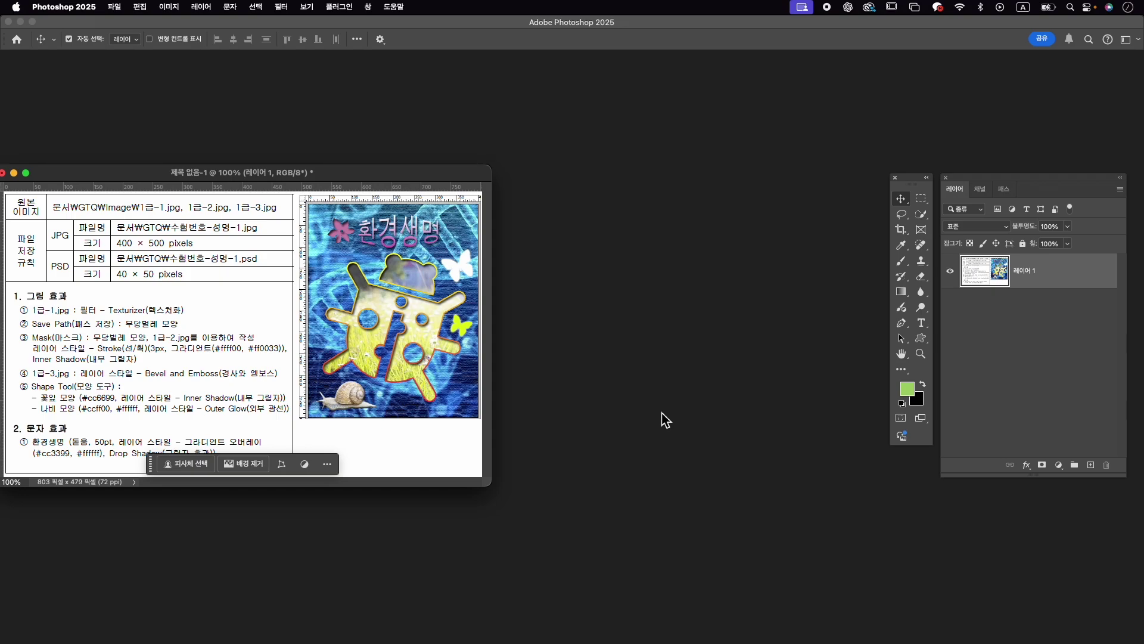
Create a new 400 × 500 px document named 수험번호-성명-1 with a white background.
key(super+n)
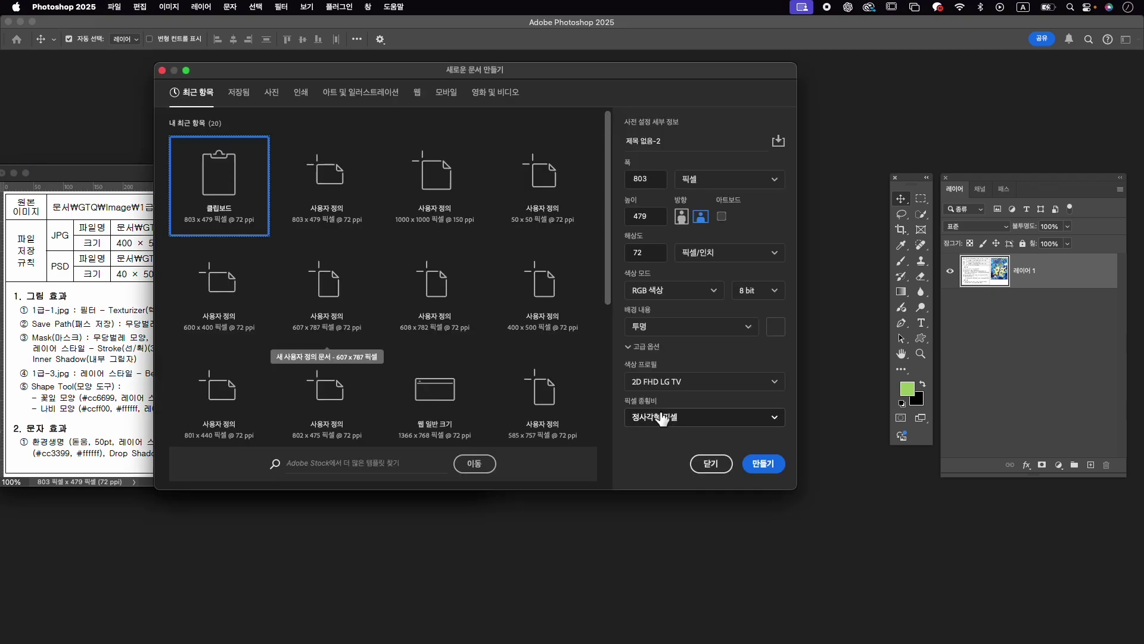
text(수험번호-성명-1)
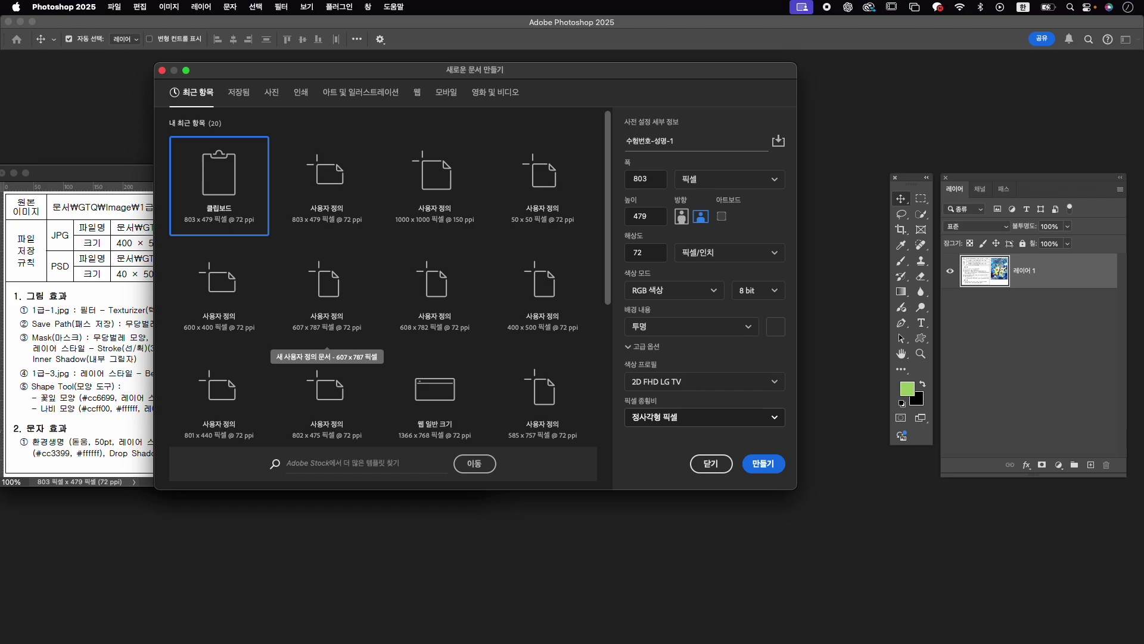
key(Tab)
text(400)
key(Tab)
text(500)
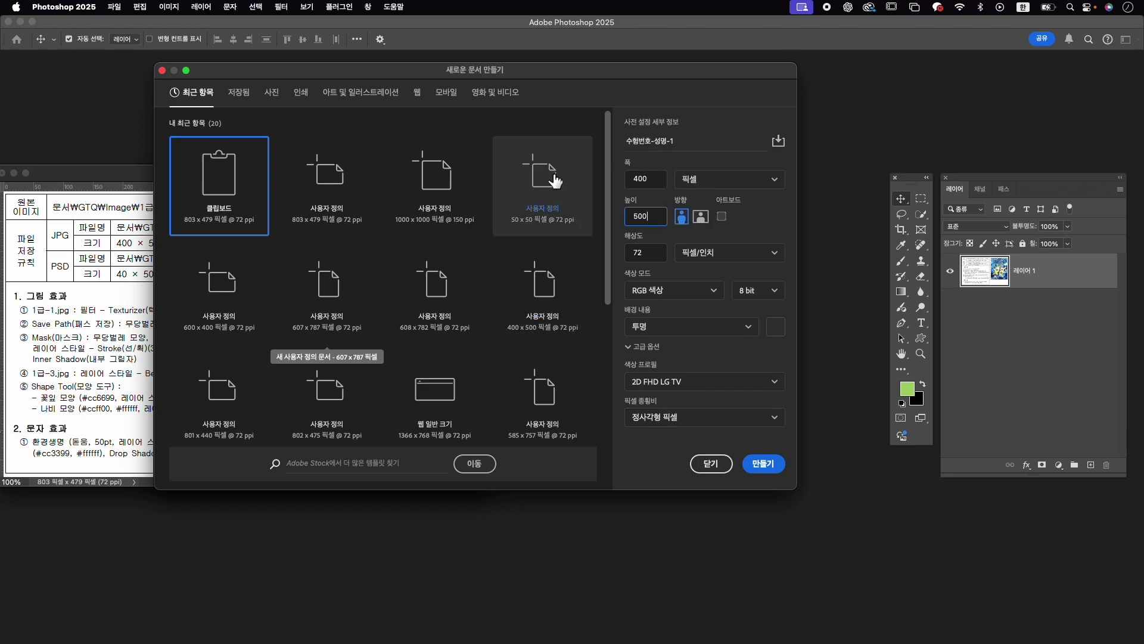
drag(475, 73, 550, 111)
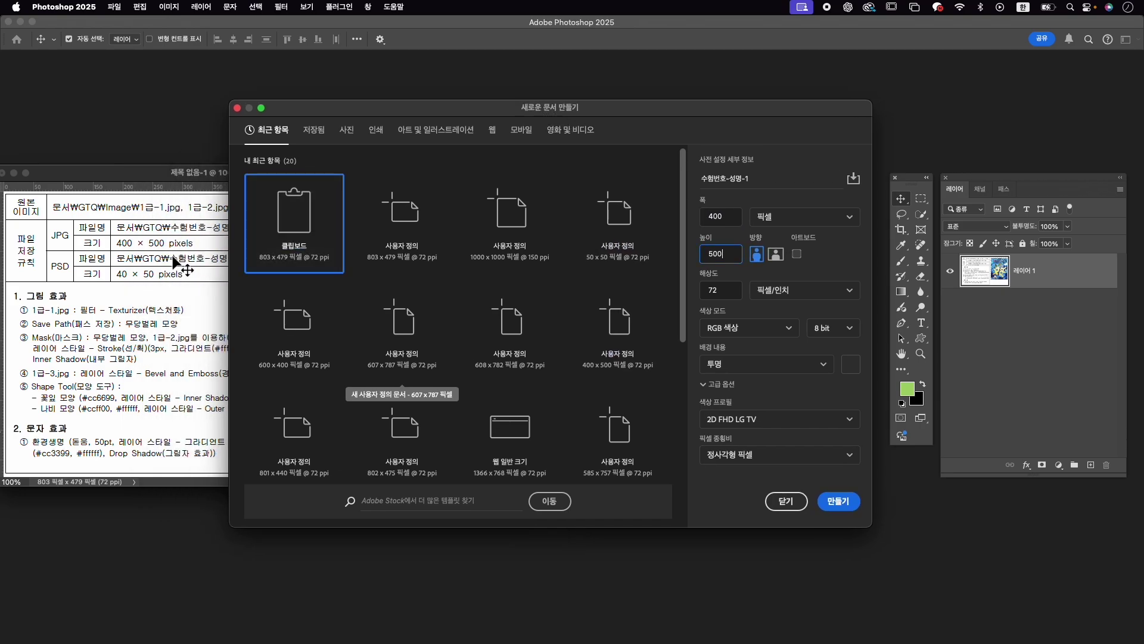
click(775, 364)
click(758, 397)
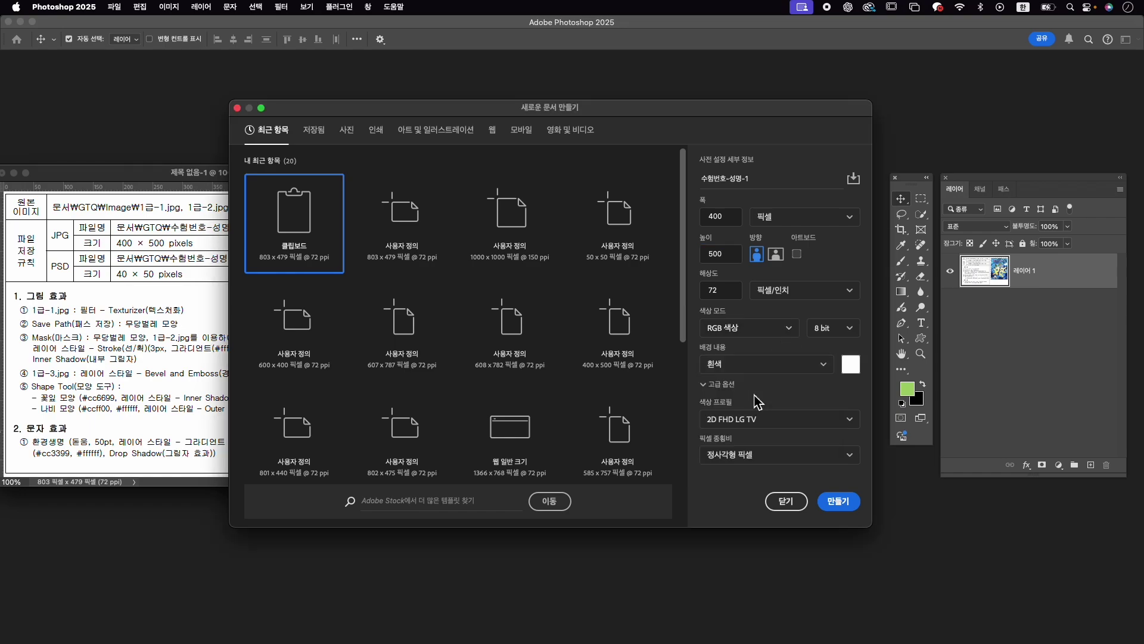
click(840, 504)
Centre and enlarge the new document window, and hide the contextual task bar.
mouse_move(196, 78)
mouse_down()
mouse_move(643, 233)
mouse_move(694, 183)
mouse_up()
drag(742, 497, 788, 547)
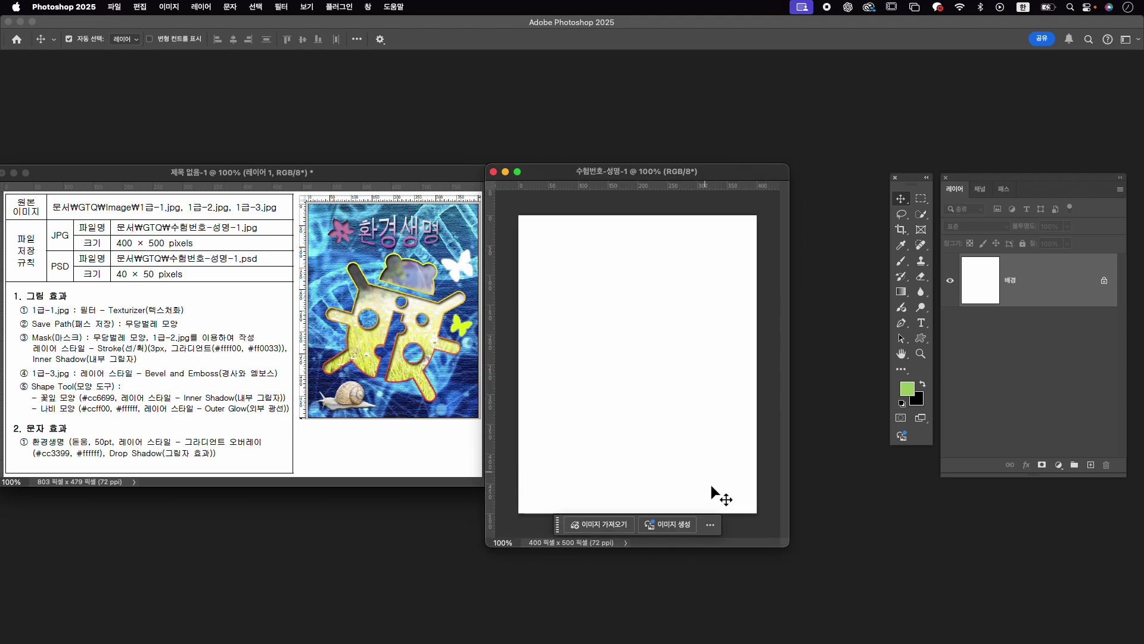
click(711, 525)
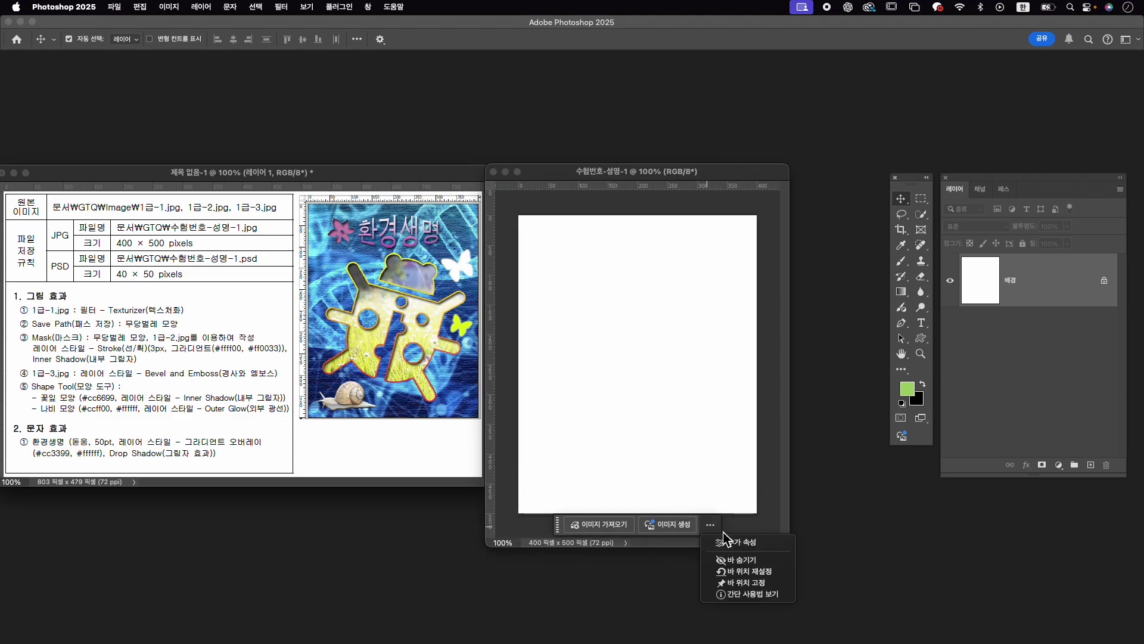
click(755, 563)
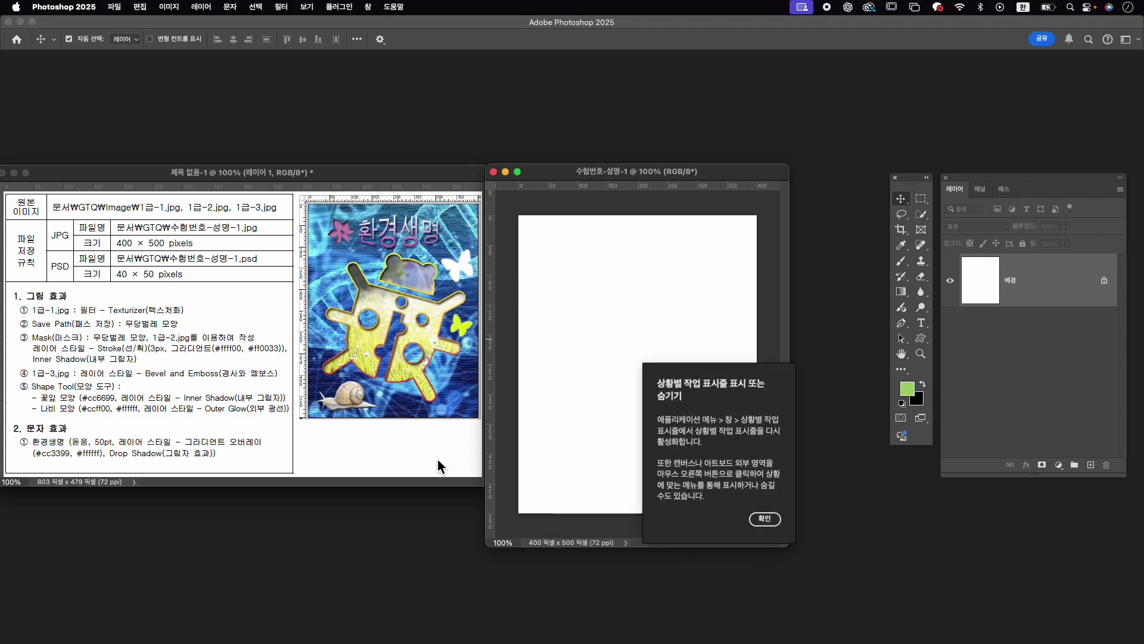
click(765, 518)
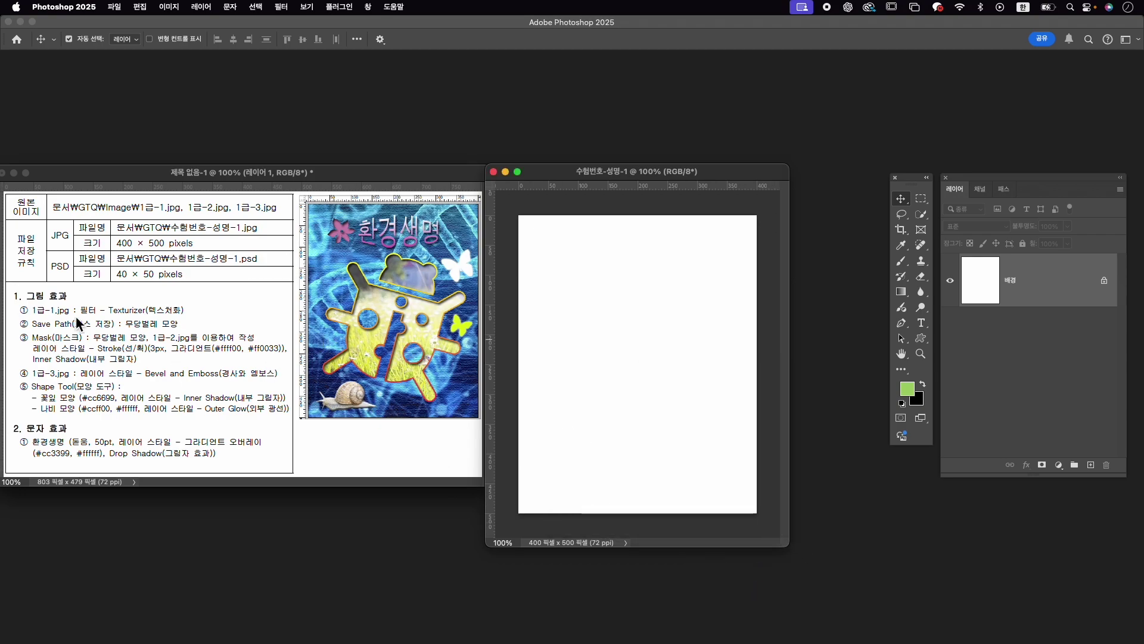
key(super+o)
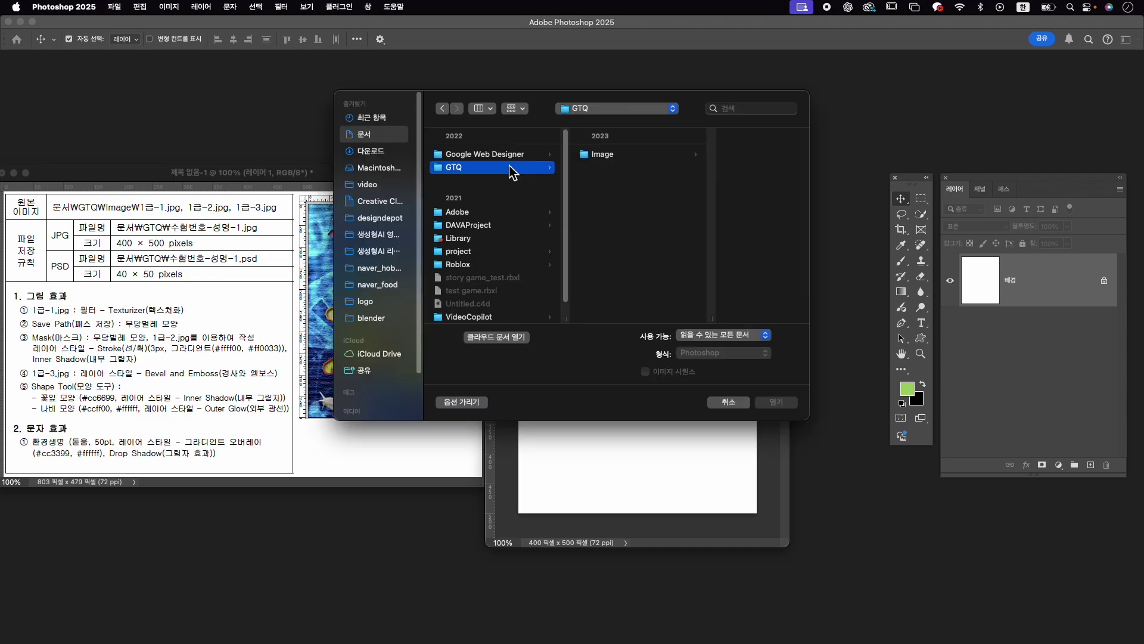
Open the DNA image Image/1급-1.jpg and move its window to the centre.
click(621, 157)
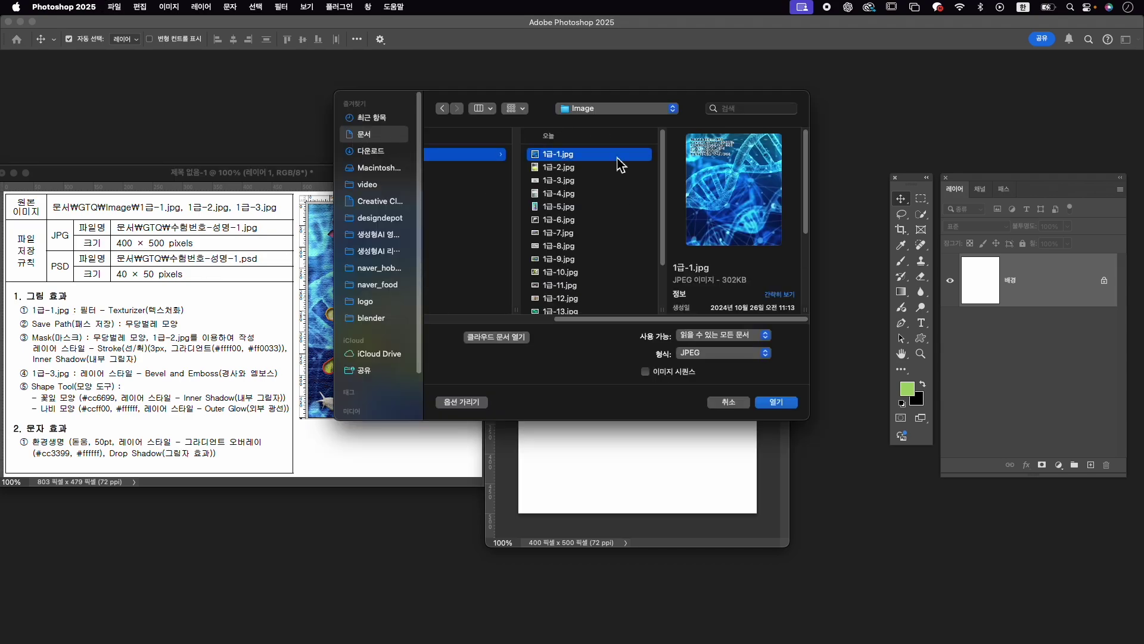
click(776, 404)
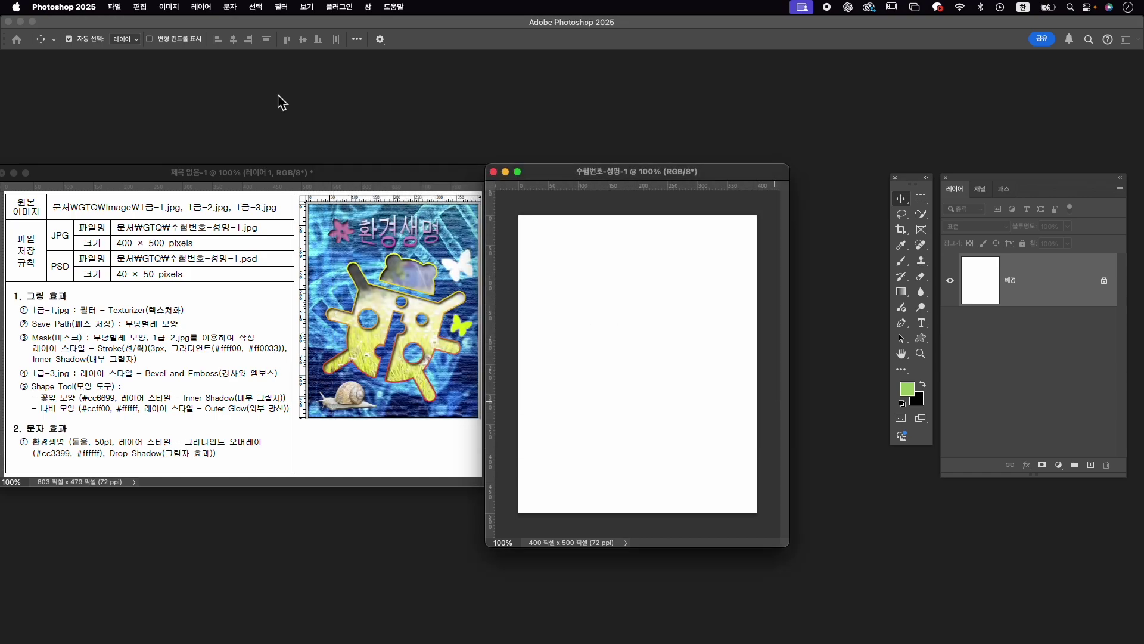
mouse_move(263, 102)
mouse_down()
mouse_move(528, 102)
mouse_move(830, 164)
mouse_move(606, 105)
mouse_move(539, 105)
mouse_up()
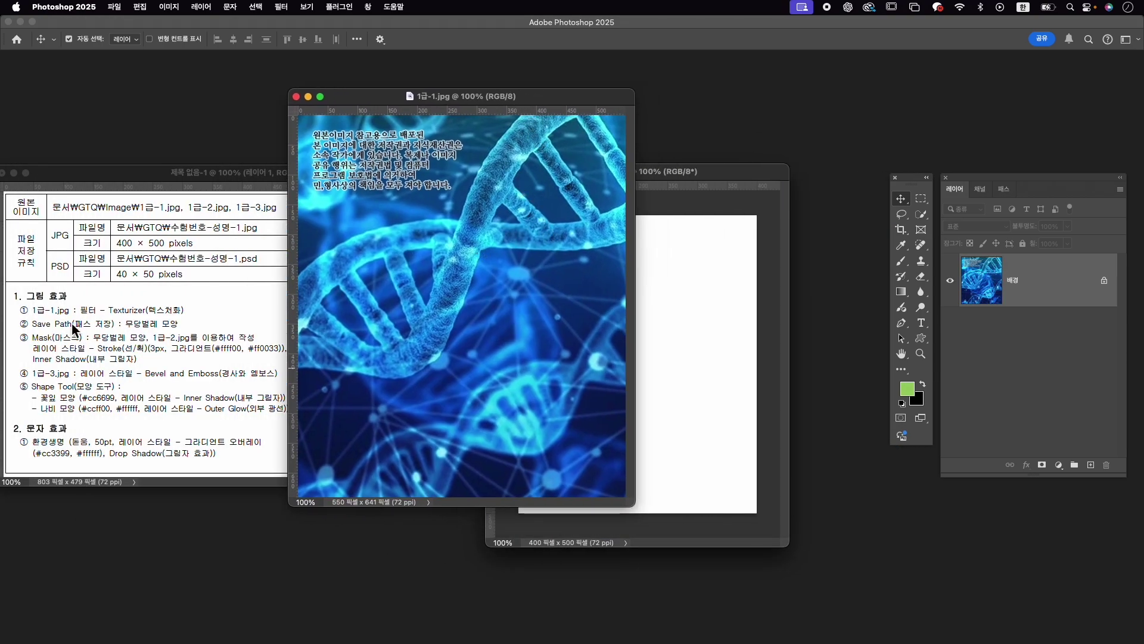
Apply the Filter Gallery's Texture > Texturizer filter to the DNA image.
click(279, 9)
click(301, 75)
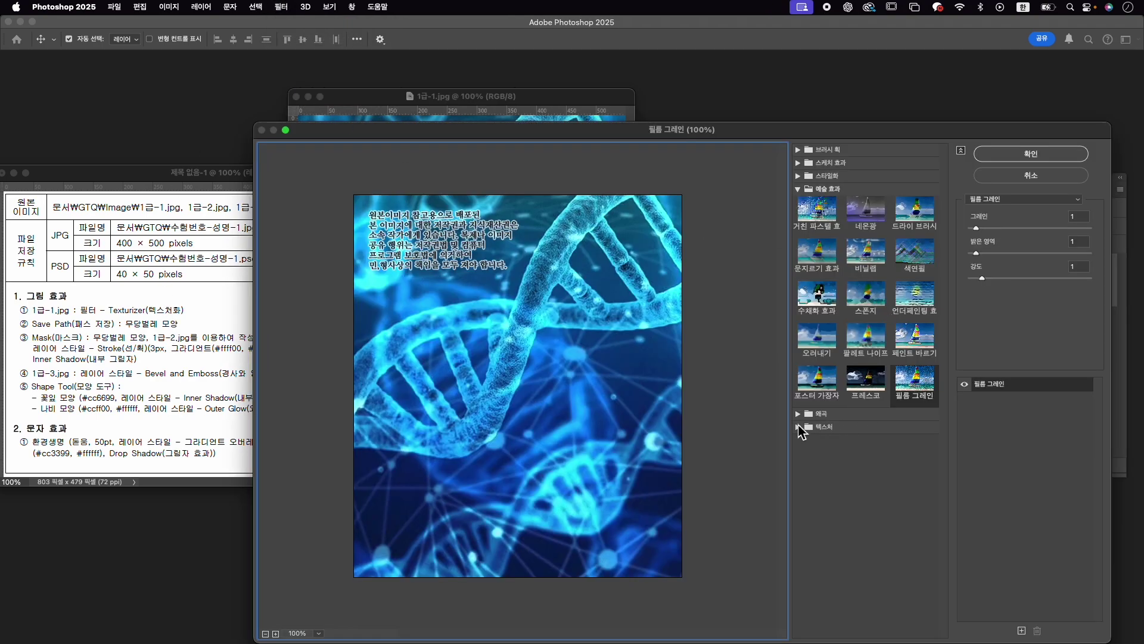
click(798, 427)
click(934, 507)
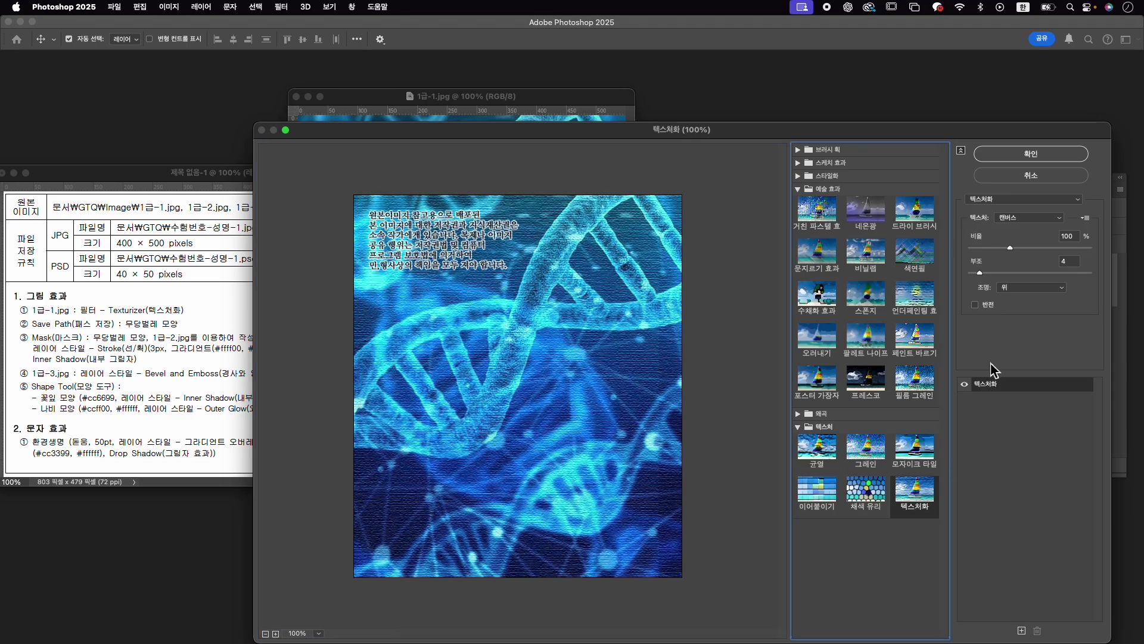
click(1039, 156)
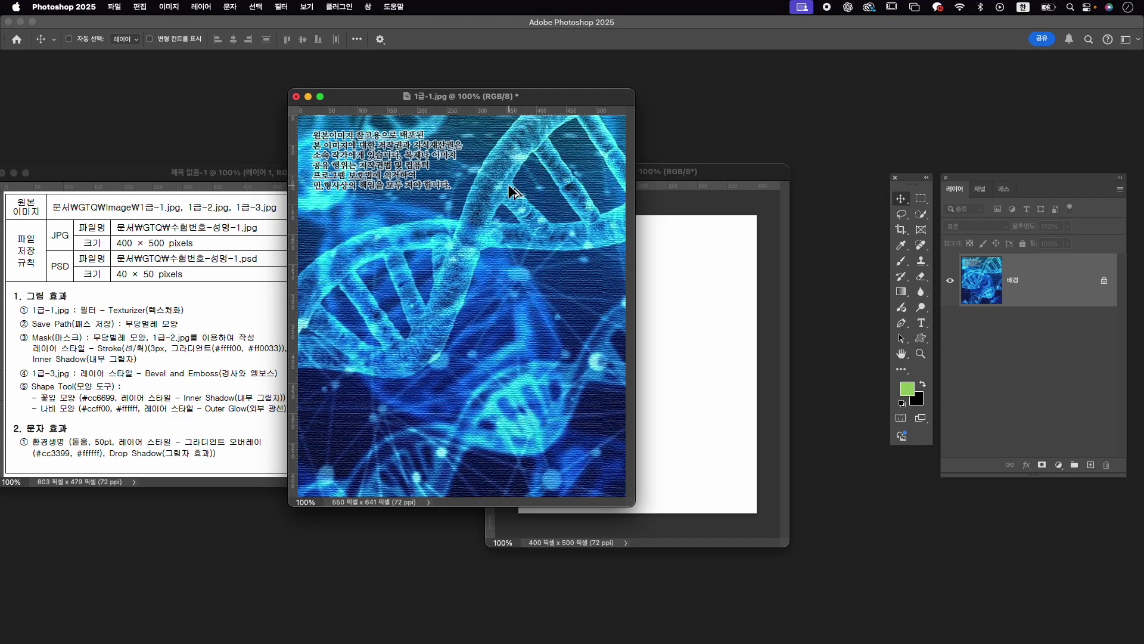
Resize the DNA image to 500 px tall in Image Size.
key(super+alt+i)
text(400)
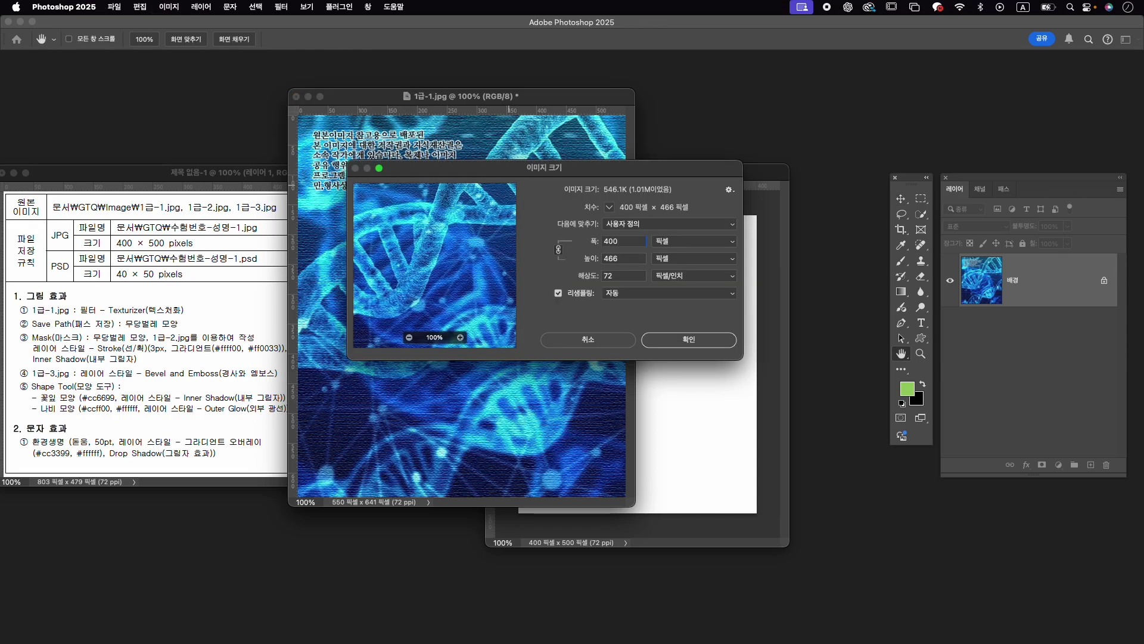
key(Tab)
text(500)
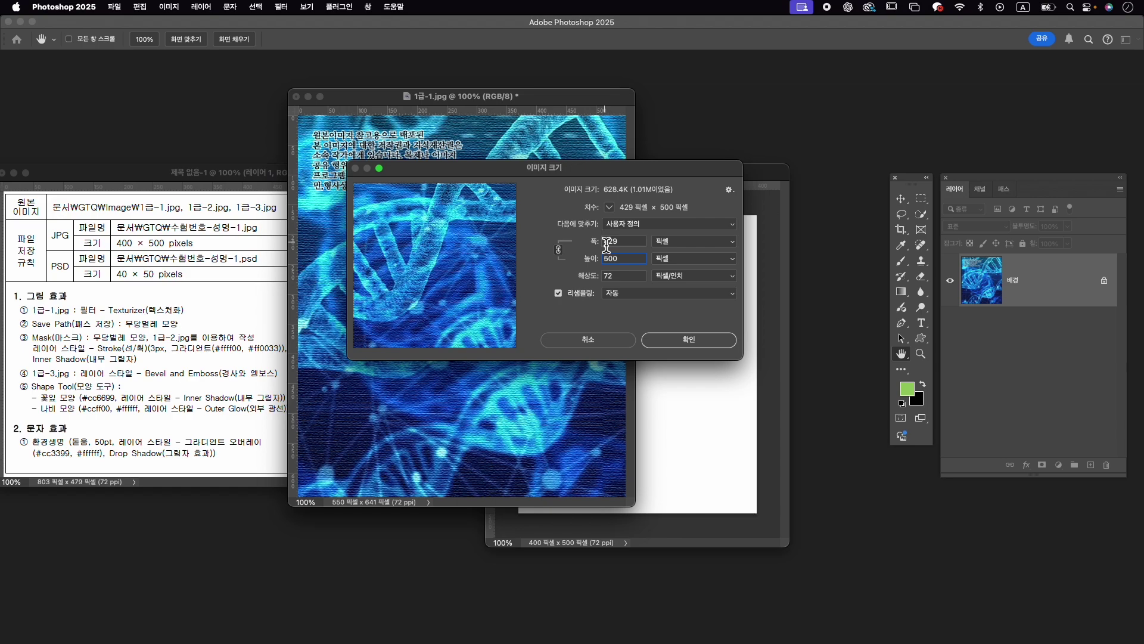
click(688, 342)
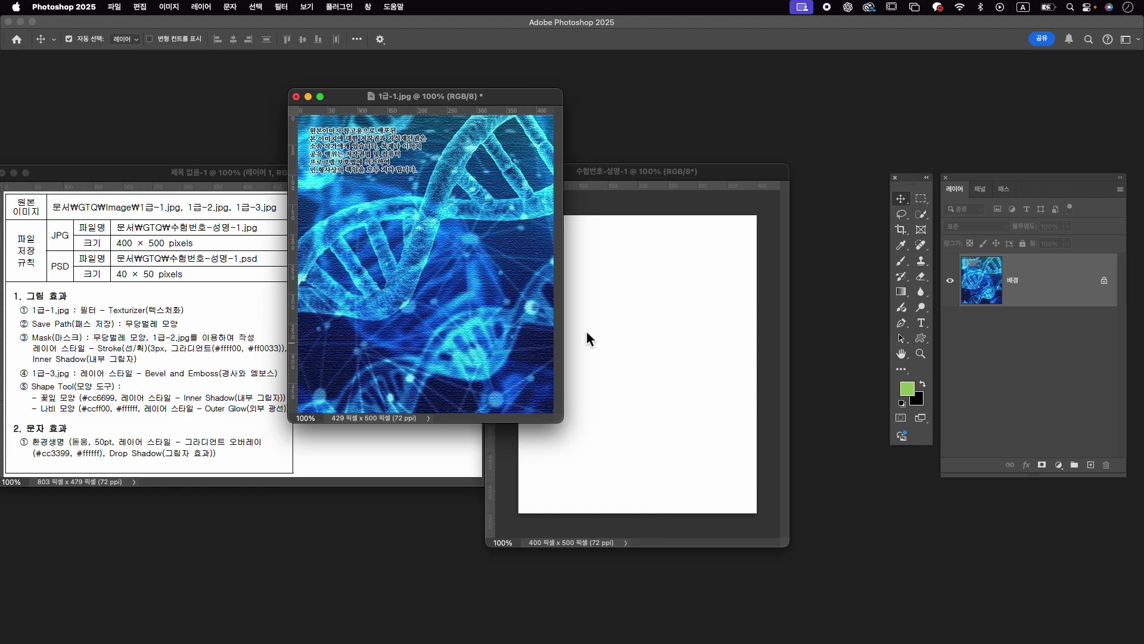
Drag the DNA image into 수험번호-성명-1 and close 1급-1.jpg without saving.
drag(514, 281, 520, 283)
drag(650, 343, 651, 343)
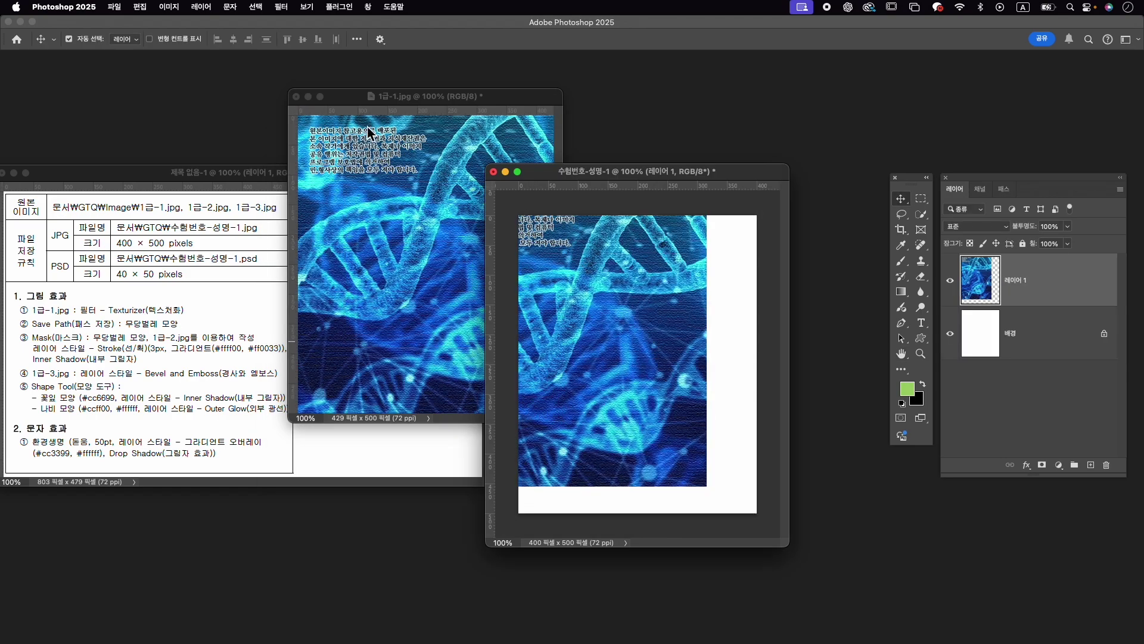
click(296, 96)
click(628, 259)
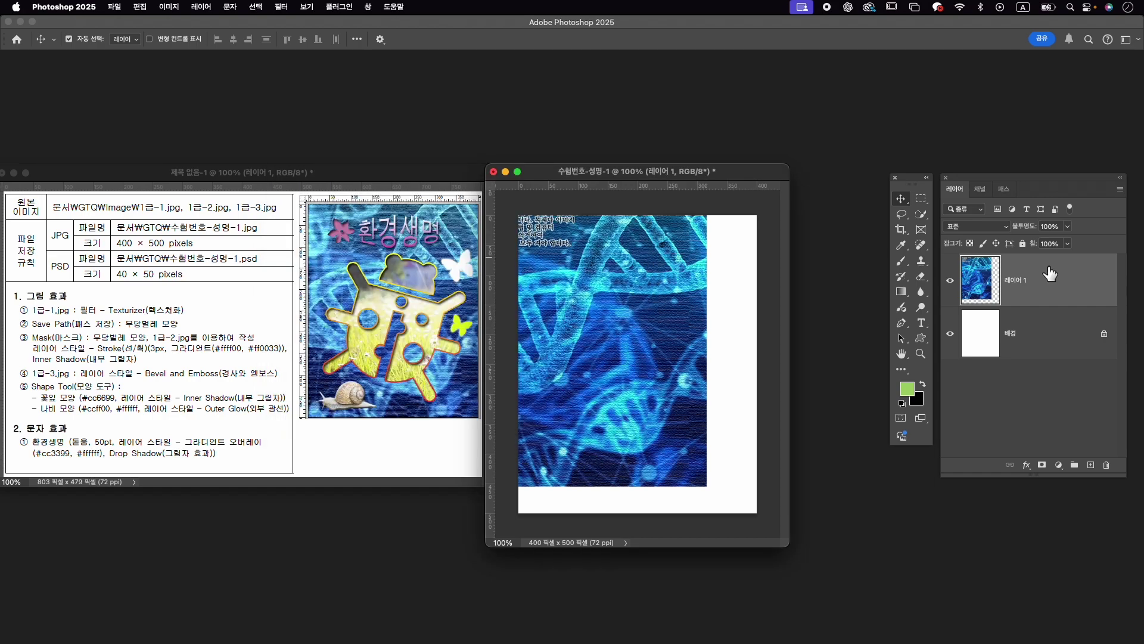
Rename the DNA layer to 1-1.
double_click(1018, 280)
text(1-1)
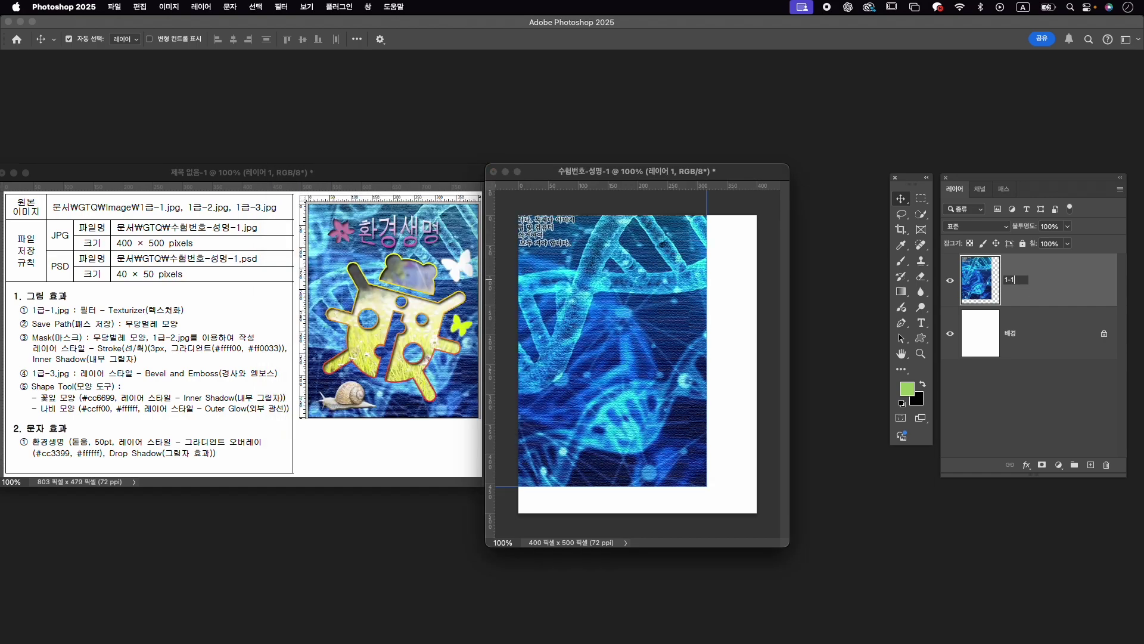
key(Return)
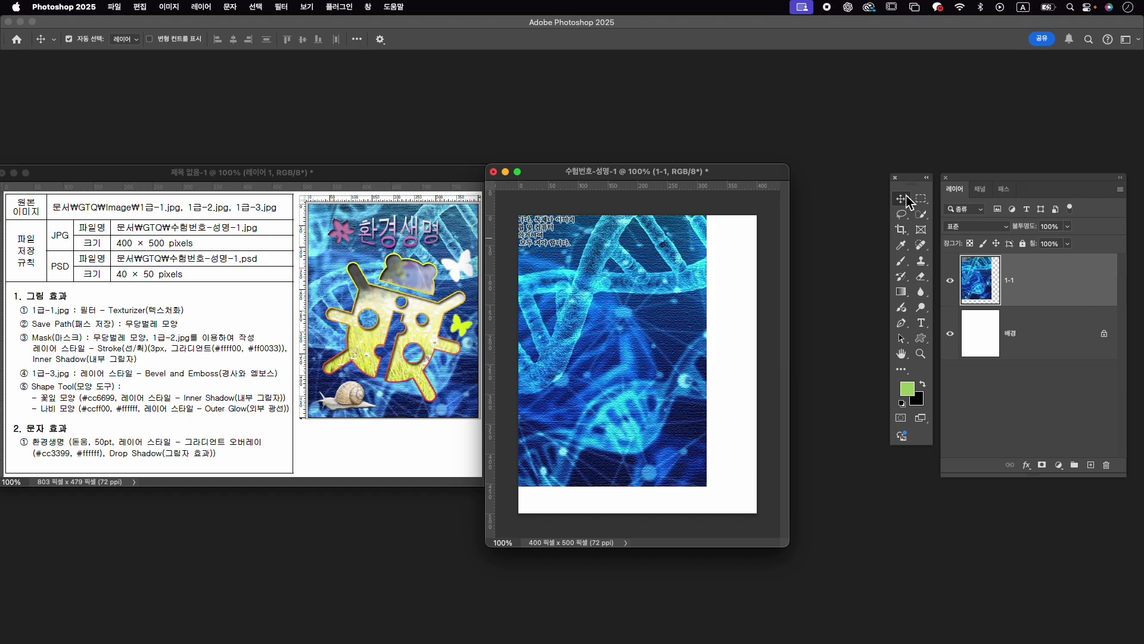
Align the 1-1 layer to the canvas, centred both horizontally and vertically.
click(357, 40)
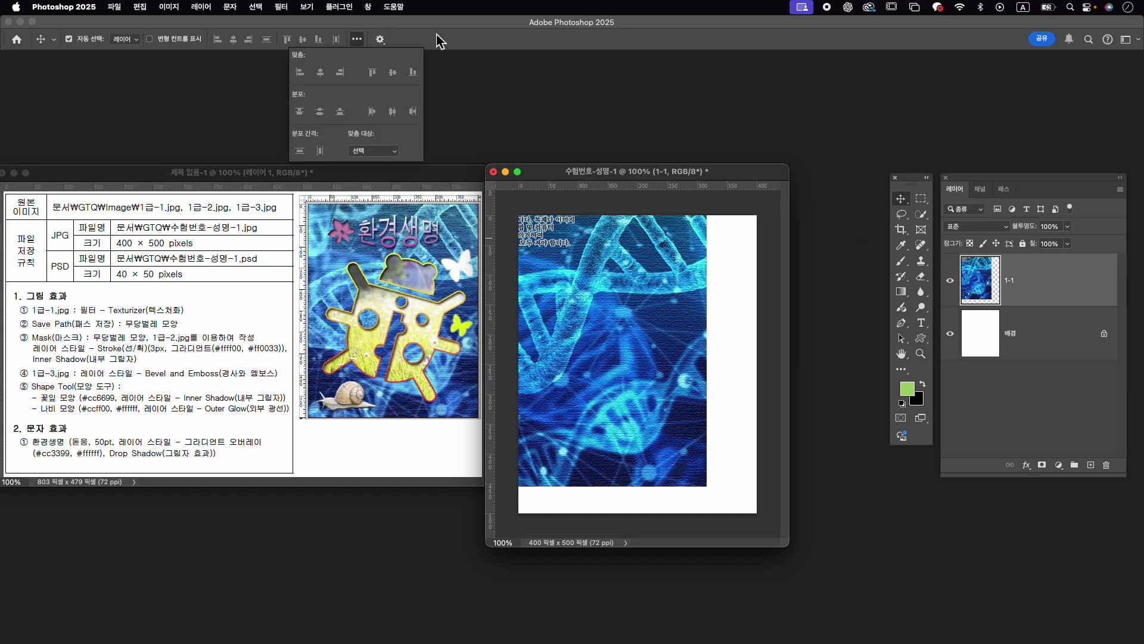
click(368, 7)
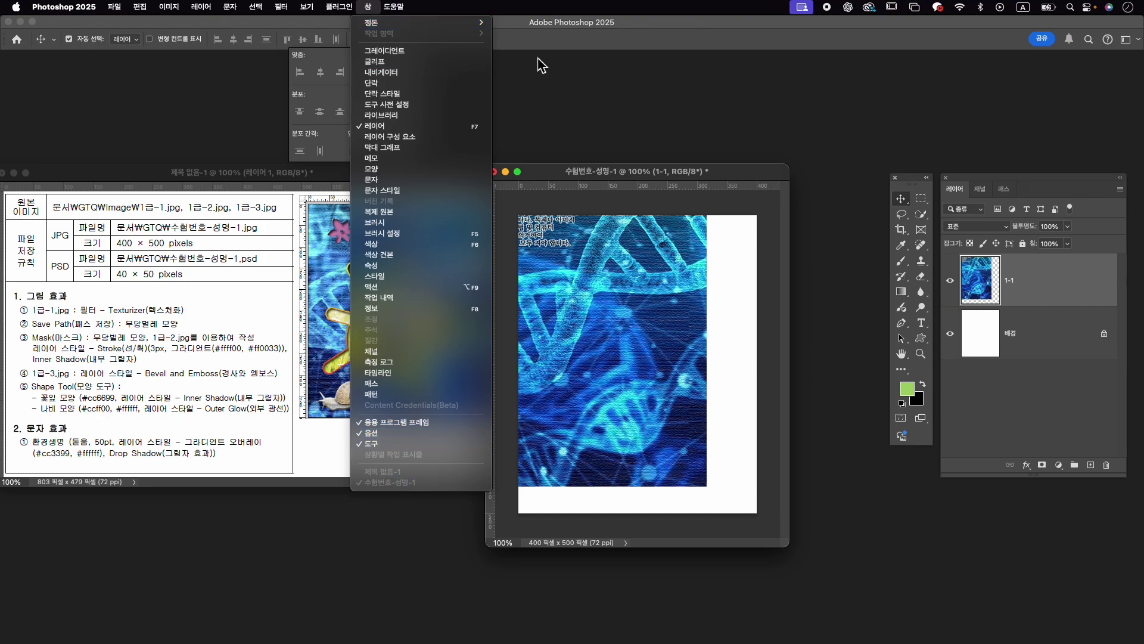
click(554, 45)
click(376, 154)
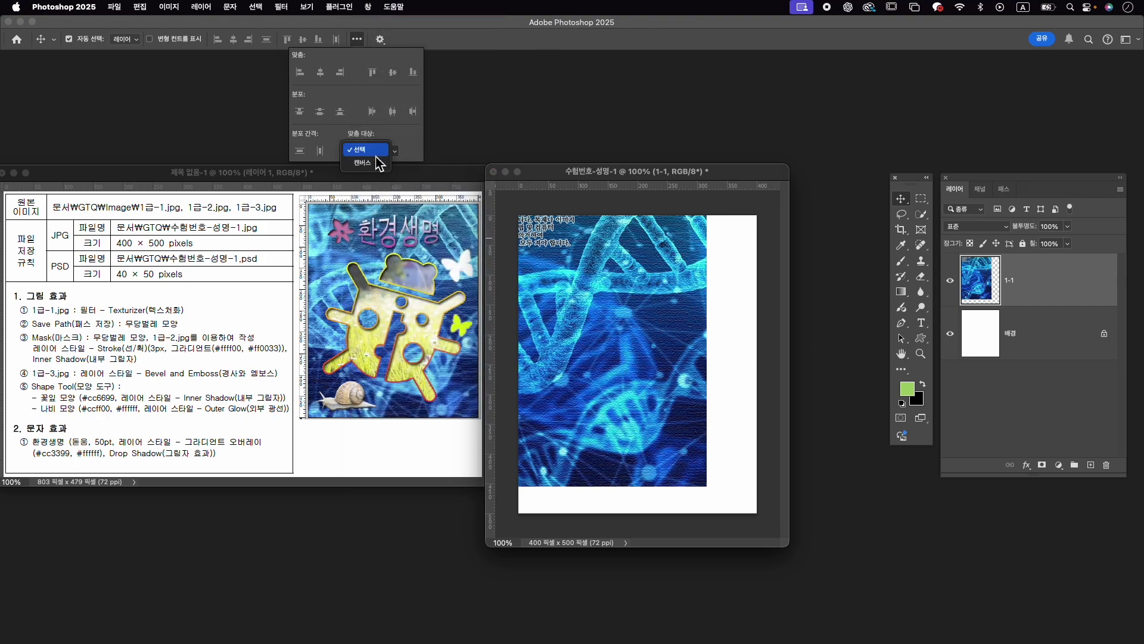
click(373, 161)
click(325, 74)
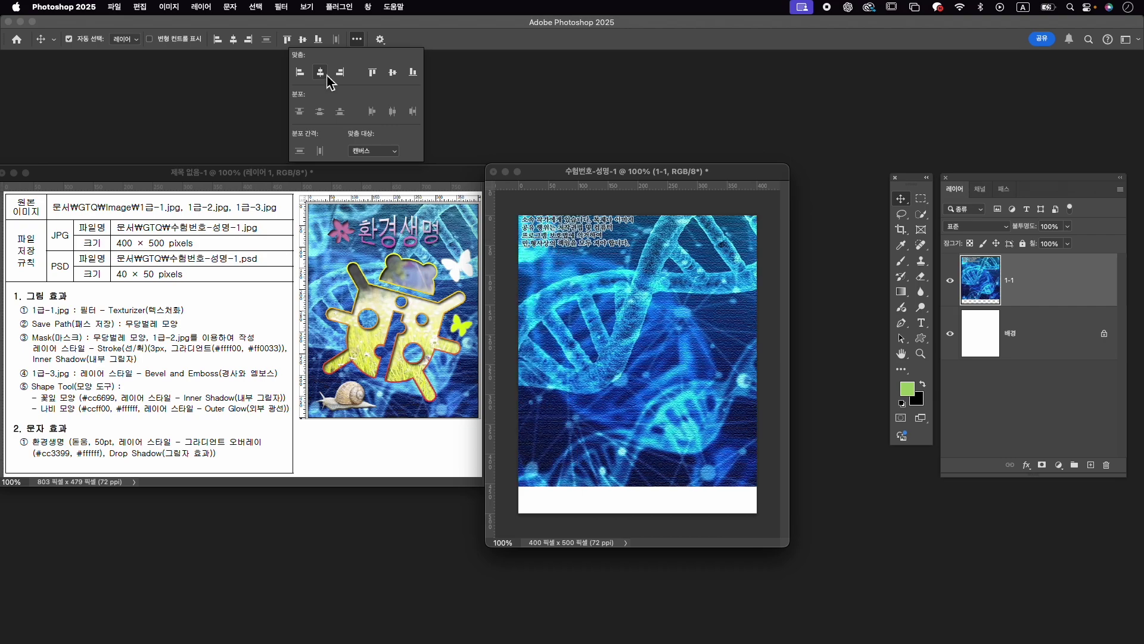
click(392, 72)
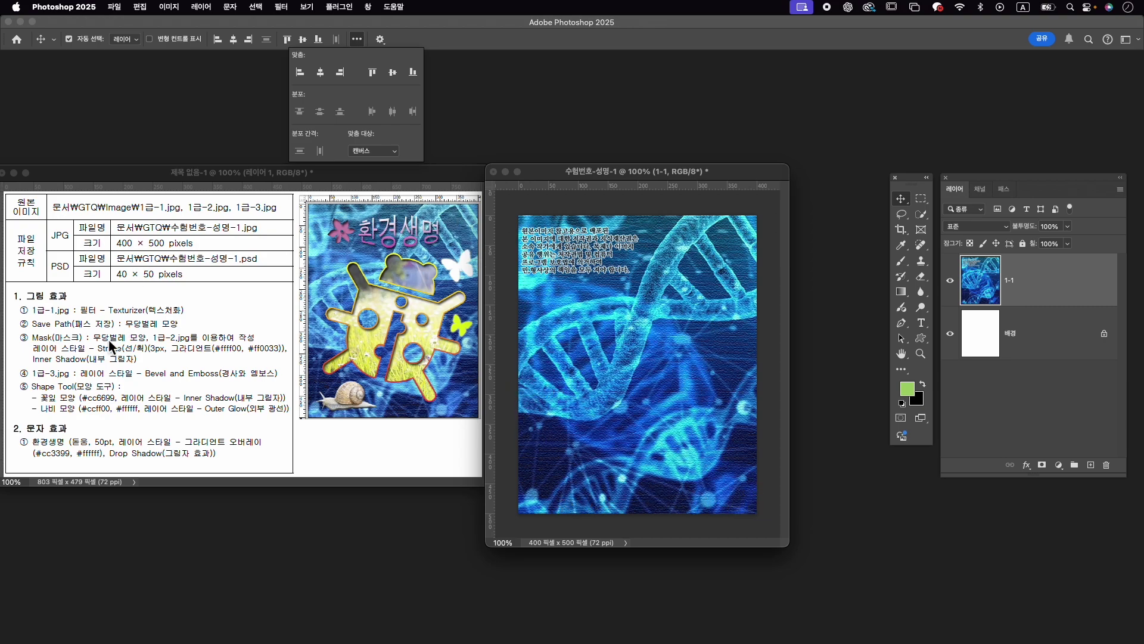
click(626, 173)
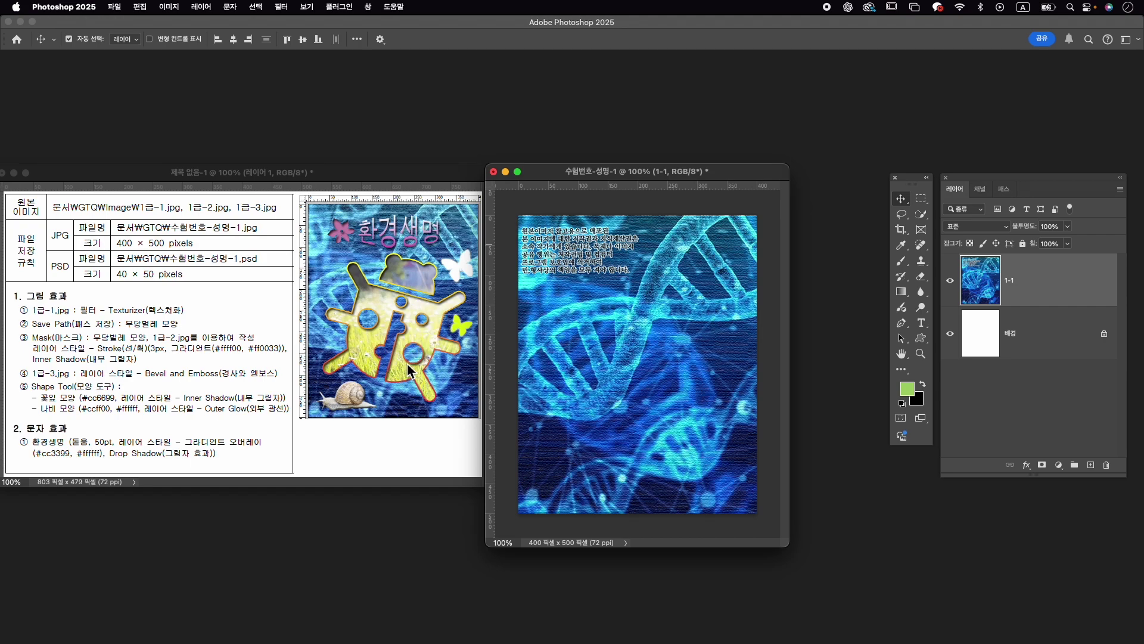
Set the Pen tool to Shape mode with a solid black fill.
key(p)
click(902, 323)
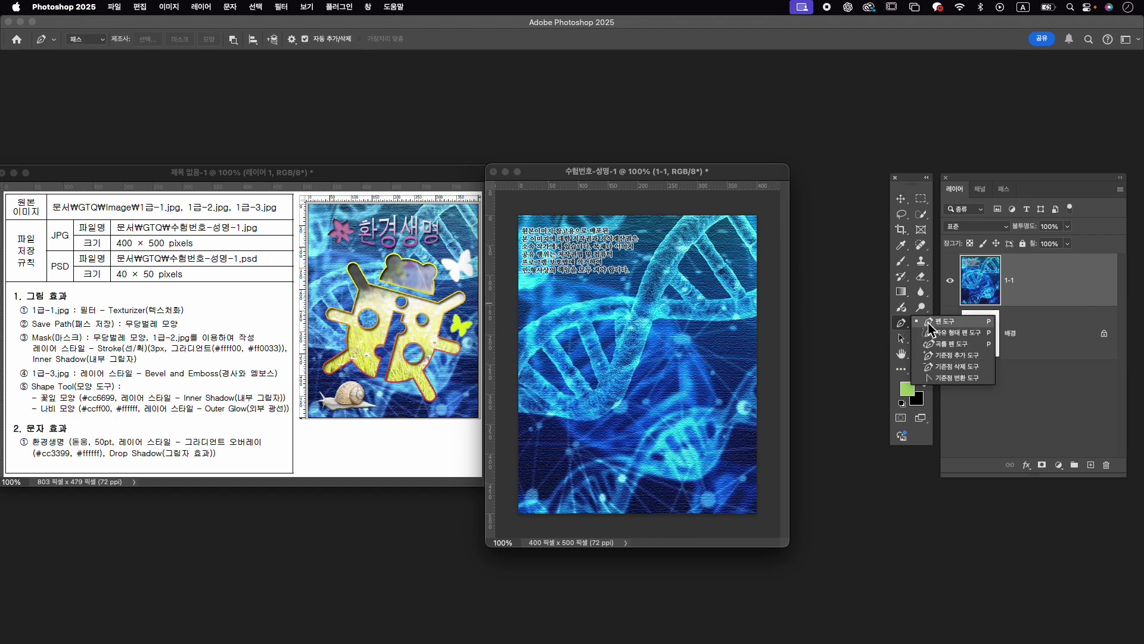
click(88, 40)
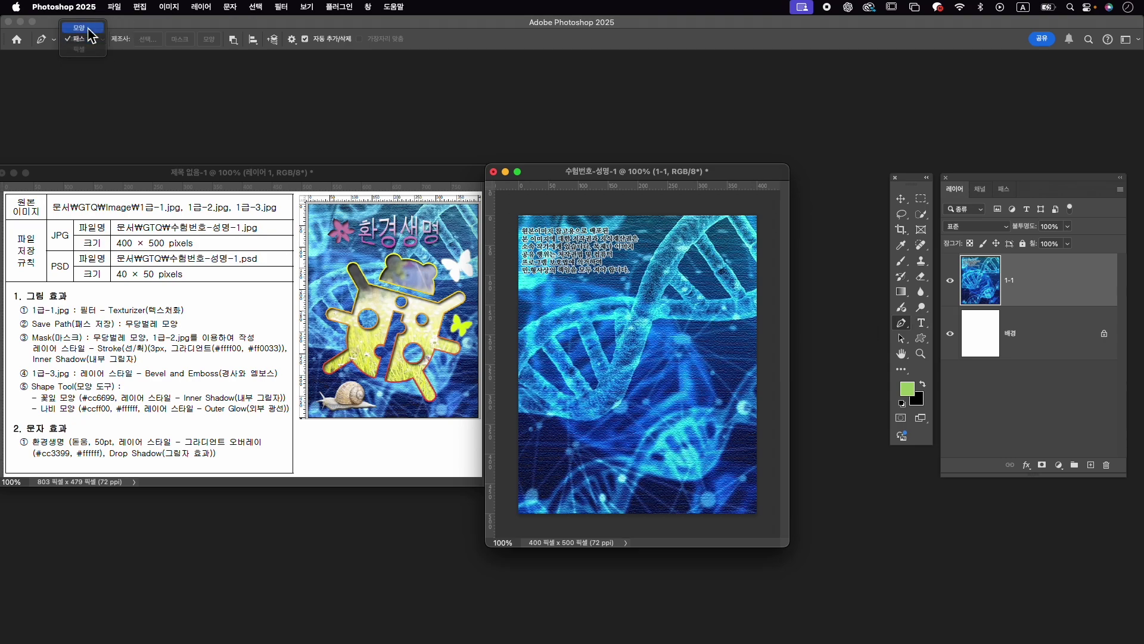
click(84, 28)
click(130, 39)
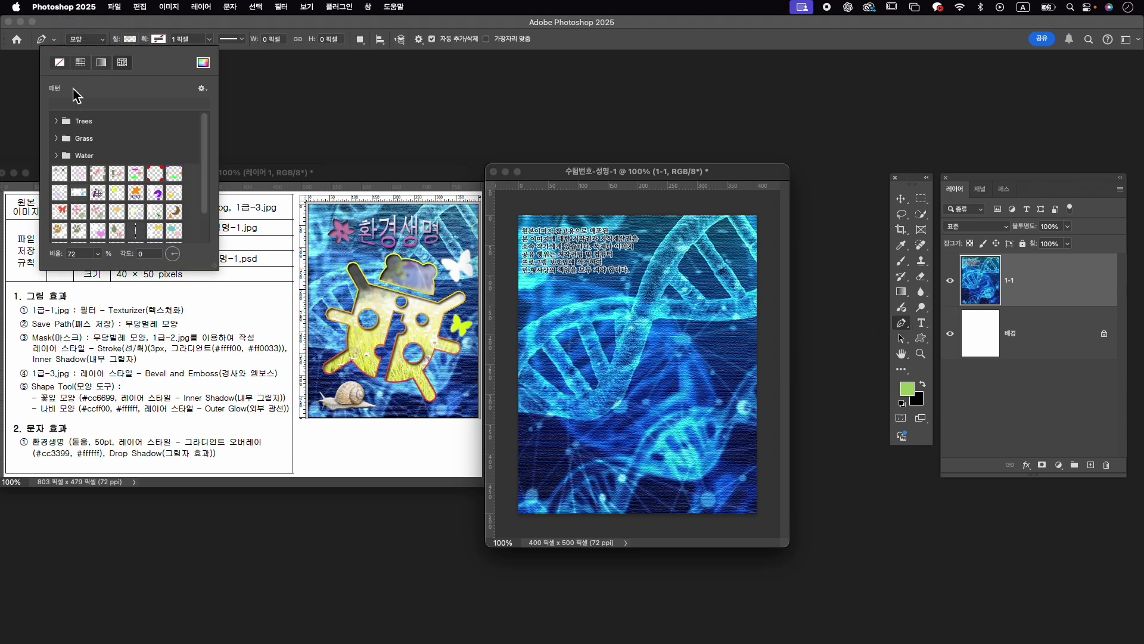
click(84, 62)
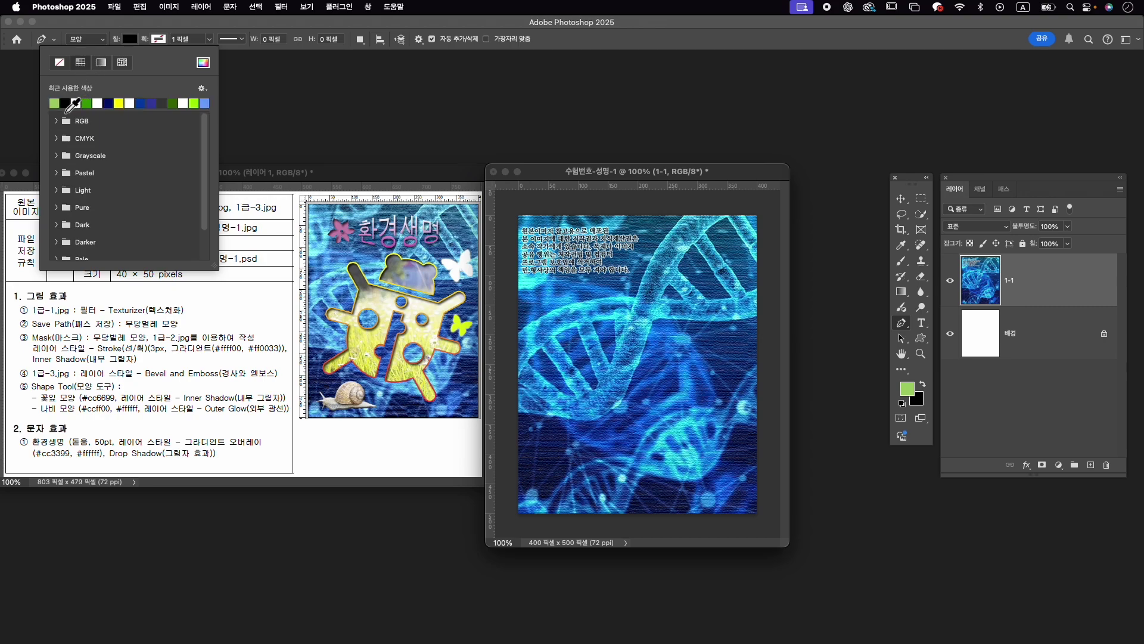
click(65, 103)
Check the stroke colour and line-style options, then turn on rulers from the View menu.
click(156, 43)
click(227, 39)
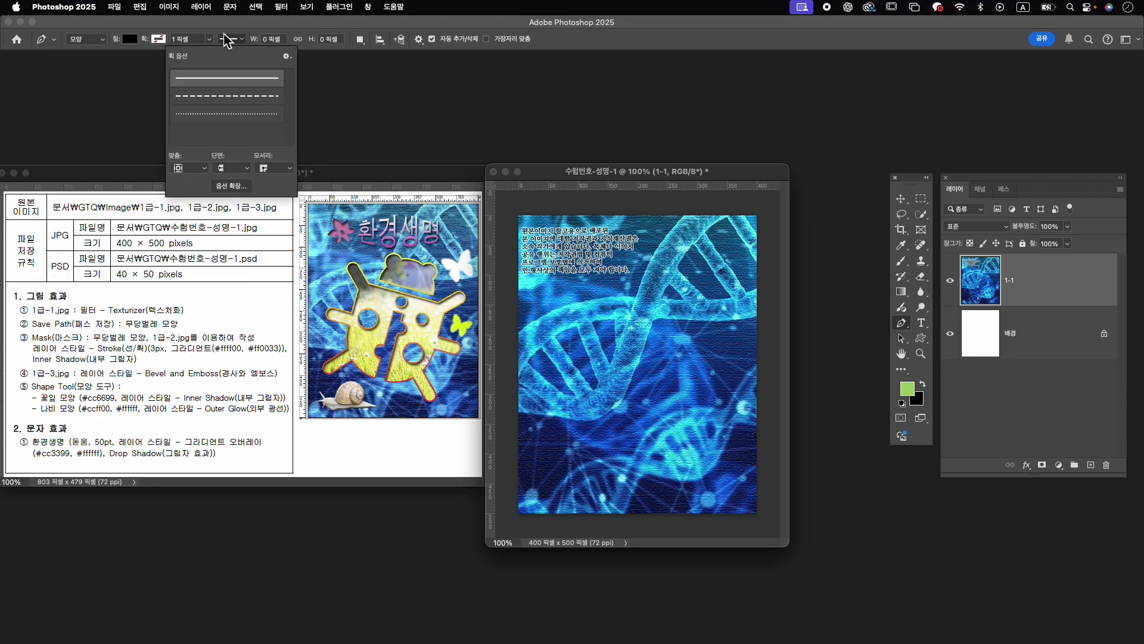
click(638, 179)
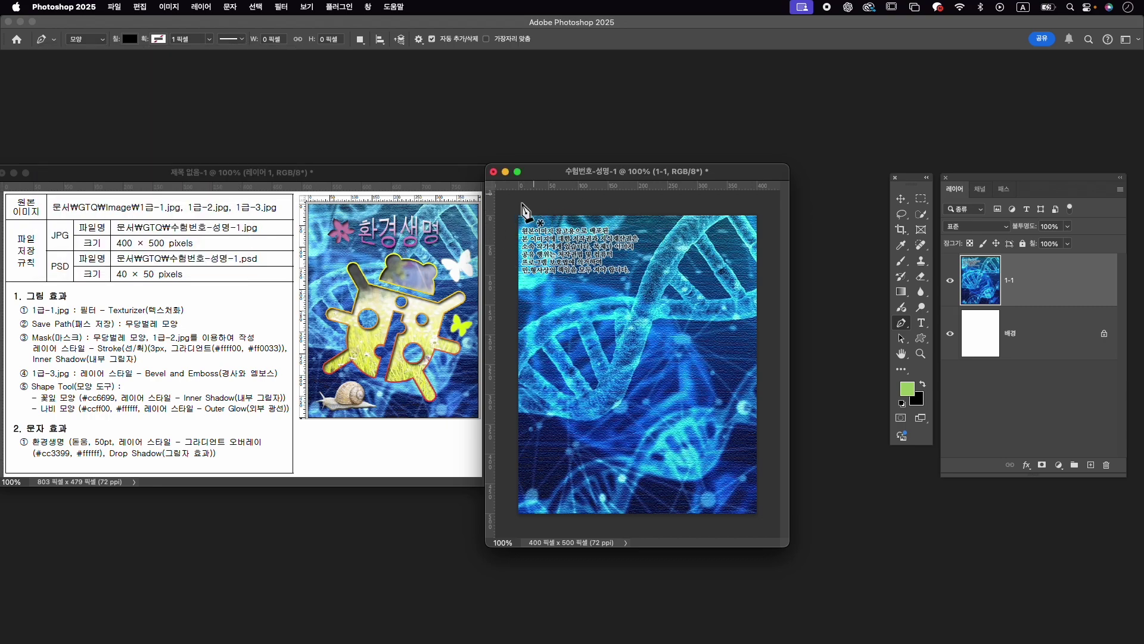
click(307, 7)
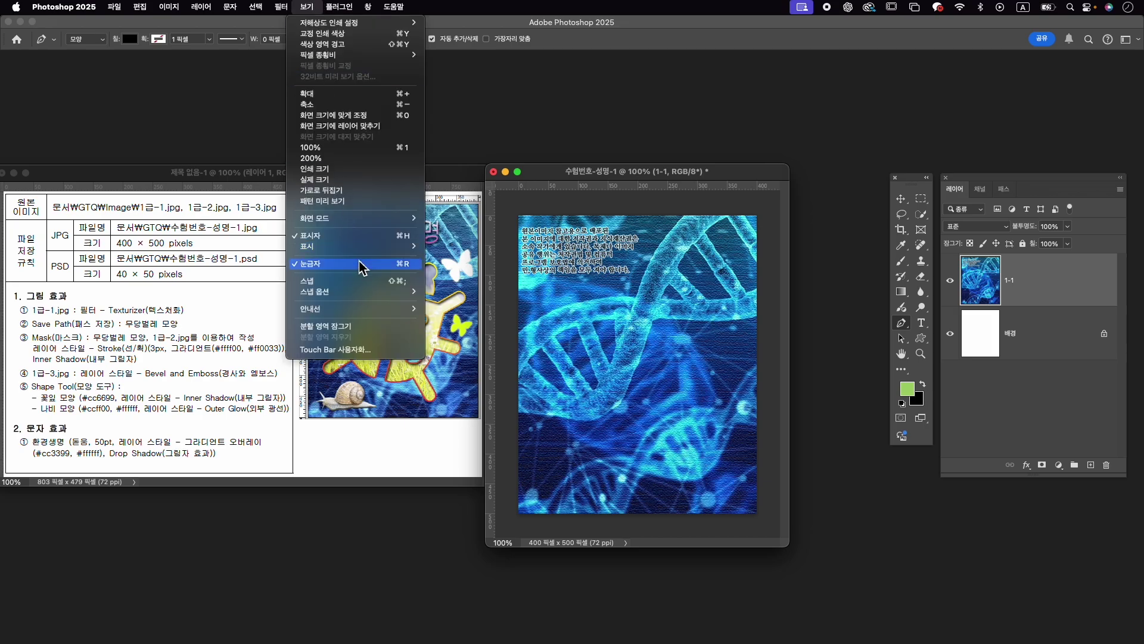
Drag two horizontal guides from the top ruler, near the canvas top and bottom.
click(582, 185)
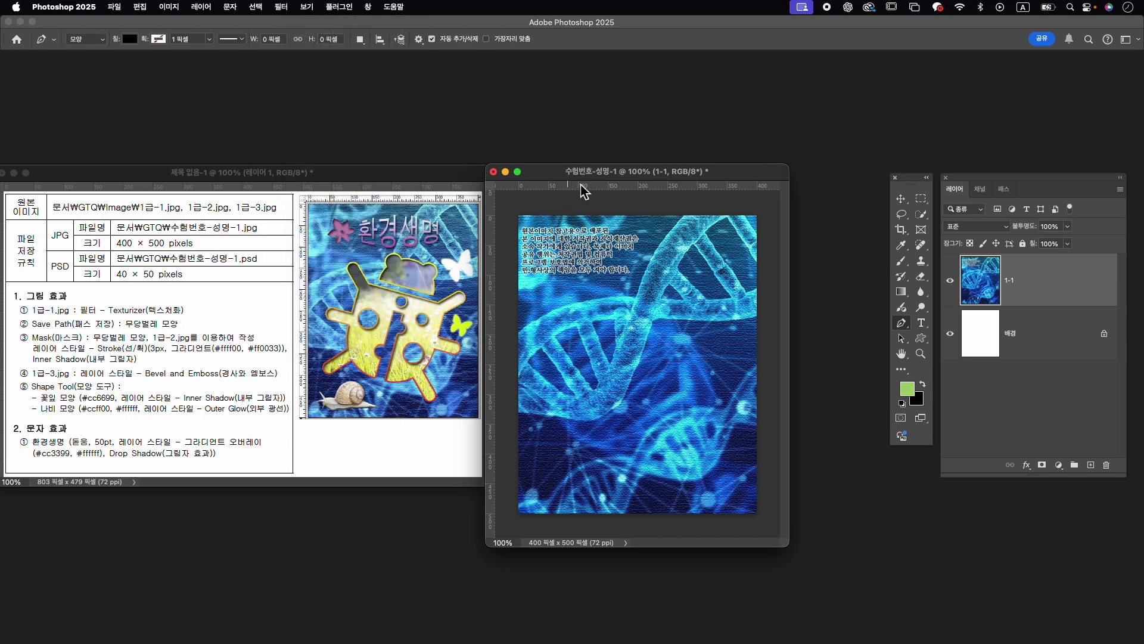
drag(583, 186, 595, 286)
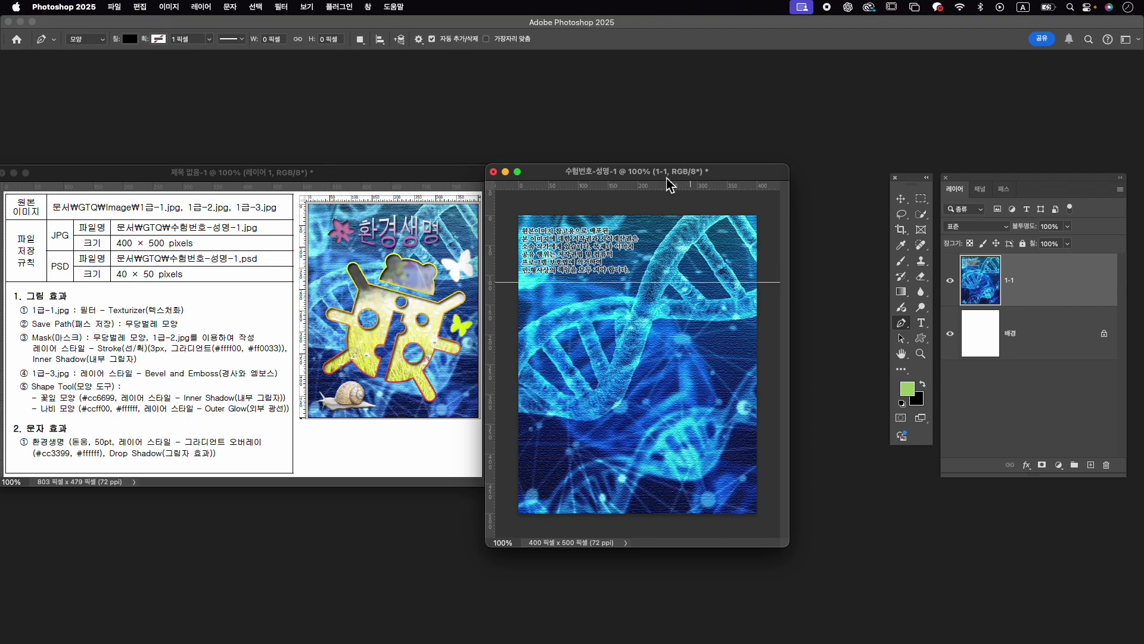
drag(670, 185, 630, 485)
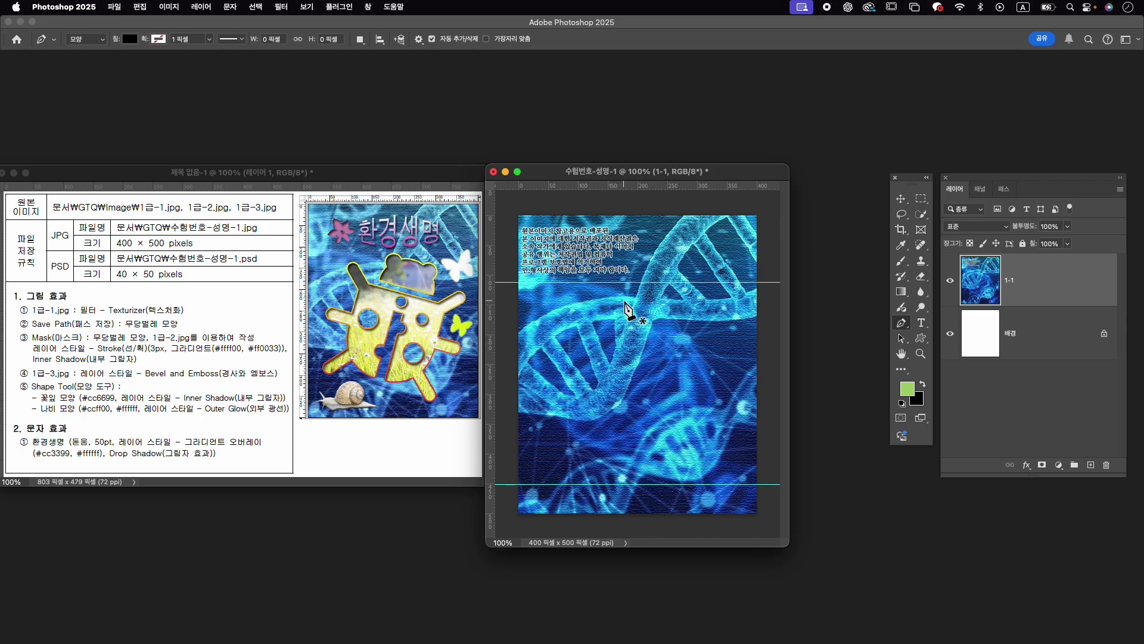
Start the black head shape with curved points on its left side.
click(627, 306)
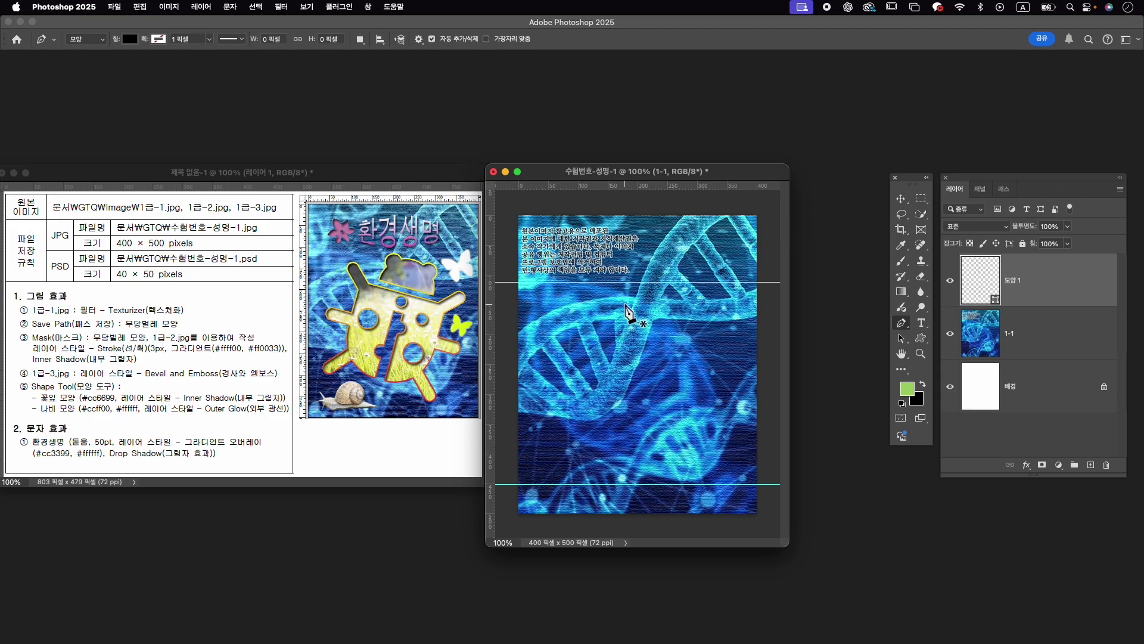
drag(643, 284, 653, 294)
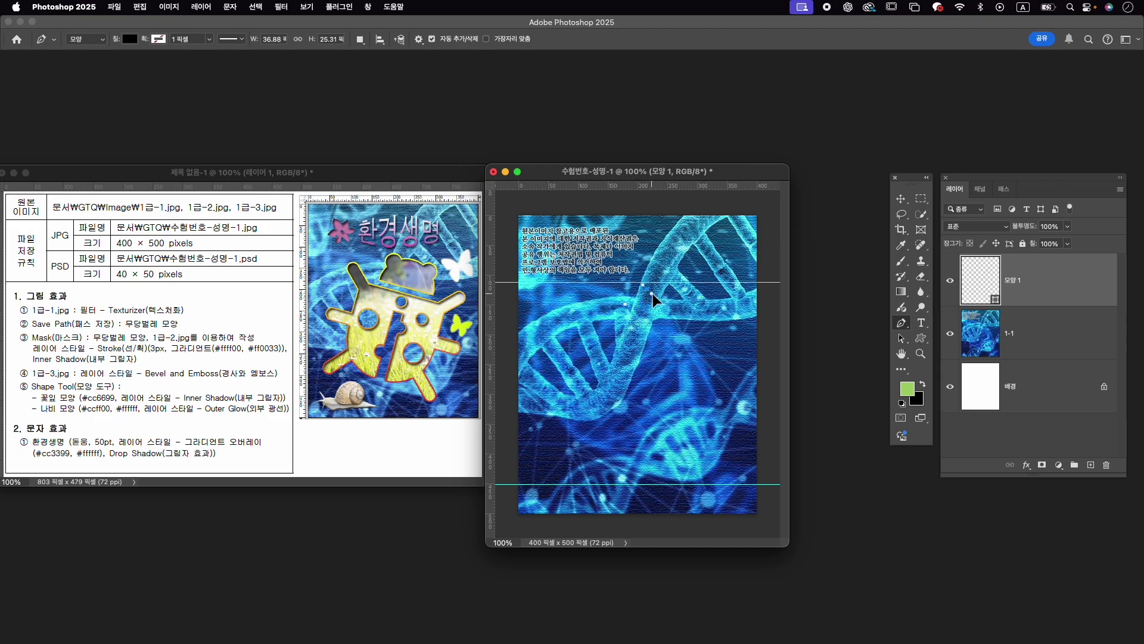
click(656, 296)
scroll(645, 303, up, 2)
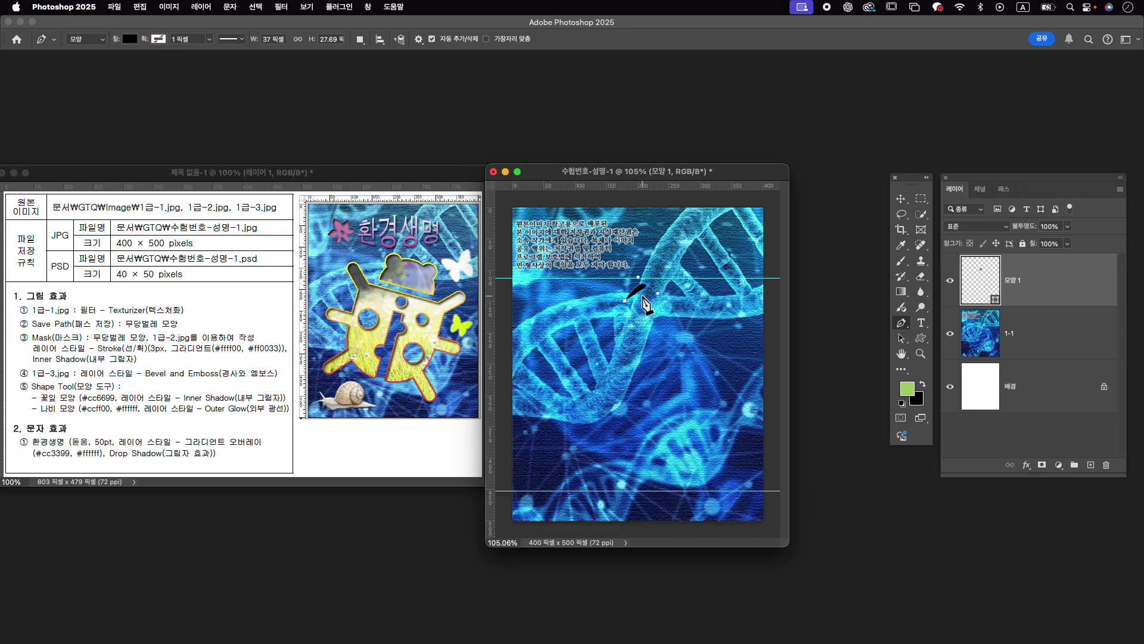
scroll(648, 295, up, 3)
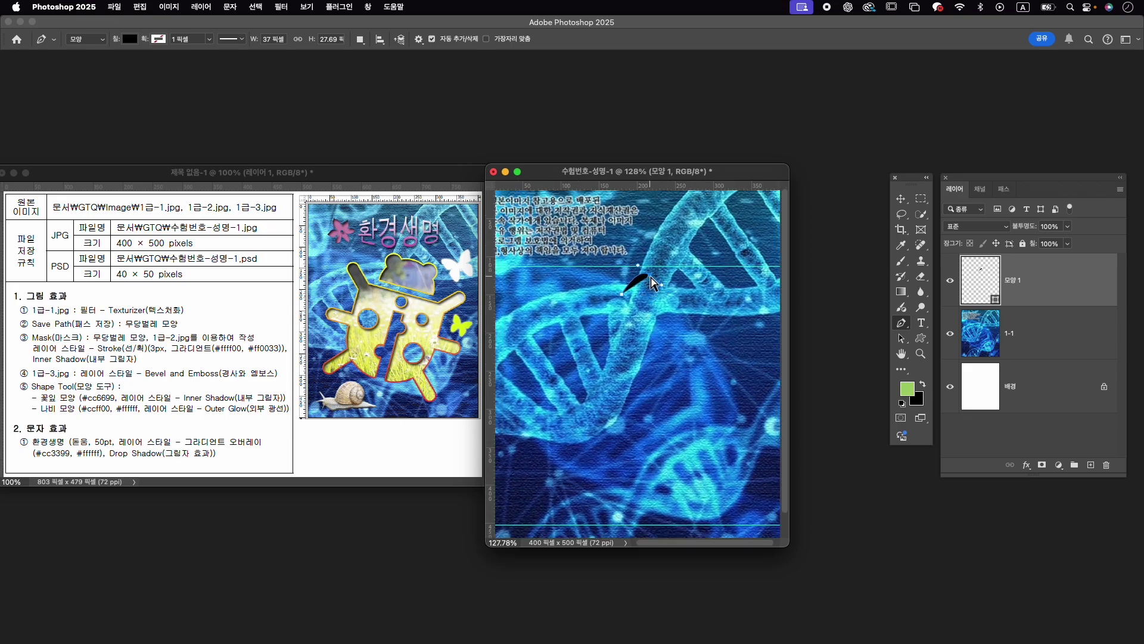
drag(638, 279, 637, 282)
Continue the head outline across the domed top, right ear, and curved left ear.
click(646, 284)
mouse_move(704, 293)
mouse_down()
mouse_move(715, 307)
mouse_move(741, 296)
mouse_move(738, 306)
mouse_up()
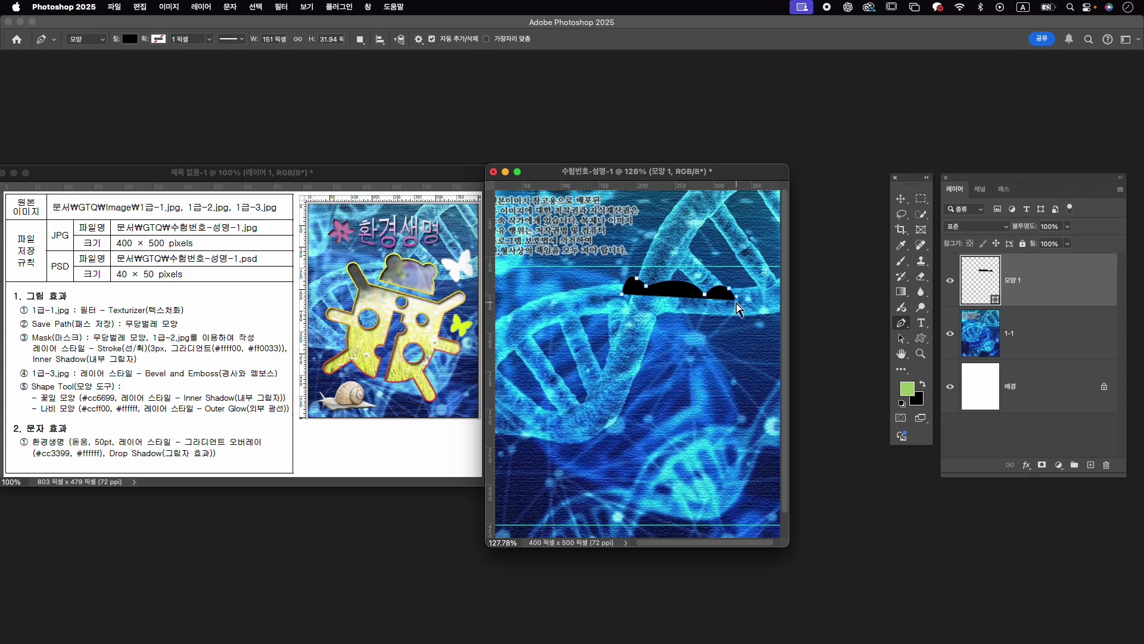
drag(739, 308, 715, 309)
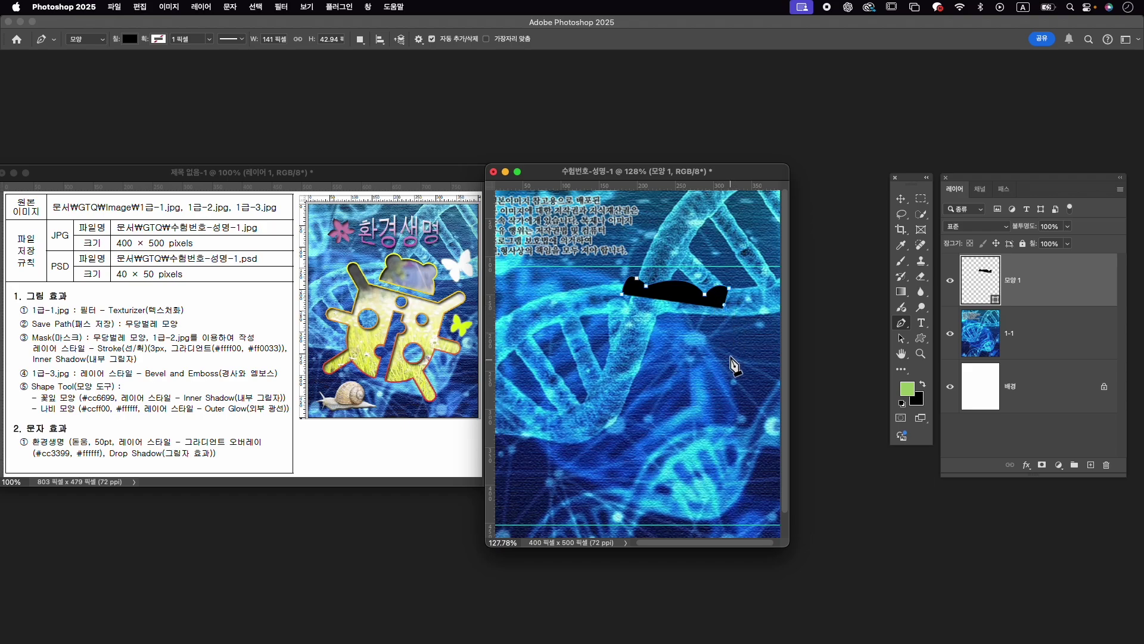
click(730, 356)
drag(720, 368, 718, 367)
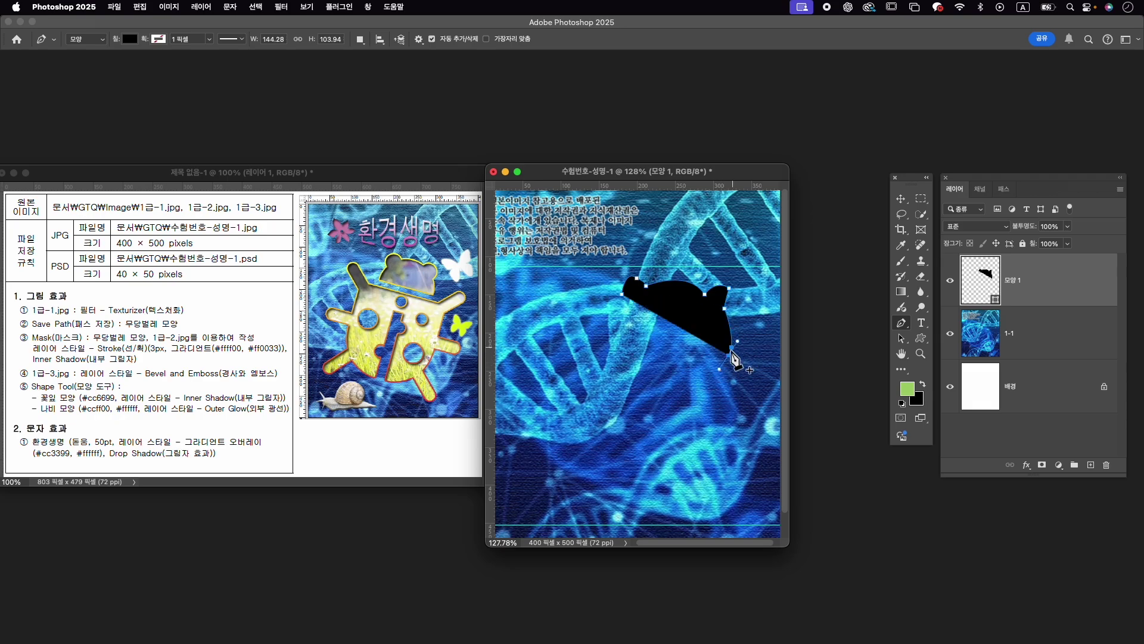
click(599, 316)
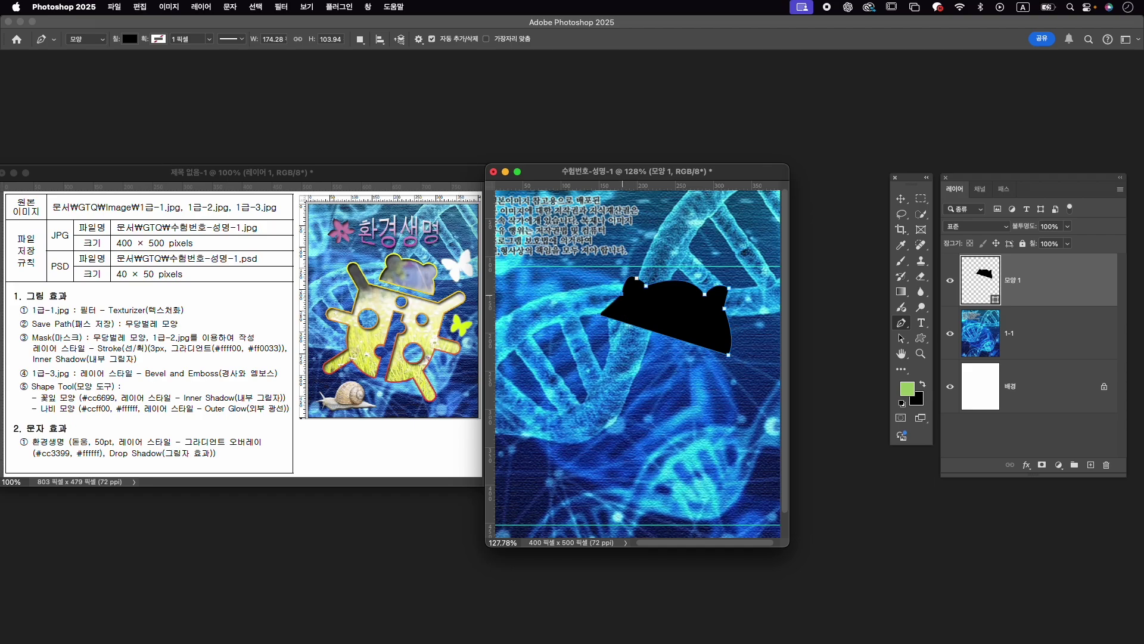
drag(622, 295, 629, 300)
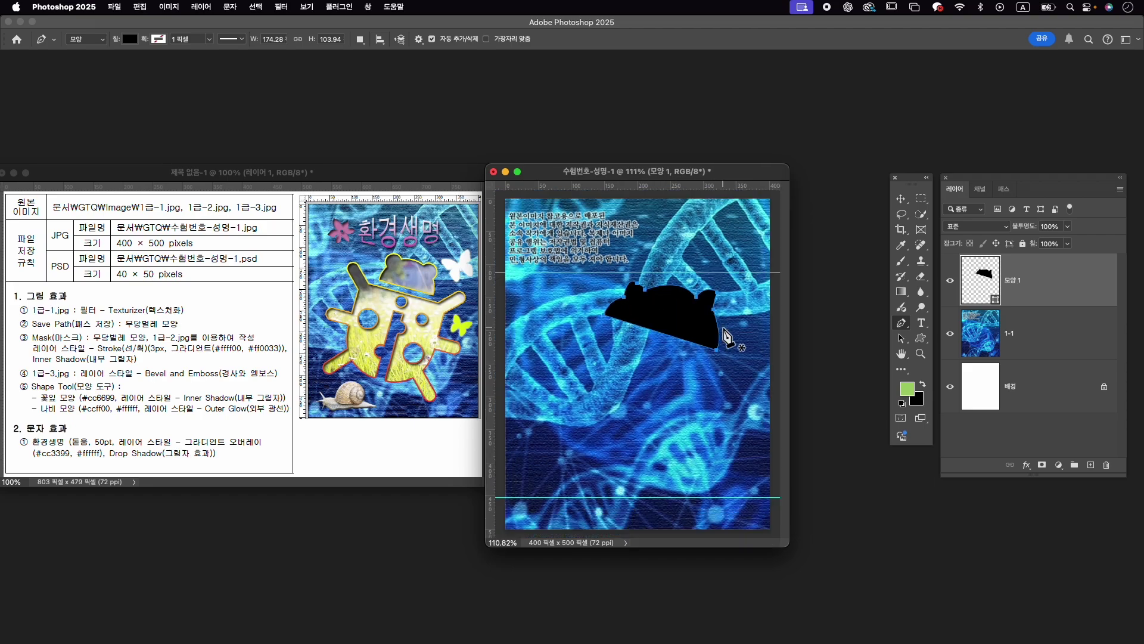
scroll(721, 325, down, 5)
scroll(726, 331, up, 4)
scroll(726, 335, down, 1)
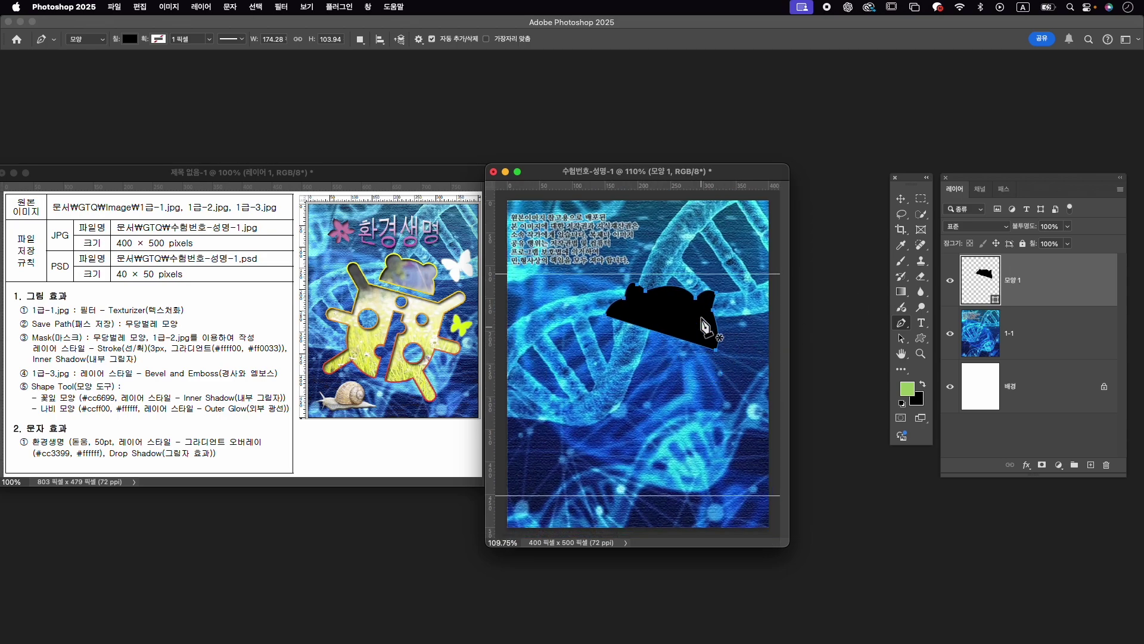
Begin the bug body shape with the rounded upper-left and middle-left legs.
click(657, 355)
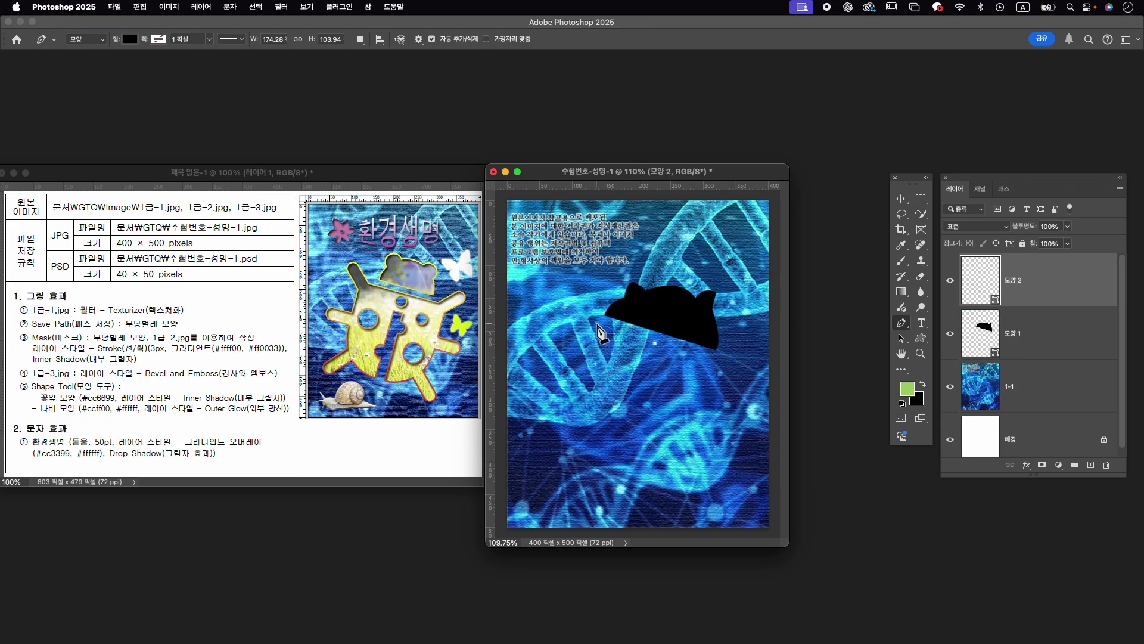
click(566, 283)
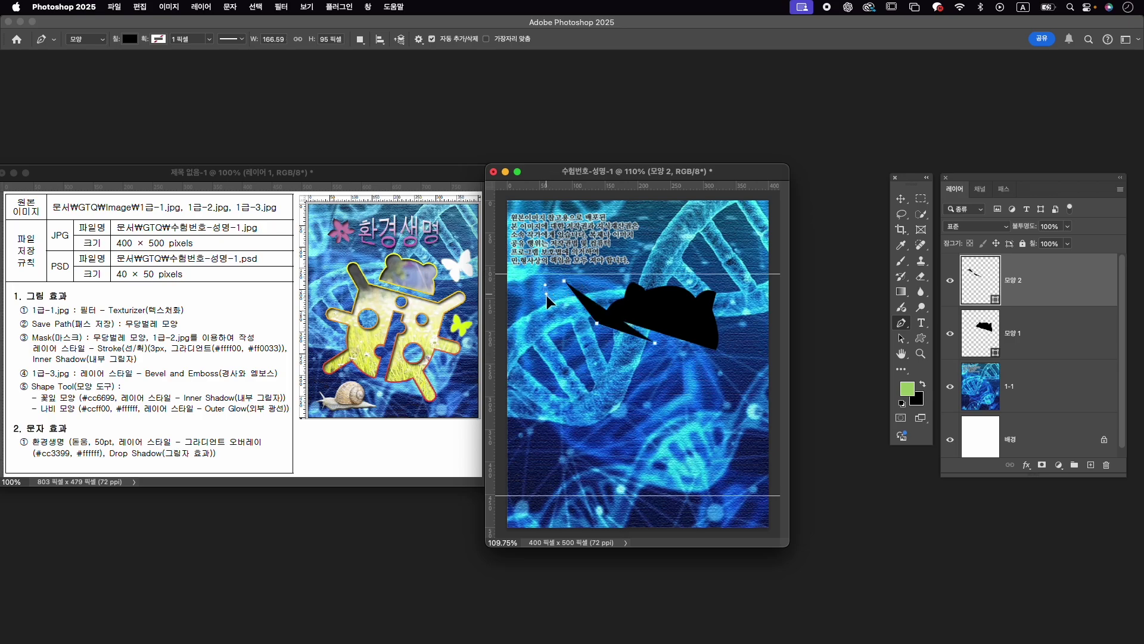
drag(551, 306, 552, 298)
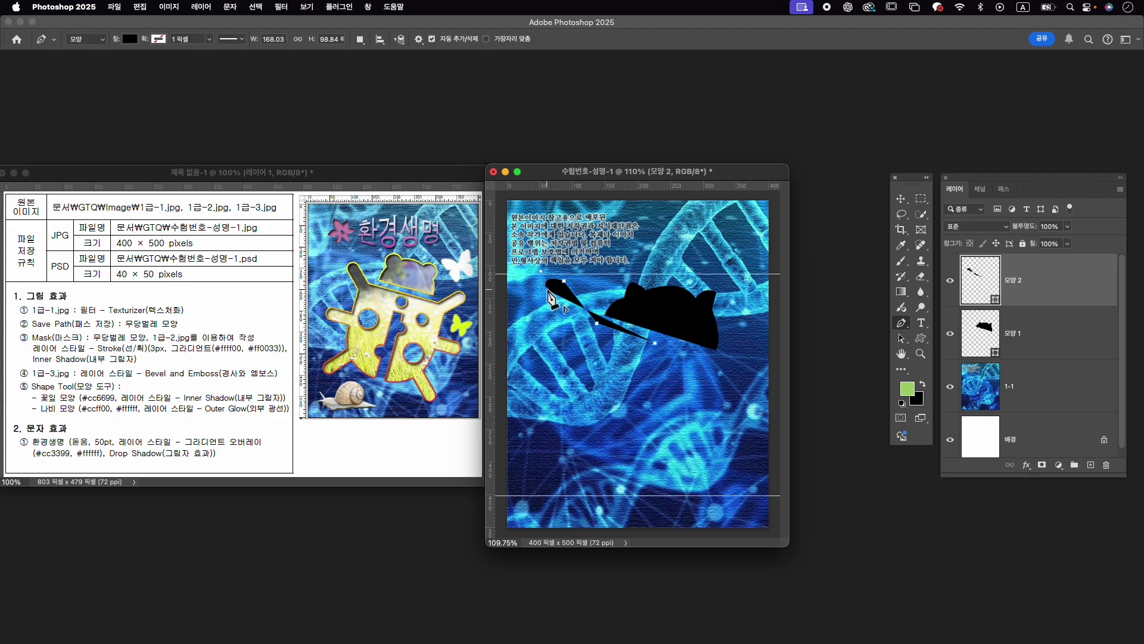
click(582, 332)
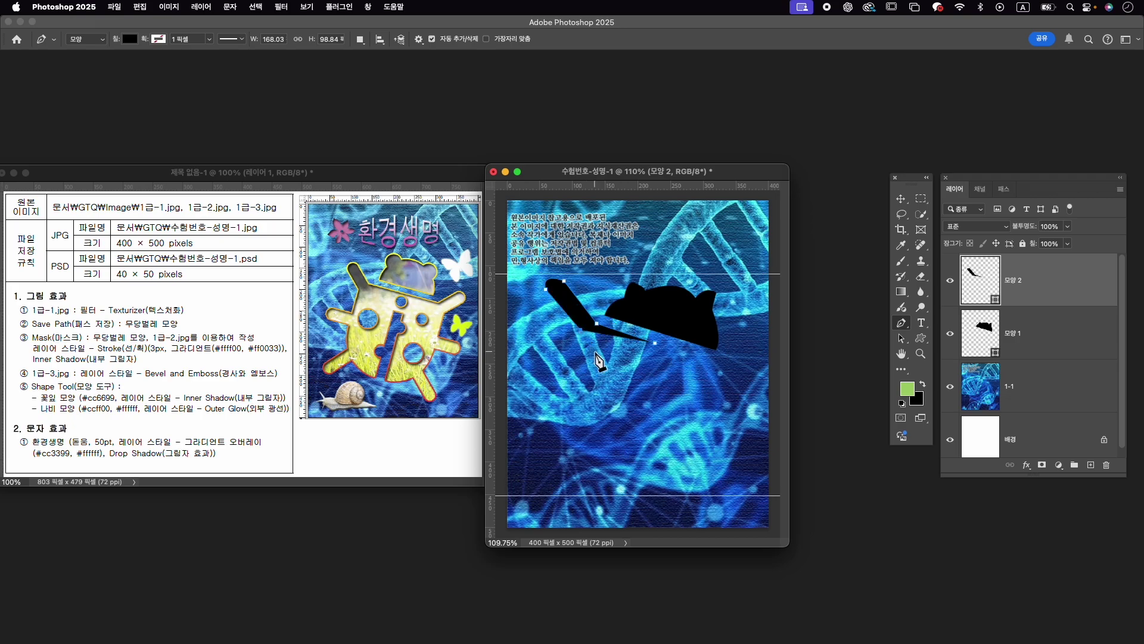
click(566, 370)
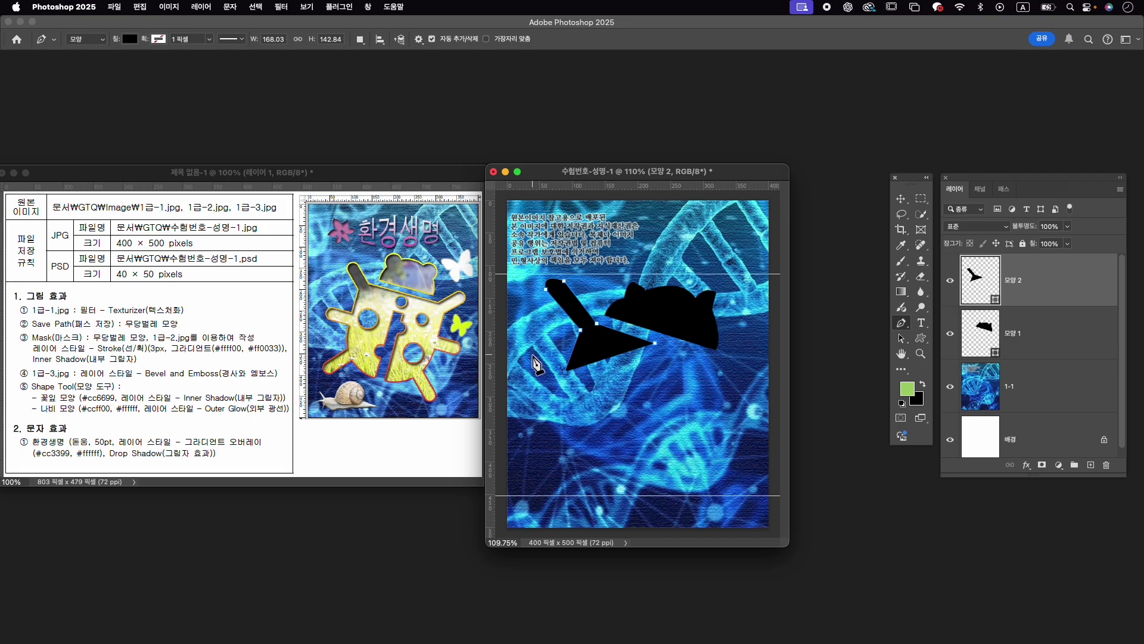
click(531, 360)
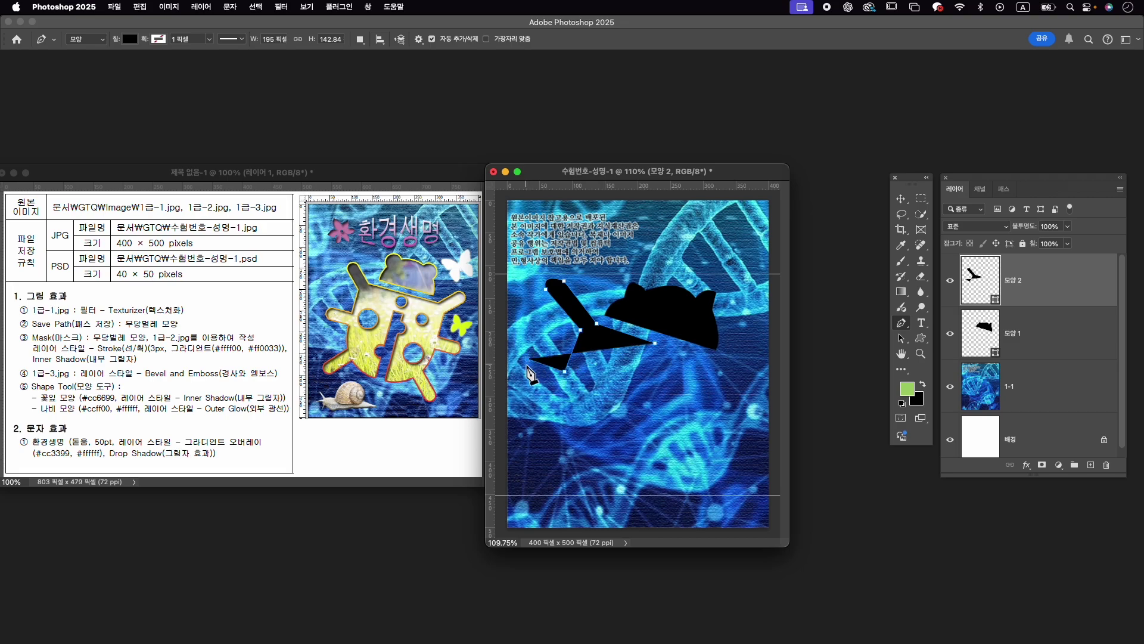
drag(515, 364, 563, 398)
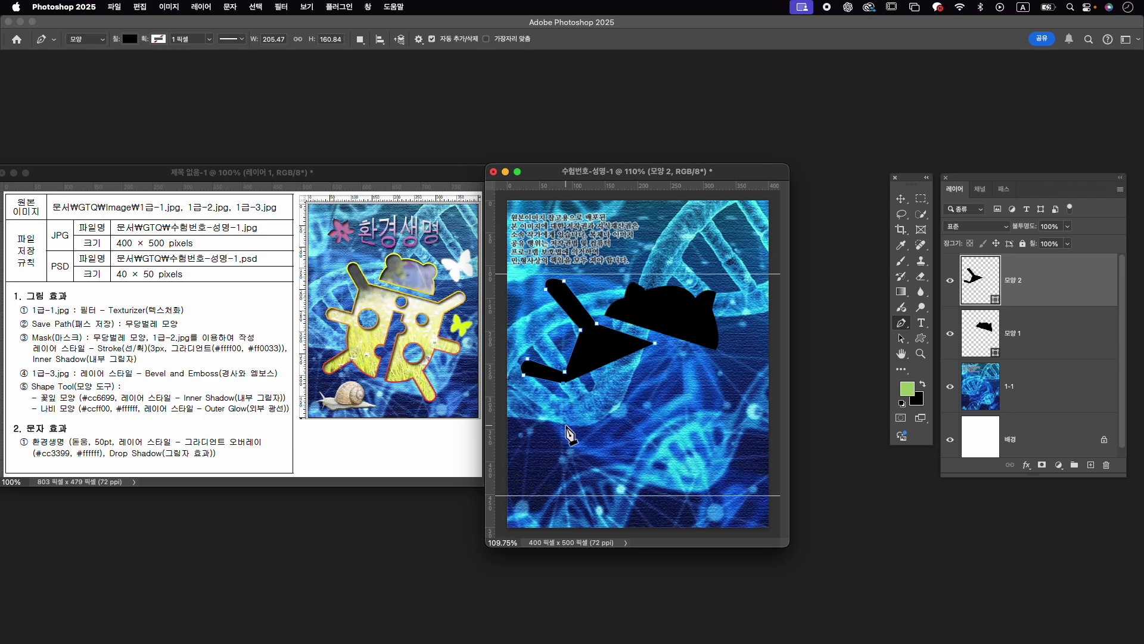
Add the rounded lower-left leg and the curved bottom edge of the body.
drag(565, 422, 570, 426)
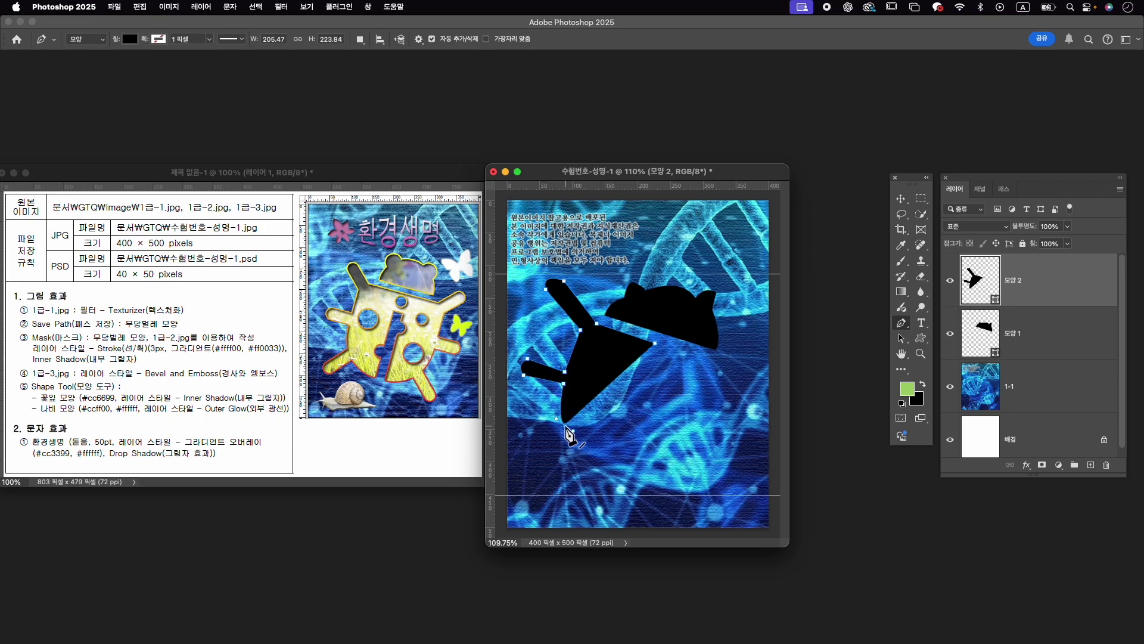
click(524, 460)
drag(538, 474, 549, 468)
click(575, 441)
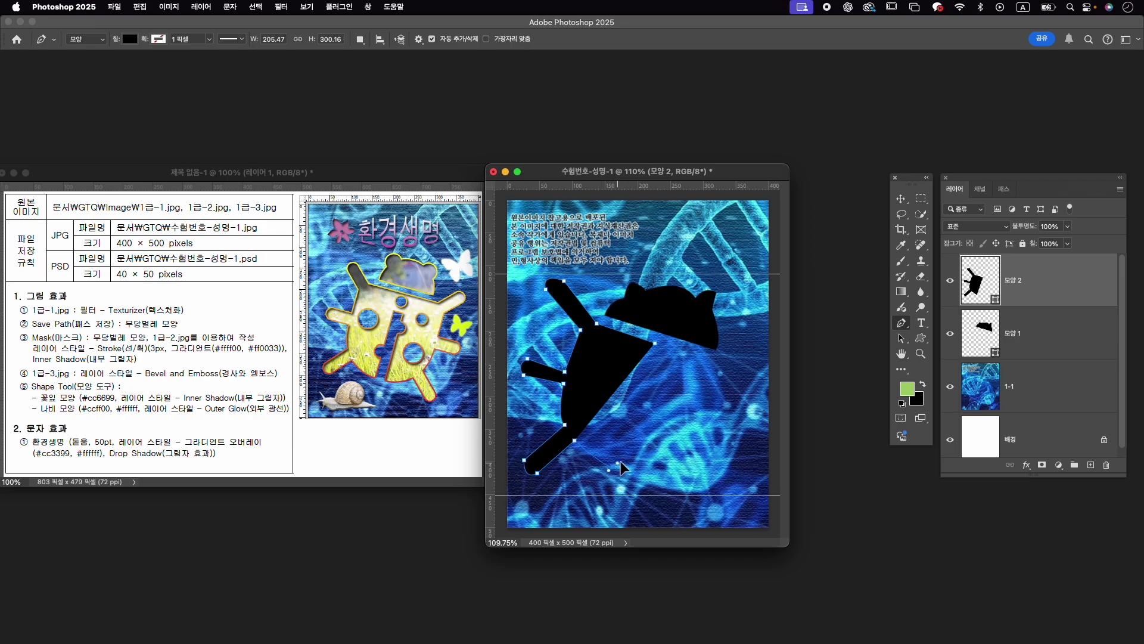
drag(631, 466, 631, 467)
click(614, 466)
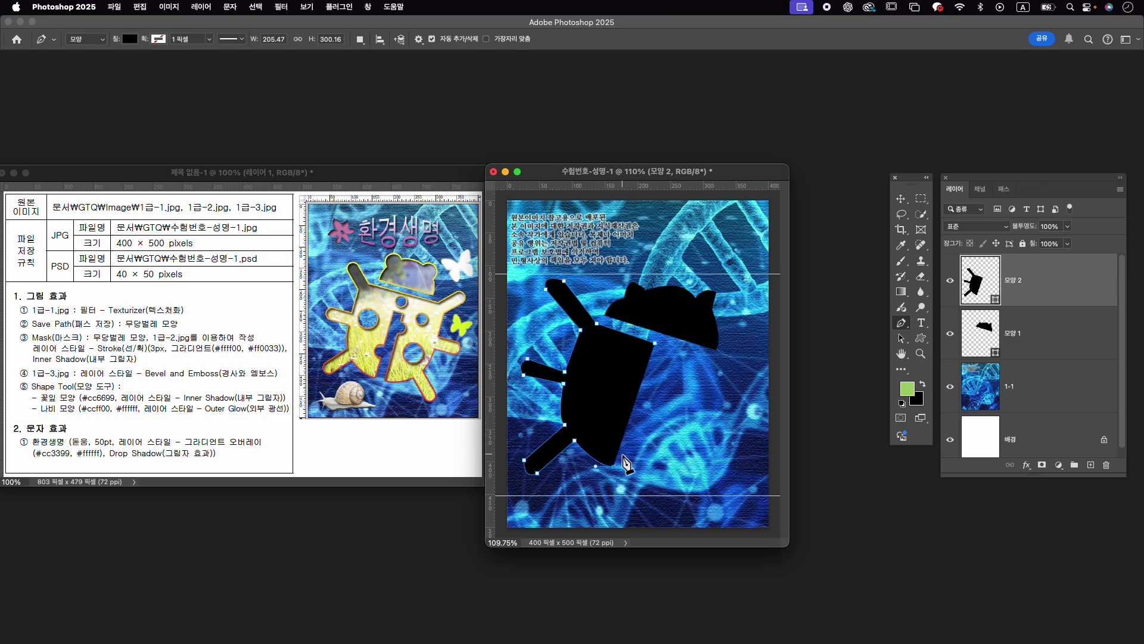
click(606, 464)
key(BackSpace)
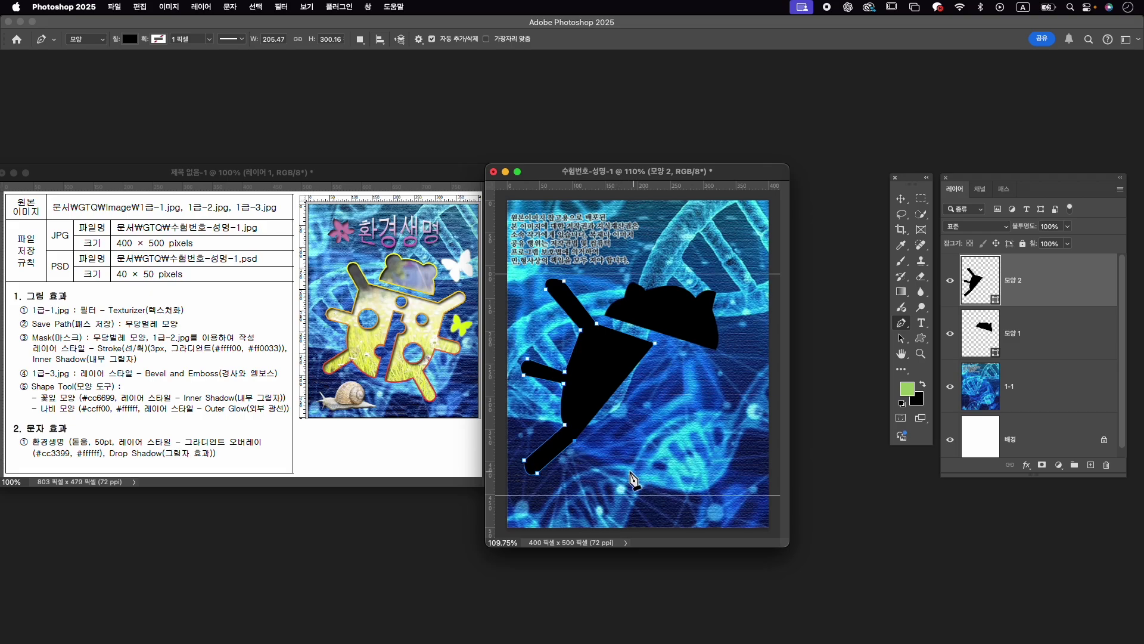
Extend the outline into the lower-right leg and up the body's right edge.
drag(633, 466, 704, 455)
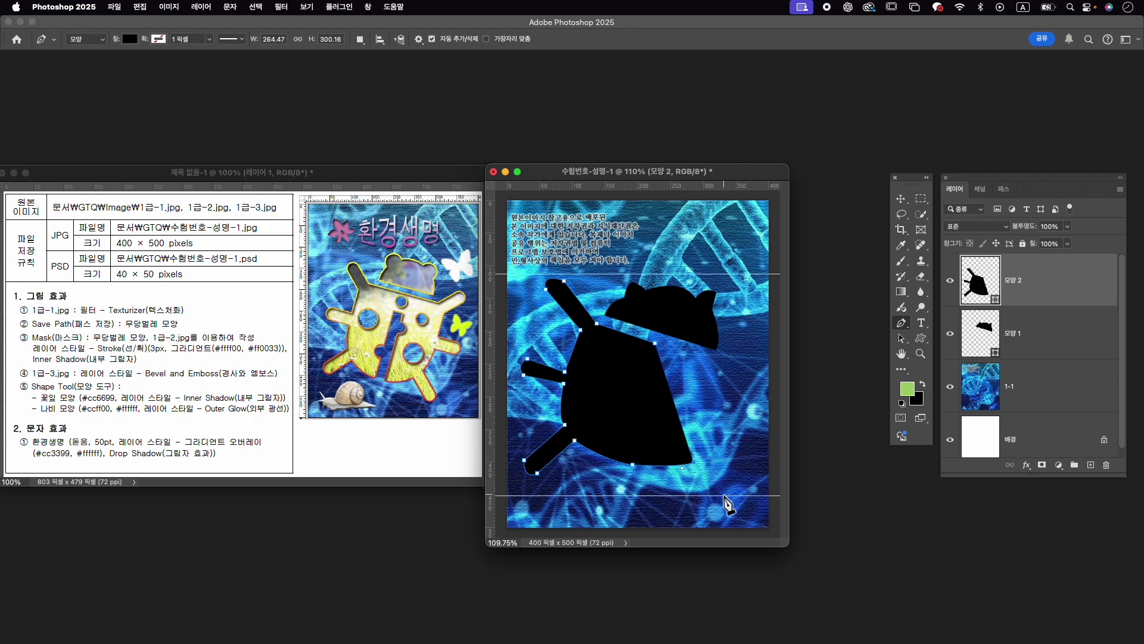
mouse_move(723, 494)
mouse_down()
mouse_move(741, 473)
mouse_move(754, 513)
mouse_up()
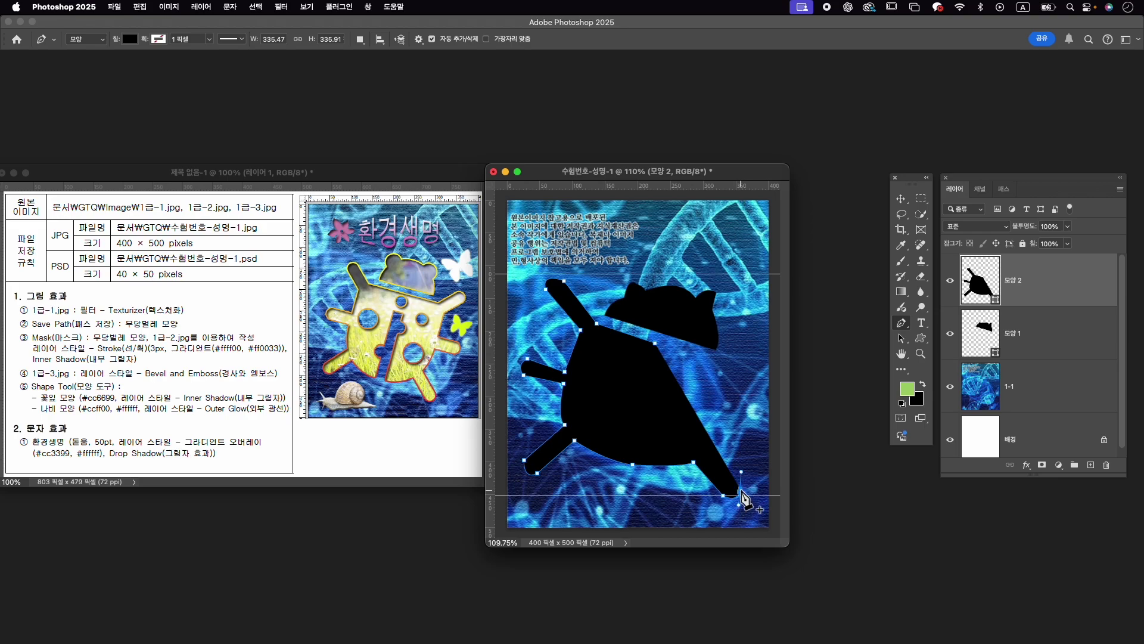
click(712, 454)
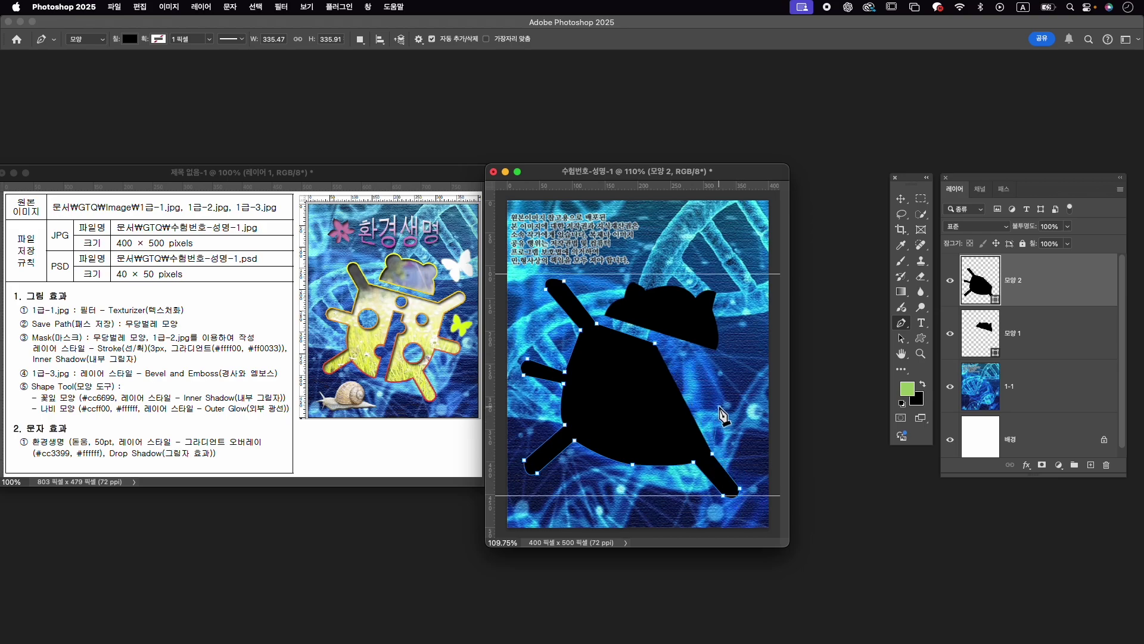
click(719, 405)
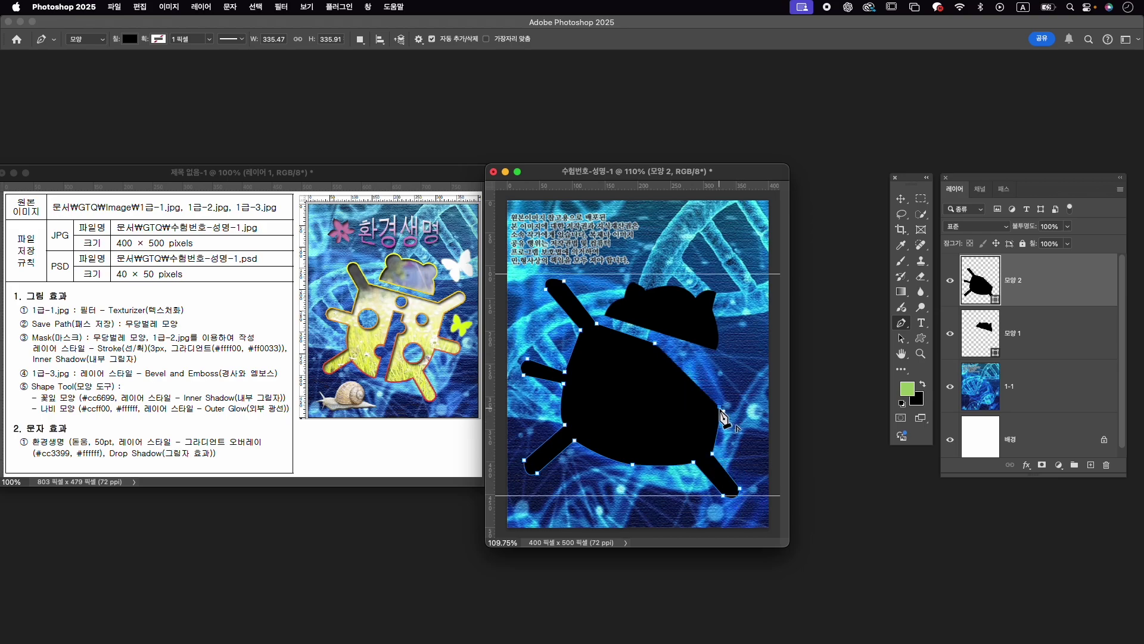
key(super+z)
scroll(723, 425, up, 3)
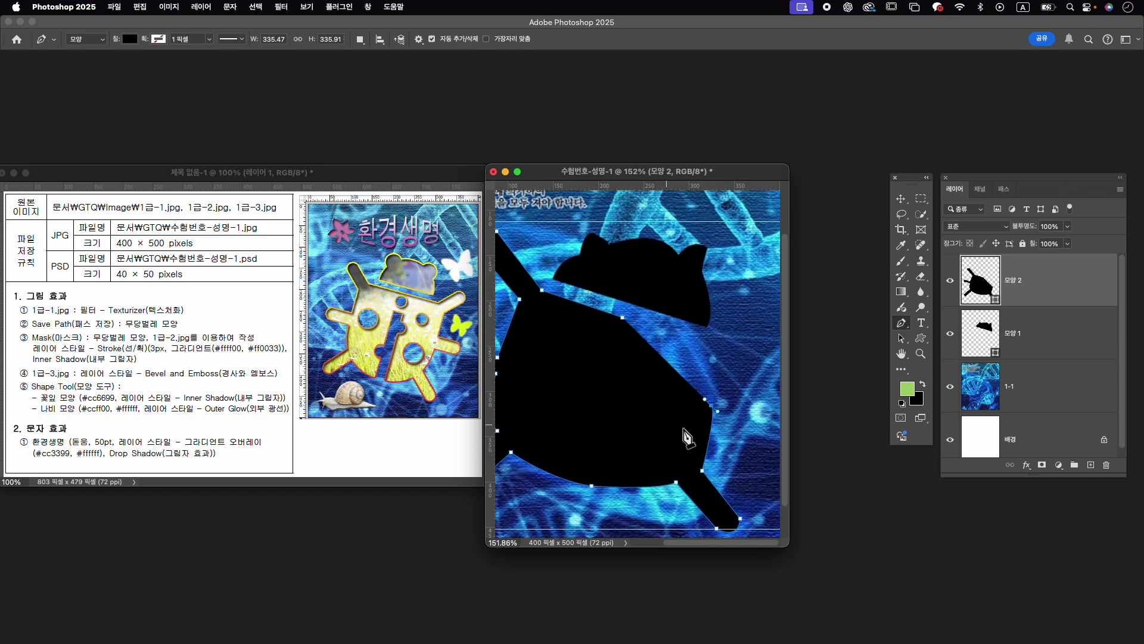
Draw the right middle and upper-right legs with rounded tips, closing the six-legged body.
click(718, 411)
click(760, 421)
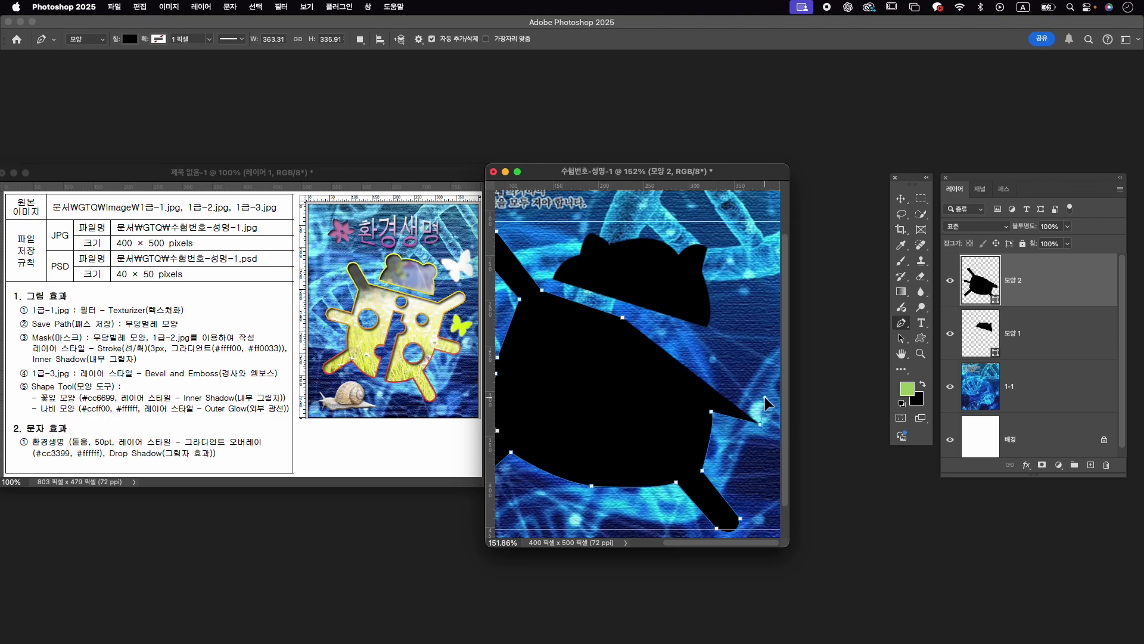
drag(746, 389, 772, 408)
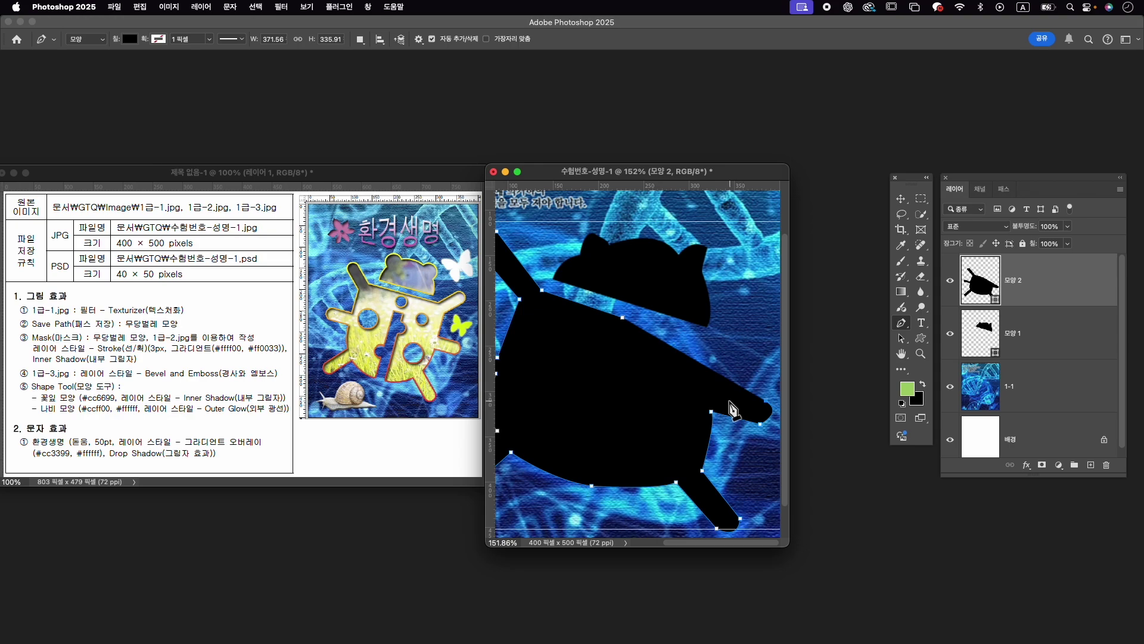
scroll(721, 405, up, 3)
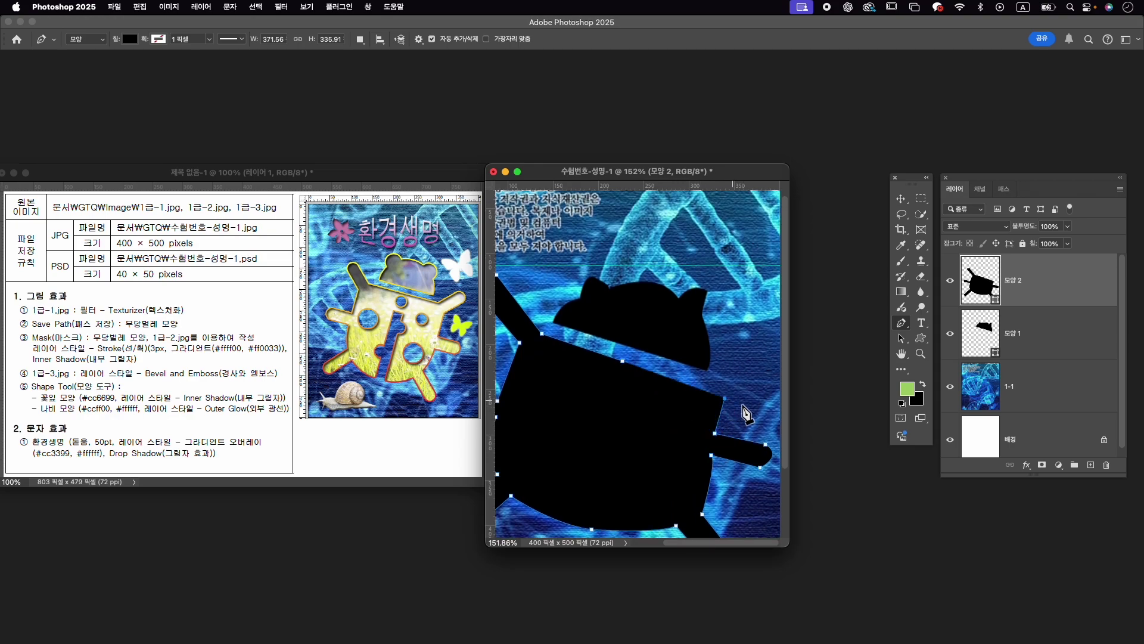
scroll(730, 410, down, 3)
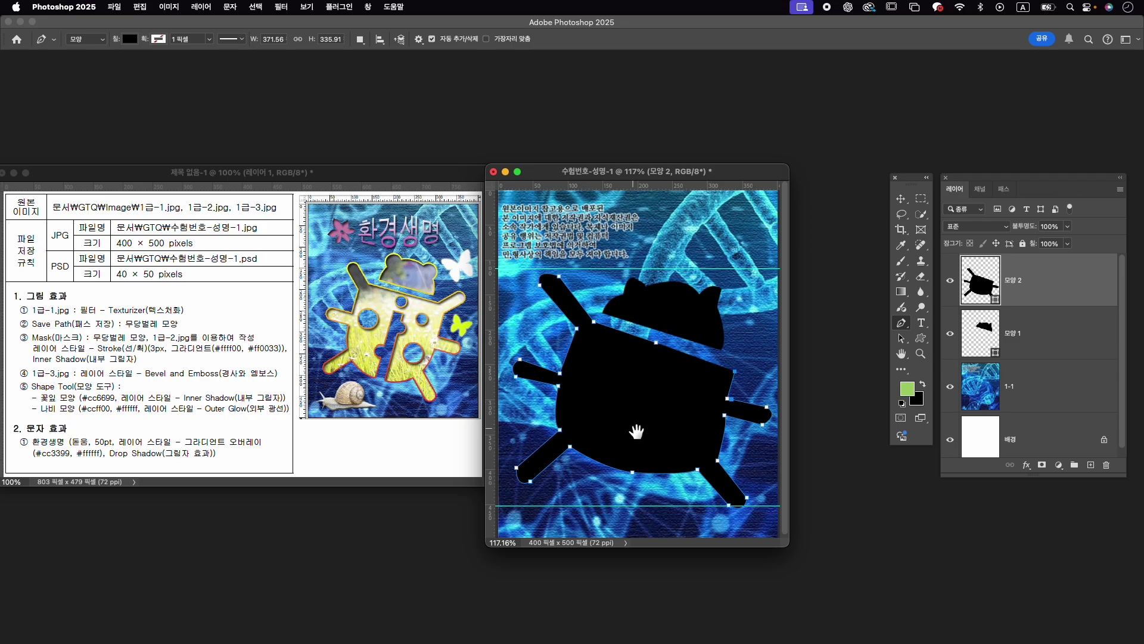
scroll(662, 421, down, 1)
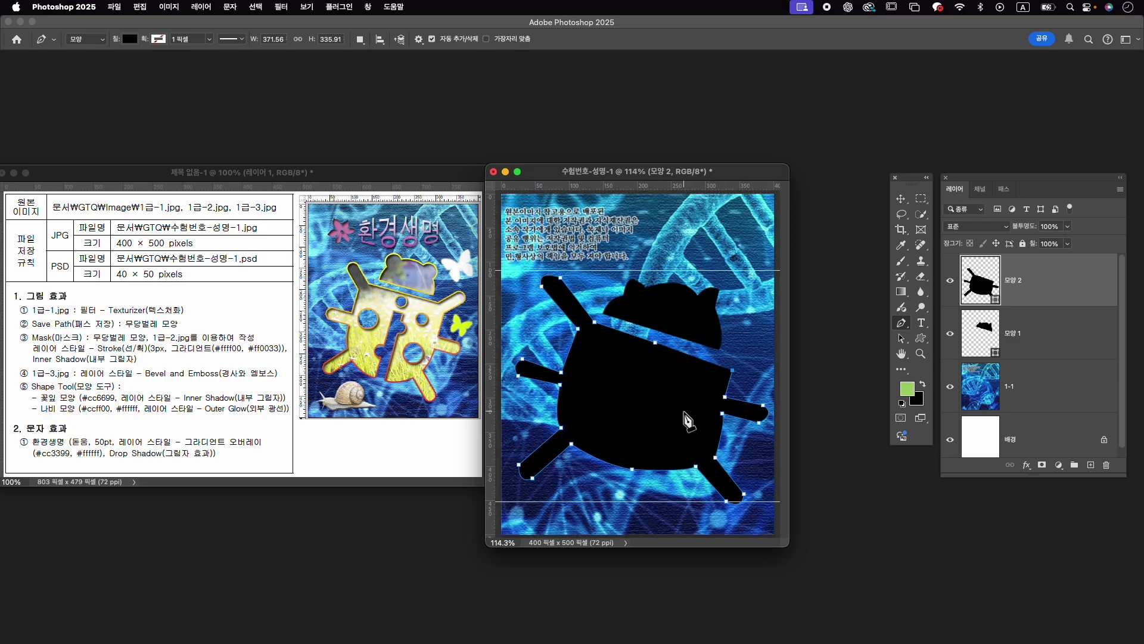
click(775, 340)
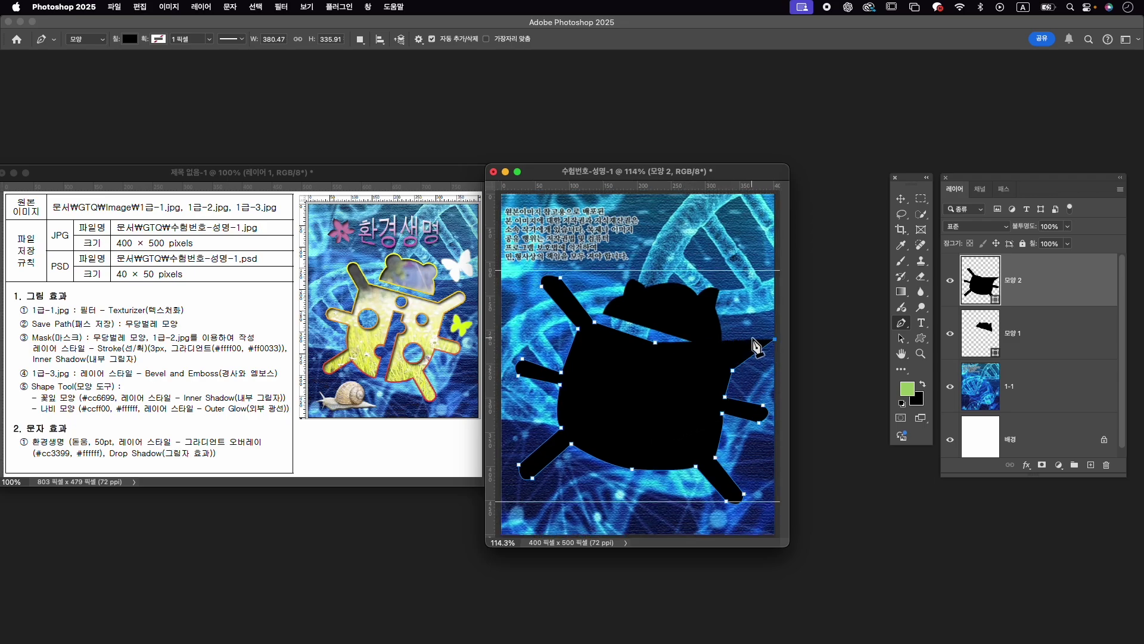
click(730, 349)
drag(731, 349, 755, 338)
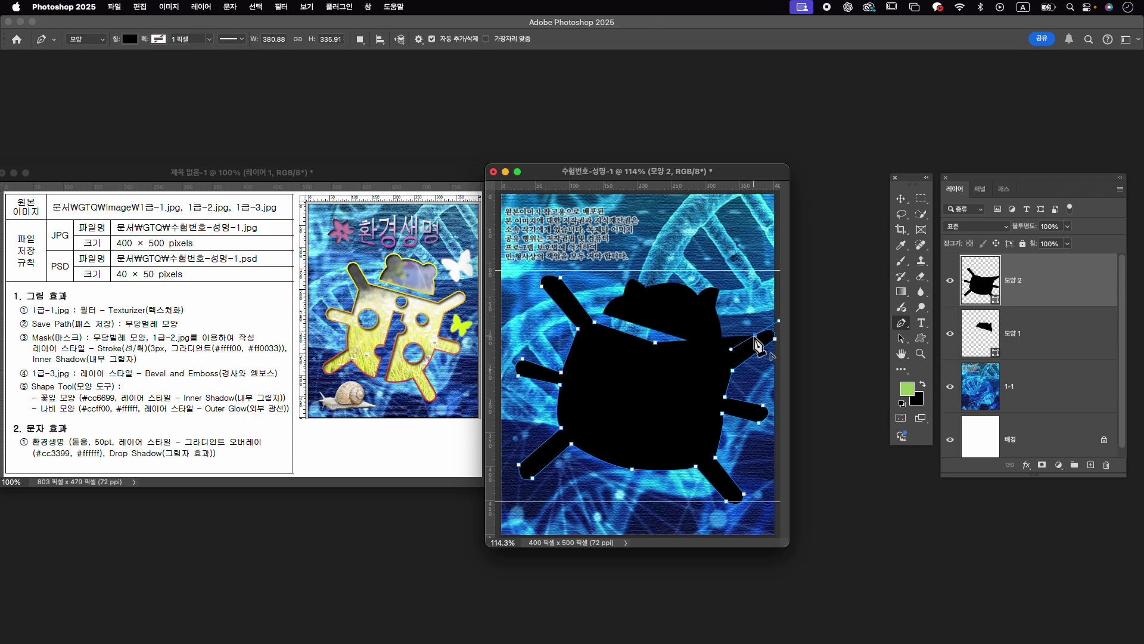
click(731, 353)
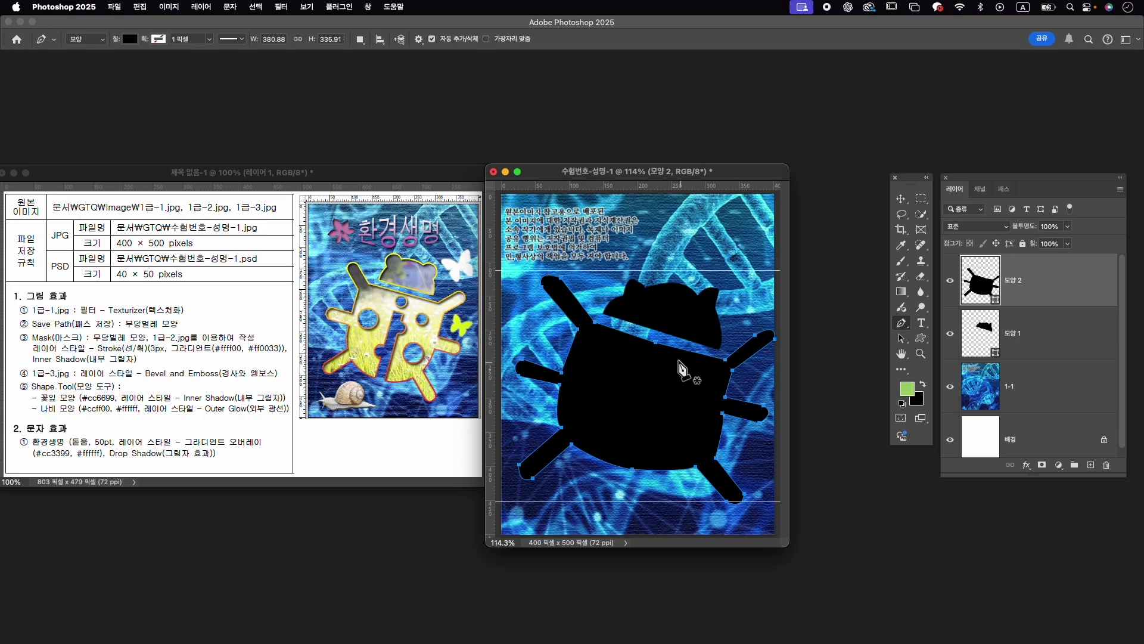
Merge the head and body shape layers into one shape.
shift+click(1058, 344)
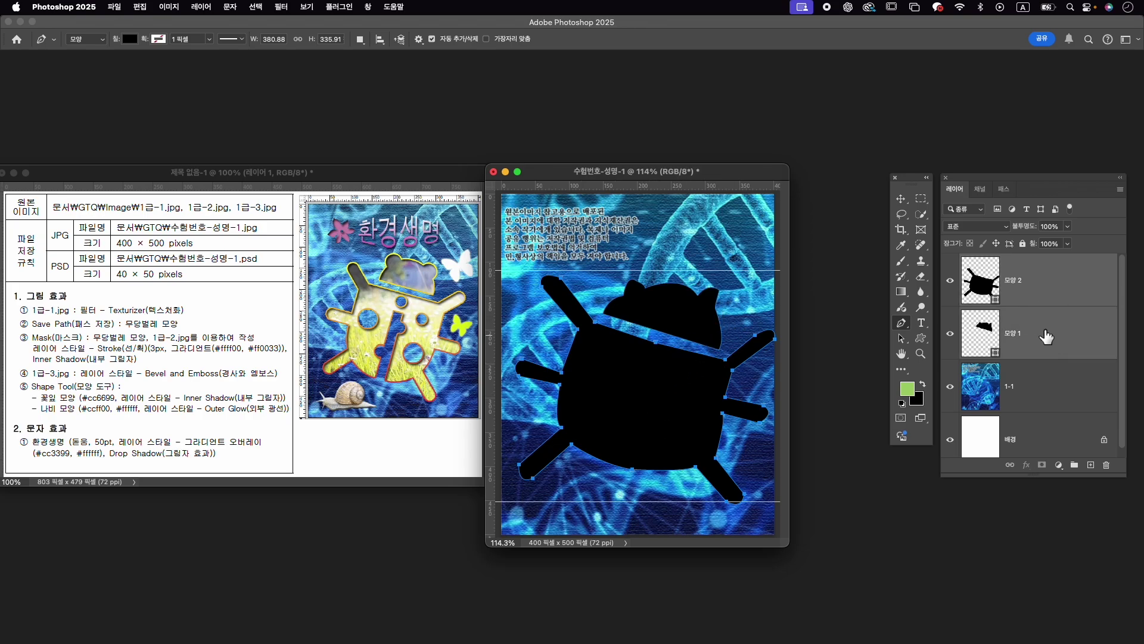
right_click(1044, 337)
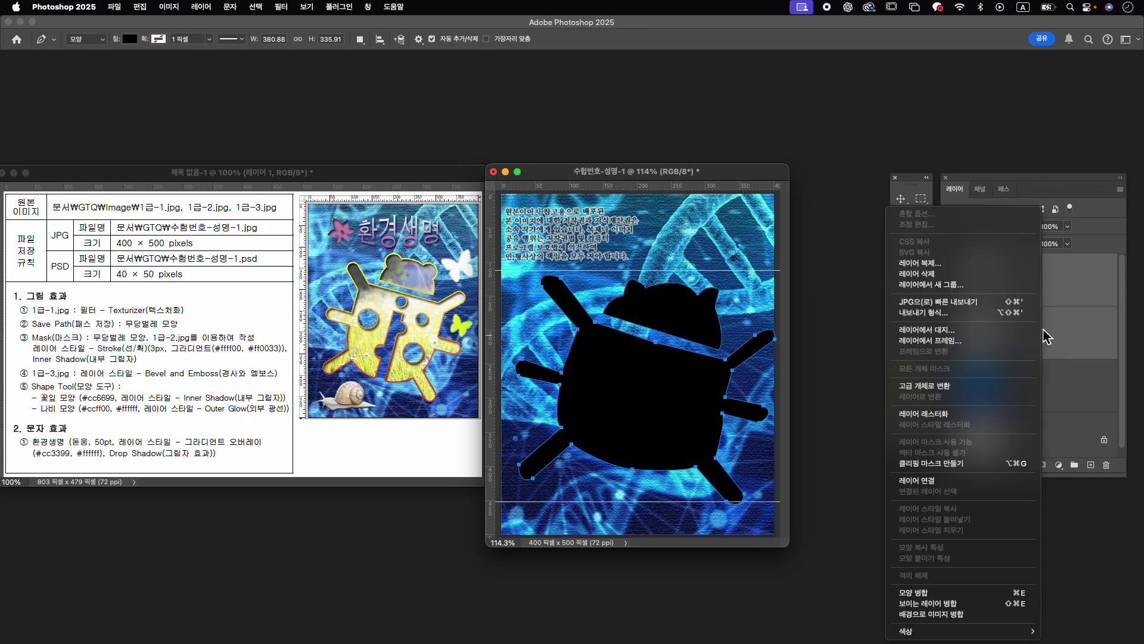
click(948, 596)
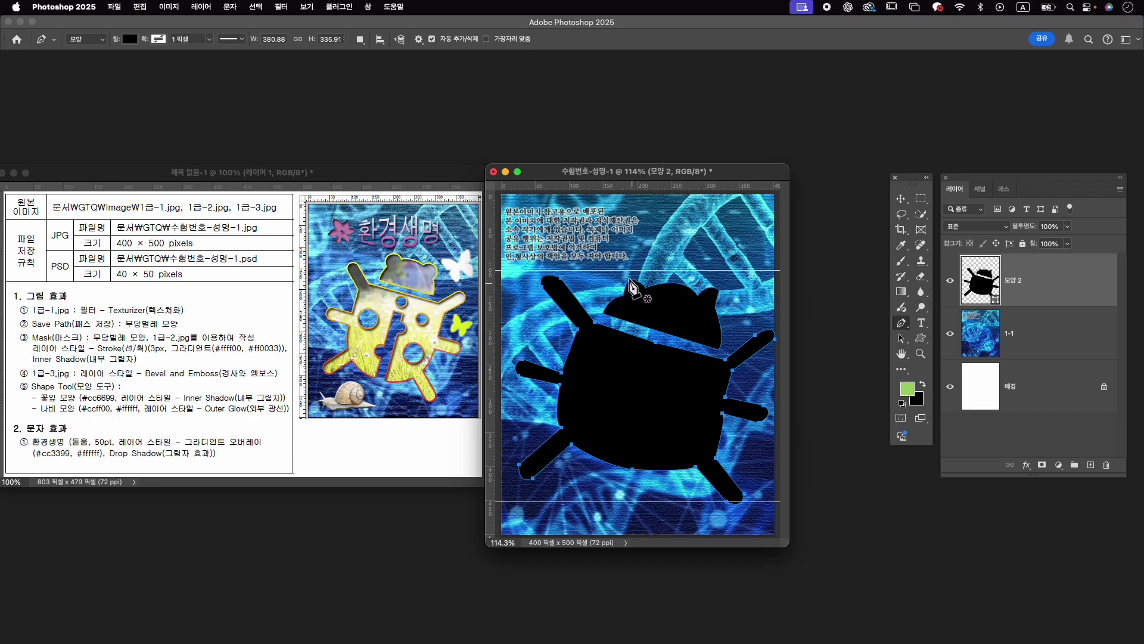
Bulge the right ear's curve outward using the Direct Selection tool.
key(a)
right_click(902, 339)
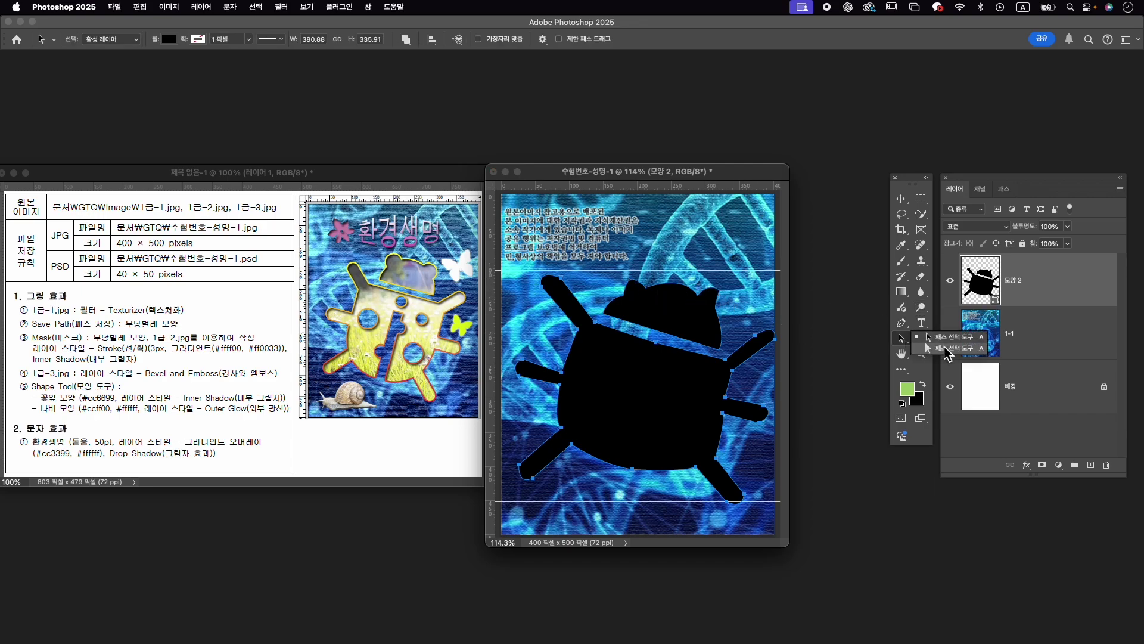
click(952, 348)
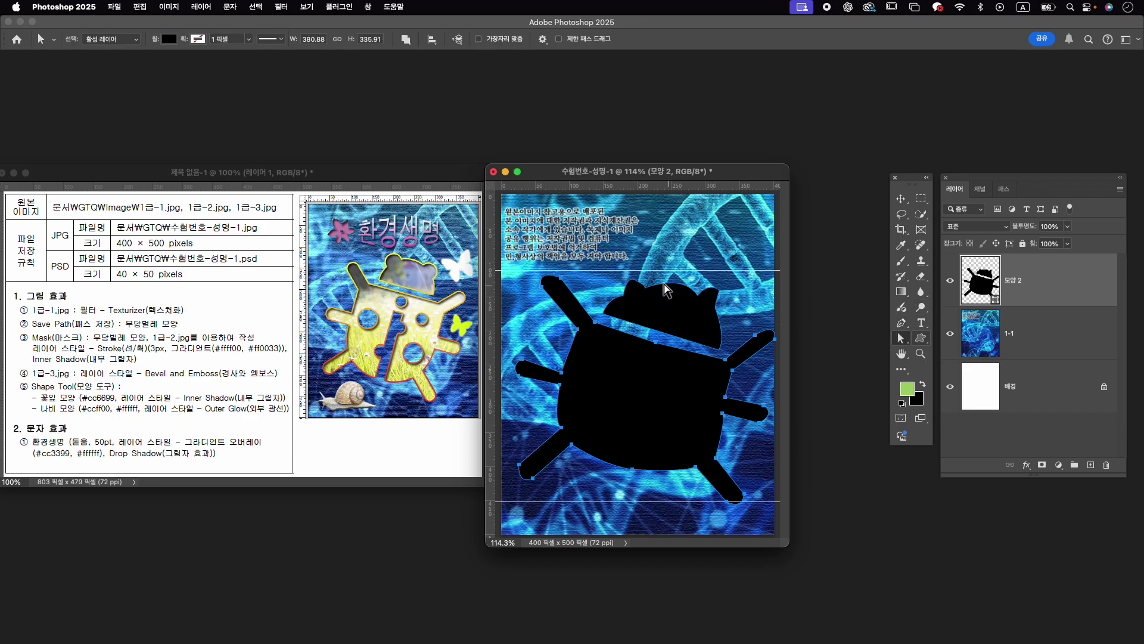
click(647, 290)
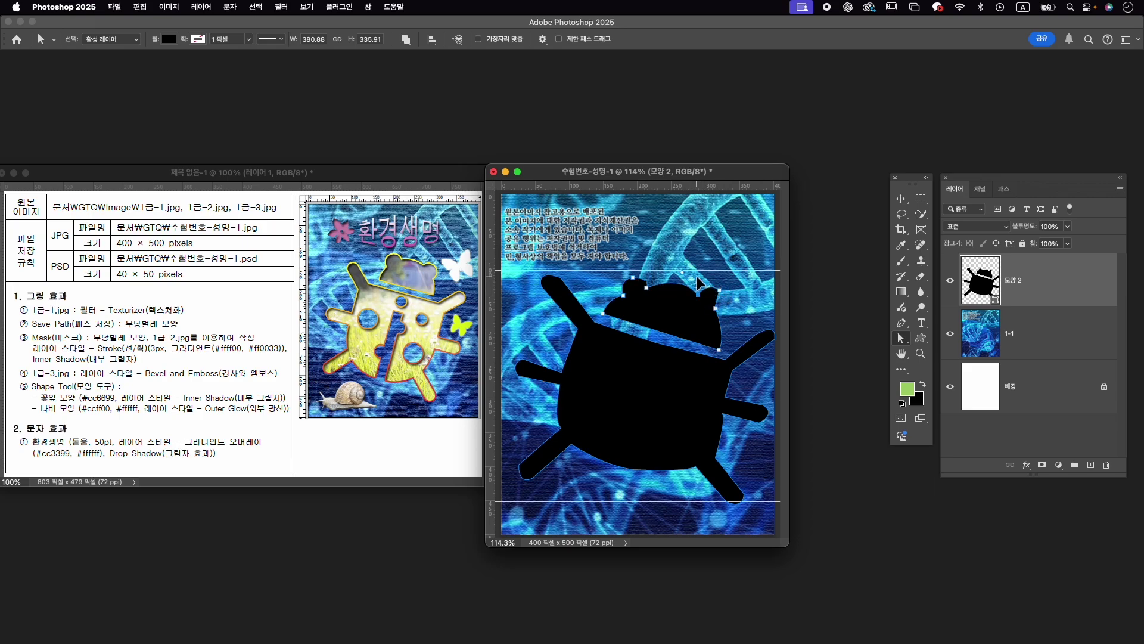
scroll(712, 286, up, 3)
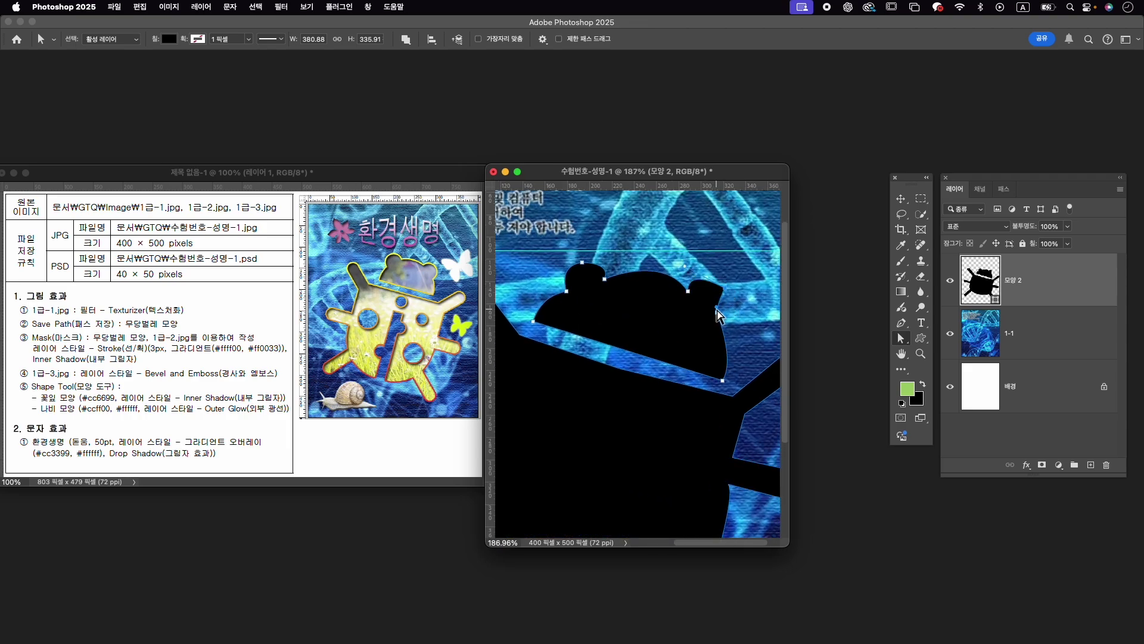
drag(738, 310, 739, 303)
scroll(722, 341, down, 2)
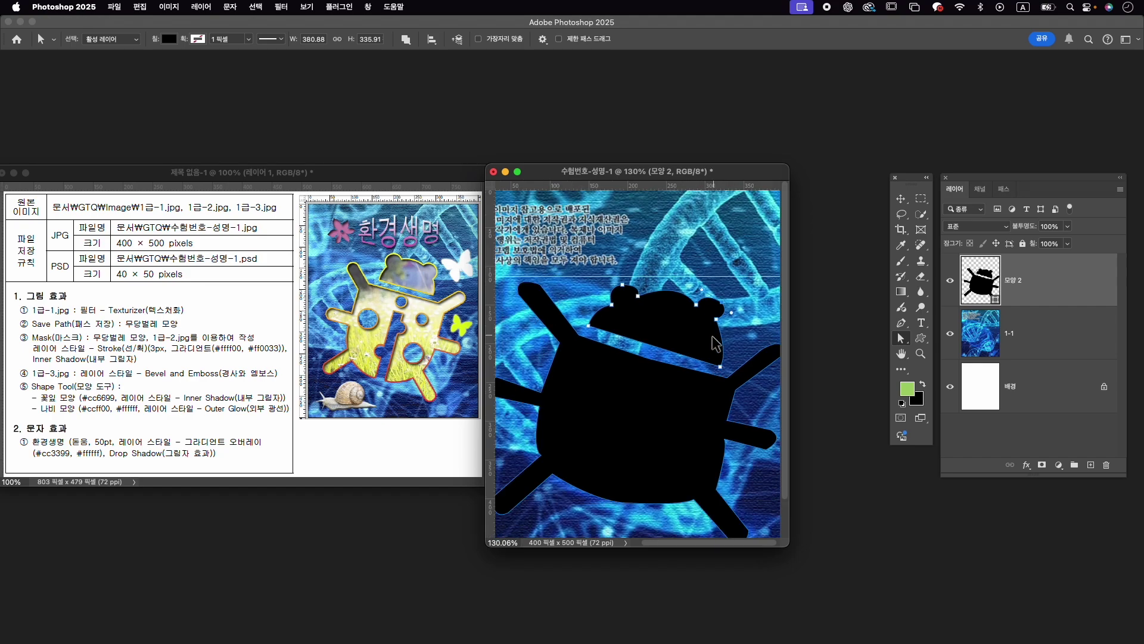
scroll(715, 345, down, 2)
scroll(708, 348, down, 2)
scroll(706, 349, down, 3)
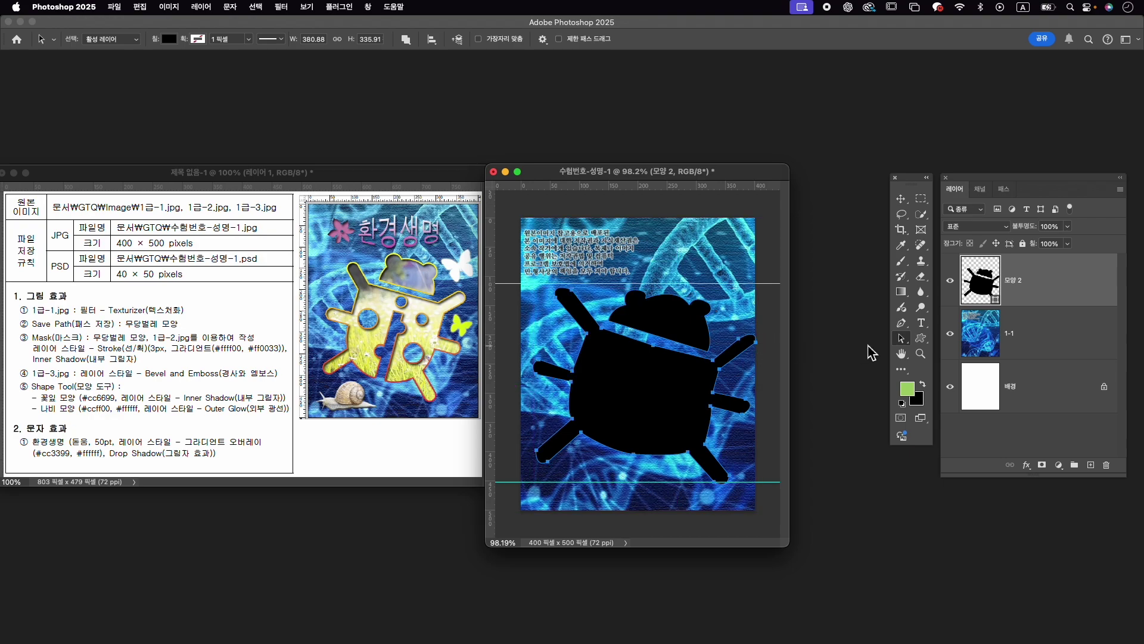
Reposition the right leg tip and lengthen the upper-left leg tip.
click(902, 341)
click(951, 336)
drag(752, 367, 754, 346)
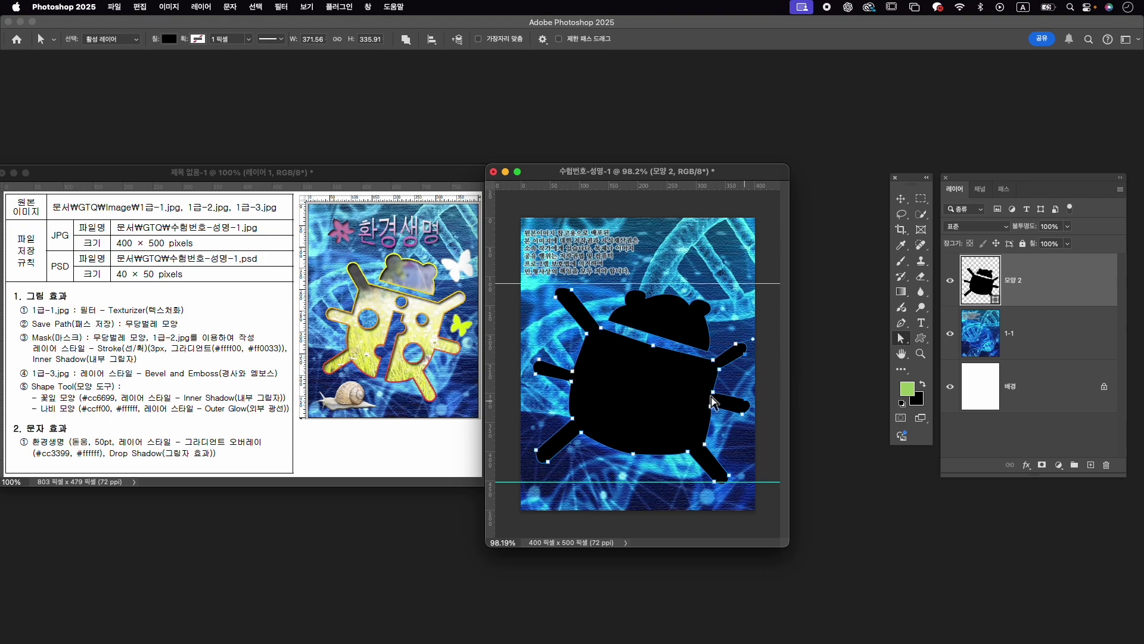
drag(544, 281, 559, 292)
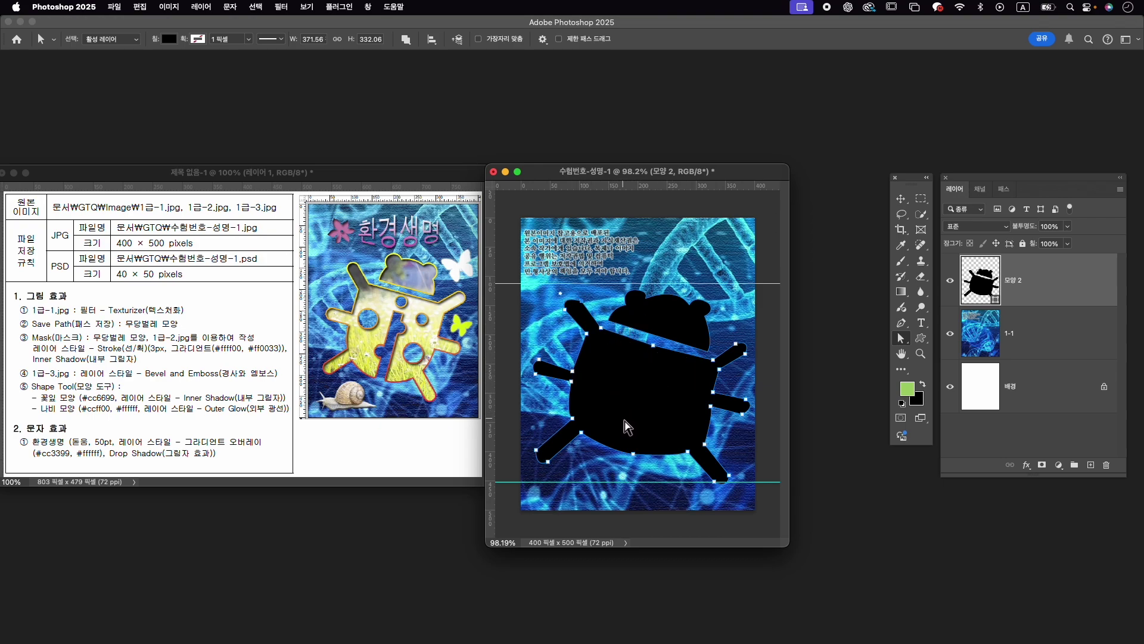
Select the merged bug layer and set the Ellipse tool to Subtract Front Shape.
click(1049, 332)
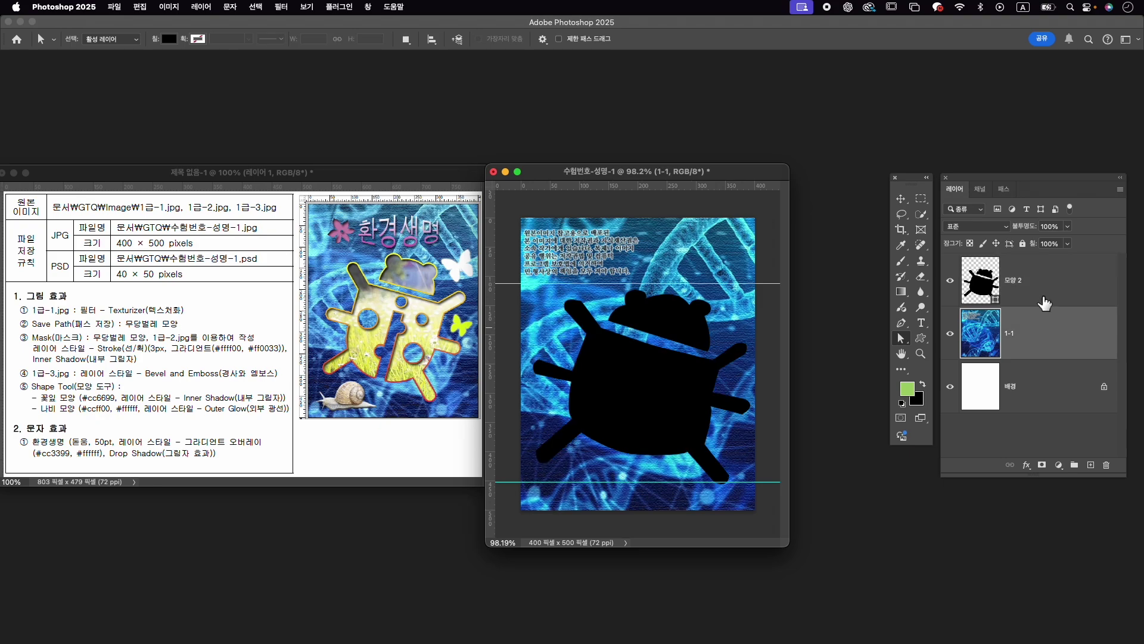
click(1047, 299)
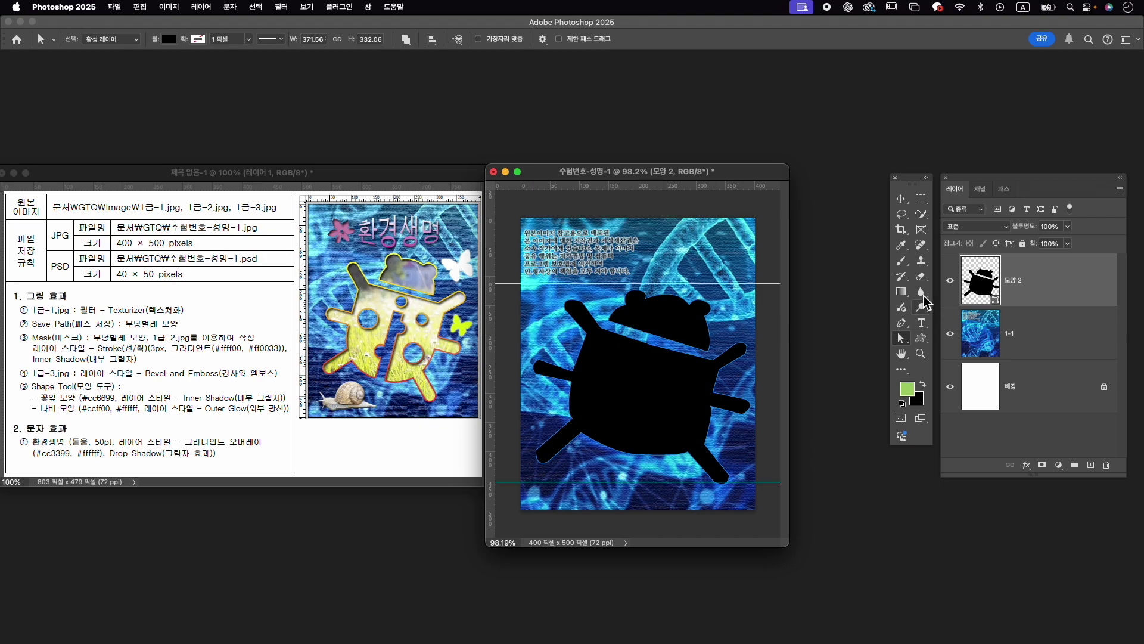
click(921, 338)
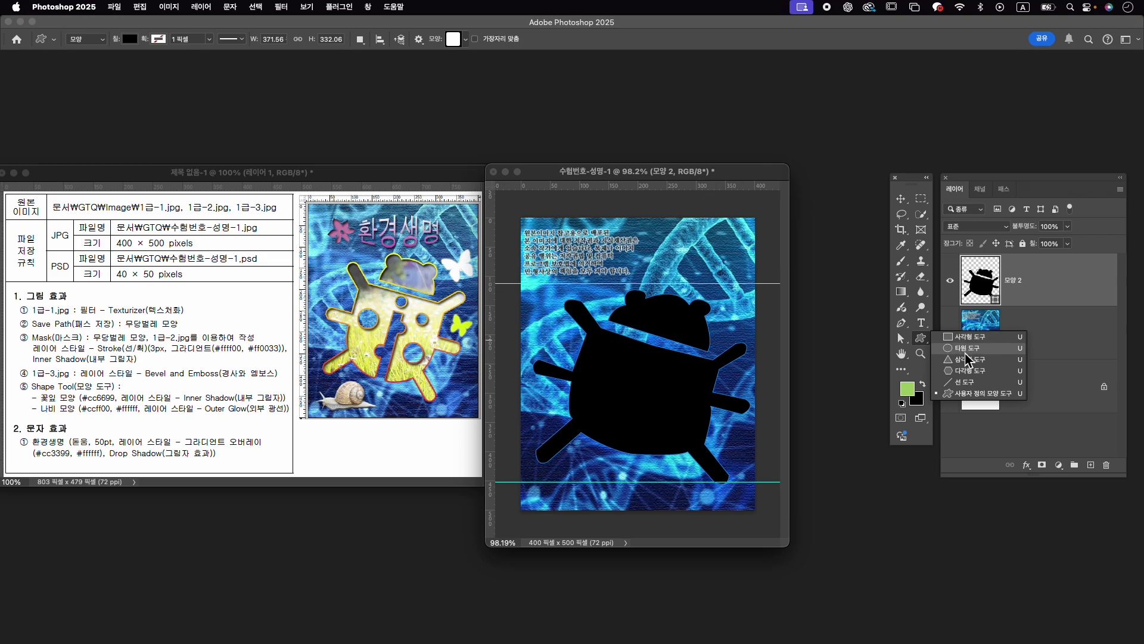
click(966, 351)
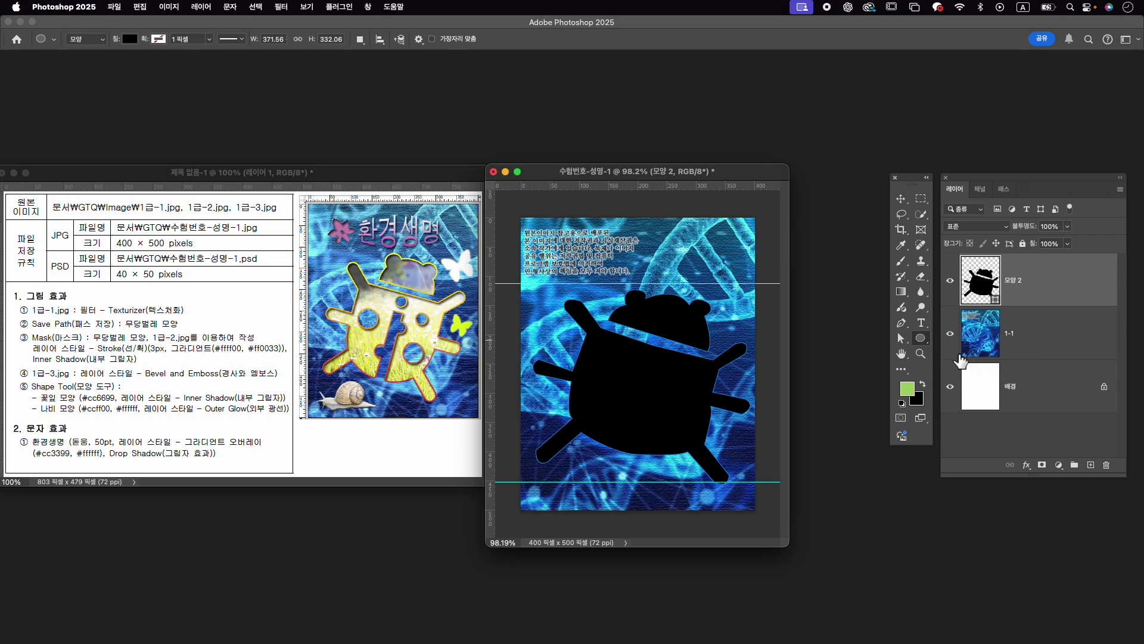
click(362, 40)
click(385, 70)
Cut small round holes into the bug's lower body.
click(1051, 337)
click(1048, 301)
drag(595, 368, 624, 400)
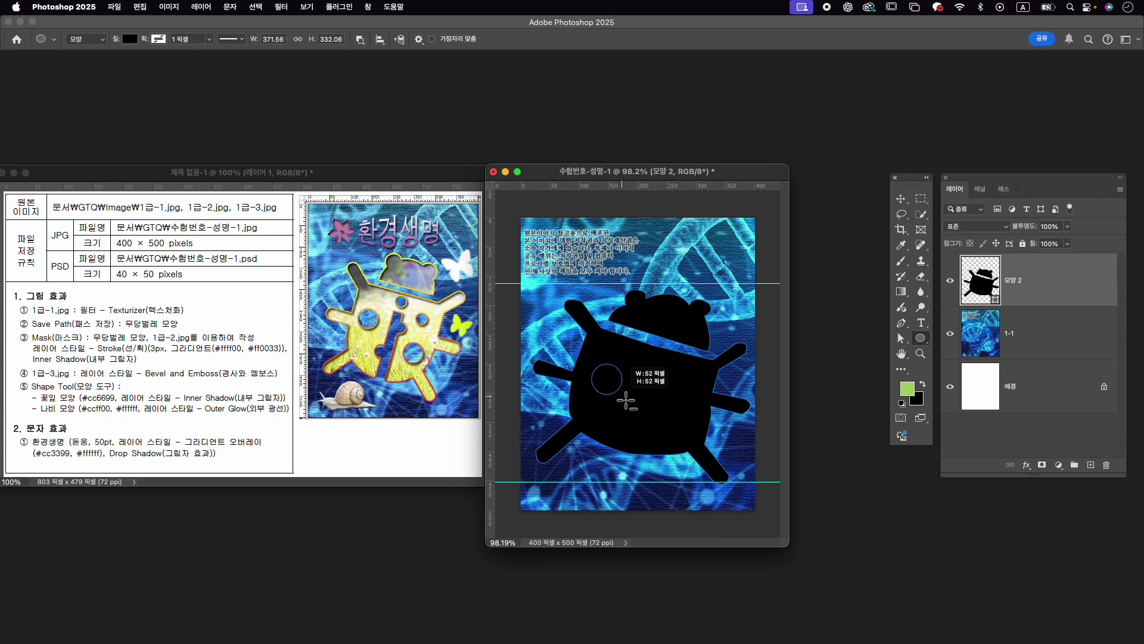
drag(624, 399, 624, 399)
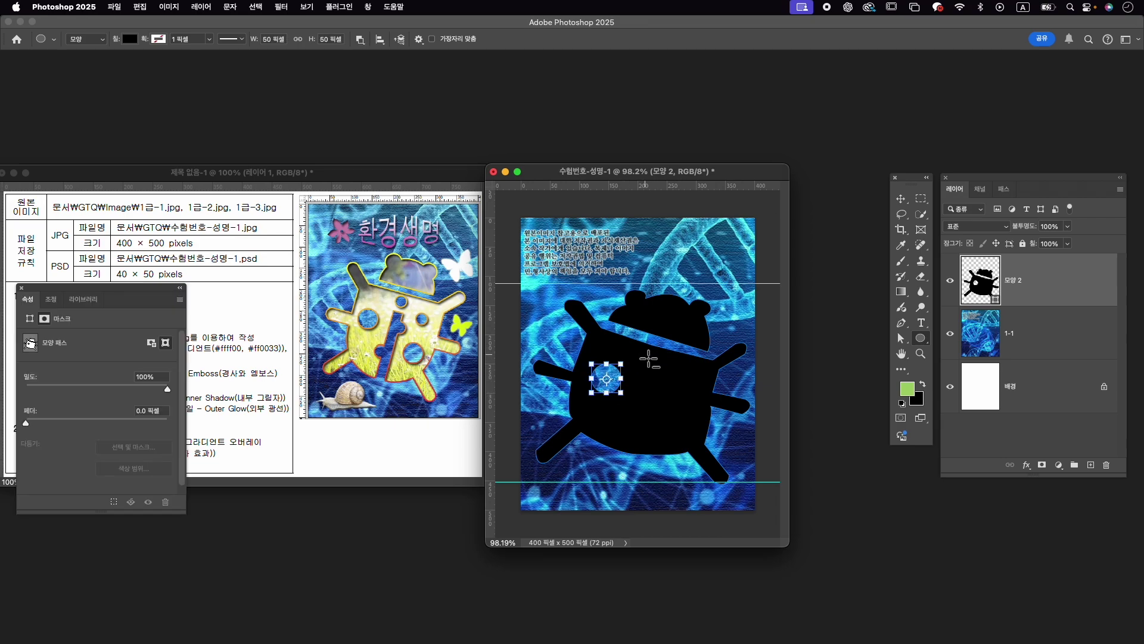
mouse_move(647, 353)
mouse_down()
mouse_move(702, 398)
mouse_move(697, 452)
mouse_up()
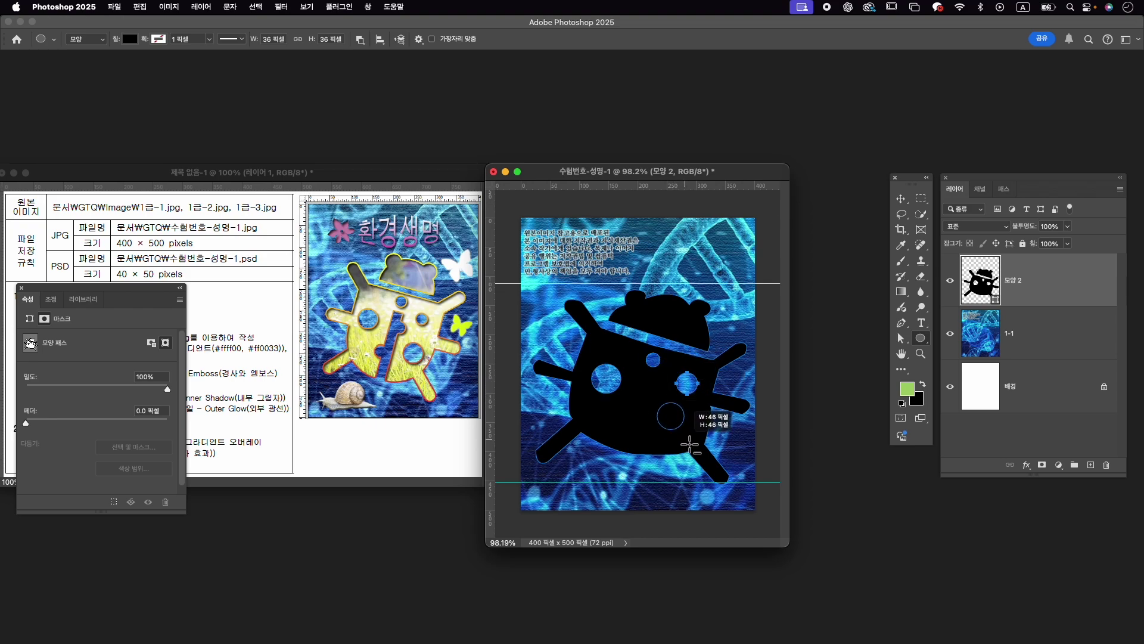
drag(697, 453, 690, 446)
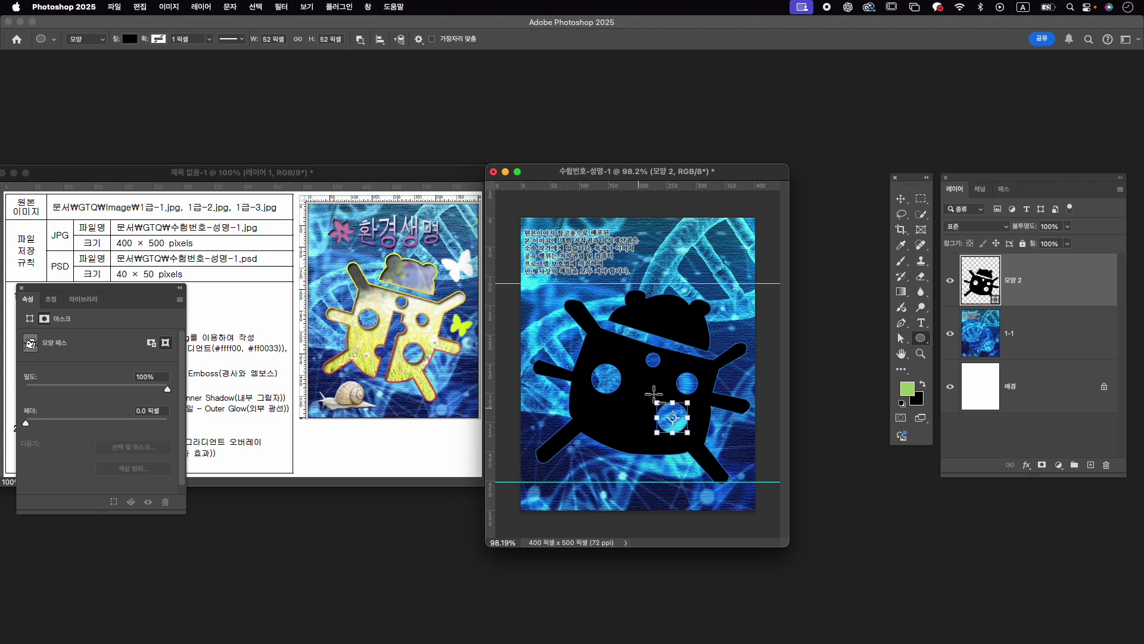
scroll(641, 459, up, 3)
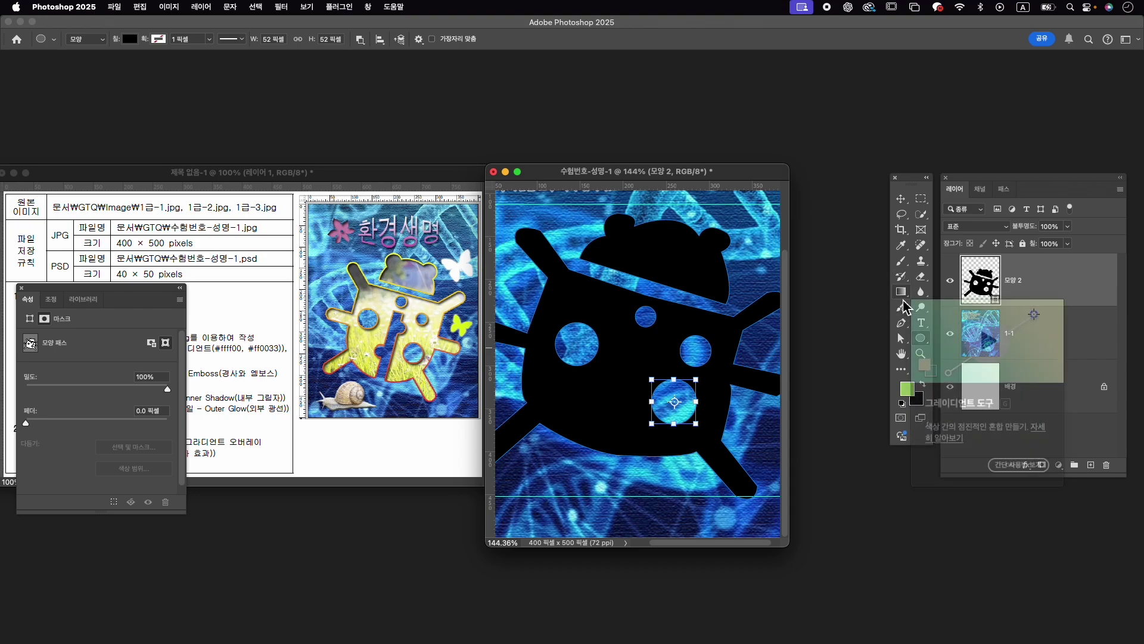
Switch back to the Pen tool and select the 1-1 photo layer.
right_click(901, 322)
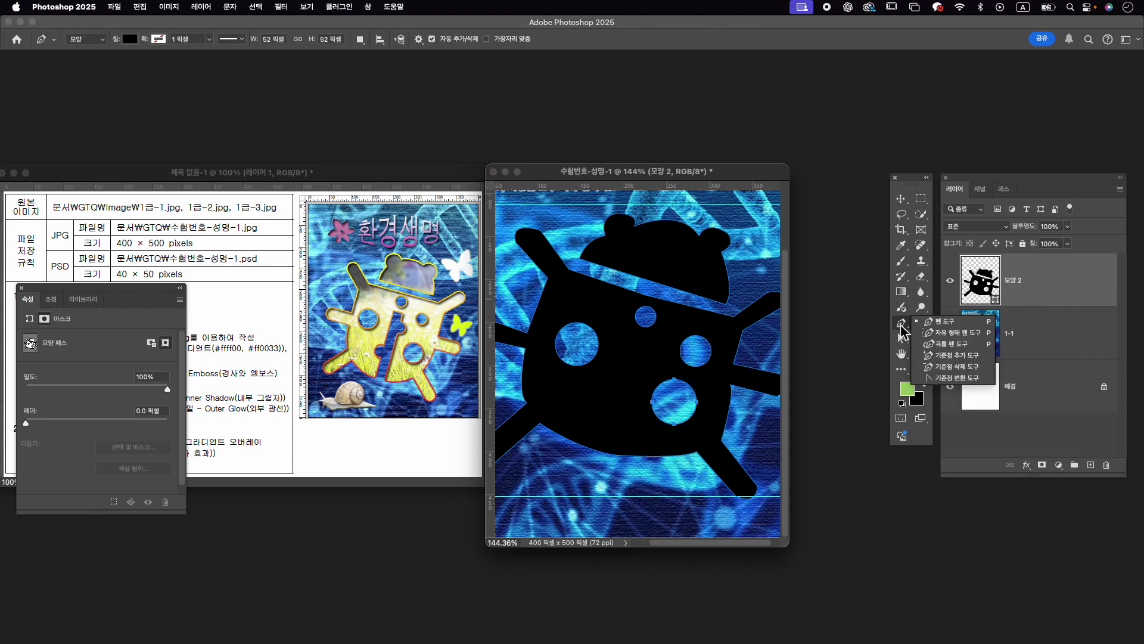
click(953, 325)
click(1039, 344)
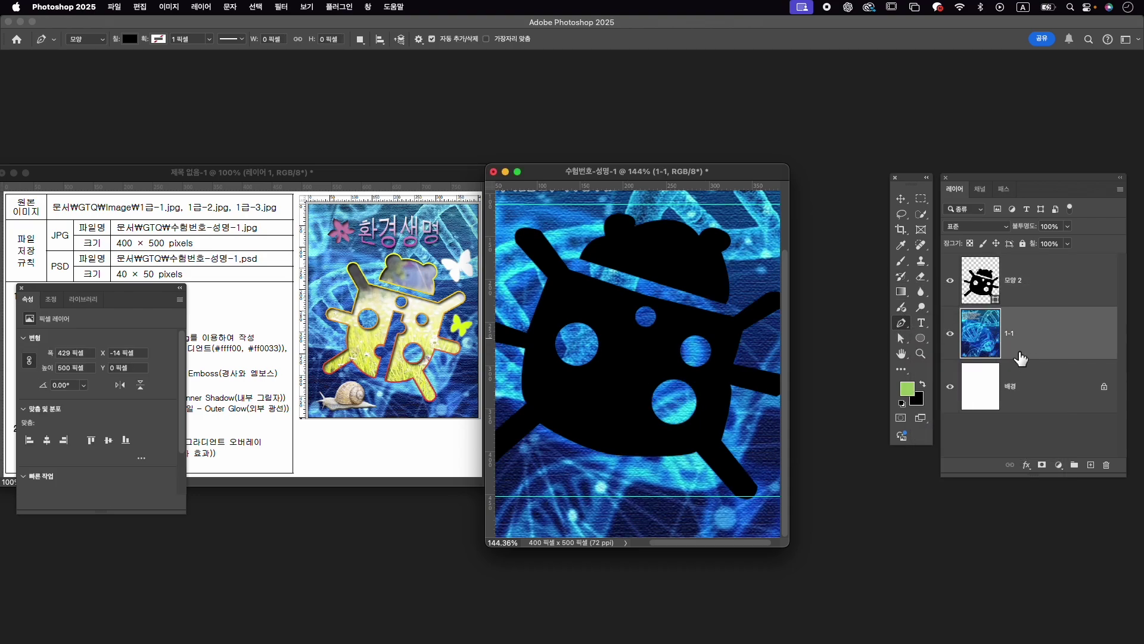
On layer 모양 2, set the Pen path operation and start the crack at the bug's bottom edge.
click(1026, 288)
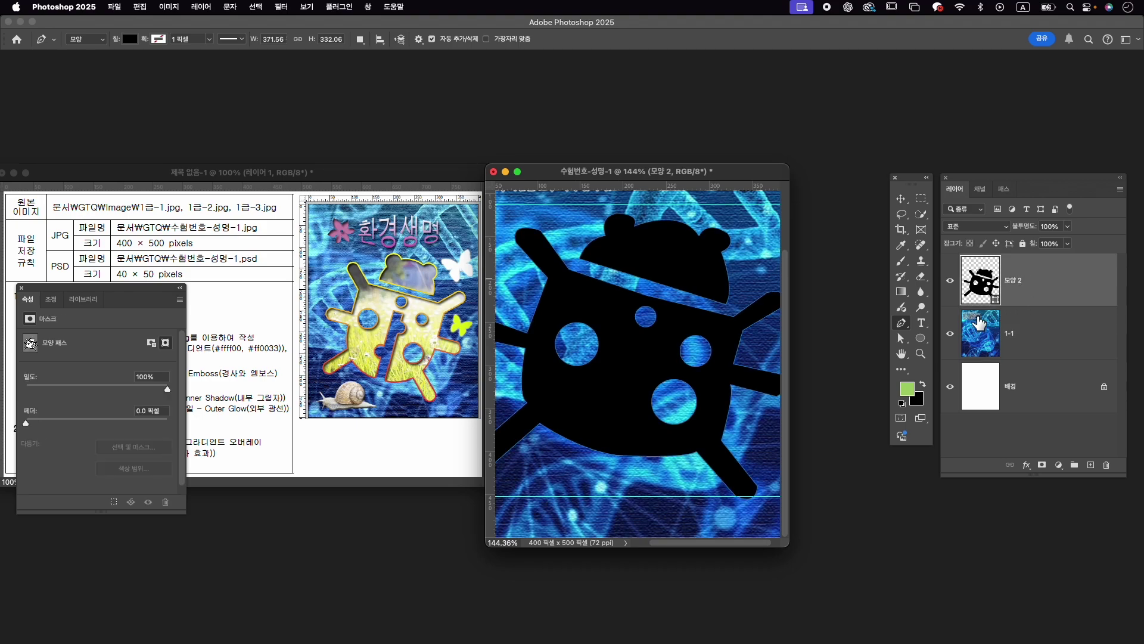
click(378, 42)
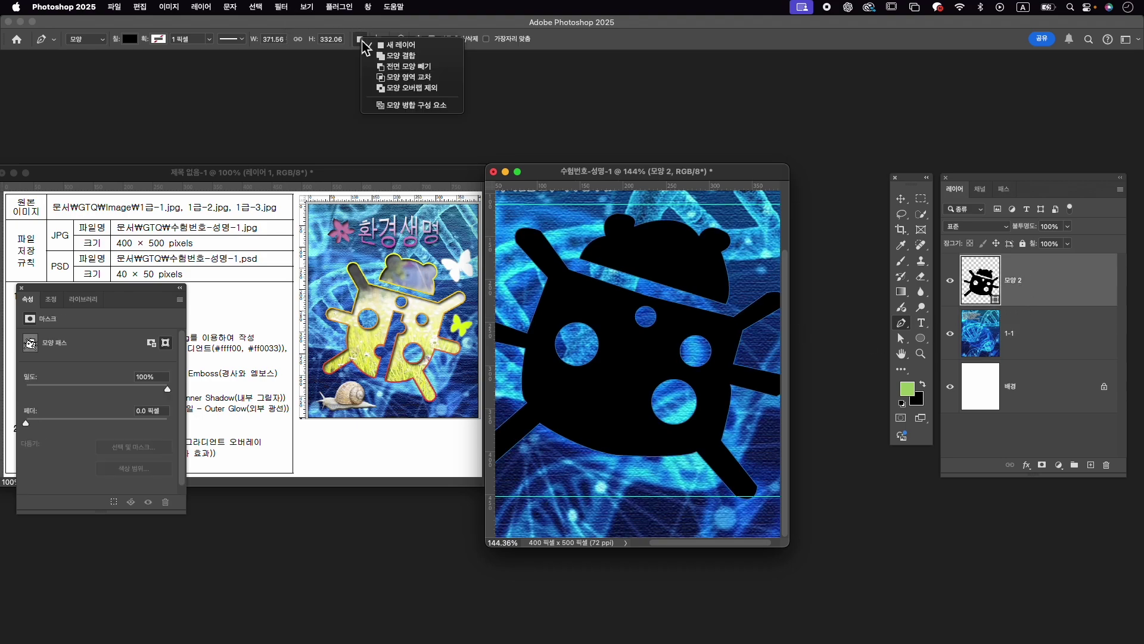
click(405, 62)
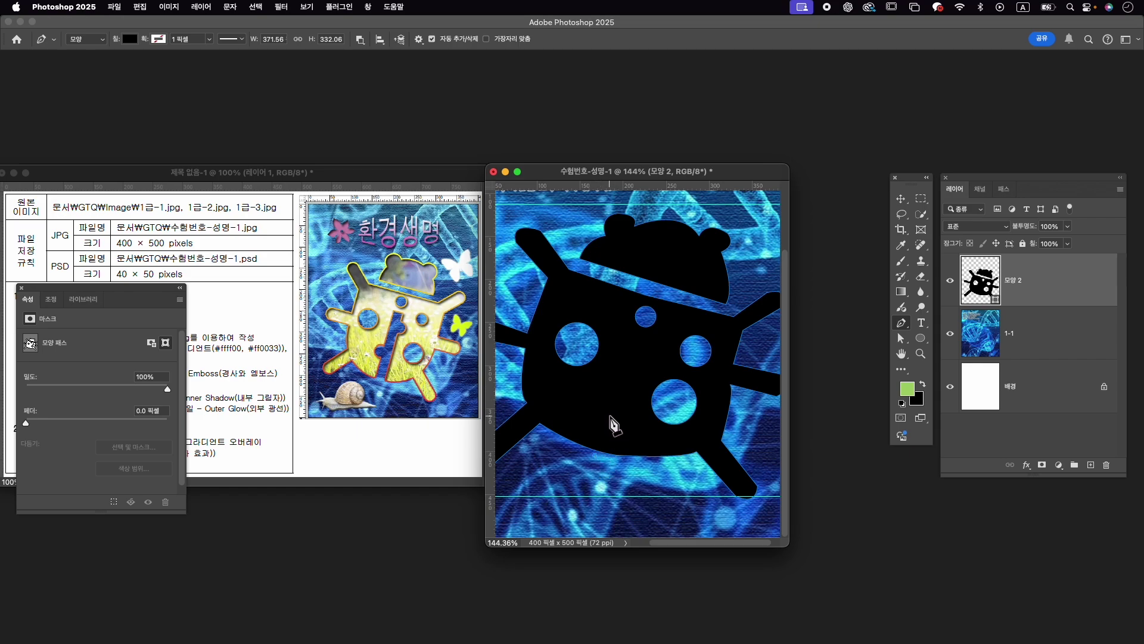
drag(595, 455, 611, 413)
drag(599, 391, 640, 390)
alt+click(620, 390)
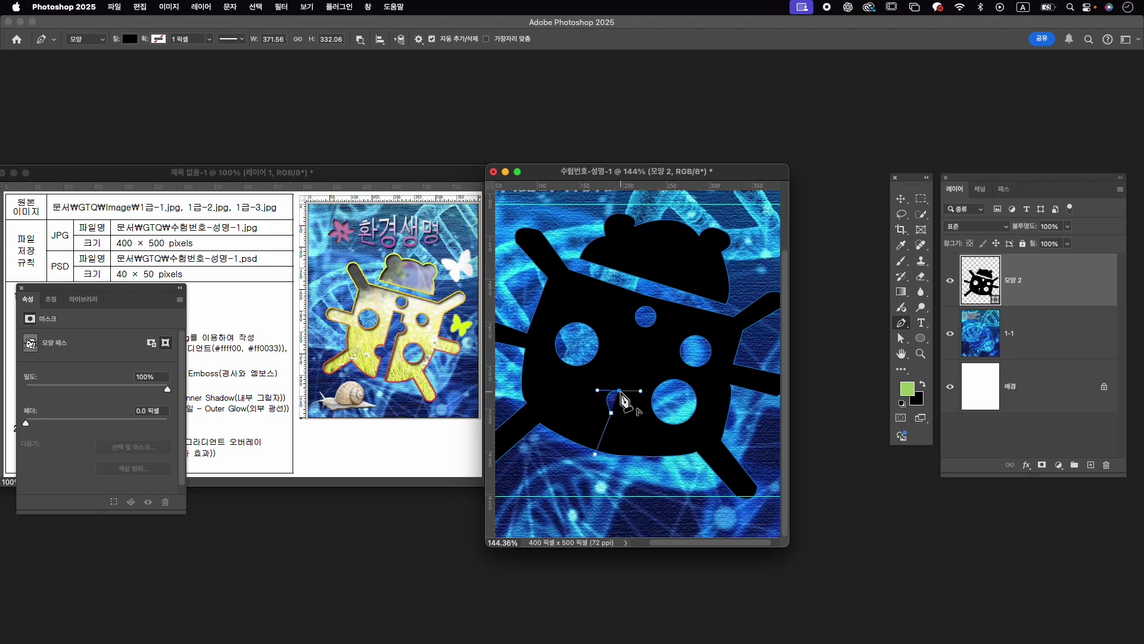
Extend the crack outline up to the small top hole and back down, closing it.
click(635, 338)
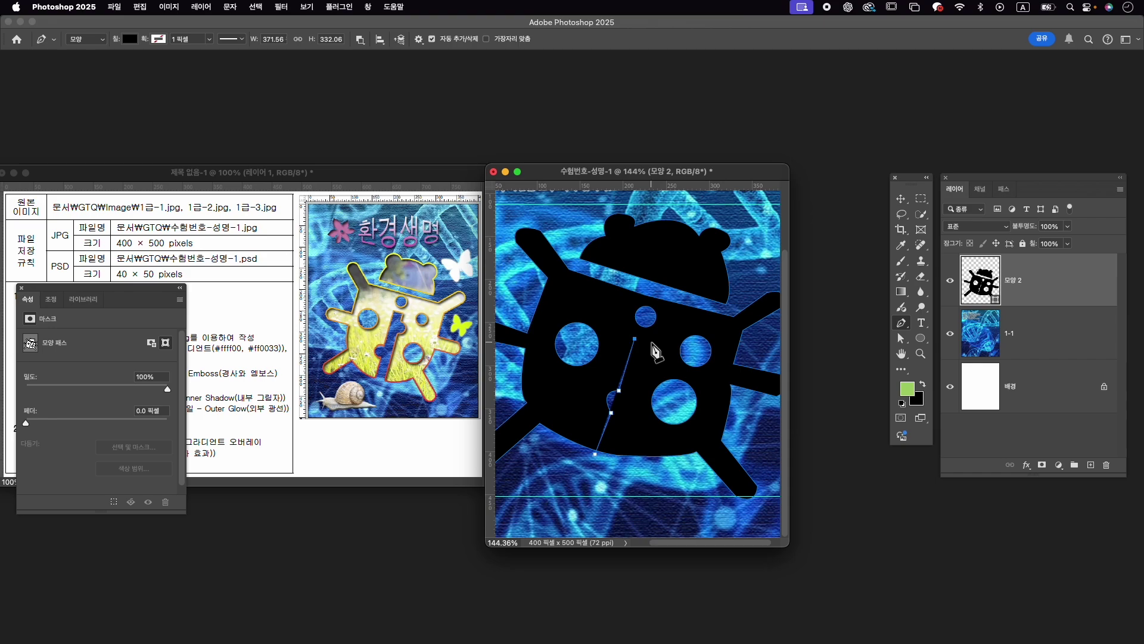
click(648, 342)
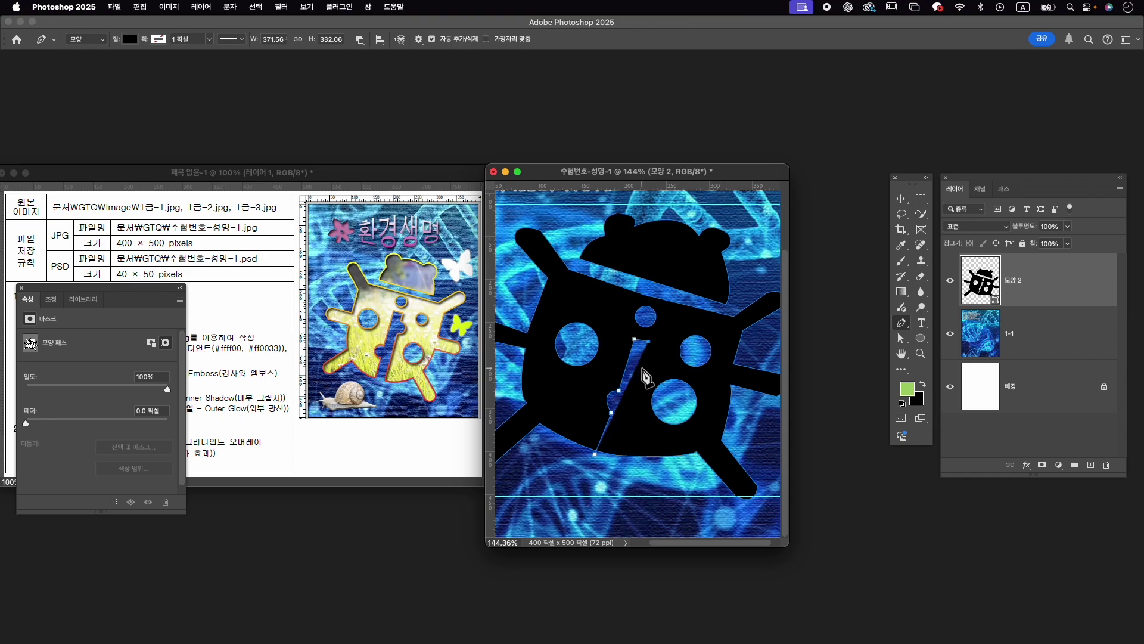
click(645, 357)
drag(637, 377, 613, 381)
click(619, 390)
click(612, 470)
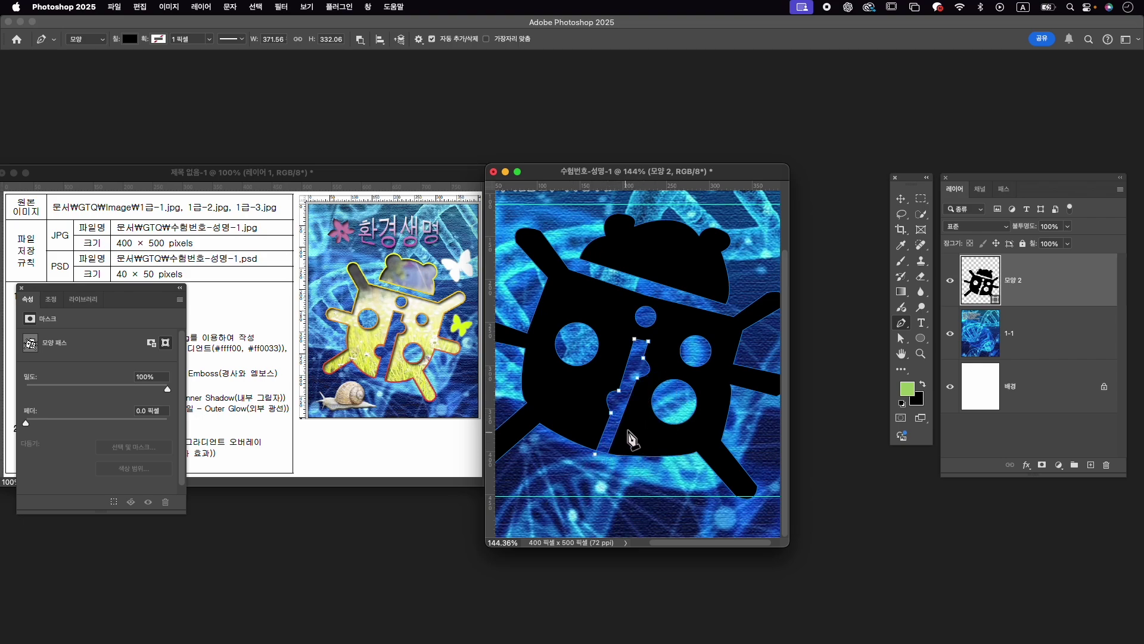
click(595, 455)
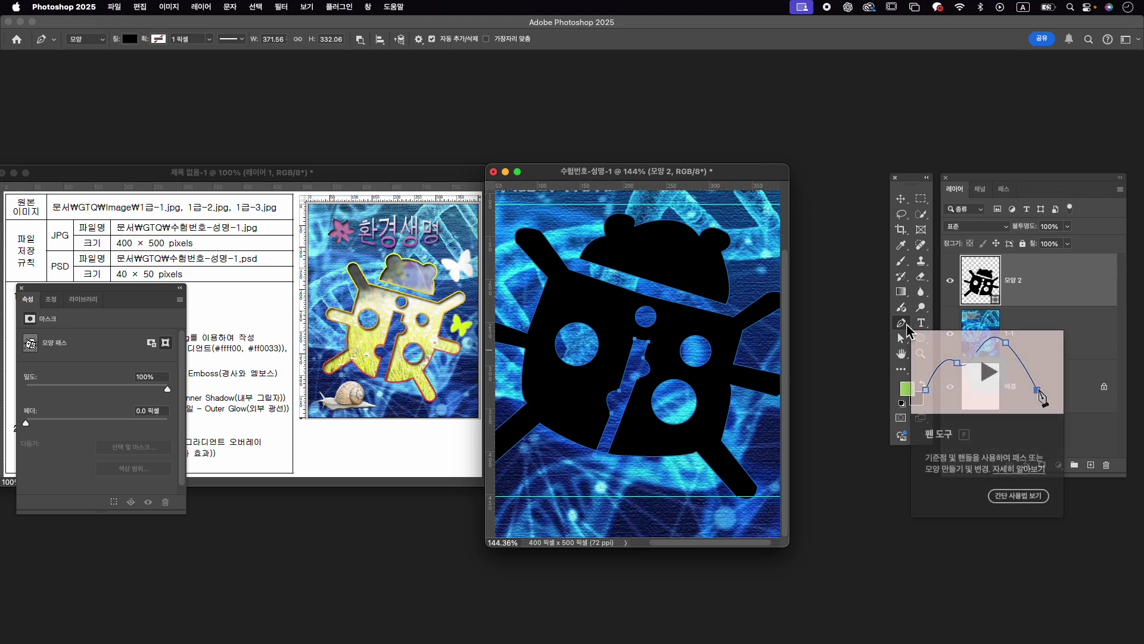
click(907, 339)
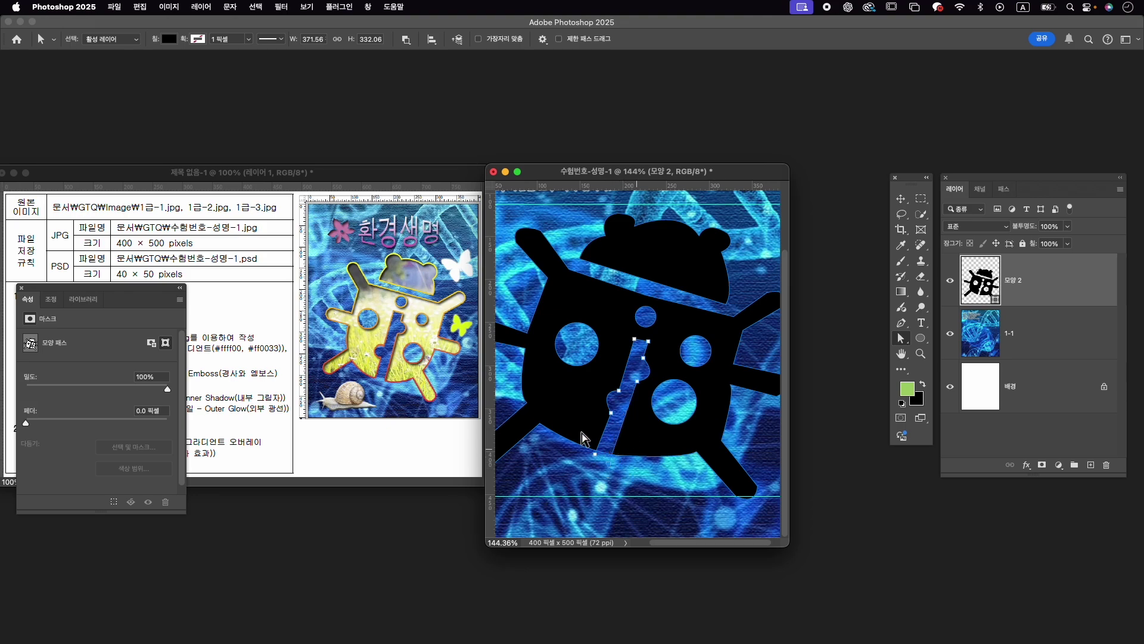
Select the hat subpath of the 모양 2 bug shape and zoom in and out to check it.
scroll(694, 357, down, 3)
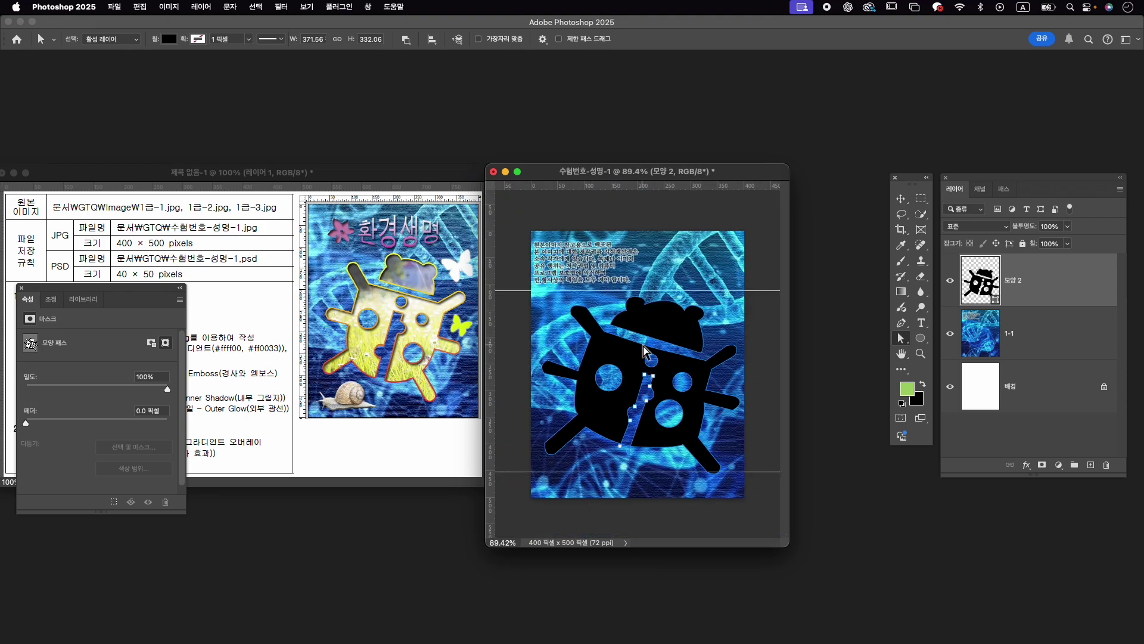
click(1042, 335)
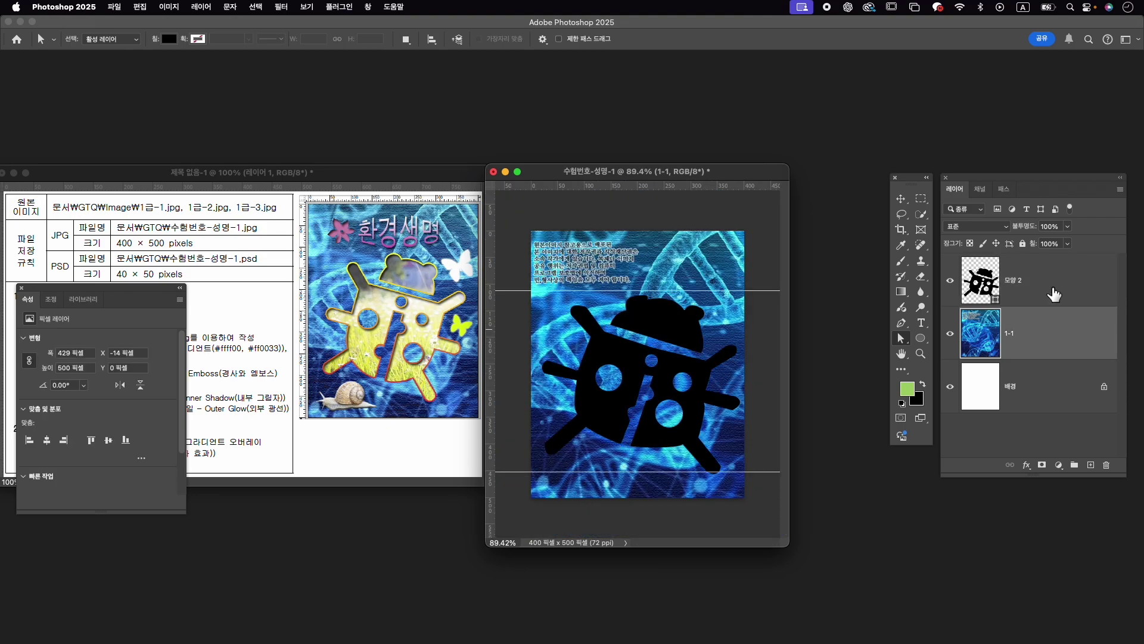
click(1054, 294)
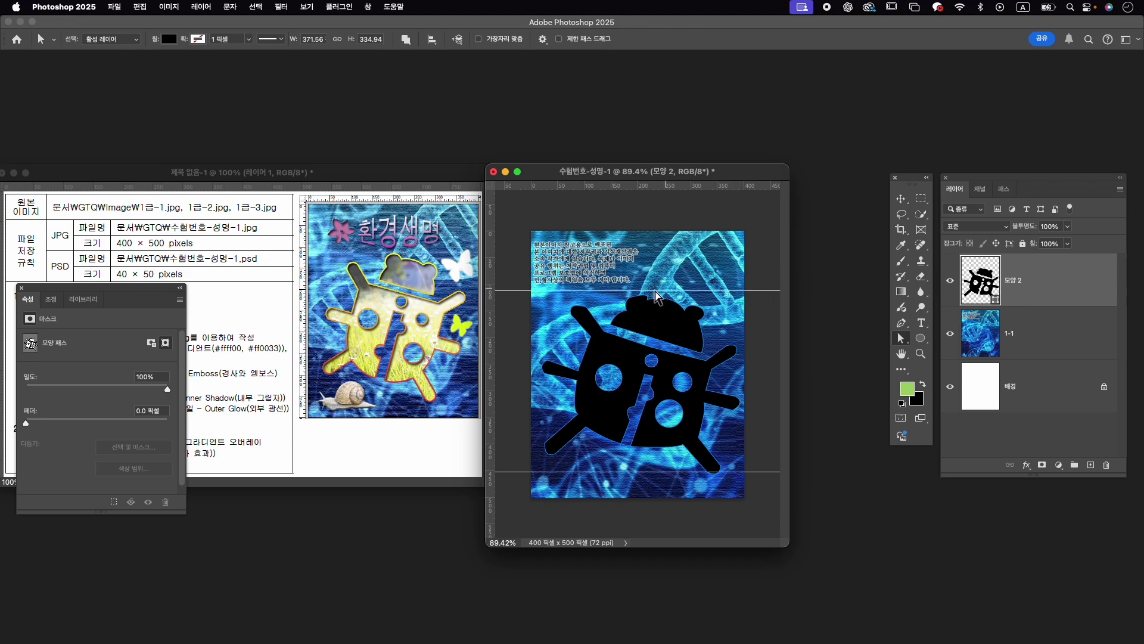
click(662, 306)
scroll(655, 301, up, 3)
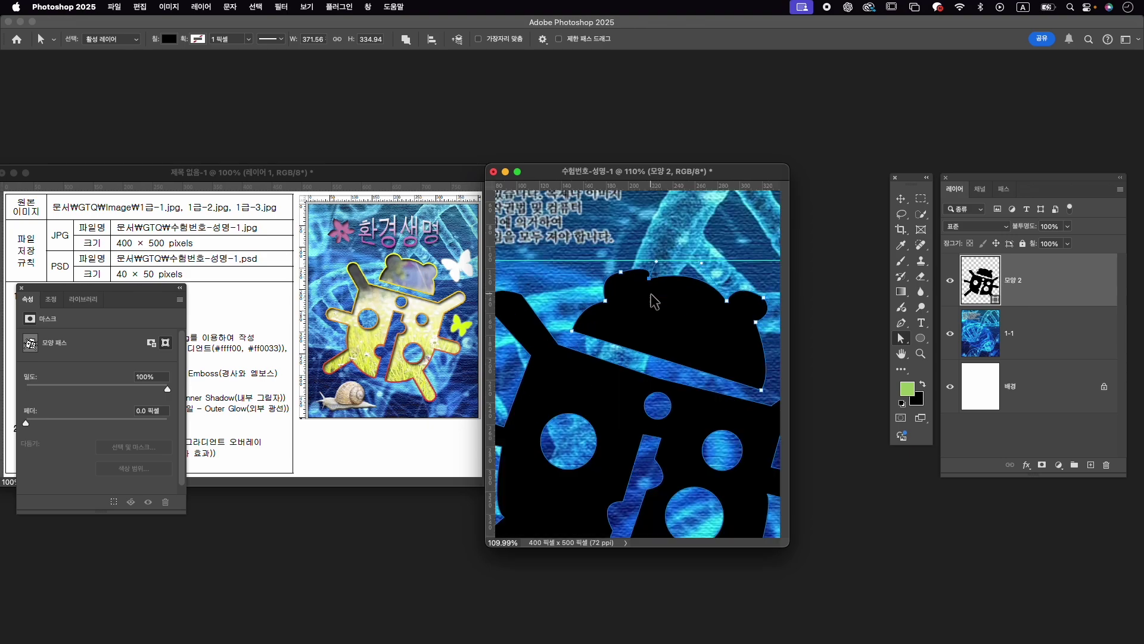
scroll(653, 300, up, 1)
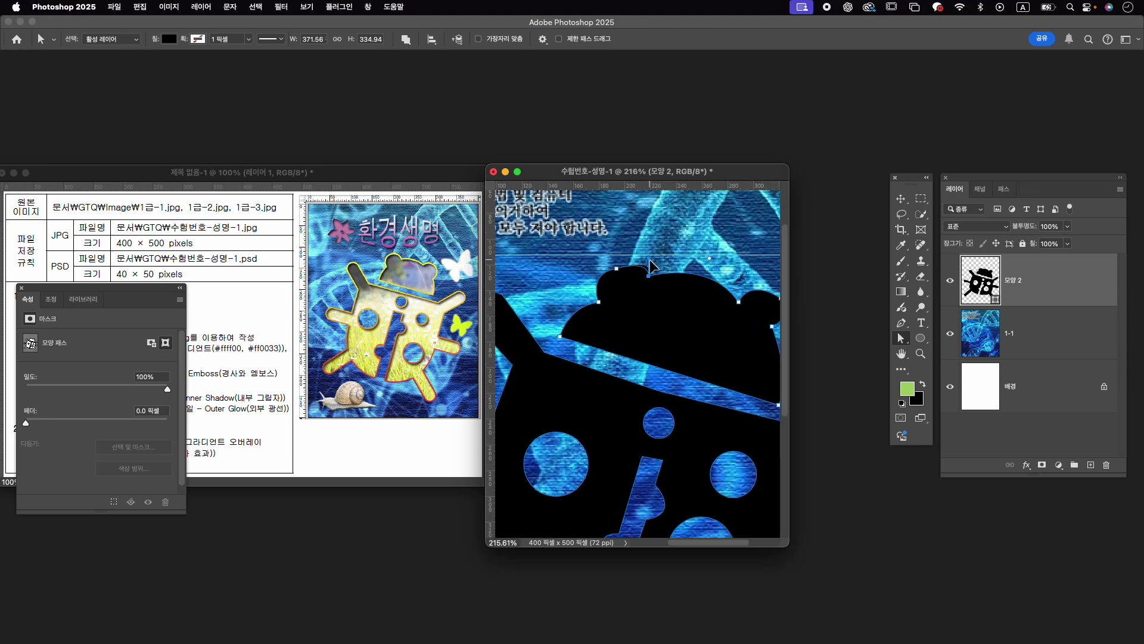
scroll(738, 298, down, 1)
scroll(739, 299, down, 1)
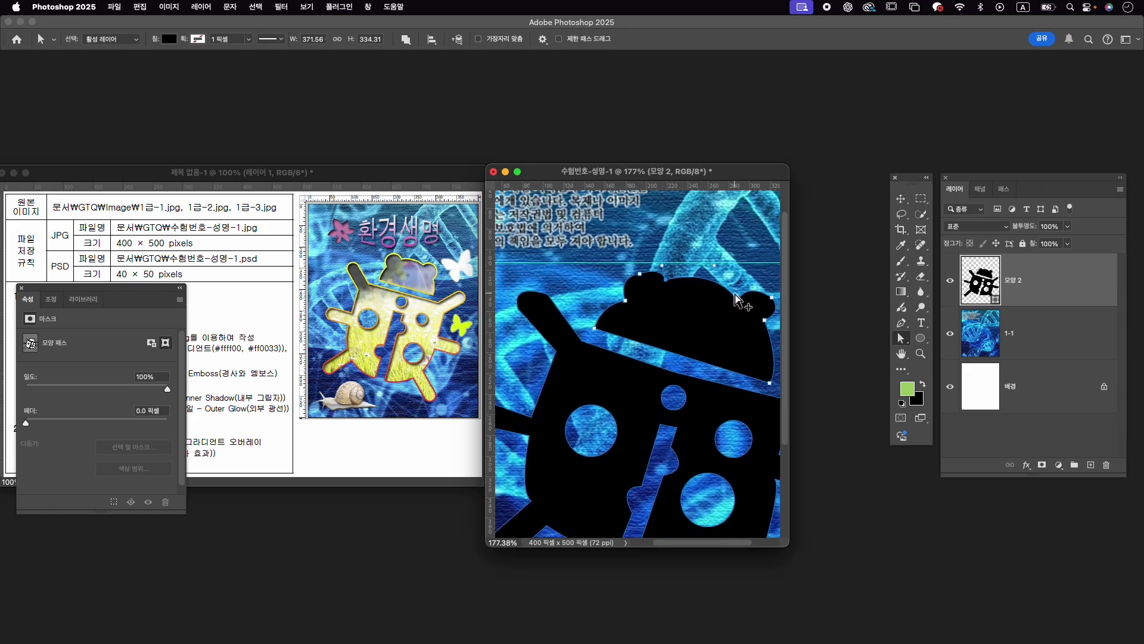
scroll(737, 300, down, 1)
scroll(737, 301, down, 1)
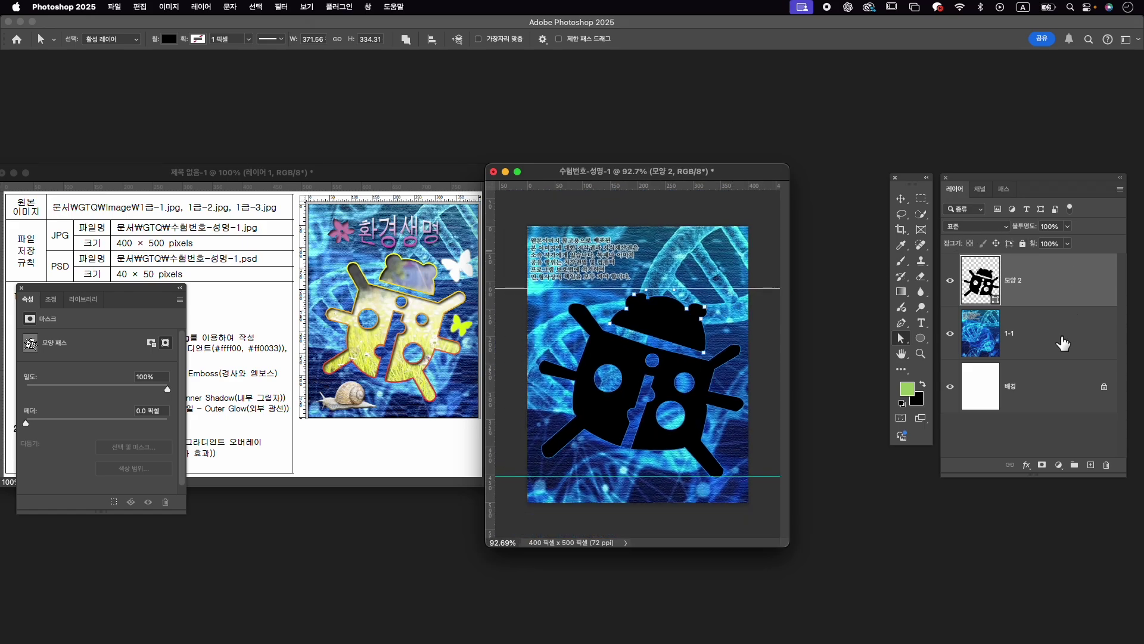
Deselect the hat path, reselect 모양 2, and show the Paths panel.
click(1064, 339)
click(1067, 280)
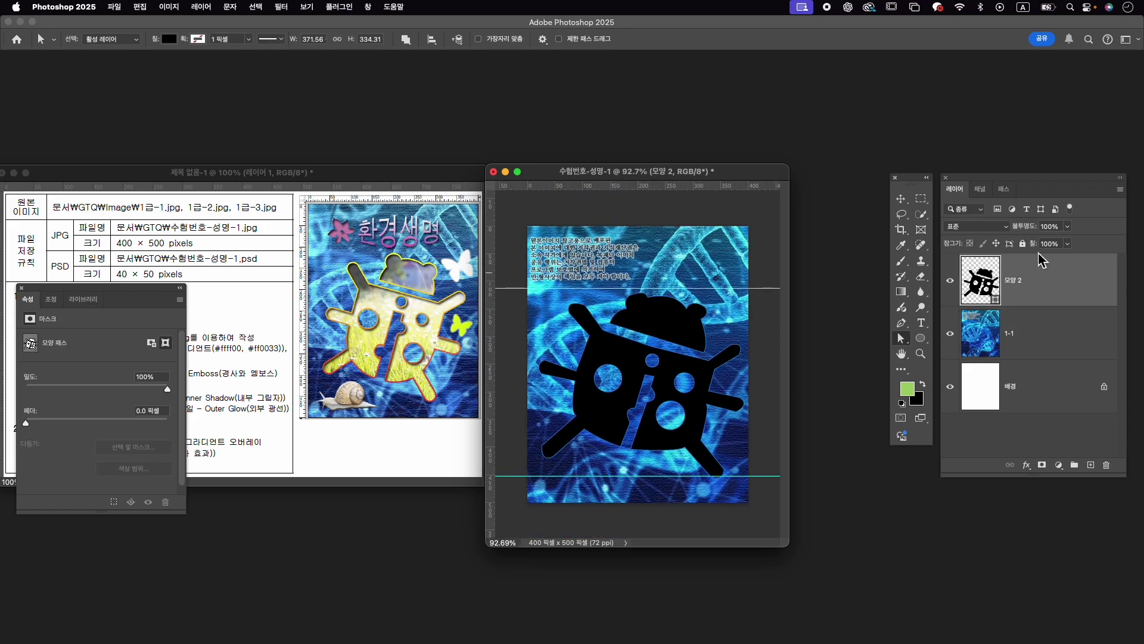
click(1004, 189)
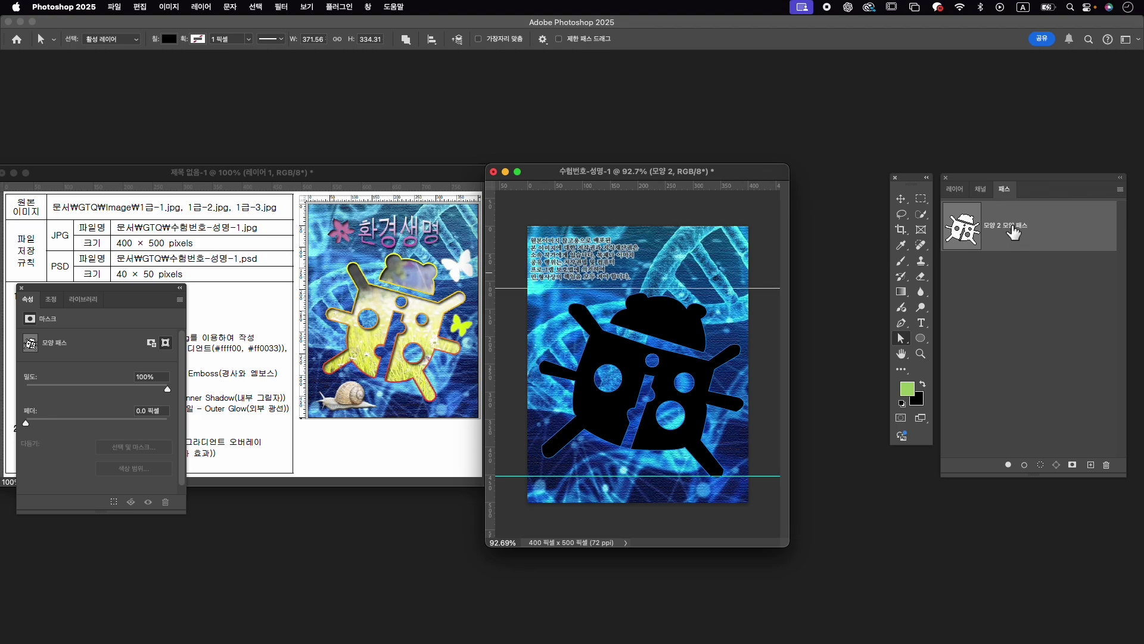
Save the bug shape's path as 무당벌레.
double_click(1014, 231)
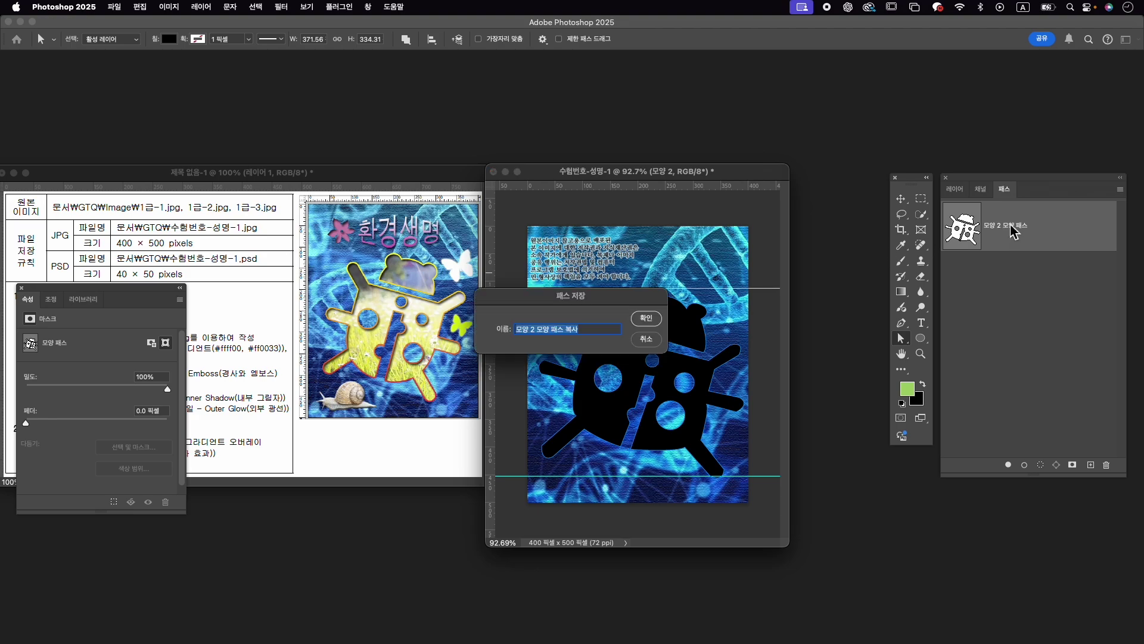
drag(77, 286, 83, 460)
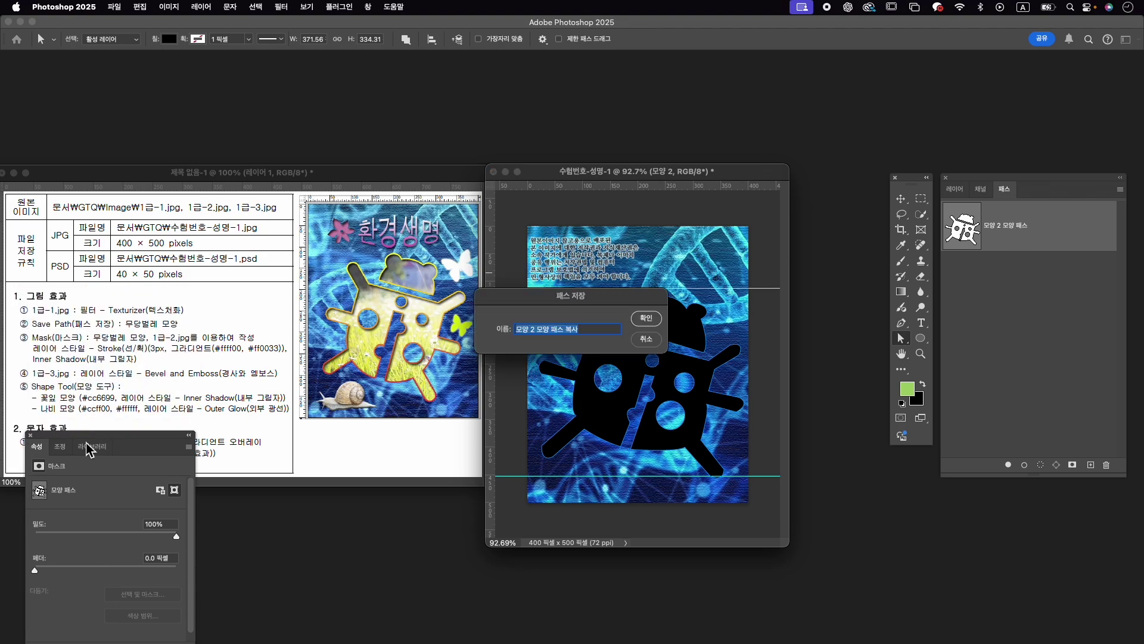
text(a)
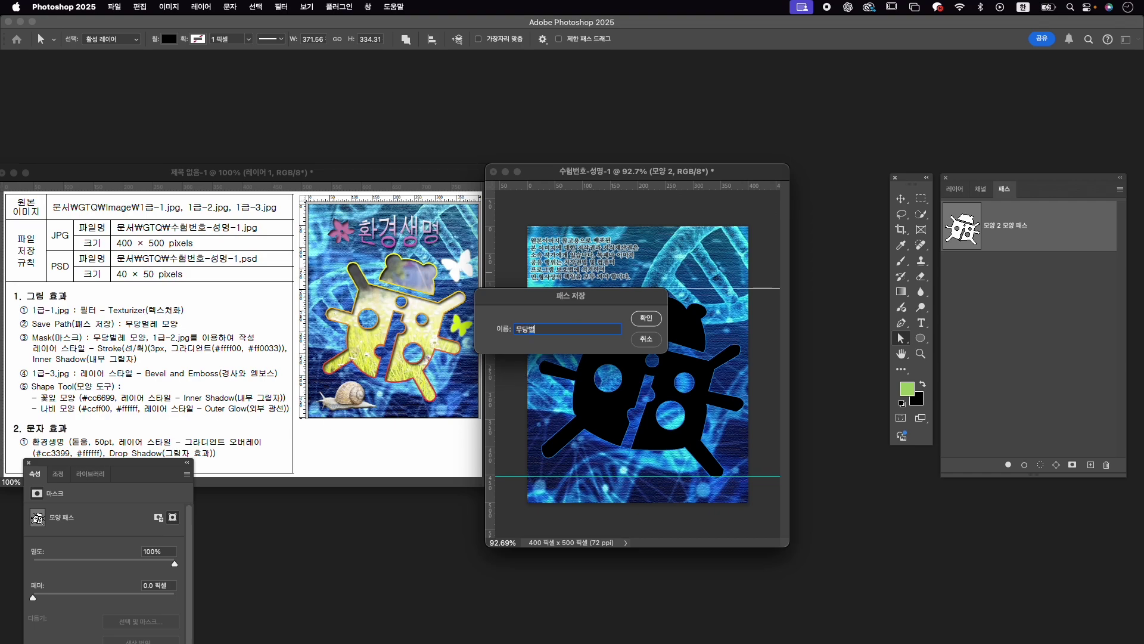
key(Return)
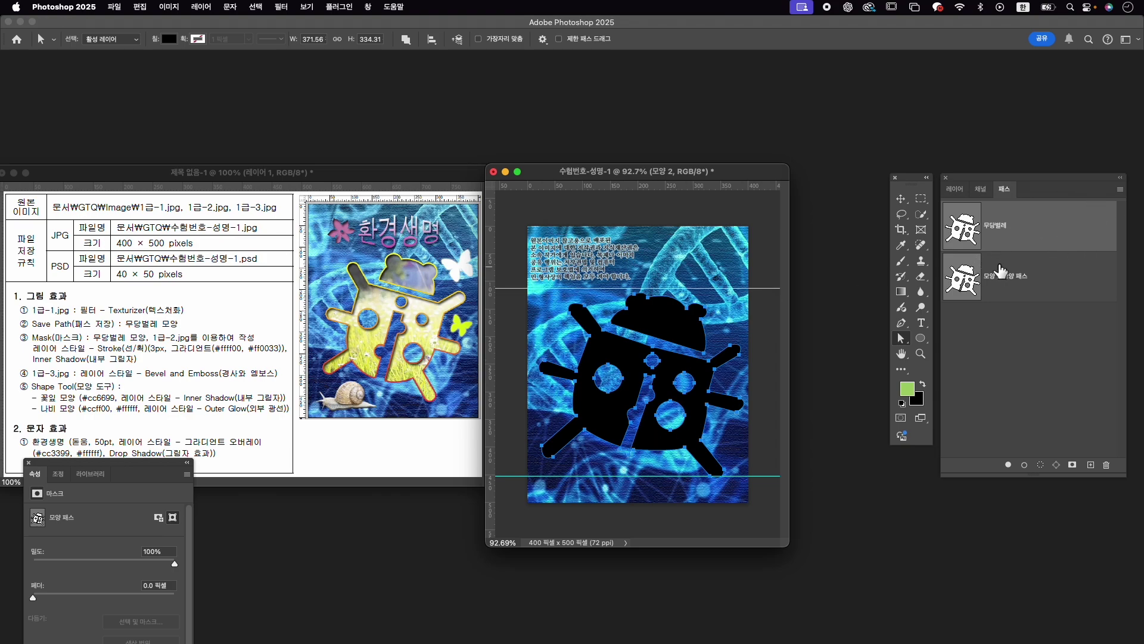
Deselect the path, return to the Layers panel, and reselect layer 모양 2.
click(1032, 334)
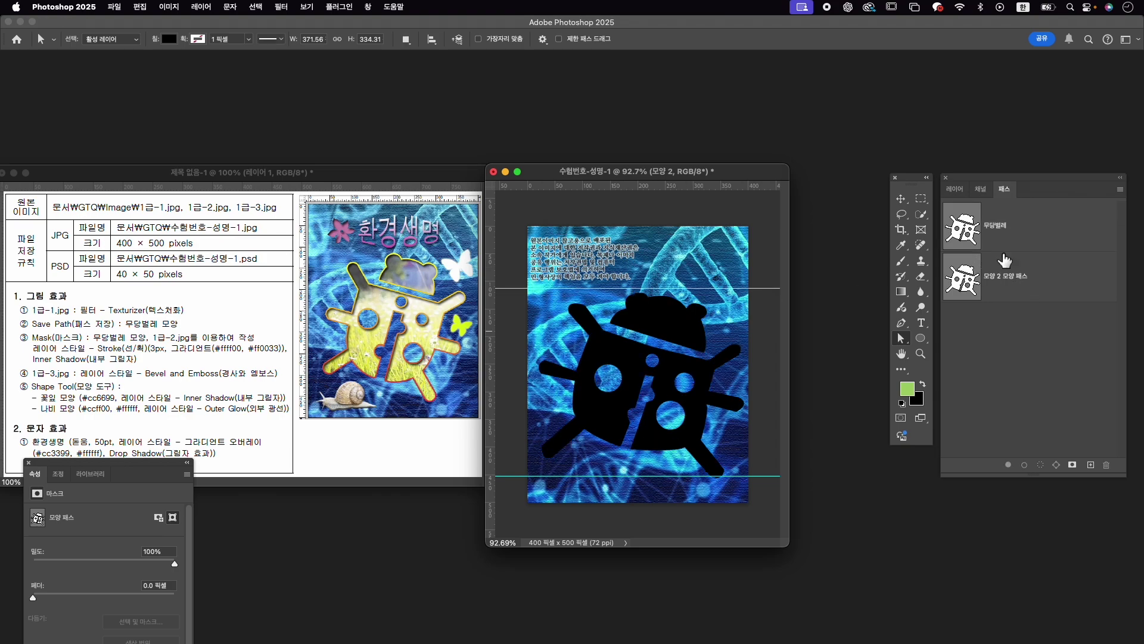
click(954, 190)
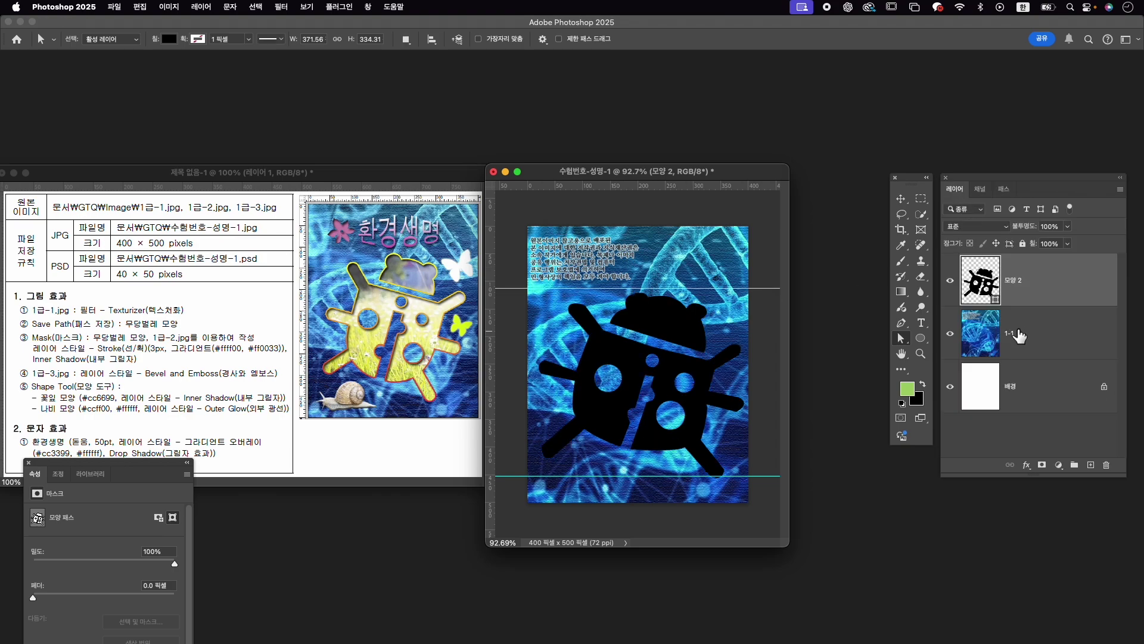
click(1030, 338)
click(1037, 301)
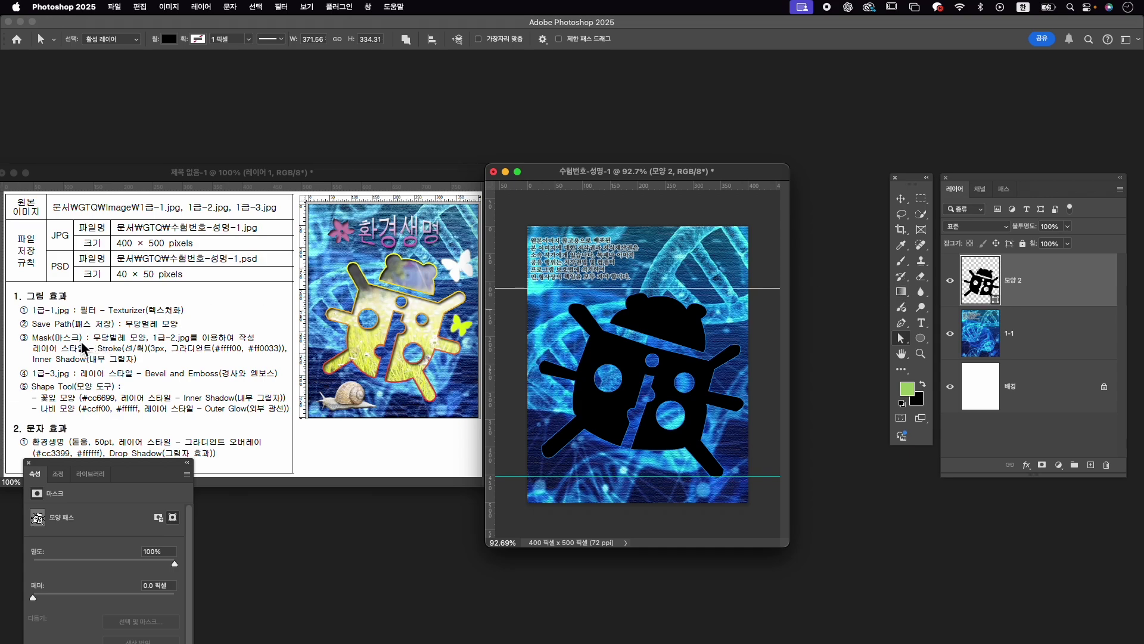
click(904, 200)
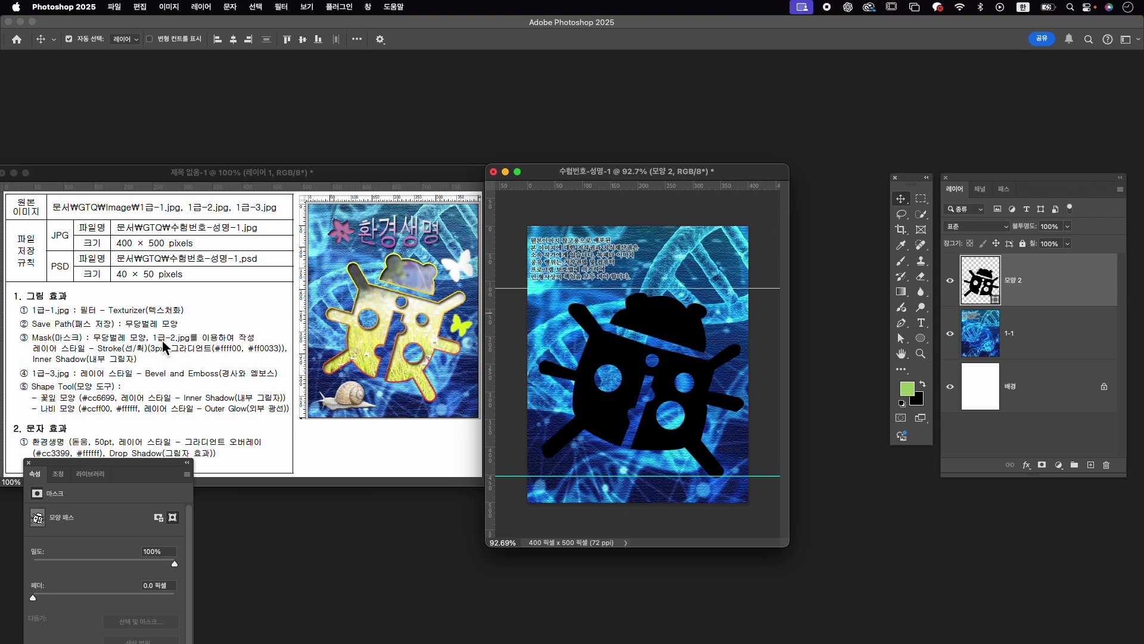
Open 1급-2.jpg, drag it into the exam document, and close the source window.
key(super+o)
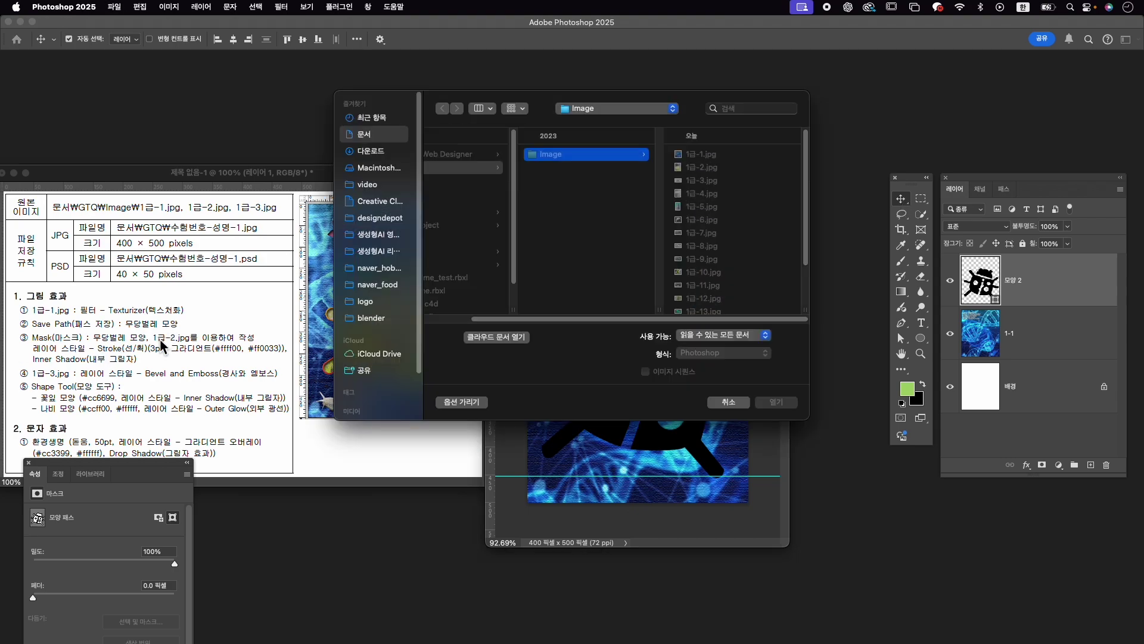
click(725, 167)
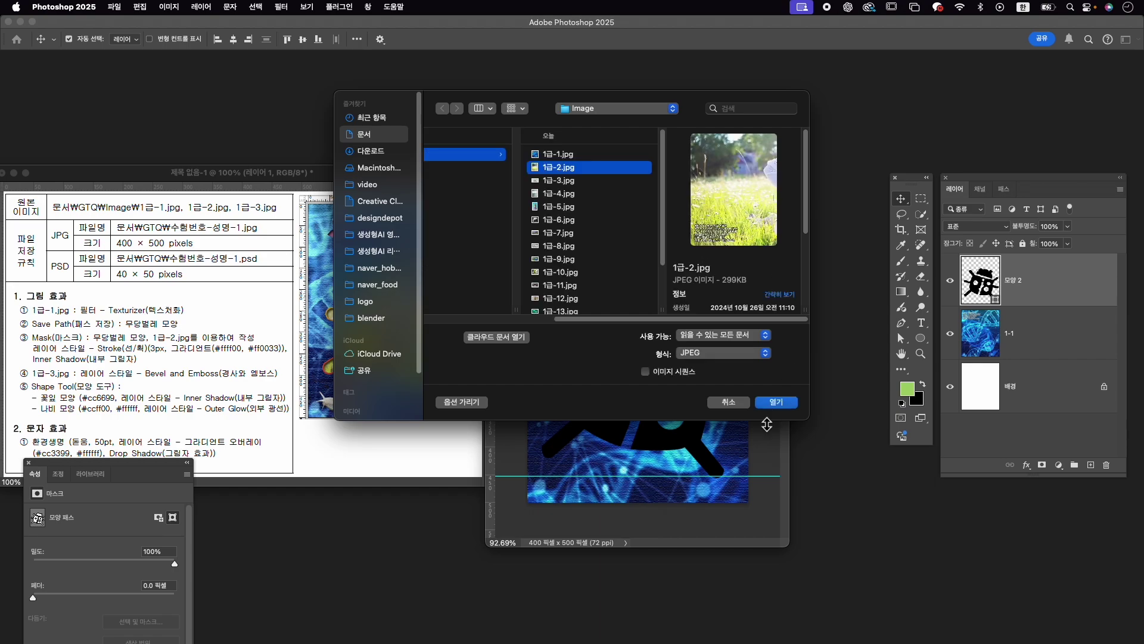
click(792, 405)
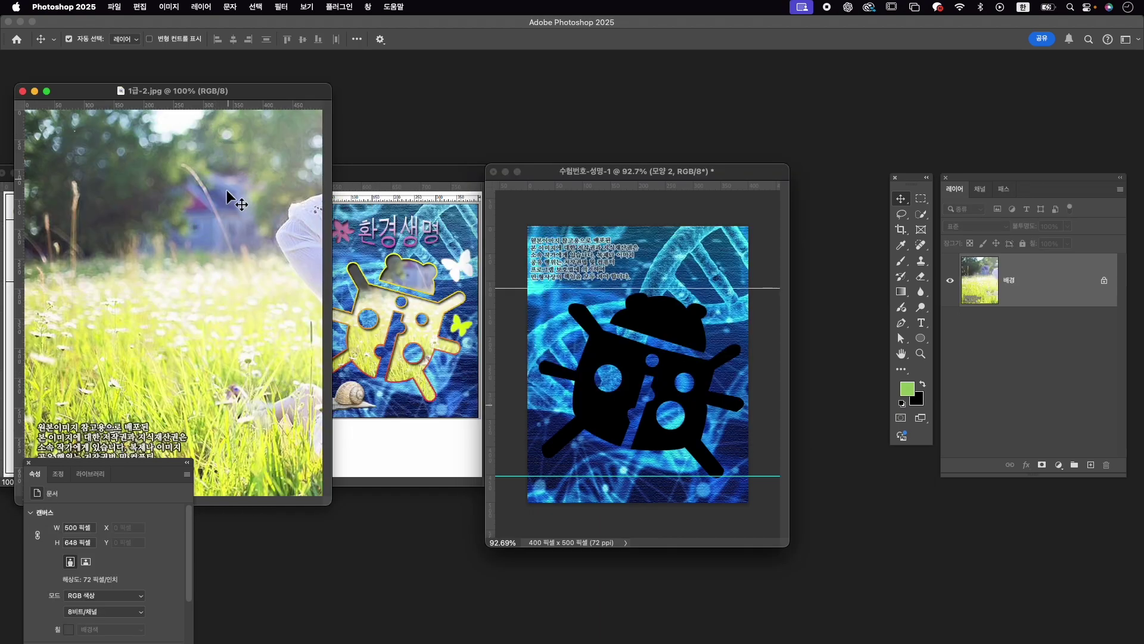
drag(634, 317, 533, 263)
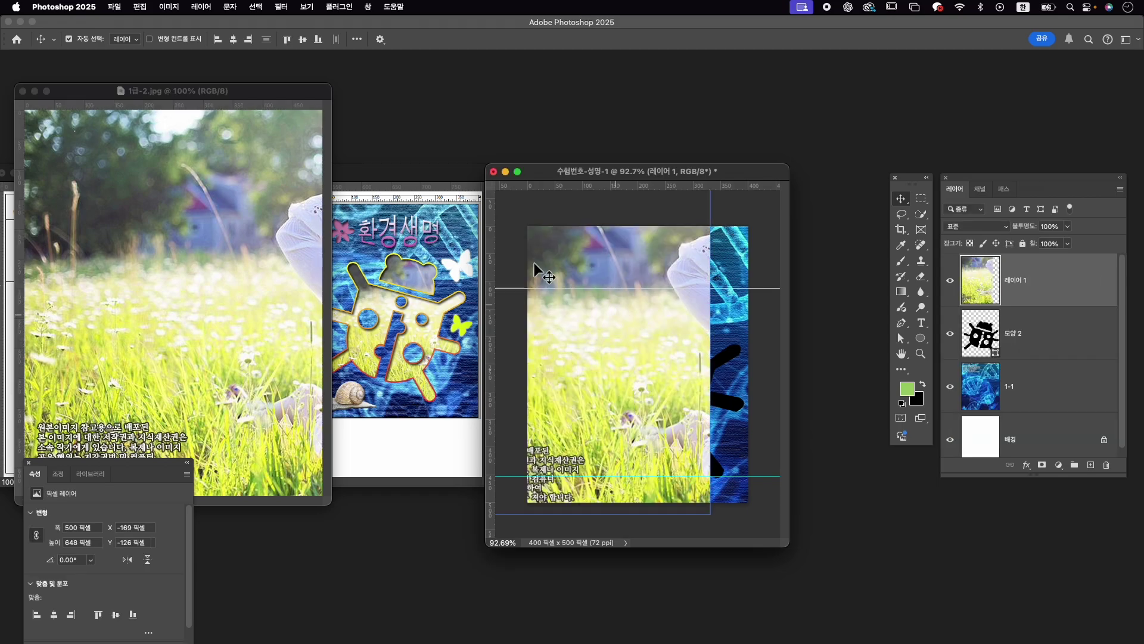
click(23, 91)
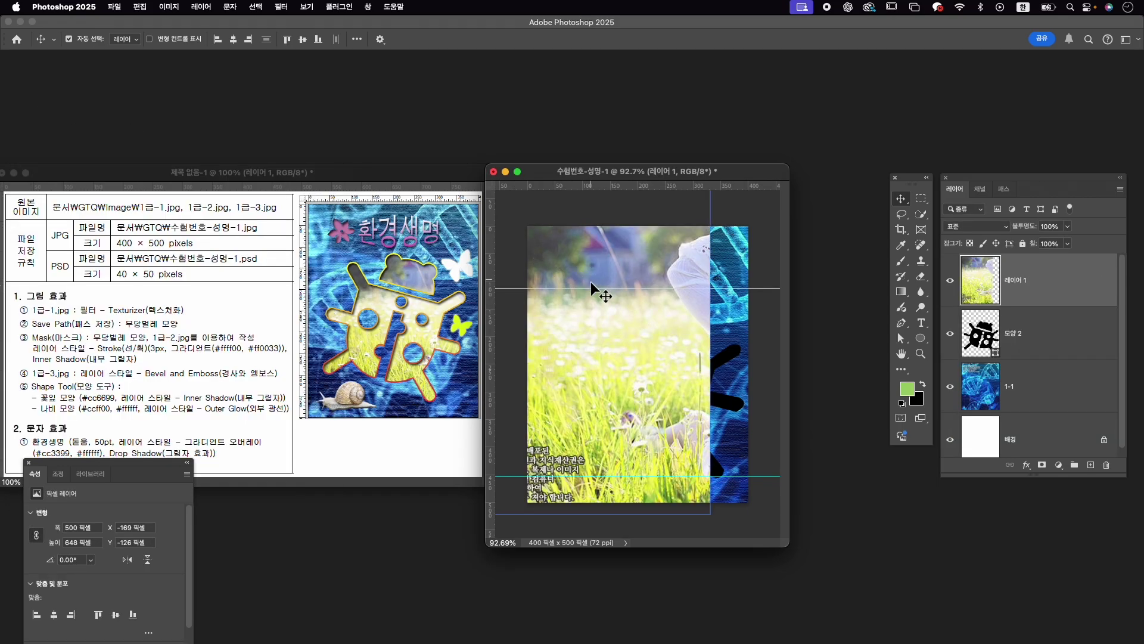
Rename the new grass photo layer to 1-2.
double_click(1020, 281)
key(BackSpace)
text(1-2)
key(Return)
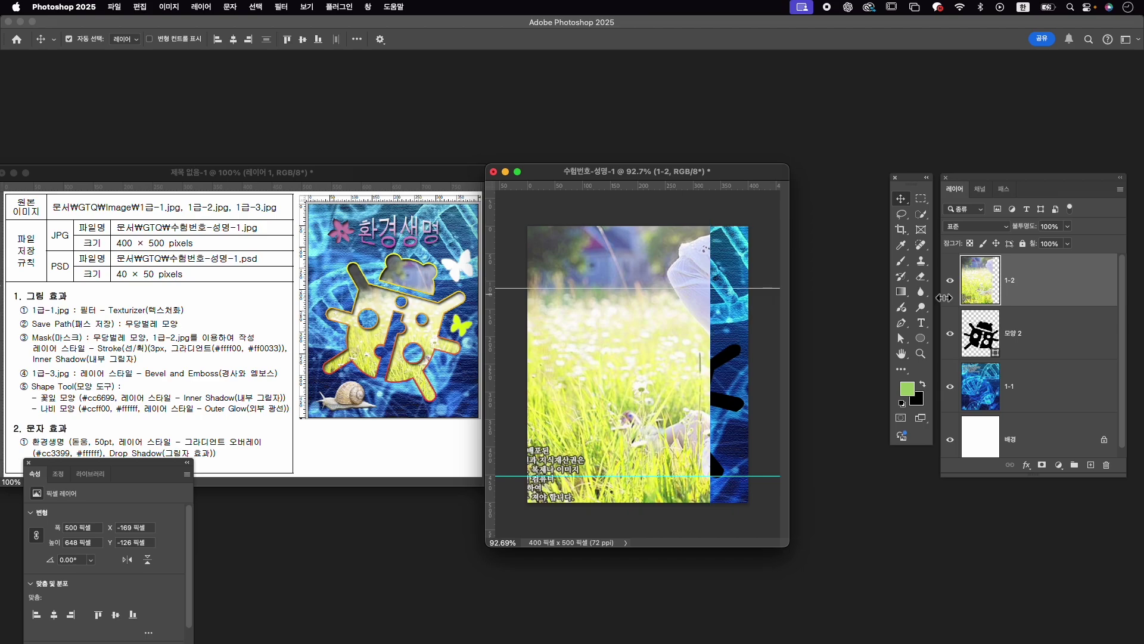
key(ctrl+t)
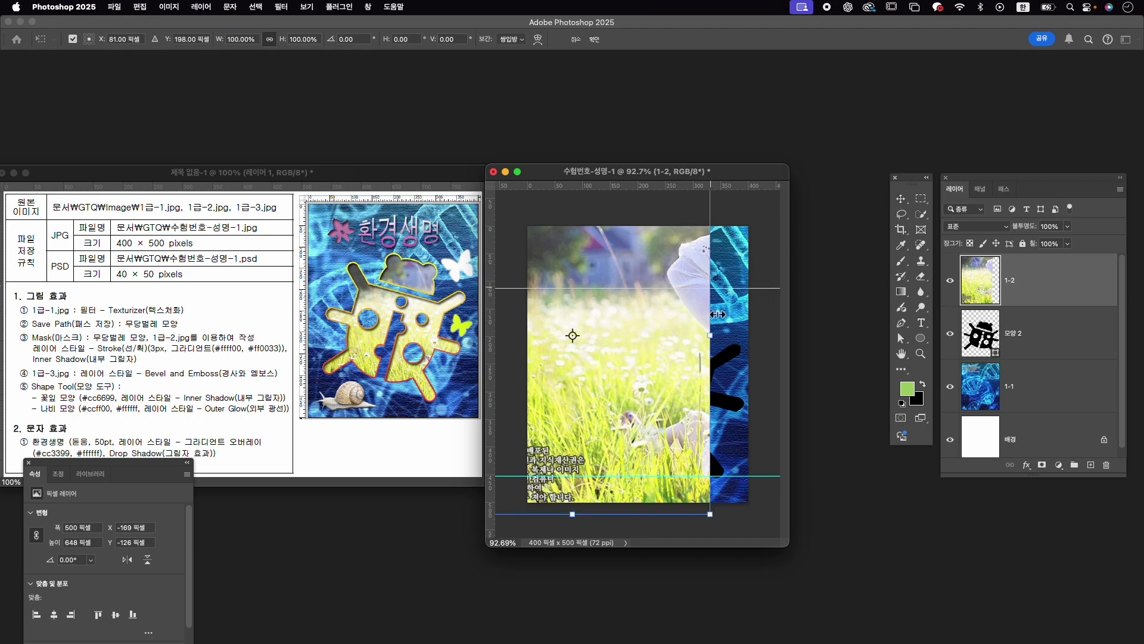
Scale layer 1-2 to about 391×507 px over the bug at reduced opacity, then restore 100% opacity.
mouse_move(710, 335)
mouse_down()
mouse_move(668, 335)
mouse_move(685, 380)
mouse_up()
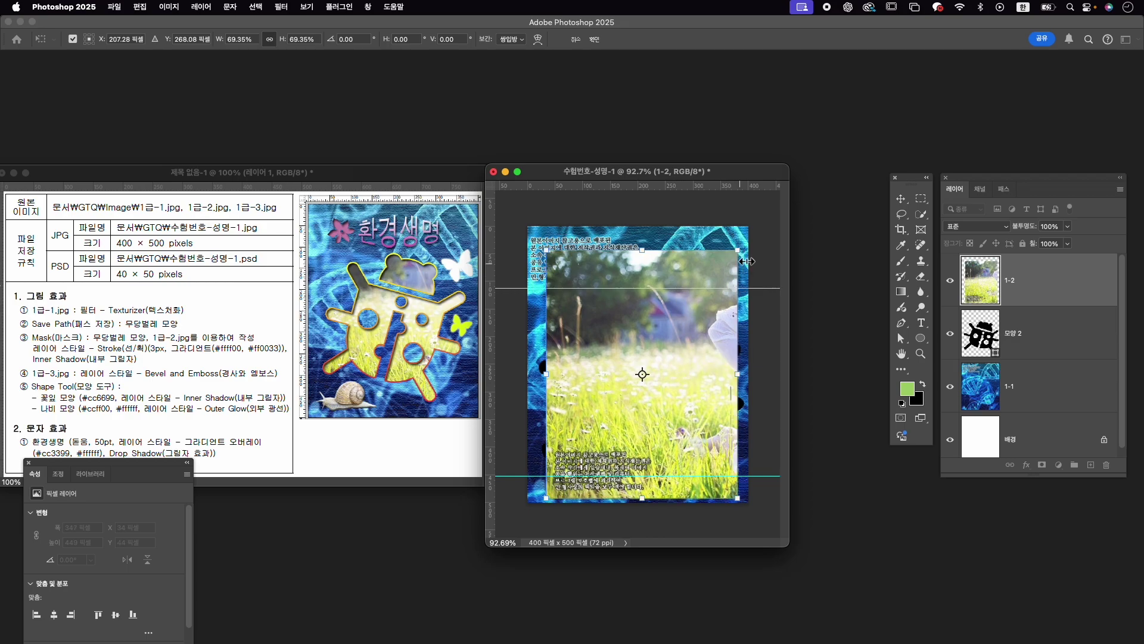
drag(739, 253, 746, 239)
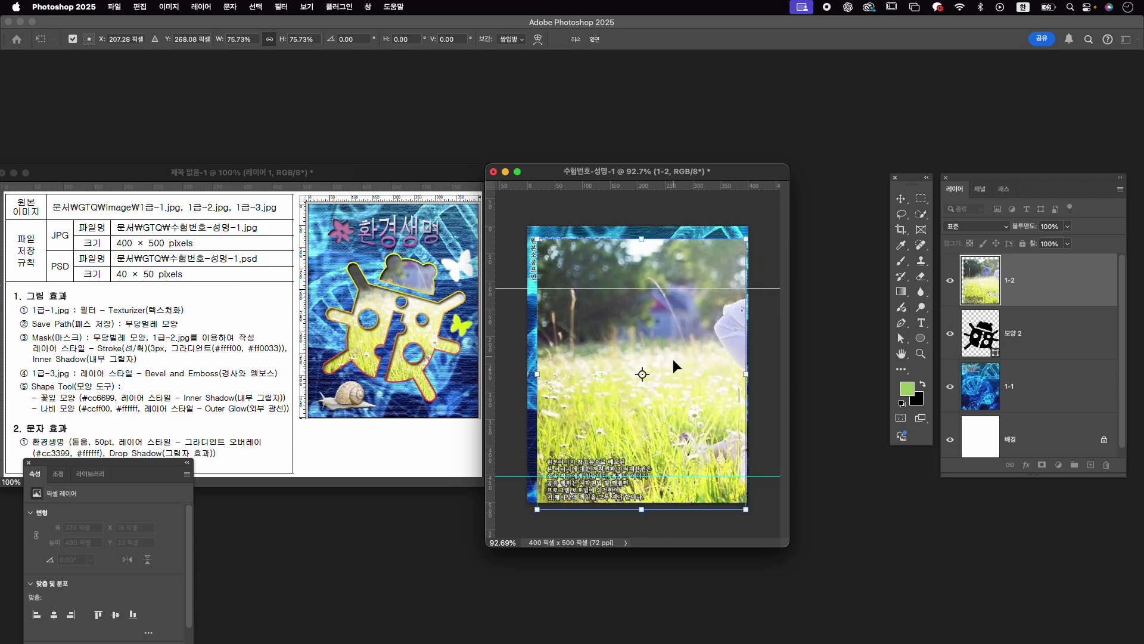
drag(670, 355, 667, 355)
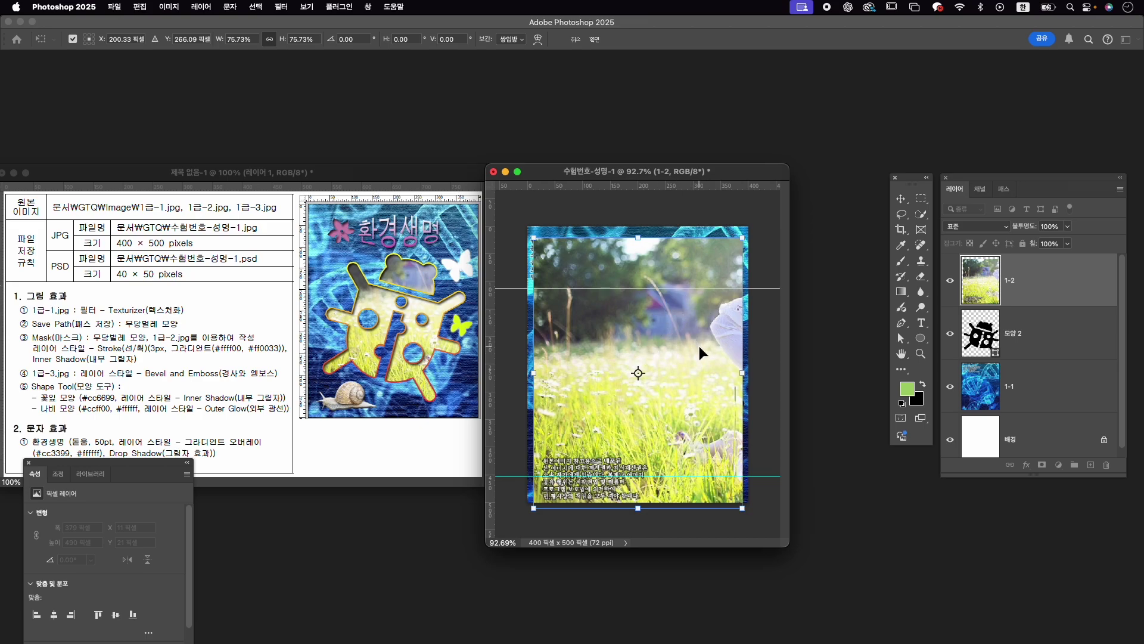
drag(1026, 227, 1006, 238)
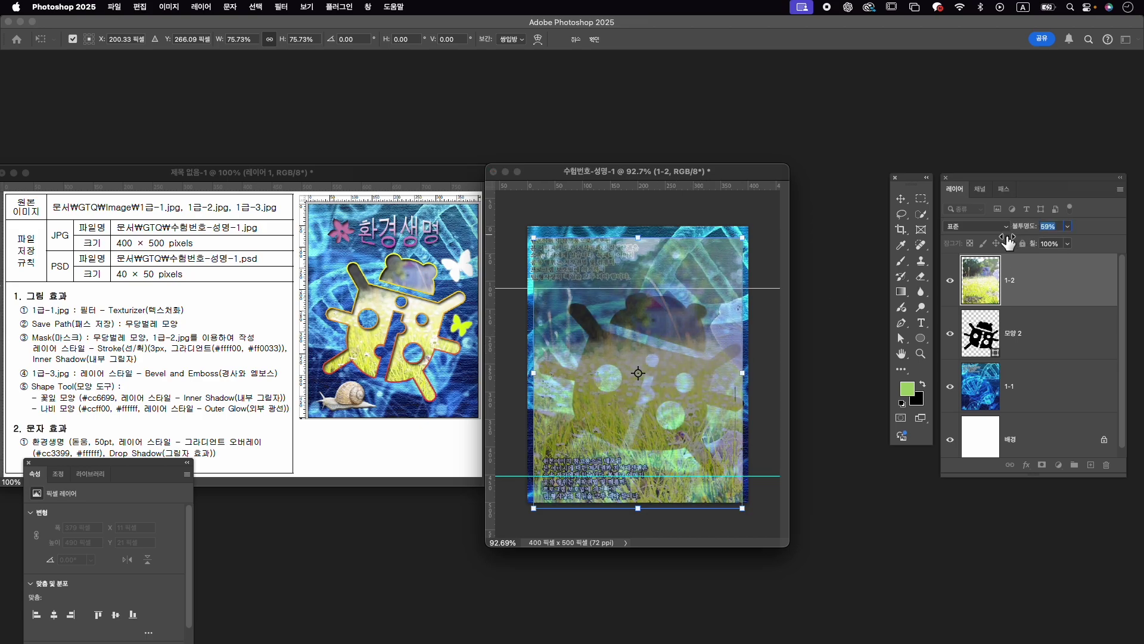
drag(684, 358, 687, 350)
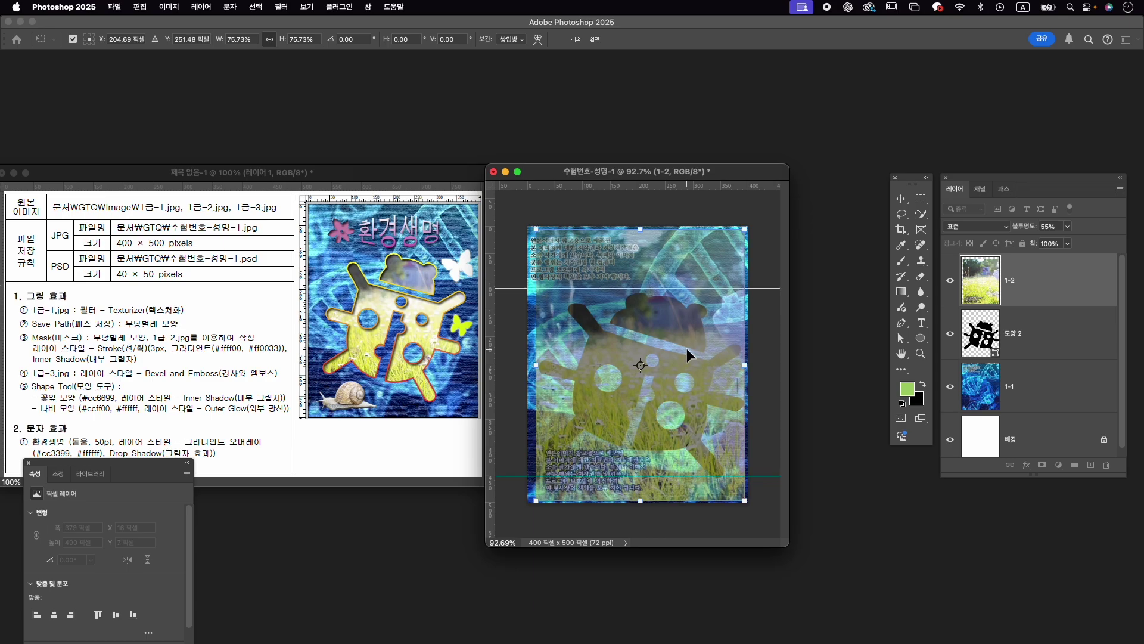
drag(679, 346, 680, 354)
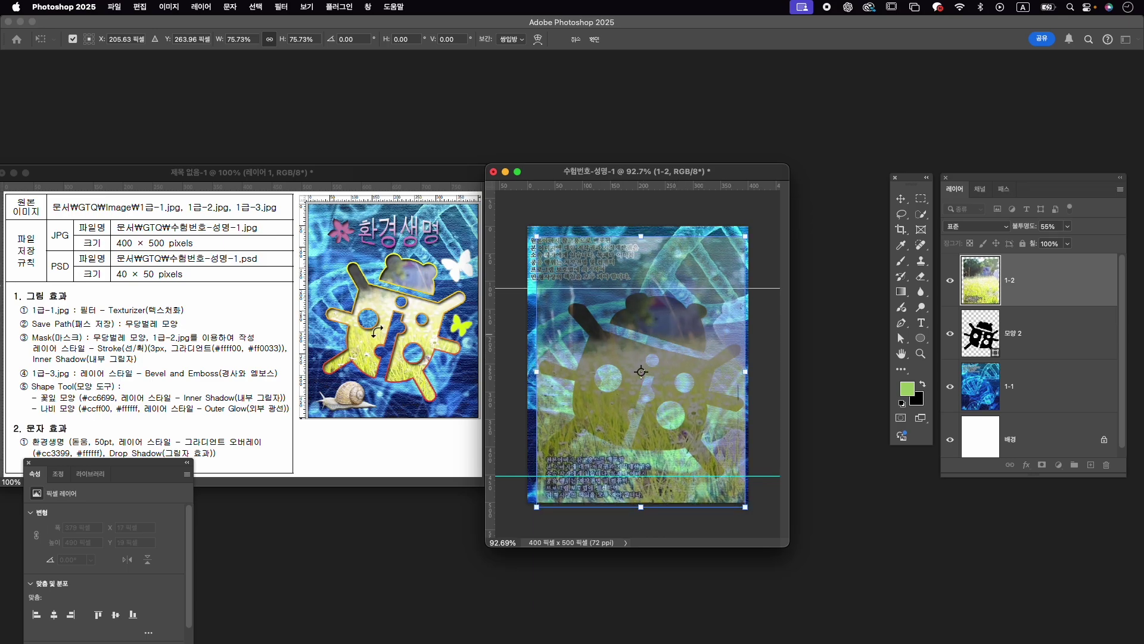
drag(624, 319, 627, 319)
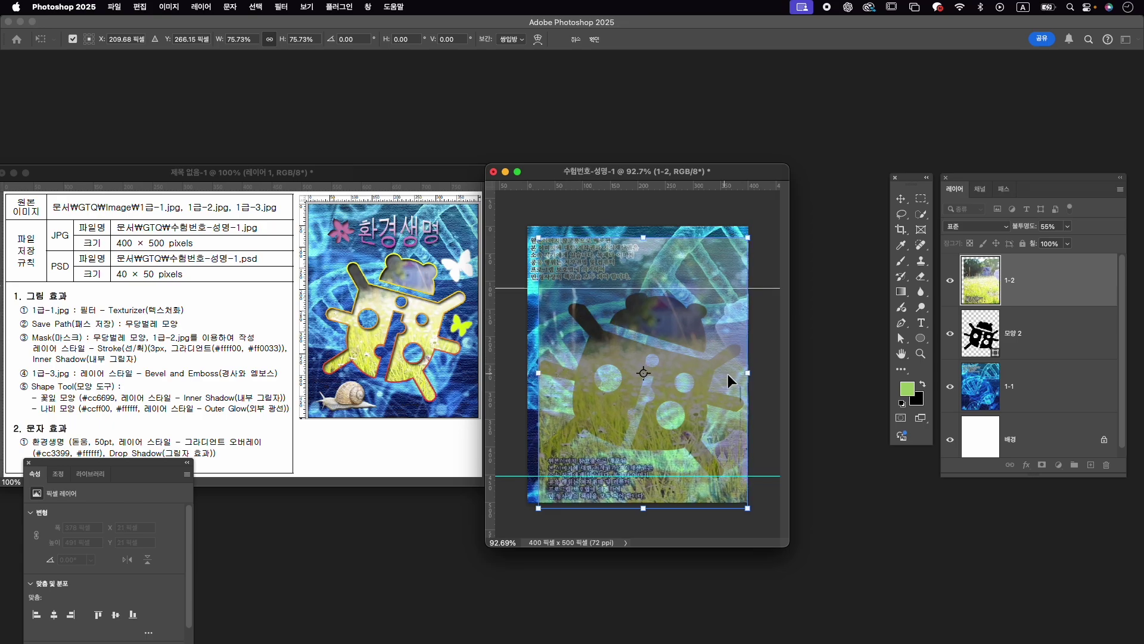
drag(756, 379, 760, 379)
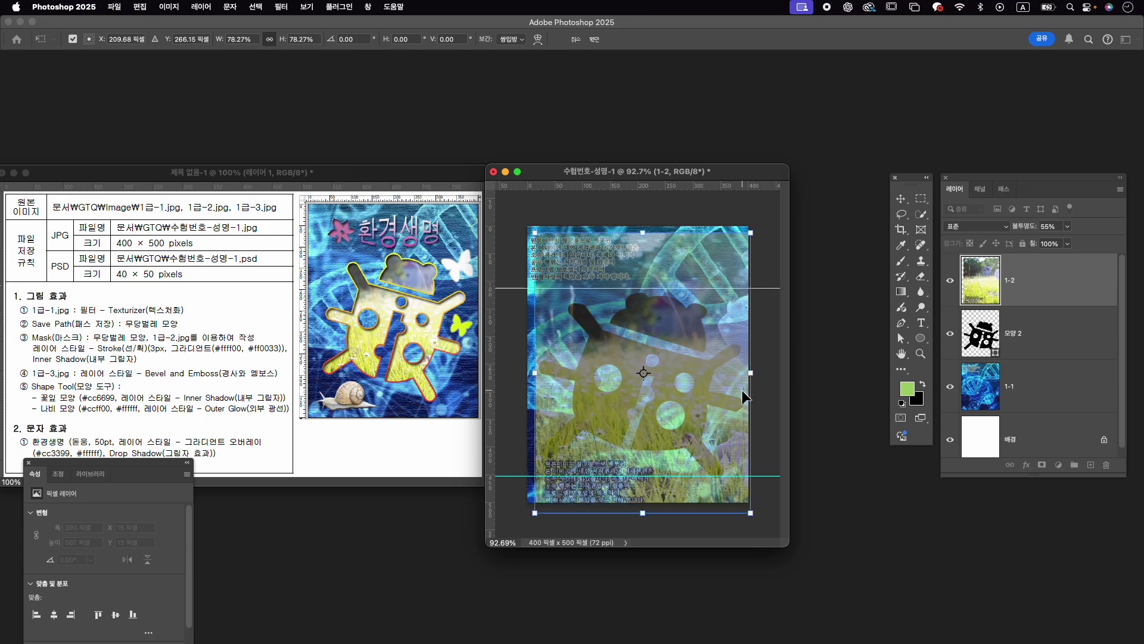
key(Return)
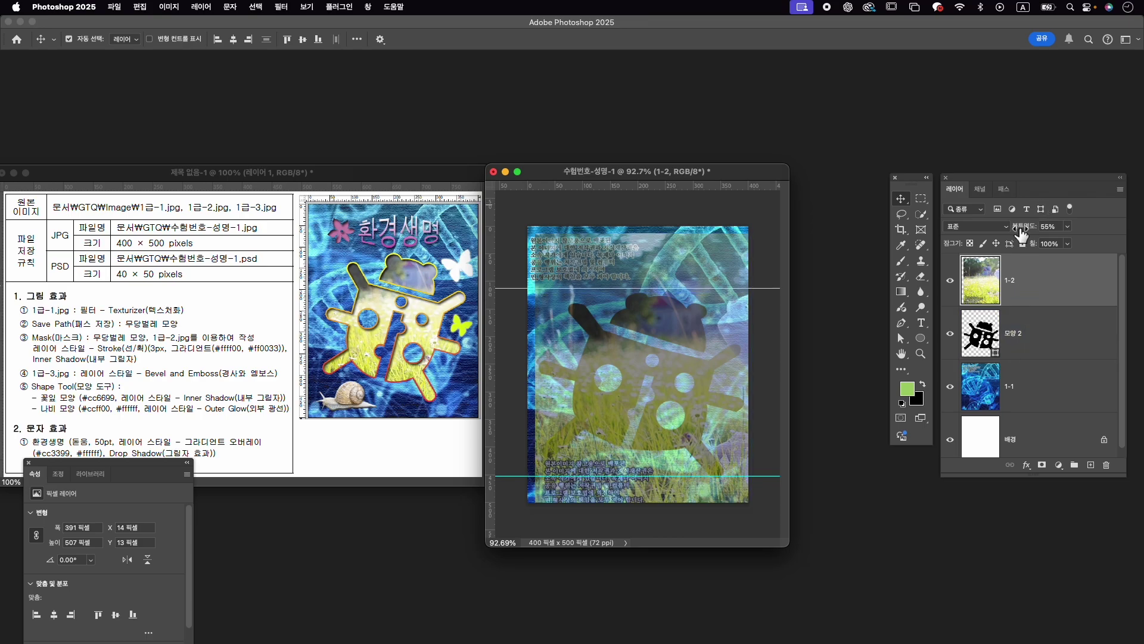
key(0)
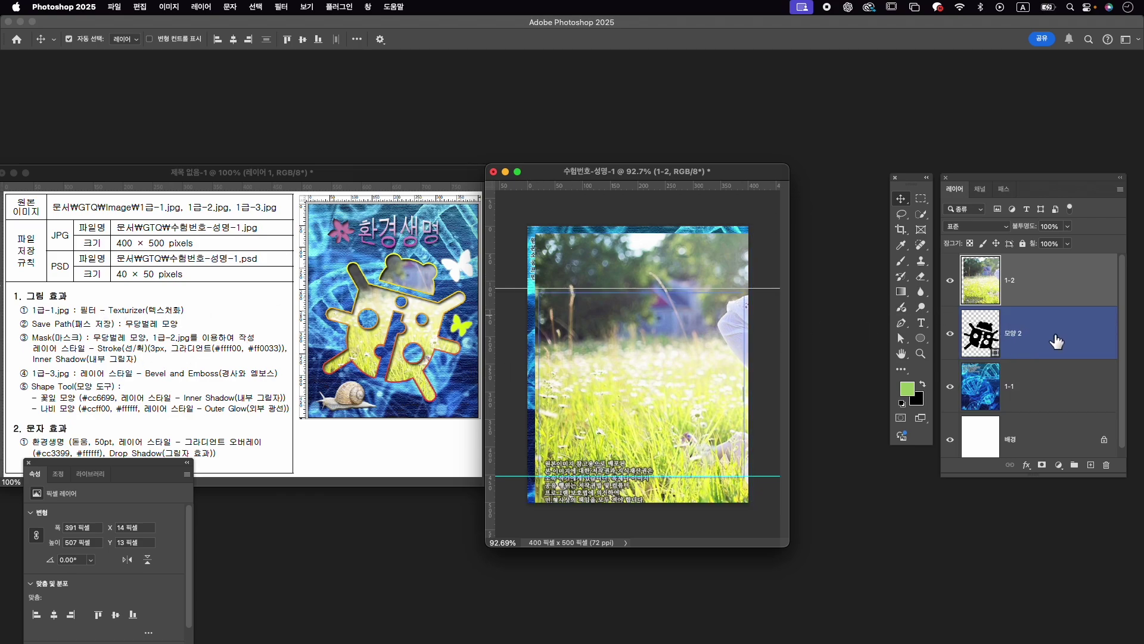
Make grass layer 1-2 a clipping mask on bug shape layer 모양 2, then select 모양 2.
right_click(1054, 287)
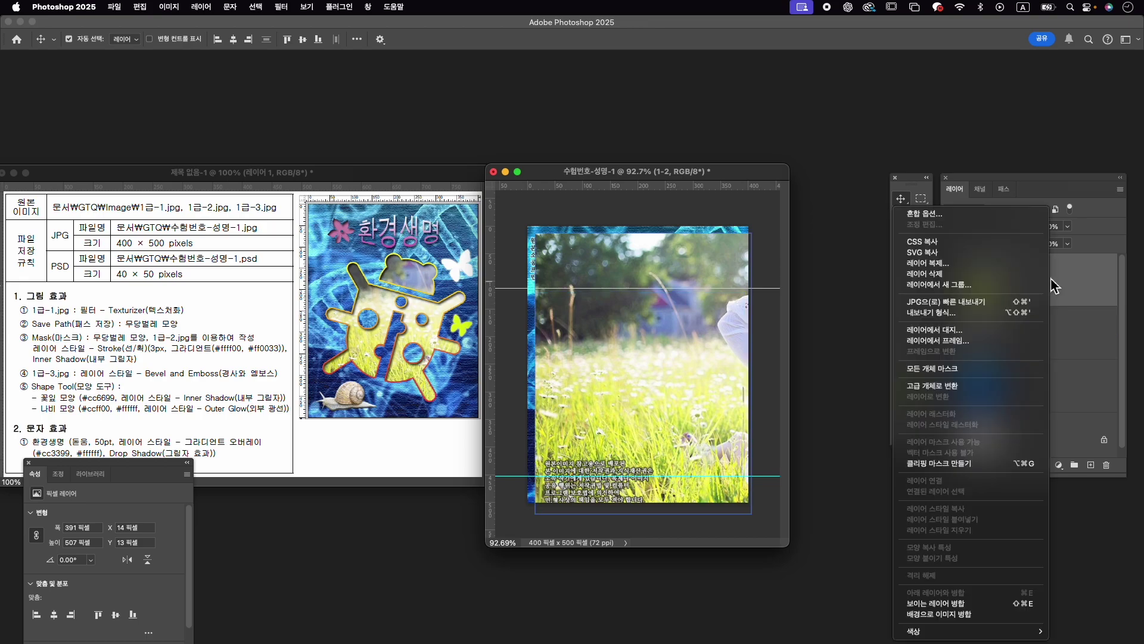
click(1054, 287)
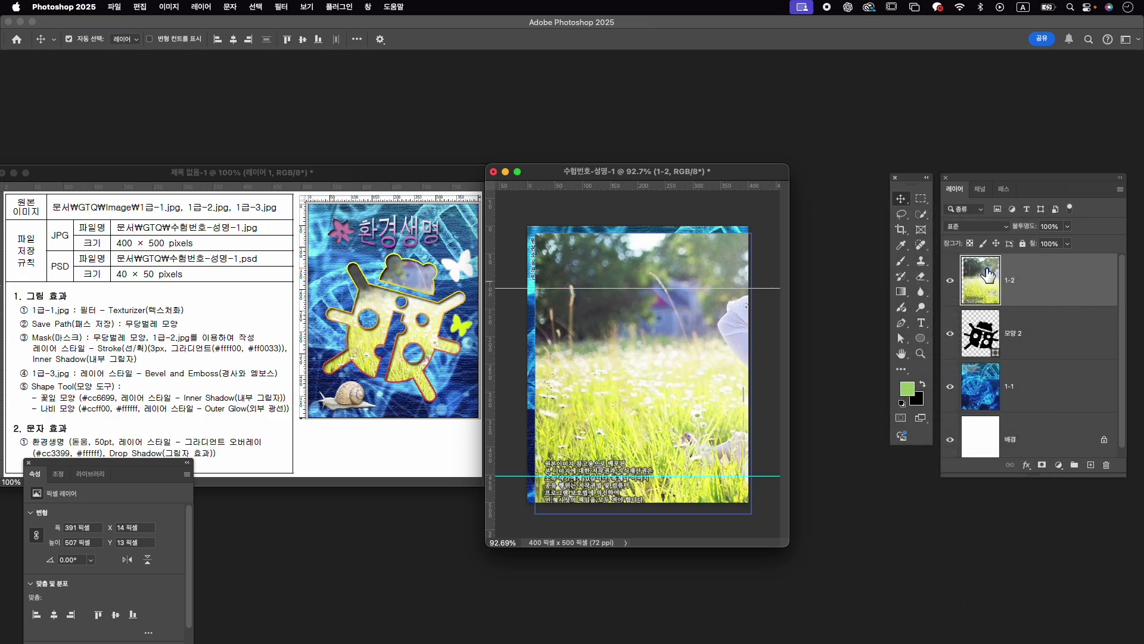
right_click(984, 274)
click(1114, 272)
right_click(1062, 279)
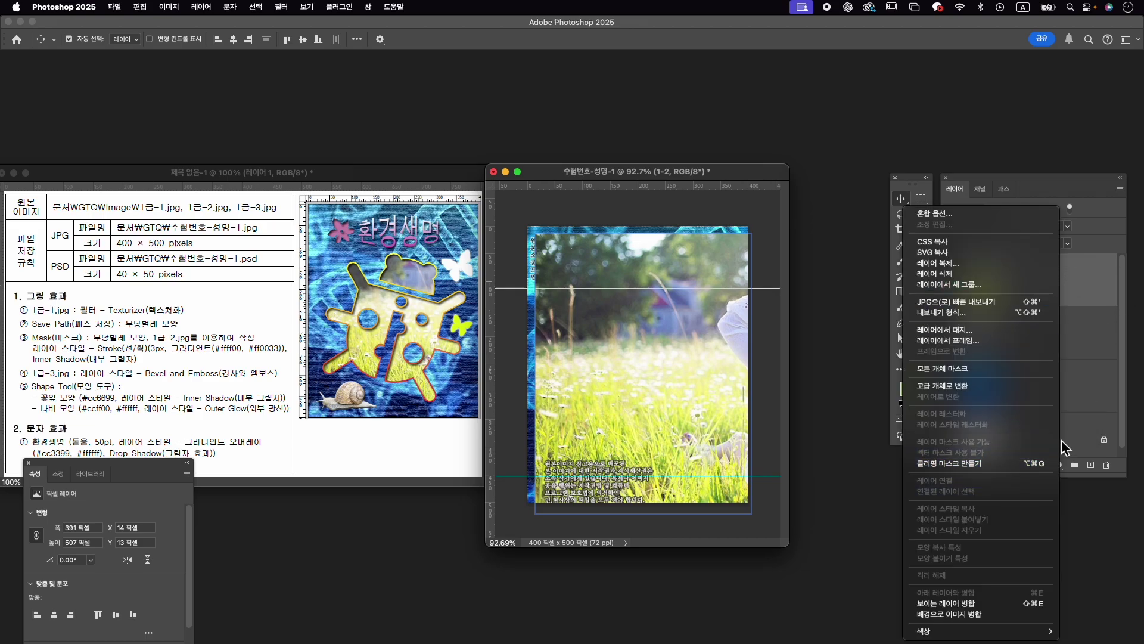
click(1089, 292)
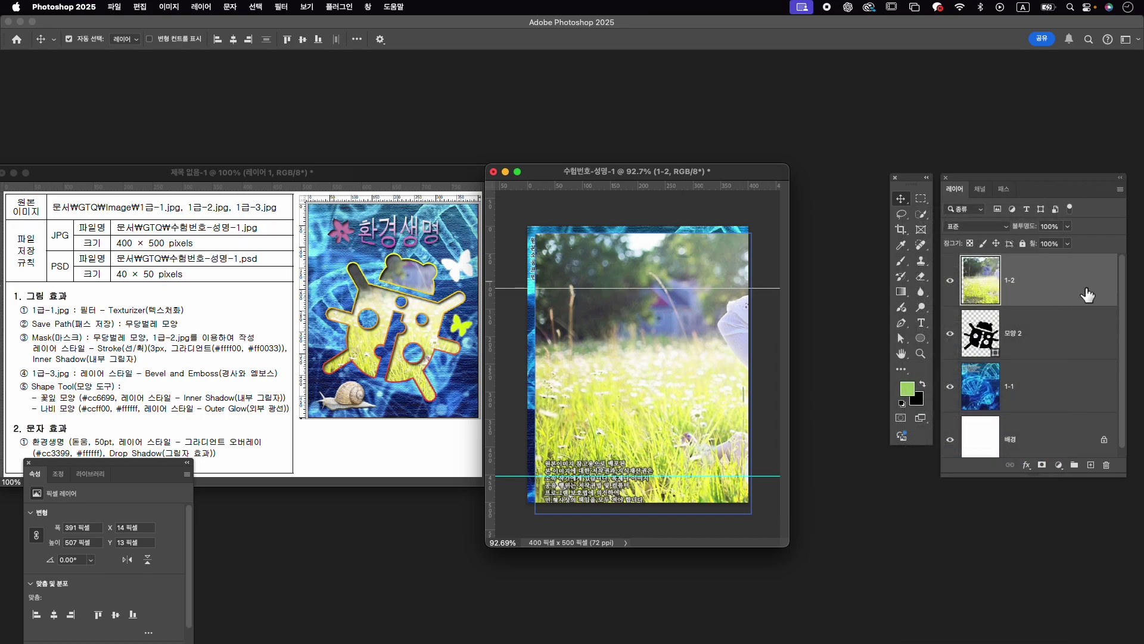
click(1063, 311)
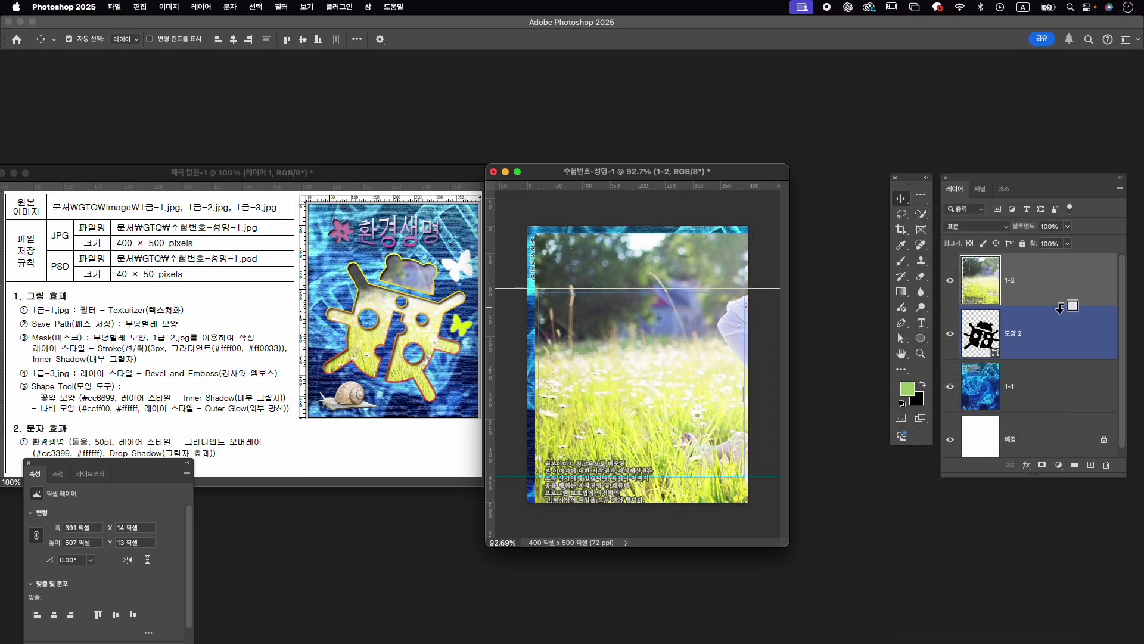
alt+click(1060, 308)
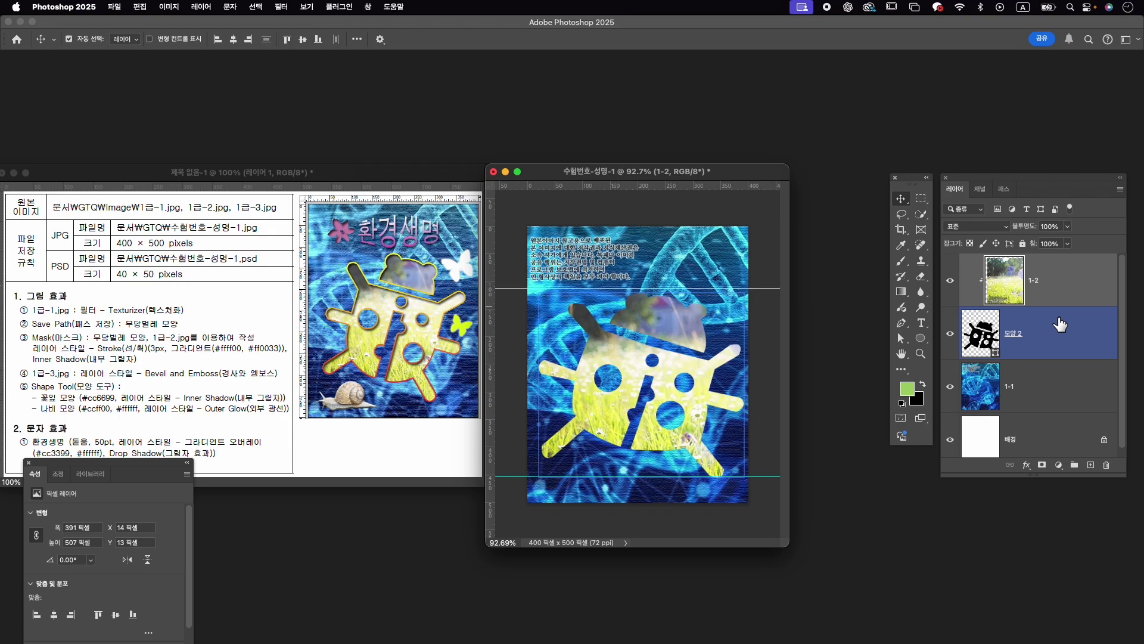
click(1011, 317)
Add a 3 px gradient Stroke to the bug shape with a #ffff00 yellow left stop.
click(1052, 333)
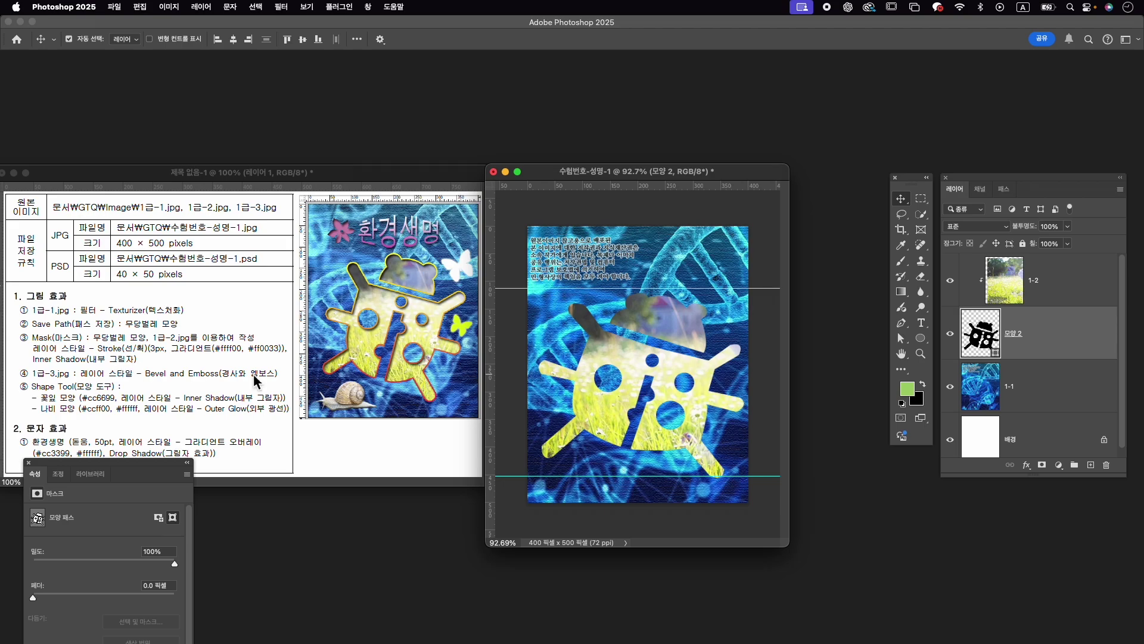
click(1034, 465)
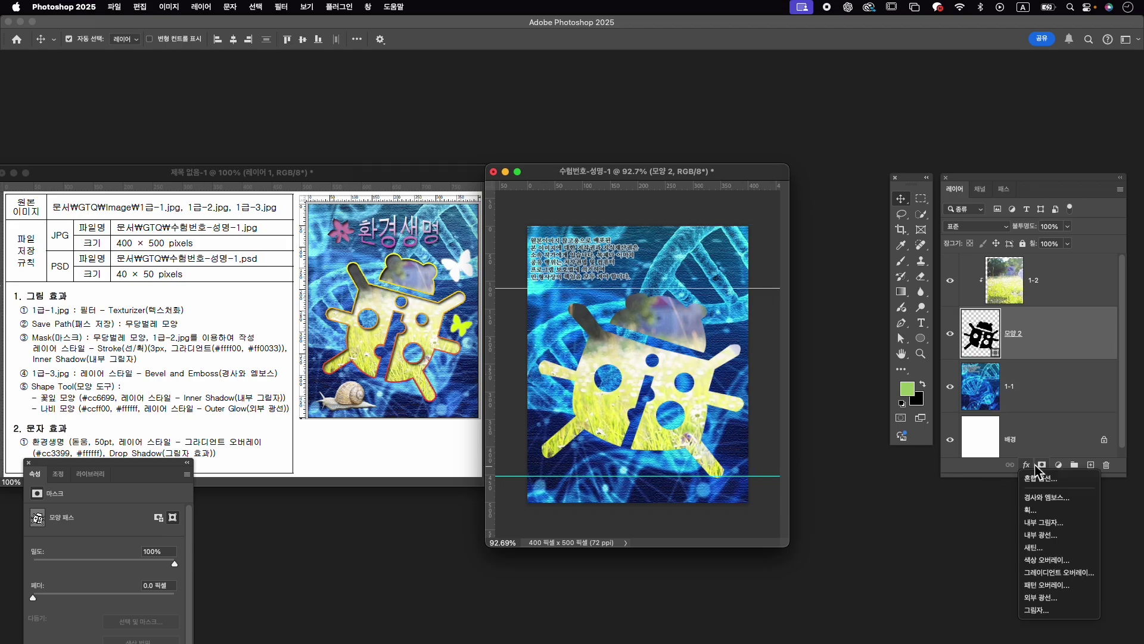
click(1036, 510)
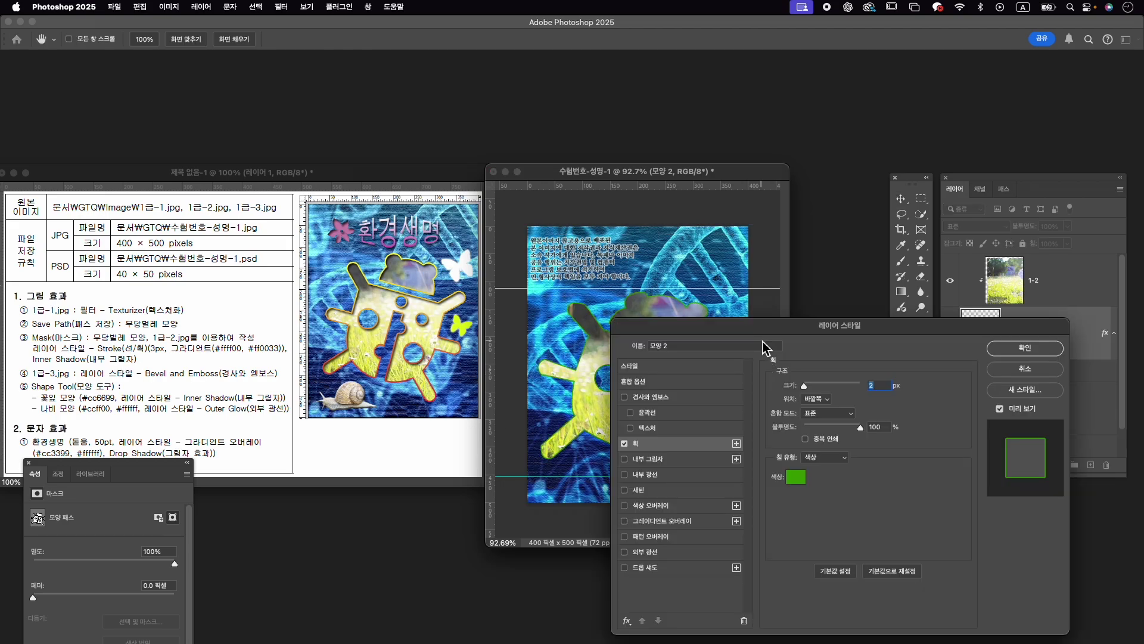
text(3)
click(825, 457)
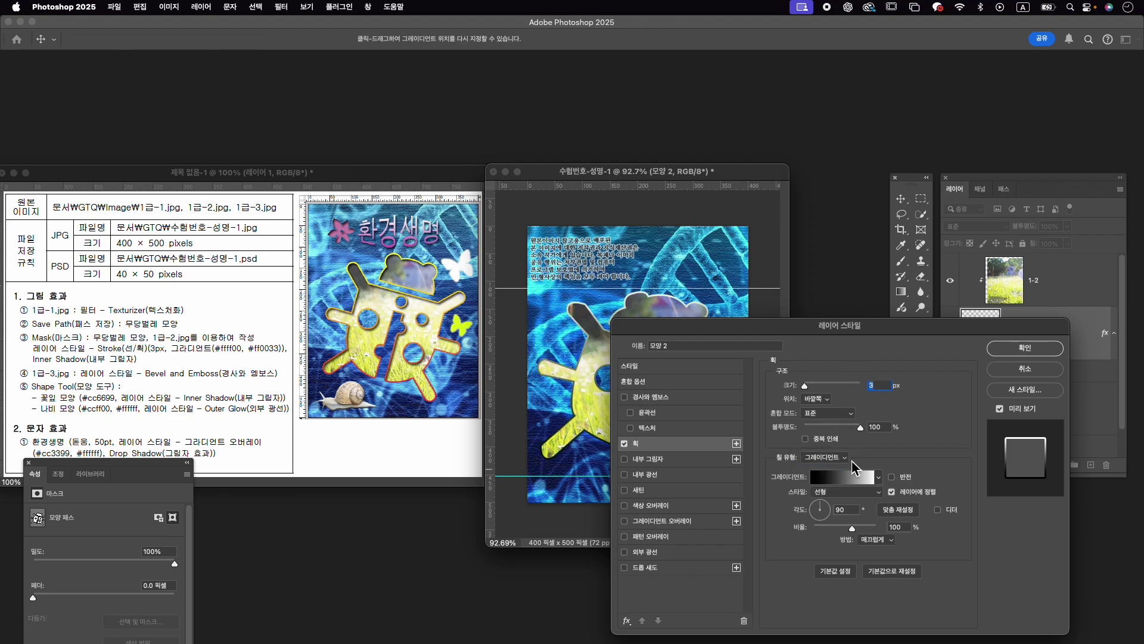
click(846, 476)
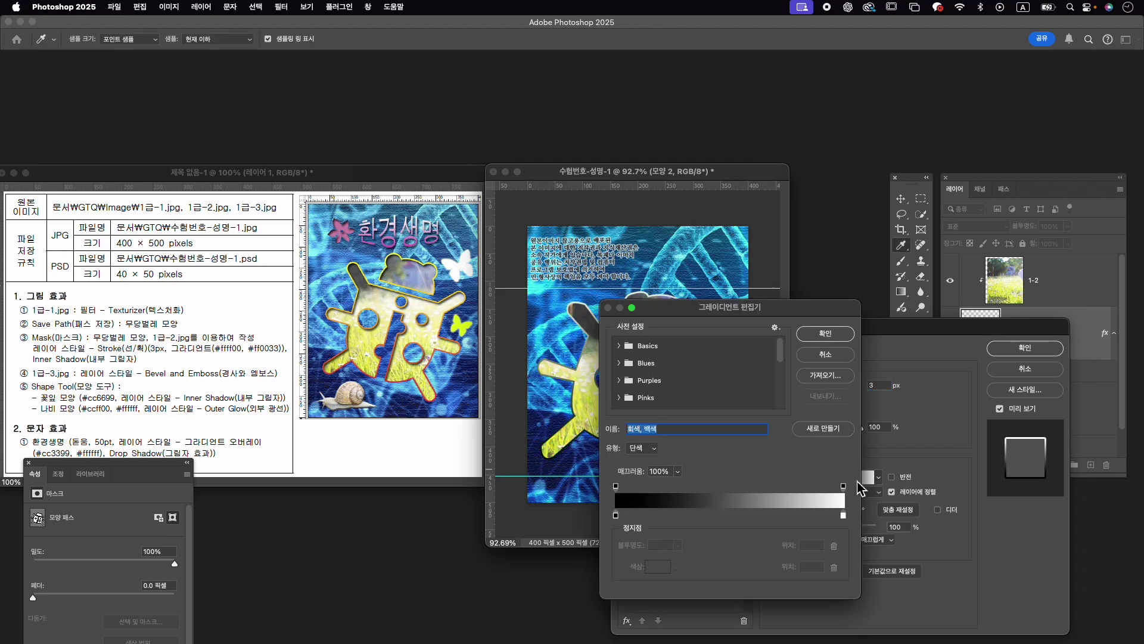
click(616, 515)
double_click(616, 516)
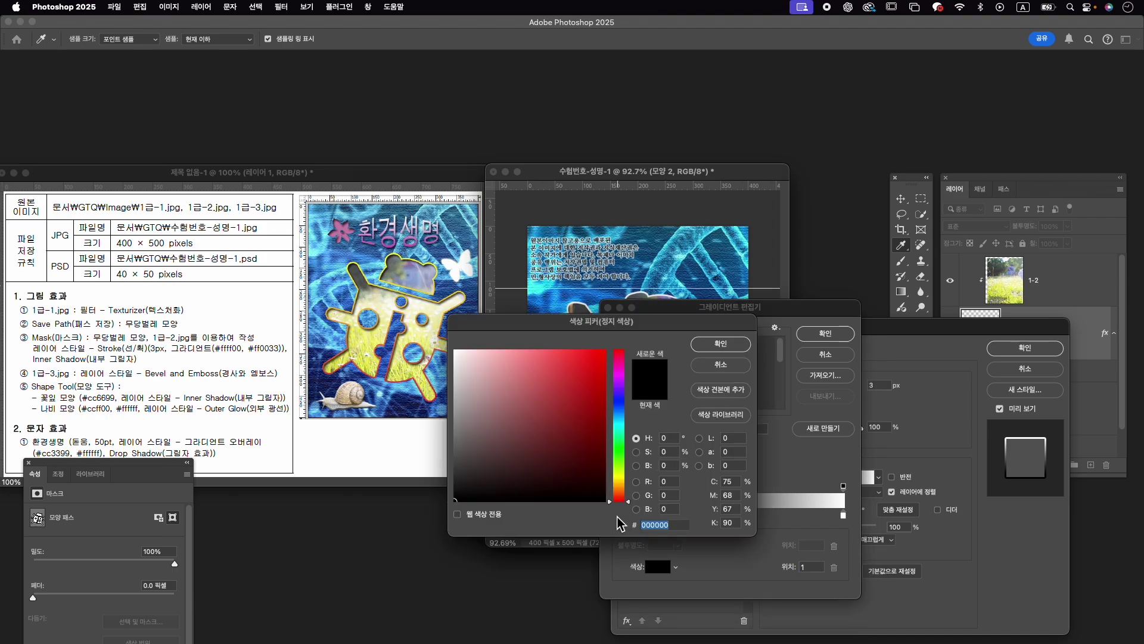
text(ffff00)
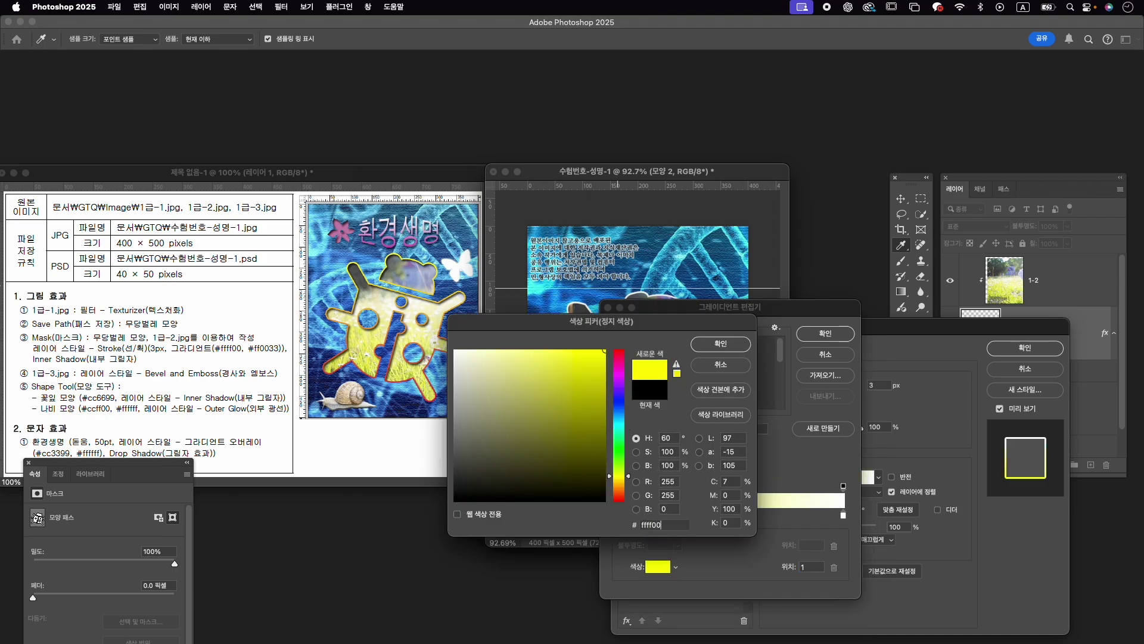
key(Return)
Set the right gradient stop to #ff0033, angle the stroke so yellow is outside, and add Inner Shadow.
click(845, 516)
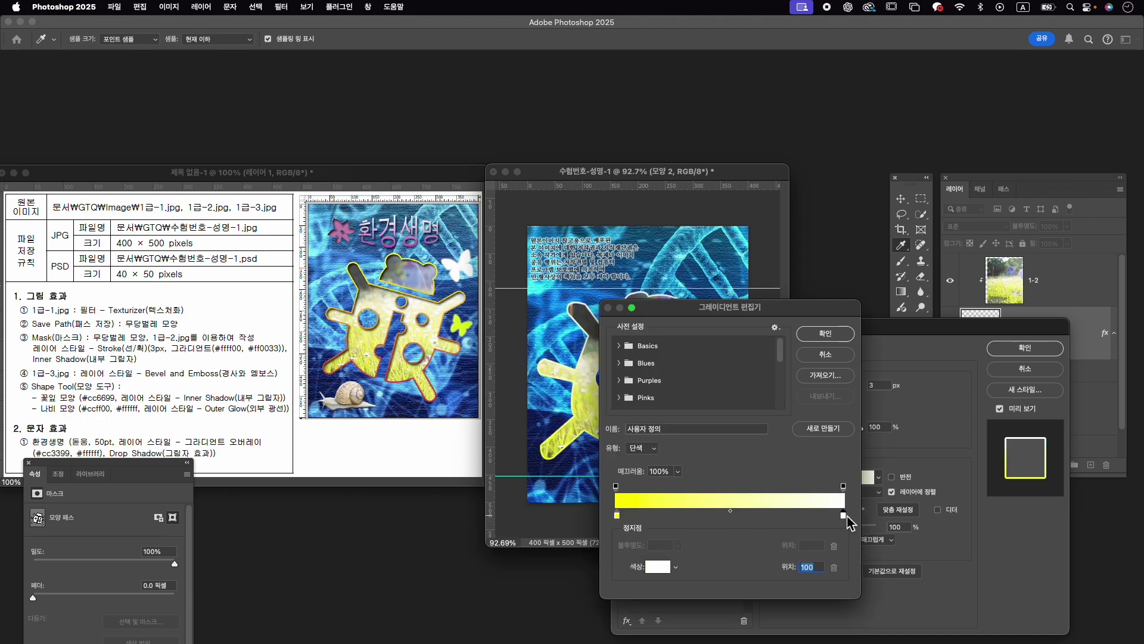
double_click(844, 516)
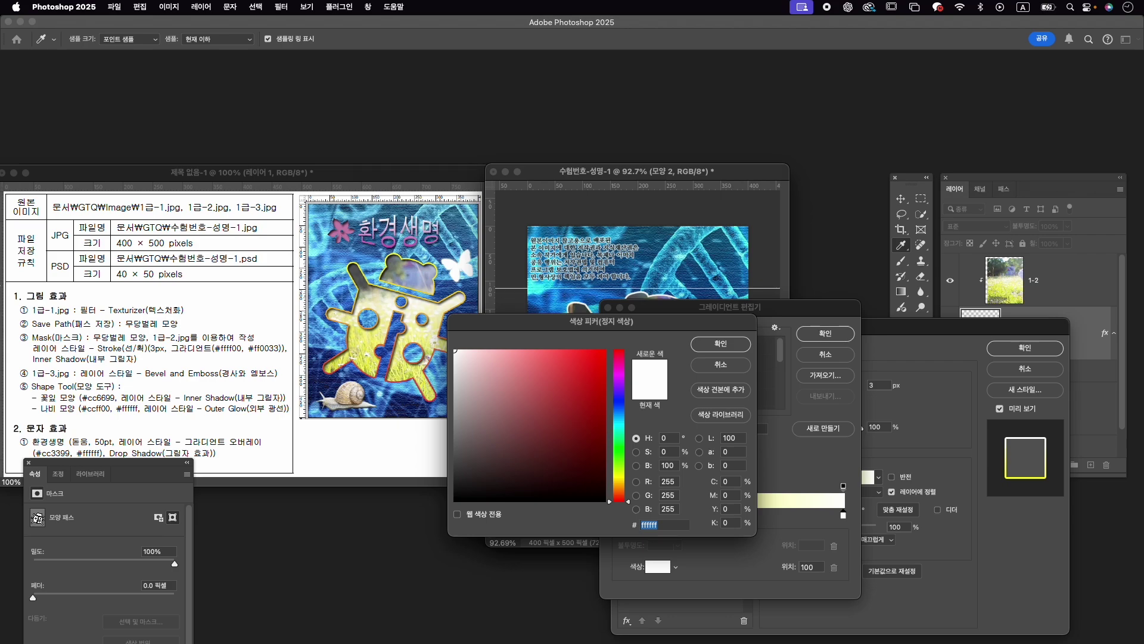
key(Return)
click(658, 568)
text(ff0)
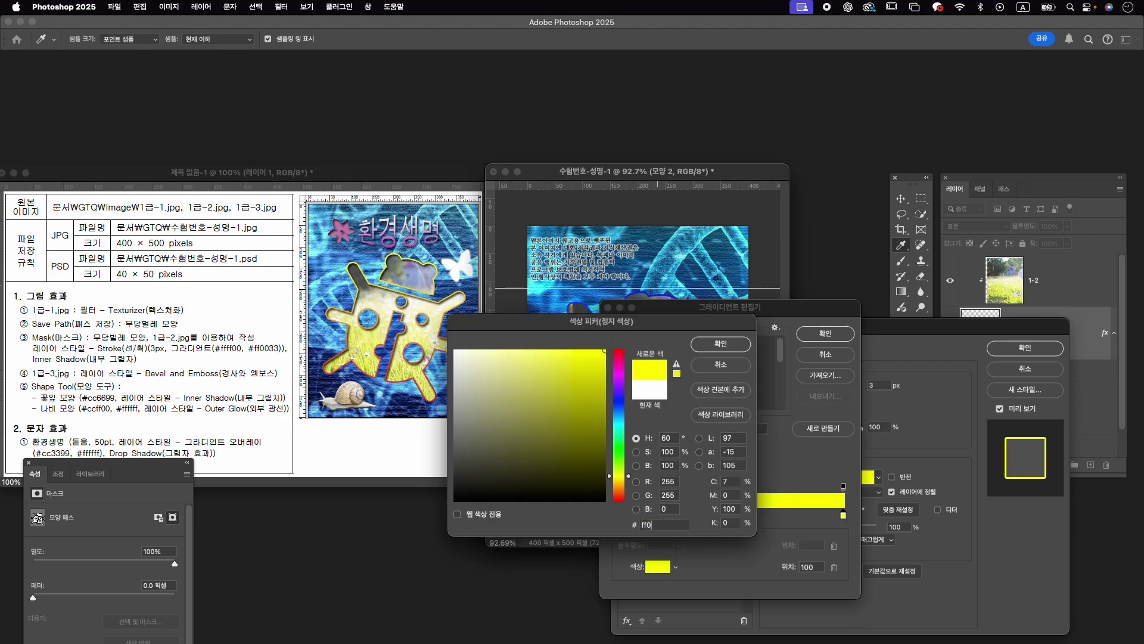
text(033)
key(Return)
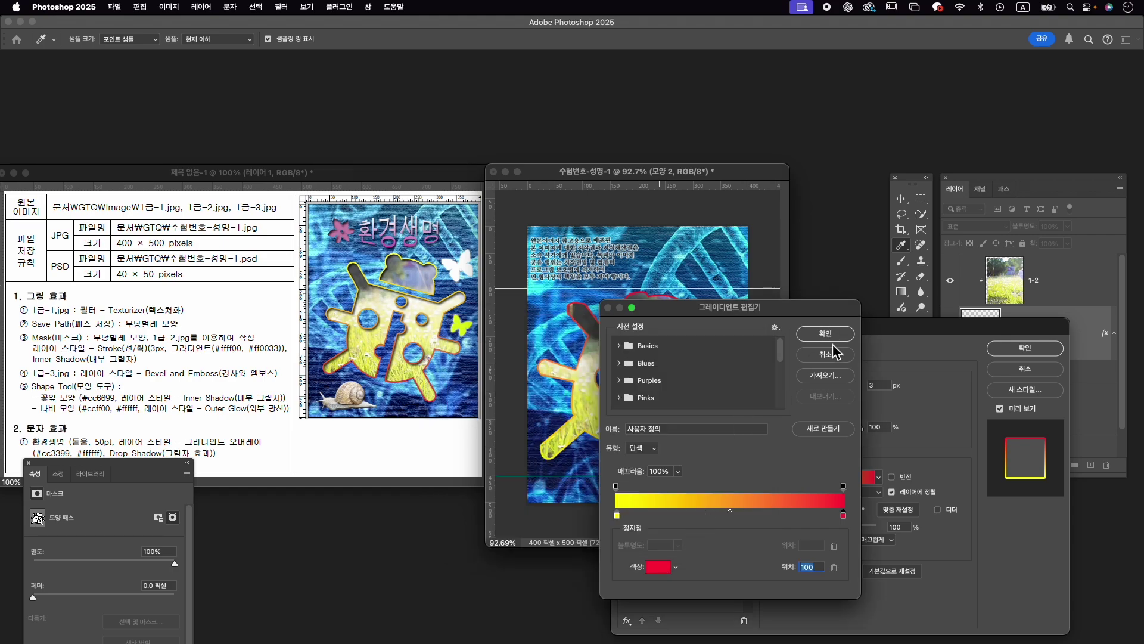
click(826, 332)
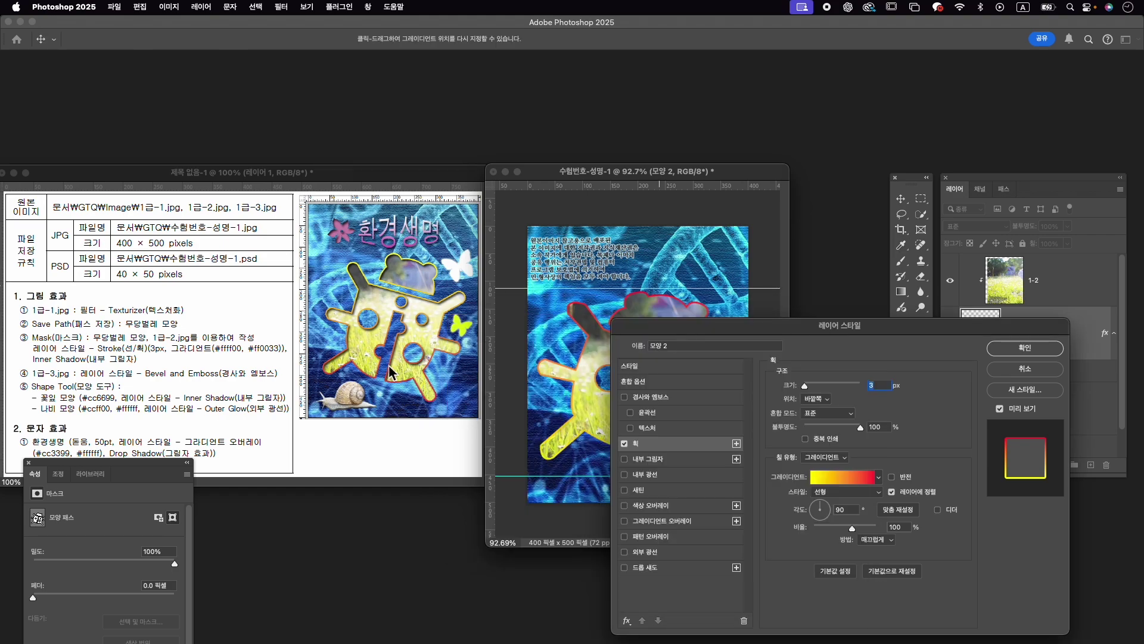
drag(830, 506, 826, 527)
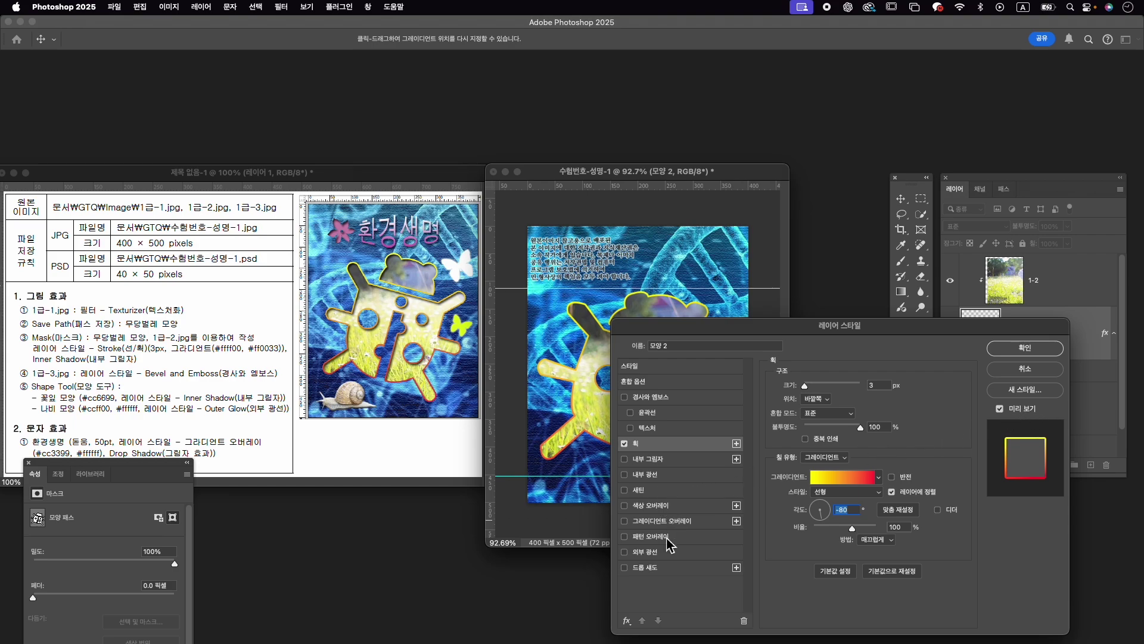
click(650, 460)
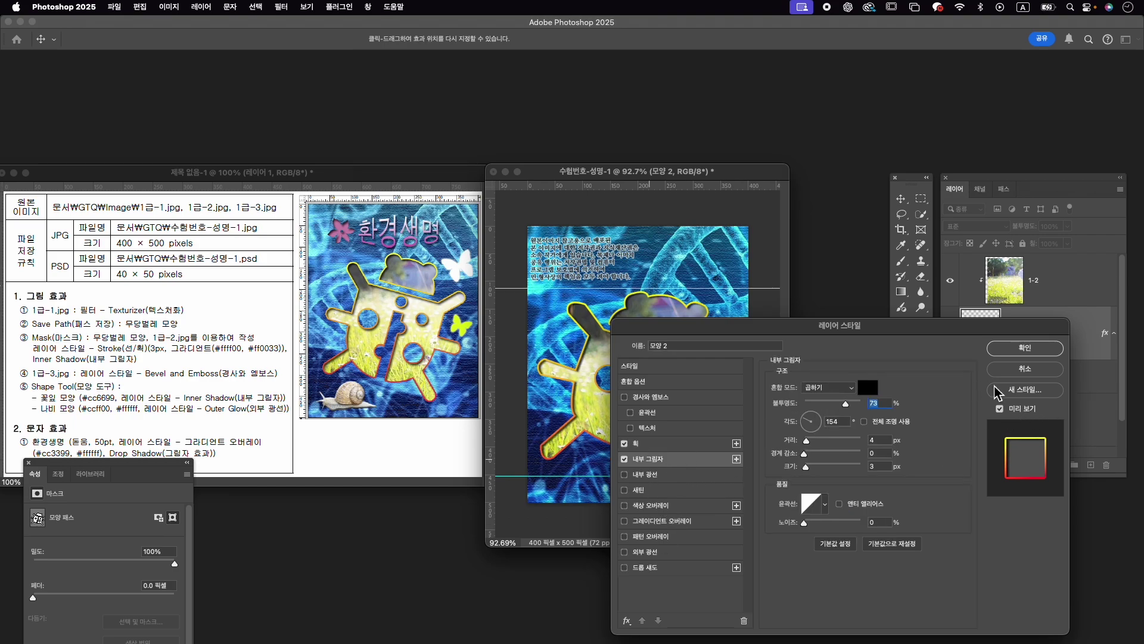
click(1026, 348)
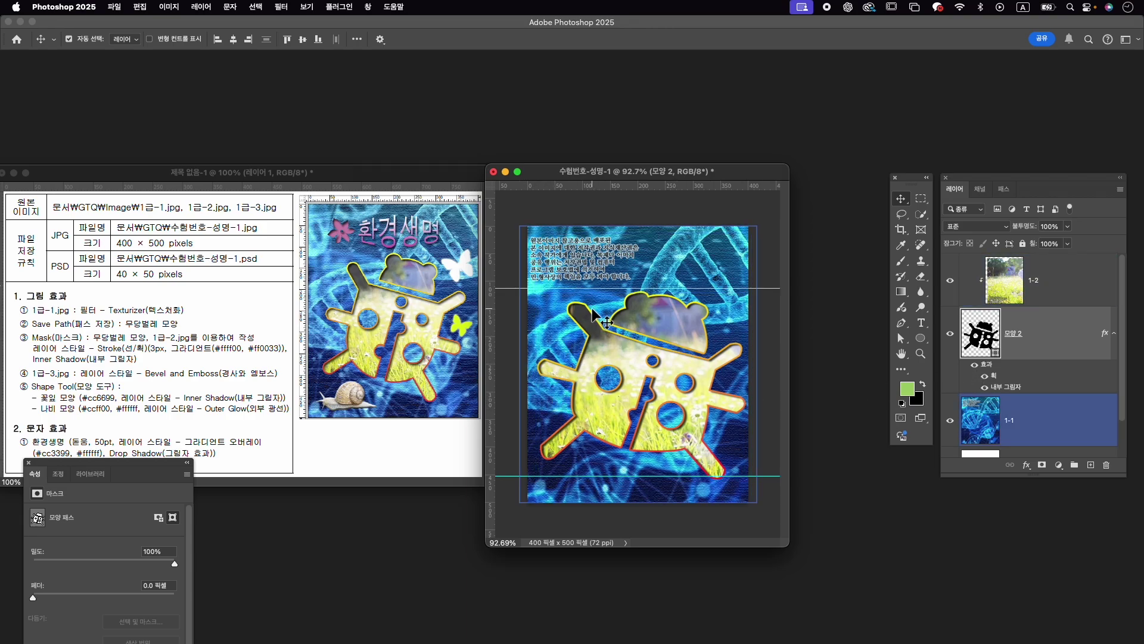
Zoom in to inspect the bug shape's upper-left arm.
key(a)
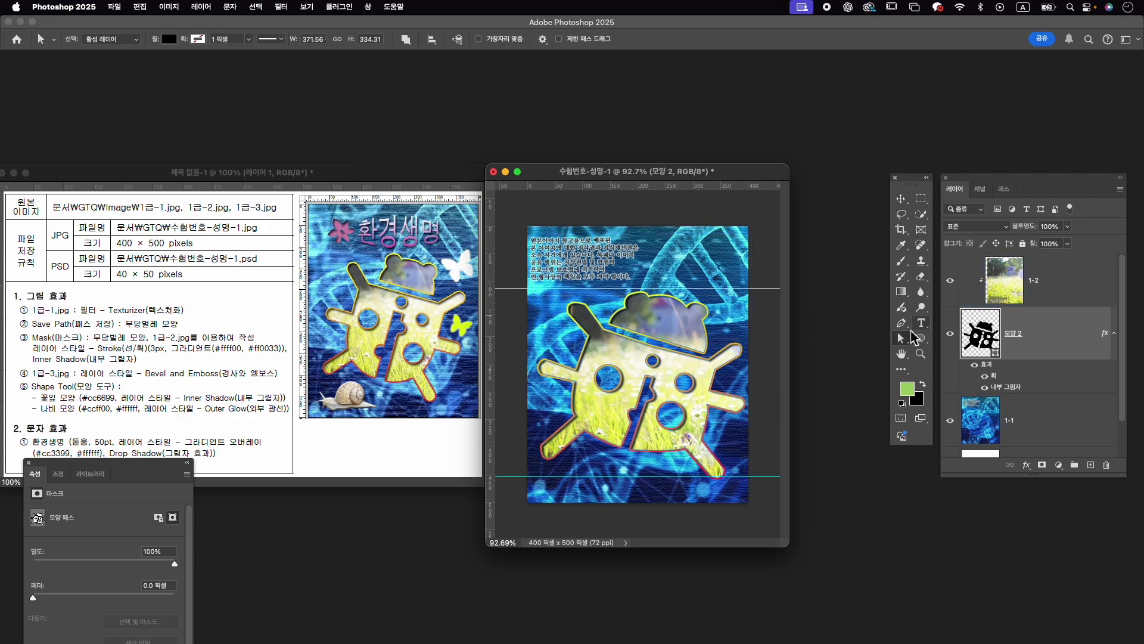
right_click(902, 339)
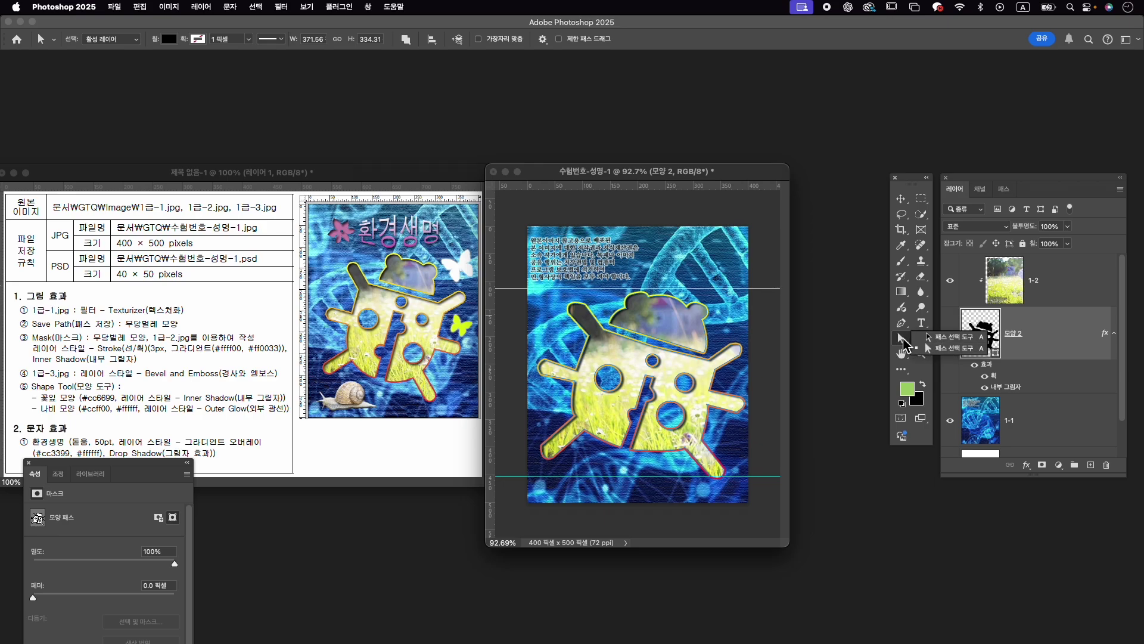
click(952, 336)
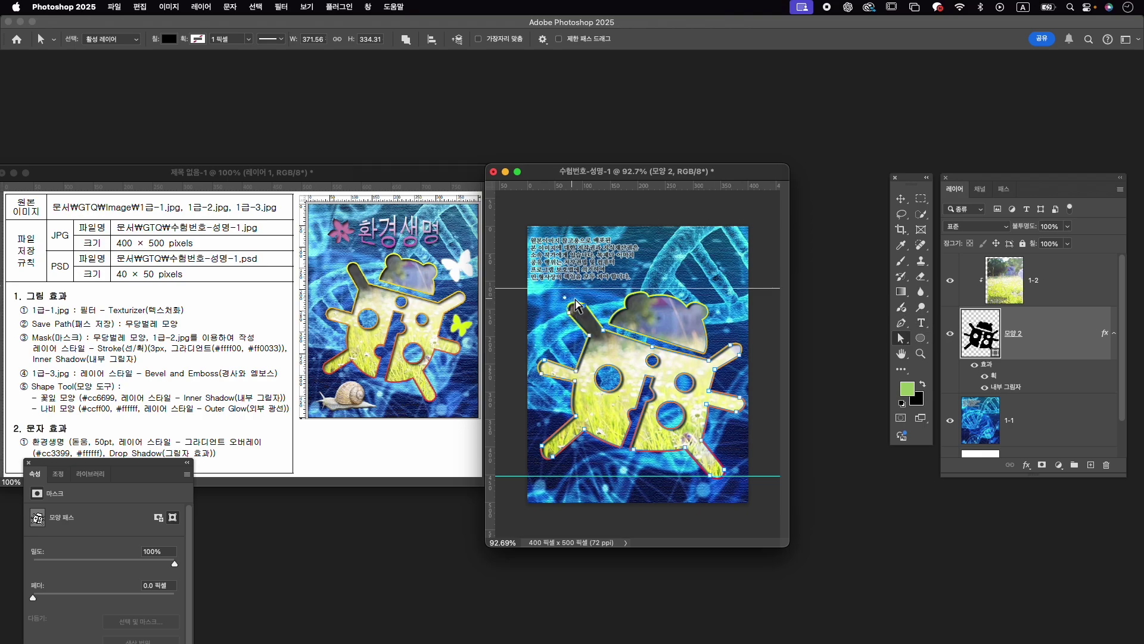
scroll(573, 308, up, 5)
drag(575, 289, 662, 340)
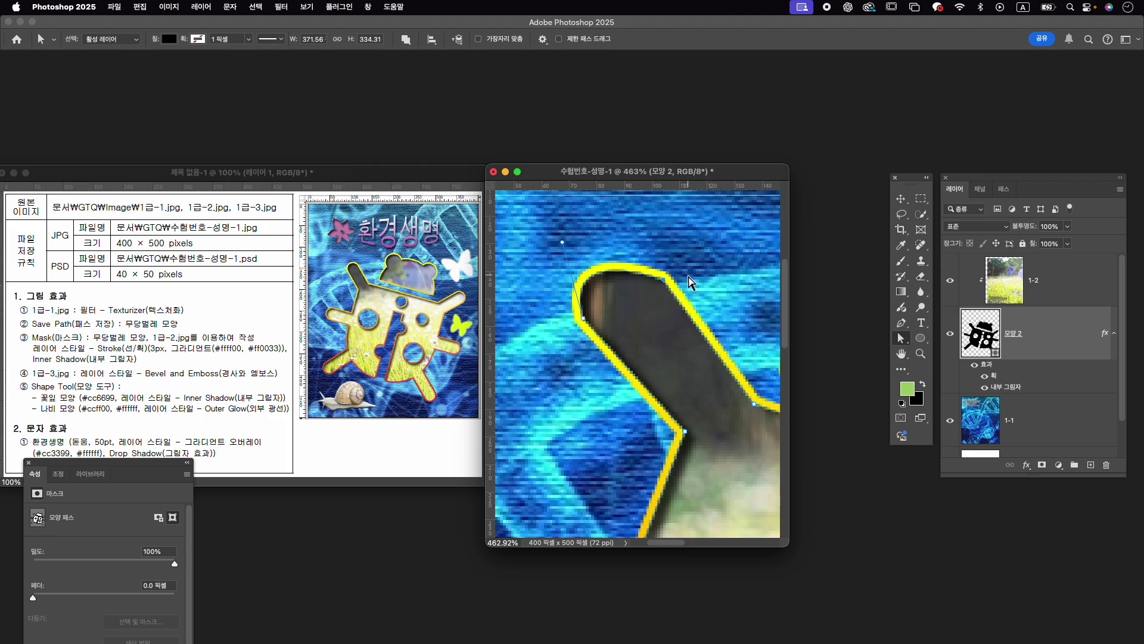
scroll(685, 288, down, 2)
scroll(684, 290, down, 2)
scroll(683, 290, down, 2)
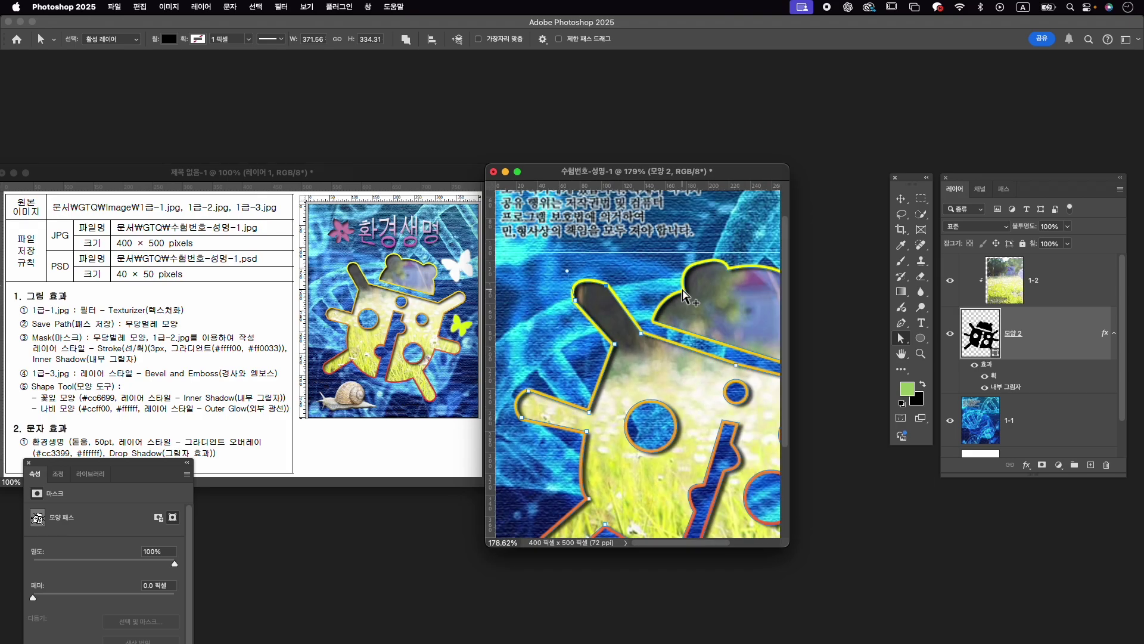
scroll(683, 291, down, 2)
scroll(683, 291, down, 2)
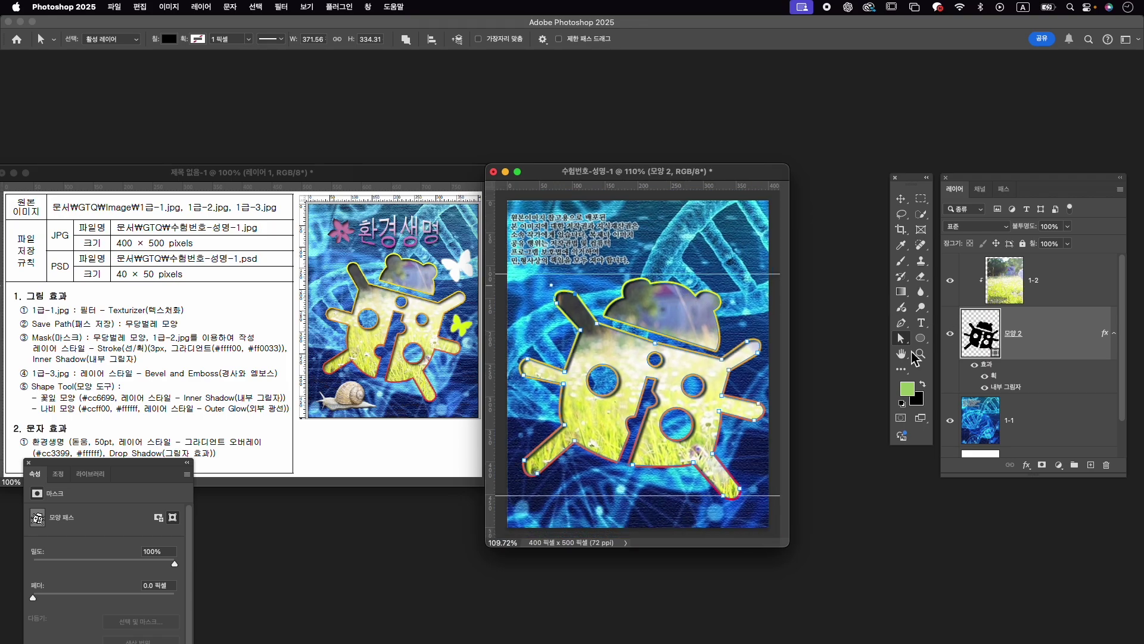
Reshape the upper-left arm's curve with the Convert Point tool, then select grass layer 1-2.
click(901, 323)
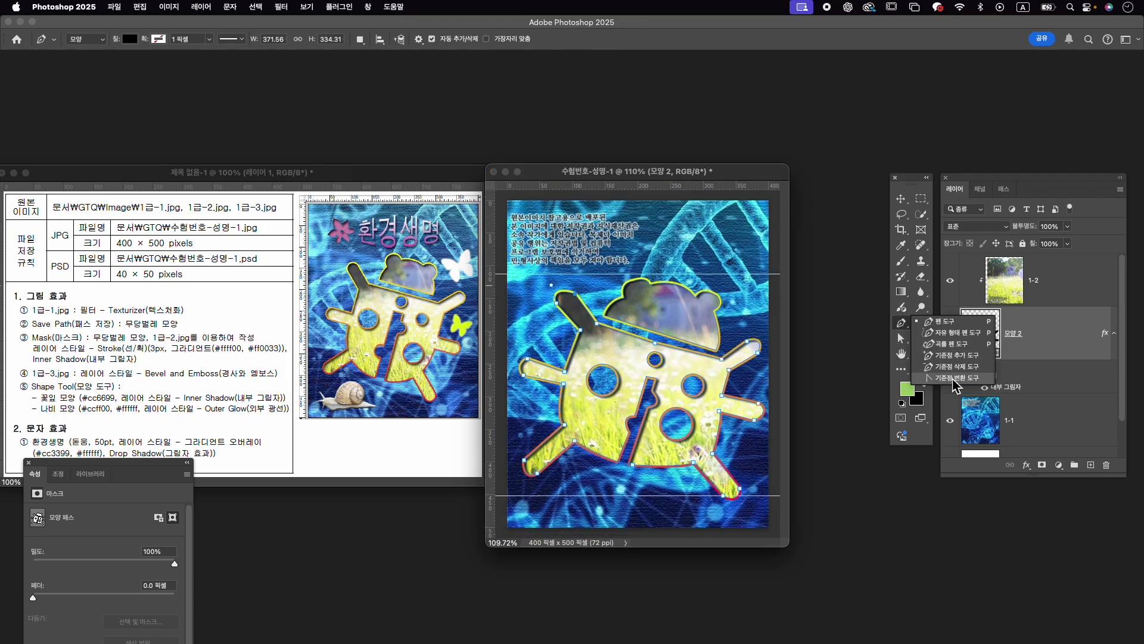
click(952, 379)
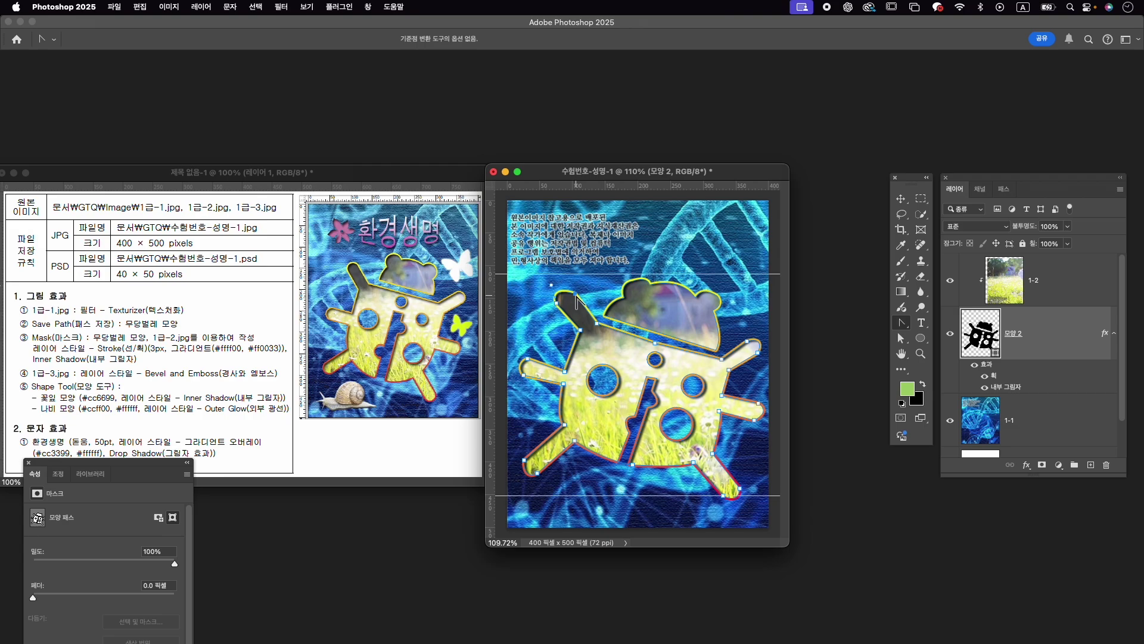
drag(576, 295, 606, 286)
scroll(695, 376, down, 2)
key(v)
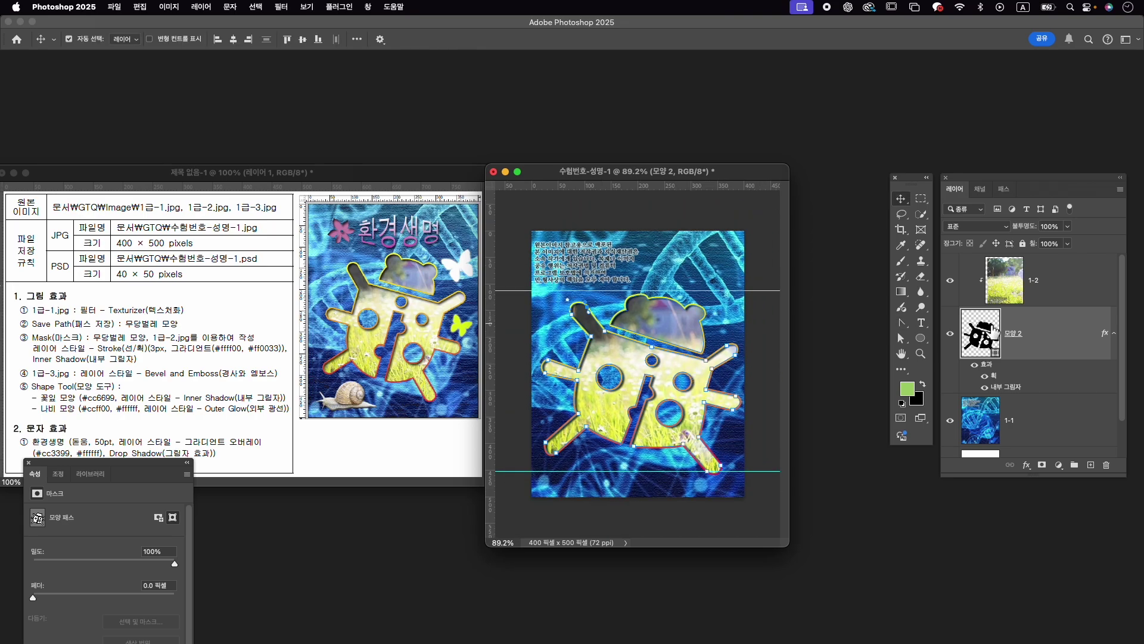
click(1067, 286)
drag(1067, 286, 1055, 334)
key(super+o)
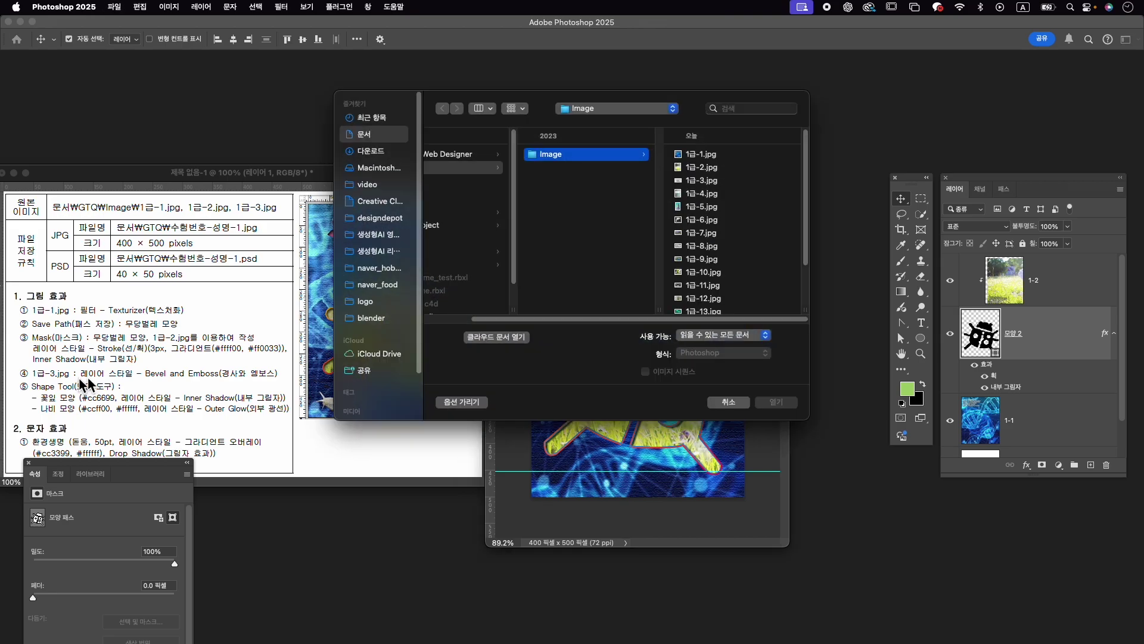
Open 1급-3.jpg and mask out everything but the snail using Object Selection.
click(733, 182)
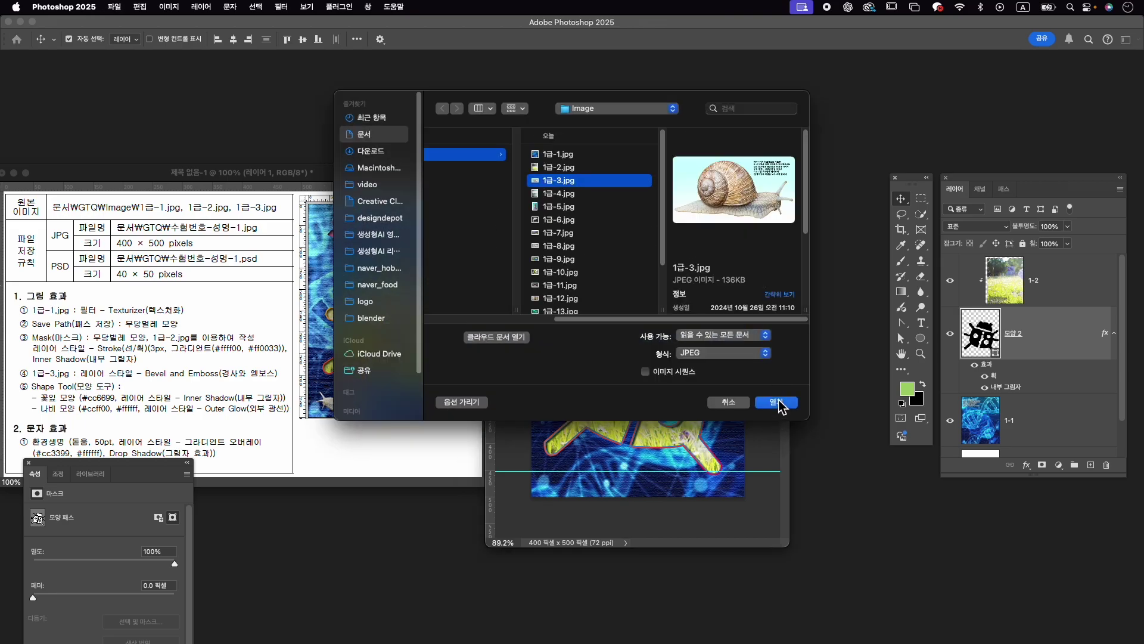
click(777, 402)
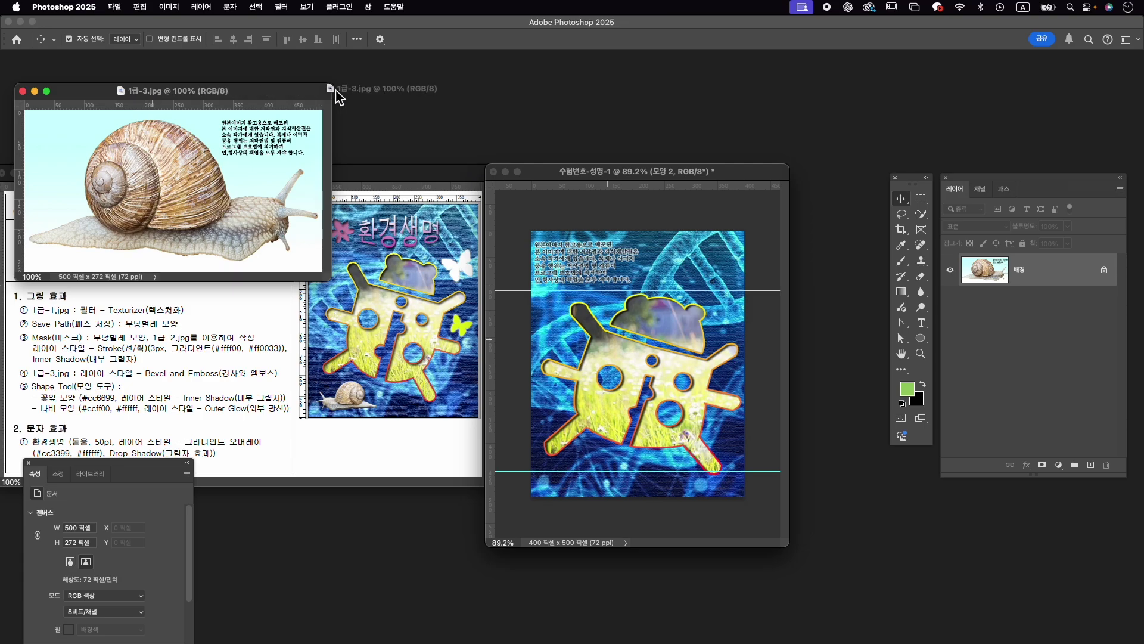
mouse_move(275, 96)
mouse_down()
mouse_move(450, 82)
mouse_move(559, 93)
mouse_up()
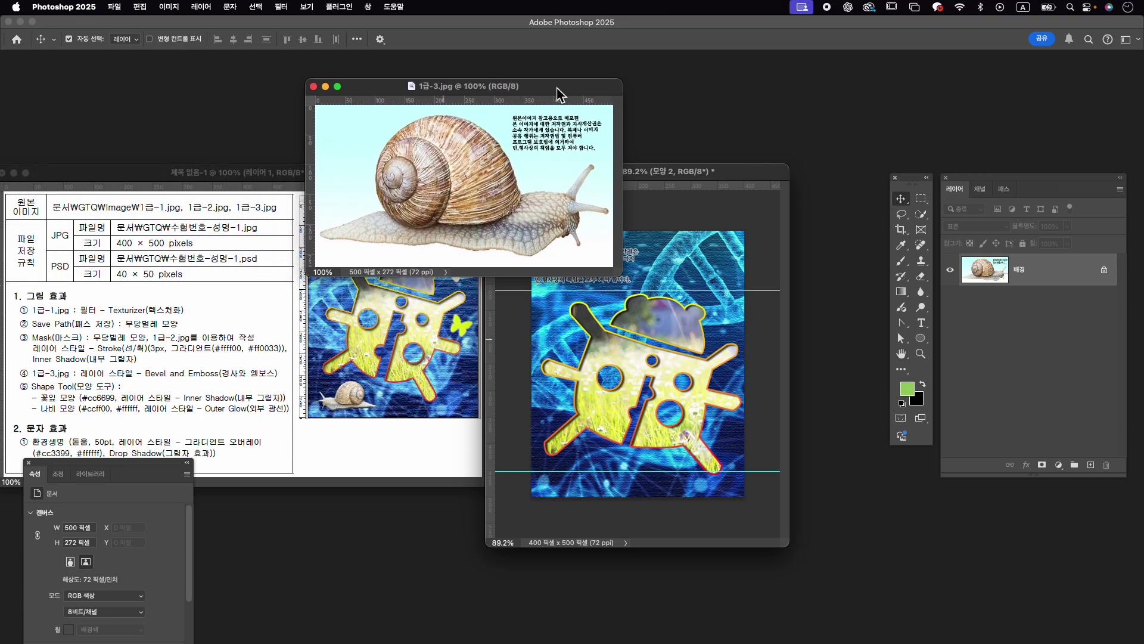
click(921, 214)
click(950, 213)
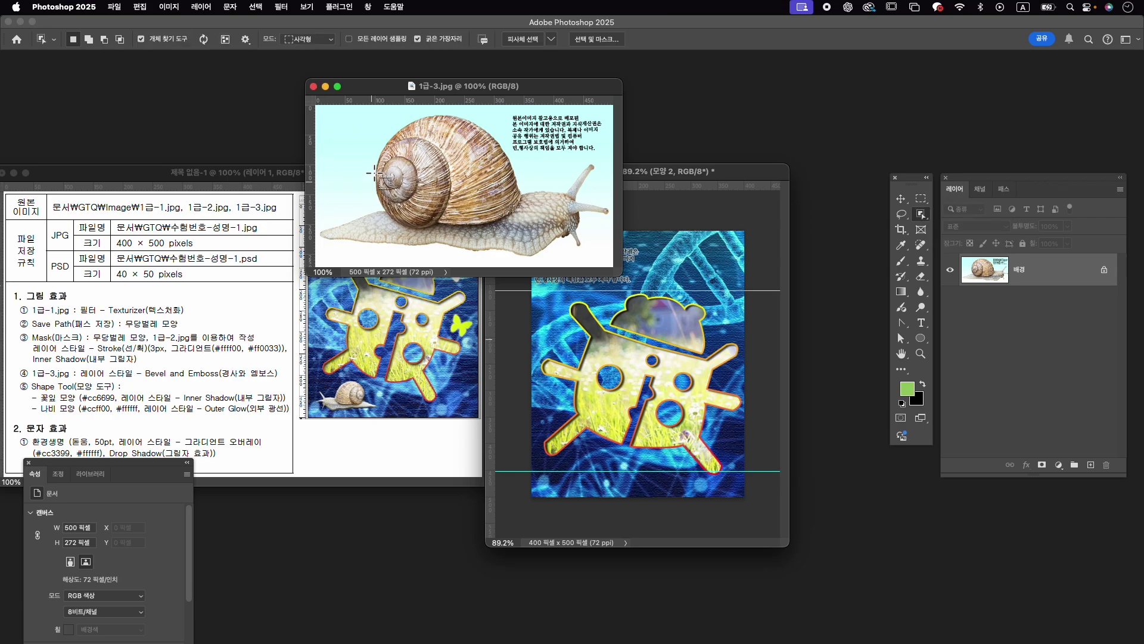
click(539, 229)
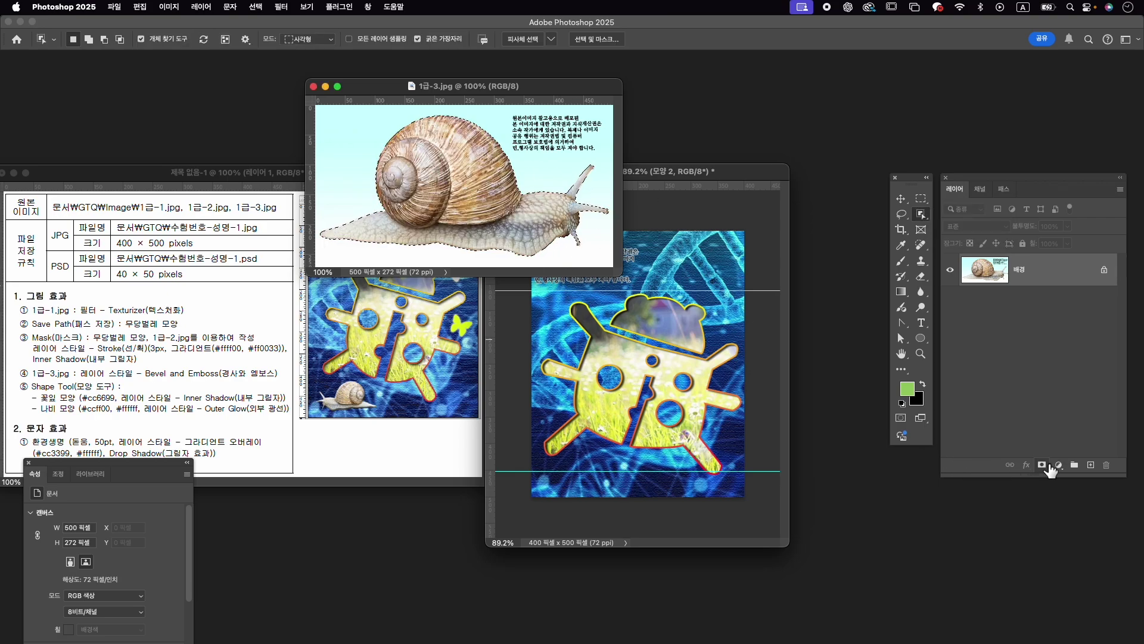
click(1042, 464)
Drag the masked snail layer into the exam document and close 1급-3.jpg.
key(v)
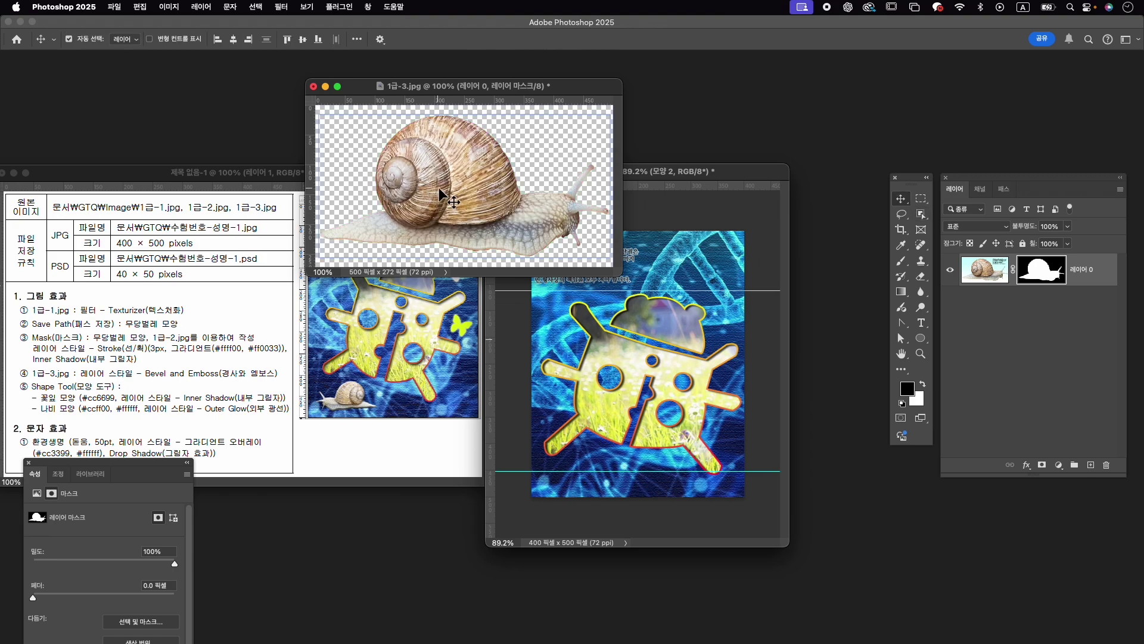
drag(434, 192, 577, 337)
drag(610, 393, 611, 394)
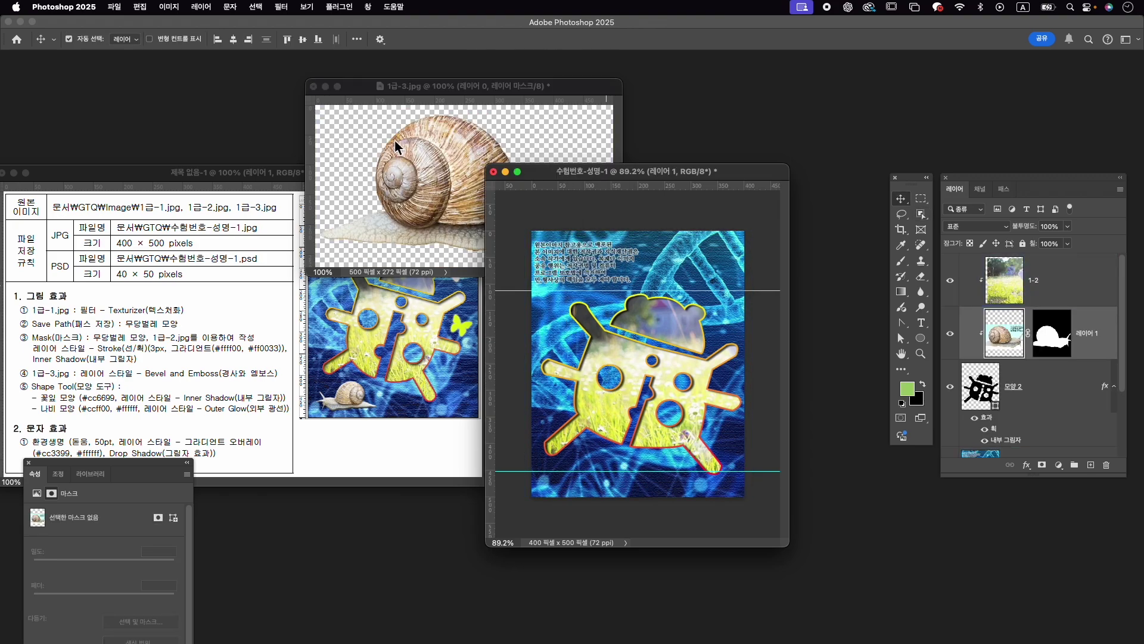
click(314, 87)
Discard changes to 1급-3.jpg, move the snail above the grass unclipped, and rename it 1-3.
click(571, 266)
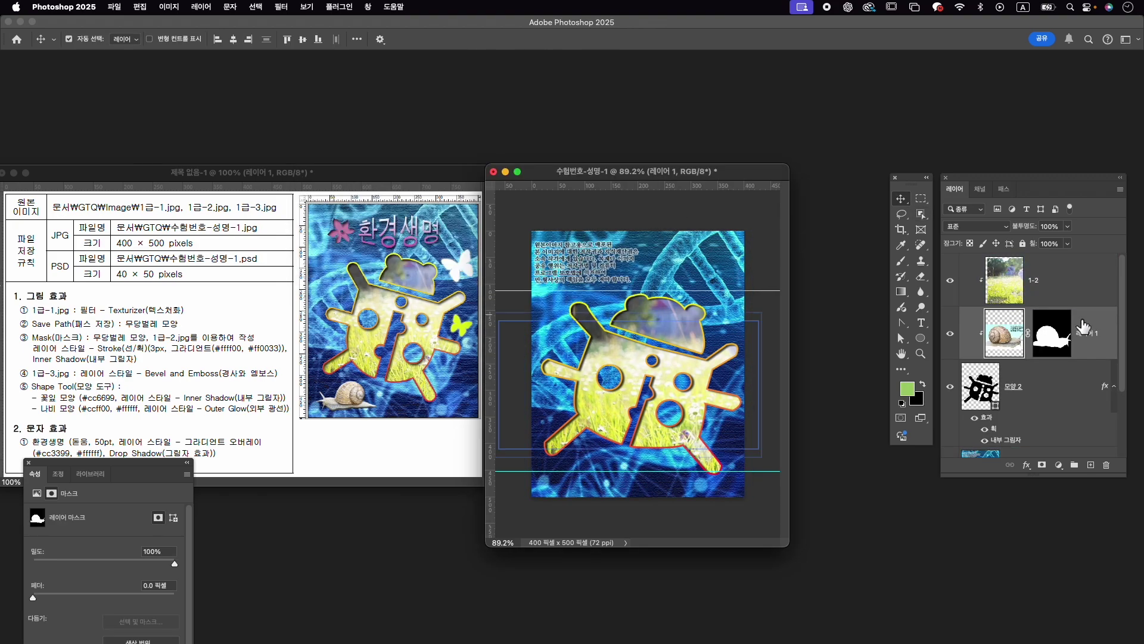
drag(1084, 327, 1107, 280)
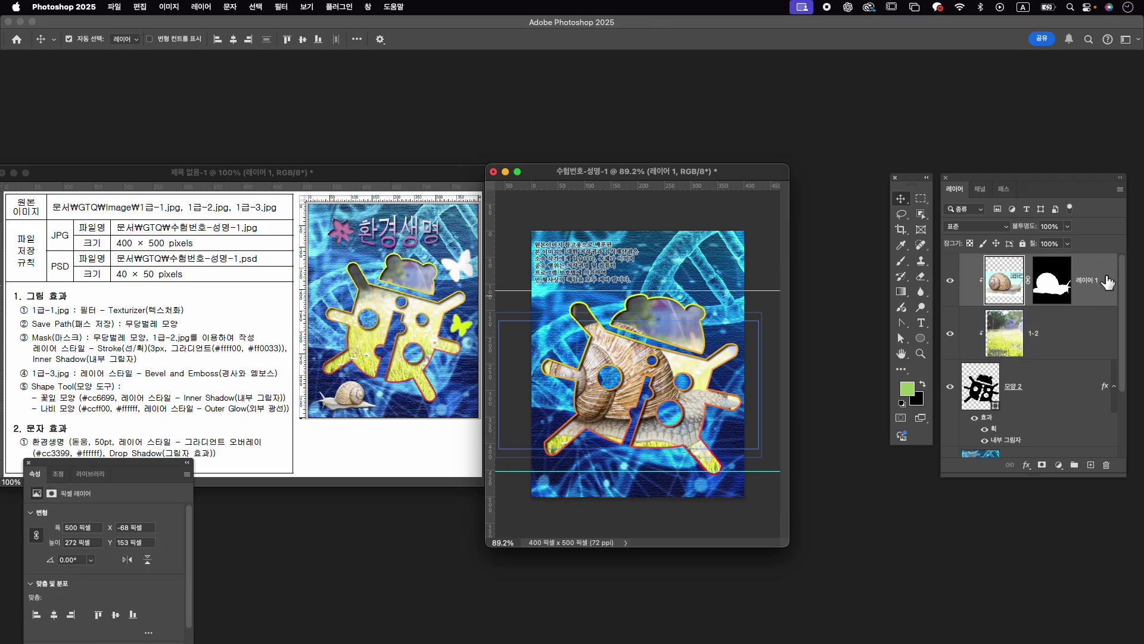
right_click(1097, 276)
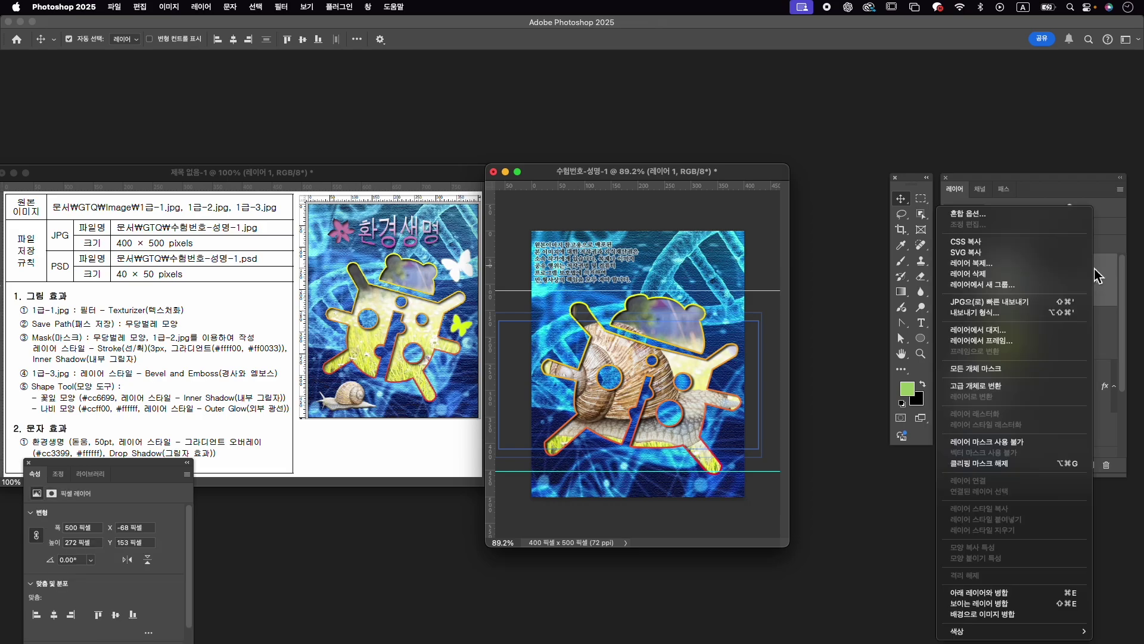
click(1042, 464)
click(1017, 292)
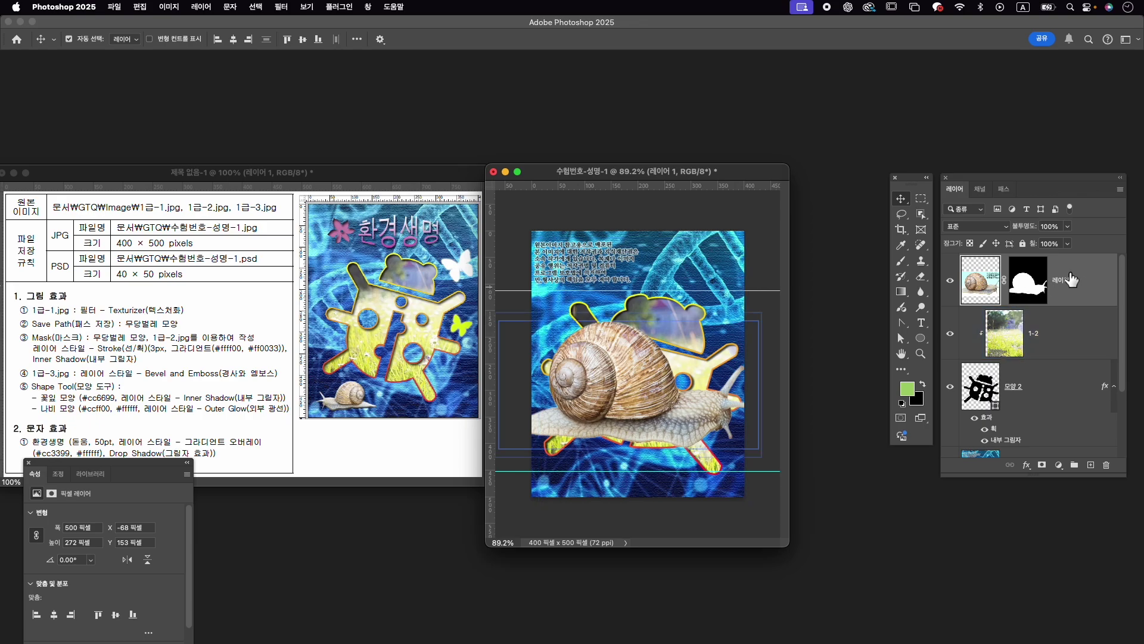
double_click(1071, 280)
text(1-3)
key(Return)
Flip the snail horizontally, shrink it to about 146×80 px, and place it bottom-left.
key(ctrl+t)
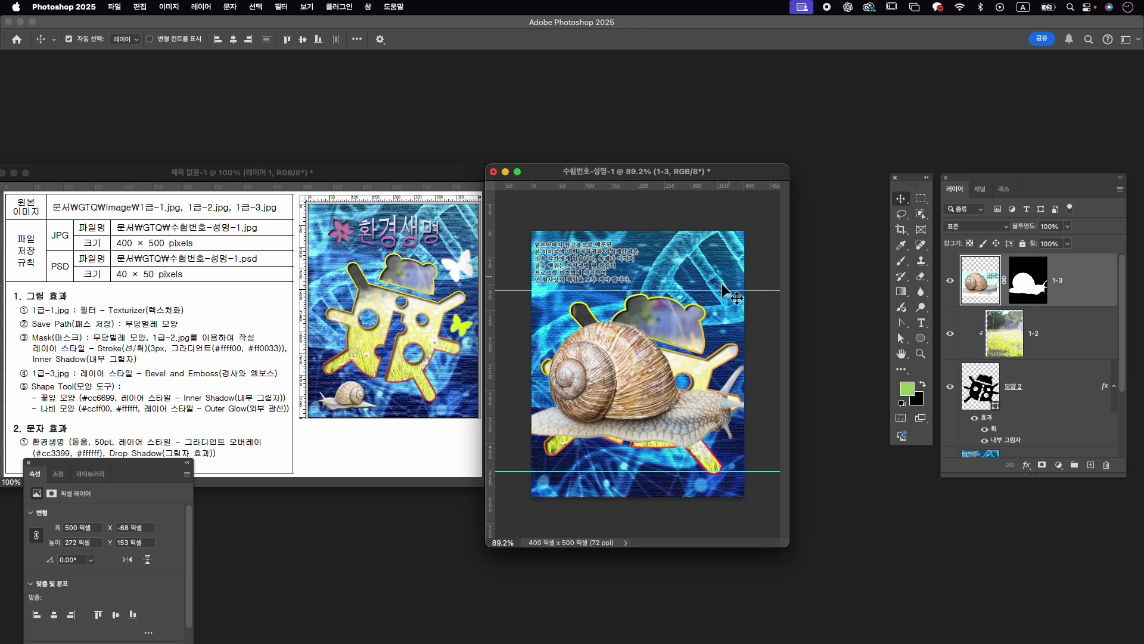
right_click(692, 407)
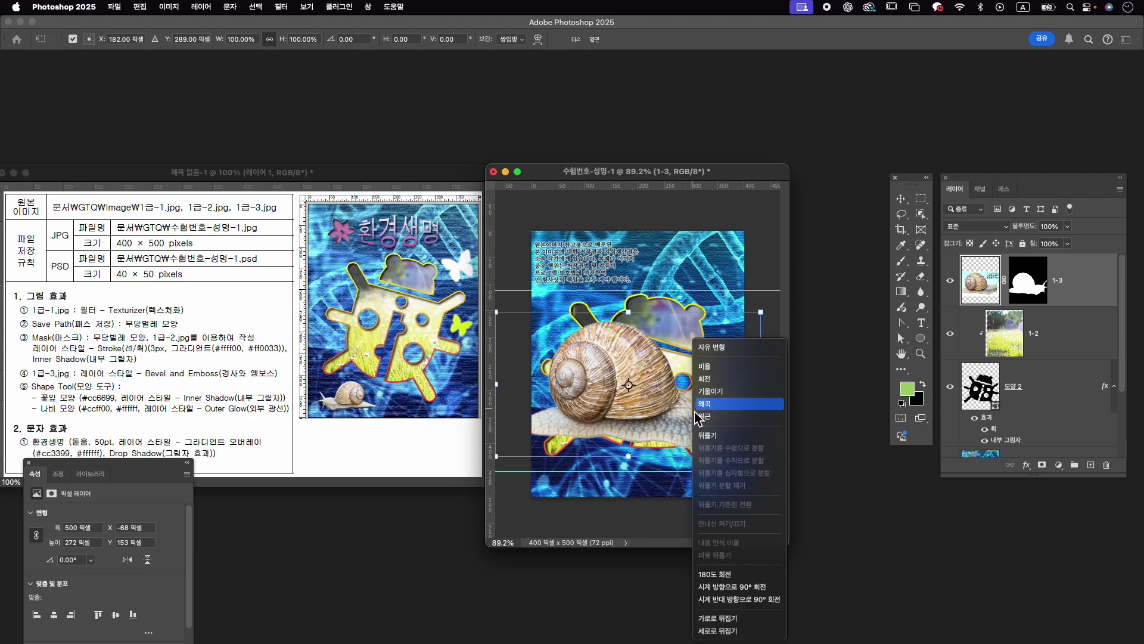
click(718, 618)
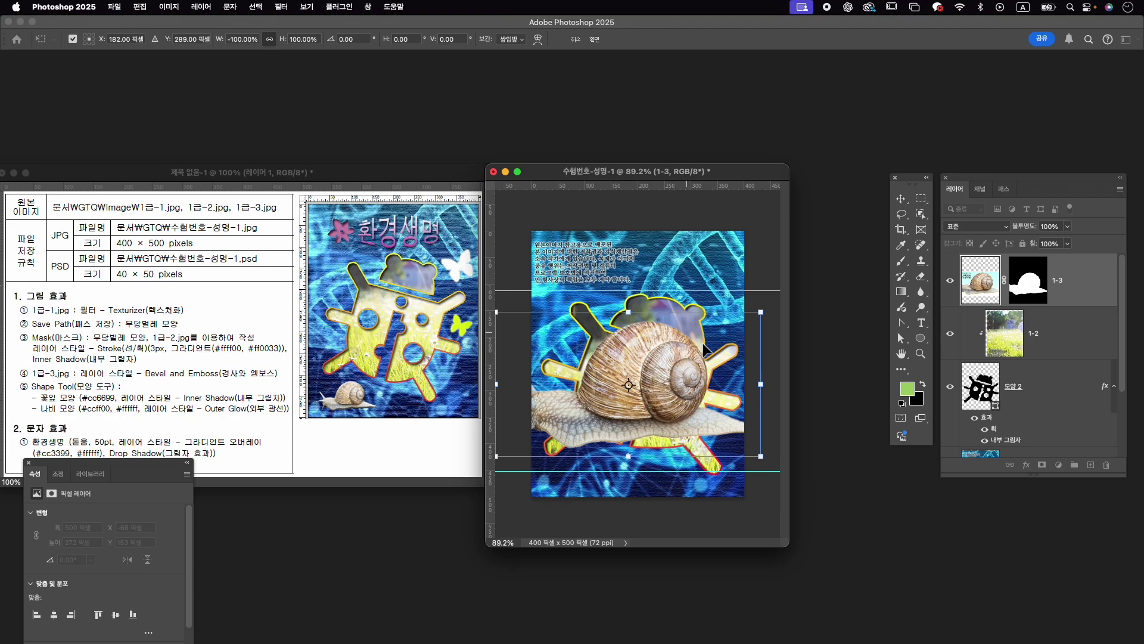
drag(762, 312, 695, 348)
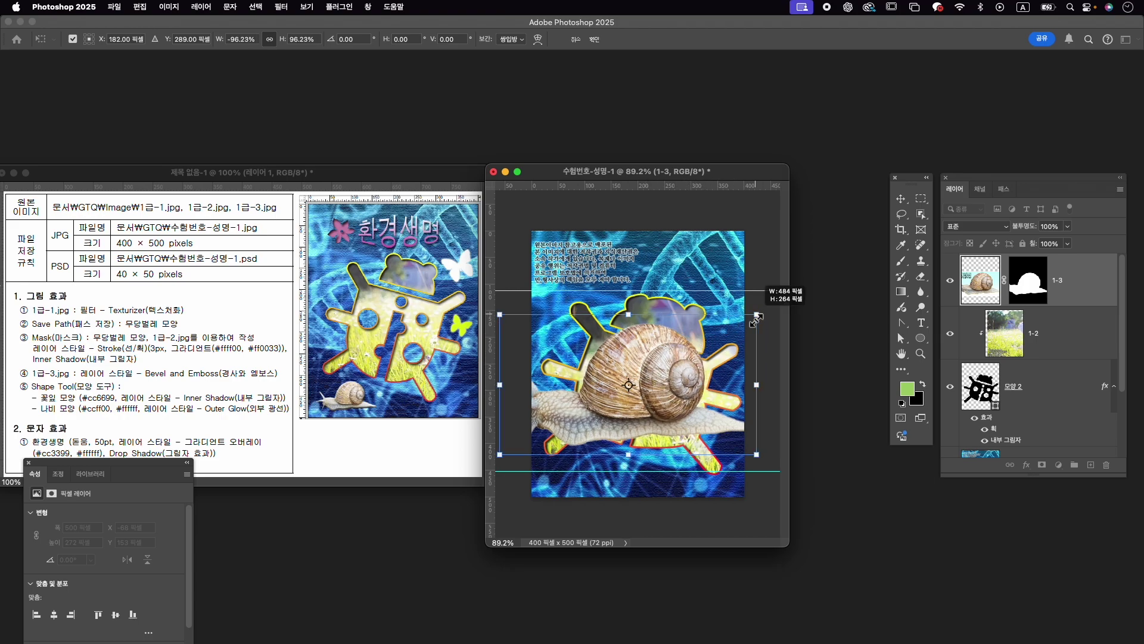
drag(641, 381, 609, 454)
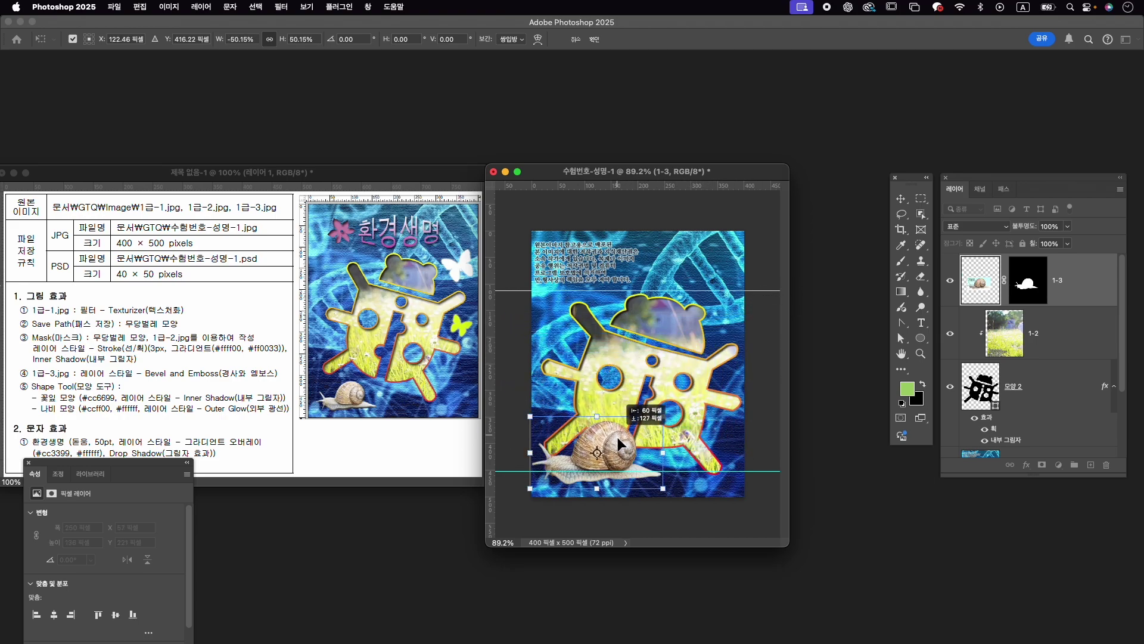
mouse_move(668, 418)
mouse_down()
mouse_move(637, 433)
mouse_move(600, 479)
mouse_move(616, 454)
mouse_move(596, 463)
mouse_move(627, 451)
mouse_up()
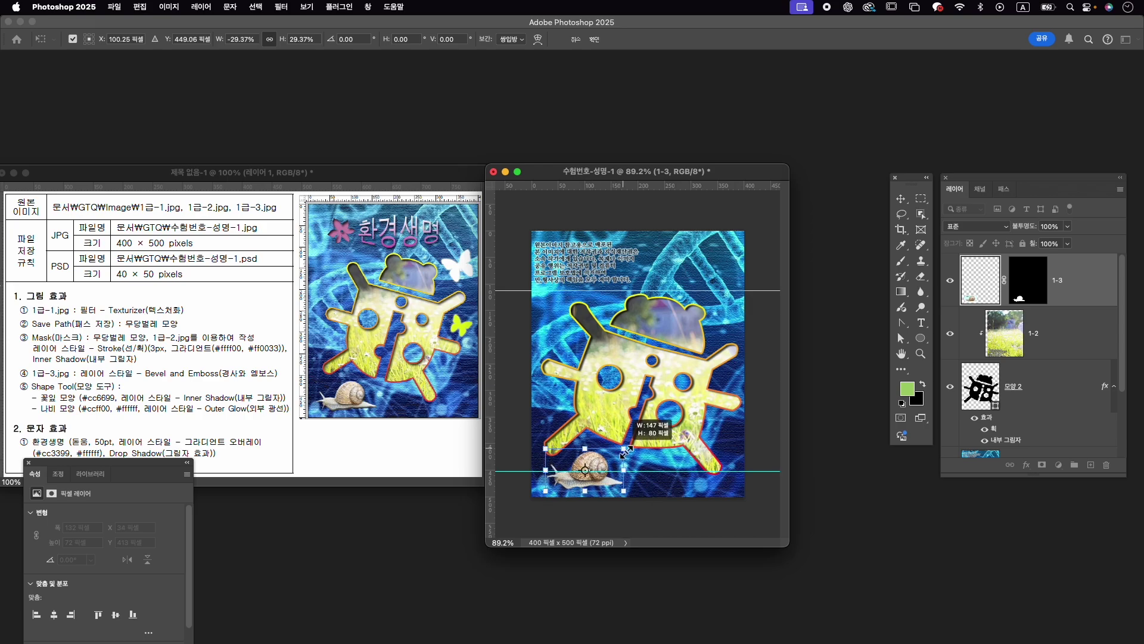
key(Left)
key(Left)
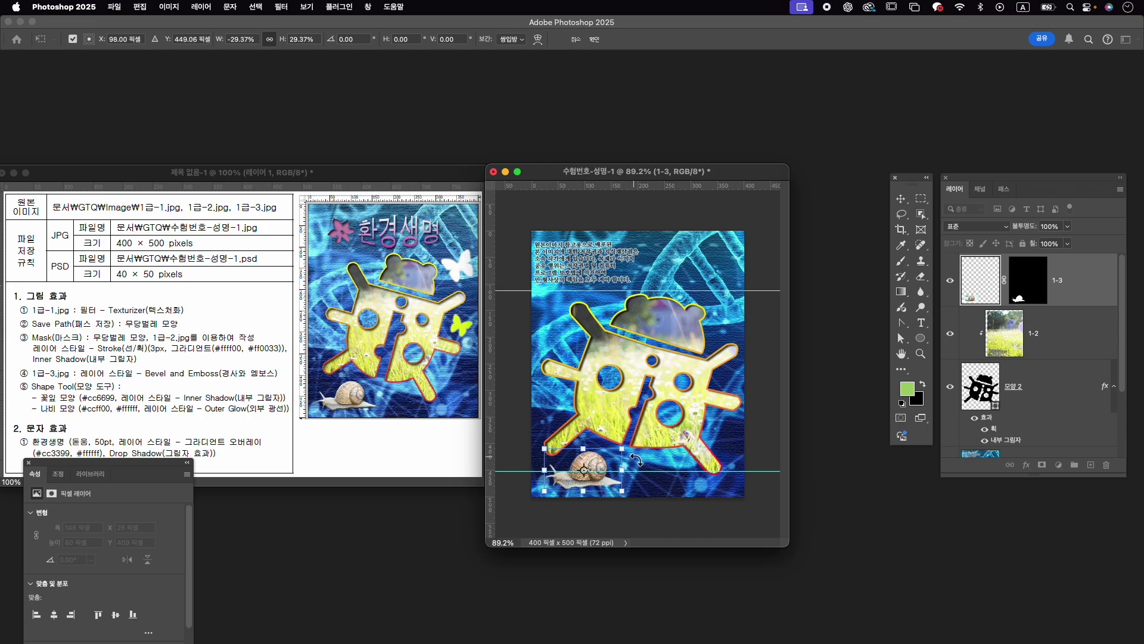
key(Return)
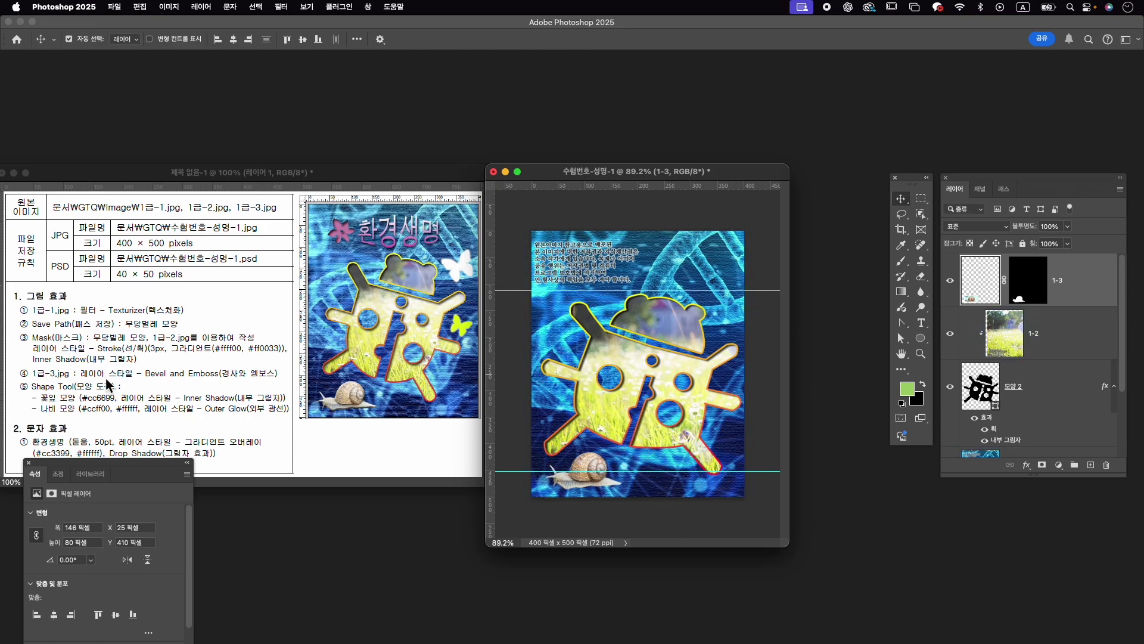
Apply a default Bevel and Emboss layer style to the snail layer 1-3.
click(966, 440)
click(1013, 453)
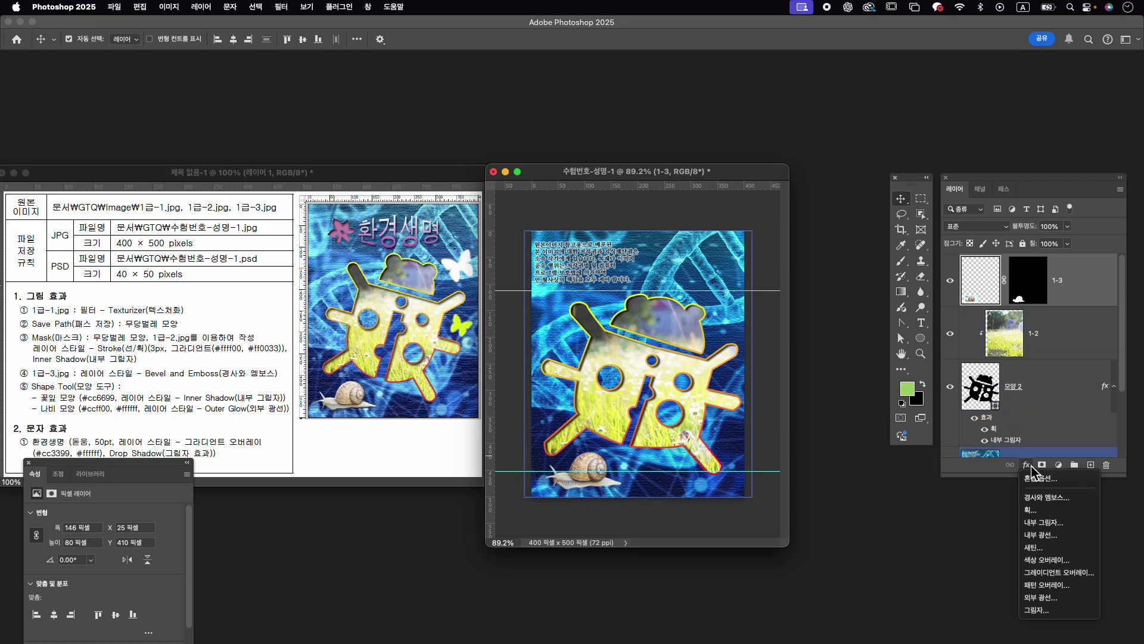
click(1051, 498)
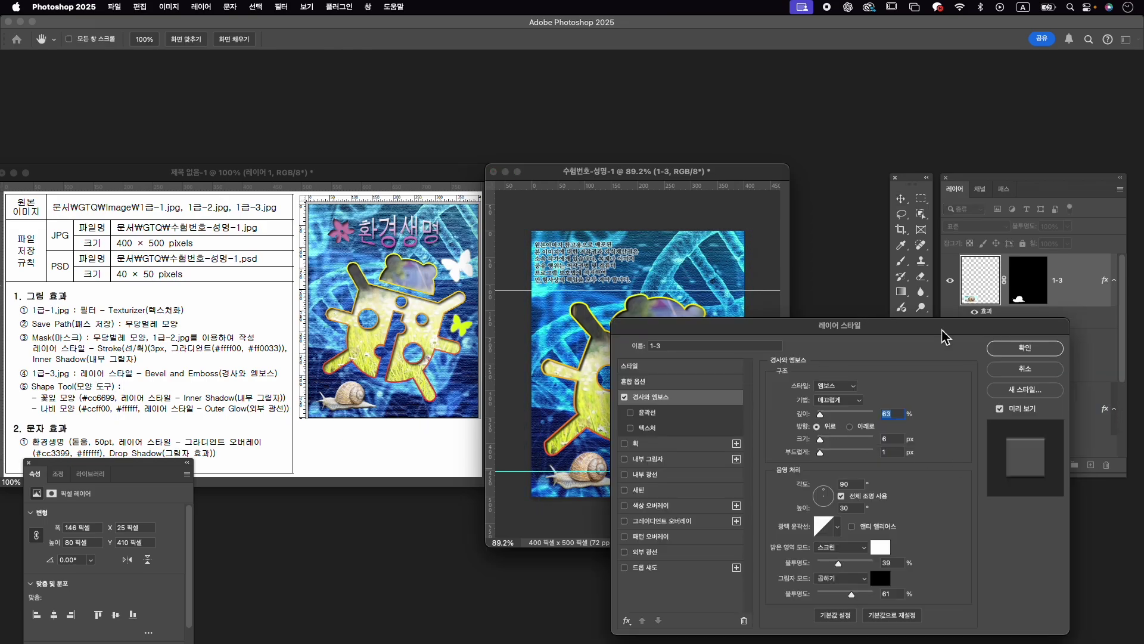
click(1018, 349)
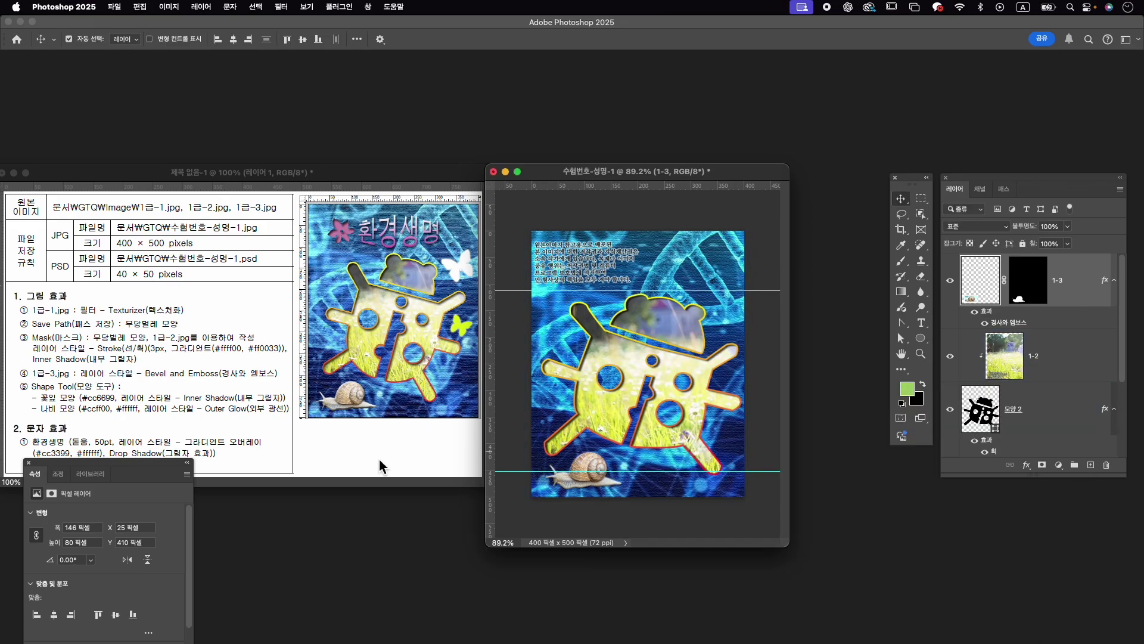
Open the Shapes panel, search for 꽃, and pick the first flower in the 자연 folder.
mouse_move(46, 470)
mouse_down()
mouse_move(901, 503)
mouse_move(891, 498)
mouse_up()
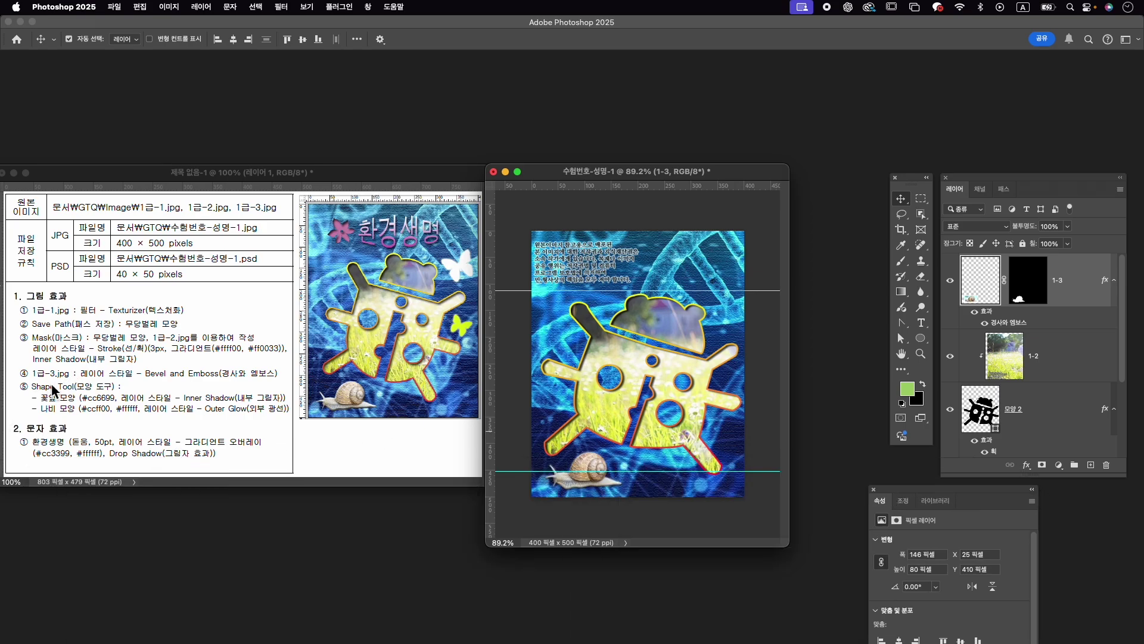
click(370, 7)
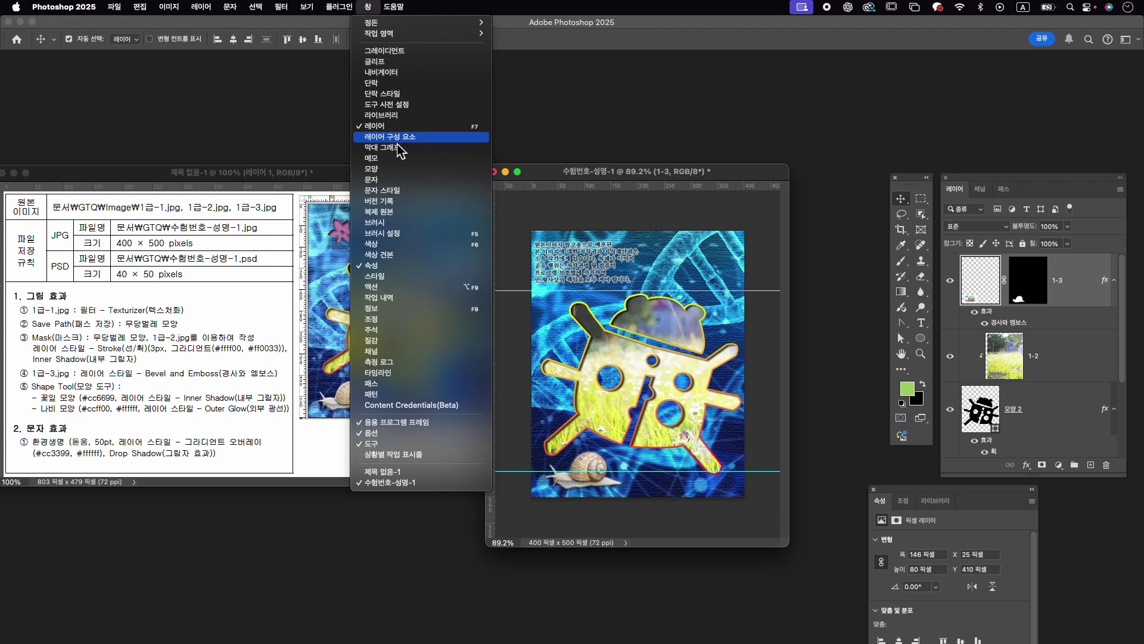
click(403, 171)
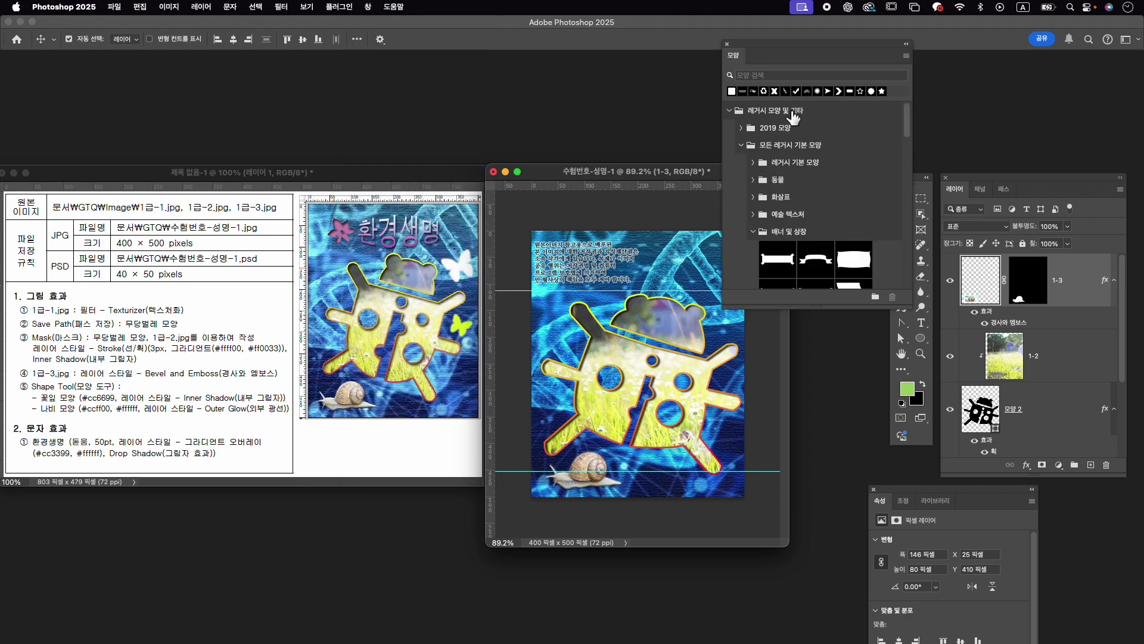
click(769, 76)
text(꽃)
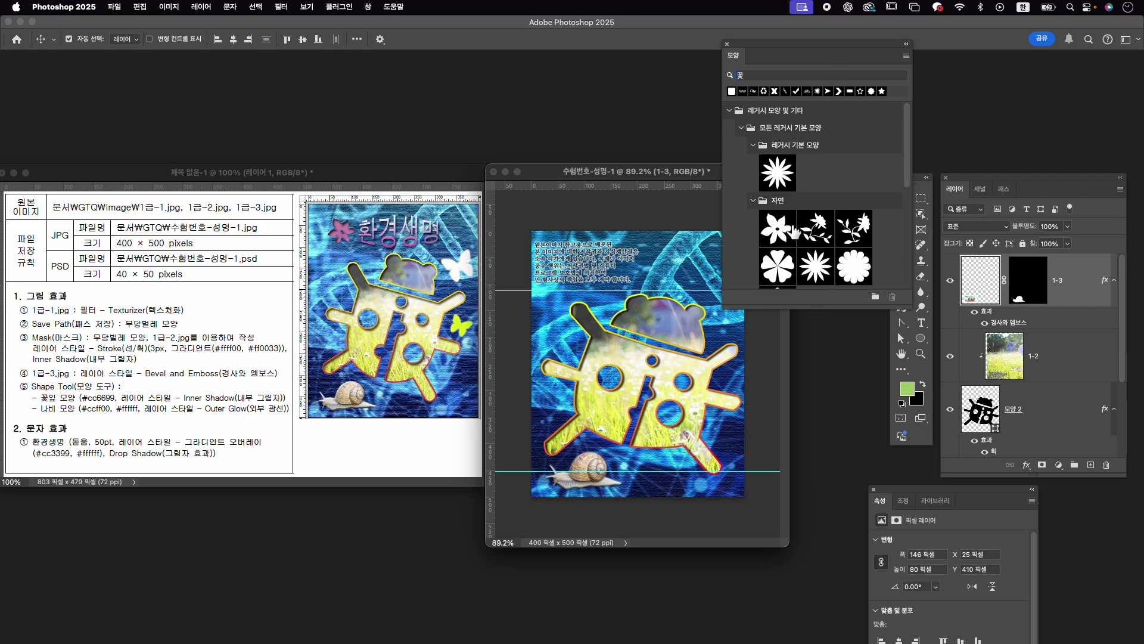
click(777, 228)
click(924, 339)
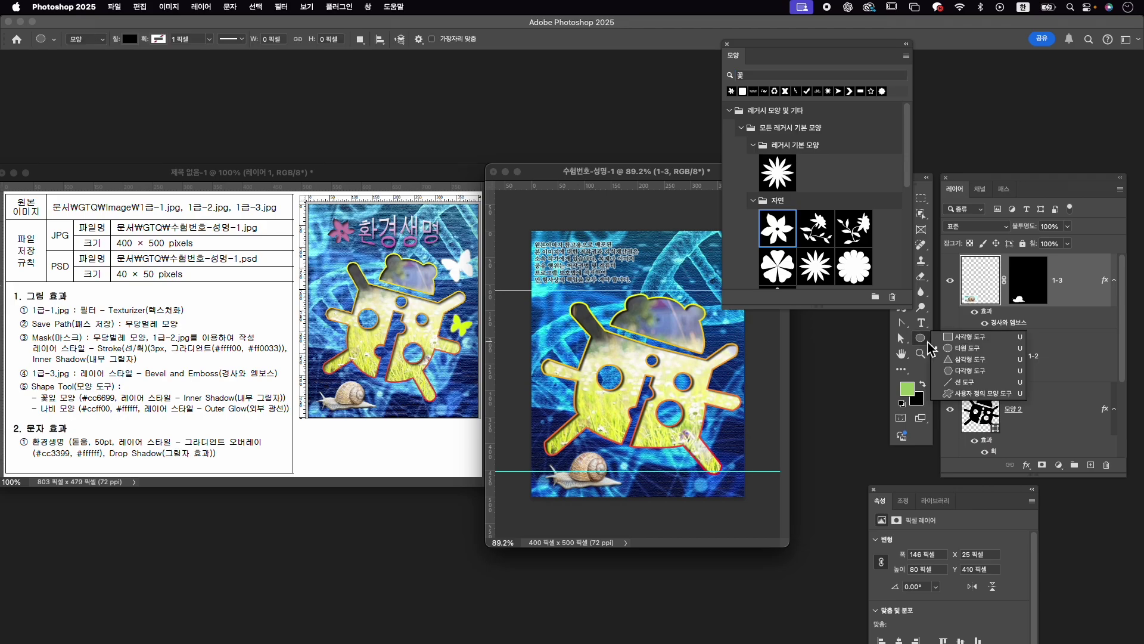
Draw a small flower custom shape near the top-left text.
click(968, 394)
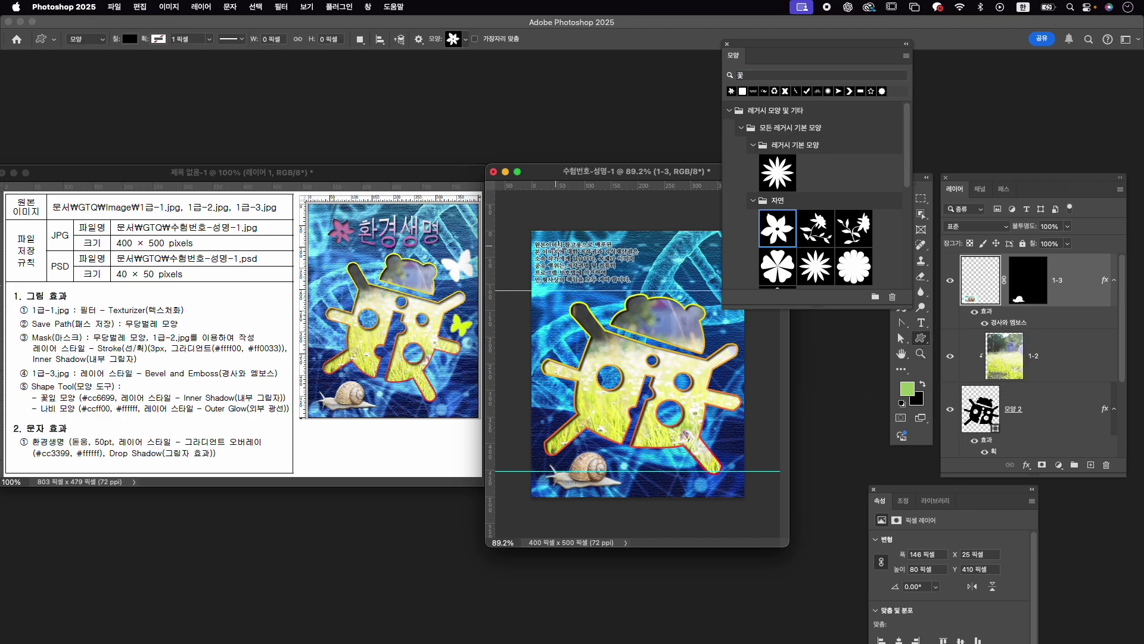
drag(554, 254, 595, 291)
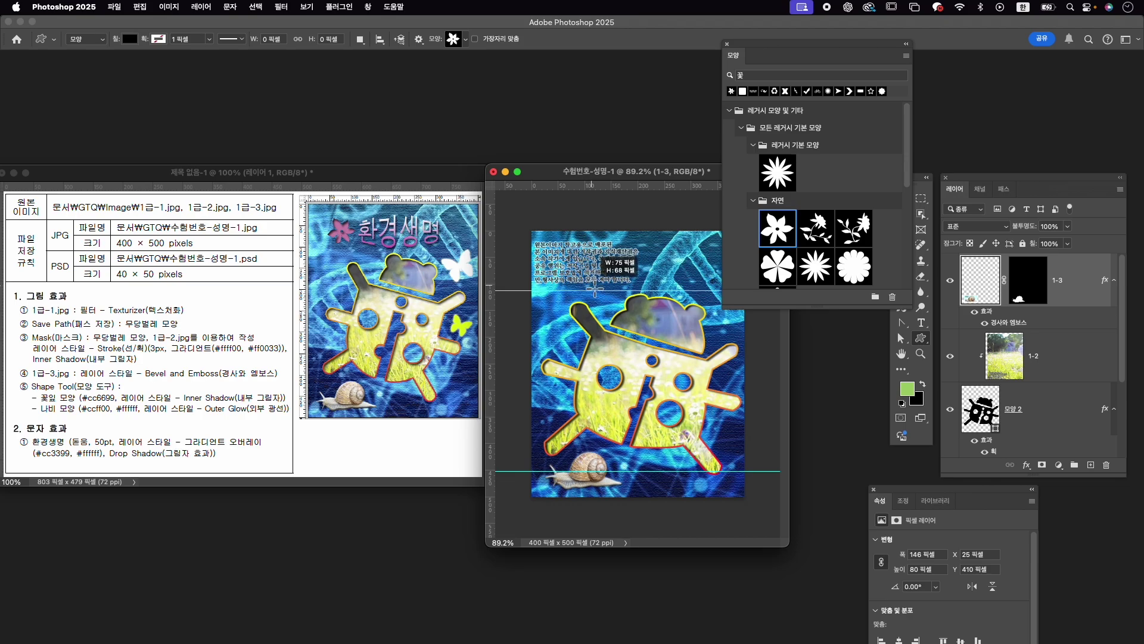
drag(594, 291, 588, 278)
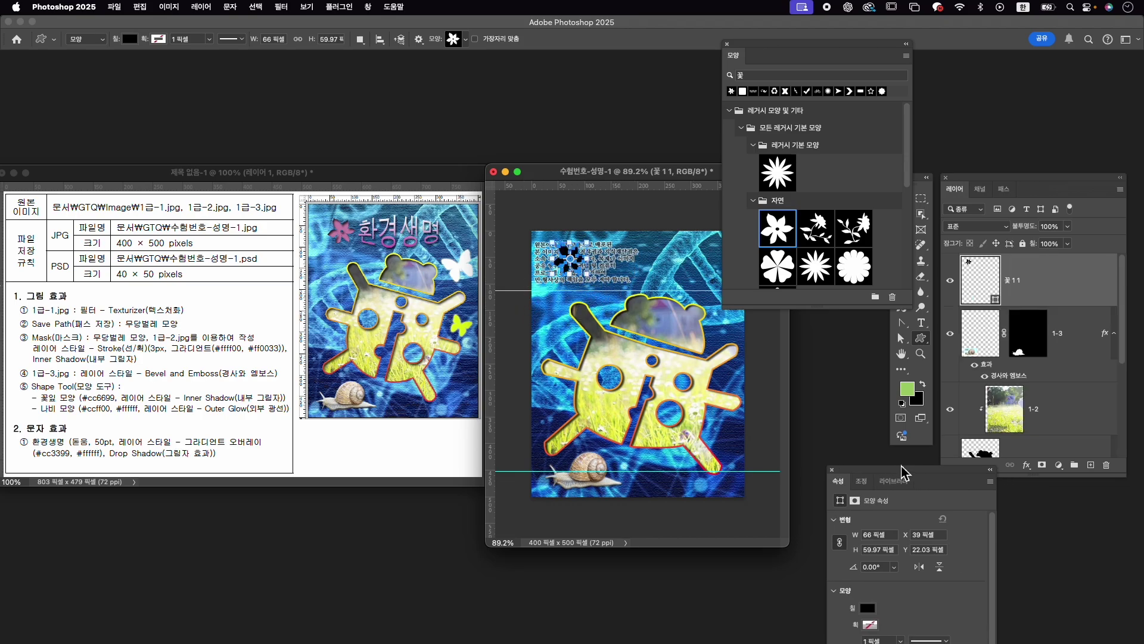
drag(950, 493, 884, 454)
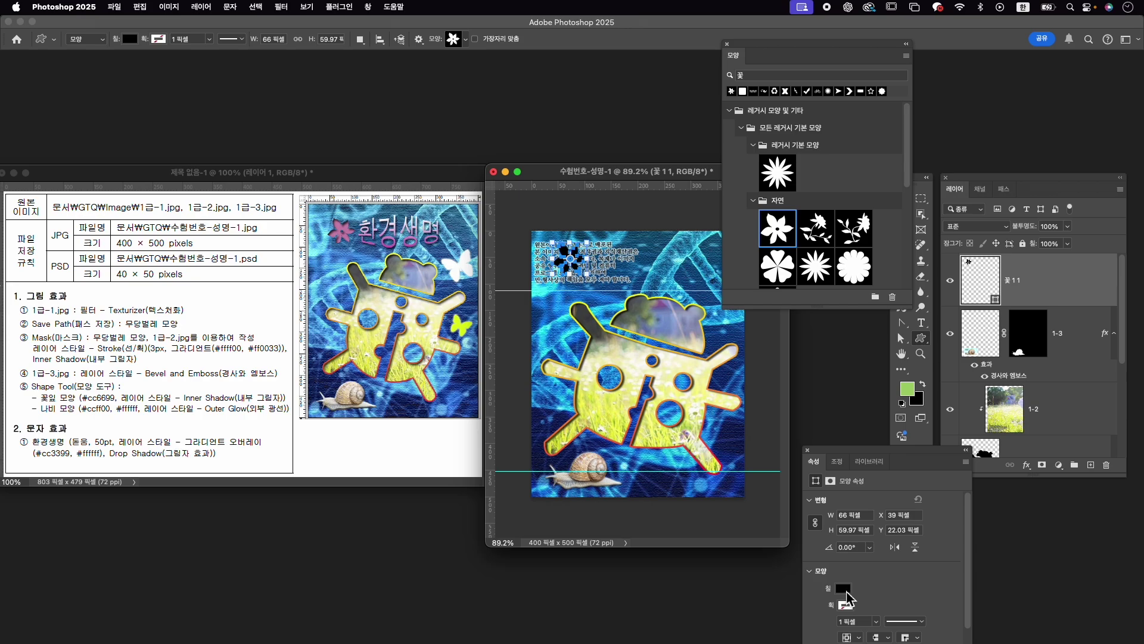
Set the flower's fill colour to pink #cc6699.
click(847, 594)
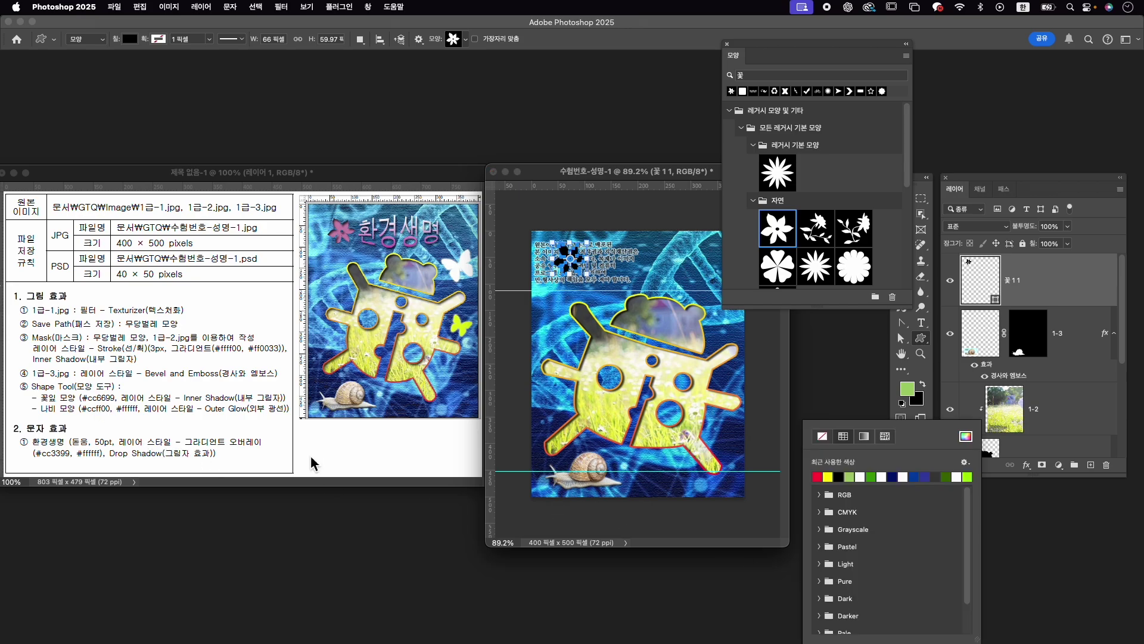
click(966, 436)
text(cc)
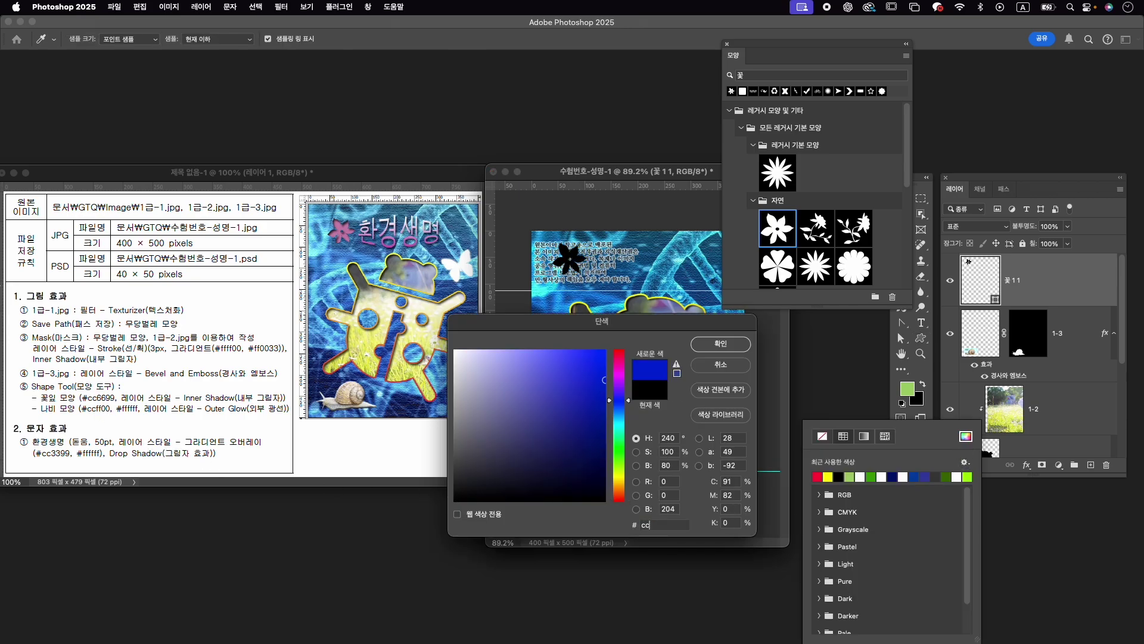
text(6699)
key(Return)
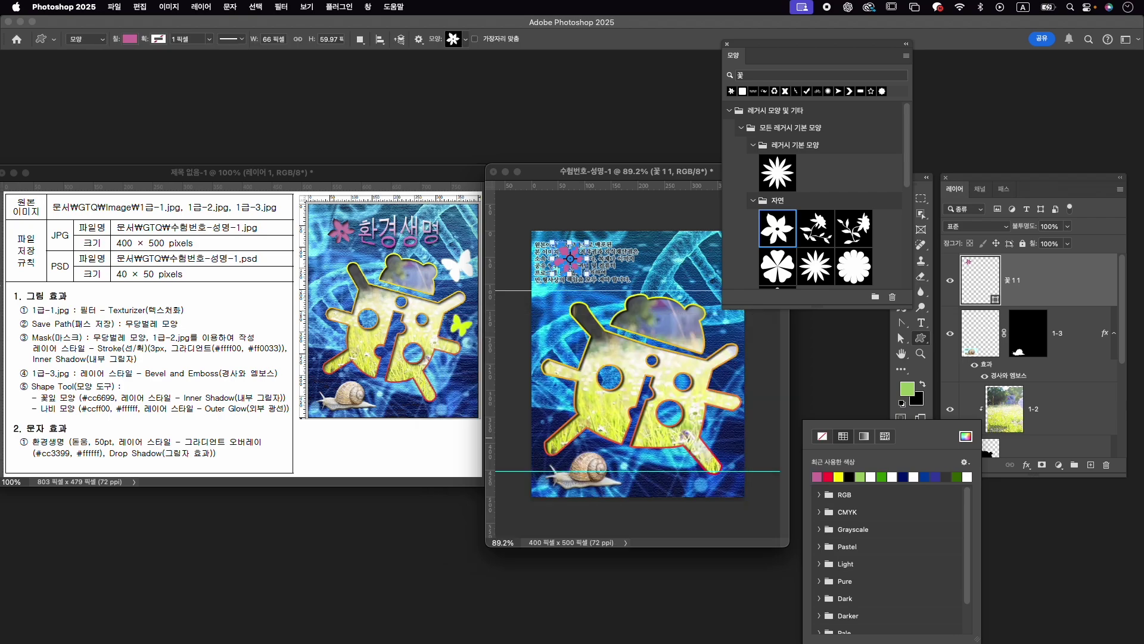
Add a default Inner Shadow effect to the flower layer 꽃 1 1.
click(1026, 466)
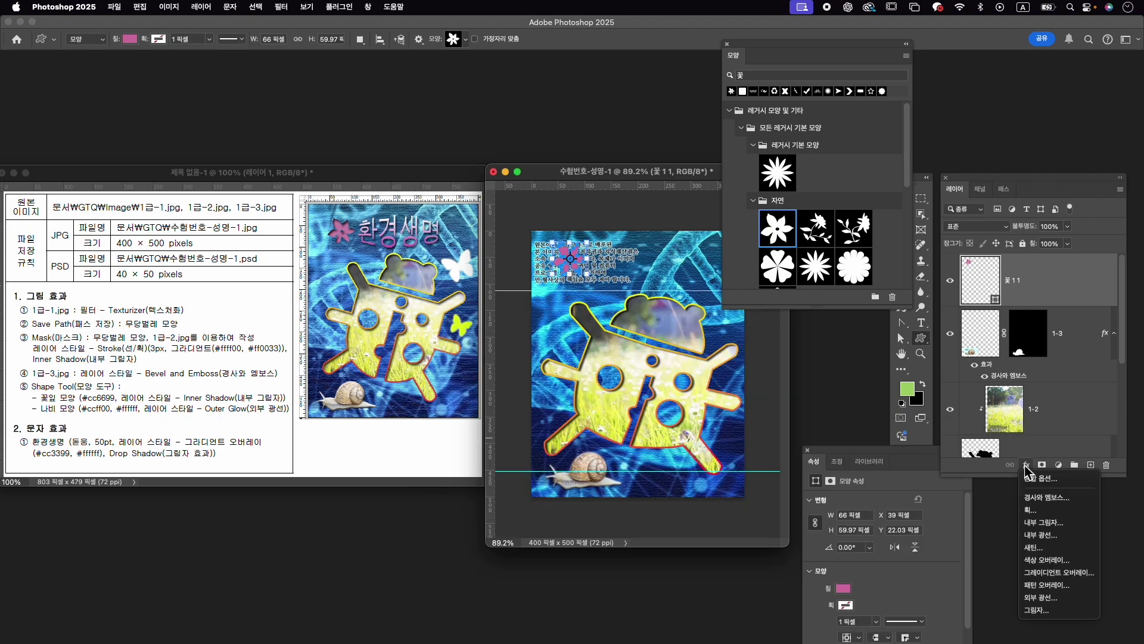
click(1067, 523)
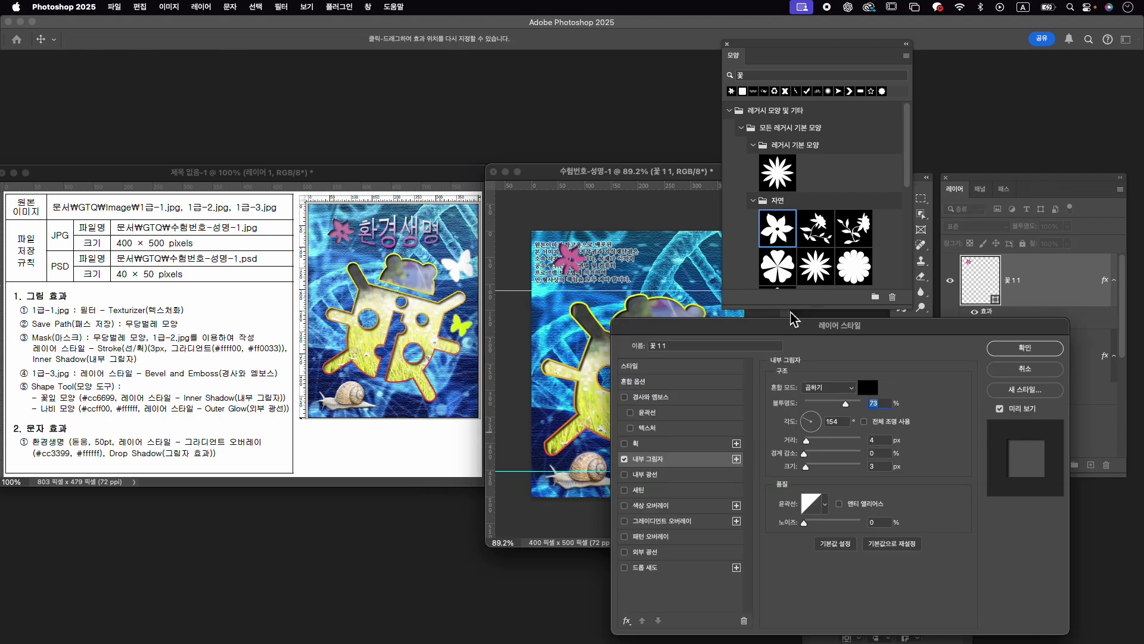
click(1033, 352)
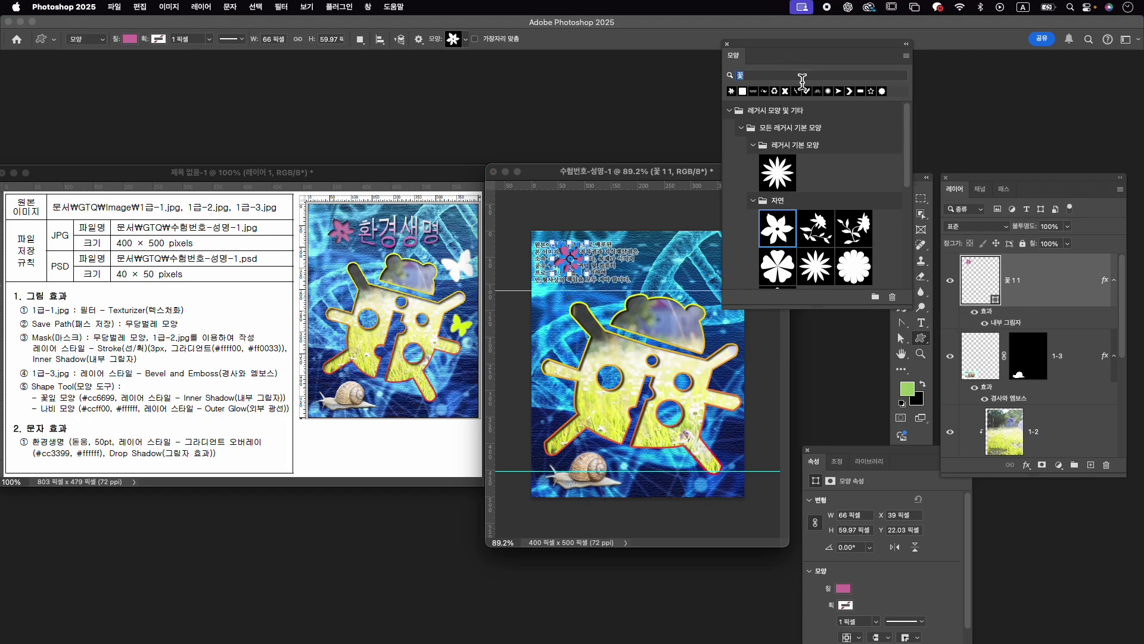
Search the shapes for 나비 and draw a butterfly at the canvas's upper right.
text(sk)
key(BackSpace)
key(BackSpace)
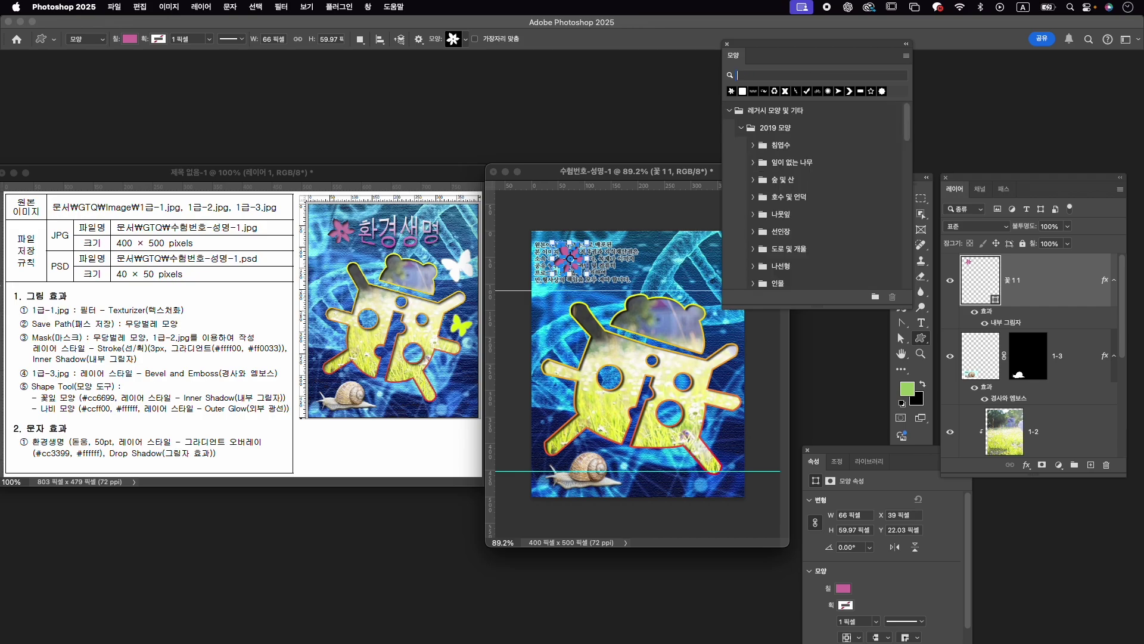
text(나비)
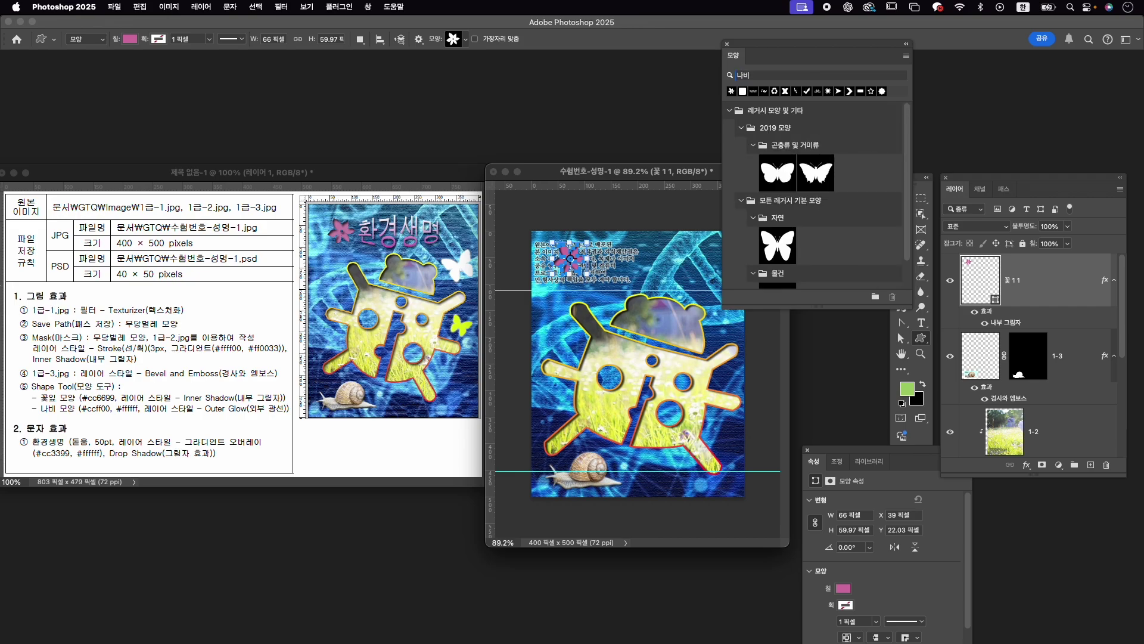
click(782, 249)
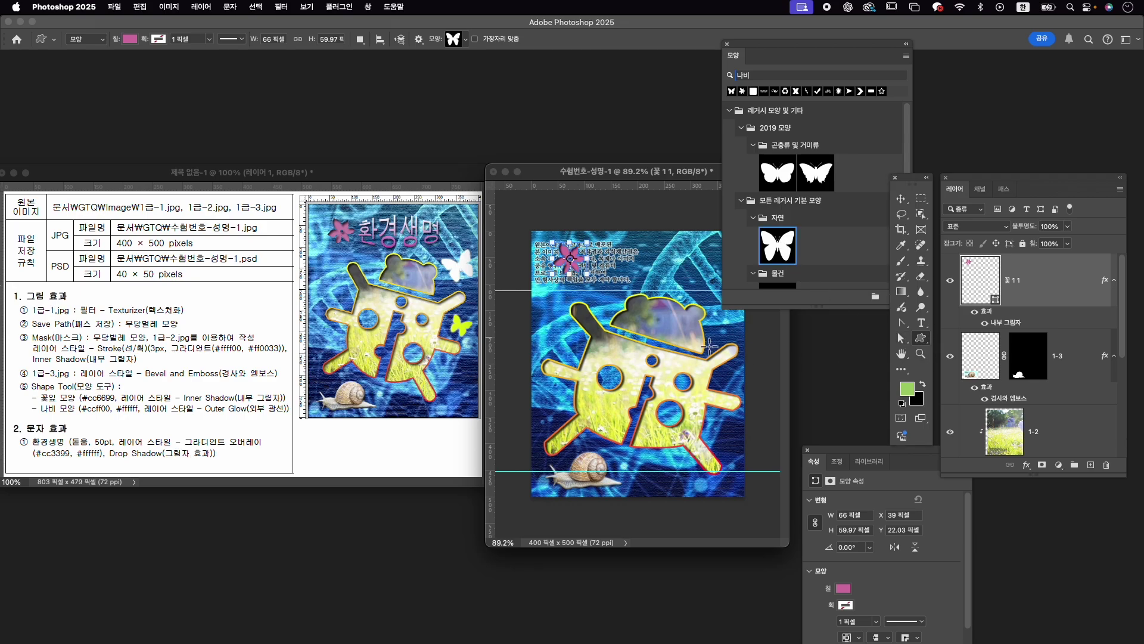
drag(703, 285, 746, 322)
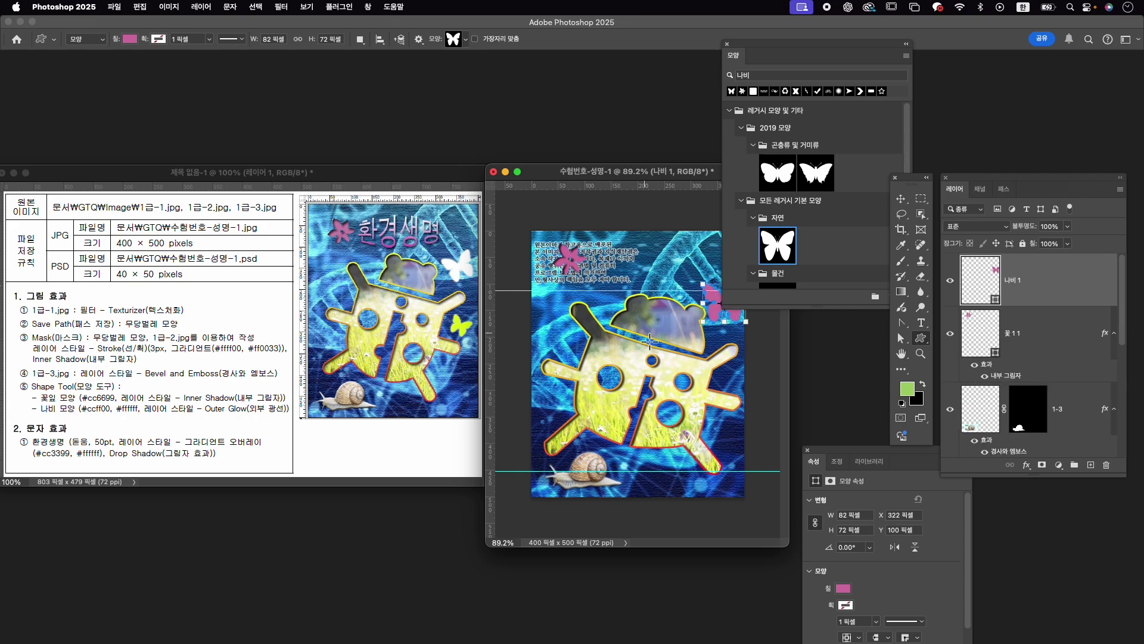
click(726, 44)
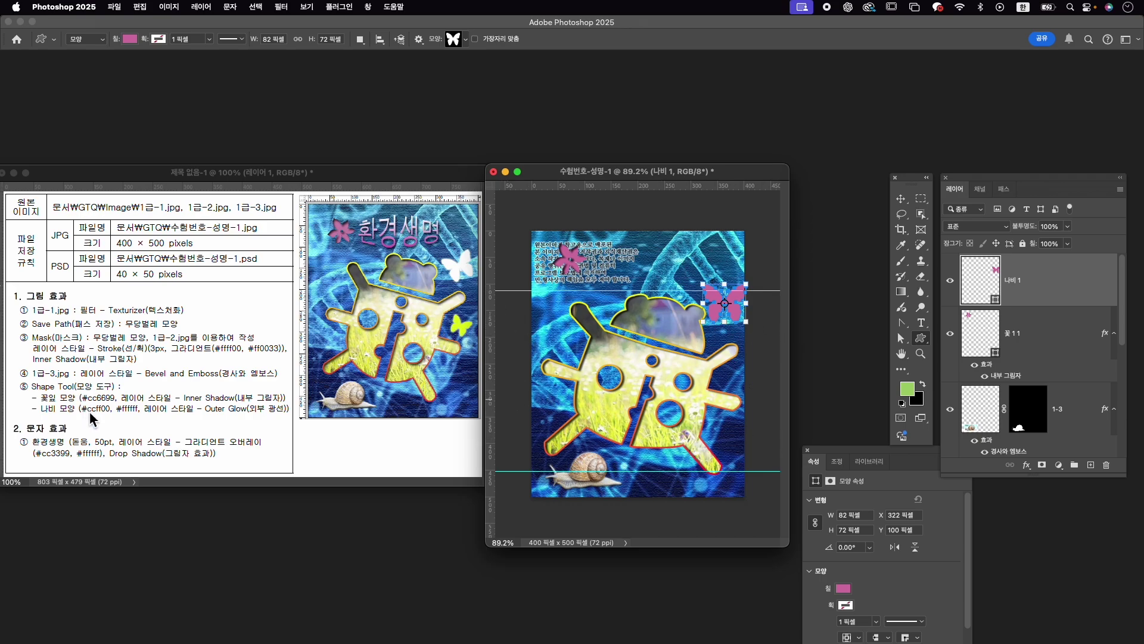
Fill the butterfly with yellow-green #ccff00.
click(845, 590)
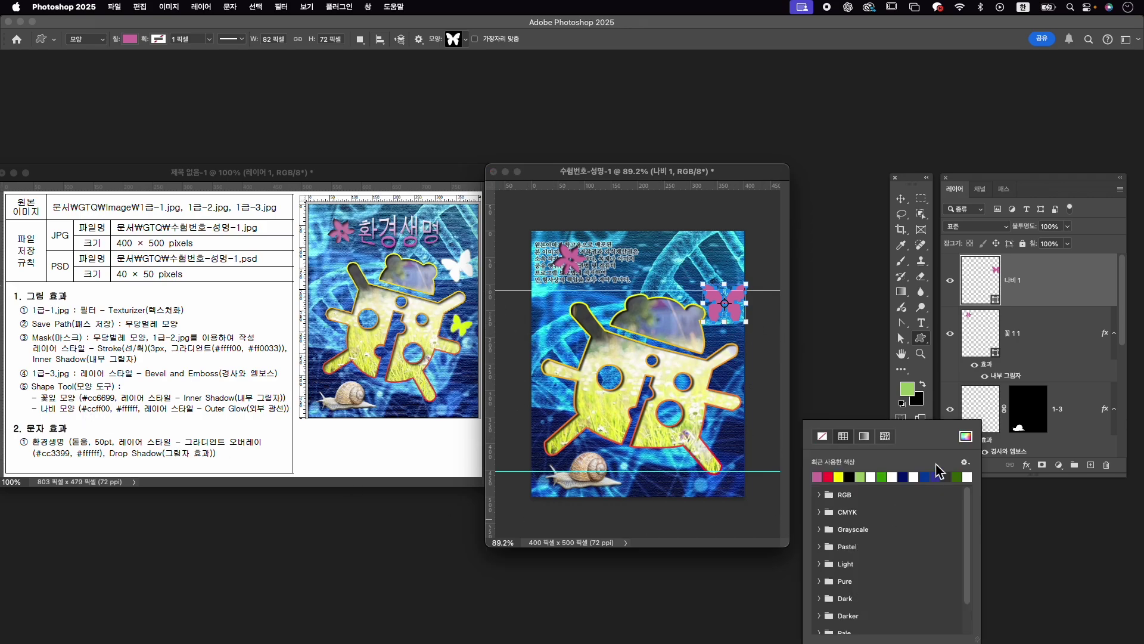
click(966, 438)
text(c)
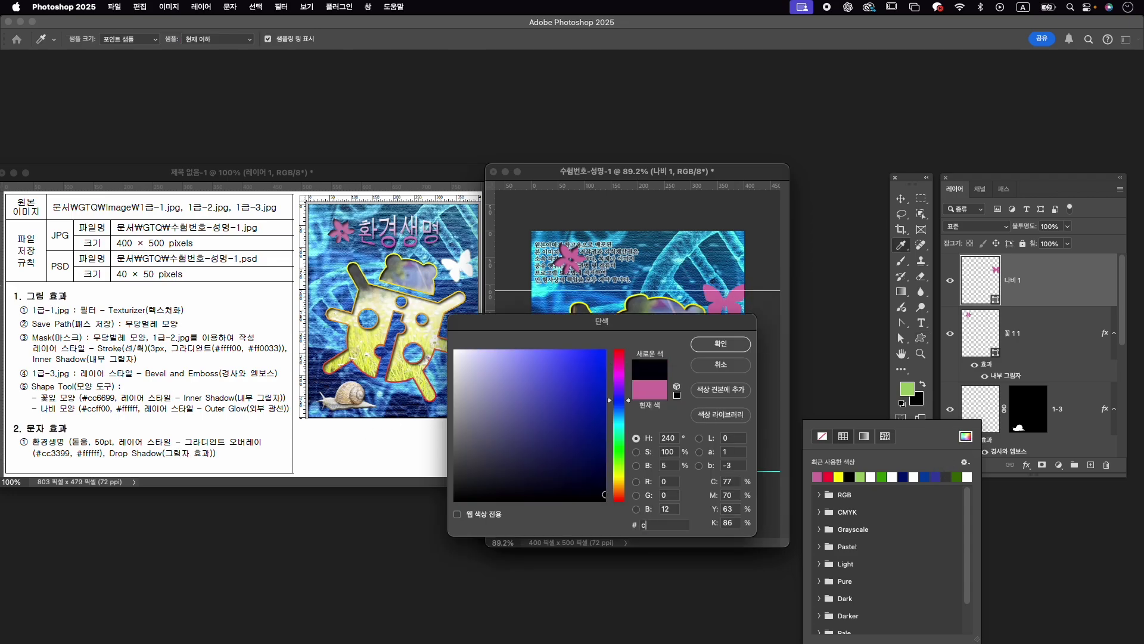
text(cff00)
key(Return)
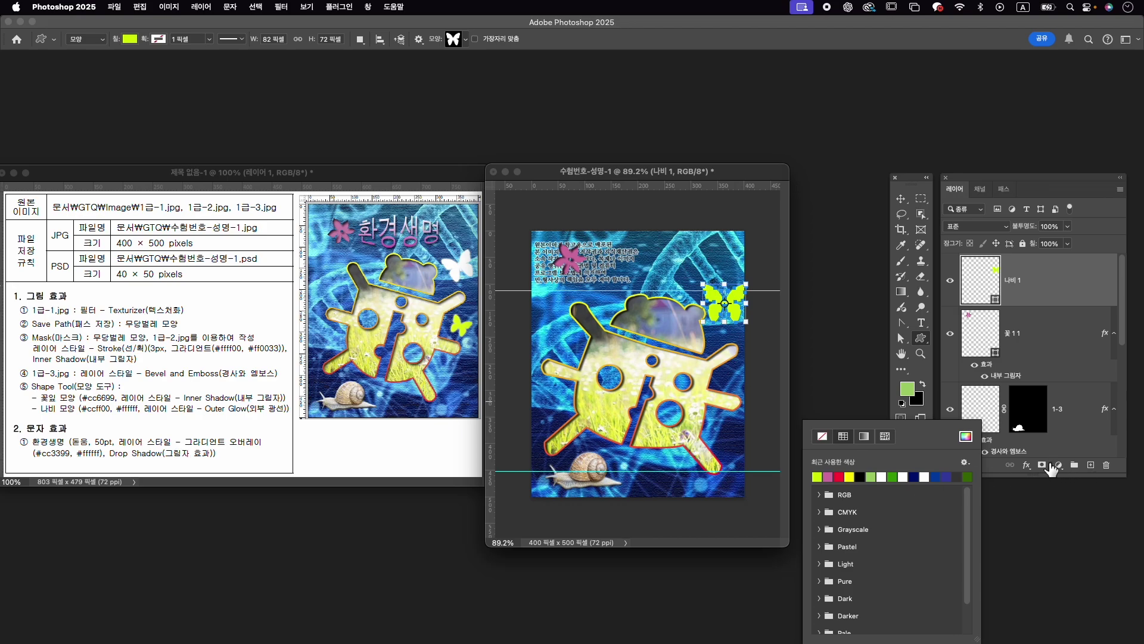
Add a default Outer Glow effect to the 나비 1 butterfly layer.
click(1026, 466)
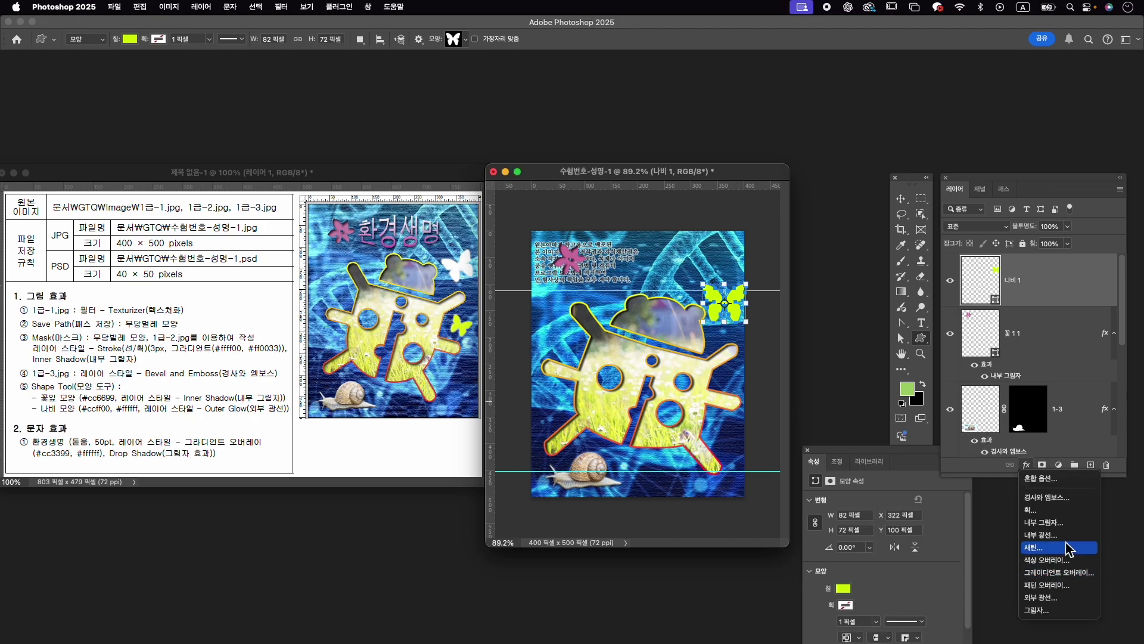
click(1045, 597)
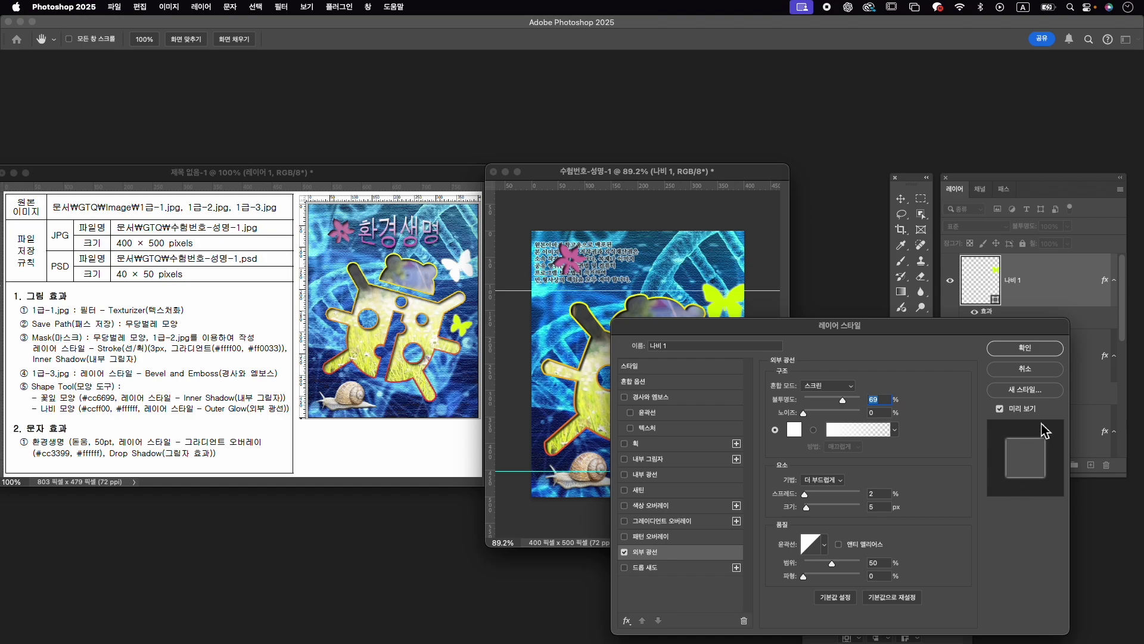
click(1025, 348)
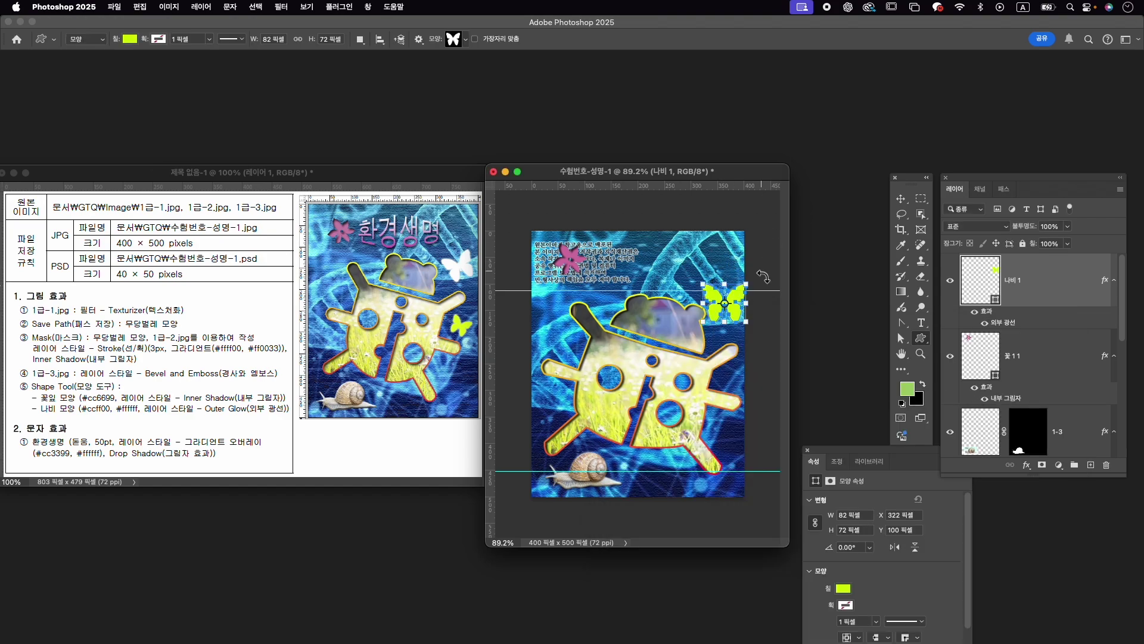
key(Return)
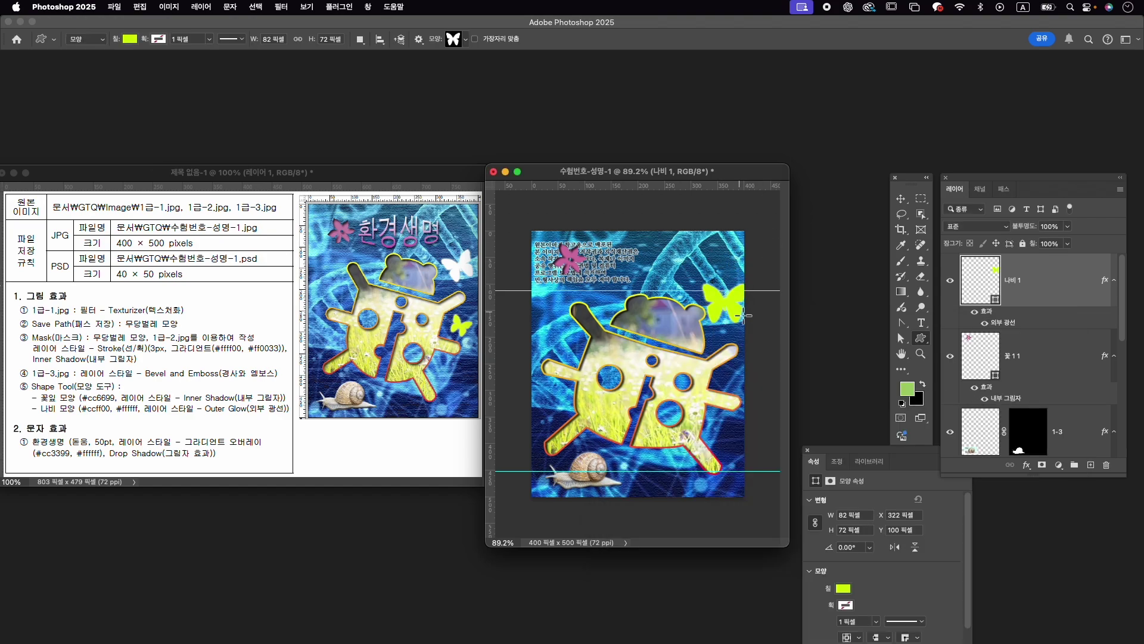
Move the butterfly lower on the right and rotate it about 24 degrees clockwise.
key(ctrl+t)
mouse_move(738, 308)
mouse_down()
mouse_move(739, 383)
mouse_move(754, 363)
mouse_up()
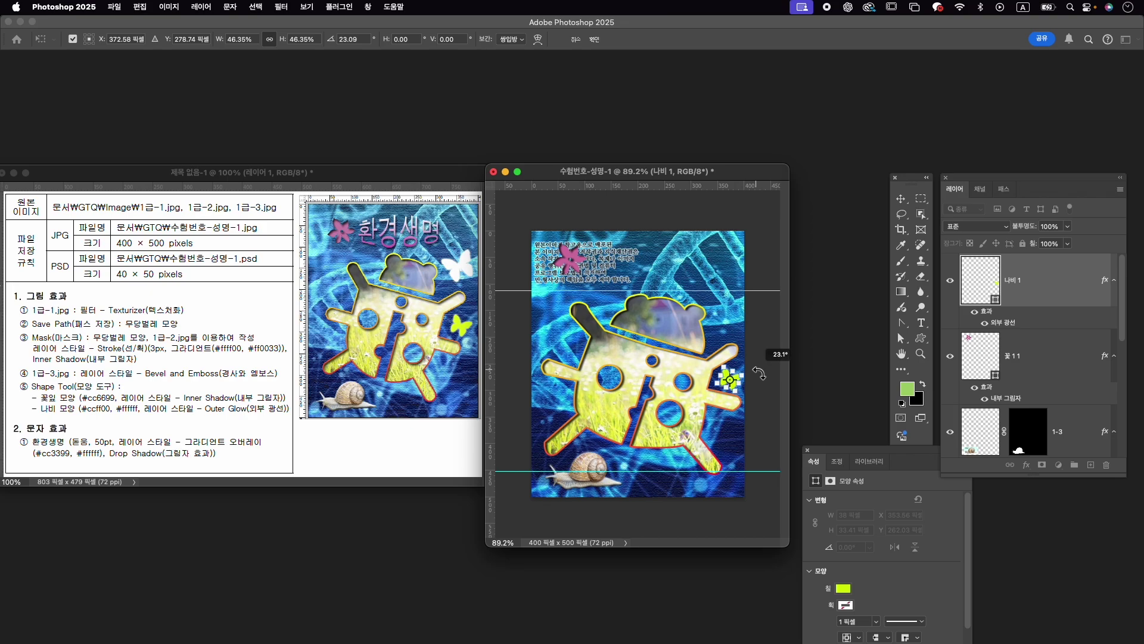
drag(753, 362, 769, 372)
key(Return)
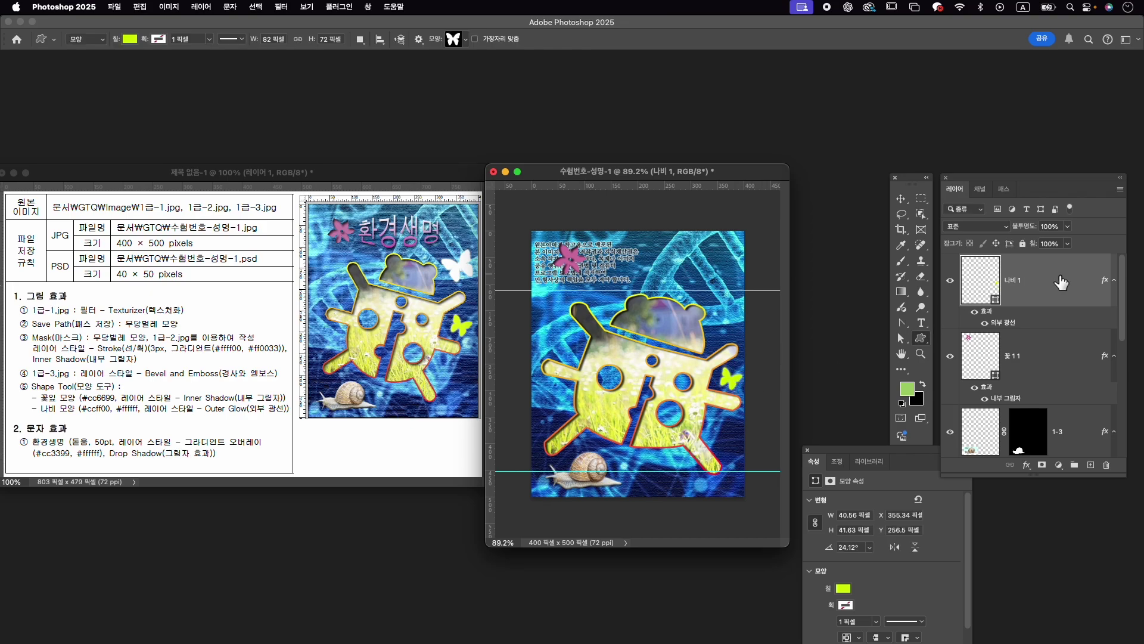
Duplicate the butterfly, move the copy up, flip it horizontally, and enlarge it.
key(super+j)
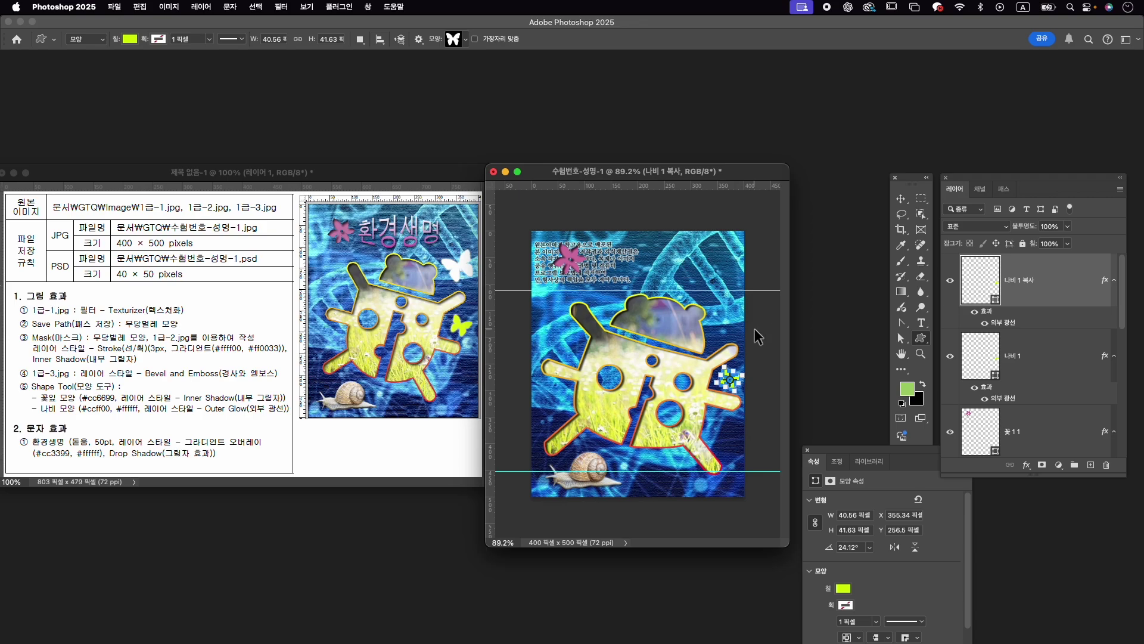
key(super+t)
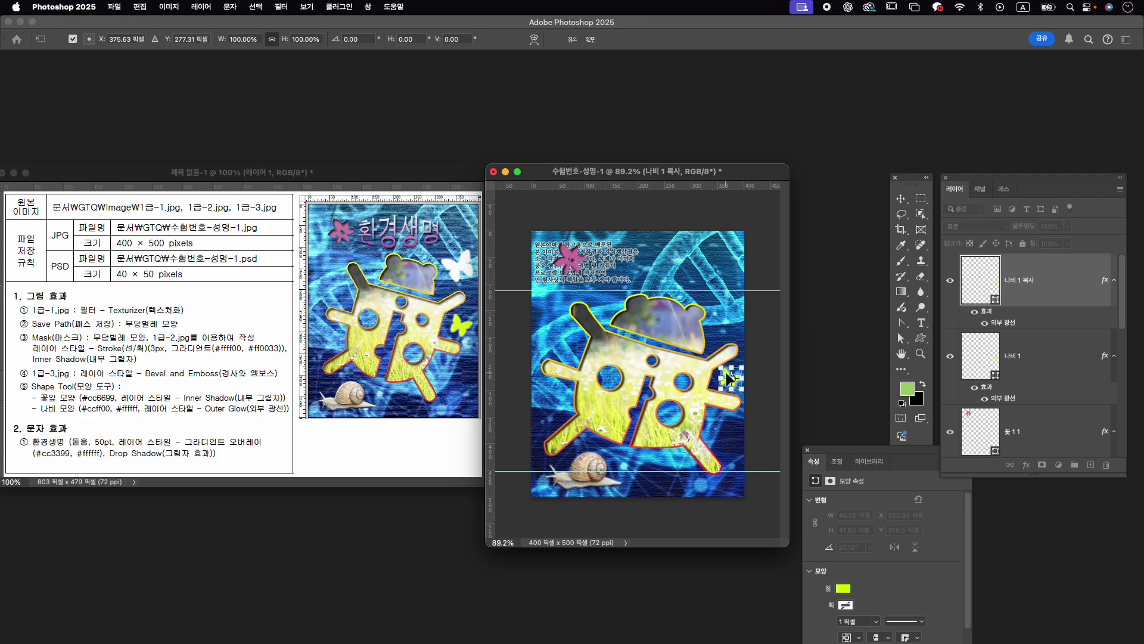
scroll(728, 379, up, 3)
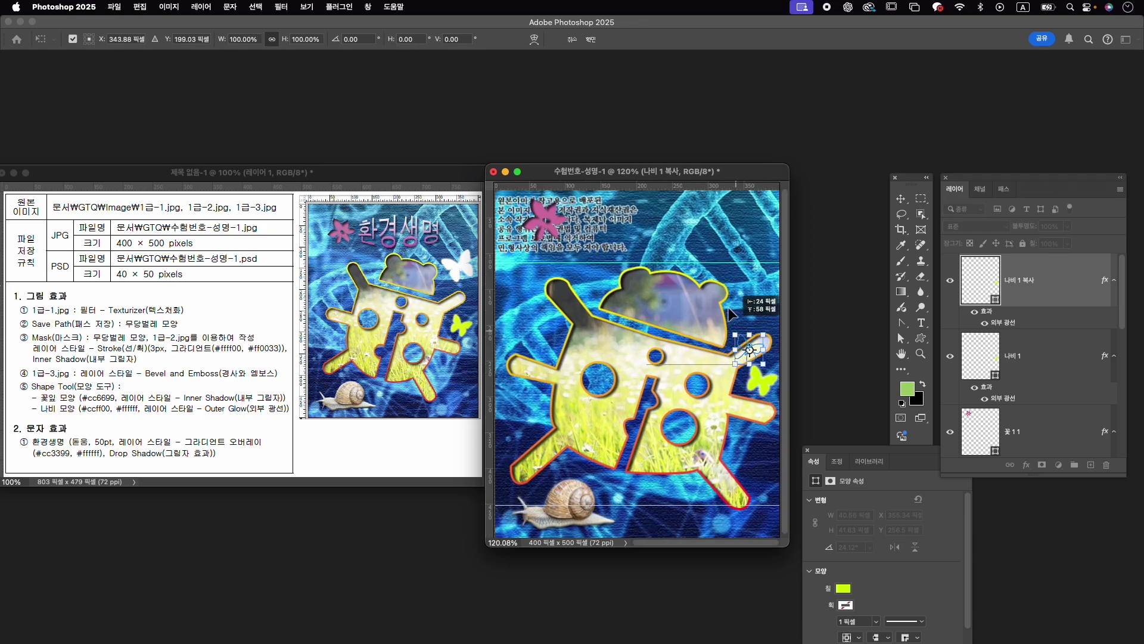
drag(756, 381, 708, 237)
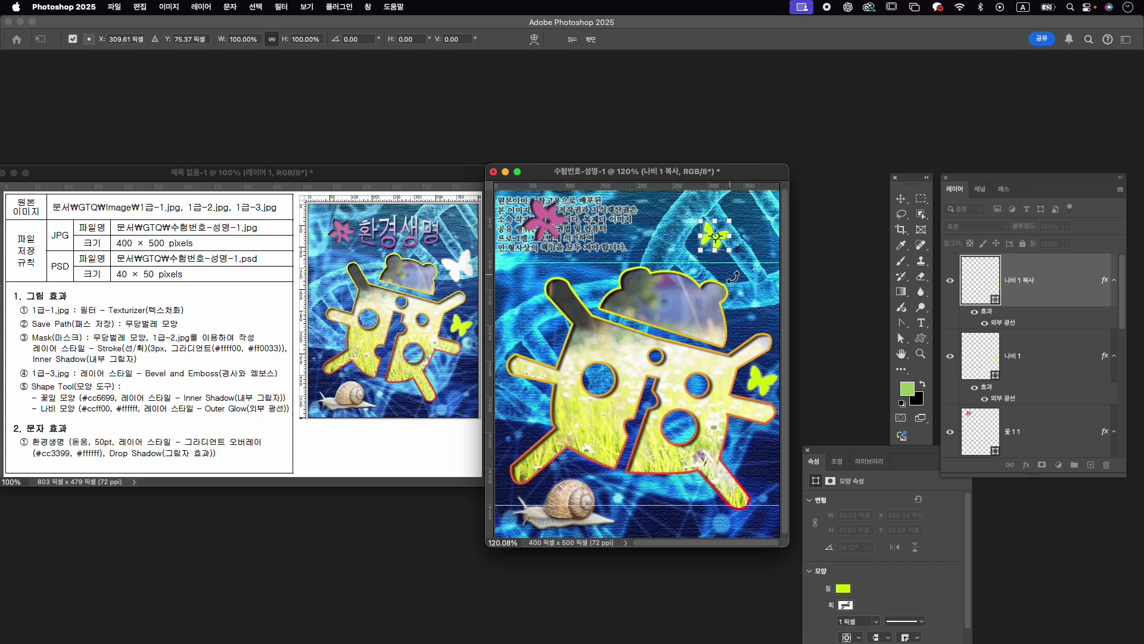
right_click(711, 240)
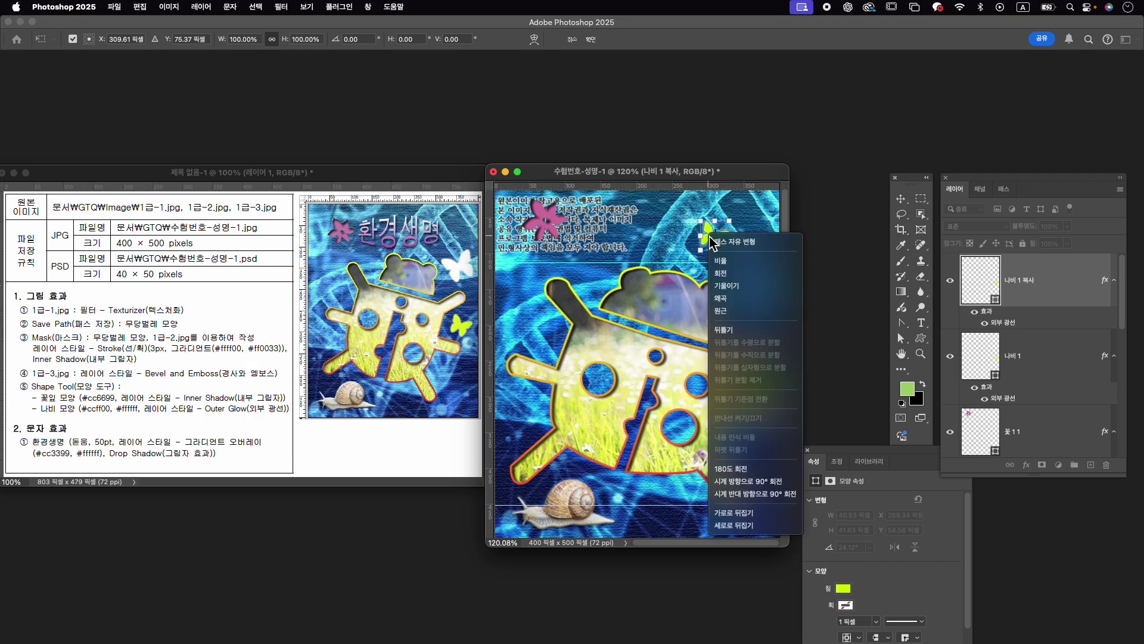
click(757, 517)
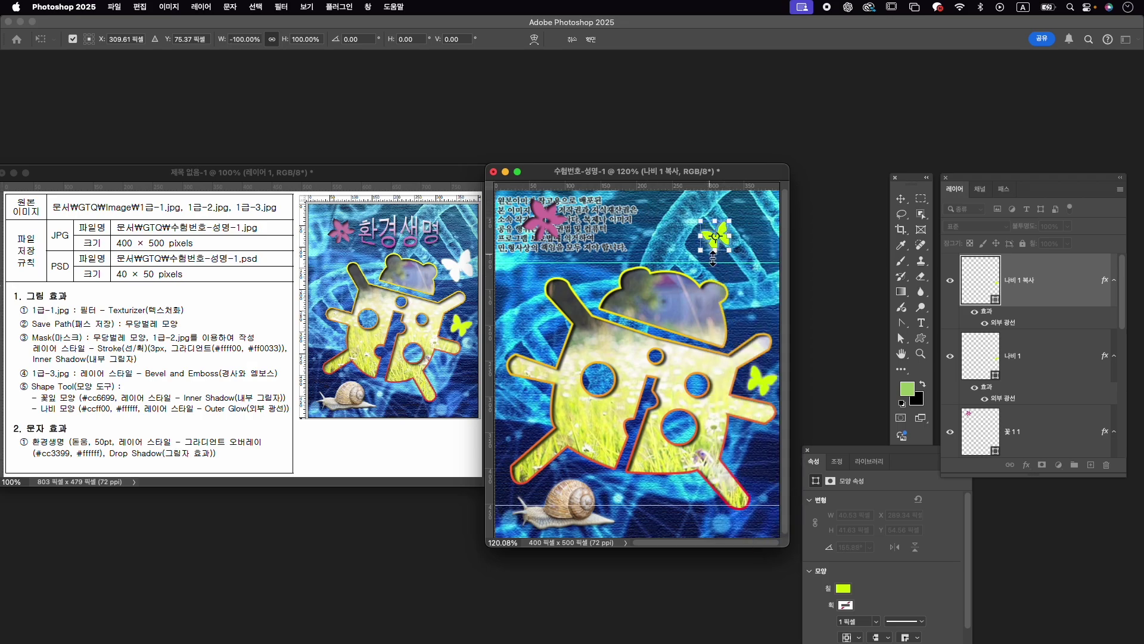
scroll(714, 261, down, 3)
scroll(713, 258, down, 3)
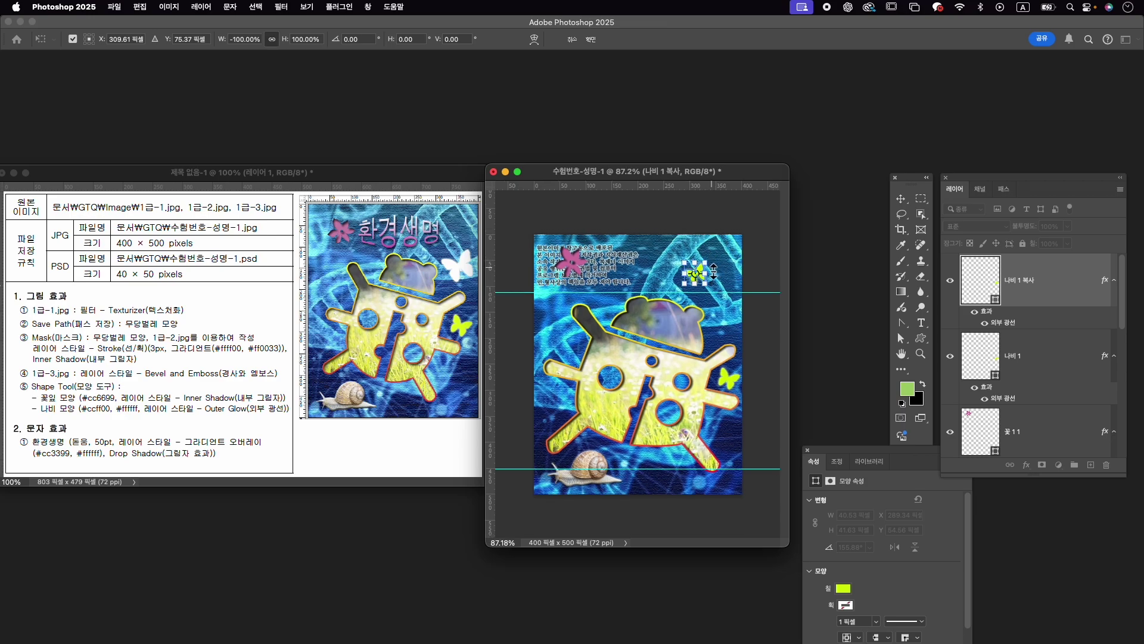
mouse_move(713, 271)
mouse_down()
mouse_move(718, 255)
mouse_move(733, 307)
mouse_up()
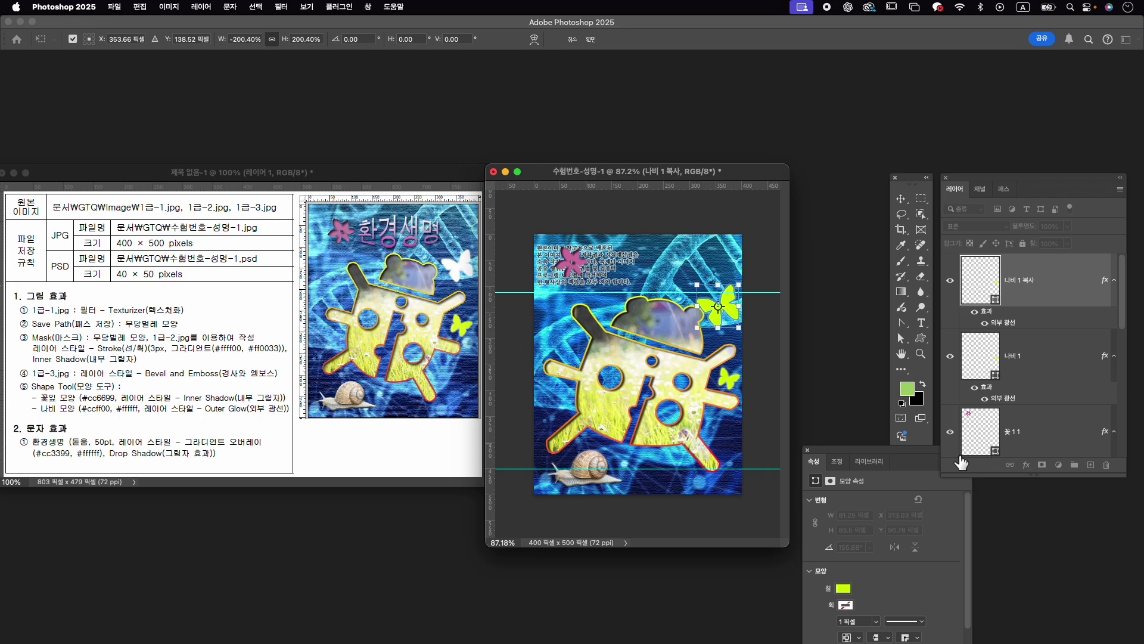
Commit the resize and give the butterfly copy a white #ffffff fill.
key(Return)
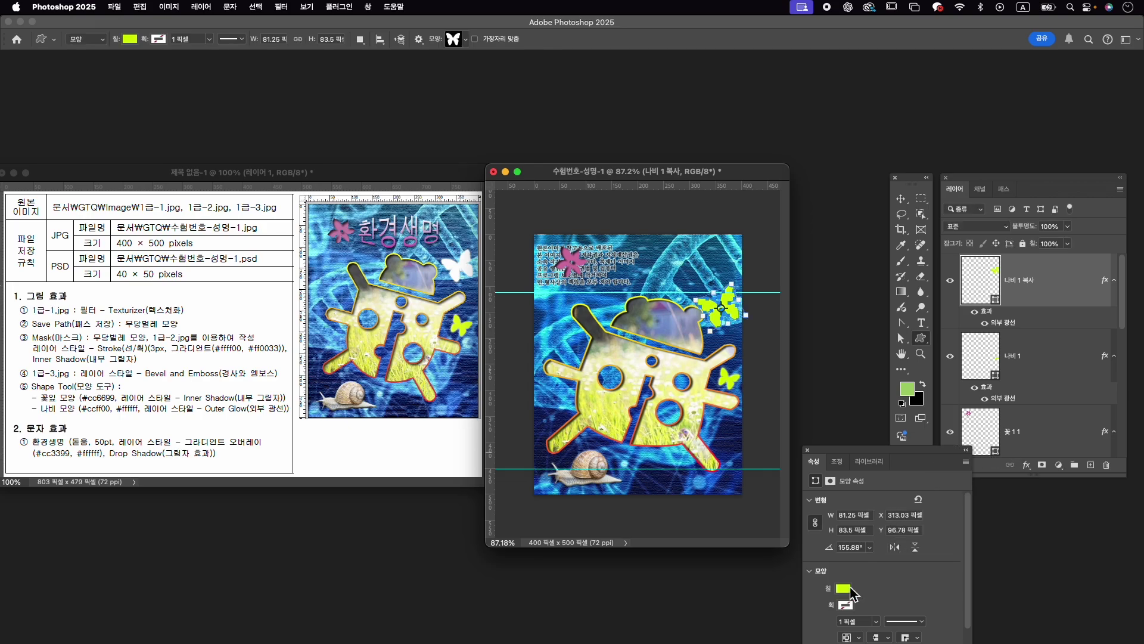
click(846, 588)
click(966, 436)
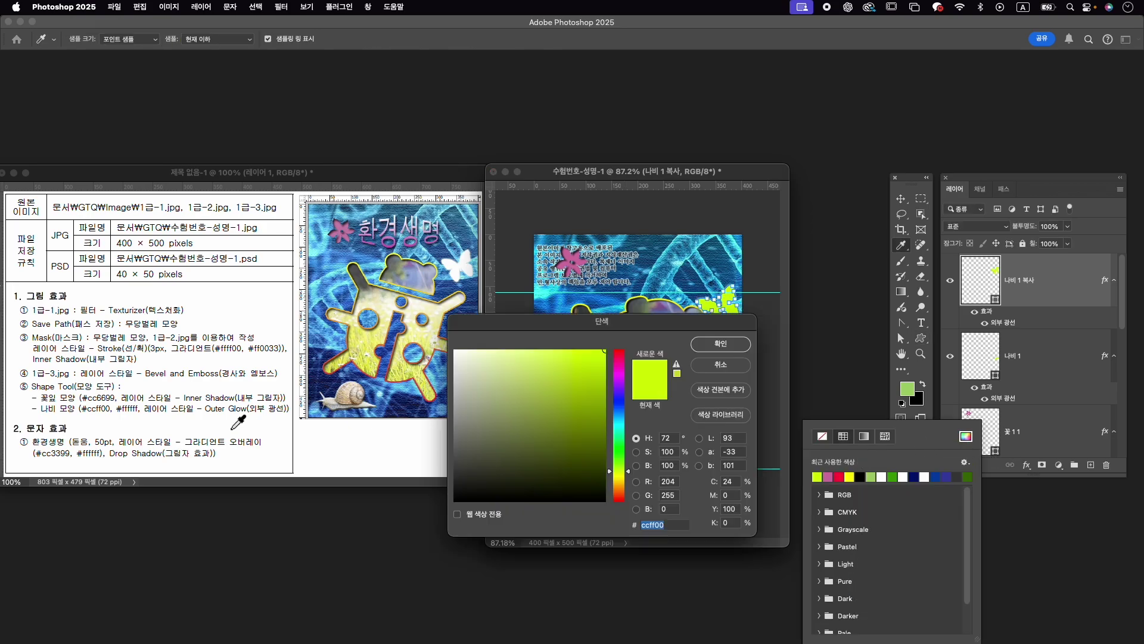
click(455, 351)
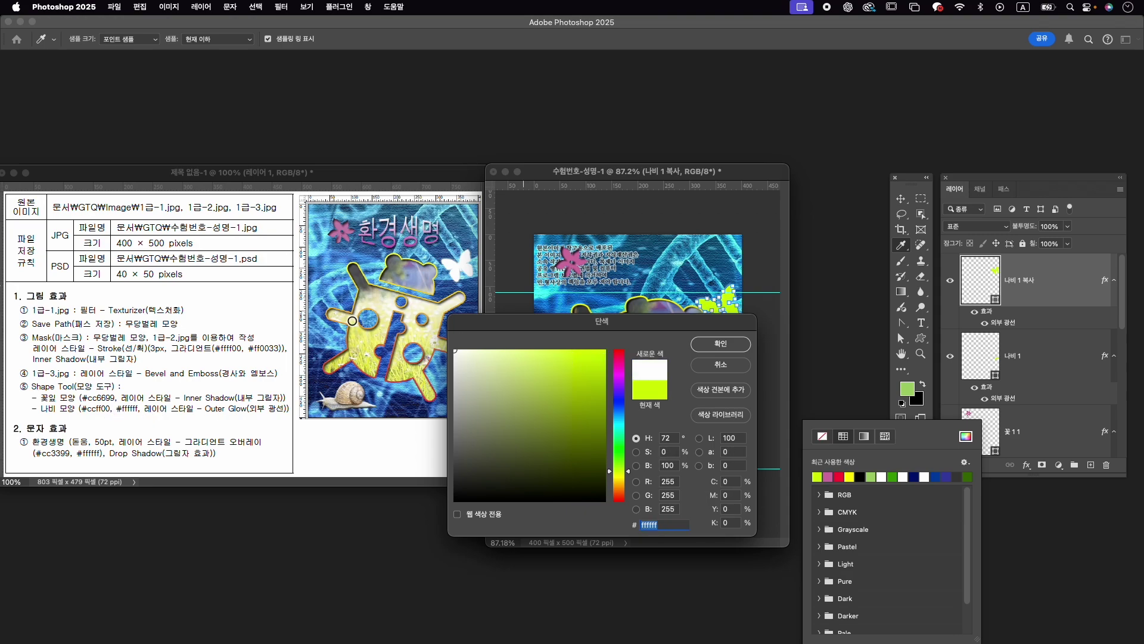
click(710, 348)
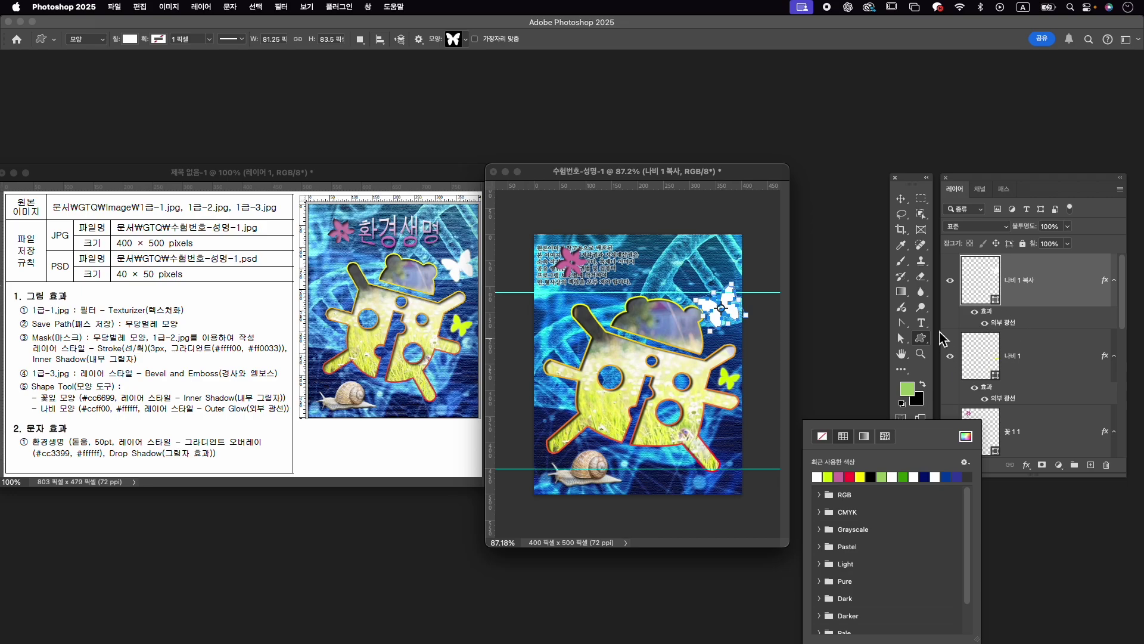
click(1057, 301)
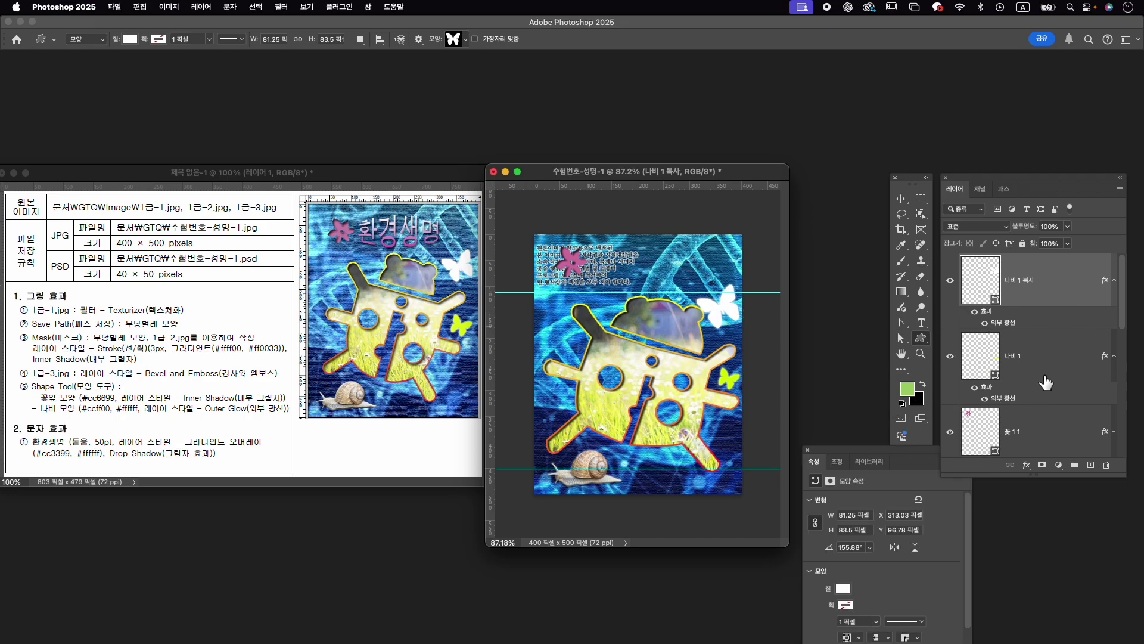
Select the bug-shaped 모양 2 layer with the Path Selection Tool active.
scroll(1042, 375, down, 1)
scroll(1042, 376, down, 2)
scroll(1041, 375, down, 2)
scroll(1041, 374, down, 2)
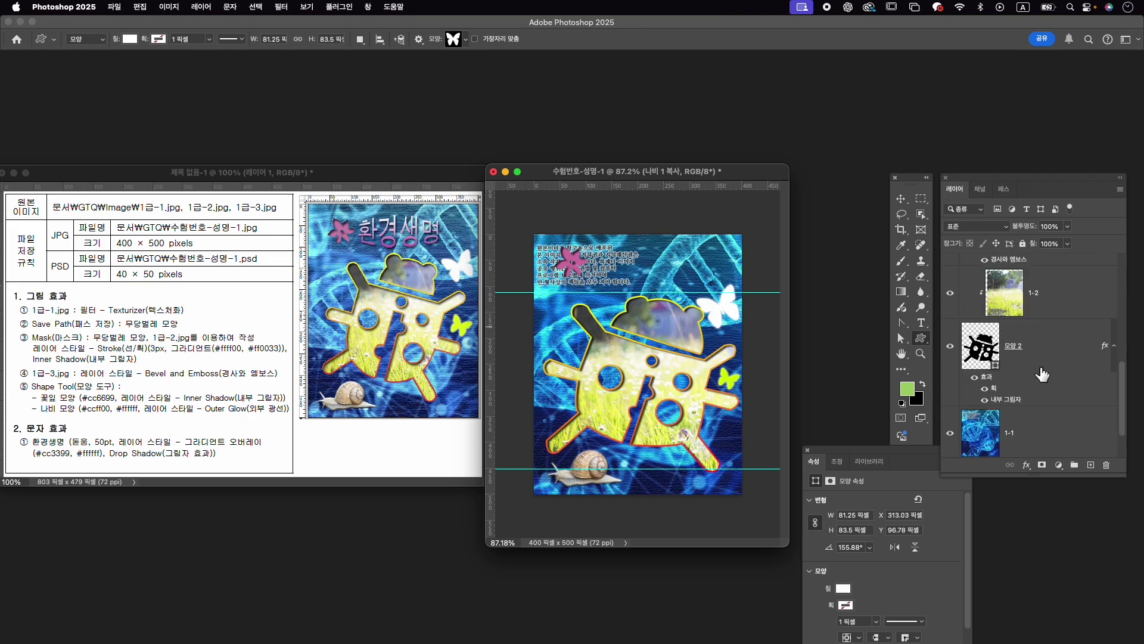
click(1035, 358)
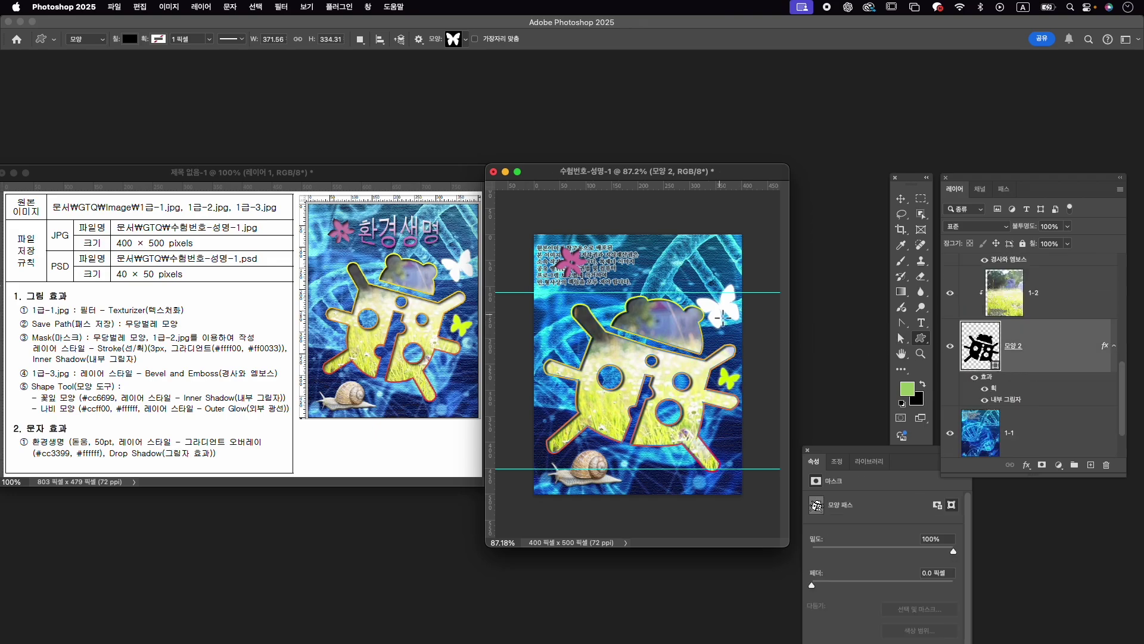
click(901, 339)
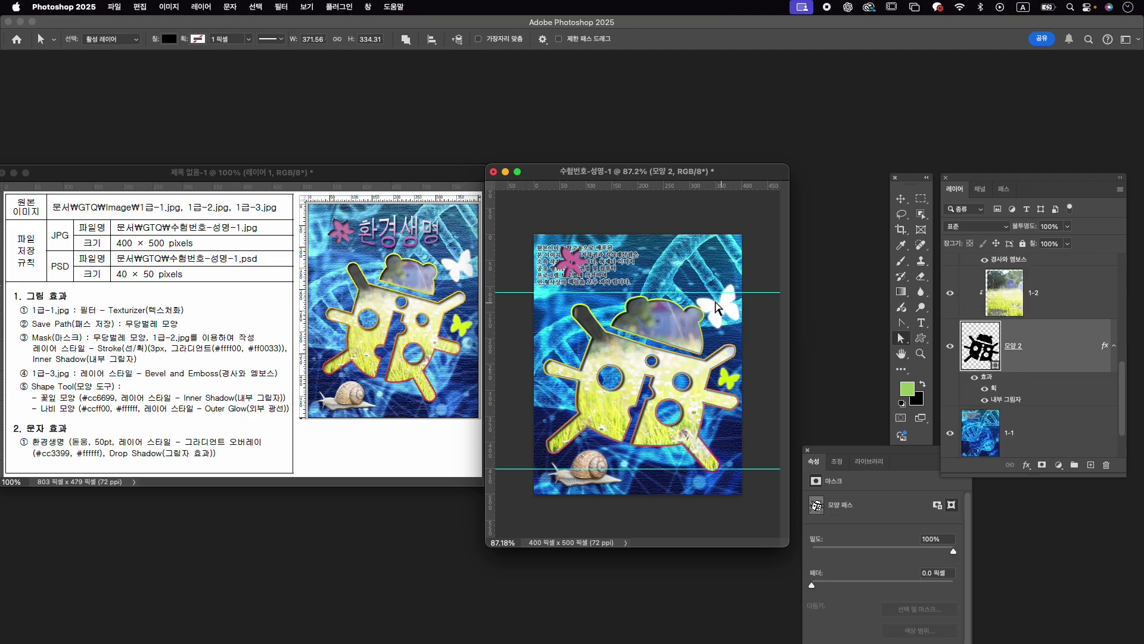
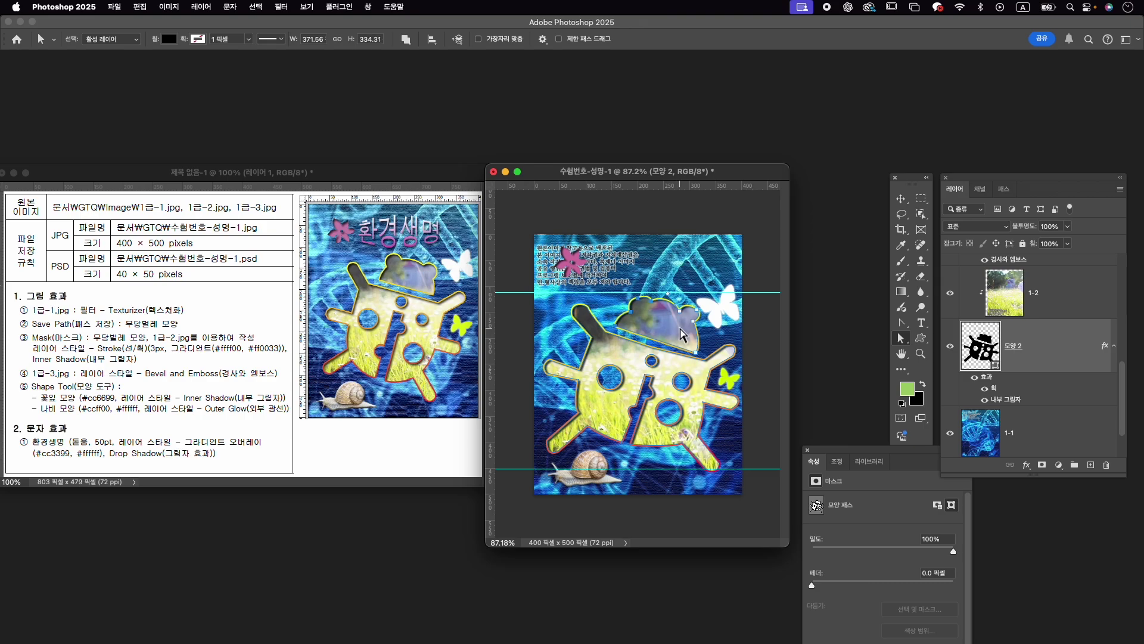
Reshape the top curve of the hat shape's path.
drag(655, 315, 636, 300)
scroll(732, 378, down, 2)
scroll(1040, 301, up, 2)
scroll(1048, 292, up, 3)
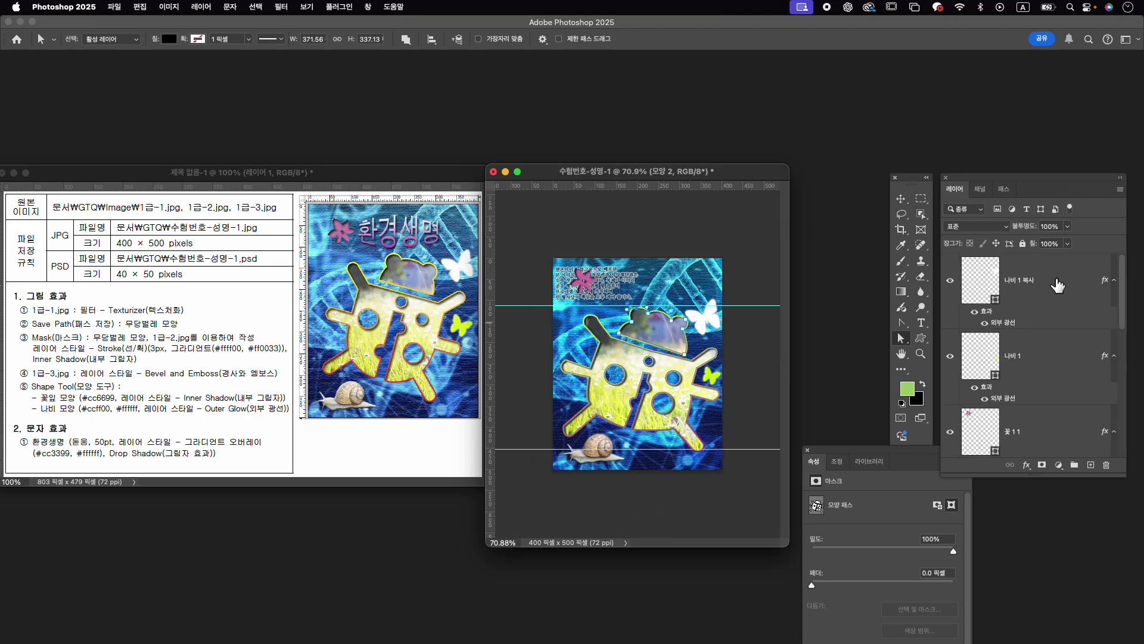
Clear all guide lines from the poster canvas.
click(1058, 286)
key(v)
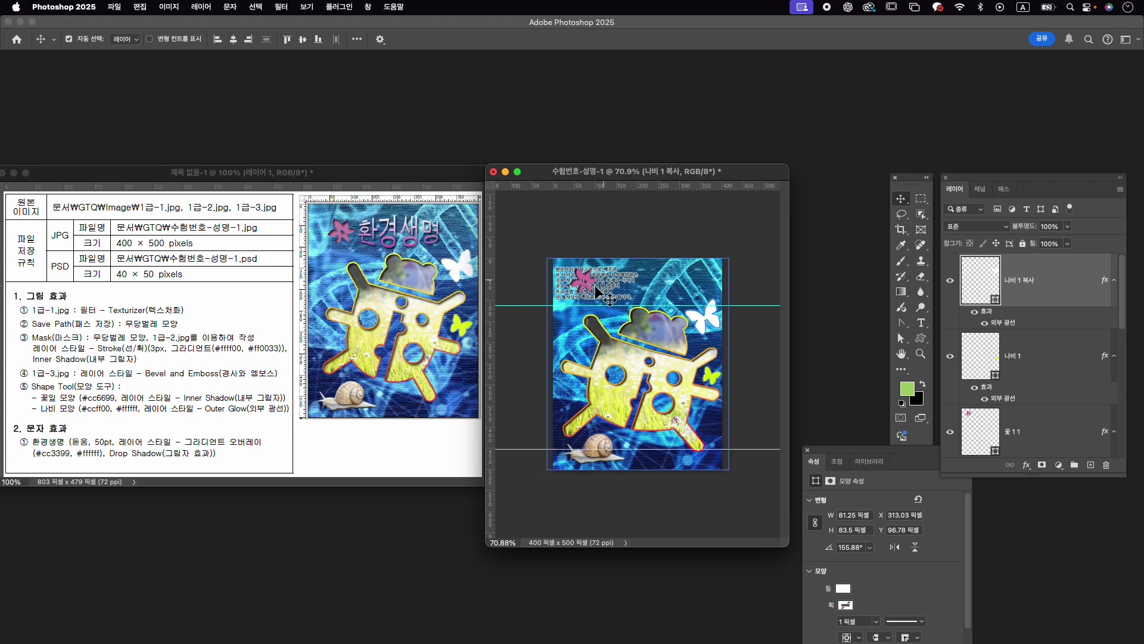
click(301, 7)
mouse_move(322, 309)
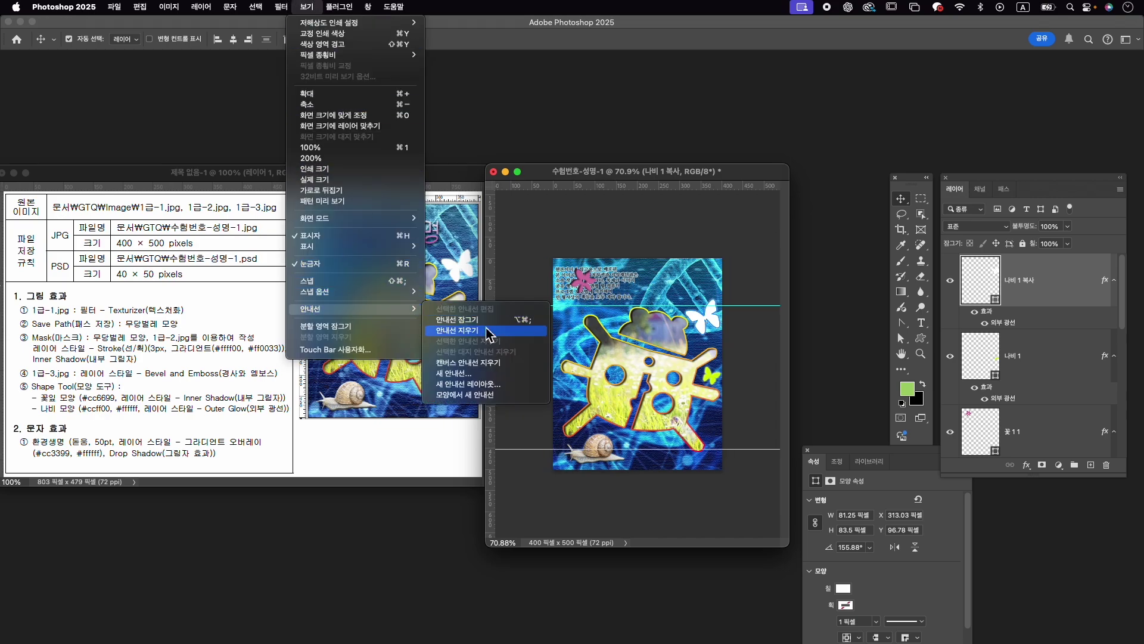
click(489, 332)
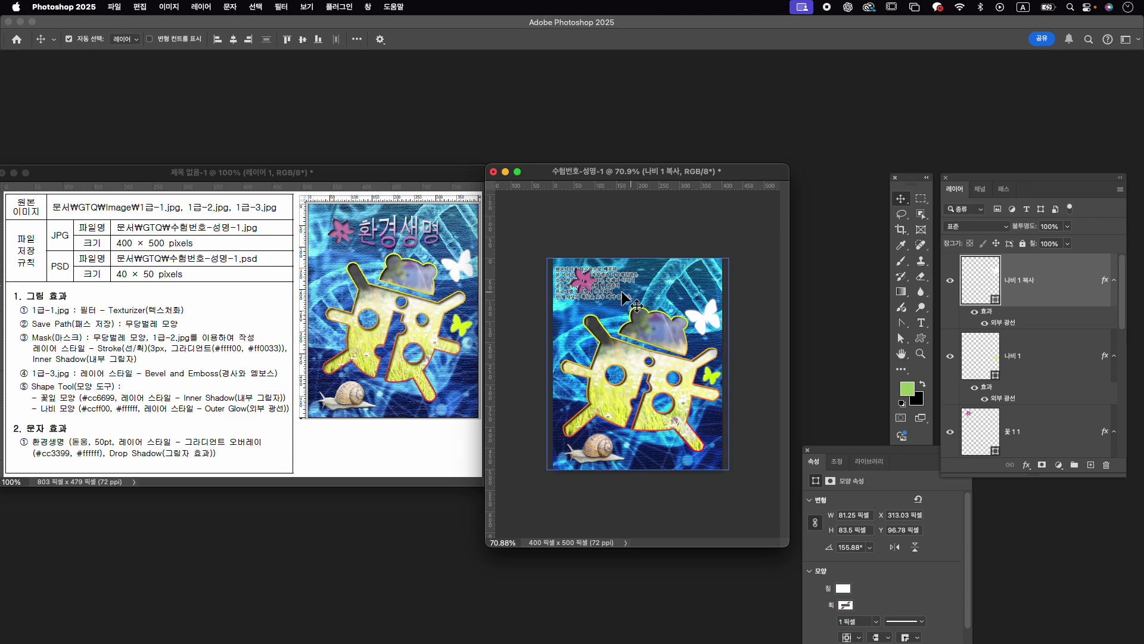
click(584, 280)
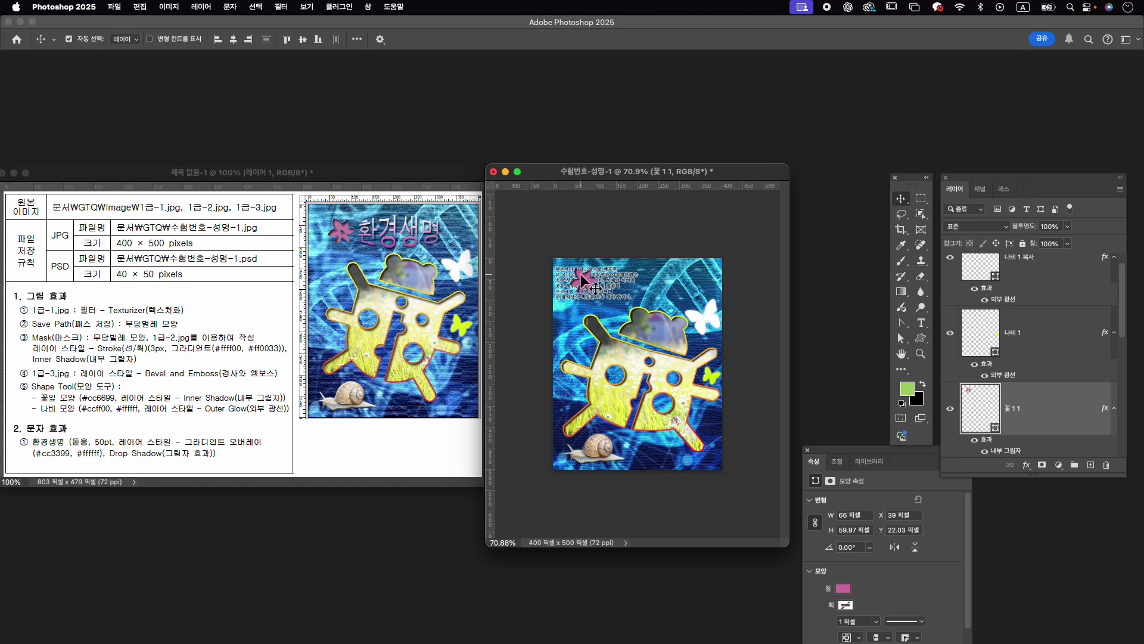
Scale the pink flower to about 127% and nudge it slightly up-left.
key(super+t)
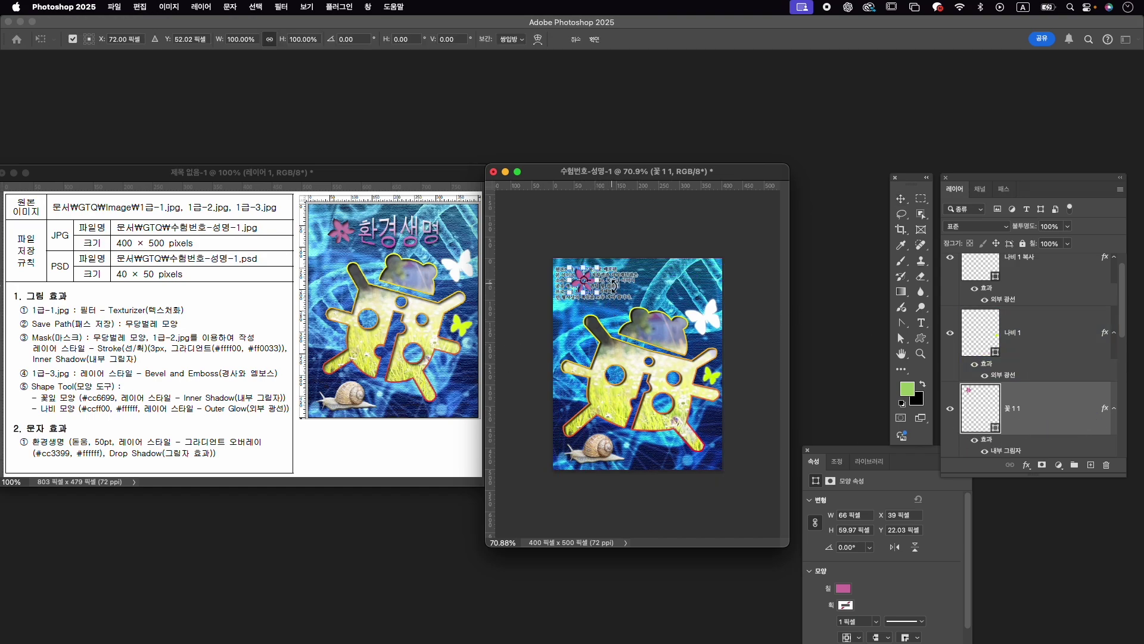
drag(601, 291, 600, 296)
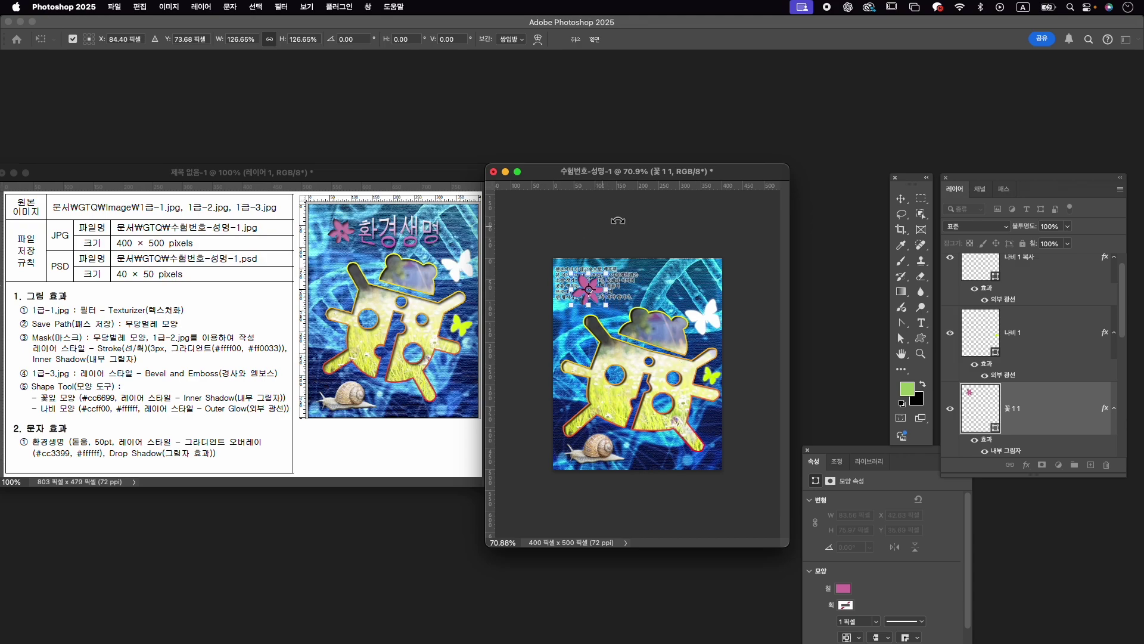
drag(590, 291, 588, 290)
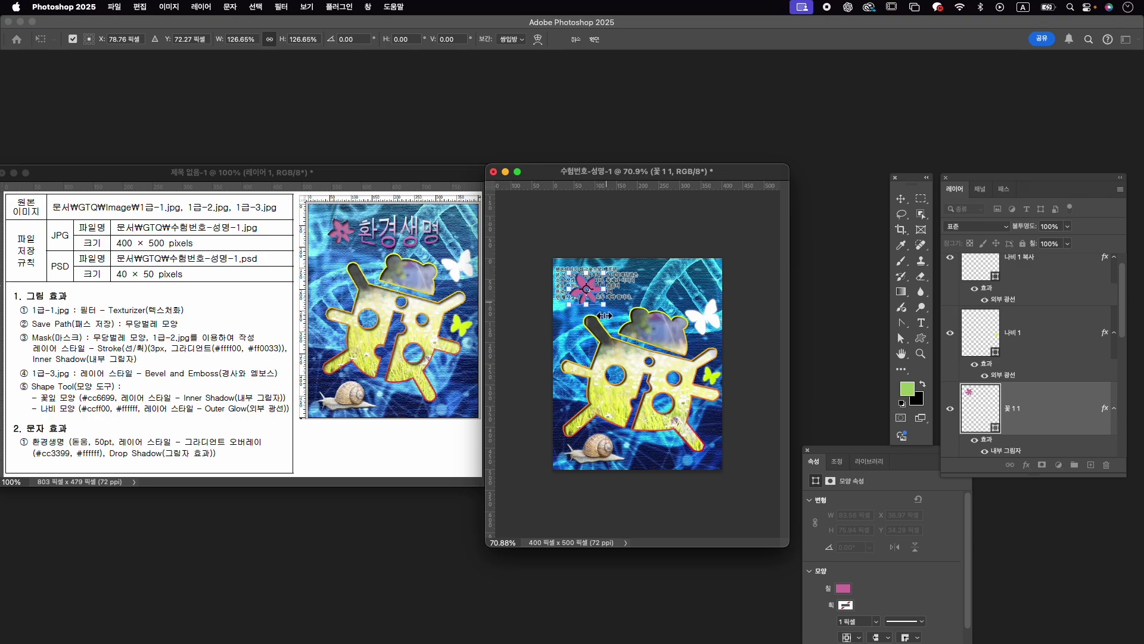
scroll(686, 352, up, 1)
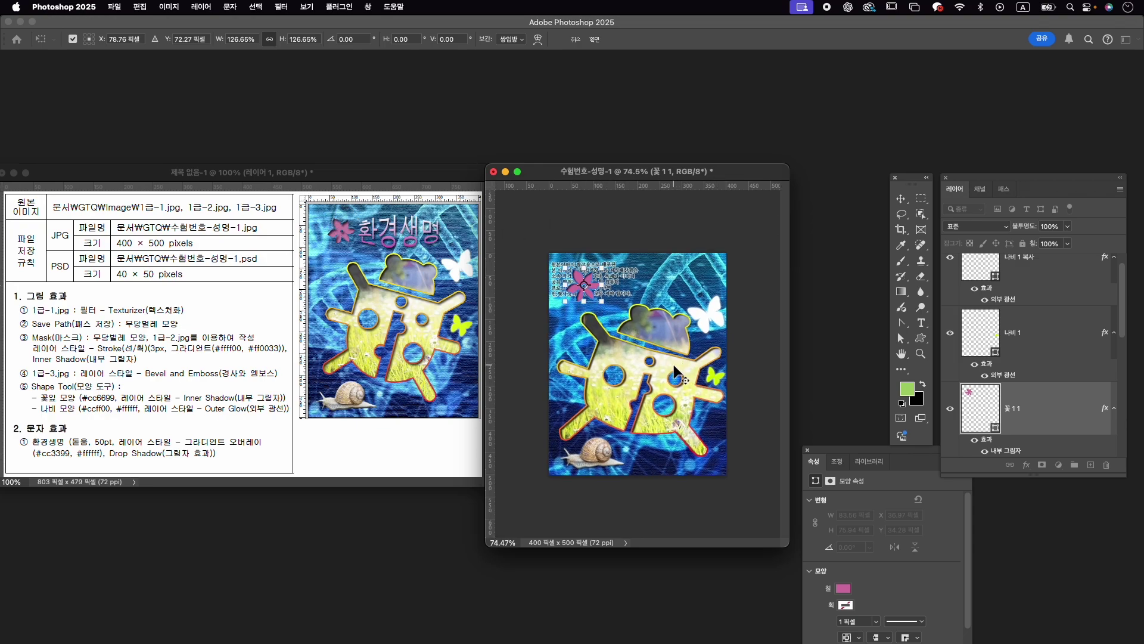
scroll(682, 357, up, 1)
scroll(679, 364, up, 1)
scroll(675, 371, up, 1)
scroll(675, 371, up, 1)
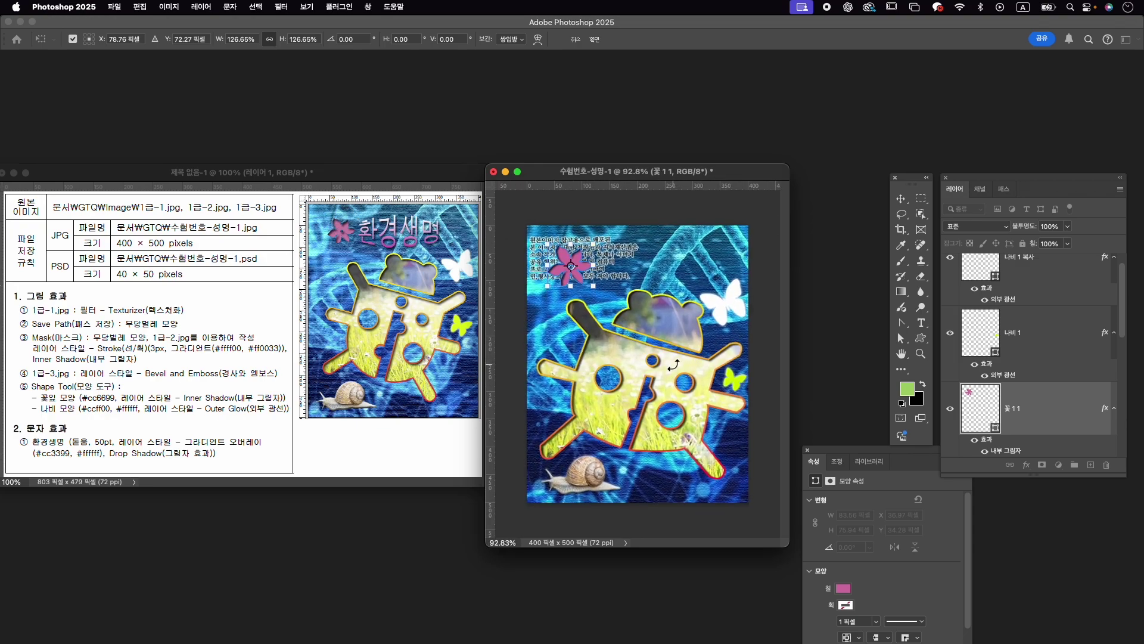
key(Return)
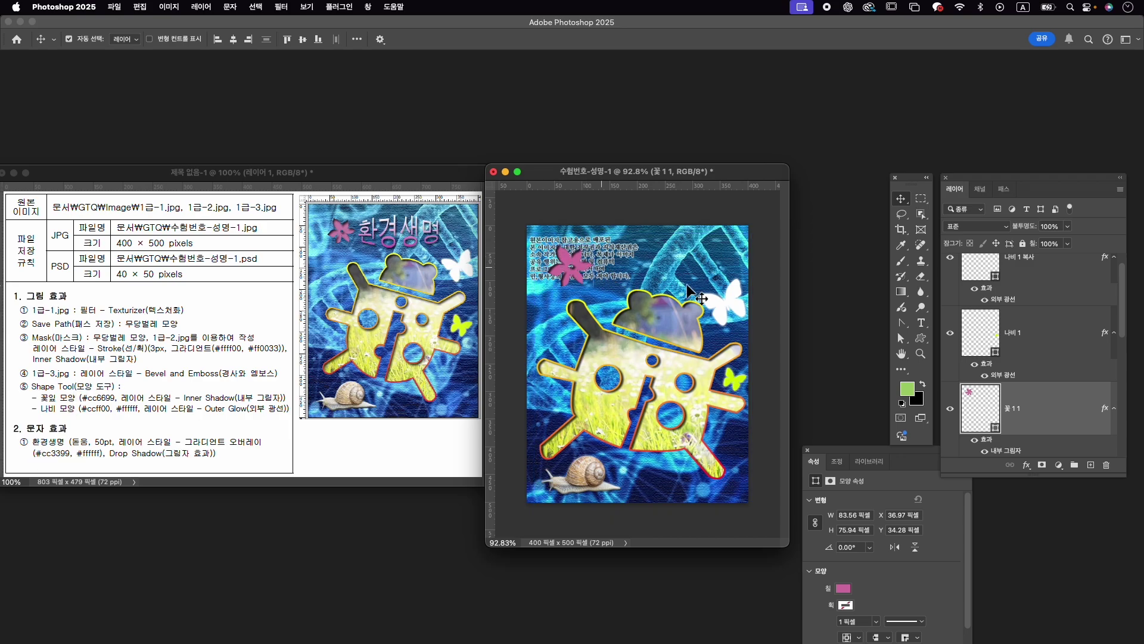
key(t)
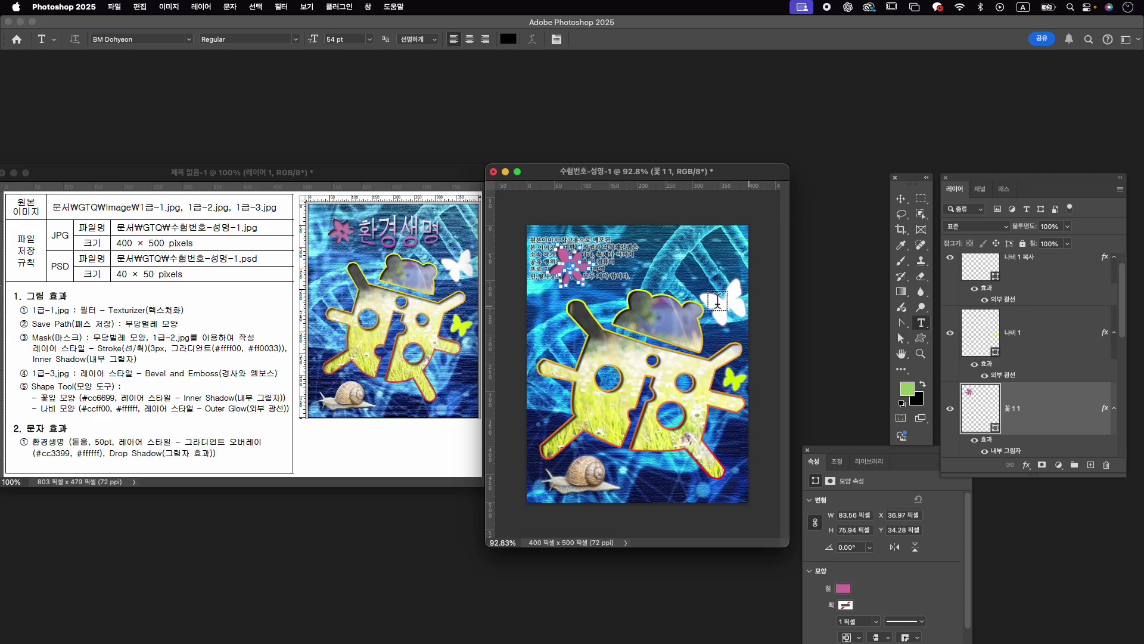
Type the Korean title '환경생명' near the poster's top and select all its text.
click(597, 269)
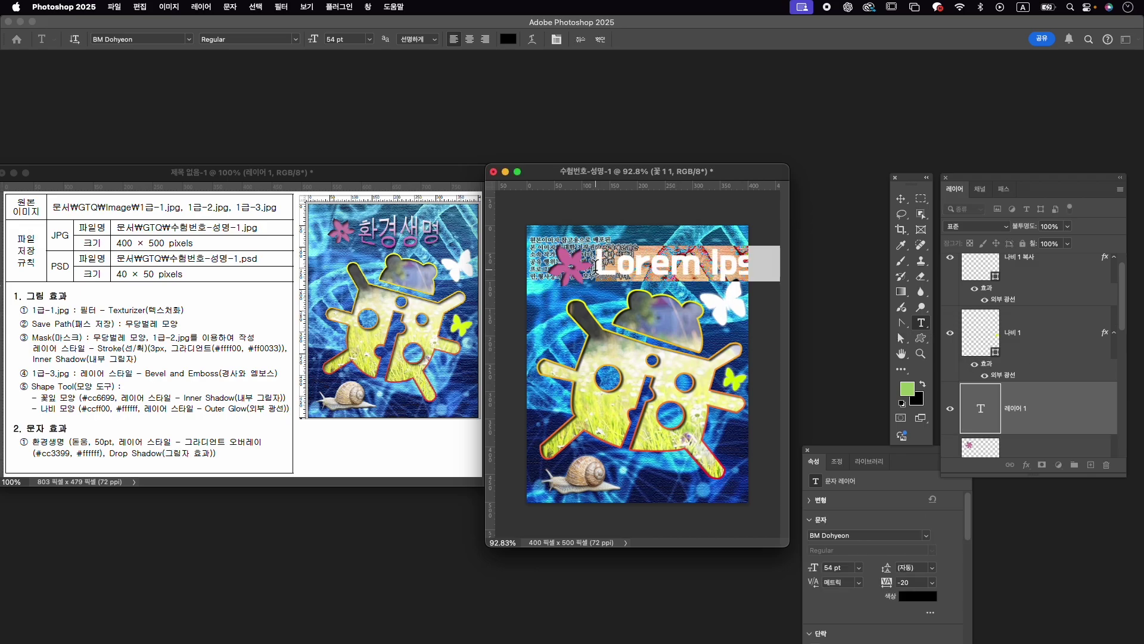
key(ctrl+space)
text(환경생)
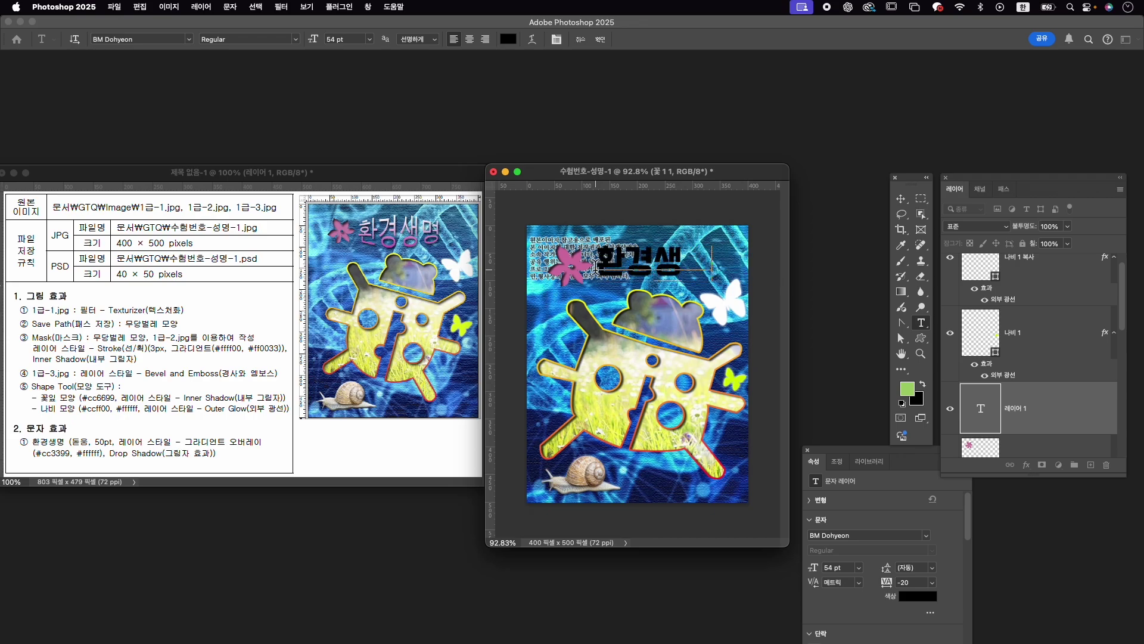
text(명)
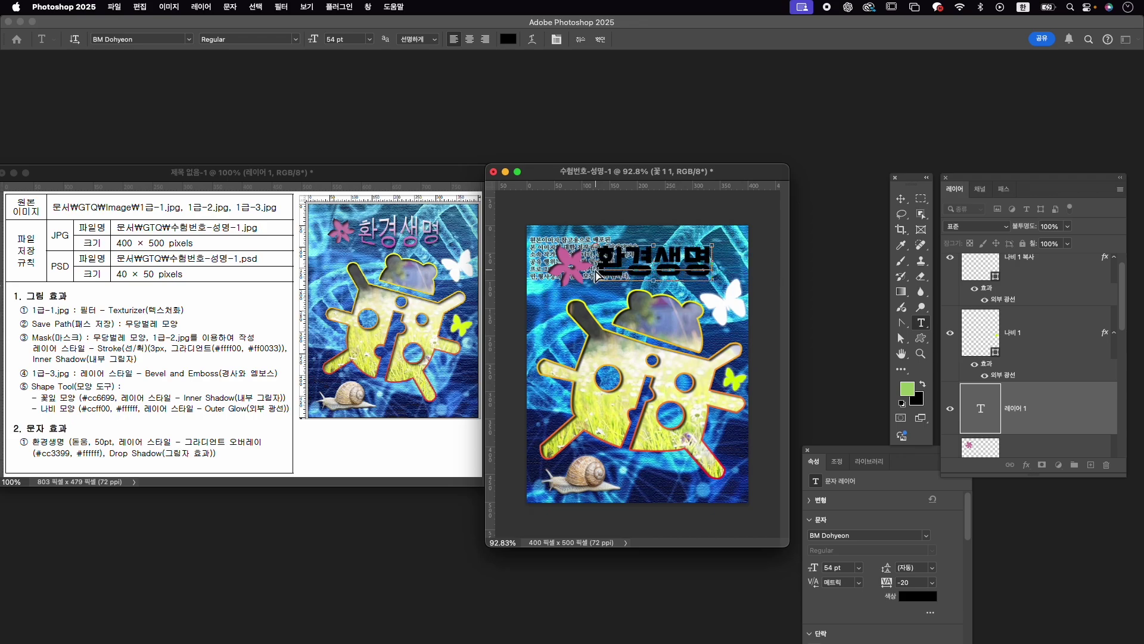
key(super+a)
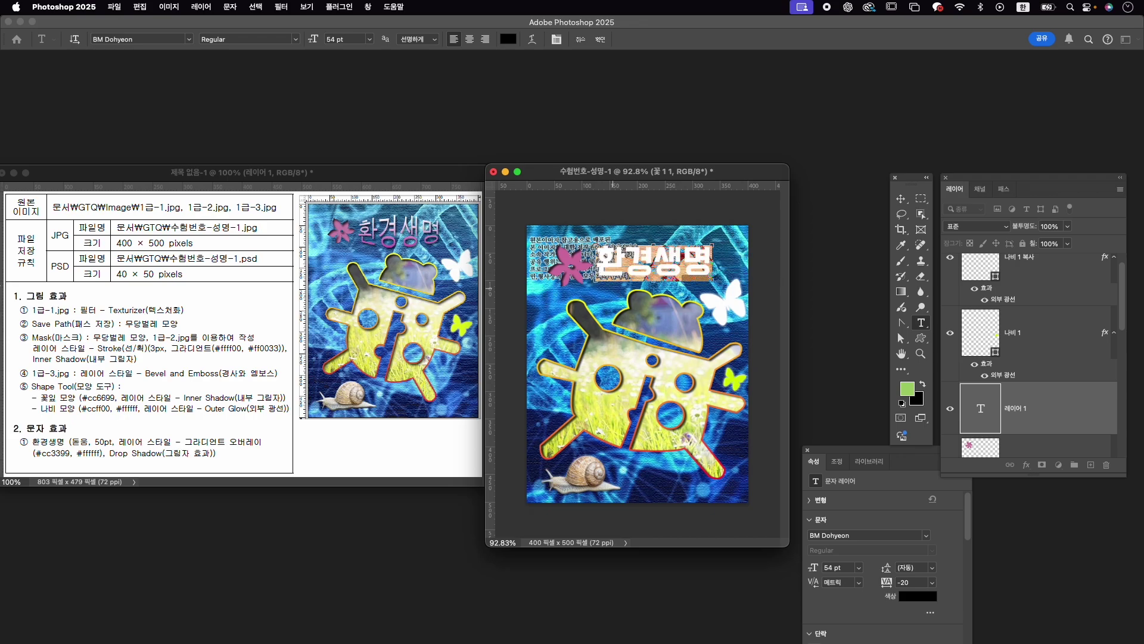
key(super+t)
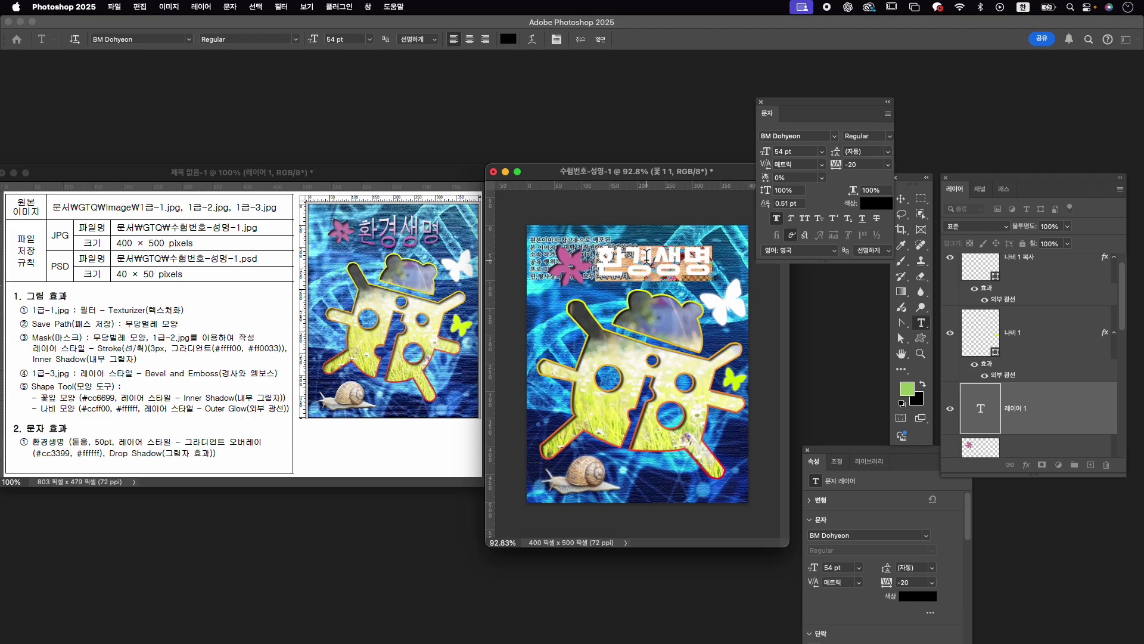
Format the title as KoPubWorldDotum_Pro Medium, 50 pt, tracking 0, baseline shift 0.
click(805, 138)
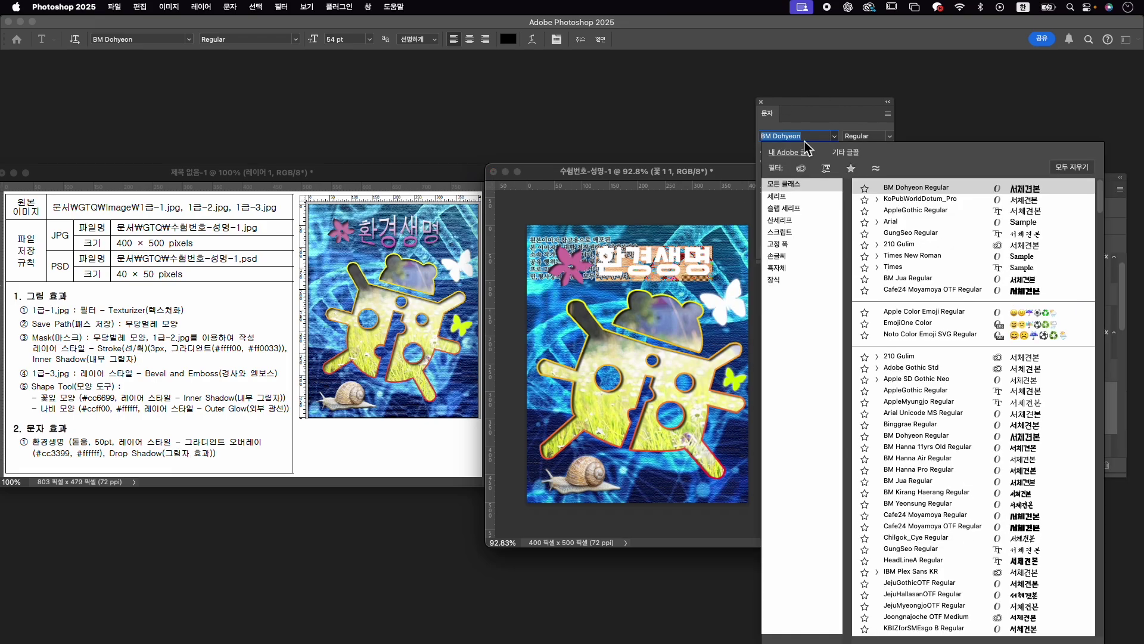
click(914, 202)
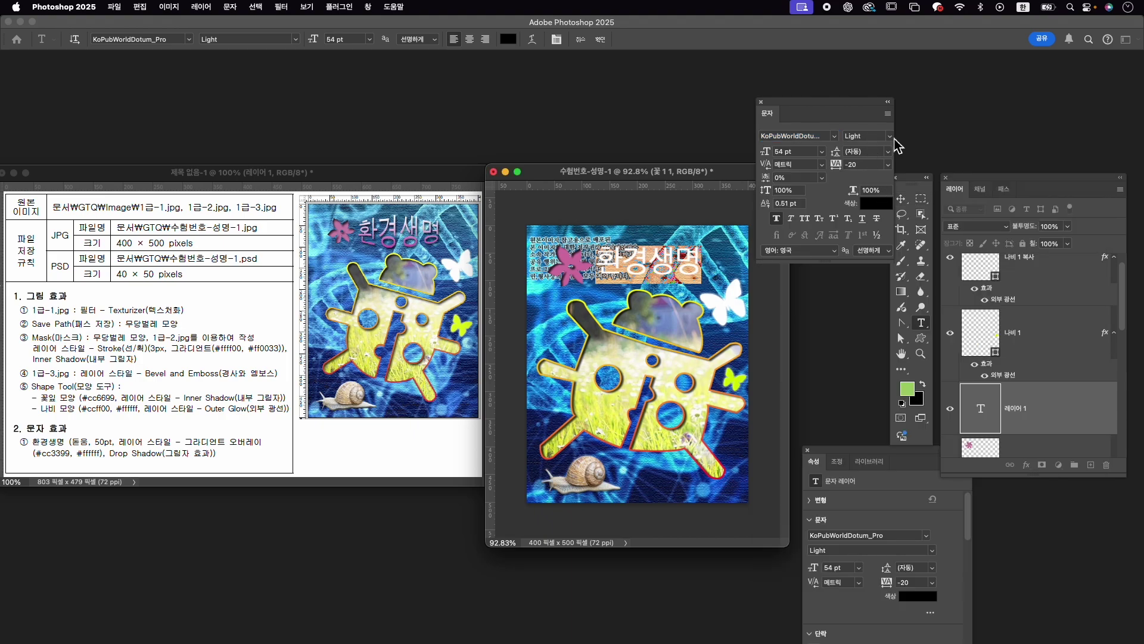
click(876, 137)
click(858, 140)
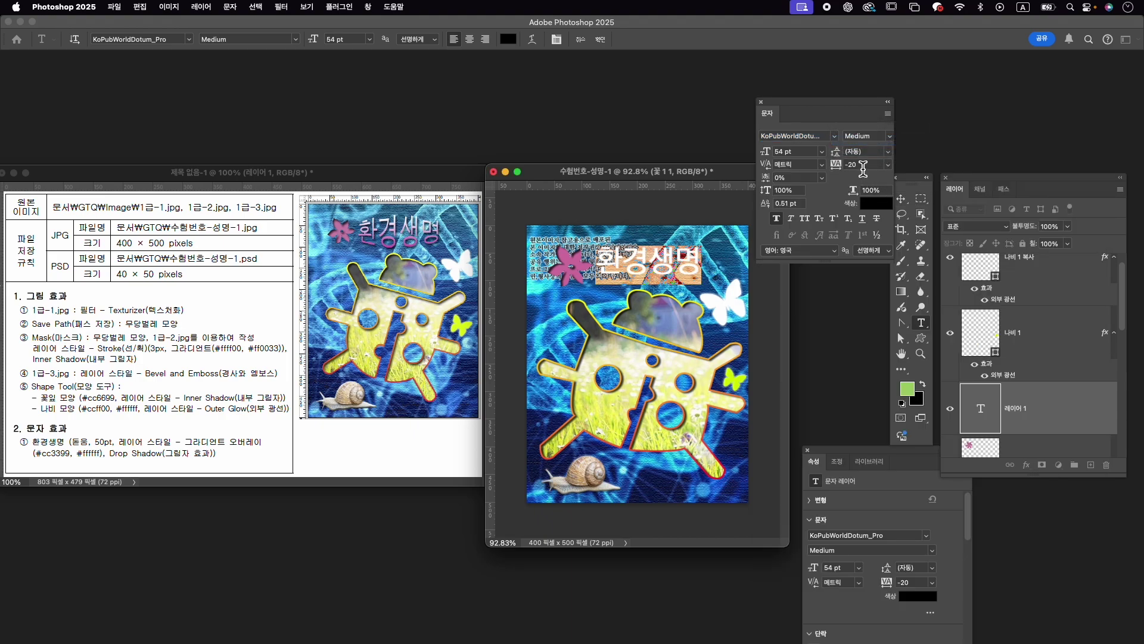
click(861, 165)
text(0)
key(Return)
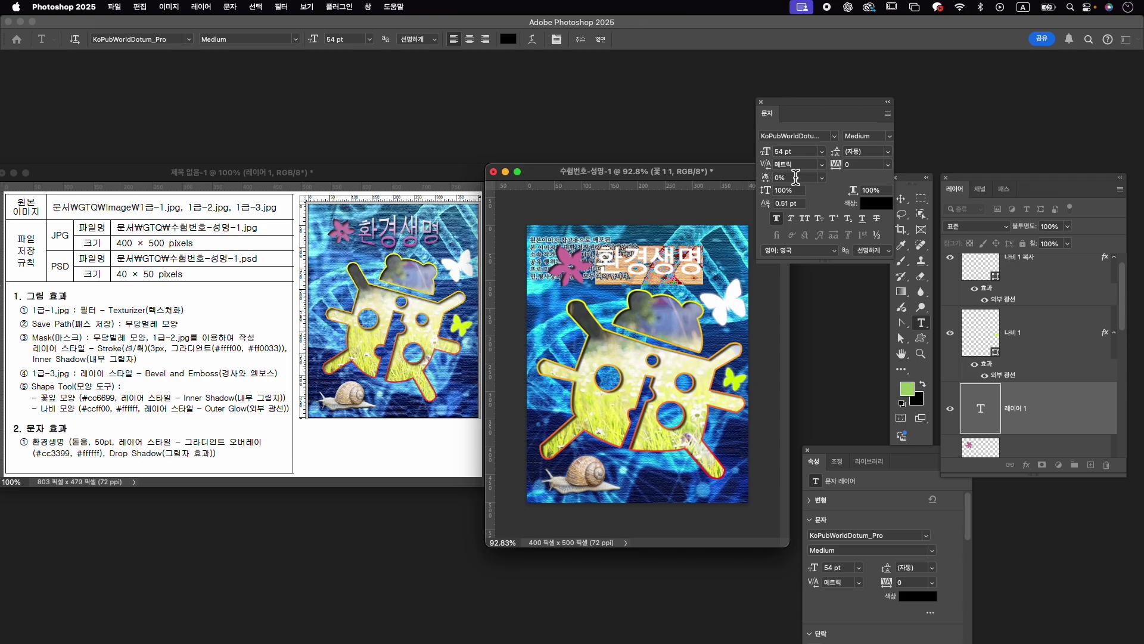
click(787, 203)
text(0)
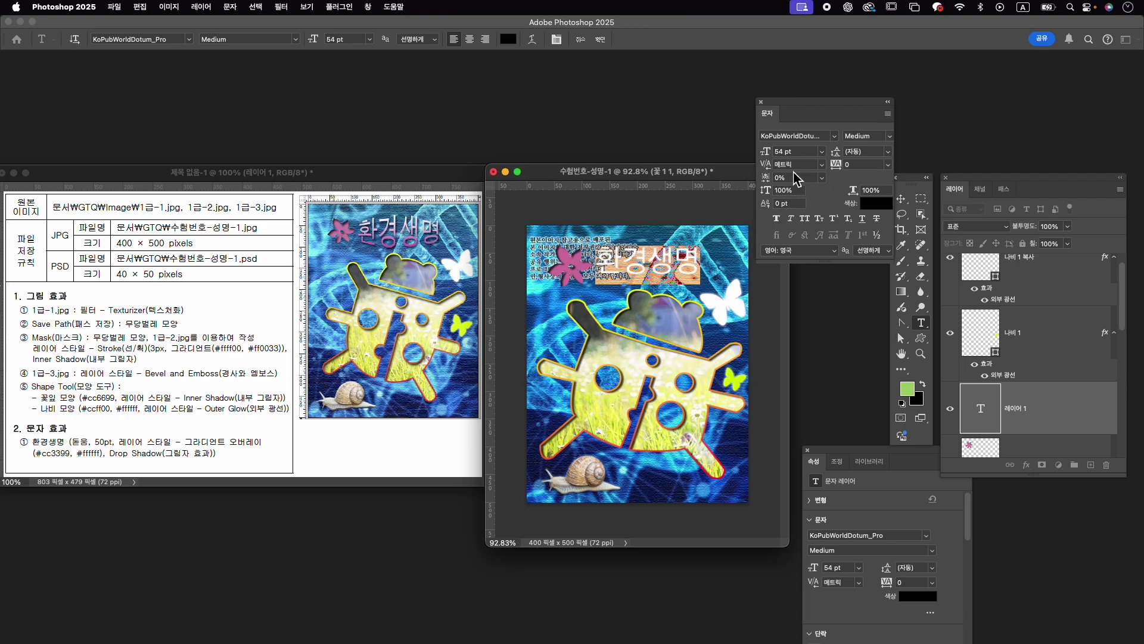
click(787, 153)
text(50)
key(Return)
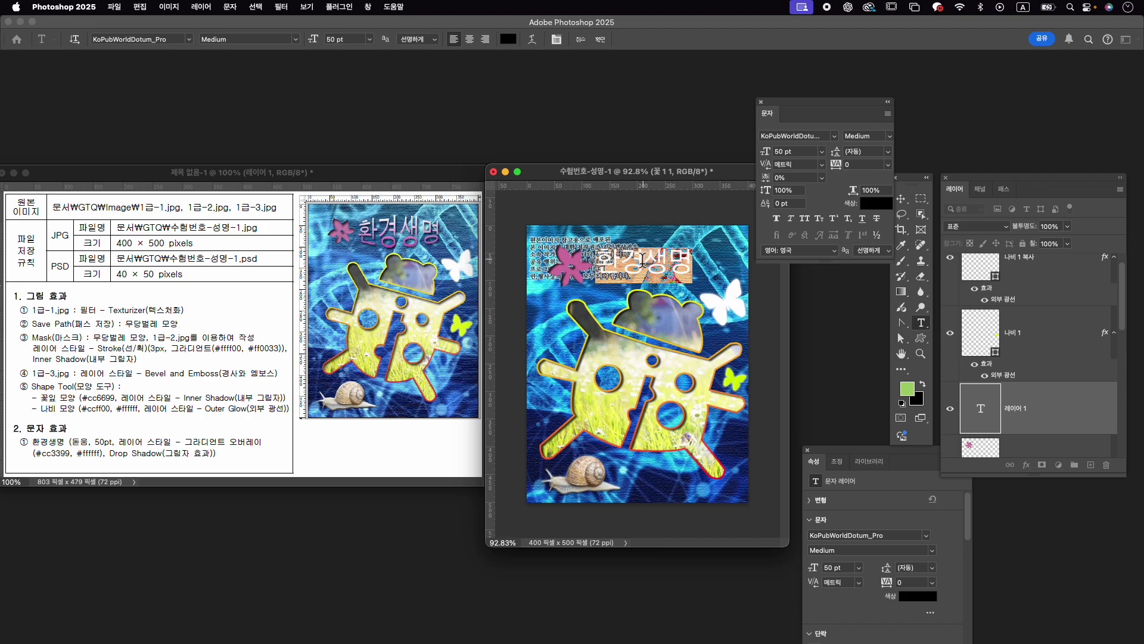
Warp the title text with the Bulge style at +30 bend.
click(532, 39)
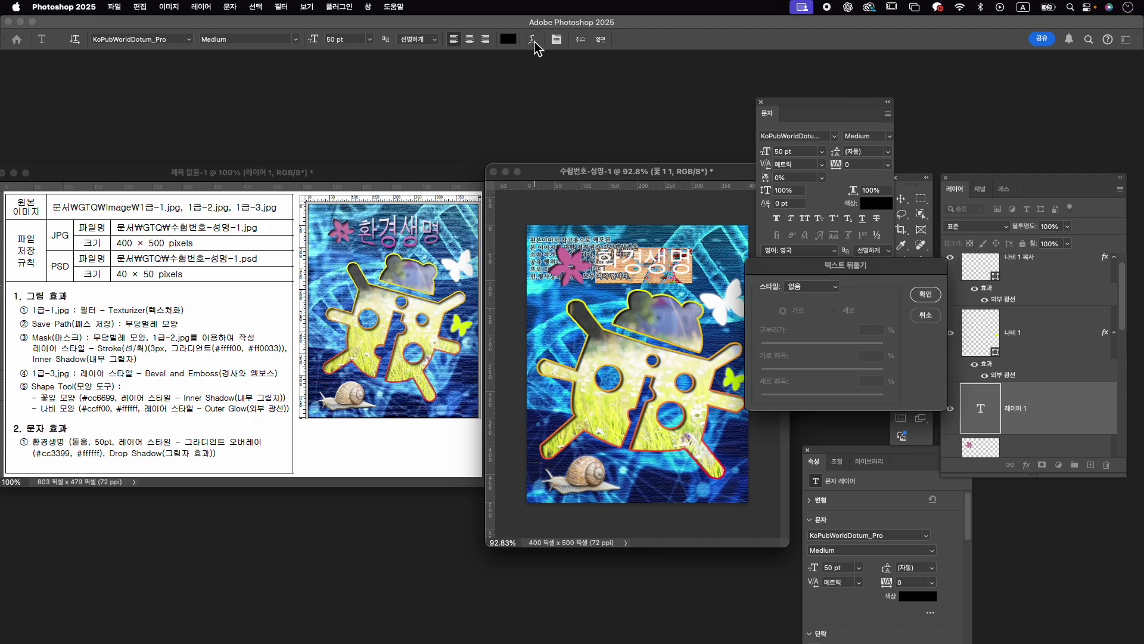
click(813, 289)
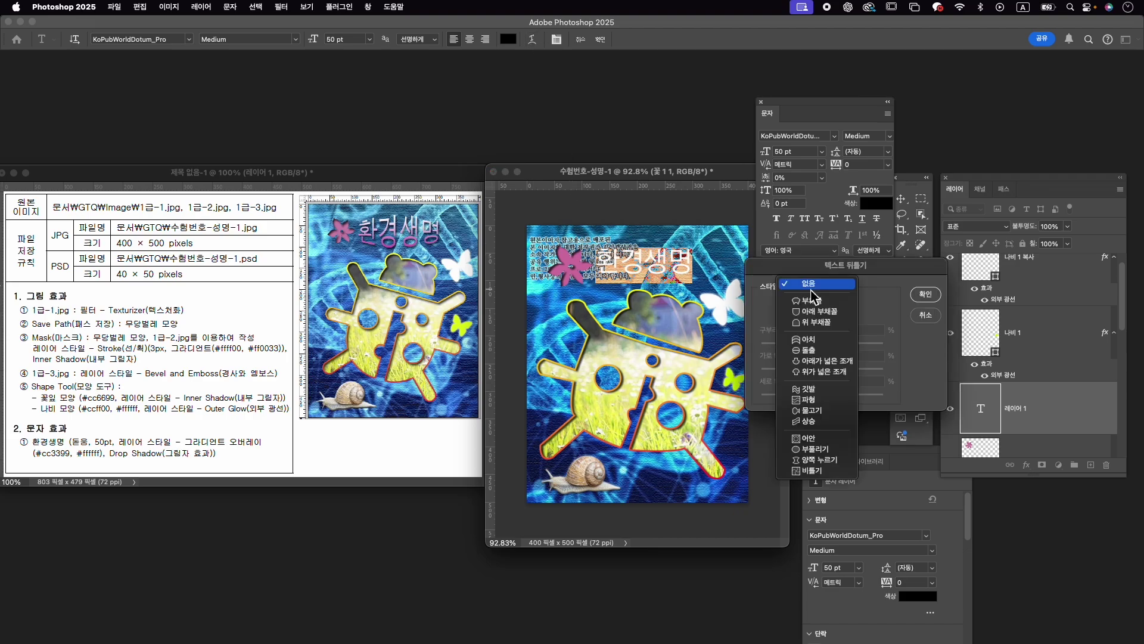
click(837, 350)
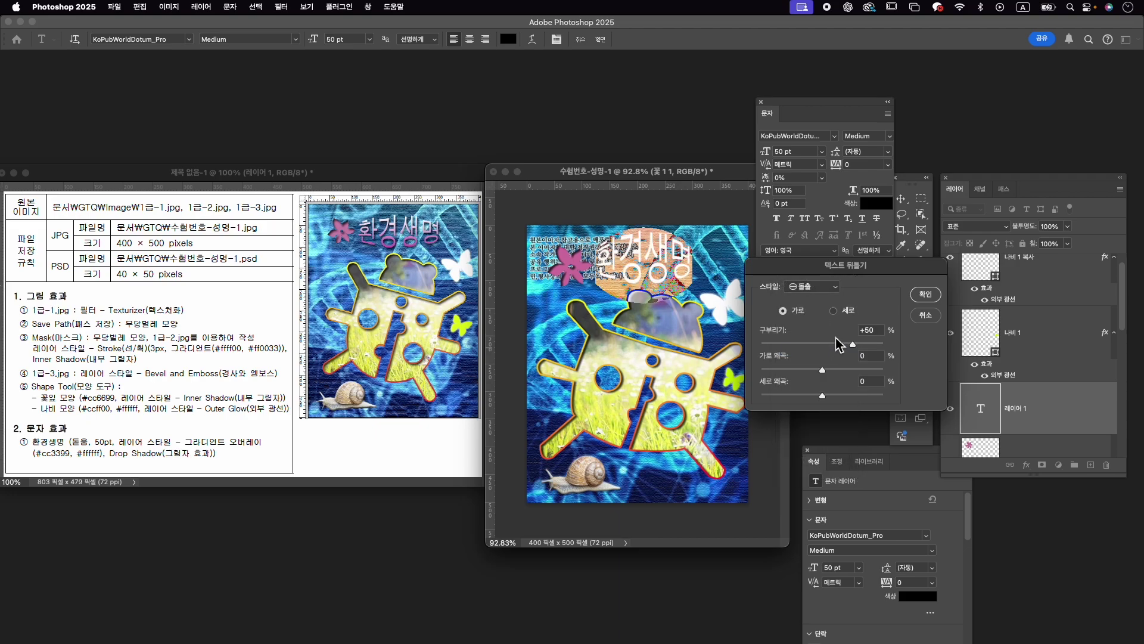
drag(853, 345, 845, 356)
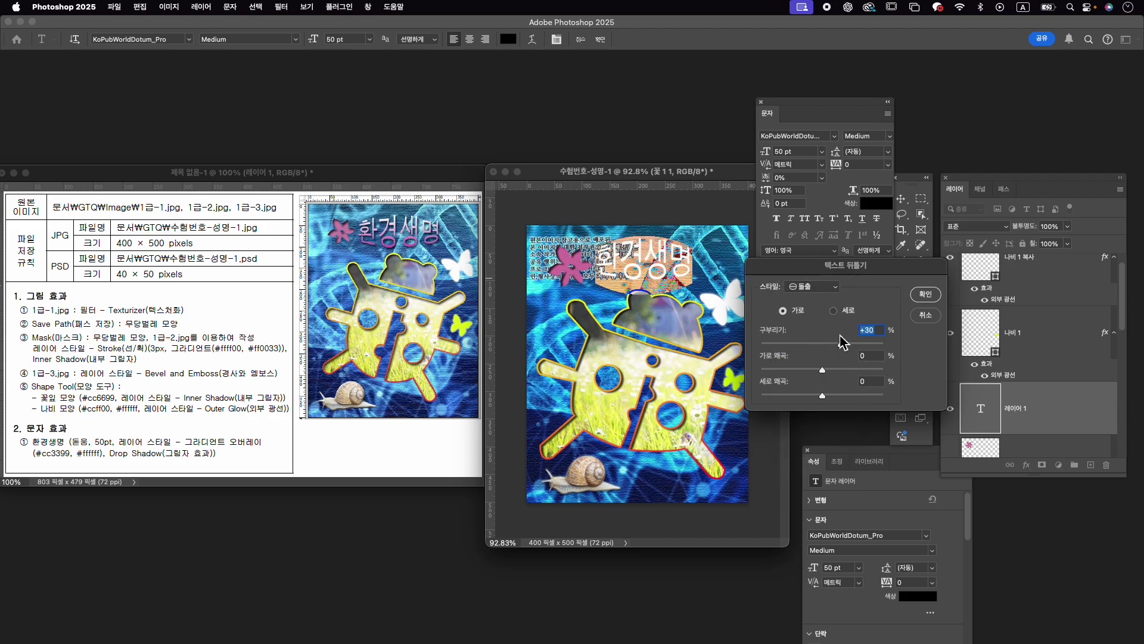
click(832, 288)
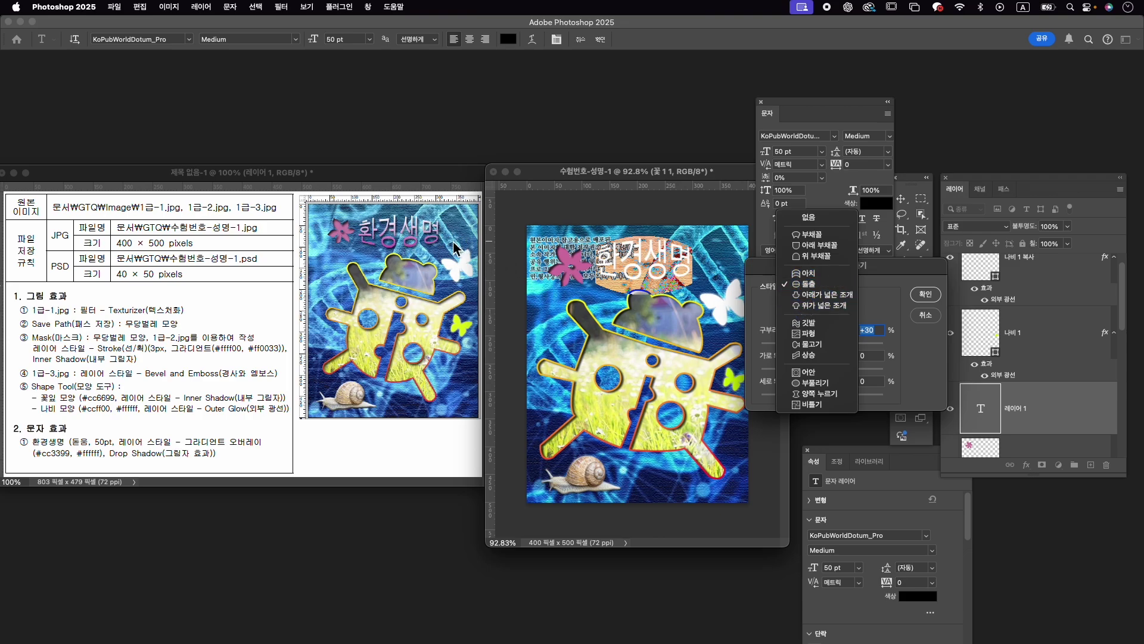
click(929, 299)
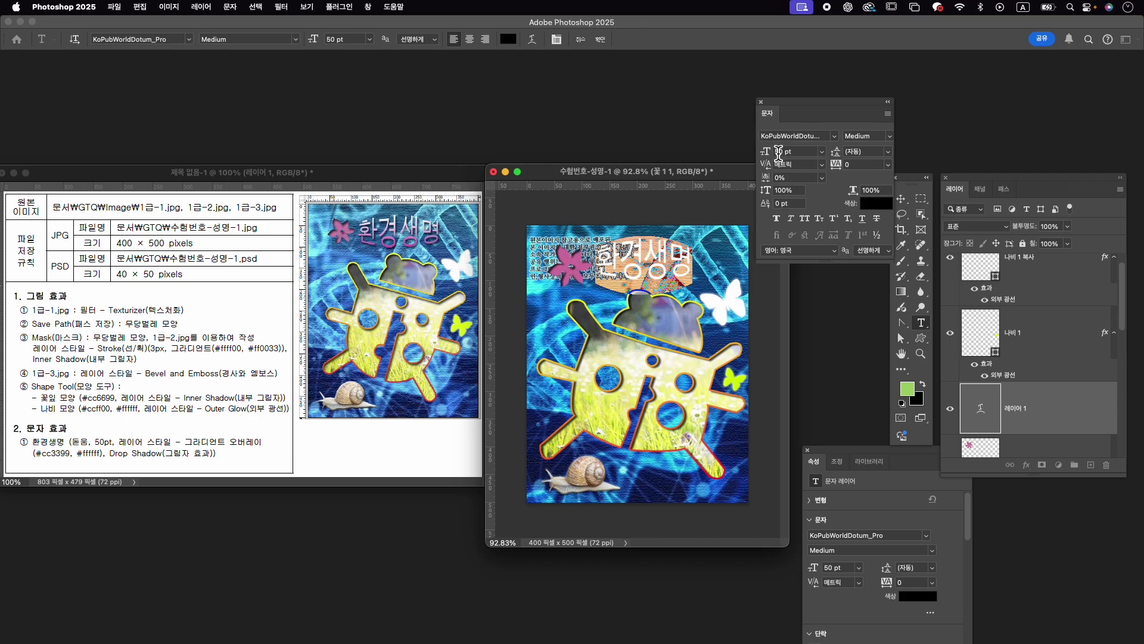
Add a Gradient Overlay to the title with its left stop set to #cc3399.
click(600, 39)
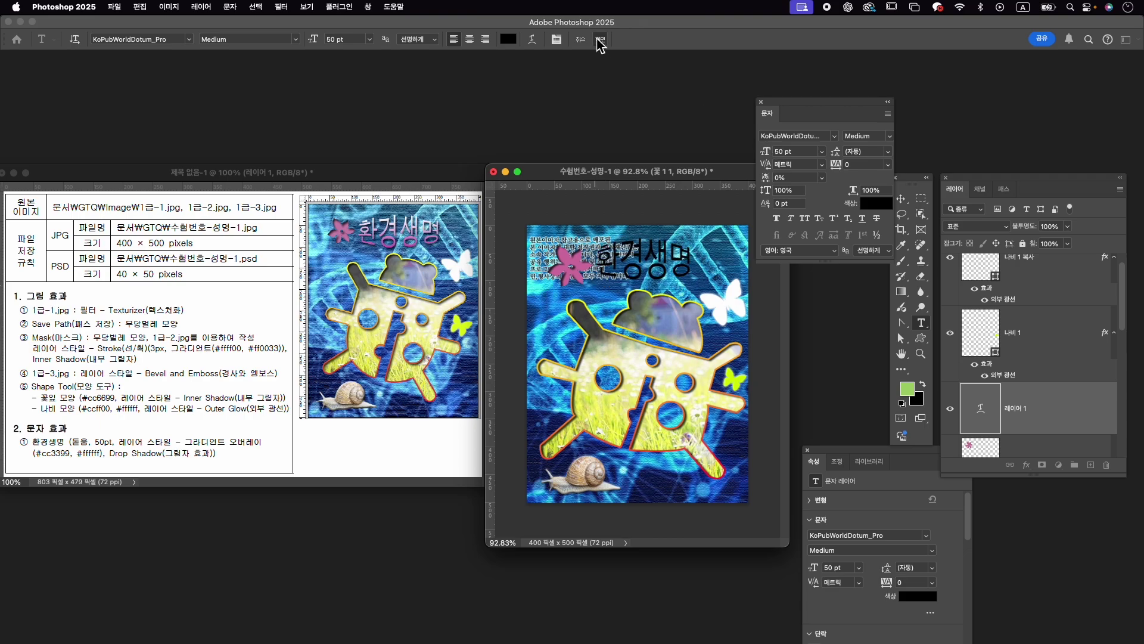
click(1026, 465)
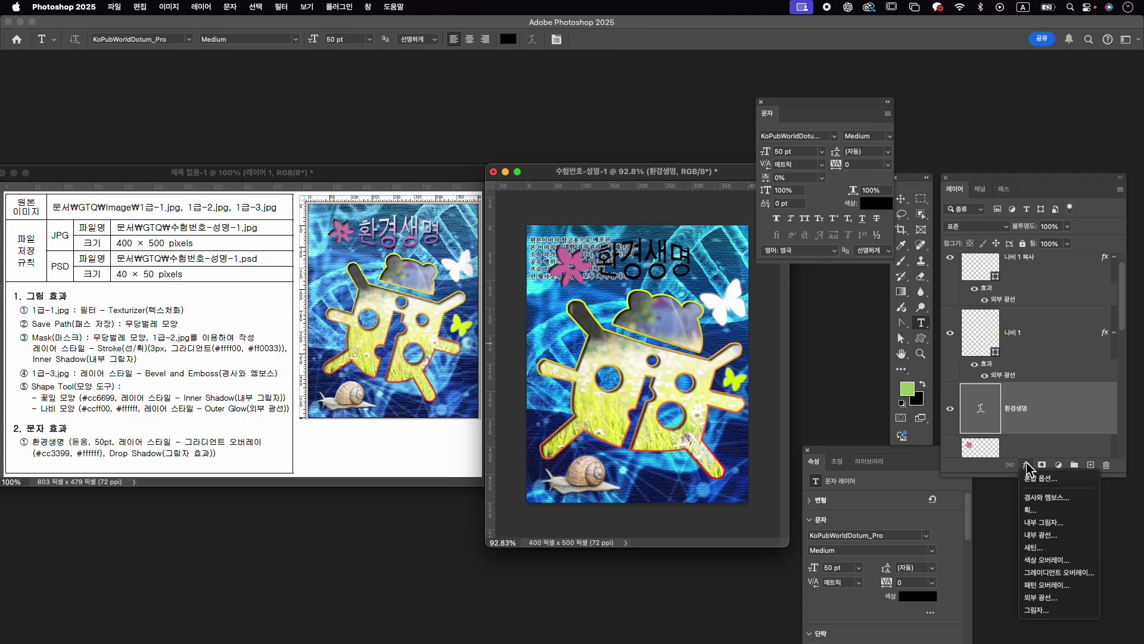
click(1060, 583)
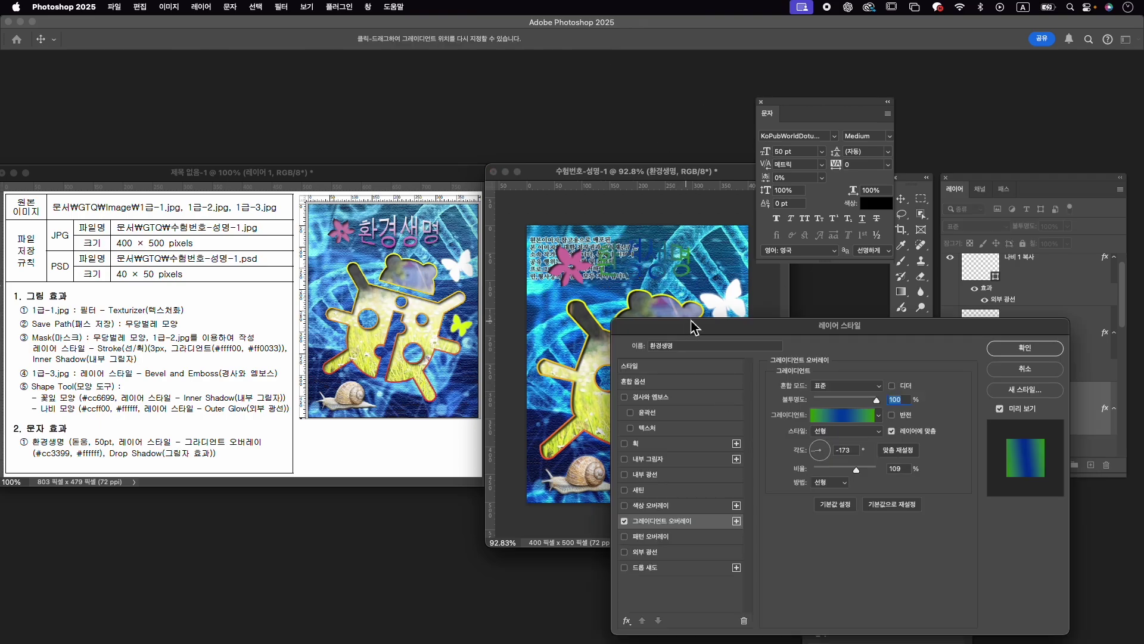
click(864, 416)
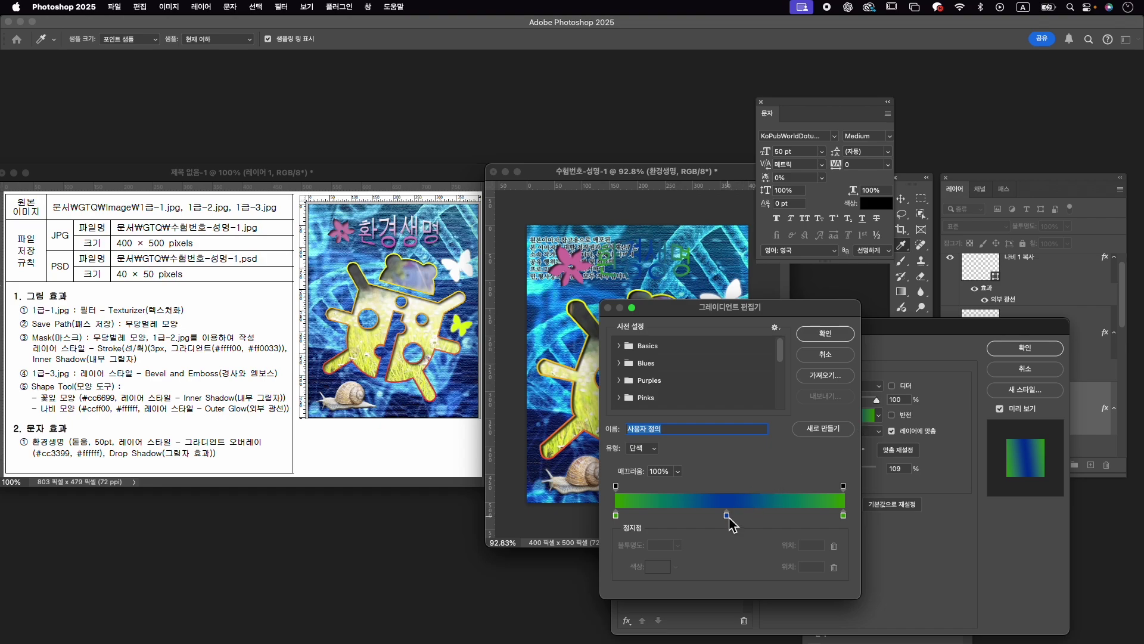
drag(727, 515, 709, 568)
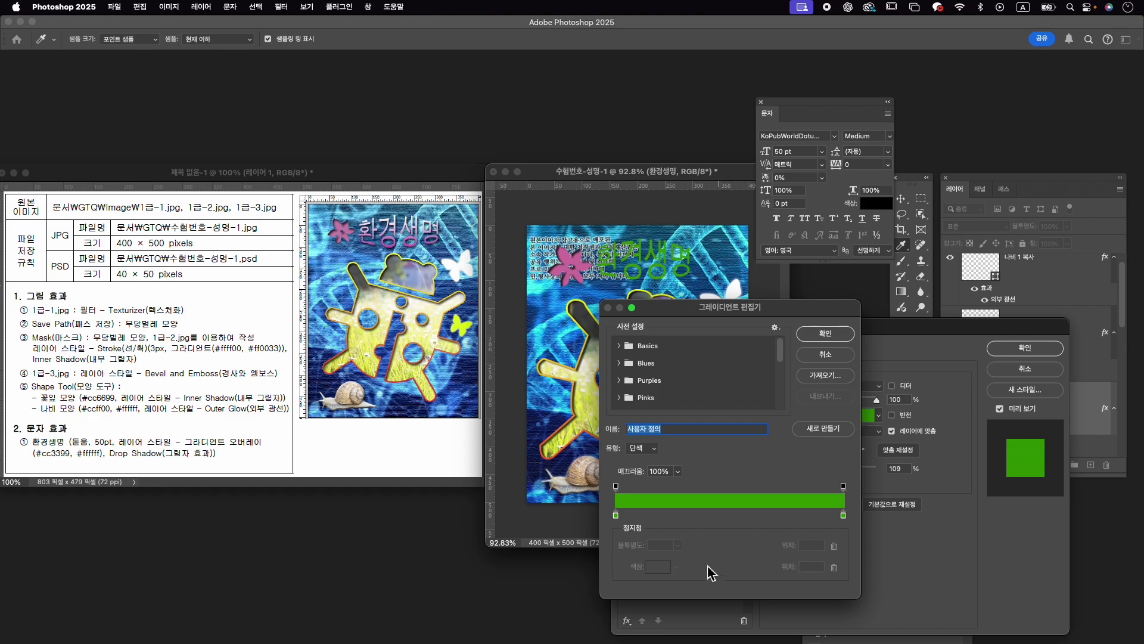
double_click(616, 515)
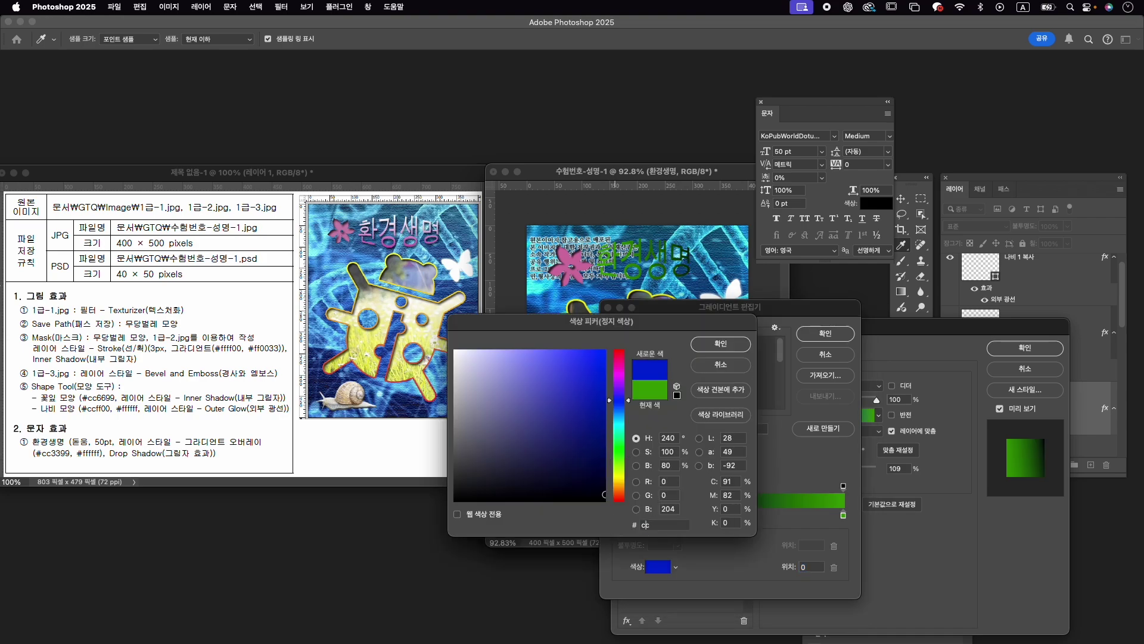
text(cc3399)
key(Return)
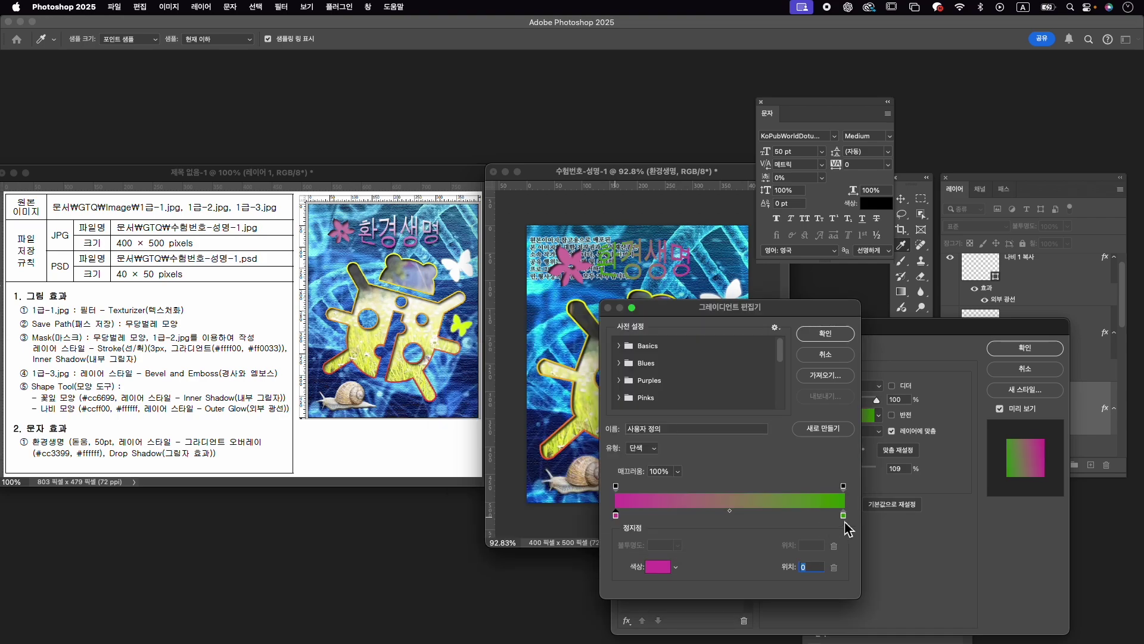
Make the right stop #ffffff, set the angle to 87°, and add a Drop Shadow.
double_click(844, 515)
text(ffffff)
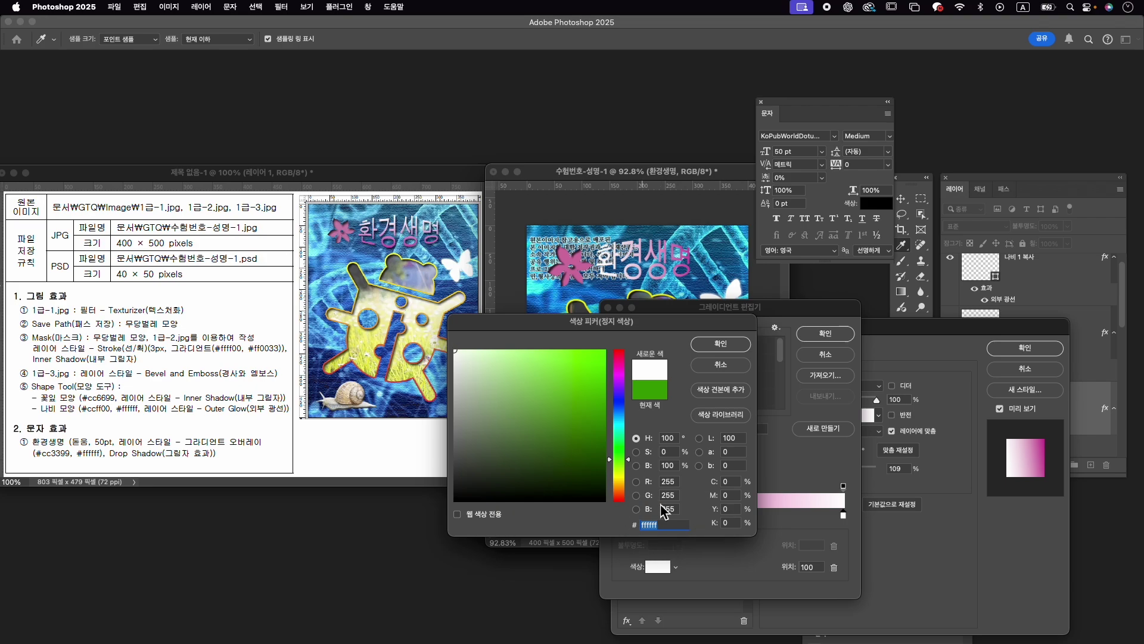
click(721, 345)
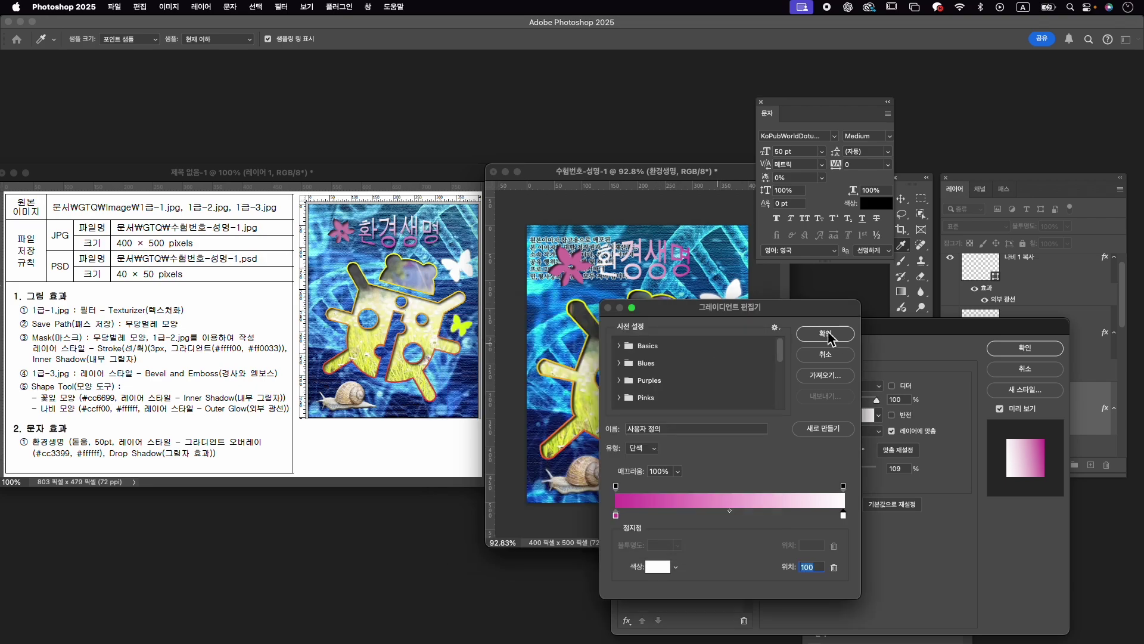
click(825, 334)
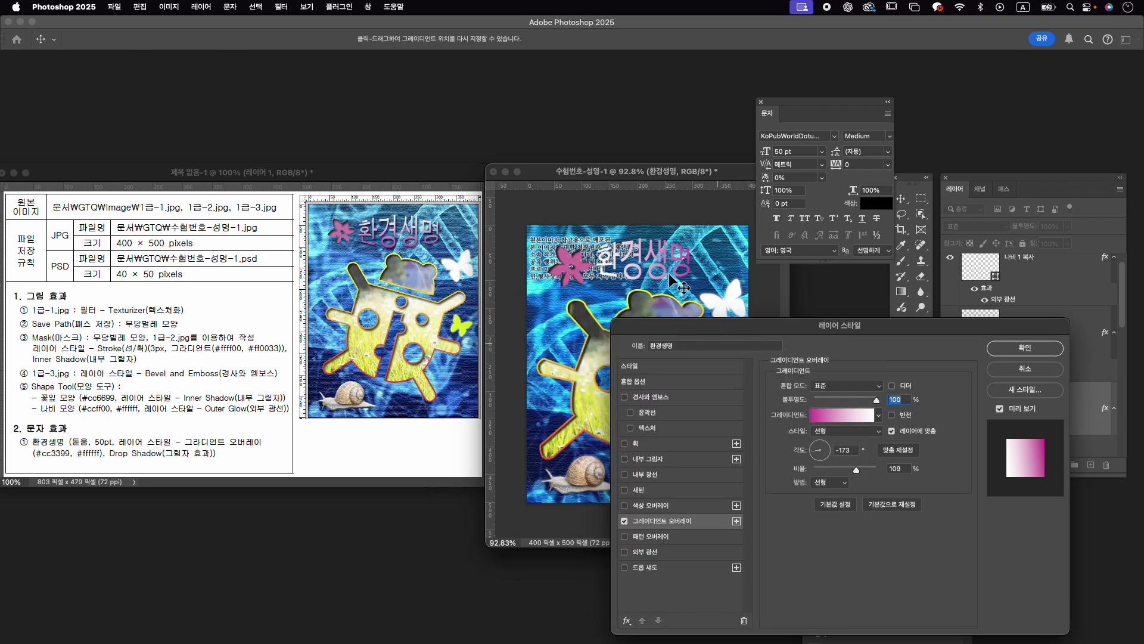
drag(825, 452, 823, 450)
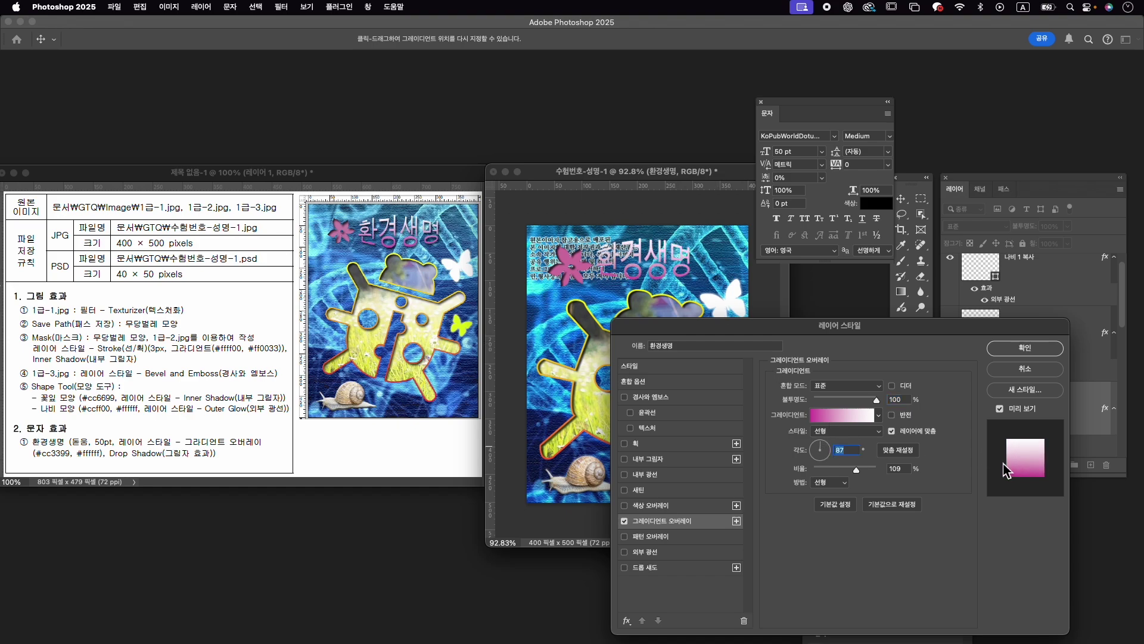
click(638, 567)
click(1025, 348)
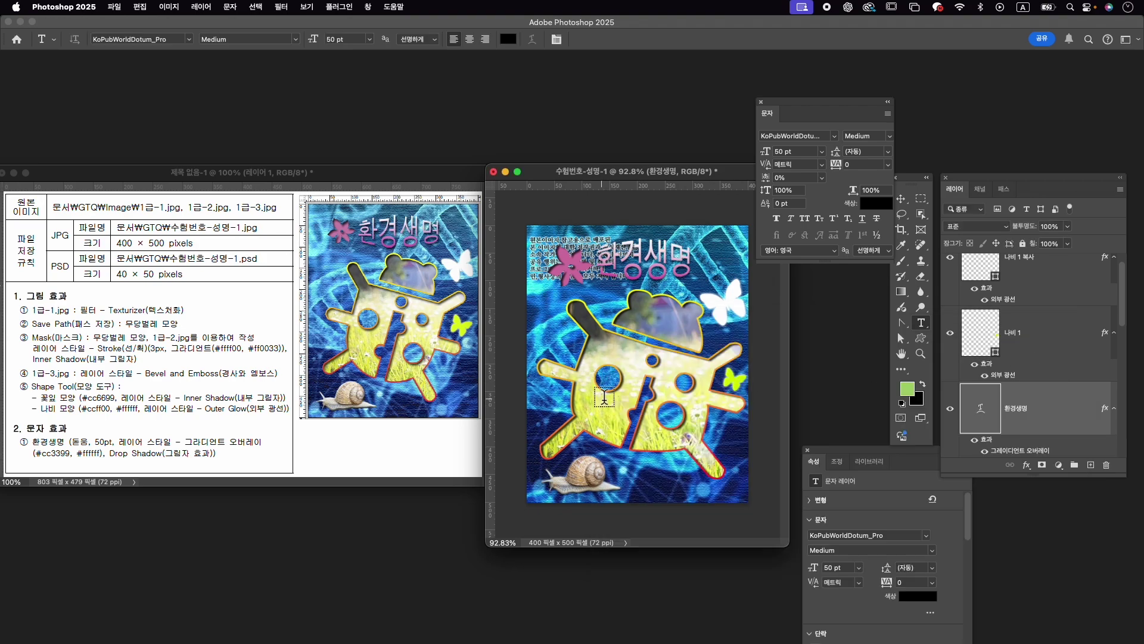
Move the 환경생명 title down a few pixels.
key(super+t)
drag(665, 267, 664, 268)
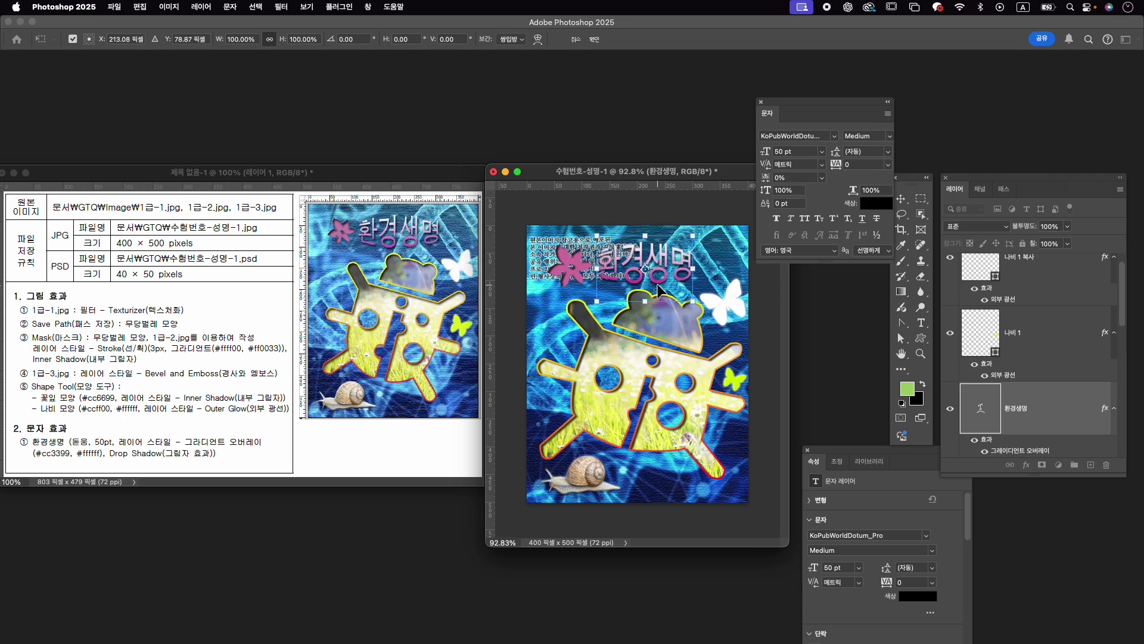
key(Return)
key(t)
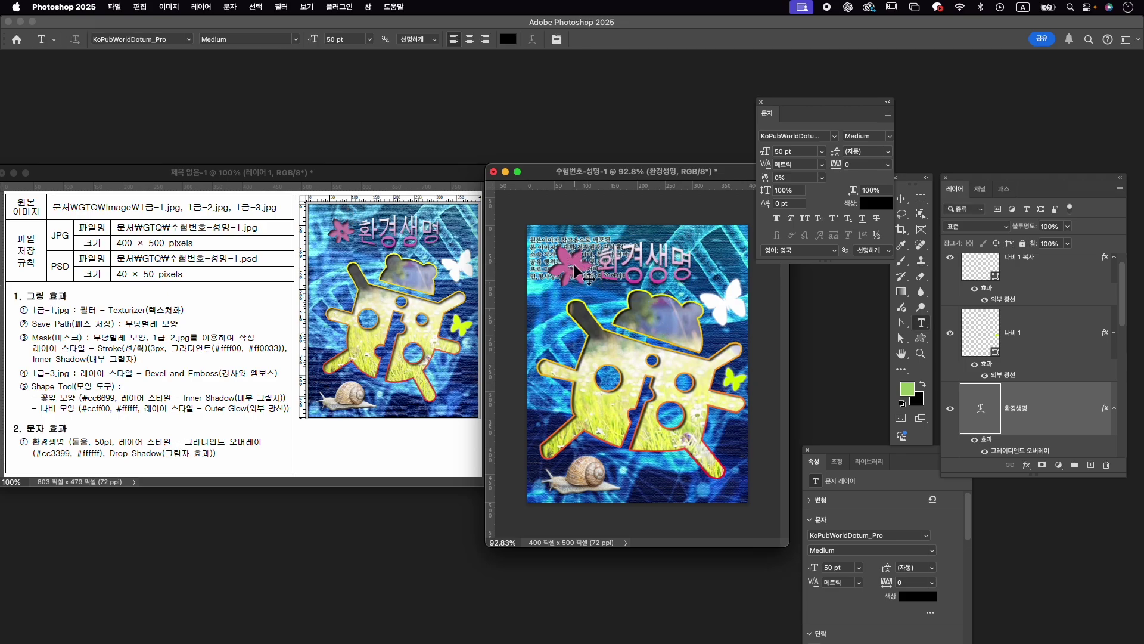
Shrink the pink flower shape slightly.
key(v)
ctrl+click(574, 270)
key(ctrl+t)
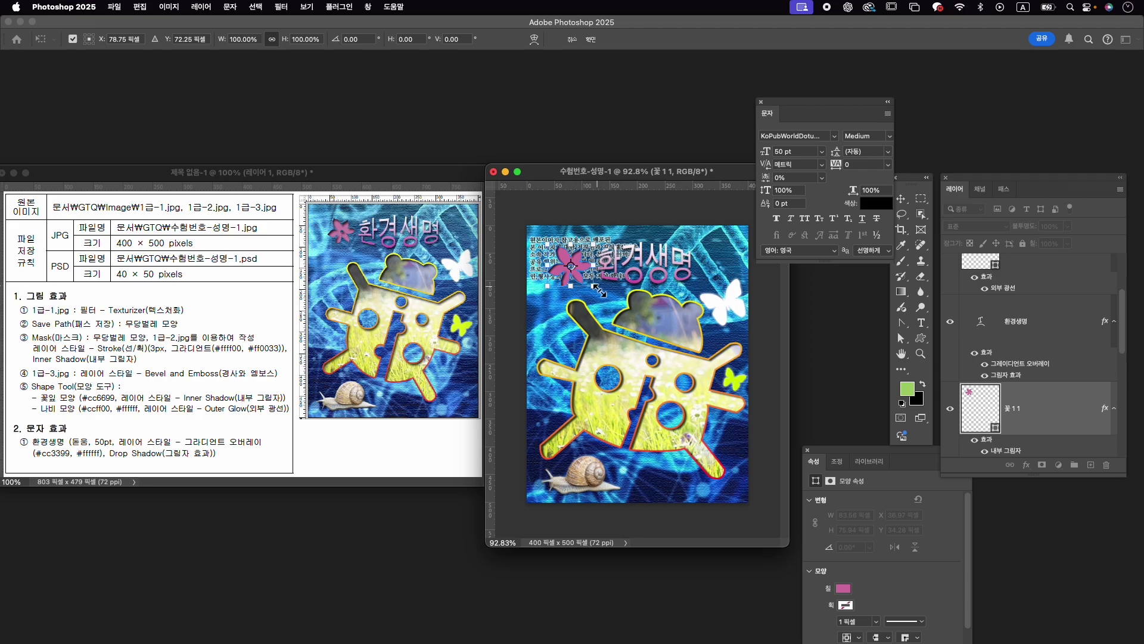
drag(598, 291, 593, 286)
key(Return)
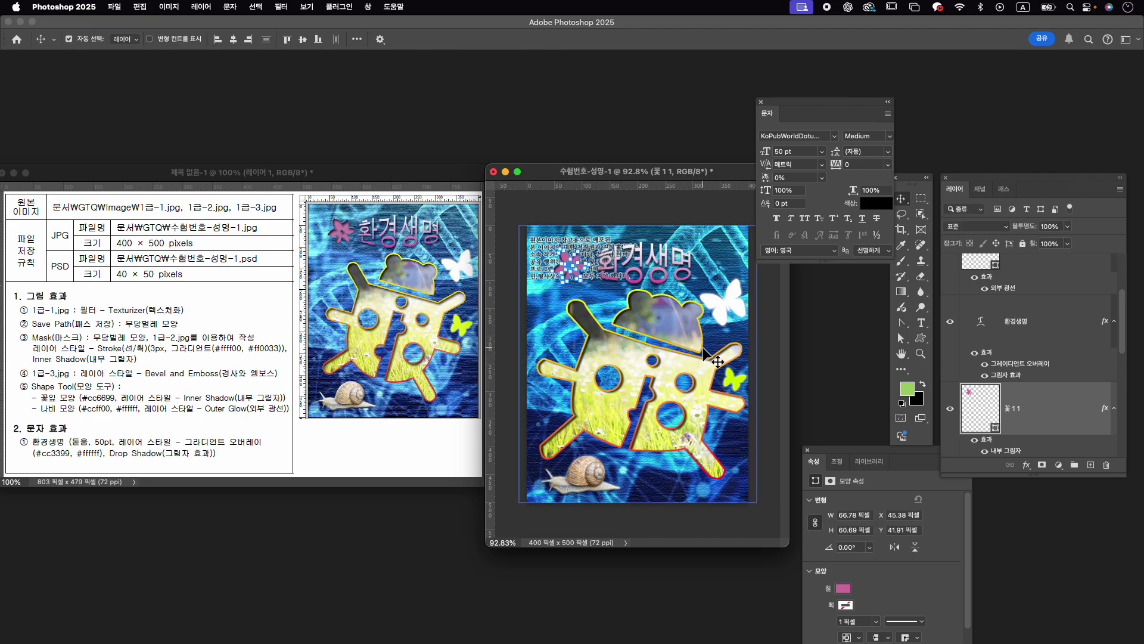
Adjust the large shape's right arm and inner-edge anchor points.
click(717, 362)
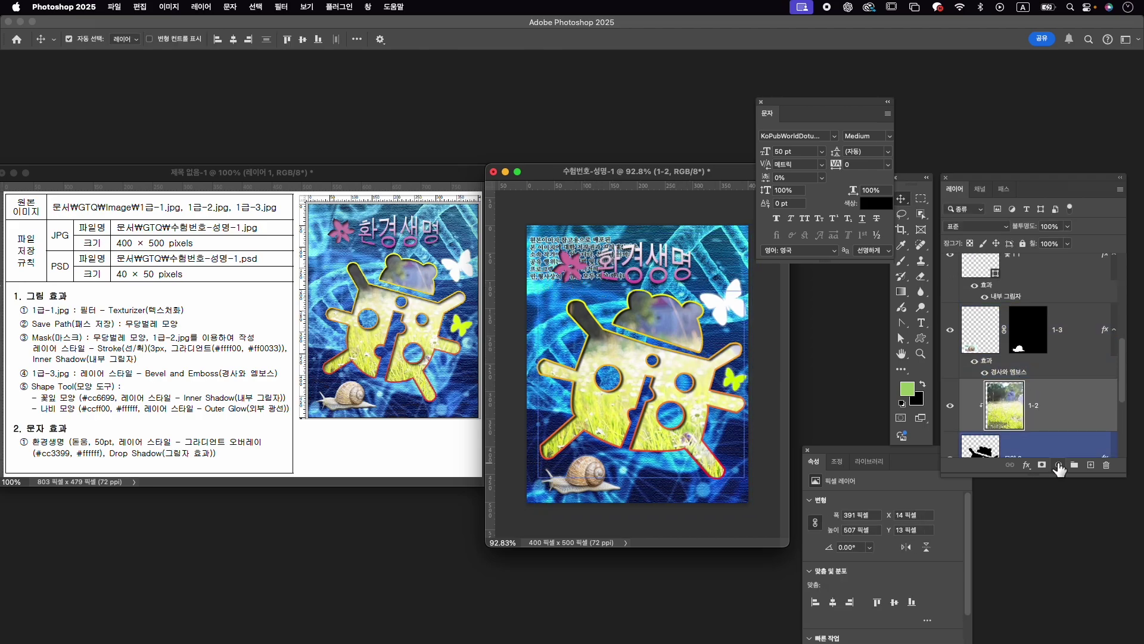
key(a)
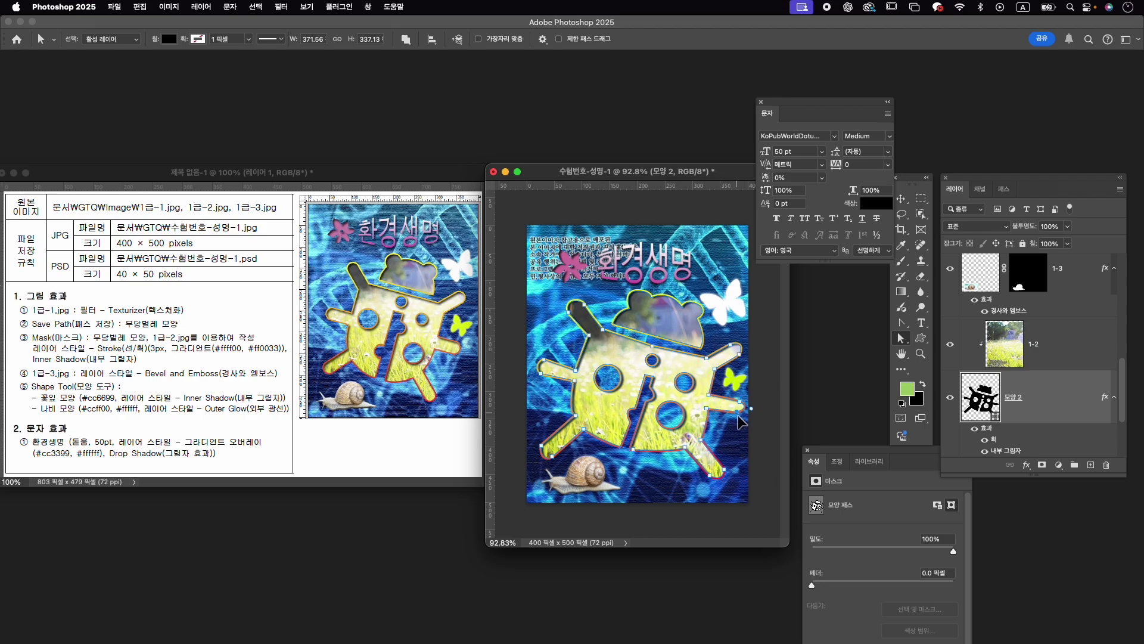
drag(739, 422, 730, 407)
drag(648, 391, 649, 404)
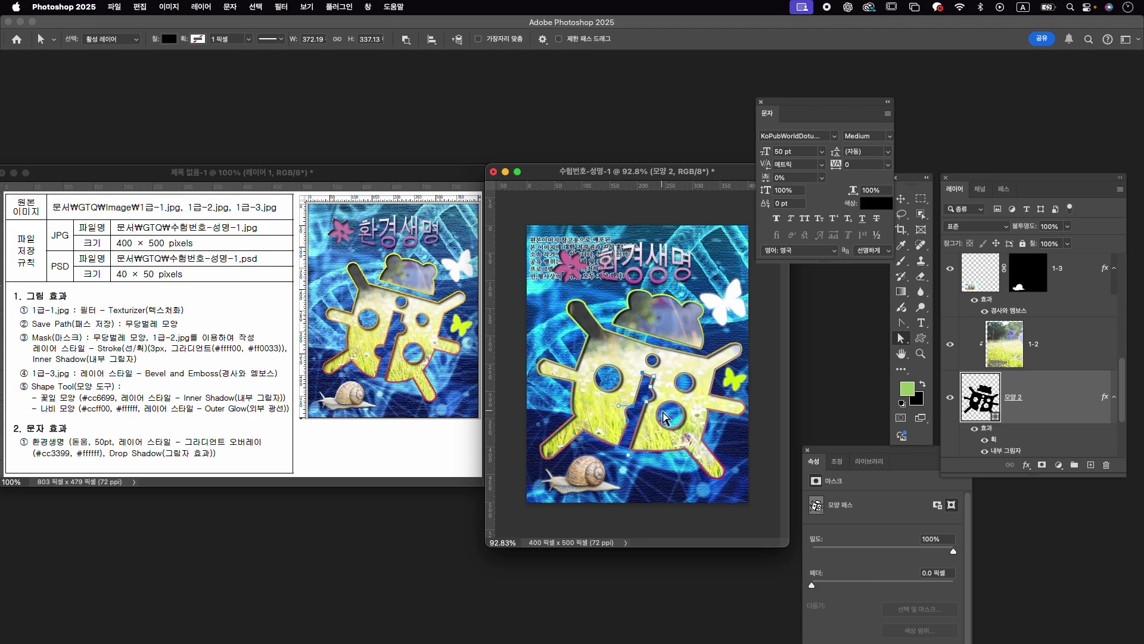
click(1051, 352)
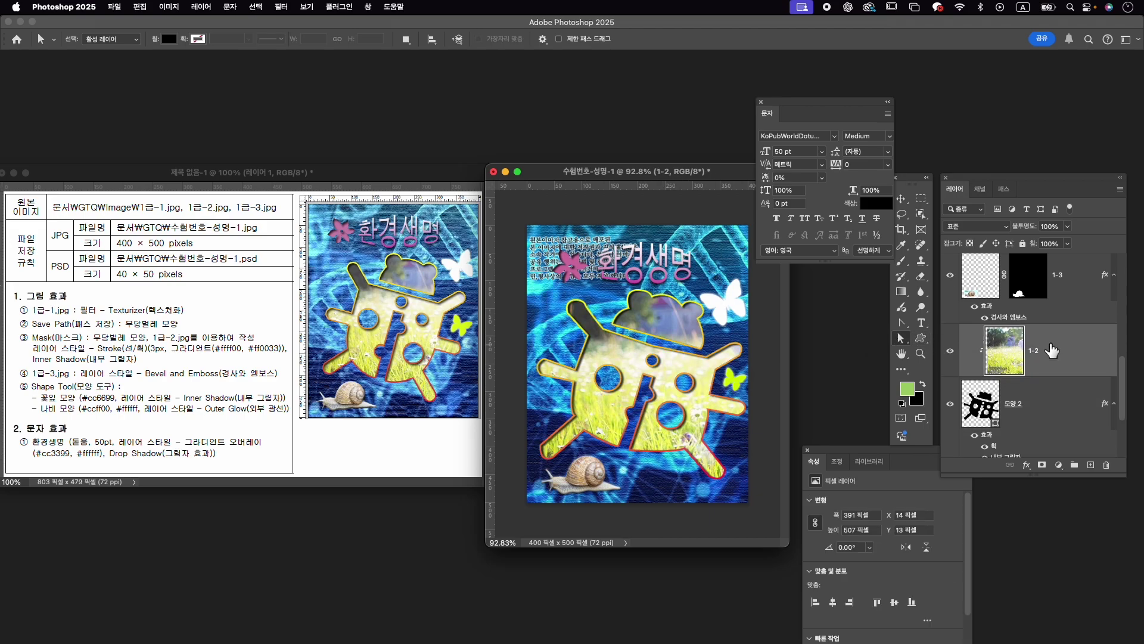
scroll(1051, 351, up, 5)
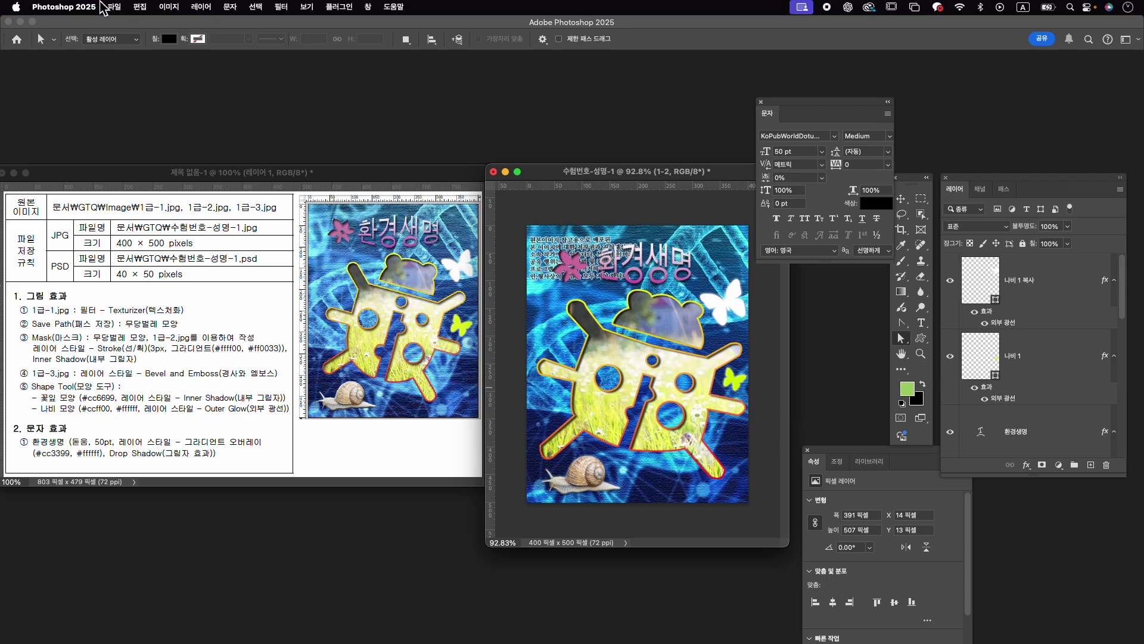
click(120, 7)
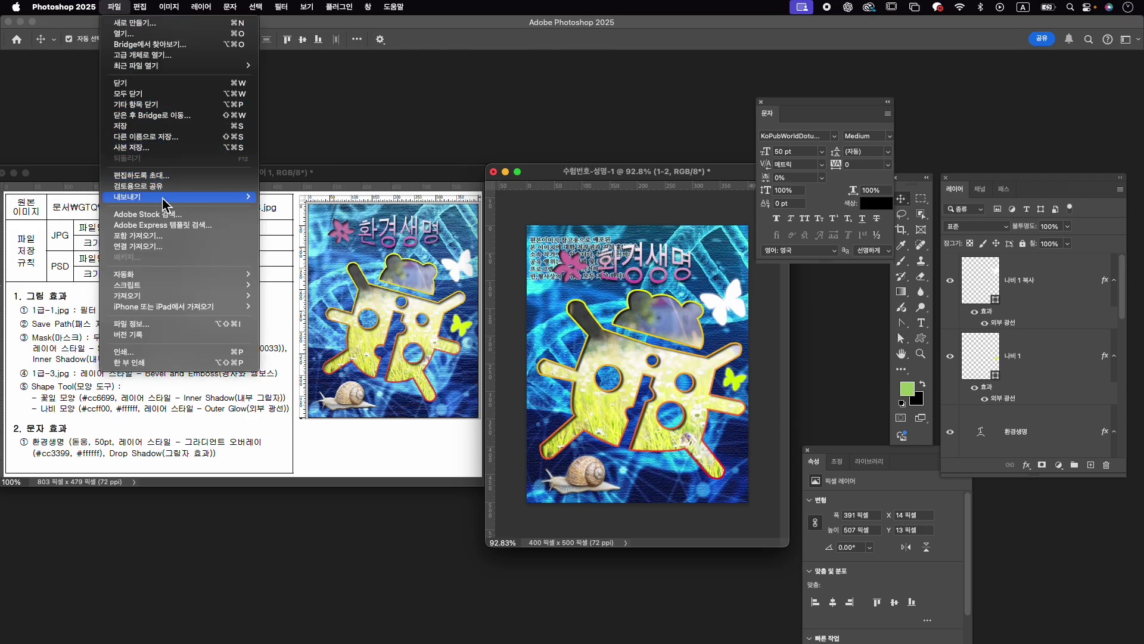
mouse_move(175, 196)
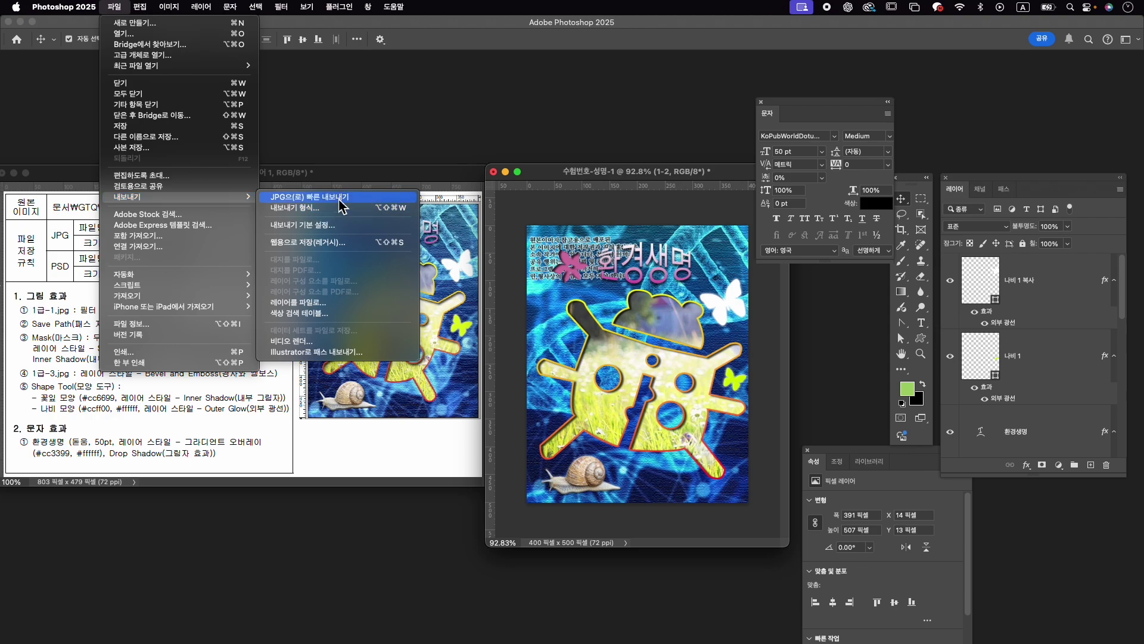
Set the Quick Export format to JPG in the export preferences.
click(341, 232)
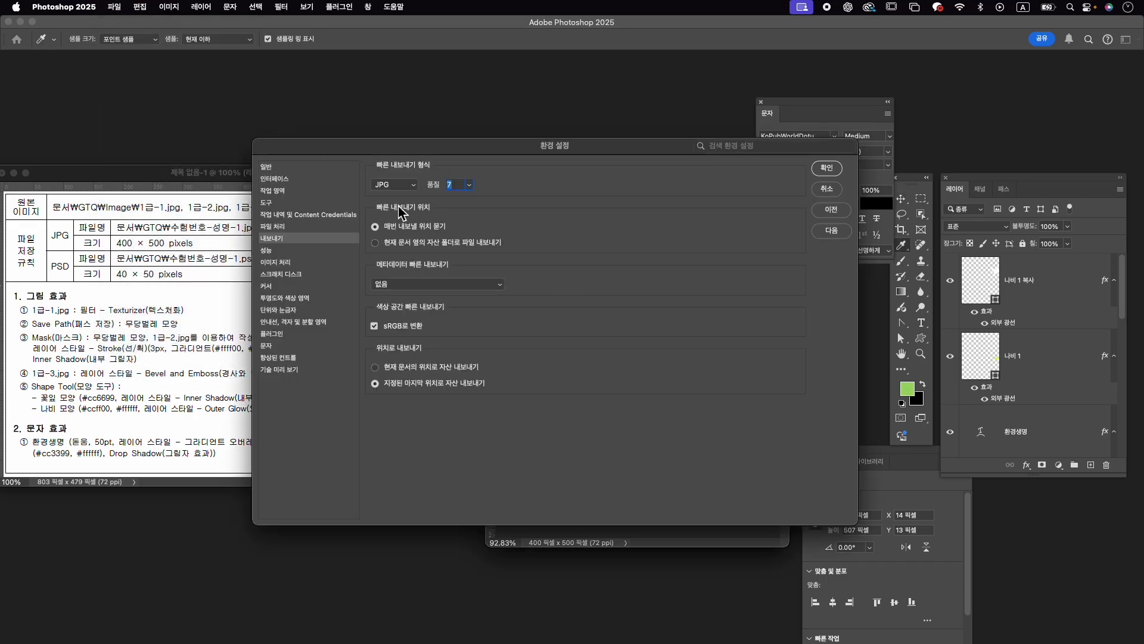
click(405, 189)
click(470, 188)
click(826, 169)
Quick-export the poster as 수험번호-성명-1.jpg into the GTQ folder.
click(112, 8)
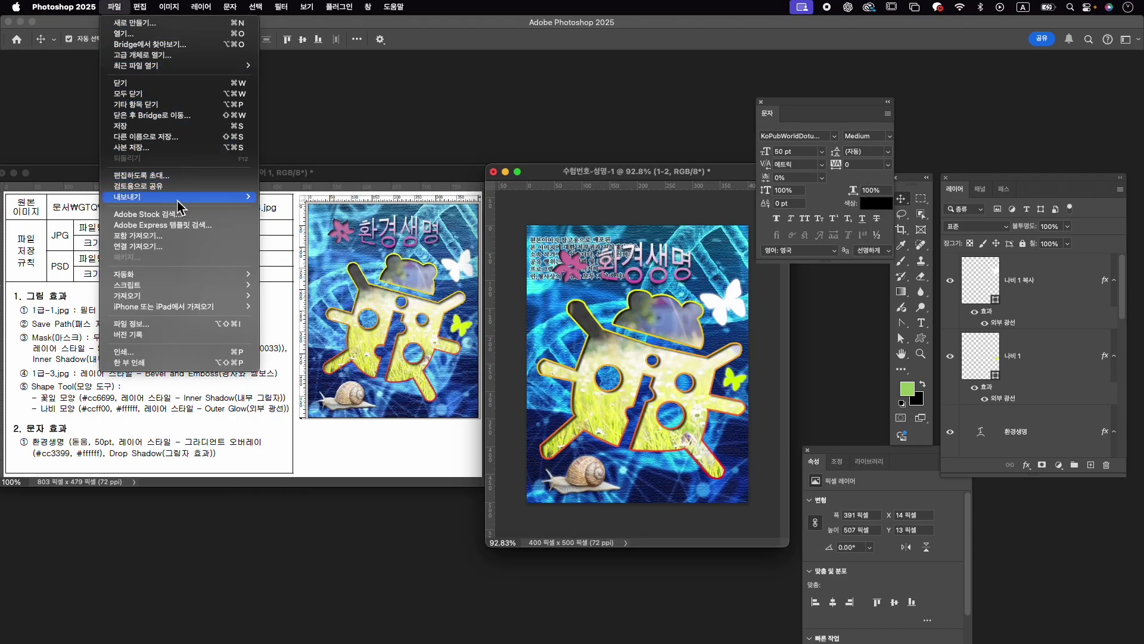
click(283, 203)
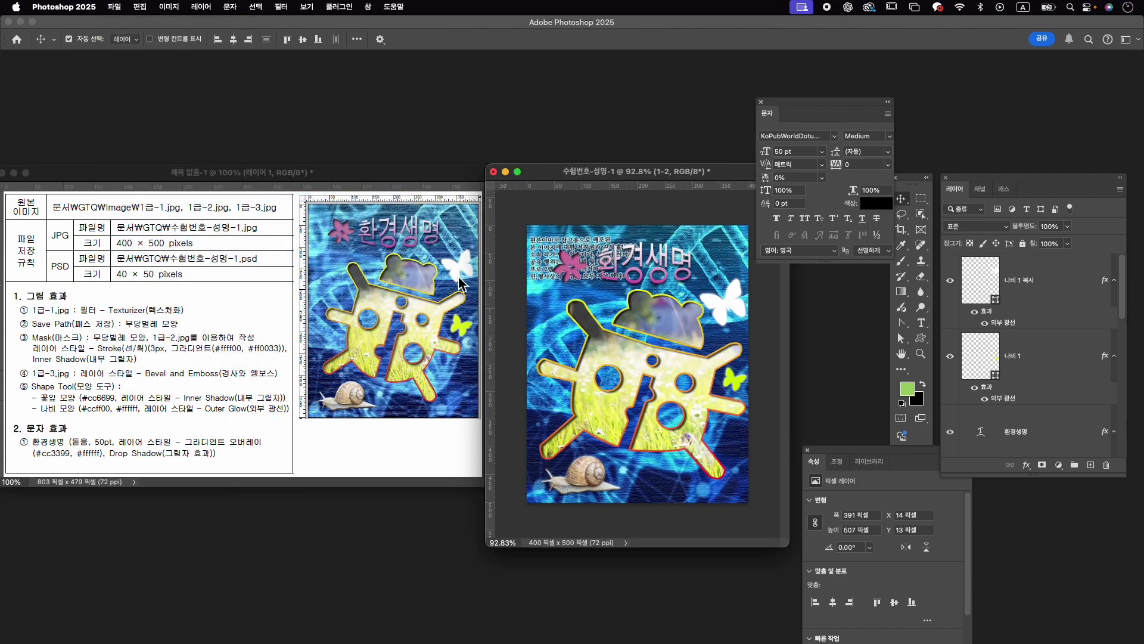
click(457, 225)
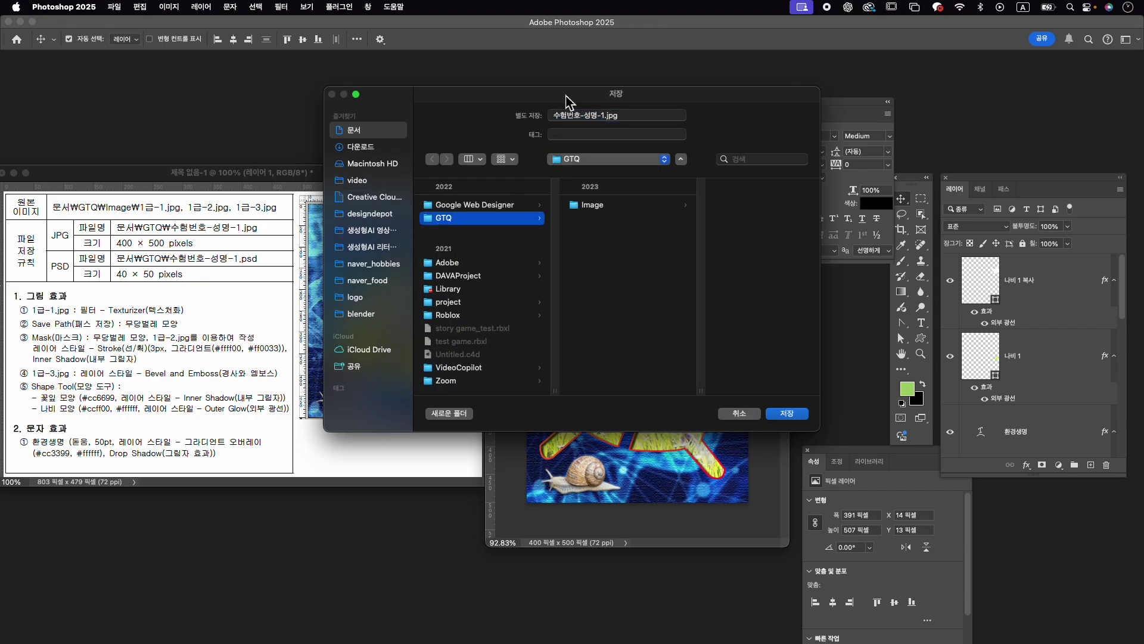
click(788, 414)
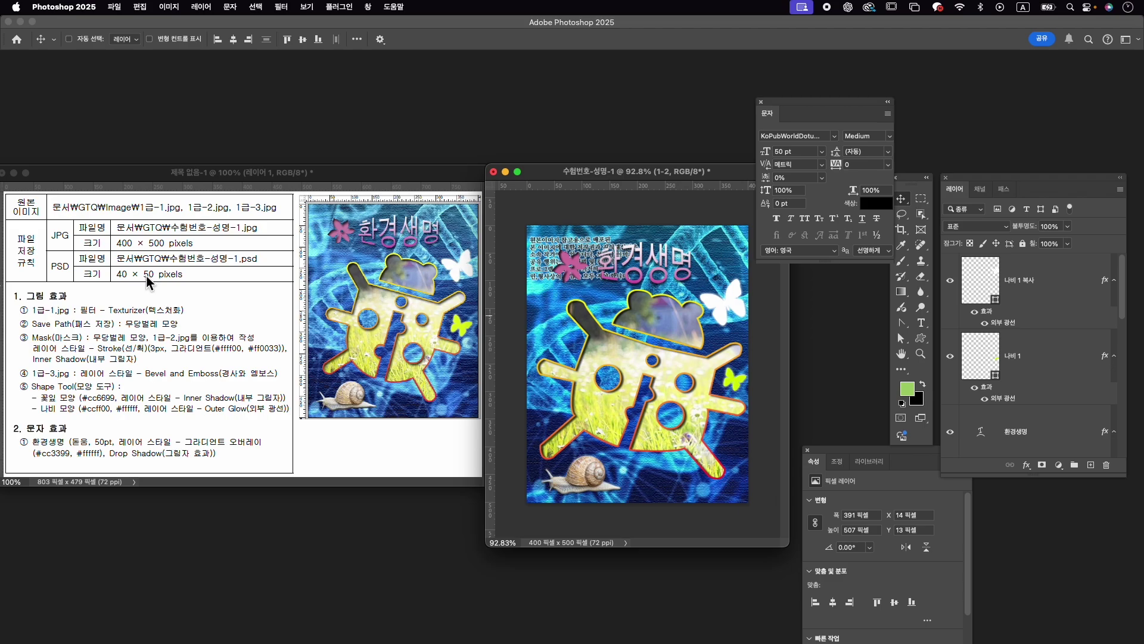
Resize the image to 40×50 pixels.
key(super+alt+i)
text(40)
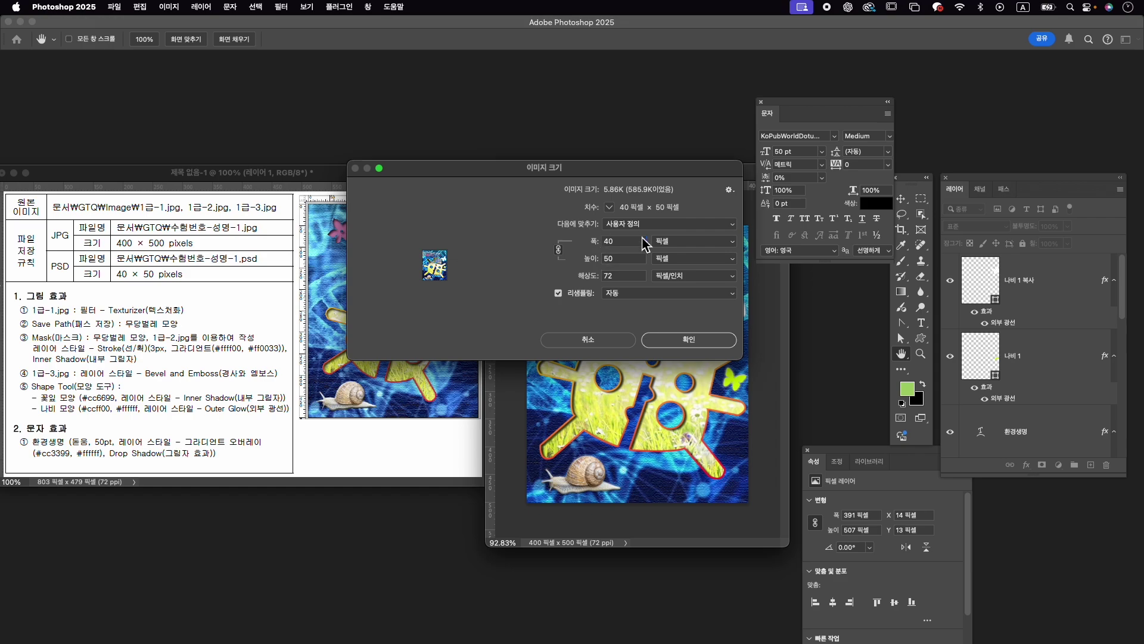
click(698, 341)
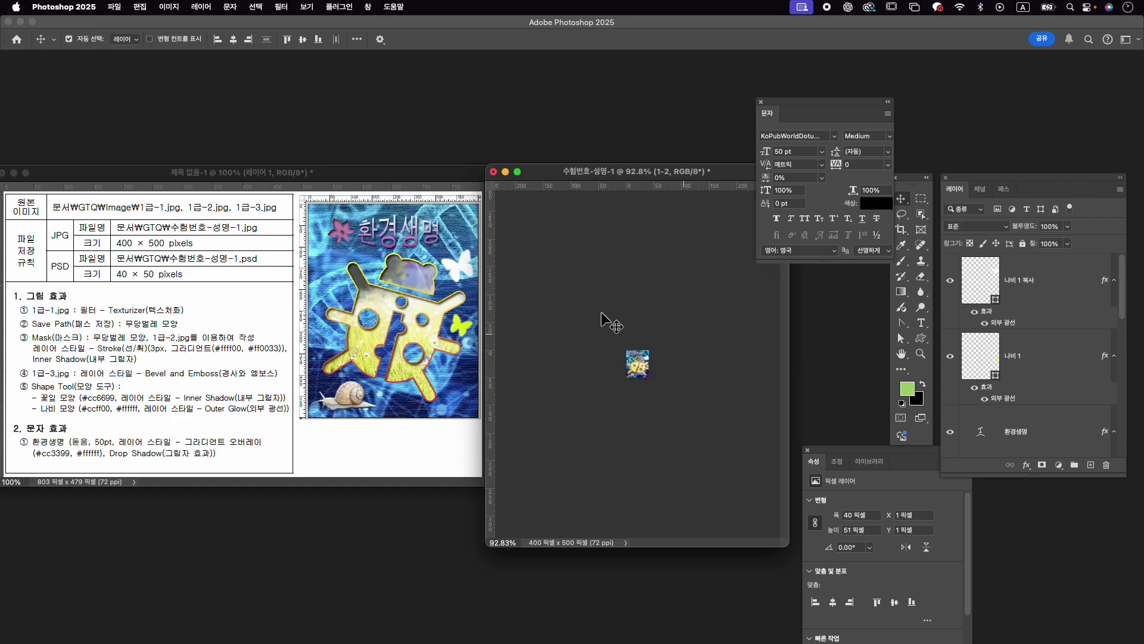
Save the poster as 수험번호-성명-1.psd in the GTQ folder.
click(113, 8)
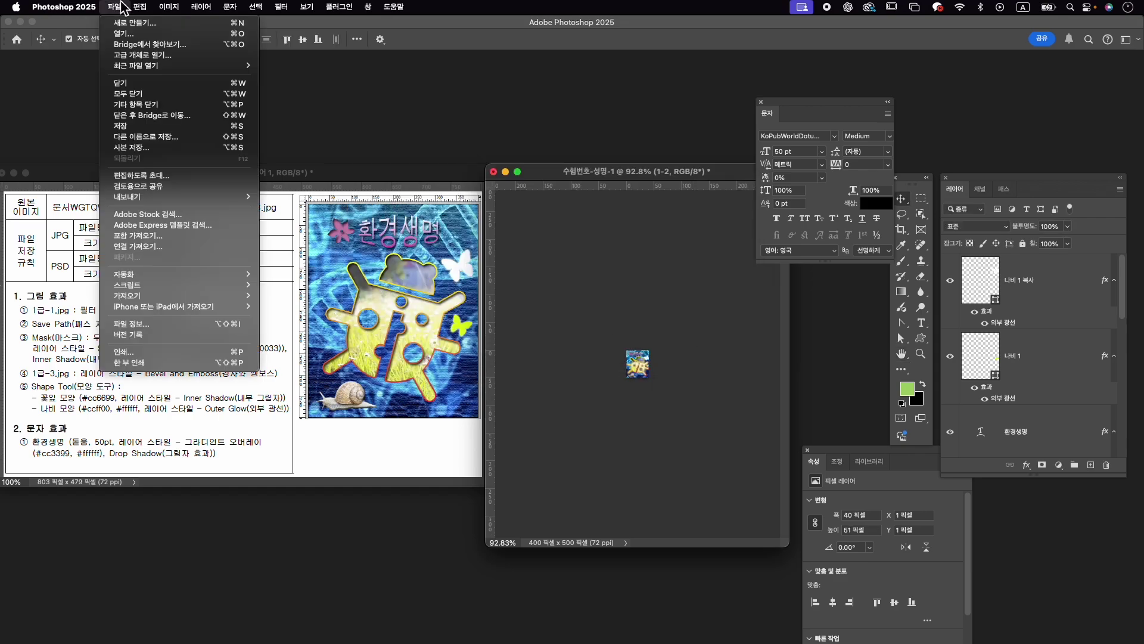
click(159, 138)
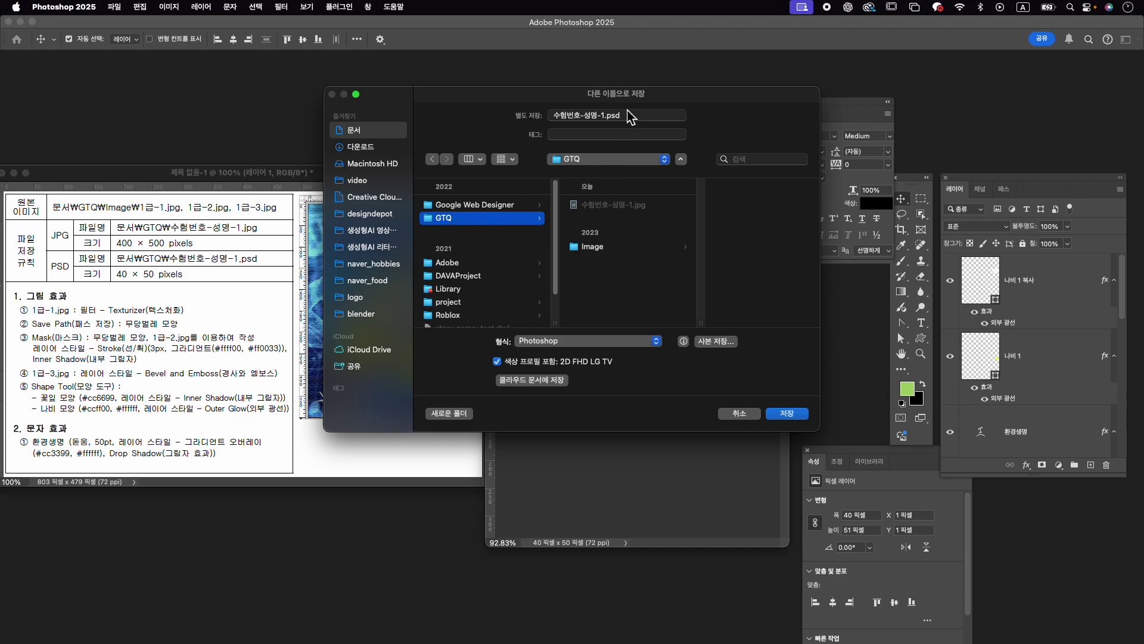
click(803, 413)
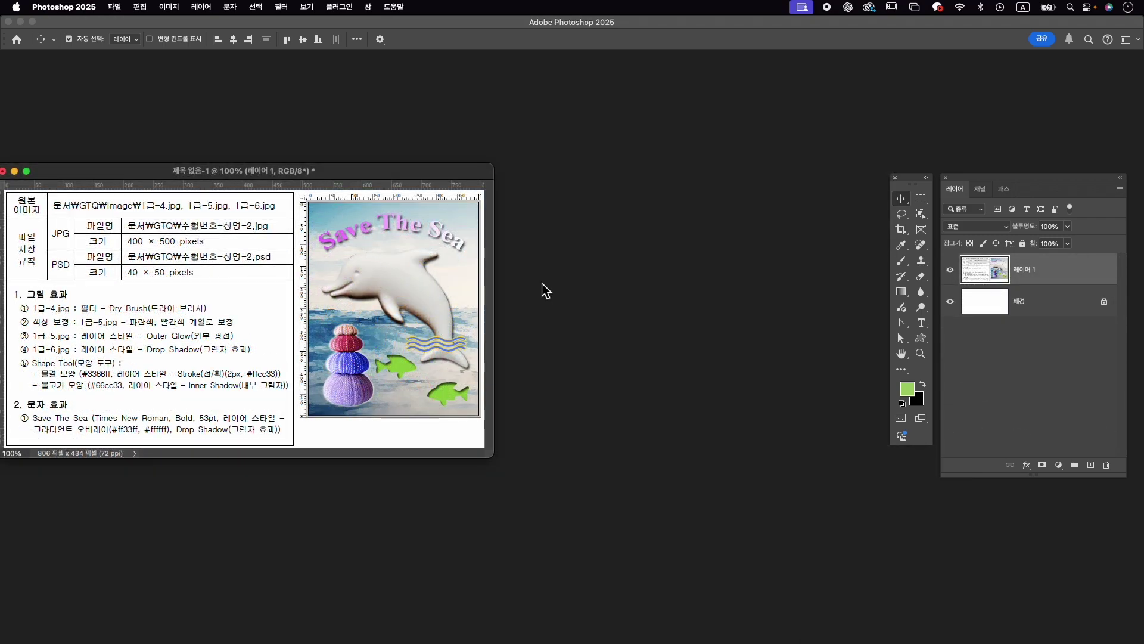
Create a new 400×500 px document named 수험번호-성명-2.
key(super+n)
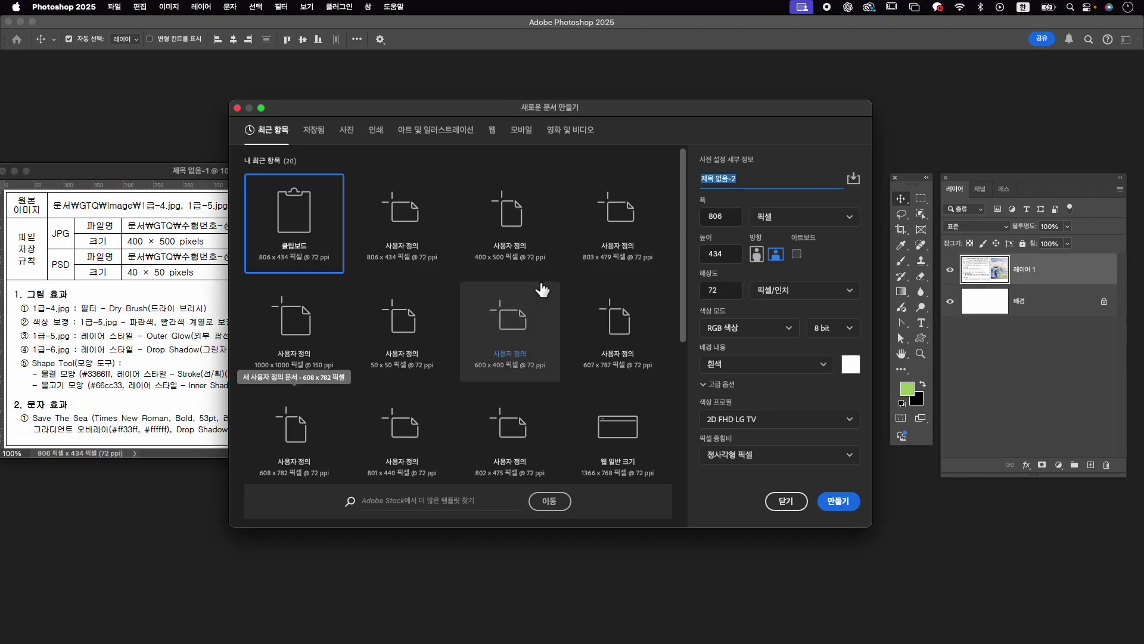
text(수험)
text(번호-성명)
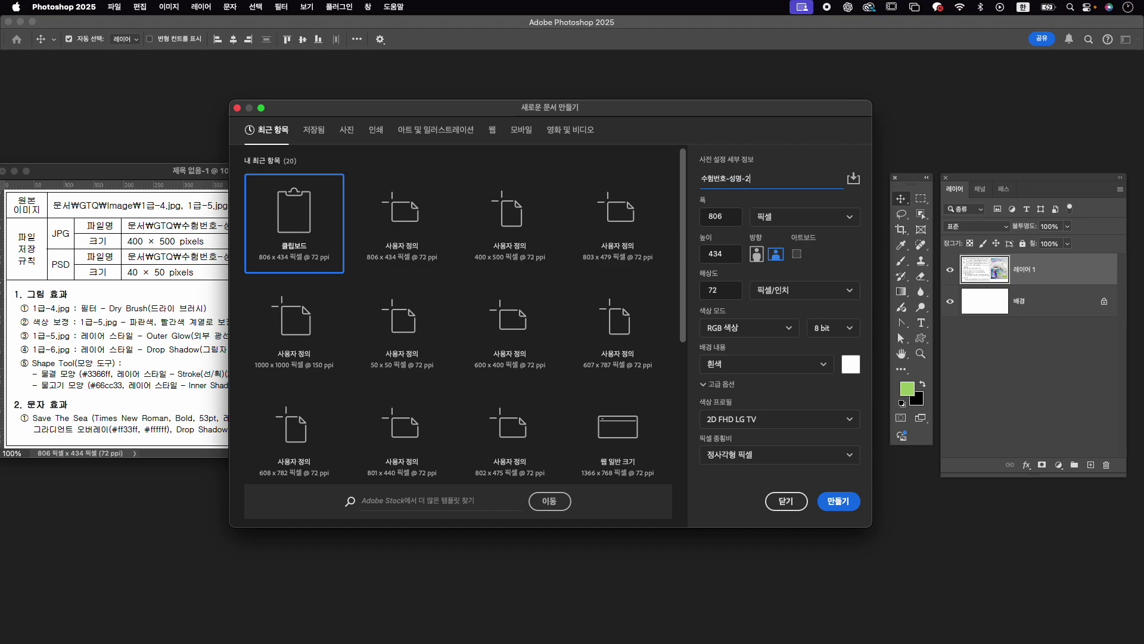
key(Tab)
text(400)
key(Tab)
text(500)
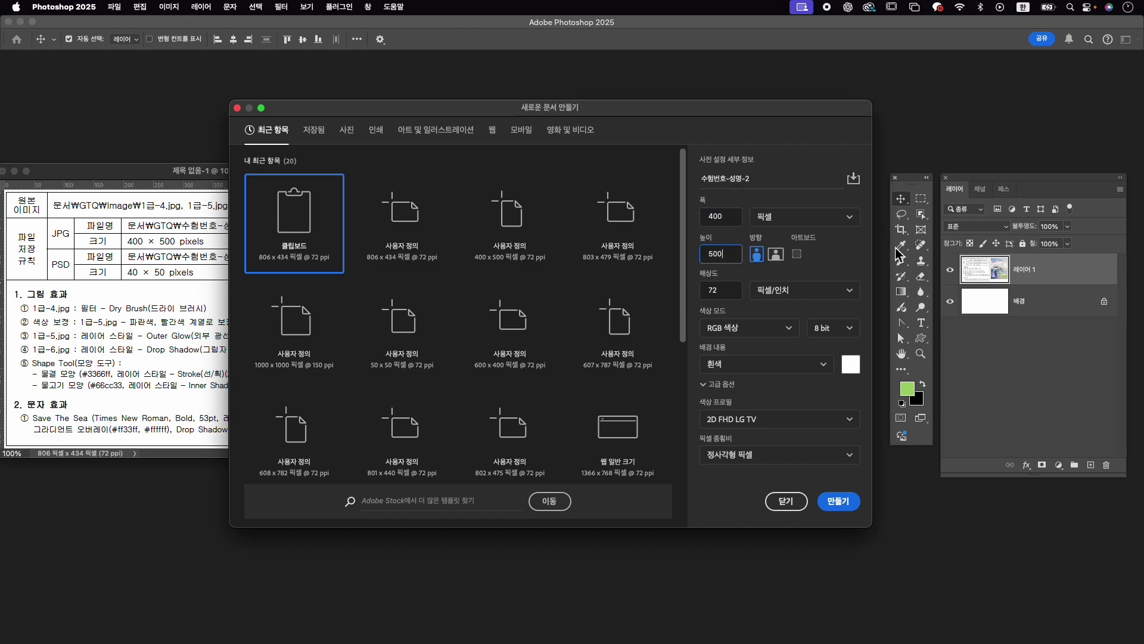
click(845, 503)
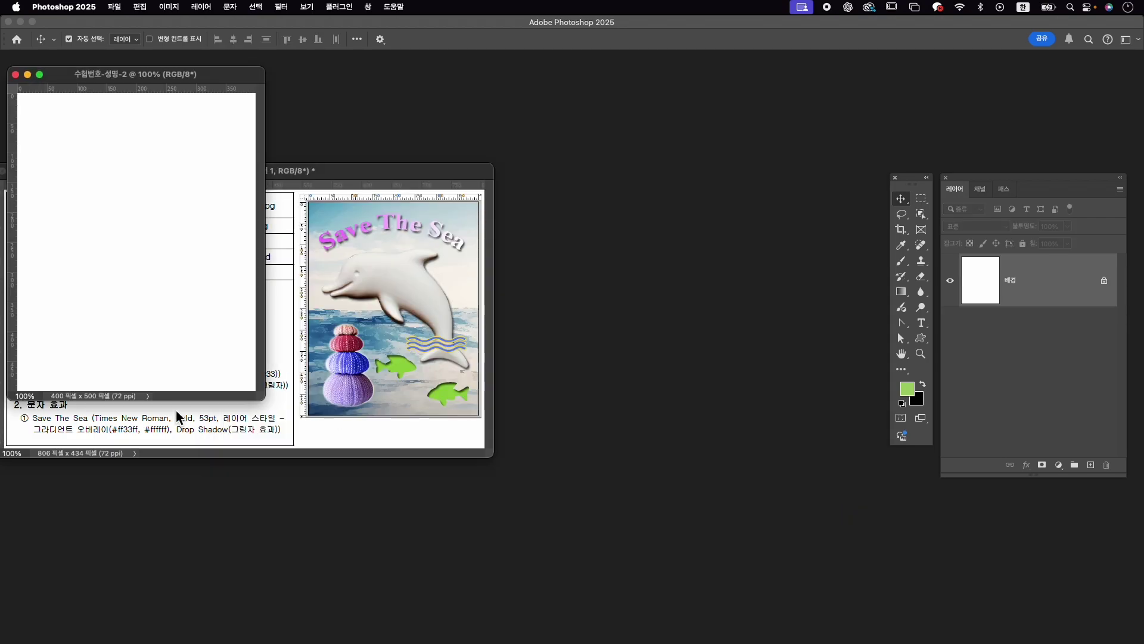
Enlarge and reposition the new document window, then bring up the Open dialog.
mouse_move(250, 67)
mouse_down()
mouse_move(243, 55)
mouse_move(761, 209)
mouse_up()
drag(705, 178, 694, 179)
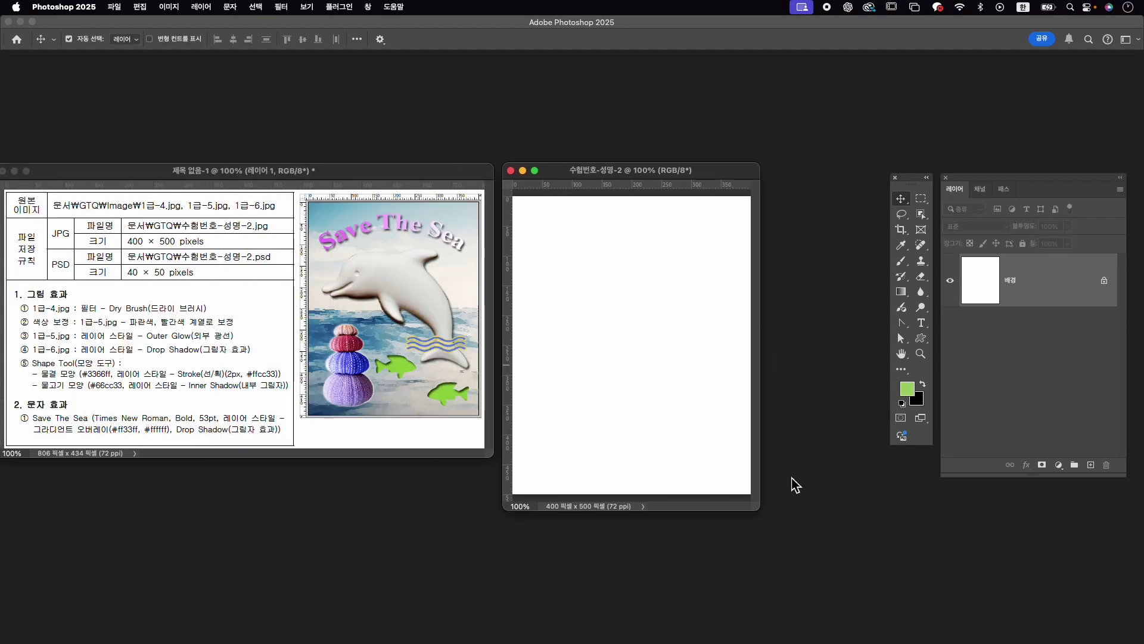
drag(761, 512, 778, 532)
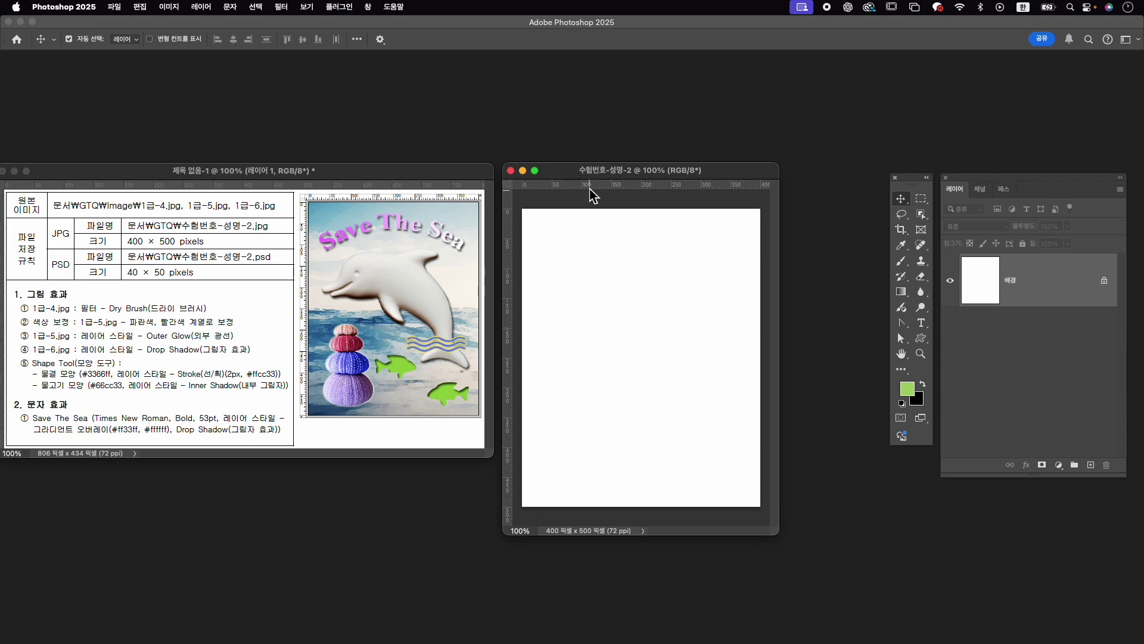
drag(583, 178, 575, 178)
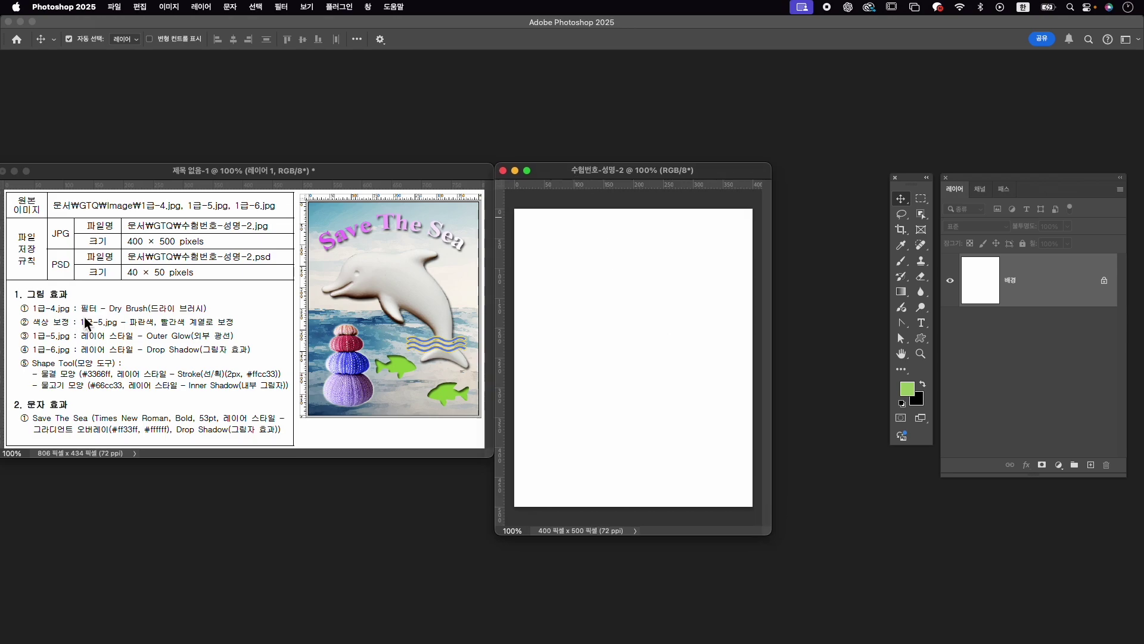
key(super+o)
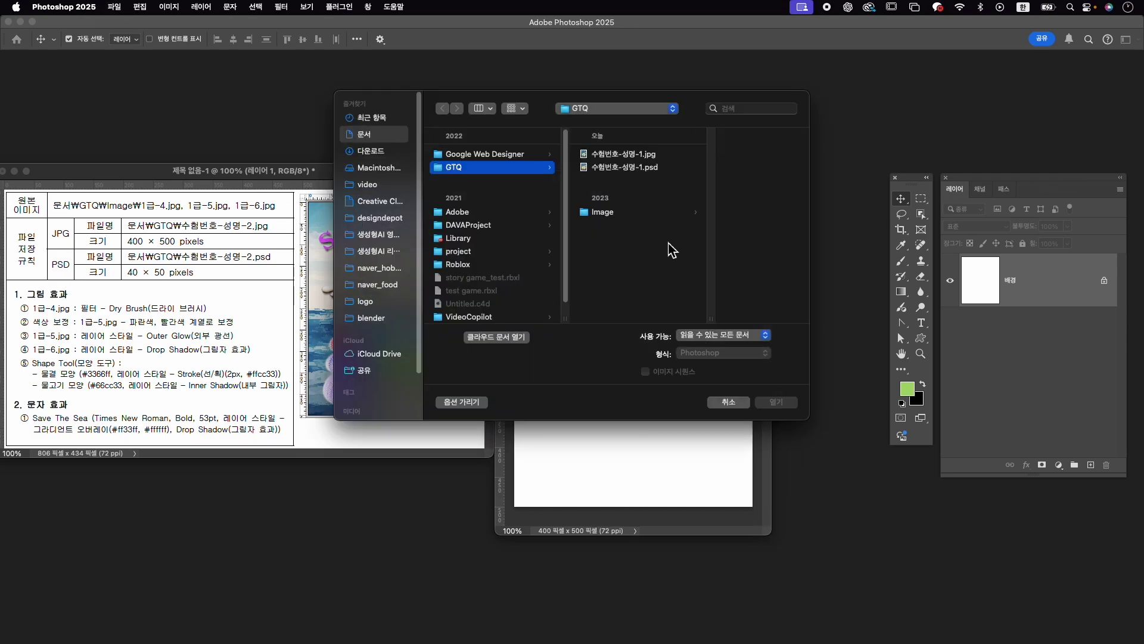
Open the 1급-4.jpg sea photo from the Image folder and move its window aside.
click(664, 212)
click(724, 193)
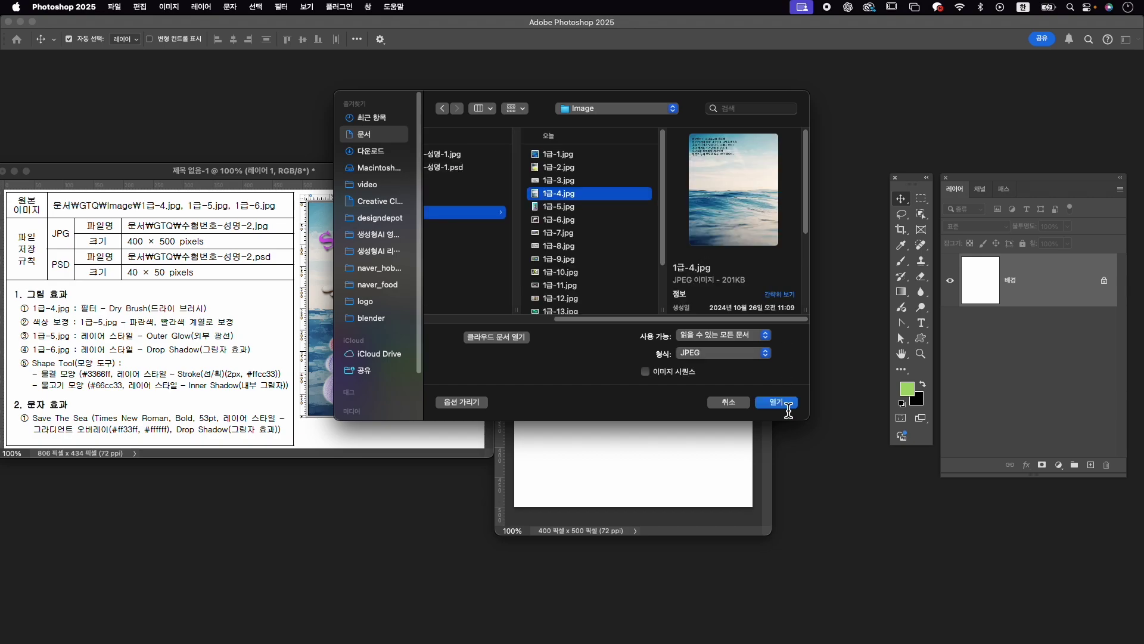
click(788, 405)
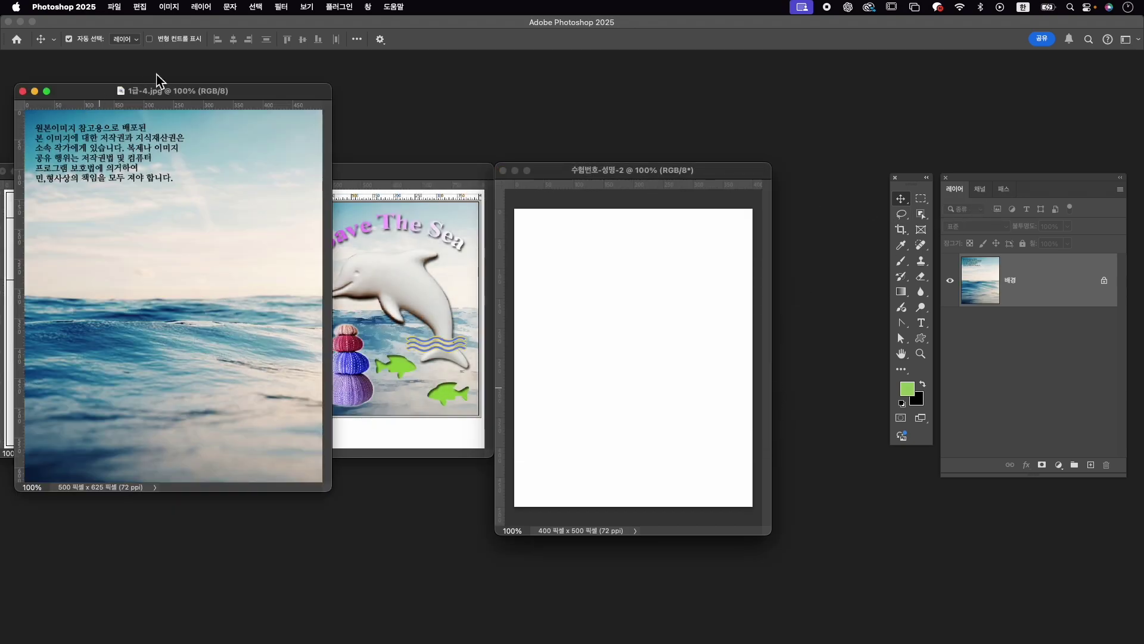
mouse_move(192, 96)
mouse_down()
mouse_move(609, 95)
mouse_move(543, 94)
mouse_up()
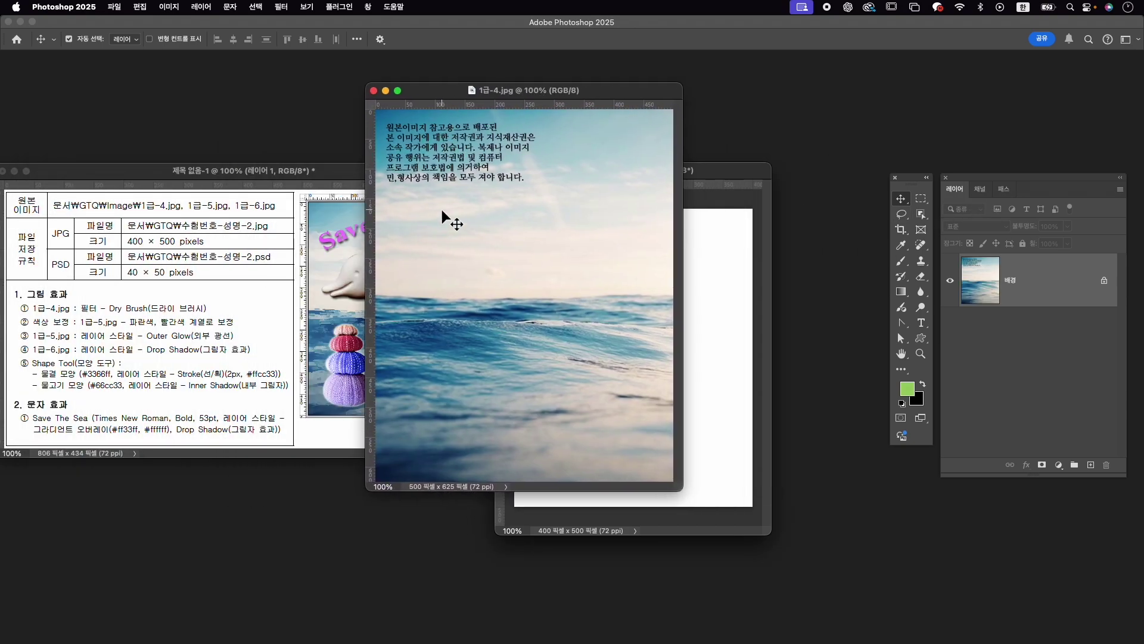
Apply the Artistic > Dry Brush filter from the Filter Gallery to the sea photo.
click(281, 6)
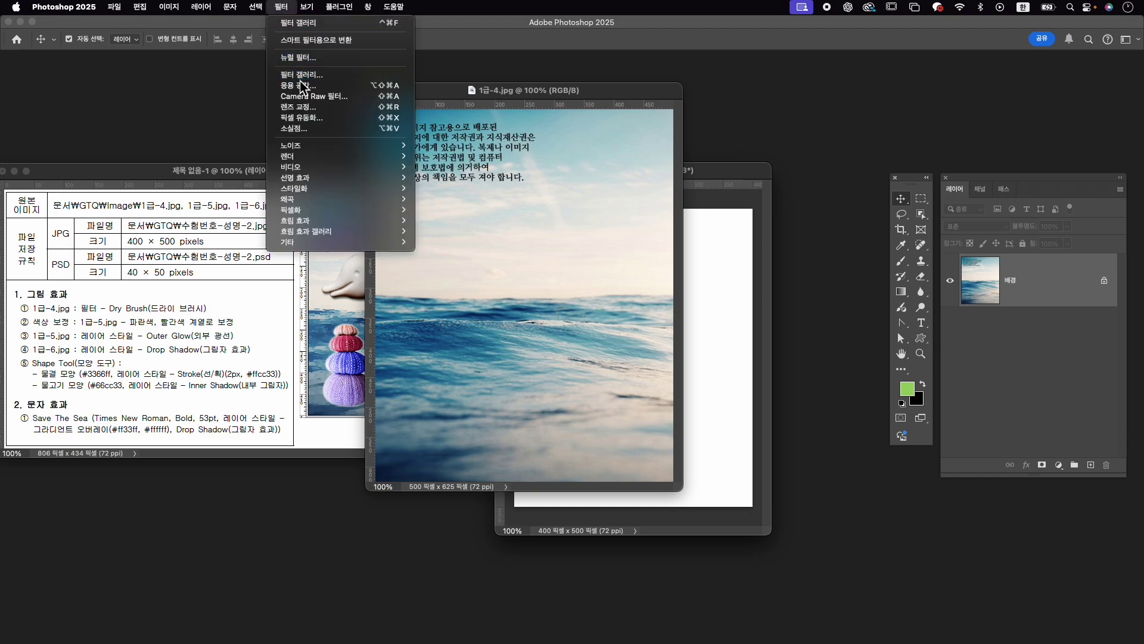
click(304, 57)
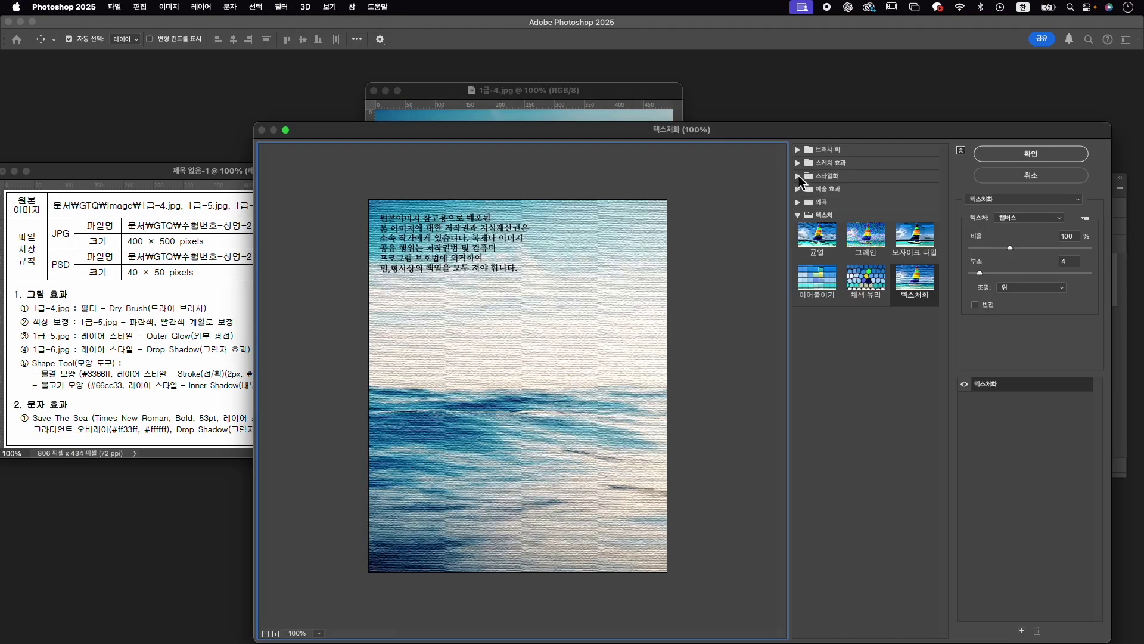
click(797, 152)
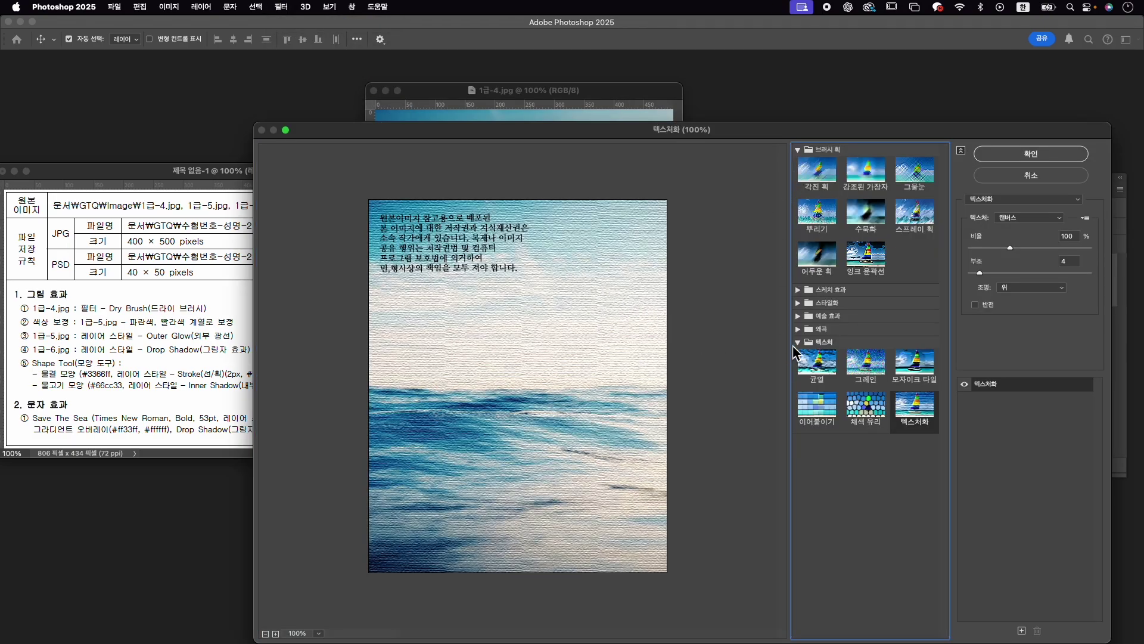
click(798, 290)
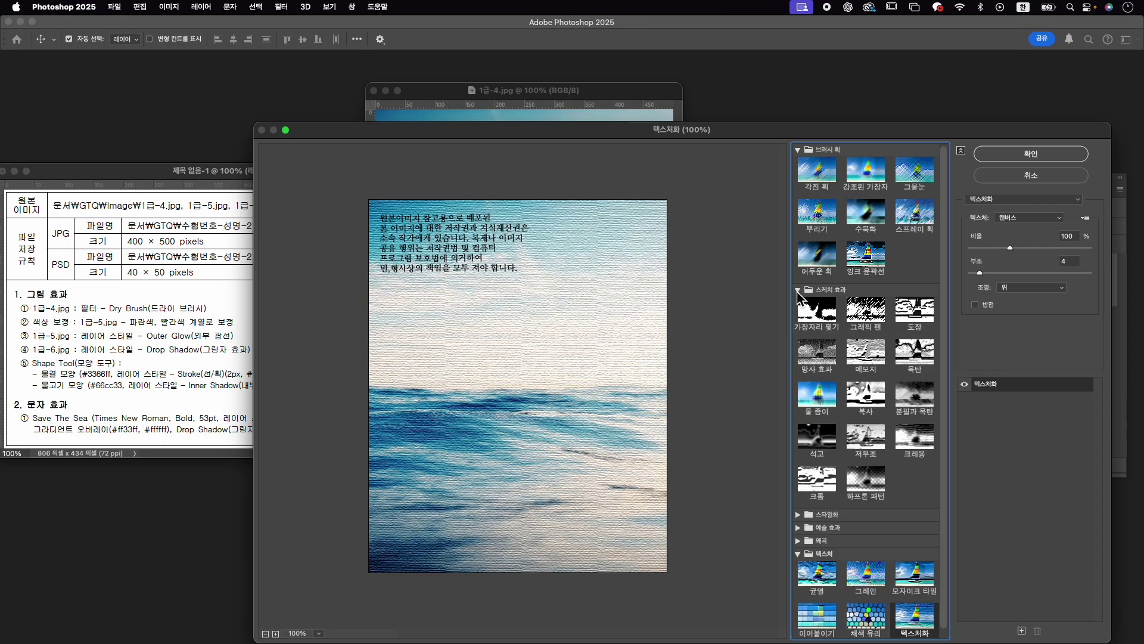
click(801, 516)
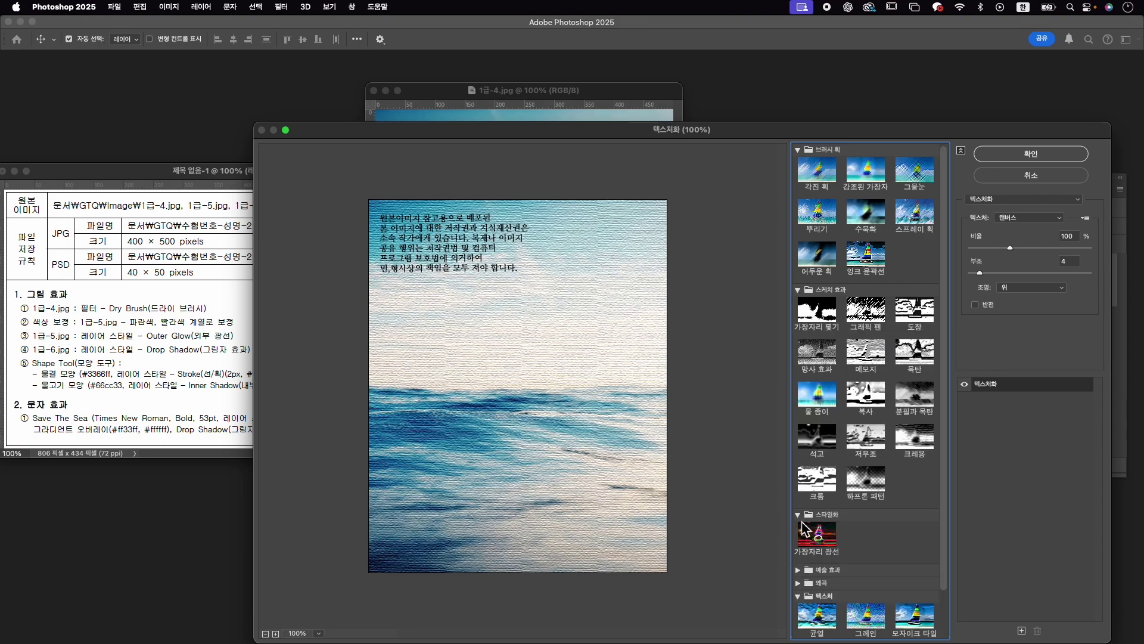
click(798, 569)
scroll(858, 528, down, 5)
click(925, 330)
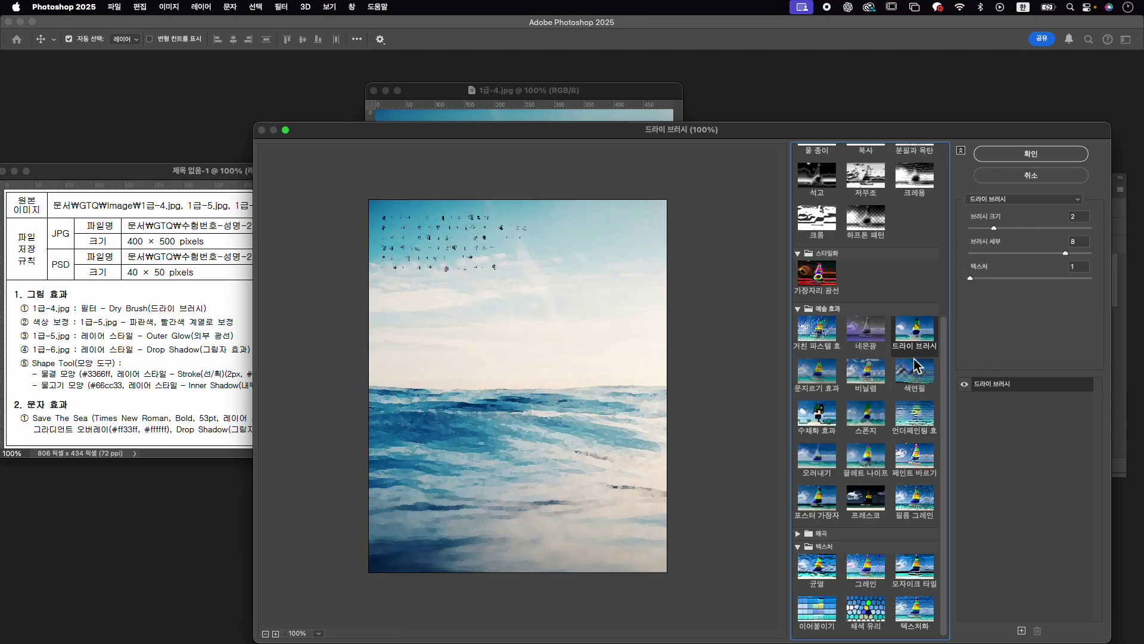
click(1051, 156)
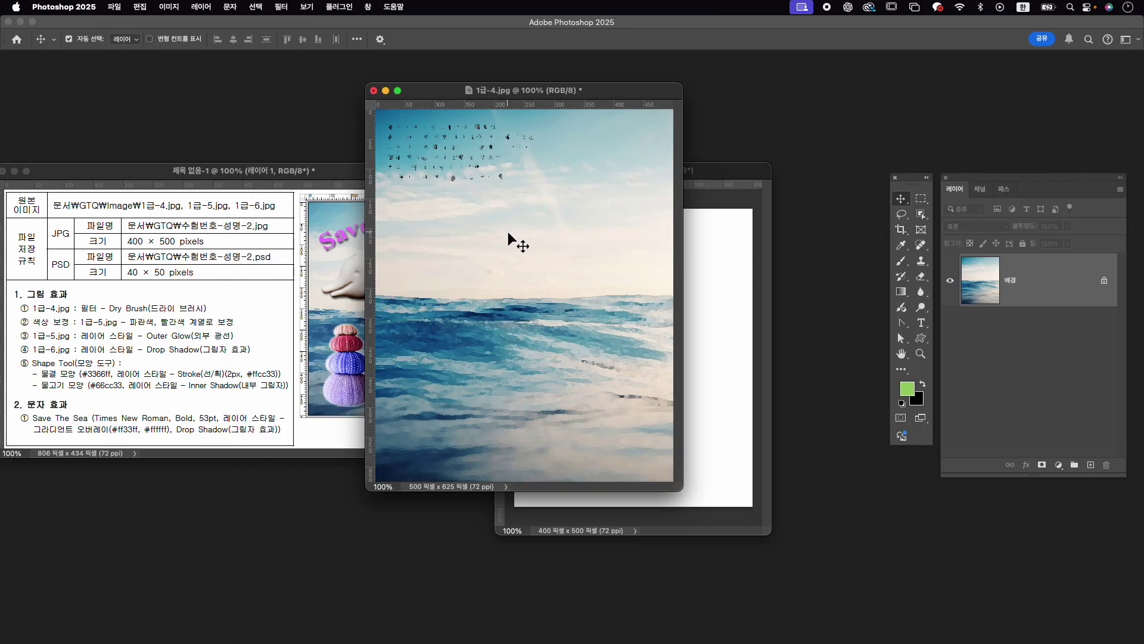
Copy the Dry Brush sea photo into the poster, close 1급-4.jpg unsaved, and name the layer 1-4.
drag(534, 264, 692, 365)
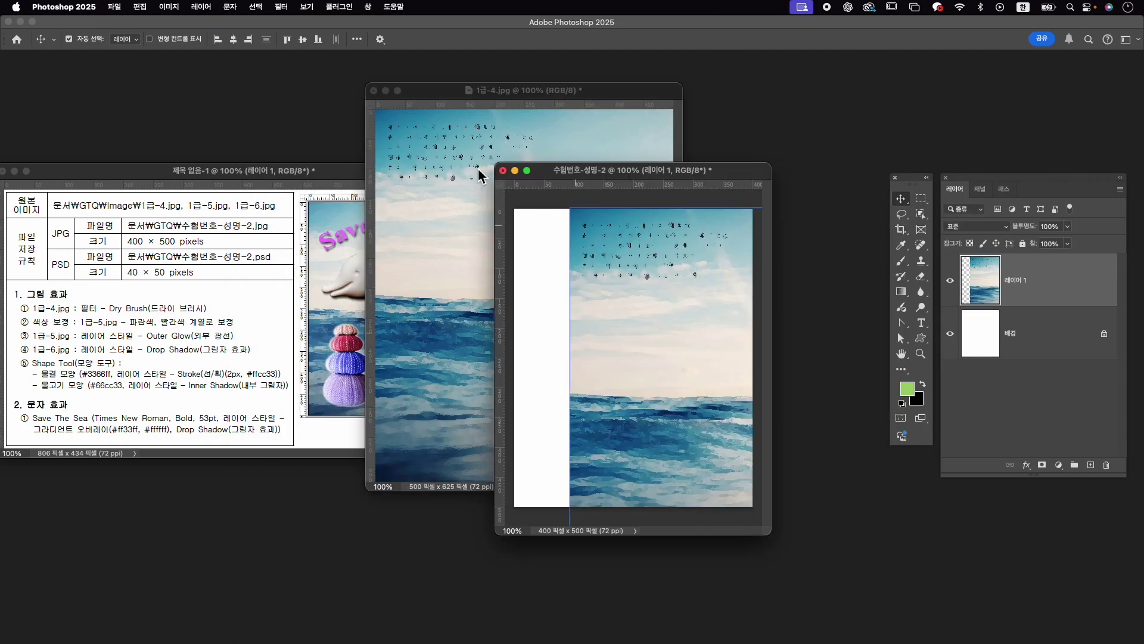
click(374, 91)
click(572, 288)
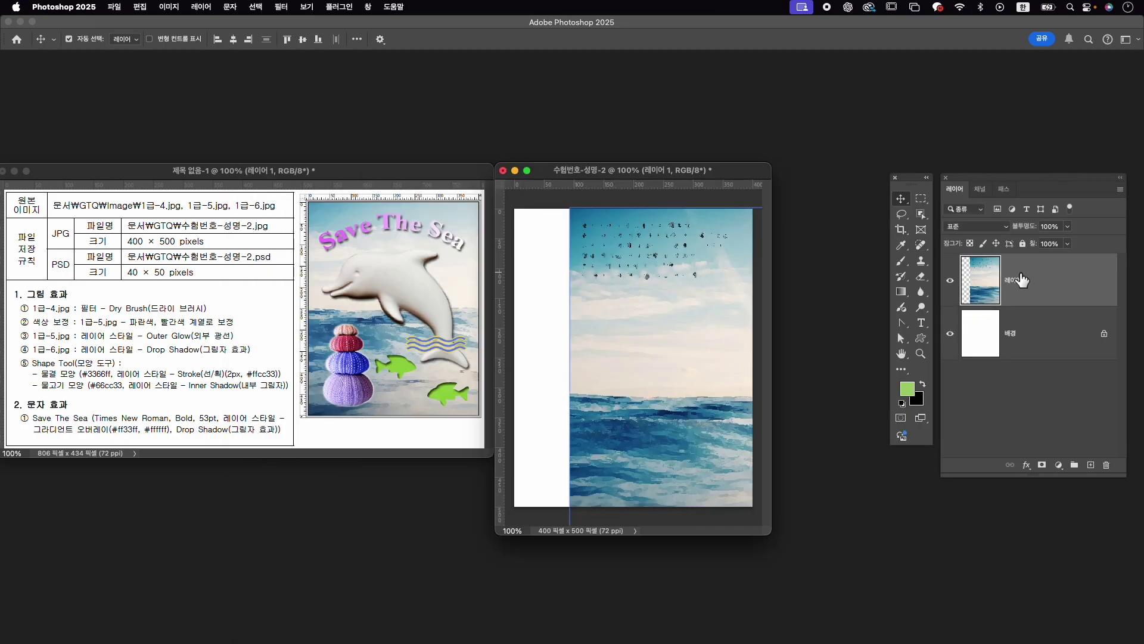
double_click(1020, 280)
text(1-4)
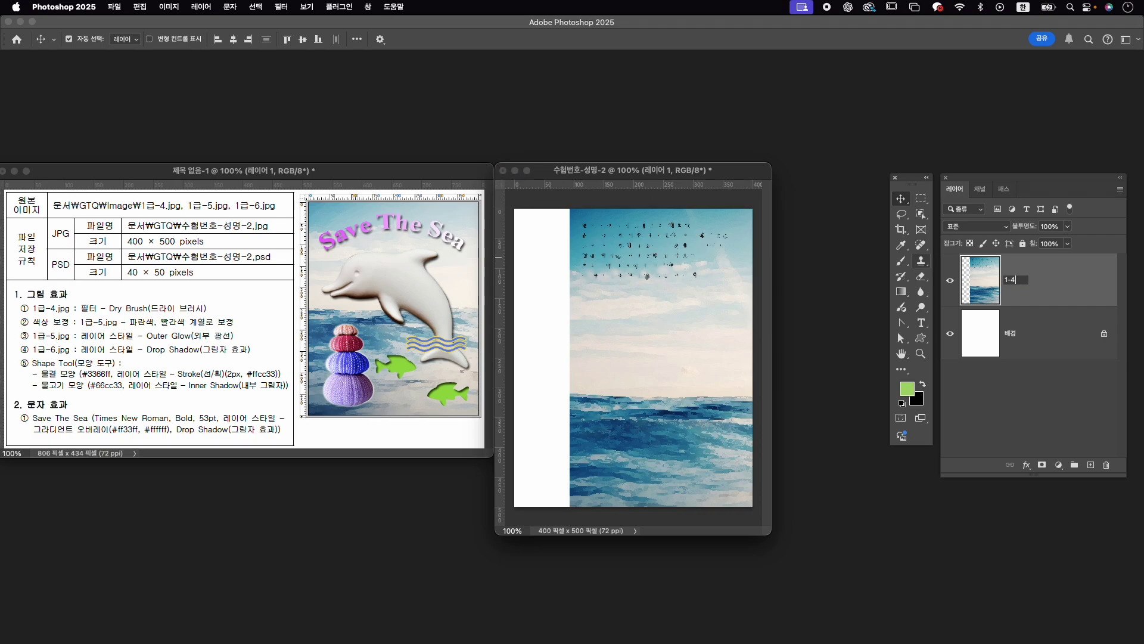
key(Return)
Free-transform layer 1-4 to cover the 400×500 canvas, then bring up the Open dialog.
key(ctrl+t)
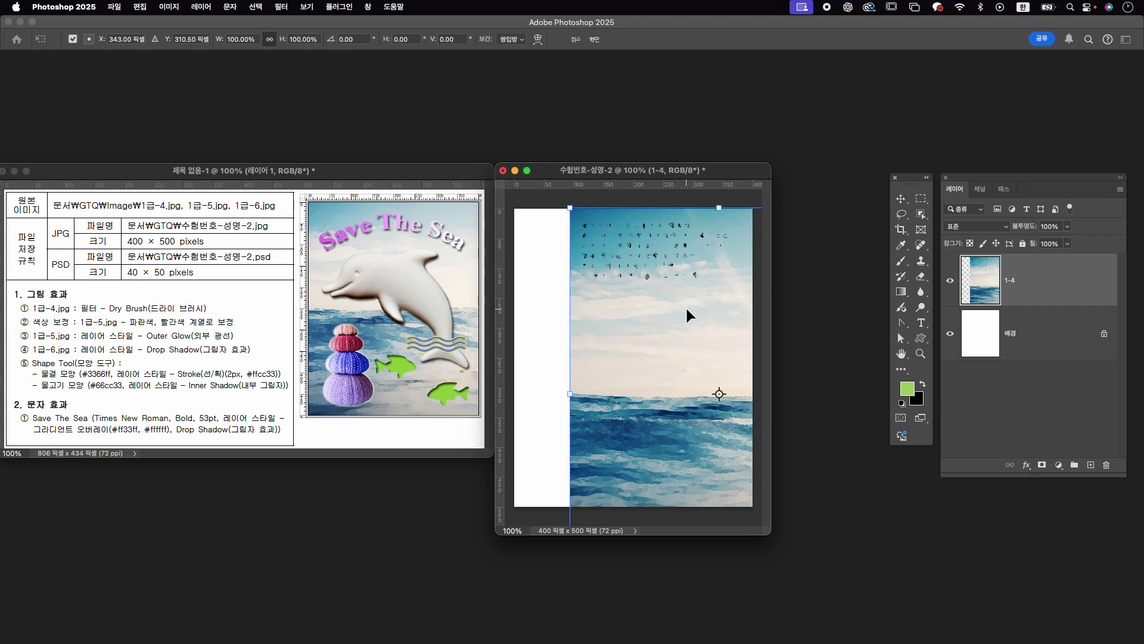
drag(691, 297, 655, 290)
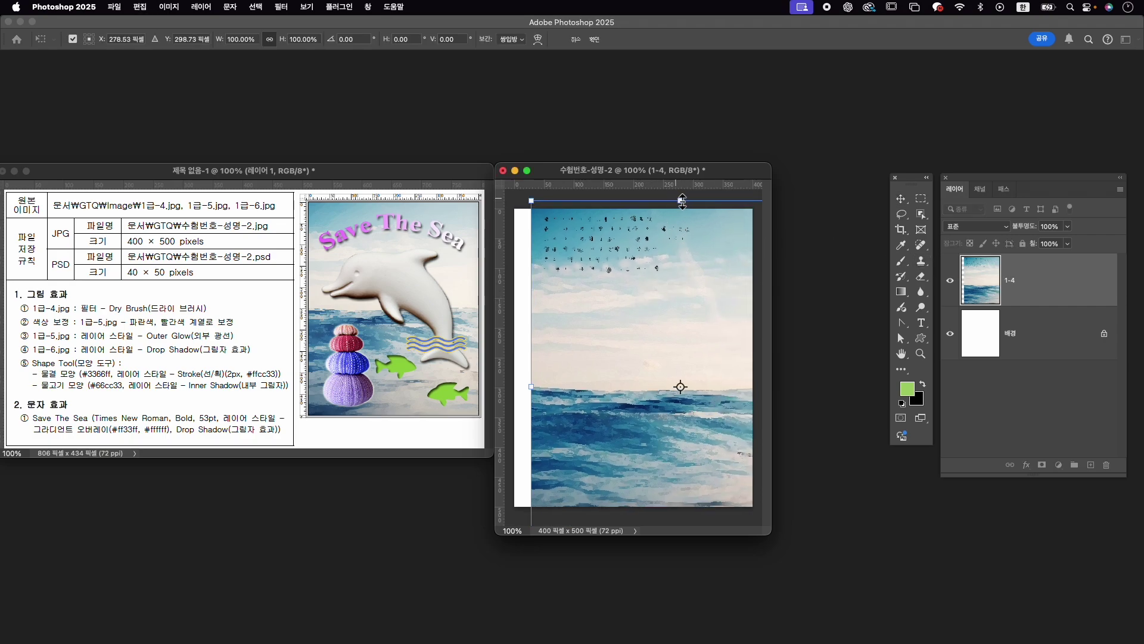
drag(681, 205, 681, 228)
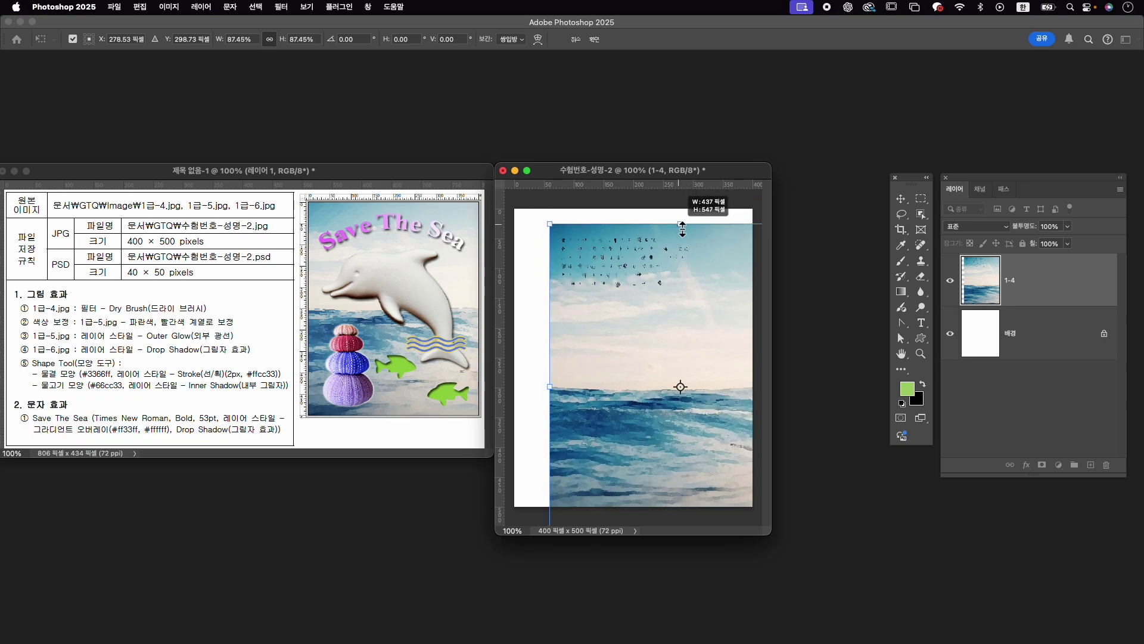
drag(700, 304, 659, 268)
mouse_move(645, 214)
mouse_down()
mouse_move(644, 201)
mouse_move(651, 237)
mouse_up()
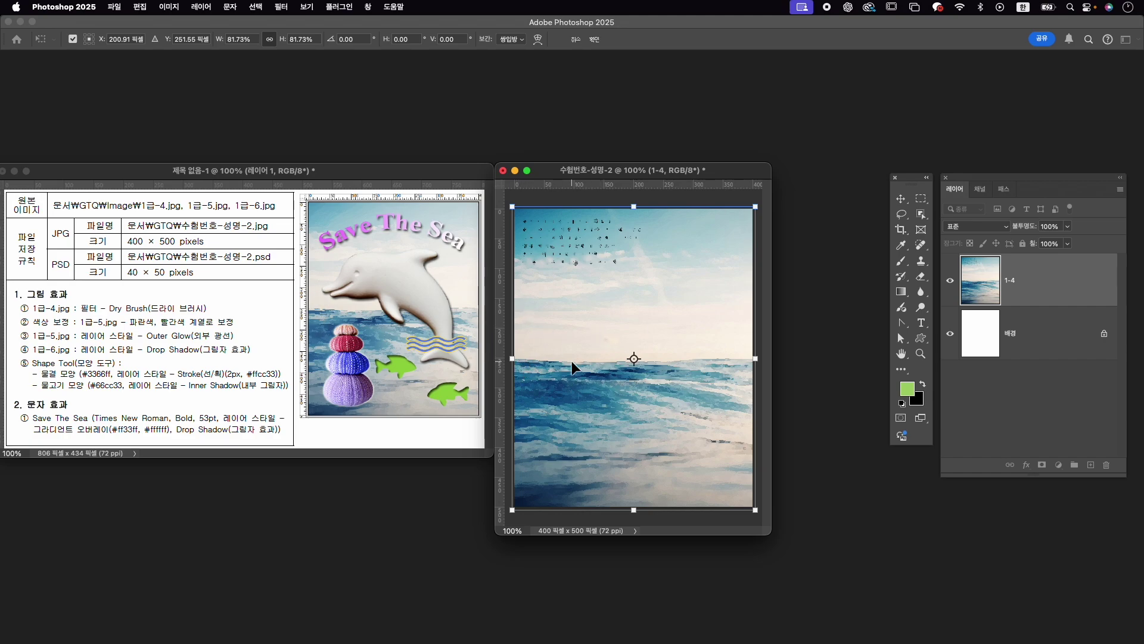
key(Return)
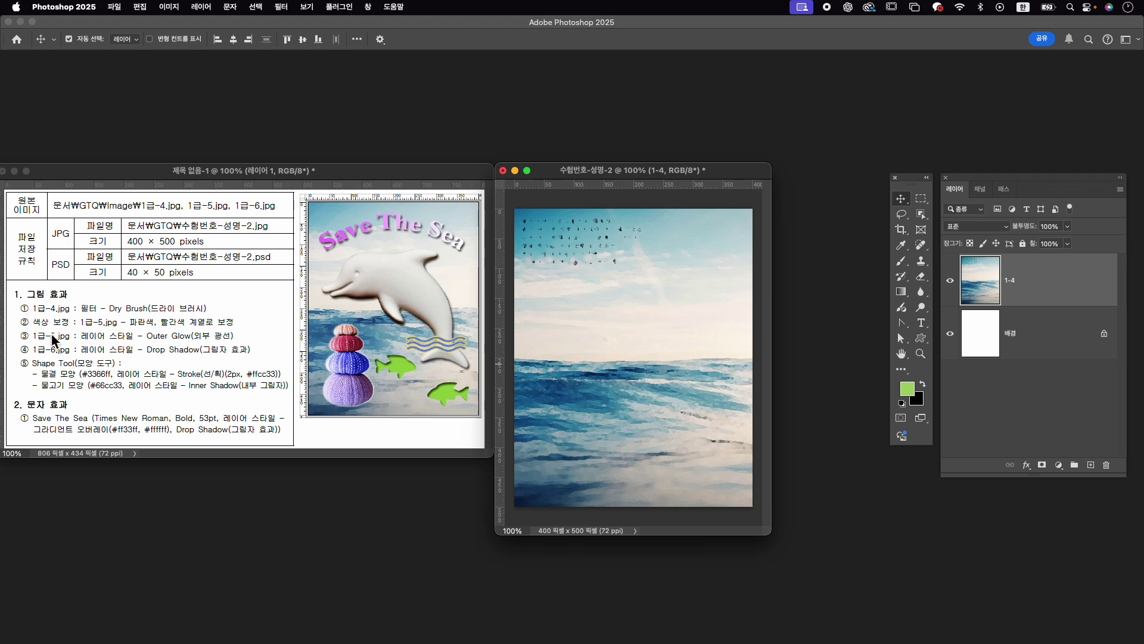
key(super+o)
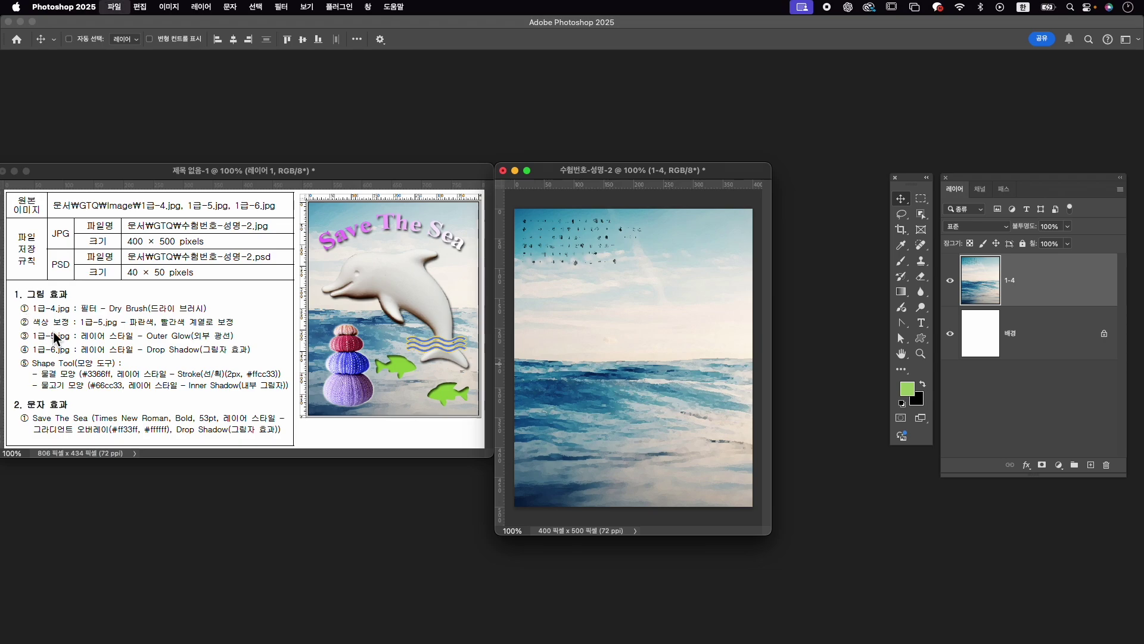
Open the 1급-5.jpg sea urchin photo and centre its window.
click(712, 208)
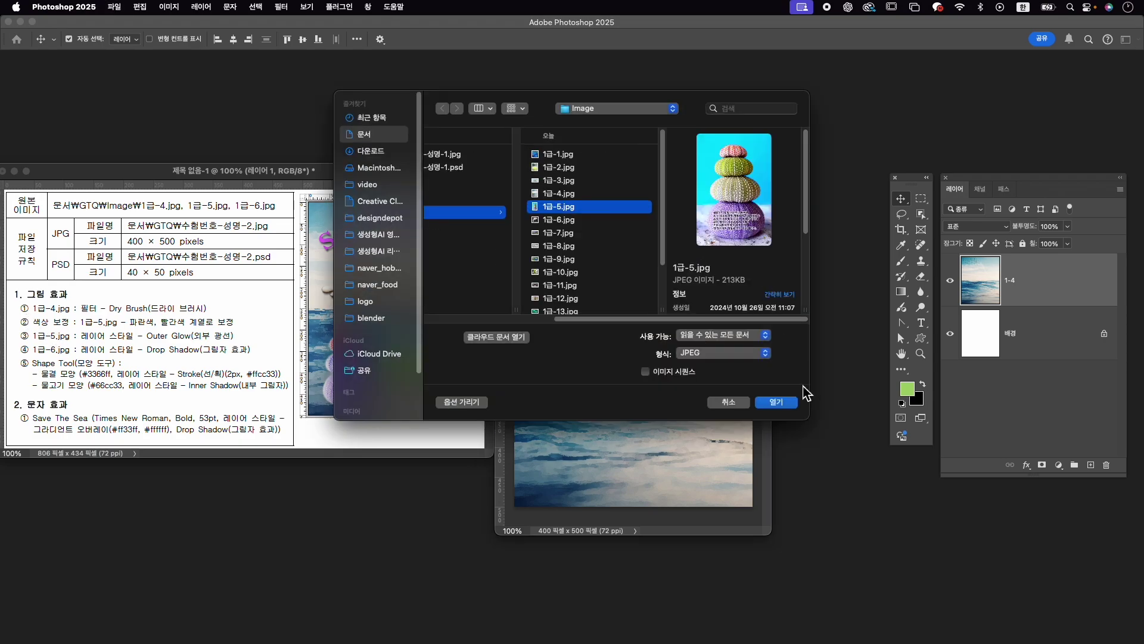
click(789, 408)
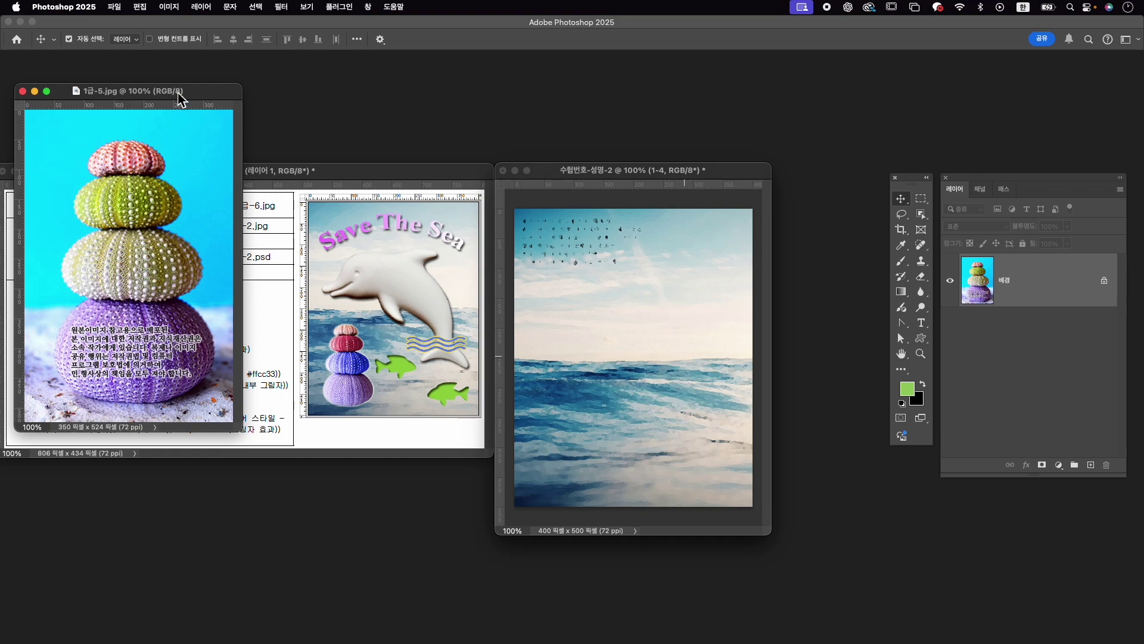
drag(186, 90, 649, 85)
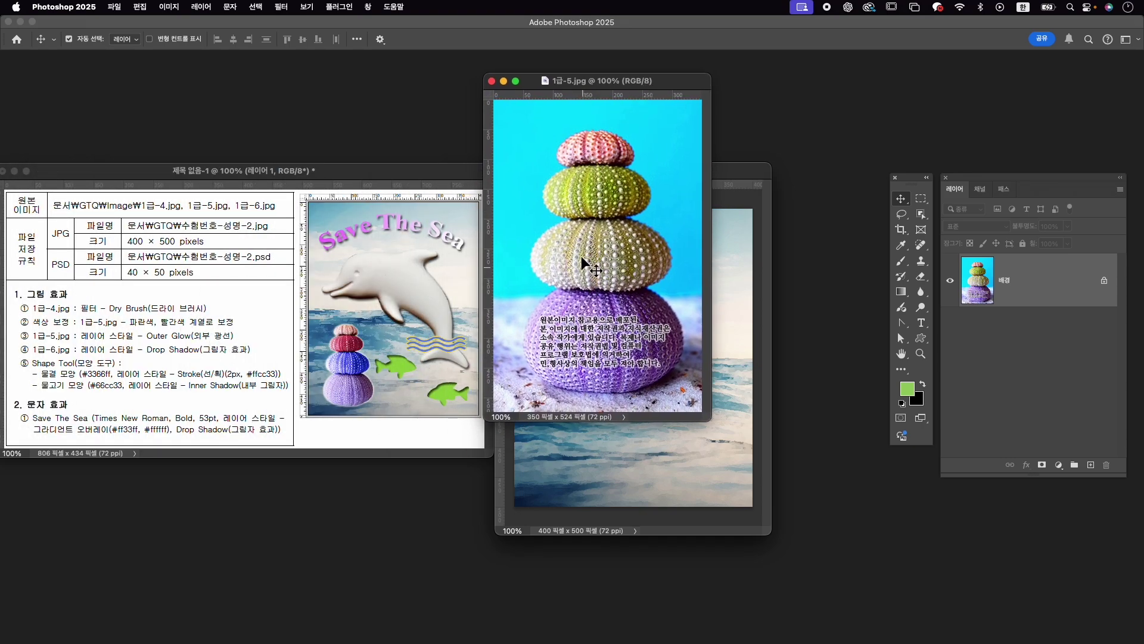
Tint the second urchin red with a colorized Hue/Saturation adjustment layer.
click(922, 214)
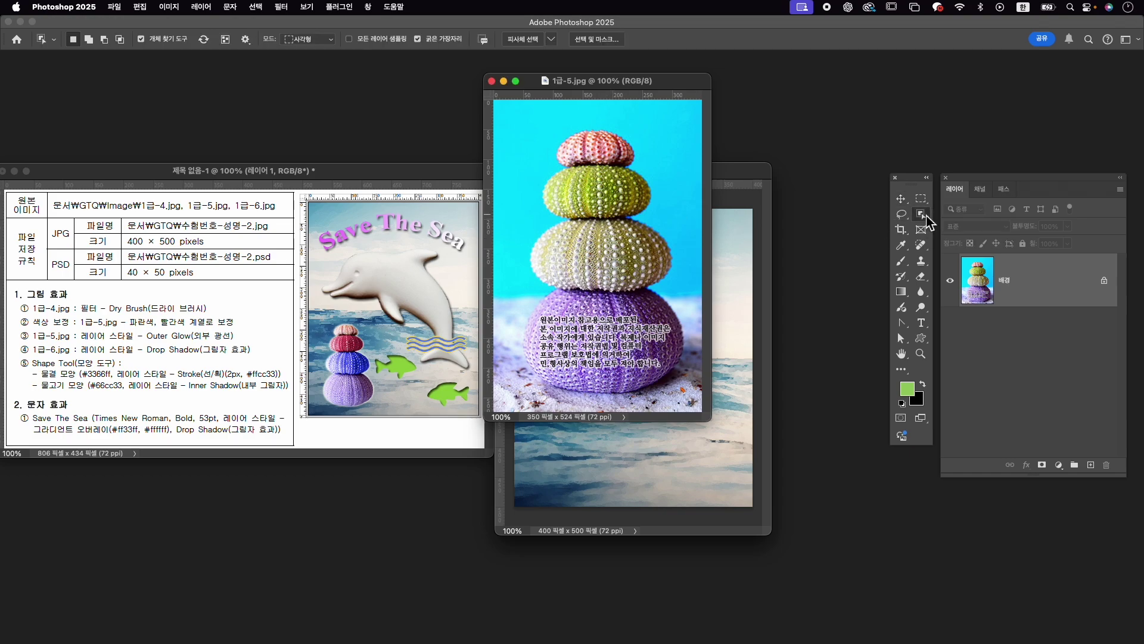
click(599, 190)
click(1059, 466)
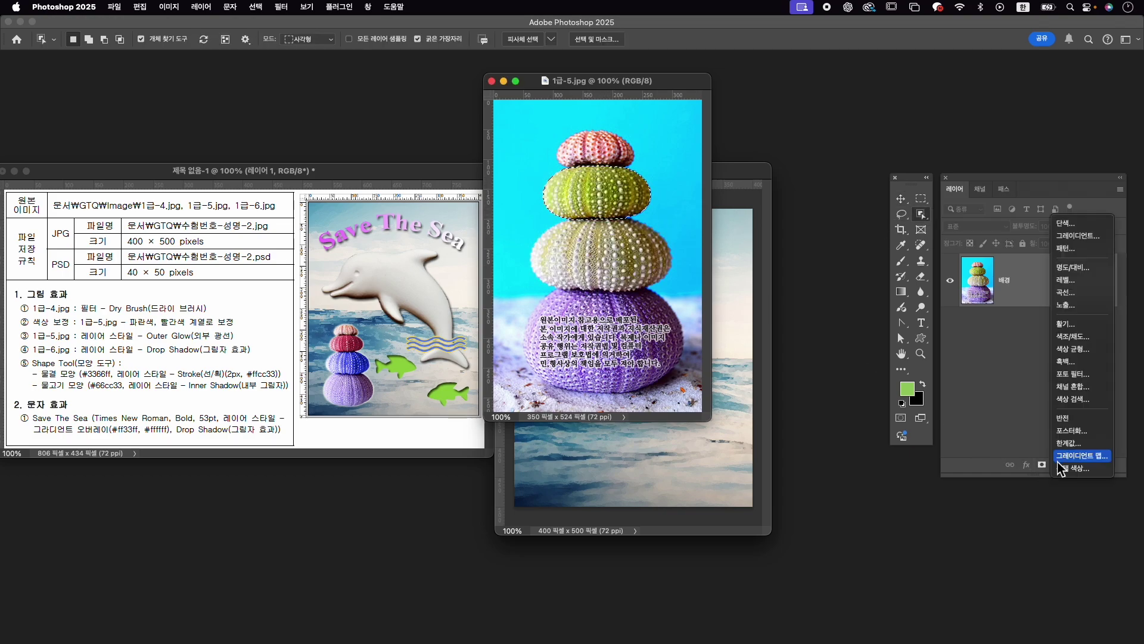
click(1074, 343)
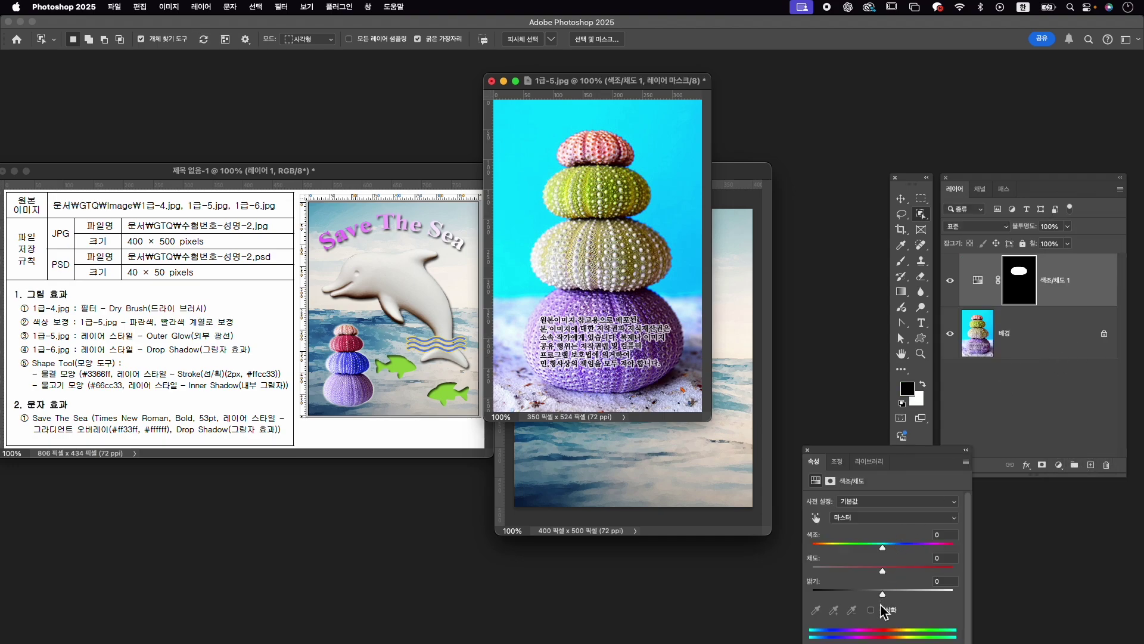
click(888, 610)
mouse_move(847, 547)
mouse_down()
mouse_move(799, 548)
mouse_move(905, 571)
mouse_up()
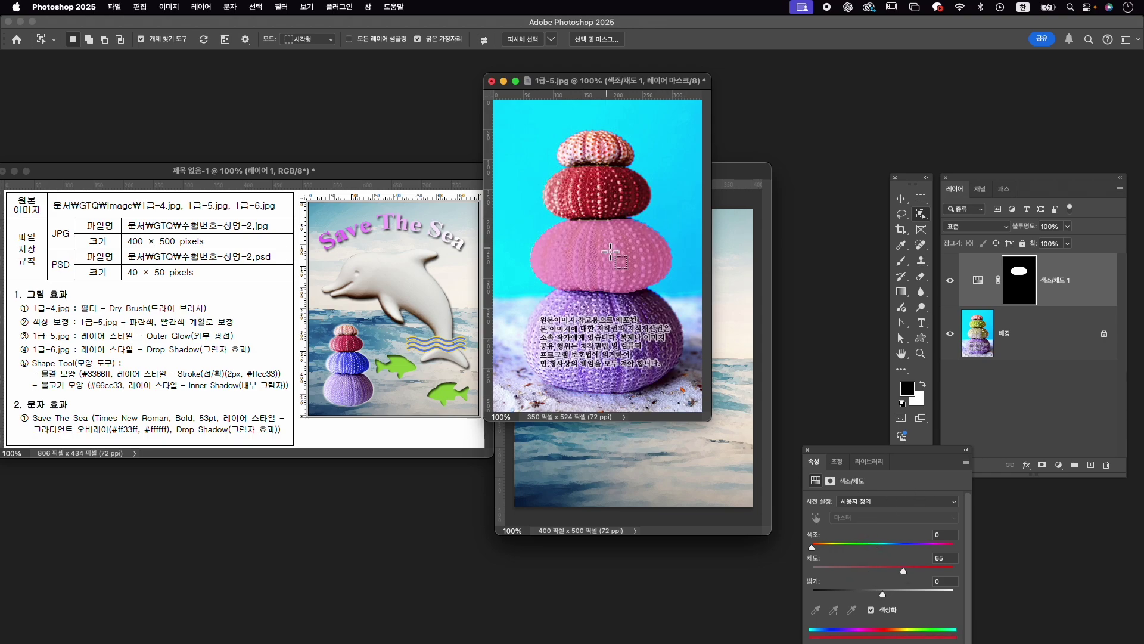
Tint the third urchin blue with a second colorized Hue/Saturation layer, hue about 231, saturation raised.
click(1037, 333)
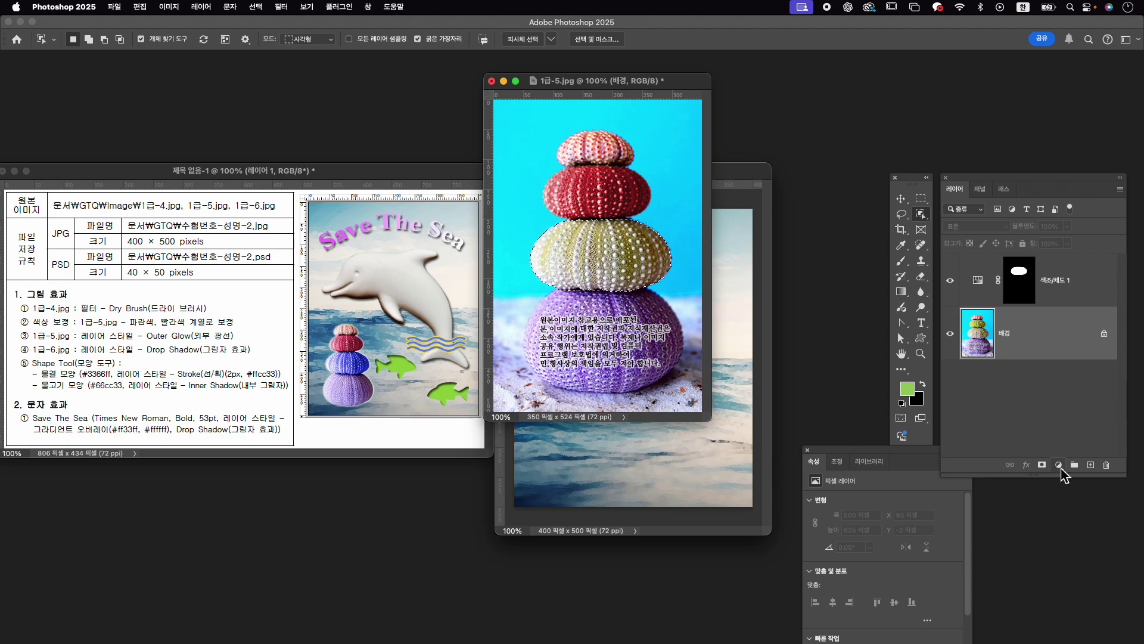
click(1059, 464)
click(1079, 338)
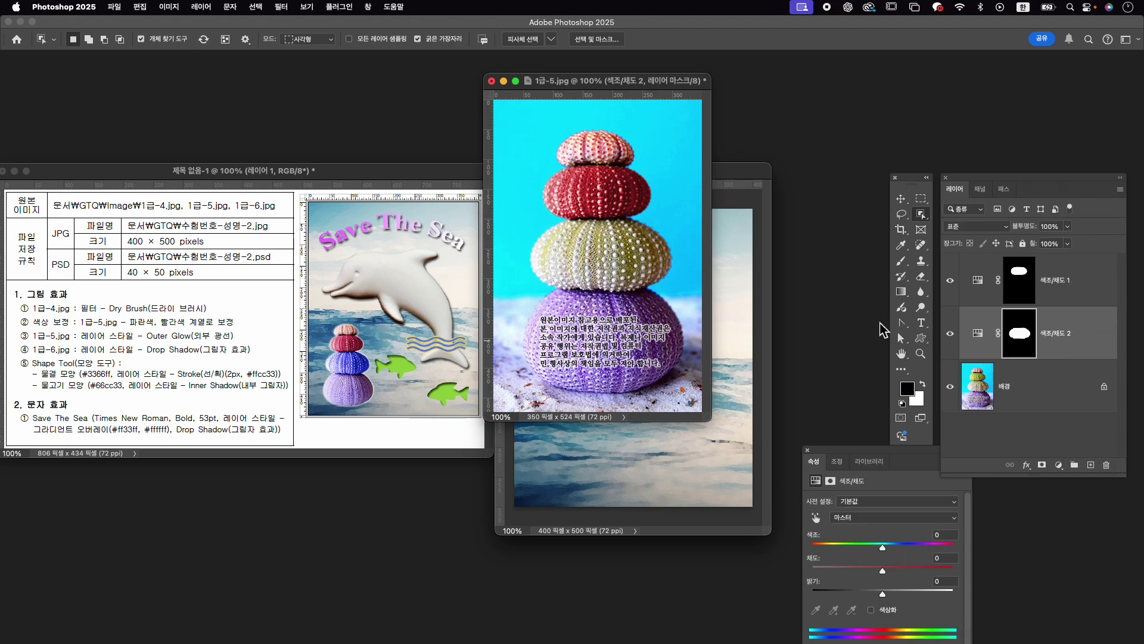
click(888, 610)
click(905, 545)
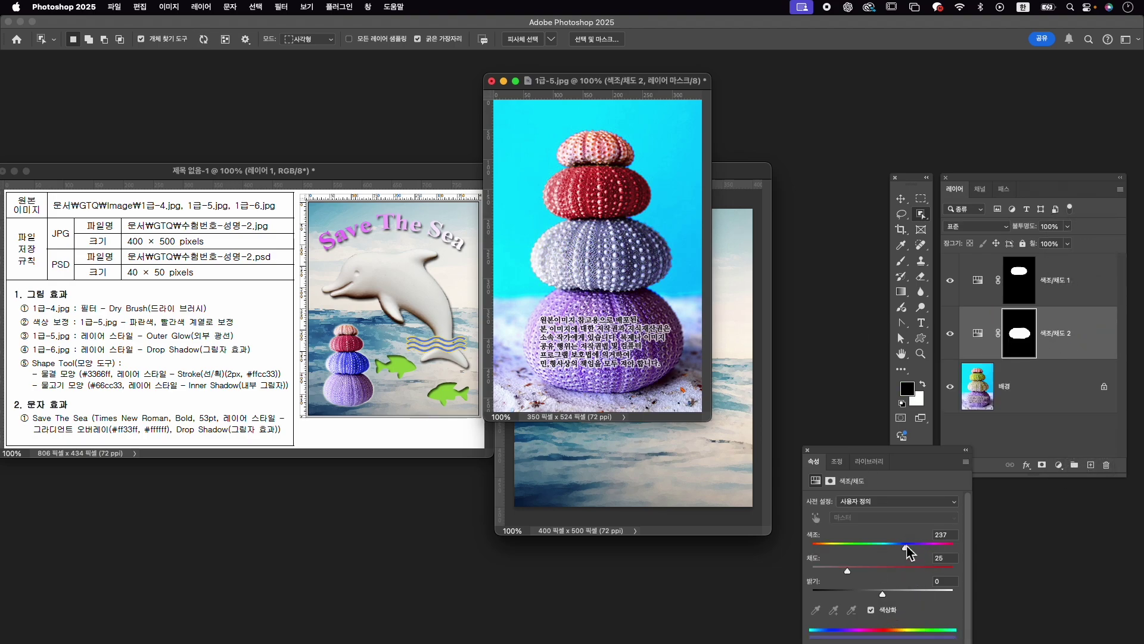
drag(881, 571, 907, 569)
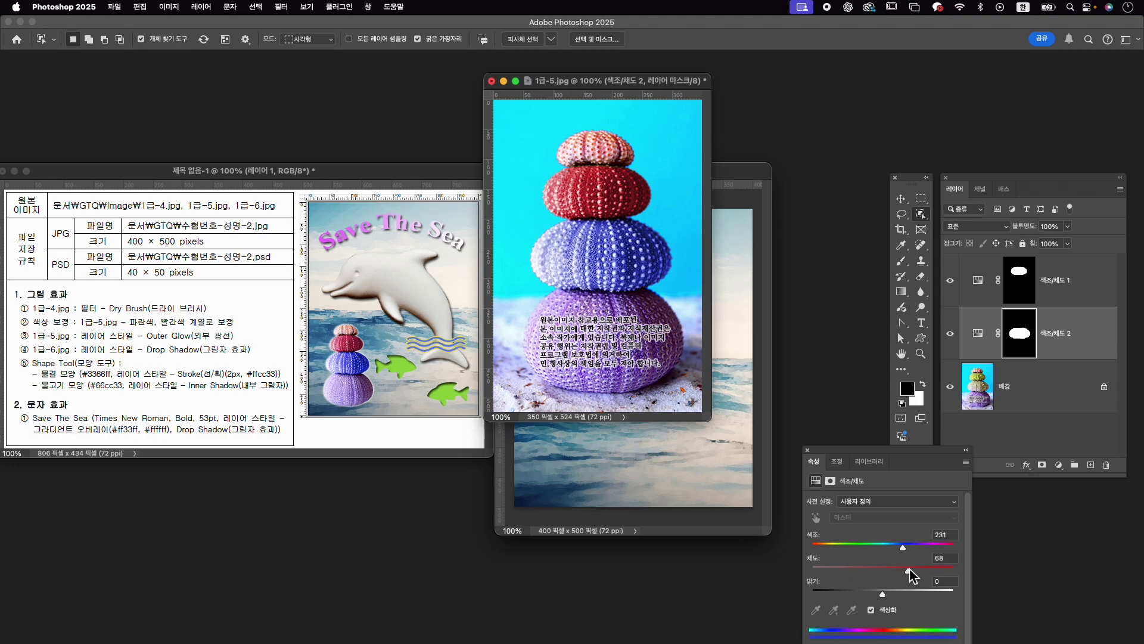
click(1037, 389)
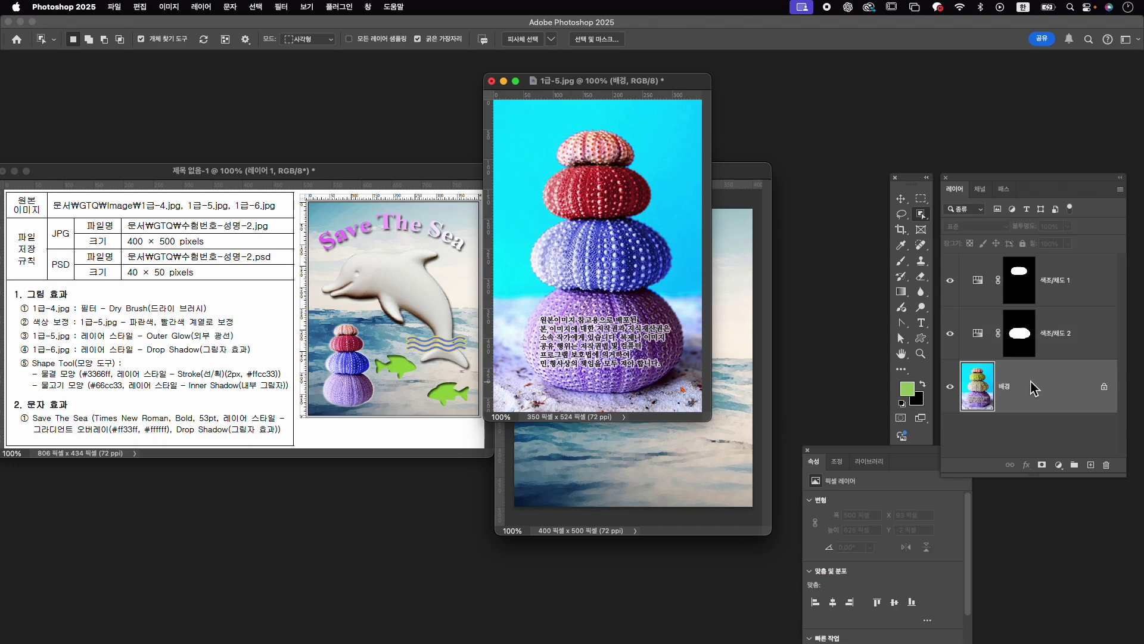
Select all four urchins with Object and Quick Selection and mask out the surrounding background.
drag(560, 140, 672, 340)
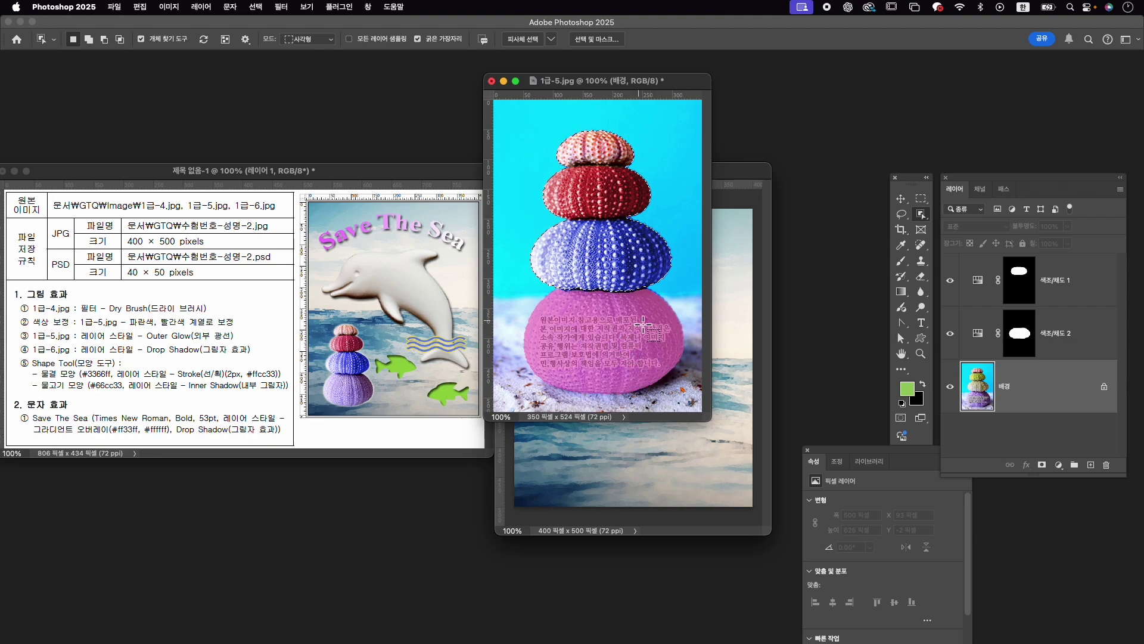
key(shift)
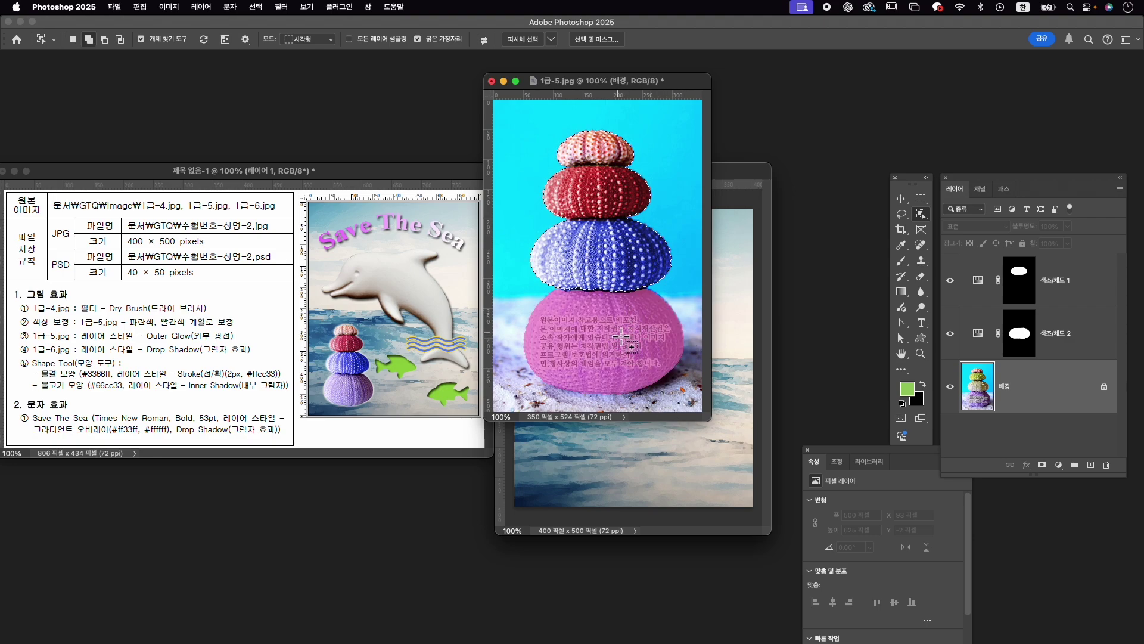
shift+click(623, 337)
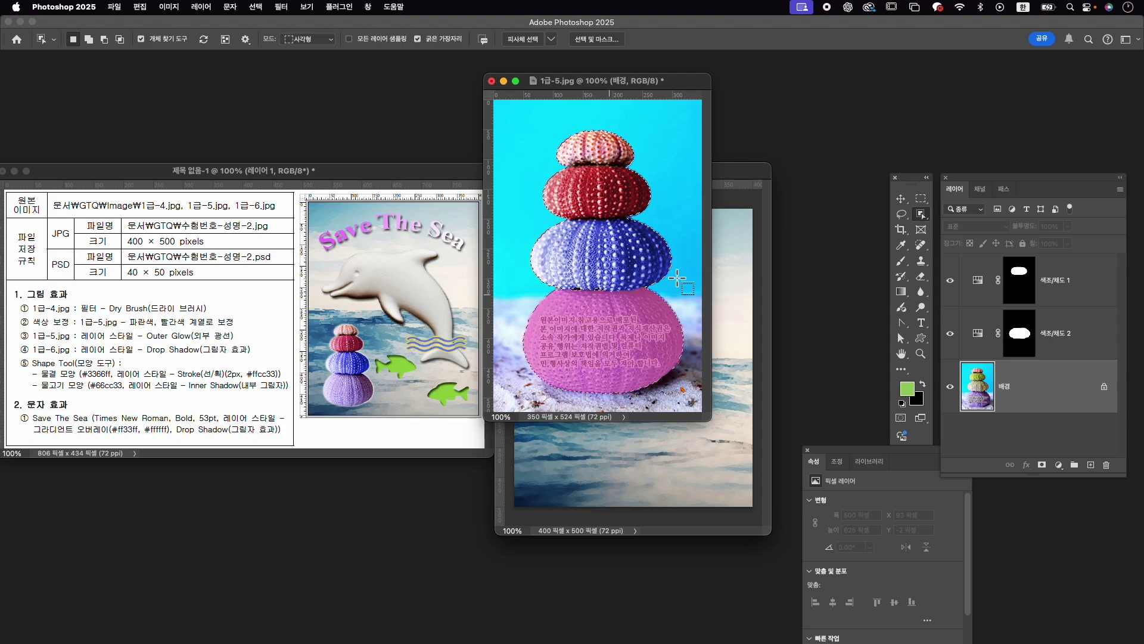
right_click(922, 219)
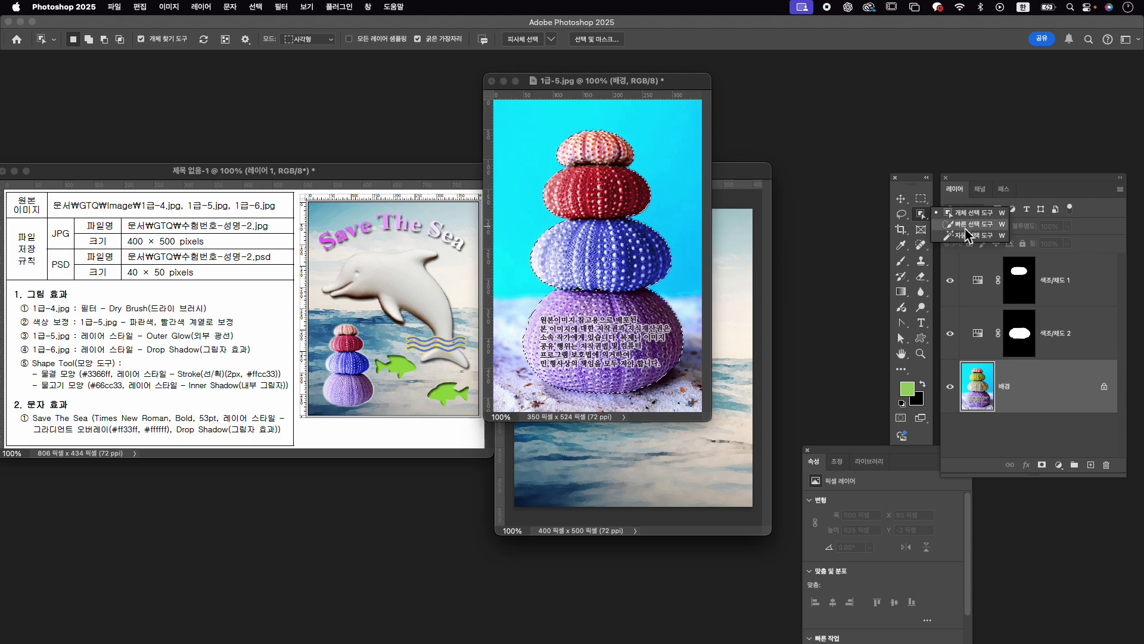
click(968, 226)
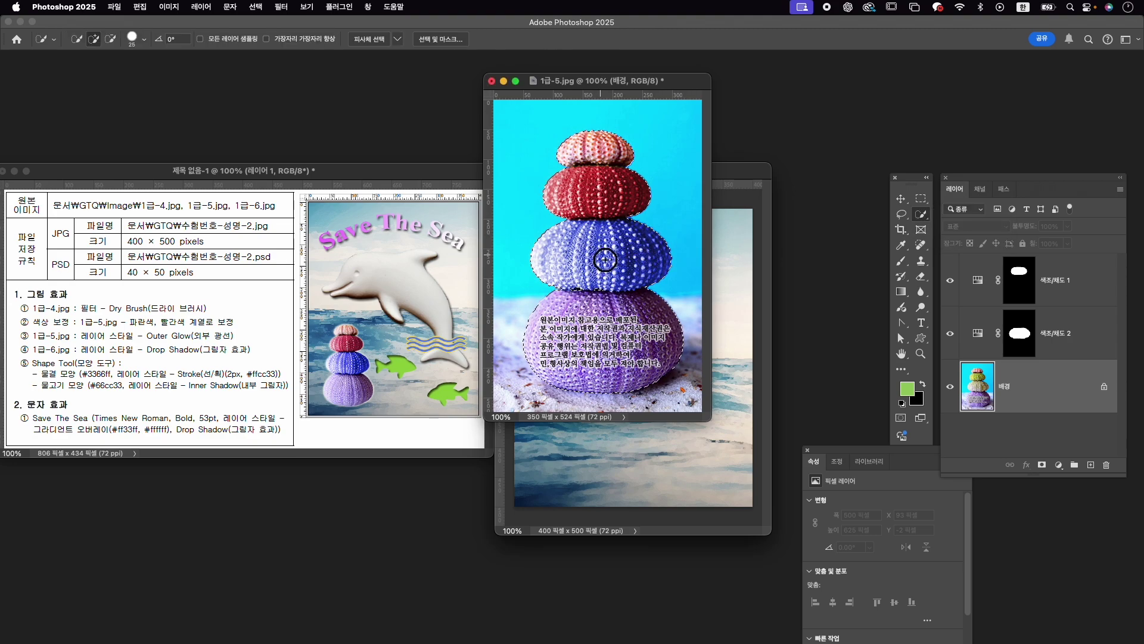
key(bracketright)
key(bracketright)
key(bracketright)
key(bracketright)
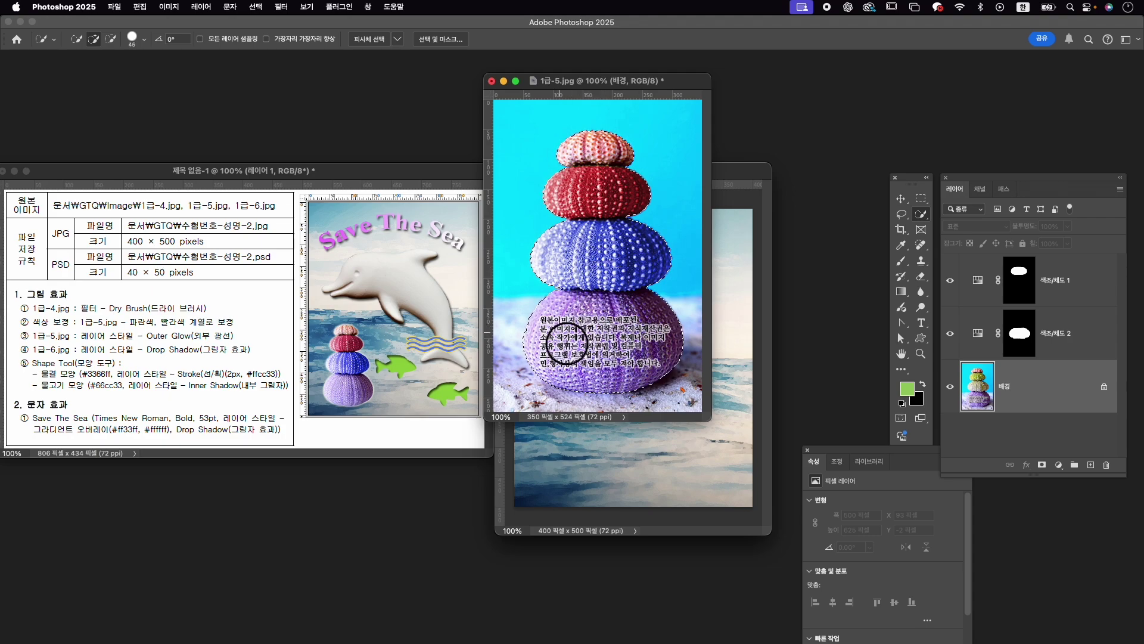
key(bracketleft)
key(bracketleft)
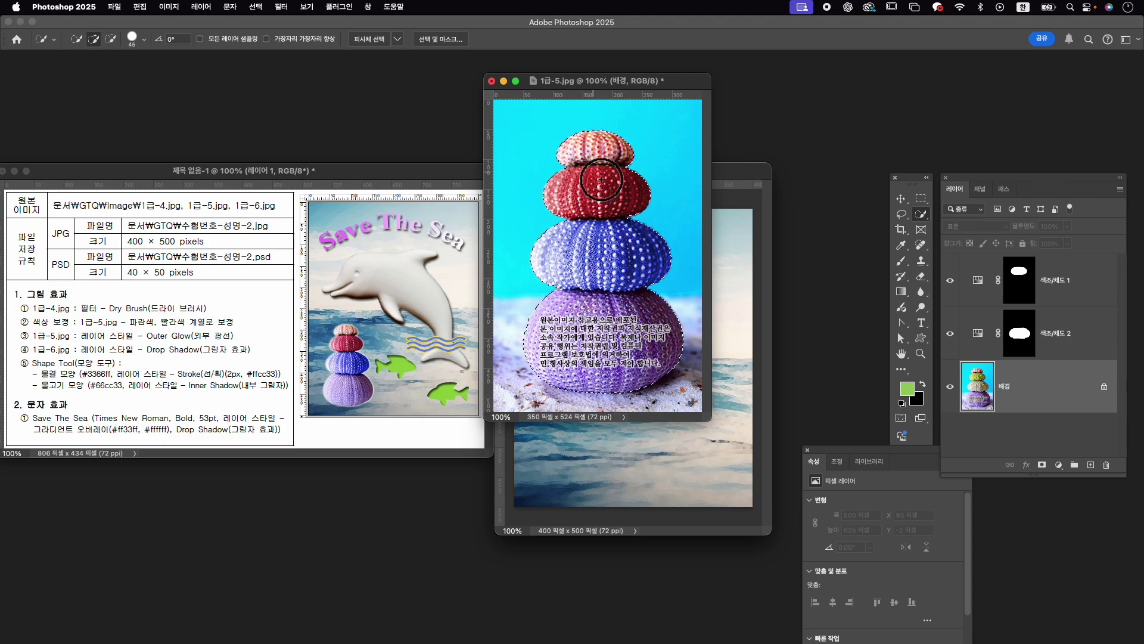
click(1041, 465)
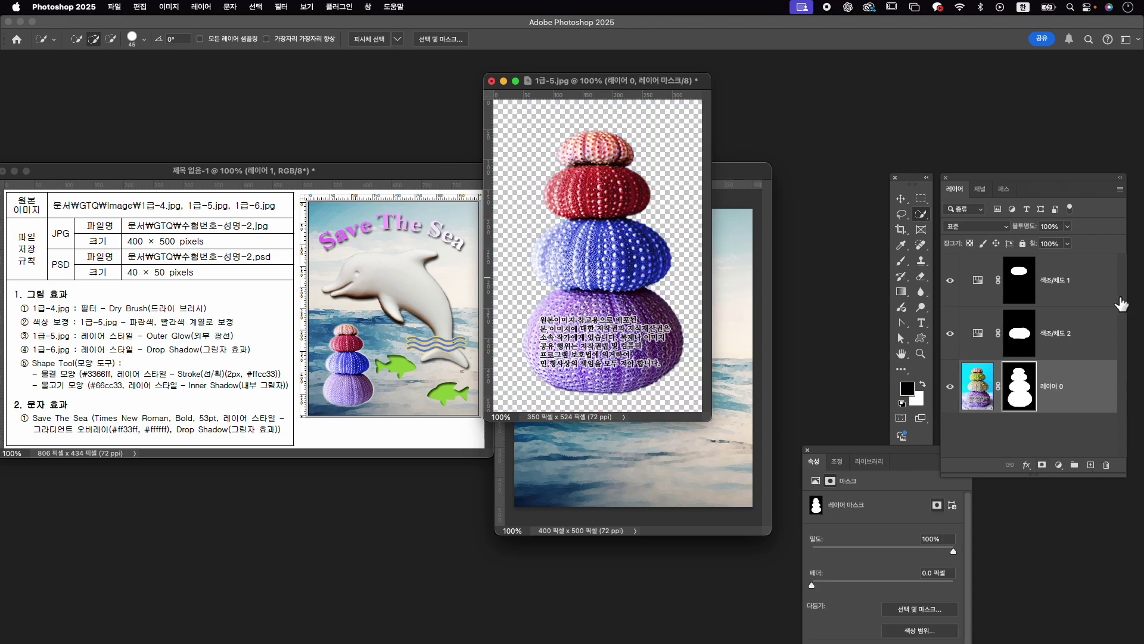
click(1086, 287)
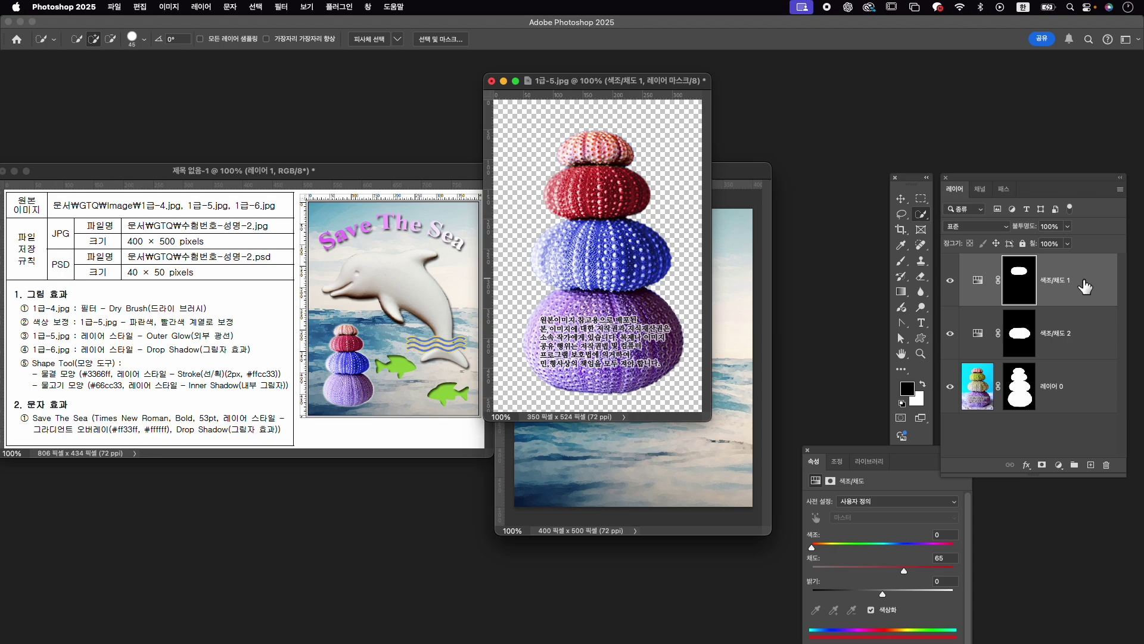
mouse_move(1081, 282)
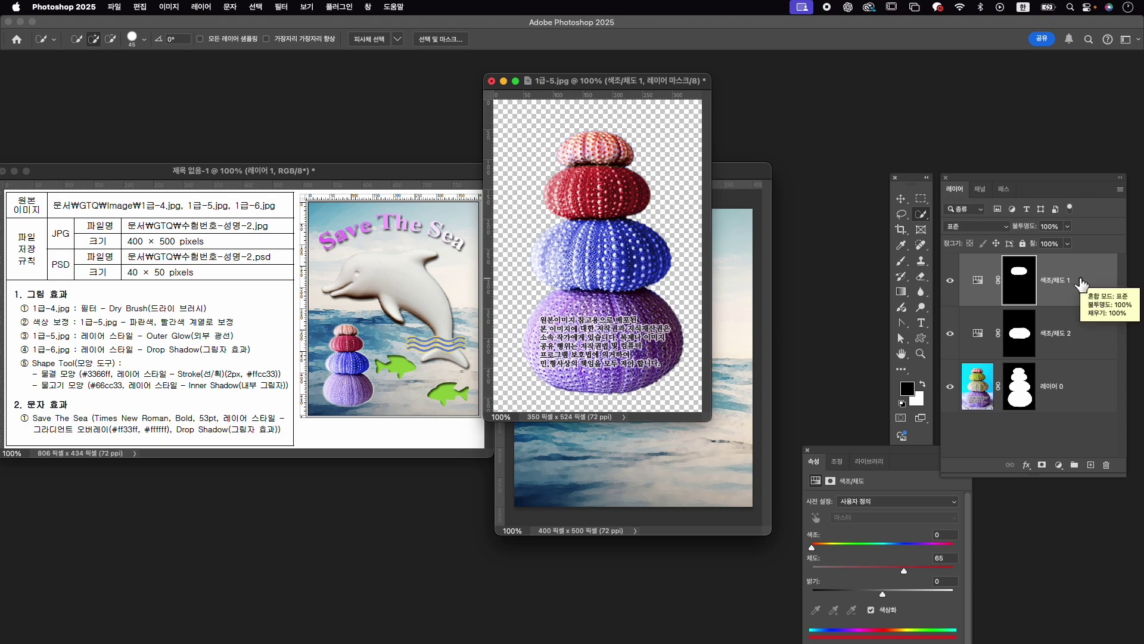
Stamp the visible urchins into one layer, copy it into the poster, close 1급-5.jpg, and name it 1-5.
key(super+alt+shift+e)
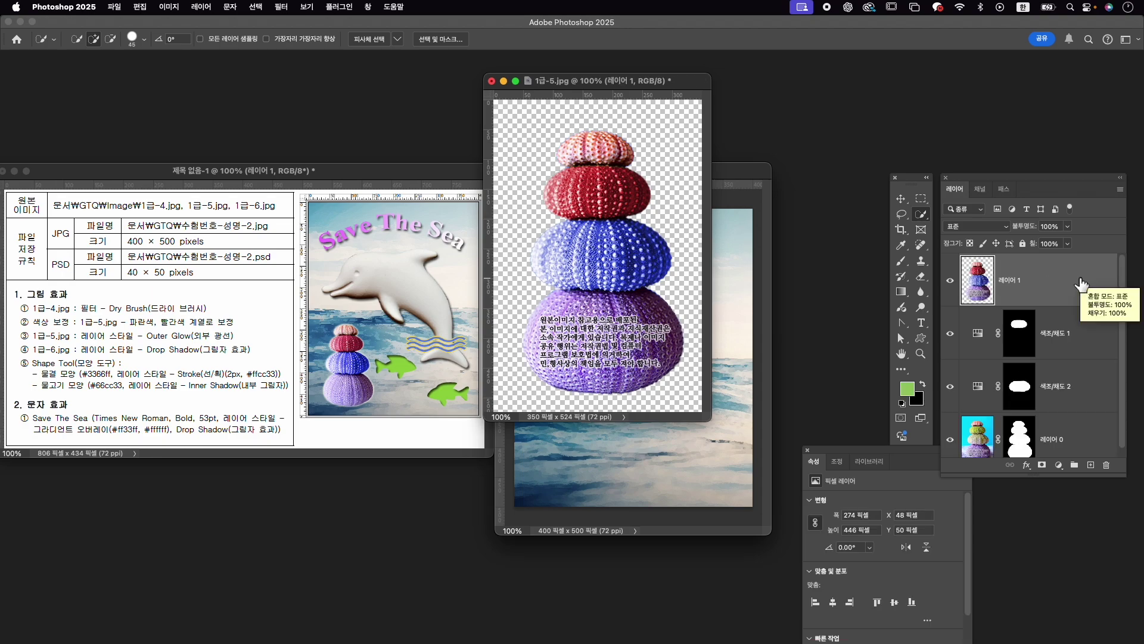
key(v)
drag(659, 277, 739, 325)
click(492, 94)
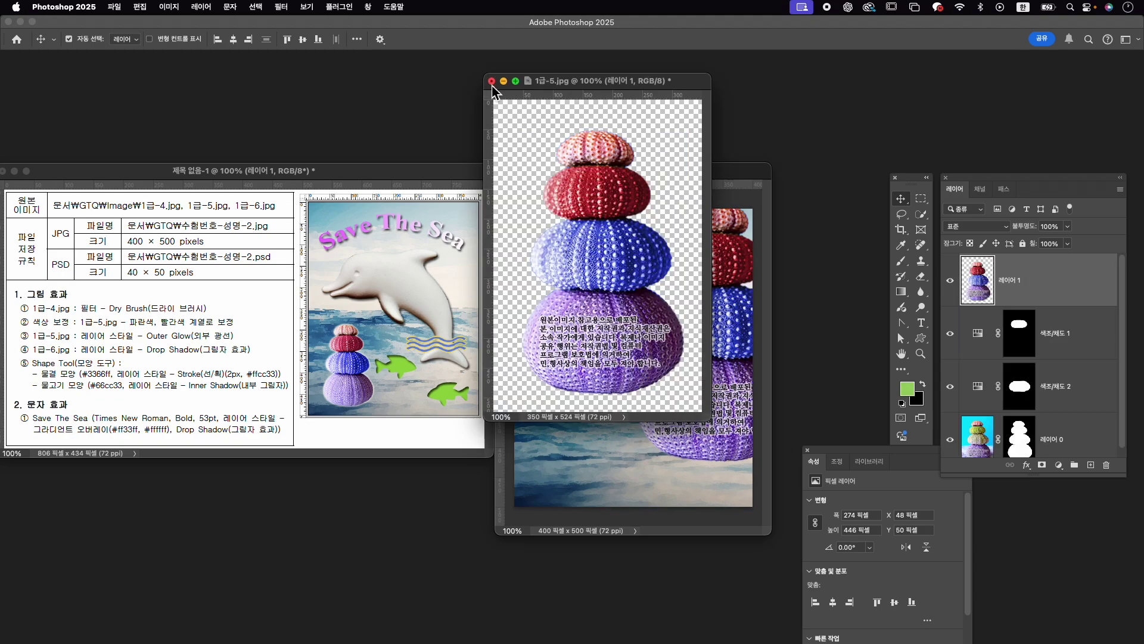
click(614, 265)
double_click(1020, 281)
text(1-1)
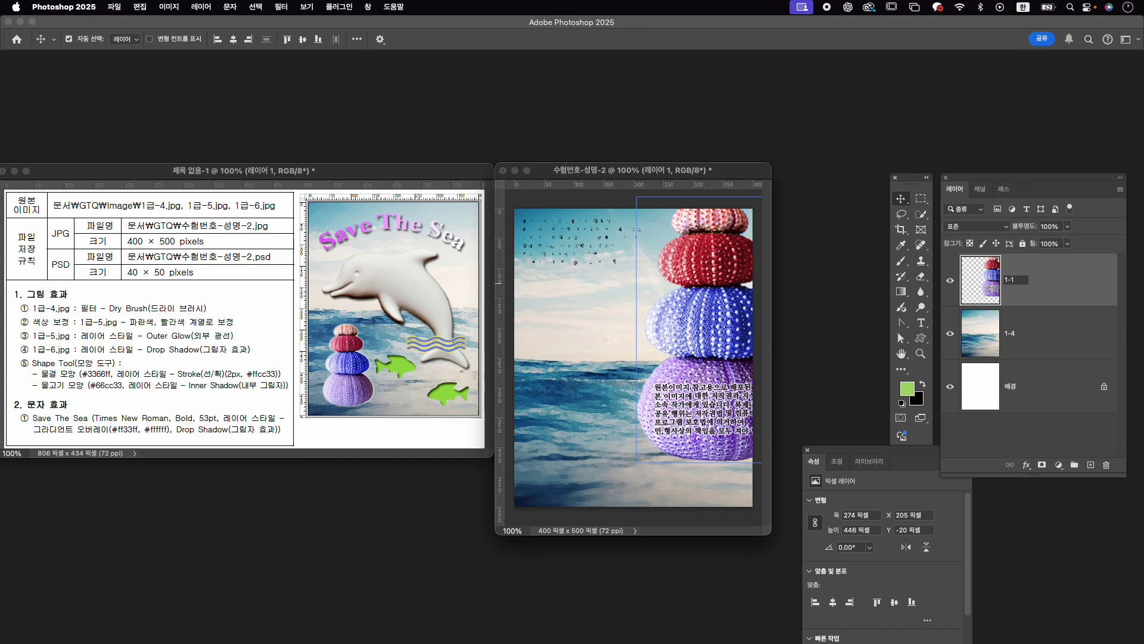
text(5)
key(Return)
Shrink the urchin stack on layer 1-5 and place it at the lower left.
key(ctrl+t)
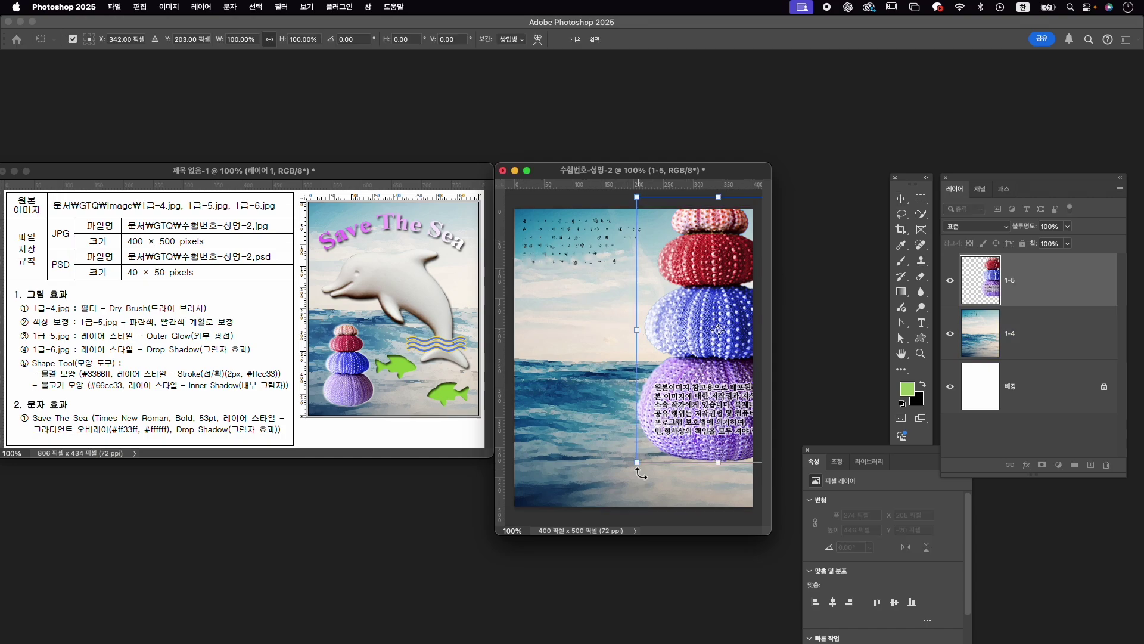
mouse_move(637, 462)
mouse_down()
mouse_move(664, 413)
mouse_move(548, 474)
mouse_up()
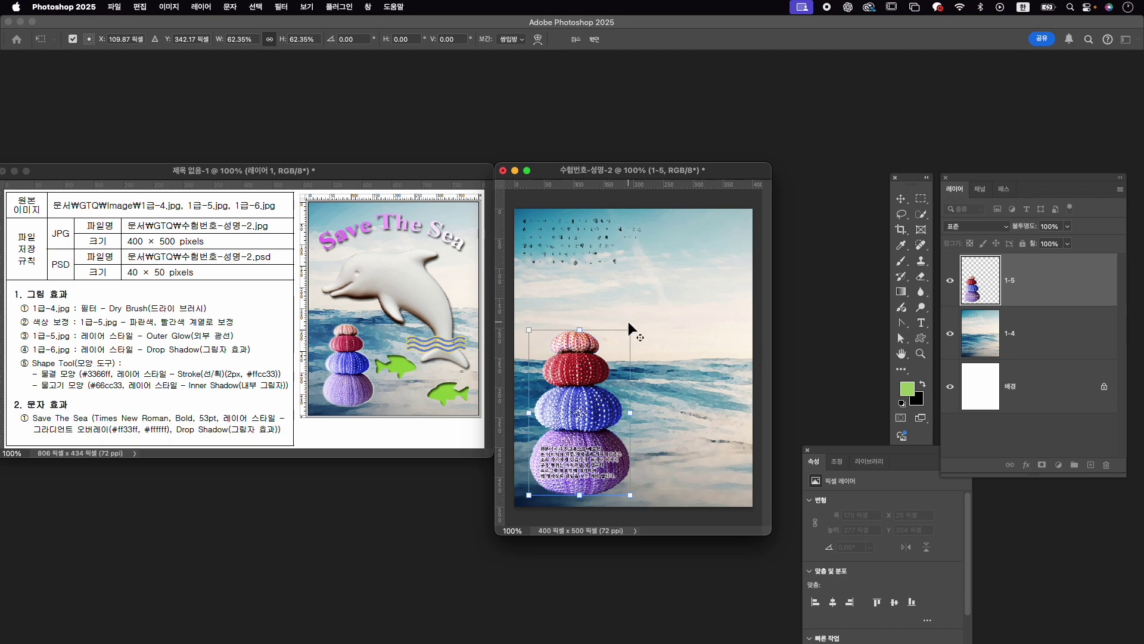
drag(630, 330, 574, 417)
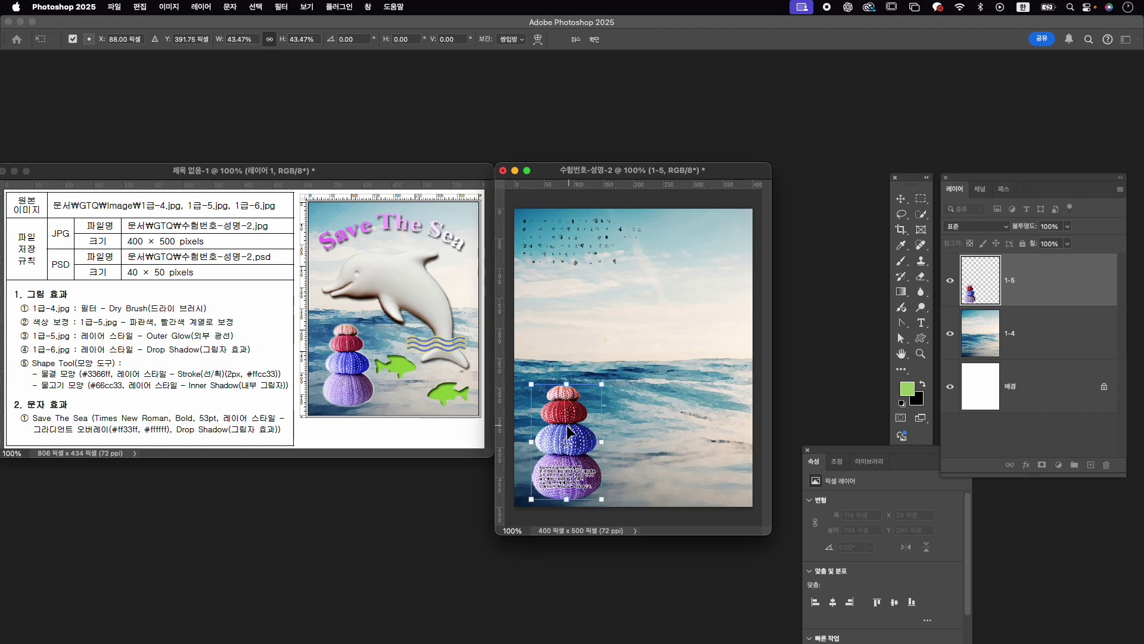
drag(569, 432, 583, 426)
drag(599, 382, 604, 379)
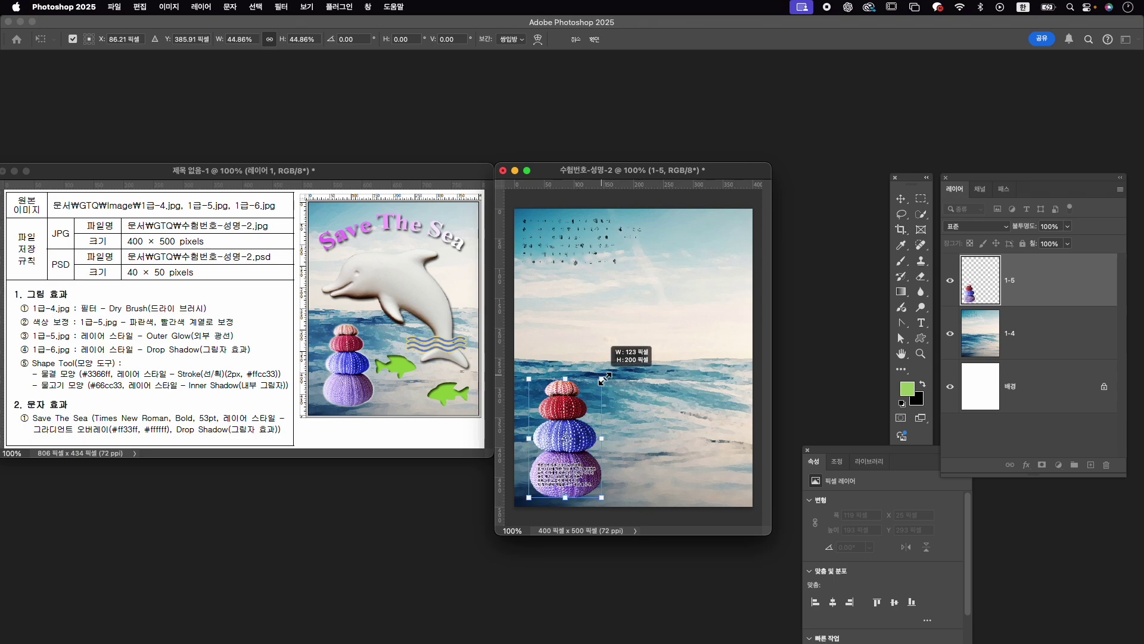
key(Return)
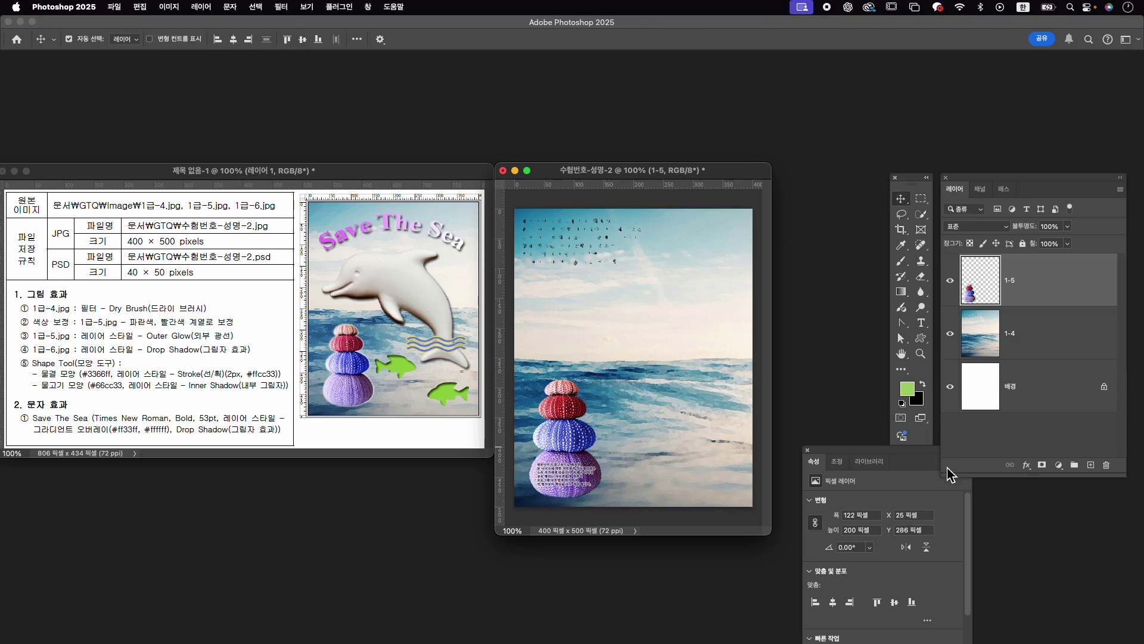
Give layer 1-5 an Outer Glow, then bring up the Open dialog.
click(1026, 465)
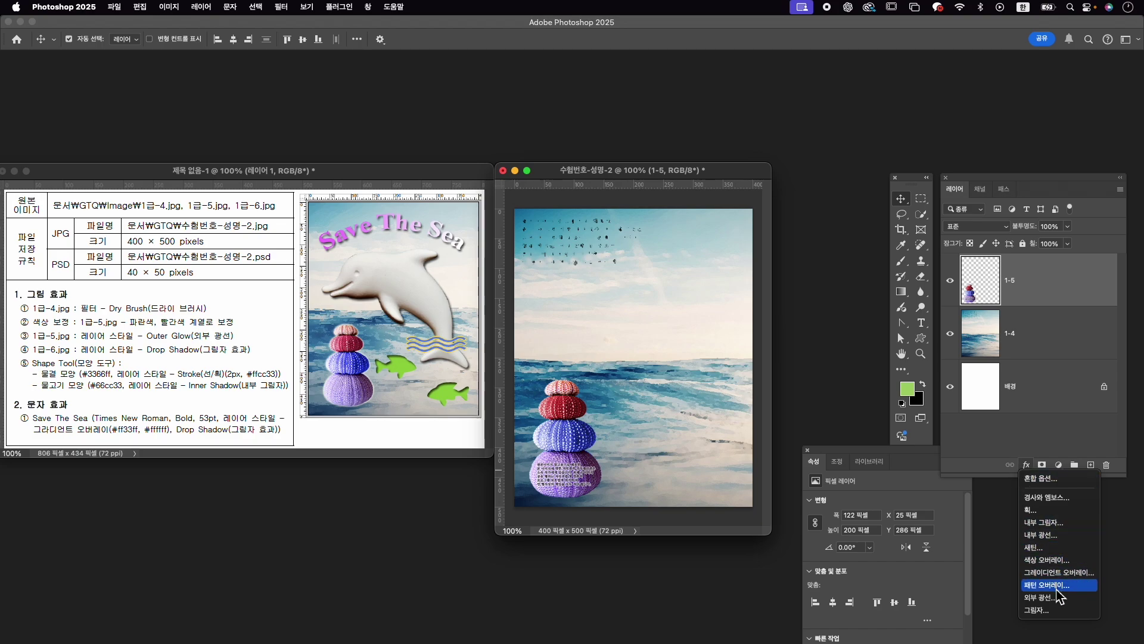
click(1049, 598)
key(Return)
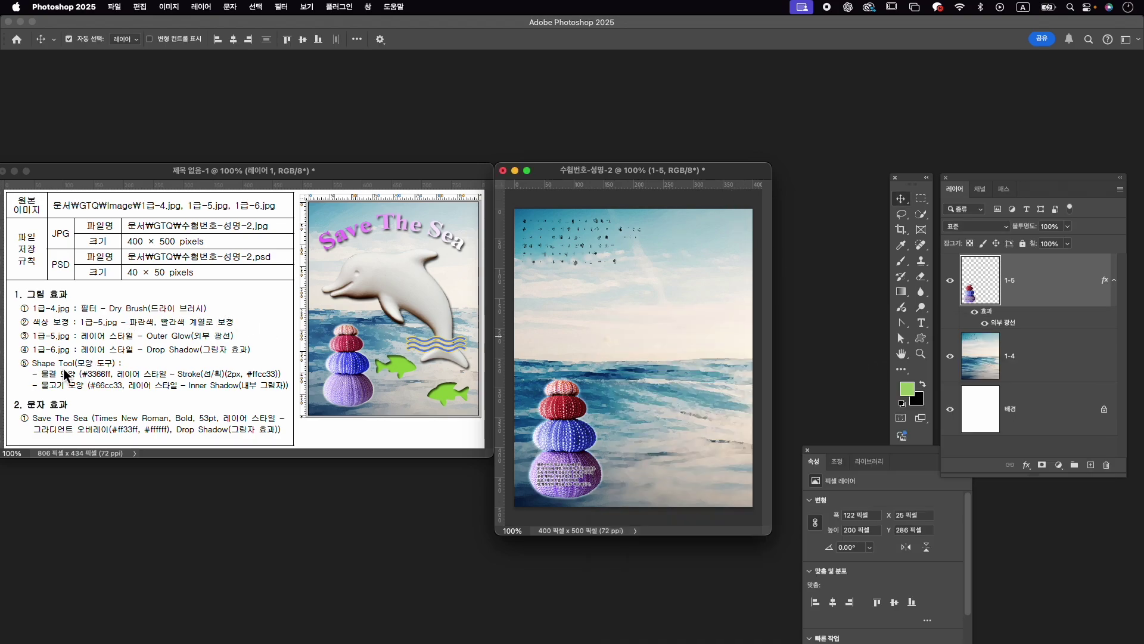
key(super+o)
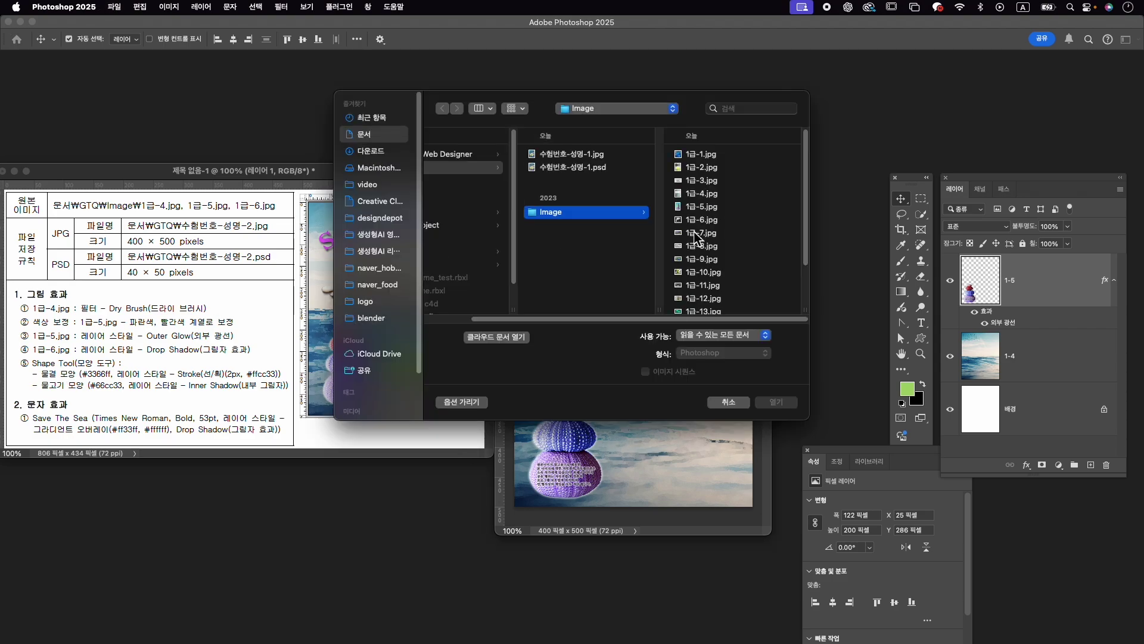
Open 1급-6.jpg and mask the dolphin out of its background with Object Selection.
click(700, 220)
click(776, 402)
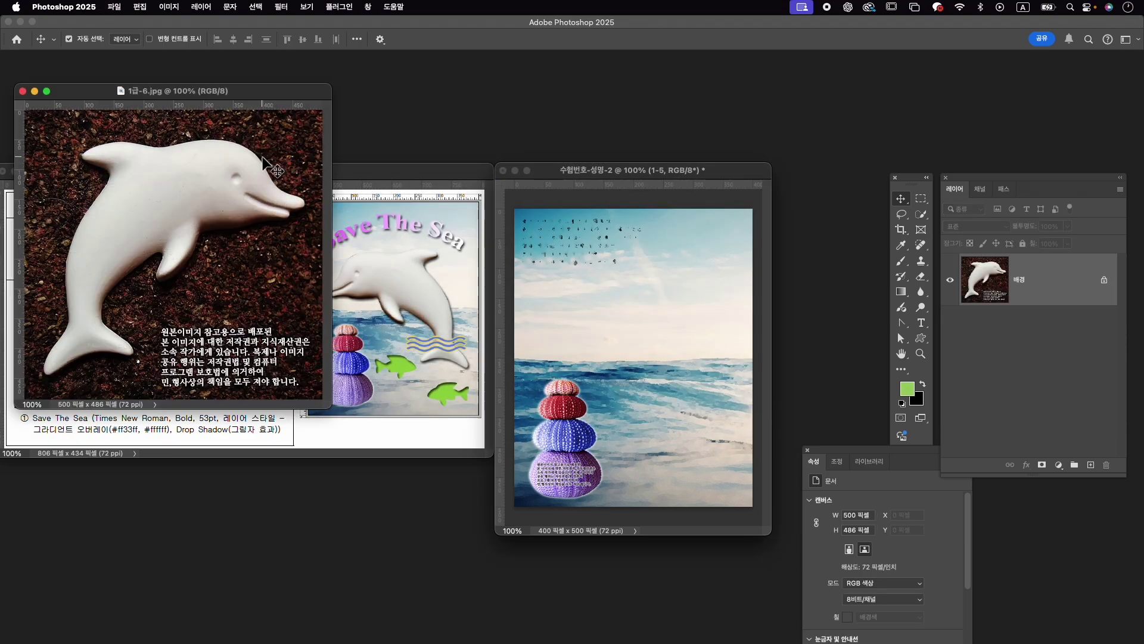
drag(203, 96, 675, 97)
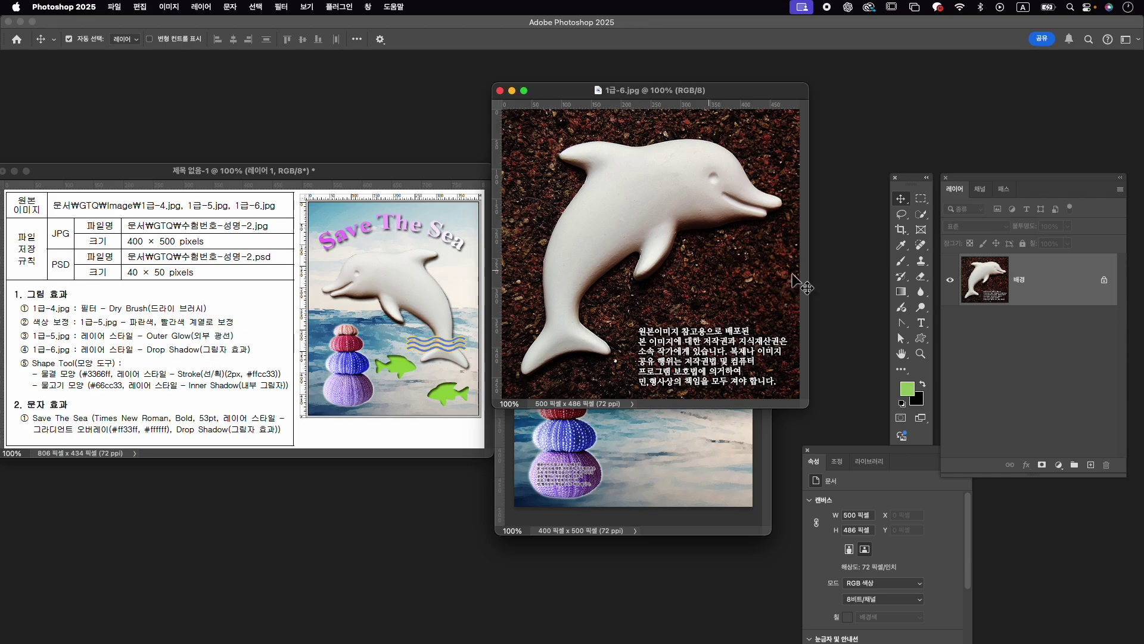
drag(921, 214, 951, 224)
click(954, 213)
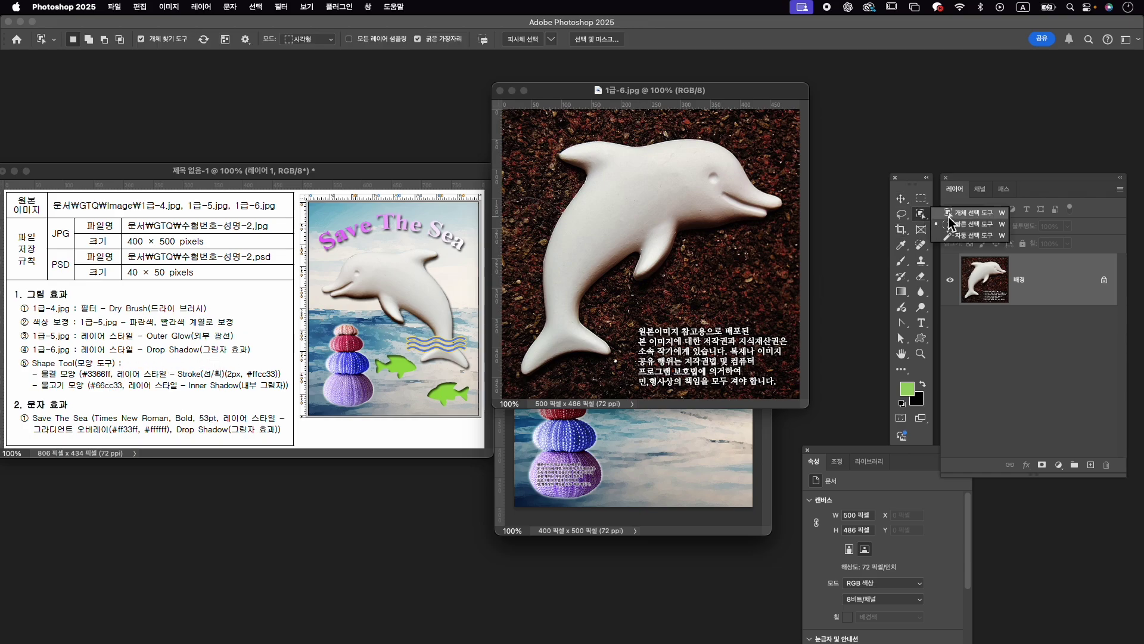
click(622, 189)
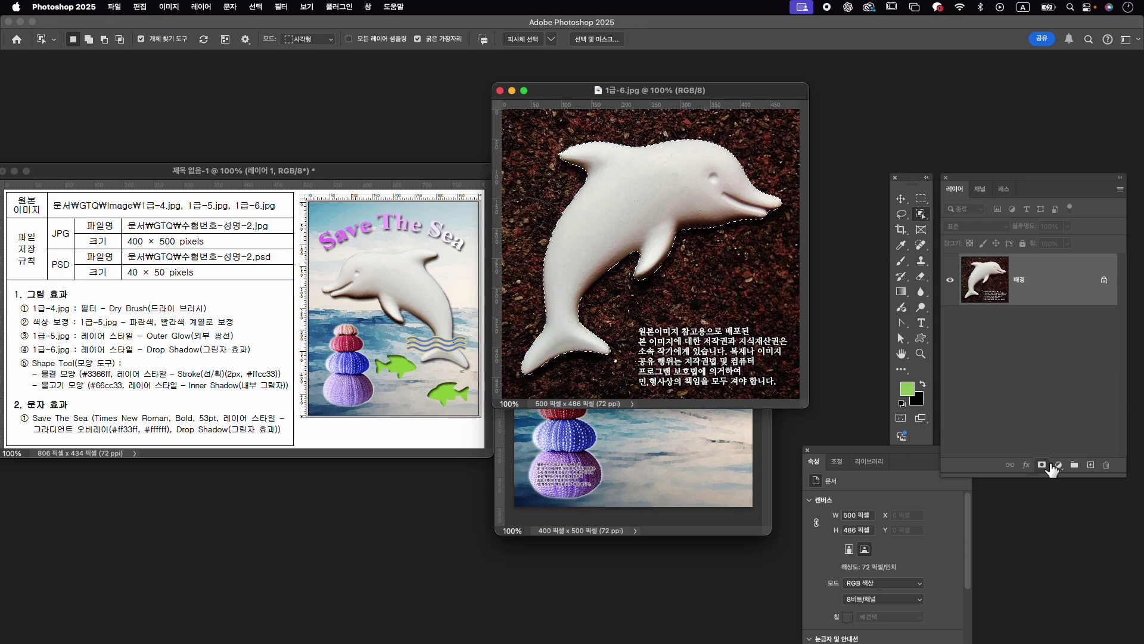
click(1042, 464)
Copy the masked dolphin into the poster, close 1급-6.jpg, and start renaming its layer.
key(v)
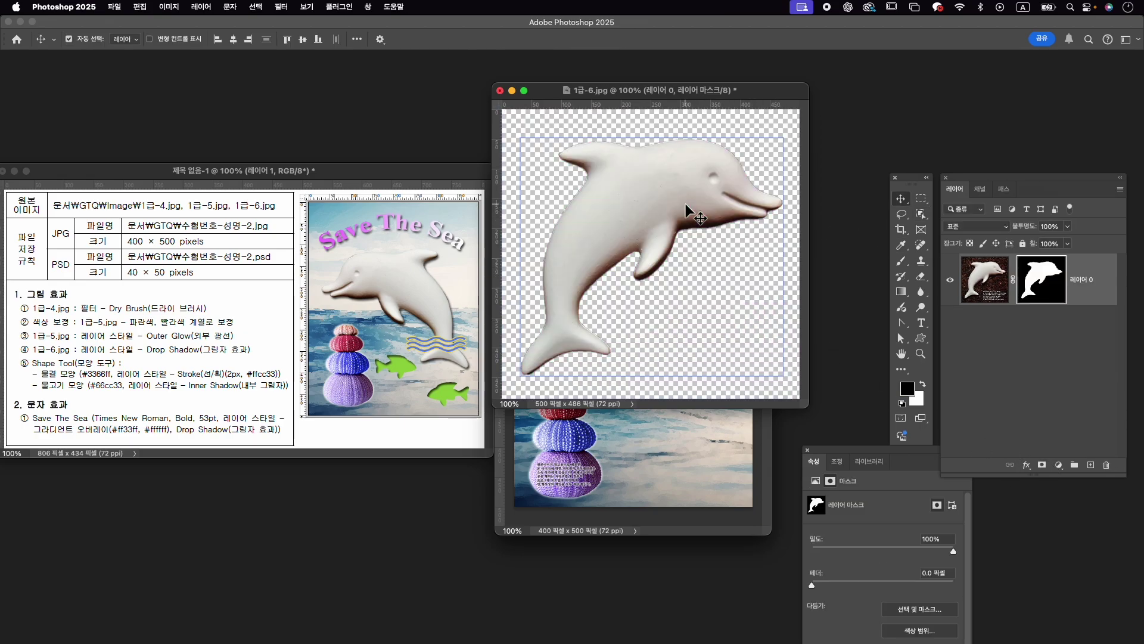
drag(685, 214, 668, 467)
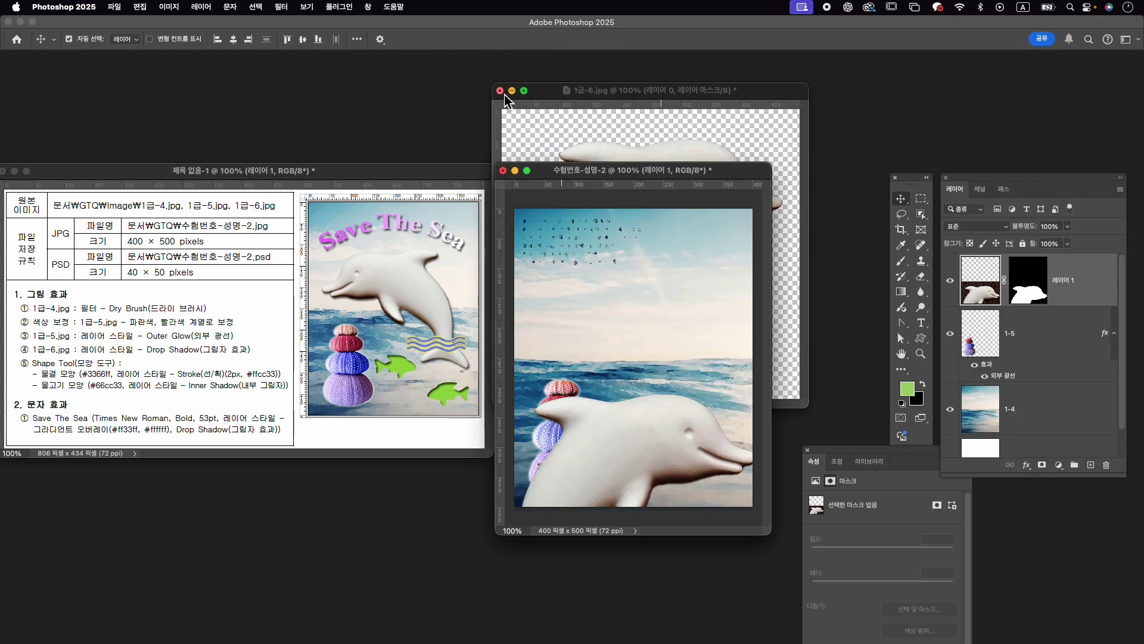
click(500, 90)
click(582, 250)
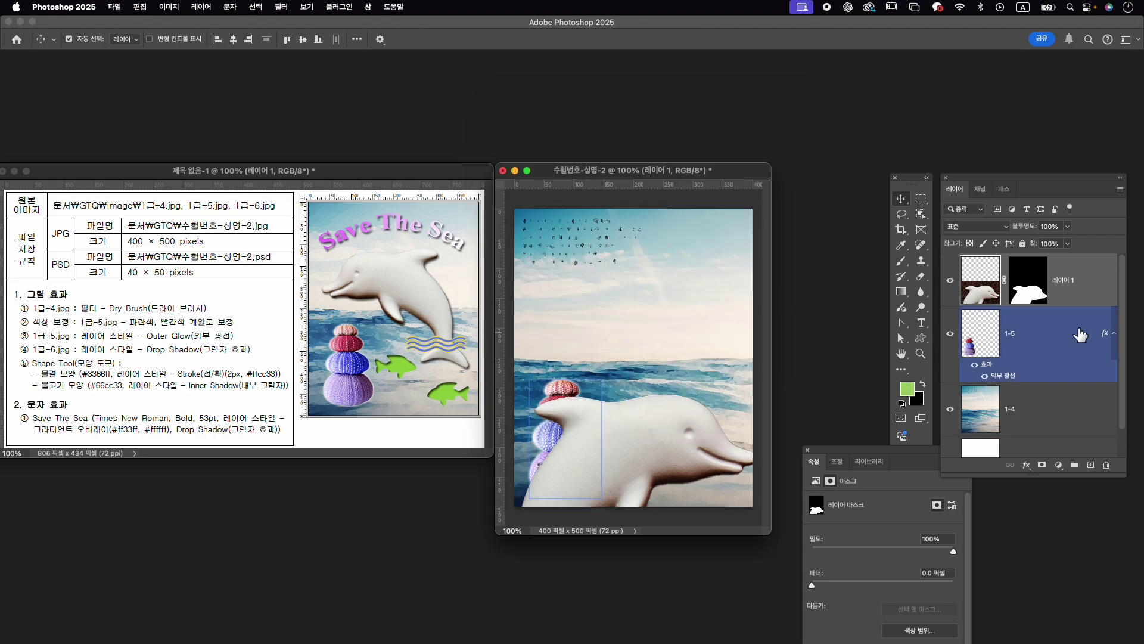
double_click(1063, 280)
text(1-6)
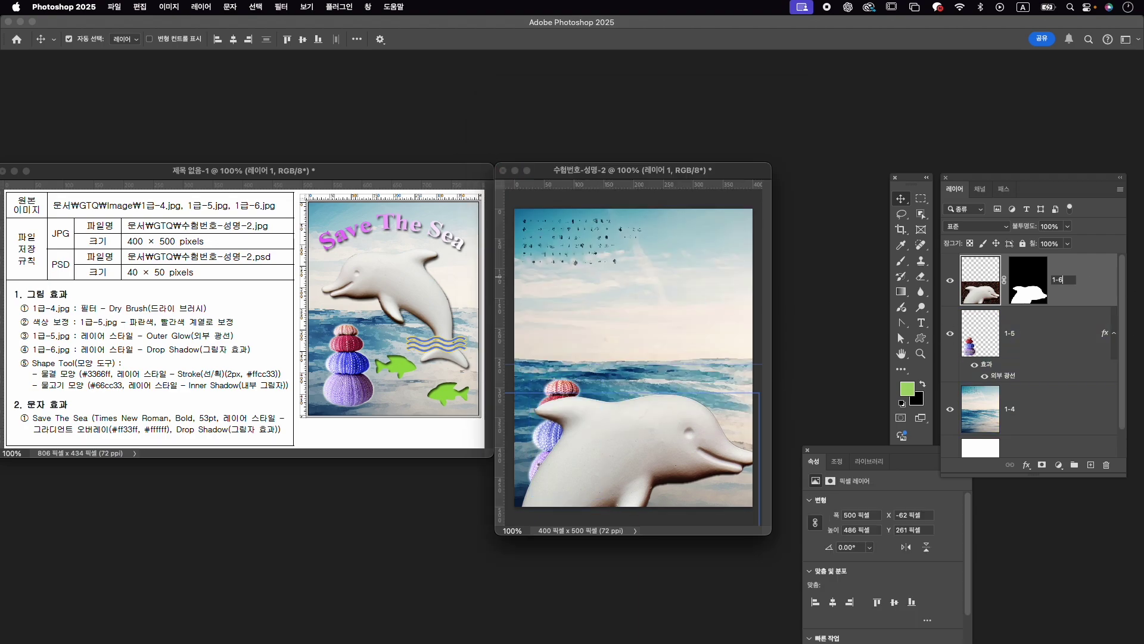
Name the layer 1-6, flip the dolphin horizontally and scale it to about 70%.
key(Return)
key(ctrl+t)
drag(684, 431, 687, 310)
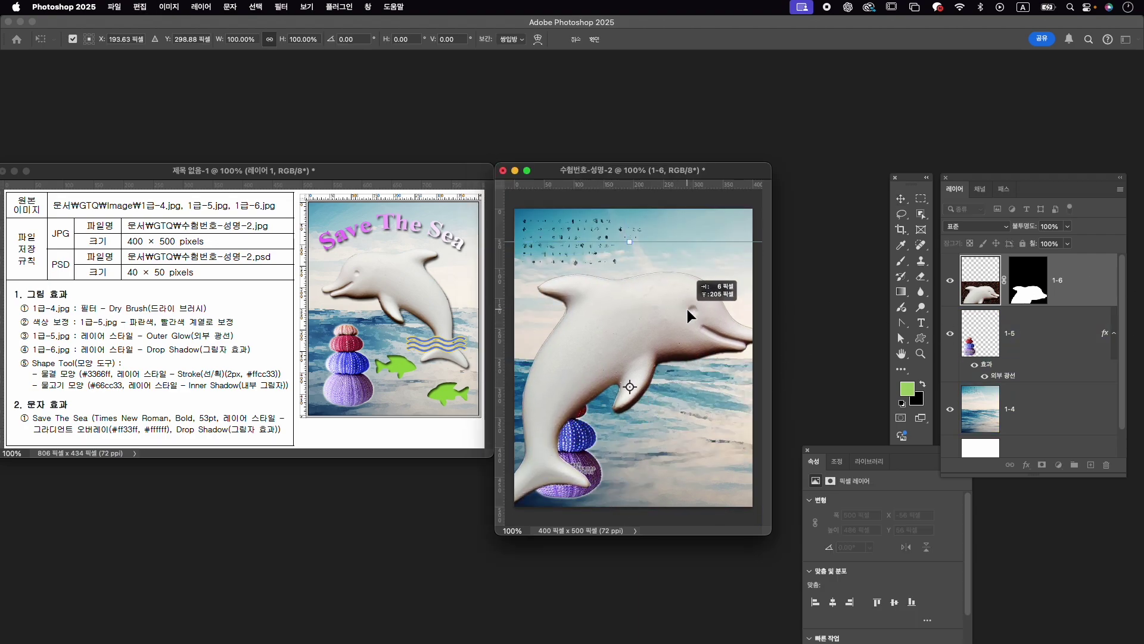
right_click(655, 313)
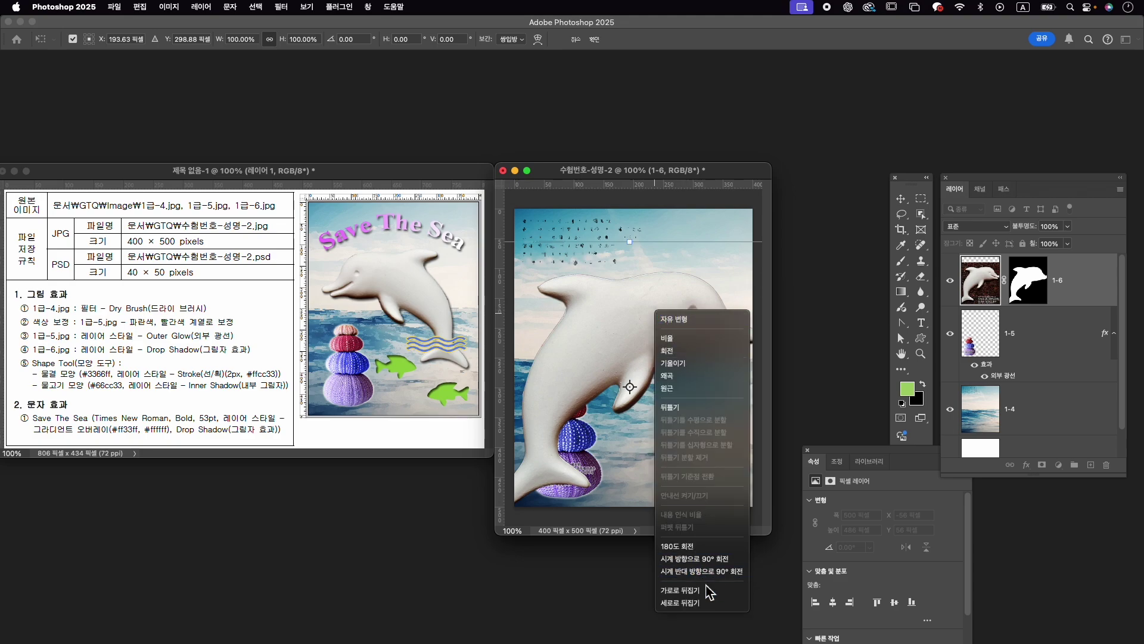
click(708, 590)
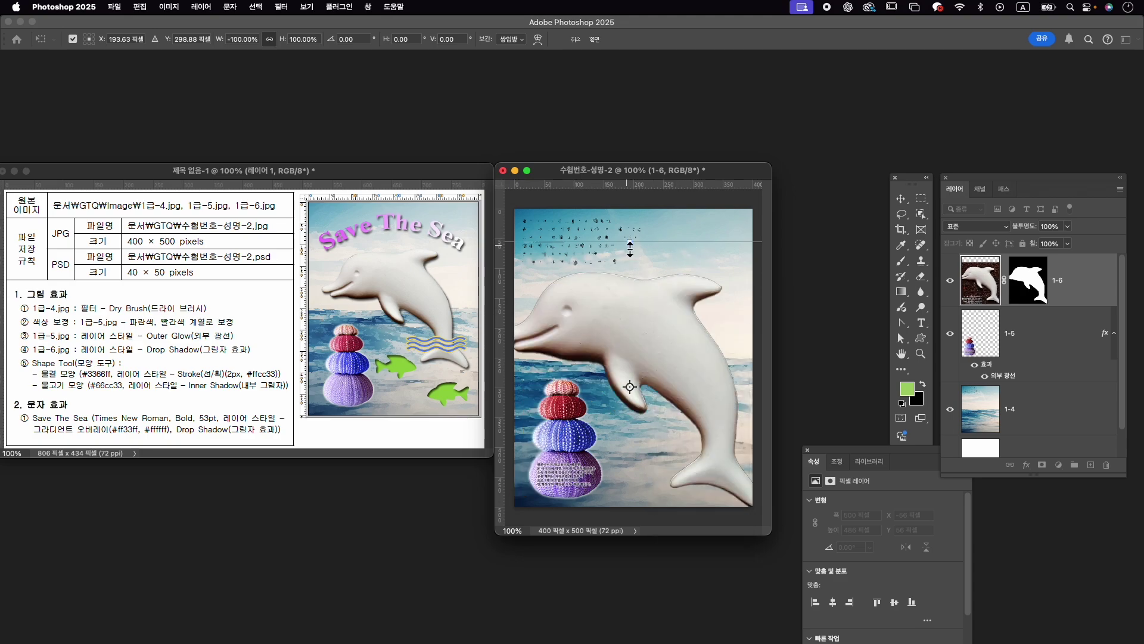
drag(630, 250, 632, 290)
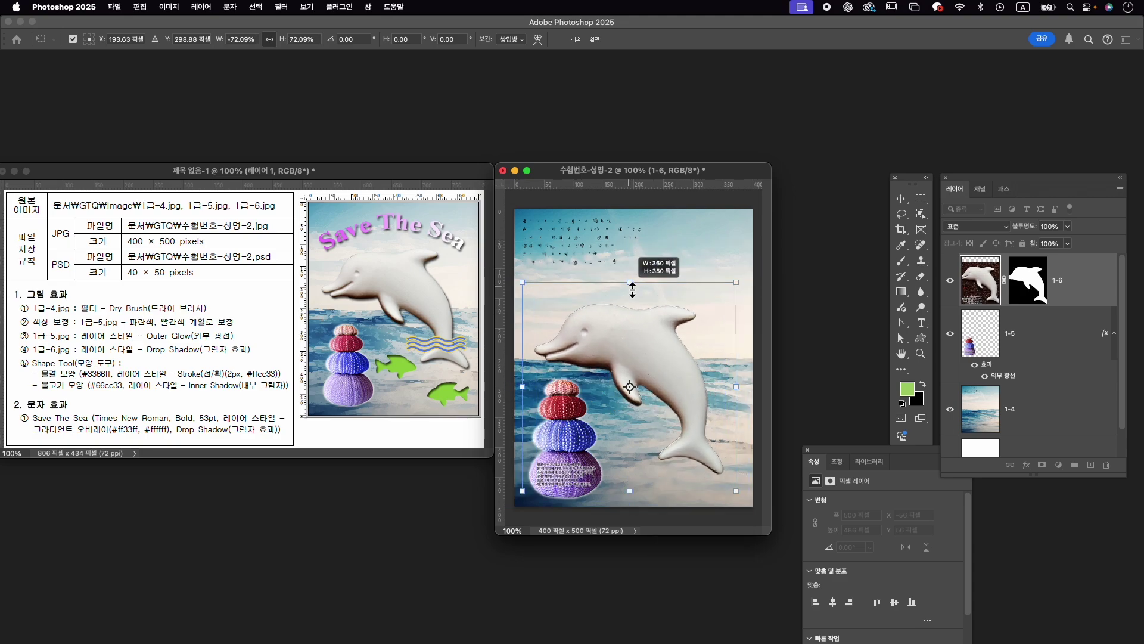
drag(629, 345, 626, 319)
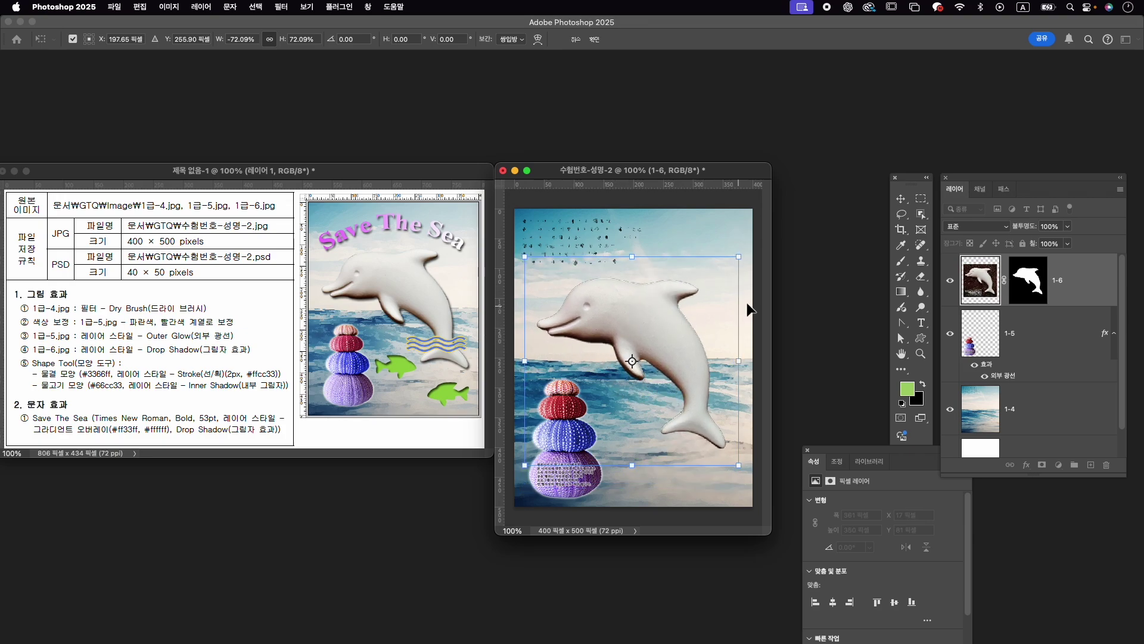
Tilt the dolphin slightly, fine-tune its size and position above the urchins, and commit.
drag(754, 294, 754, 289)
drag(753, 285, 751, 282)
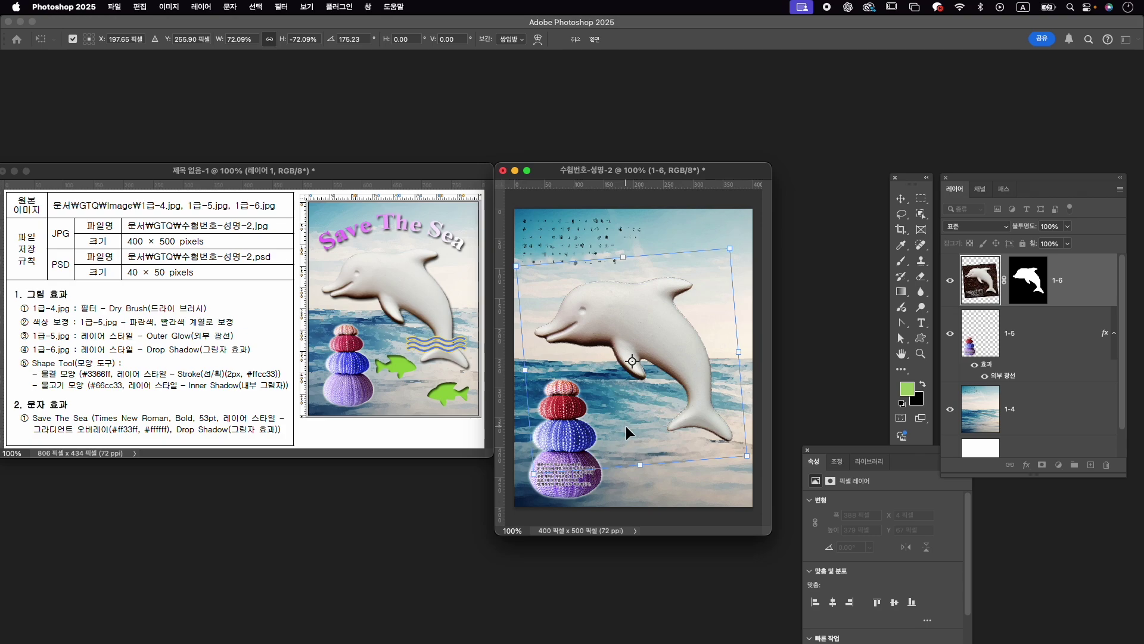
drag(746, 455, 743, 450)
drag(693, 368, 699, 370)
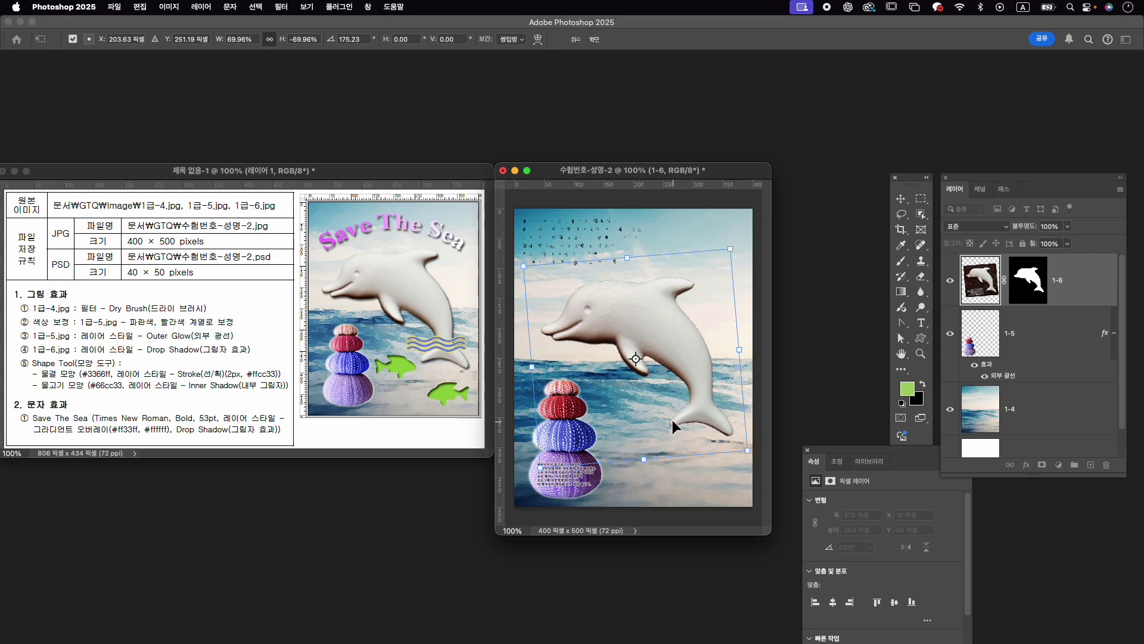
key(Down)
key(Down)
key(Down)
key(Down)
key(Down)
key(Down)
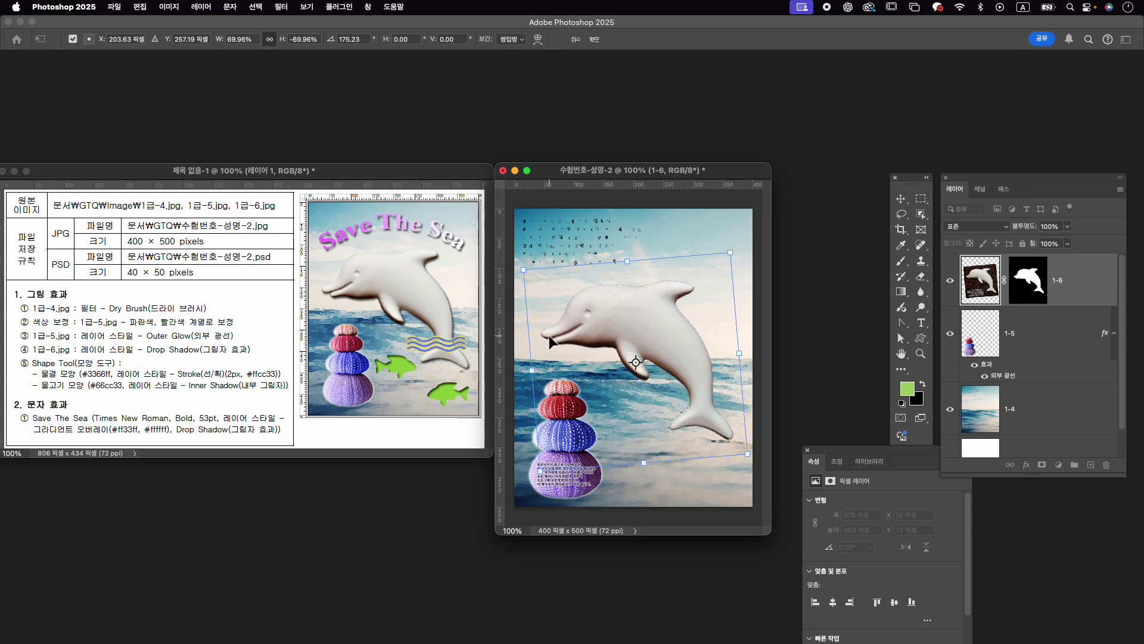
key(Down)
key(Down)
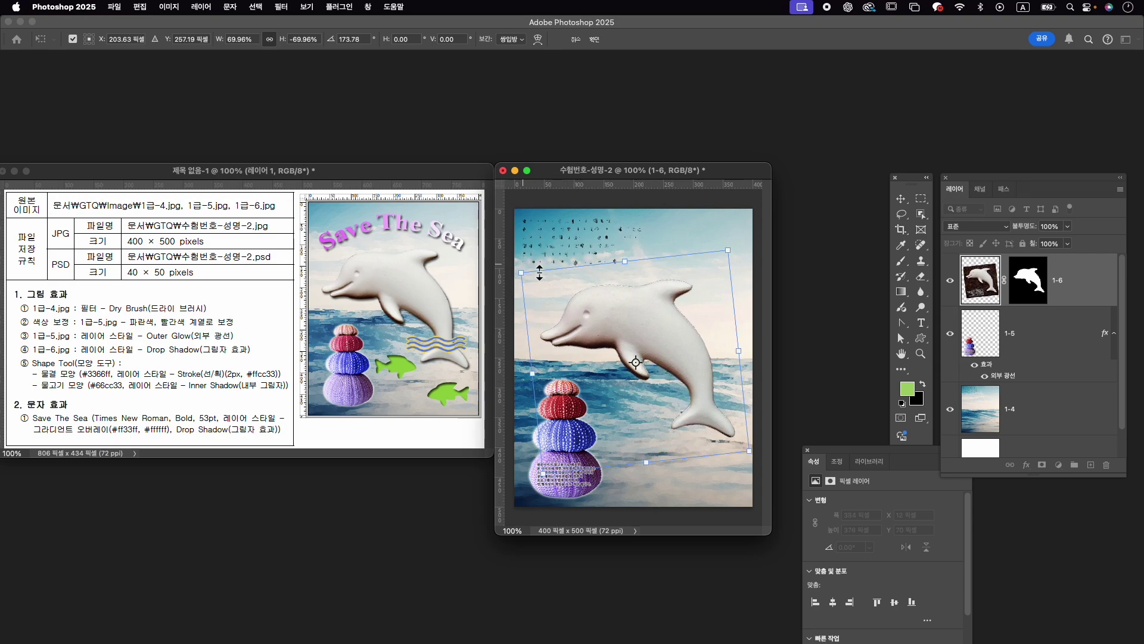
drag(519, 257, 517, 260)
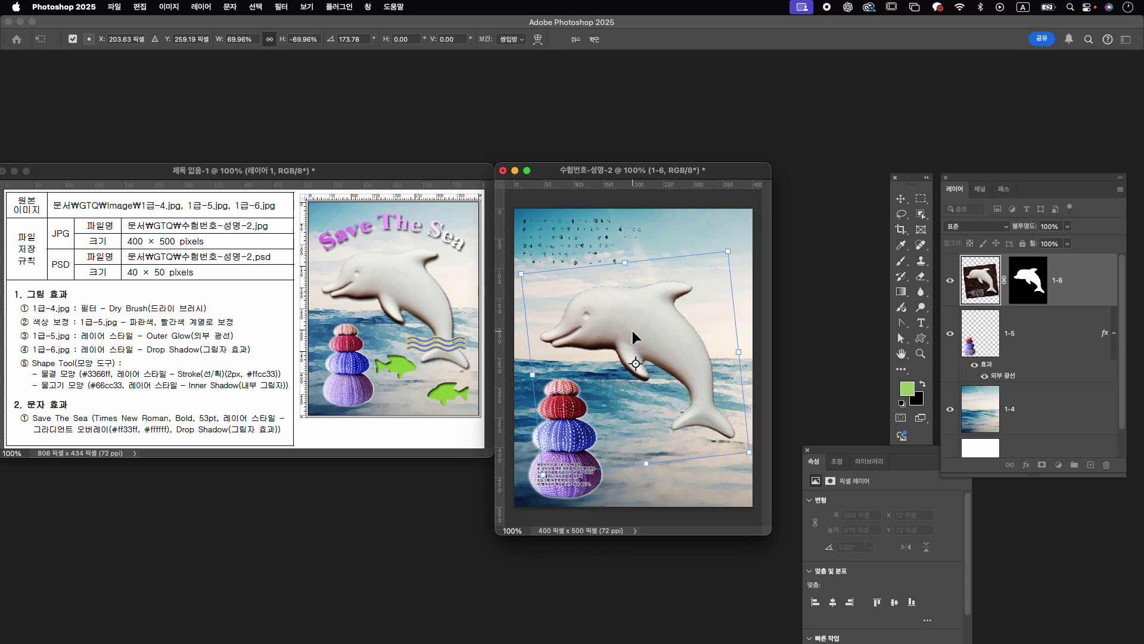
key(Return)
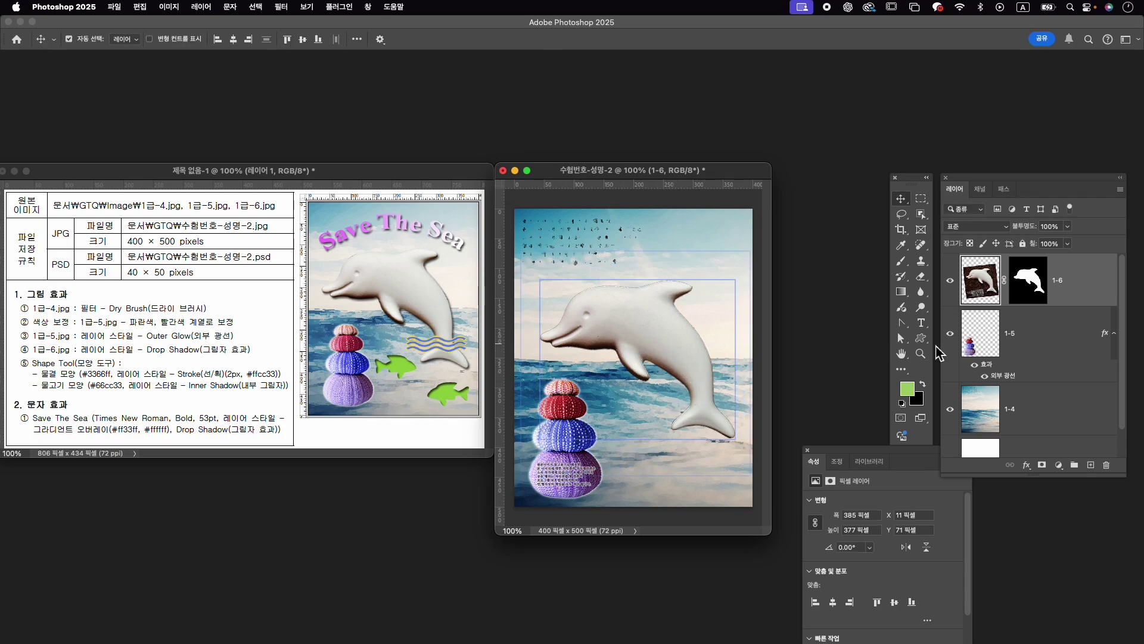
click(1047, 322)
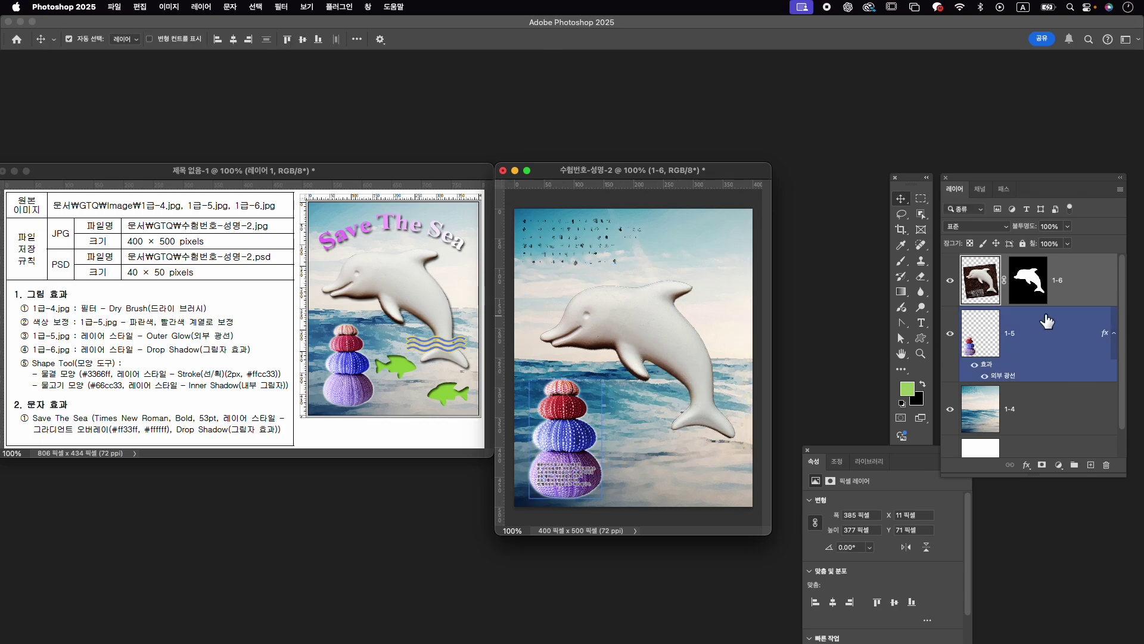
Add a default Drop Shadow effect to dolphin layer 1-6 and recheck its settings.
click(1026, 465)
click(1043, 611)
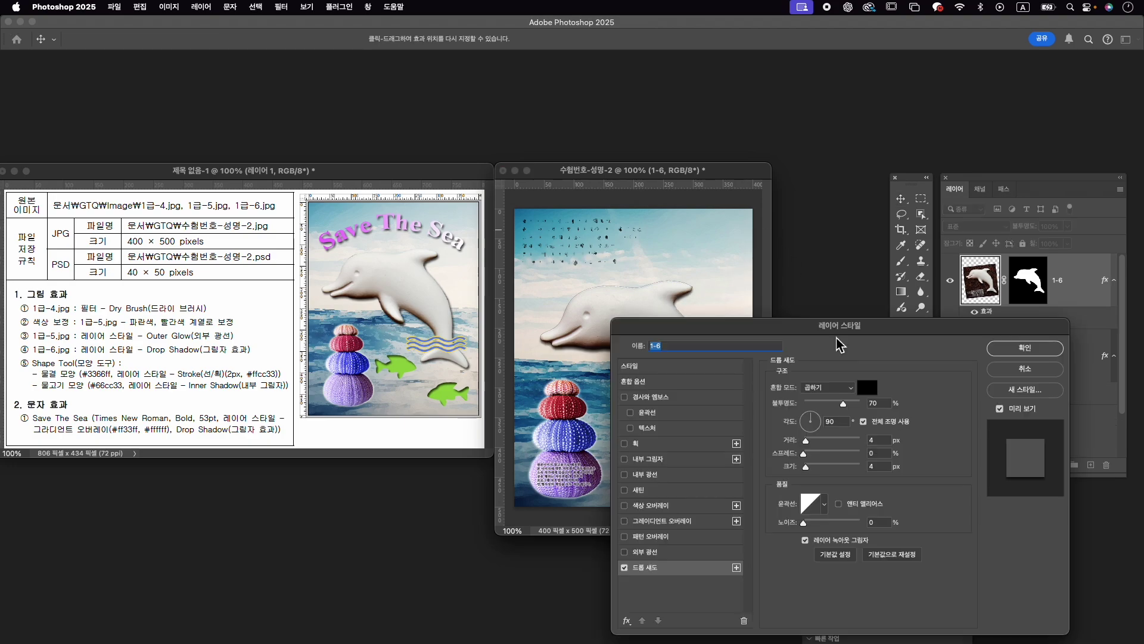
click(1024, 350)
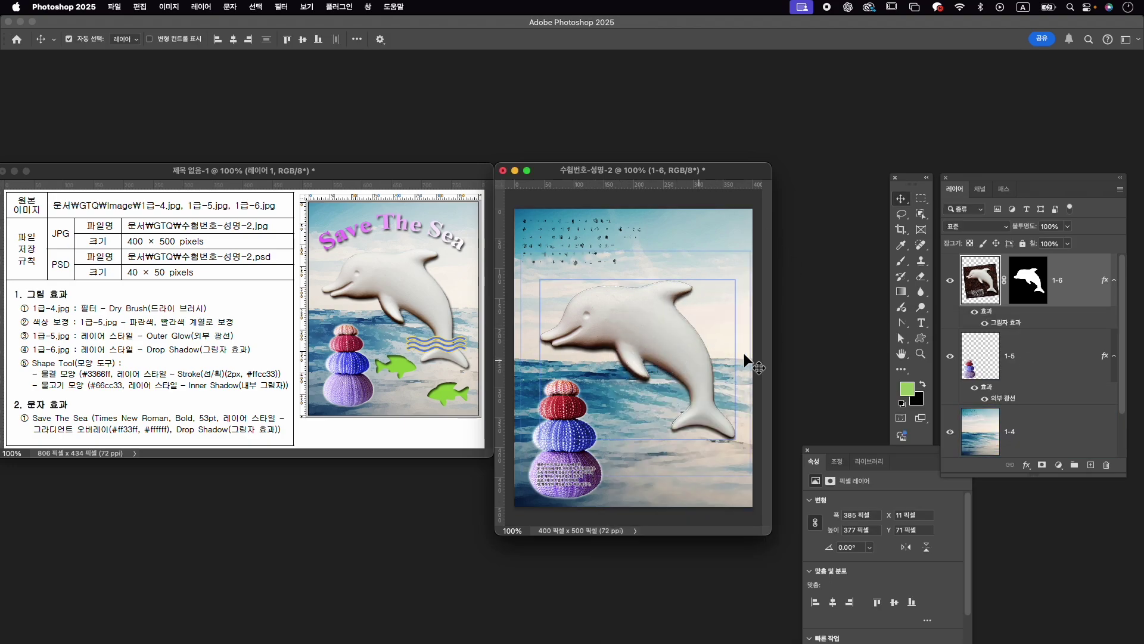
double_click(1006, 322)
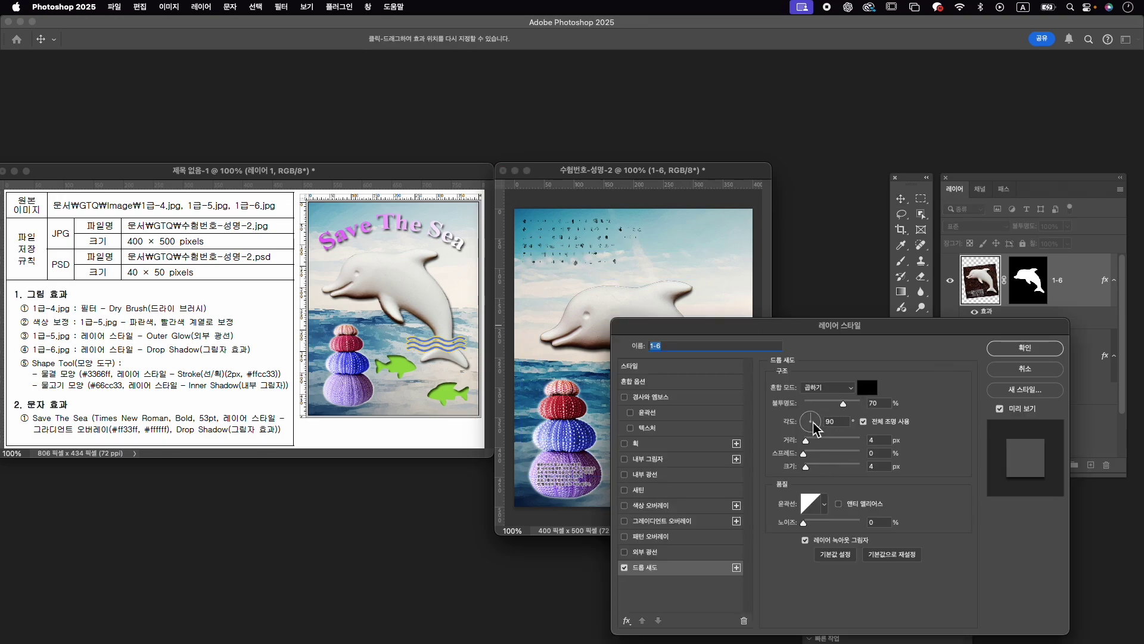
click(1035, 349)
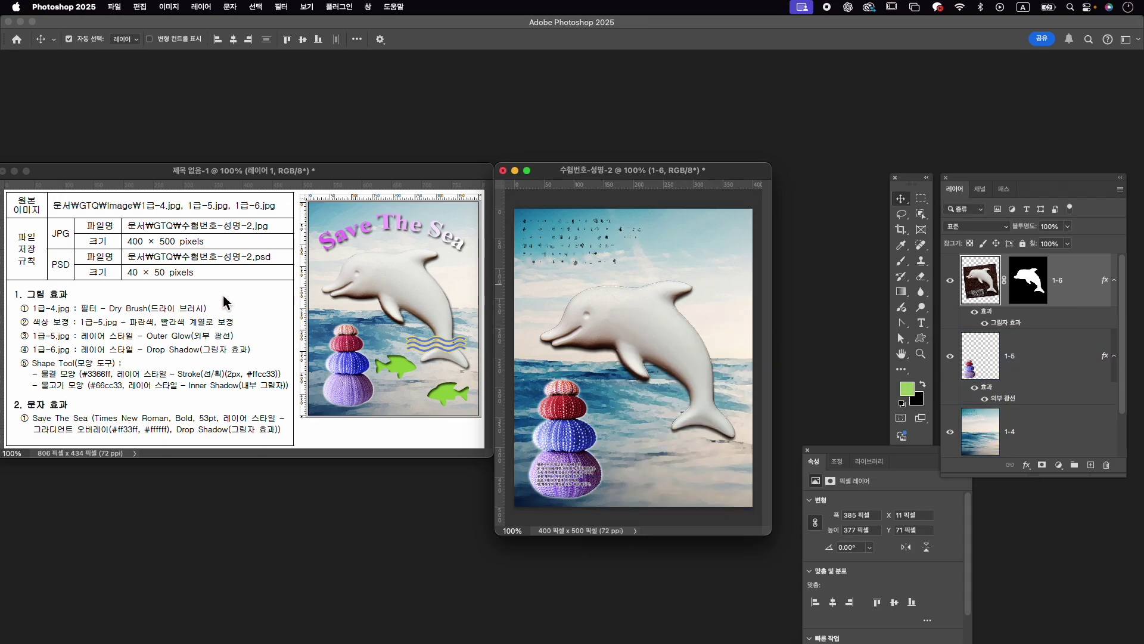
Find the 파형 wave in the Shapes library and draw it beside the dolphin's tail.
click(367, 6)
click(384, 169)
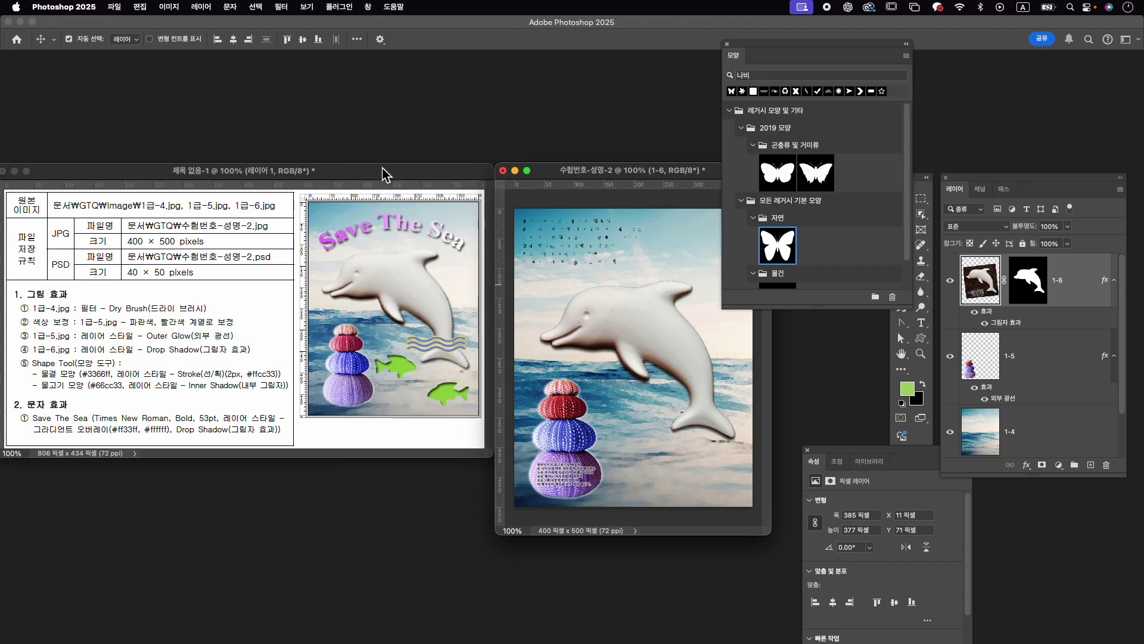
click(824, 78)
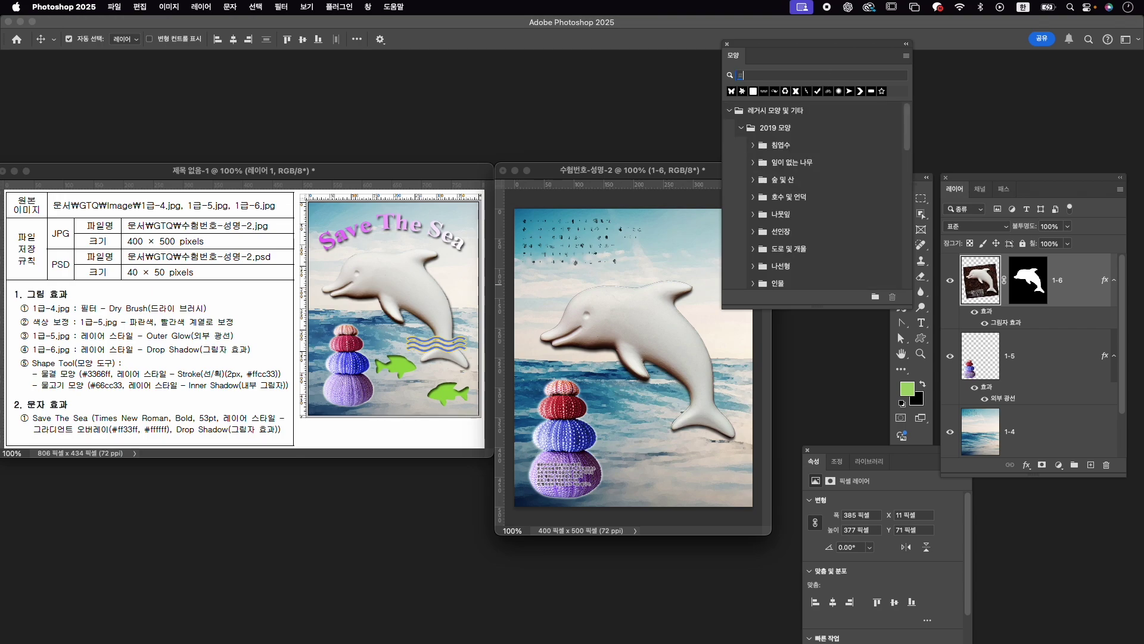
text(파형)
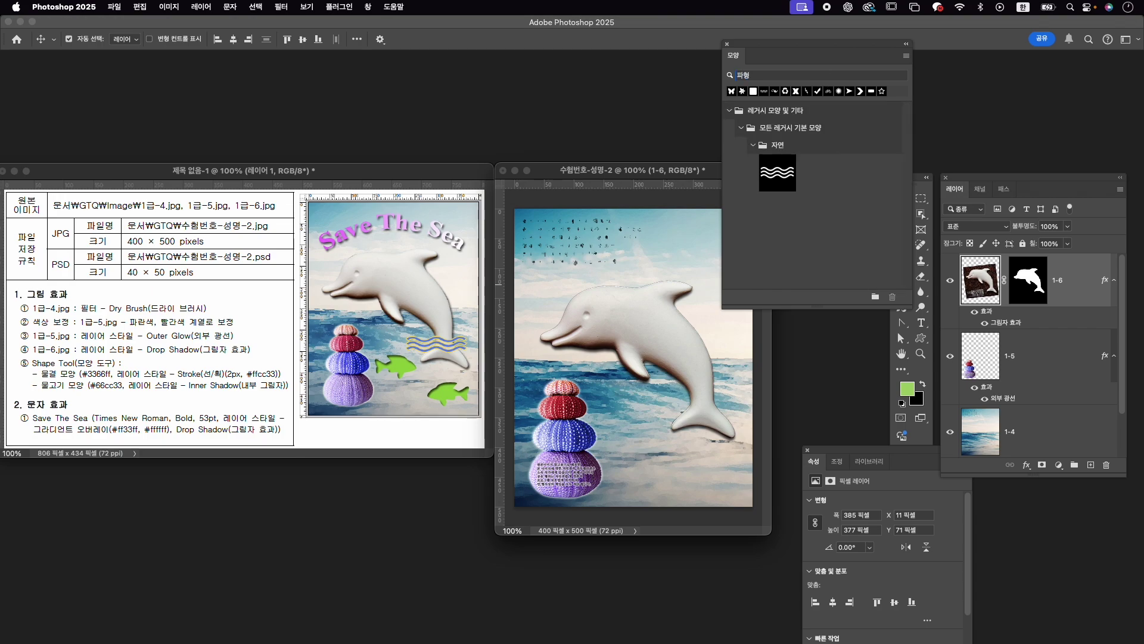
click(790, 182)
click(924, 341)
drag(642, 386, 739, 431)
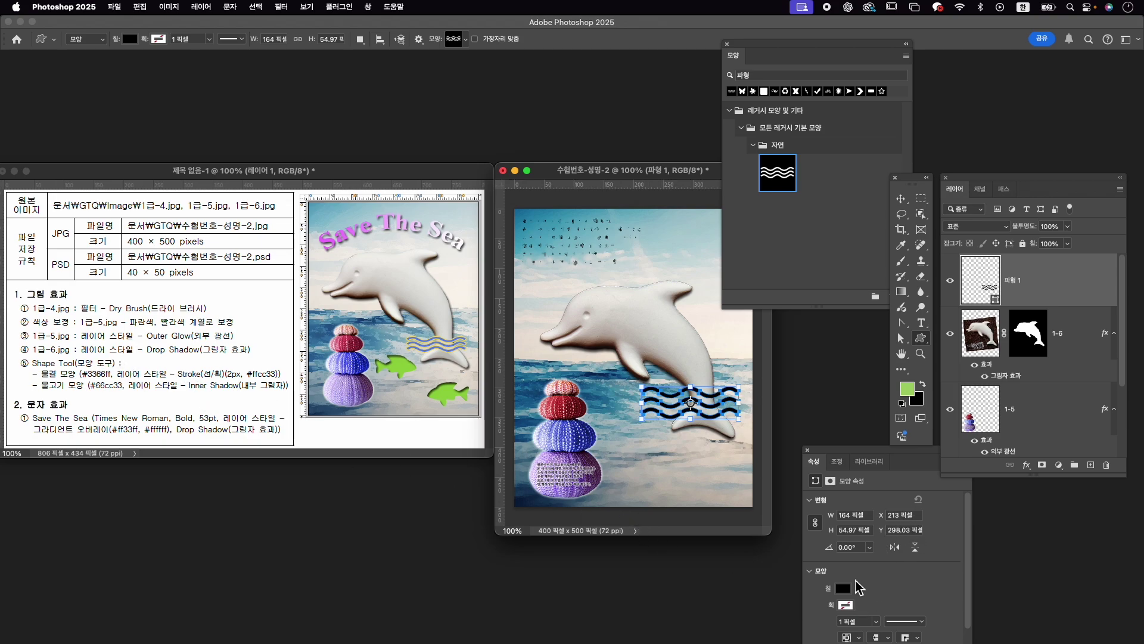
Fill the 파형 1 wave shape with blue #3366ff.
click(849, 588)
click(966, 436)
text(33)
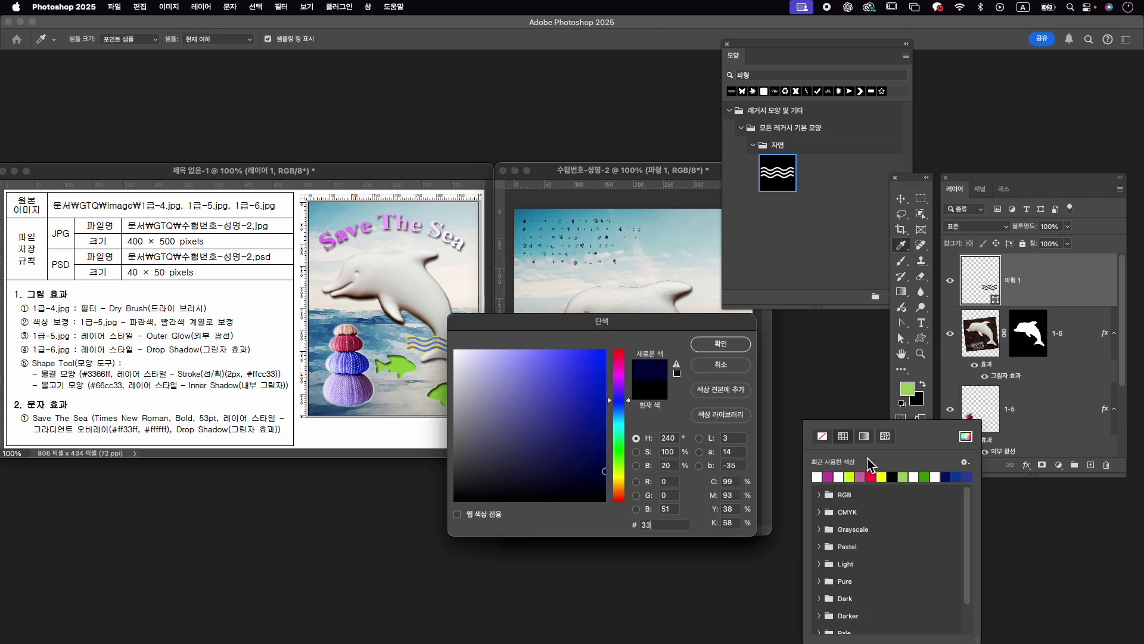
text(66ff)
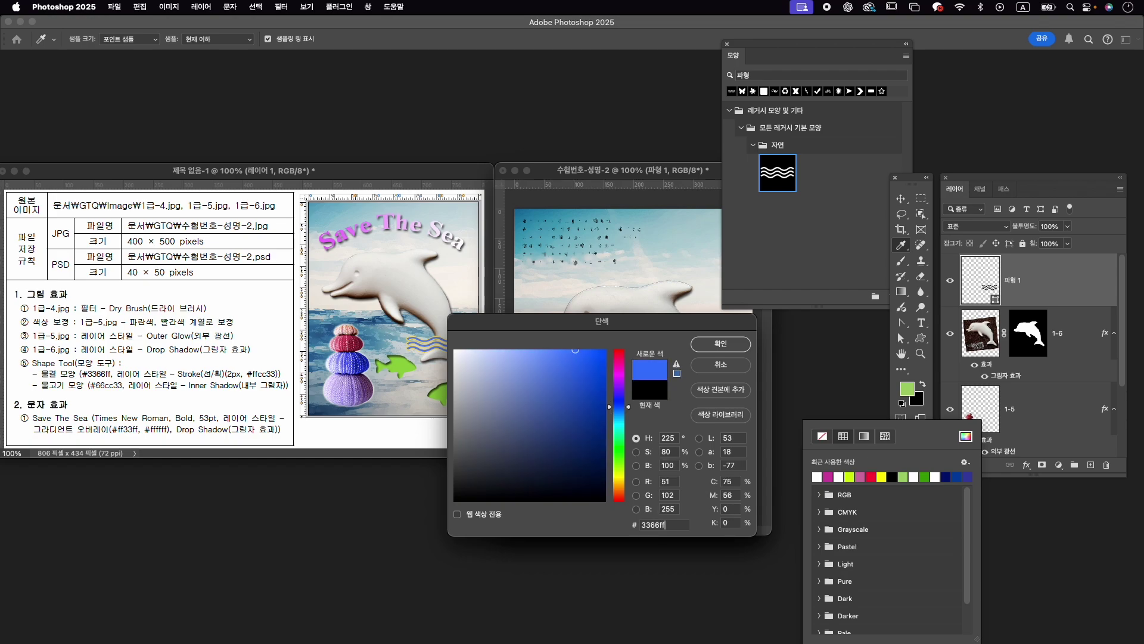
key(Return)
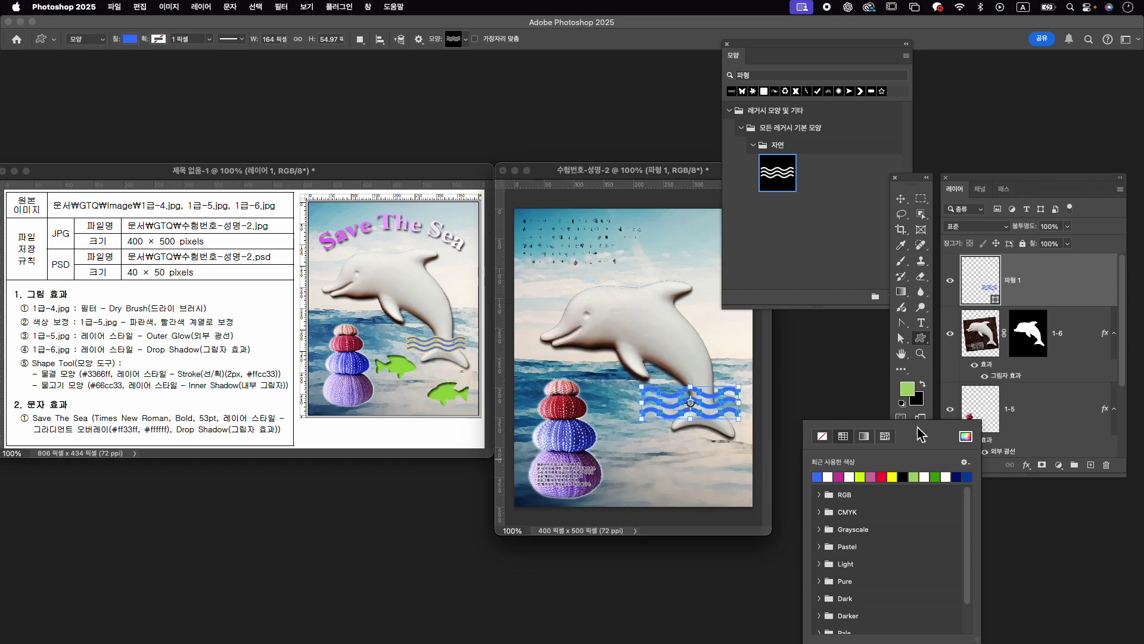
Give the wave a 2 px solid #ffcc33 Stroke layer effect.
click(1030, 466)
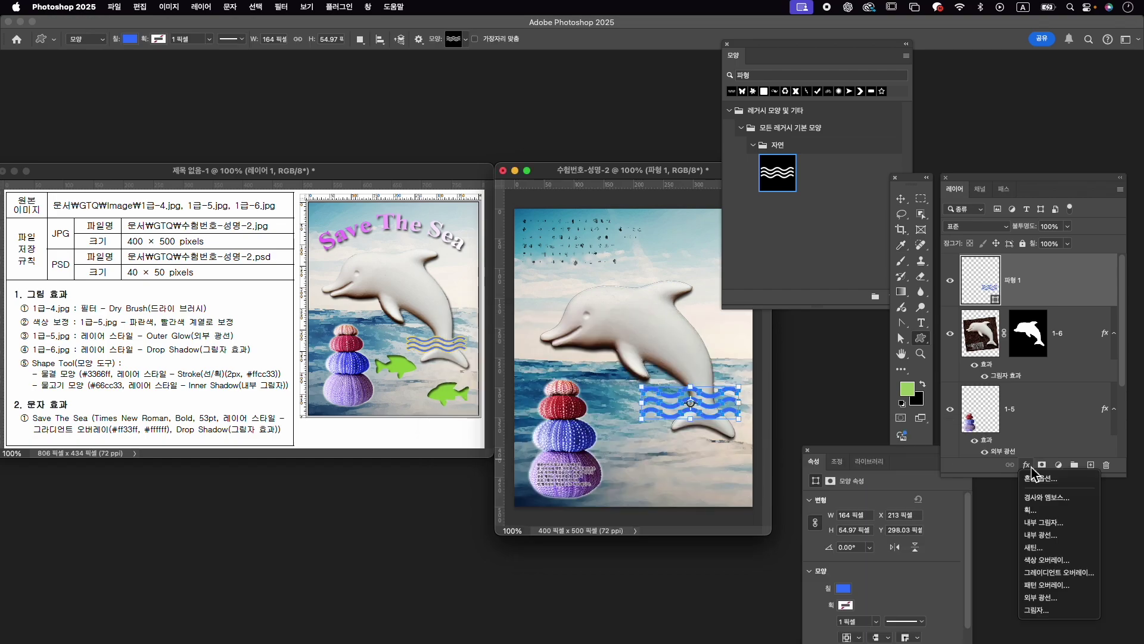
click(1031, 509)
text(2)
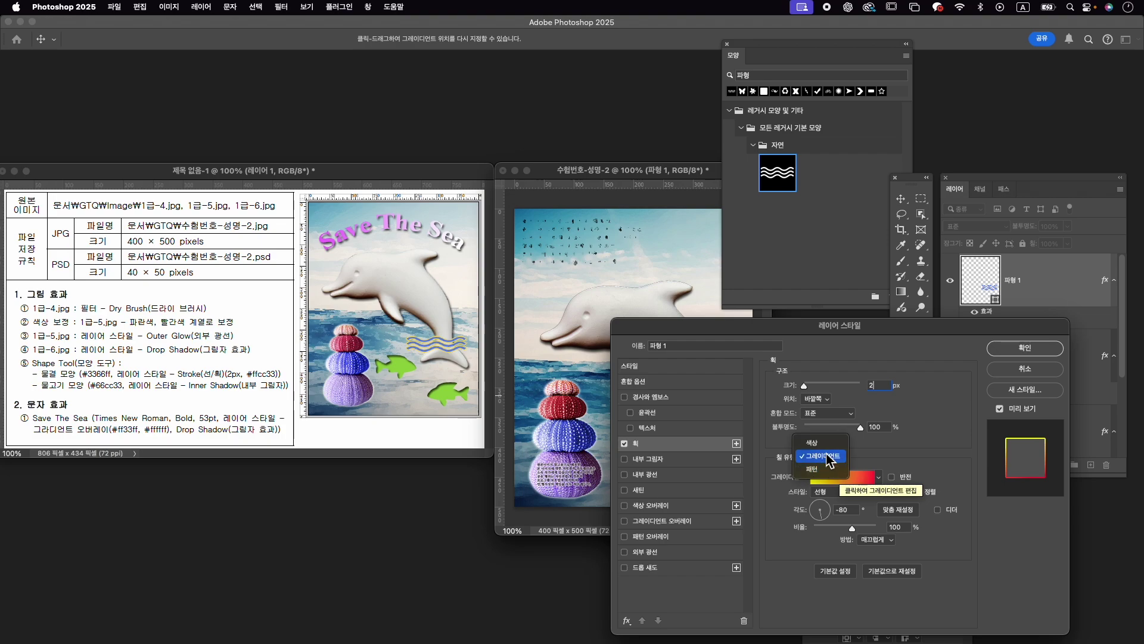
click(812, 443)
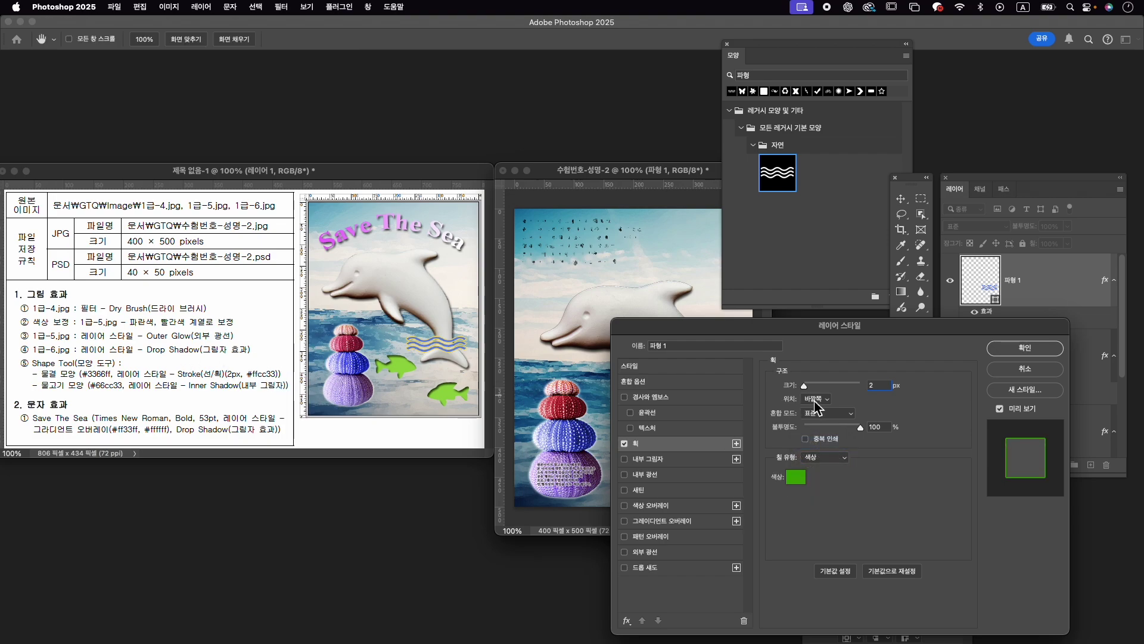
click(796, 477)
text(ffcc3)
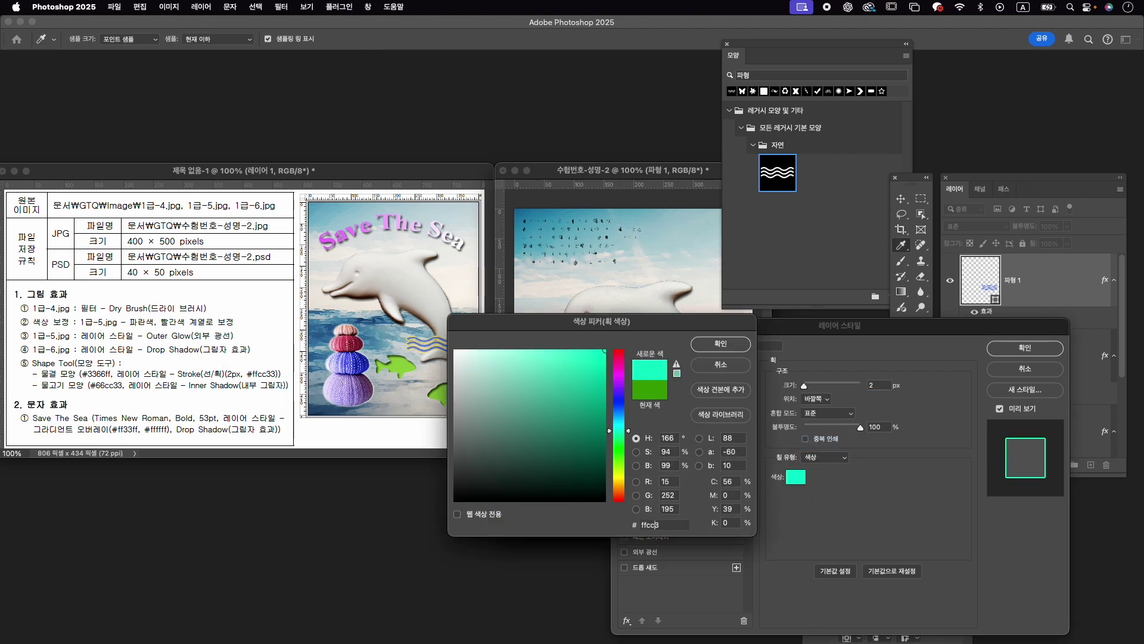
text(3)
key(Return)
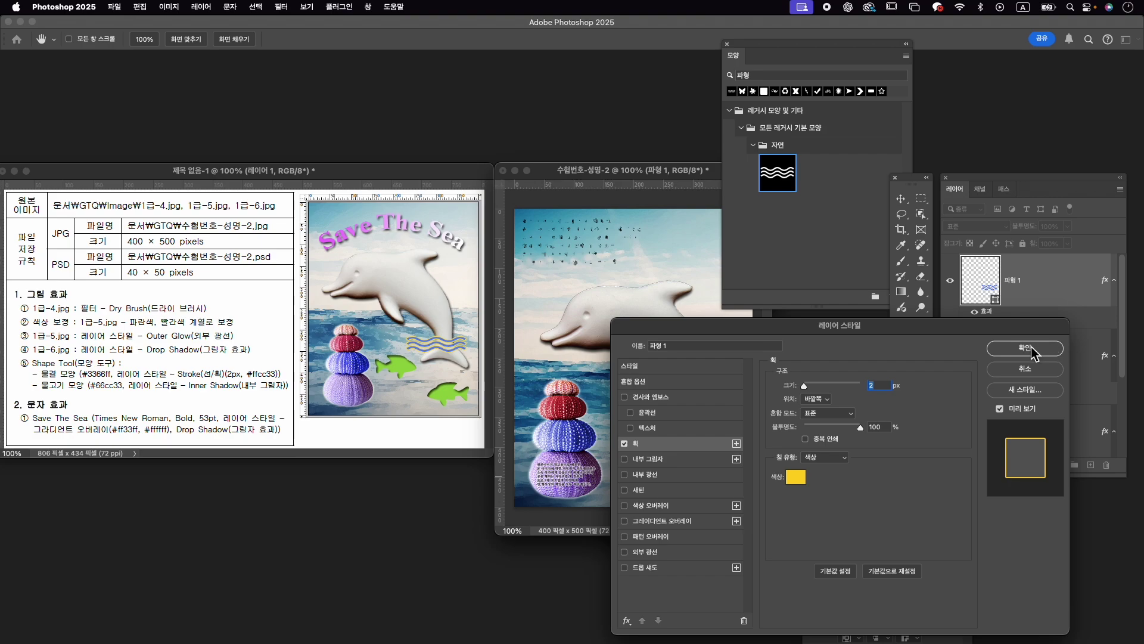
click(1031, 348)
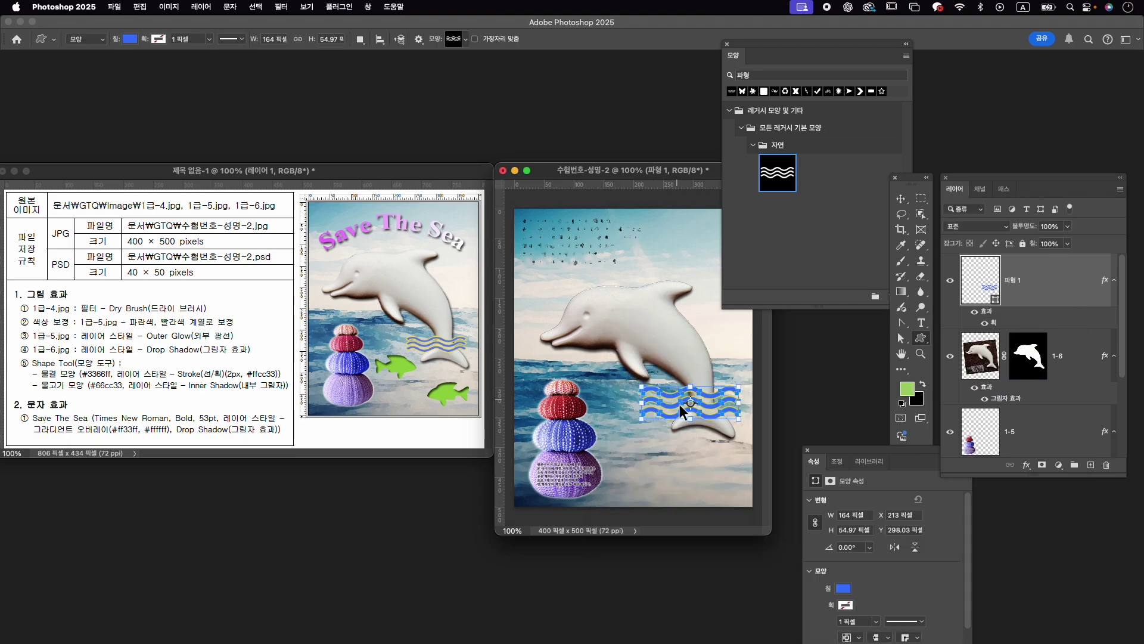
key(super+t)
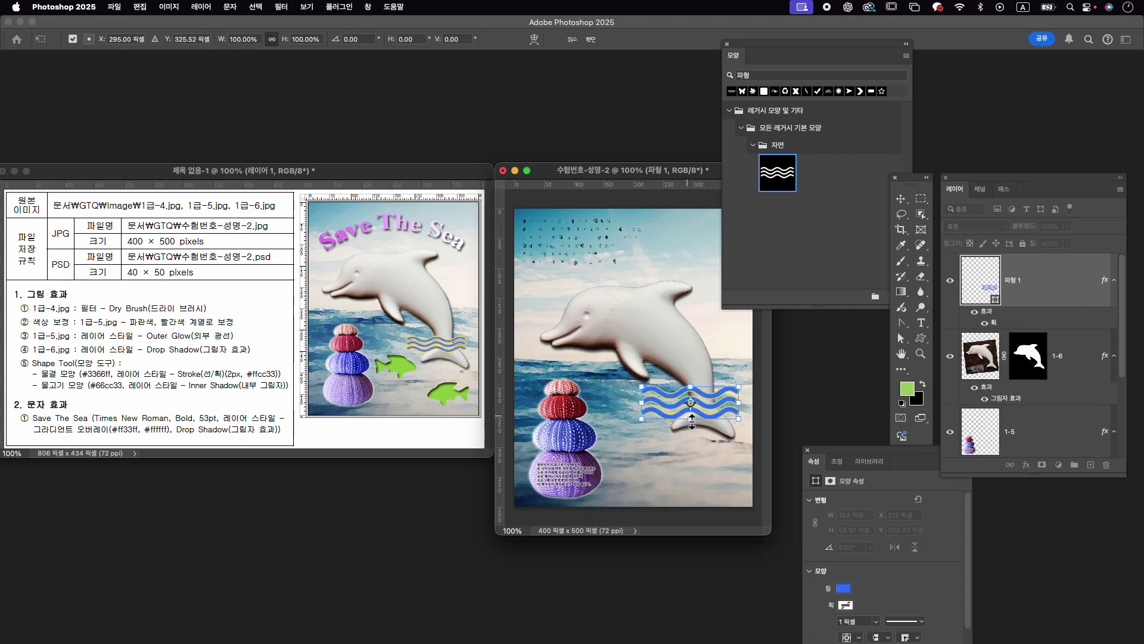
Scale the 파형 1 wave to about 92% and nudge it just below the dolphin's tail.
drag(692, 421, 719, 400)
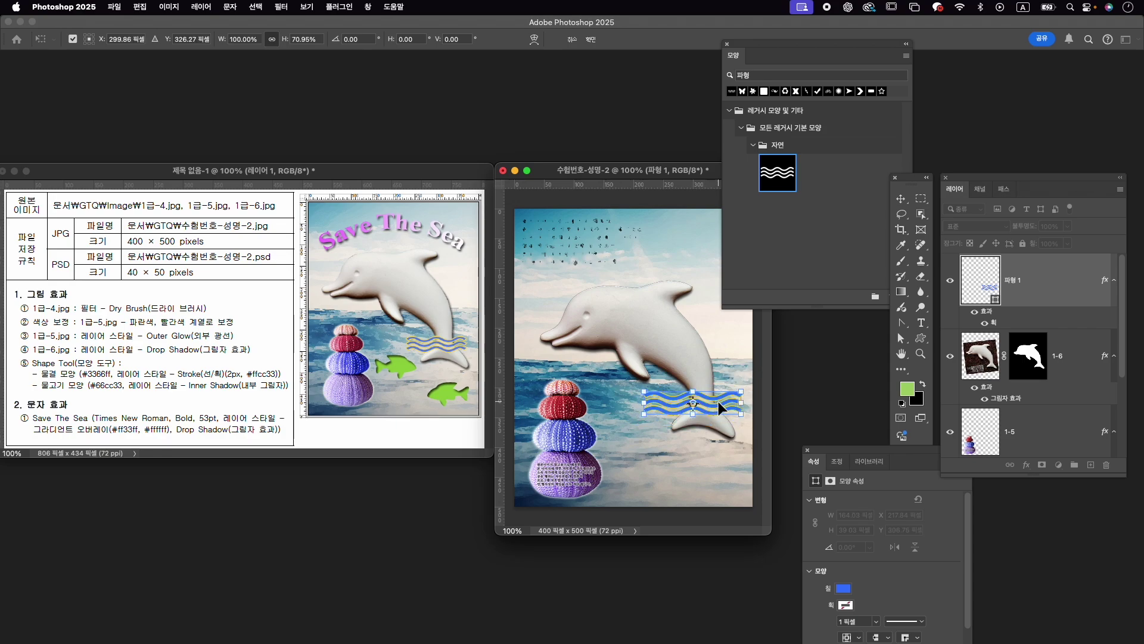
drag(644, 391, 652, 394)
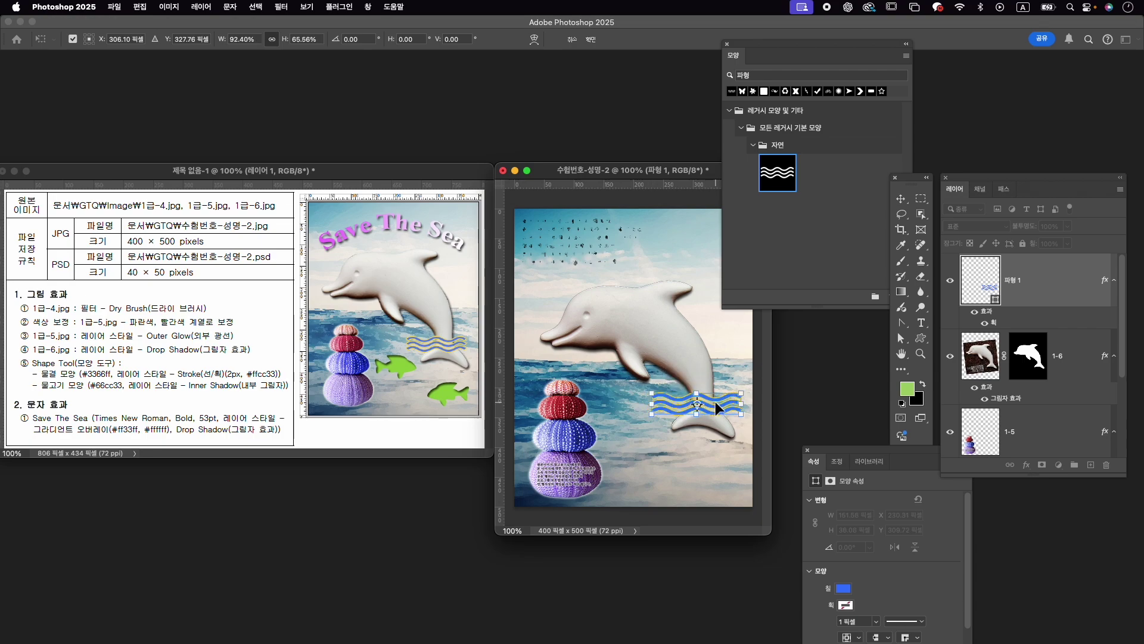
key(Left)
key(Left)
key(Left)
key(Down)
key(Down)
key(Left)
key(Left)
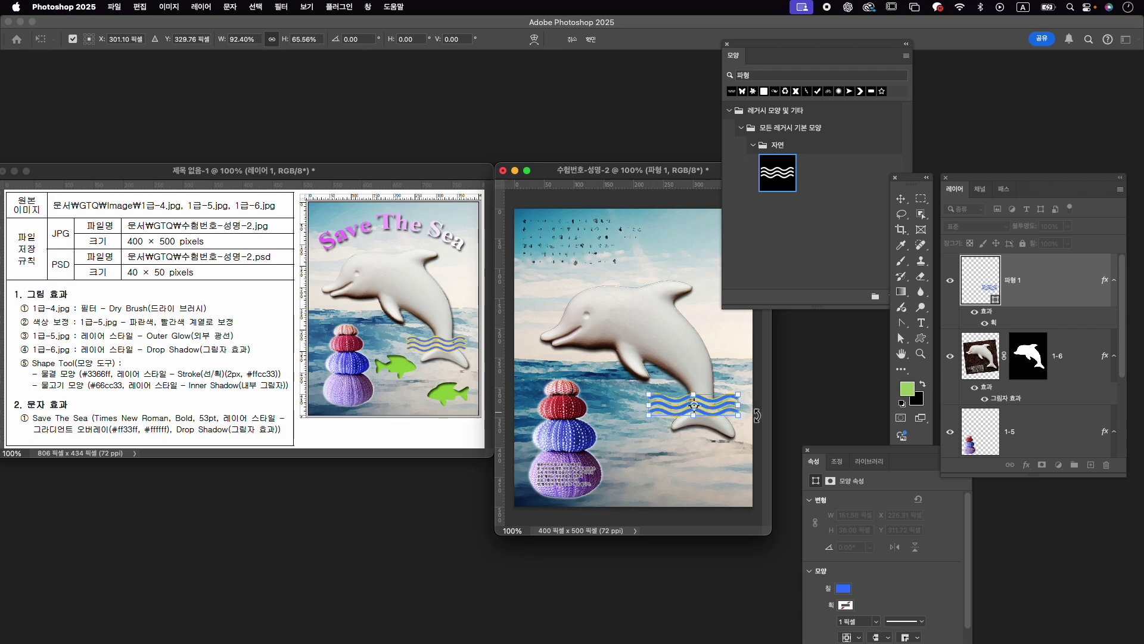
key(Down)
key(Down)
key(Return)
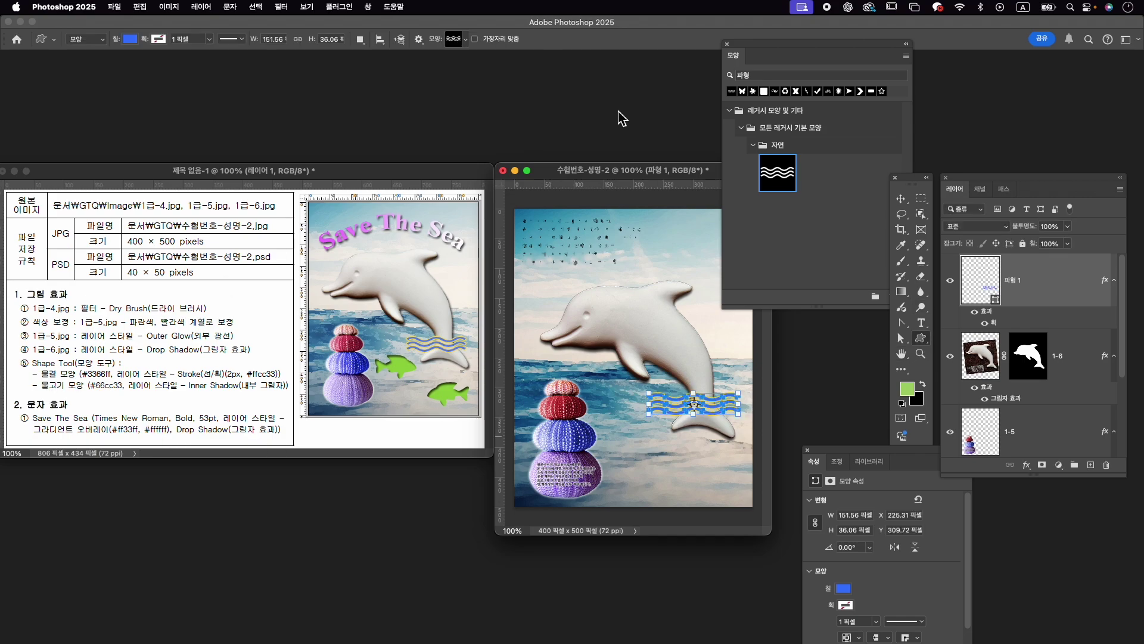
Find the 물고기 fish shape and draw it beside the sea urchin stack.
click(793, 76)
text(a)
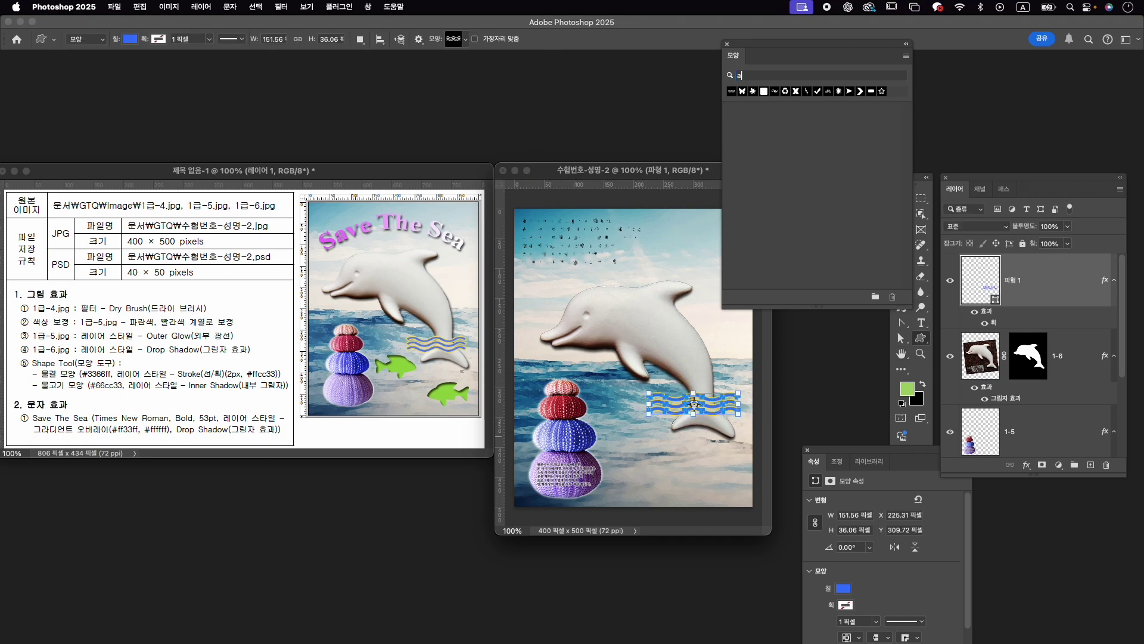
key(BackSpace)
key(BackSpace)
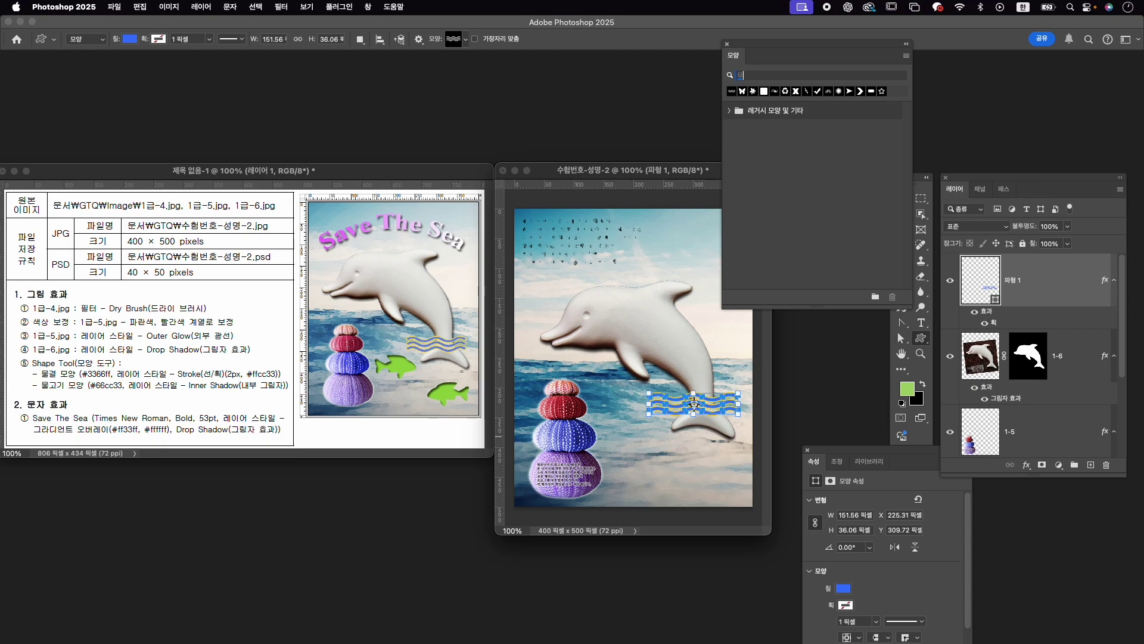
text(물고기)
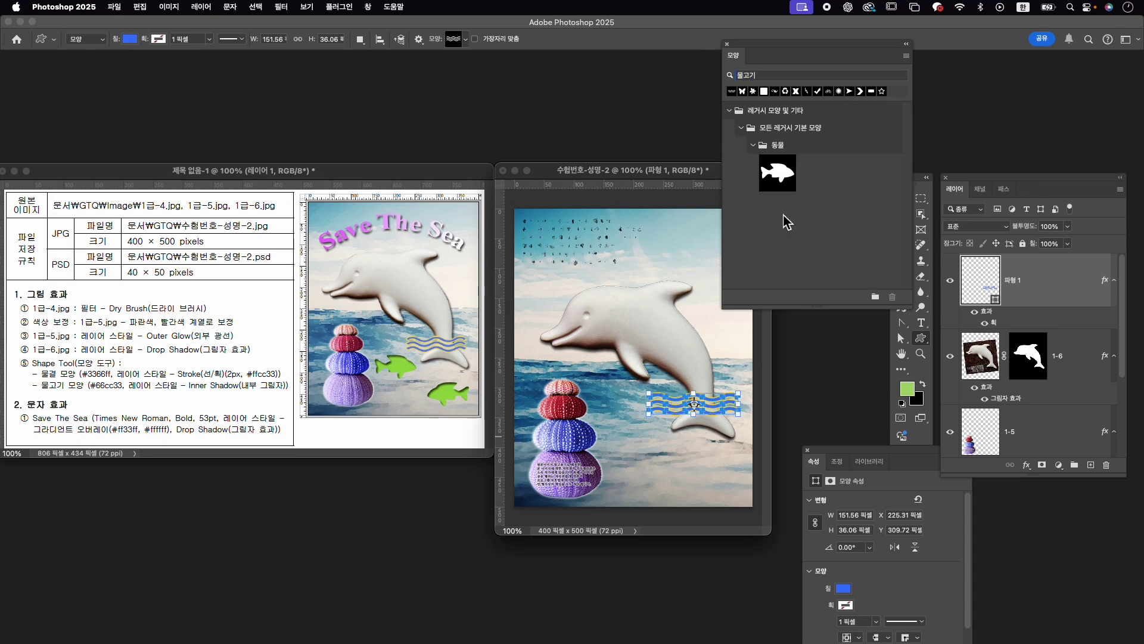
click(771, 170)
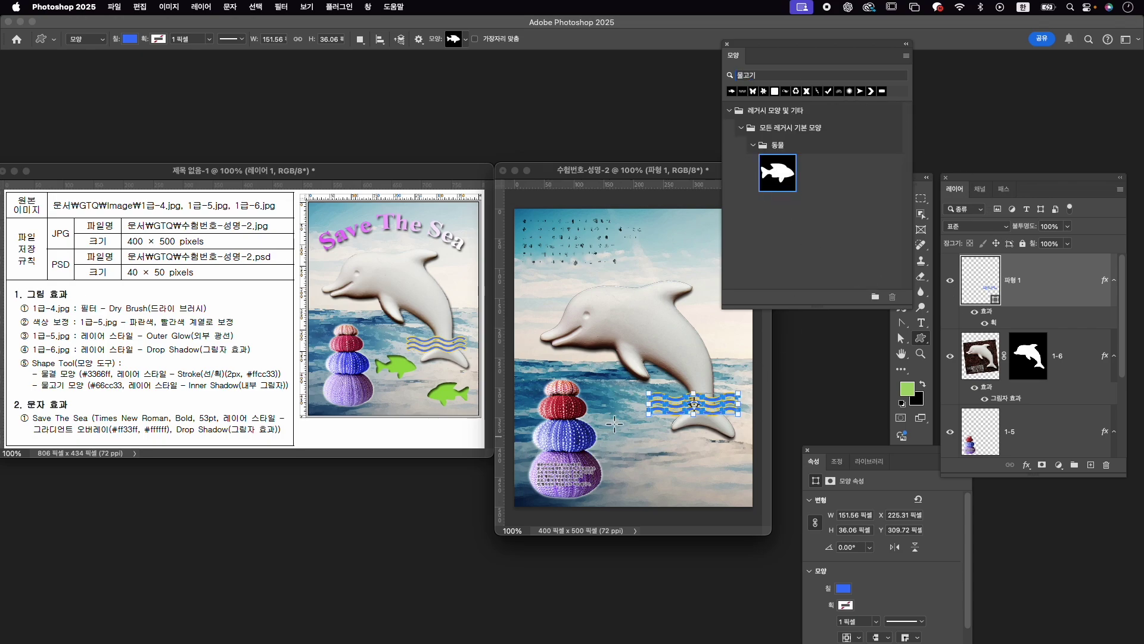
drag(606, 427, 658, 464)
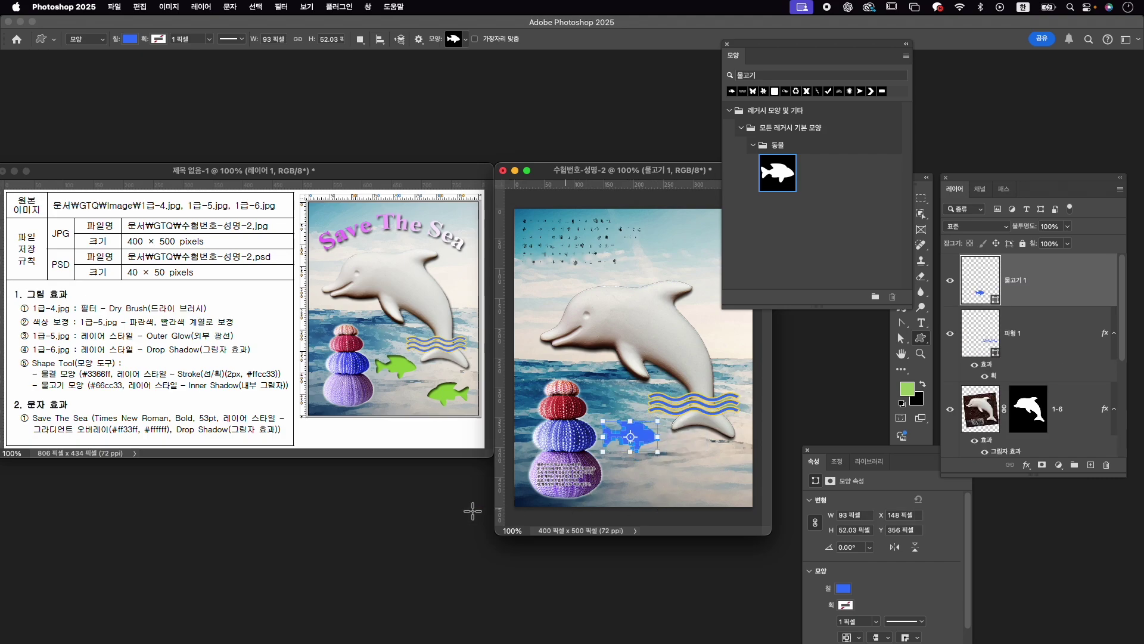
Set the fish's fill colour to green #66cc33.
click(844, 588)
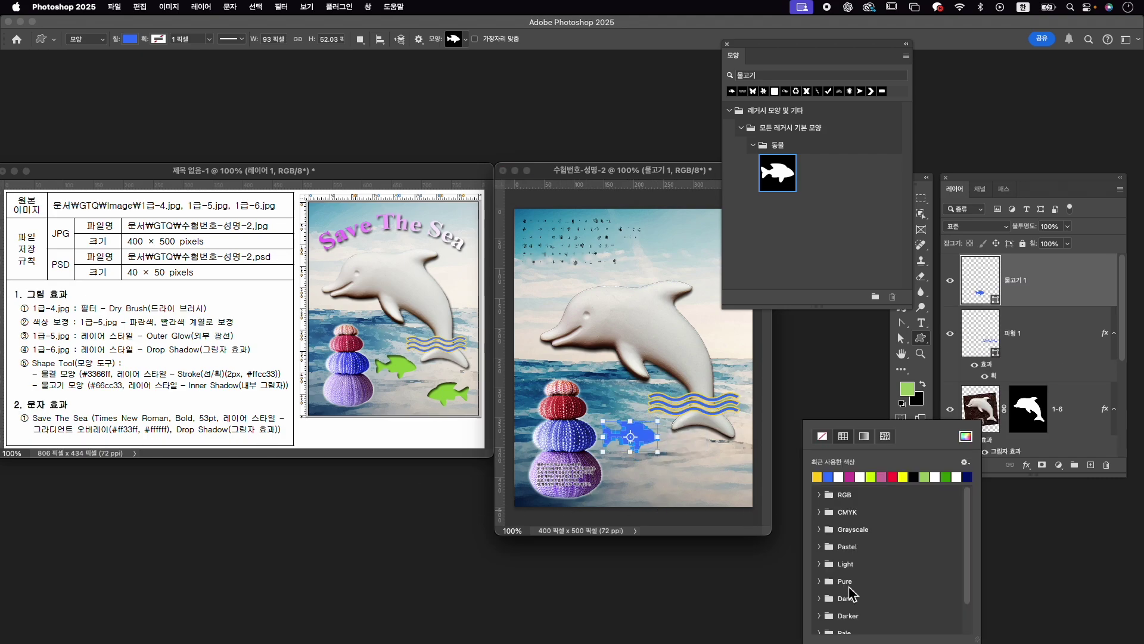
click(966, 438)
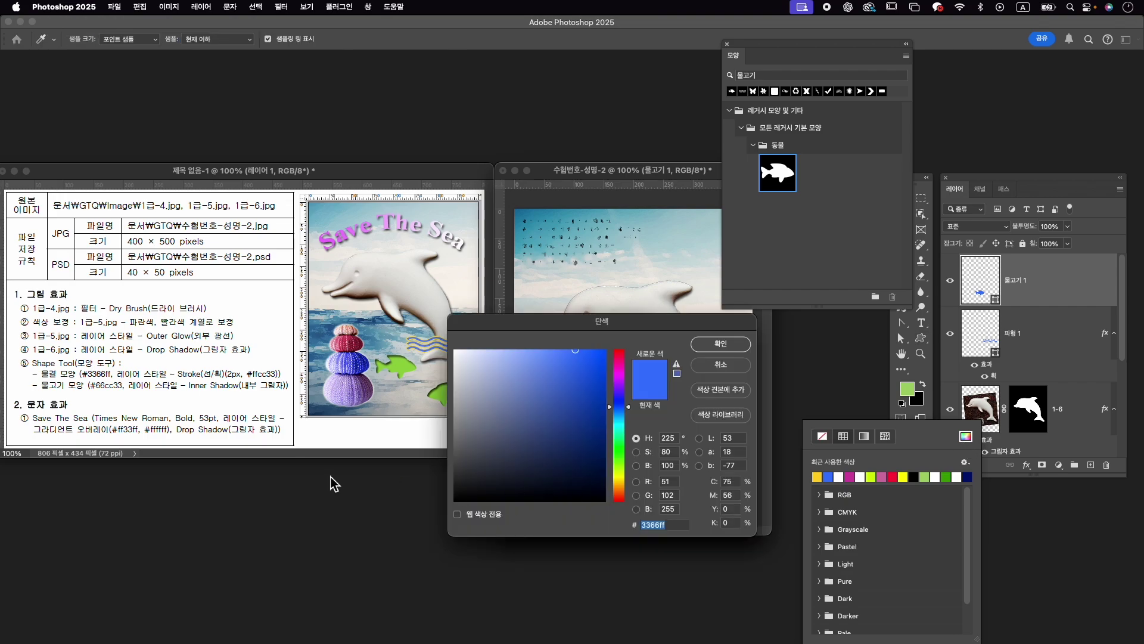
text(66cc33)
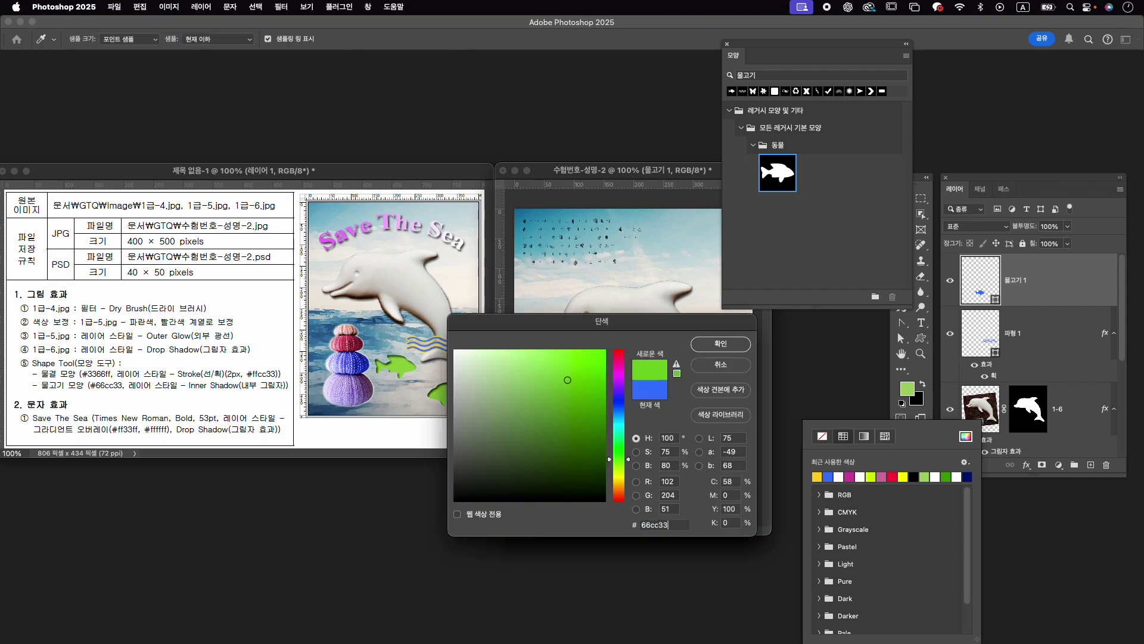
key(Return)
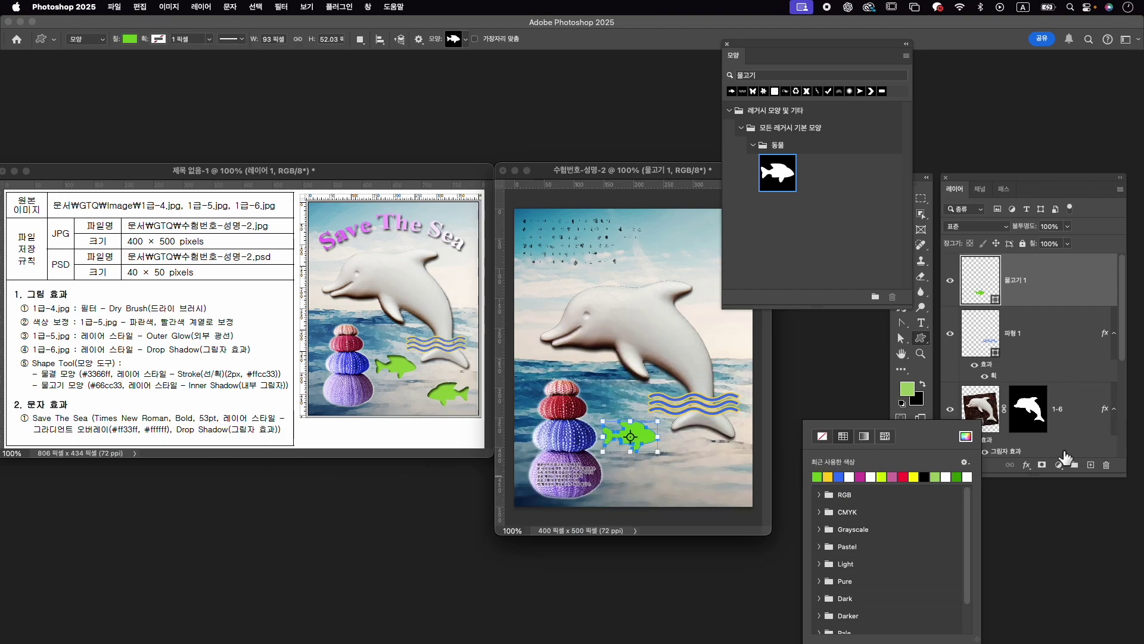
Apply a default Inner Shadow effect to the fish layer.
click(1027, 466)
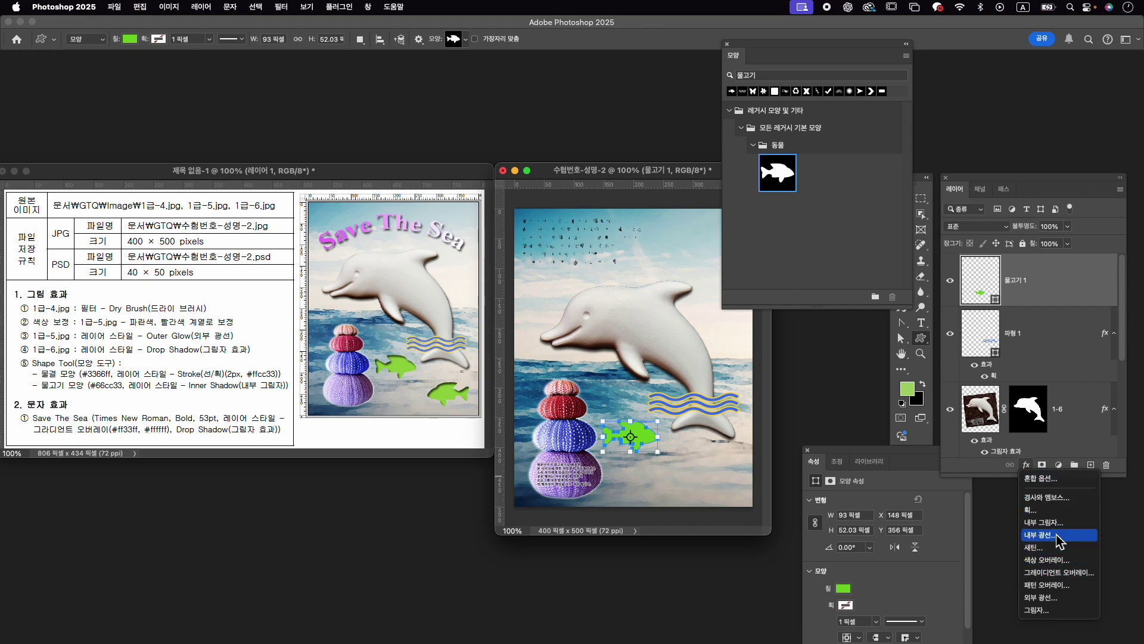
click(1044, 522)
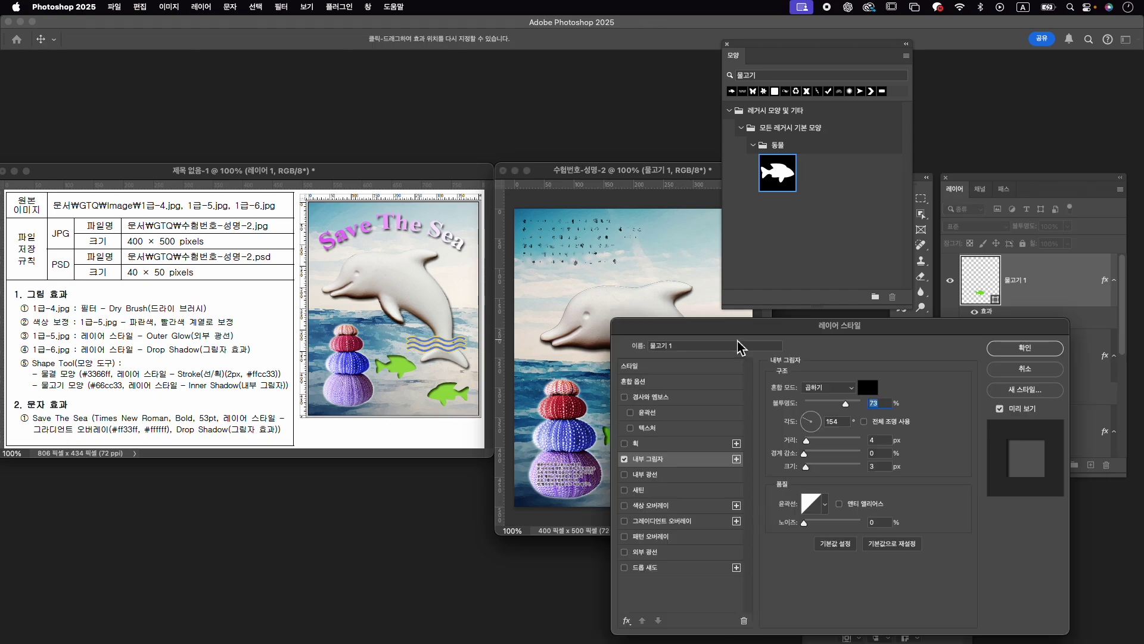
click(1043, 348)
Move the green fish slightly right and down.
key(ctrl+t)
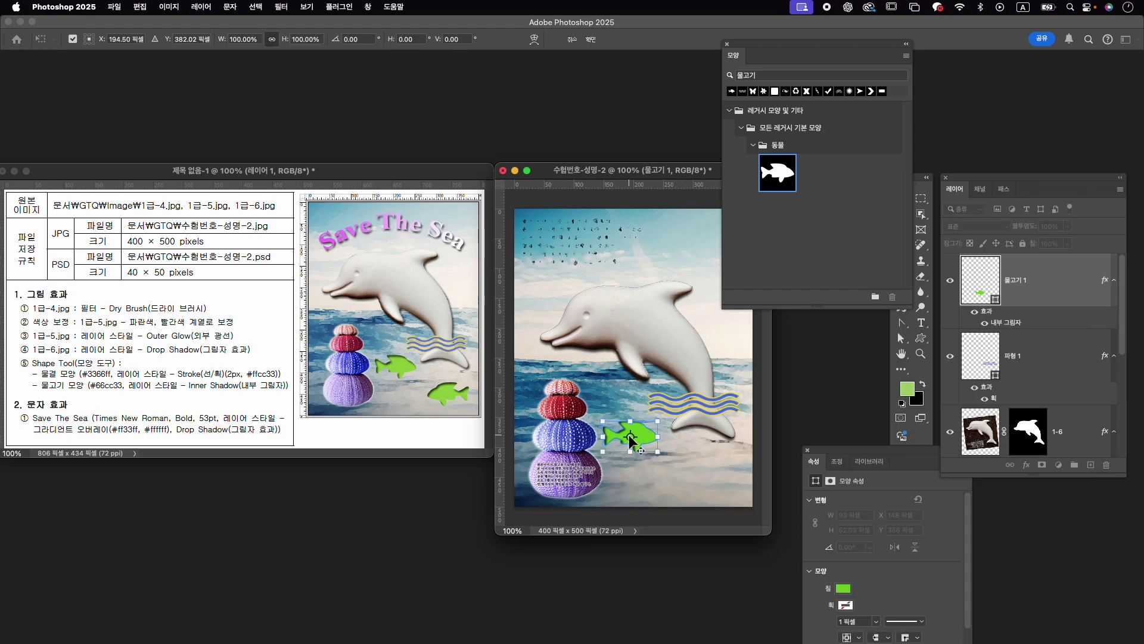
mouse_move(652, 437)
mouse_down()
mouse_move(631, 444)
mouse_move(674, 444)
mouse_up()
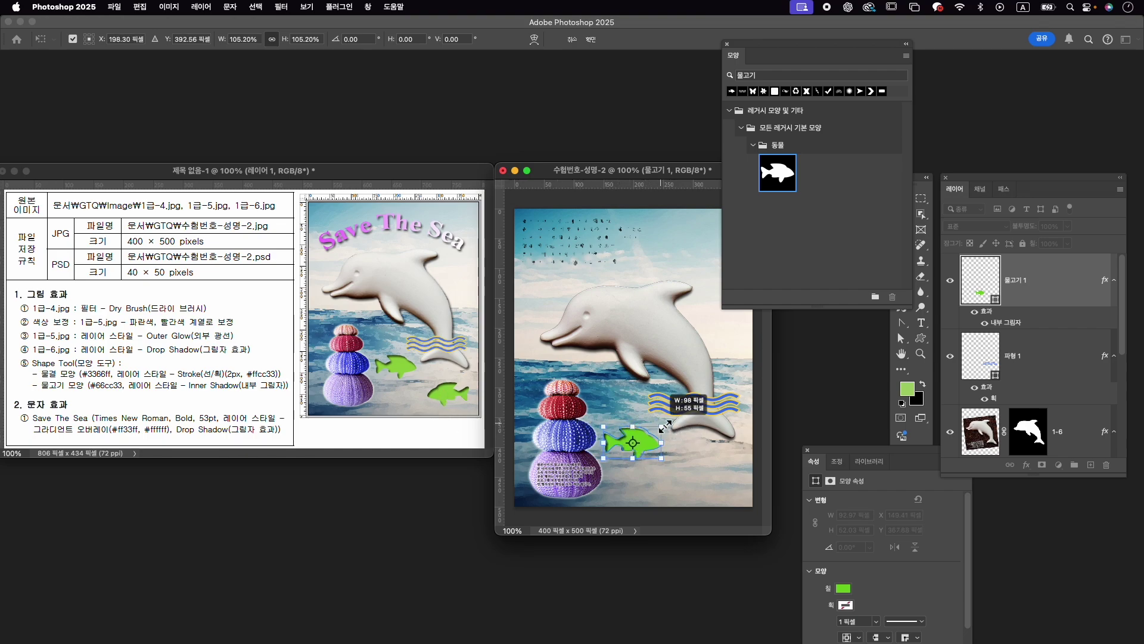
key(Return)
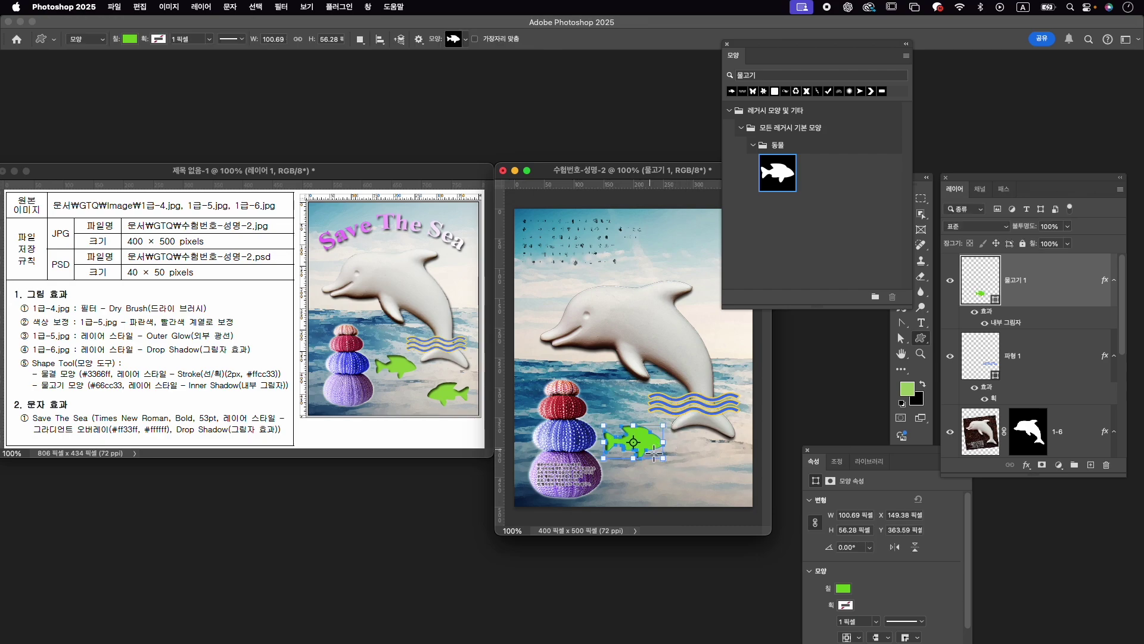
key(Return)
Duplicate the fish, move the copy to the lower right and flip it horizontally.
drag(1047, 282, 1090, 465)
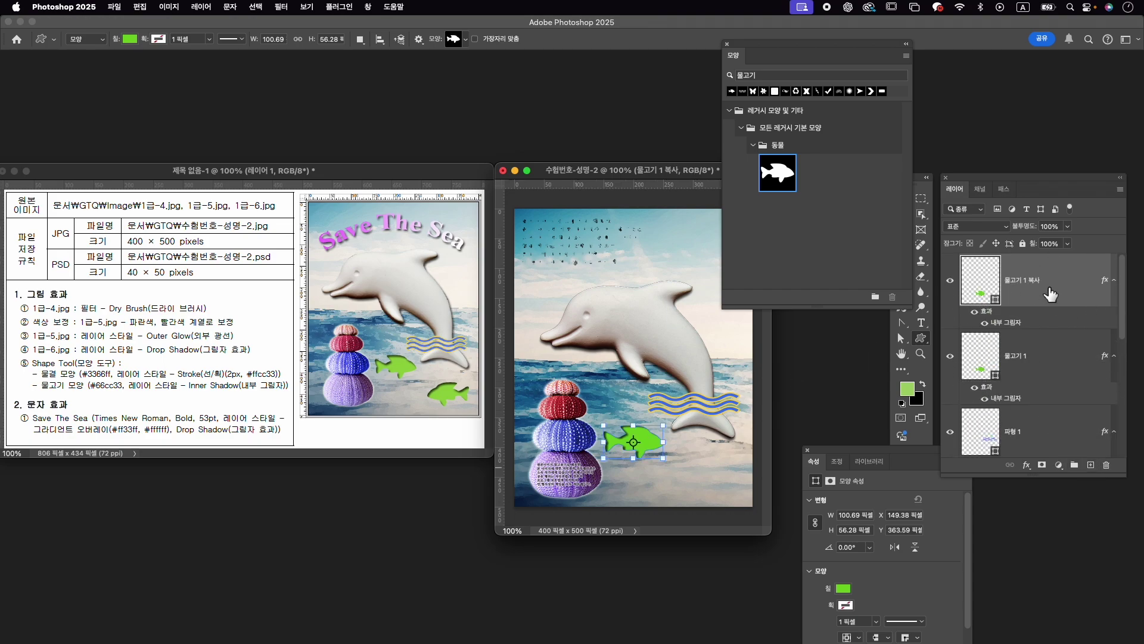
key(ctrl+t)
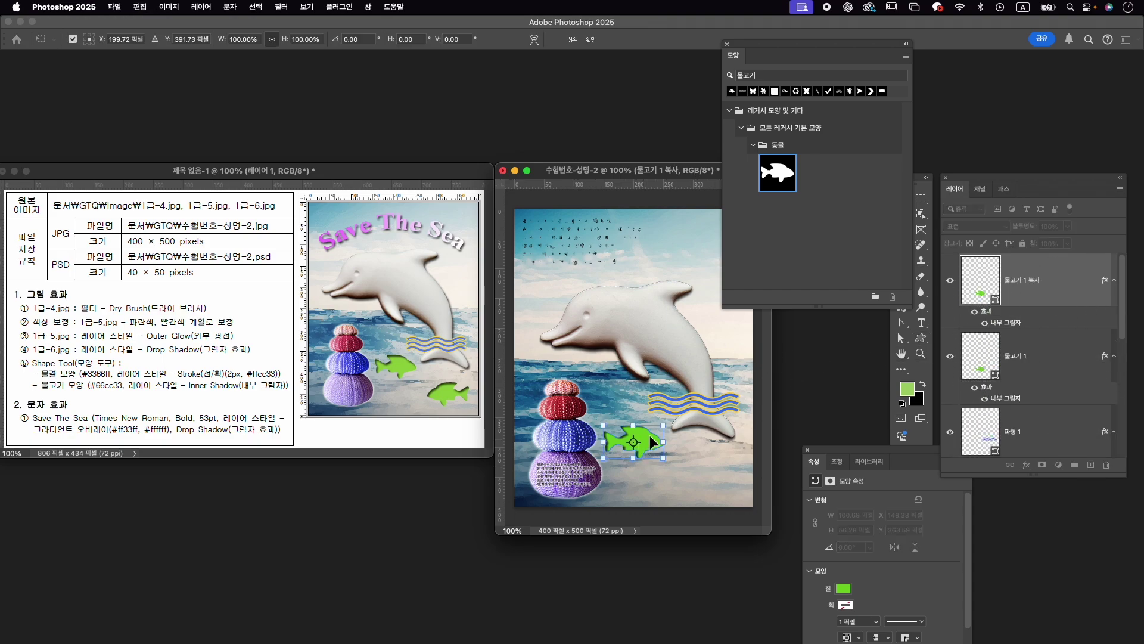
drag(656, 442, 721, 476)
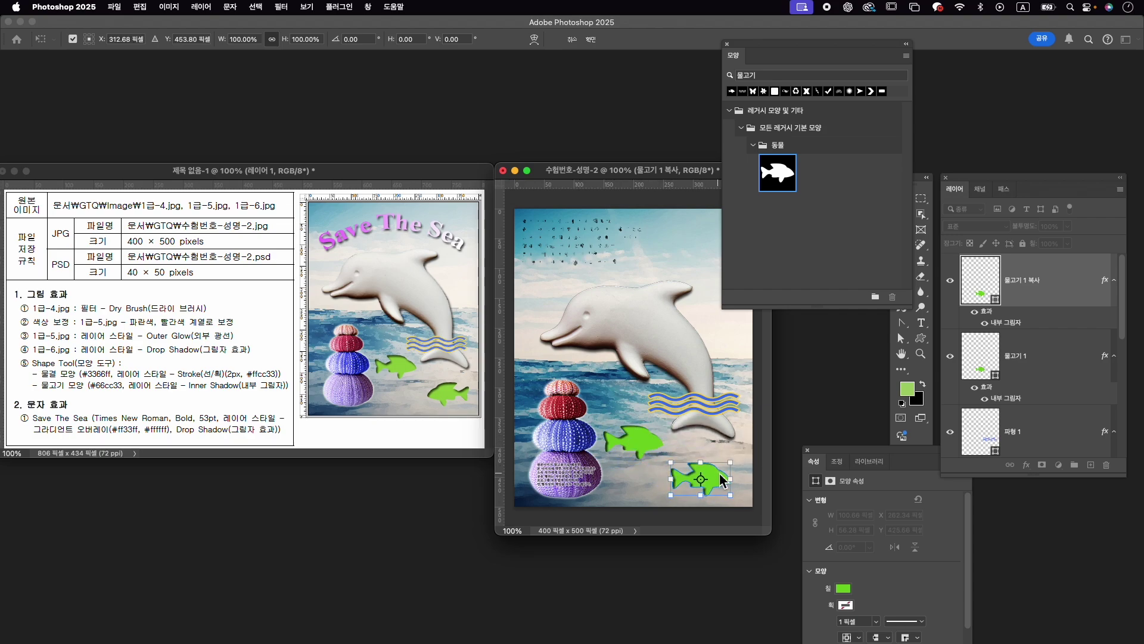
right_click(722, 480)
click(783, 626)
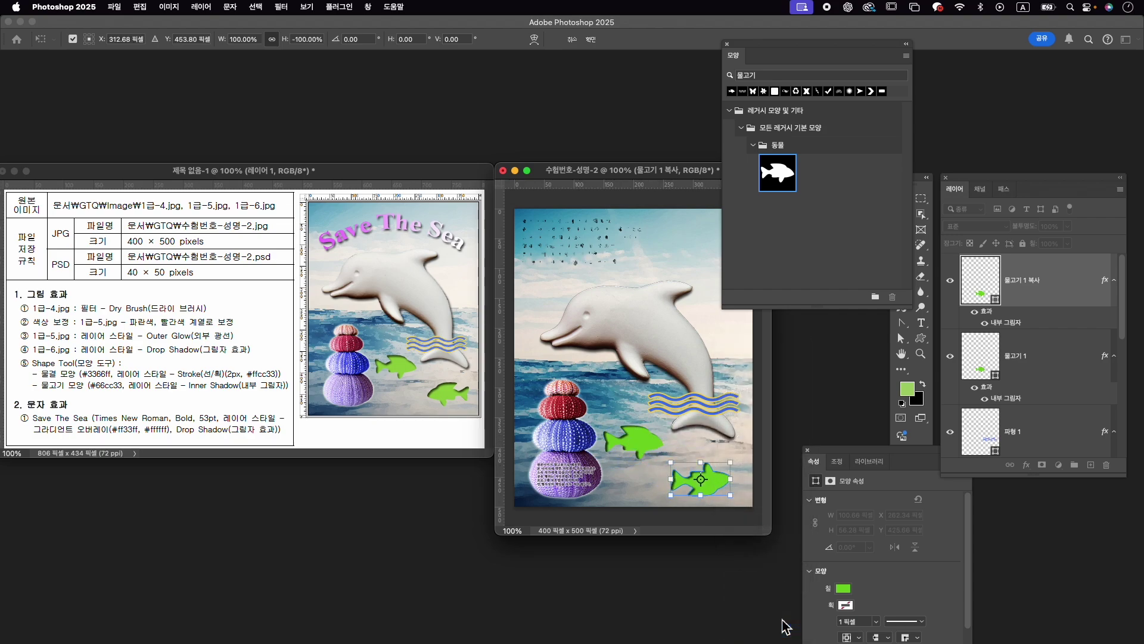
key(super+z)
right_click(714, 482)
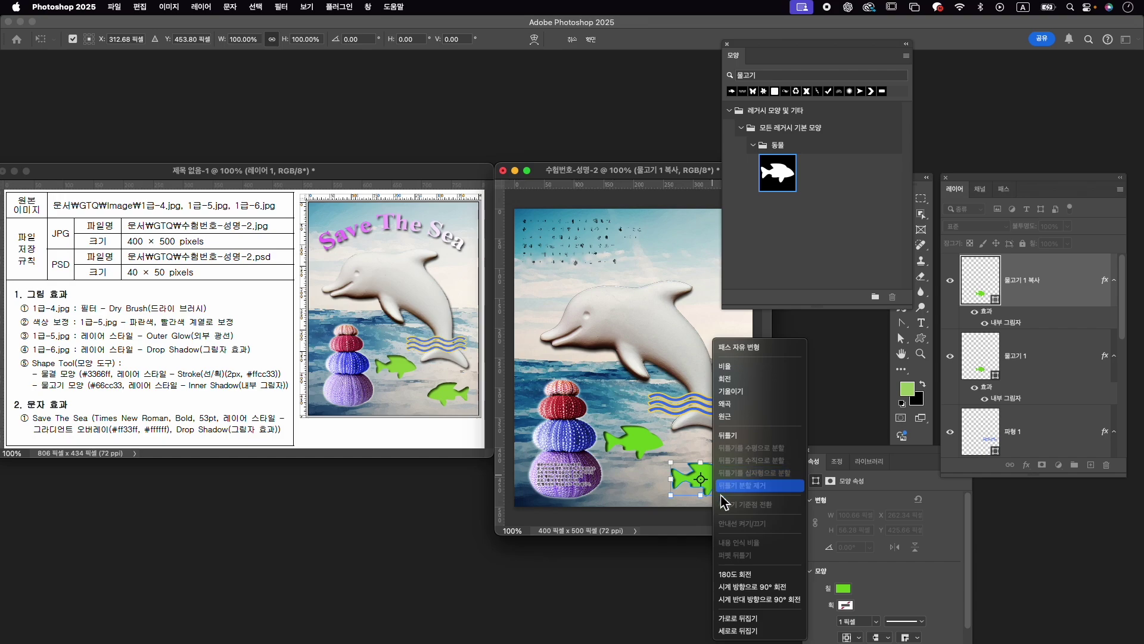
click(760, 623)
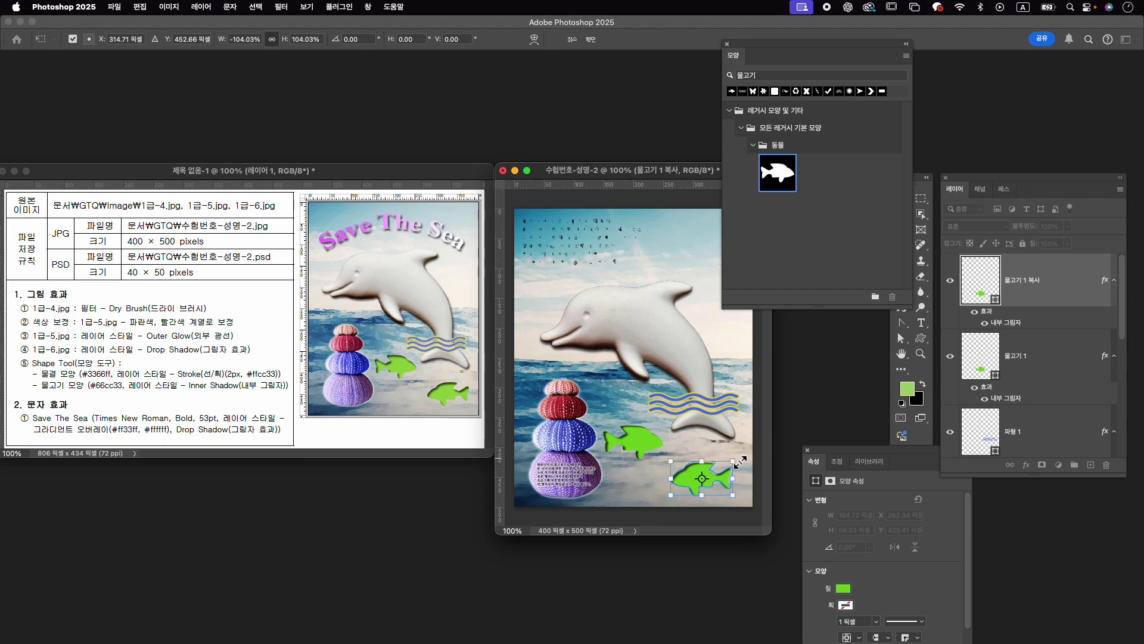
key(Return)
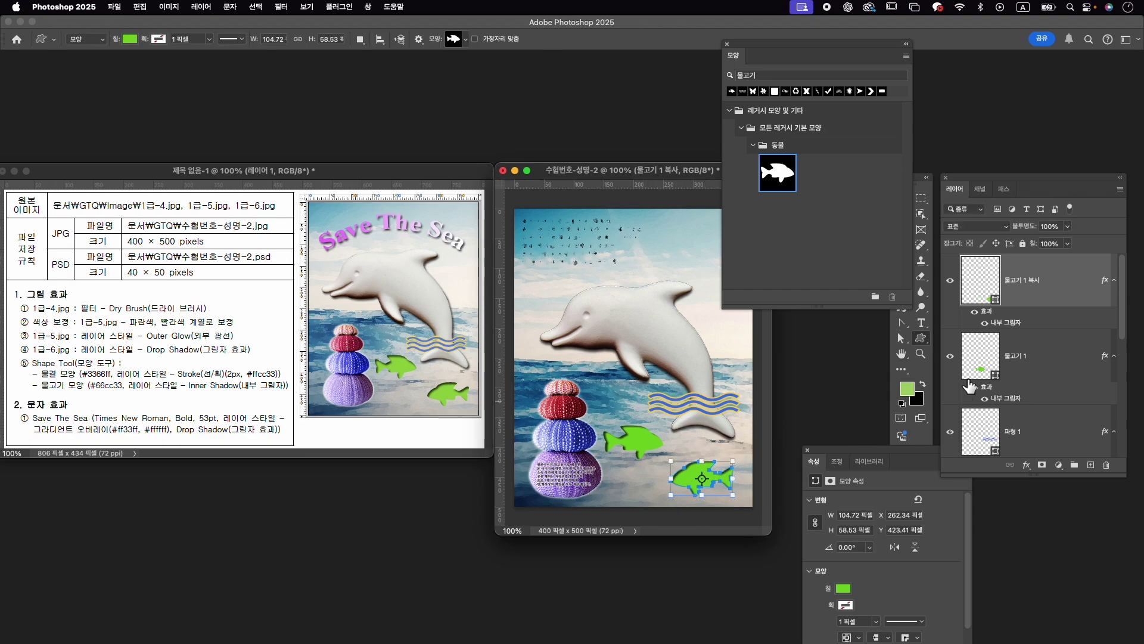
Make the original fish slightly smaller.
click(1030, 364)
key(super+t)
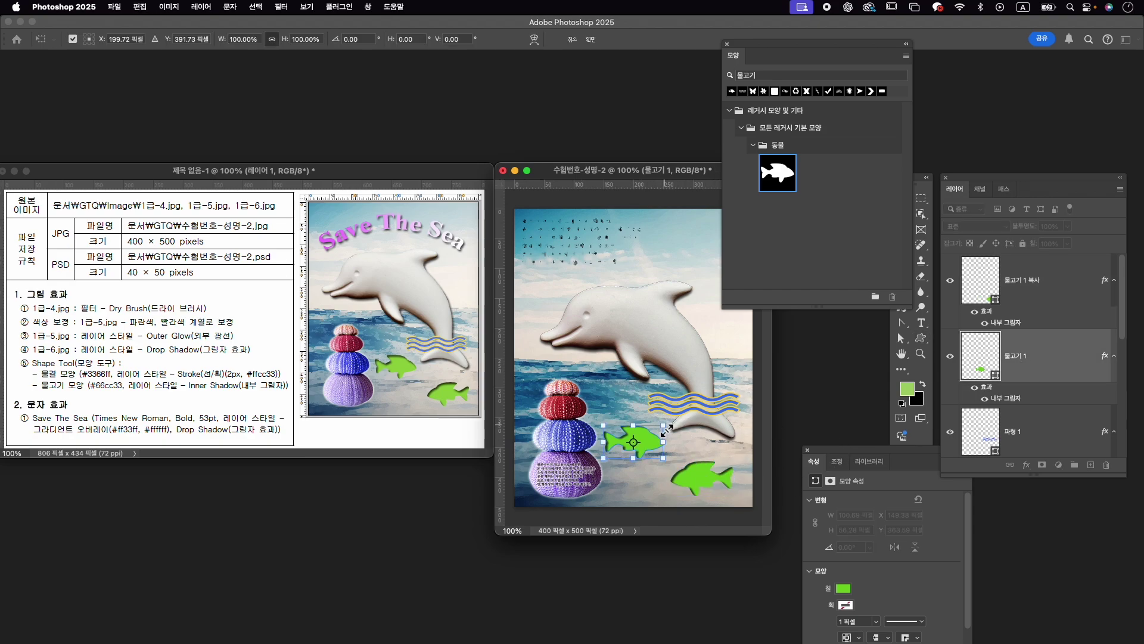
drag(666, 429, 663, 432)
key(Return)
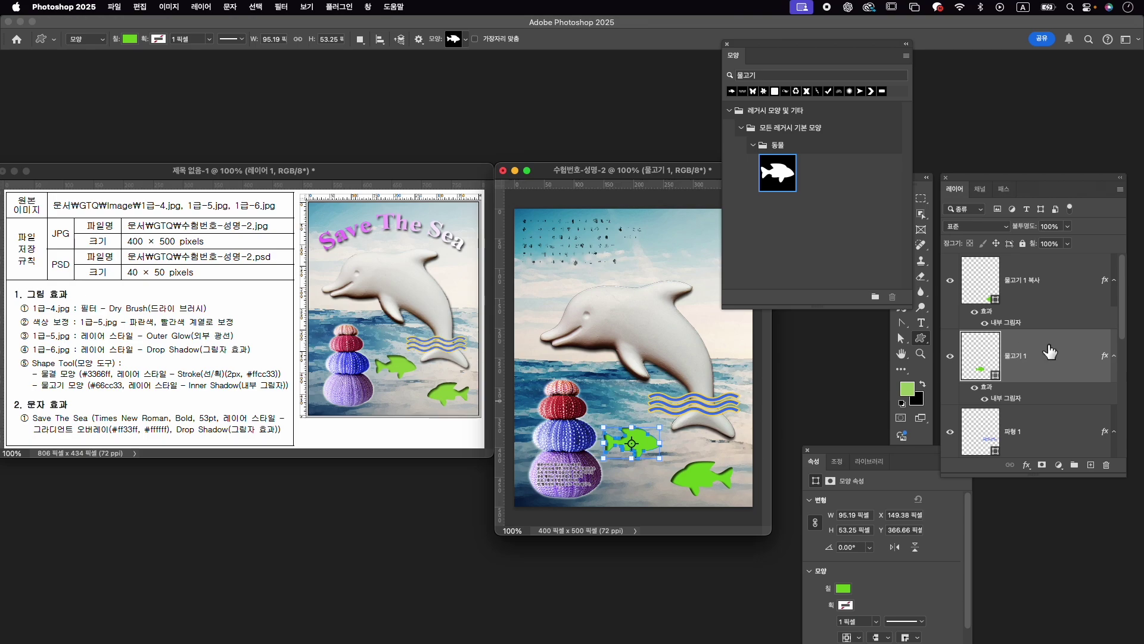
click(1047, 279)
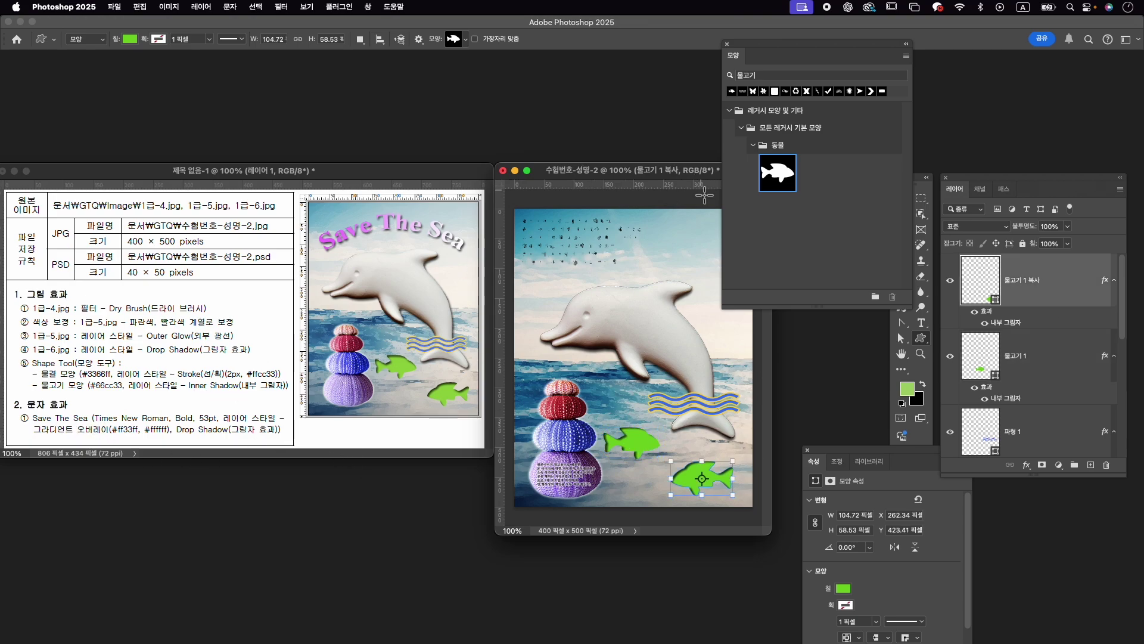
Type the heading 'Save The Sea' near the top of the poster.
key(t)
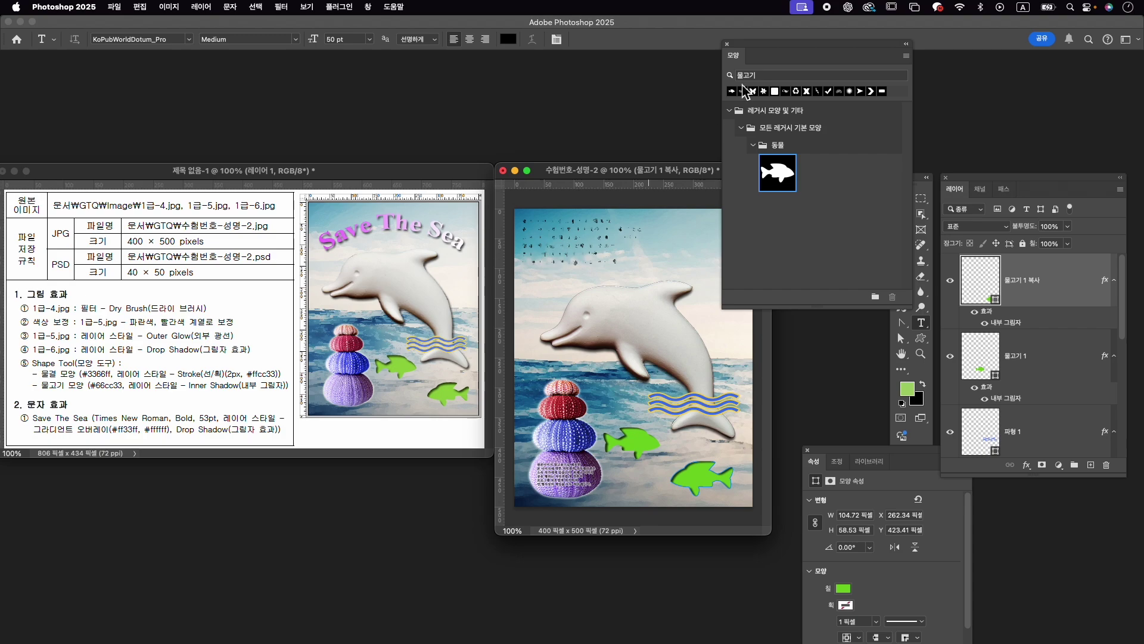
click(727, 44)
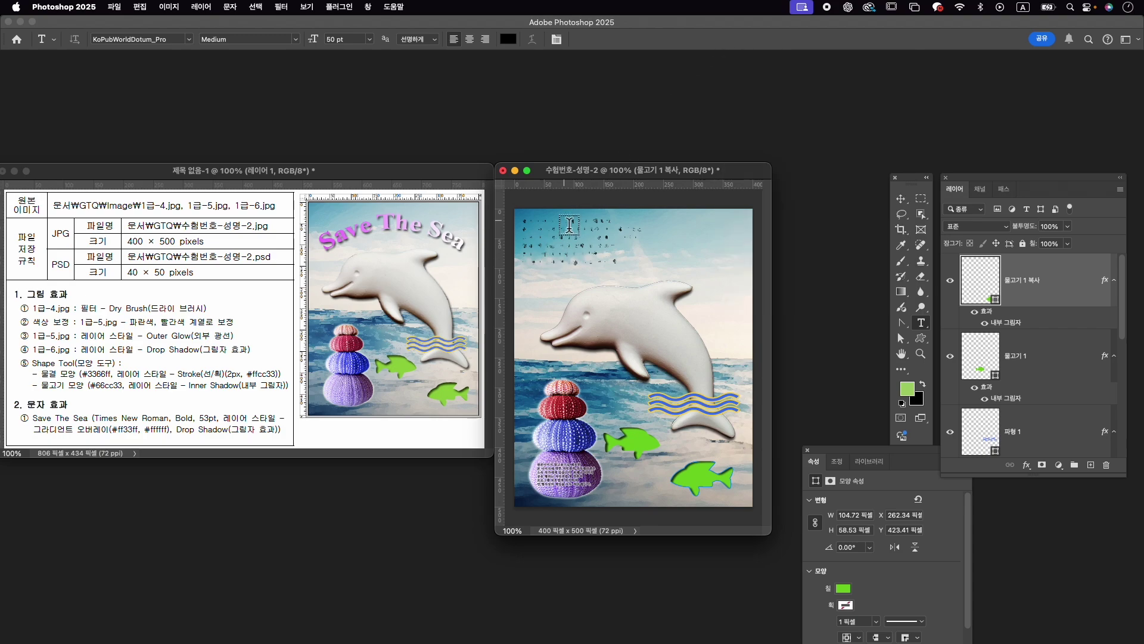
click(549, 260)
key(ctrl+space)
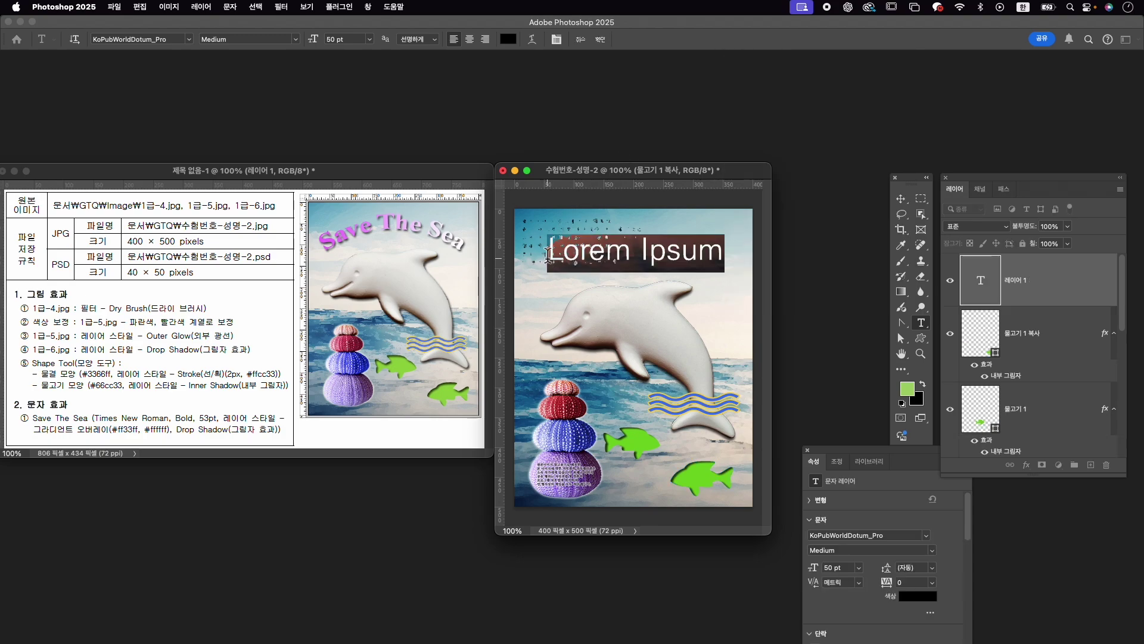
text(ㄴㅁㅍㄷ)
key(BackSpace)
key(BackSpace)
key(BackSpace)
key(ctrl+space)
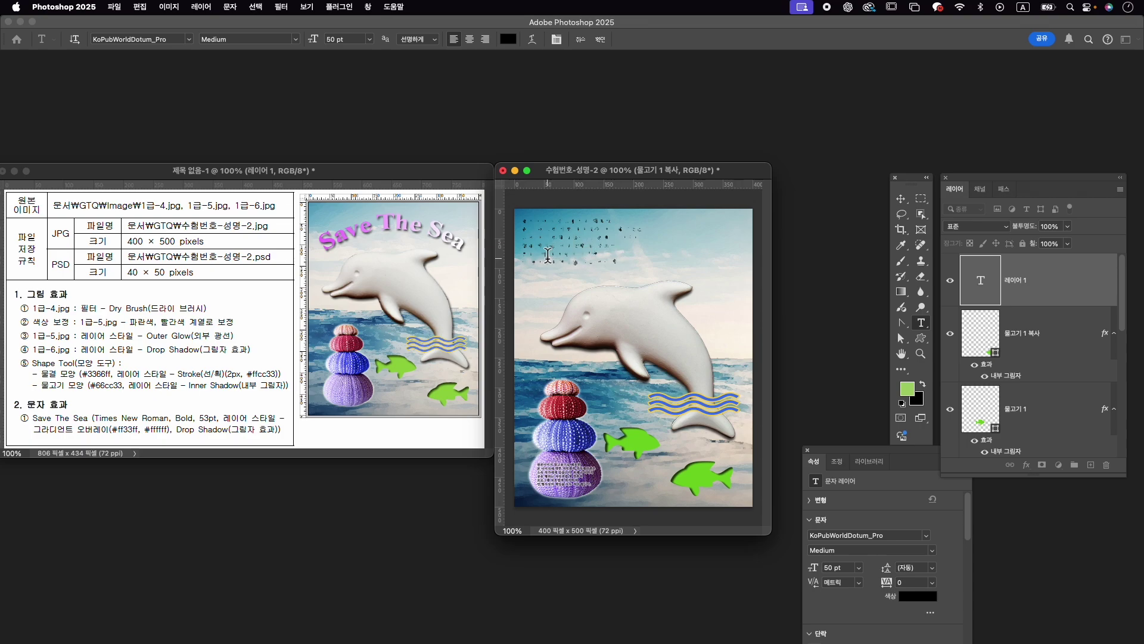
text(Save th)
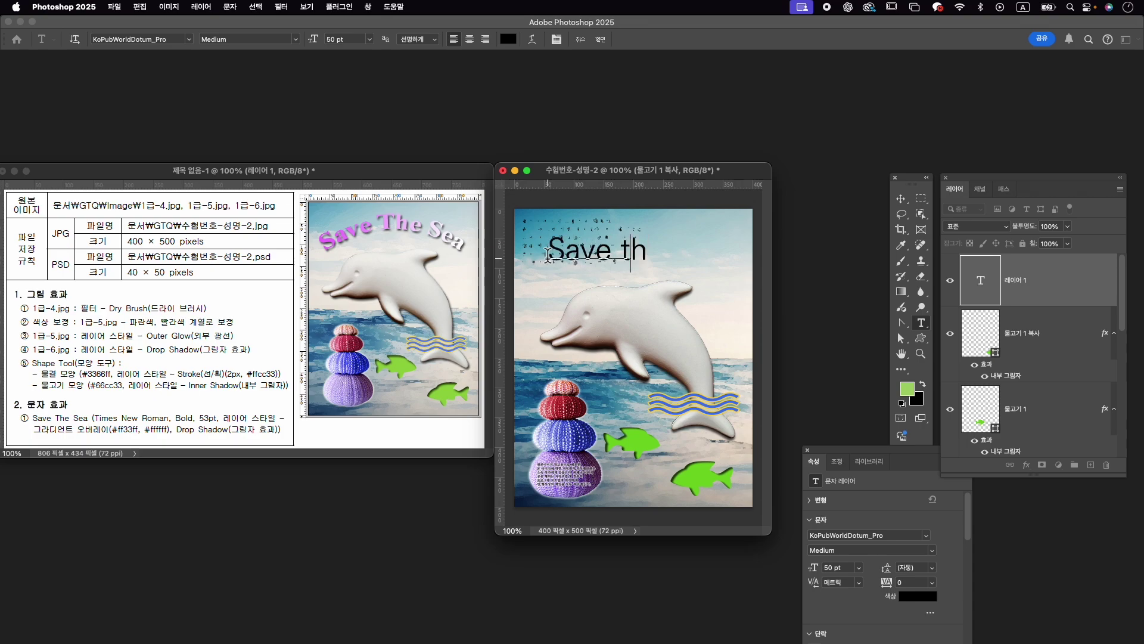
key(BackSpace)
key(BackSpace)
text(The Sea)
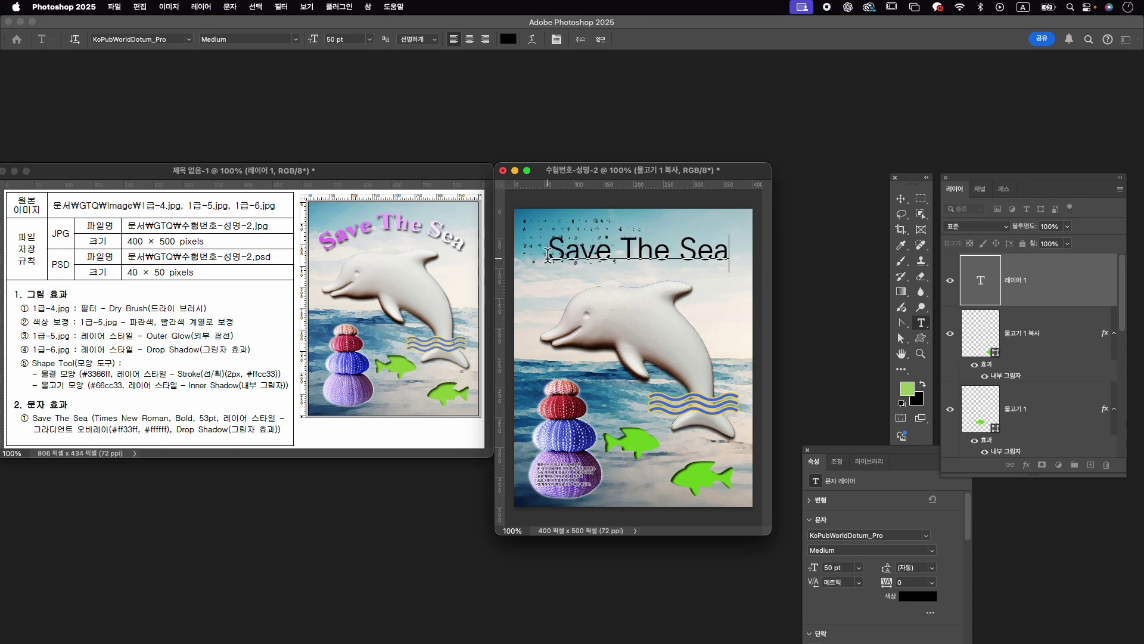
Set the heading in Times New Roman Bold at 53 pt.
key(super+a)
key(super+t)
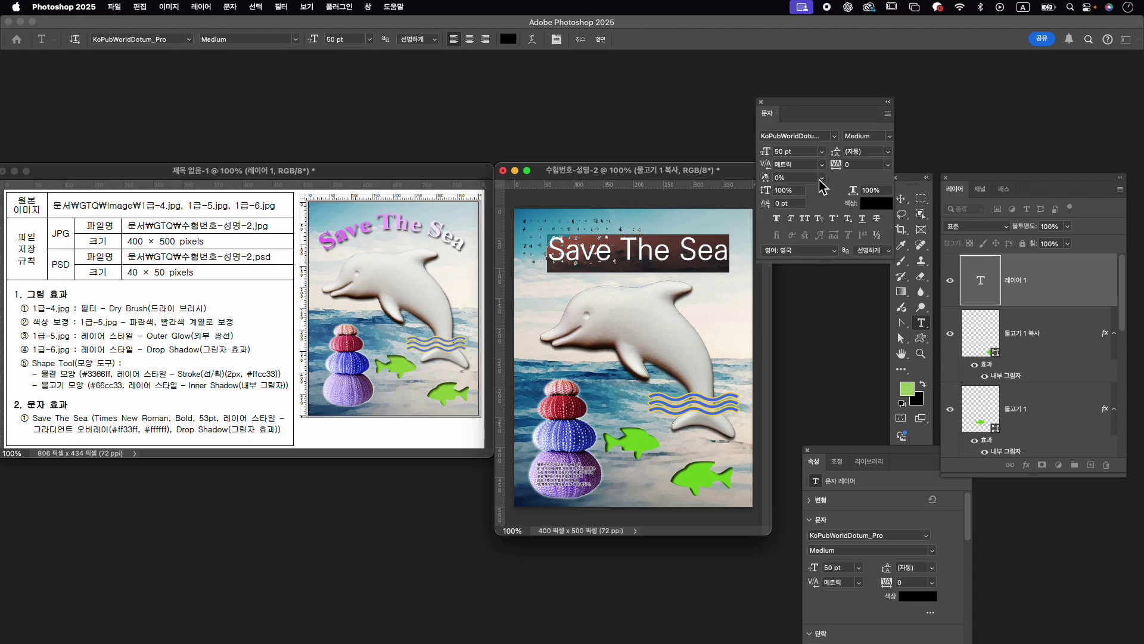
click(811, 139)
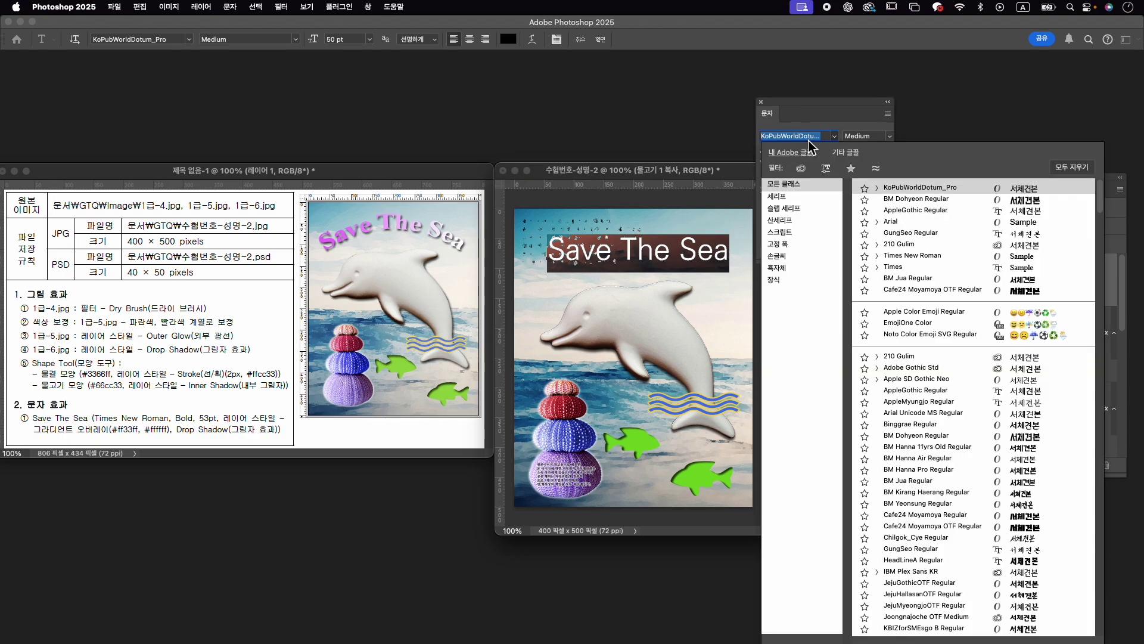
click(918, 255)
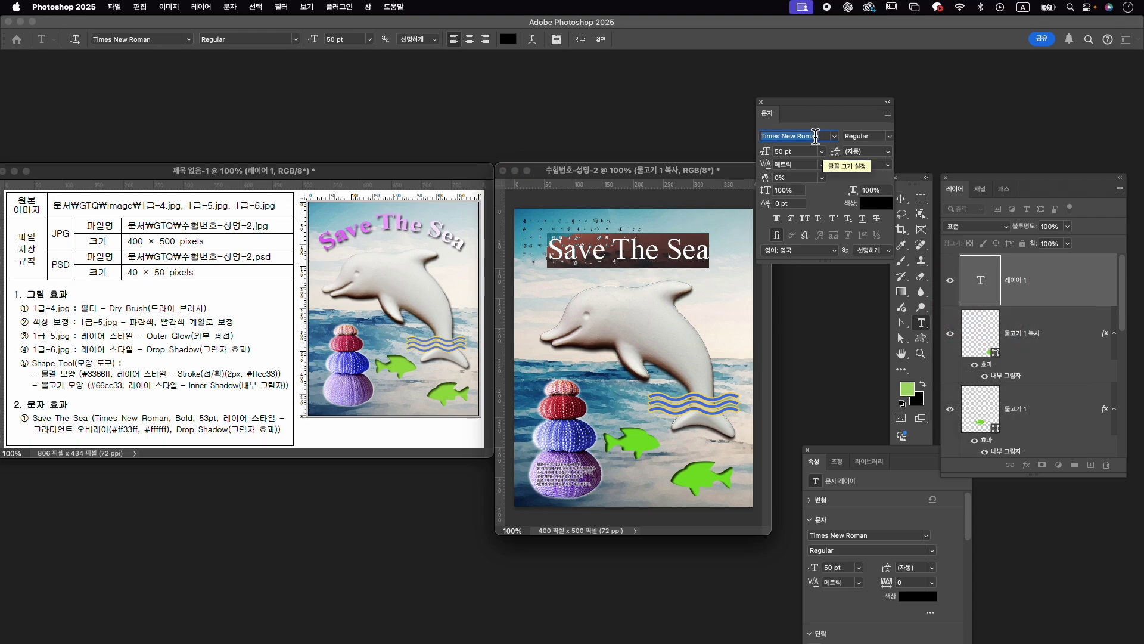
text(ti)
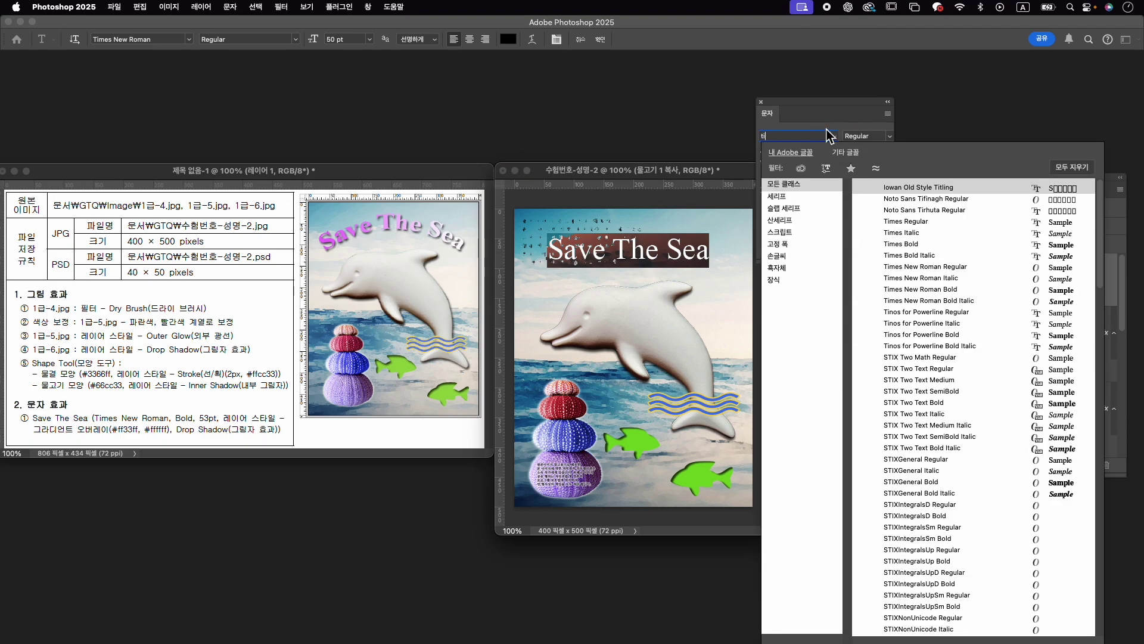
text(mes New Roman)
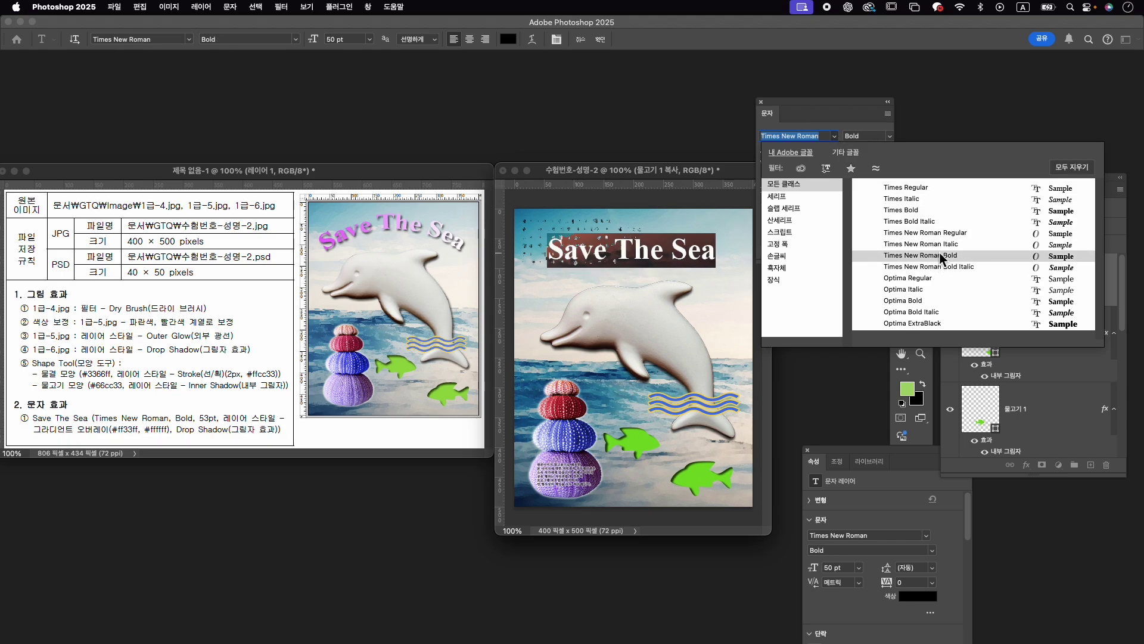
click(942, 256)
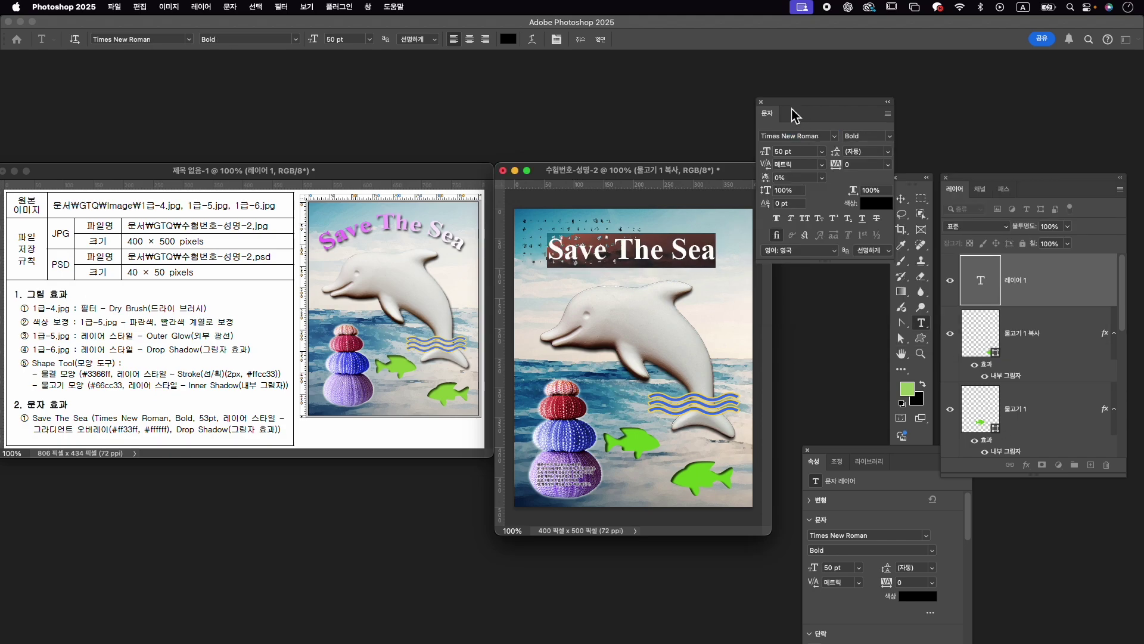
click(790, 152)
text(53)
key(Return)
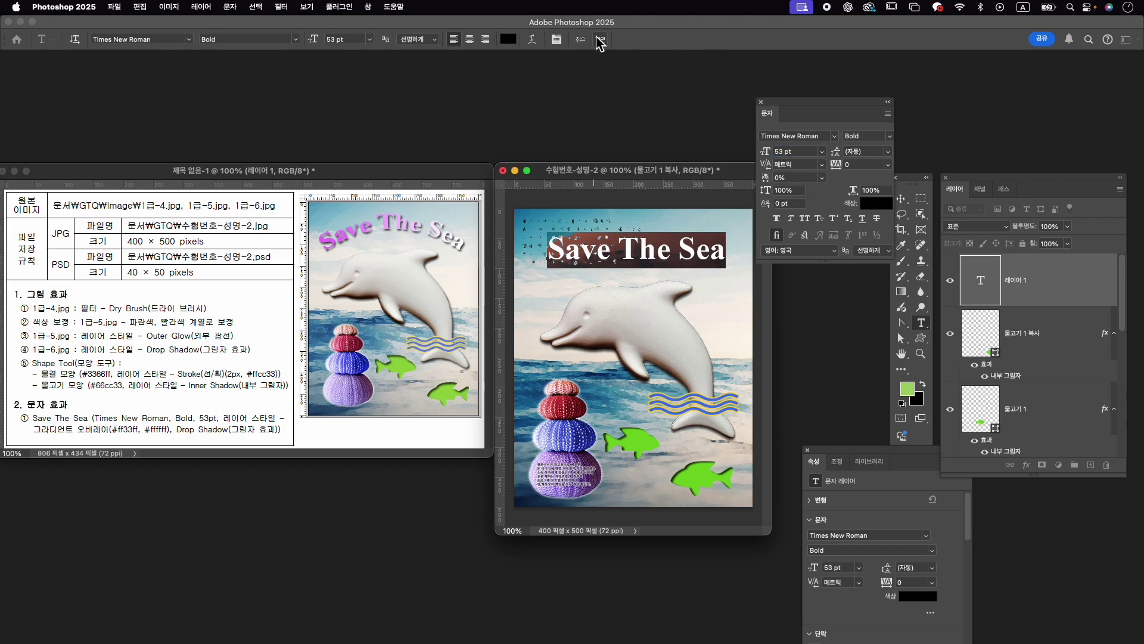
click(600, 39)
Add a Gradient Overlay running from #ff33ff magenta to #ffffff white.
click(1026, 465)
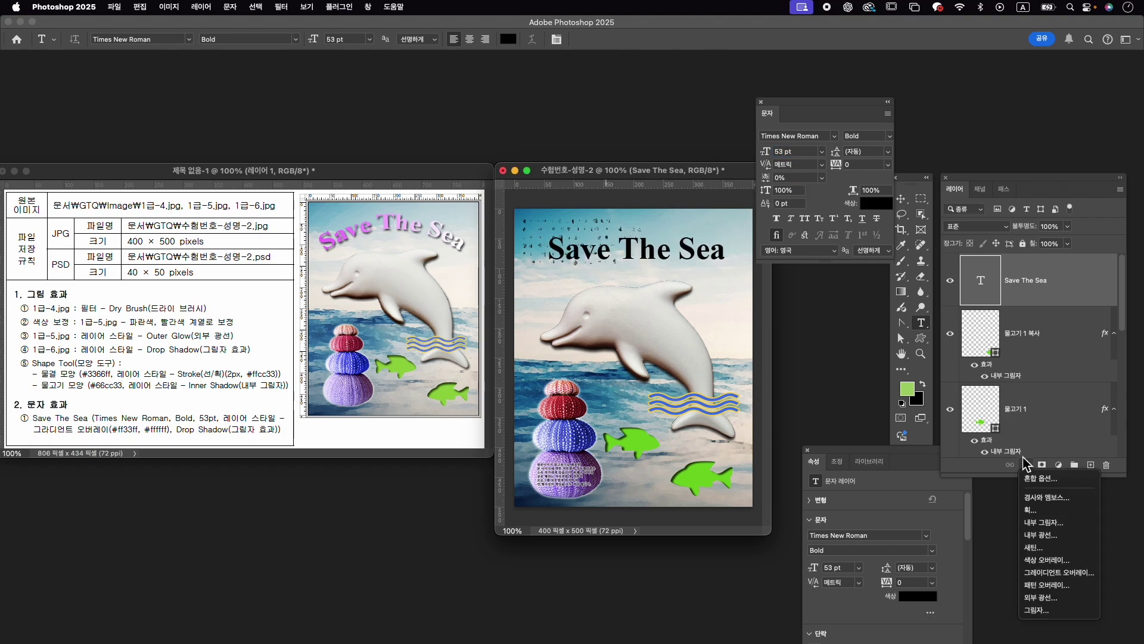
click(1063, 573)
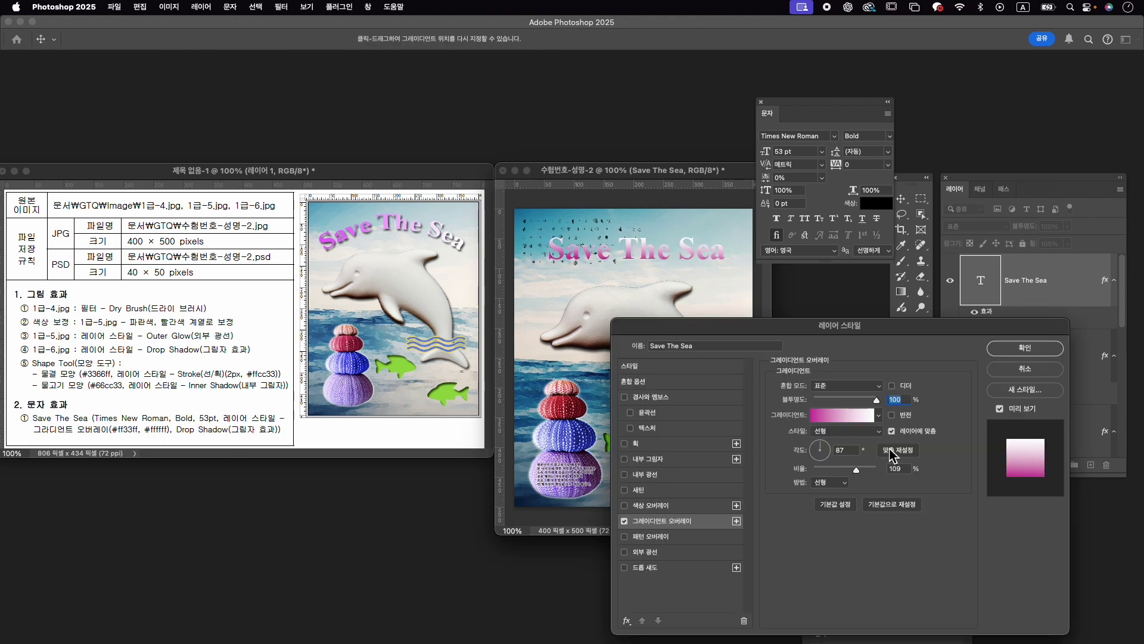
click(858, 415)
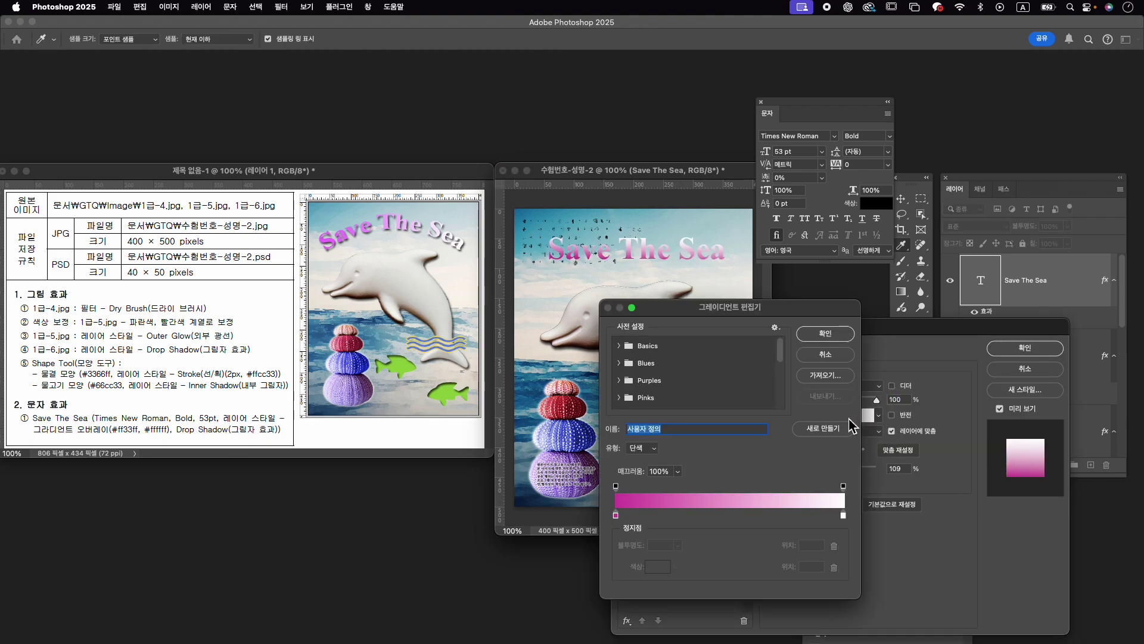
double_click(616, 516)
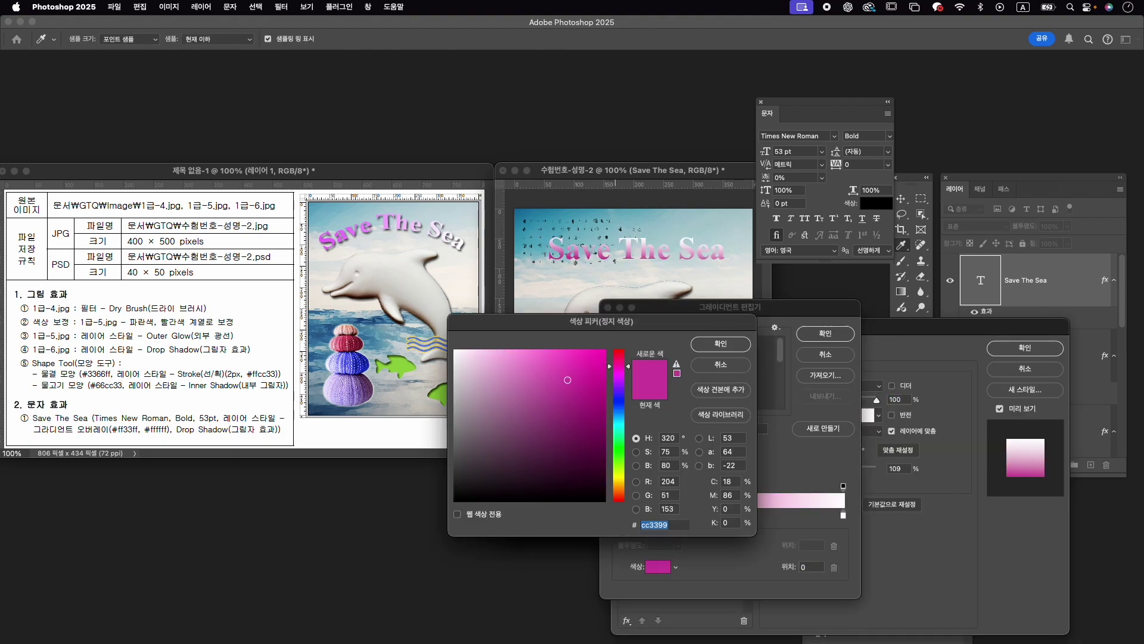
text(ff33ff)
key(Return)
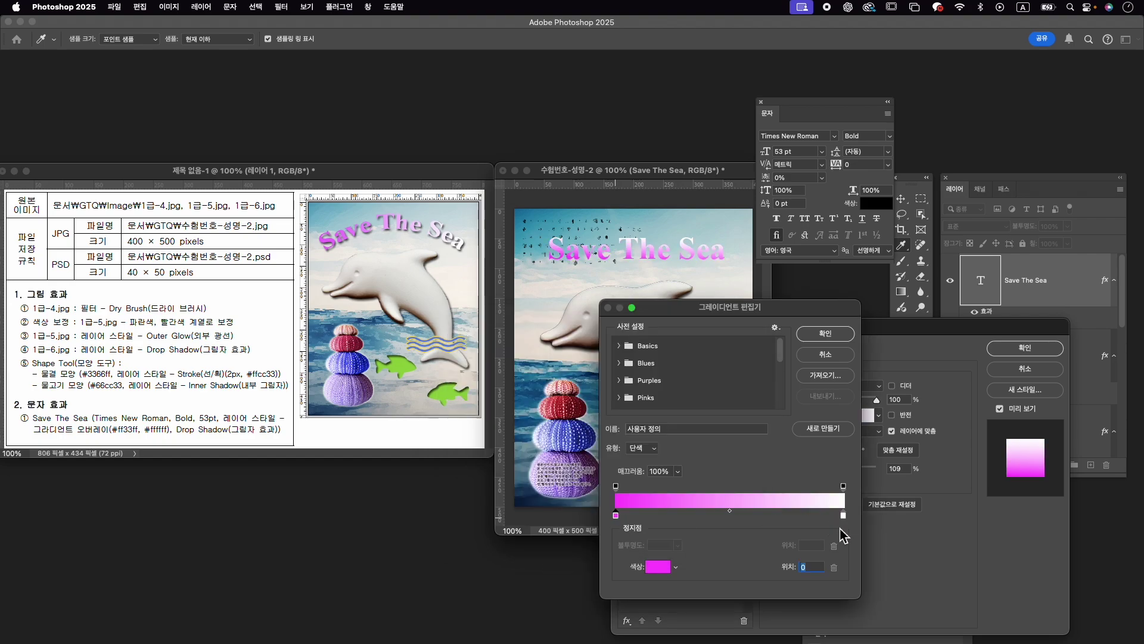
double_click(843, 516)
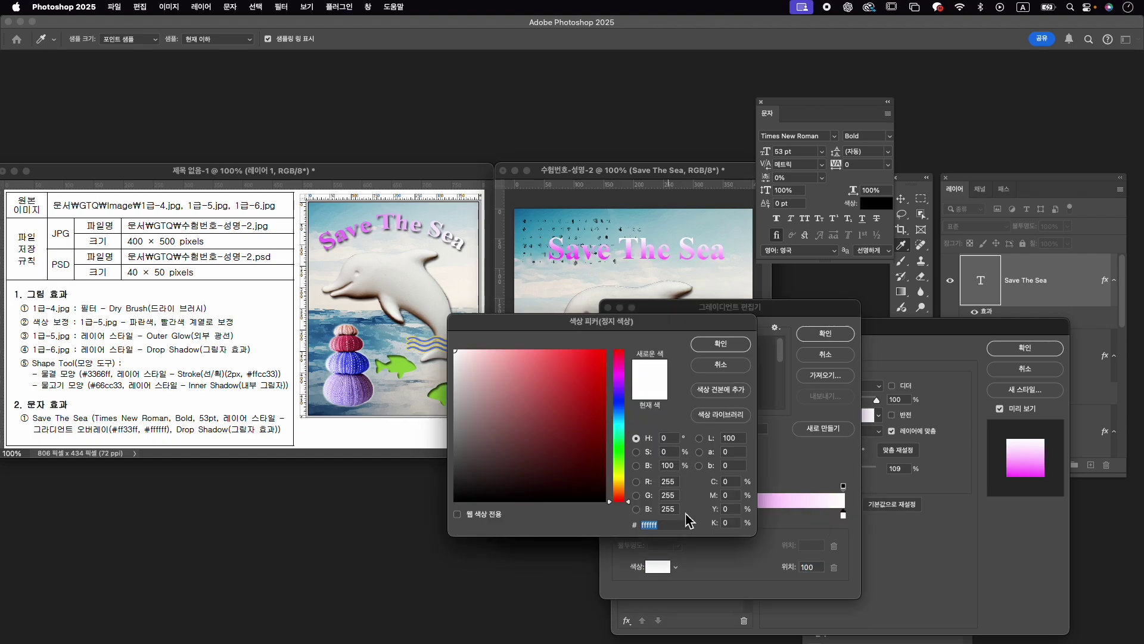
click(720, 344)
click(825, 333)
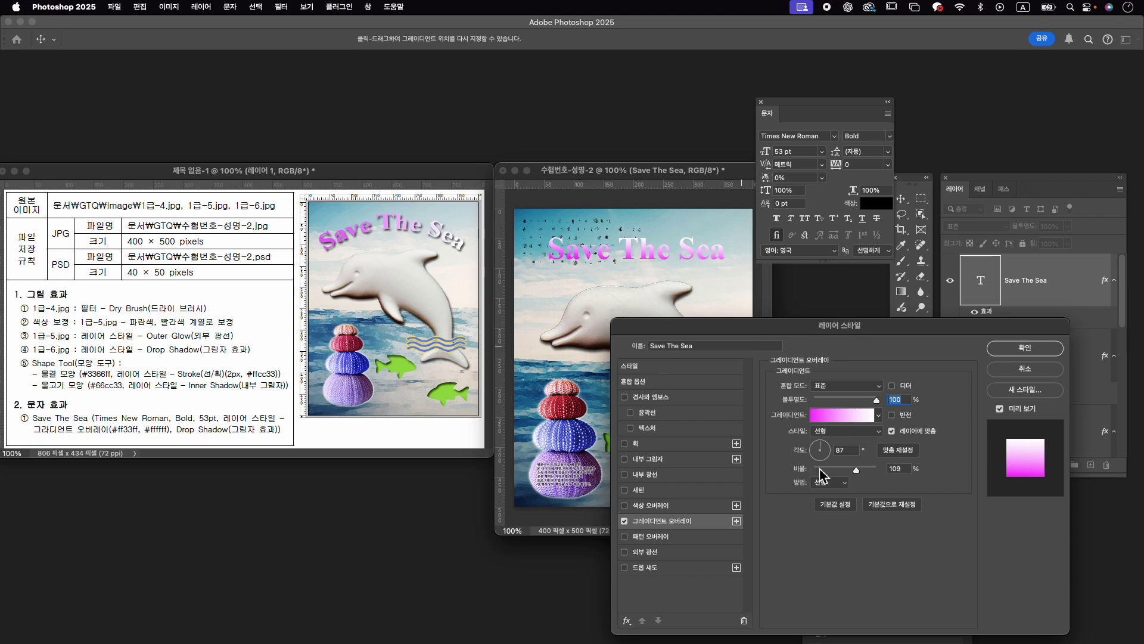
Set the gradient angle to -3° and add a Drop Shadow.
drag(817, 453, 833, 451)
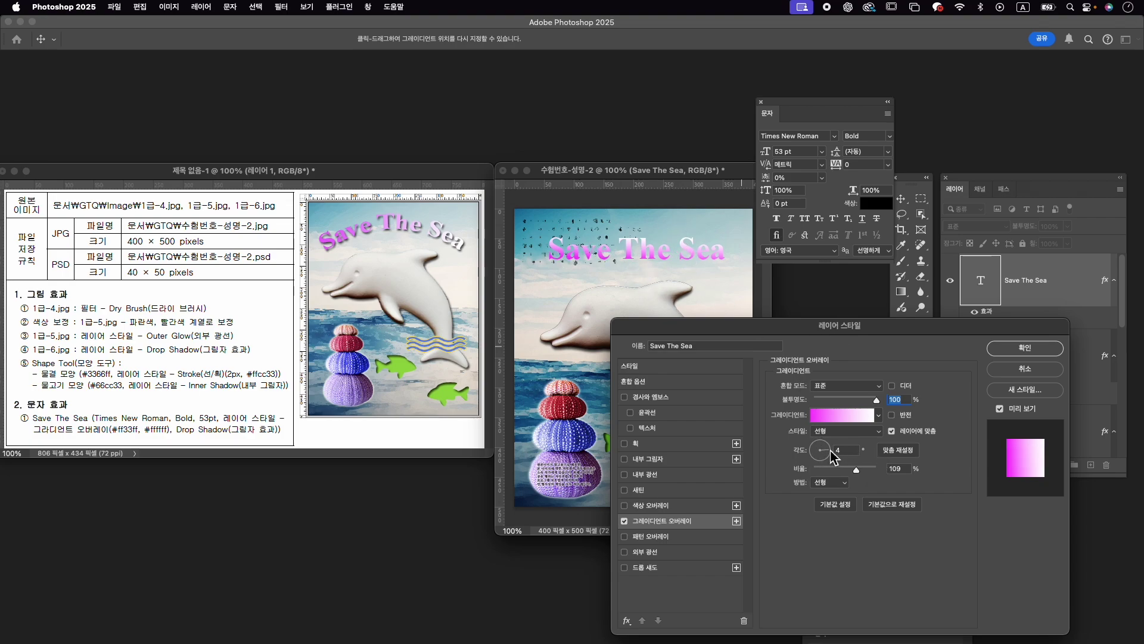
click(675, 569)
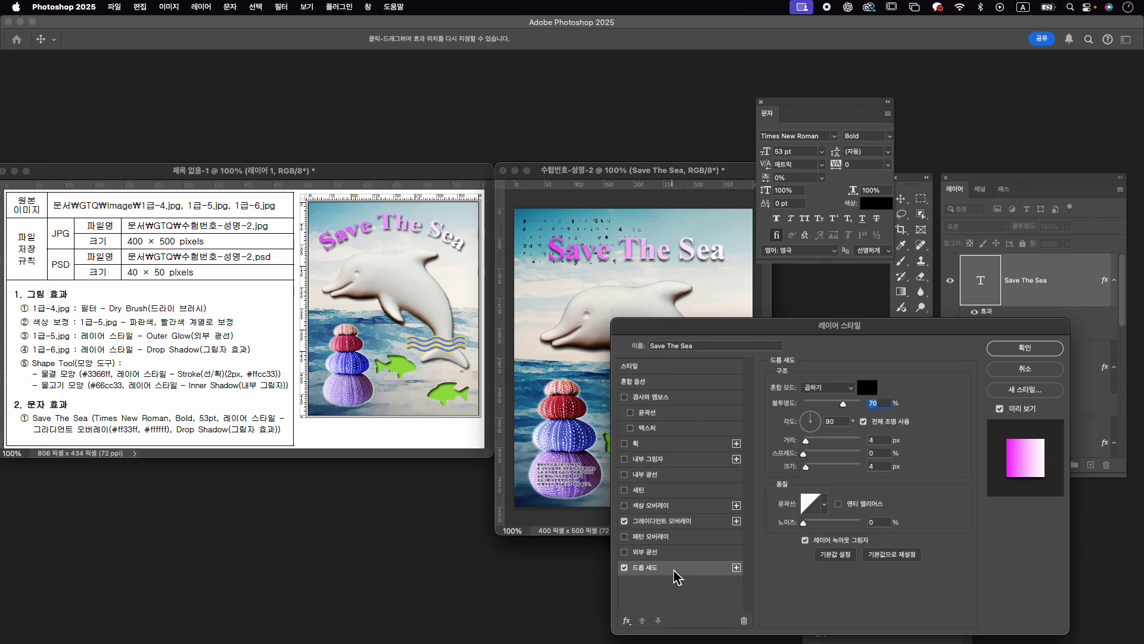
click(1024, 348)
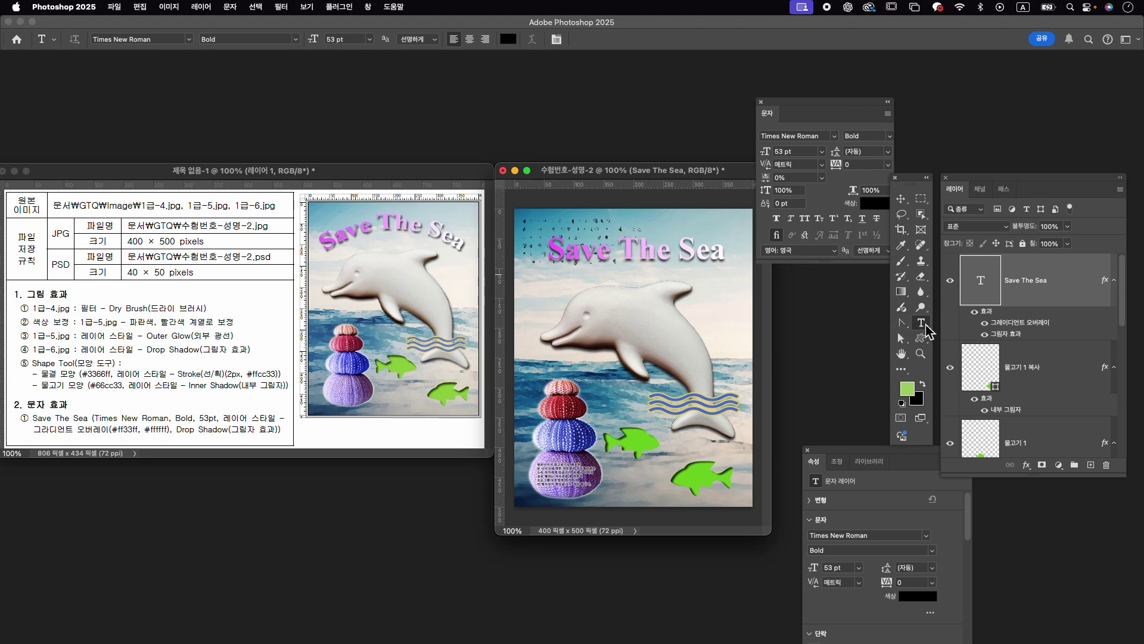
Warp the Save The Sea heading with the Arc style at +30 bend.
click(630, 253)
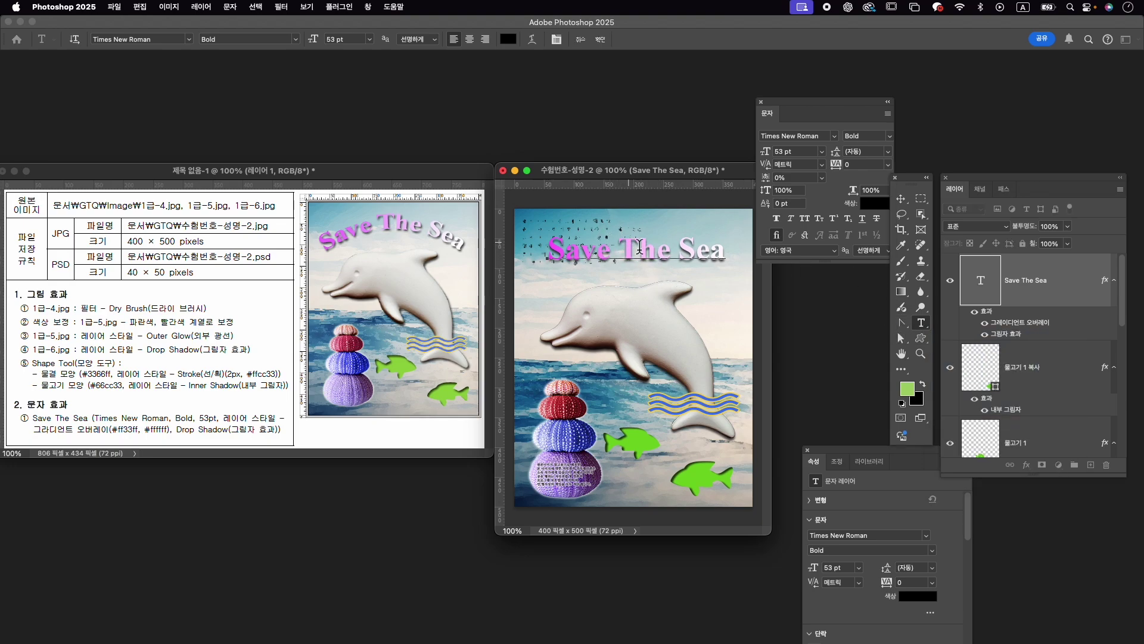
click(1052, 381)
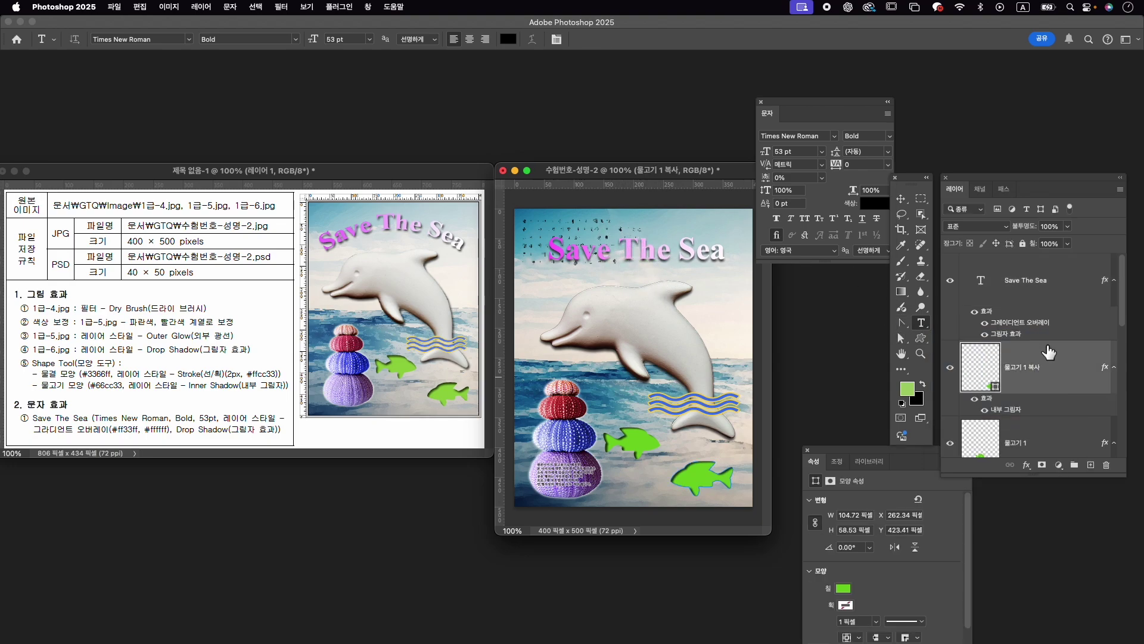
click(1052, 286)
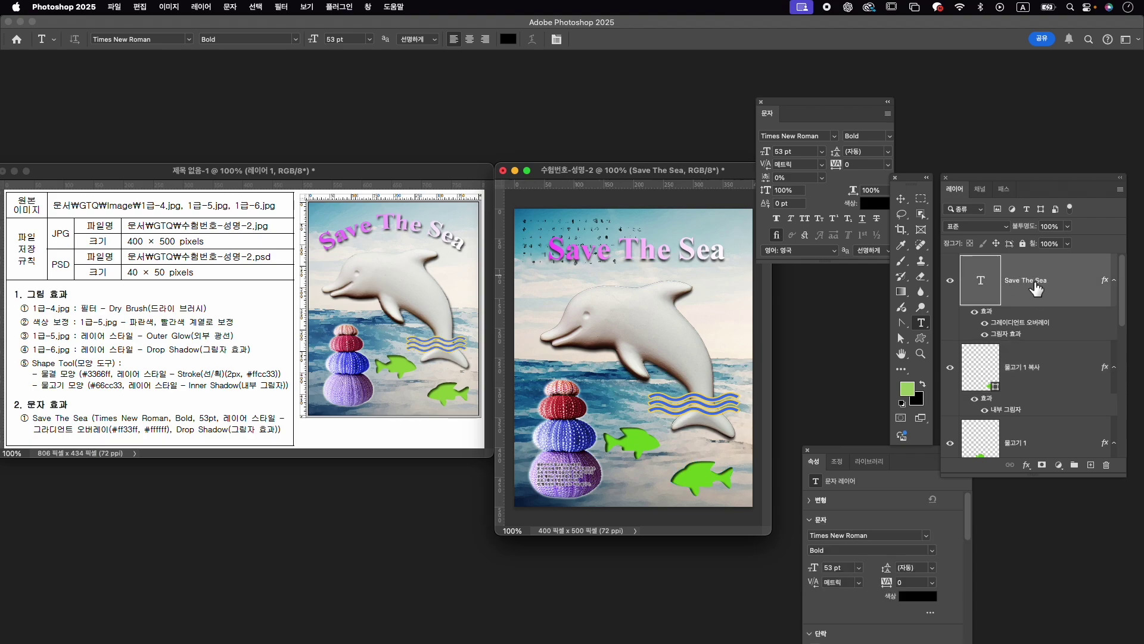
double_click(987, 290)
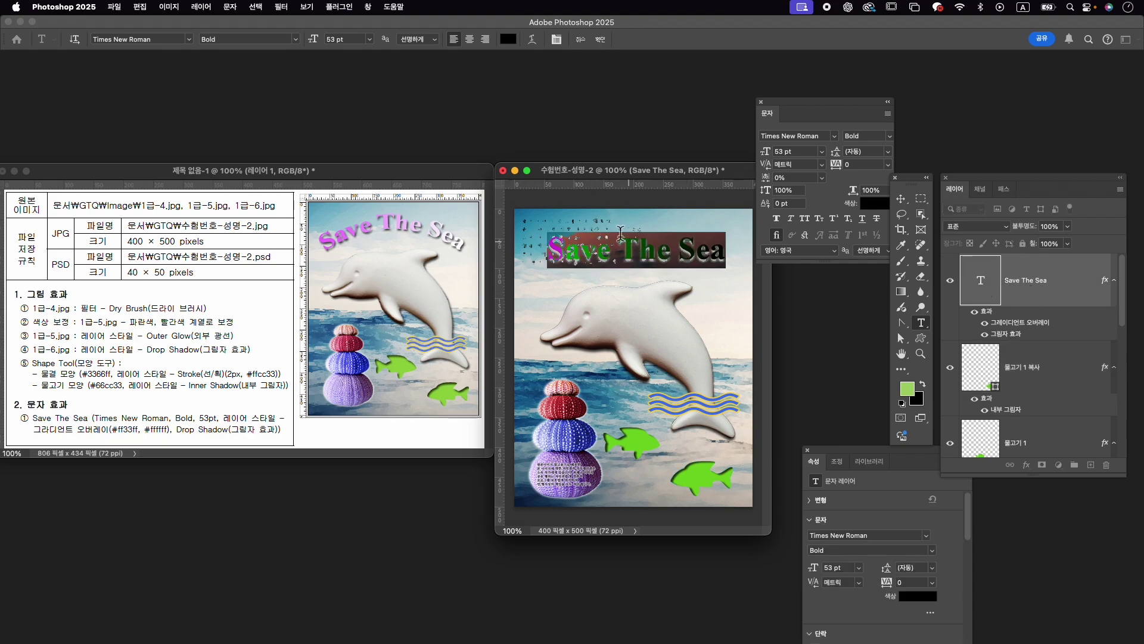
click(533, 40)
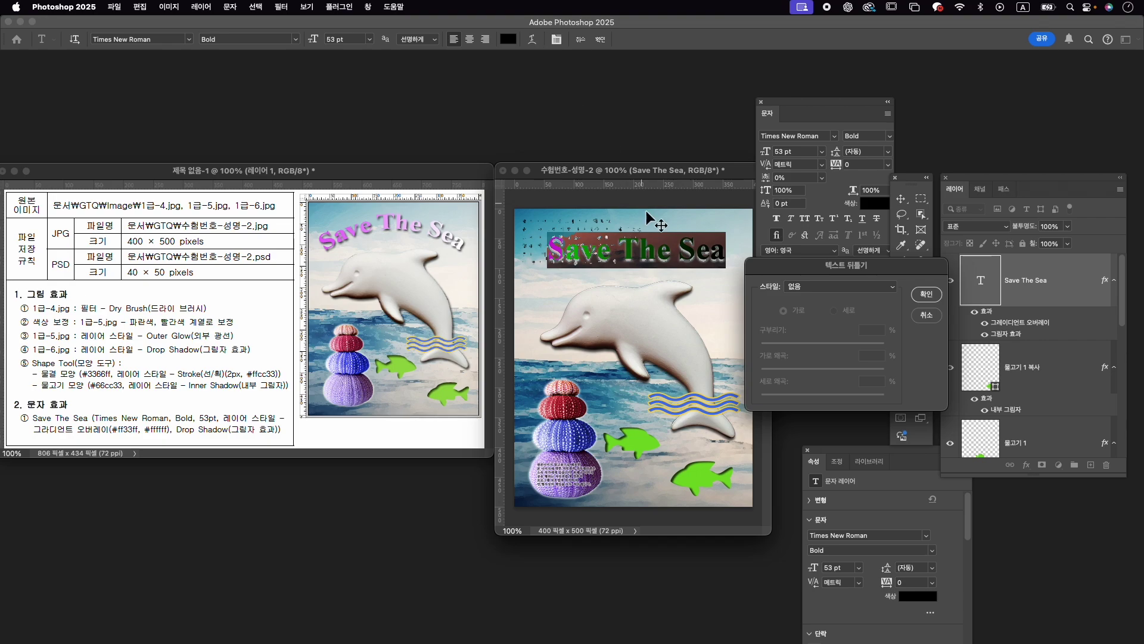
click(841, 287)
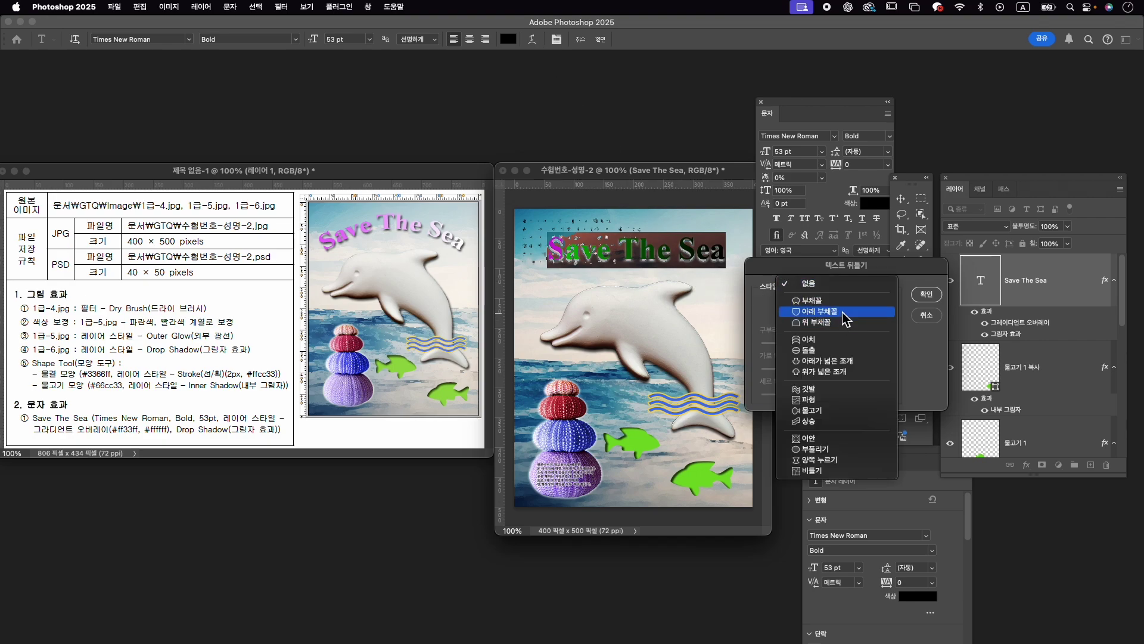
click(839, 302)
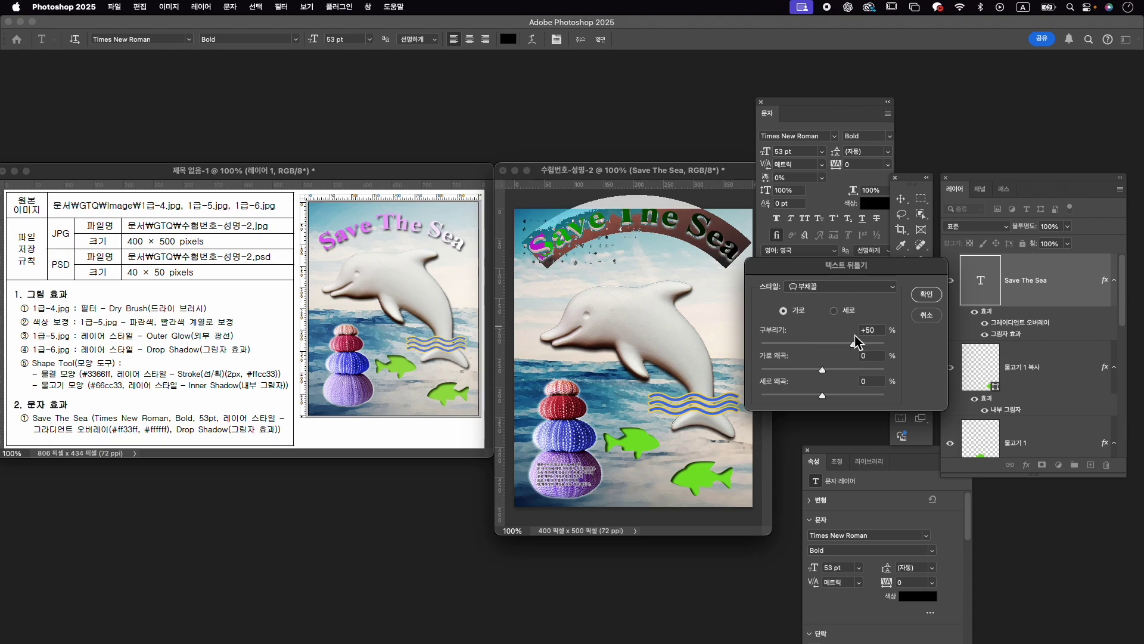
drag(853, 344, 842, 346)
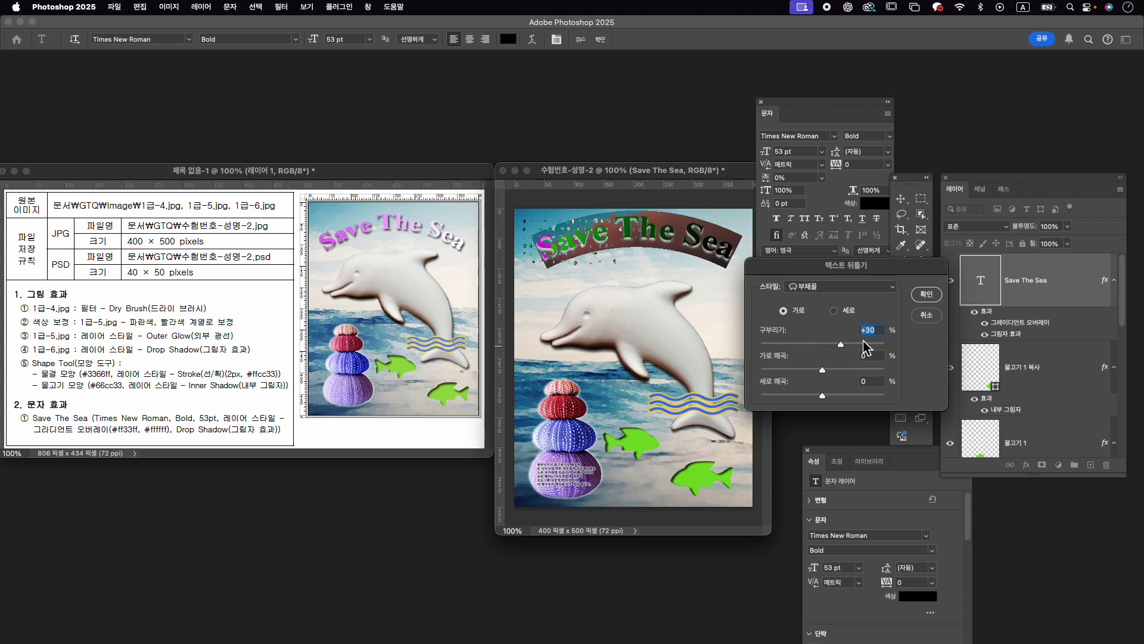
click(927, 294)
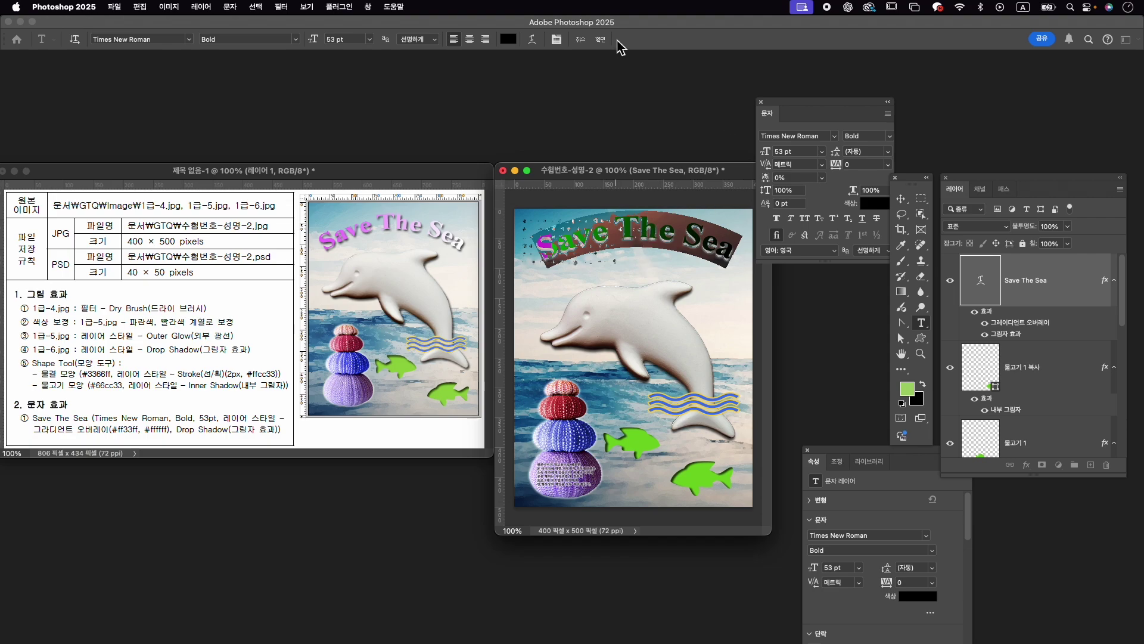
Move the Save The Sea heading down about 30 px.
key(super+t)
drag(655, 231, 656, 245)
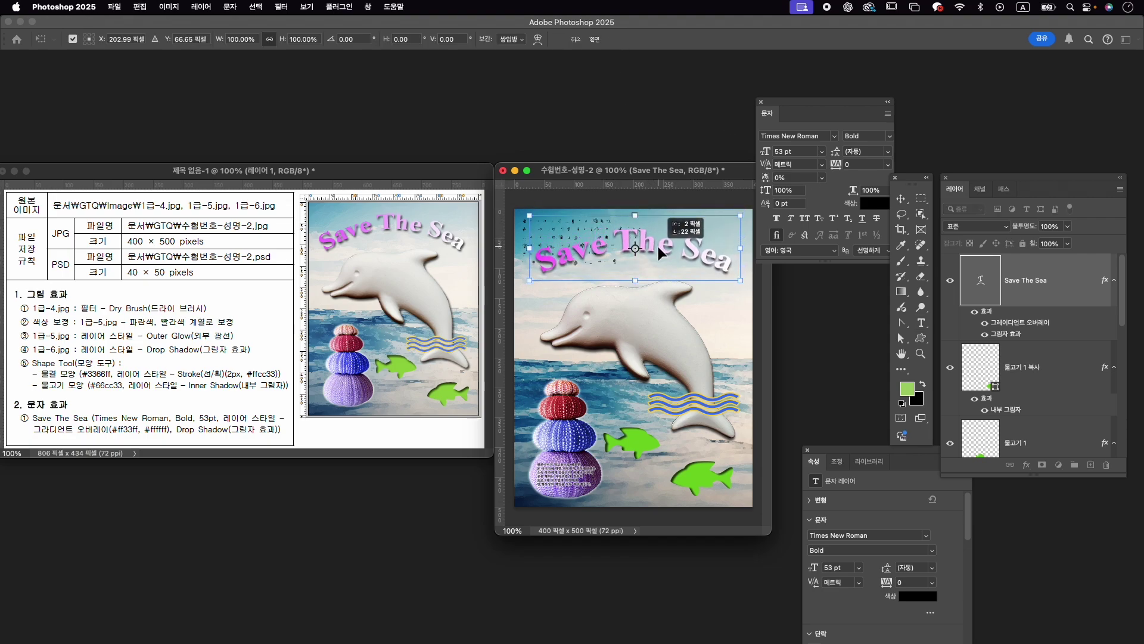
drag(657, 245, 656, 249)
key(Return)
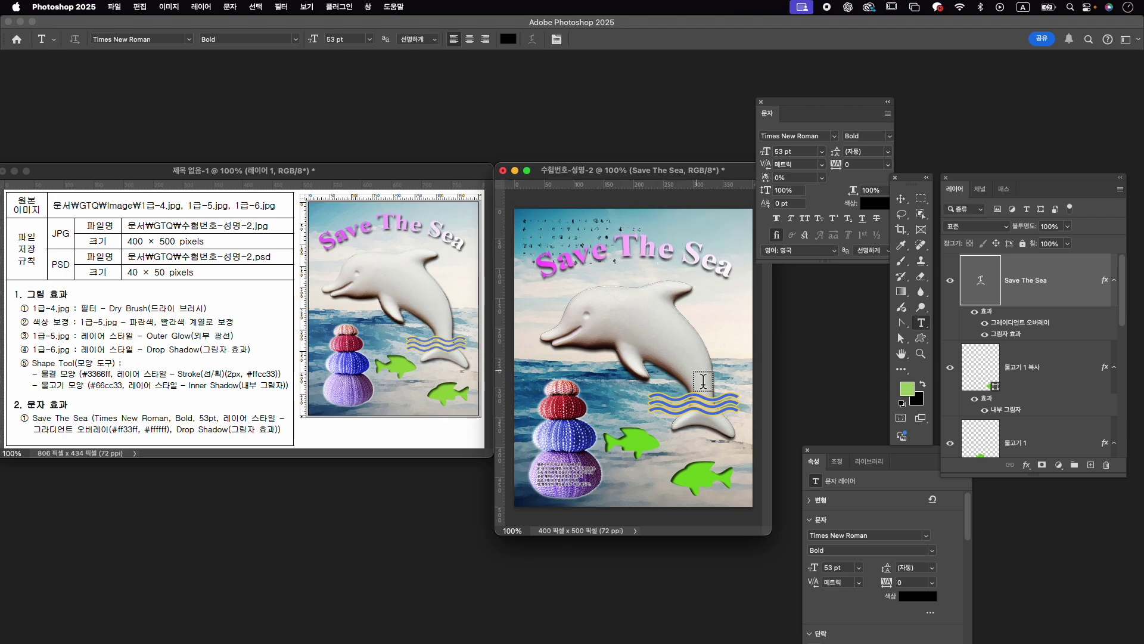
Enlarge the dolphin photo to about 105% and nudge it slightly upward.
key(v)
click(672, 325)
key(super+t)
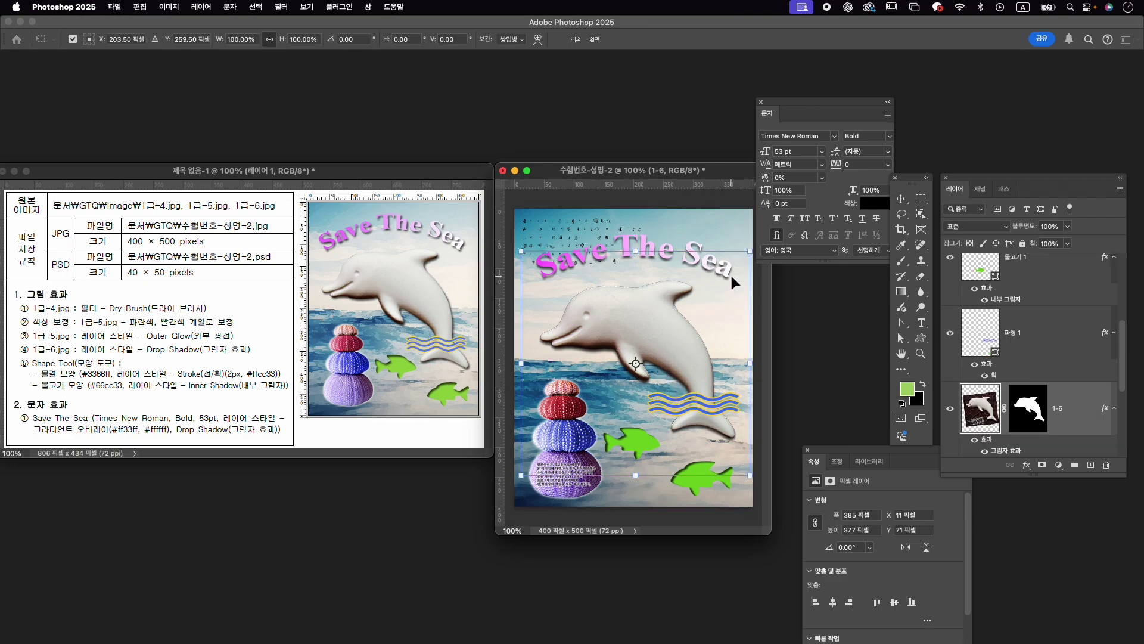
drag(748, 252, 755, 244)
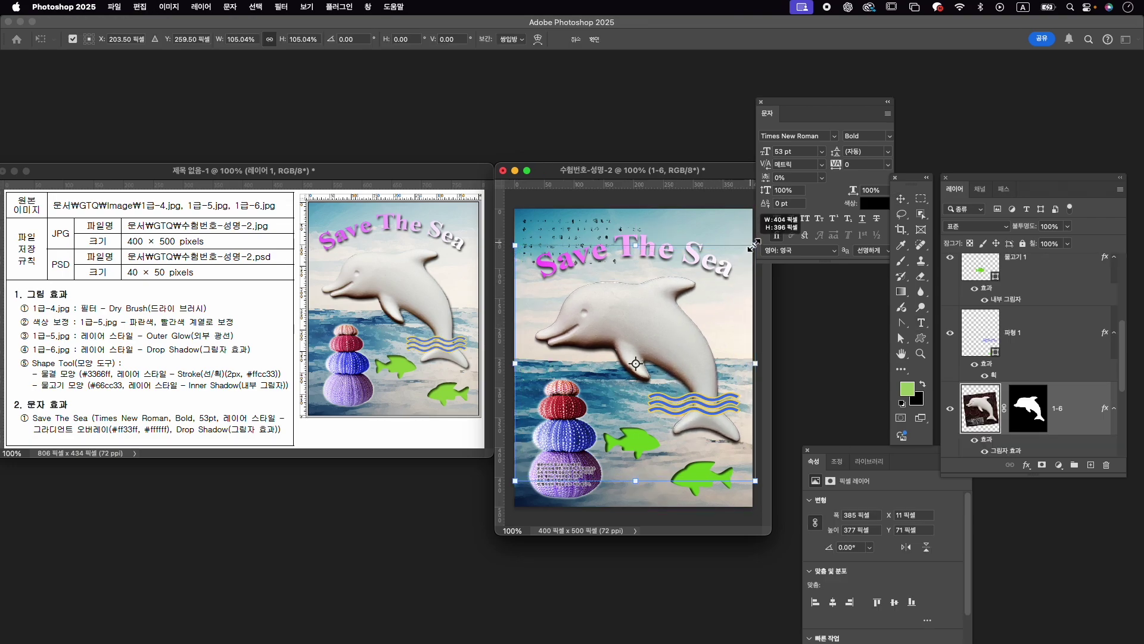
drag(676, 302, 677, 301)
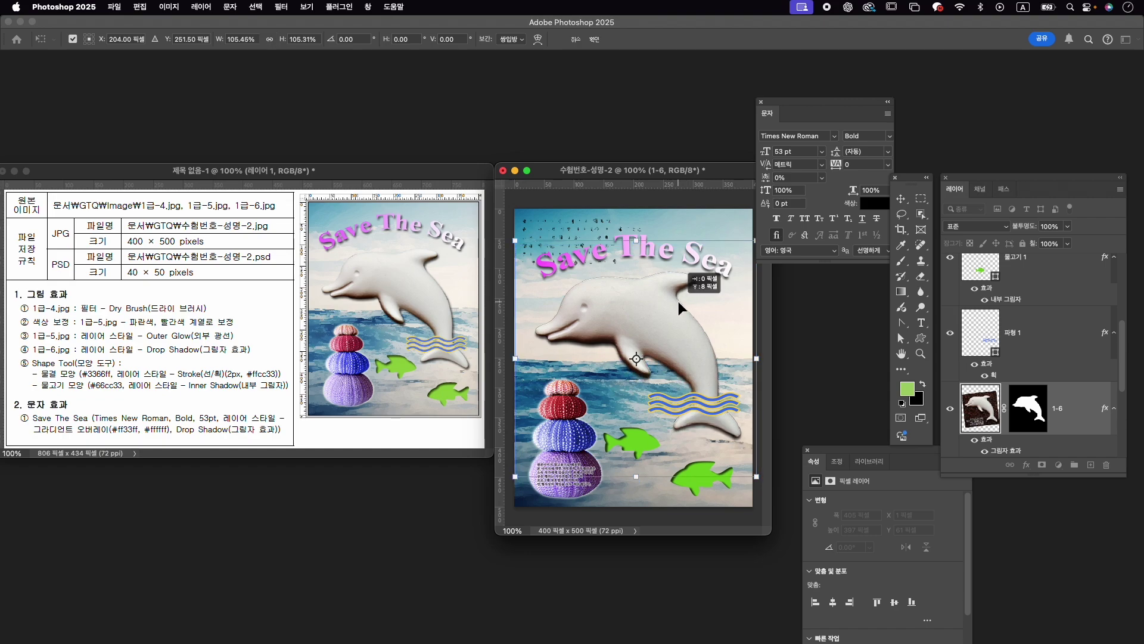
key(Return)
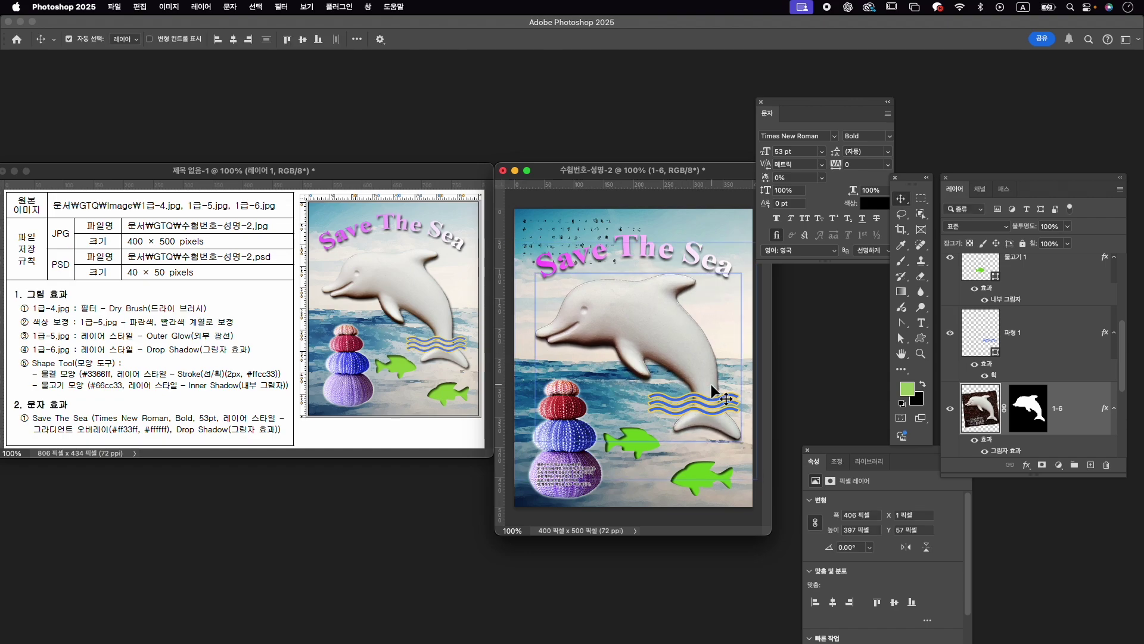
Re-enter the Save The Sea title text and commit it.
click(654, 258)
double_click(654, 250)
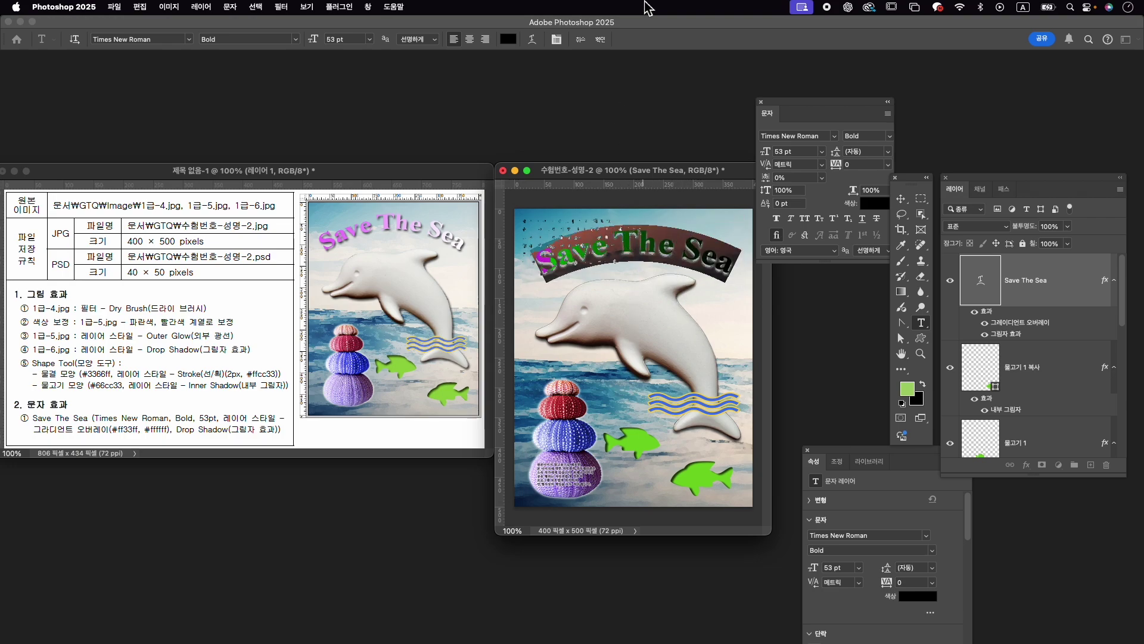
click(600, 40)
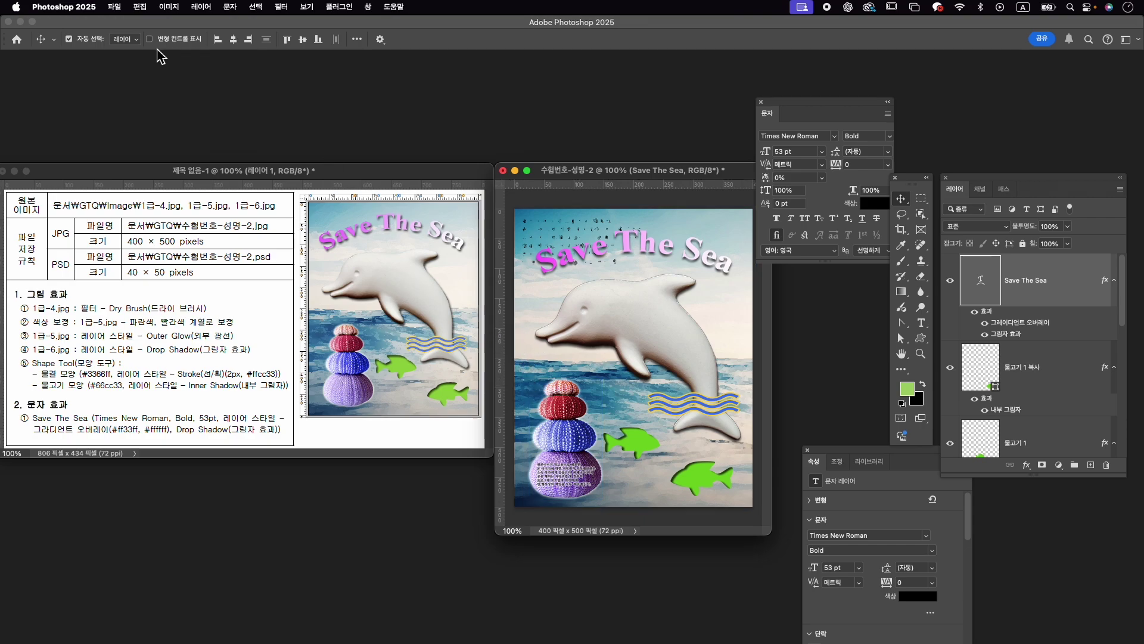
Quick Export the poster as 수험번호-성명-2.jpg into the GTQ folder.
click(114, 7)
mouse_move(177, 195)
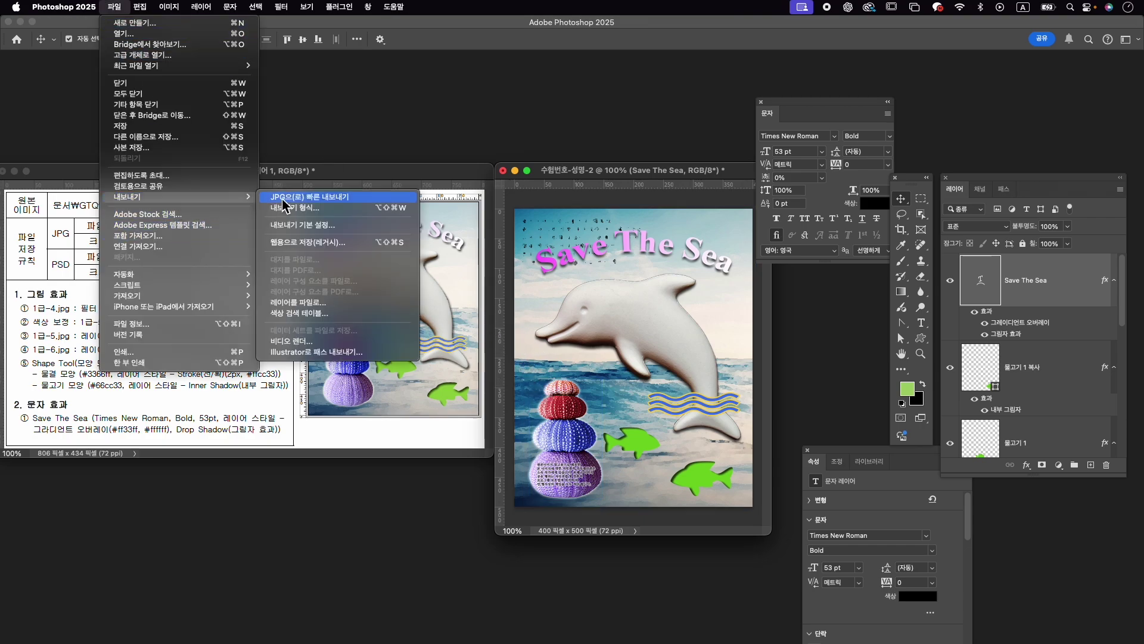
click(301, 197)
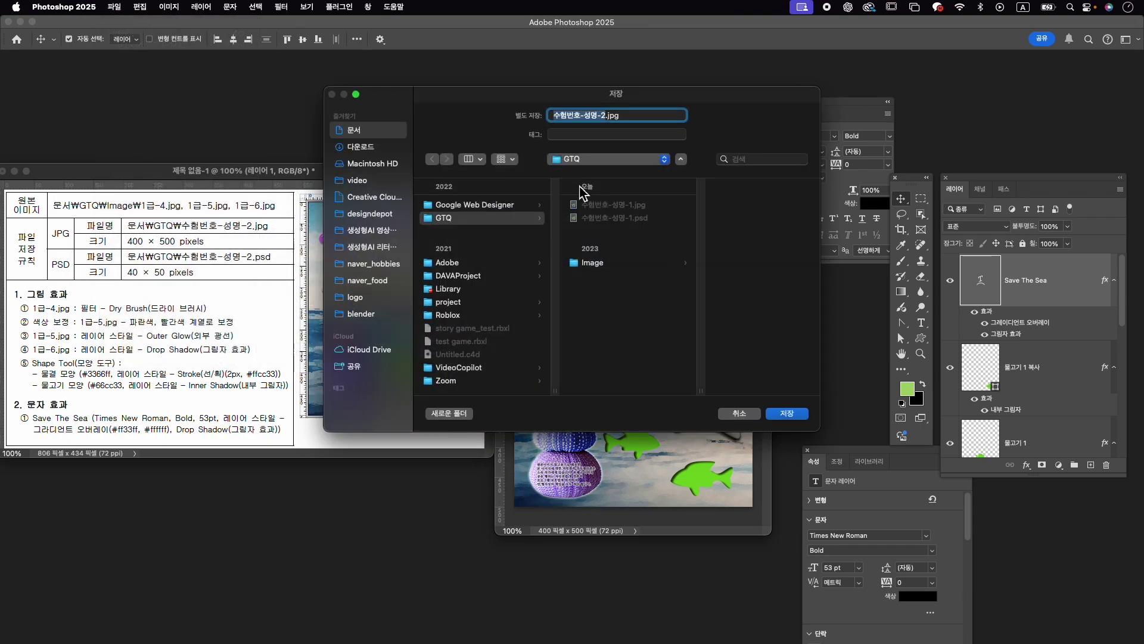
click(474, 226)
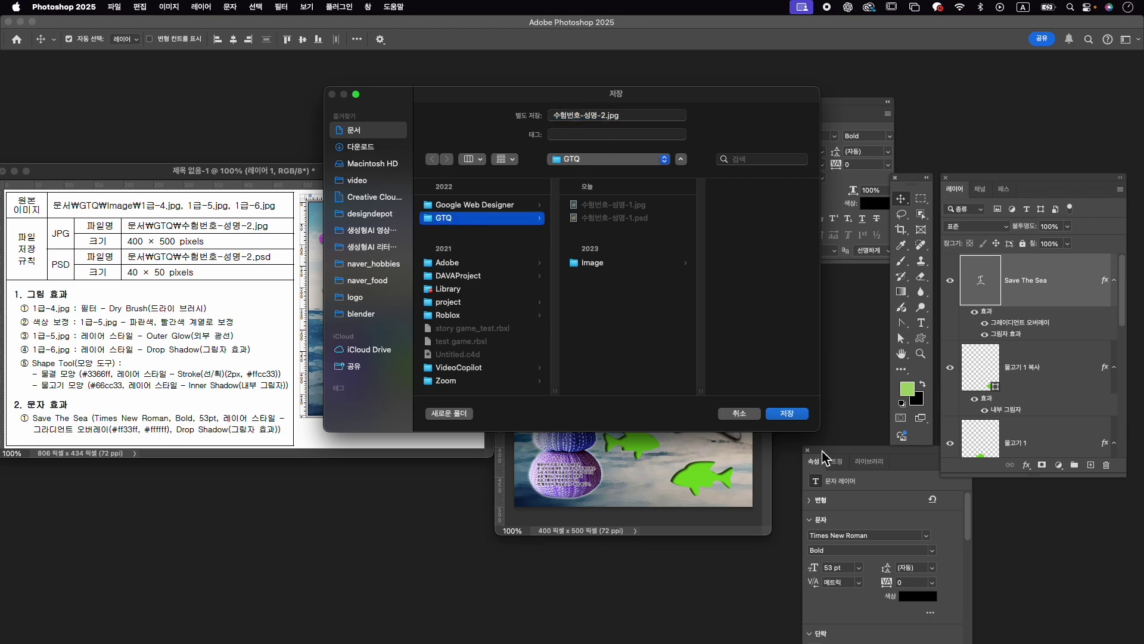
click(787, 413)
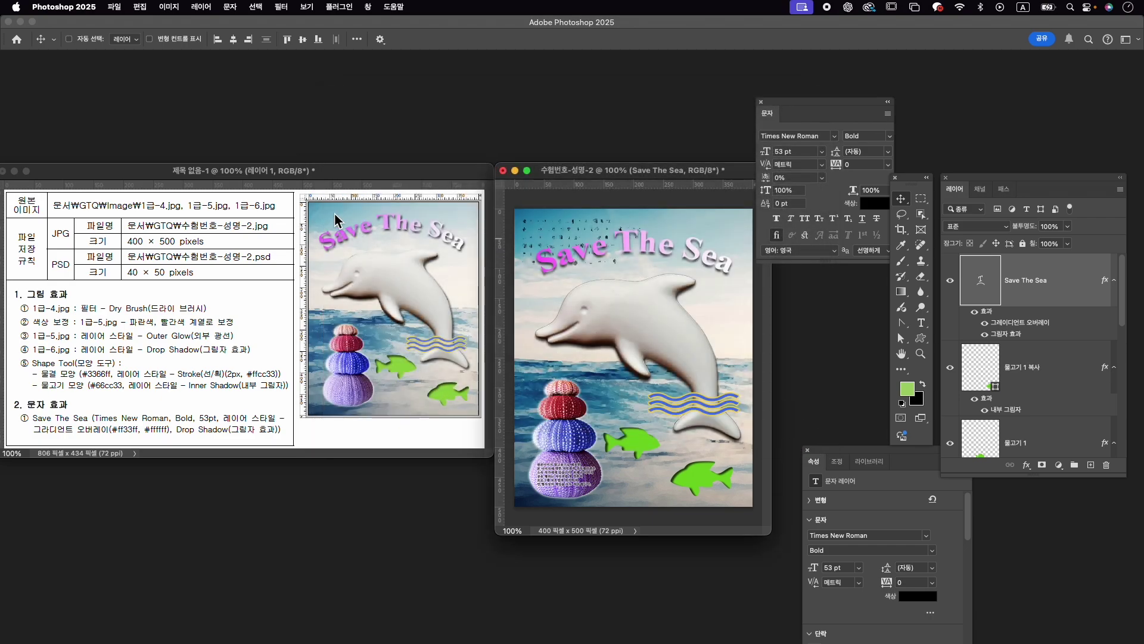
Resize the image to 40×50 pixels.
key(super+alt+i)
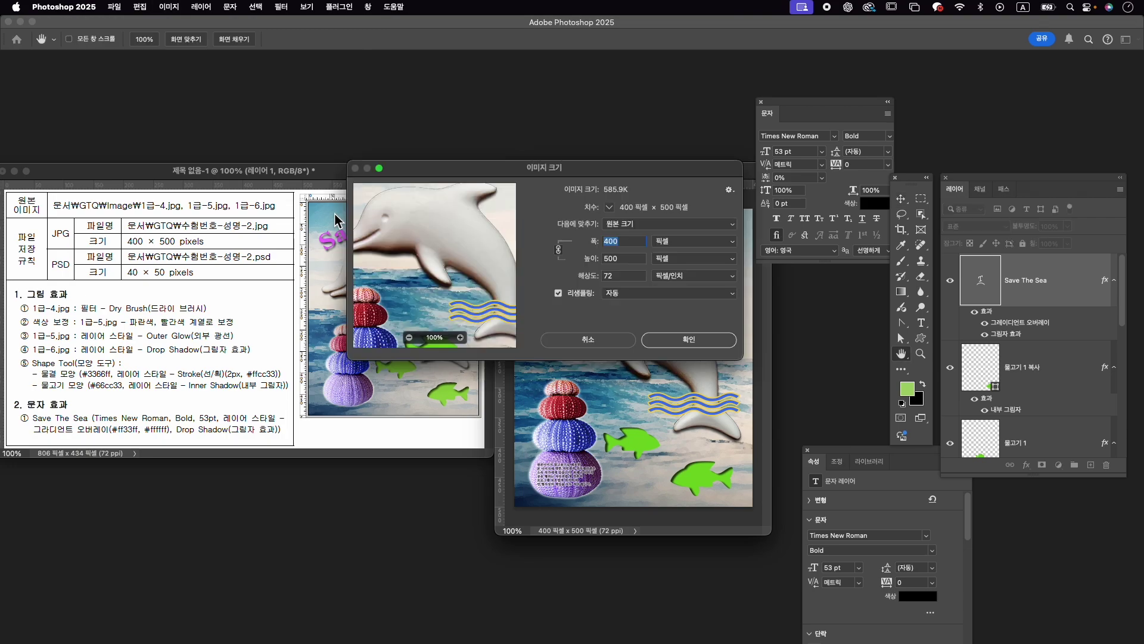
text(40)
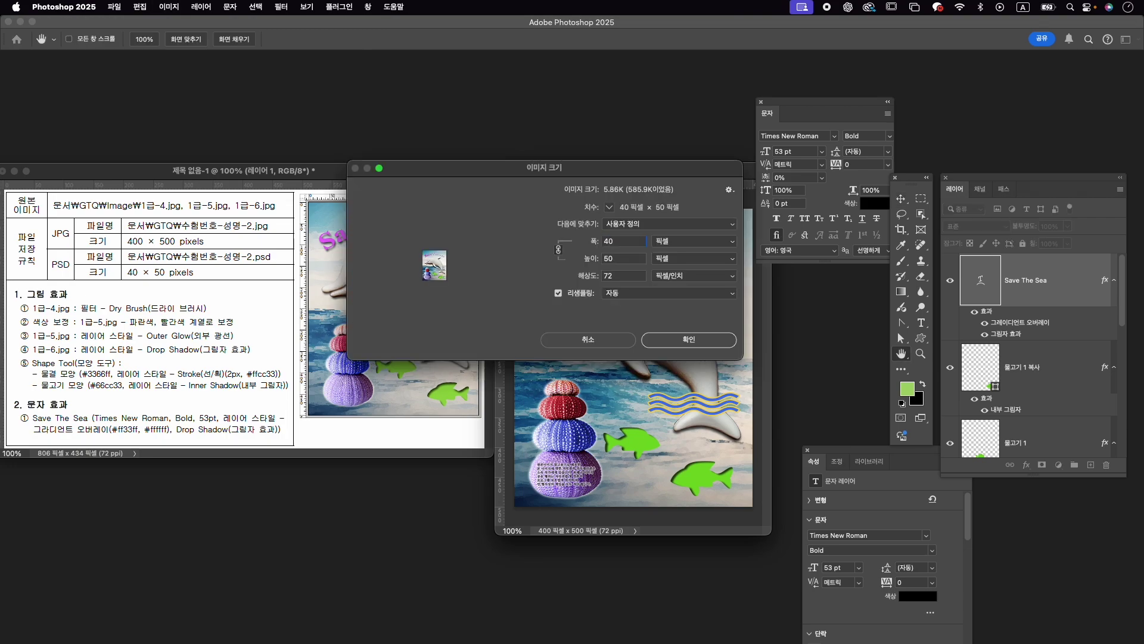
key(Return)
Save the small version as 수험번호-성명-2.psd and close the document.
click(114, 6)
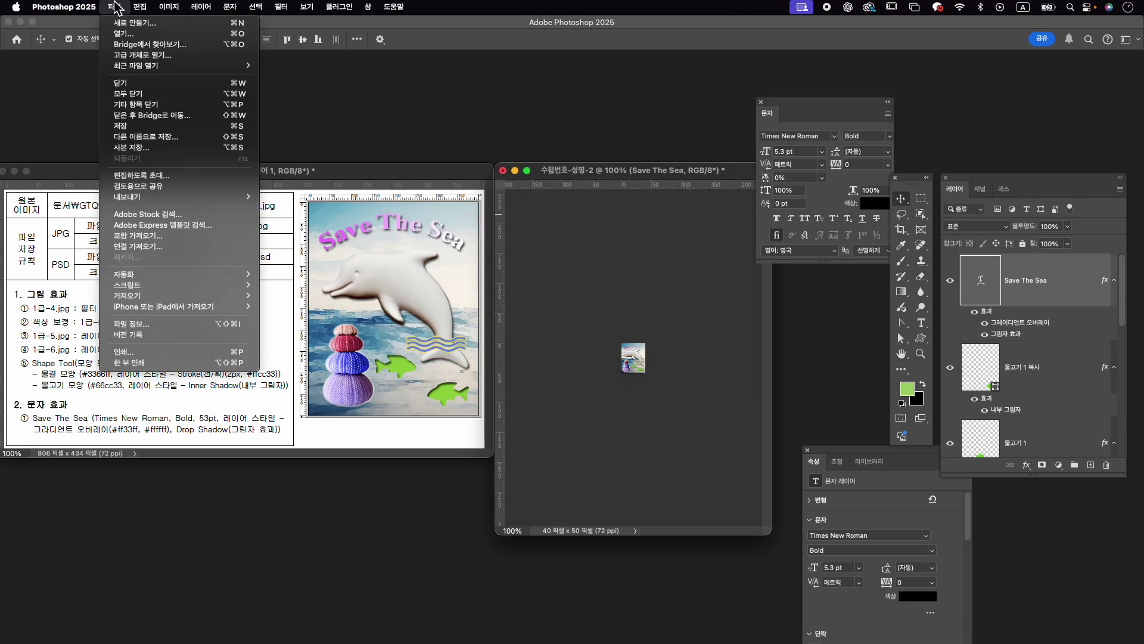
click(177, 137)
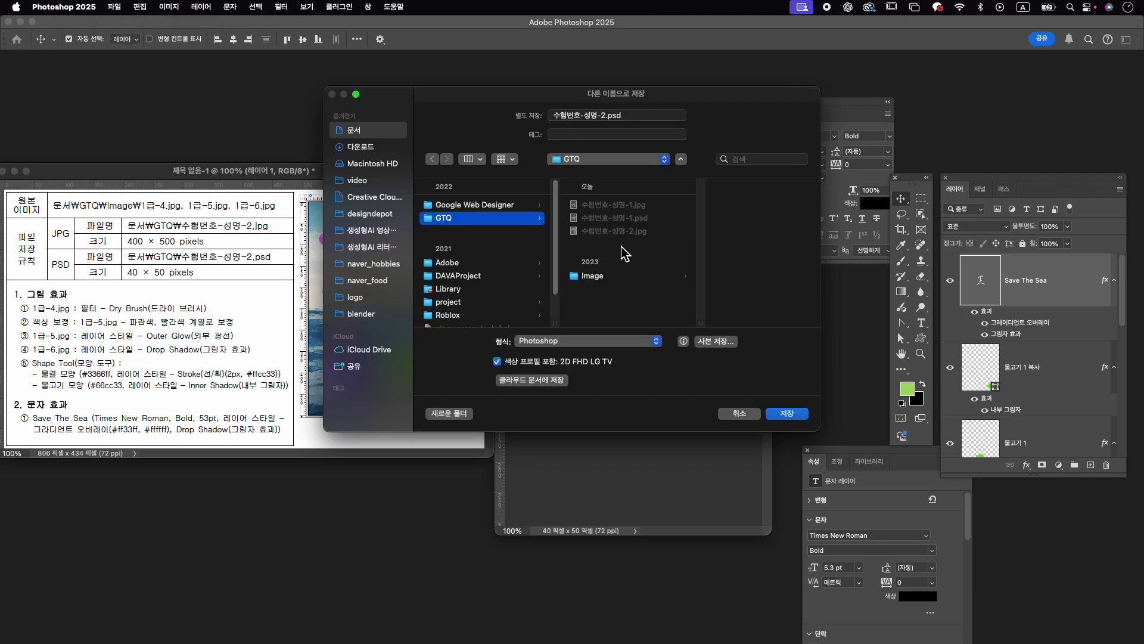
click(787, 413)
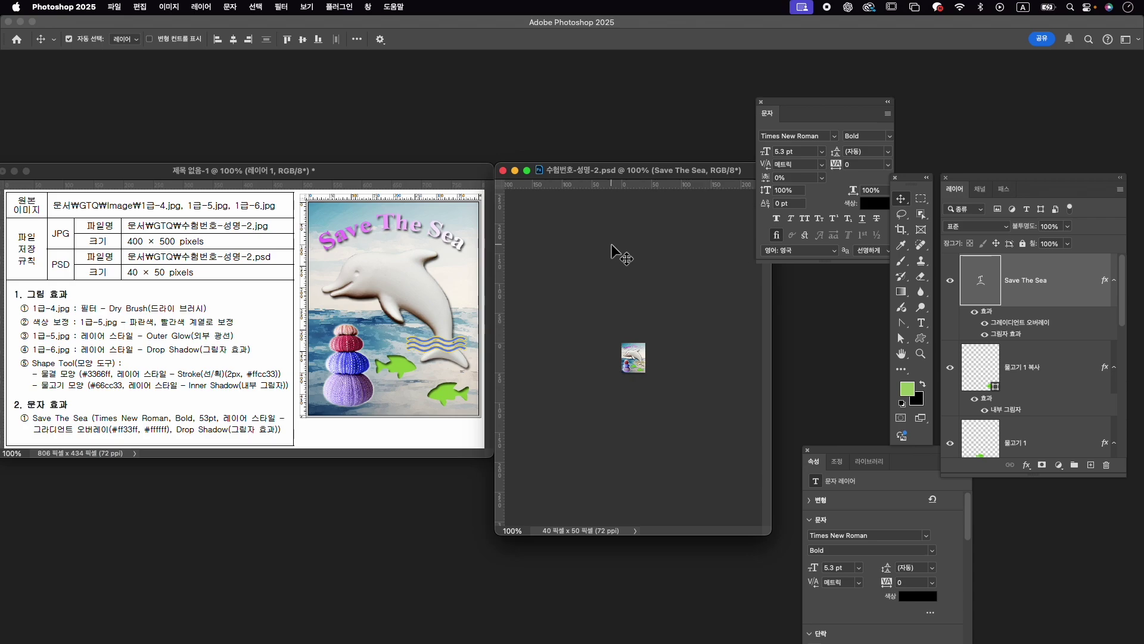
click(503, 171)
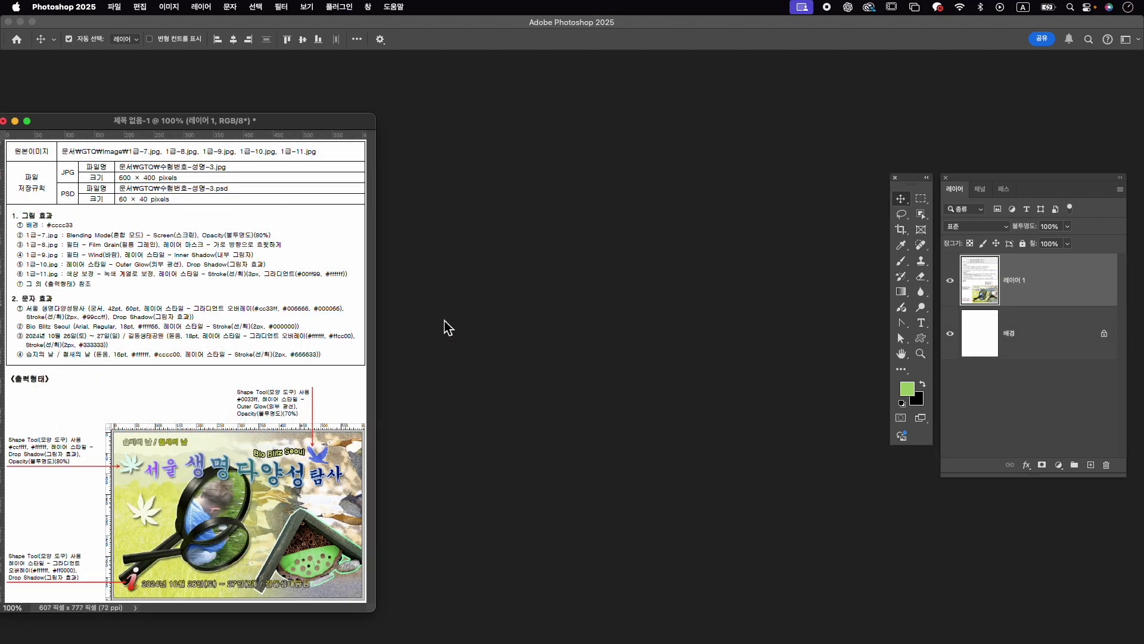
Create a new 600×400 px document named 수험번호-성명-3.
key(super+n)
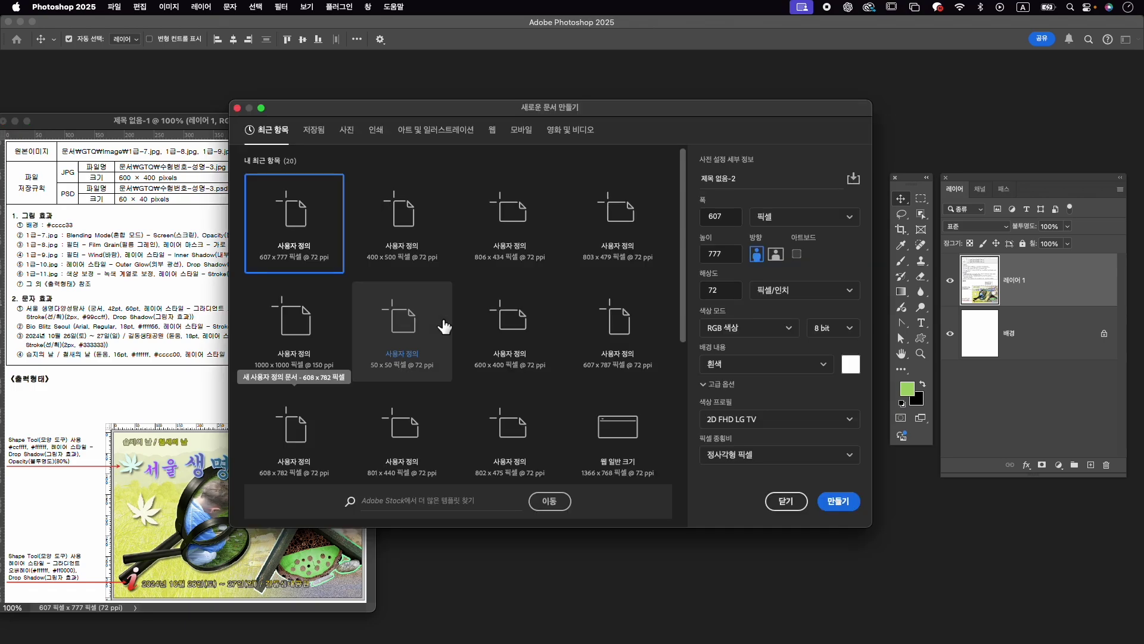
text(시)
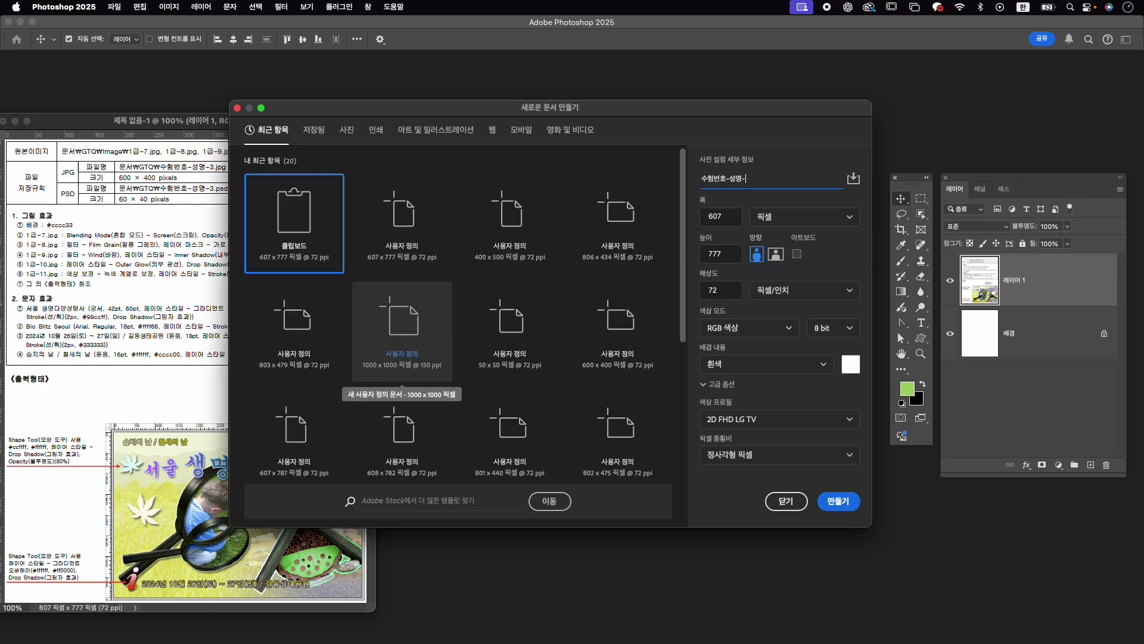
key(Tab)
key(Tab)
text(600)
key(Tab)
text(400)
click(848, 502)
drag(208, 74, 587, 178)
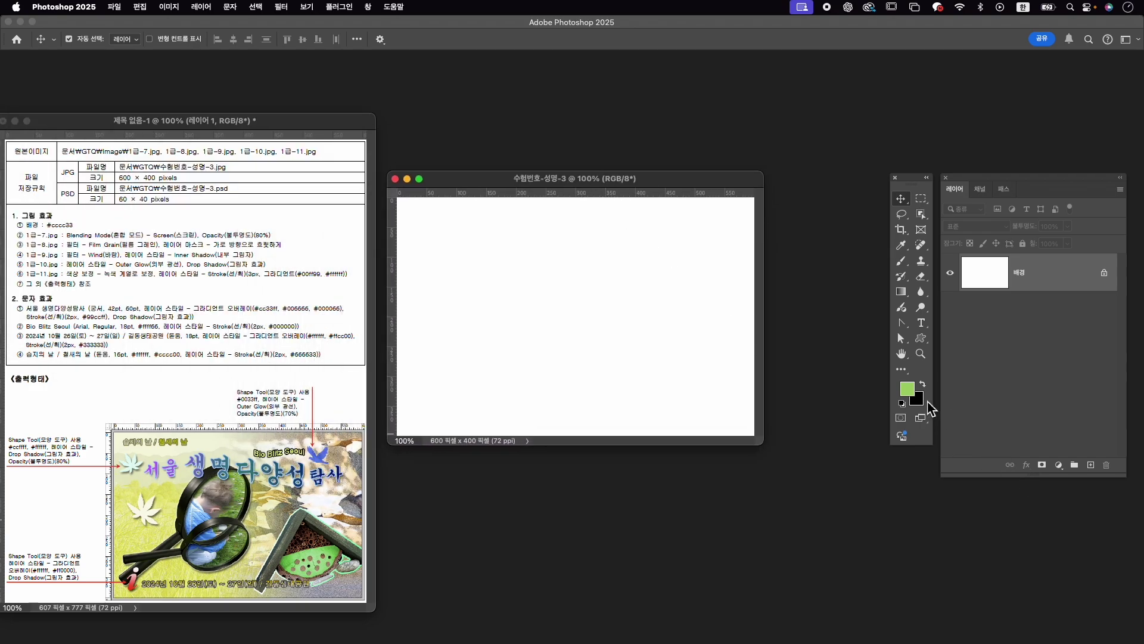
Fill the whole canvas with background colour #cccc33.
click(921, 401)
text(cccc3)
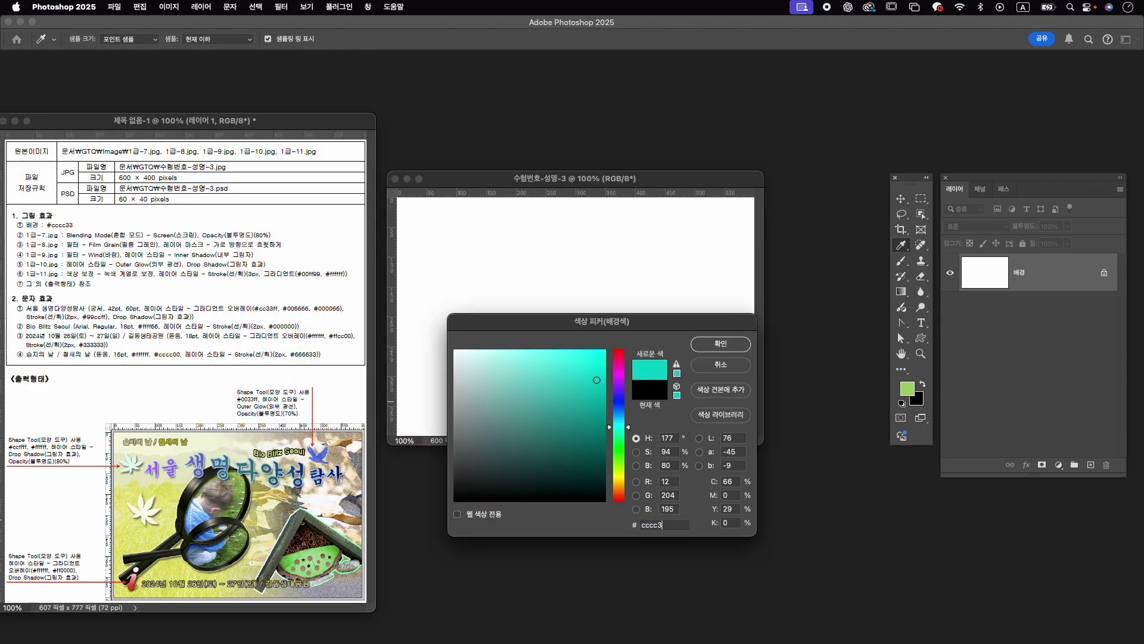
text(3)
key(Return)
click(140, 9)
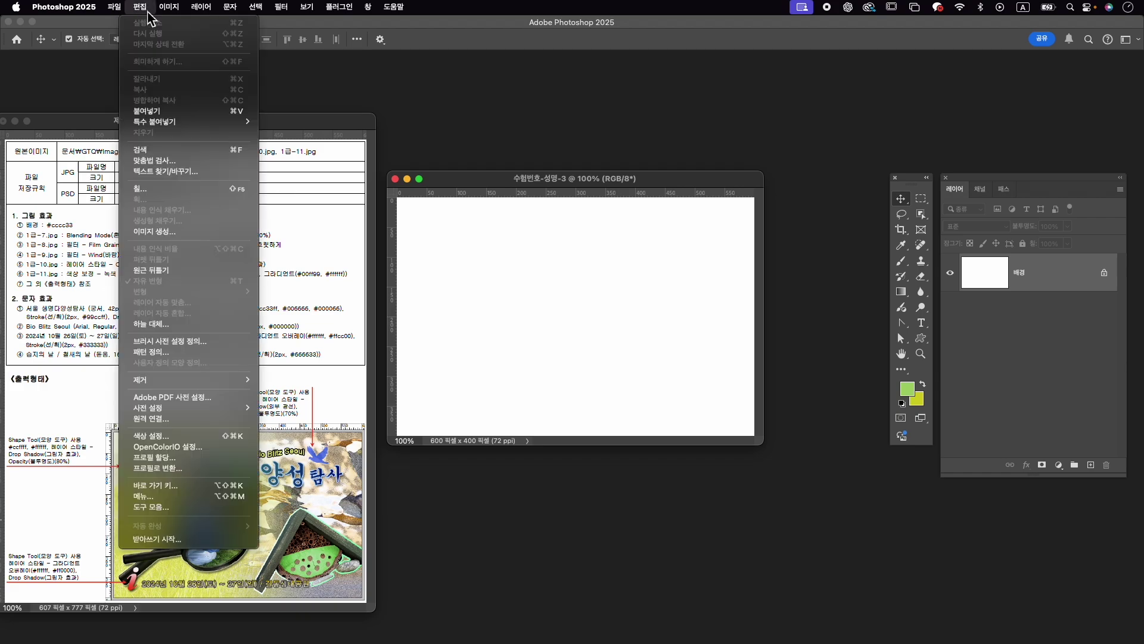
click(173, 186)
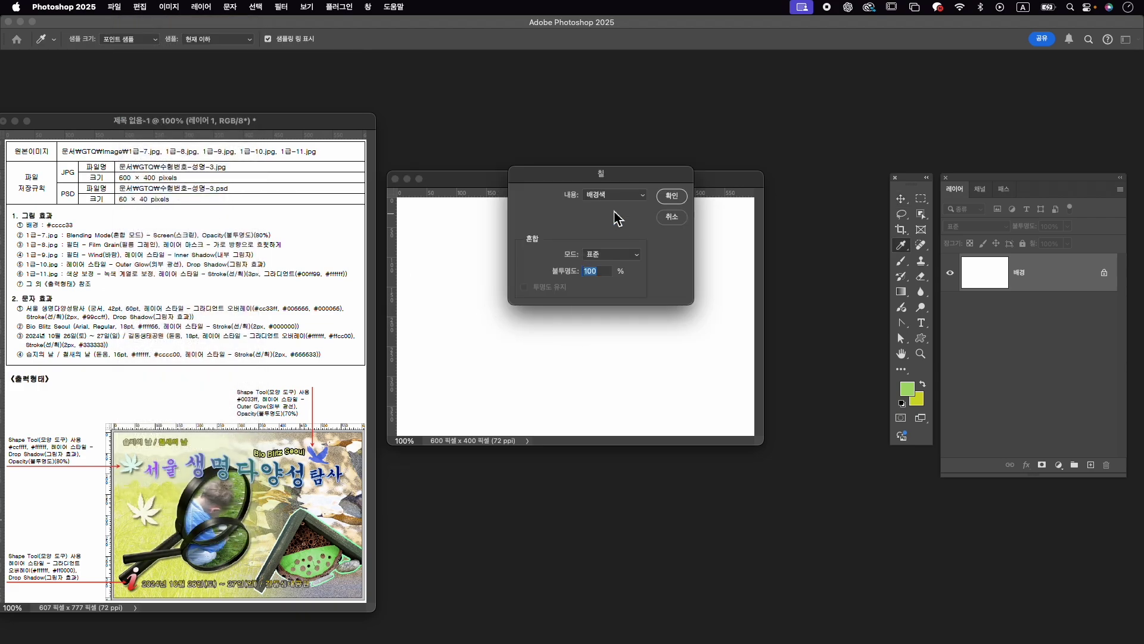
click(685, 199)
key(v)
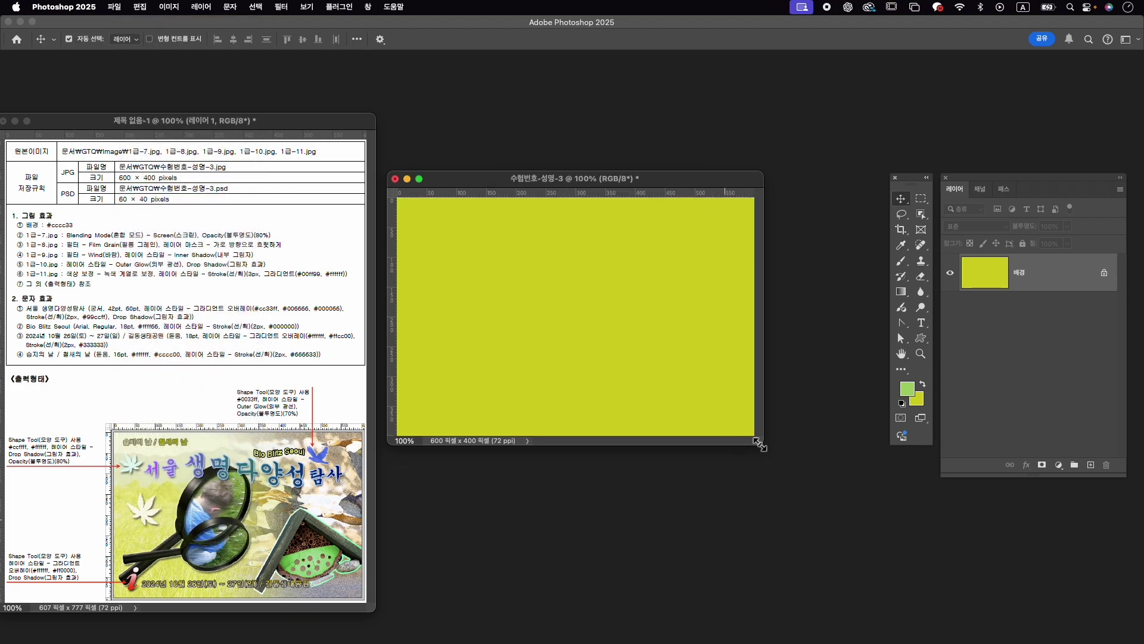
drag(760, 444, 814, 496)
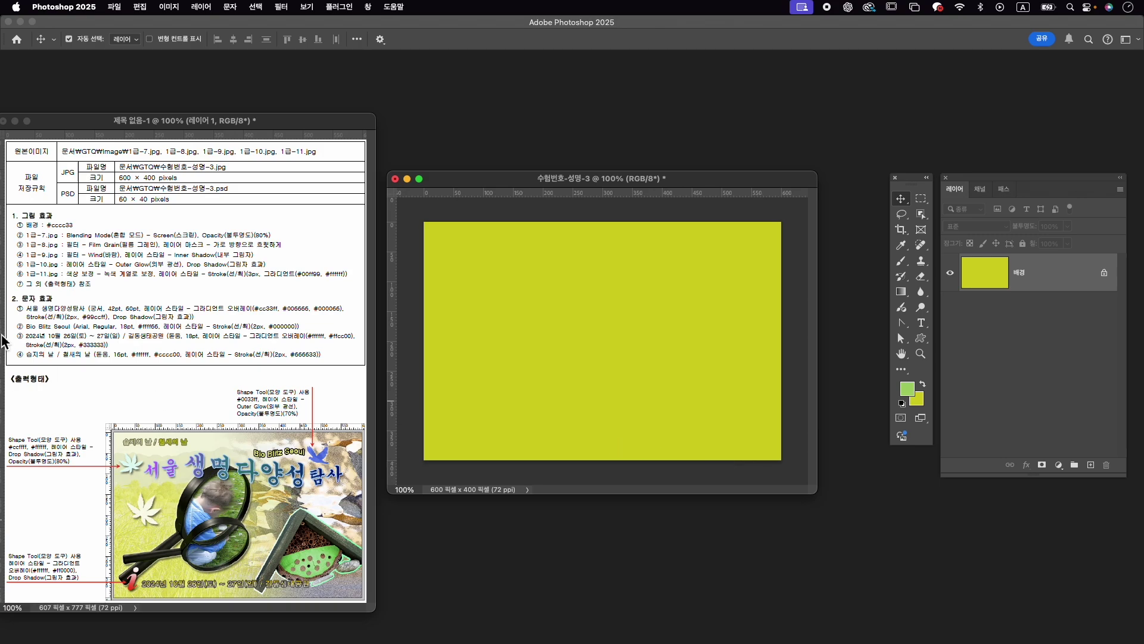
Copy the 1급-7.jpg landscape photo into the composite as layer 1-7, closing the original.
key(super+o)
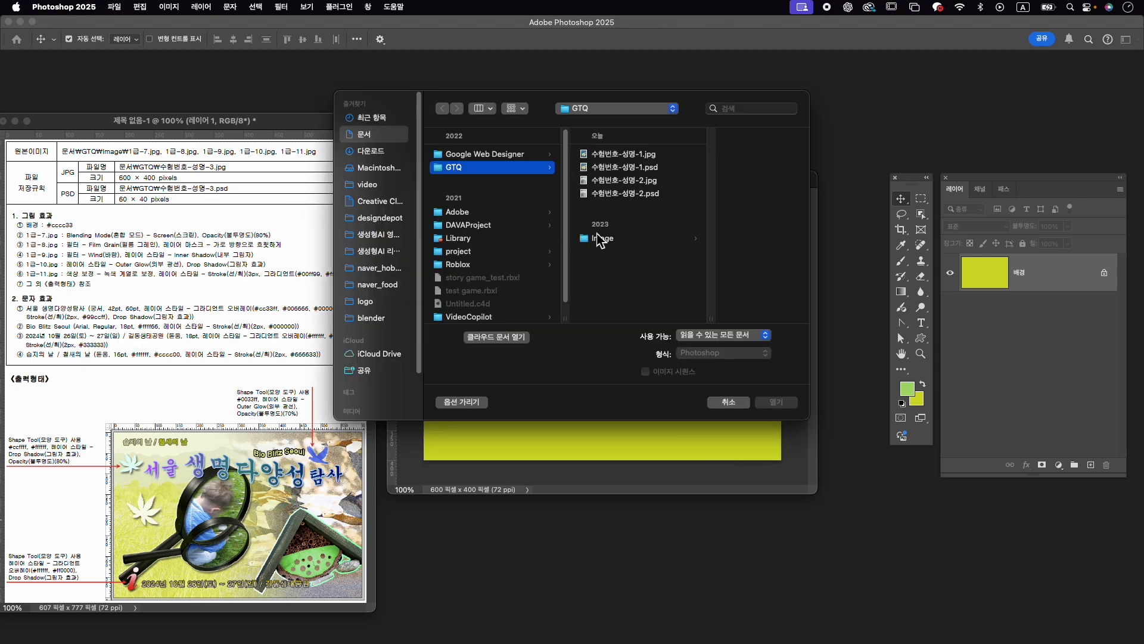
click(605, 238)
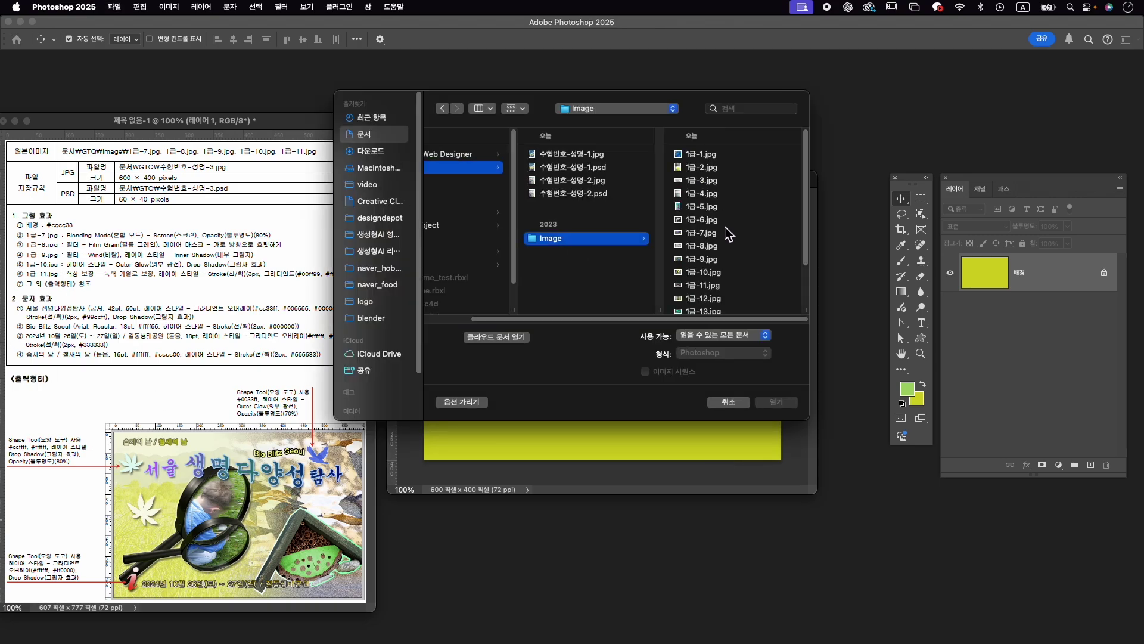
click(727, 232)
click(776, 402)
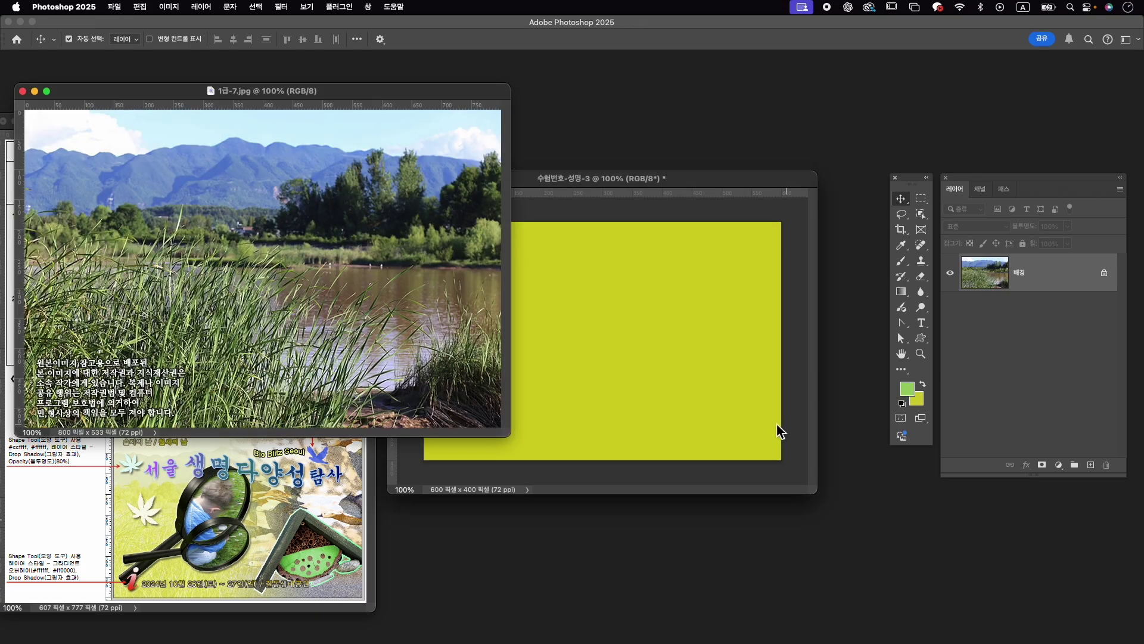
drag(390, 92, 731, 98)
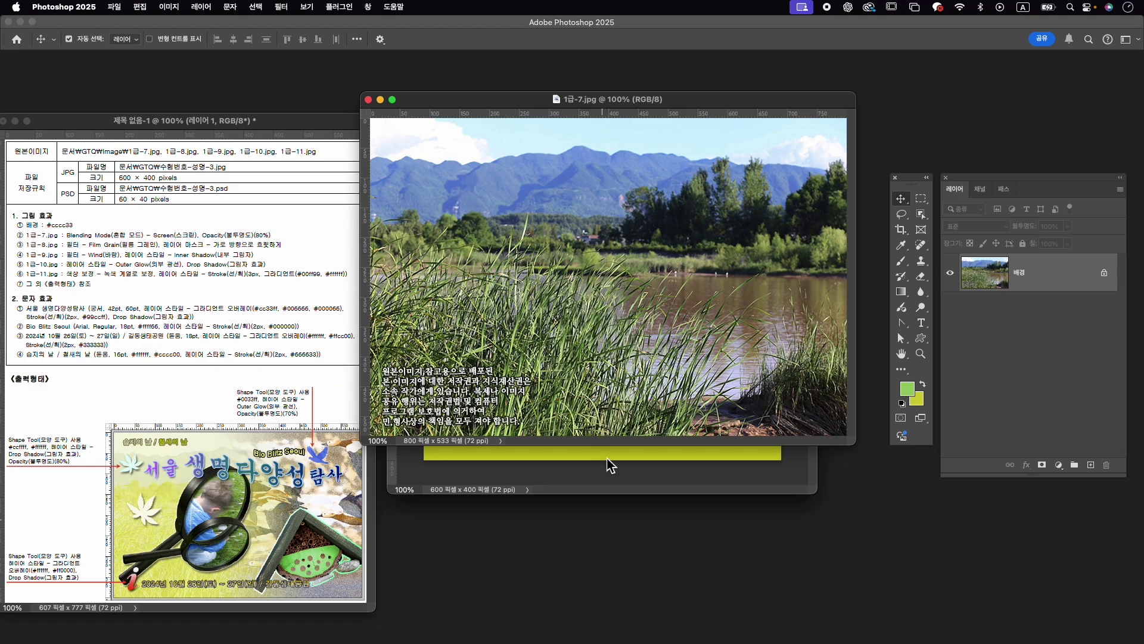
drag(571, 291, 610, 464)
click(369, 100)
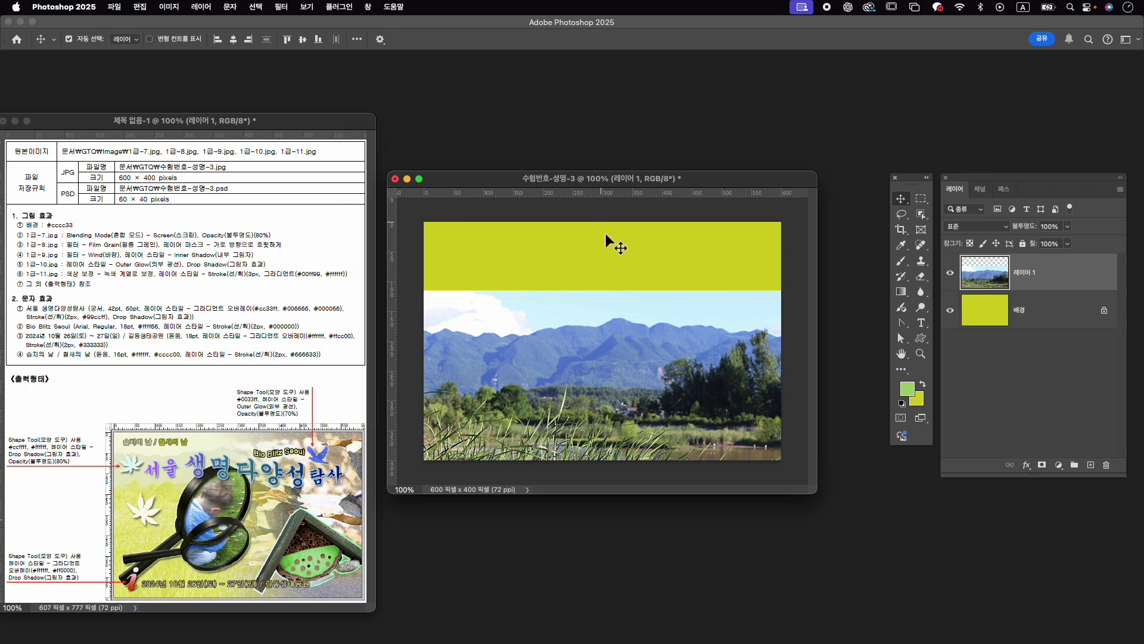
double_click(1030, 272)
text(1-7)
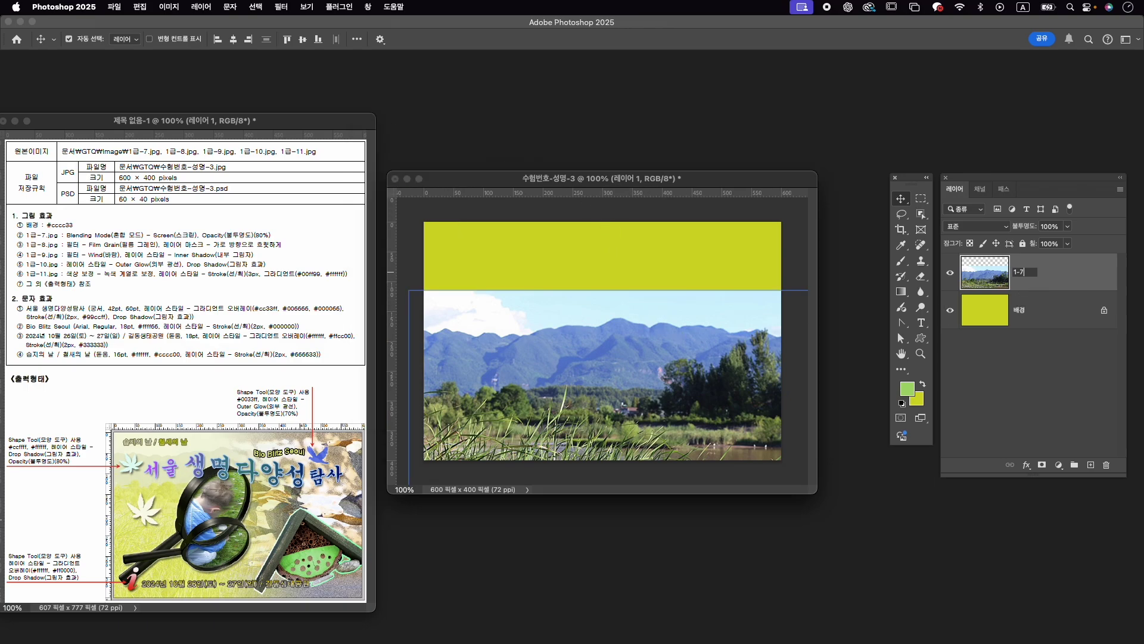
key(Return)
Scale the 1-7 landscape to about 77% and nudge it to fit the canvas.
key(ctrl+t)
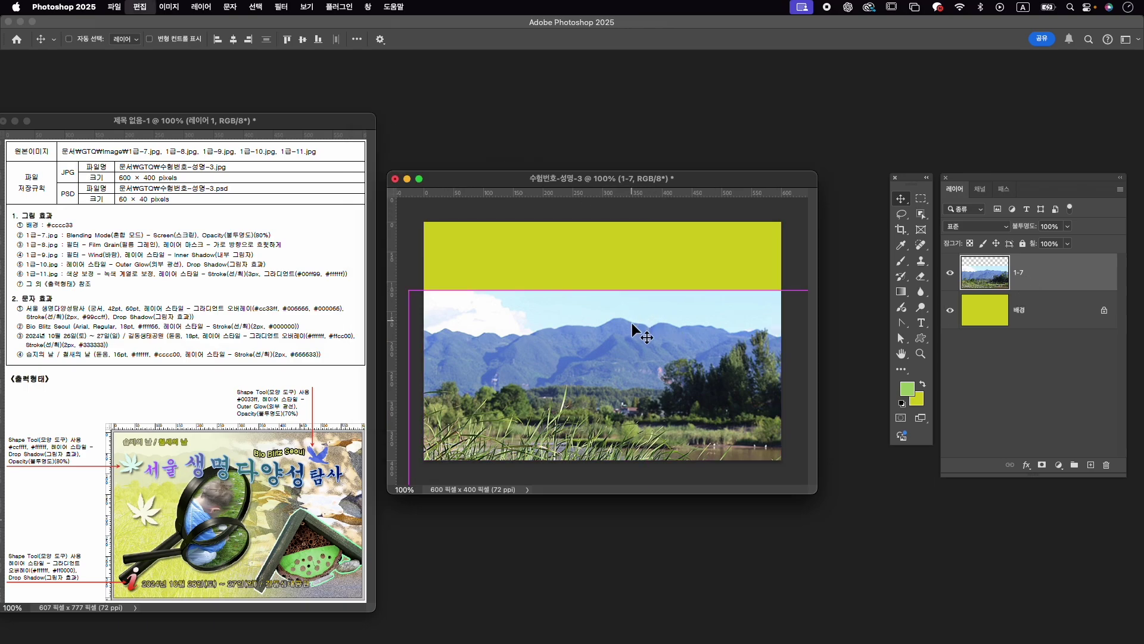
drag(647, 290, 647, 307)
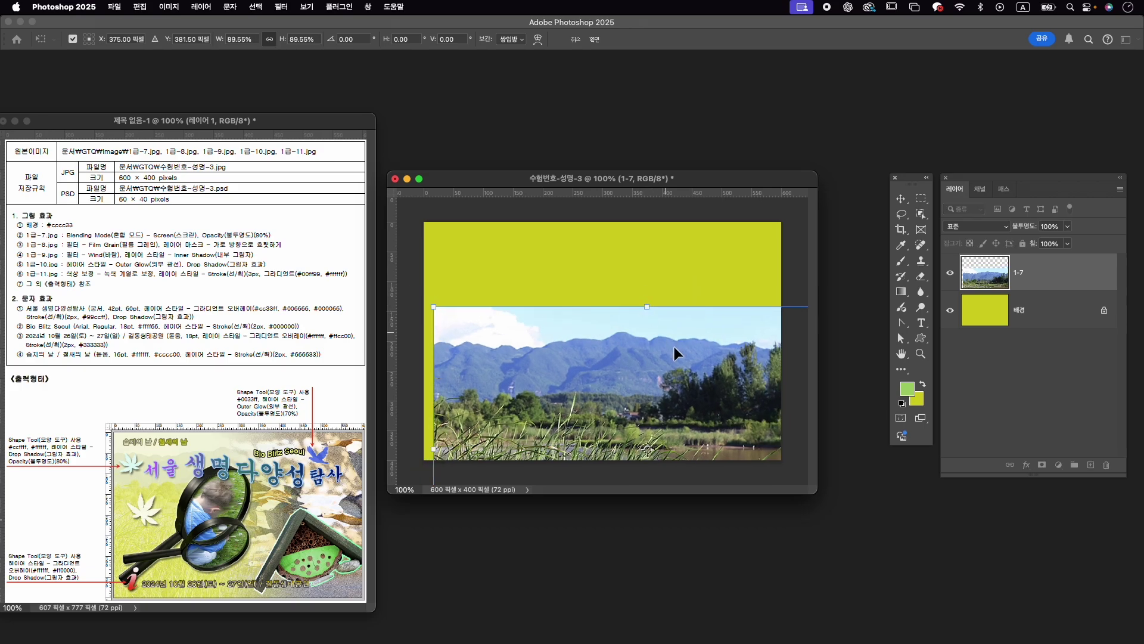
drag(674, 345, 642, 255)
drag(614, 213, 617, 232)
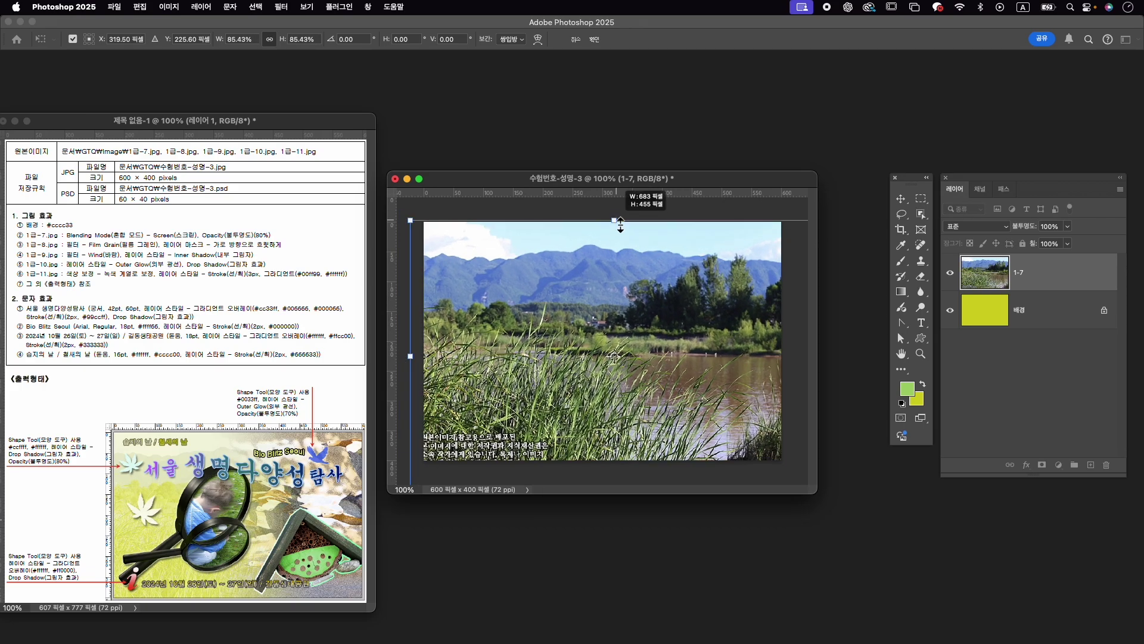
drag(610, 277, 603, 264)
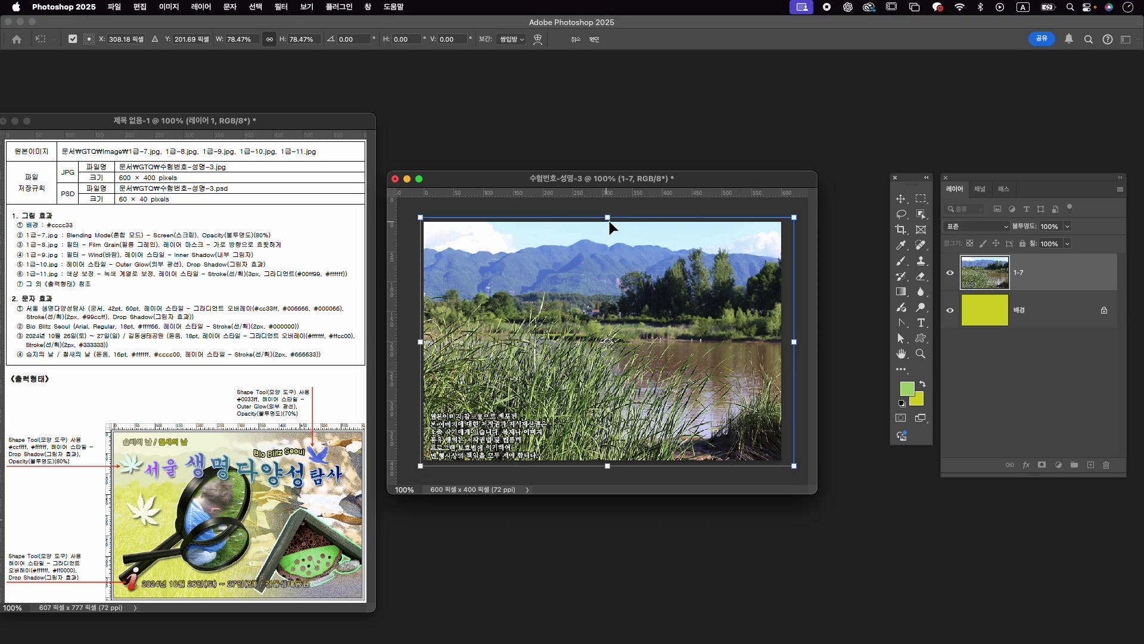
drag(613, 220, 613, 225)
drag(595, 324, 592, 319)
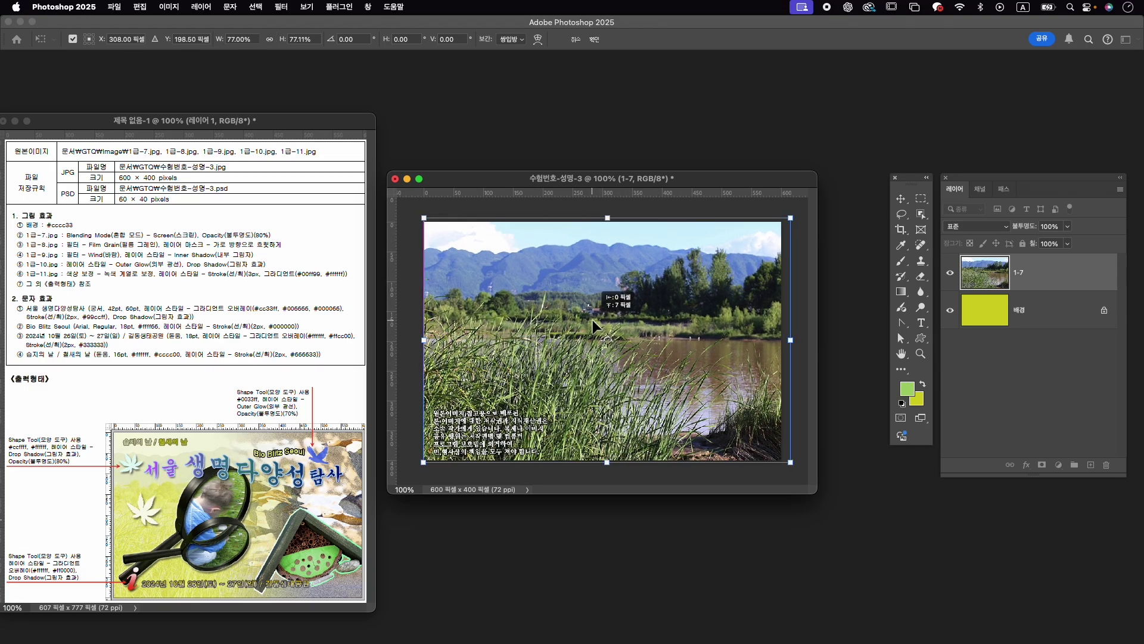
key(Left)
key(Left)
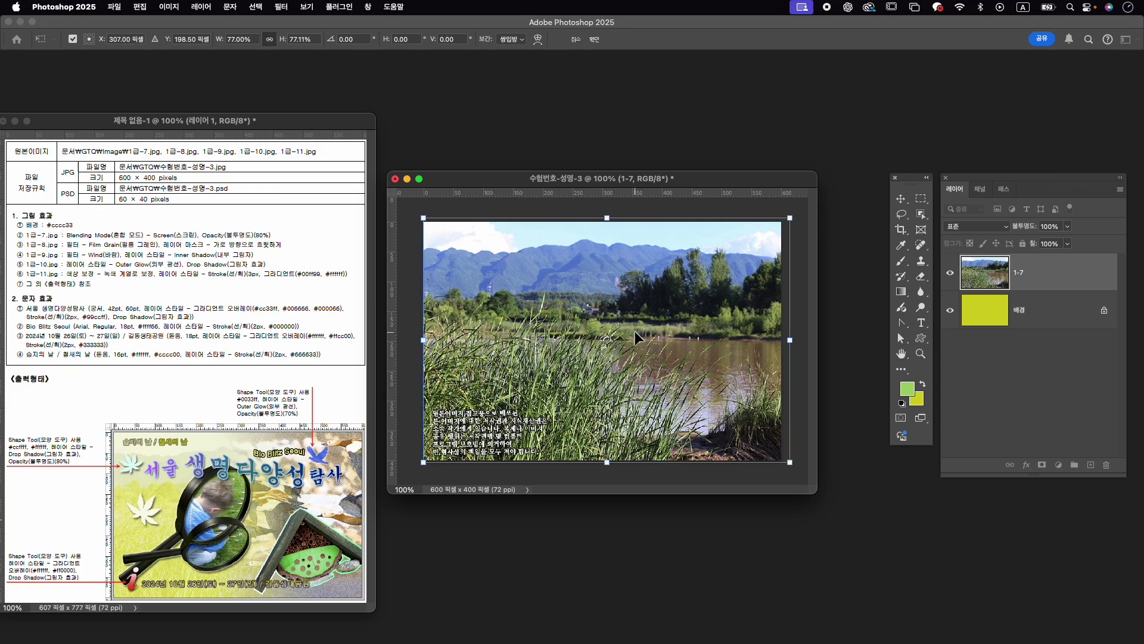
key(Left)
key(Left)
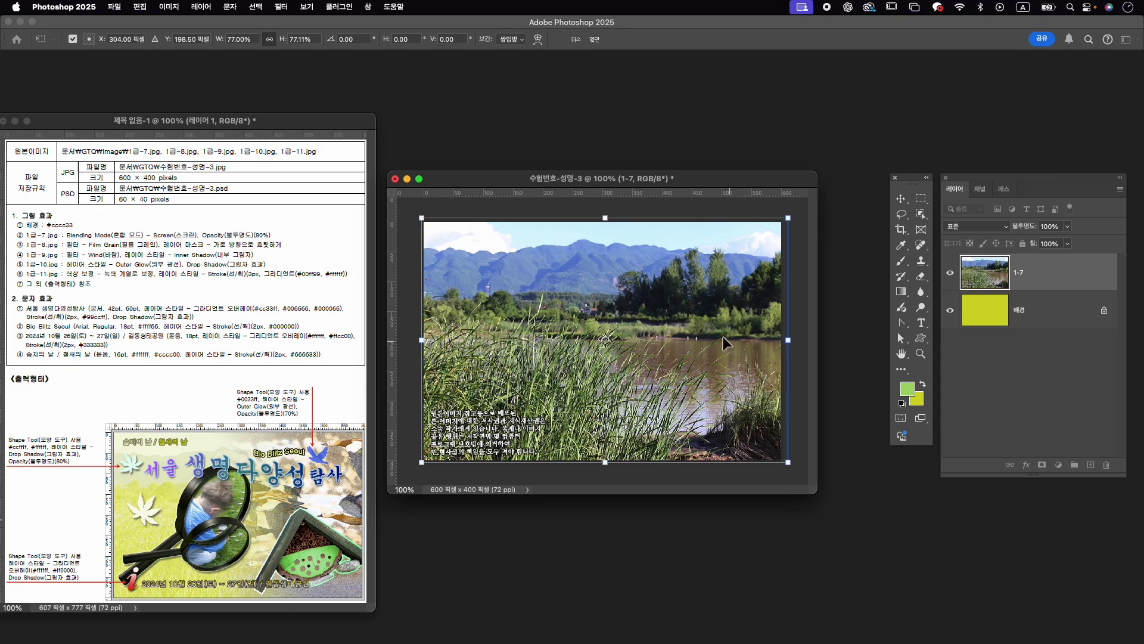
key(Return)
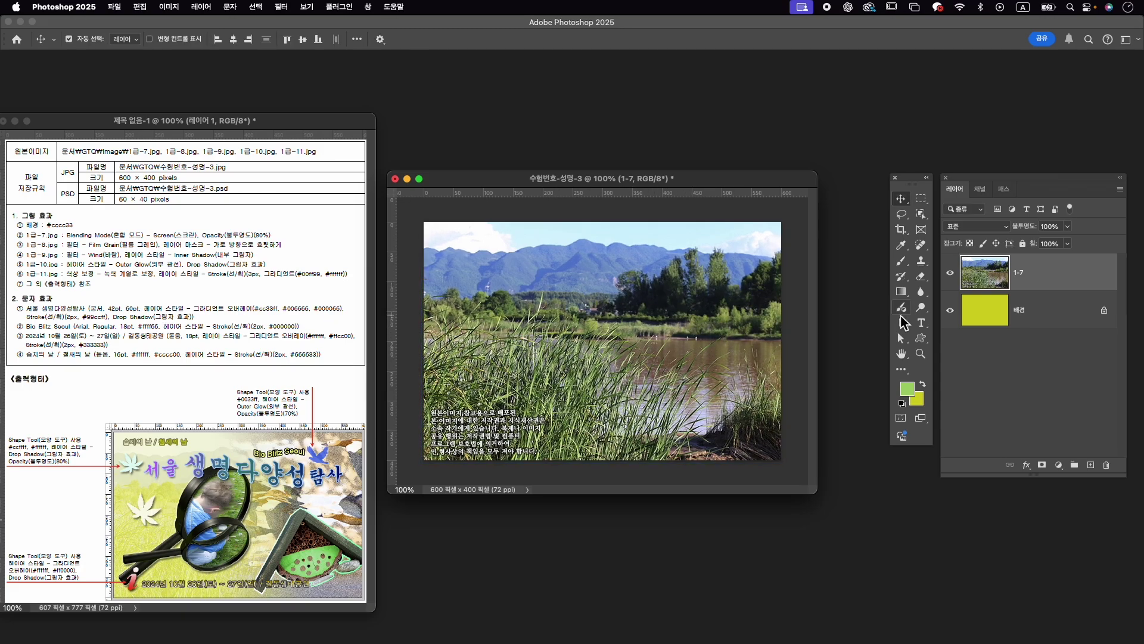
key(Down)
key(Down)
key(Down)
key(Down)
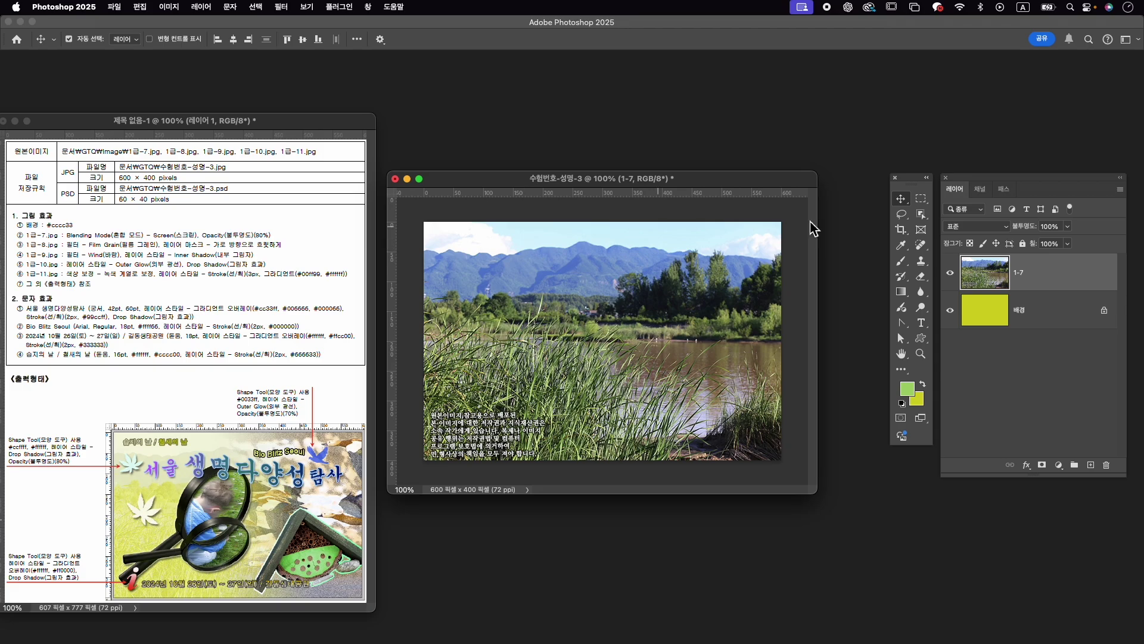
Blend layer 1-7 in Screen mode at 80% opacity.
click(963, 227)
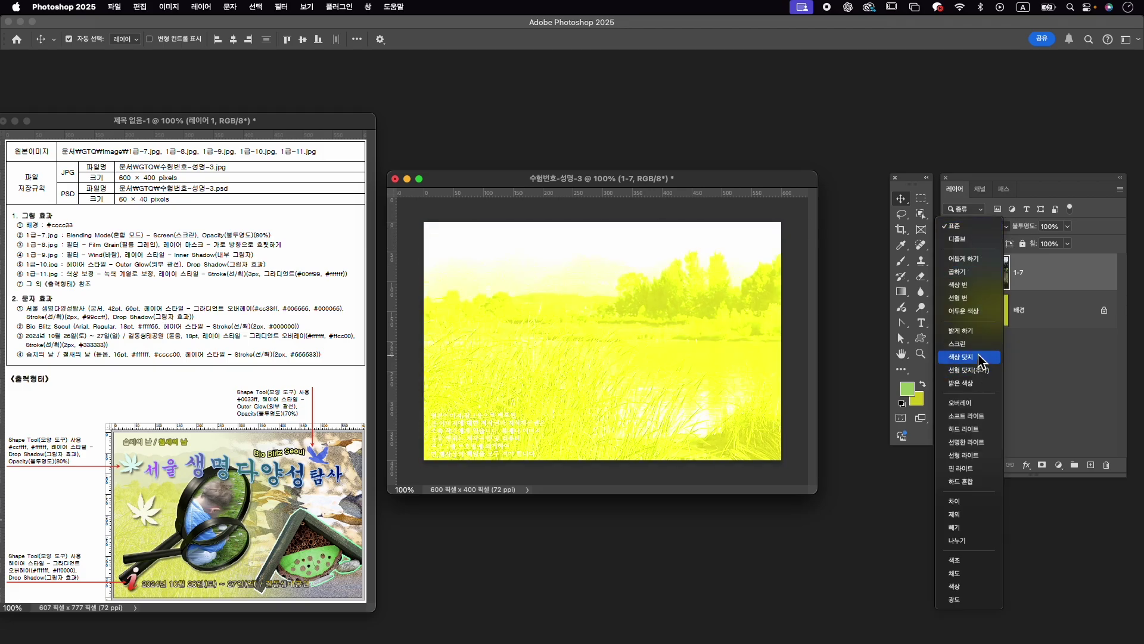
click(977, 344)
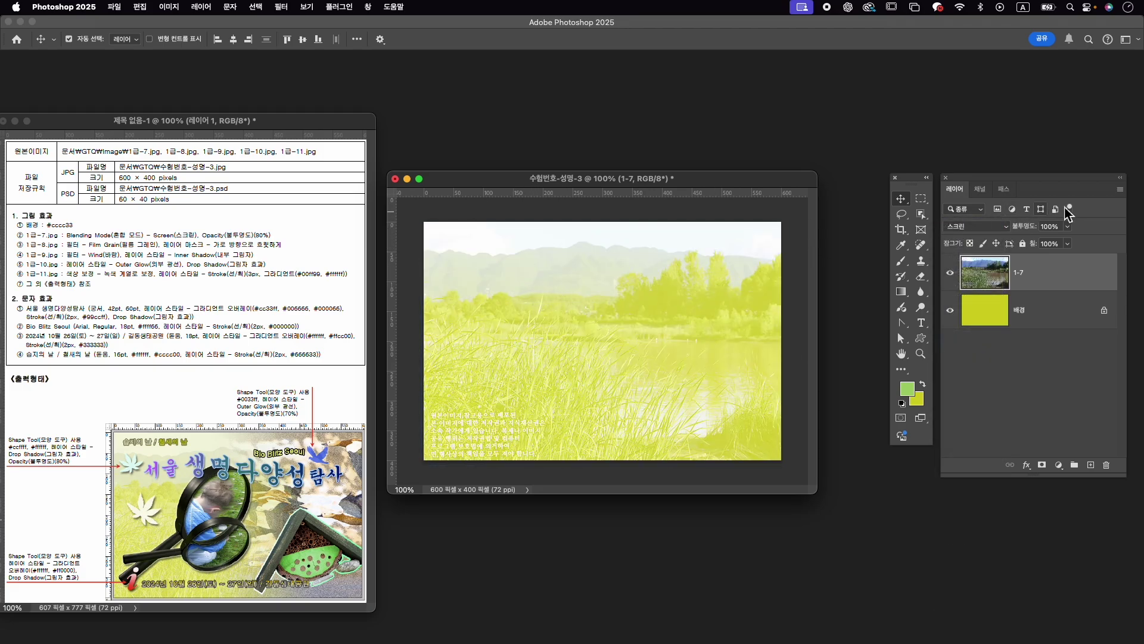
click(1052, 228)
text(80)
key(Return)
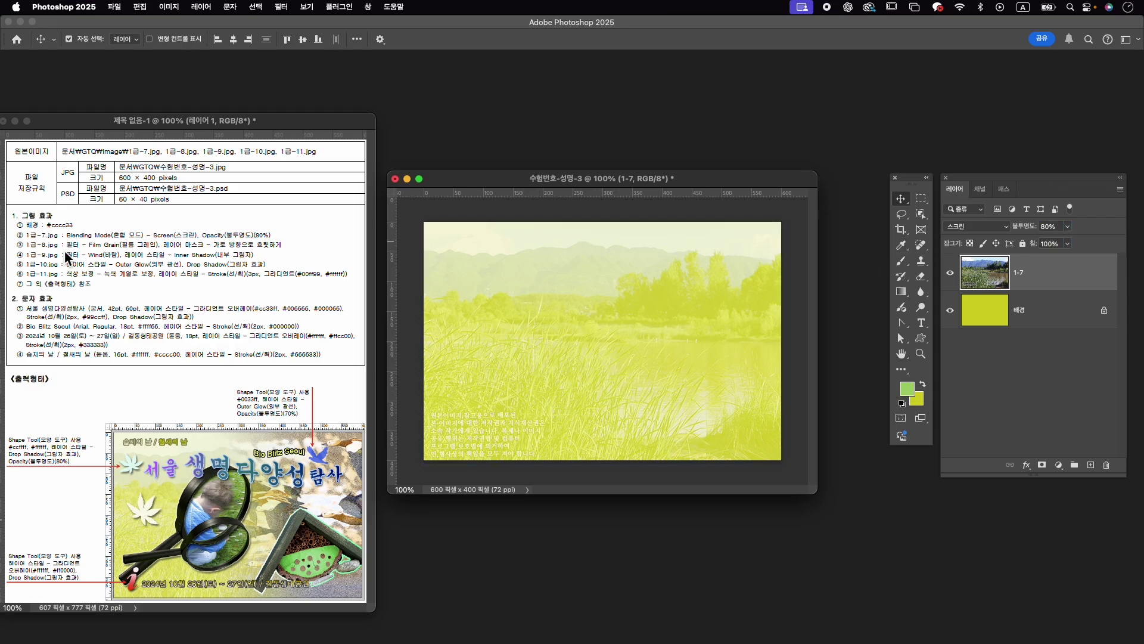
key(super+o)
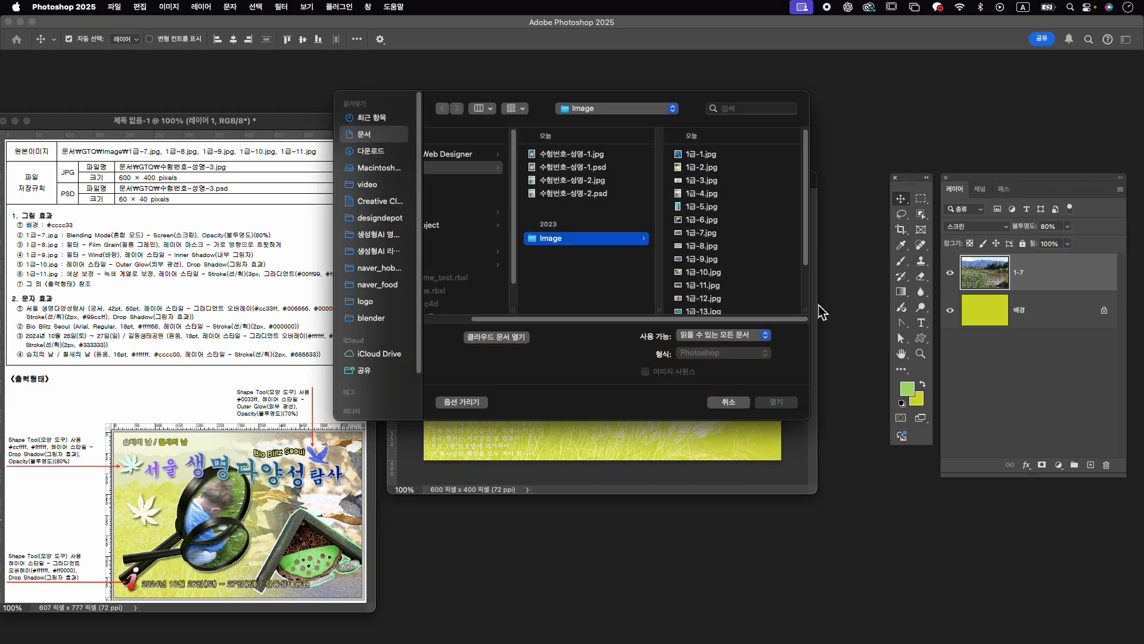
Open the 1급-8.jpg birds photo and apply the Film Grain filter from the Filter Gallery.
click(712, 249)
click(795, 405)
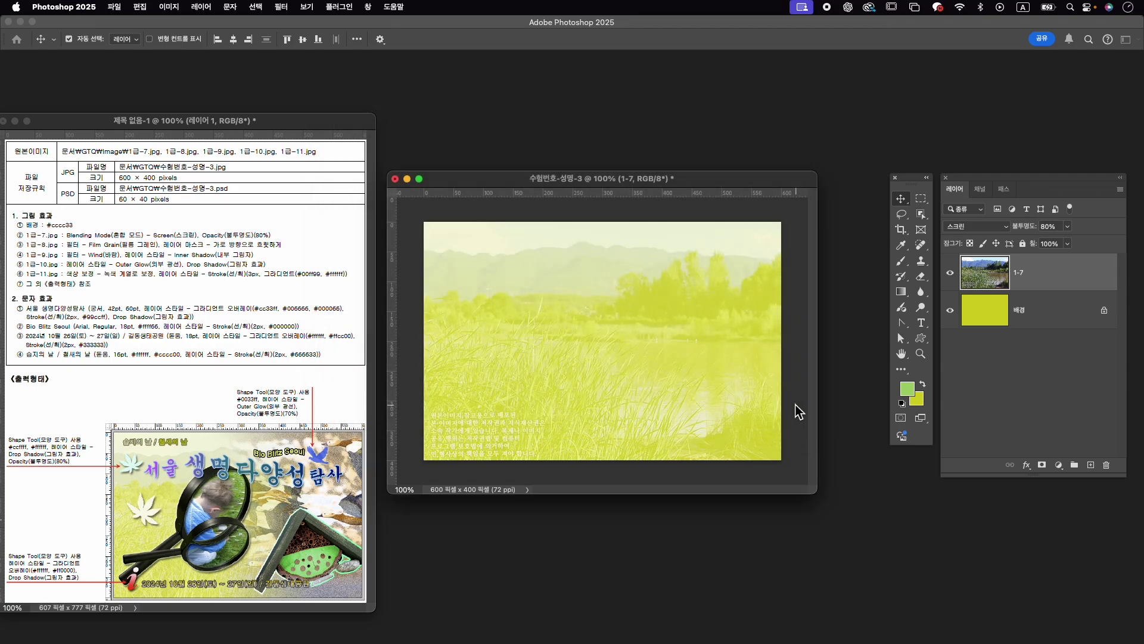
drag(362, 94, 692, 91)
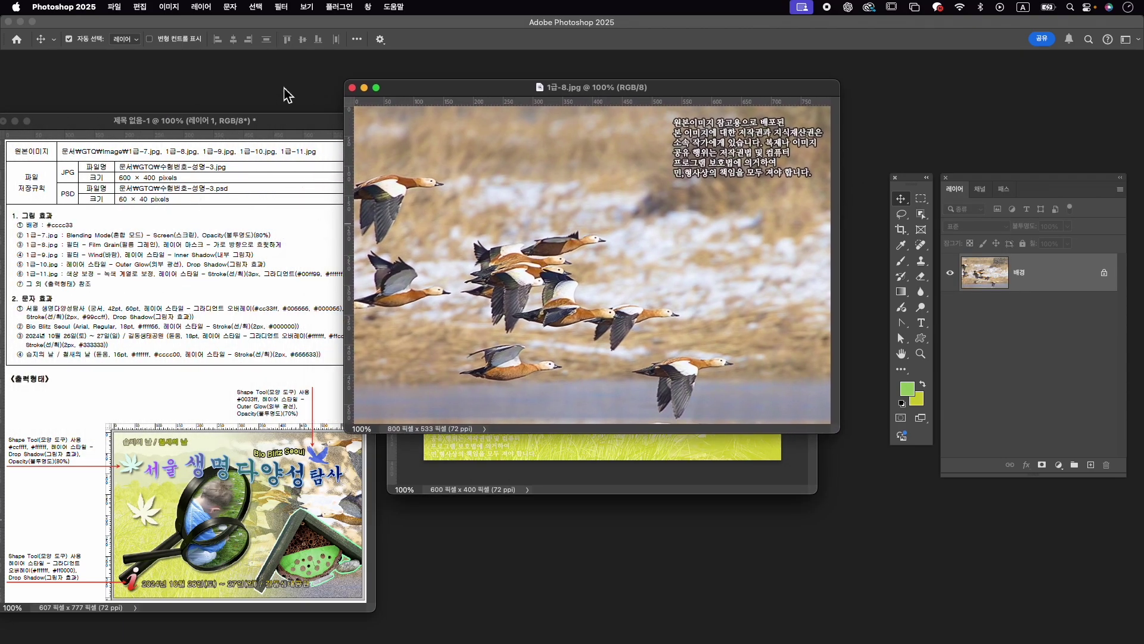
click(290, 6)
click(298, 88)
click(933, 404)
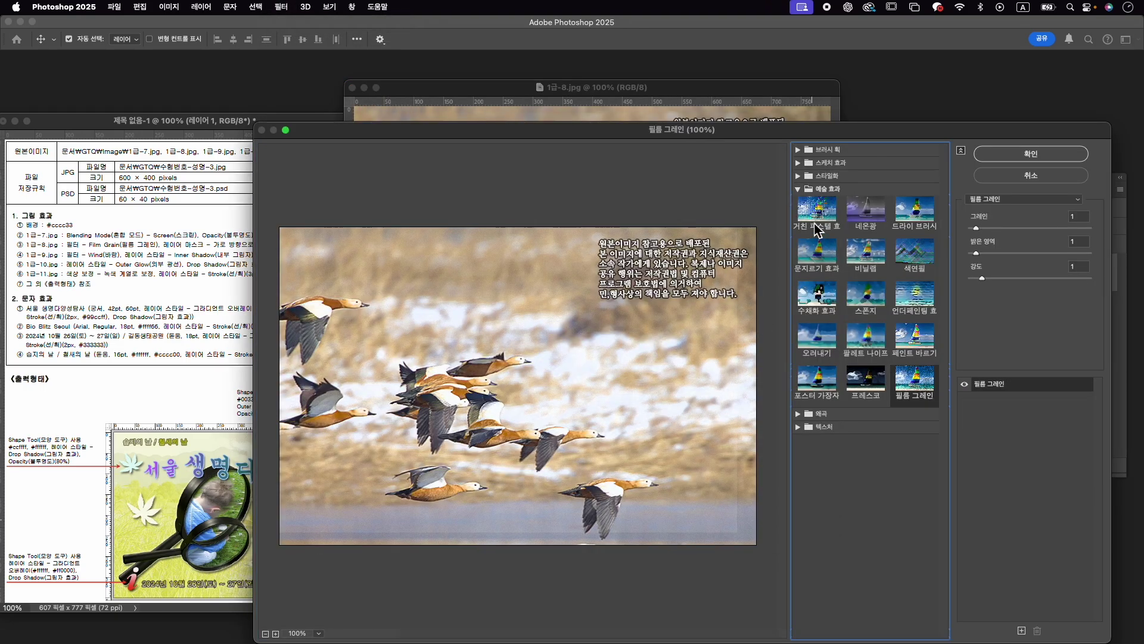
click(1037, 158)
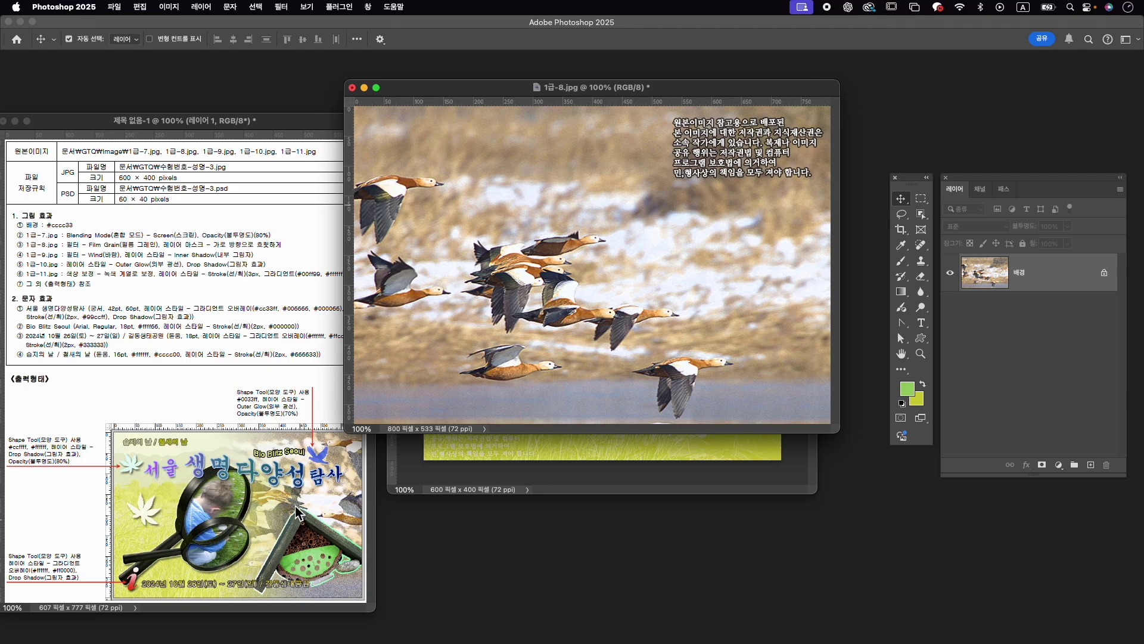
Copy the filtered birds into the composite as layer 1-8, closing the original unsaved.
drag(691, 281, 696, 454)
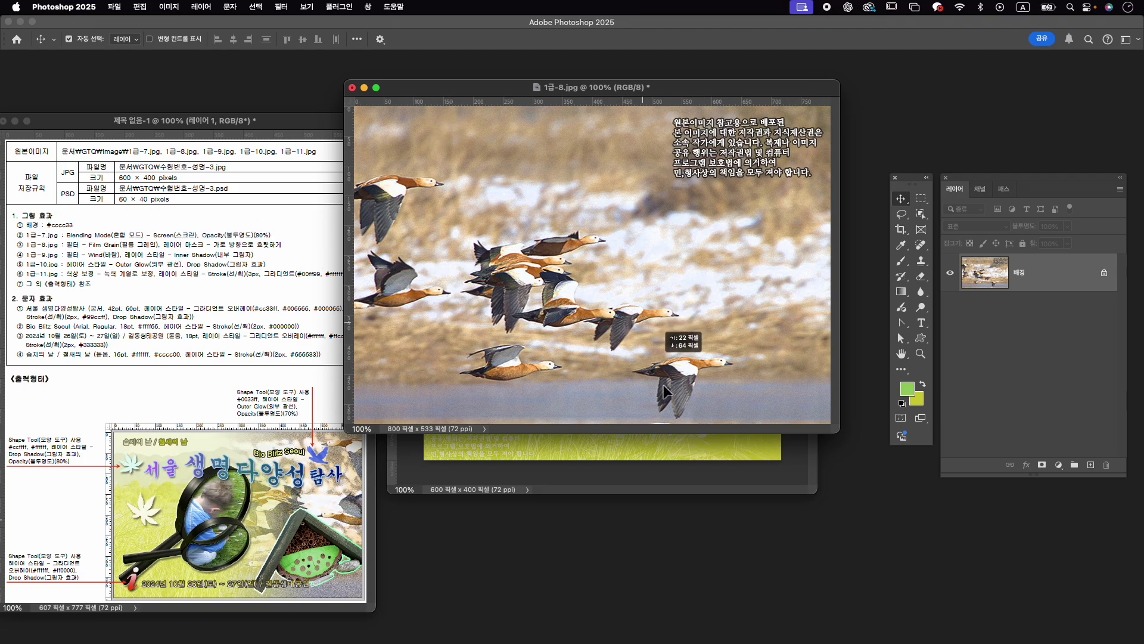
click(352, 88)
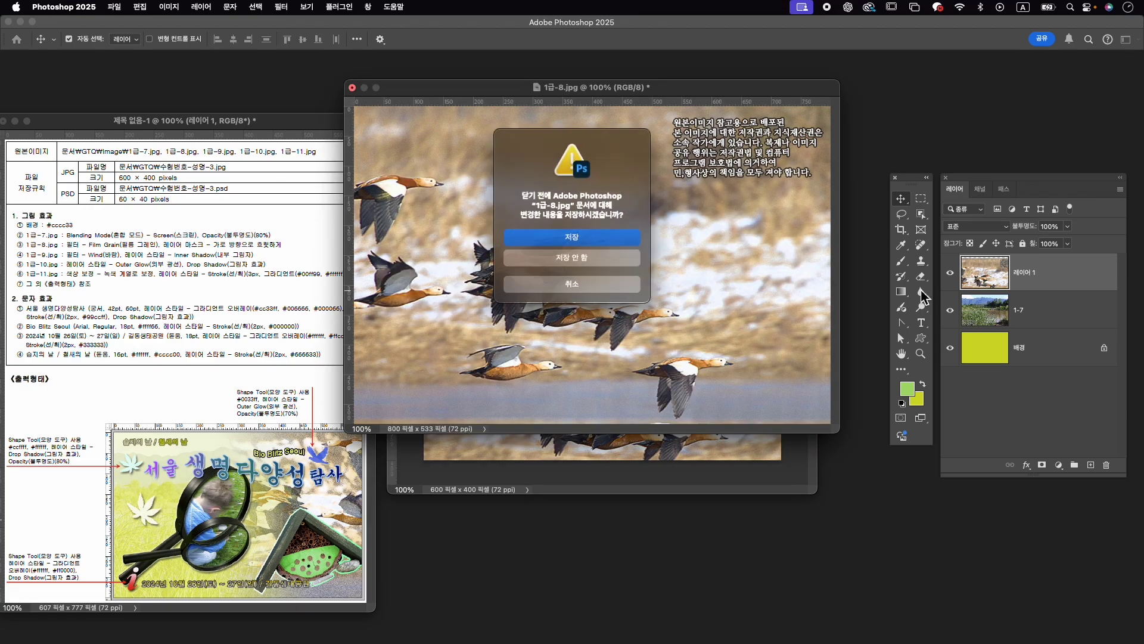
click(607, 274)
double_click(1024, 273)
text(1-8)
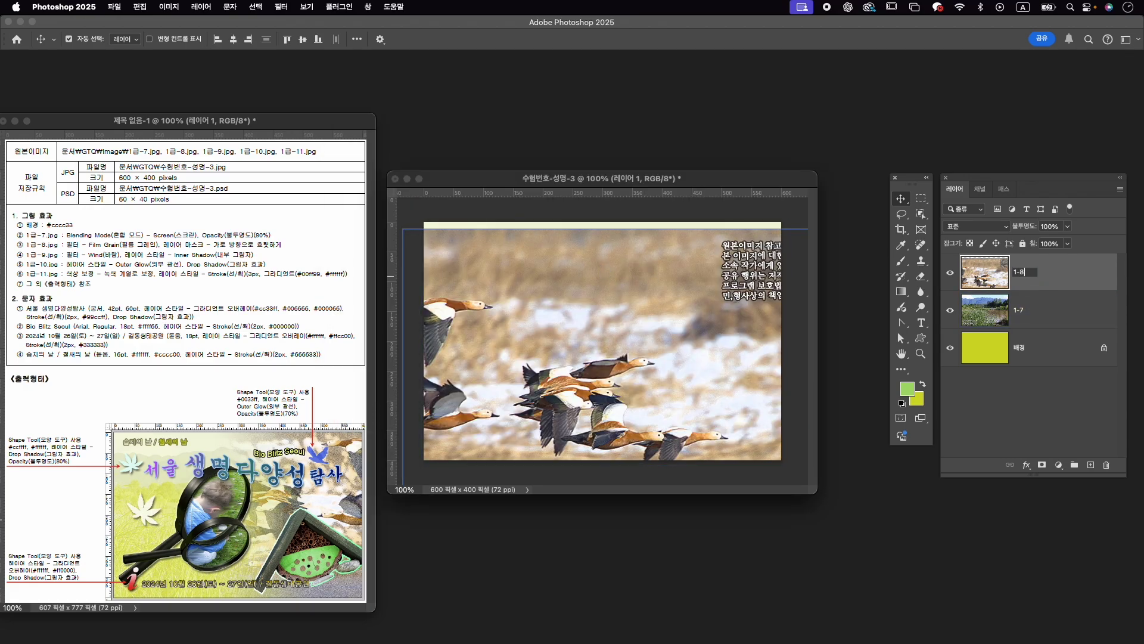
key(Return)
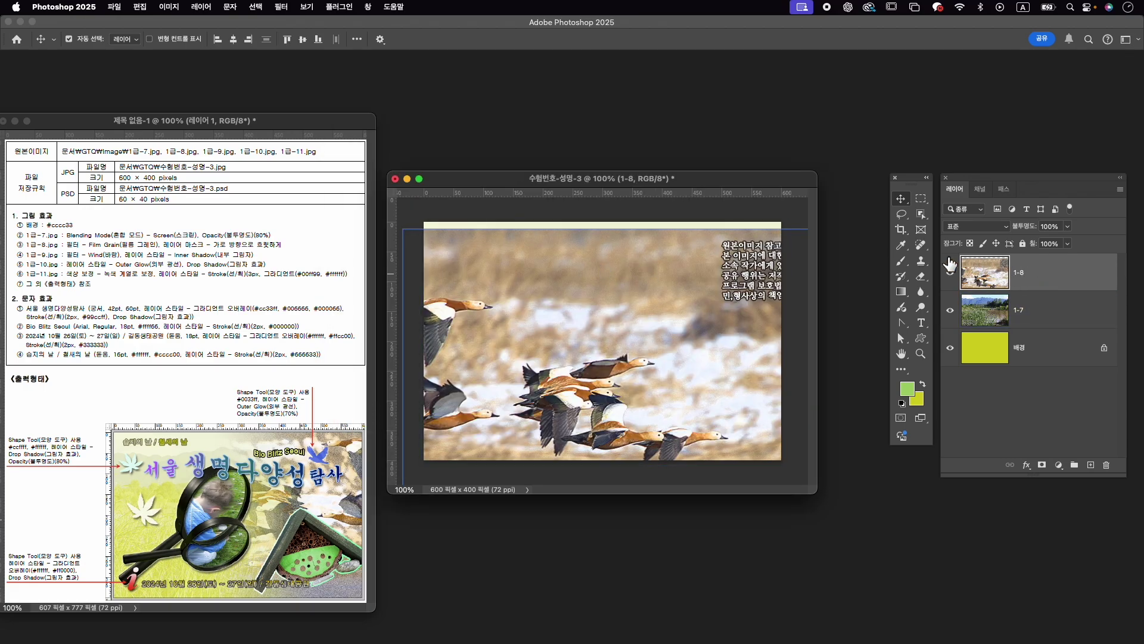
key(ctrl+t)
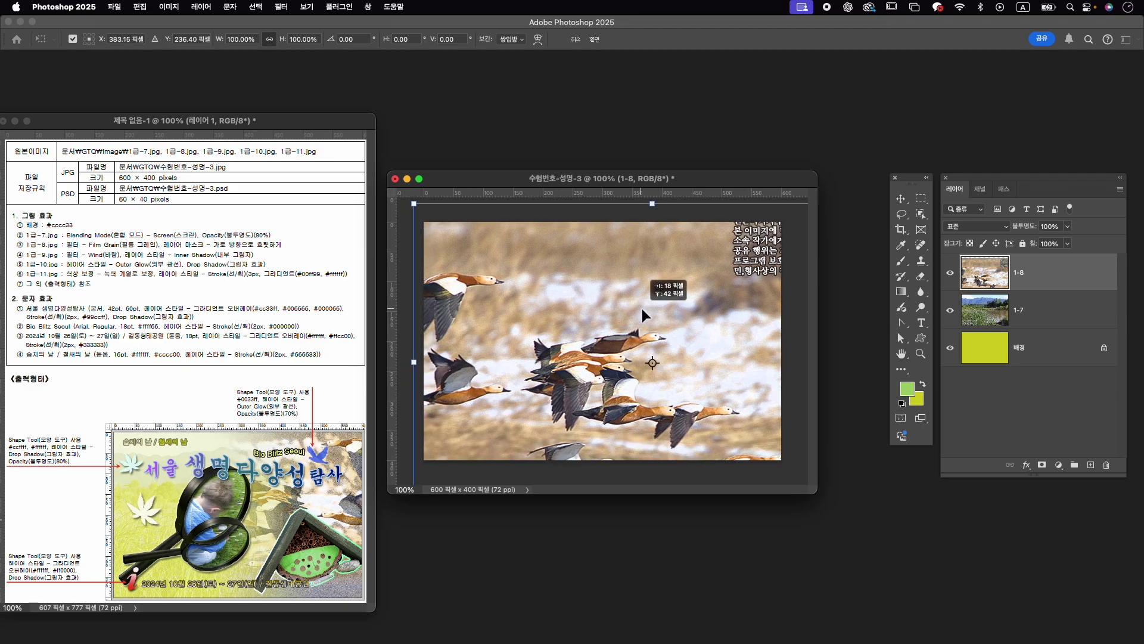
Flip the 1-8 birds layer horizontally and shrink it to about 77% over the canvas.
drag(631, 339, 691, 301)
right_click(707, 306)
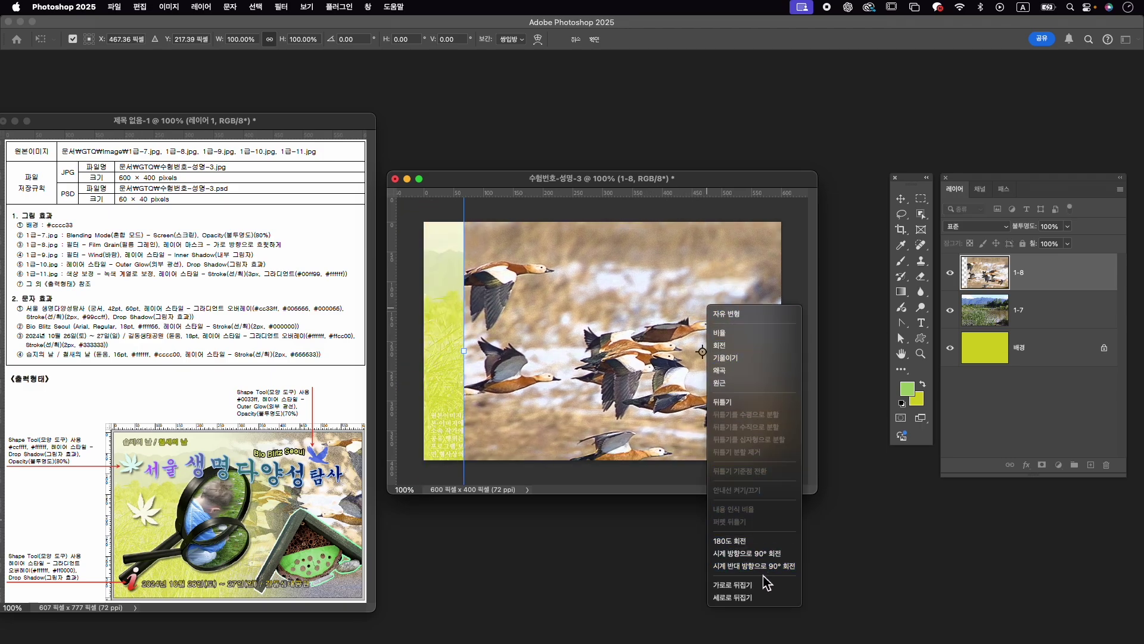
click(733, 585)
drag(701, 257, 702, 291)
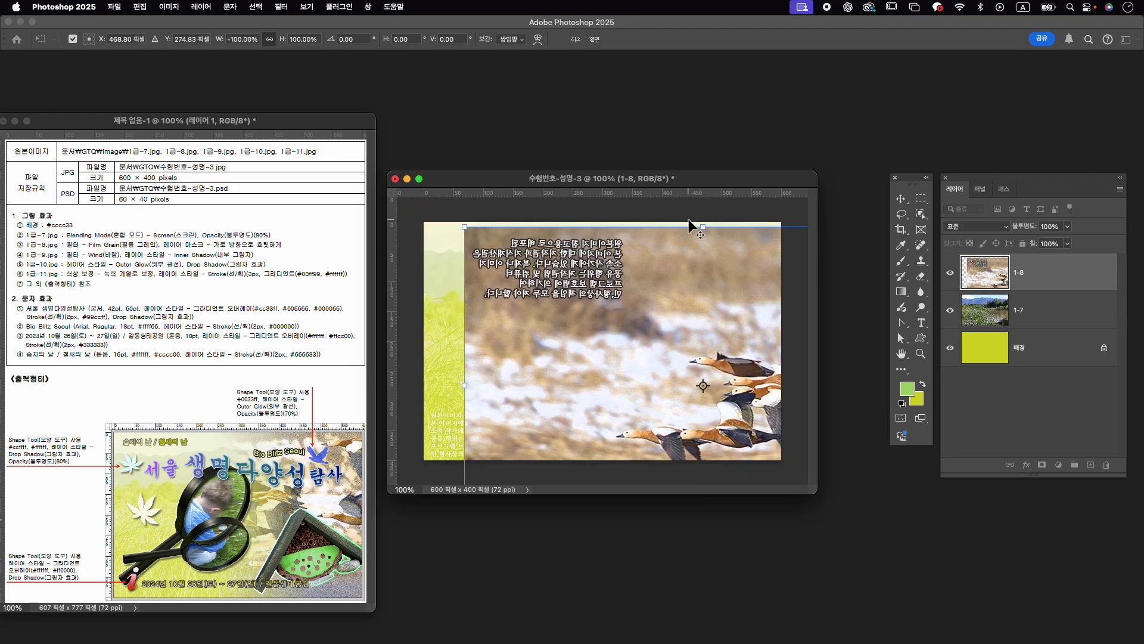
mouse_move(704, 229)
mouse_down()
mouse_move(698, 259)
mouse_move(703, 225)
mouse_up()
drag(660, 313, 659, 314)
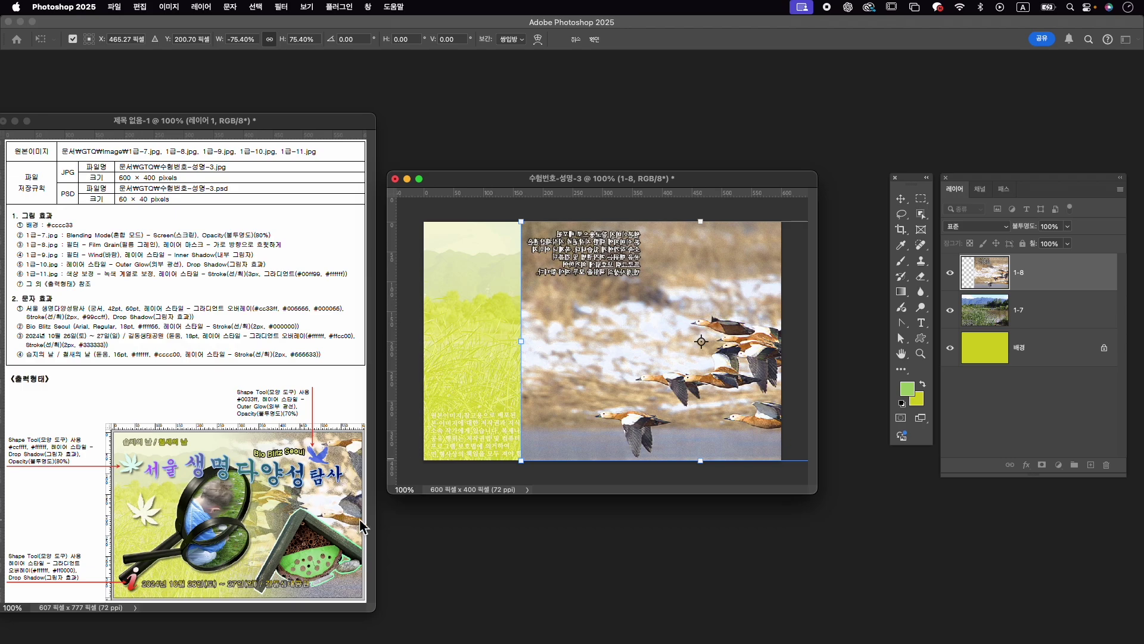
mouse_move(748, 360)
mouse_down()
mouse_move(678, 360)
mouse_move(752, 345)
mouse_move(693, 334)
mouse_up()
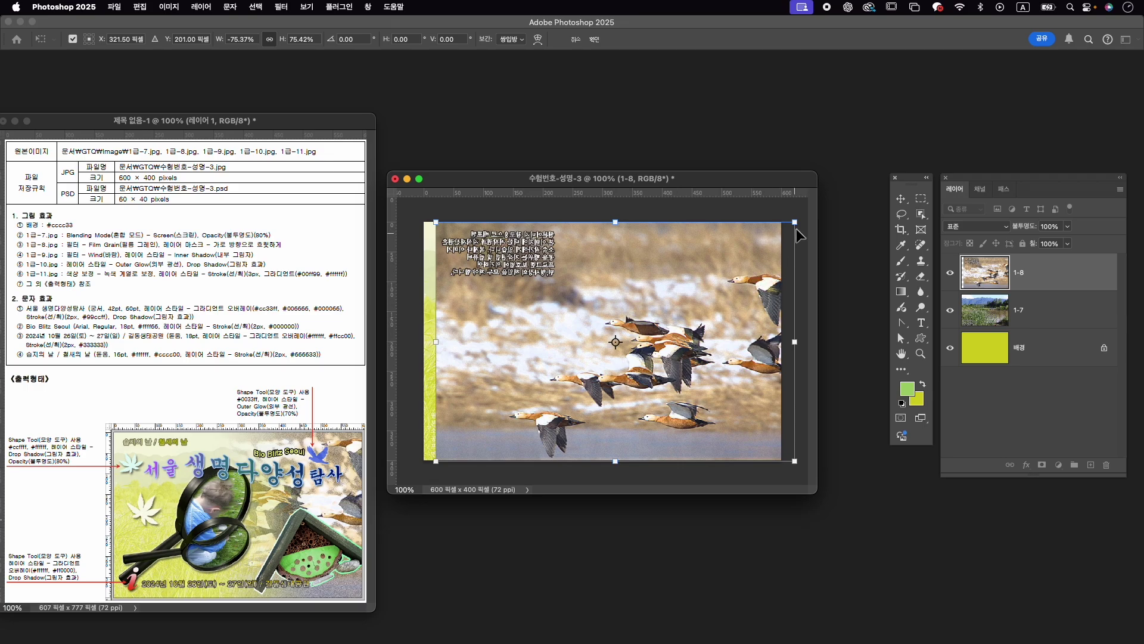
Enlarge the birds layer to roughly 88-90% and position it to cover every canvas edge.
drag(797, 226, 802, 223)
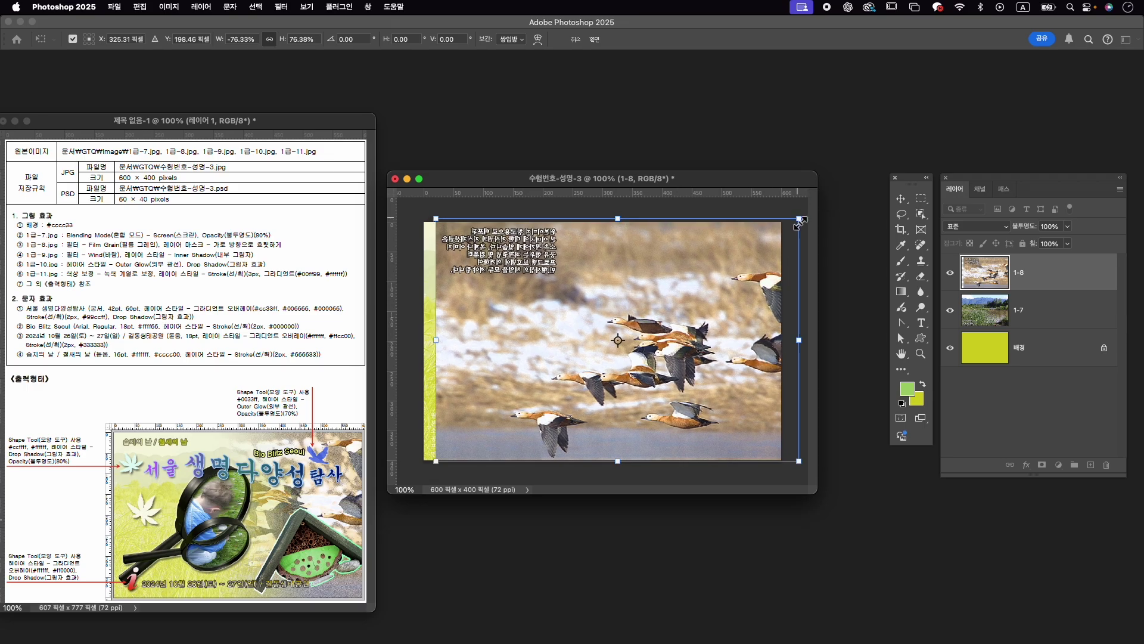
mouse_move(751, 290)
mouse_down()
mouse_move(748, 256)
mouse_move(736, 264)
mouse_move(752, 266)
mouse_up()
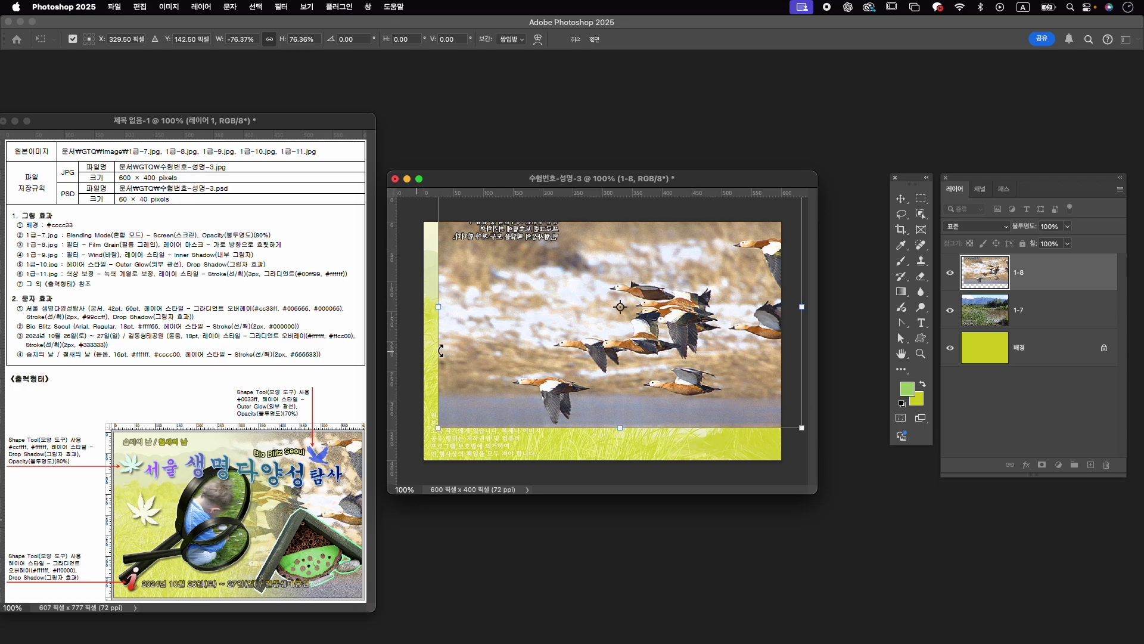
drag(446, 433, 429, 446)
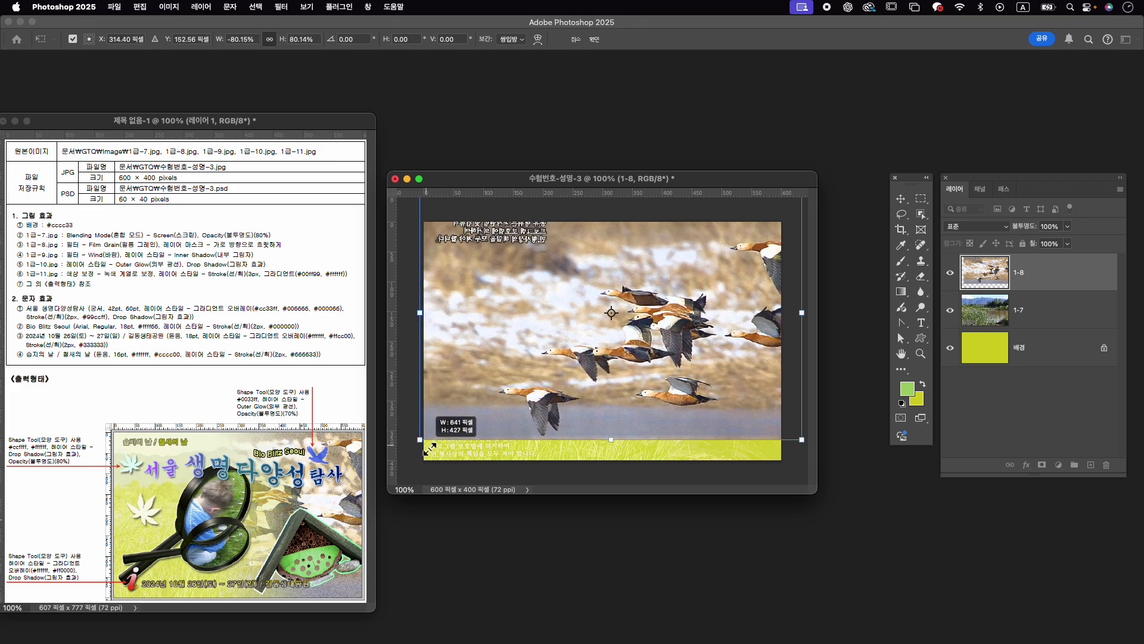
drag(759, 347, 759, 345)
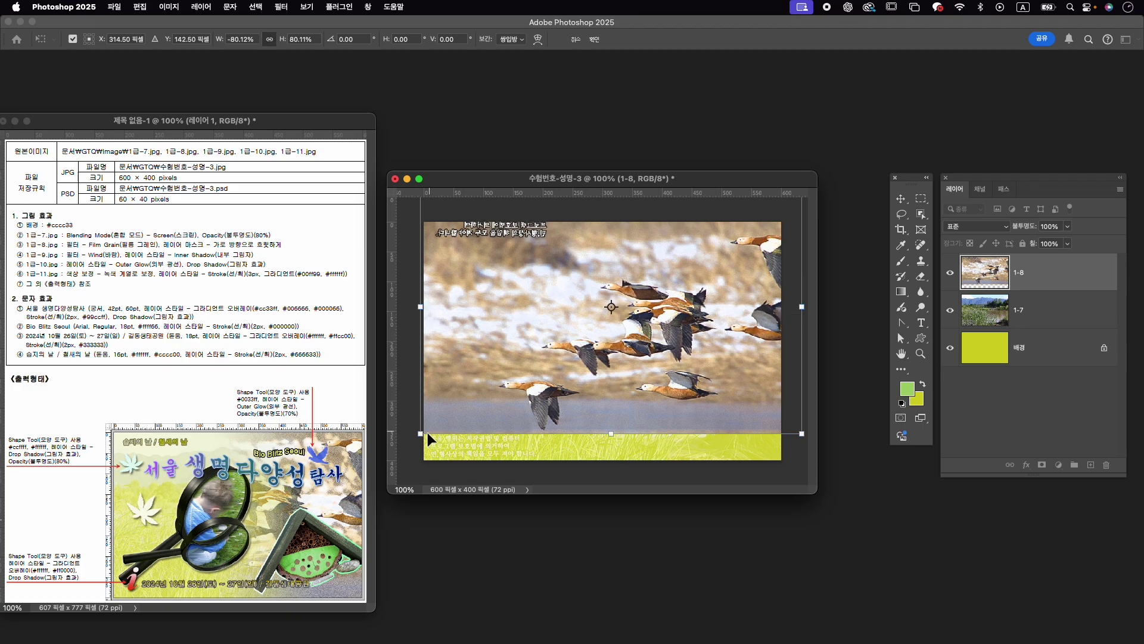
drag(422, 433, 394, 476)
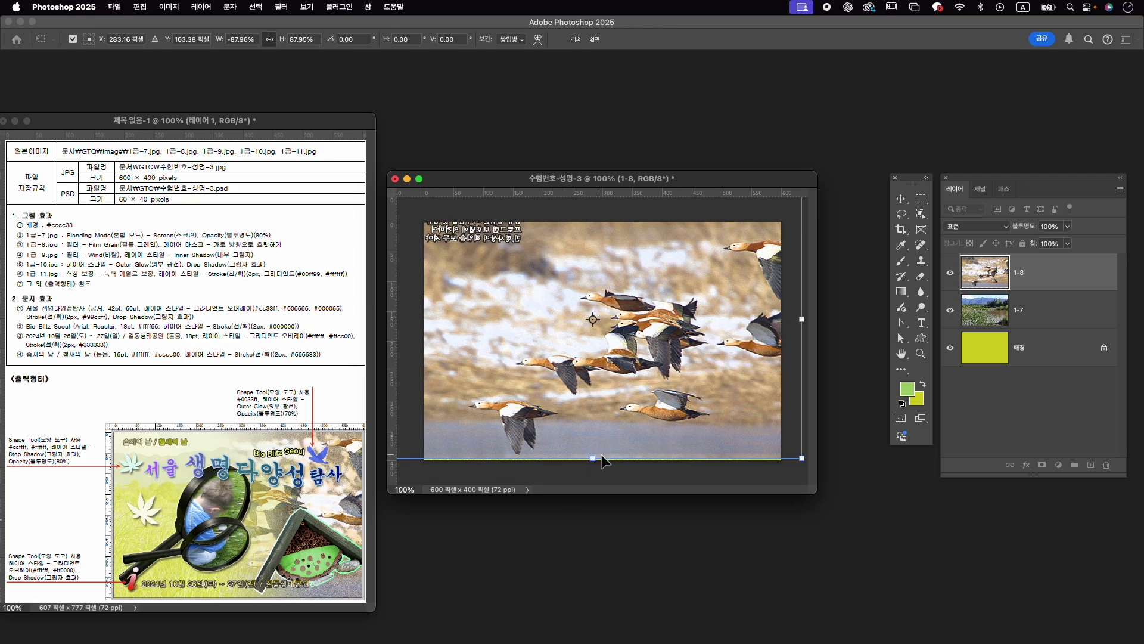
drag(596, 461, 596, 467)
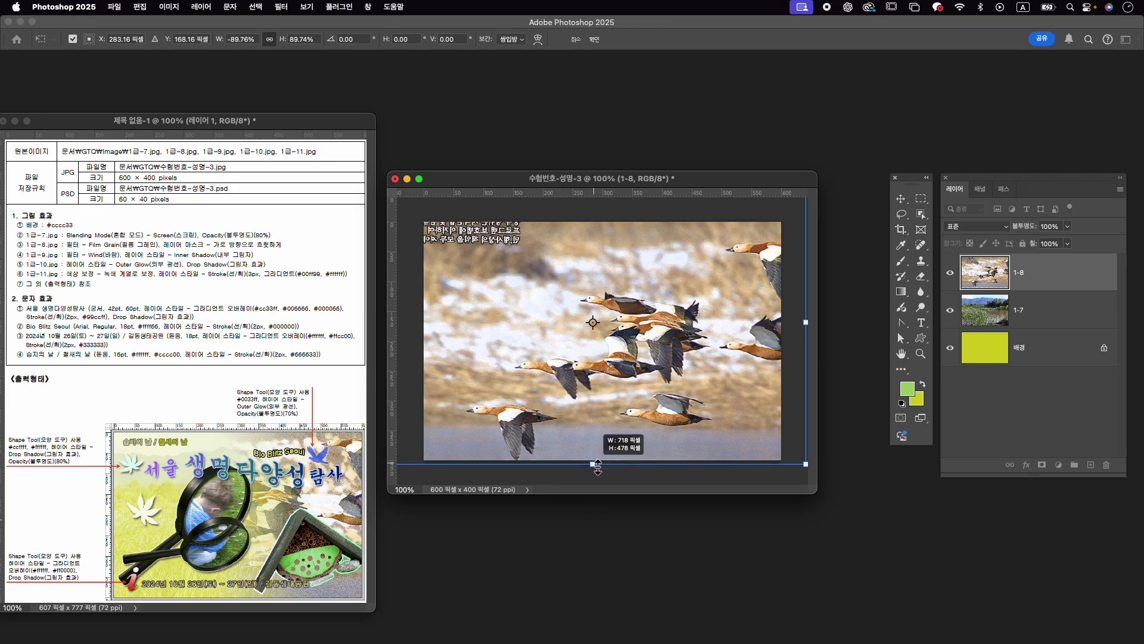
drag(774, 315, 771, 314)
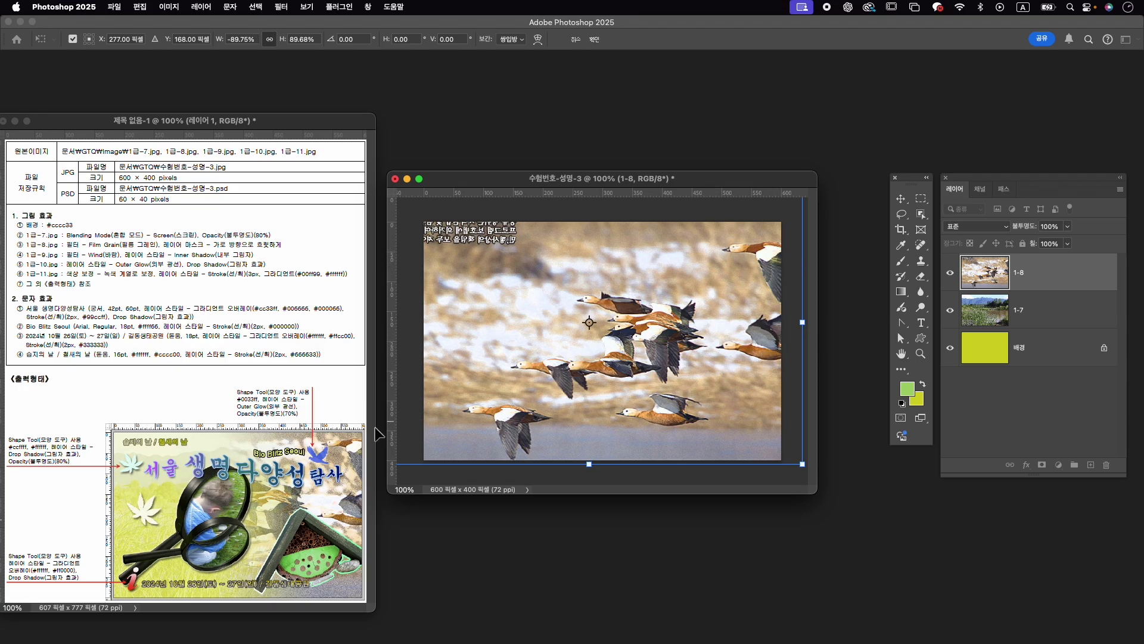
drag(734, 349, 735, 352)
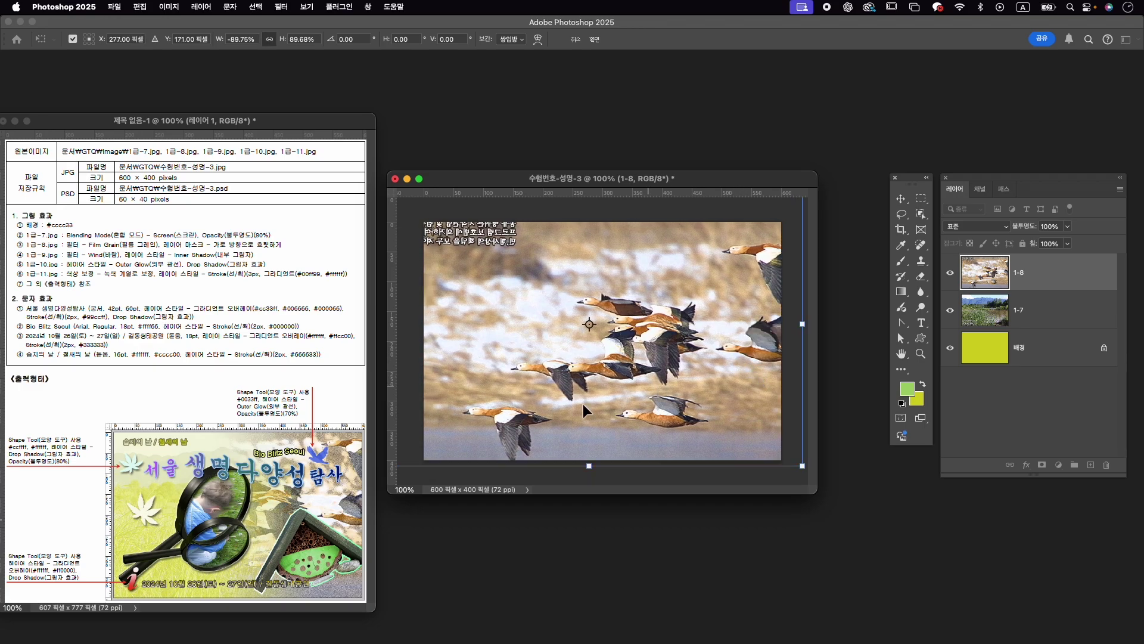
drag(702, 322, 702, 317)
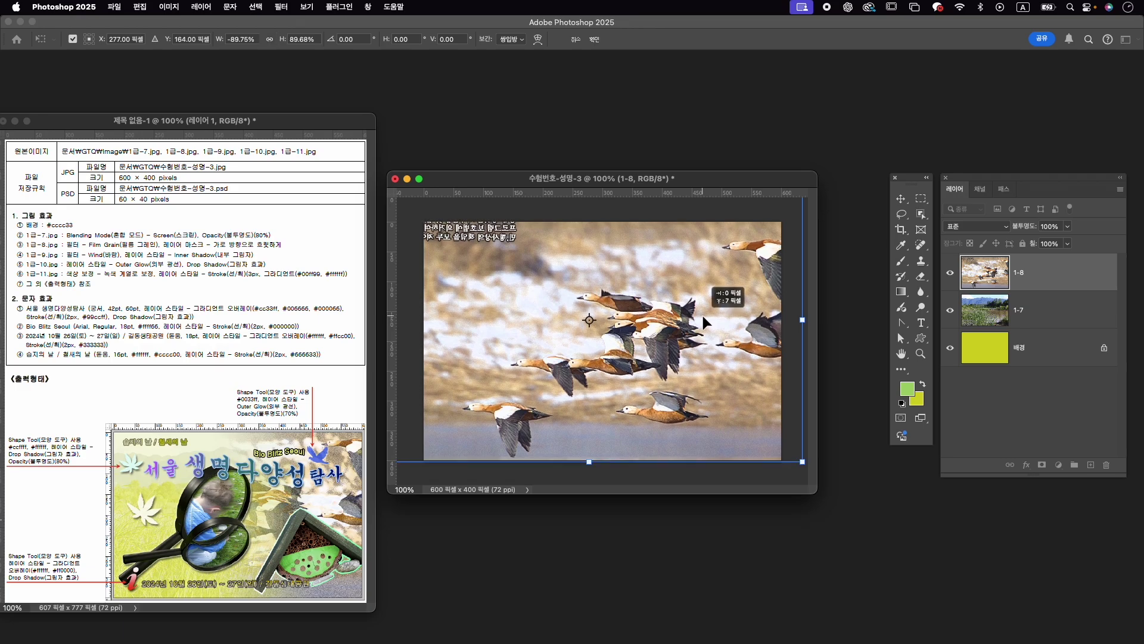
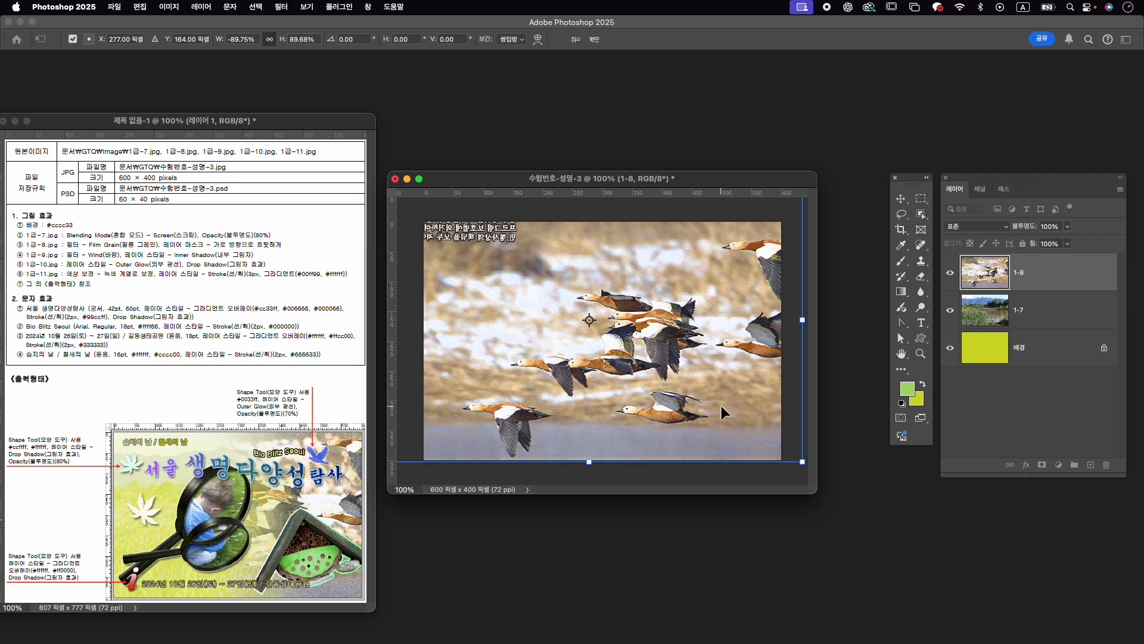
Commit the transform and mask layer 1-8 with a black-to-white gradient so it fades in from the left.
key(Return)
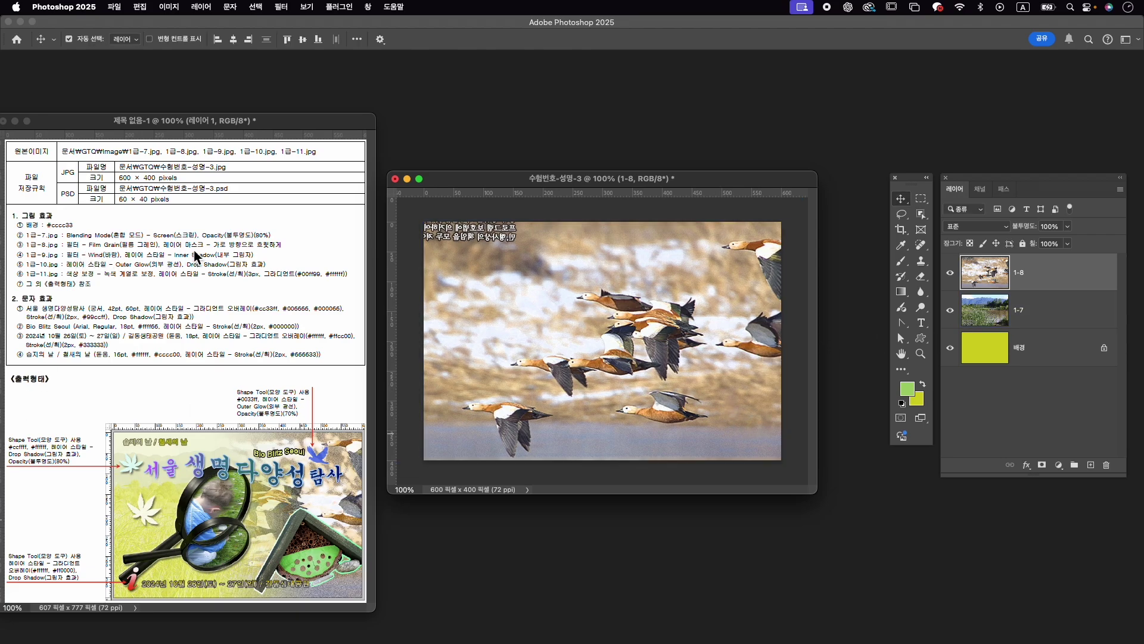
click(1041, 465)
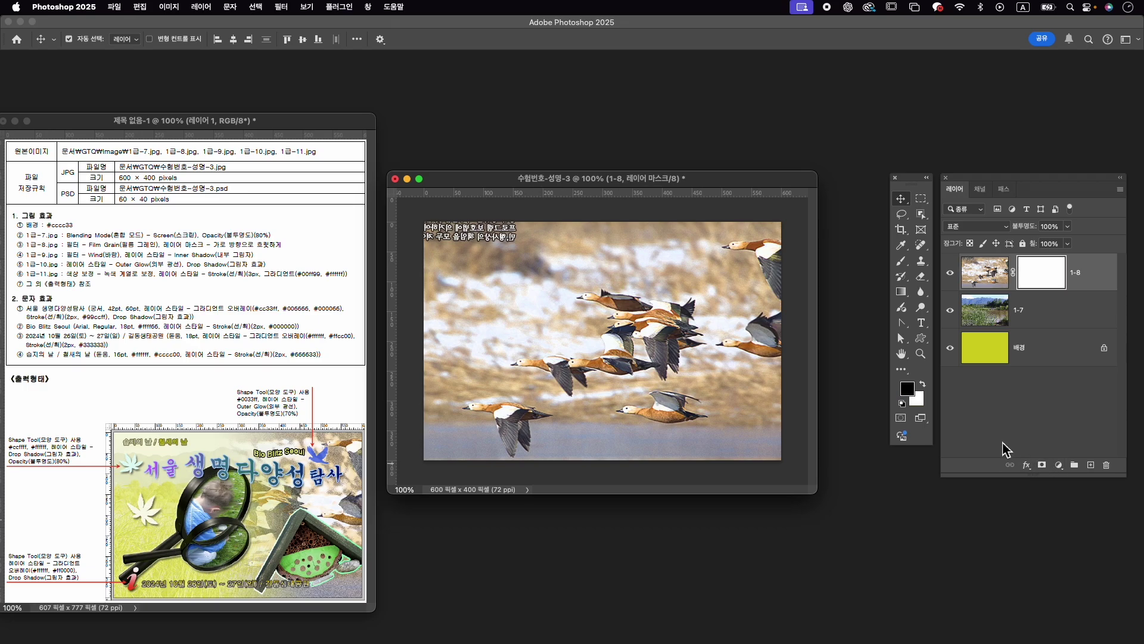
key(g)
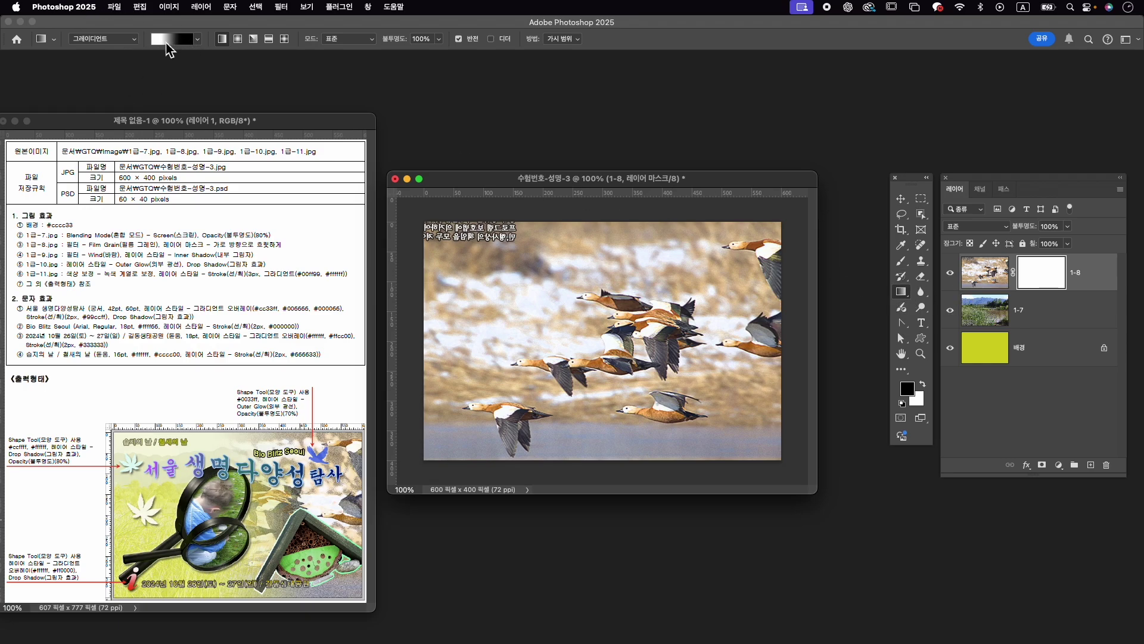
click(199, 40)
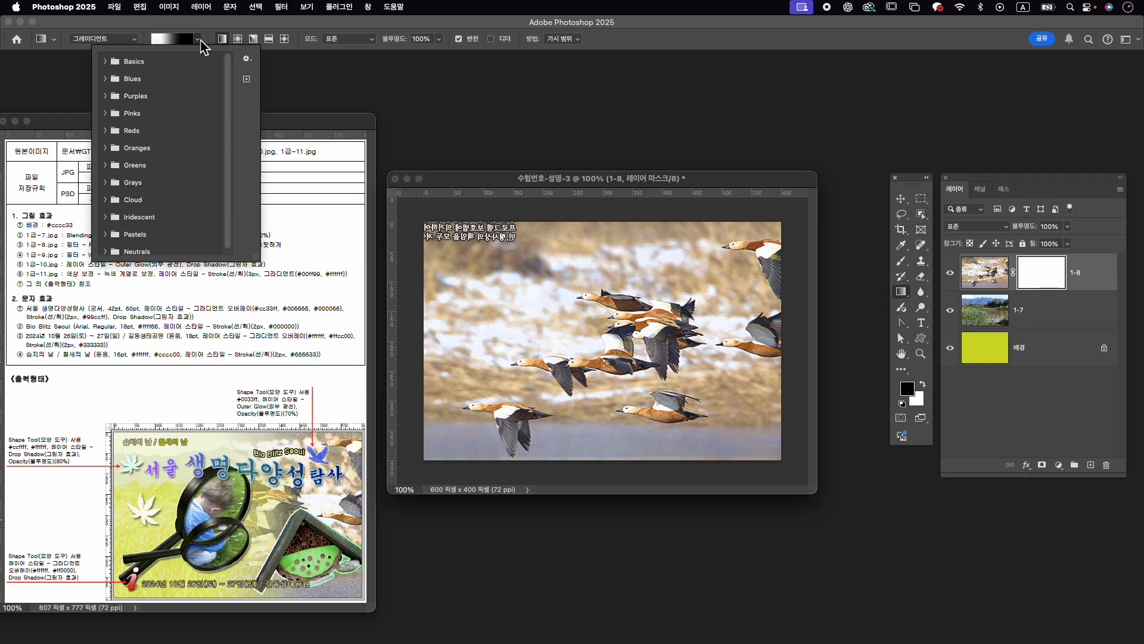
click(107, 61)
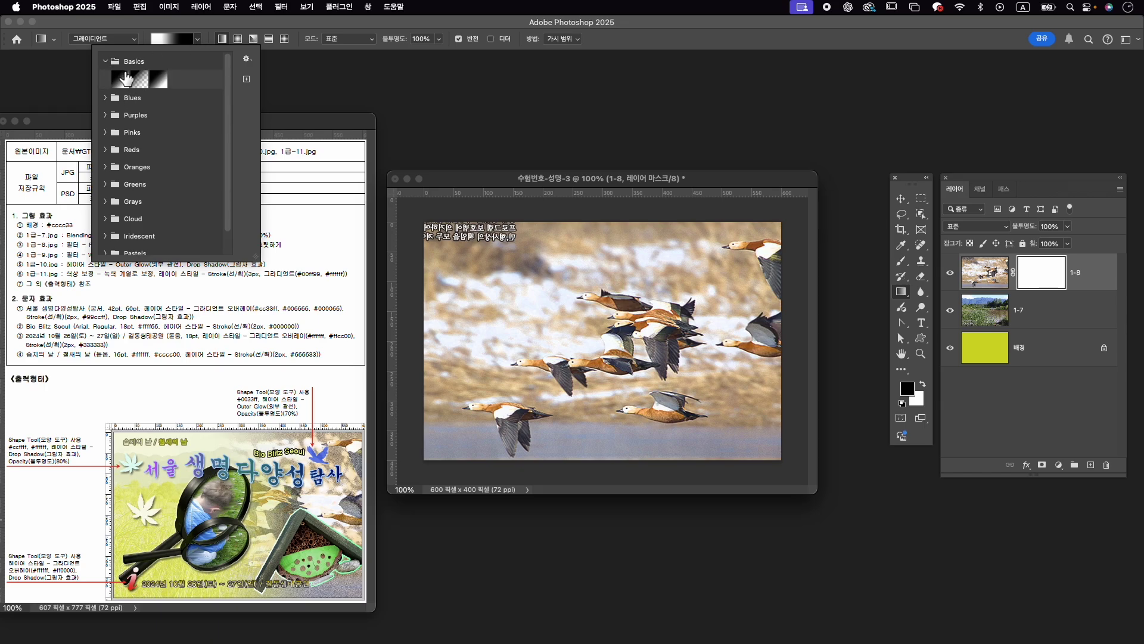
click(183, 37)
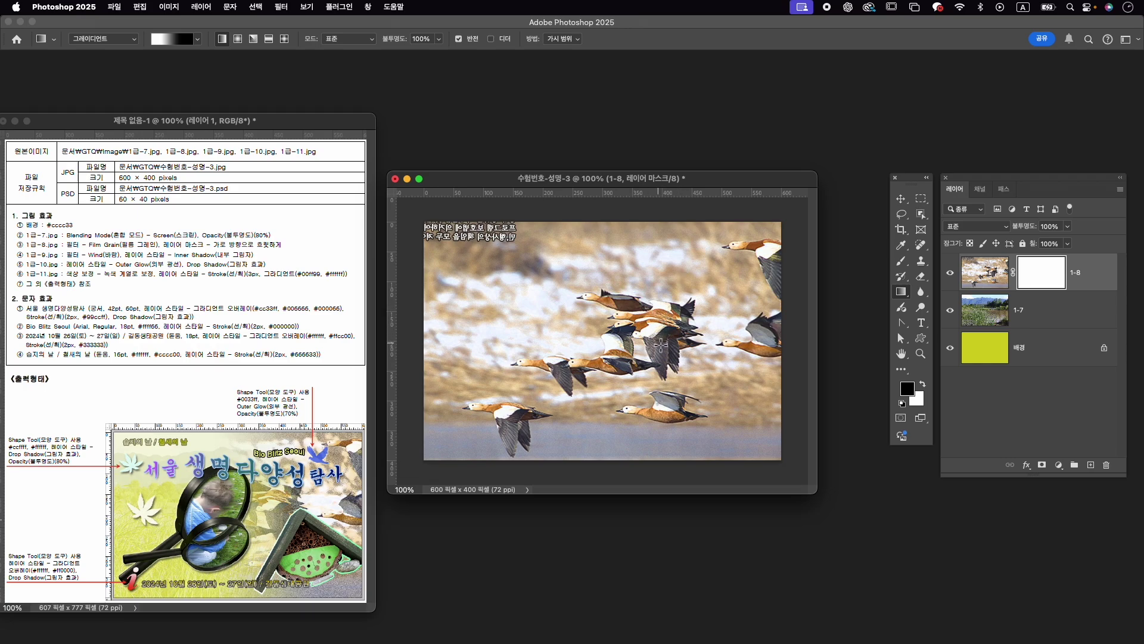
drag(660, 341, 497, 338)
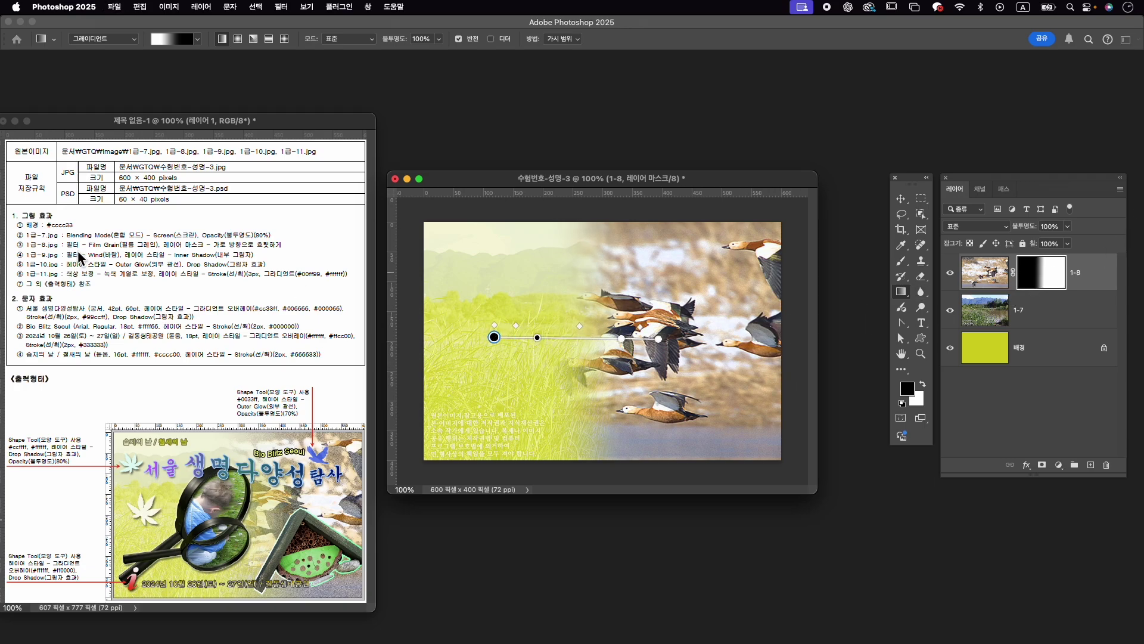
key(super+o)
Open 1급-9.jpg and apply the Stylize > Wind filter to the boy photo.
click(719, 261)
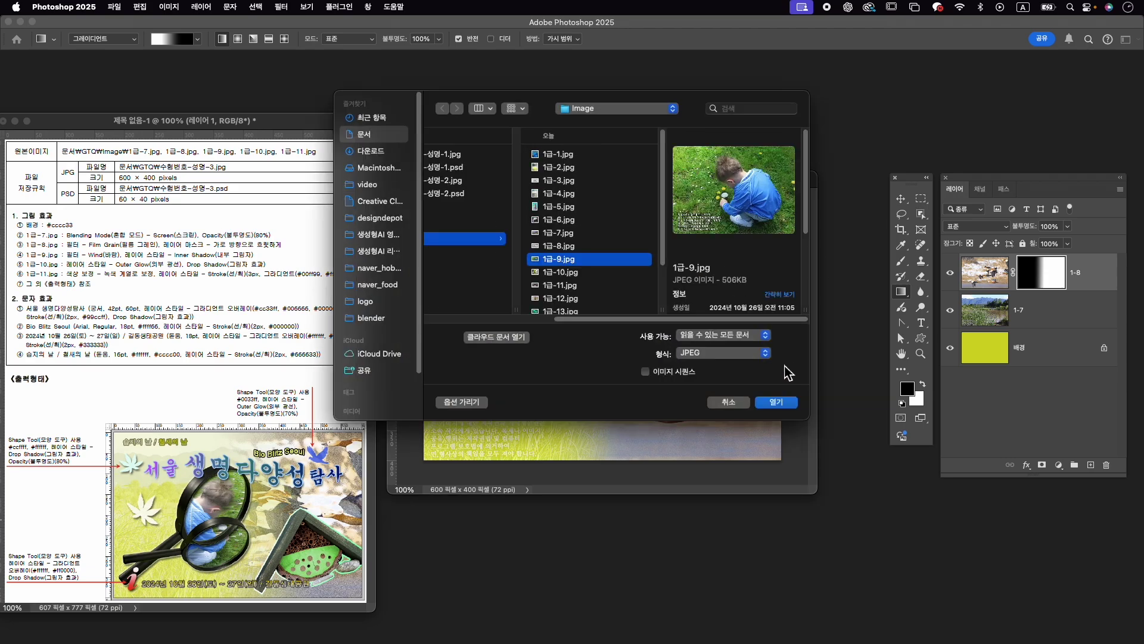
click(774, 401)
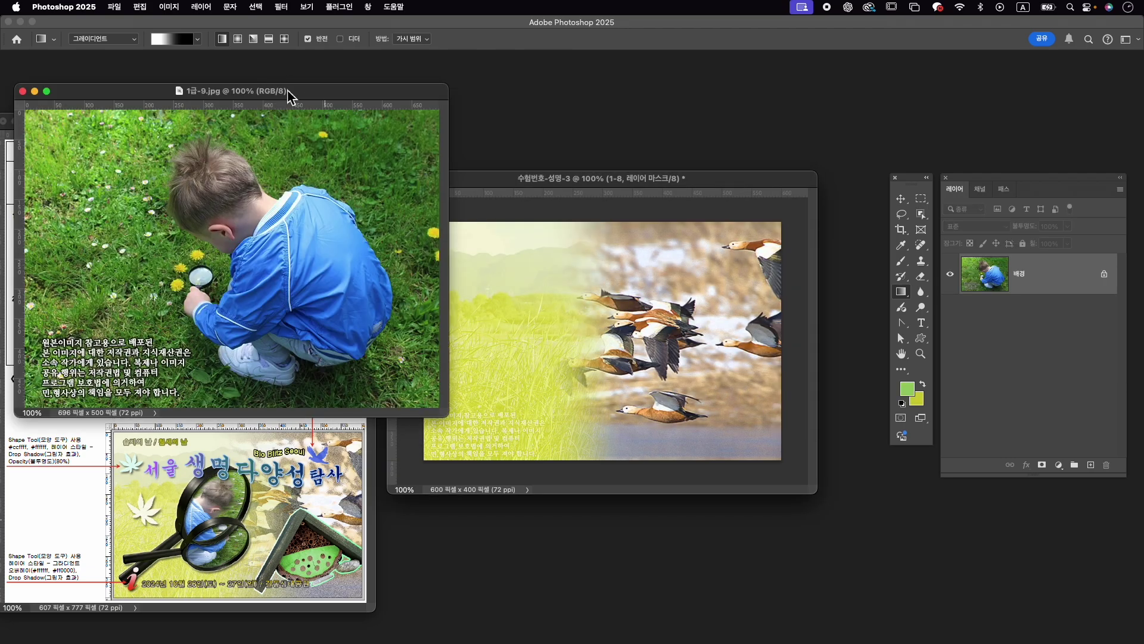
drag(321, 95, 637, 103)
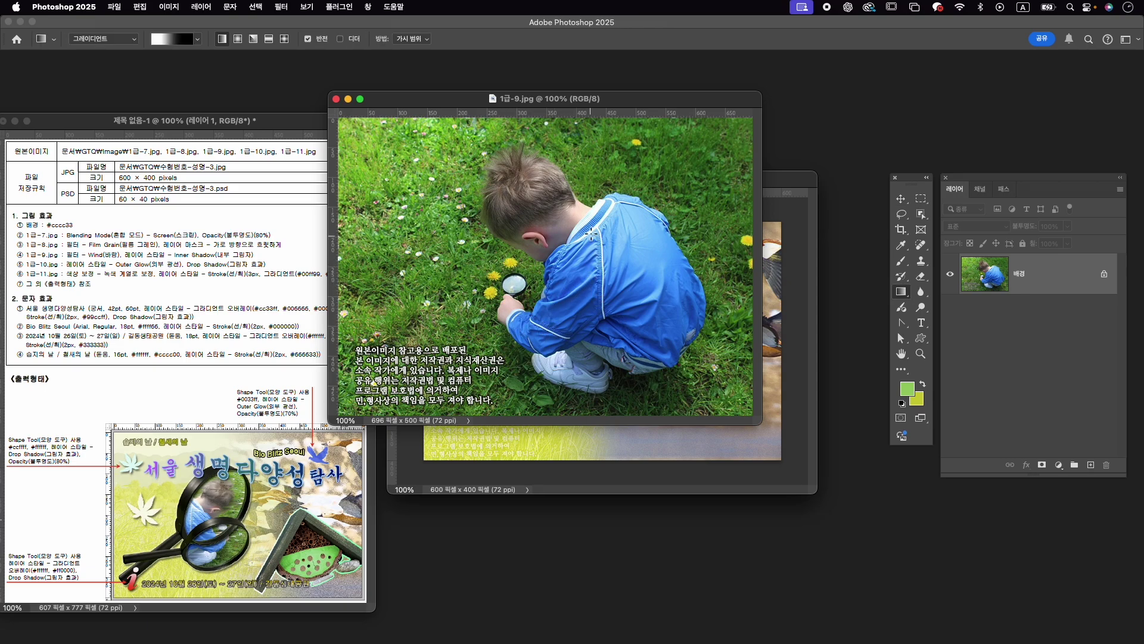
key(v)
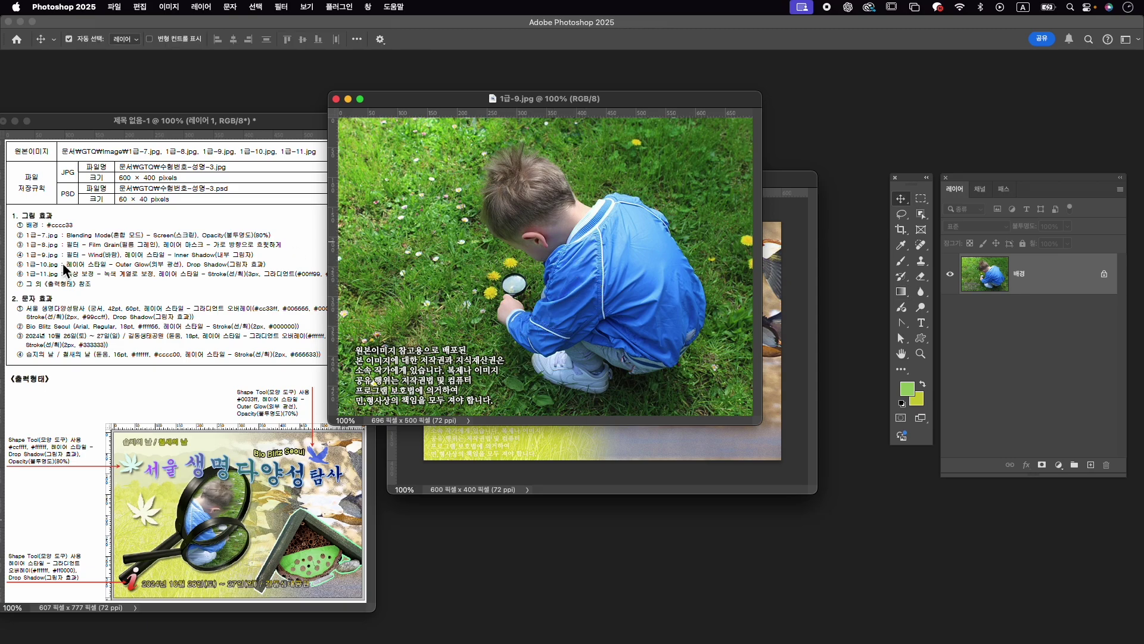
click(276, 7)
mouse_move(295, 189)
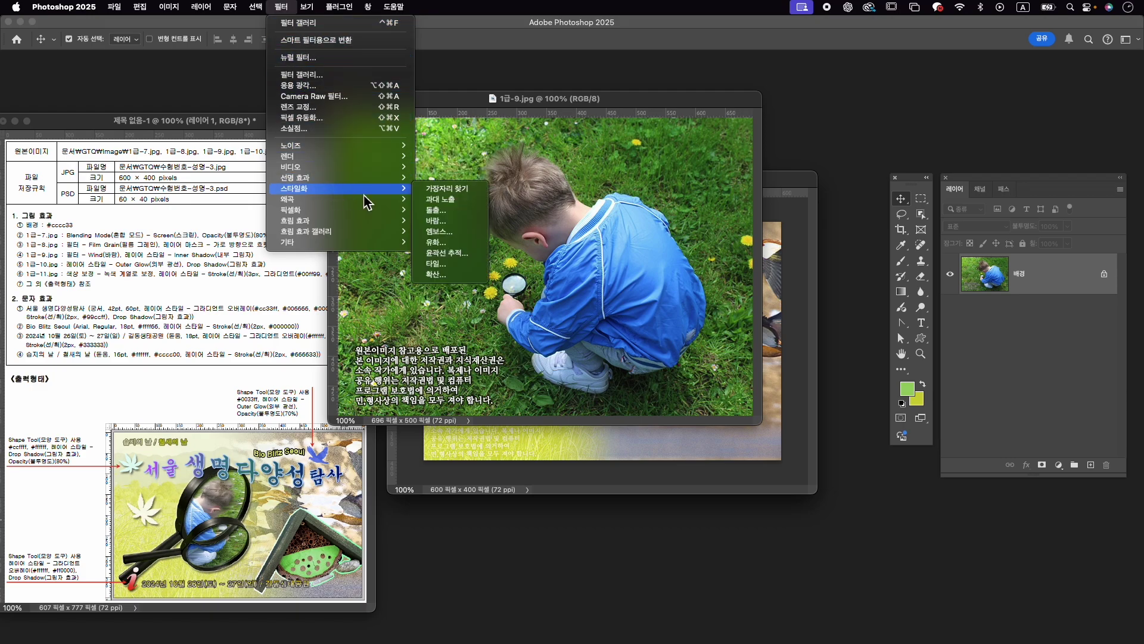
click(440, 221)
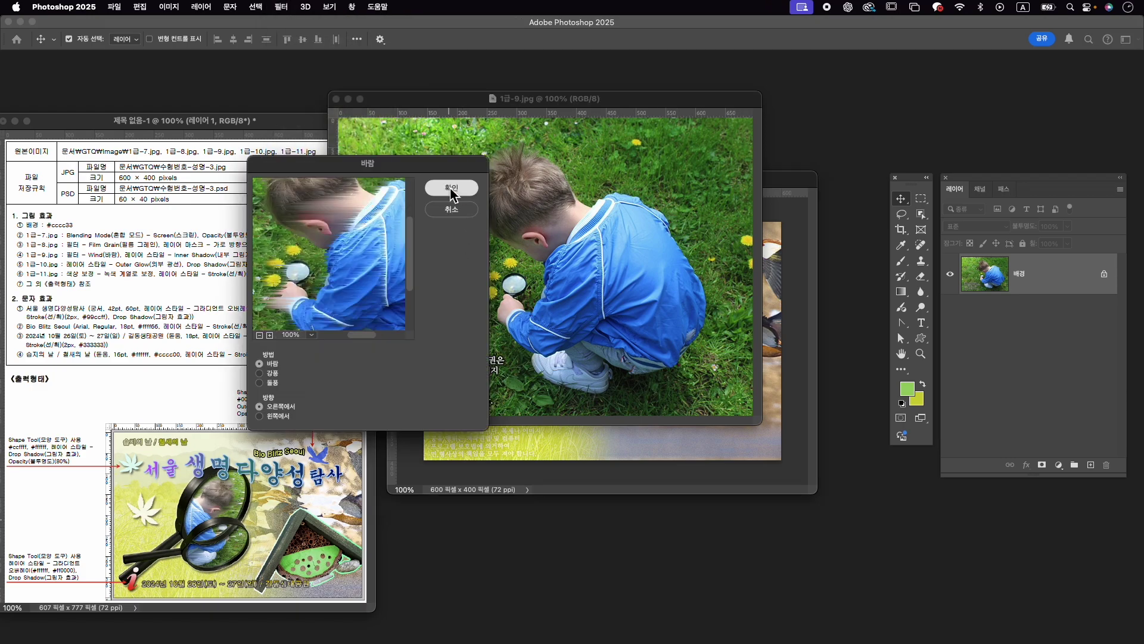
click(451, 187)
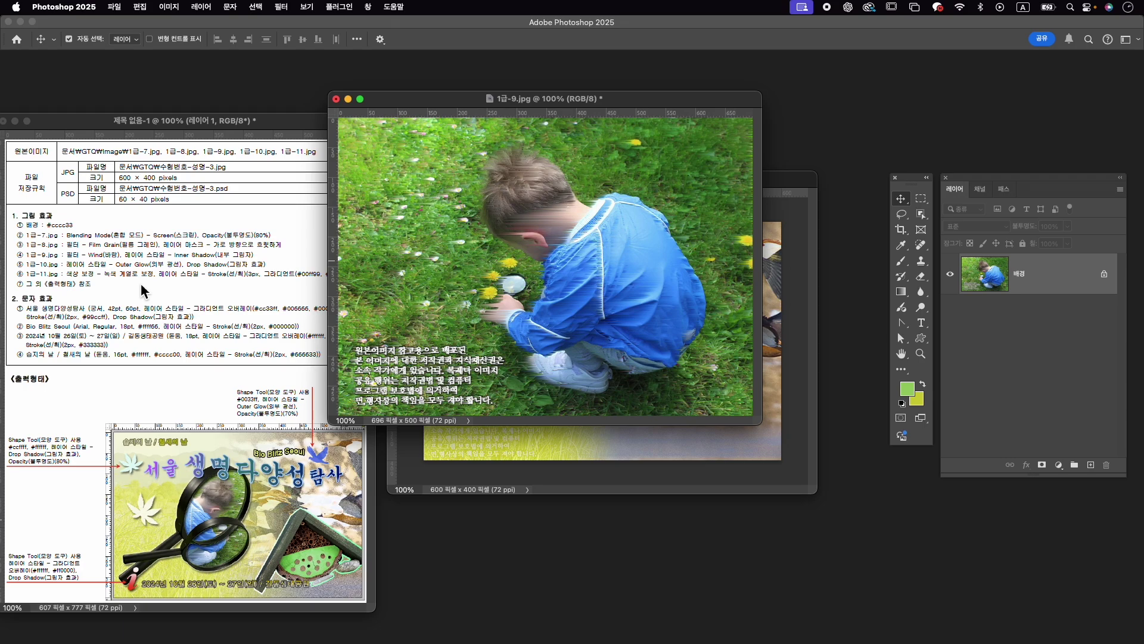
Drag the boy photo into the composite, close the source unsaved, and name the layer 1-9.
drag(532, 259, 689, 448)
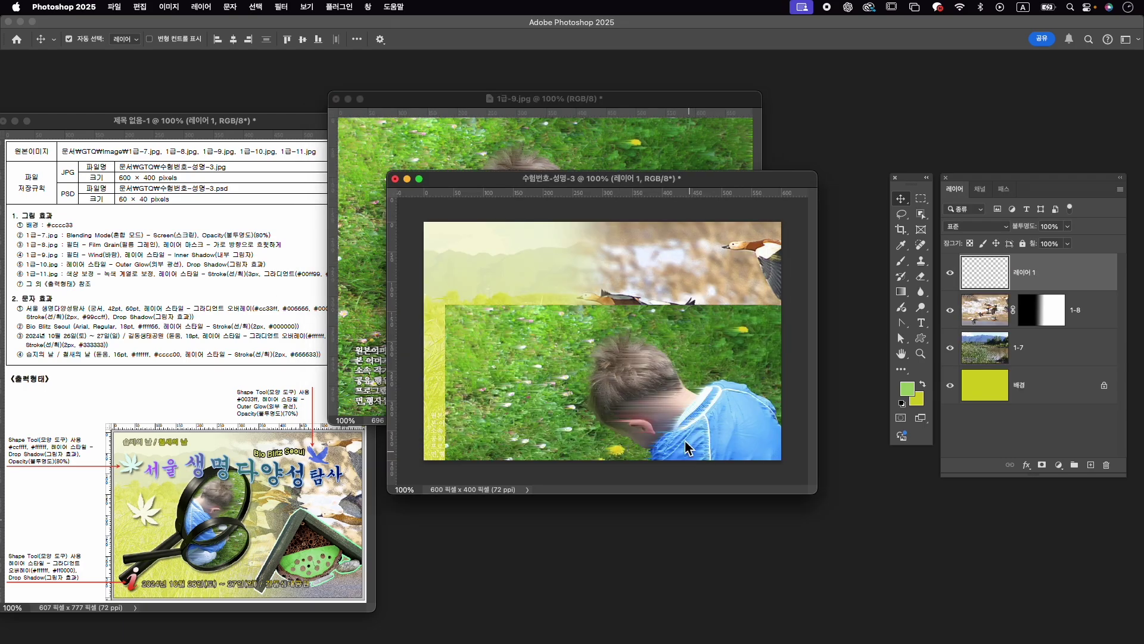
click(336, 99)
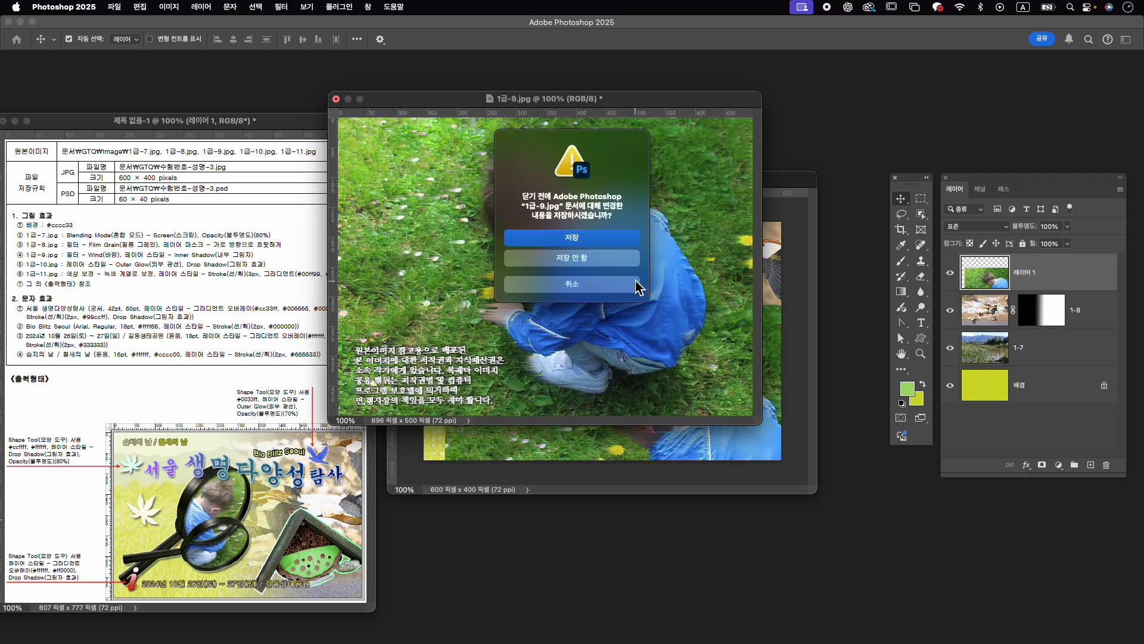
click(572, 258)
double_click(1025, 273)
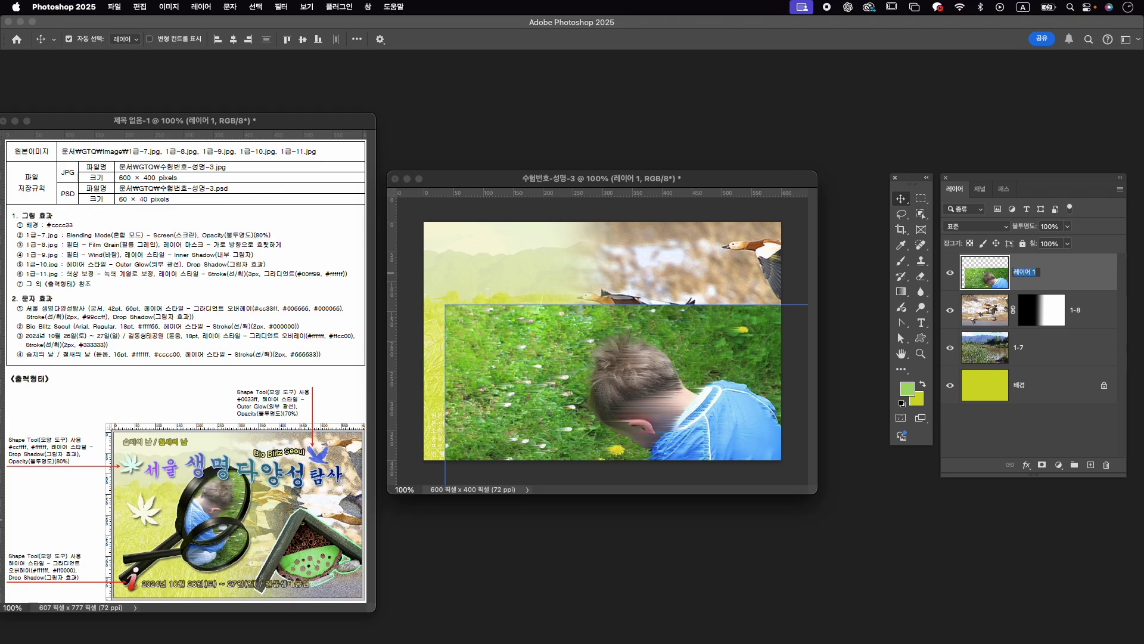
text(1-9)
key(Return)
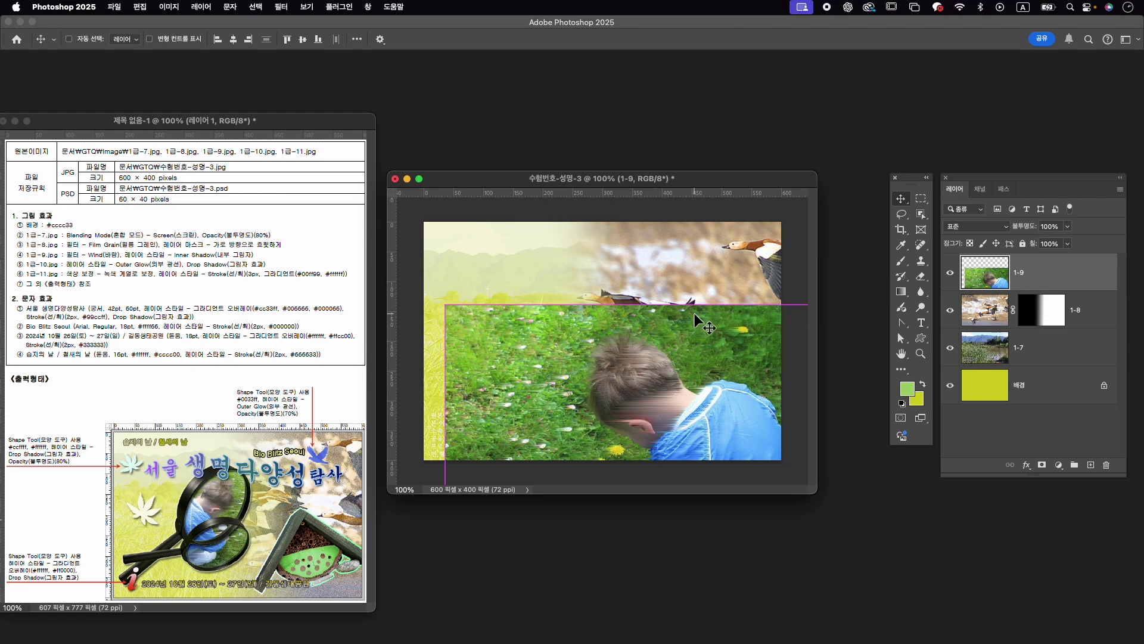
Flip the boy image horizontally, then shrink it and move it up-left.
key(ctrl+t)
mouse_move(681, 311)
mouse_down()
mouse_move(657, 311)
mouse_move(621, 255)
mouse_up()
right_click(644, 309)
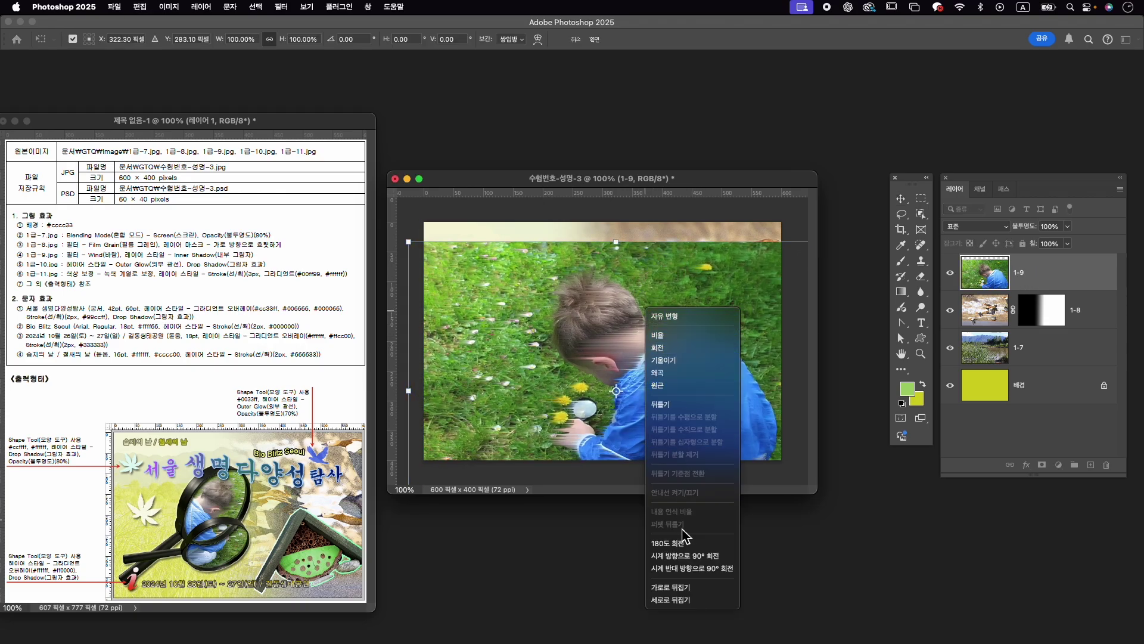
click(697, 587)
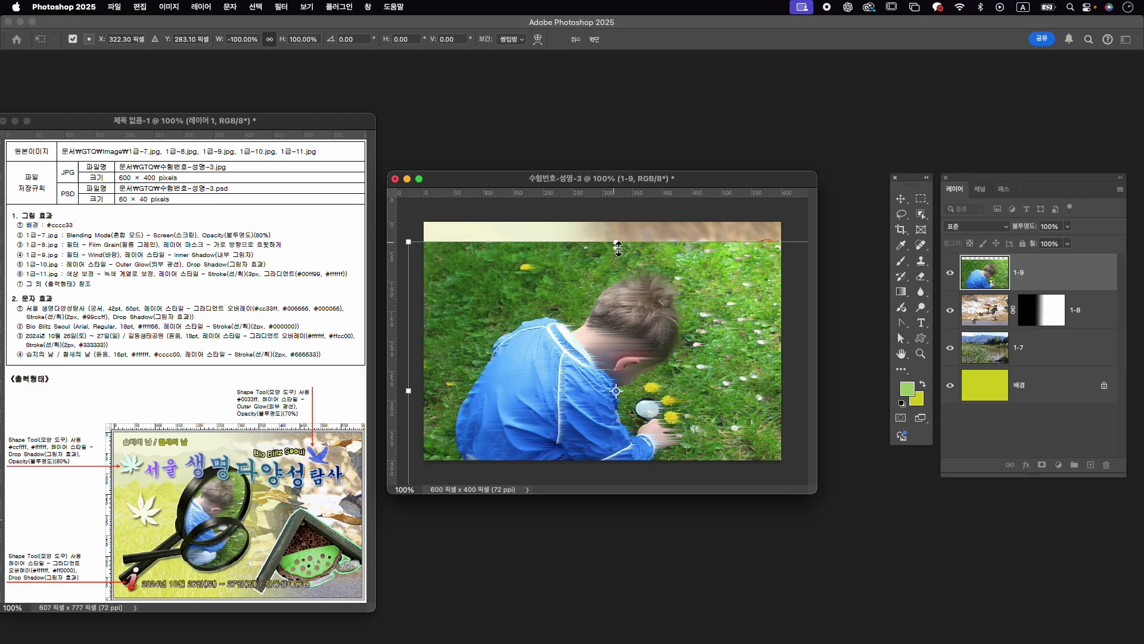
mouse_move(617, 242)
mouse_down()
mouse_move(618, 287)
mouse_move(581, 273)
mouse_move(583, 295)
mouse_up()
key(Return)
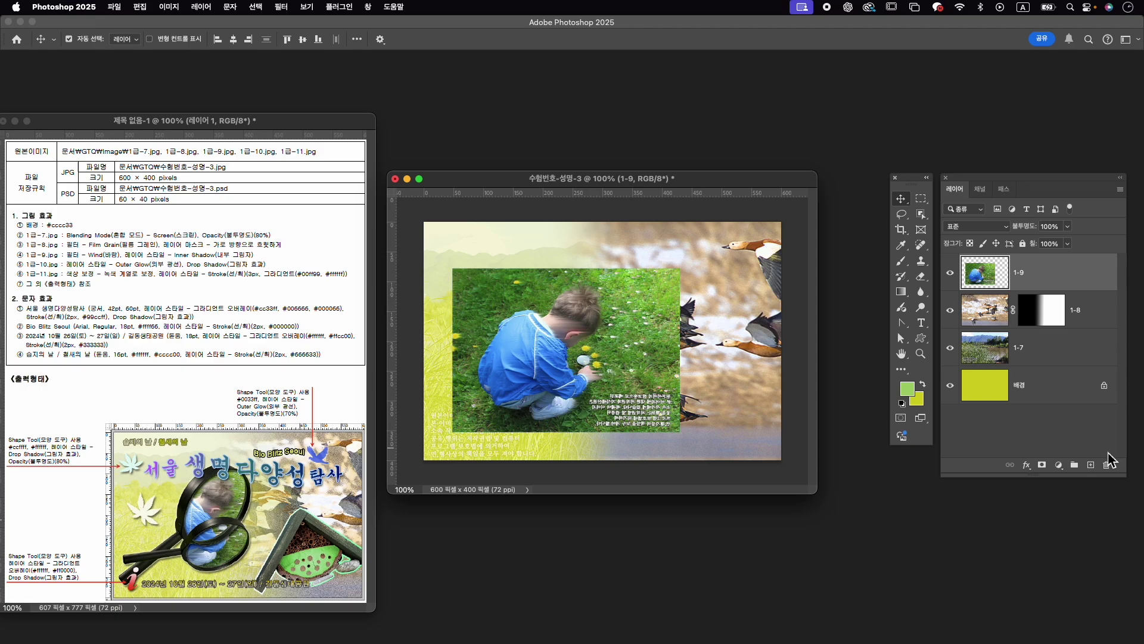
Give layer 1-9 an Inner Shadow effect and hide the layer.
click(1028, 464)
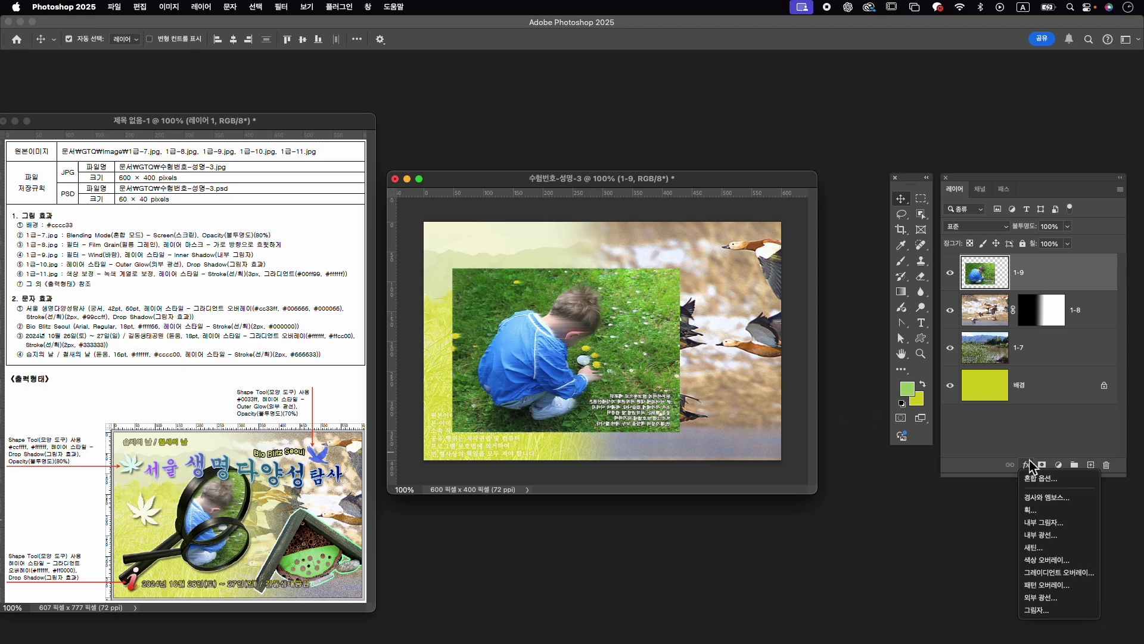
click(1043, 523)
click(1021, 348)
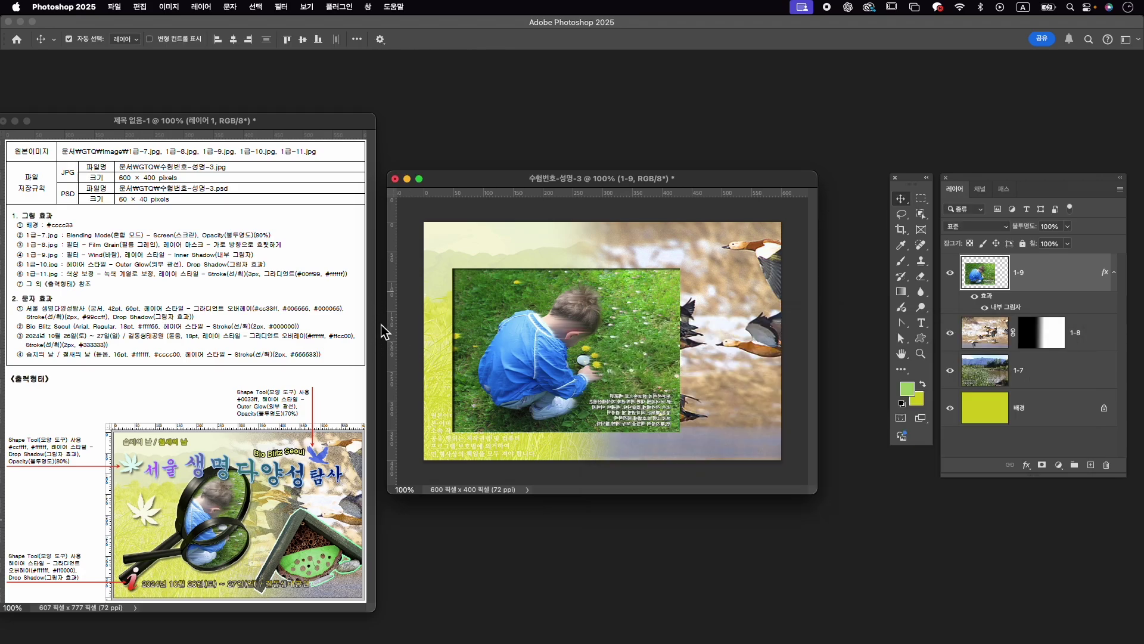
click(949, 273)
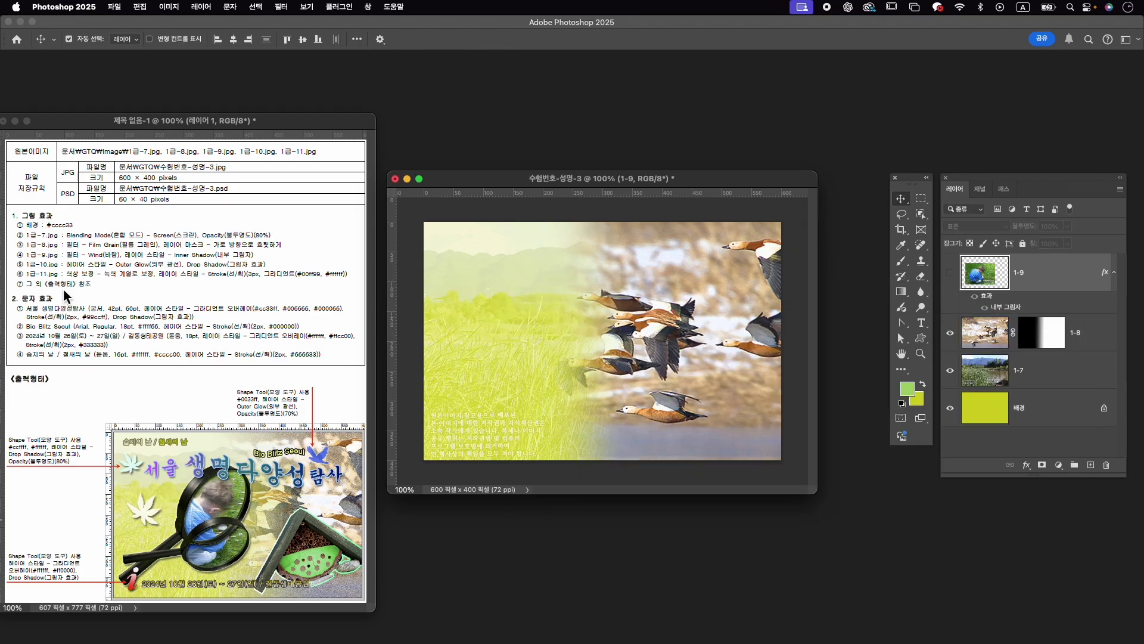
key(super+o)
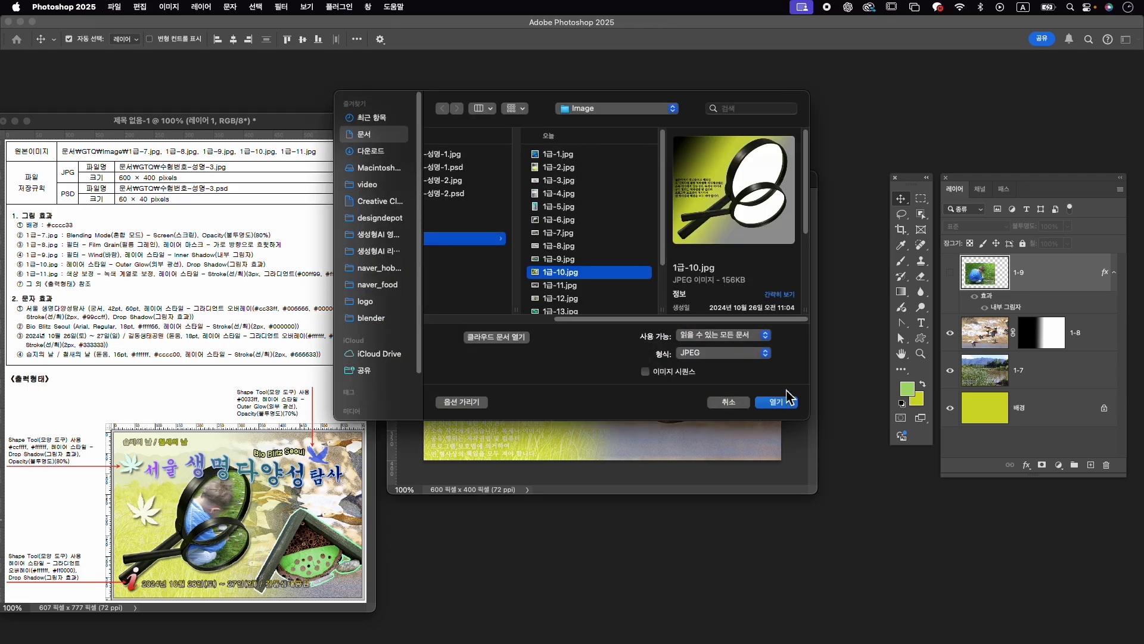
Open 1급-10.jpg, mask out the background around the magnifiers, and drag them into the composite.
click(790, 401)
drag(286, 93, 587, 113)
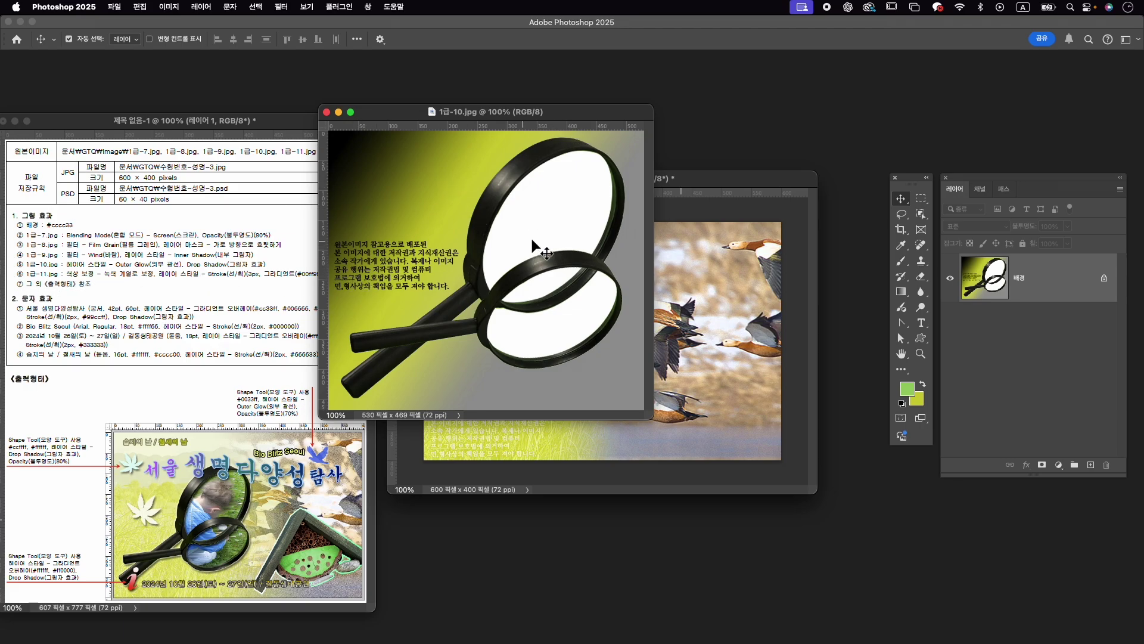
click(923, 216)
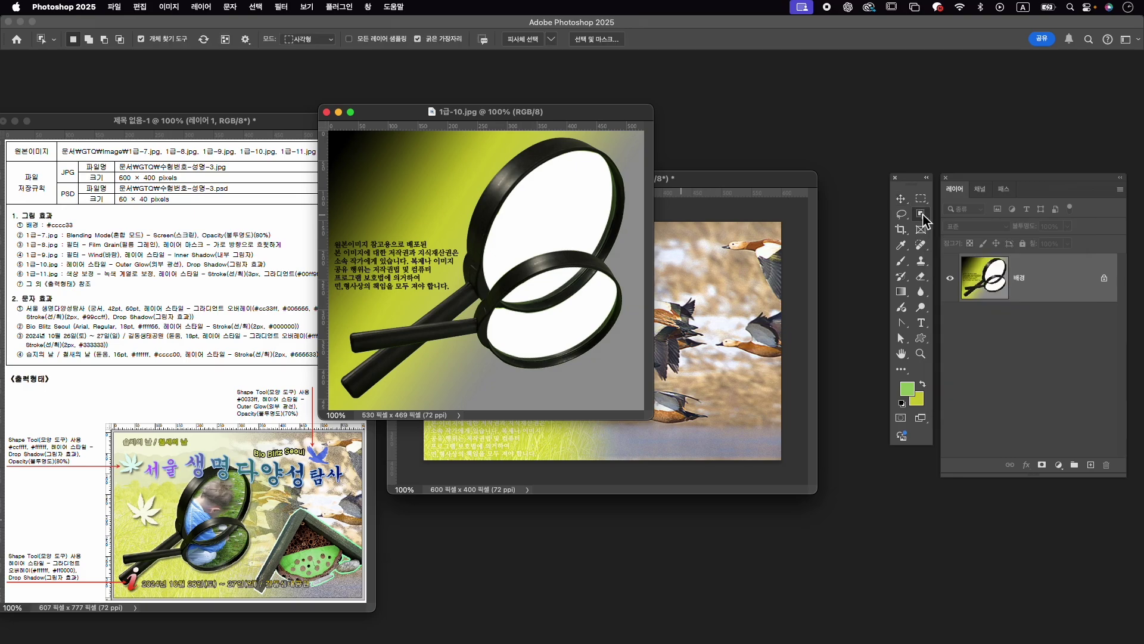
click(510, 201)
click(1042, 465)
key(v)
drag(545, 249, 698, 345)
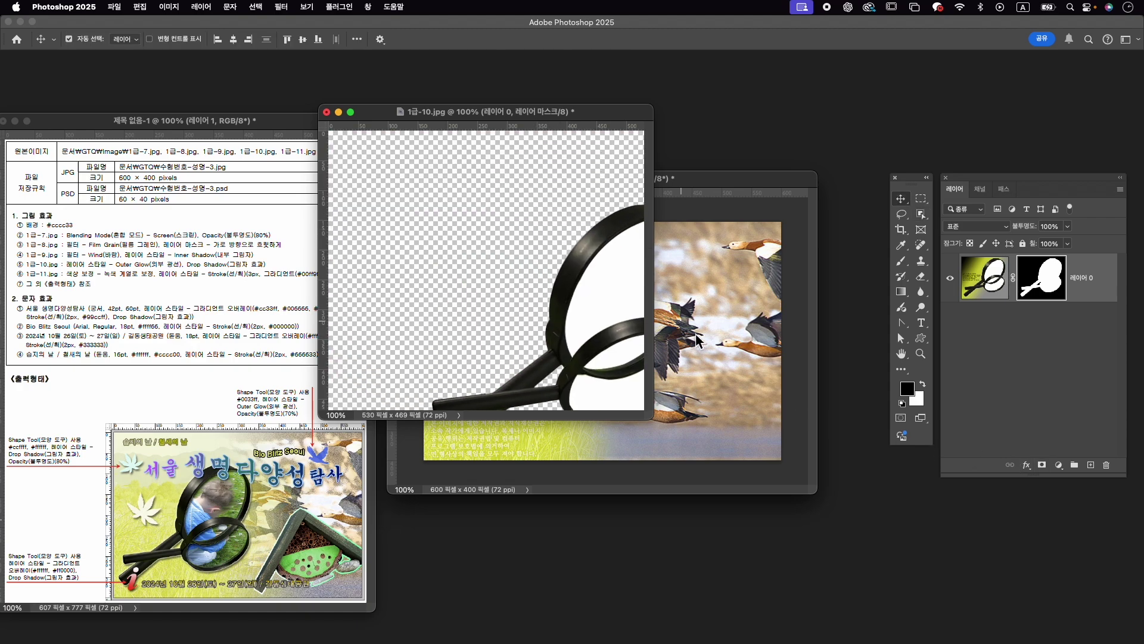
Close the 1급-10 source without saving and name the pasted layer 1-10.
click(328, 113)
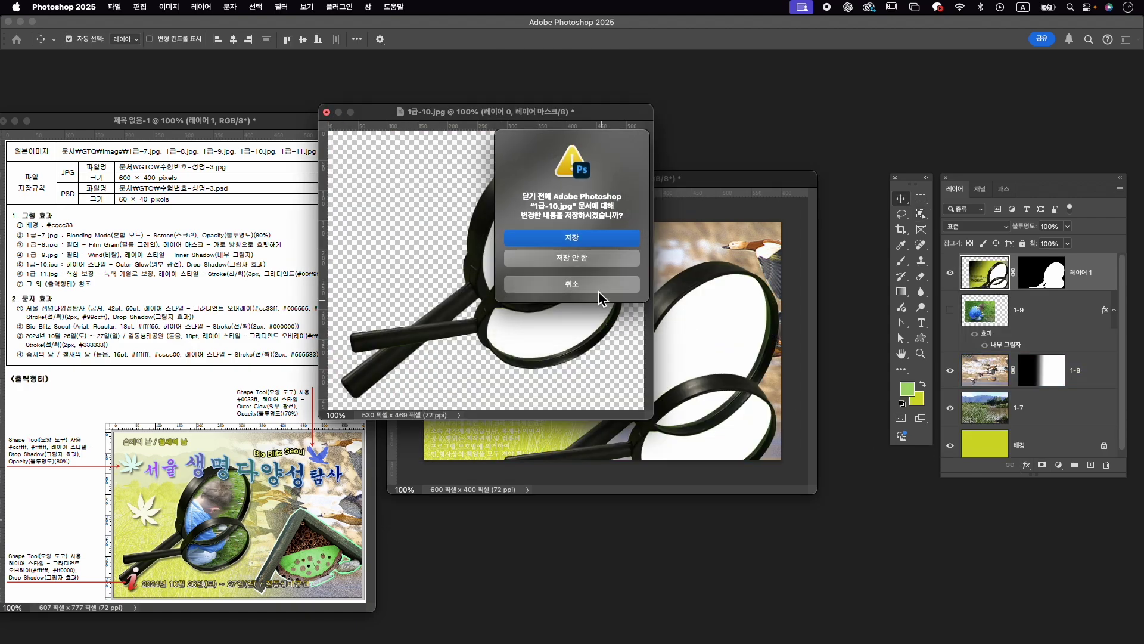
click(587, 277)
double_click(1079, 273)
text(1-10)
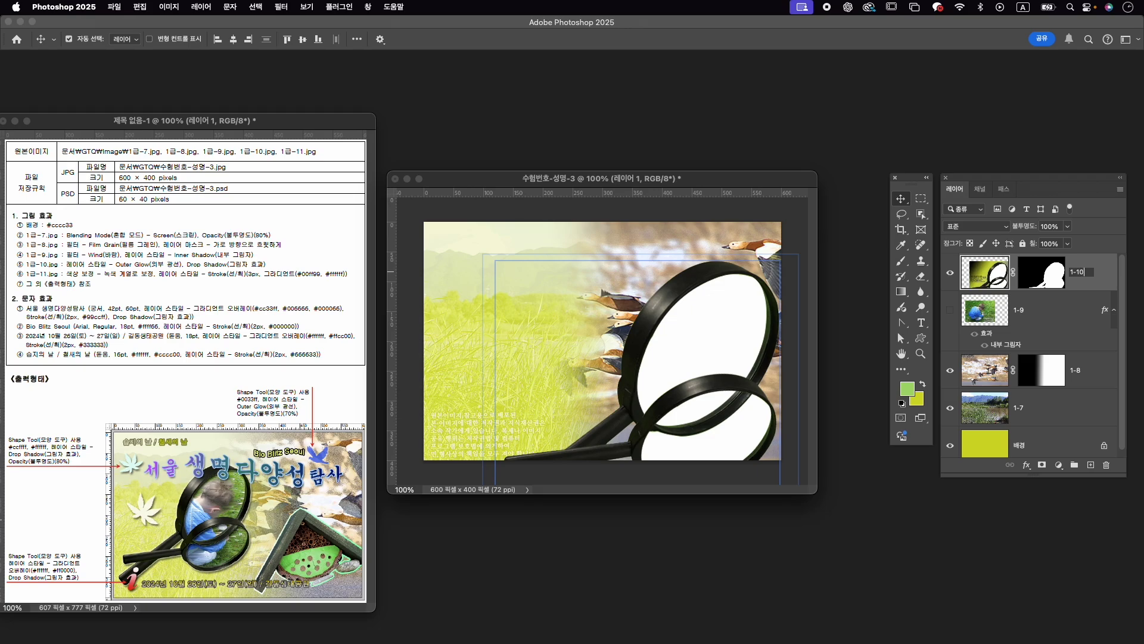
key(Return)
Scale the magnifiers to about 68% and position them at the left of the composite.
key(ctrl+t)
drag(670, 328, 610, 327)
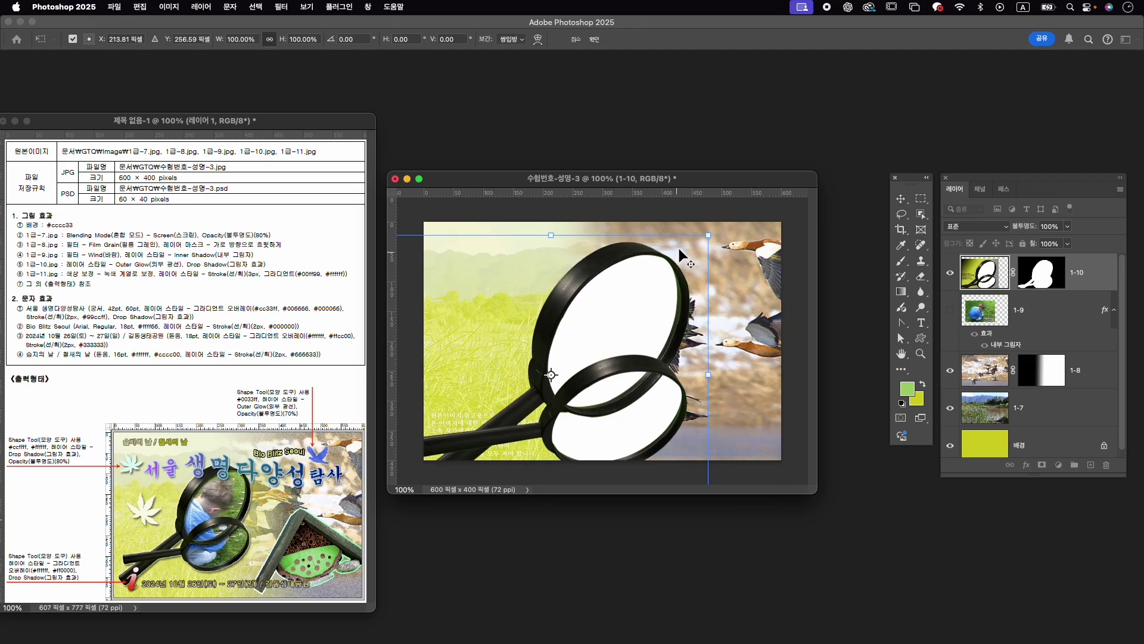
drag(708, 235, 653, 291)
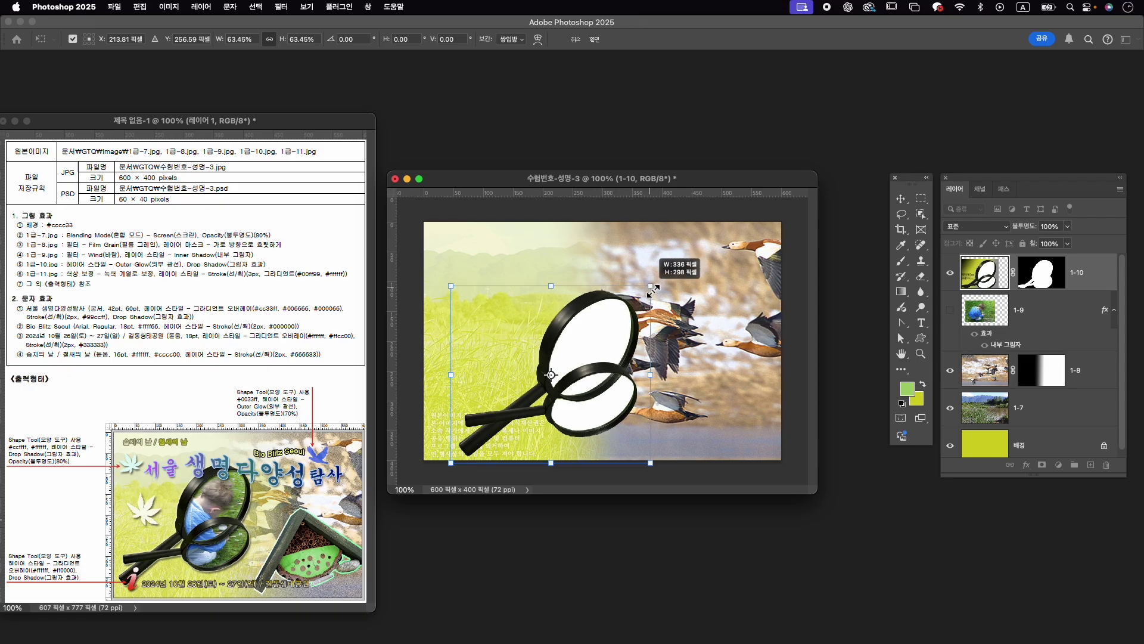
drag(601, 328, 578, 316)
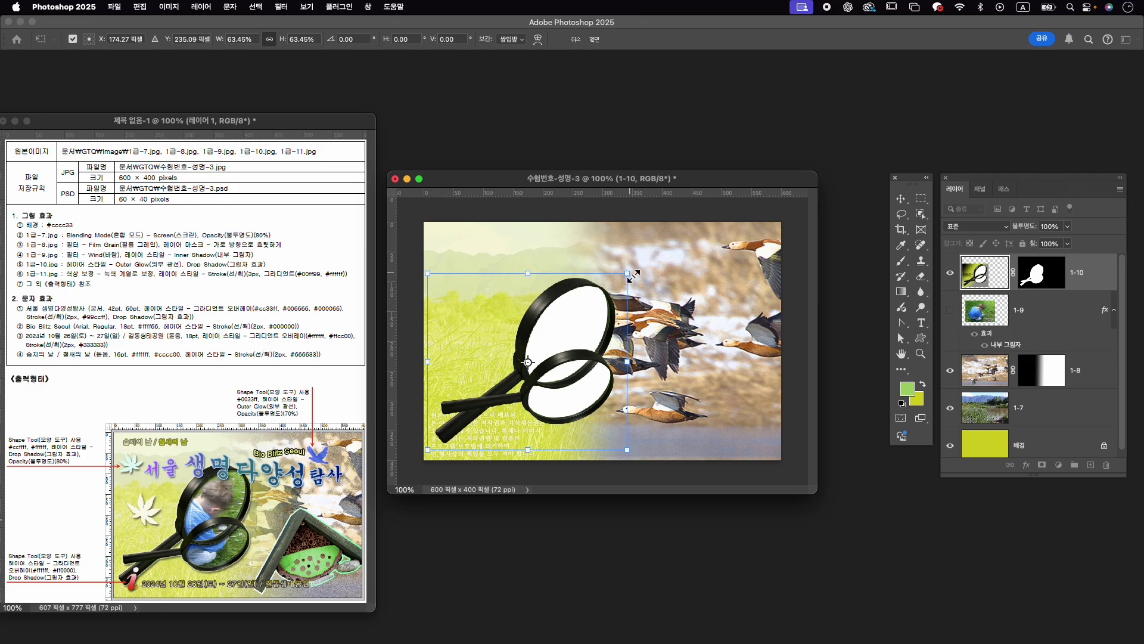
drag(633, 275, 641, 268)
drag(583, 299, 576, 303)
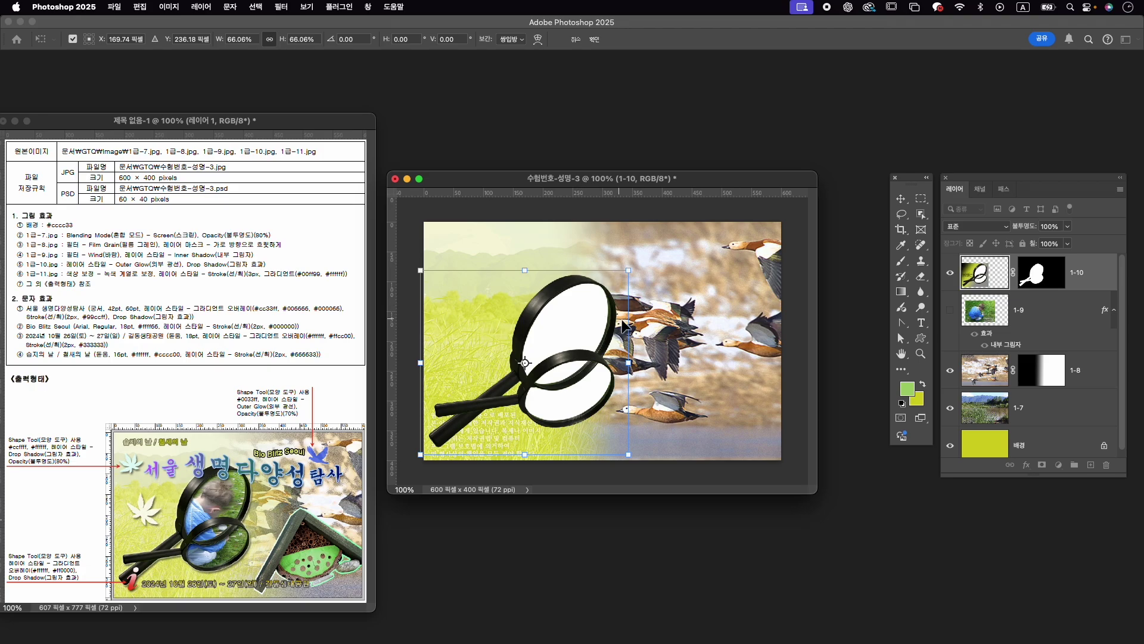
key(Right)
key(Up)
key(Up)
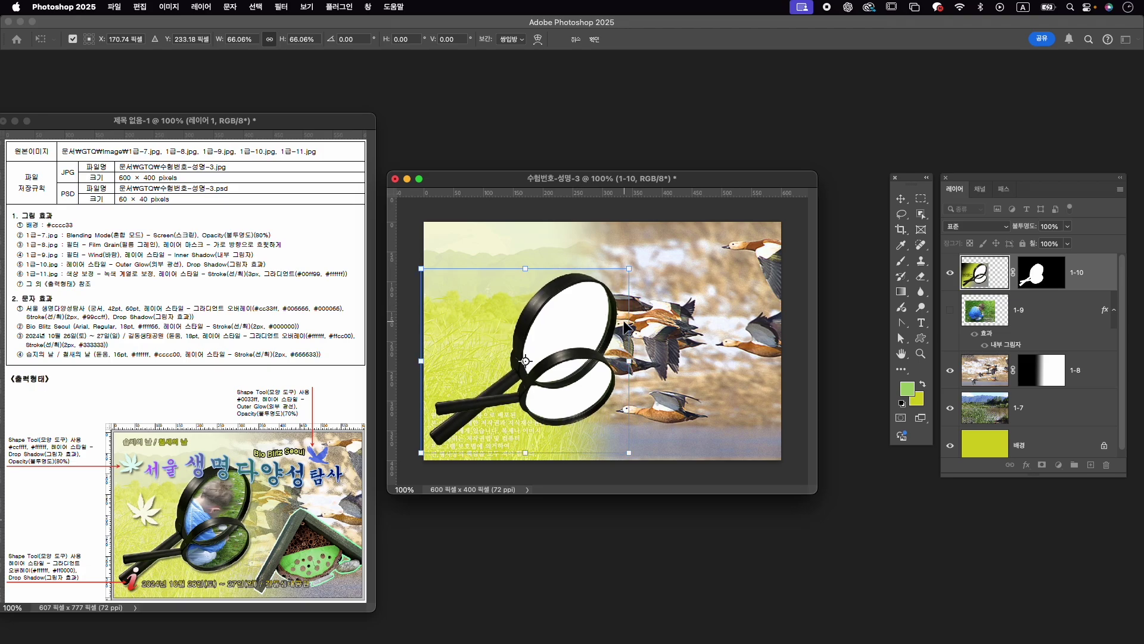
drag(638, 267, 640, 265)
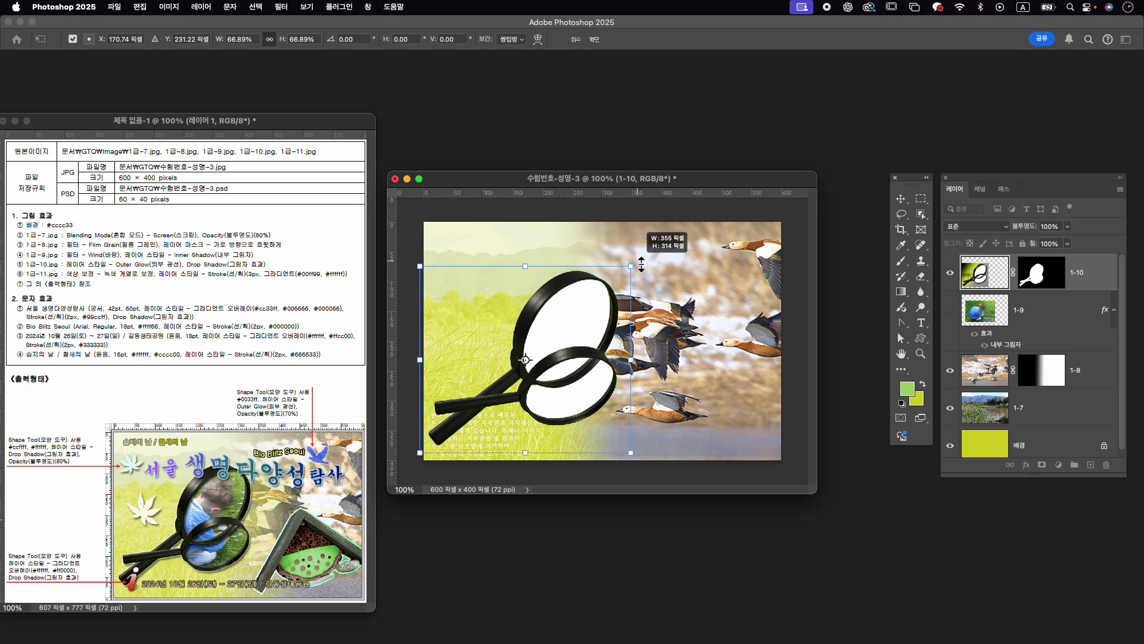
drag(554, 321, 558, 321)
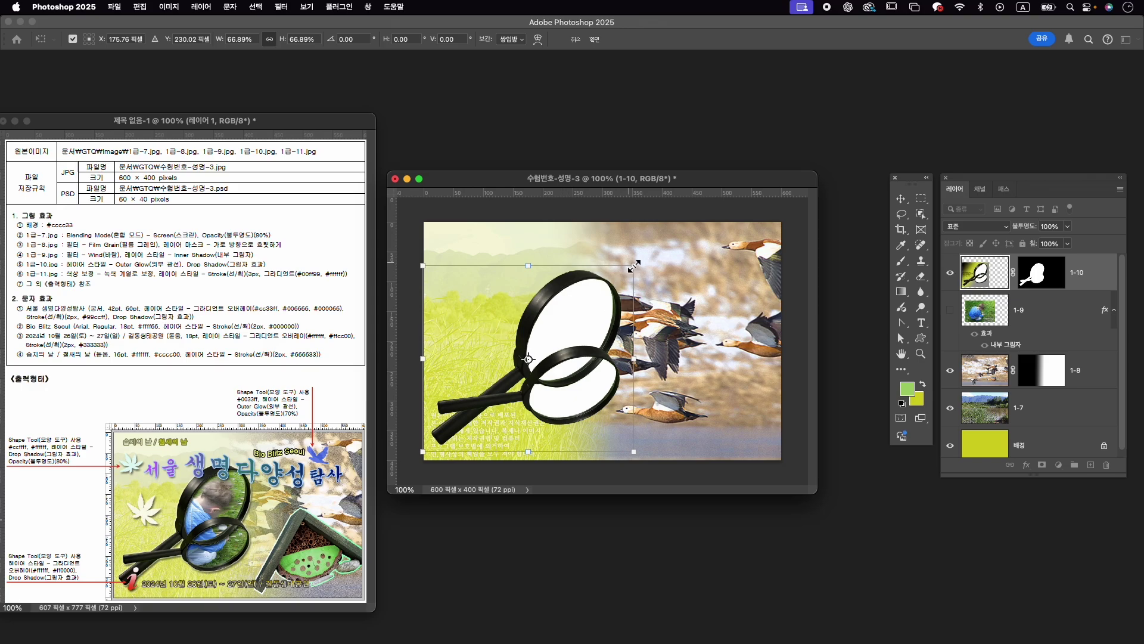
drag(634, 266, 639, 262)
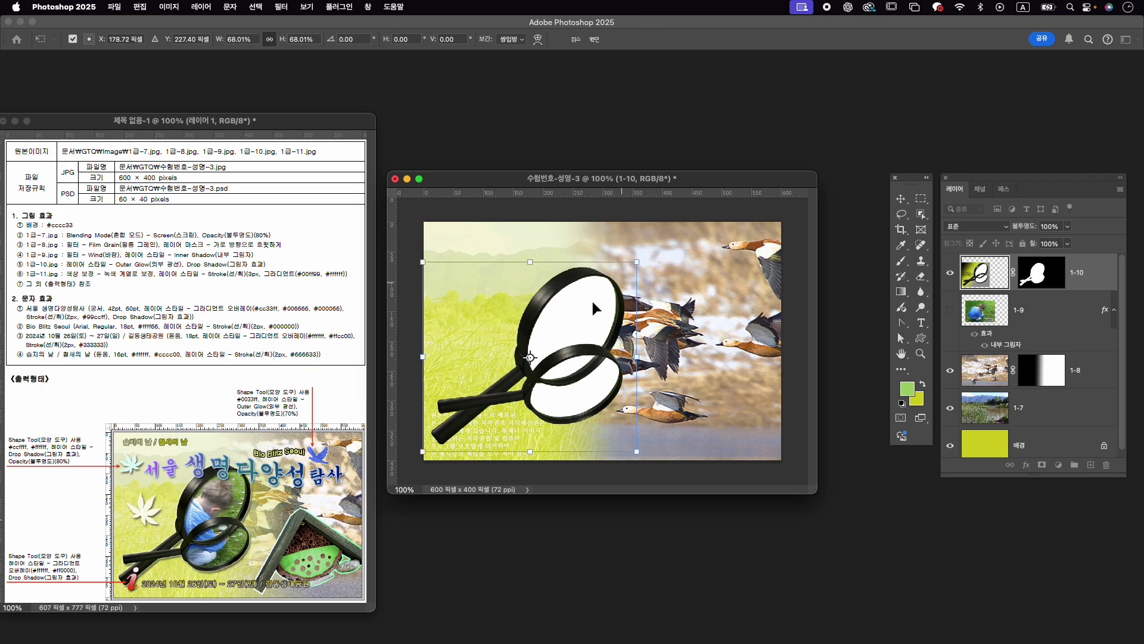
key(Down)
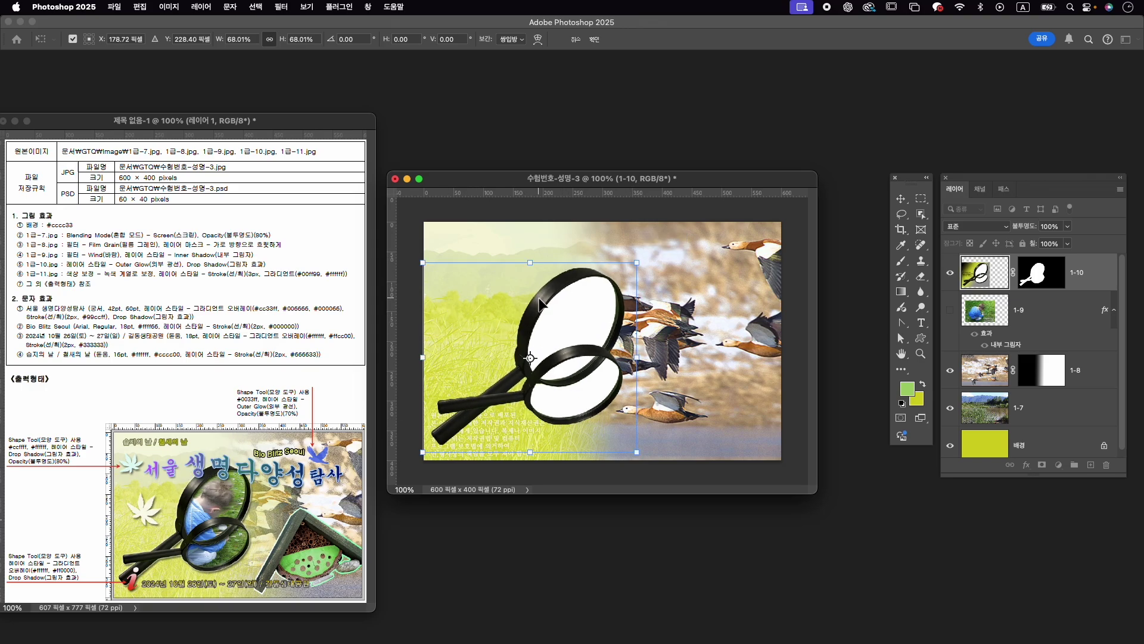
key(Return)
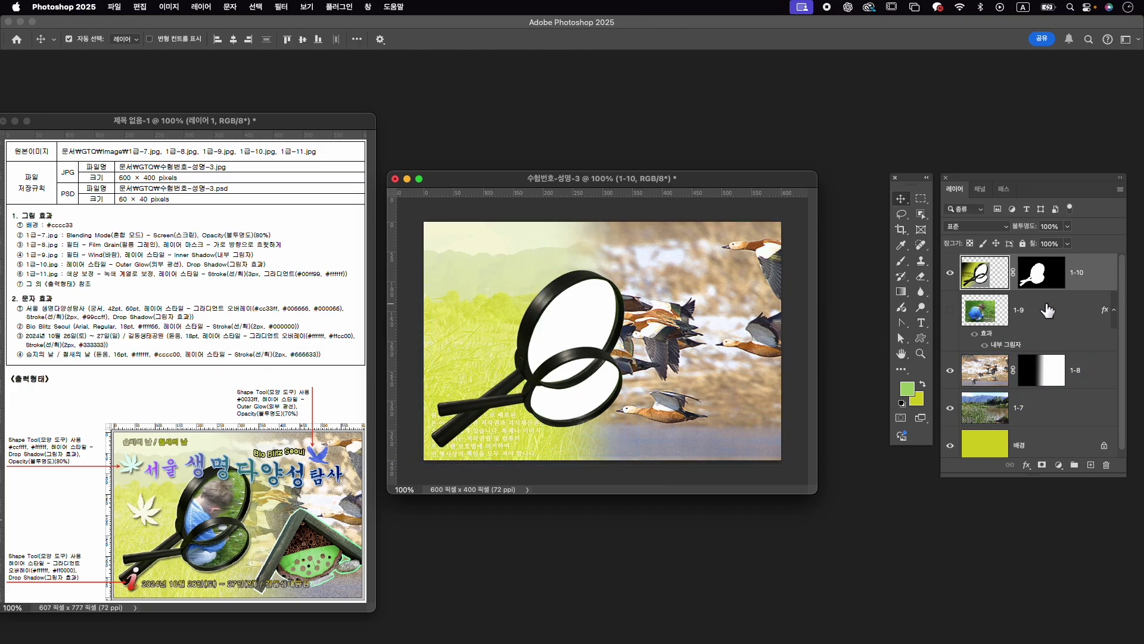
Stack layer 1-9 above 1-10 and make the boy photo visible again.
drag(1038, 302, 1038, 271)
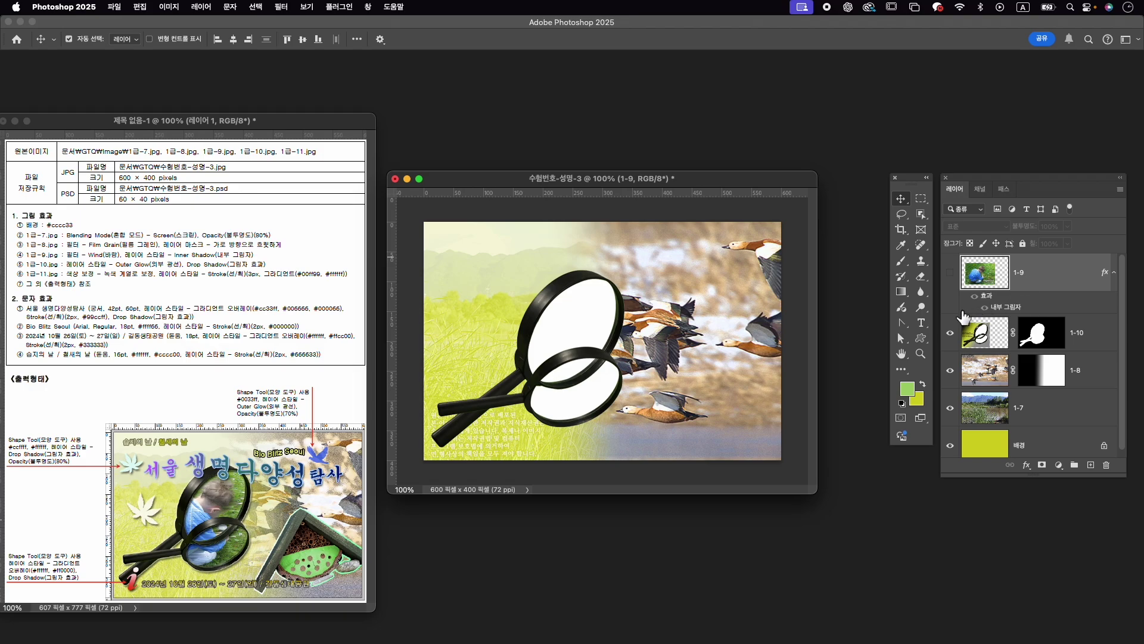
click(1047, 338)
click(995, 332)
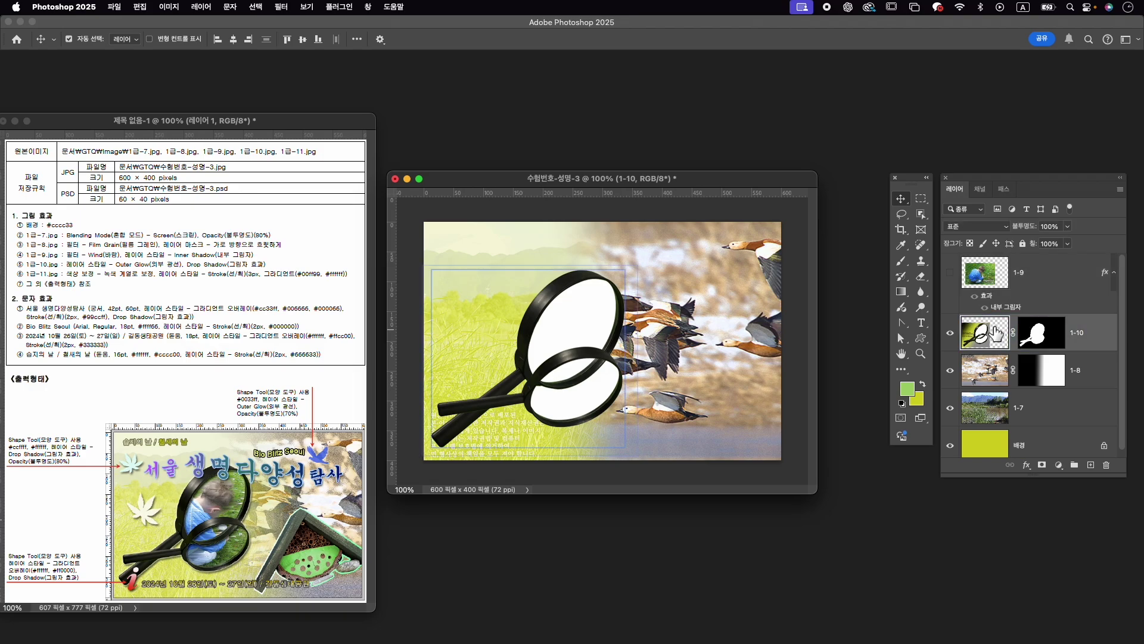
click(1038, 280)
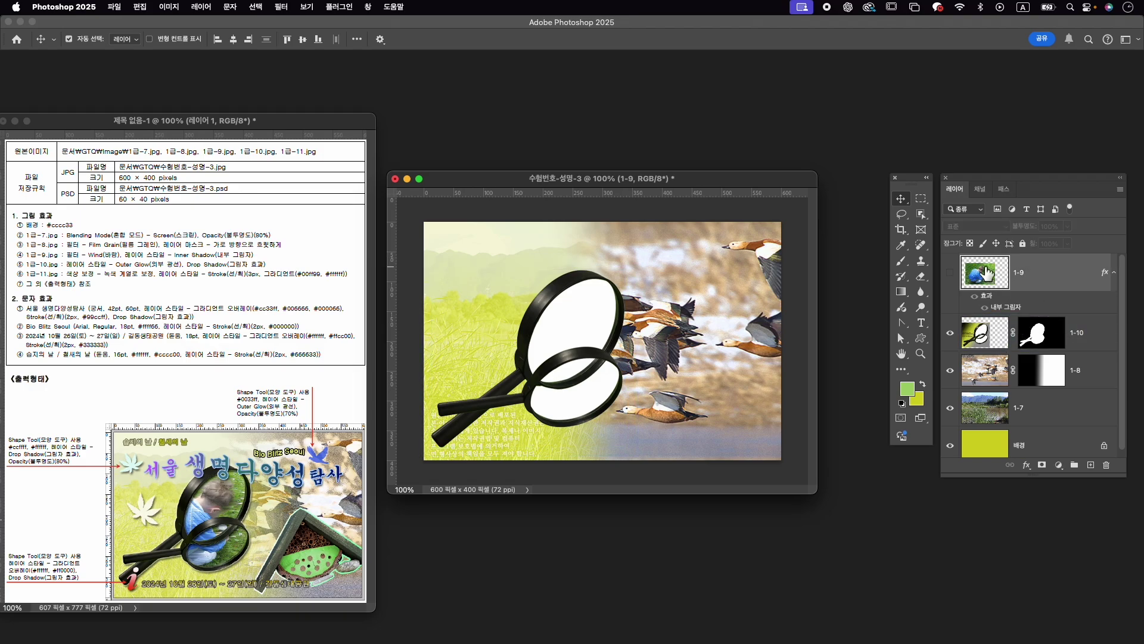
click(950, 273)
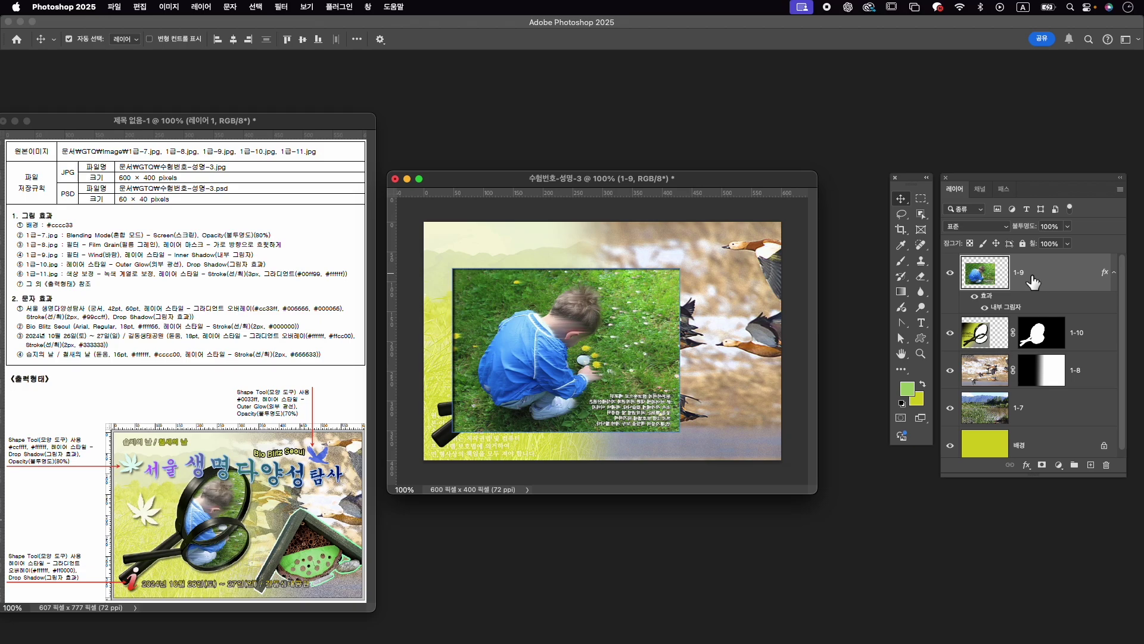
Lower the boy photo's opacity, then move it slightly and scale it to about 98%.
drag(1036, 232, 998, 241)
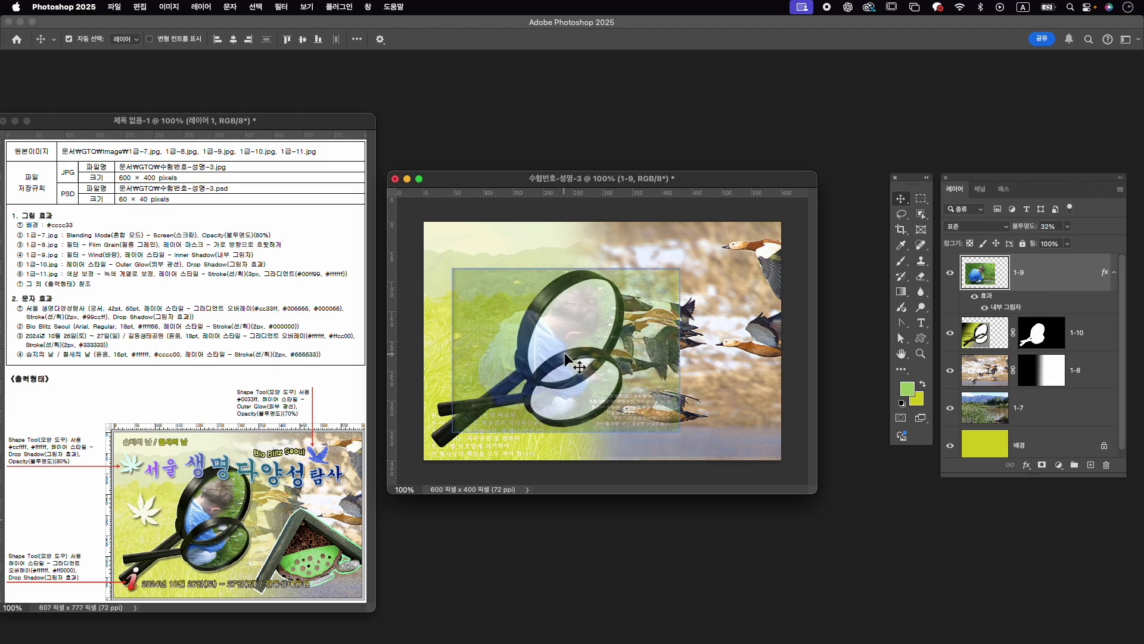
key(super+t)
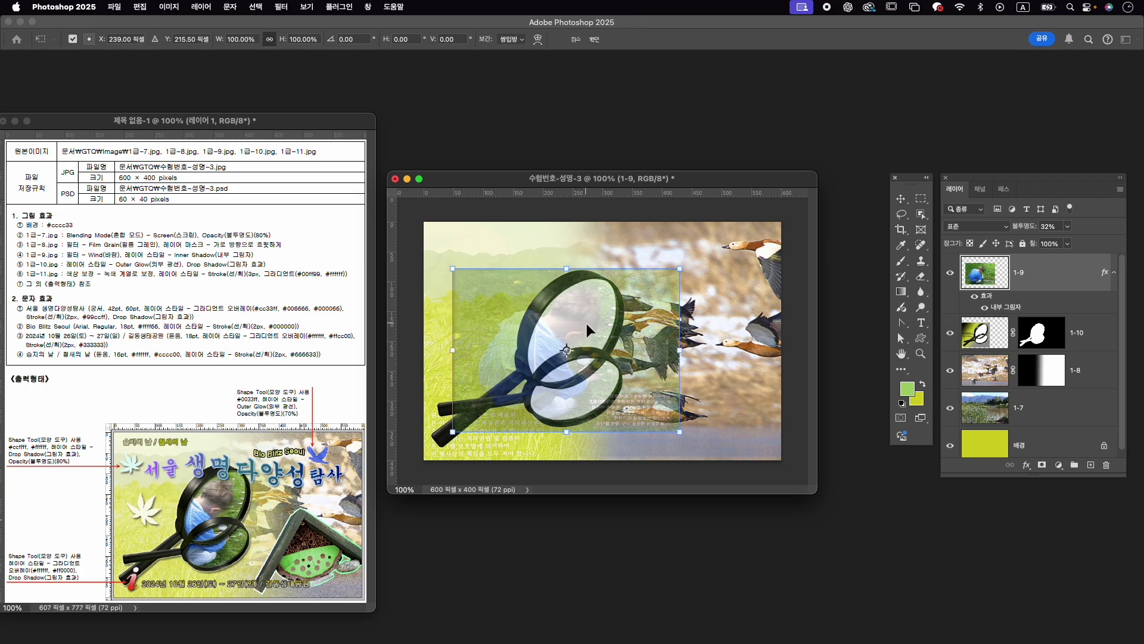
drag(586, 323, 590, 333)
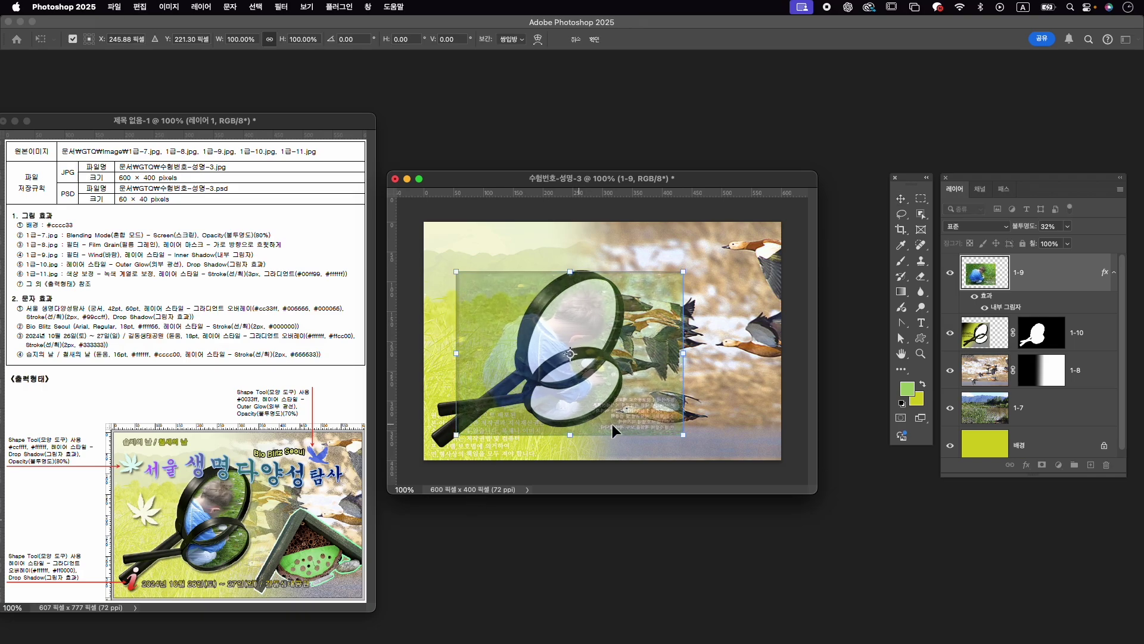
drag(681, 438, 678, 436)
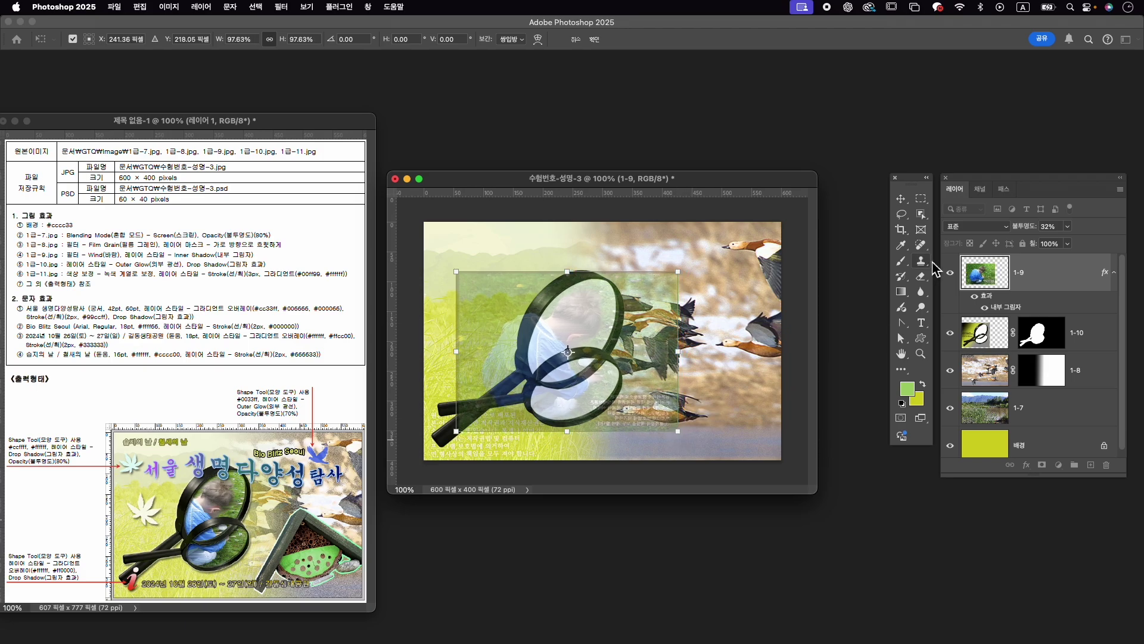
key(Return)
Restore layer 1-9 to 100% opacity, hide it, and make layer 1-10 active.
click(1050, 226)
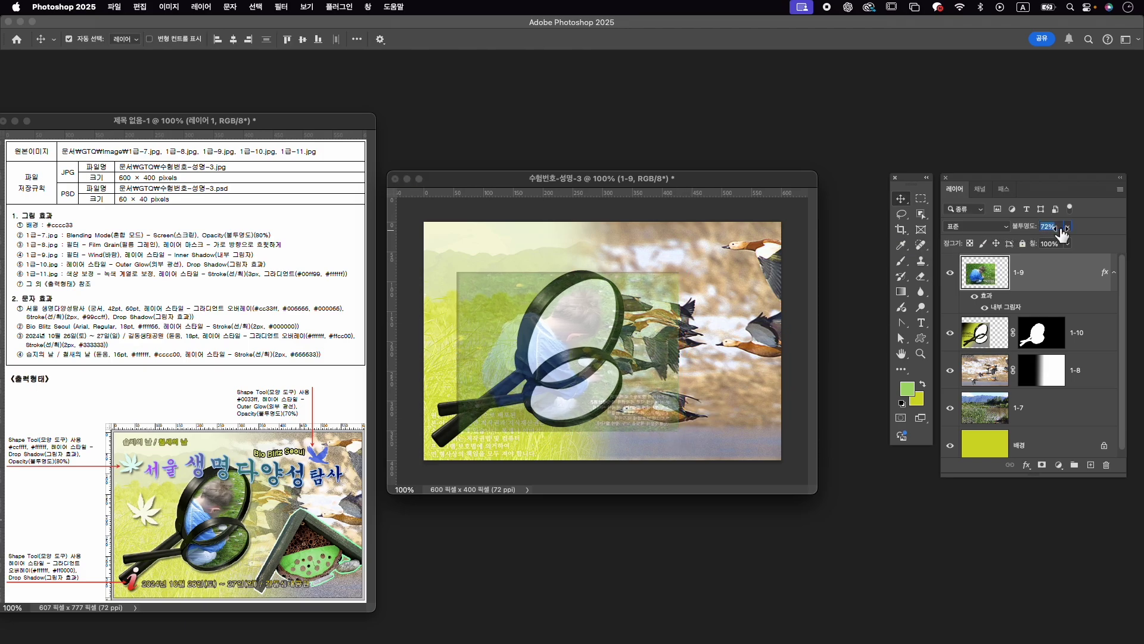
text(100)
key(Return)
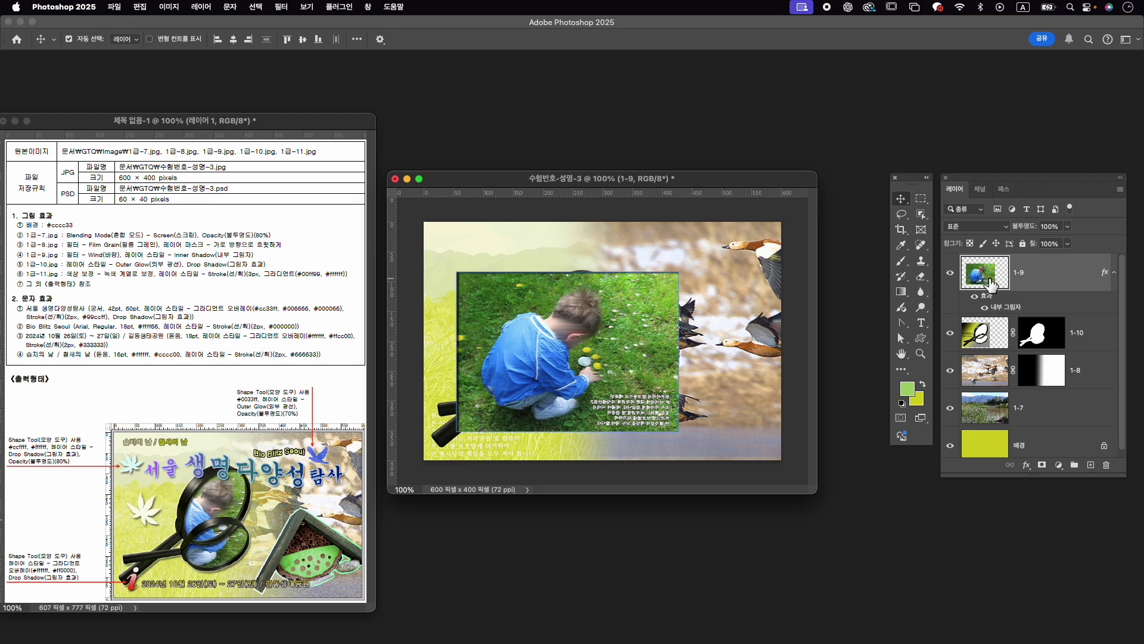
click(1004, 343)
click(949, 273)
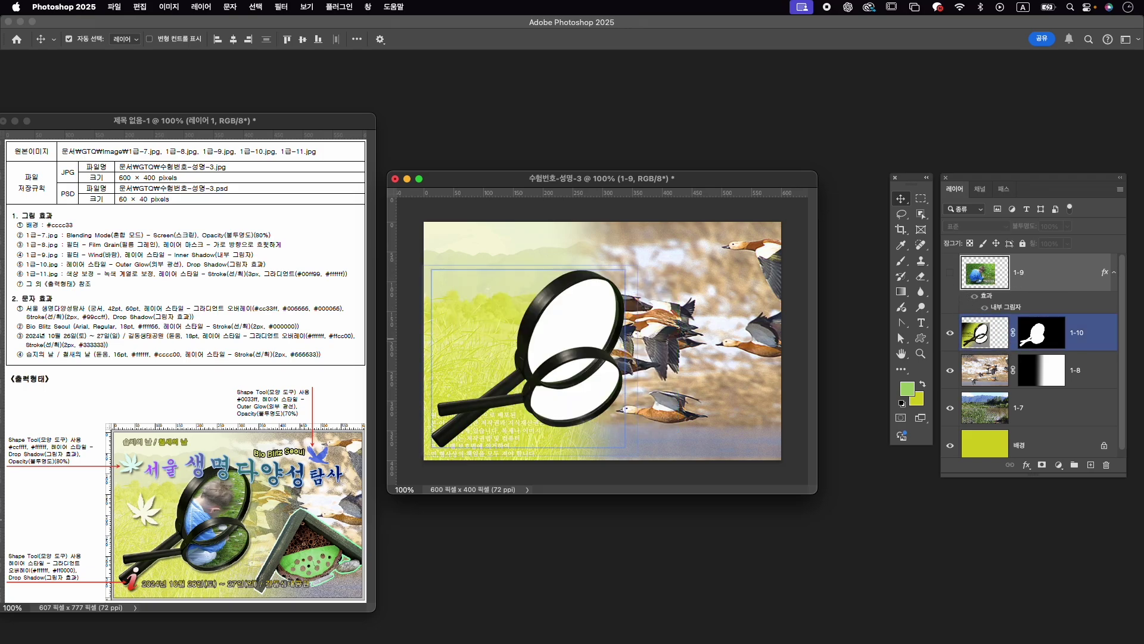
click(984, 334)
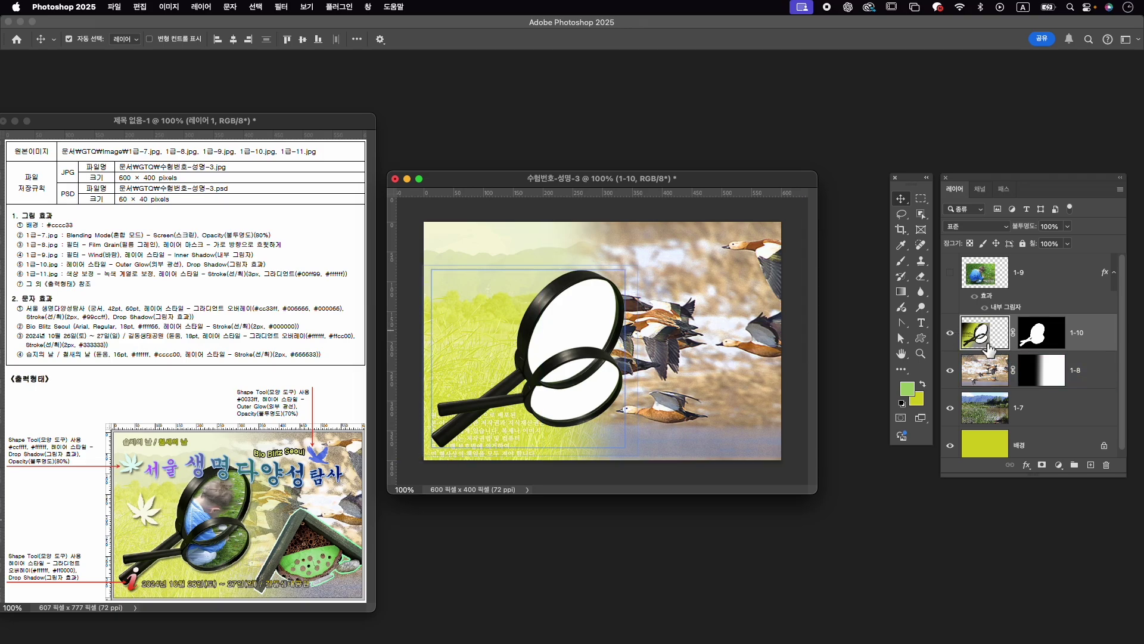
Quick-select the magnifier lens glass and use it as a layer mask on the visible boy layer 1-9.
key(super+0)
click(921, 214)
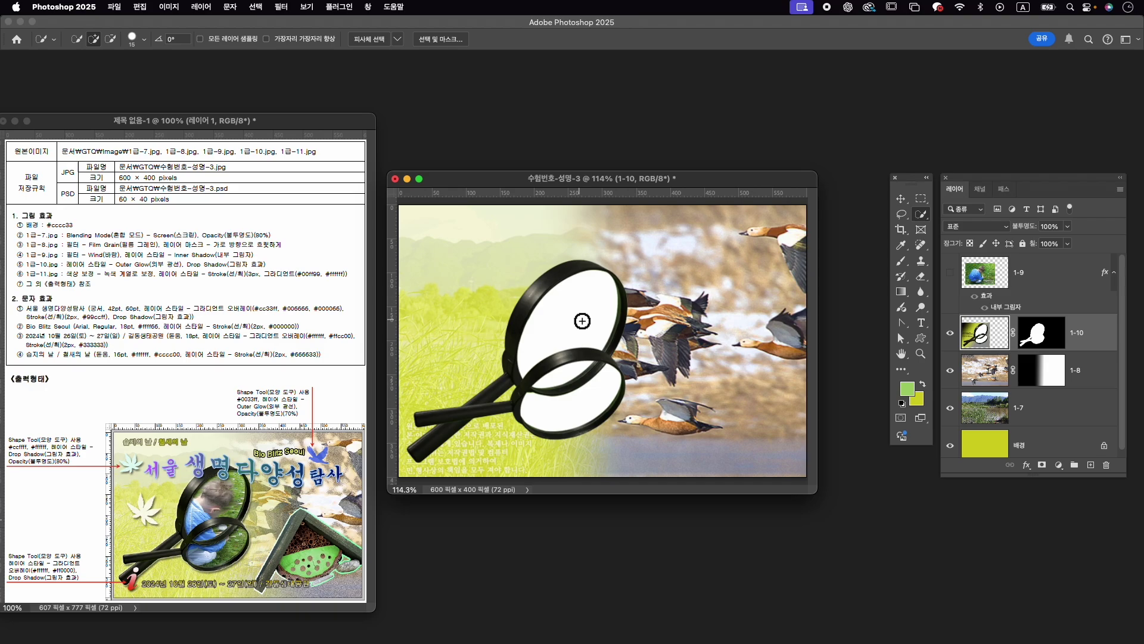
drag(582, 321, 564, 378)
click(1043, 283)
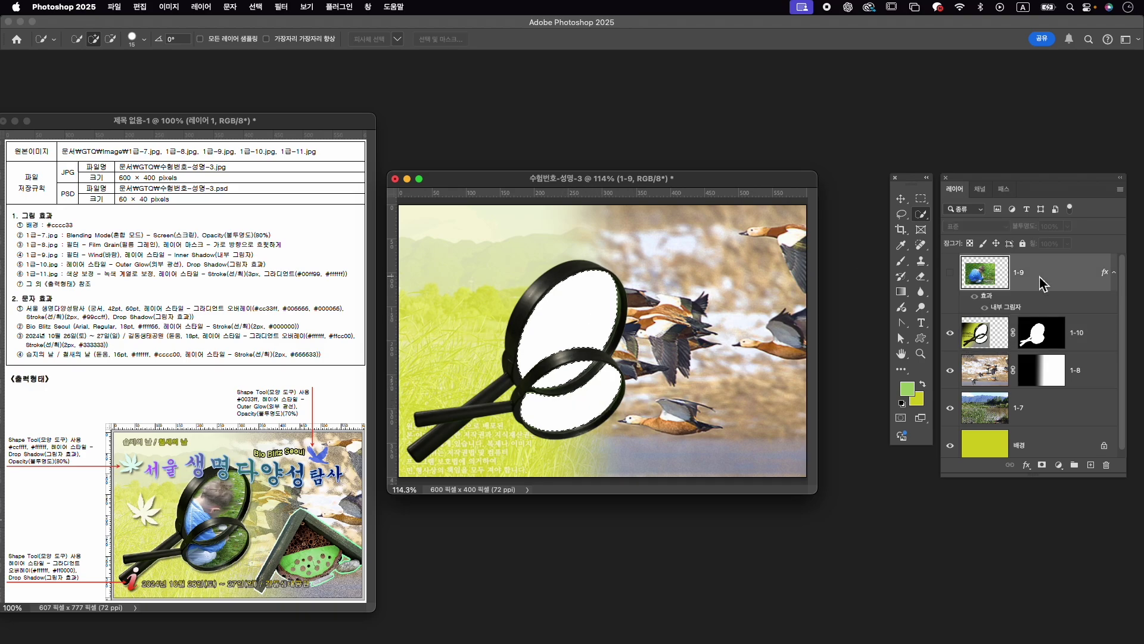
click(950, 272)
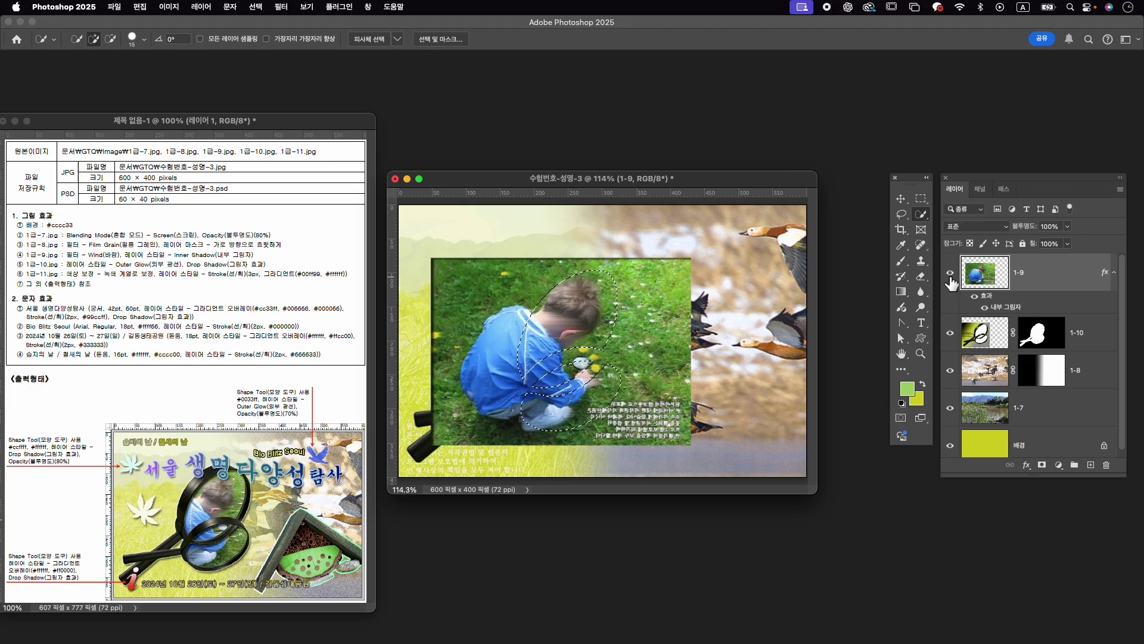
click(1042, 464)
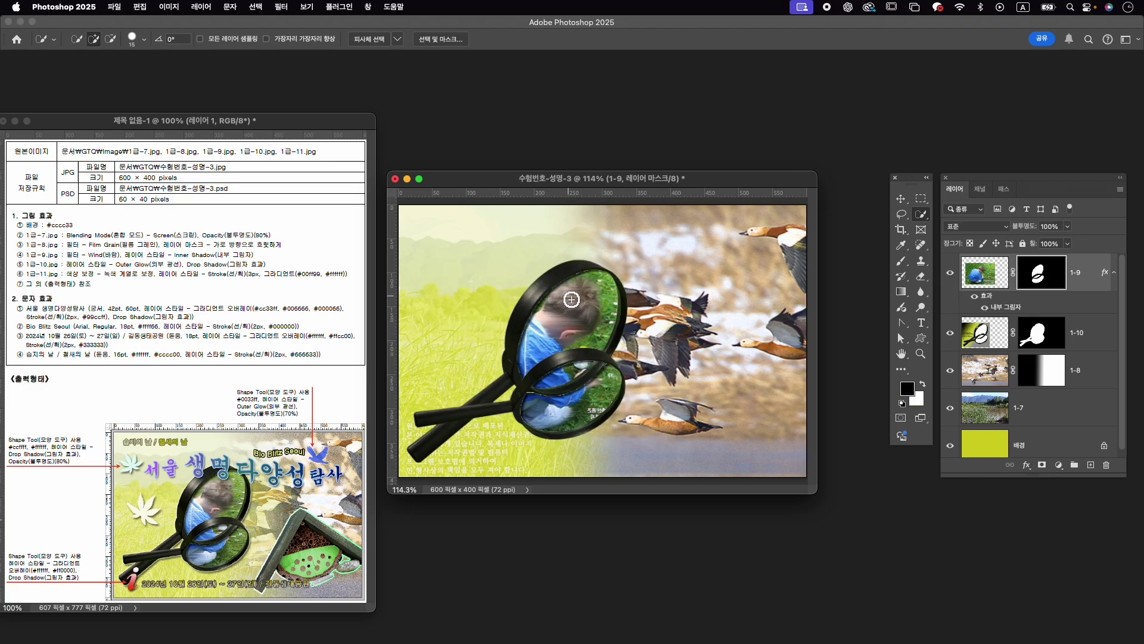
click(909, 202)
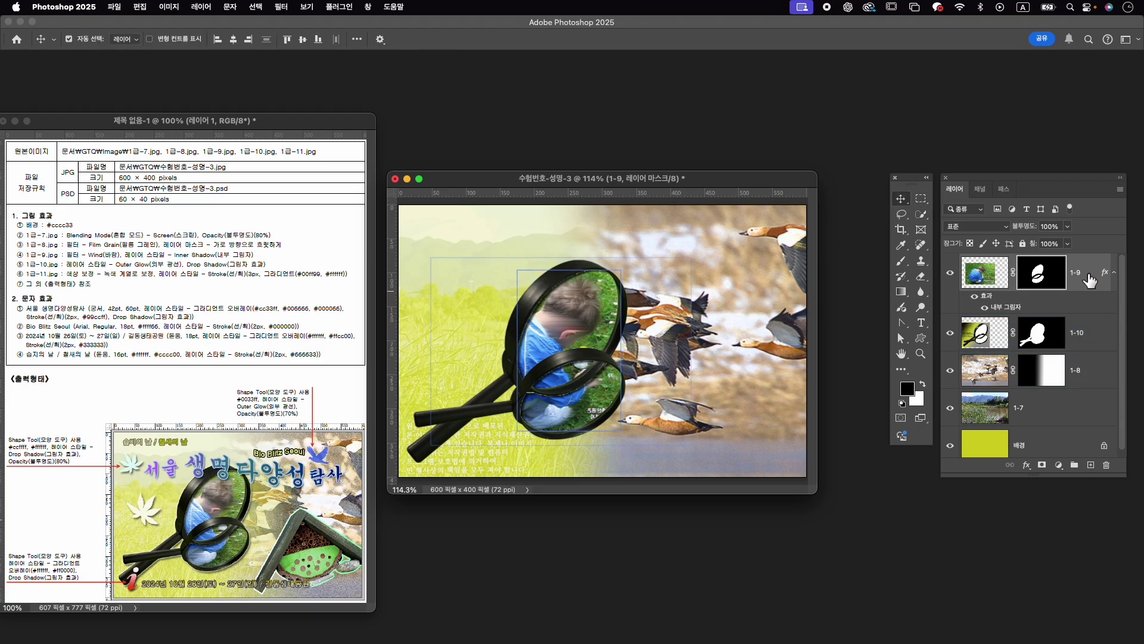
click(1082, 338)
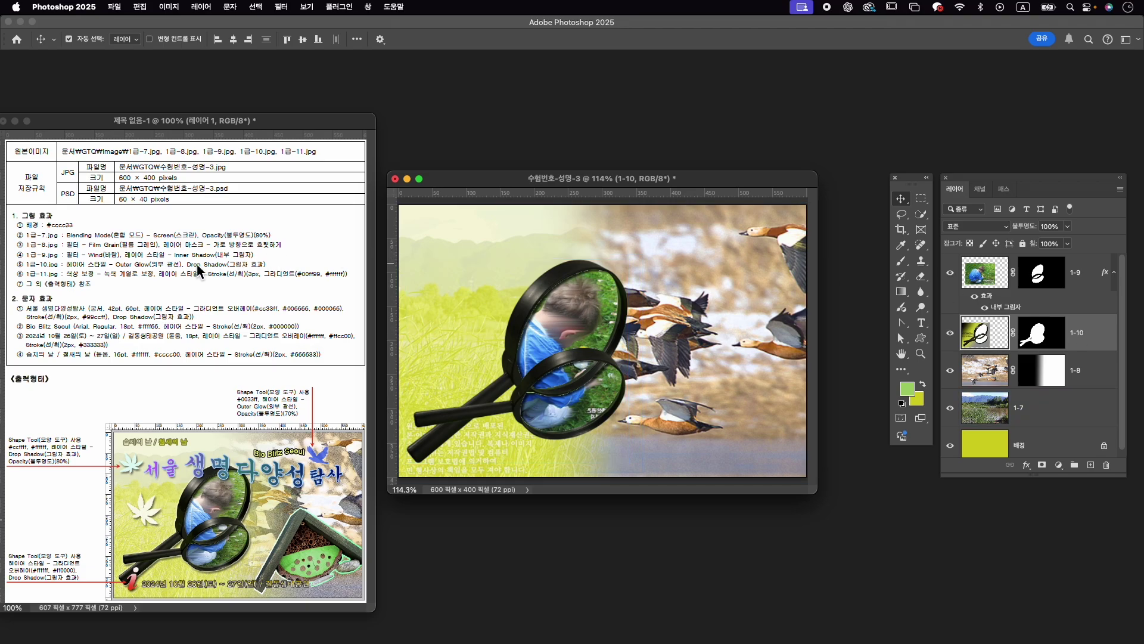
Add Outer Glow and Drop Shadow layer styles to magnifier layer 1-10.
click(1026, 465)
click(1072, 597)
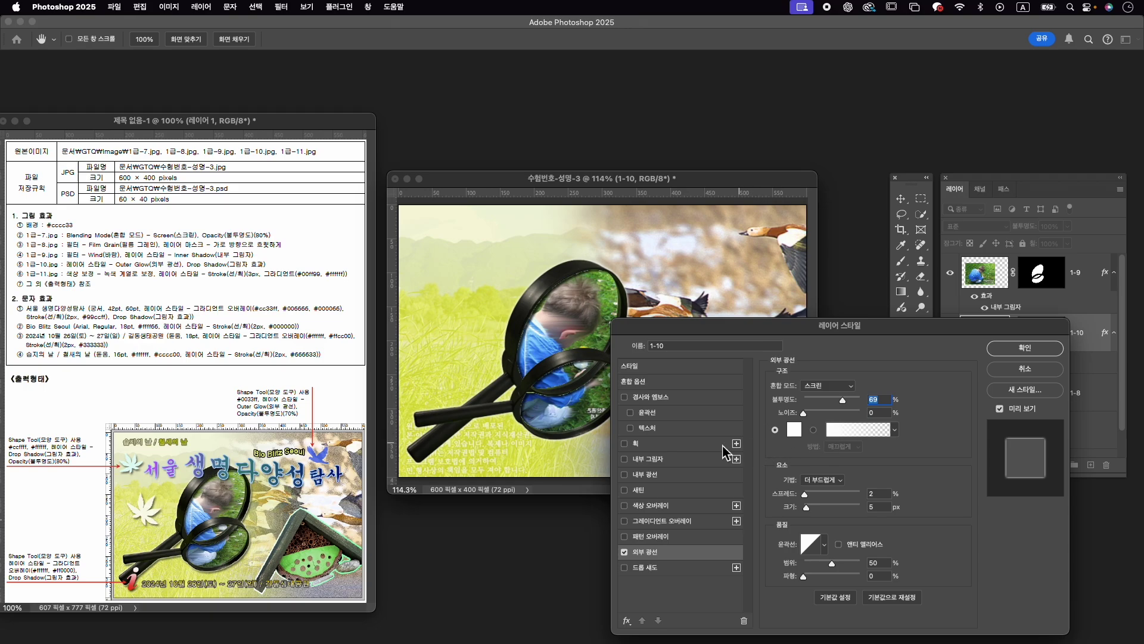
click(671, 567)
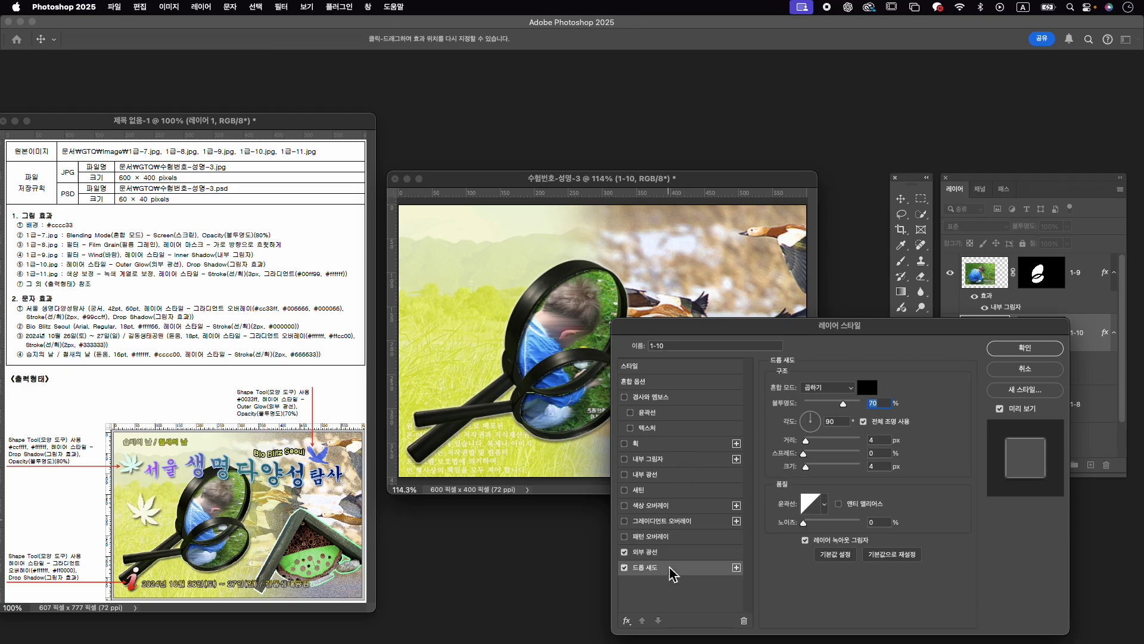
click(1025, 348)
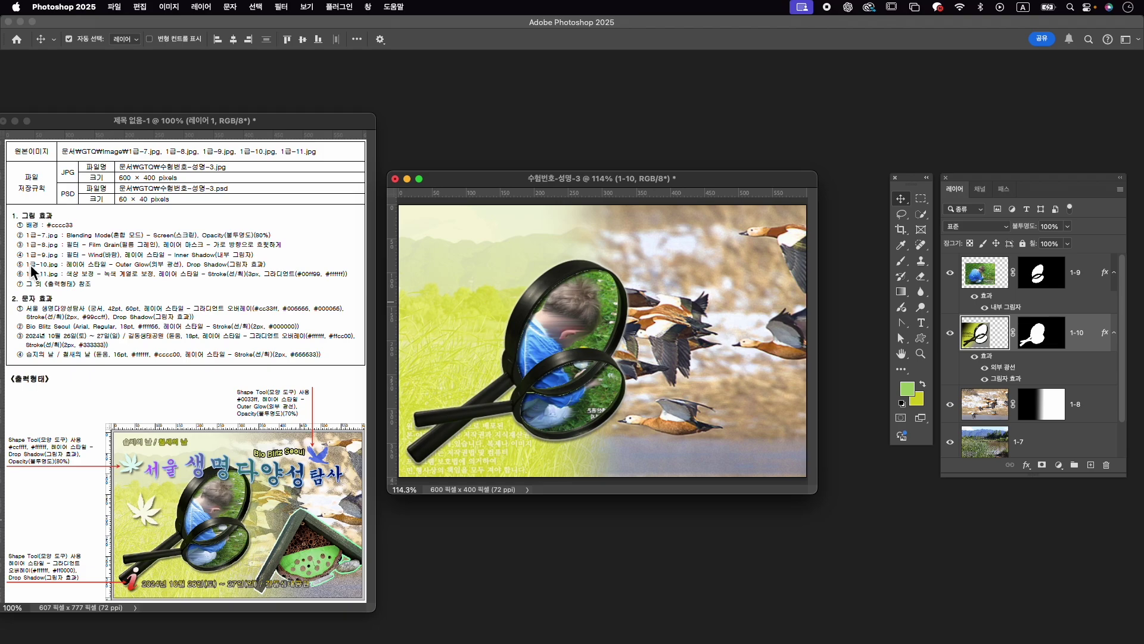
key(ctrl+o)
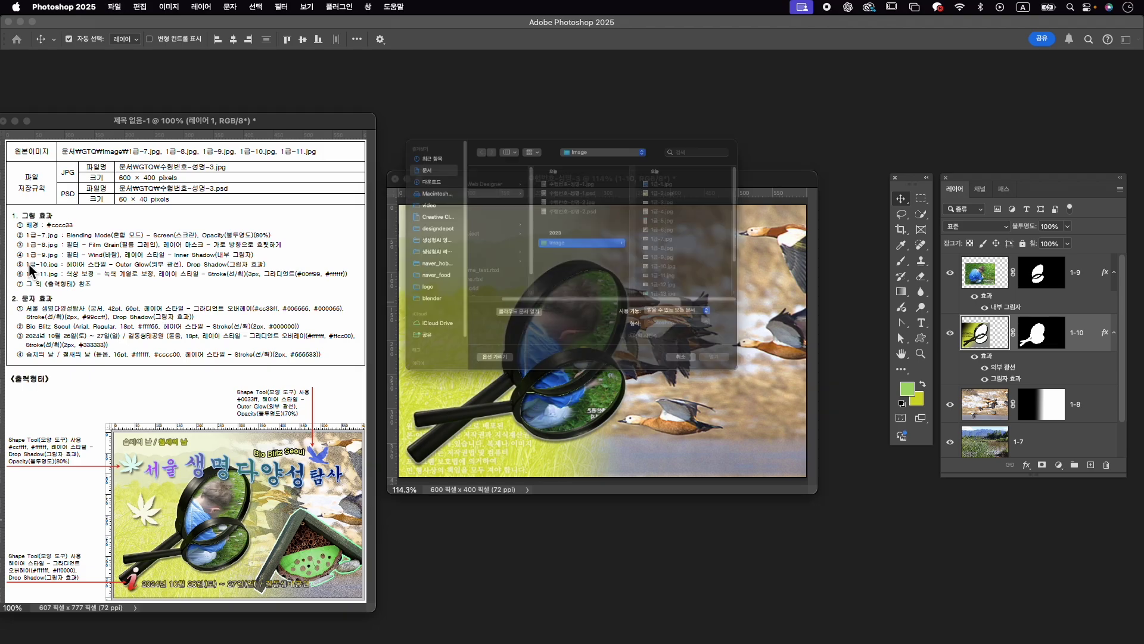
Open 1급-11.jpg and brush a Quick Selection over the wood slice.
click(695, 285)
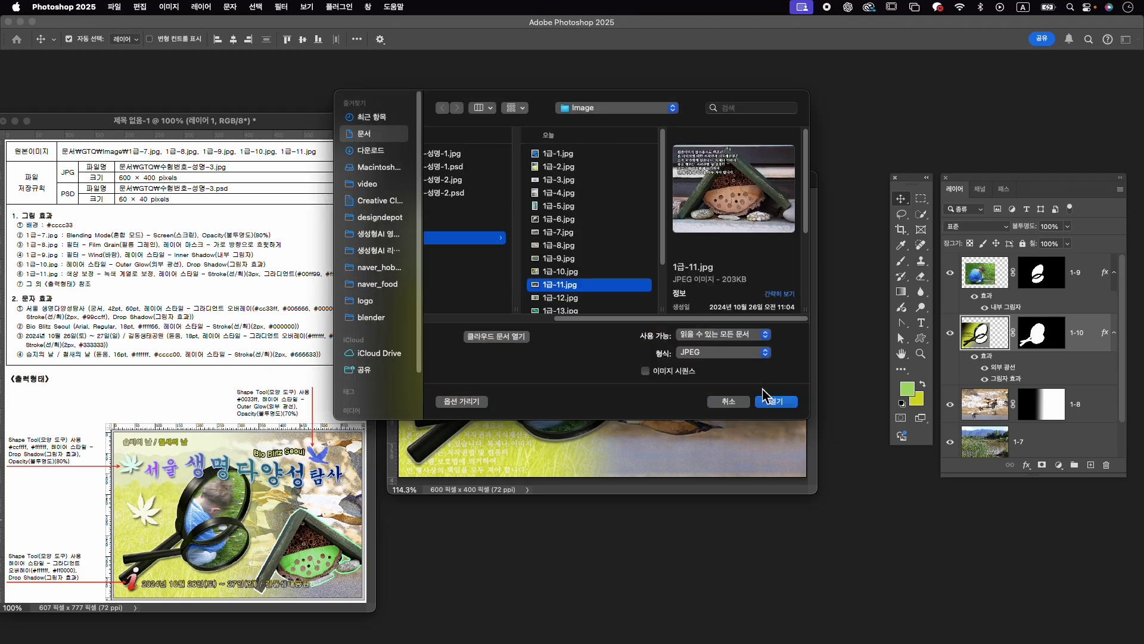
click(783, 404)
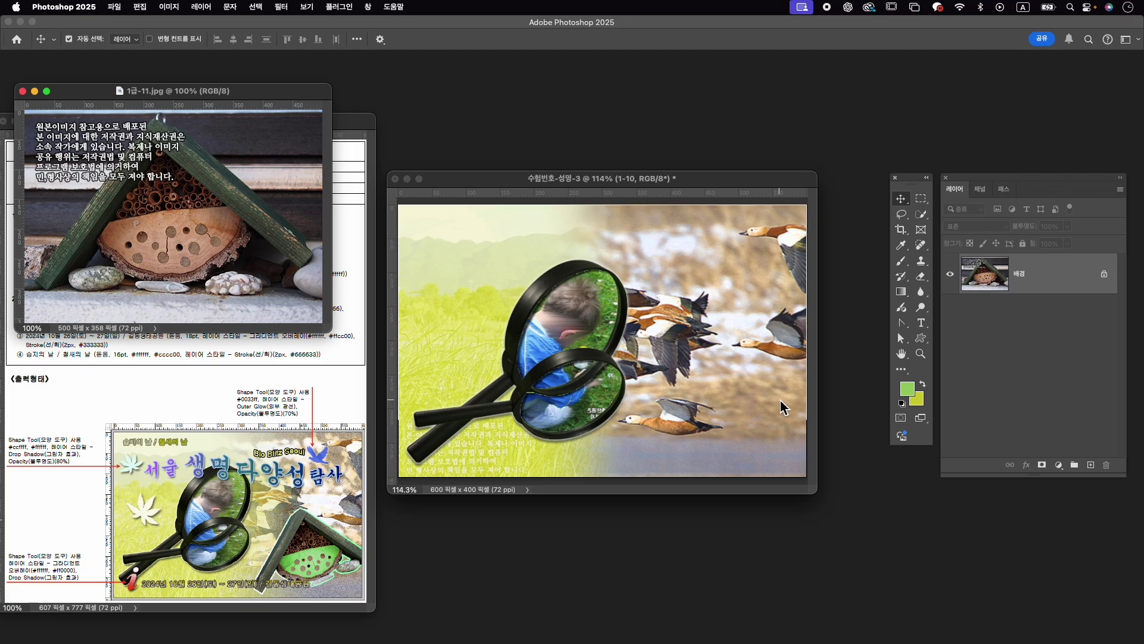
drag(263, 97, 637, 127)
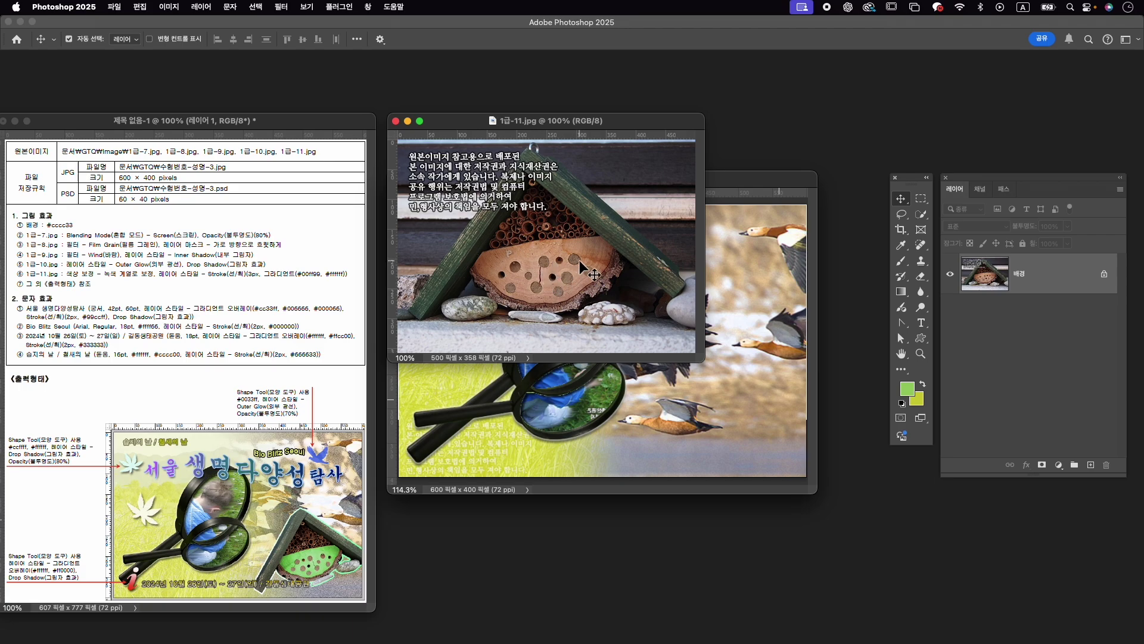
click(922, 214)
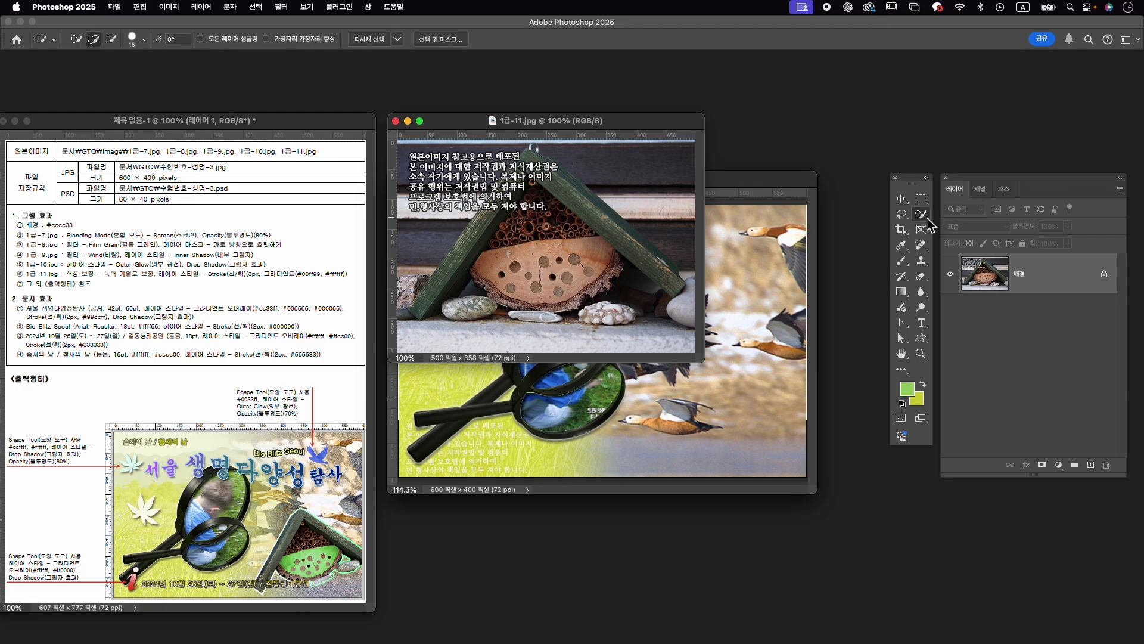
mouse_move(609, 248)
mouse_down()
mouse_move(561, 258)
mouse_move(543, 281)
mouse_up()
Subtract the round holes of the wood slice from the selection.
key(alt)
scroll(542, 275, up, 3)
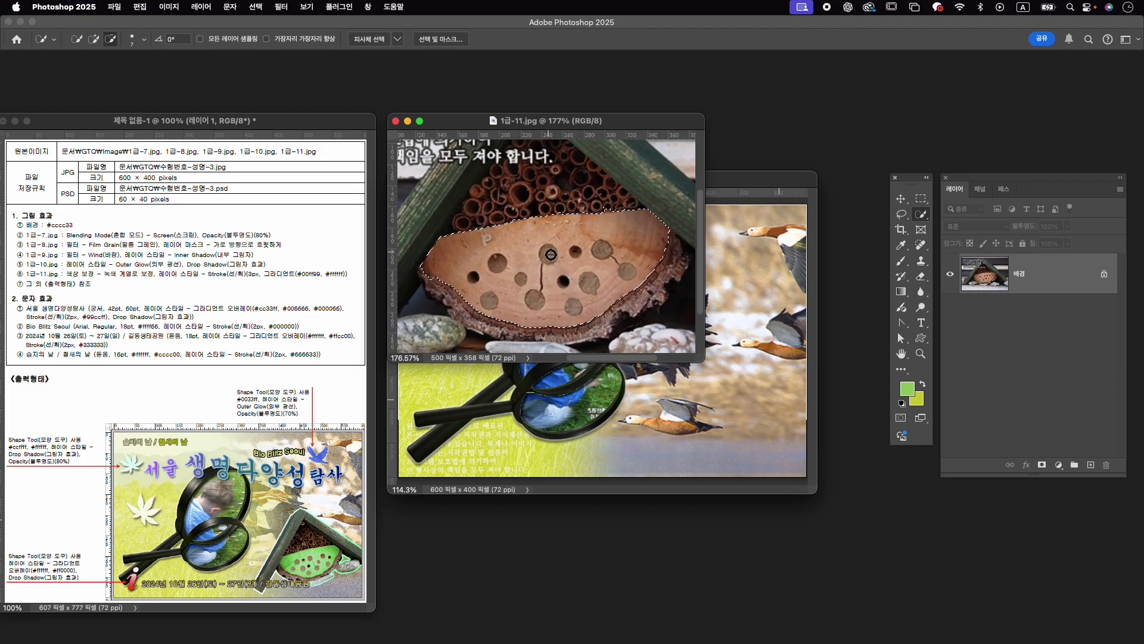
alt+click(551, 260)
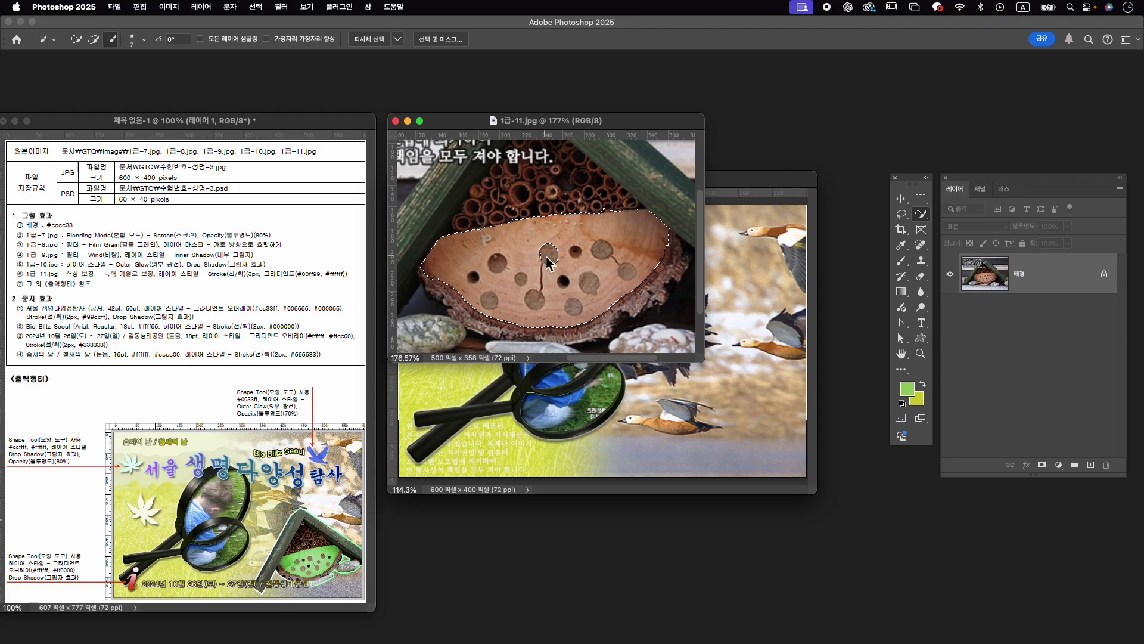
alt+click(498, 263)
alt+click(535, 298)
alt+click(606, 249)
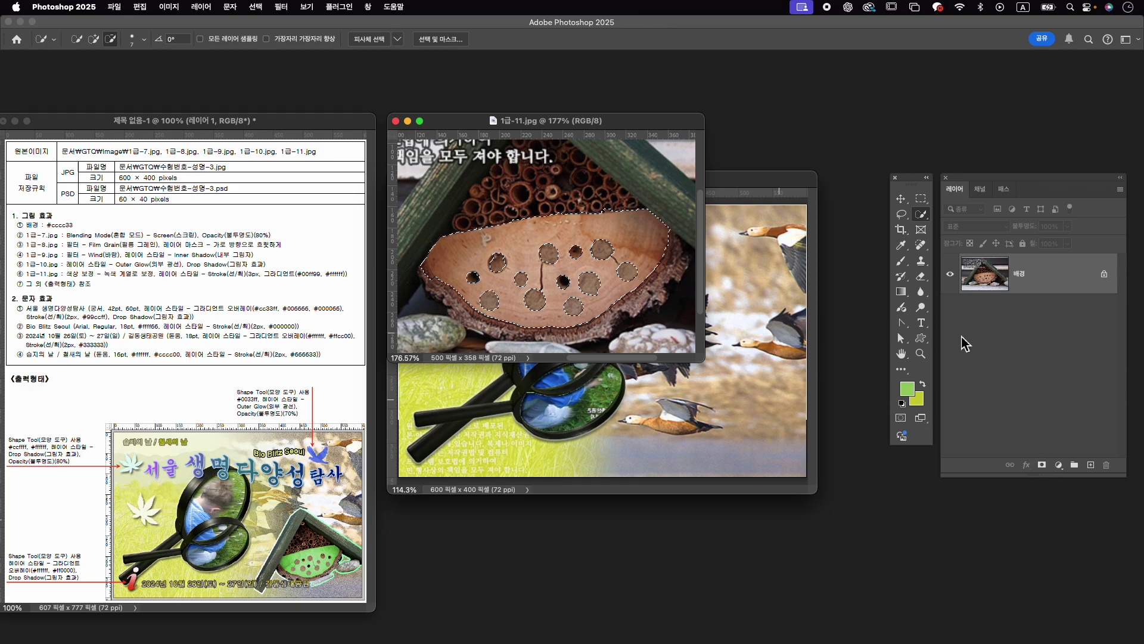
key(alt)
key(alt)
alt+click(499, 262)
Add a colorized Hue/Saturation adjustment layer at hue 101, saturation 42 to tint the slice green.
click(1058, 467)
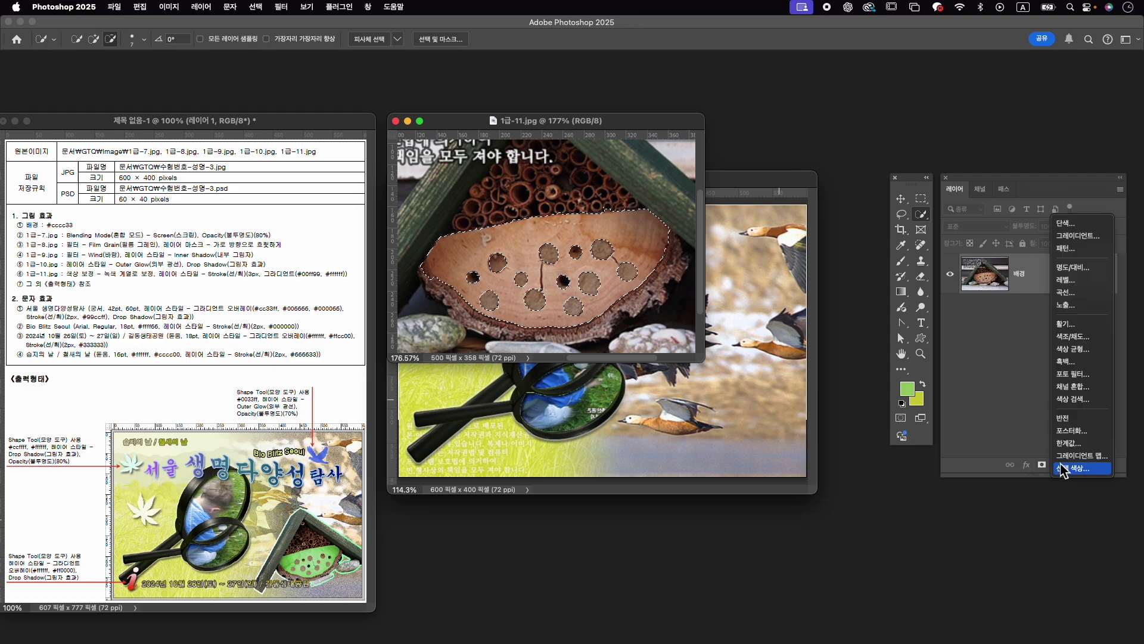
click(1073, 336)
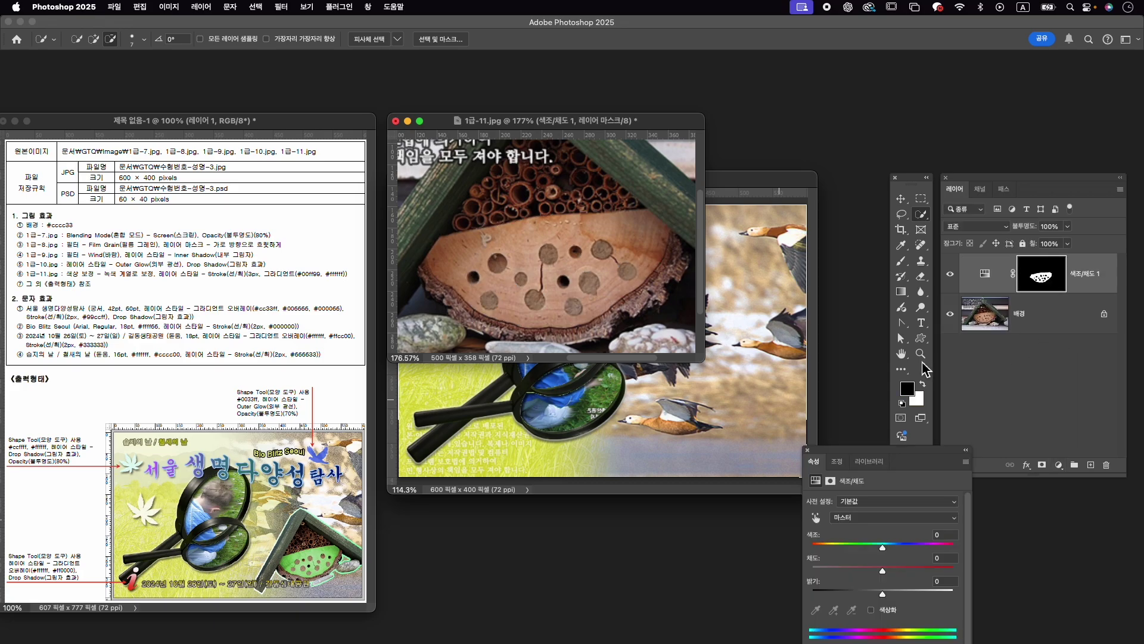
click(888, 611)
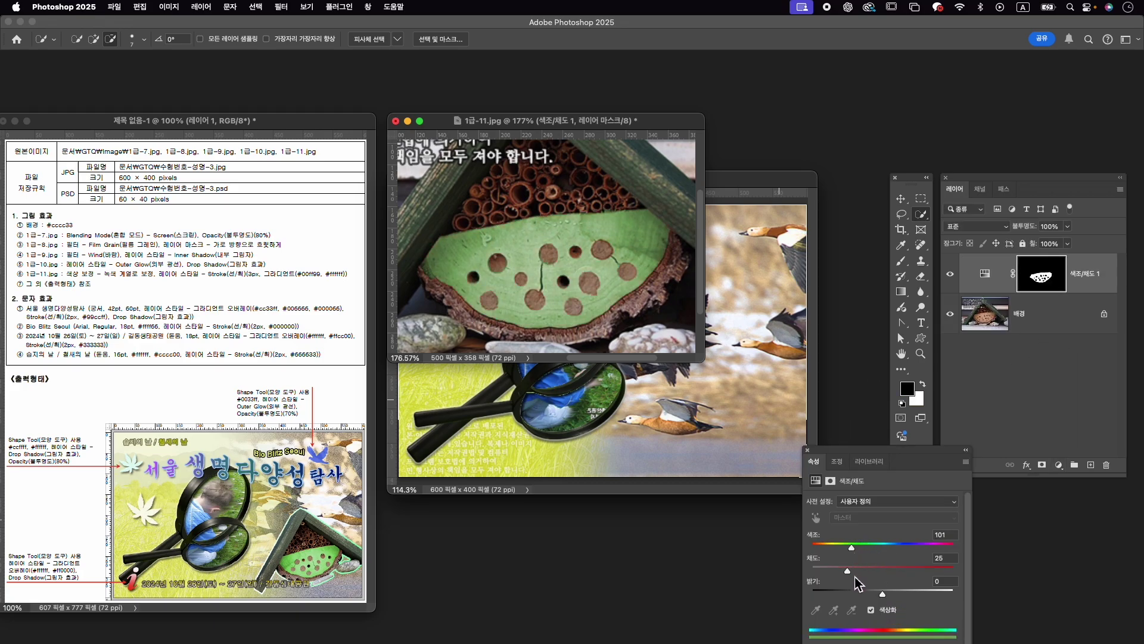
drag(848, 571, 812, 570)
click(874, 567)
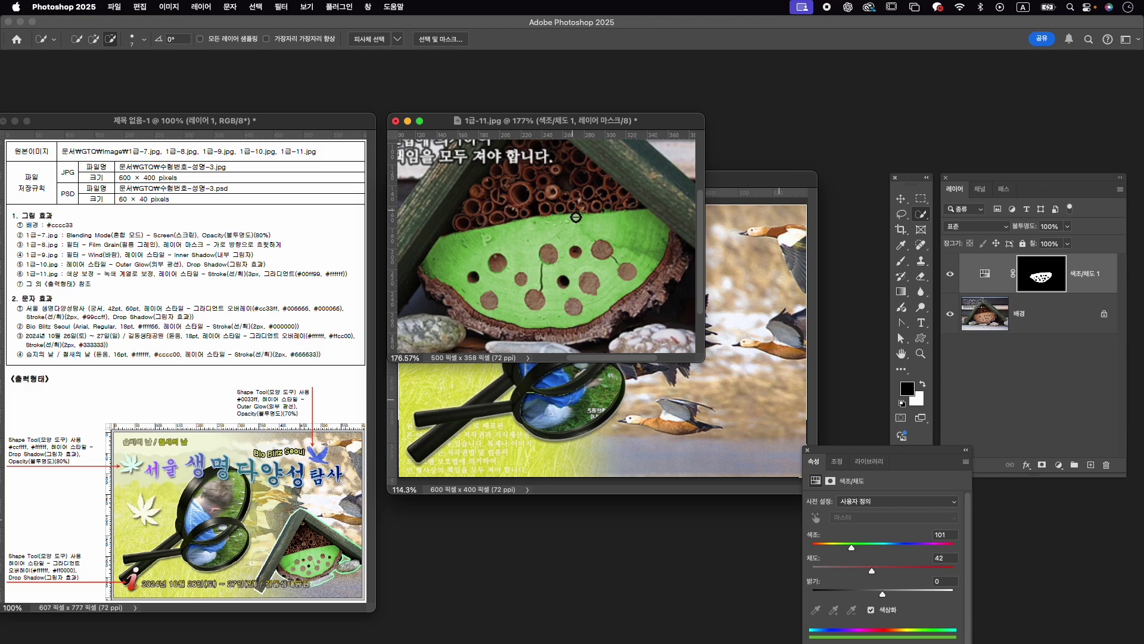
scroll(577, 231, down, 2)
scroll(577, 232, down, 2)
scroll(576, 232, down, 2)
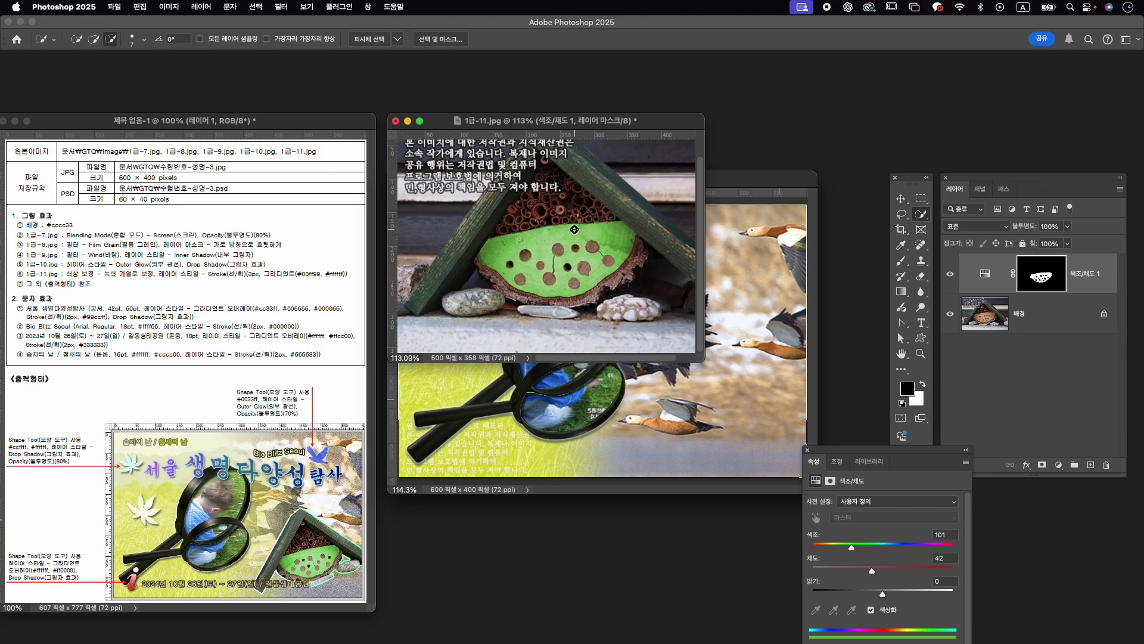
scroll(575, 232, down, 2)
scroll(575, 231, down, 1)
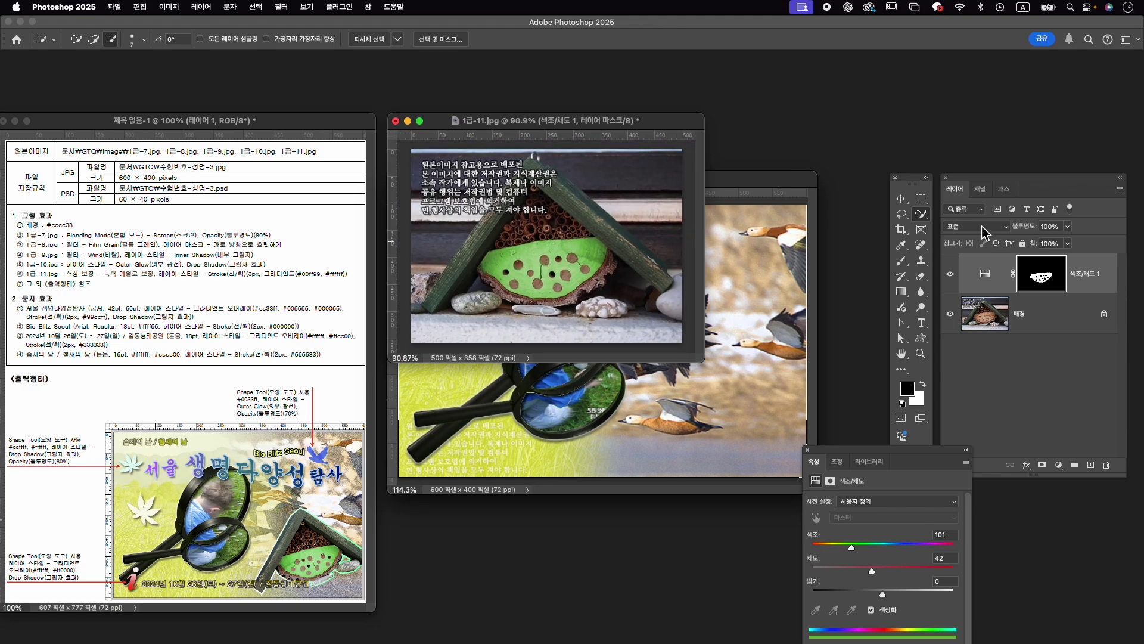
Box-select the roof, log and stones with the Object Selection tool.
right_click(922, 217)
click(959, 213)
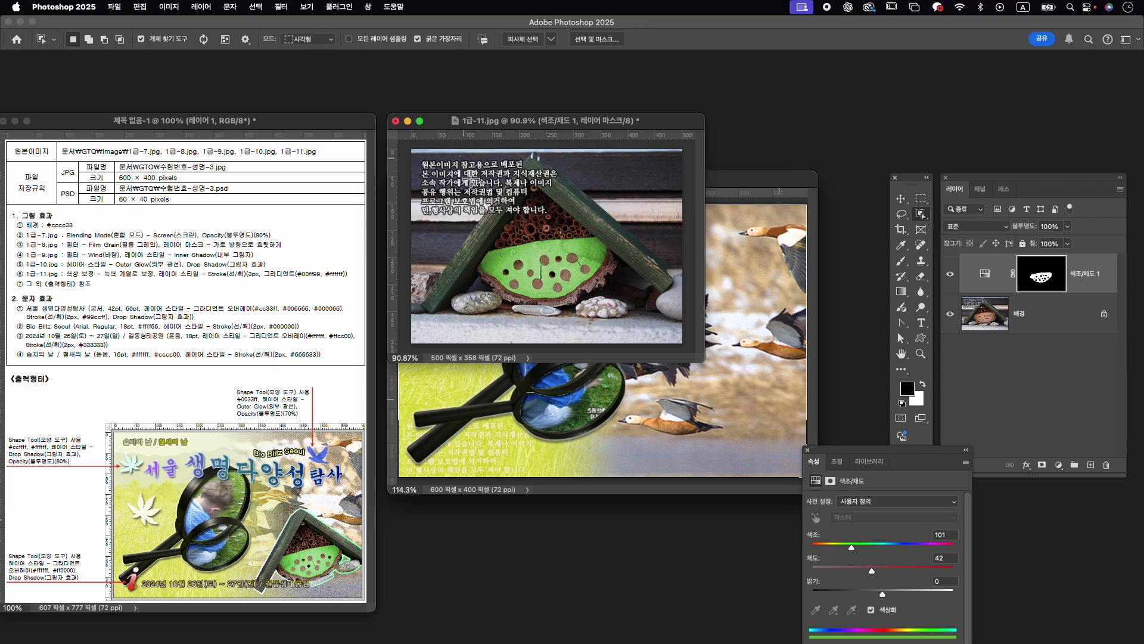
drag(453, 179, 691, 322)
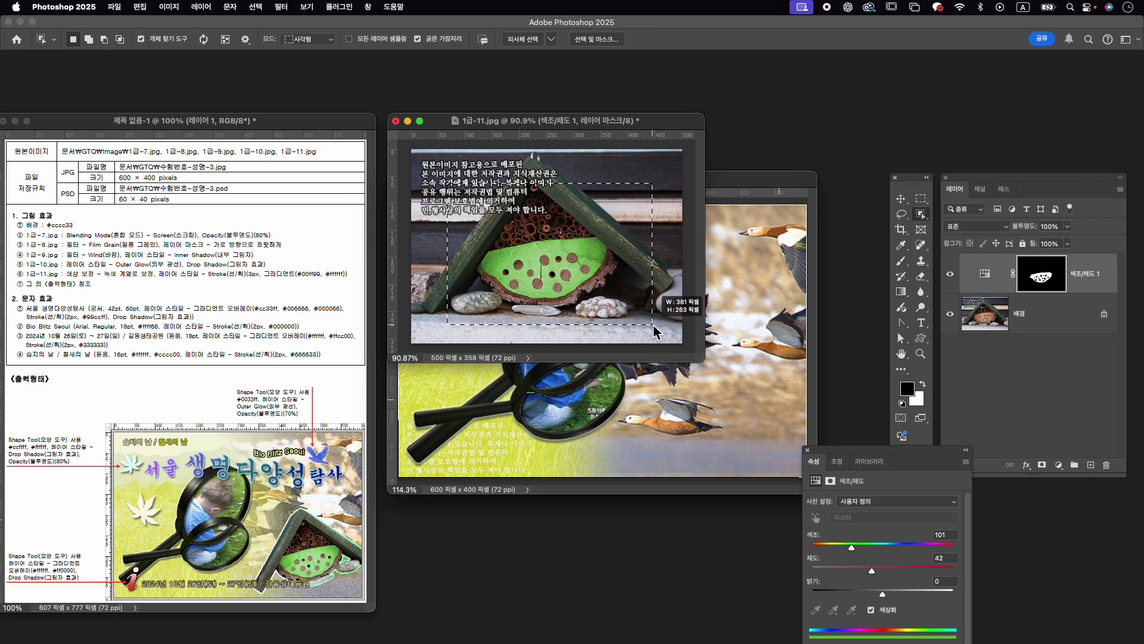
key(shift)
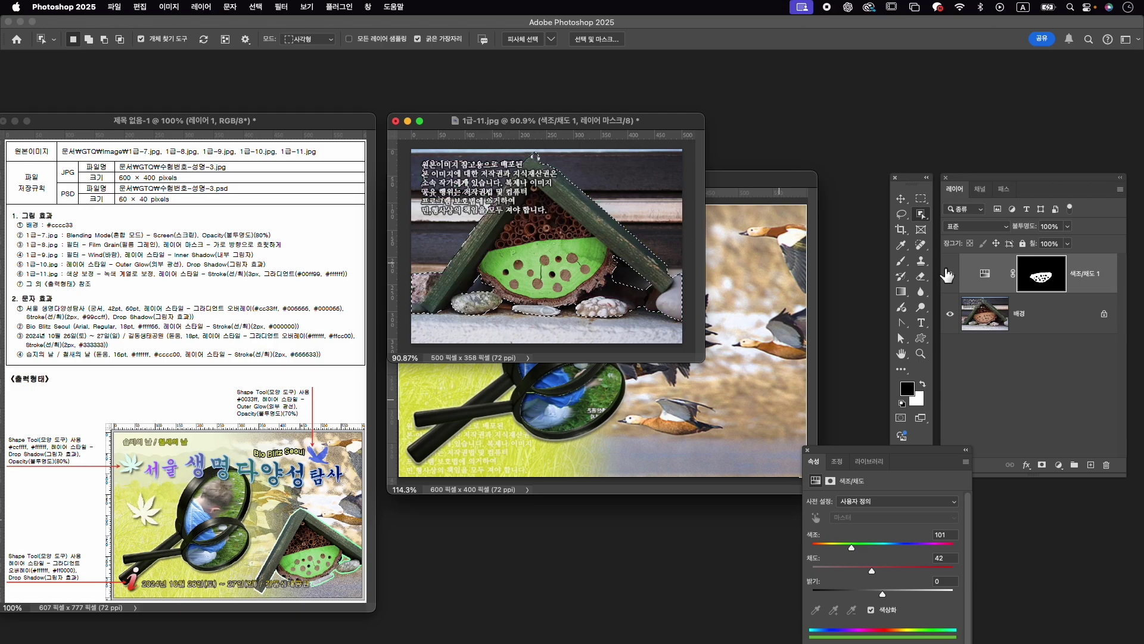
Remove the overlaid text and the right-edge stone area from the selection with Quick Selection.
right_click(921, 214)
click(960, 227)
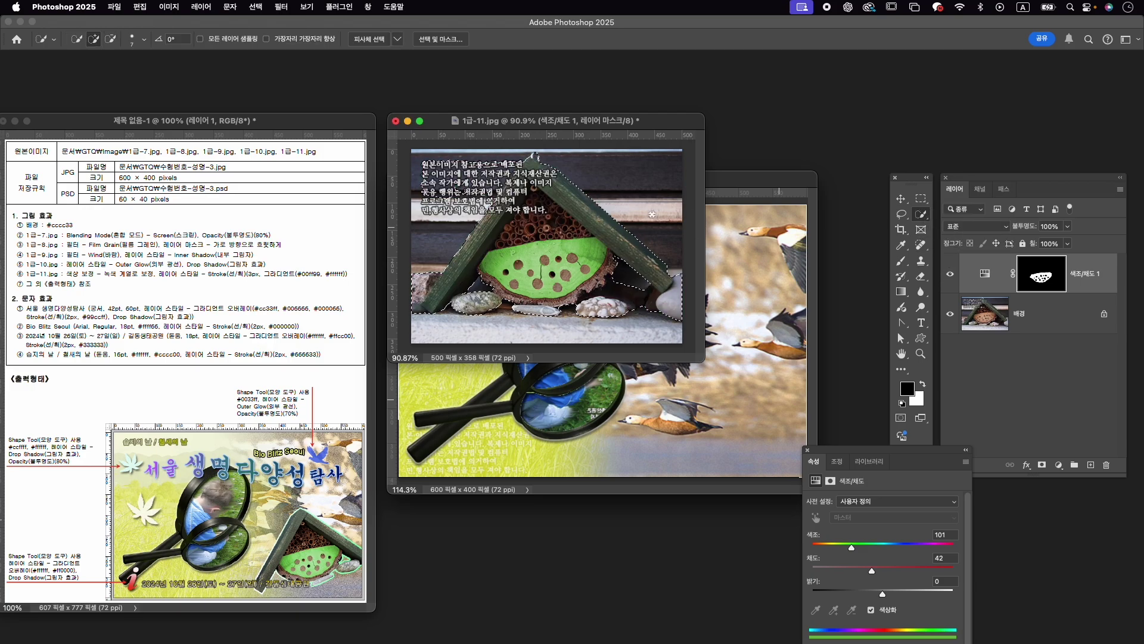
key(bracketright)
key(bracketright)
key(bracketright)
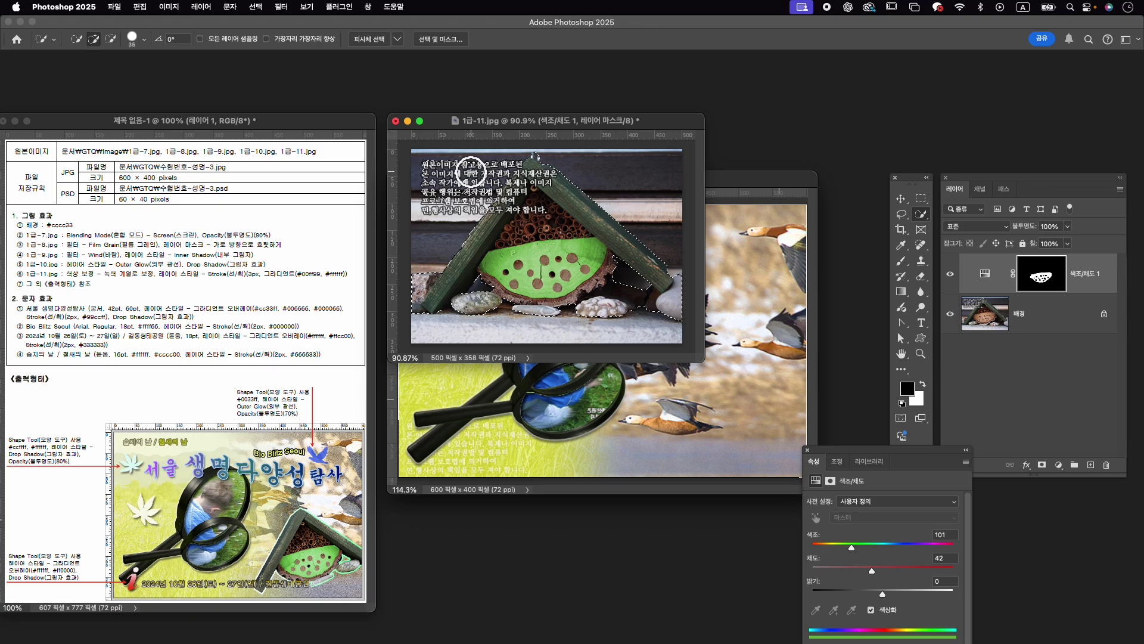
drag(433, 167, 487, 182)
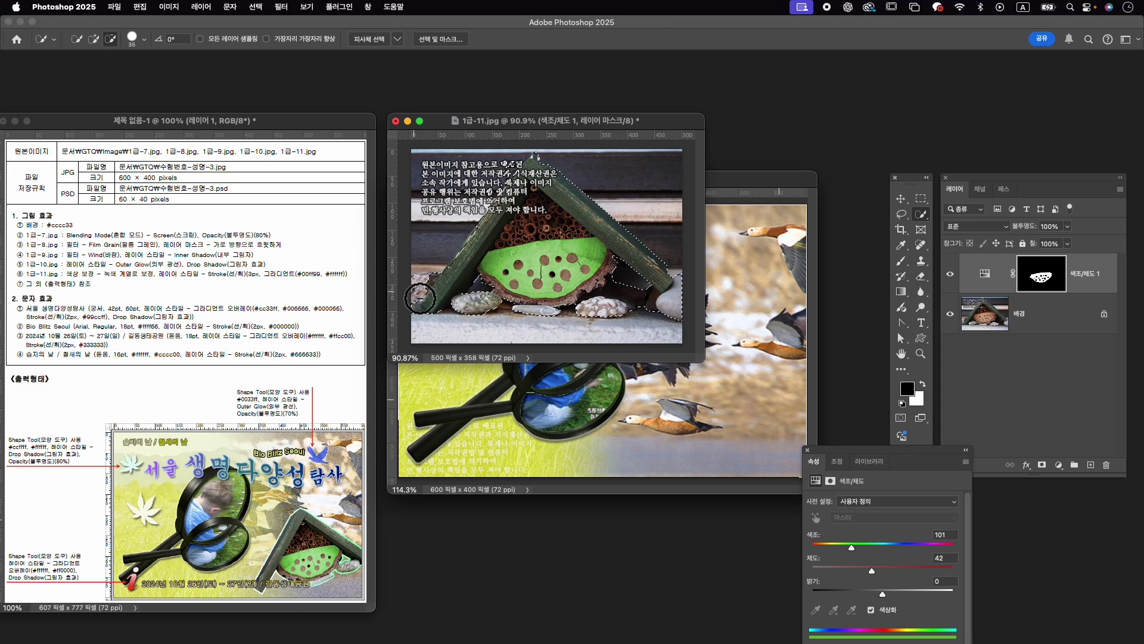
mouse_move(678, 288)
mouse_down()
mouse_move(665, 317)
mouse_move(644, 302)
mouse_up()
key(bracketleft)
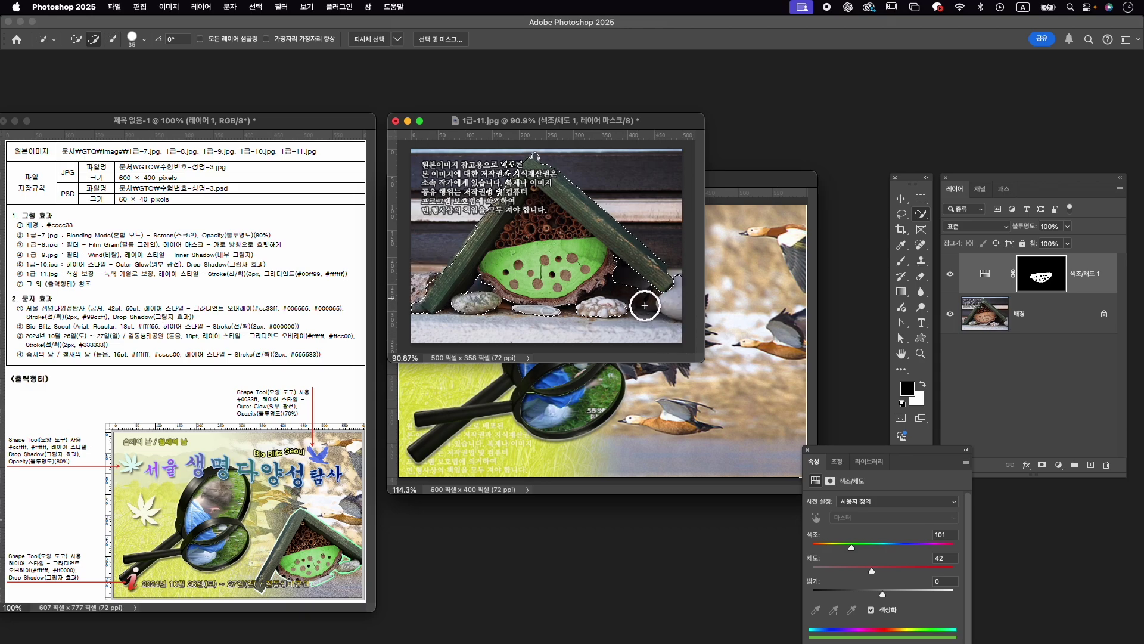
key(alt)
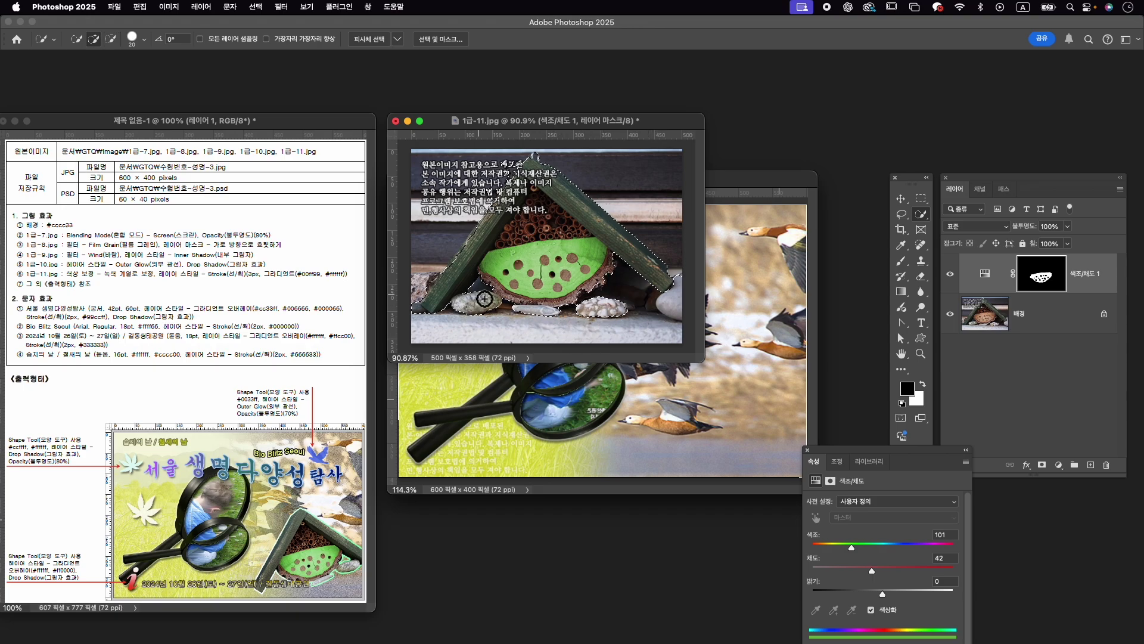
key(alt)
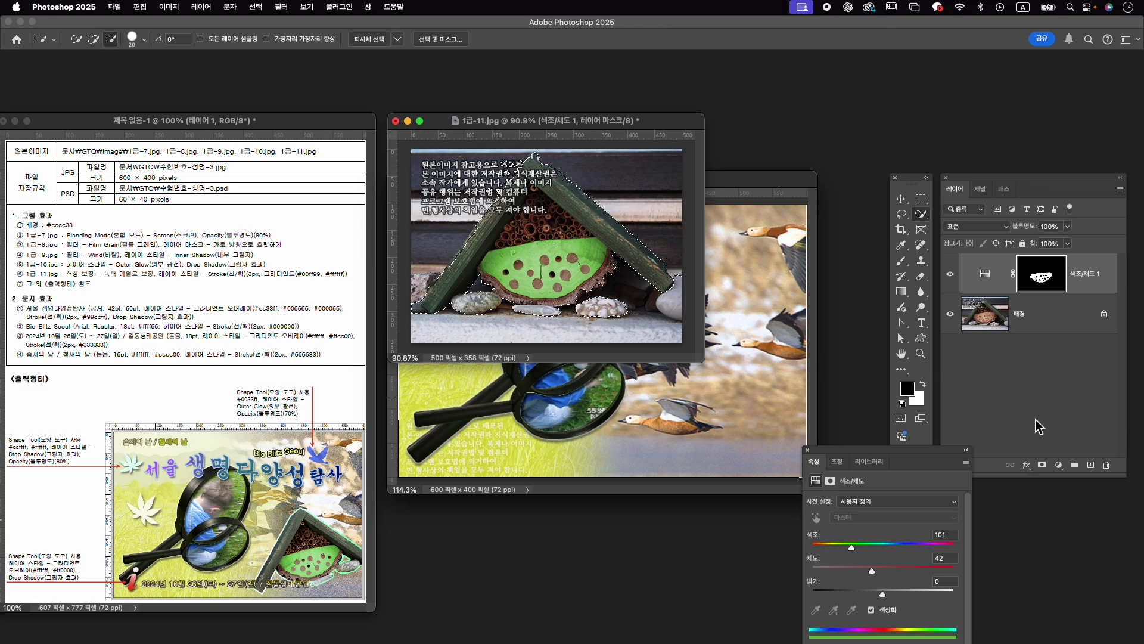
Undo an accidental mask on the hue/saturation layer and make the background layer active.
click(1044, 476)
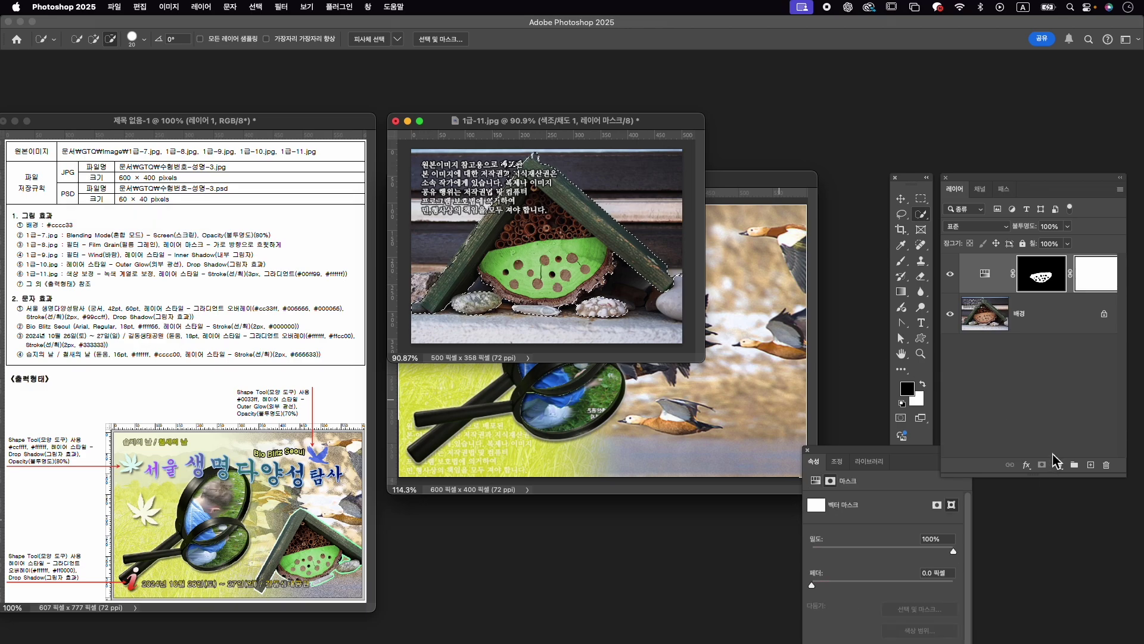
key(super+z)
click(1041, 322)
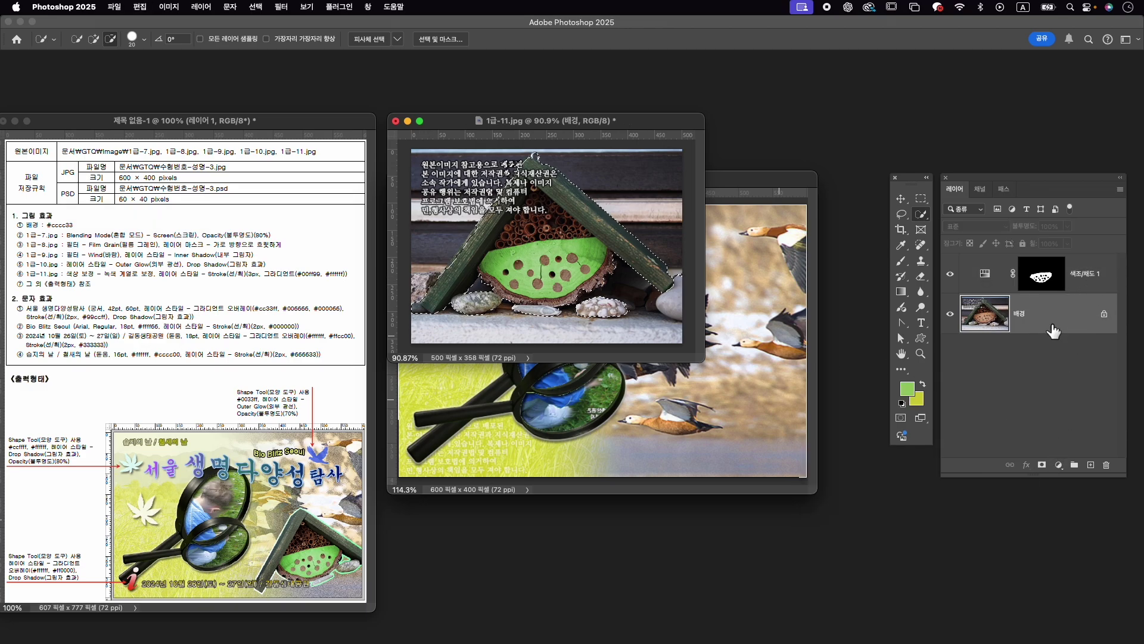
Add a layer mask to 1급-11.jpg keeping the shelter, log and stones, and ready a black/white Brush.
click(1042, 465)
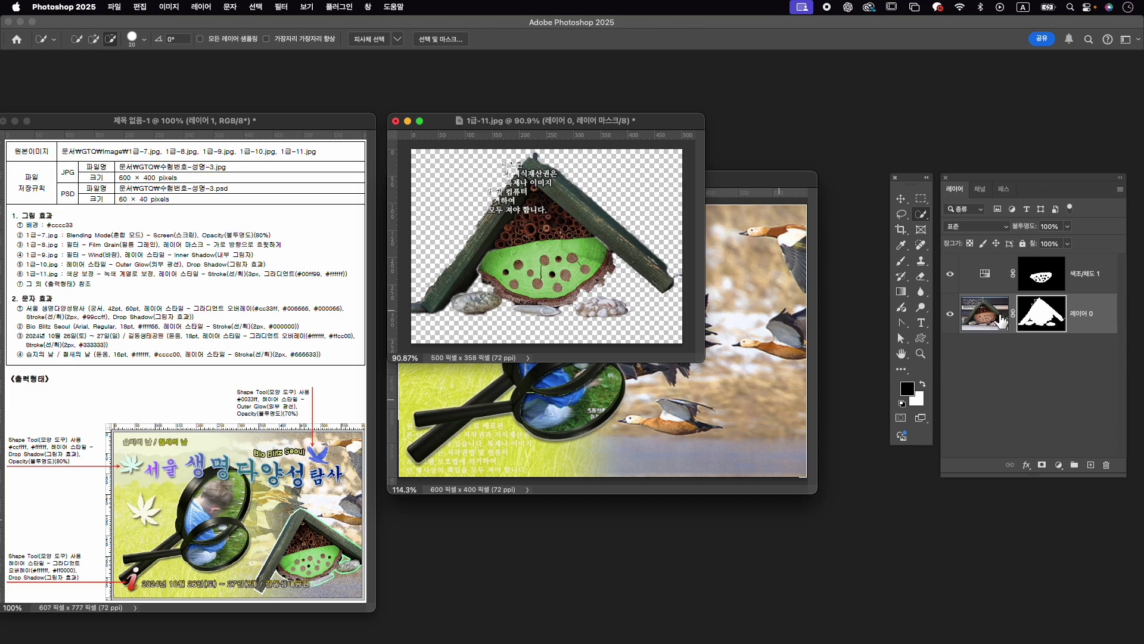
click(901, 262)
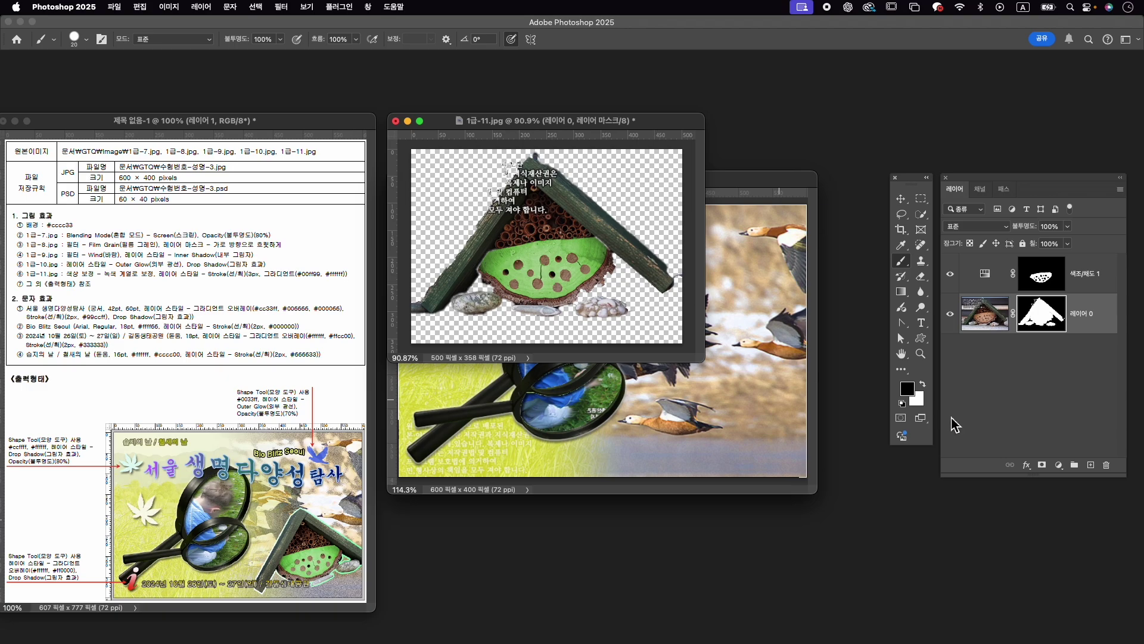
key(x)
key(x)
key(x)
key(x)
key(x)
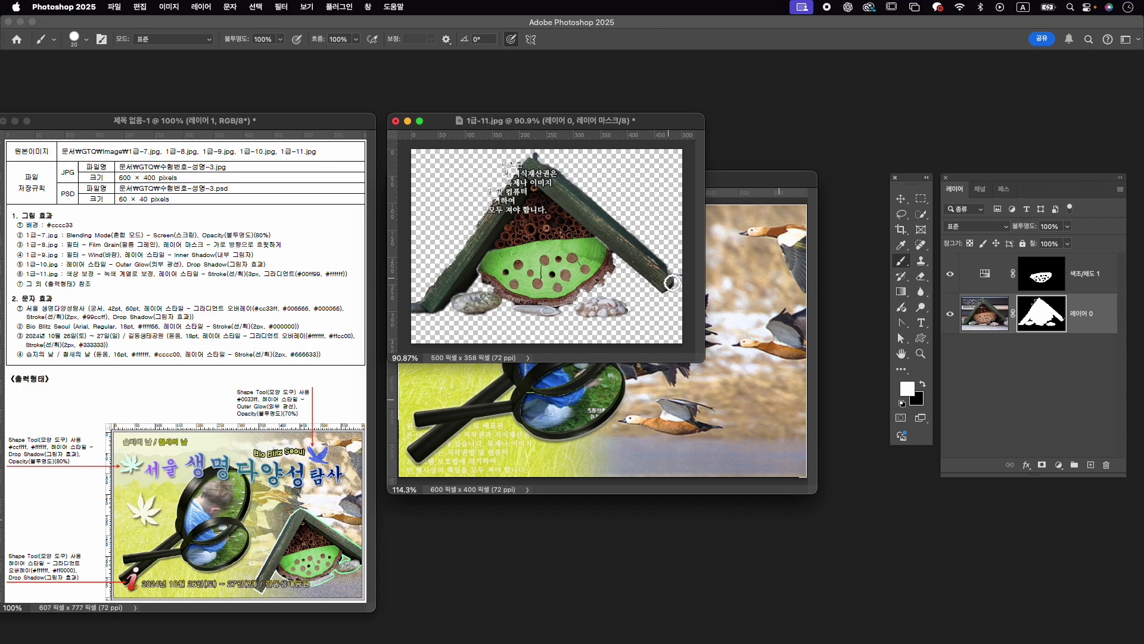
Paint the mask to restore the plank end and left roof plank, then refine the roof top.
drag(671, 282, 676, 296)
drag(517, 193, 420, 315)
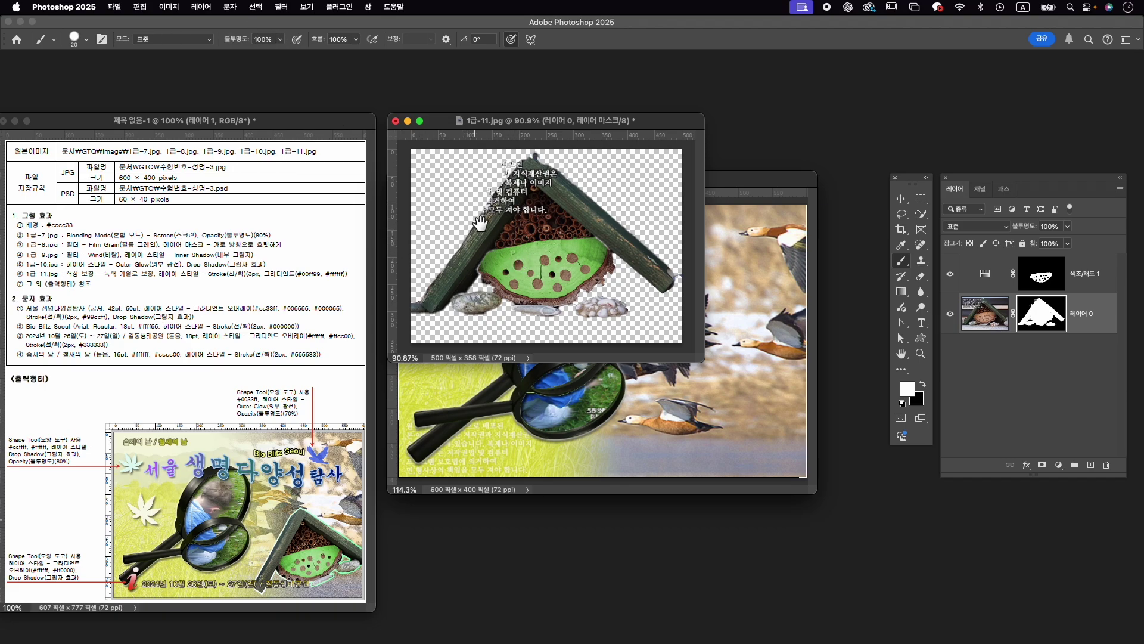
scroll(480, 223, up, 5)
drag(496, 143, 537, 175)
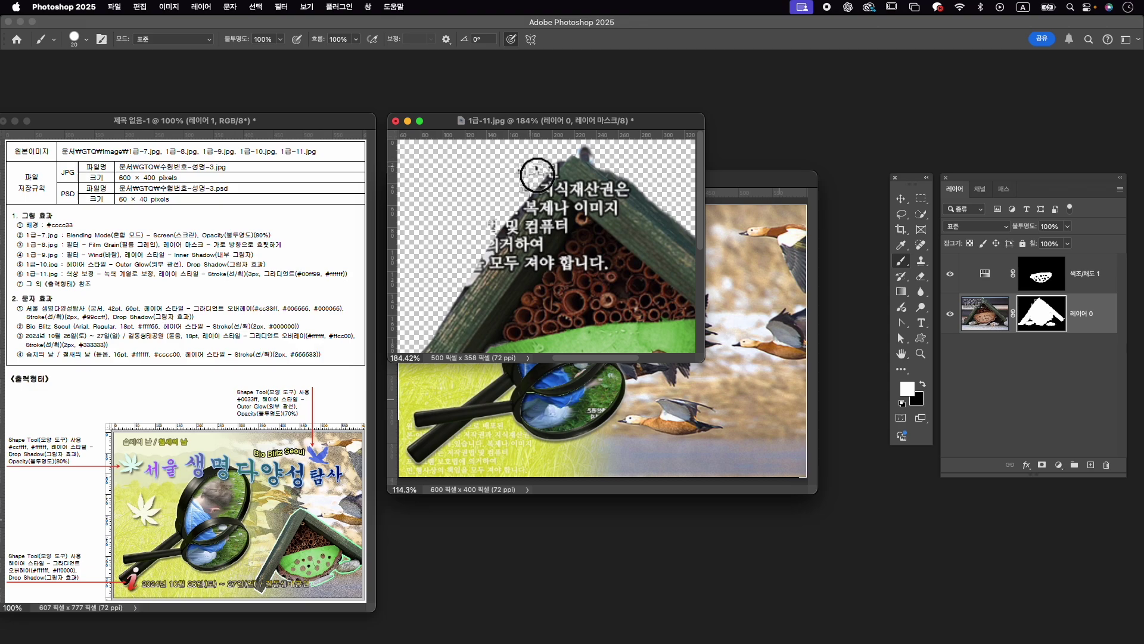
key(x)
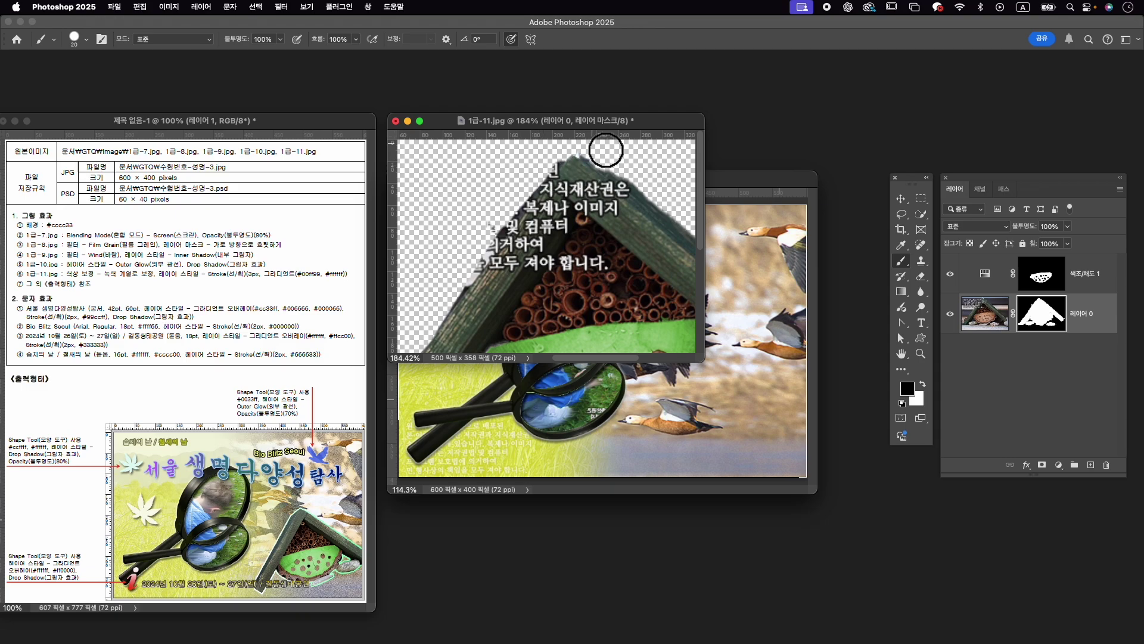
key(x)
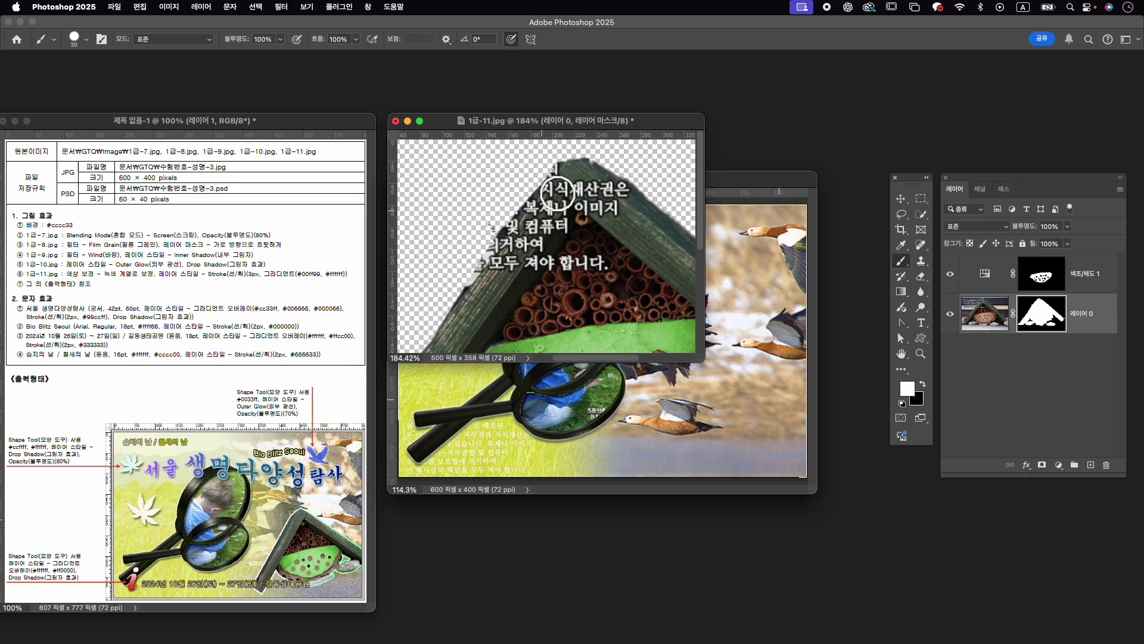
key(x)
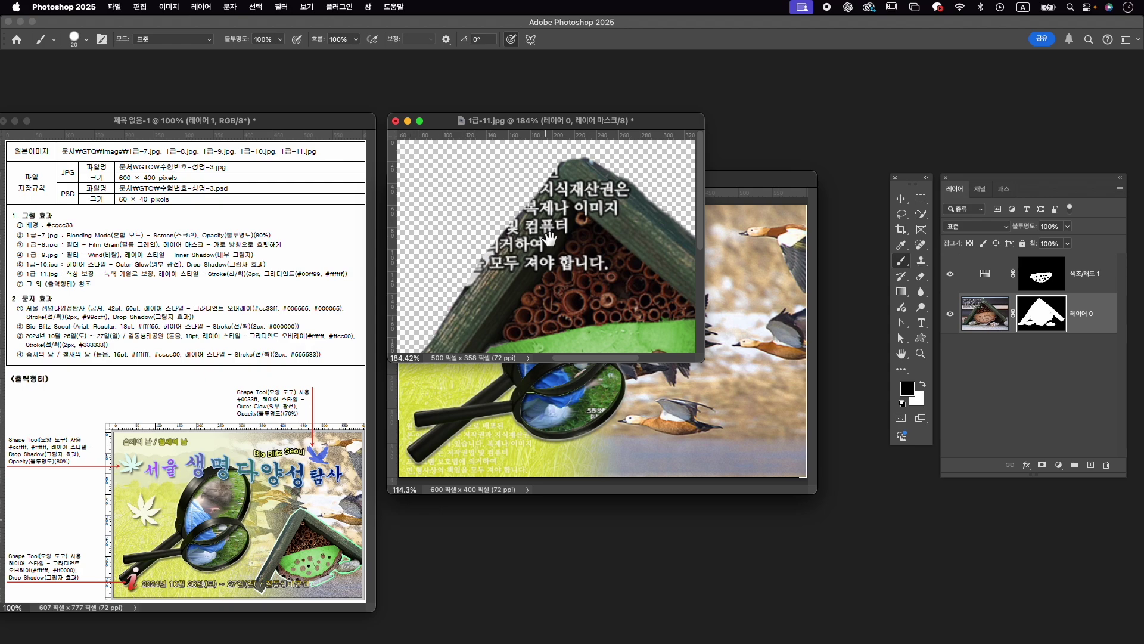
Clean up the mask around the roof's right end and lower edges, enlarging the brush to 40 px.
scroll(524, 203, down, 2)
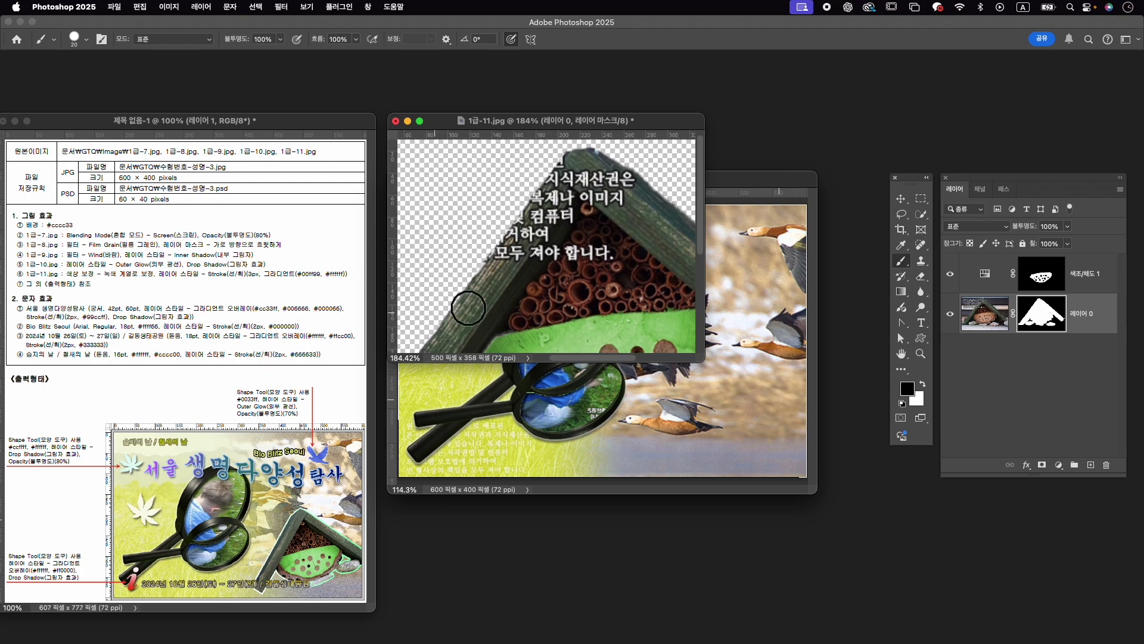
scroll(545, 252, down, 3)
scroll(545, 252, down, 2)
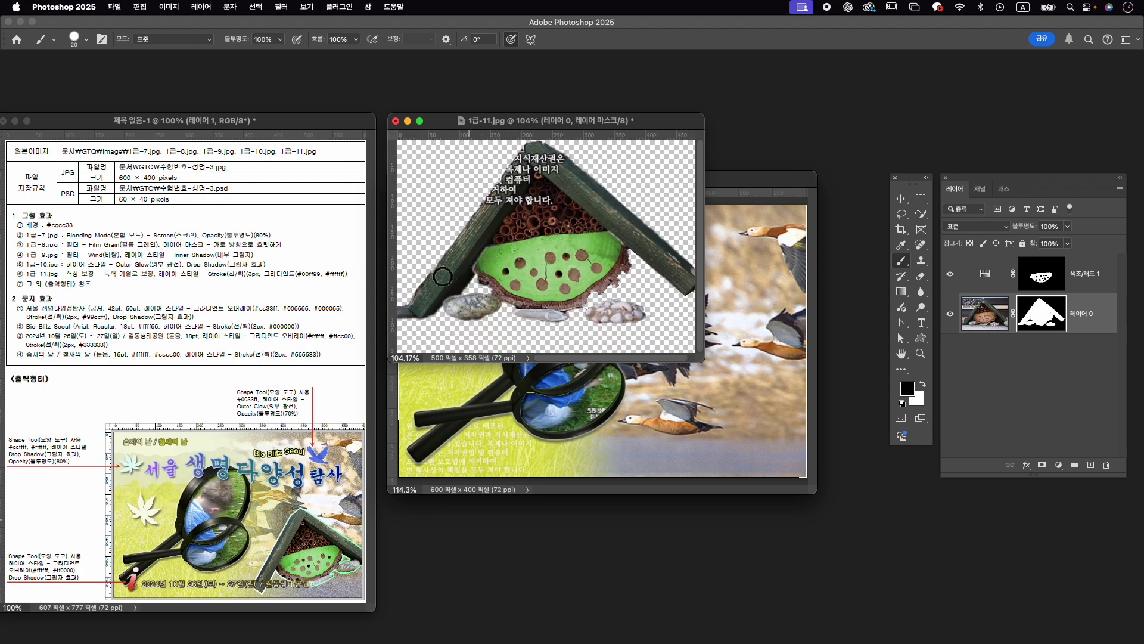
scroll(417, 278, down, 2)
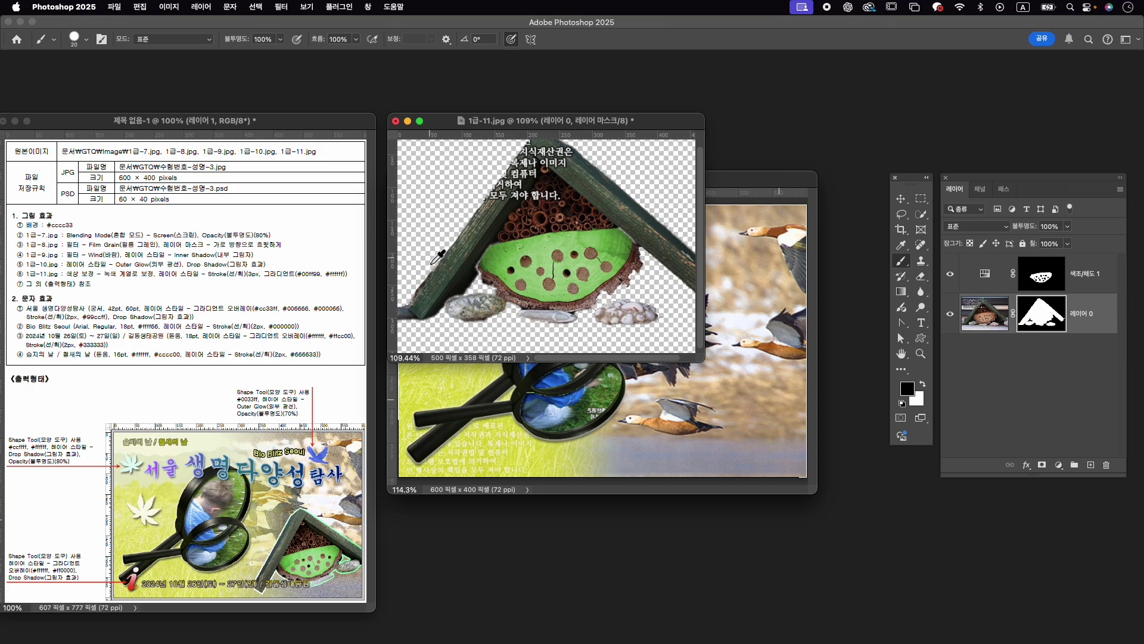
scroll(417, 328, right, 5)
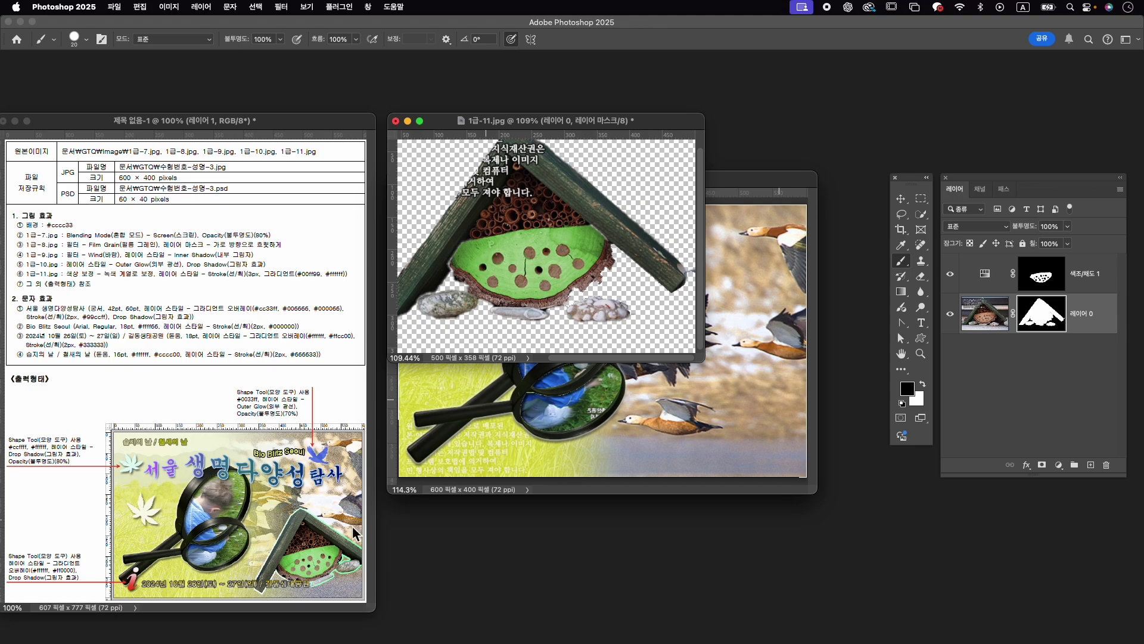
drag(514, 311, 581, 324)
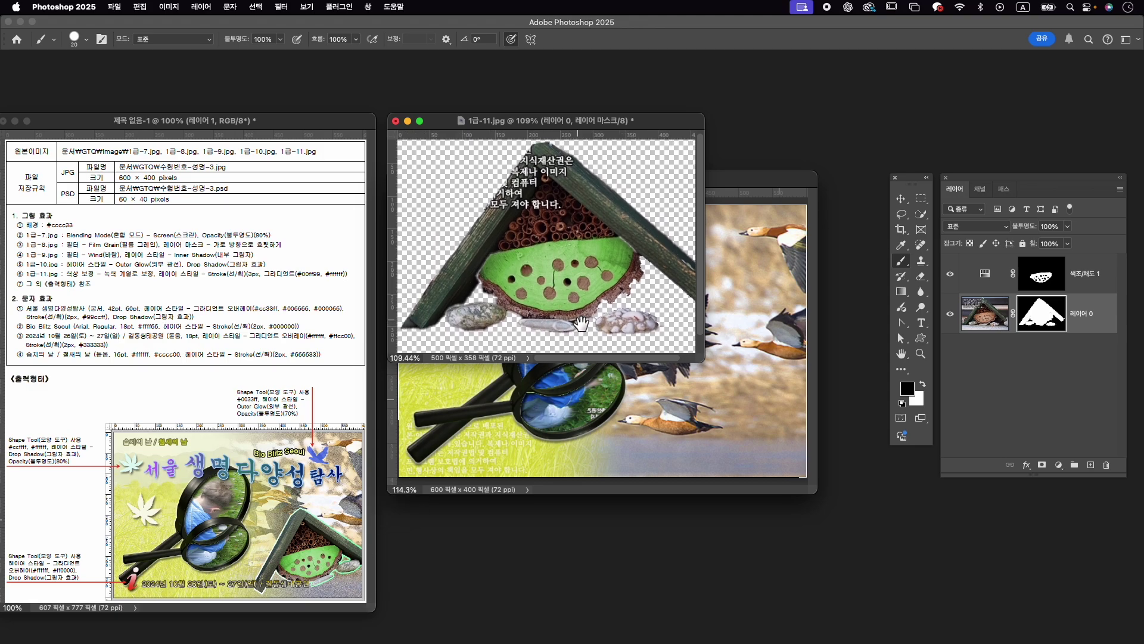
scroll(492, 283, right, 5)
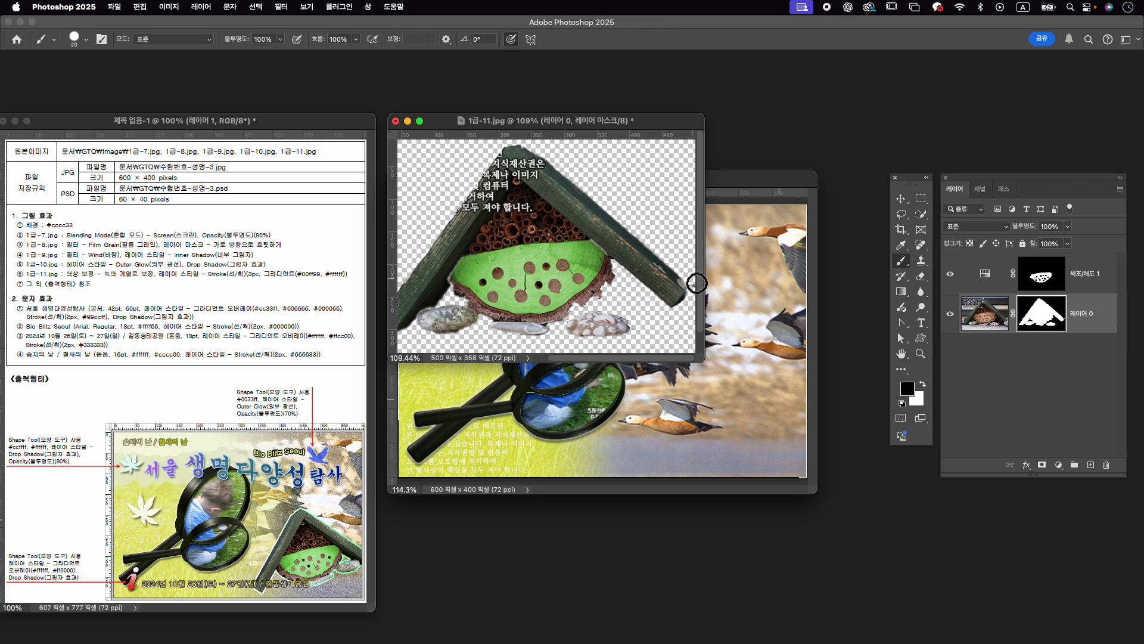
key(x)
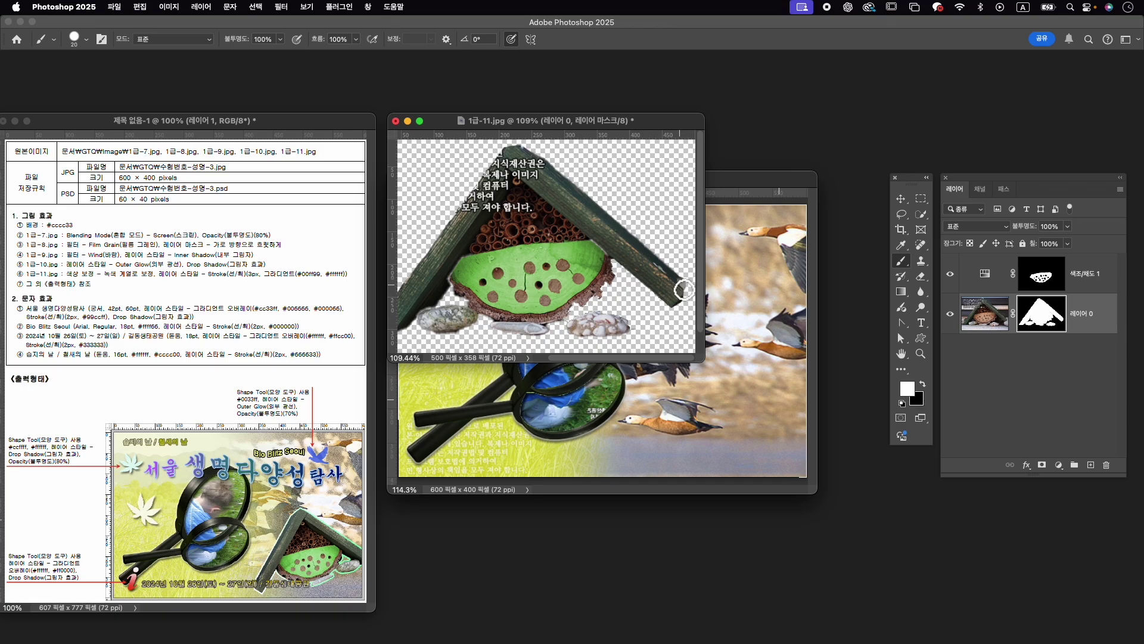
scroll(703, 298, up, 3)
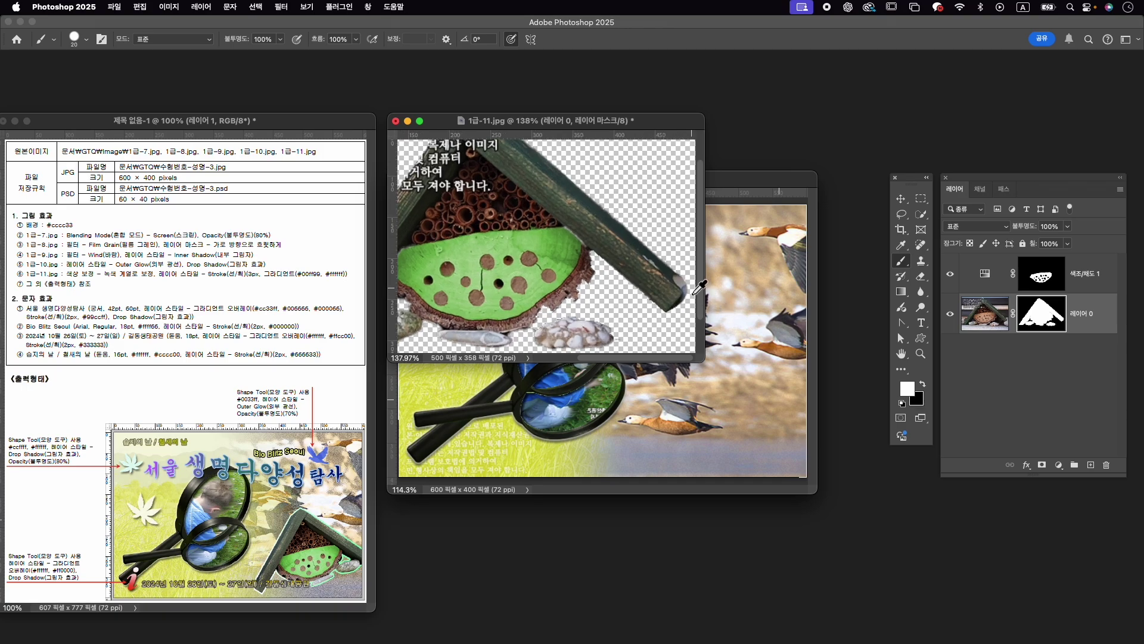
key(x)
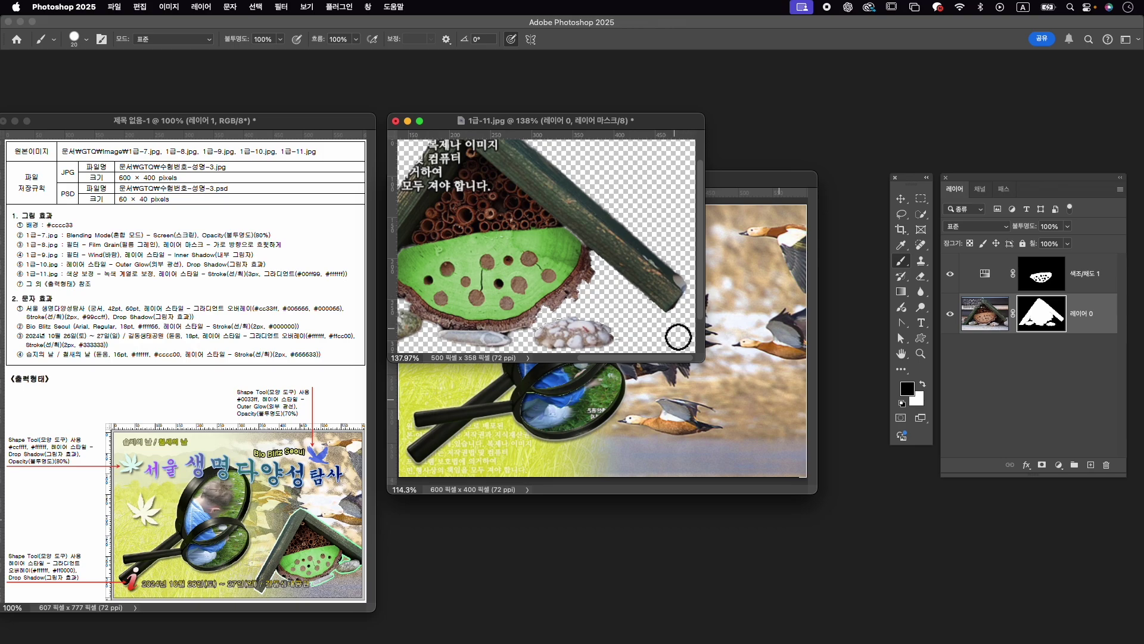
scroll(661, 301, left, 2)
key(x)
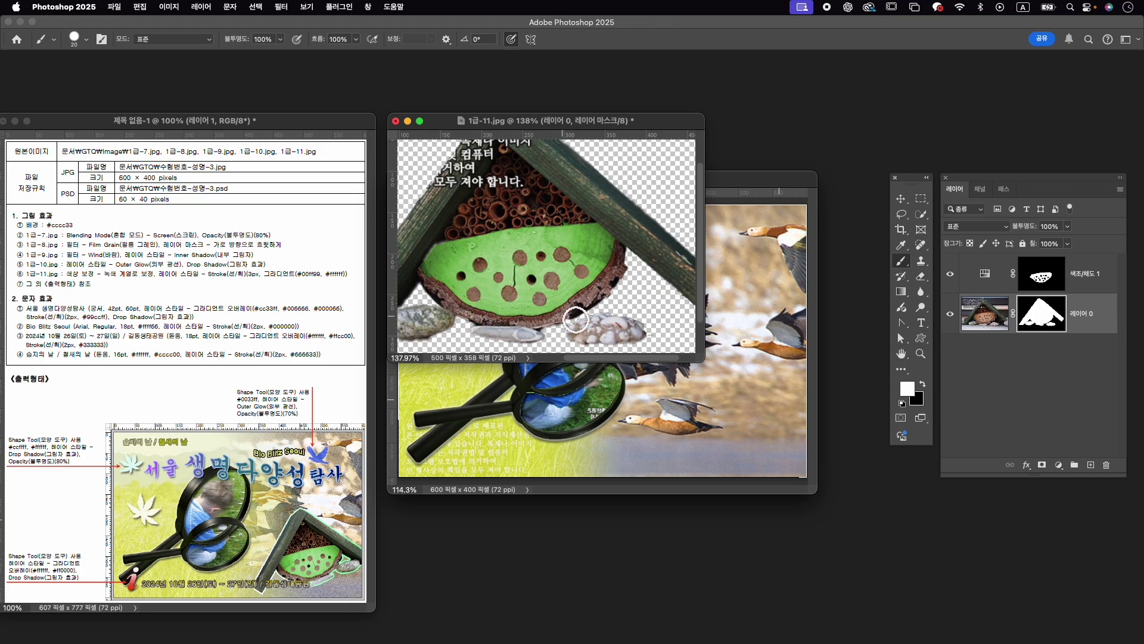
scroll(578, 327, down, 2)
scroll(581, 325, down, 2)
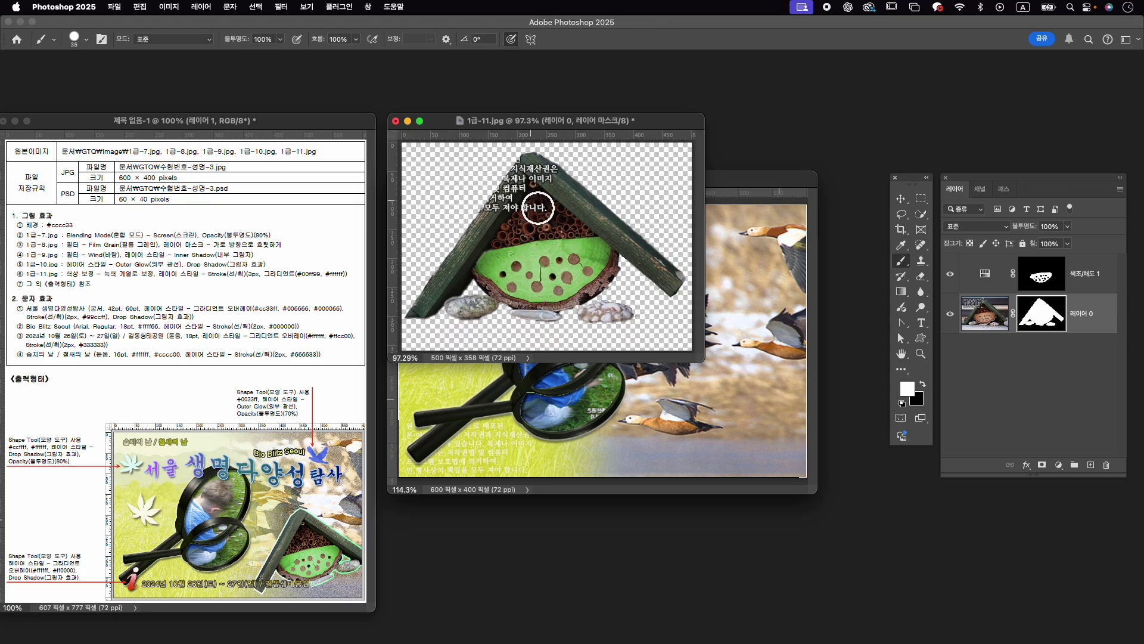
key(bracketright)
key(bracketright)
Stamp the visible bug hotel into 수험번호-성명-3 and close 1급-11 without saving.
key(v)
click(1081, 281)
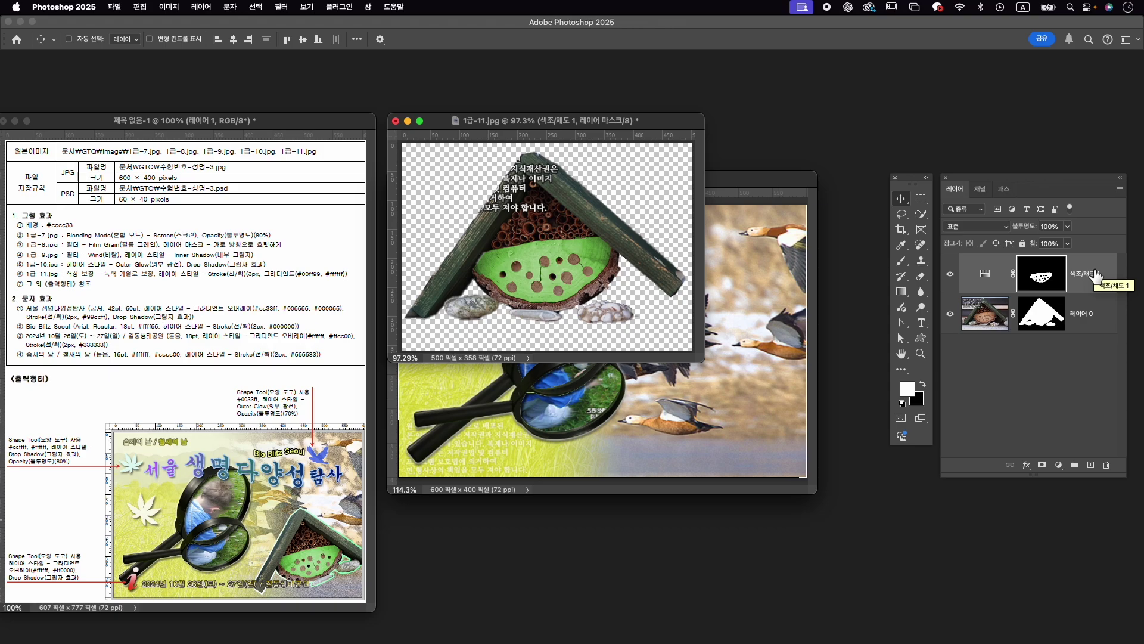
key(ctrl+alt+shift+e)
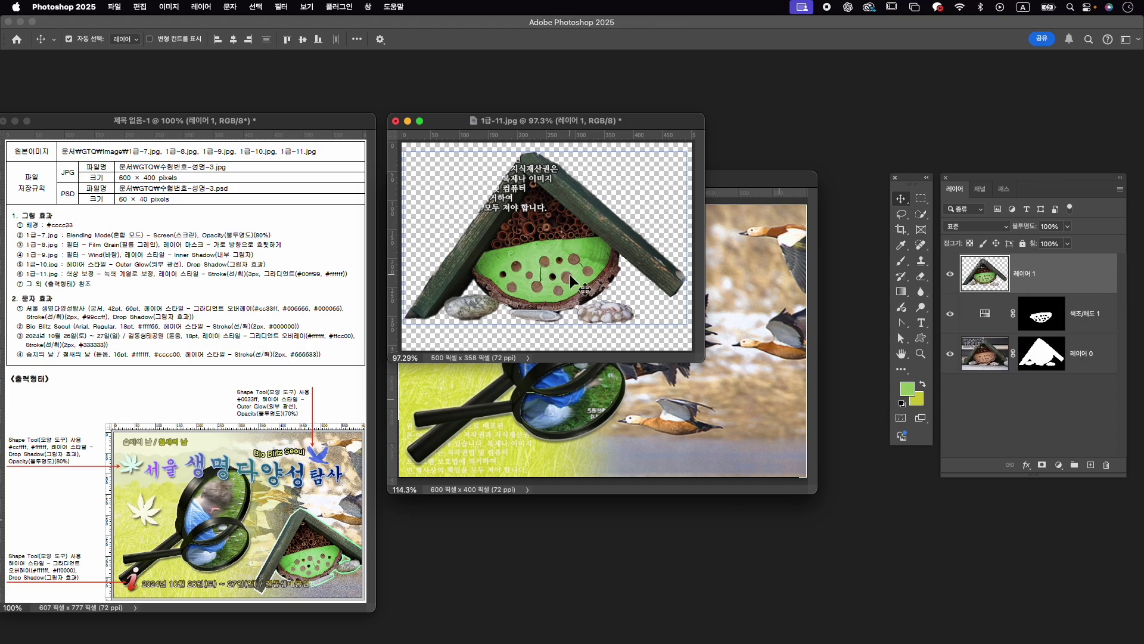
drag(570, 274, 764, 444)
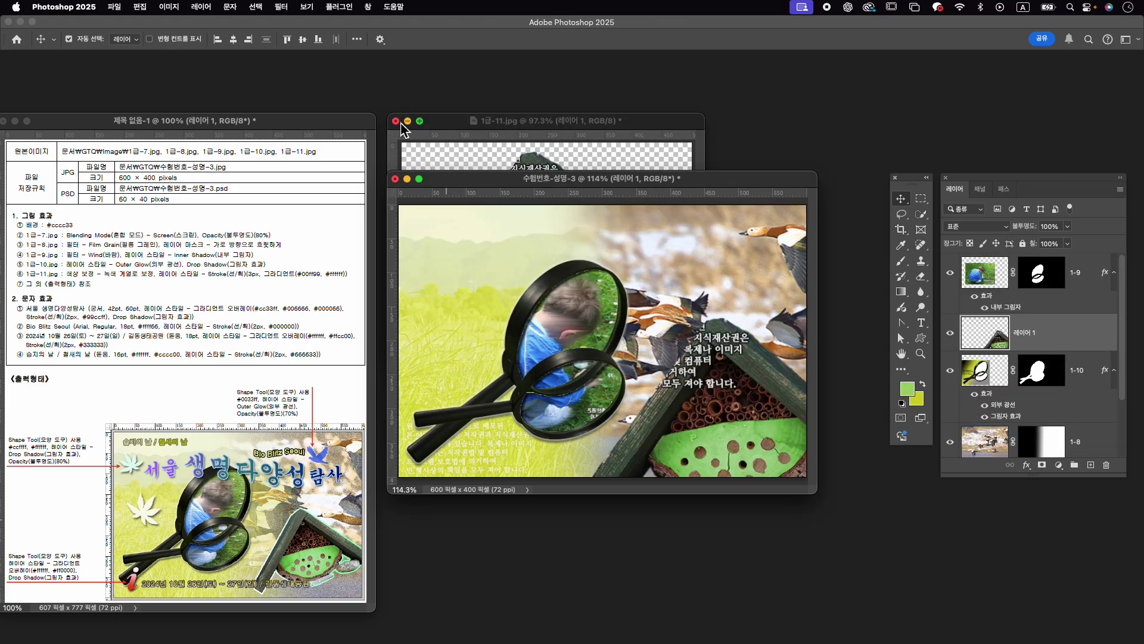
click(396, 121)
click(571, 289)
Move the new layer to the top of the stack and rename it 1-11.
click(1078, 277)
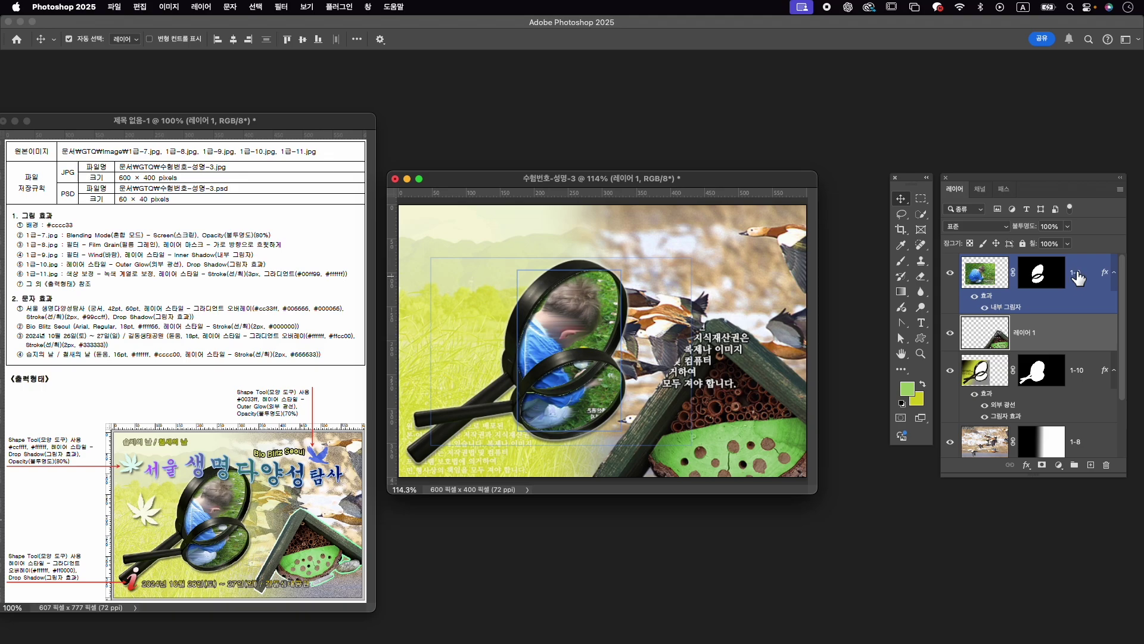
drag(1063, 344, 1068, 279)
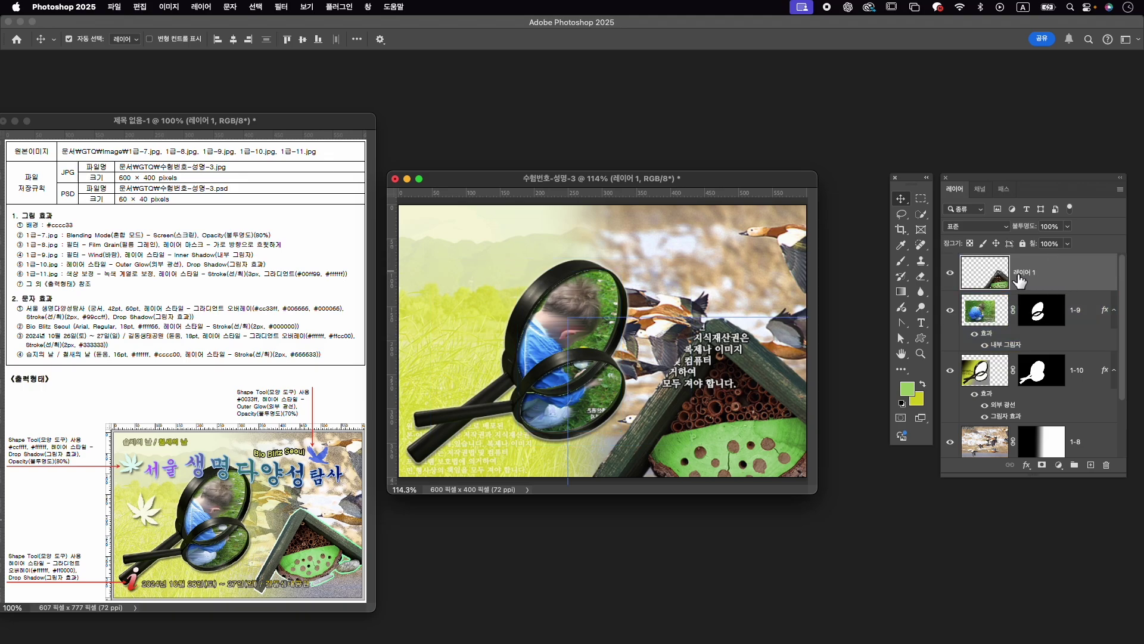
double_click(1019, 274)
text(1-11)
key(Return)
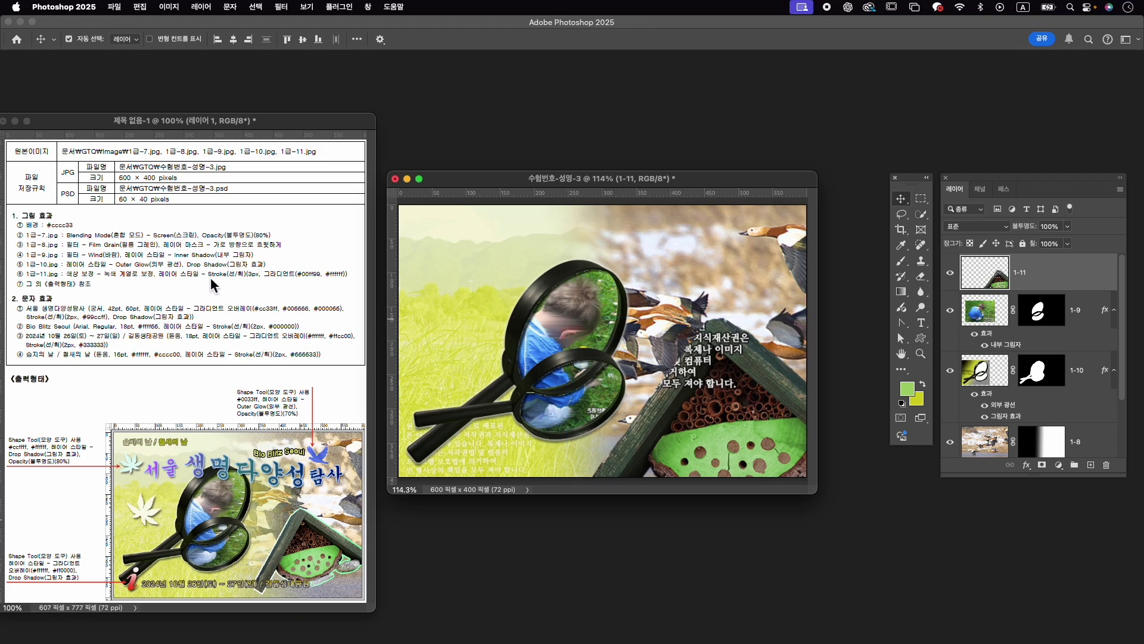
Add a 3 px Stroke effect with a gradient fill to layer 1-11.
click(1026, 465)
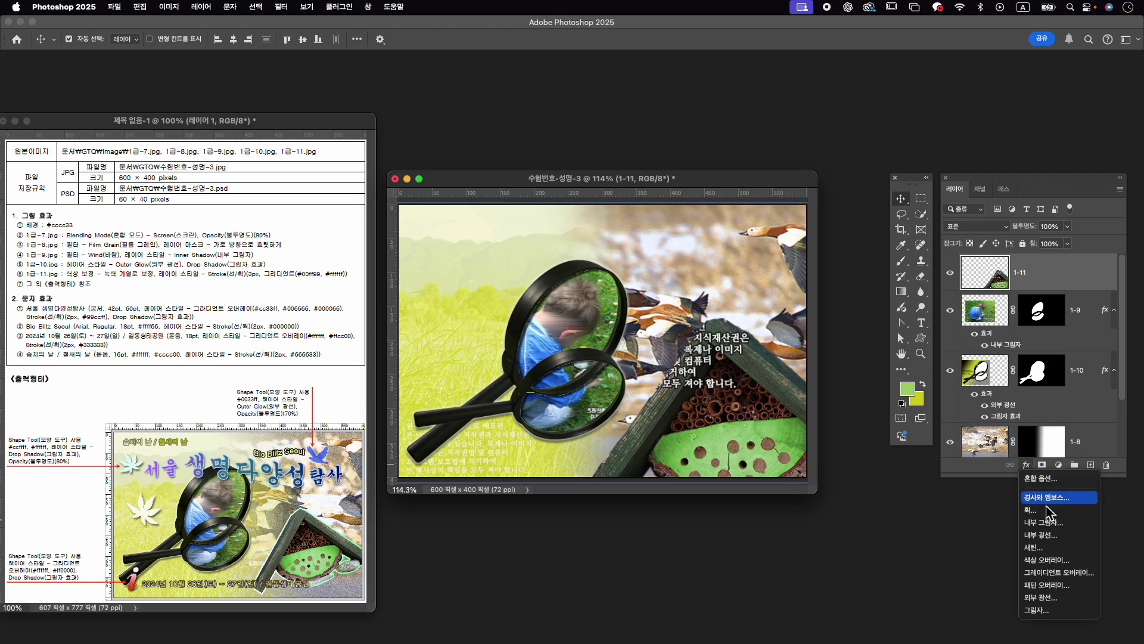
click(1026, 511)
text(3)
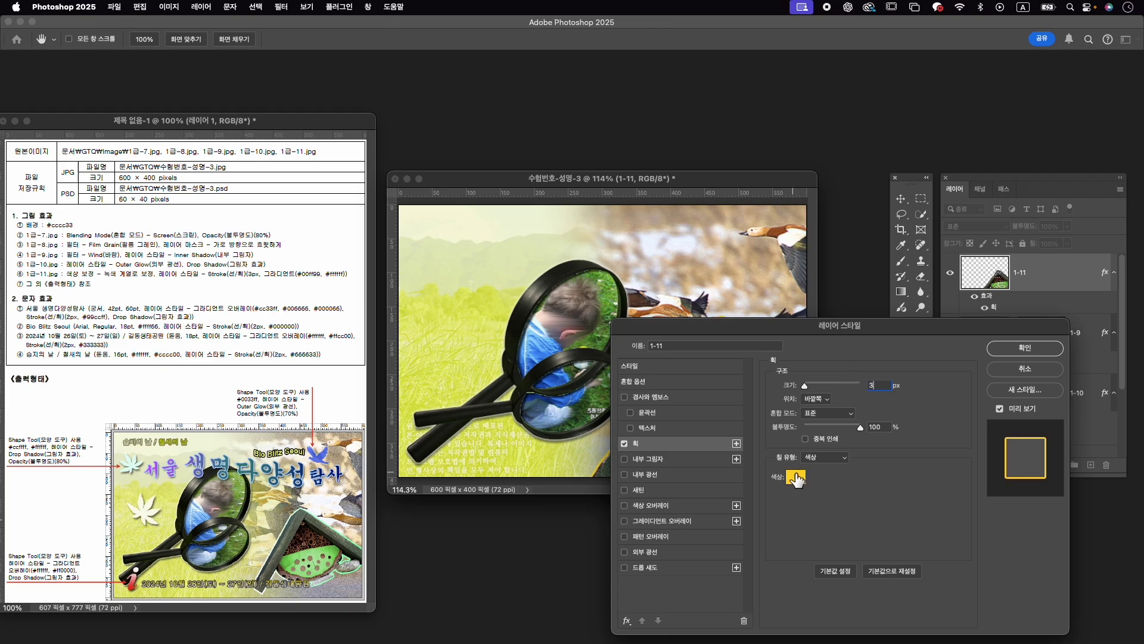
click(831, 458)
click(839, 481)
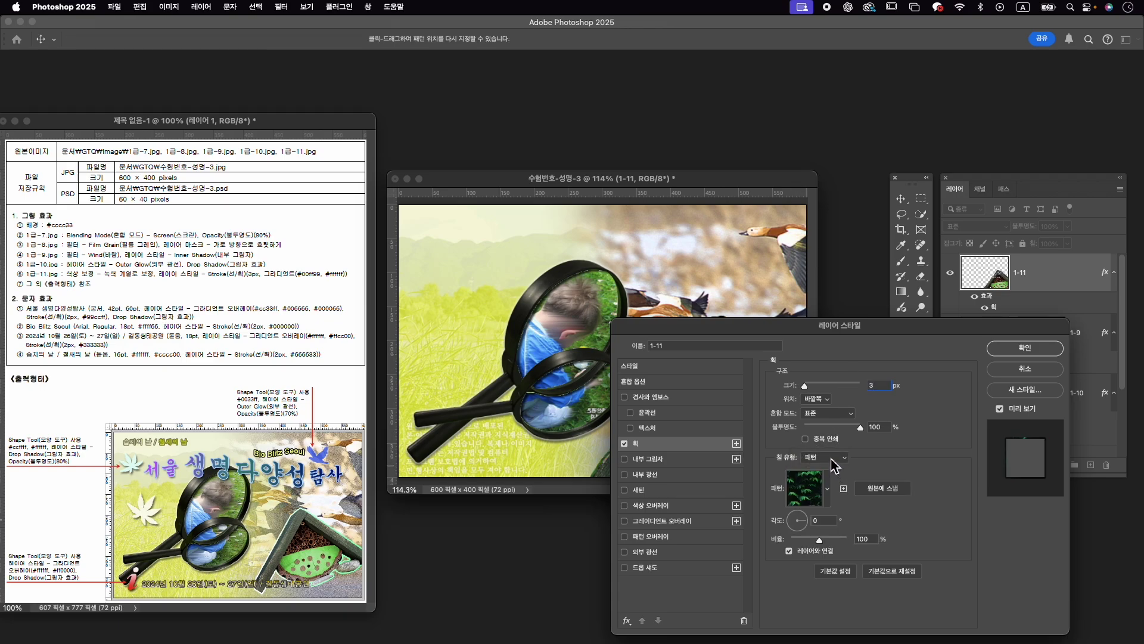
click(824, 458)
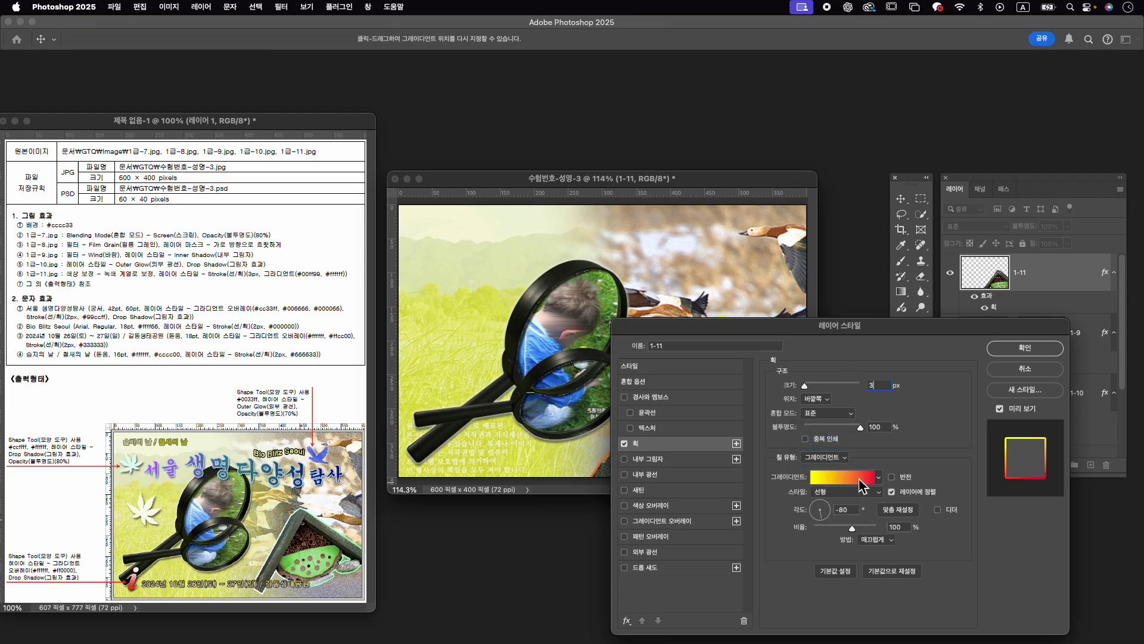
click(859, 478)
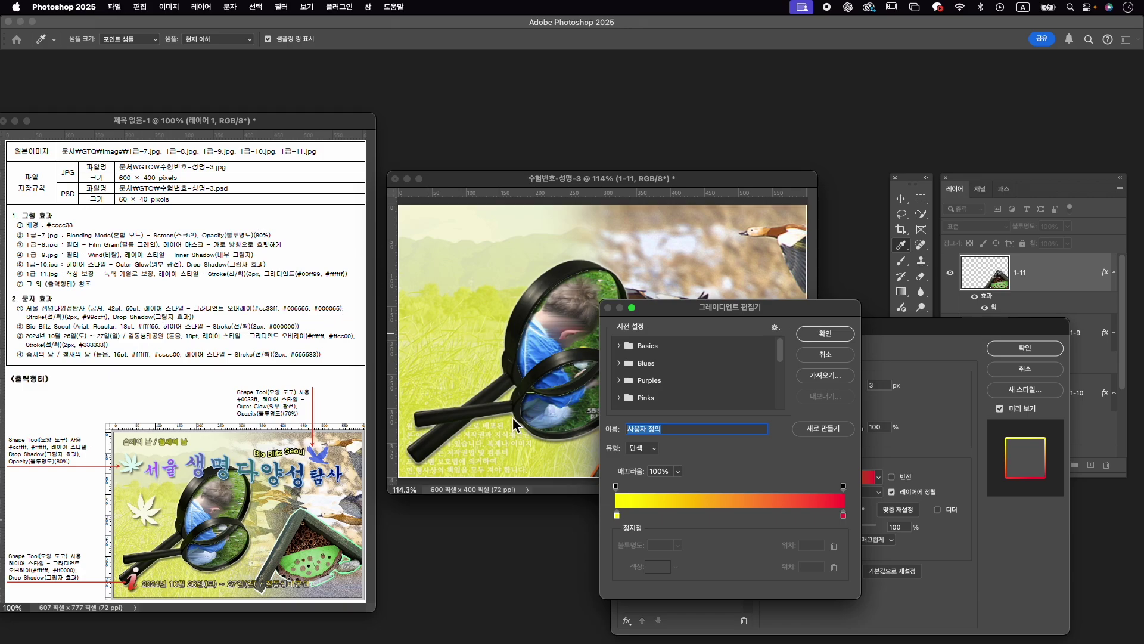
Set the stroke gradient from #00ff99 to #ffffff at a 178° angle.
double_click(617, 516)
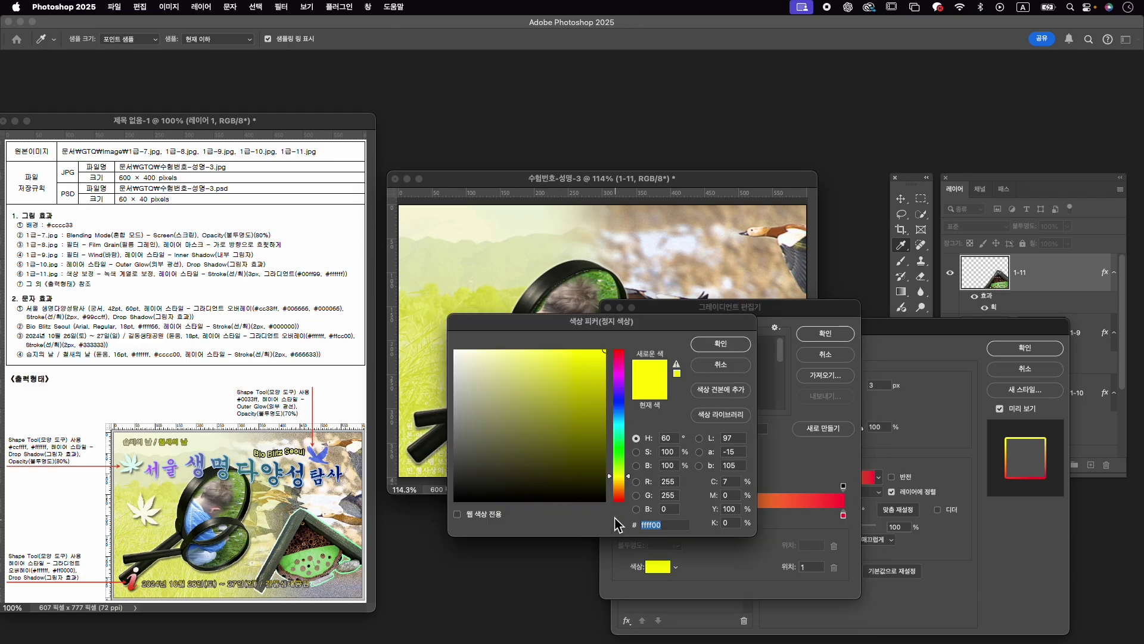
text(00ff99)
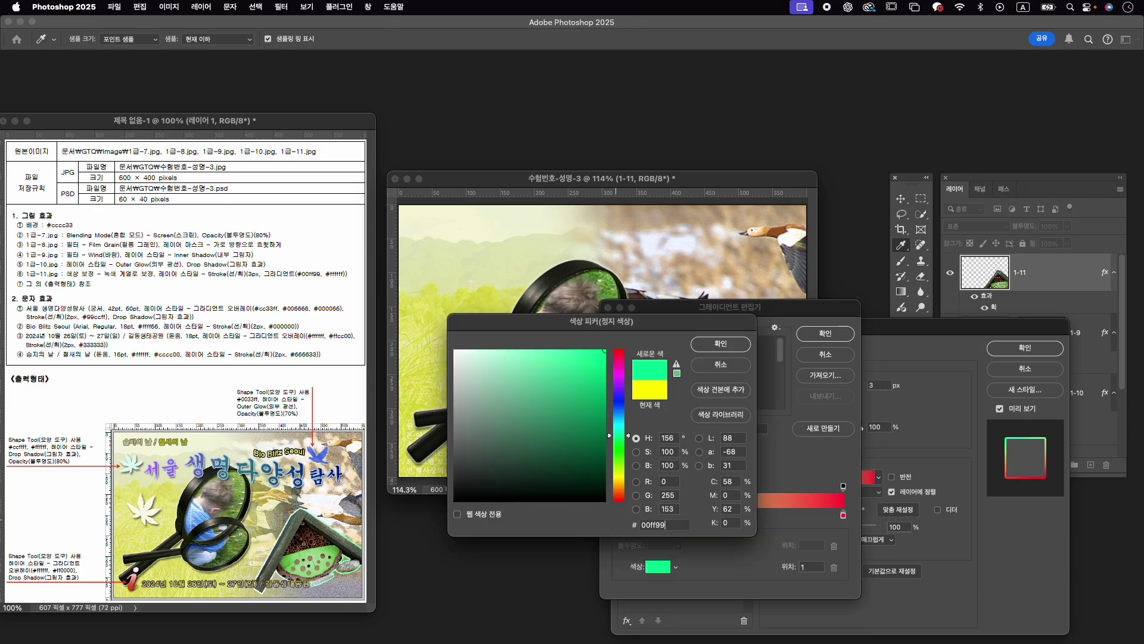
key(Return)
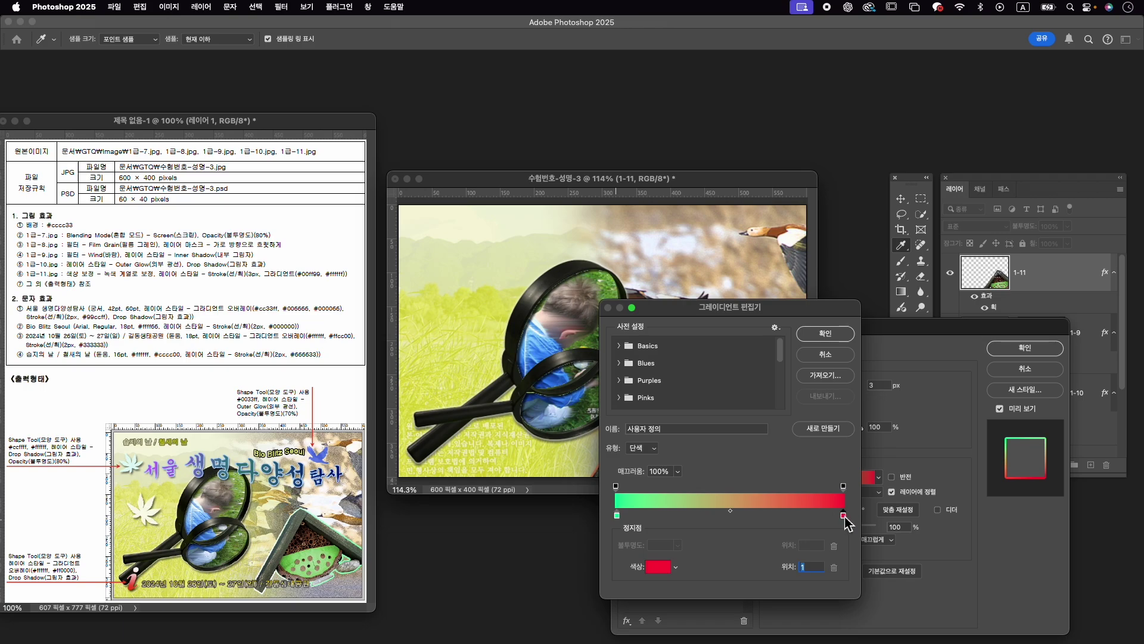
double_click(844, 516)
text(ffffff)
click(720, 345)
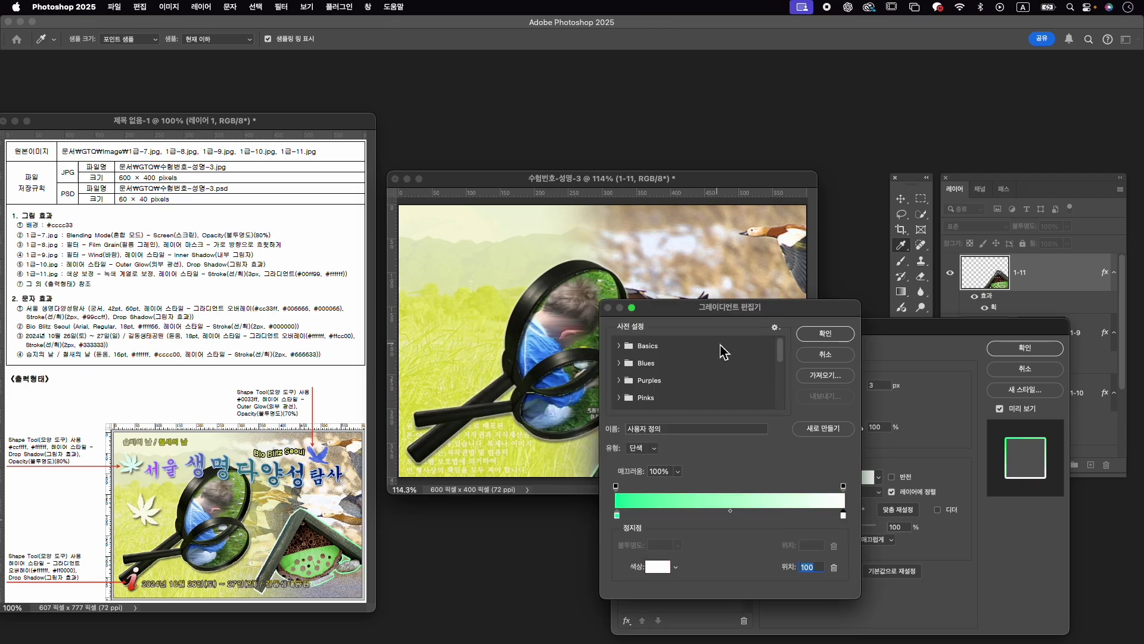
click(826, 334)
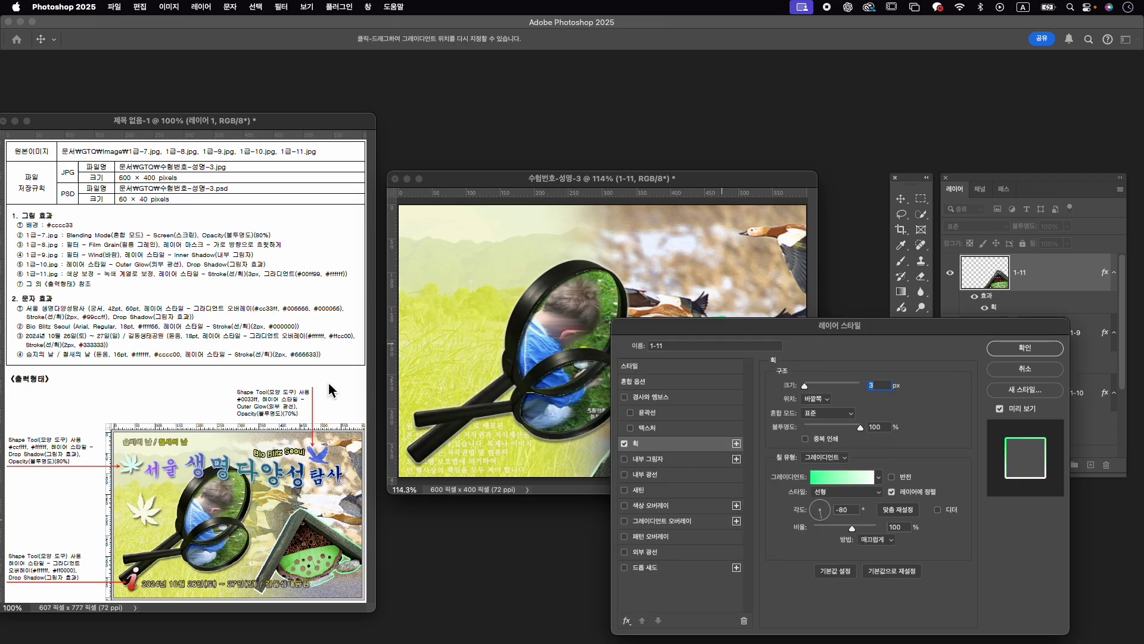
drag(770, 325, 815, 457)
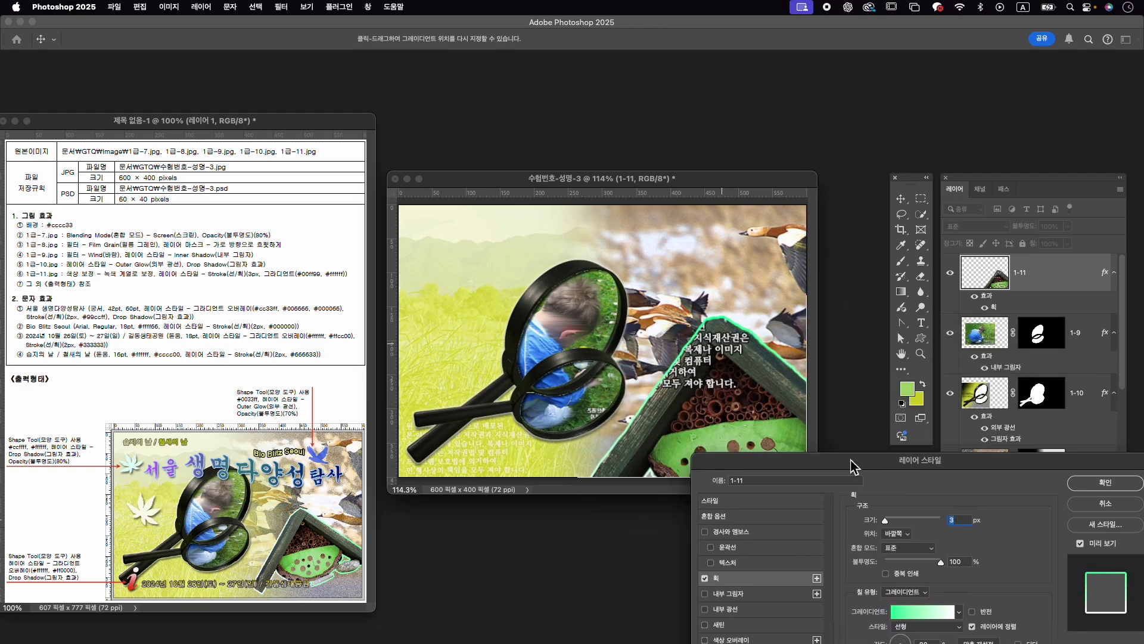
drag(815, 457, 770, 292)
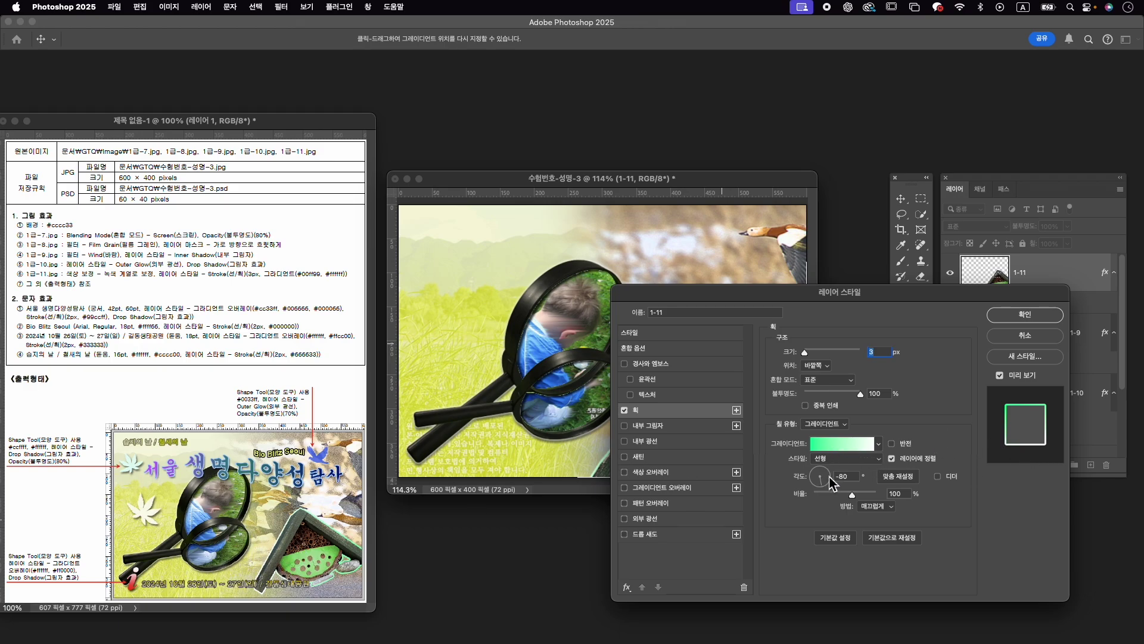
drag(831, 483, 811, 477)
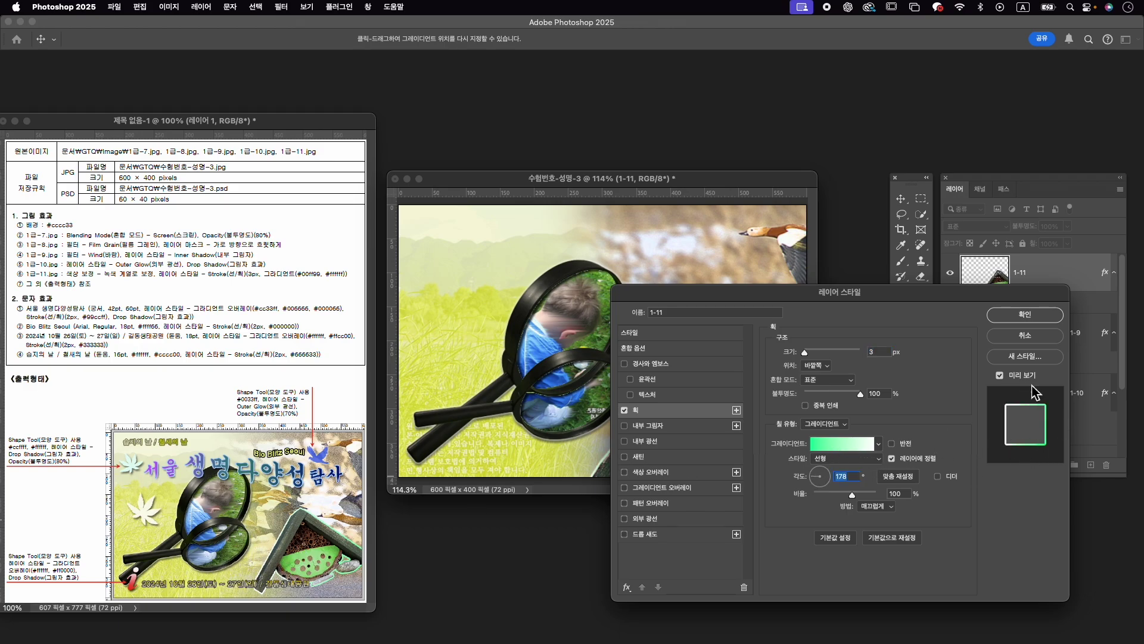
Confirm the Layer Style to apply the gradient stroke to layer 1-11.
click(1041, 316)
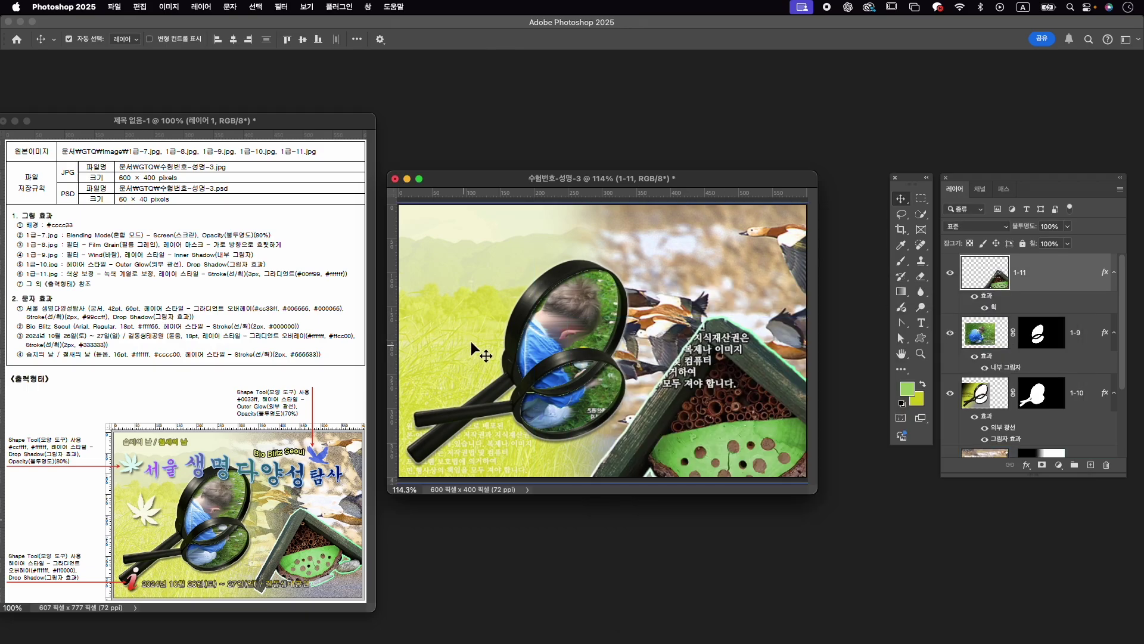
scroll(617, 266, down, 3)
scroll(618, 267, up, 2)
scroll(618, 267, up, 2)
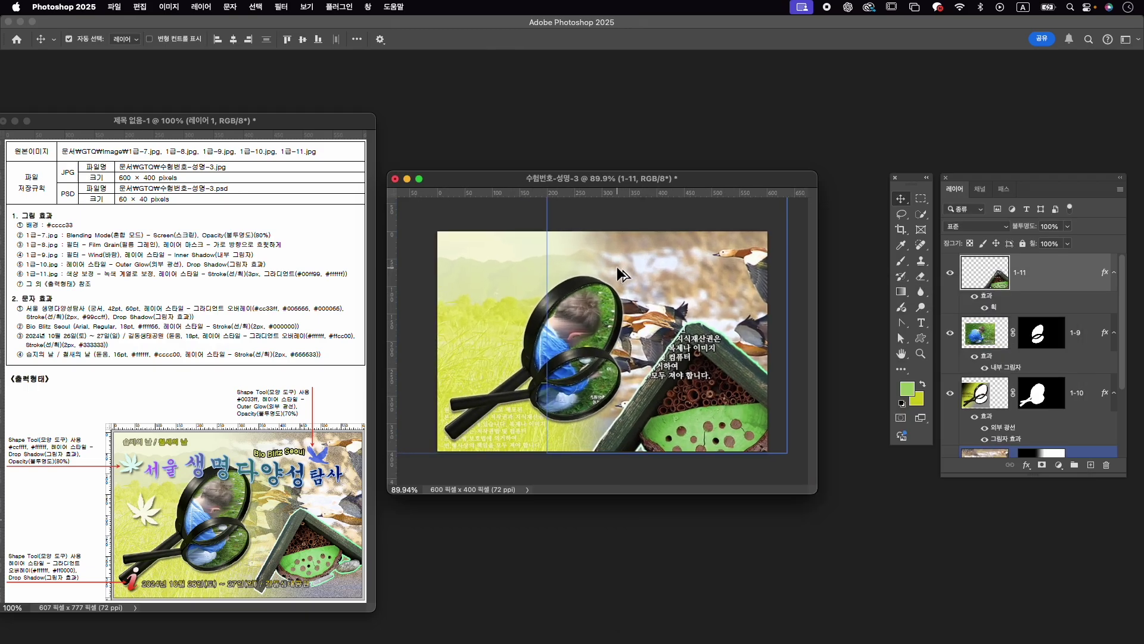
scroll(618, 267, up, 1)
Scale the nest to about 65%, flip it and rotate it about 160° into the lower right.
key(ctrl+t)
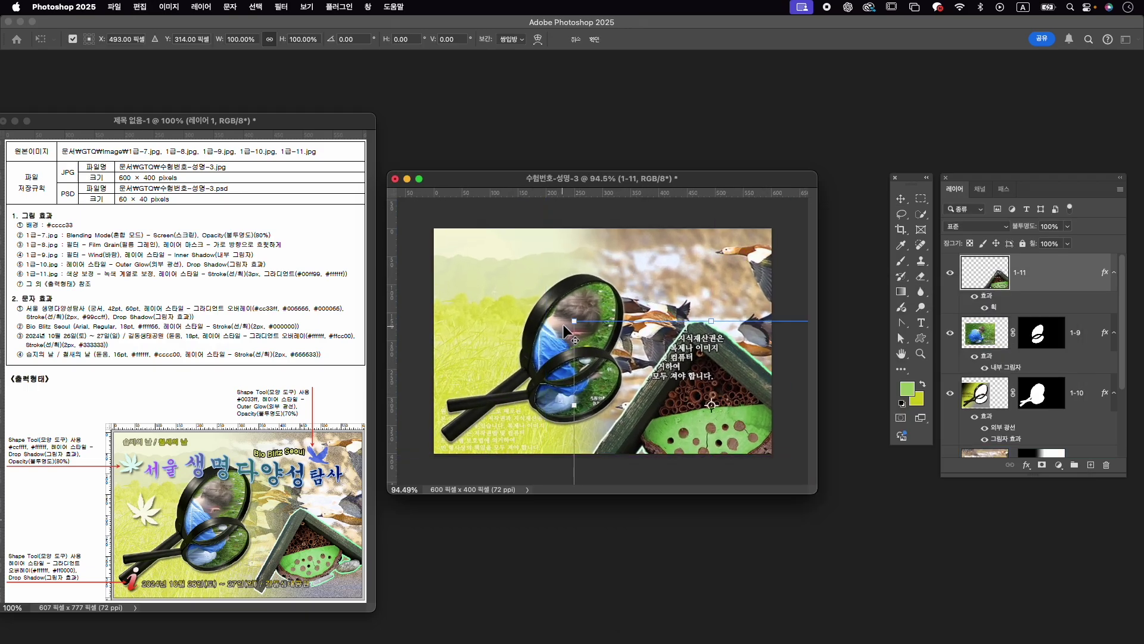
drag(573, 322, 618, 348)
drag(767, 367, 737, 345)
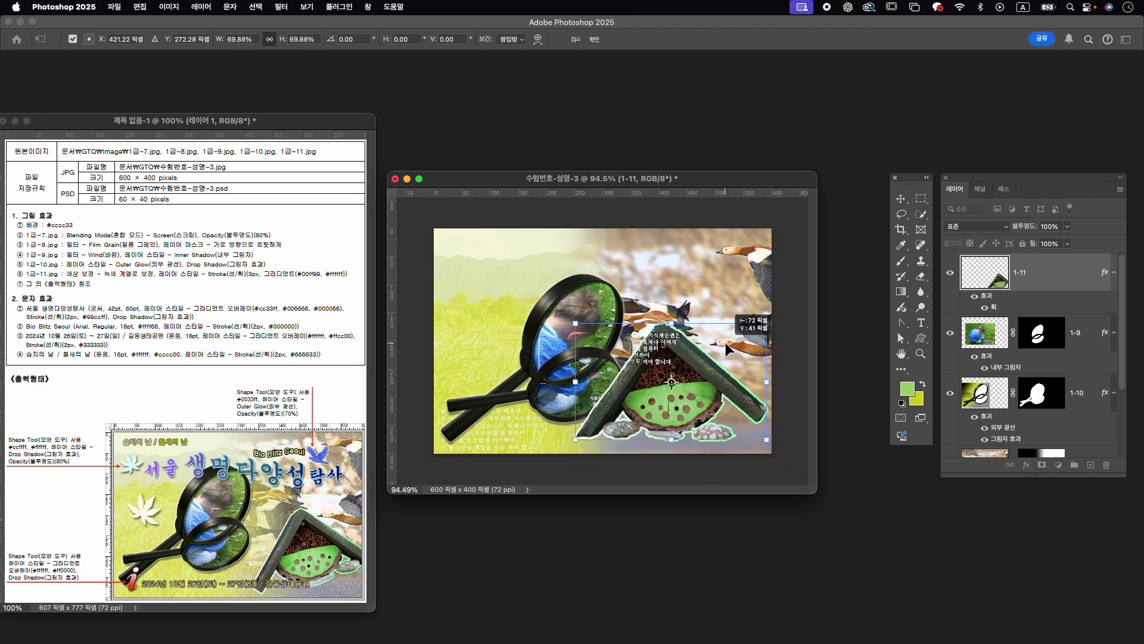
right_click(733, 339)
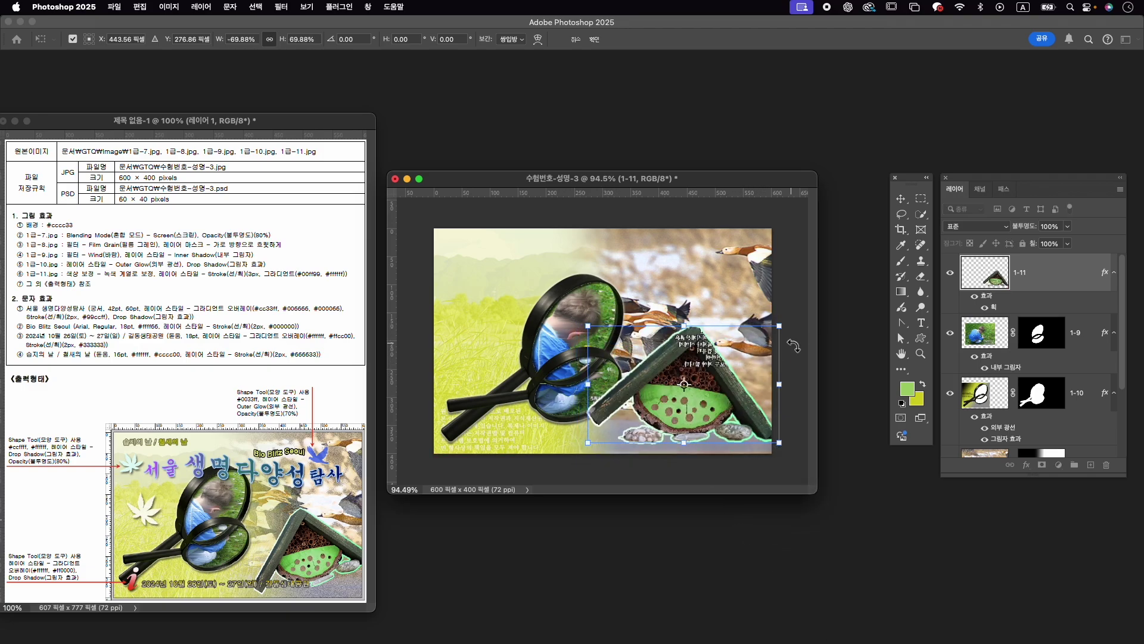
drag(793, 336, 745, 304)
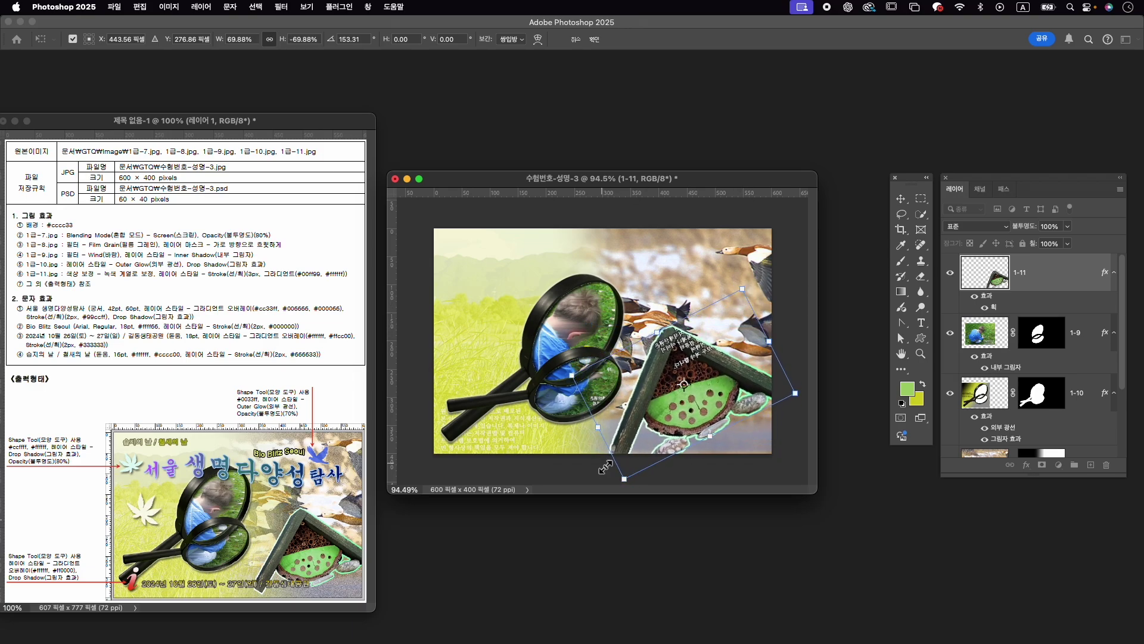
drag(625, 477, 639, 463)
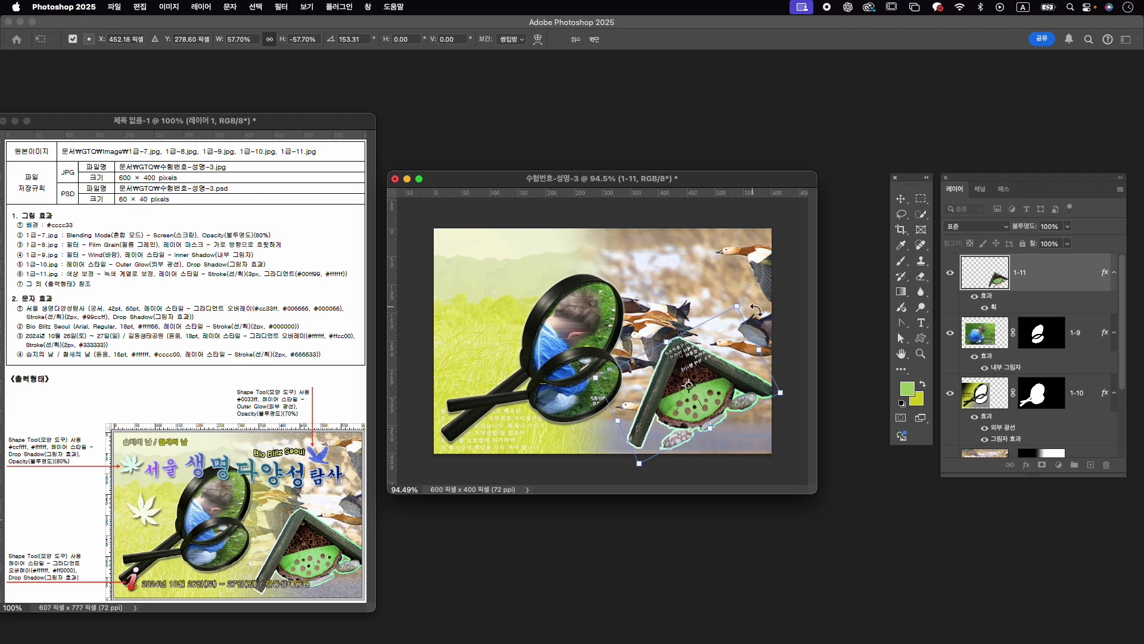
mouse_move(756, 309)
mouse_down()
mouse_move(767, 309)
mouse_move(769, 329)
mouse_move(772, 300)
mouse_up()
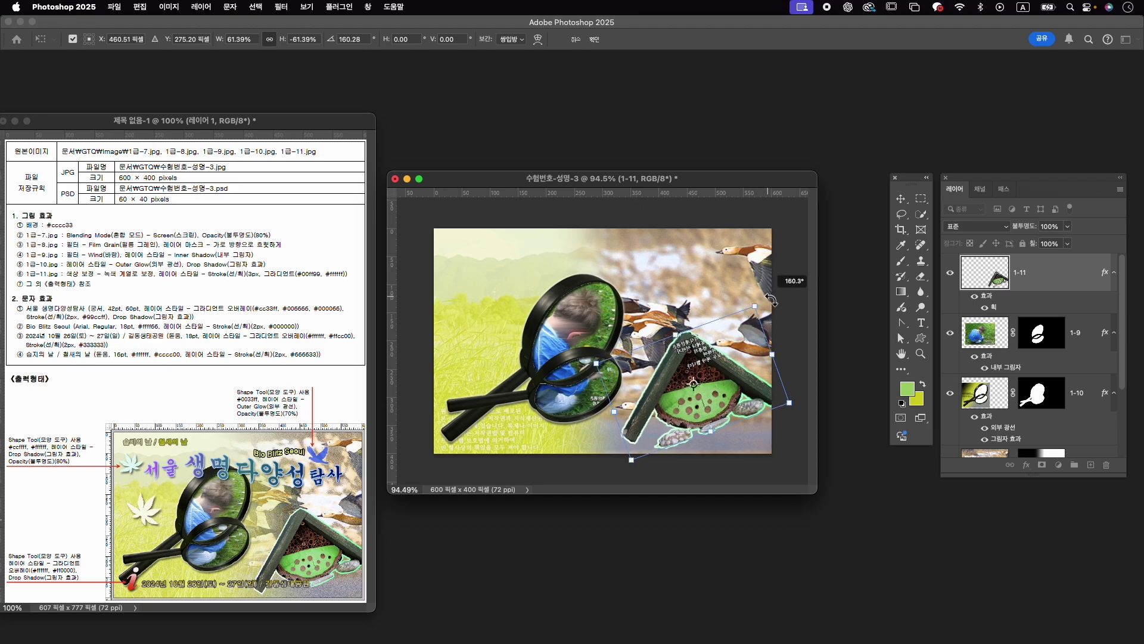
drag(715, 364, 752, 392)
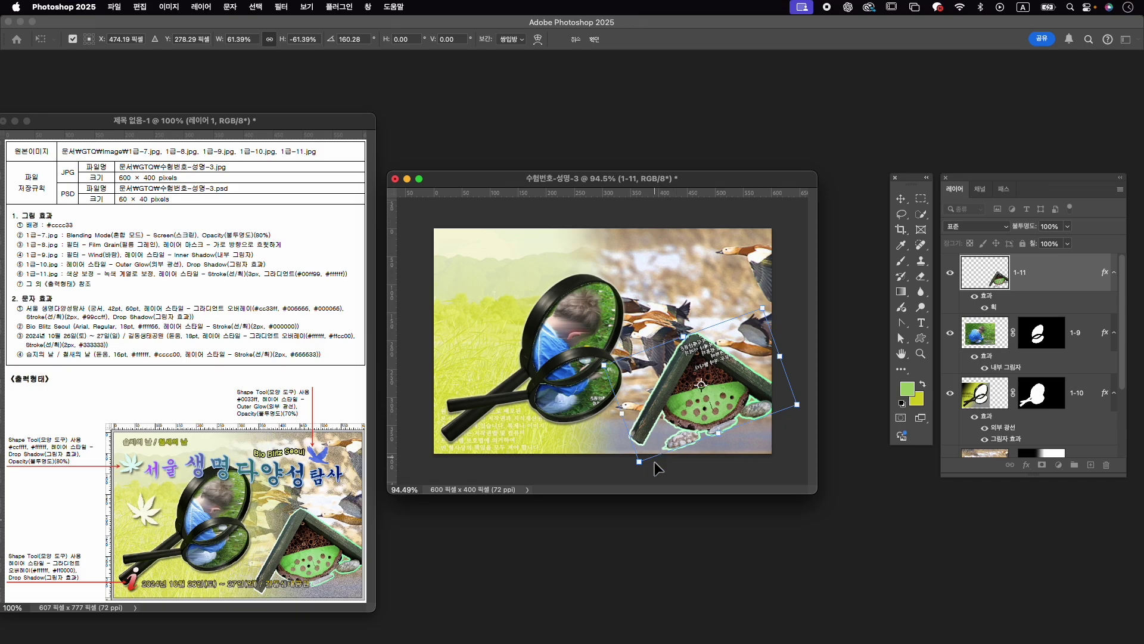
drag(648, 470, 640, 477)
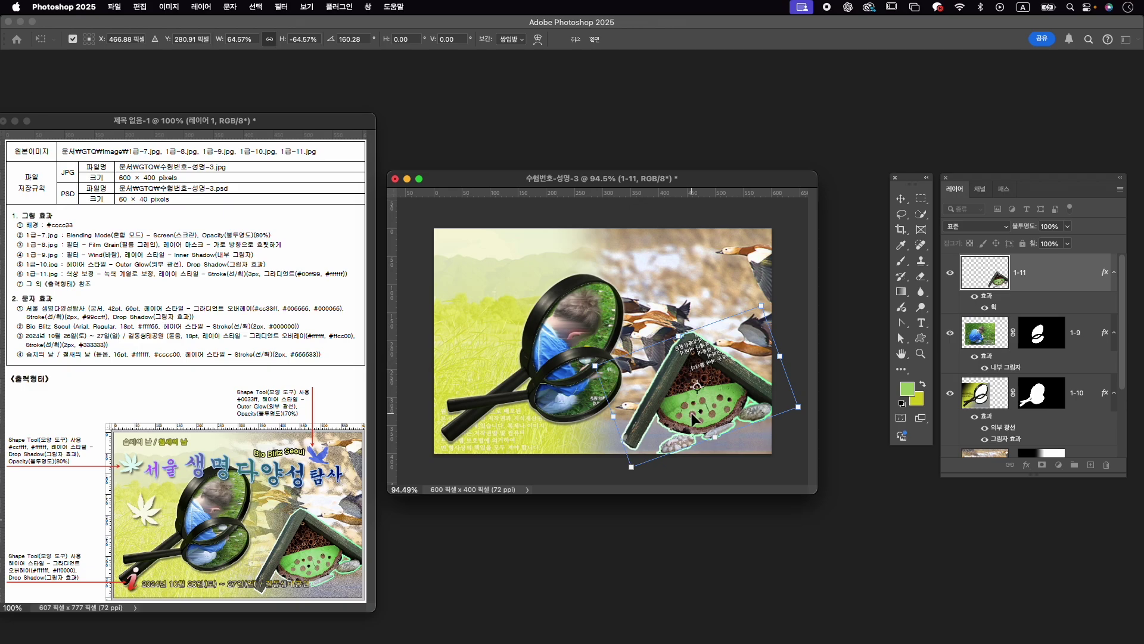
key(Return)
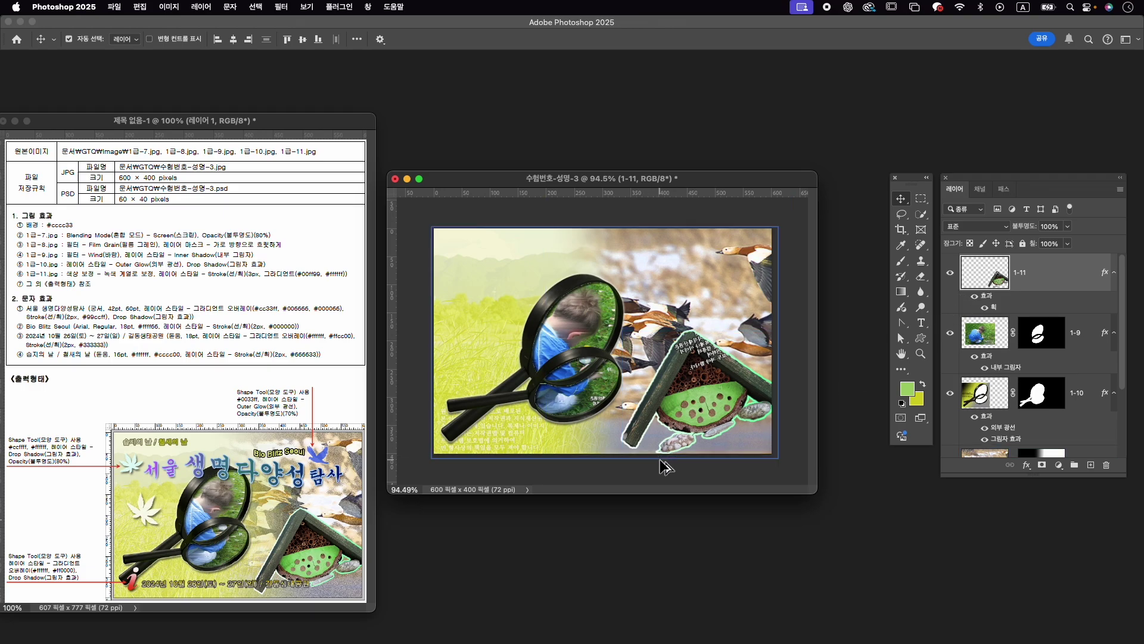
Use an enlarged Eraser to remove the stray white rock and pale green blob below the nest.
scroll(705, 444, up, 5)
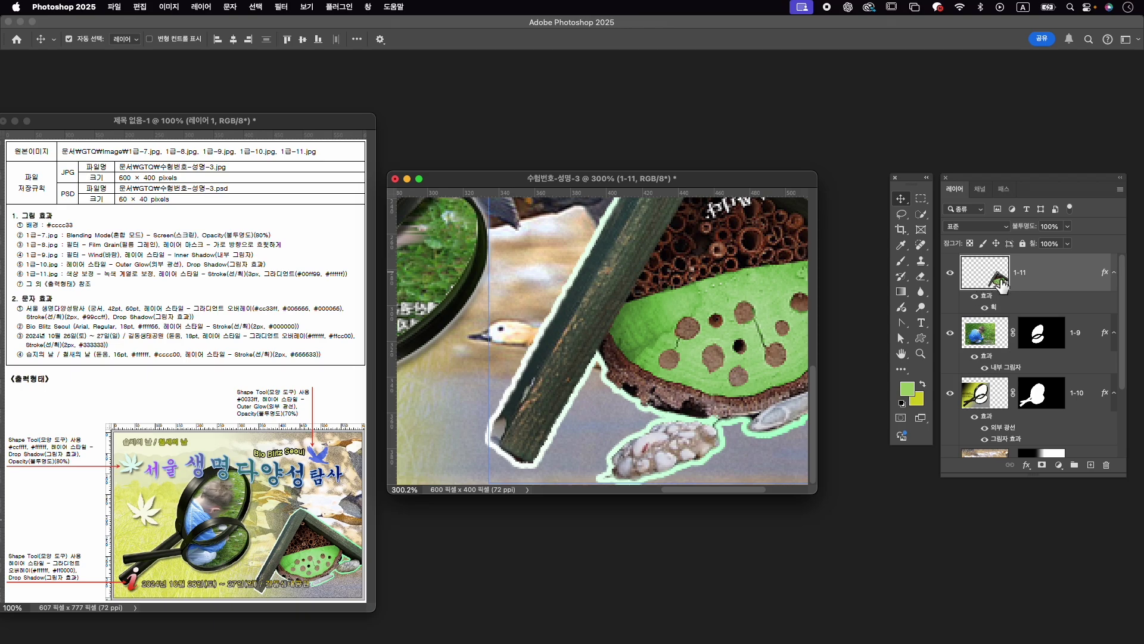
scroll(628, 409, down, 2)
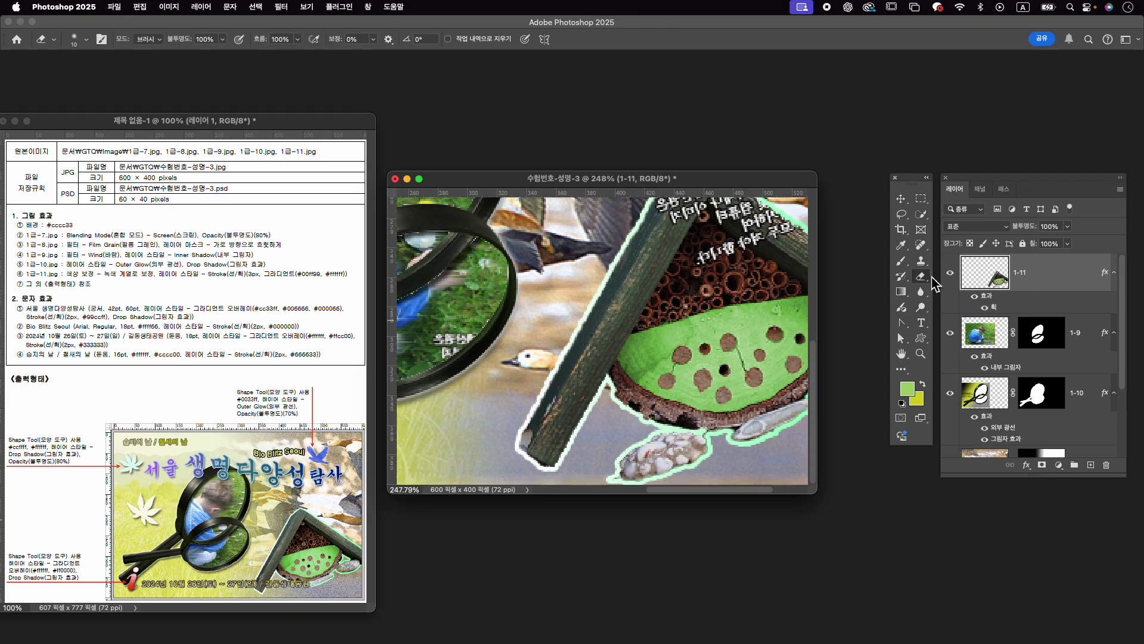
drag(921, 276, 965, 280)
key(bracketright)
key(bracketright)
key(bracketright)
mouse_move(644, 461)
mouse_down()
mouse_move(659, 478)
mouse_move(643, 467)
mouse_move(674, 471)
mouse_up()
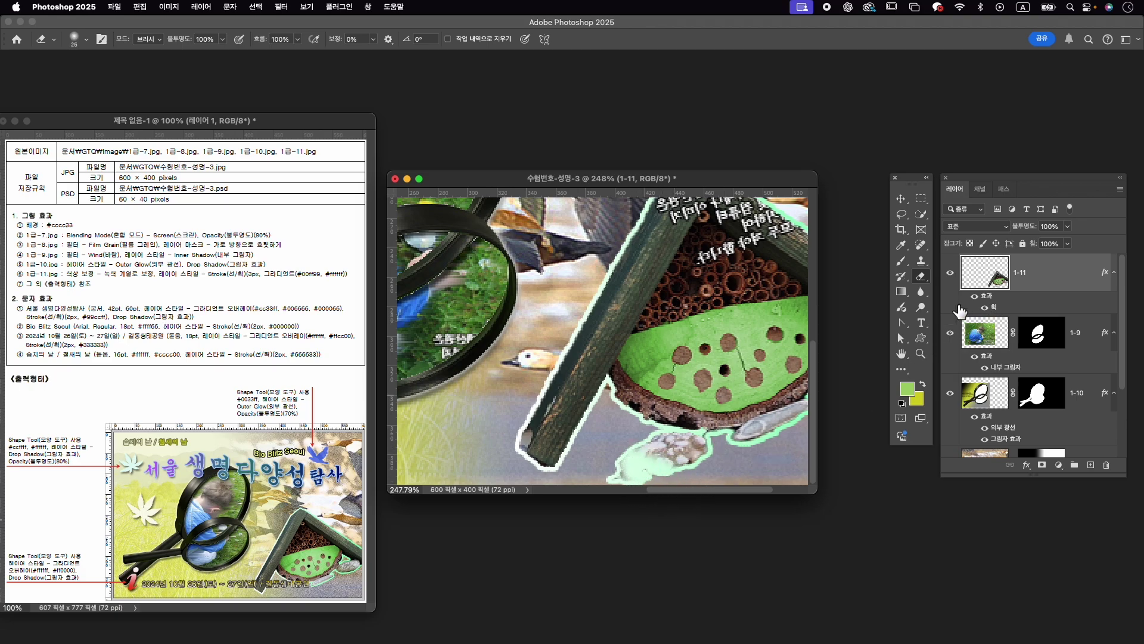
right_click(928, 280)
click(951, 277)
mouse_move(603, 452)
mouse_down()
mouse_move(695, 485)
mouse_move(677, 457)
mouse_move(726, 468)
mouse_move(671, 450)
mouse_move(687, 457)
mouse_up()
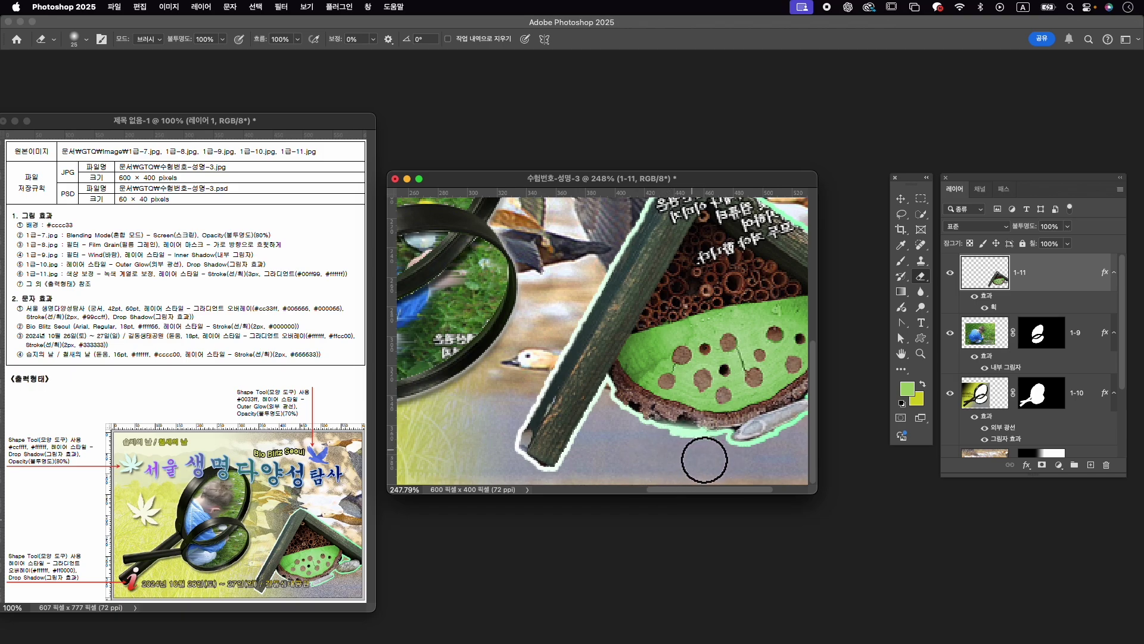
scroll(698, 441, down, 3)
scroll(693, 414, down, 2)
scroll(692, 414, up, 2)
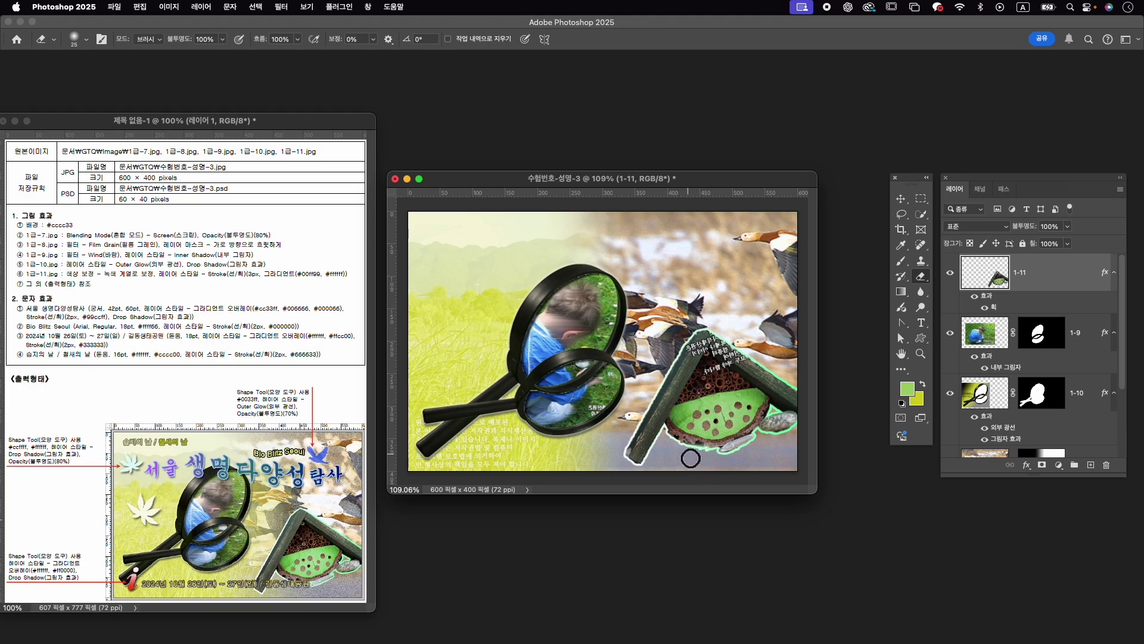
key(v)
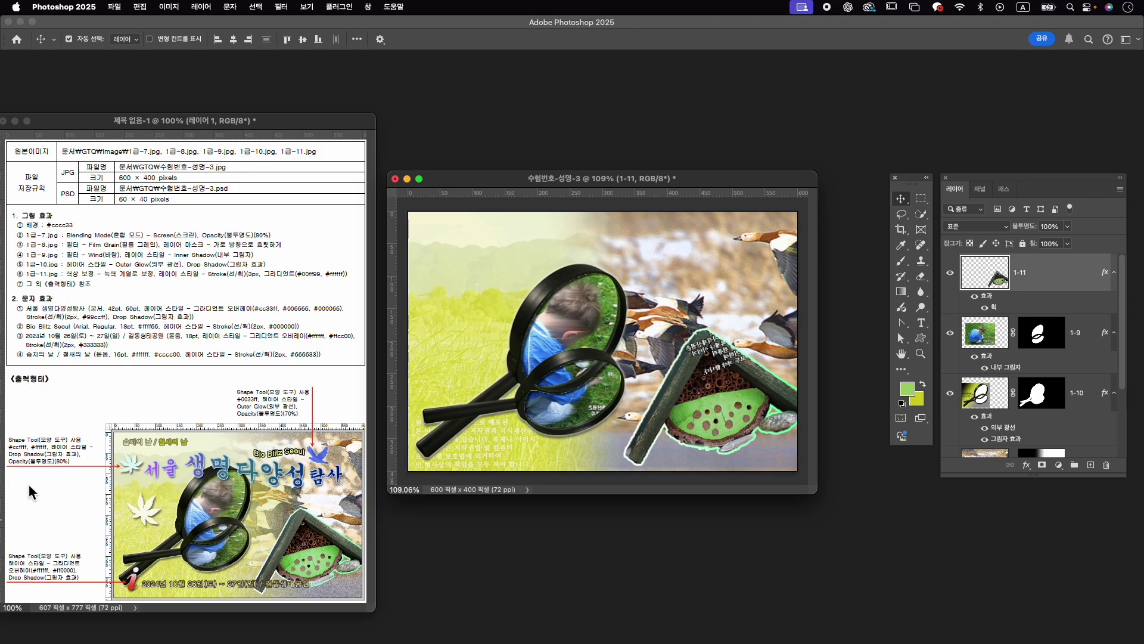
Search the Shapes panel for the maple leaf (단풍잎) and select the maple leaf shape.
click(368, 6)
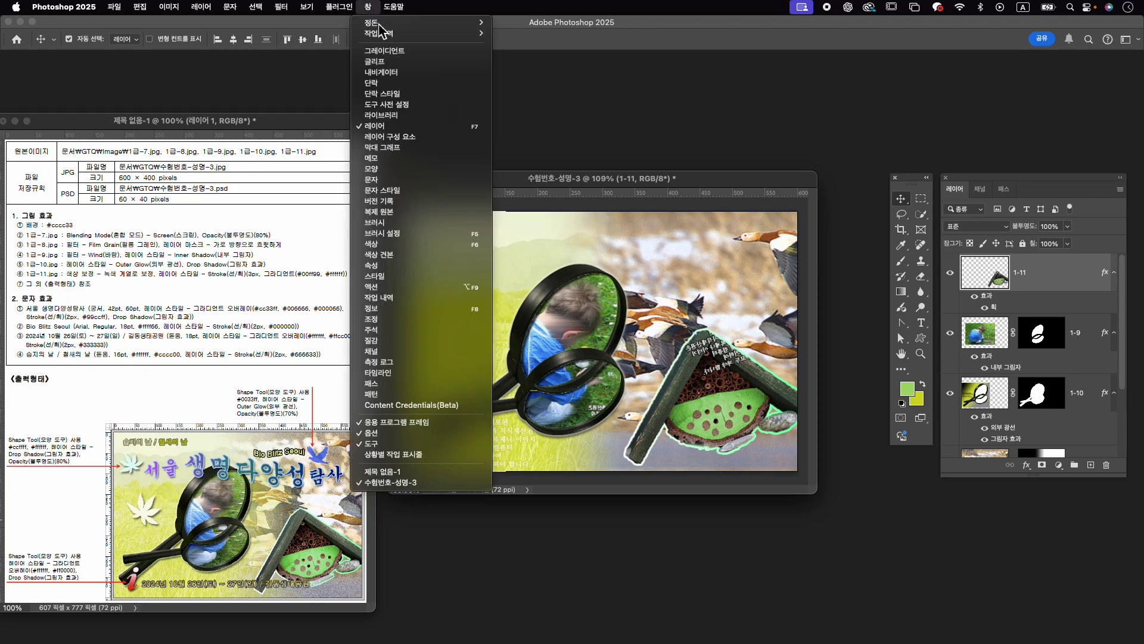
click(412, 174)
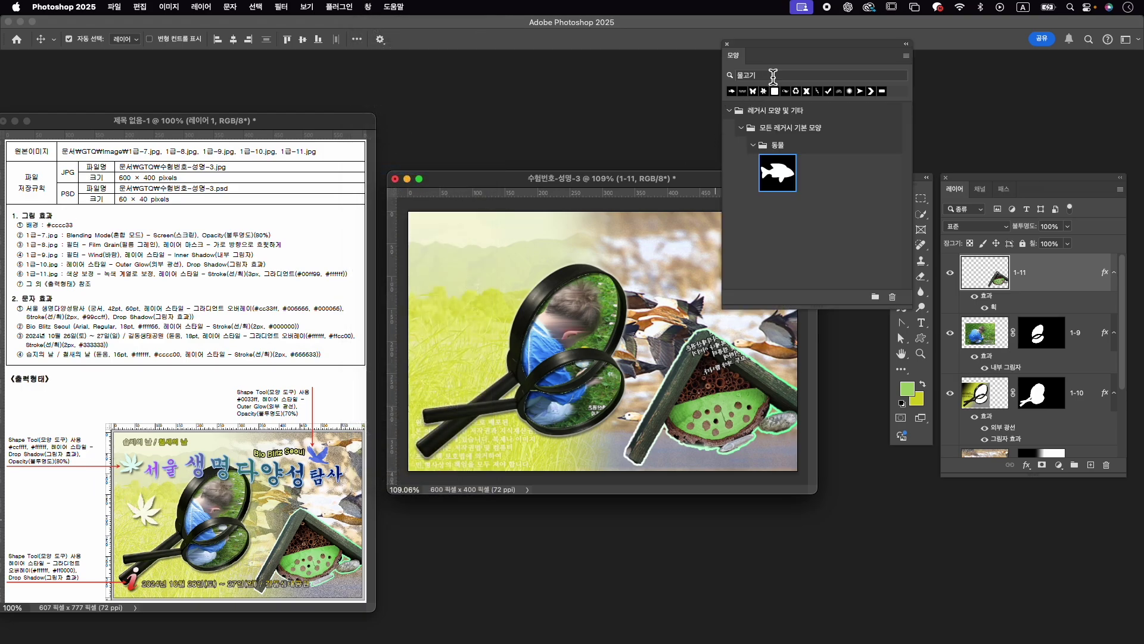
double_click(773, 77)
key(BackSpace)
text(ㄷ)
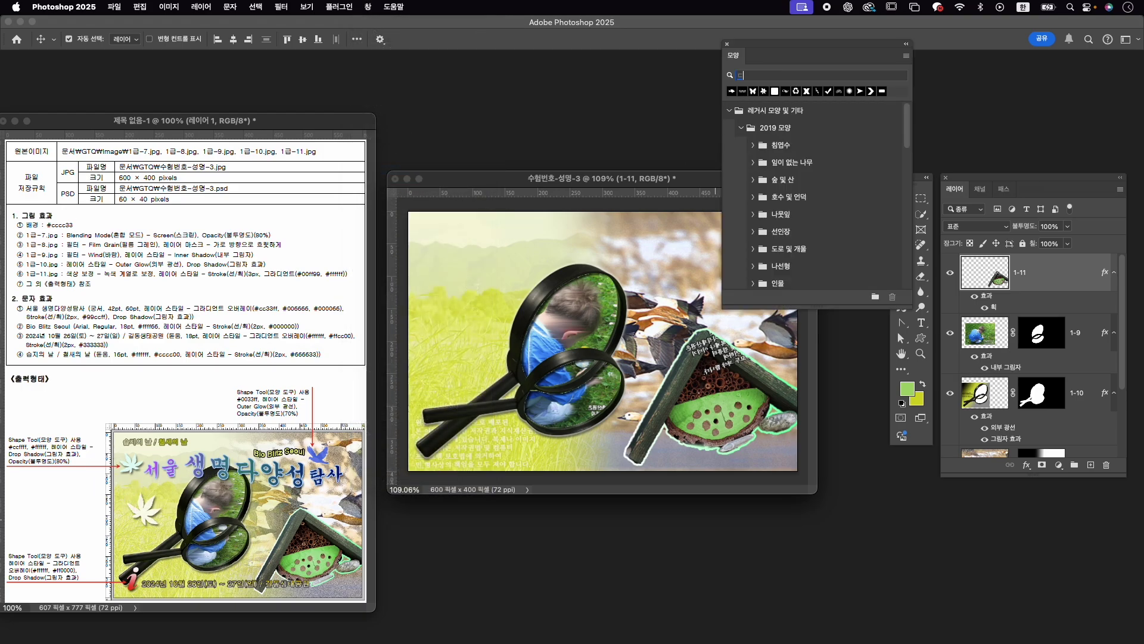
text(단푸)
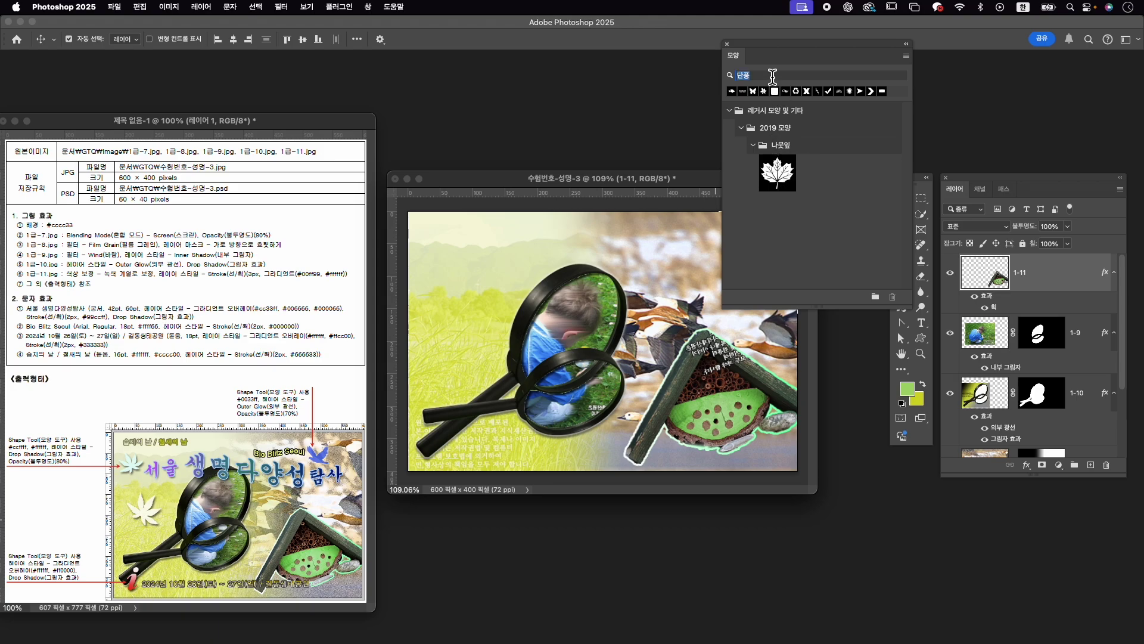
text(잎)
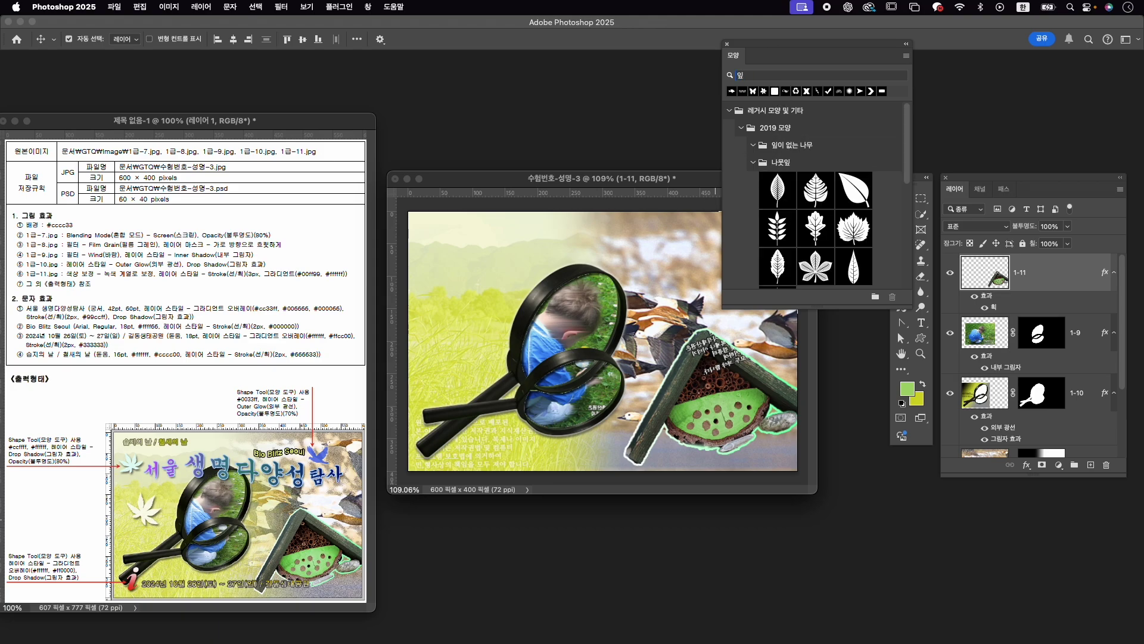
scroll(819, 271, down, 1)
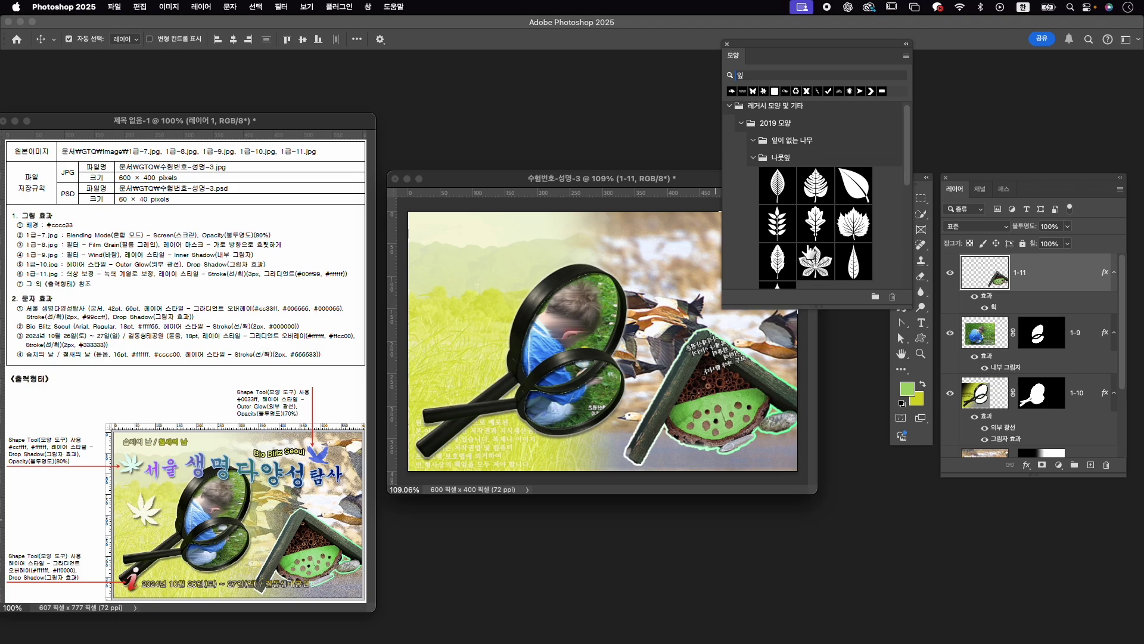
scroll(811, 253, down, 2)
scroll(815, 257, down, 1)
scroll(815, 257, down, 2)
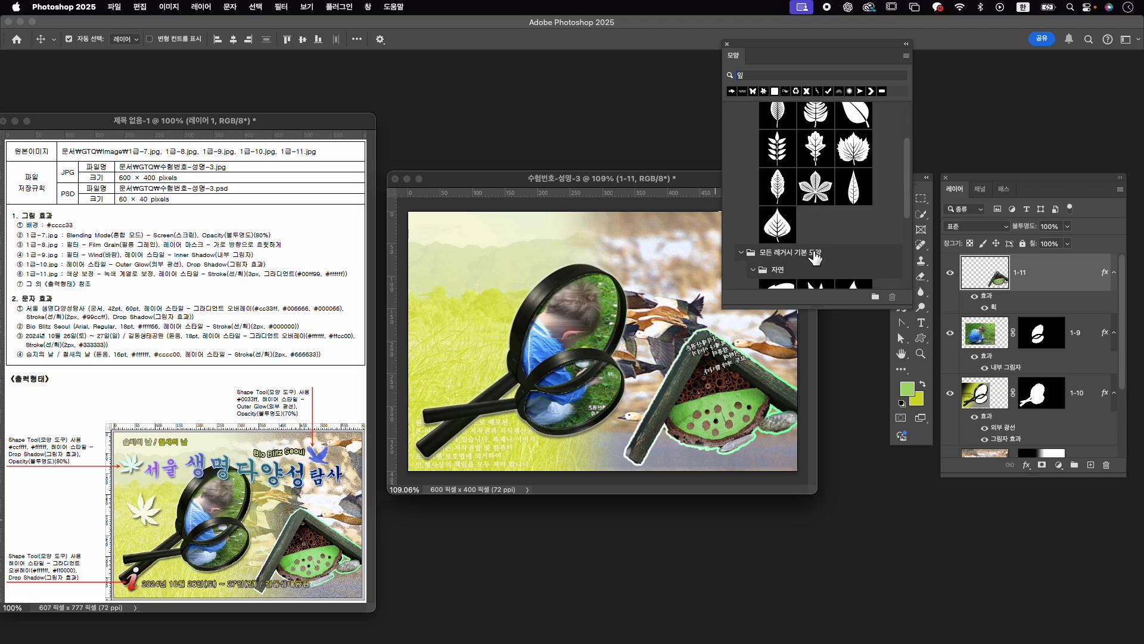
scroll(816, 257, down, 2)
scroll(816, 256, down, 2)
click(818, 223)
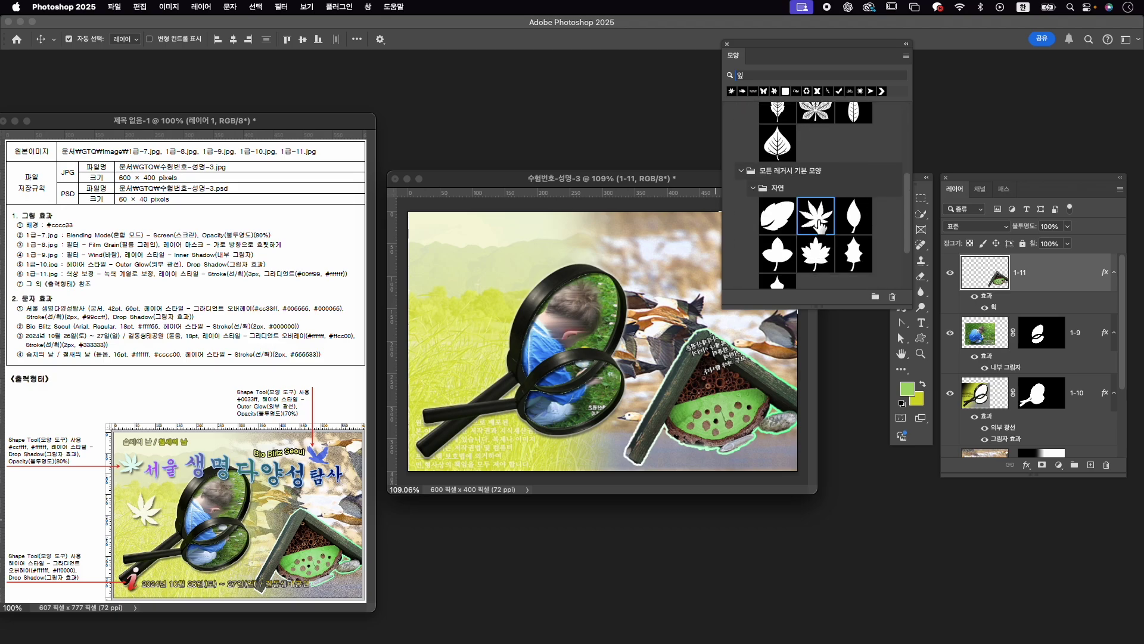
Draw a roughly 62×57 px maple leaf at the top-left filled with #ccffff.
click(921, 338)
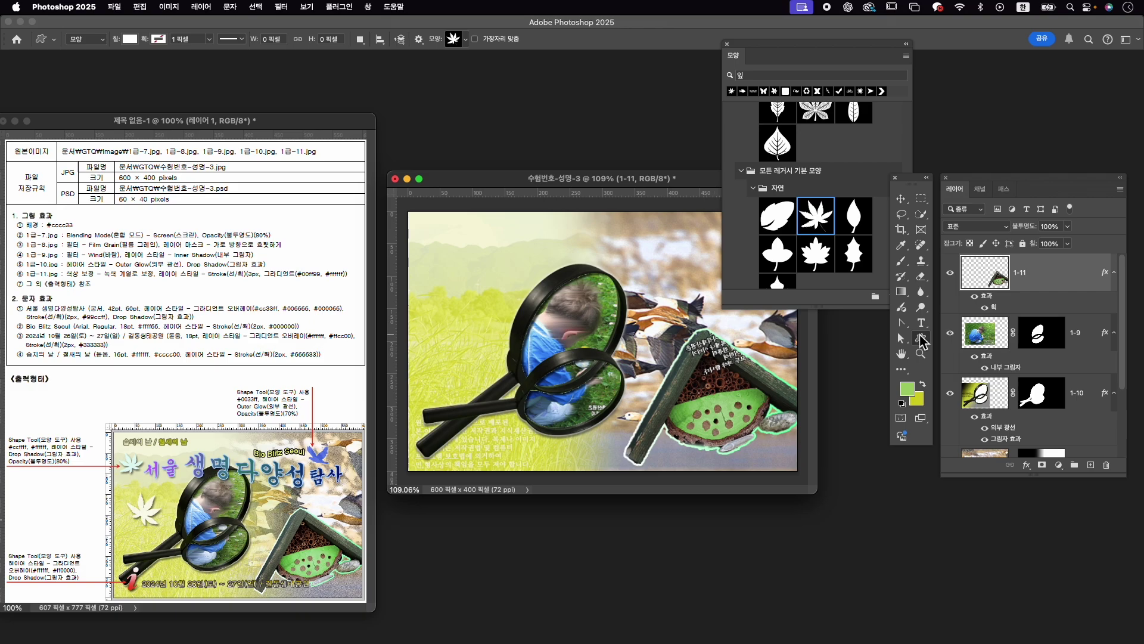
drag(422, 253, 463, 297)
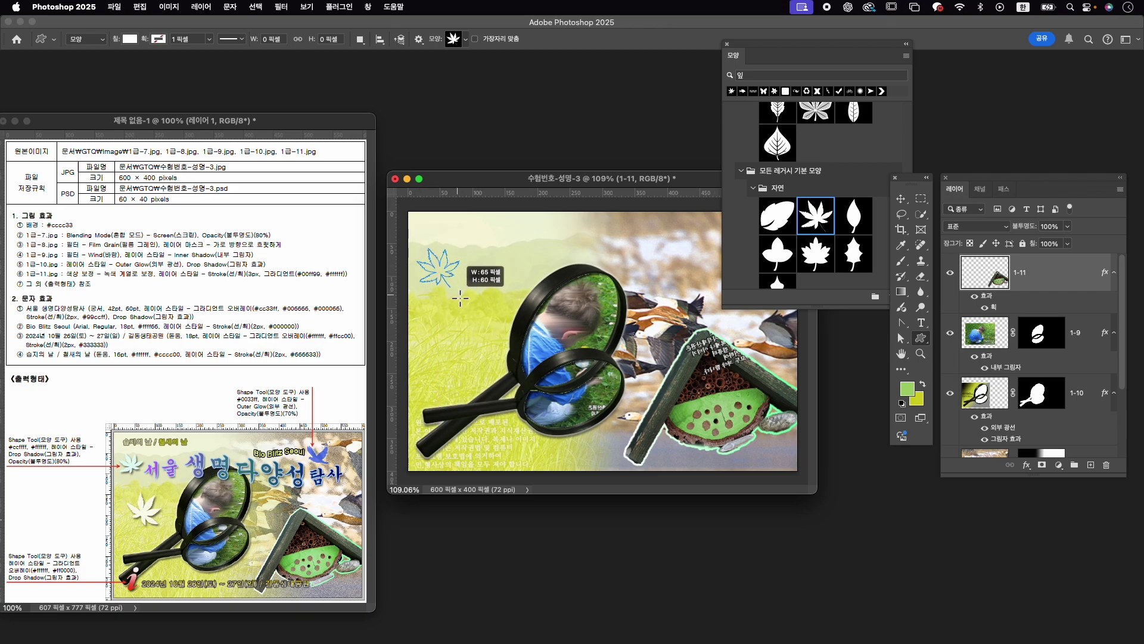
drag(463, 298, 458, 286)
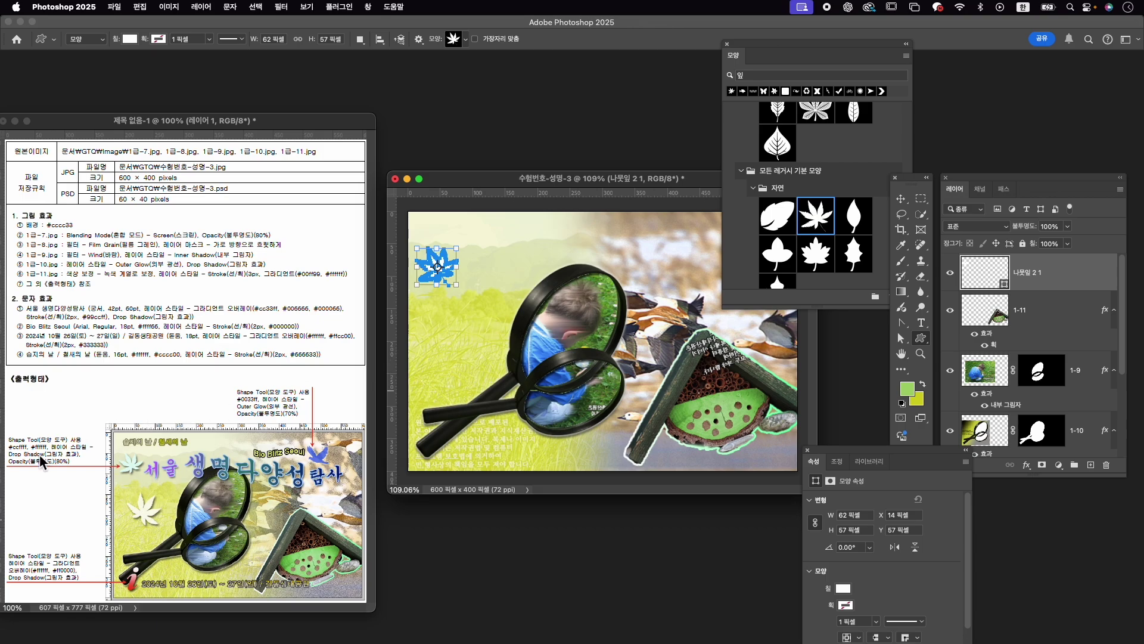
click(843, 589)
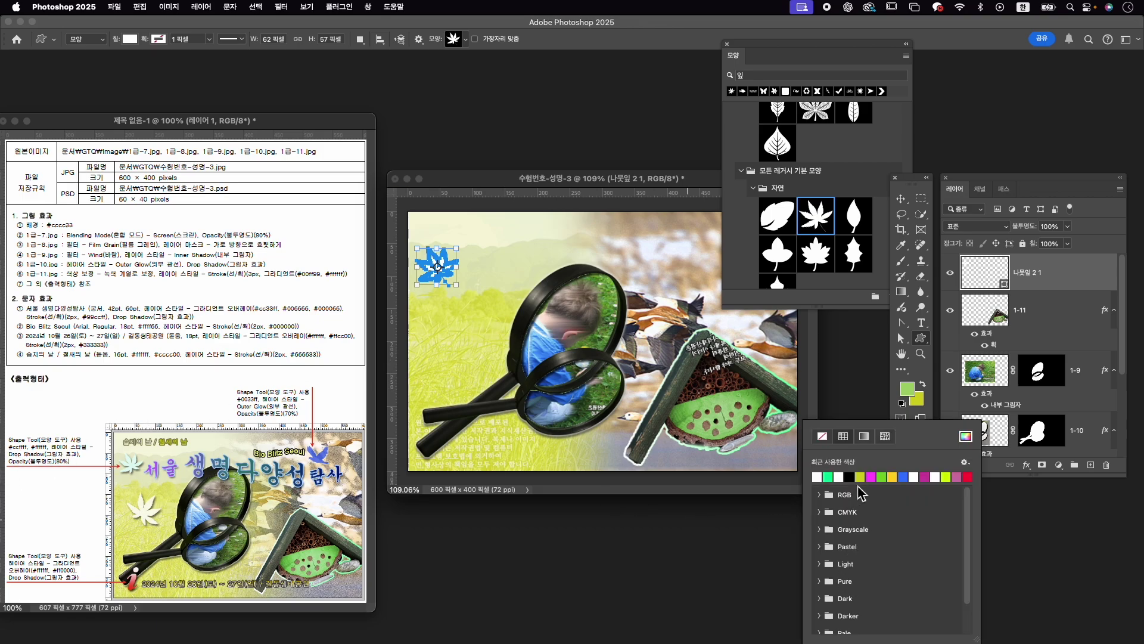
click(966, 437)
text(ccffff)
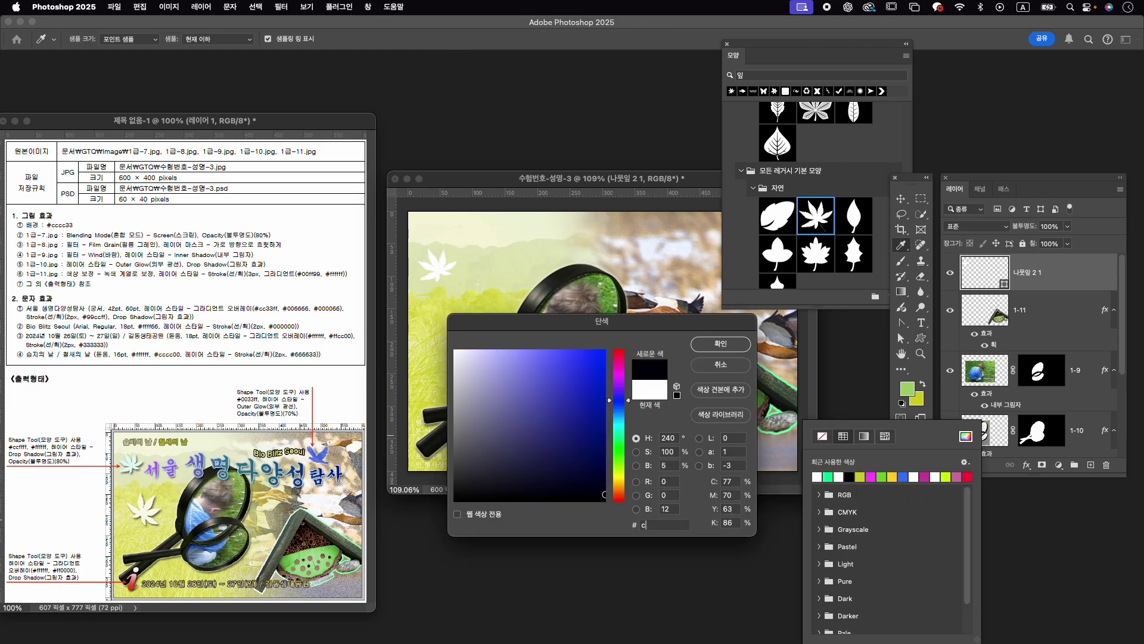
key(Return)
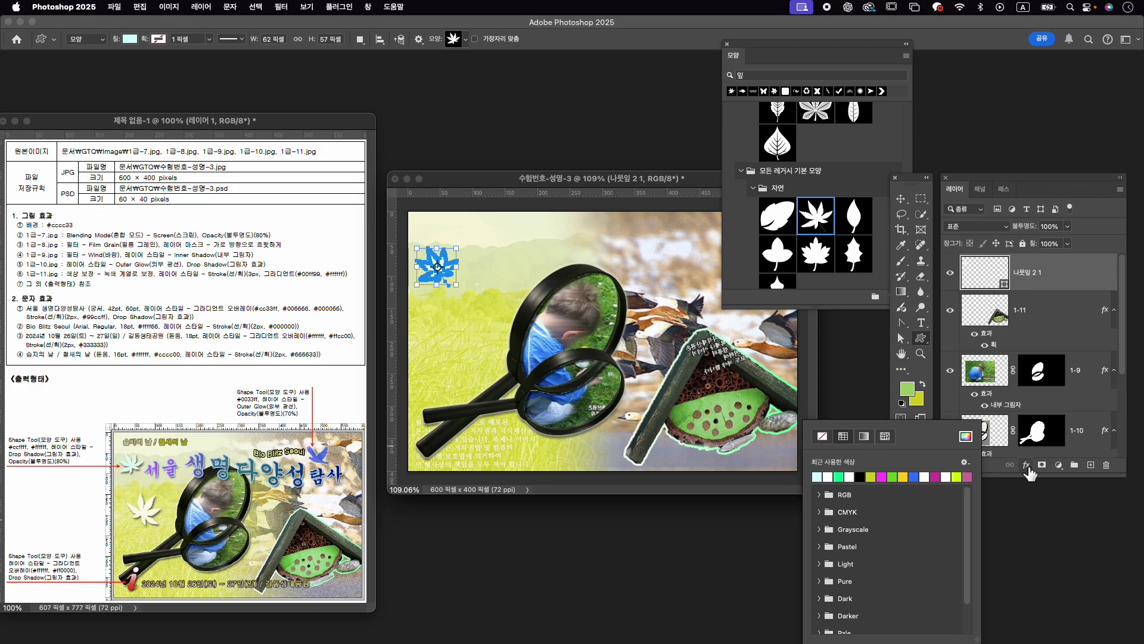
click(1059, 465)
key(Escape)
Give the leaf a drop shadow and 80% opacity, then duplicate its layer.
click(1026, 465)
click(897, 490)
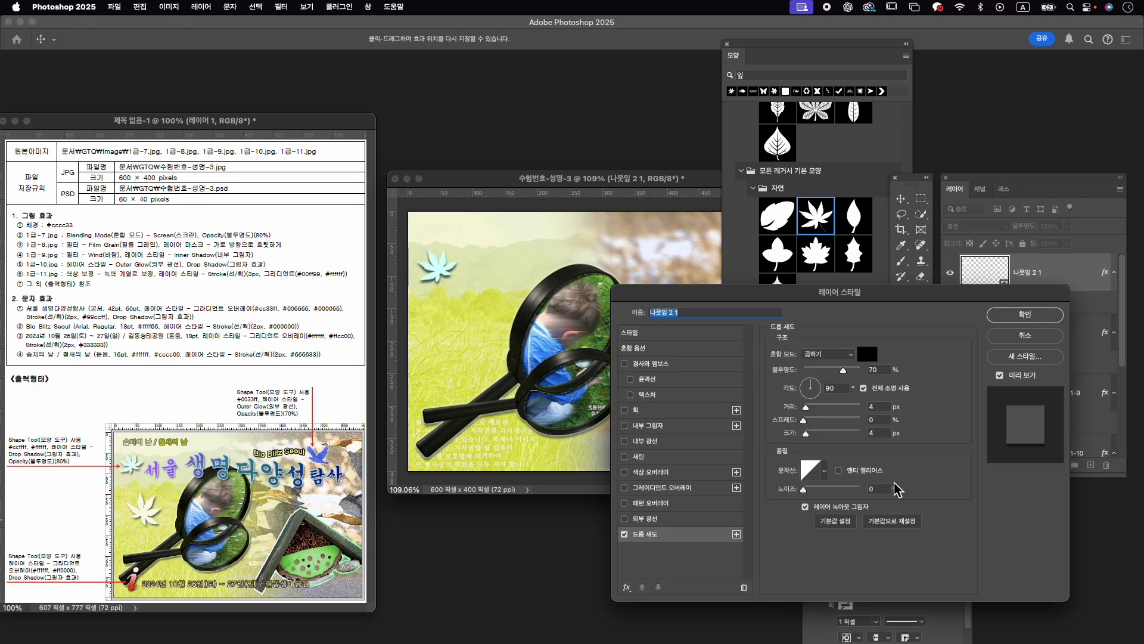
click(1025, 315)
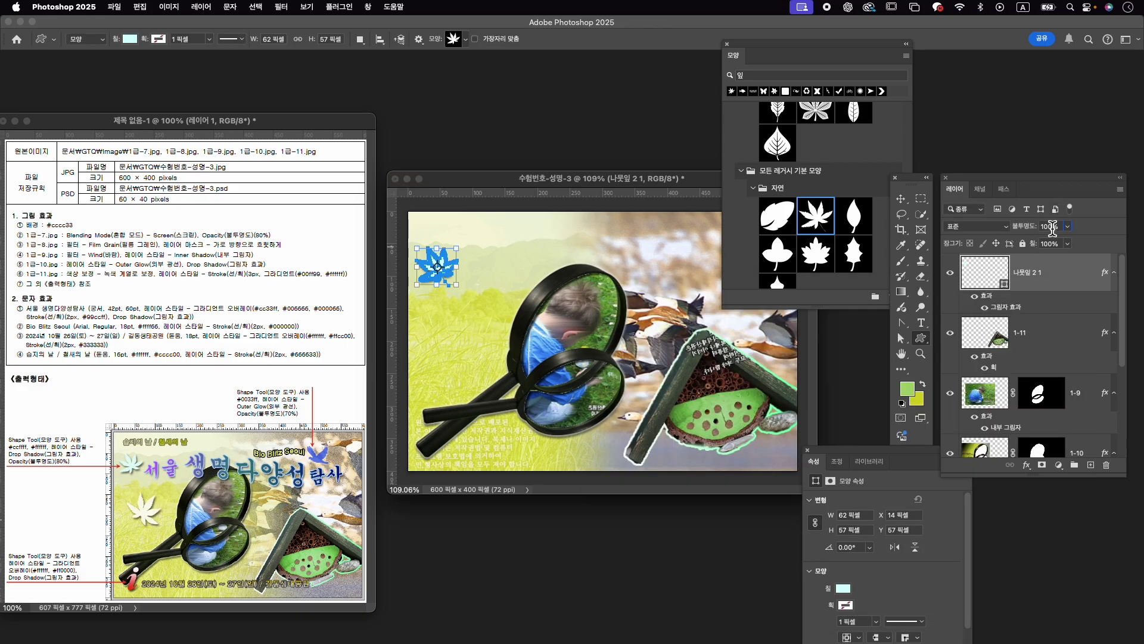
click(1054, 226)
text(80)
key(Return)
key(Escape)
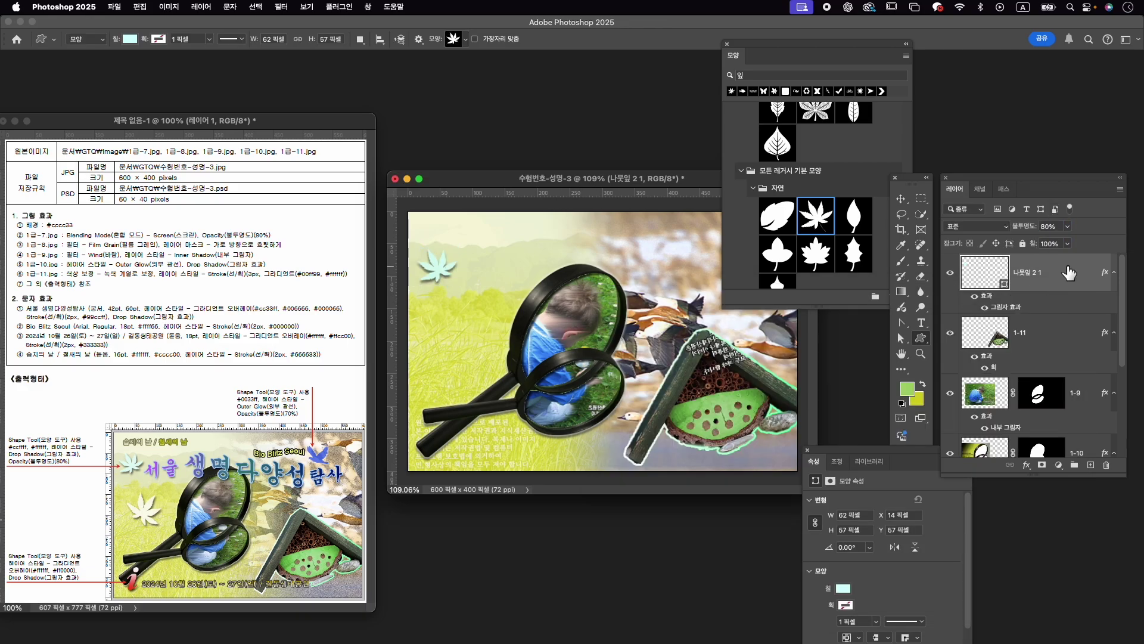
key(super+j)
Move the leaf copy beside the magnifying glass, rotated about 60° and enlarged.
key(super+t)
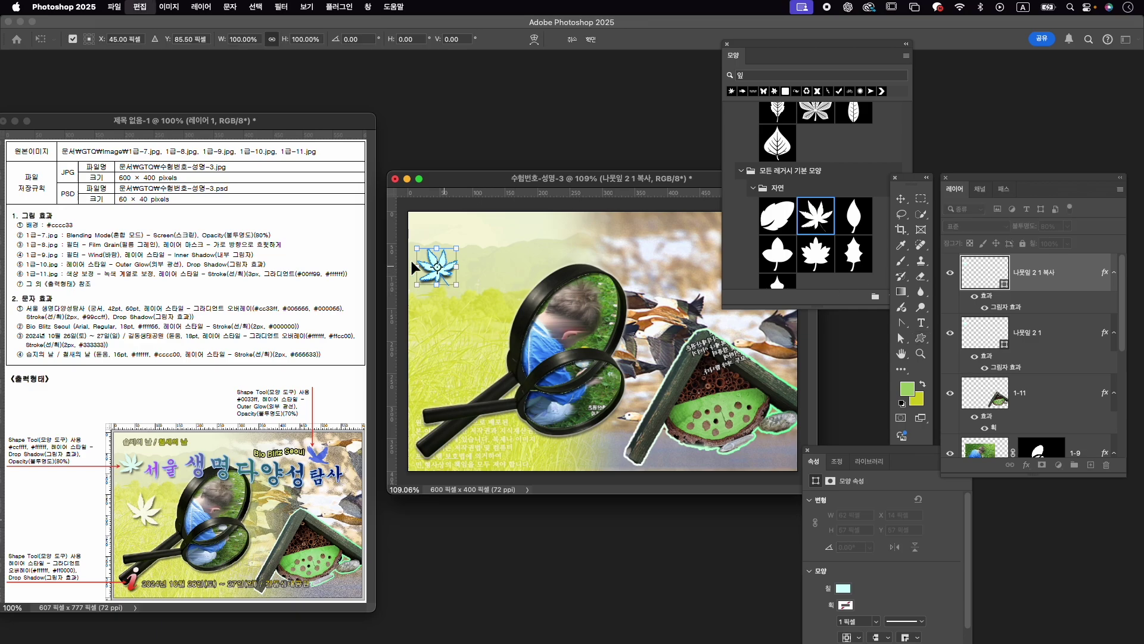
drag(444, 270, 472, 348)
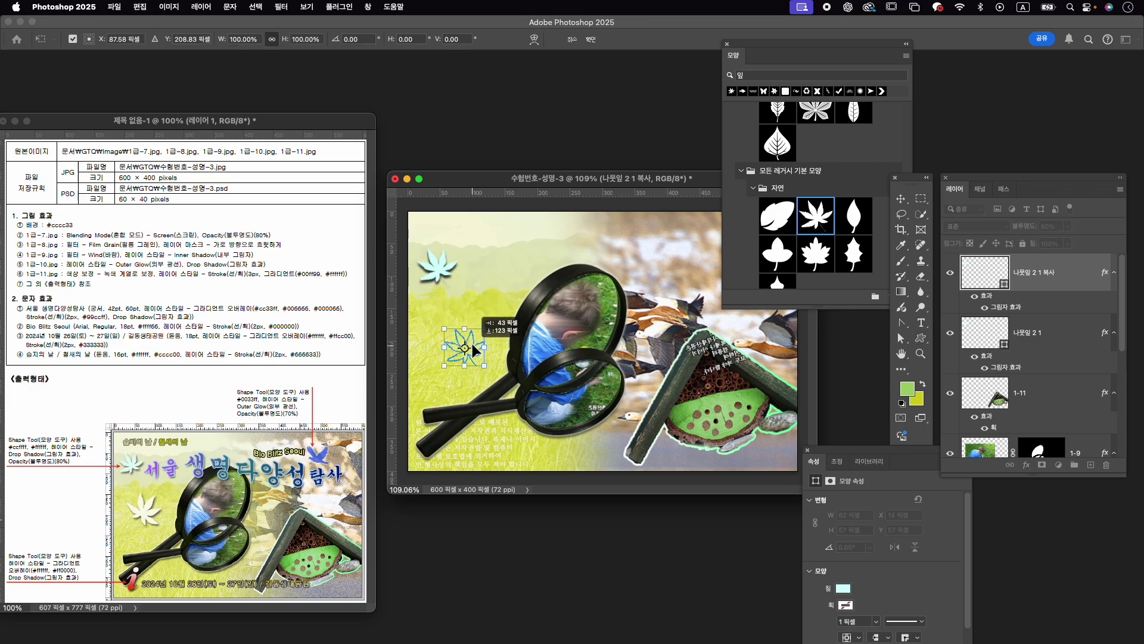
drag(506, 314, 513, 366)
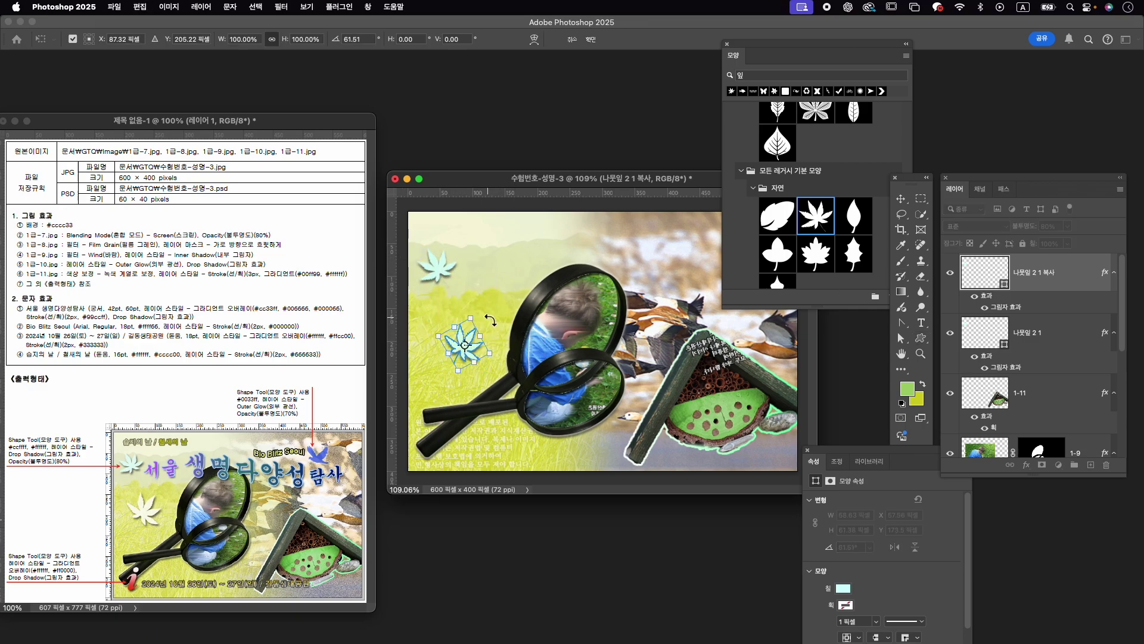
mouse_move(480, 319)
mouse_down()
mouse_move(483, 302)
mouse_move(472, 301)
mouse_up()
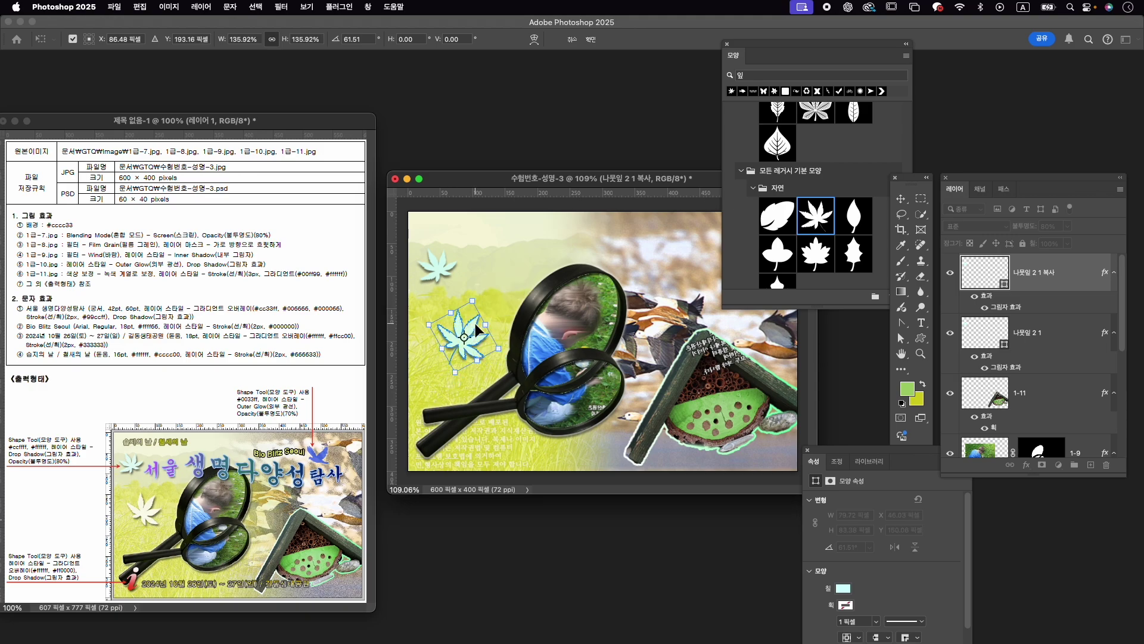
key(Return)
key(ctrl+t)
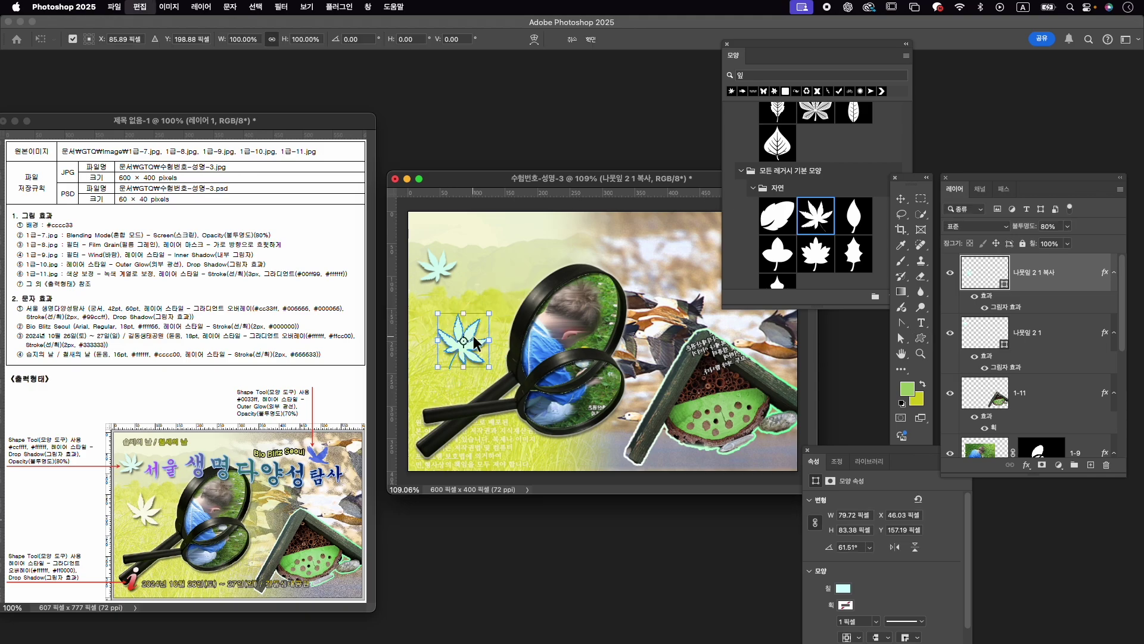
drag(467, 341, 471, 342)
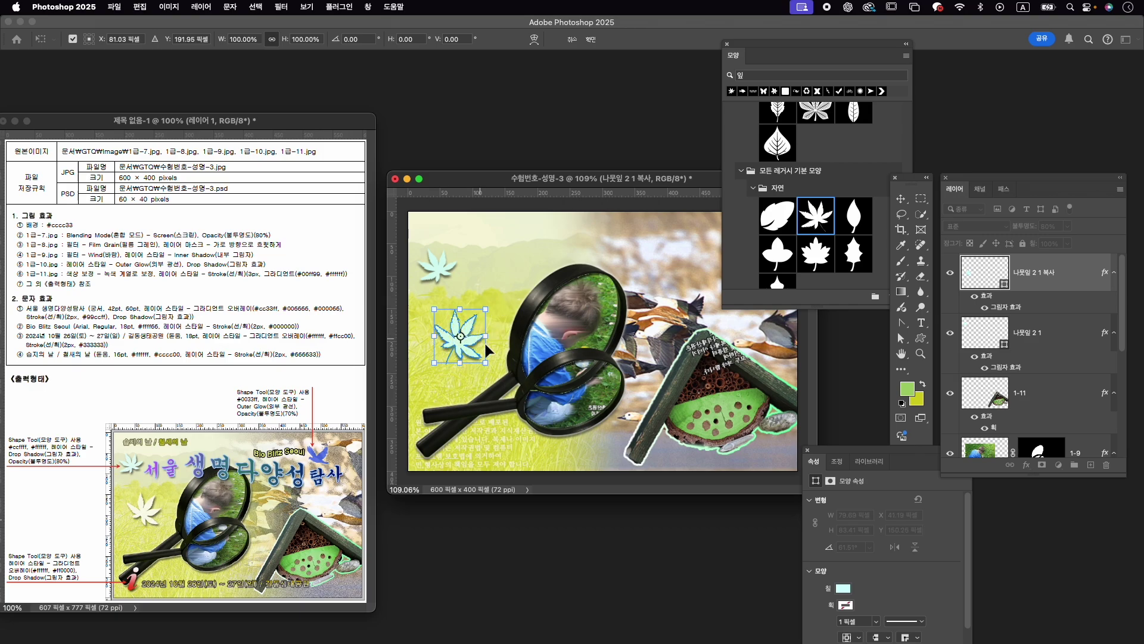
key(Return)
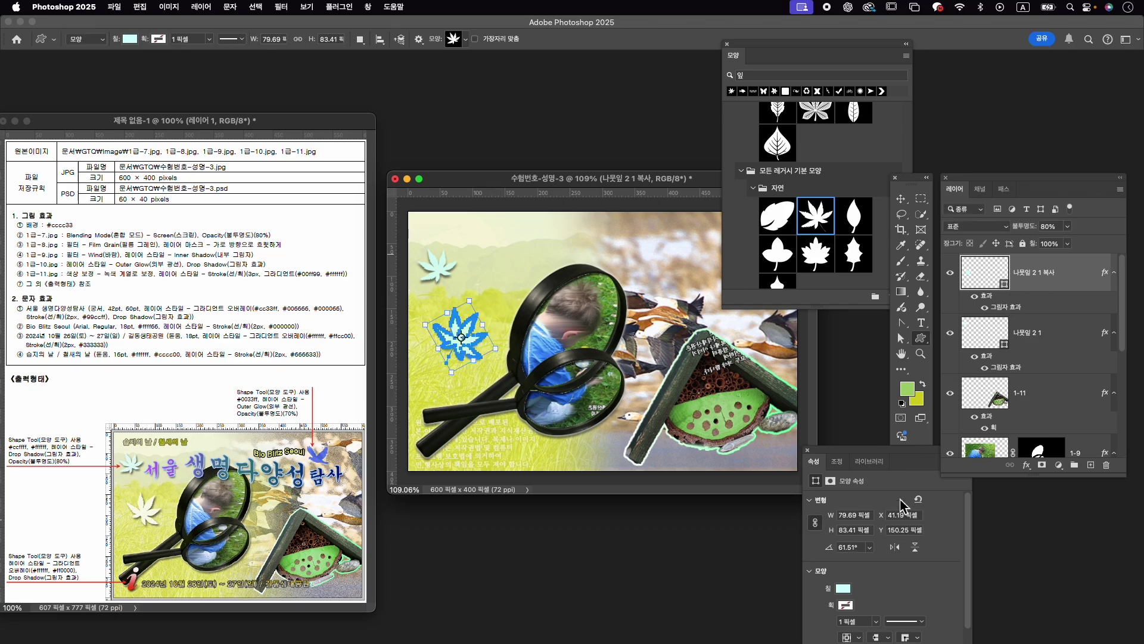
click(843, 591)
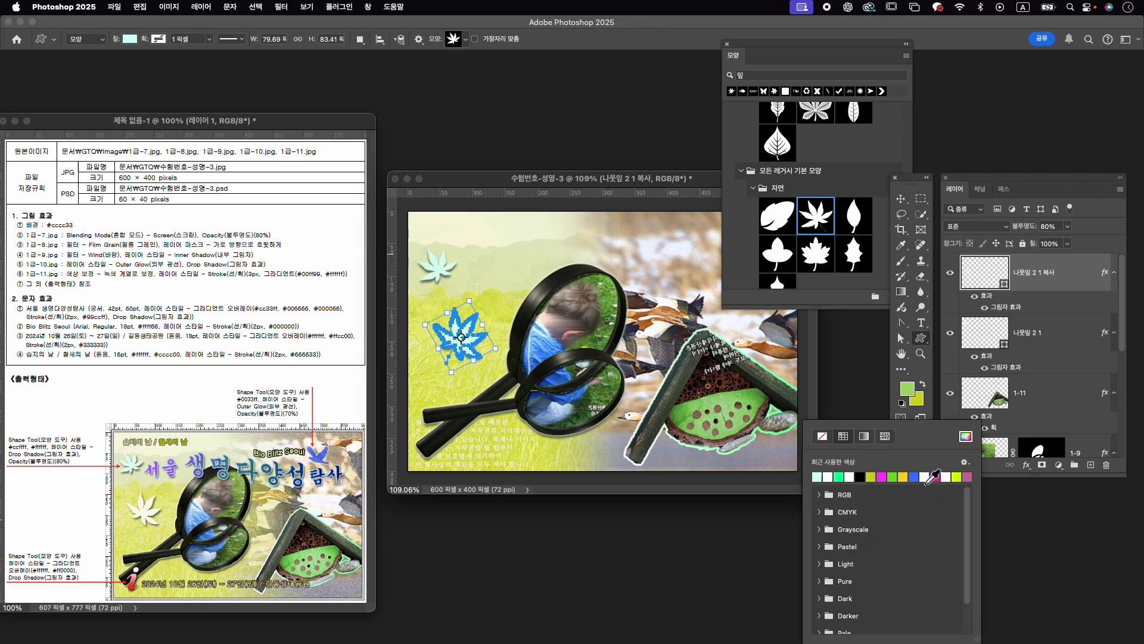
click(965, 438)
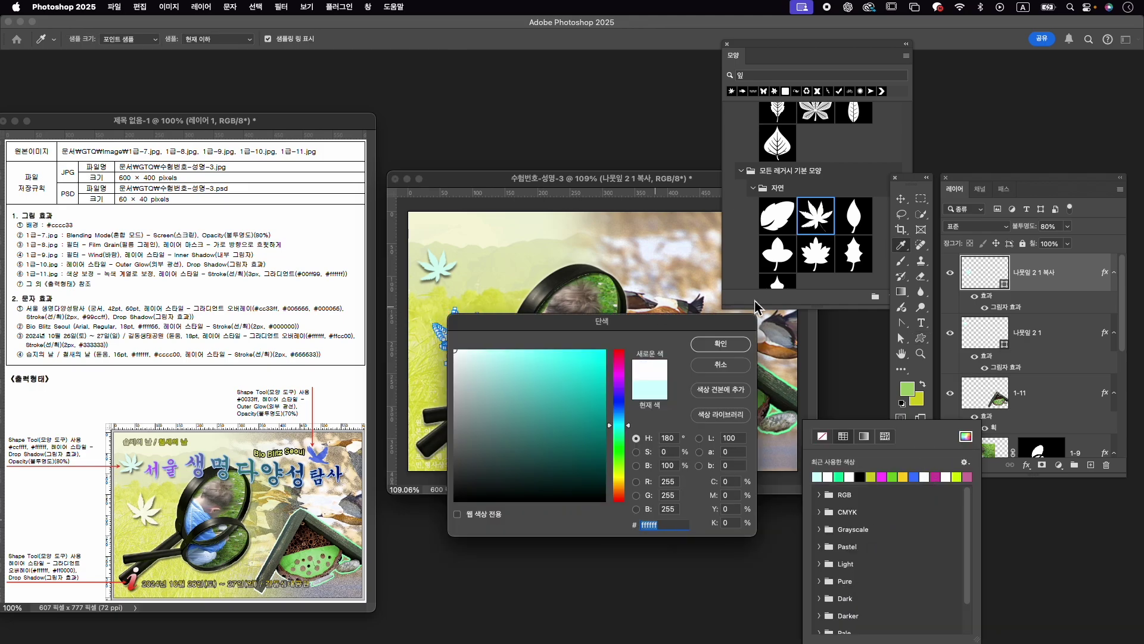
click(721, 365)
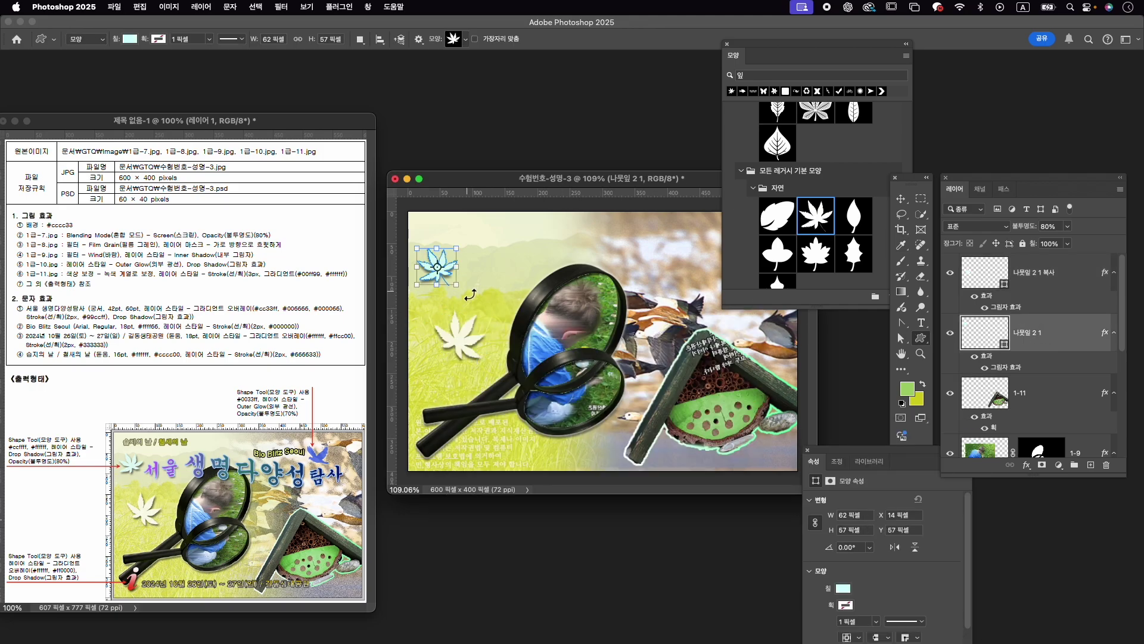
Slightly reposition and resize the original top-left leaf, nudging it down a pixel.
key(ctrl+t)
drag(446, 266, 454, 266)
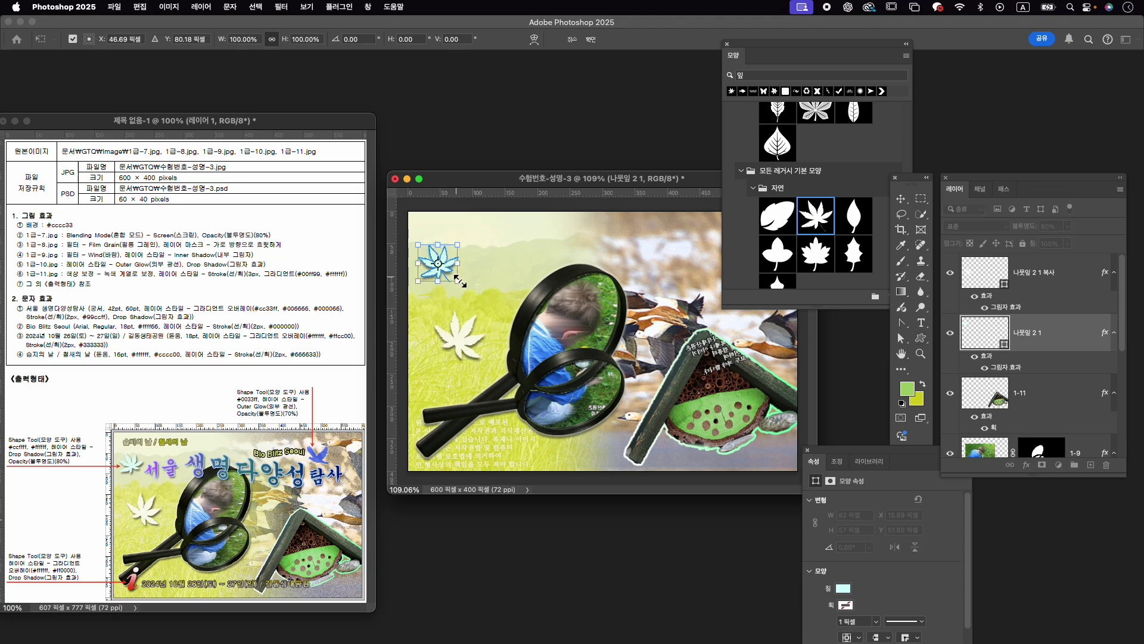
drag(459, 282, 453, 287)
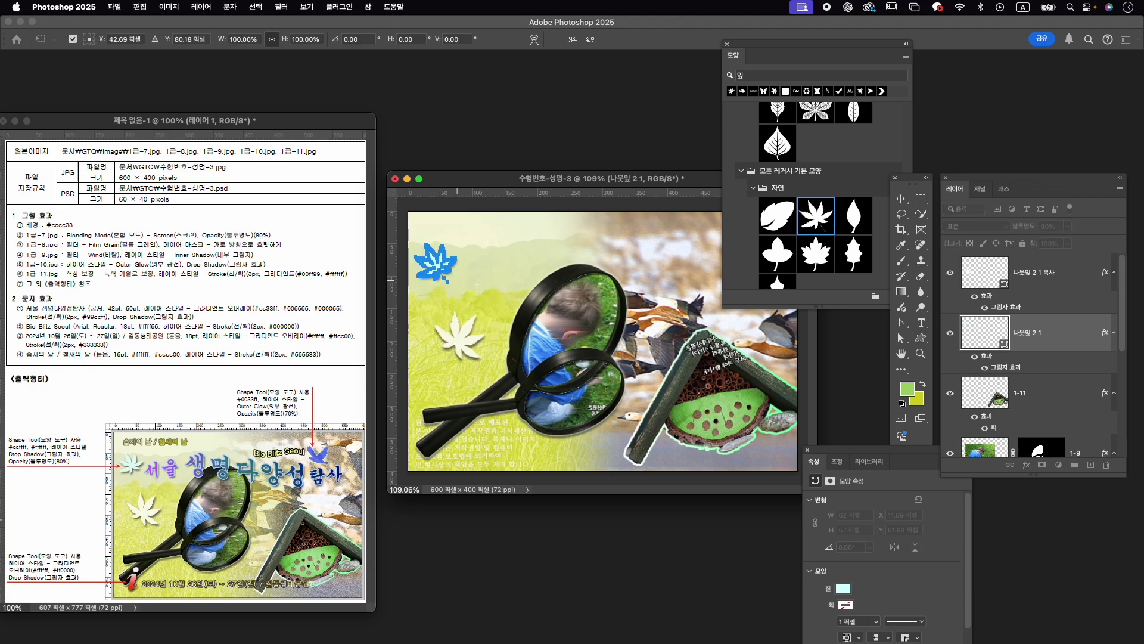
key(Return)
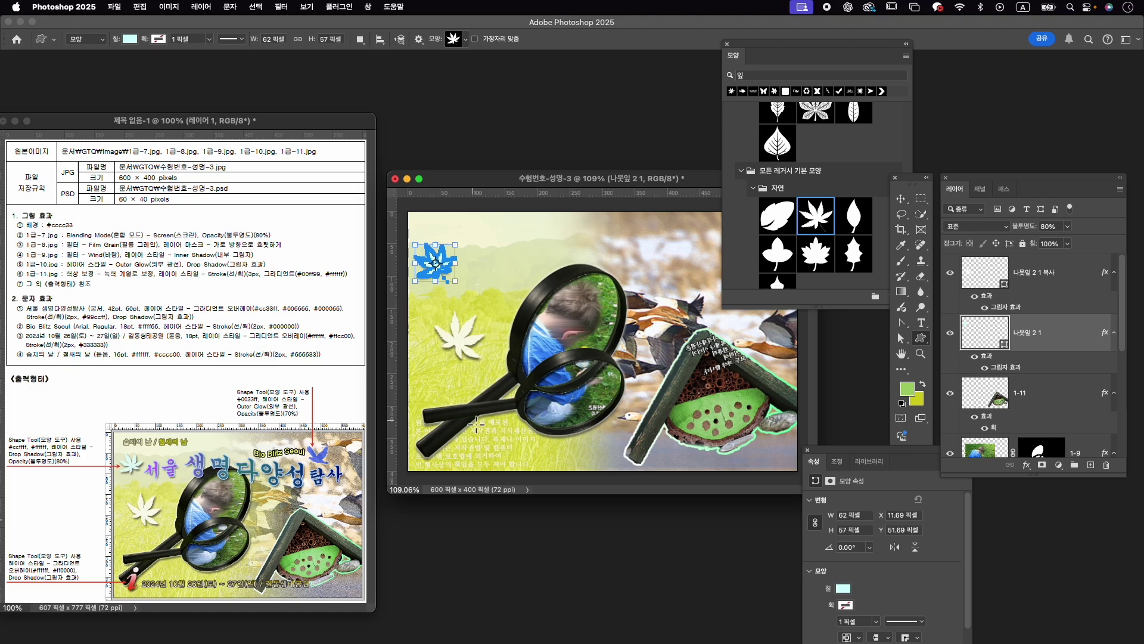
key(v)
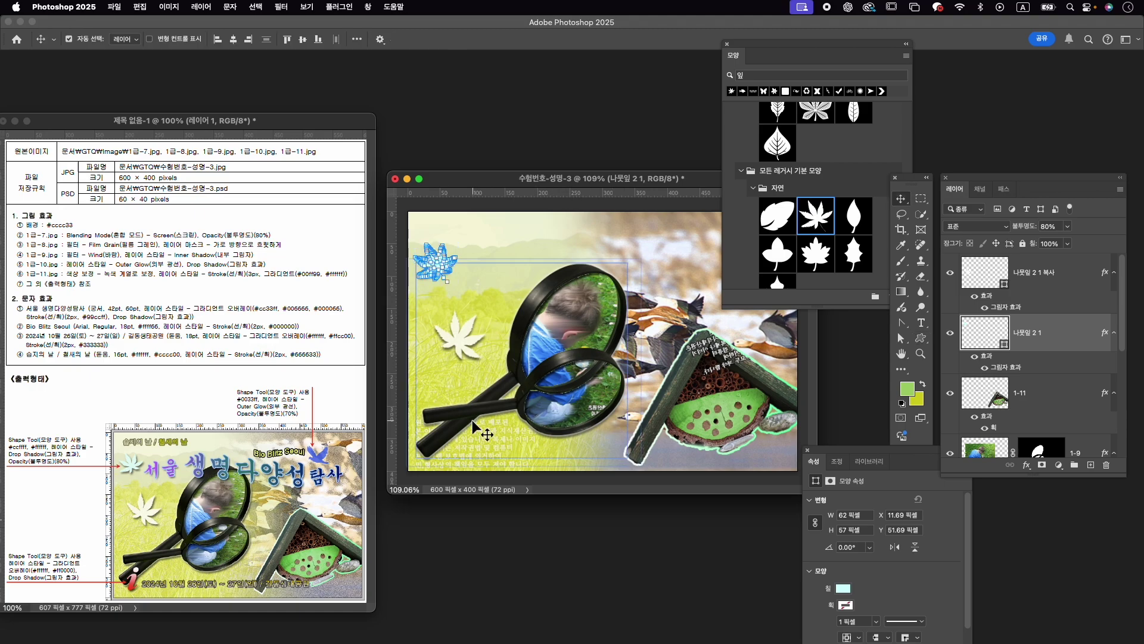
key(Down)
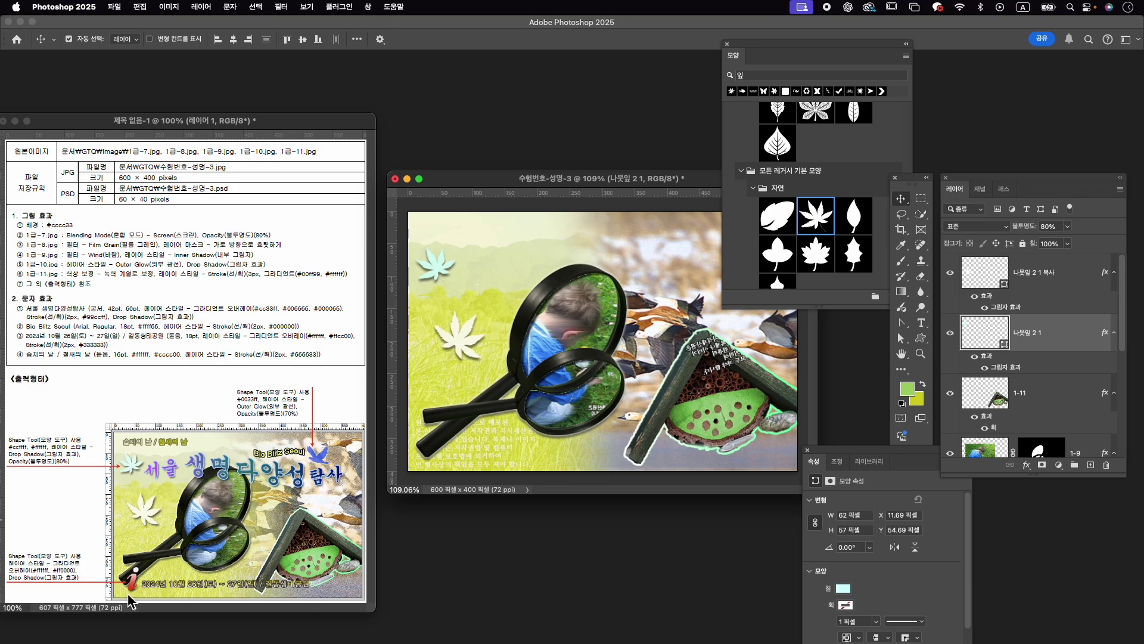
Clear the leaf search in the Shapes panel and browse the shape folders.
click(795, 64)
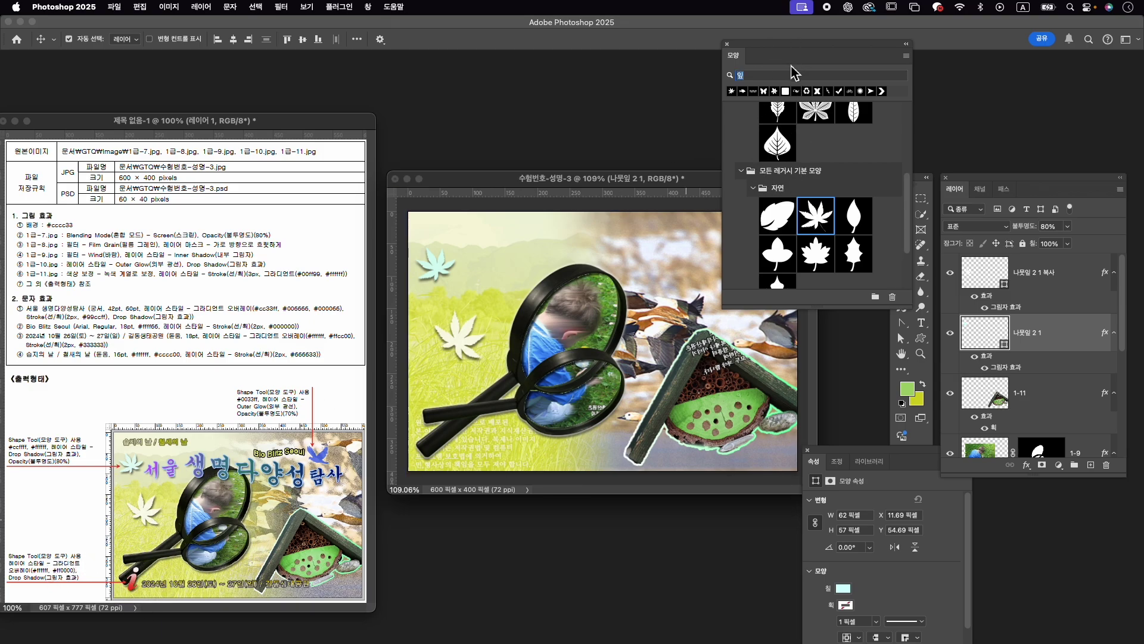
key(BackSpace)
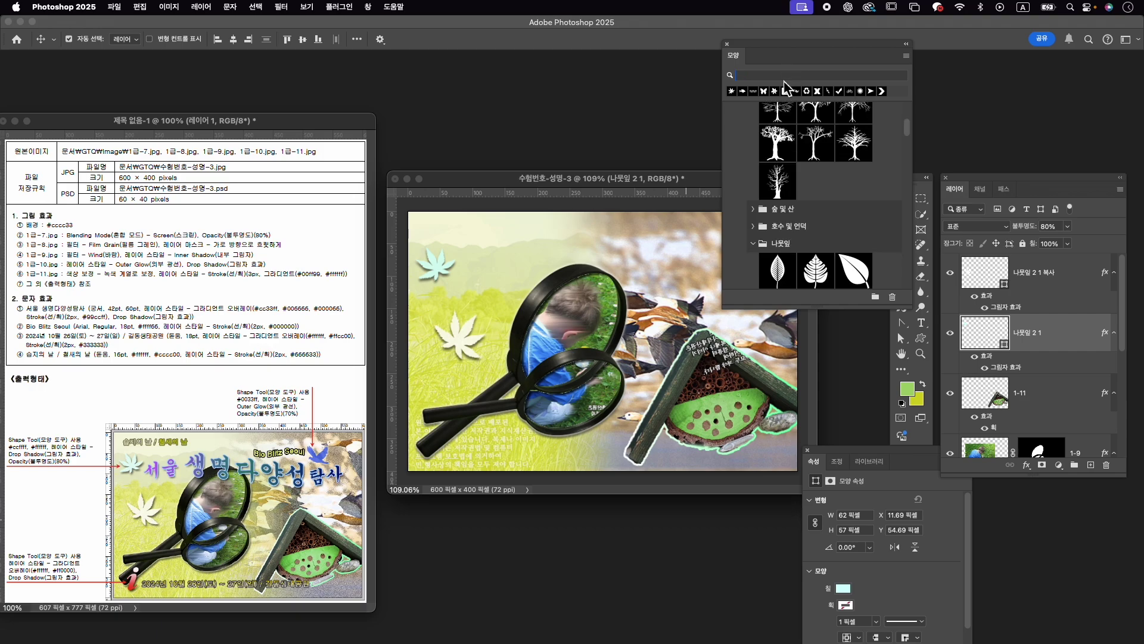
key(Escape)
scroll(832, 159, down, 5)
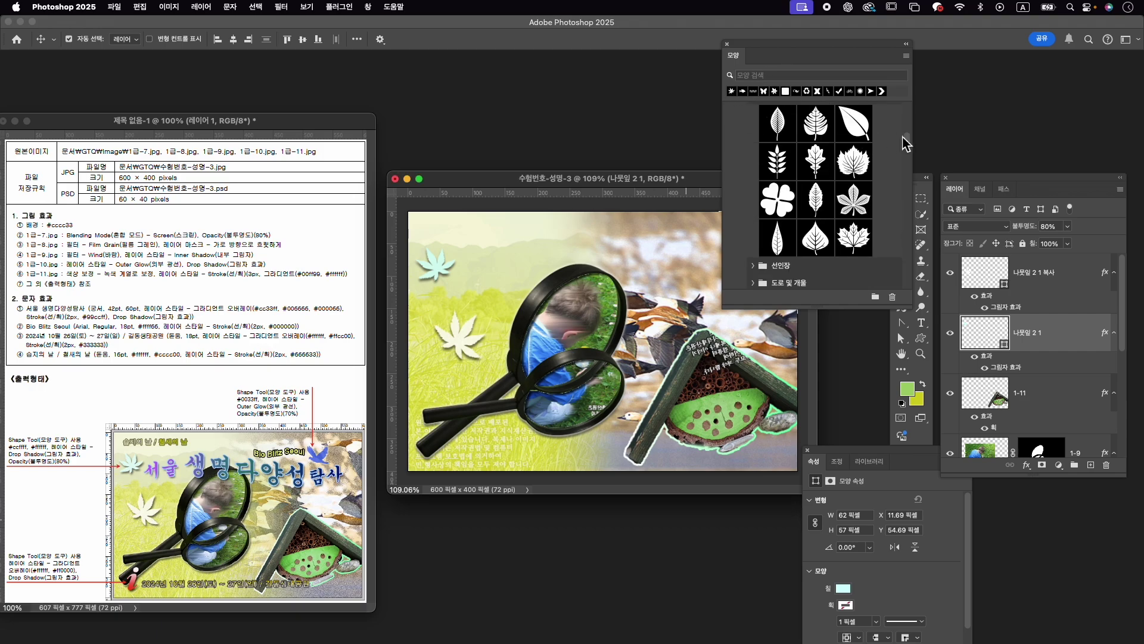
drag(906, 143, 906, 292)
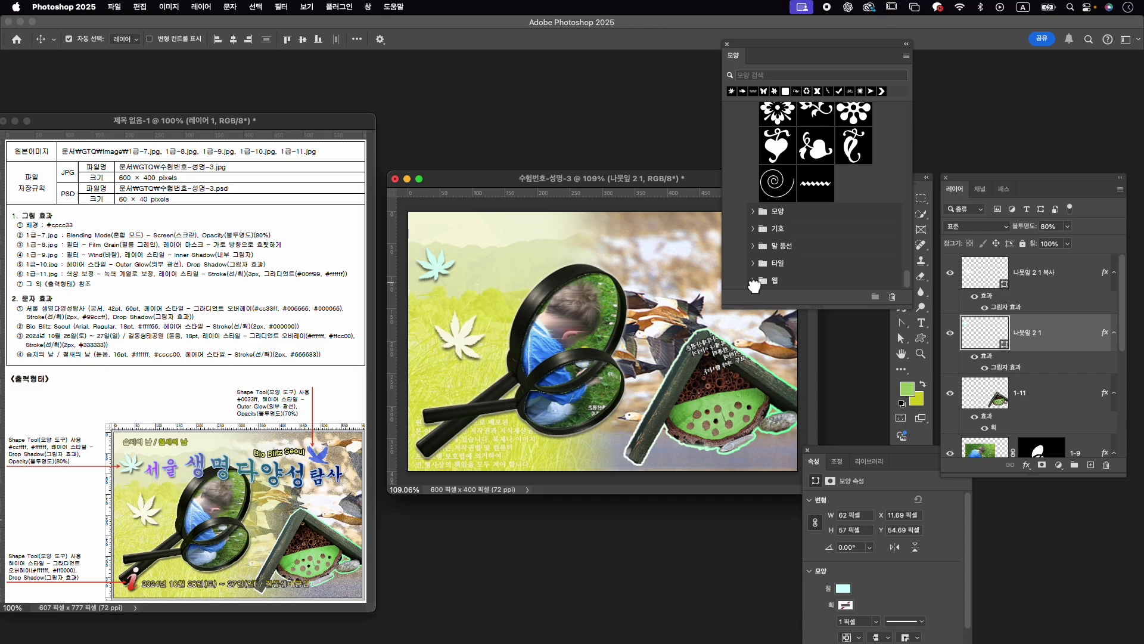
click(753, 281)
scroll(797, 197, down, 5)
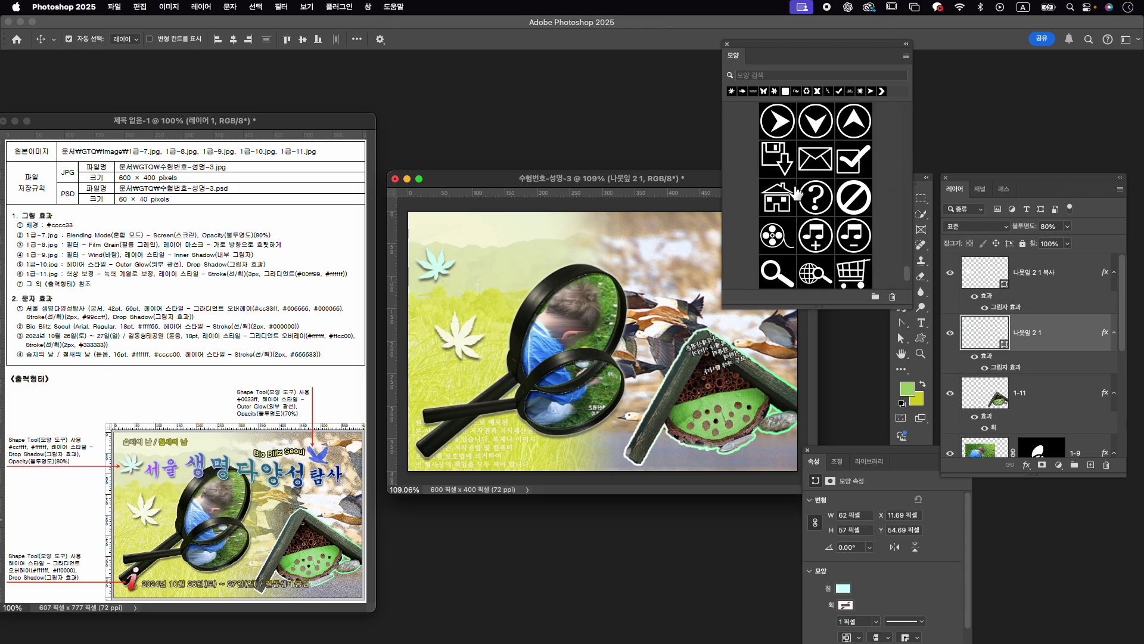
scroll(796, 194, down, 2)
scroll(798, 196, down, 3)
scroll(803, 201, up, 5)
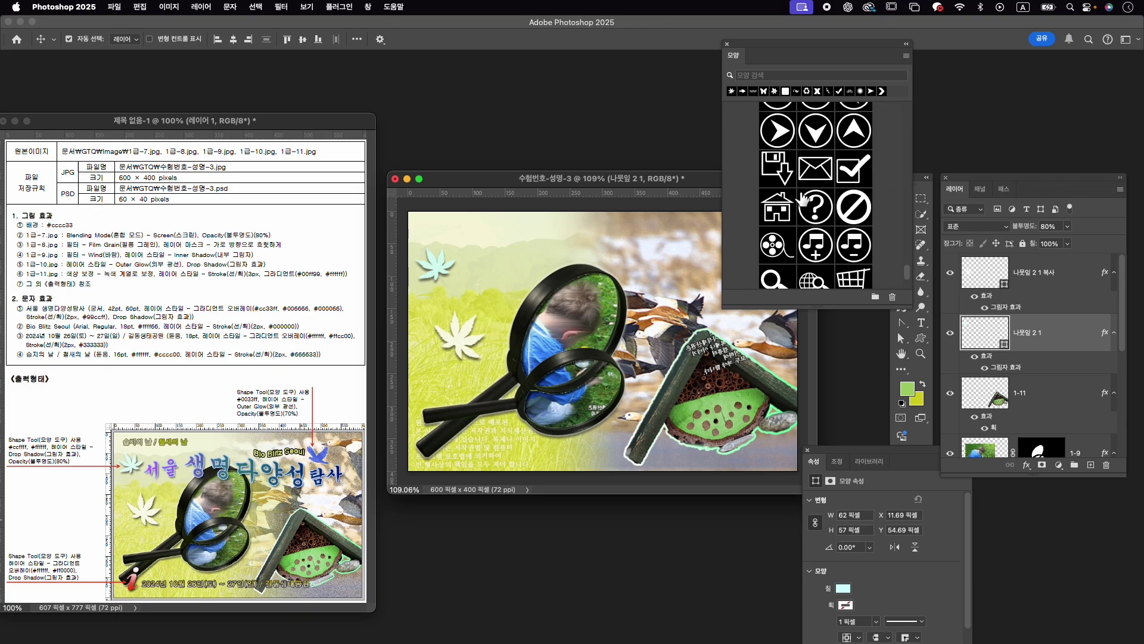
scroll(801, 198, up, 3)
scroll(769, 188, up, 3)
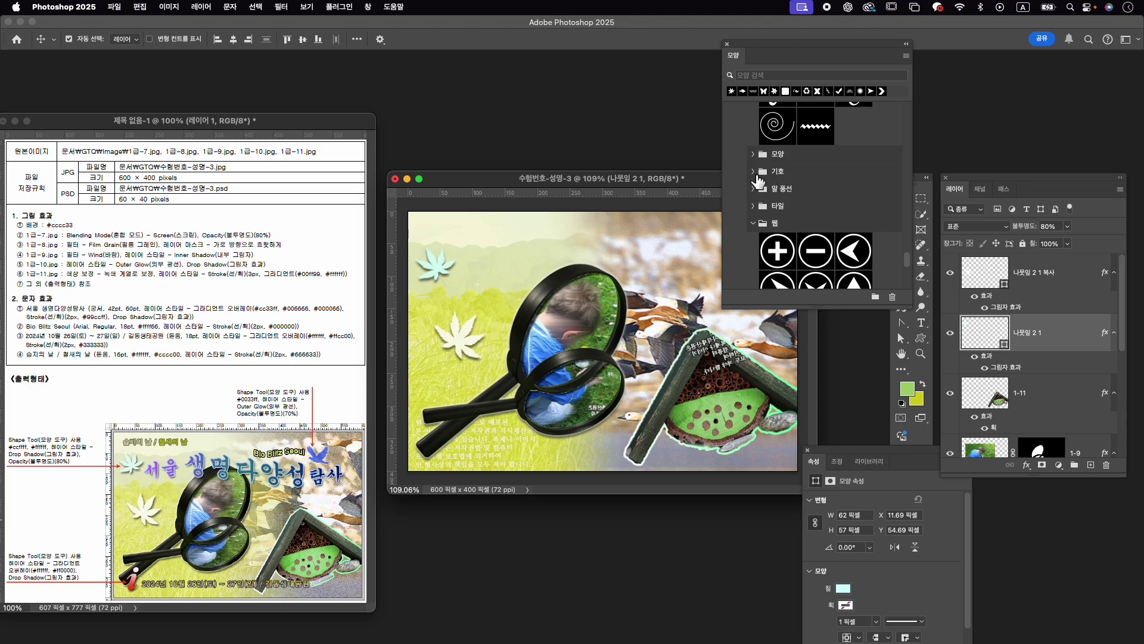
Select the information 'i' shape from the Symbols folder for the Custom Shape tool.
click(756, 172)
scroll(804, 204, down, 2)
scroll(803, 204, down, 2)
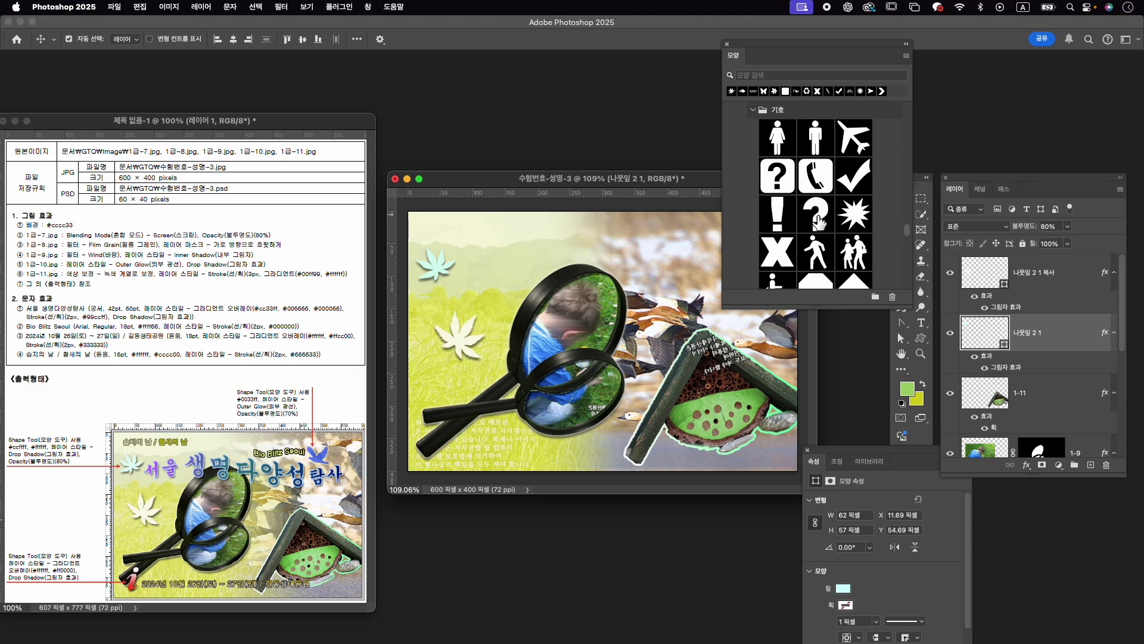
scroll(818, 221, down, 2)
scroll(818, 220, down, 2)
scroll(823, 226, down, 1)
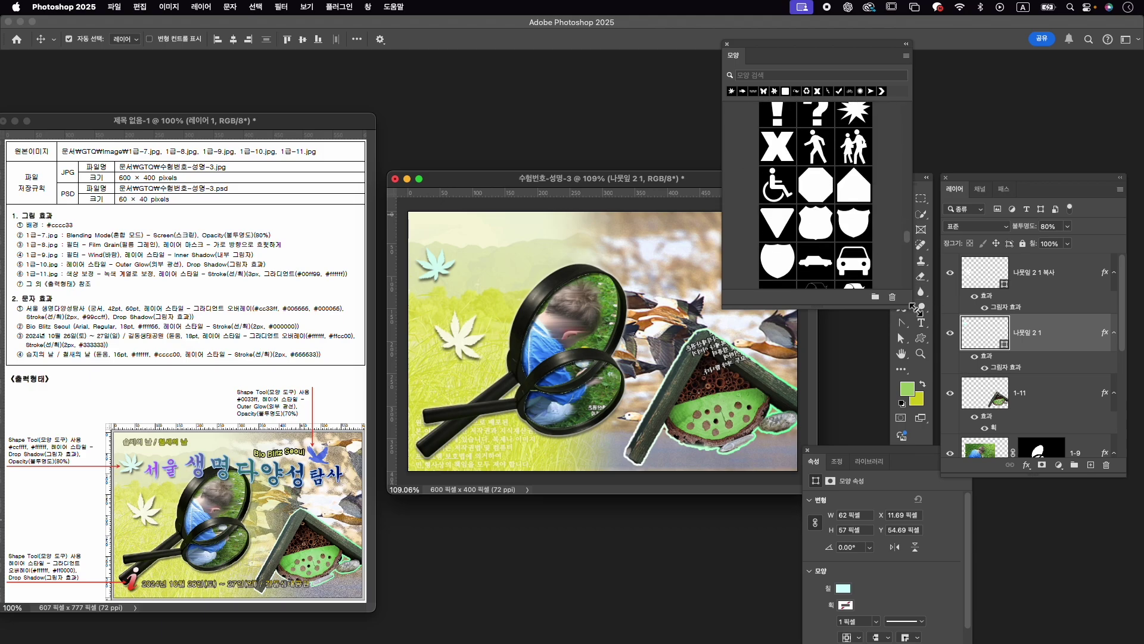
drag(913, 306, 957, 306)
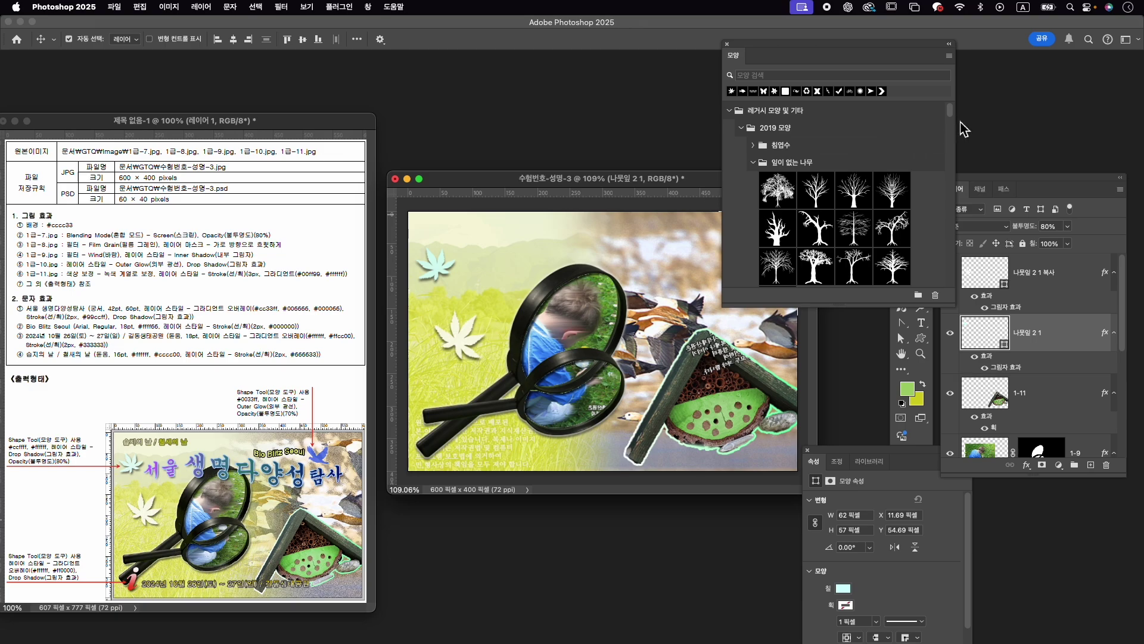
mouse_move(954, 112)
mouse_down()
mouse_move(967, 251)
mouse_move(917, 253)
mouse_up()
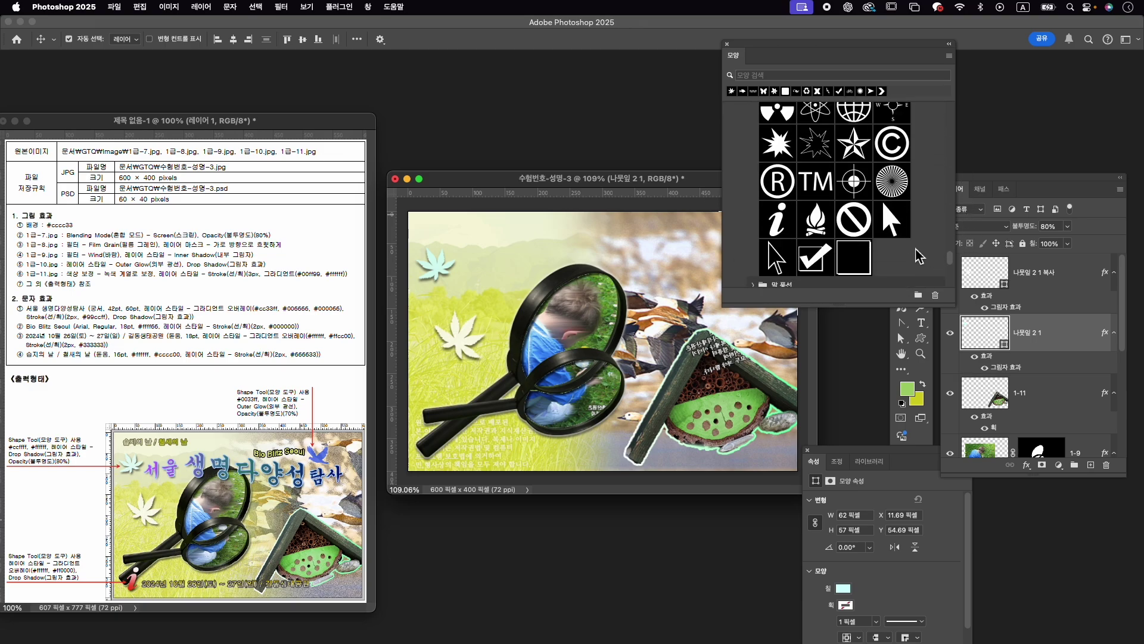
click(790, 227)
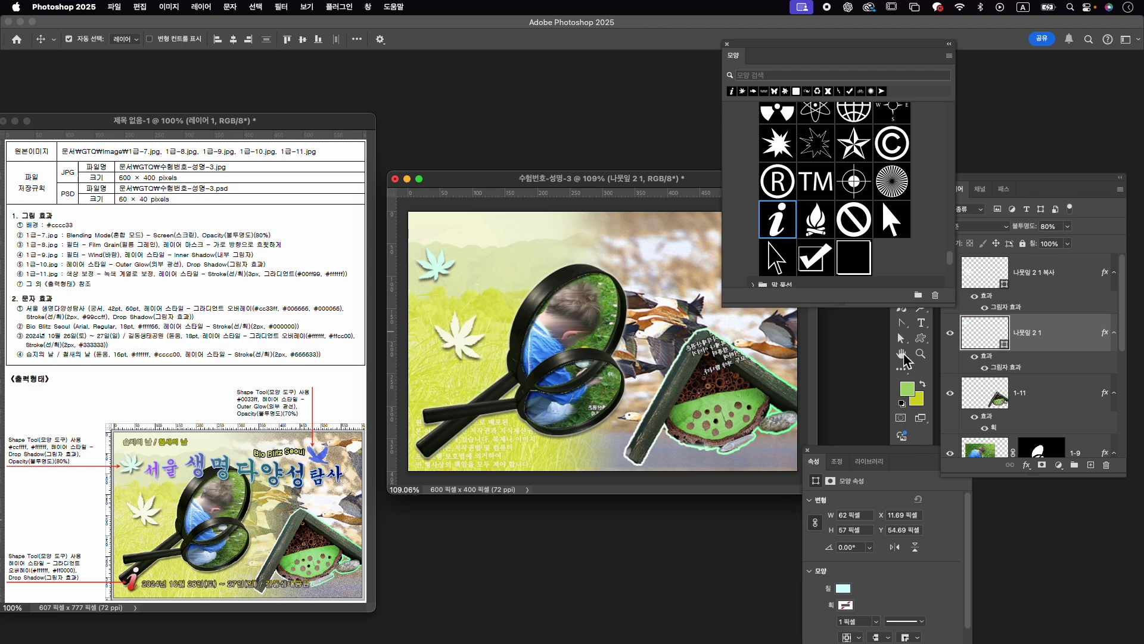
click(921, 342)
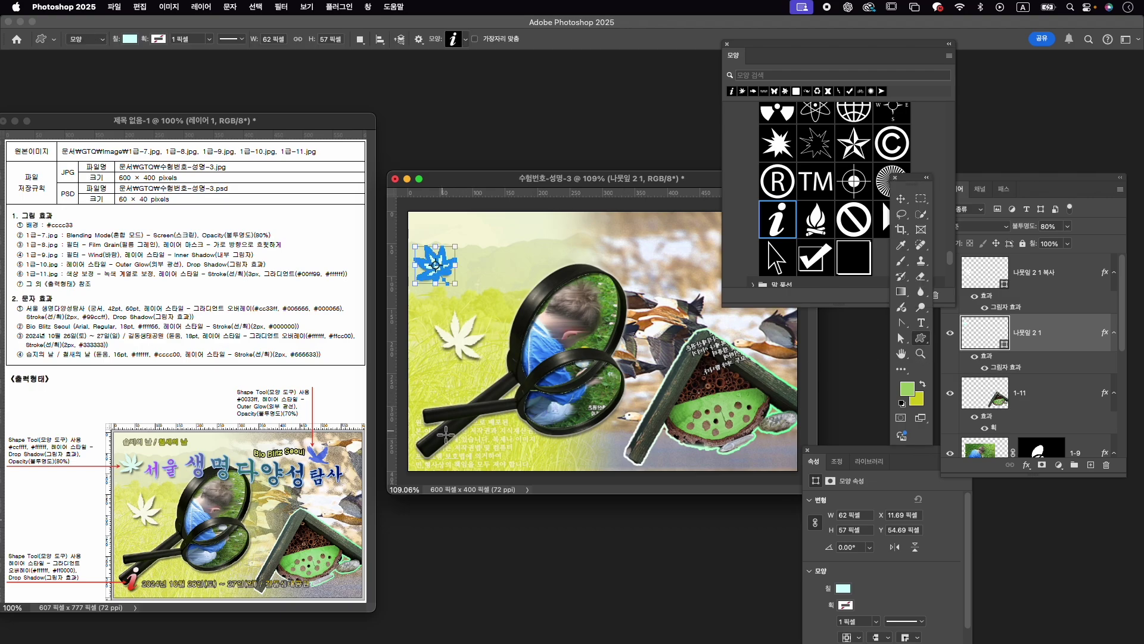
Draw the 'i' shape at the lower left and add a Gradient Overlay effect.
drag(438, 433, 455, 472)
drag(450, 464, 451, 465)
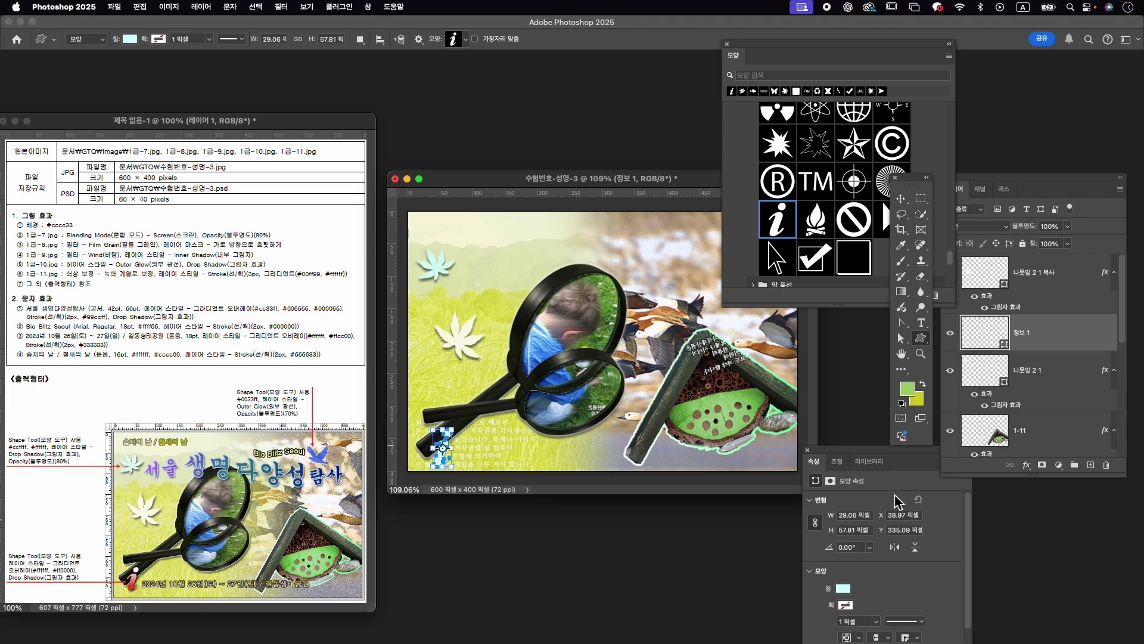
click(1027, 465)
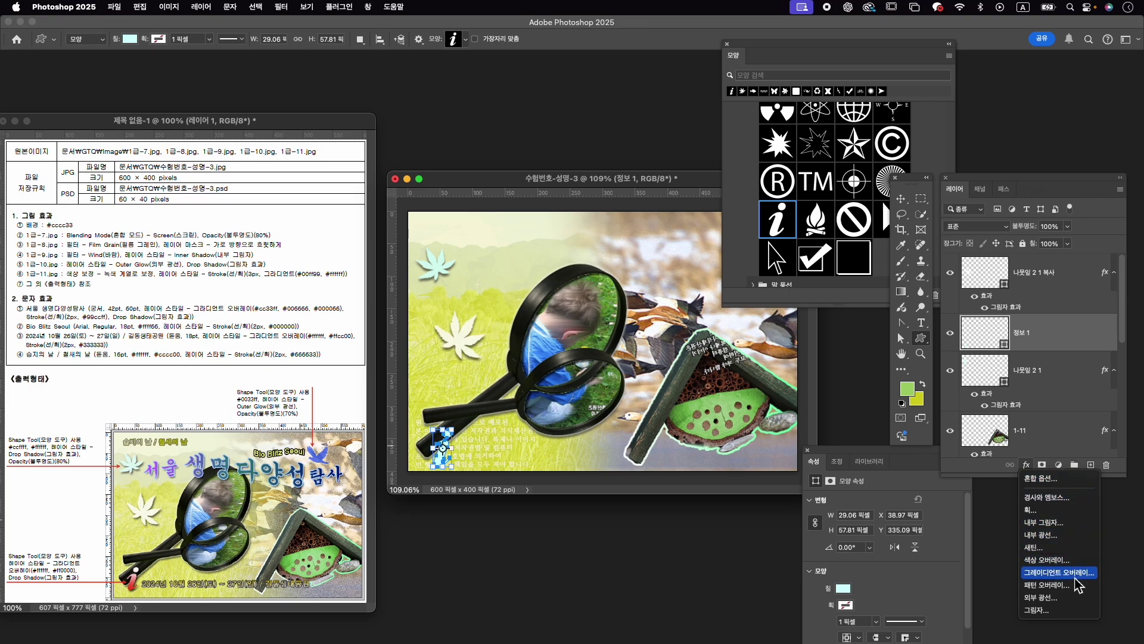
click(1049, 572)
Make the overlay a vertical white-to-#ff0000 gradient and add a Drop Shadow.
click(852, 382)
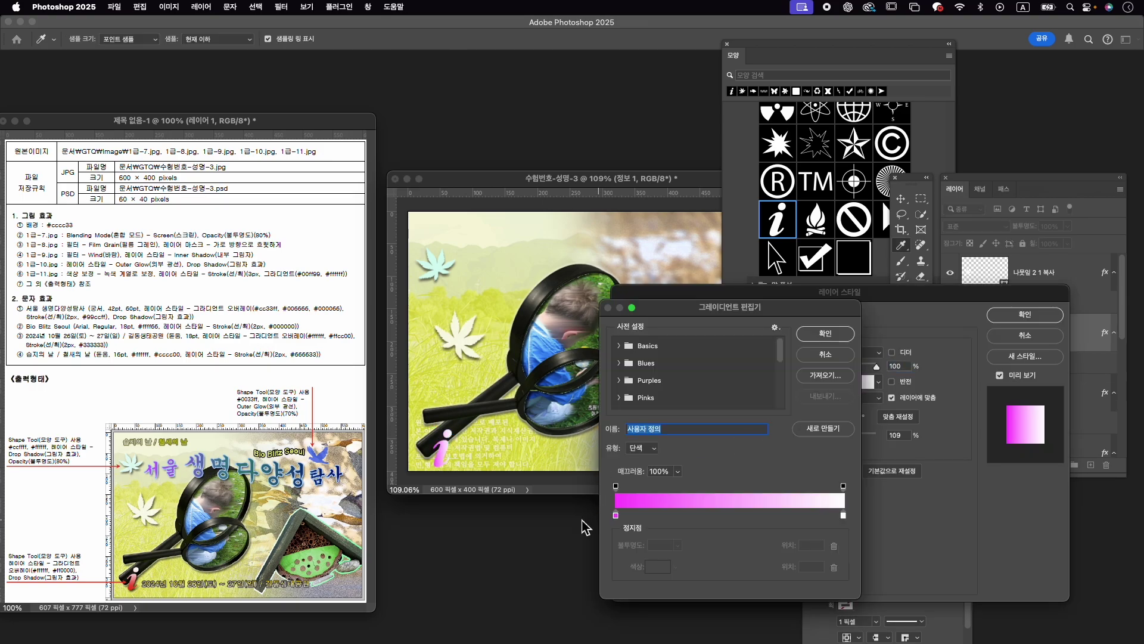
double_click(616, 515)
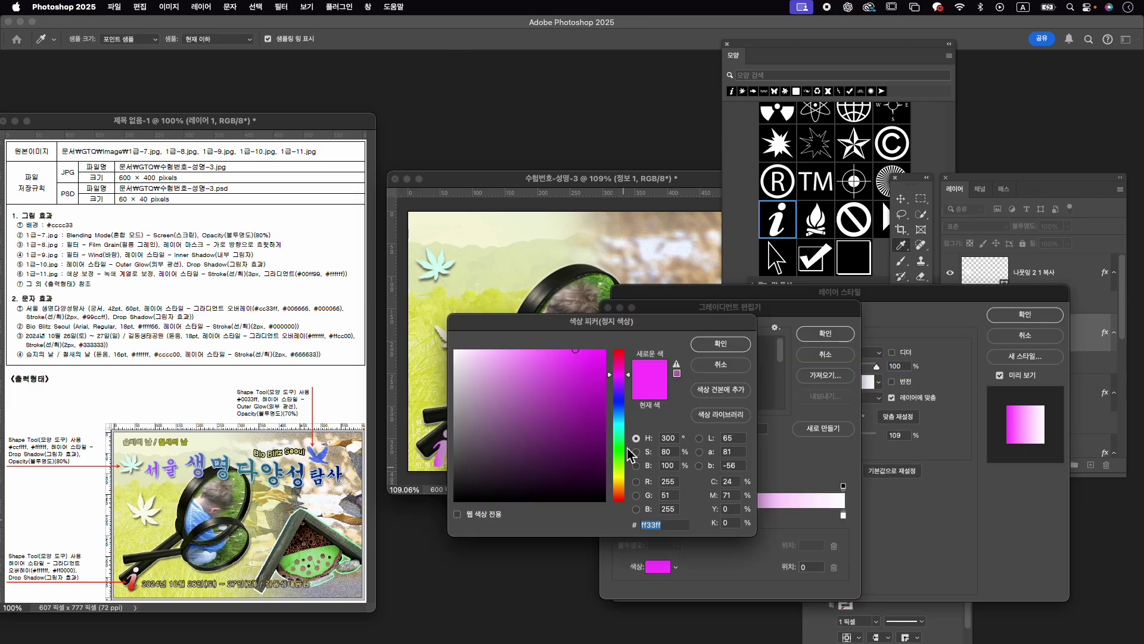
click(455, 351)
click(721, 344)
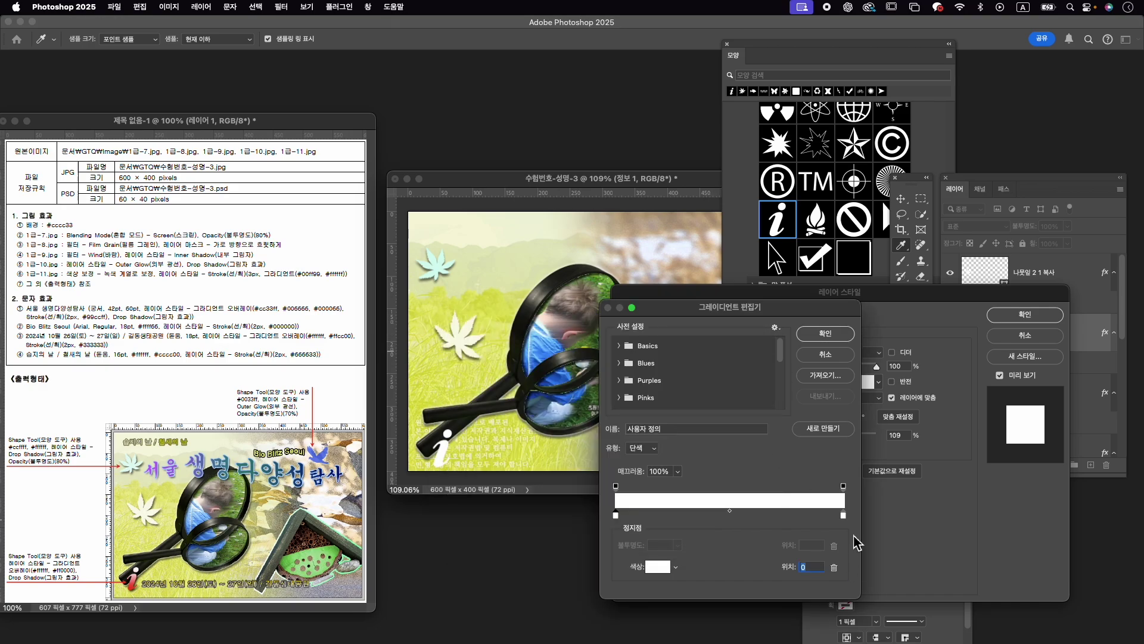
double_click(843, 515)
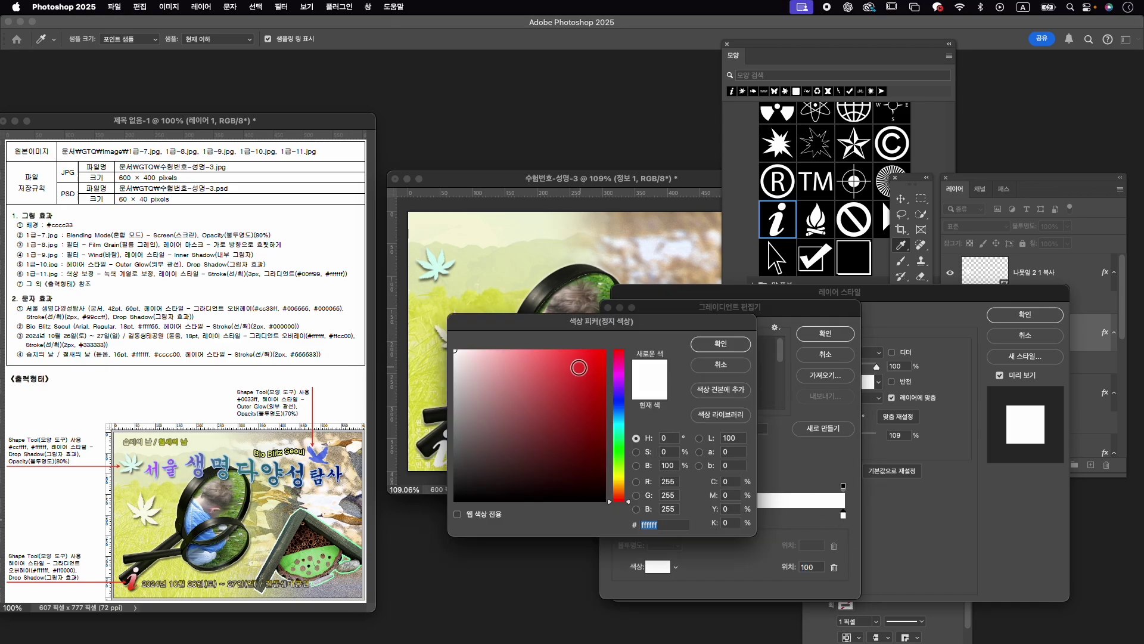
text(ff0000)
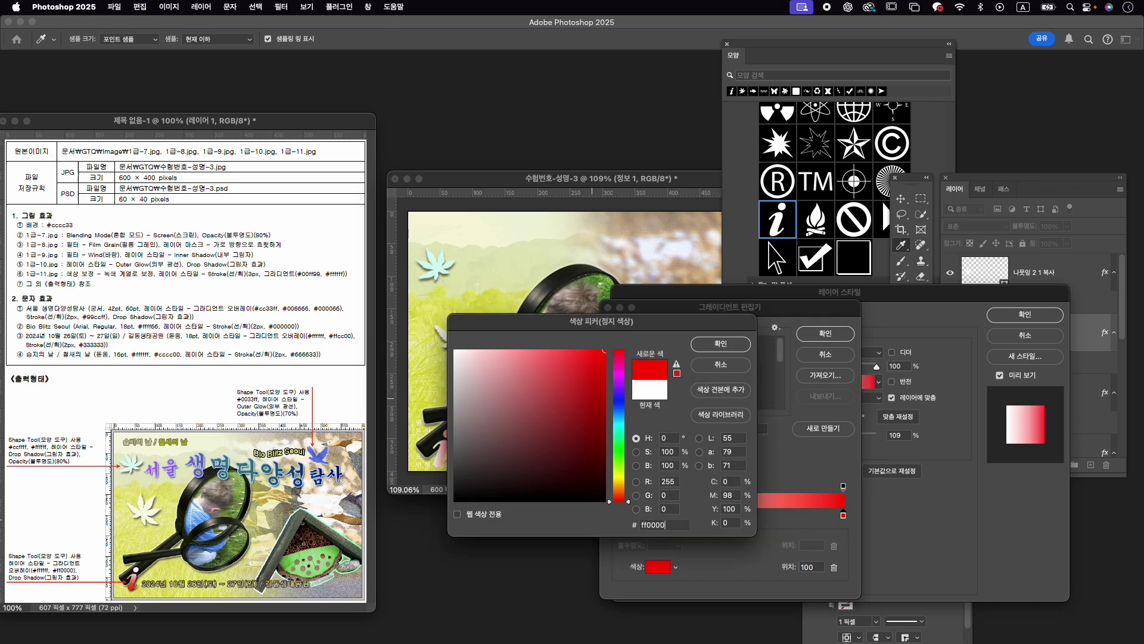
key(Return)
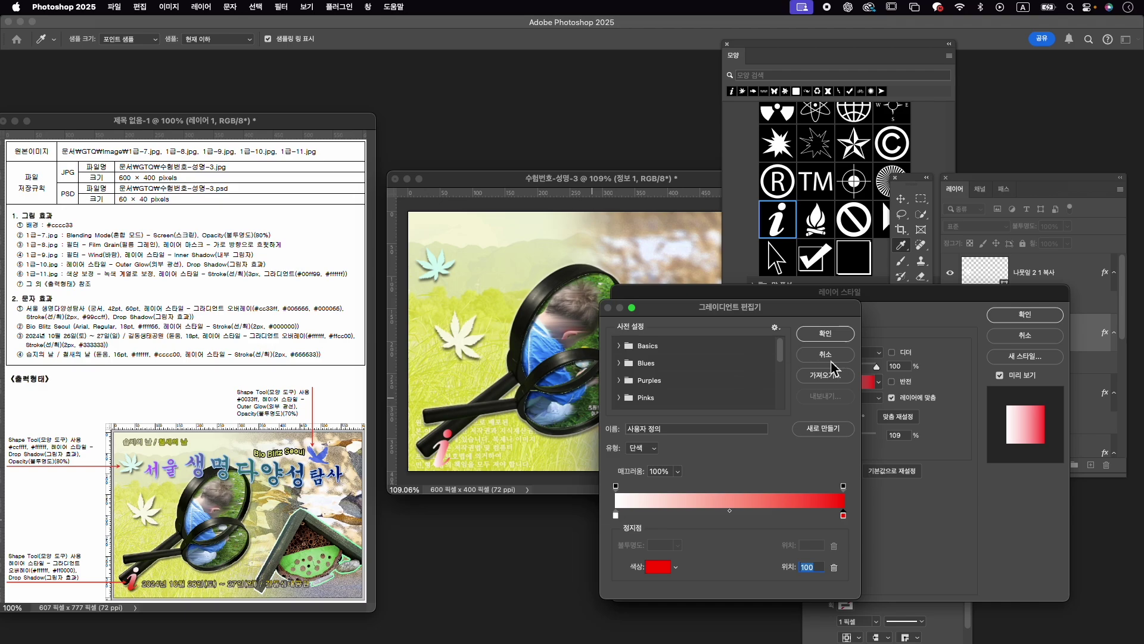
click(829, 335)
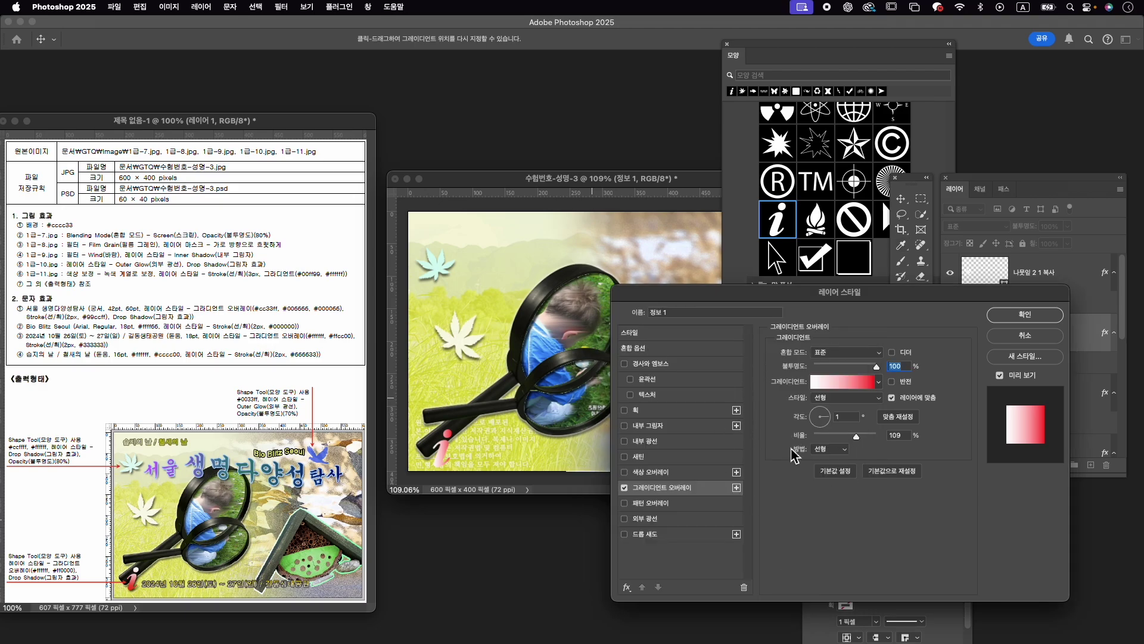
drag(828, 417, 817, 453)
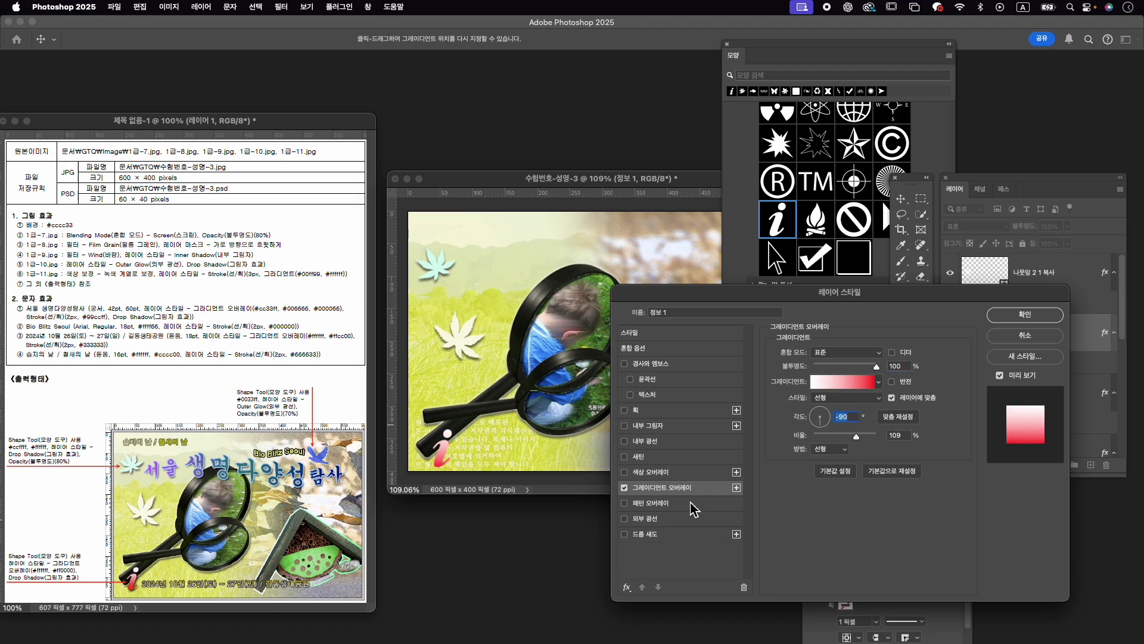
click(623, 535)
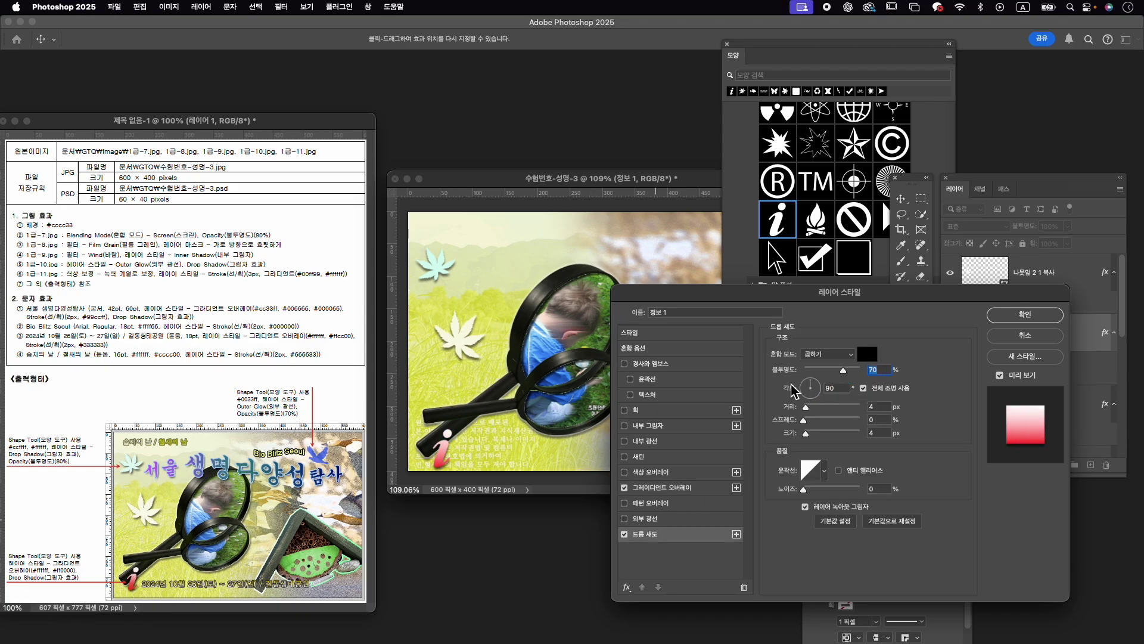
click(1040, 315)
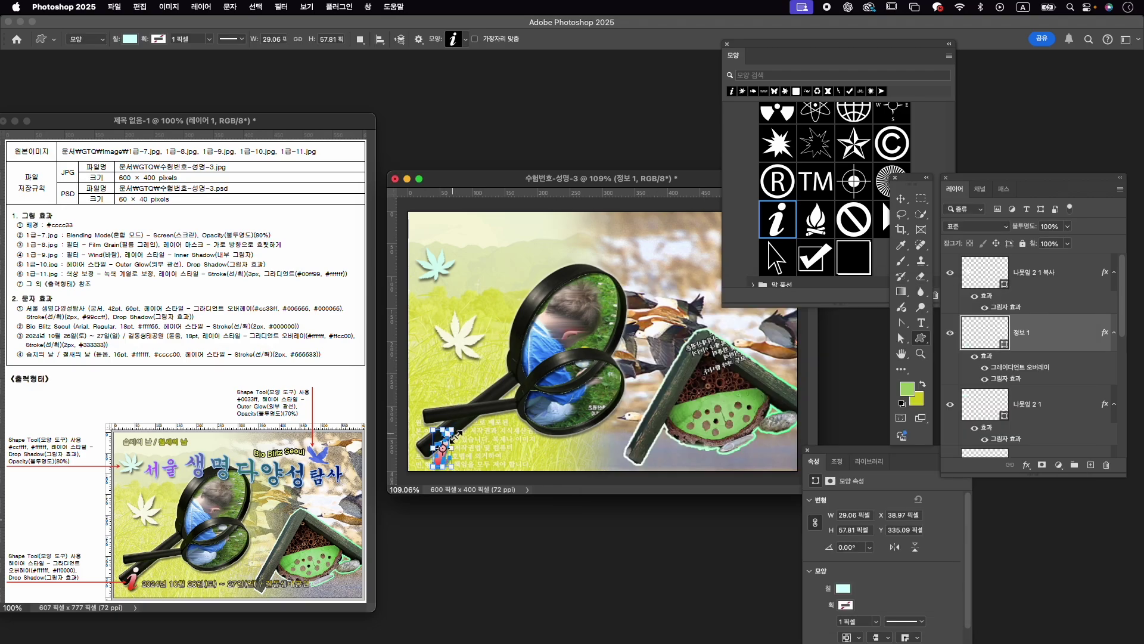
Shrink the 'i' symbol slightly and settle it in the lower-left corner.
key(super+t)
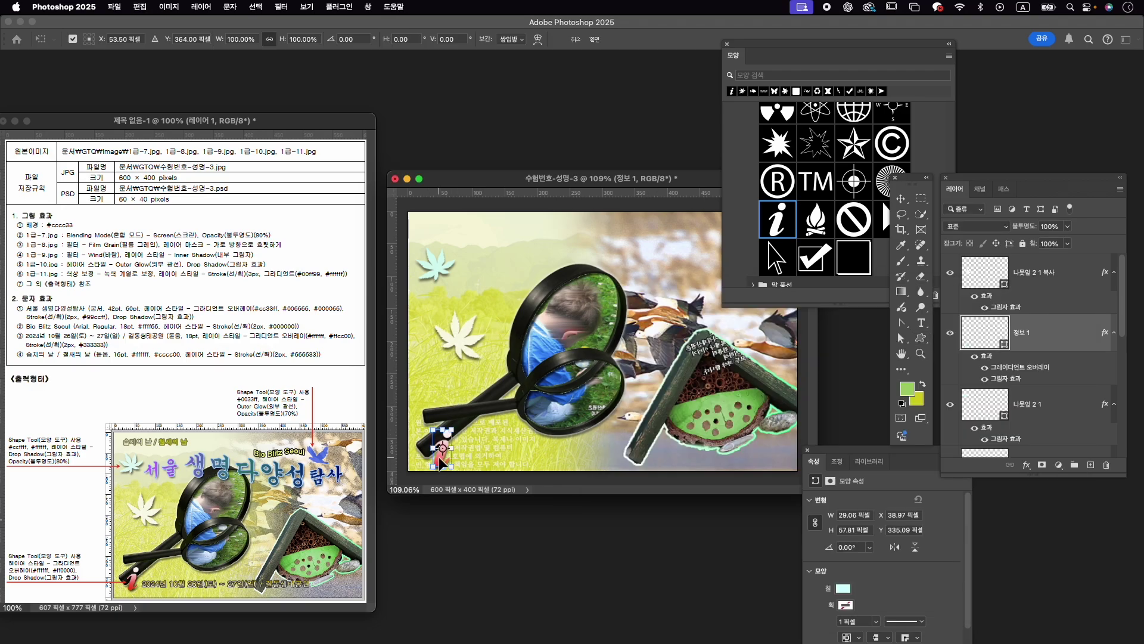
drag(428, 455, 434, 470)
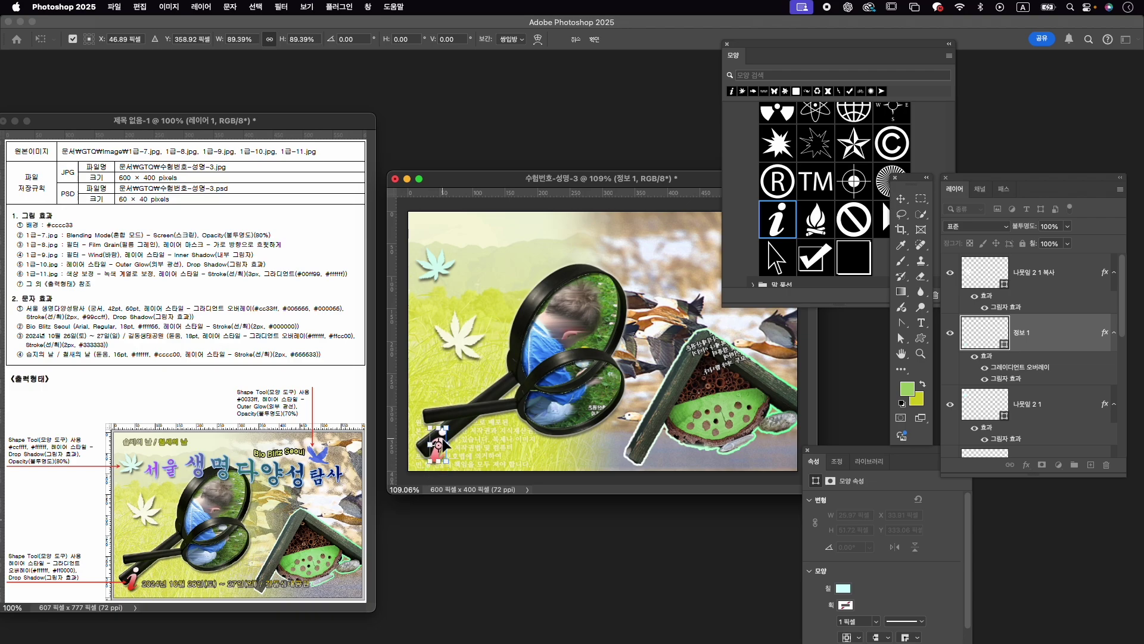
key(Left)
key(Left)
key(Left)
key(Down)
key(Down)
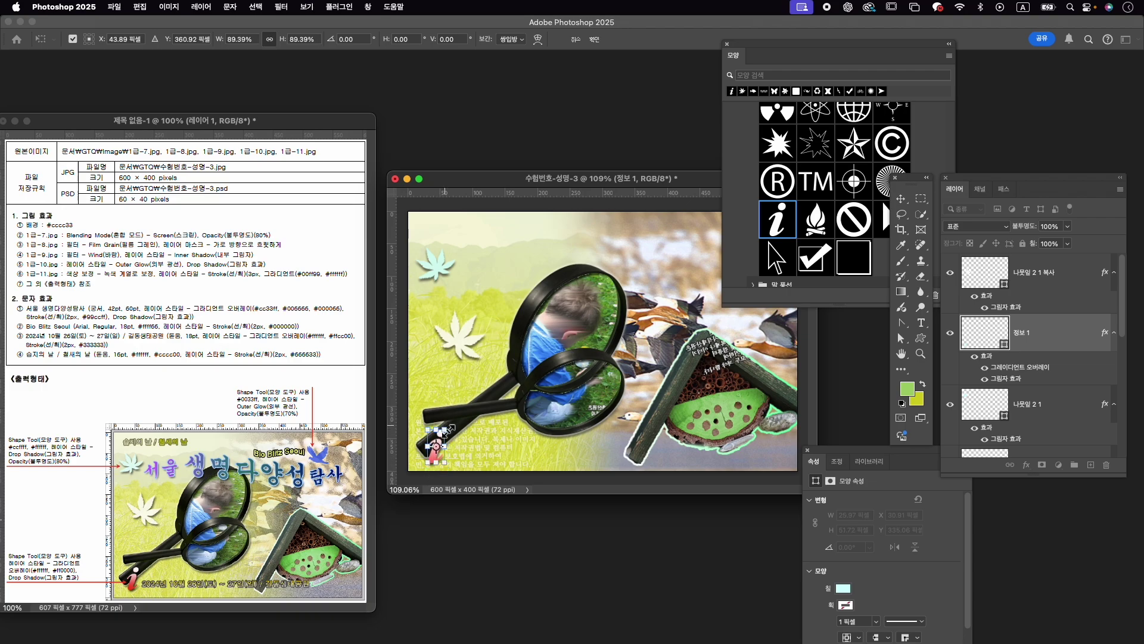
drag(449, 429, 442, 432)
key(Return)
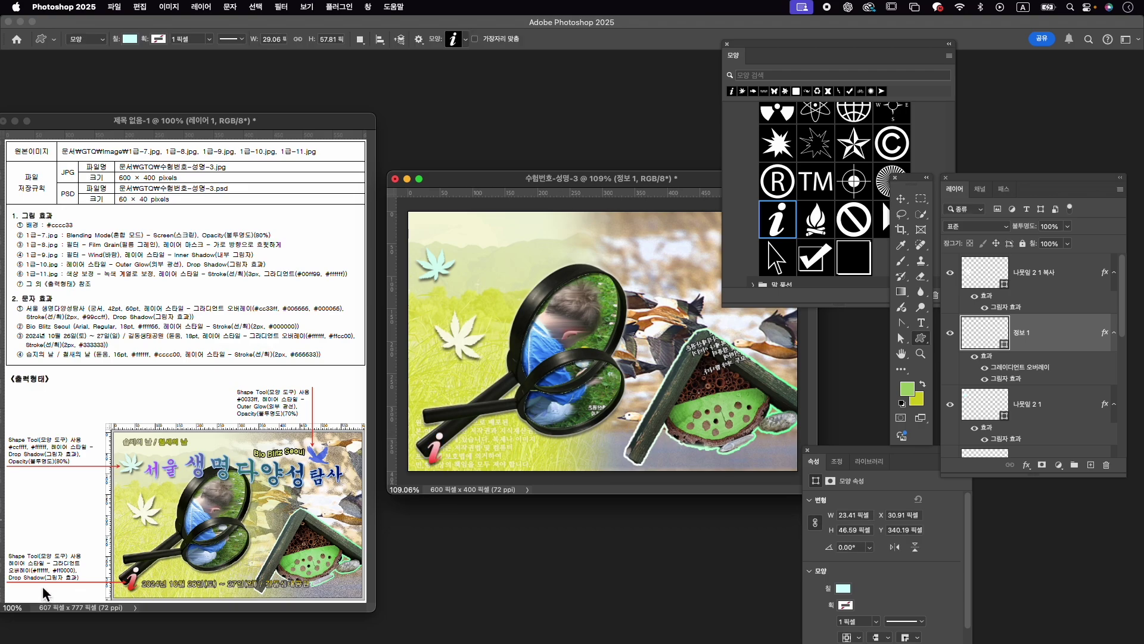
Find the flying dove shape by searching '새' and draw it upper right.
click(793, 75)
text(새)
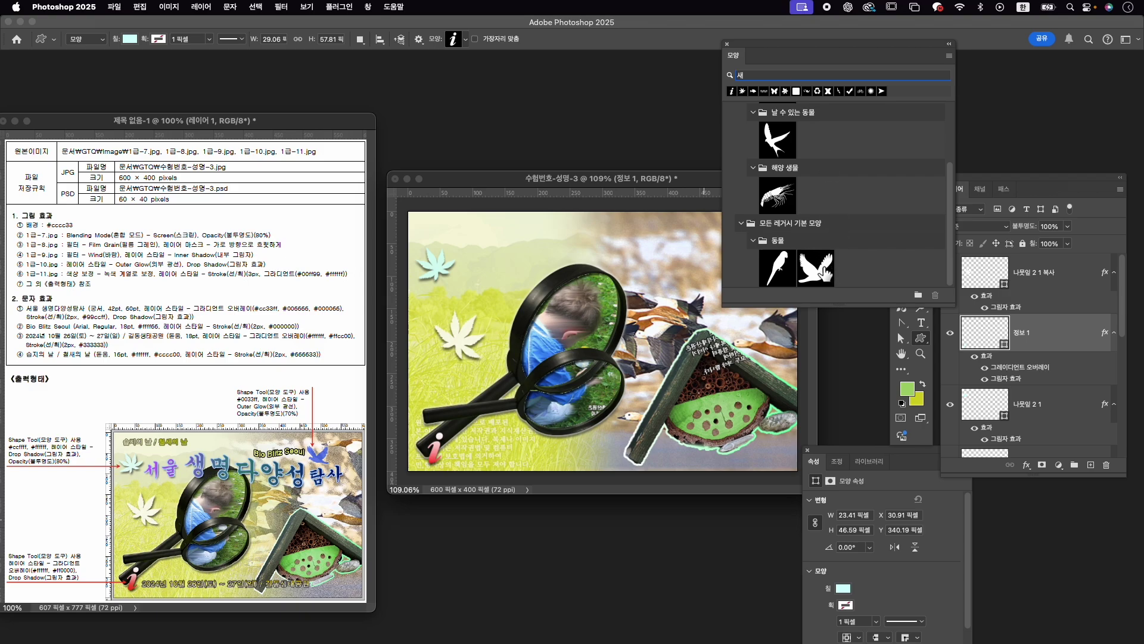
click(824, 274)
click(924, 344)
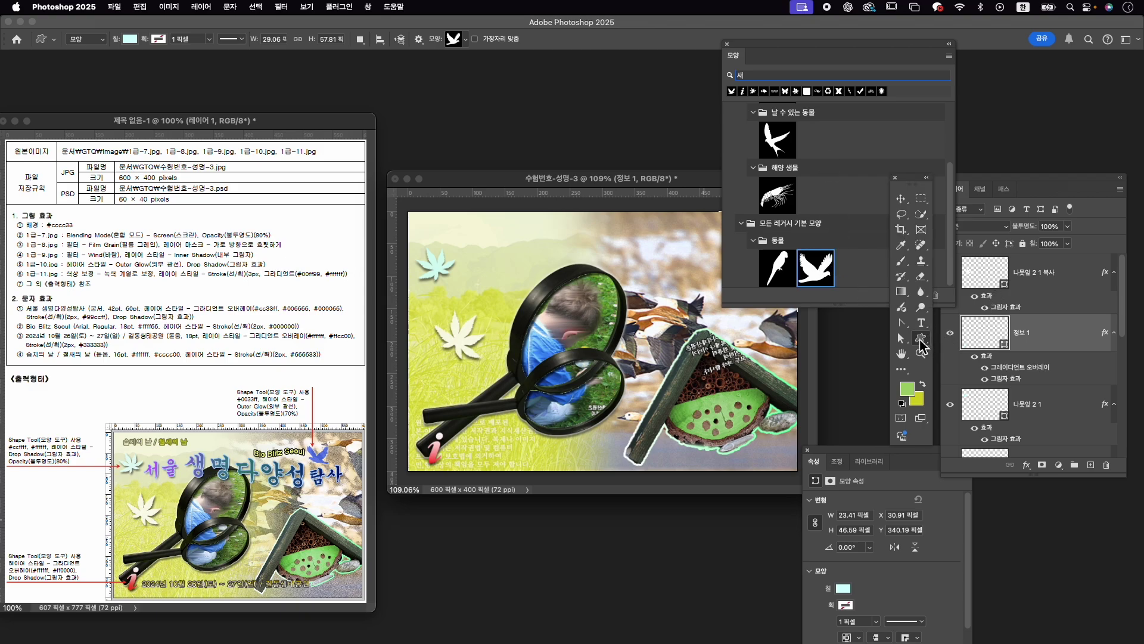
drag(804, 45, 875, 39)
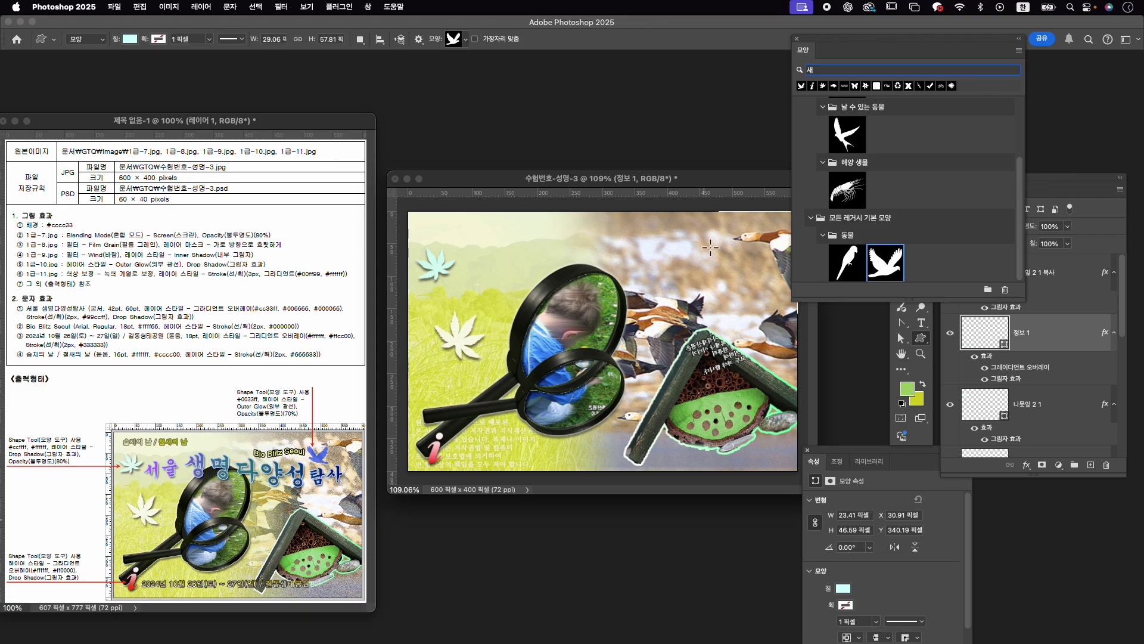
drag(712, 245, 744, 281)
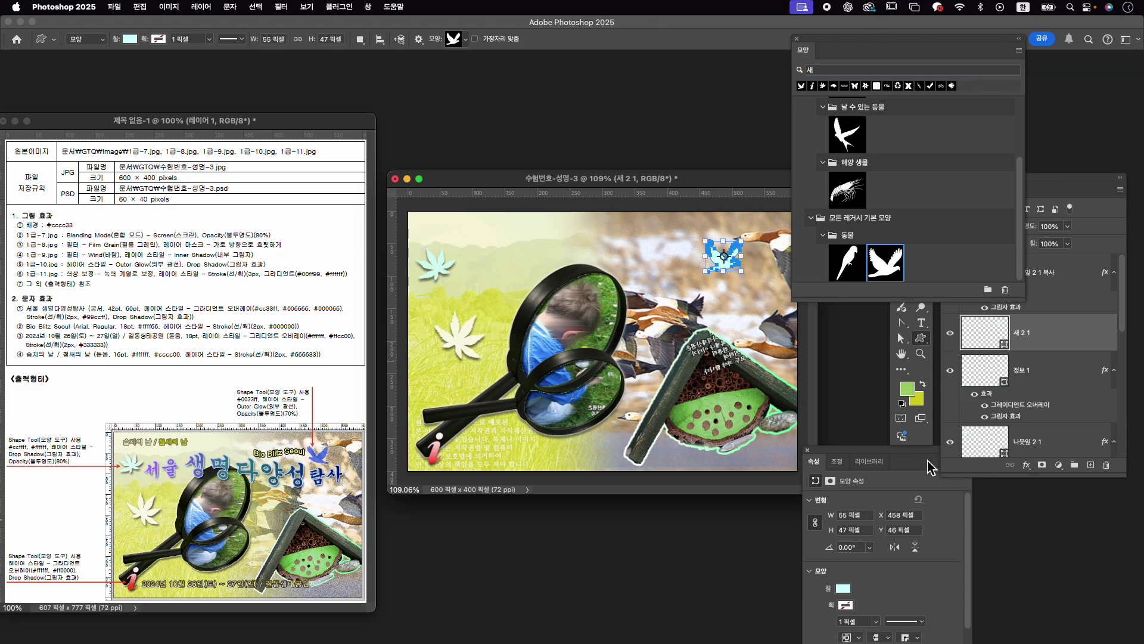
Fill the dove shape with blue #0033ff.
click(843, 590)
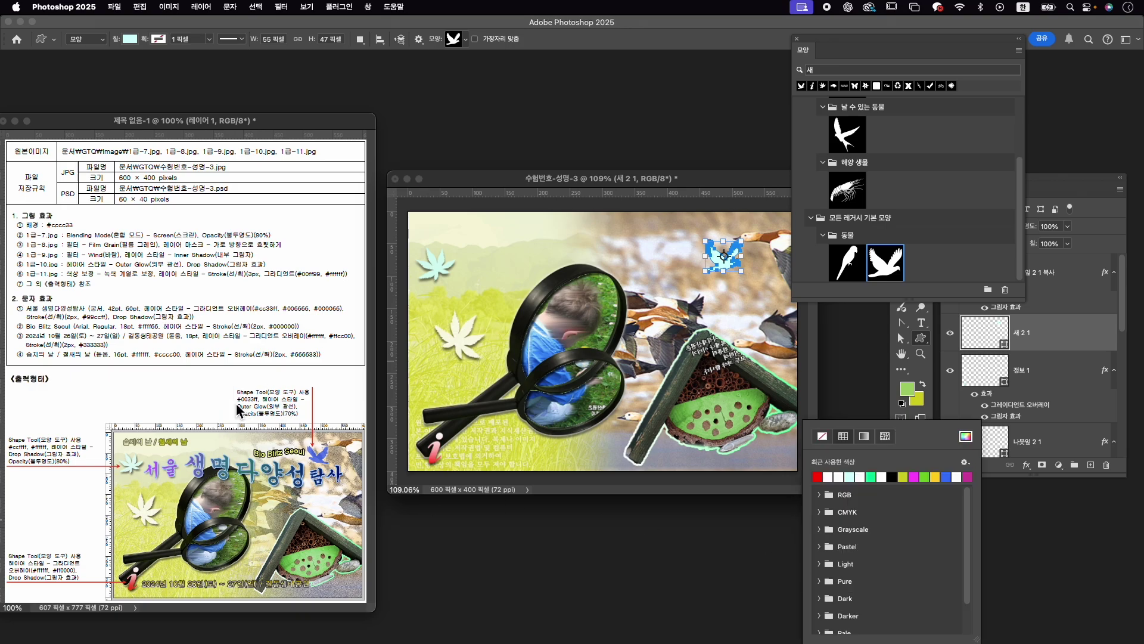
click(966, 436)
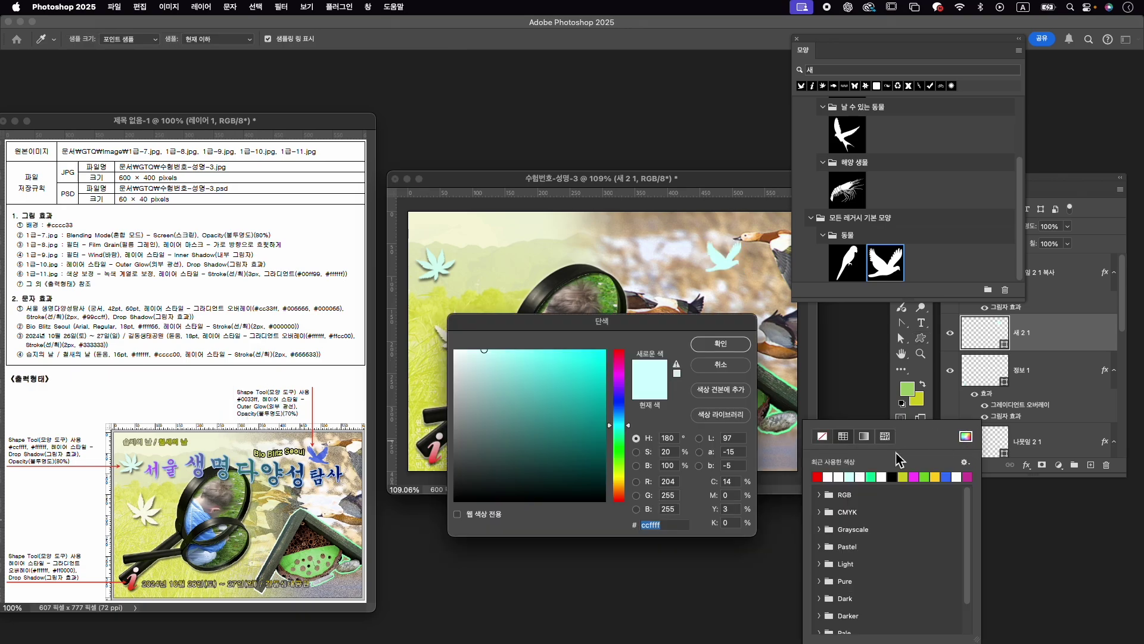
text(0033ff)
key(Return)
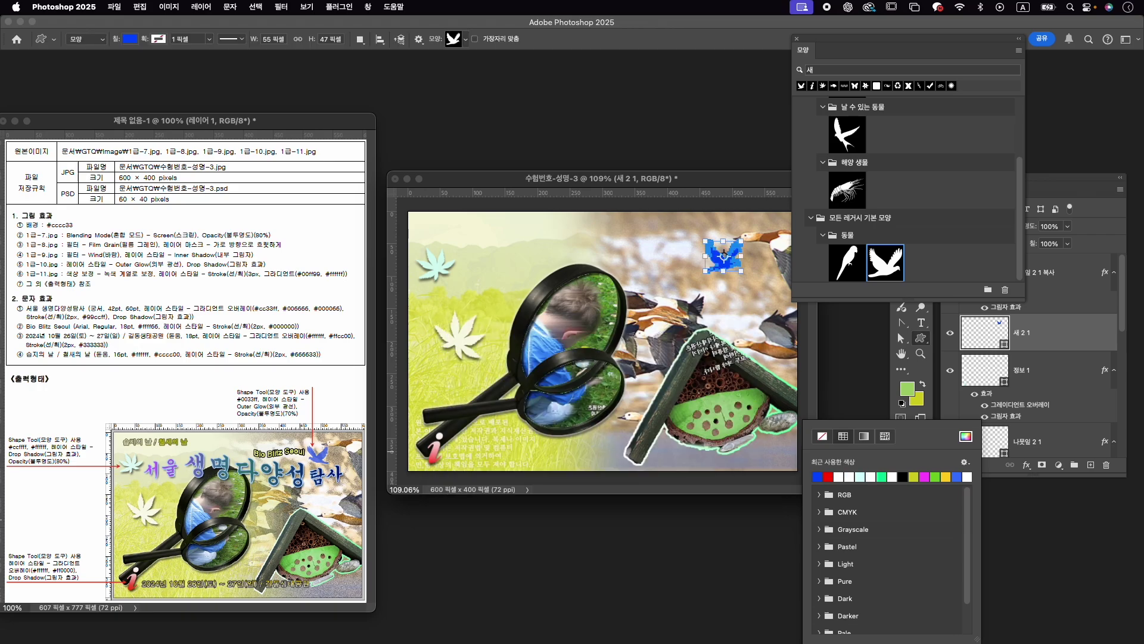
Add an Outer Glow to the bird layer and set its opacity to 70%.
click(1033, 466)
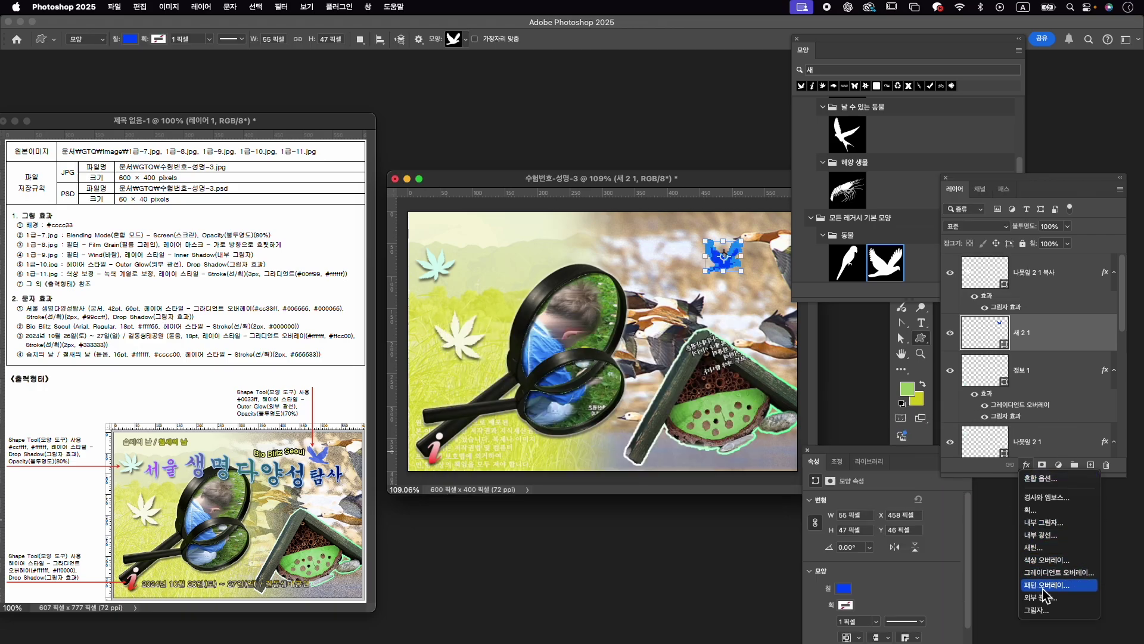
click(1040, 597)
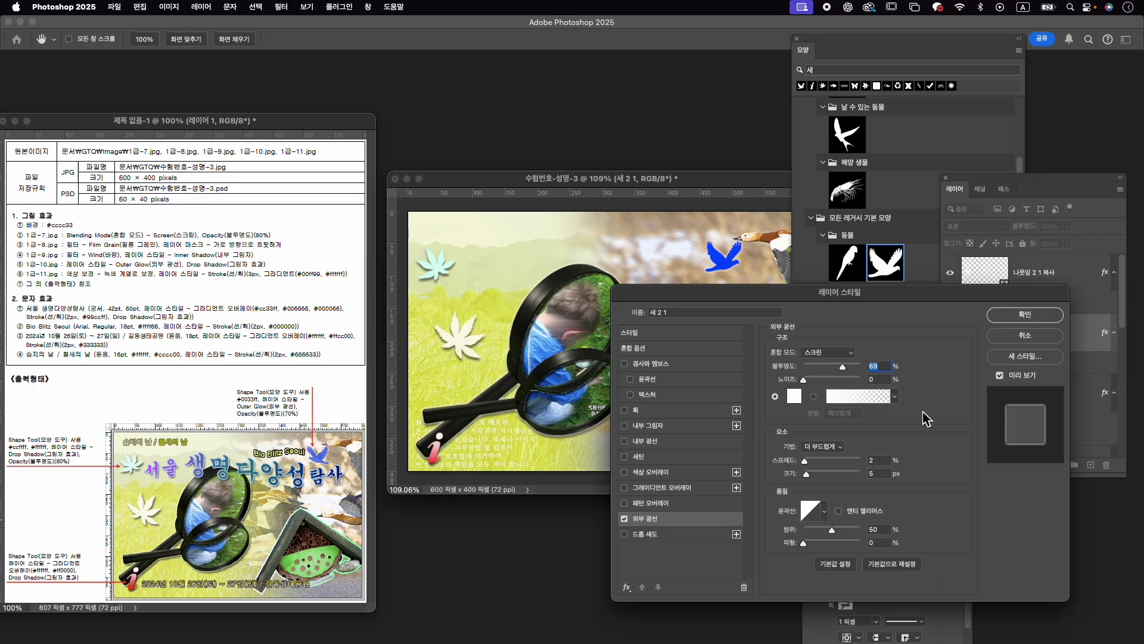
click(1025, 315)
text(70)
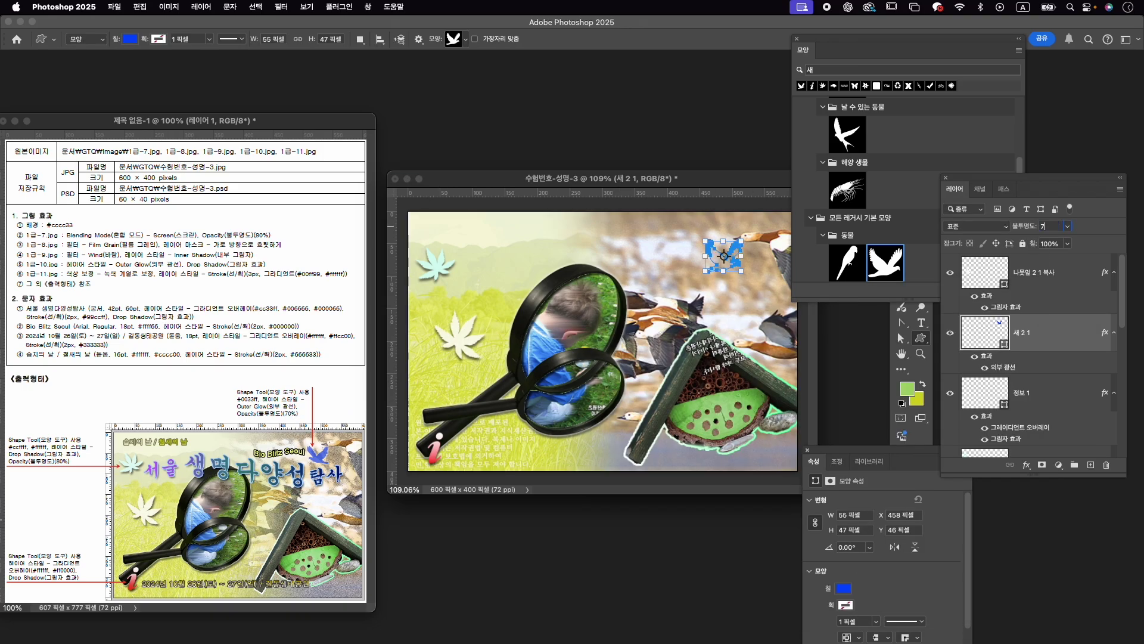
key(Return)
key(Return)
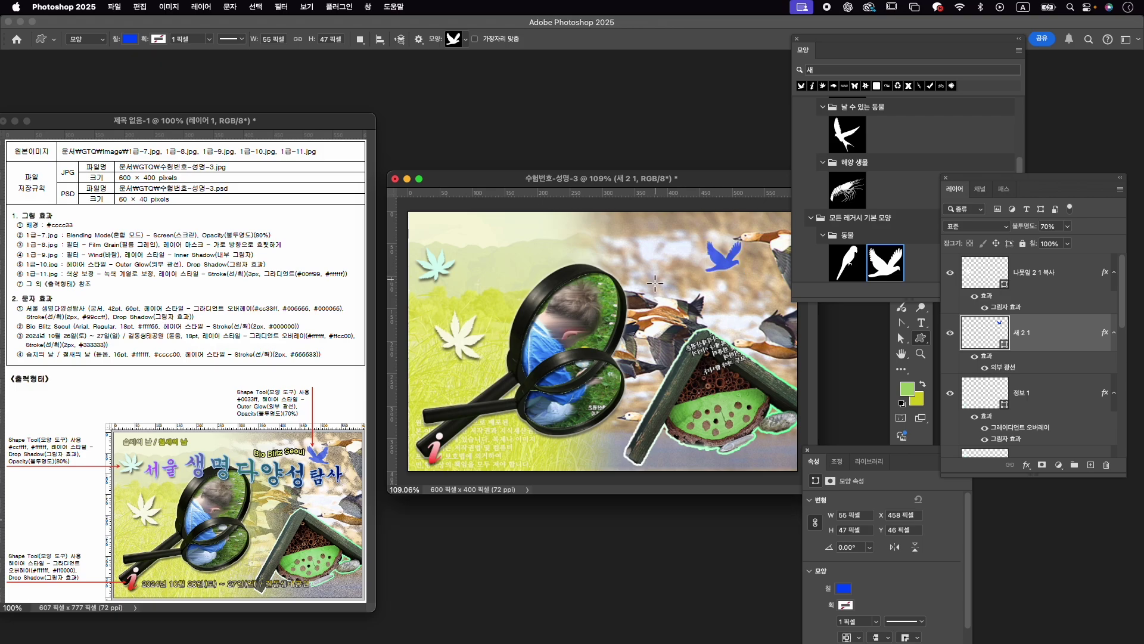
Flip the blue bird horizontally, shrink it slightly and nudge it into place.
key(super+t)
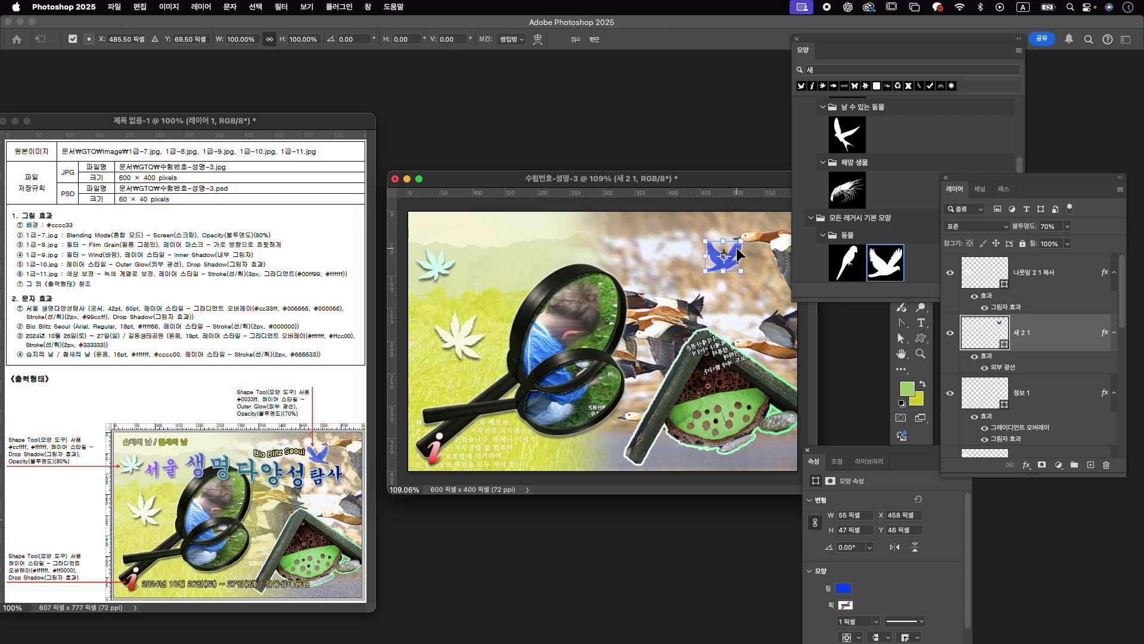
right_click(739, 255)
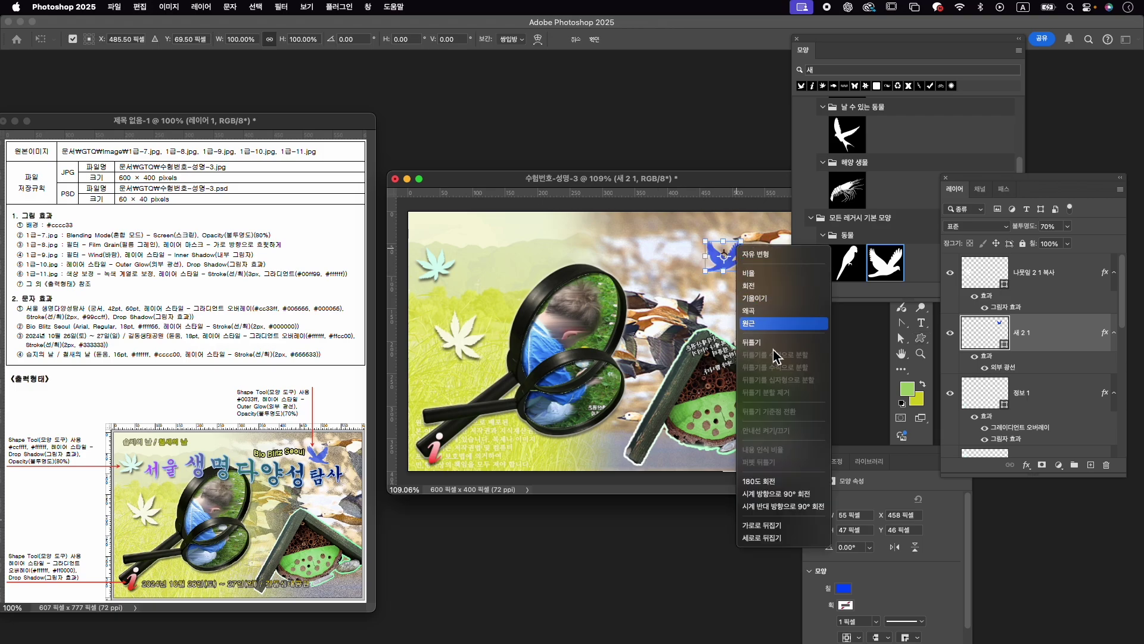
click(807, 525)
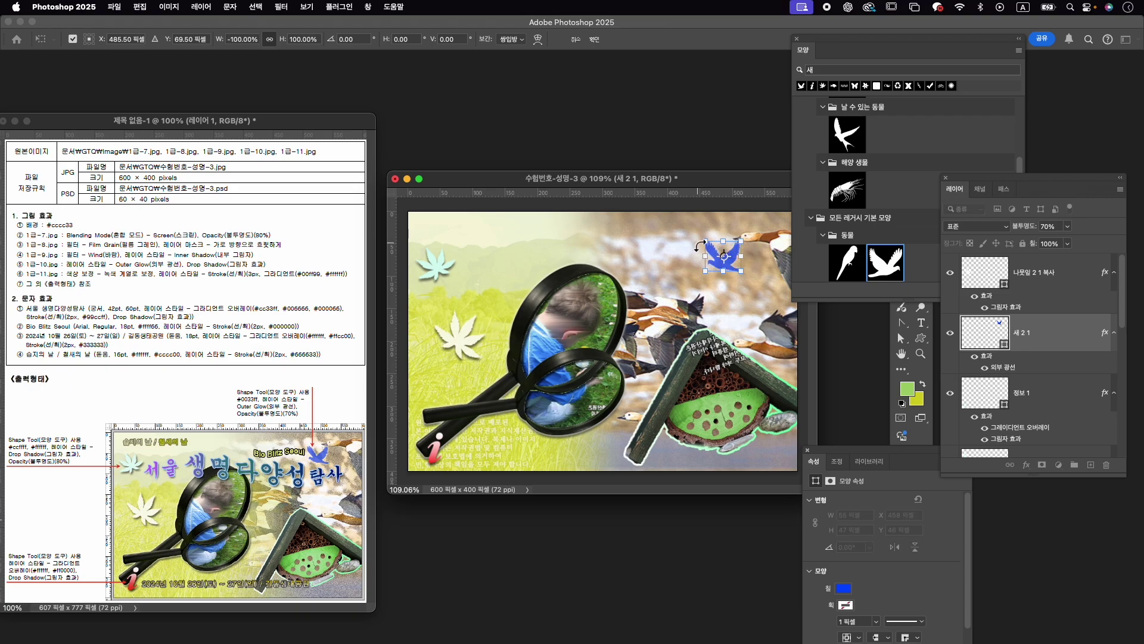
drag(705, 245, 709, 248)
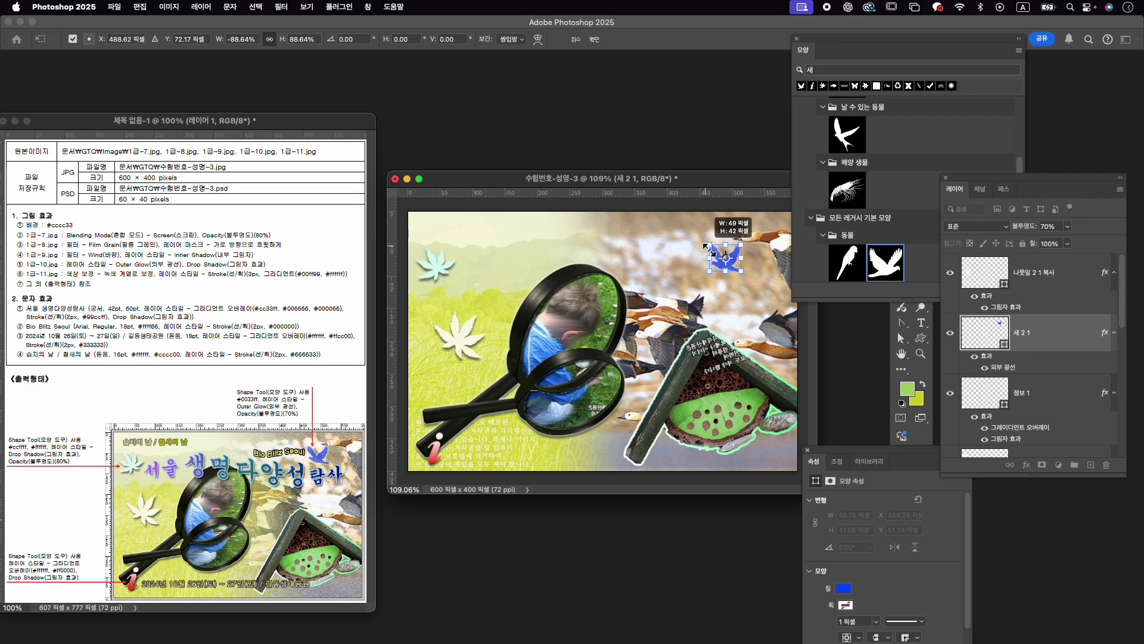
key(Up)
key(Right)
key(Right)
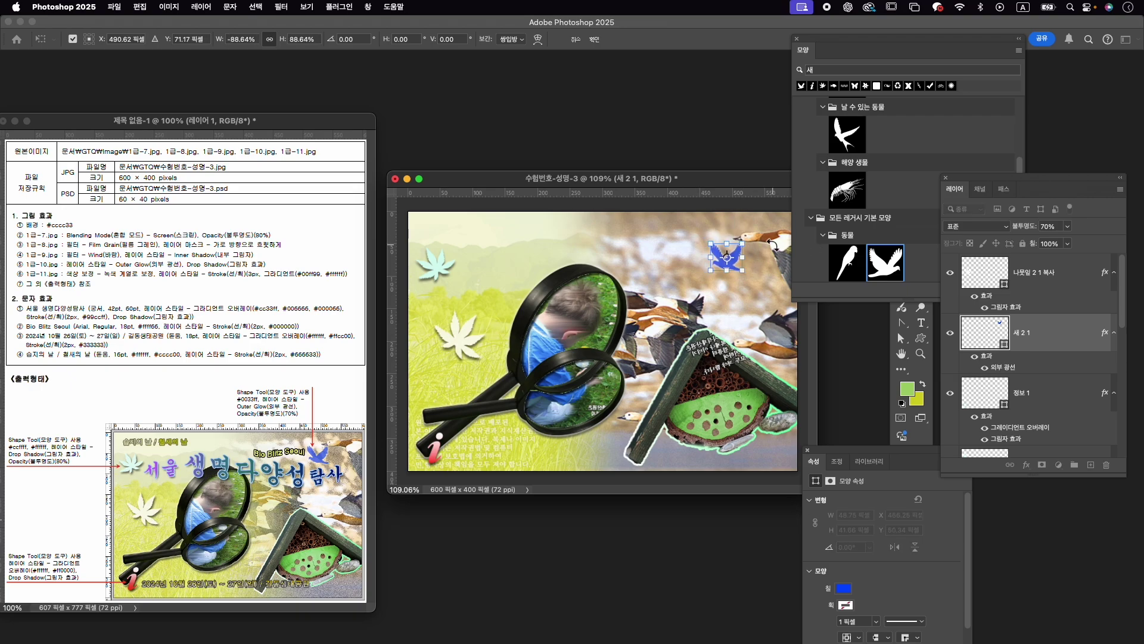
key(Right)
key(Right)
key(Right)
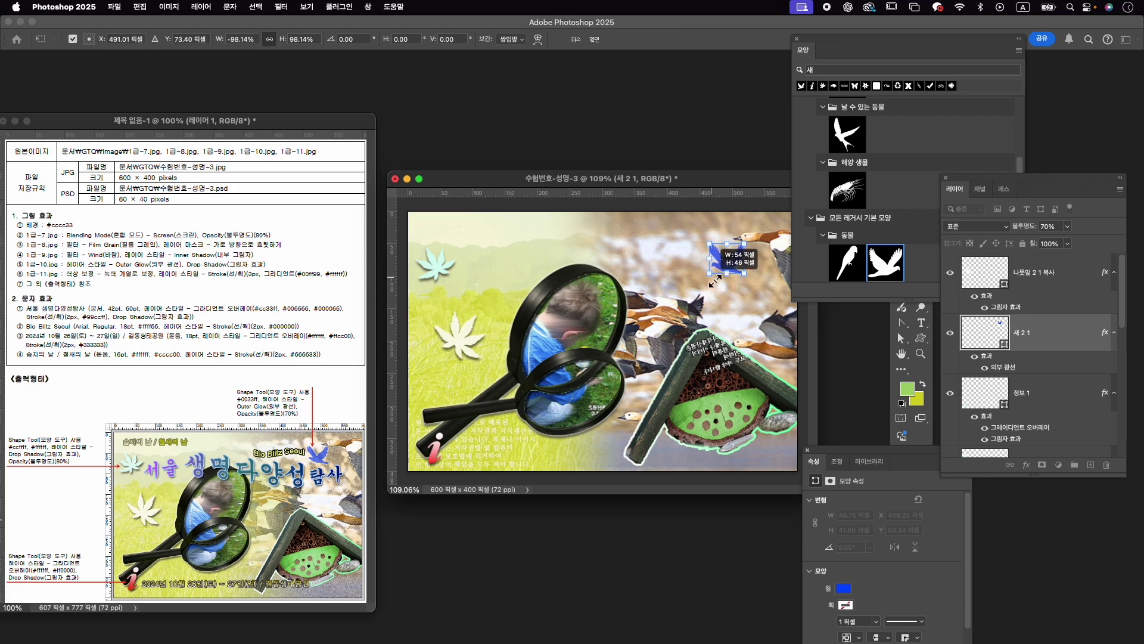
key(Return)
scroll(749, 290, down, 1)
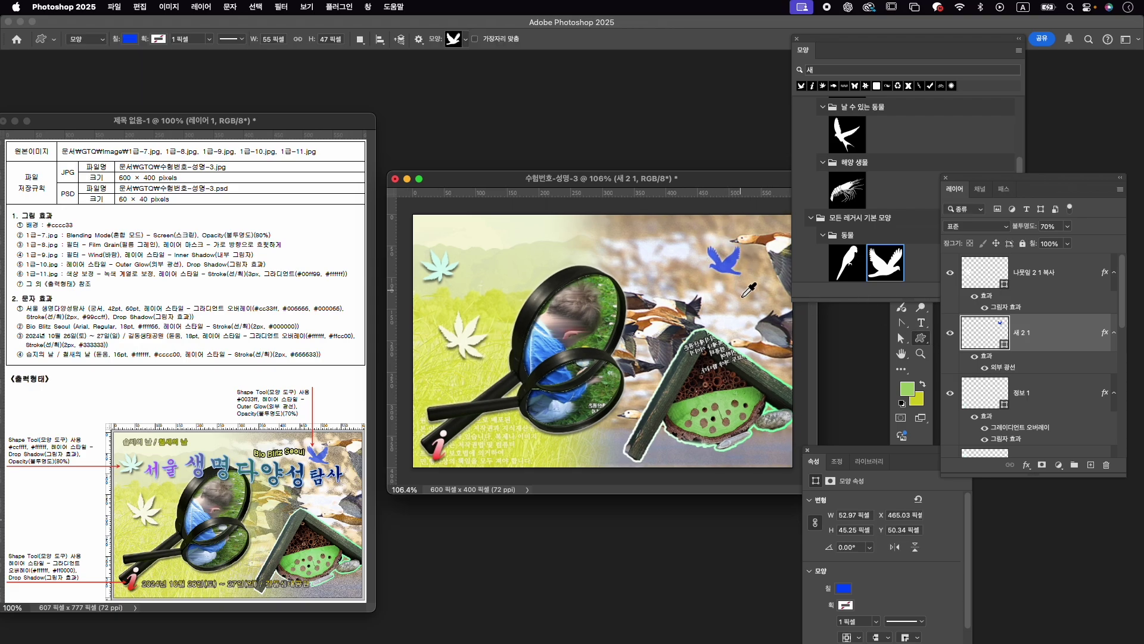
key(v)
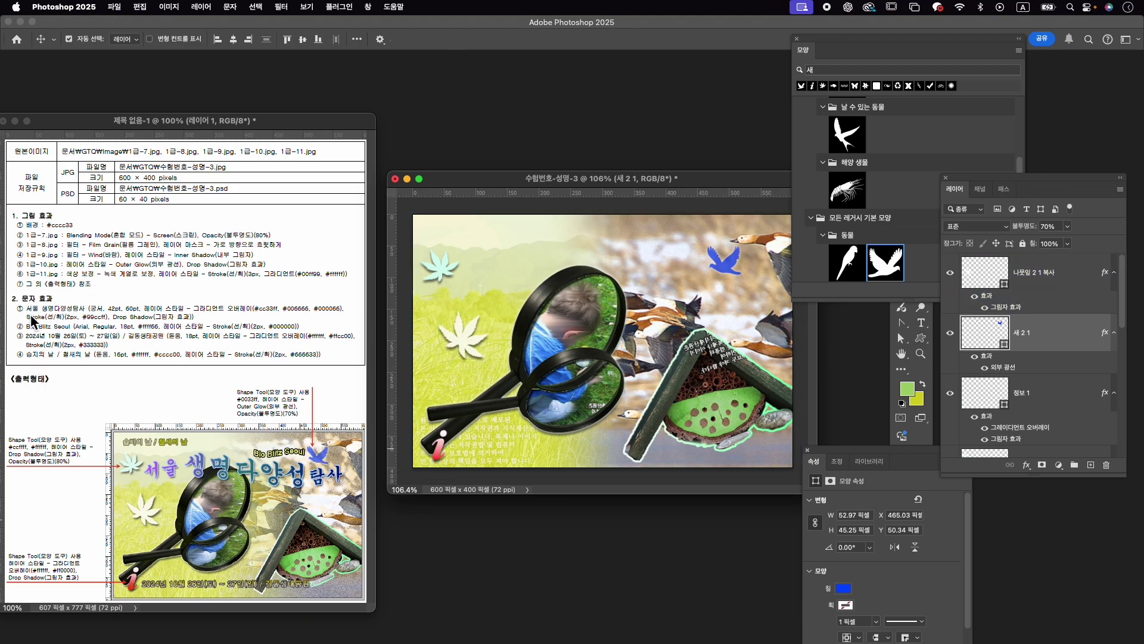
Type the title '서울 생명다양성탐사' on the canvas and select it.
key(t)
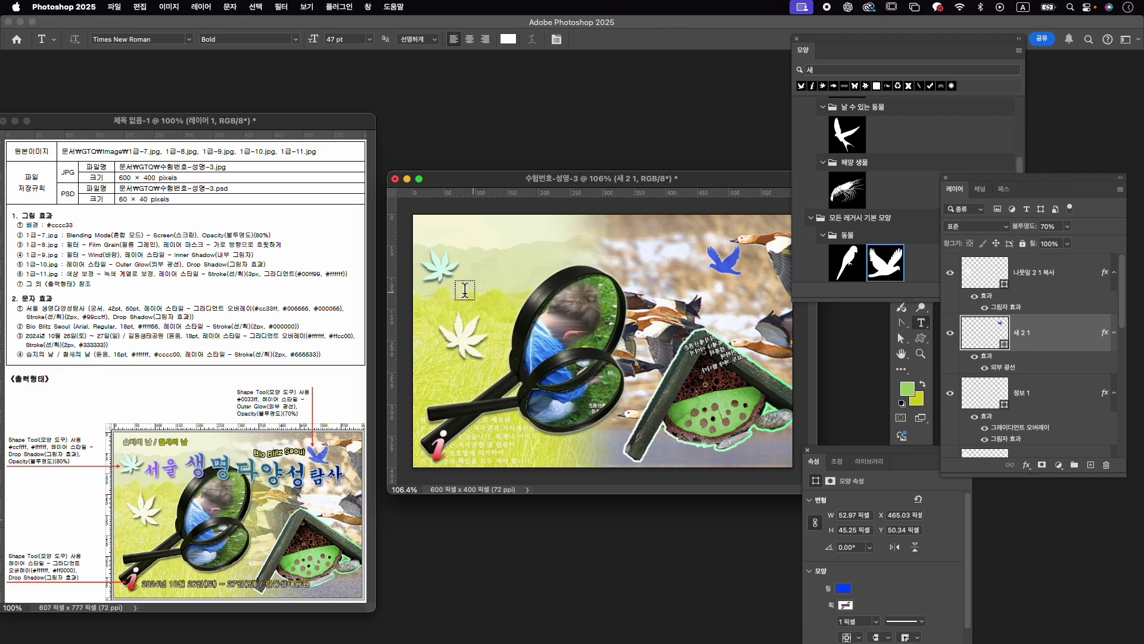
click(466, 283)
text(서)
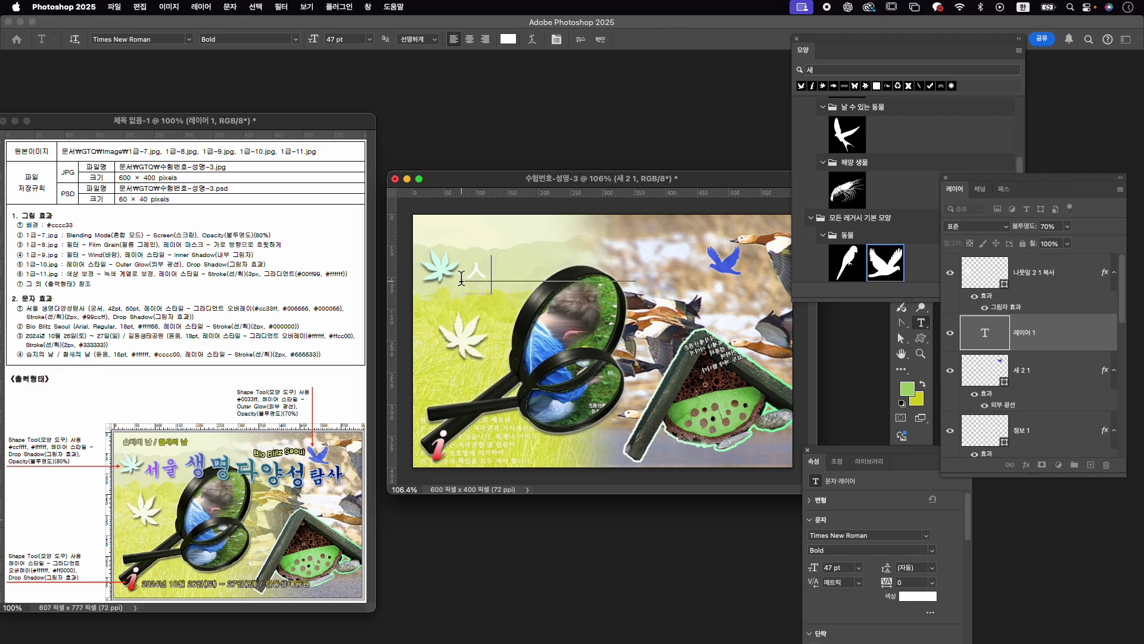
text(울 생명)
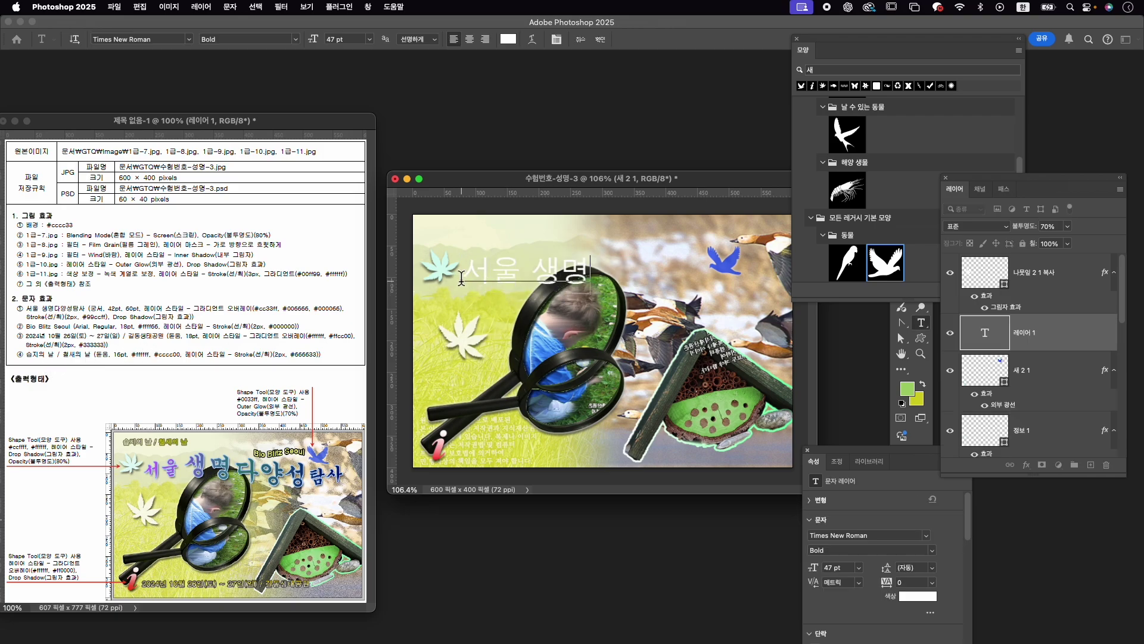
text(다양)
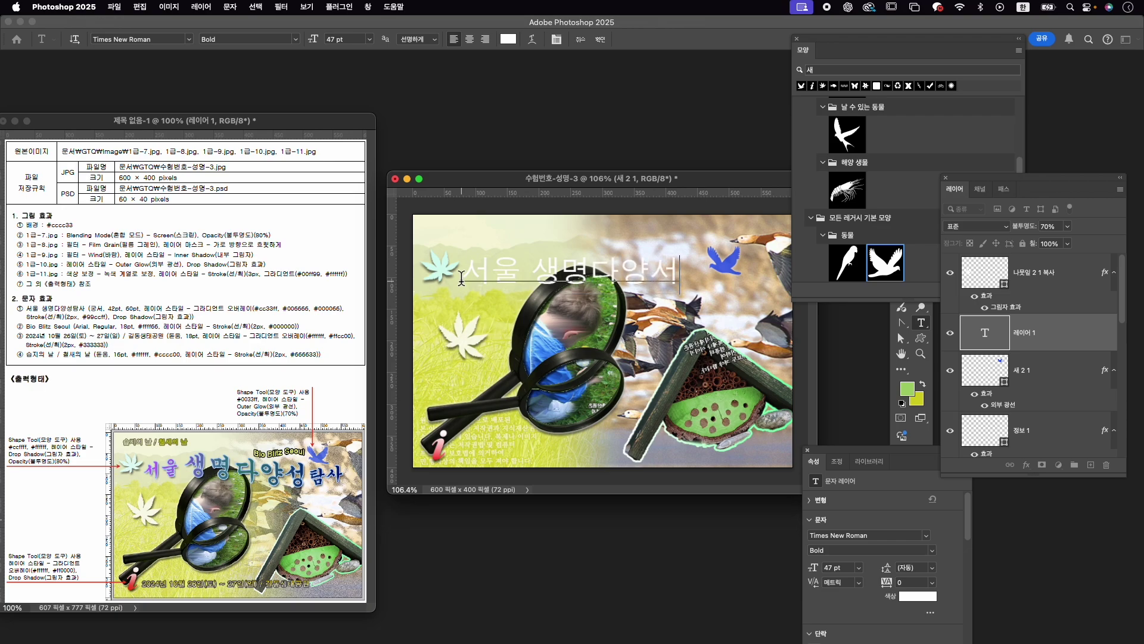
text(성탐사)
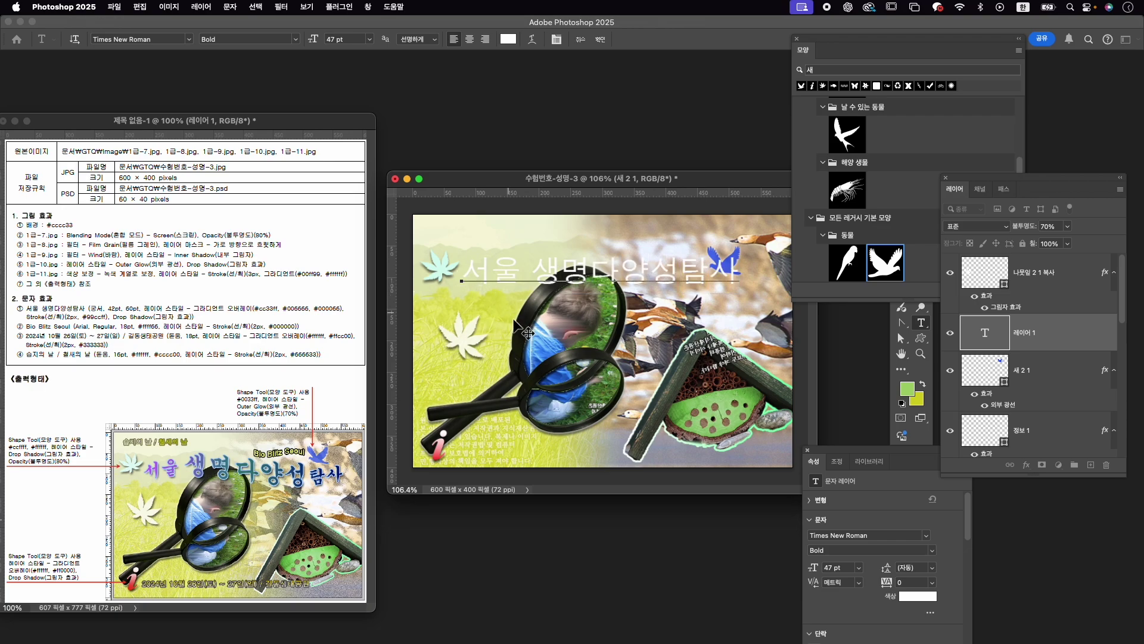
drag(461, 278, 740, 279)
Set the whole title to the GungSeo font at 42 pt.
key(super+t)
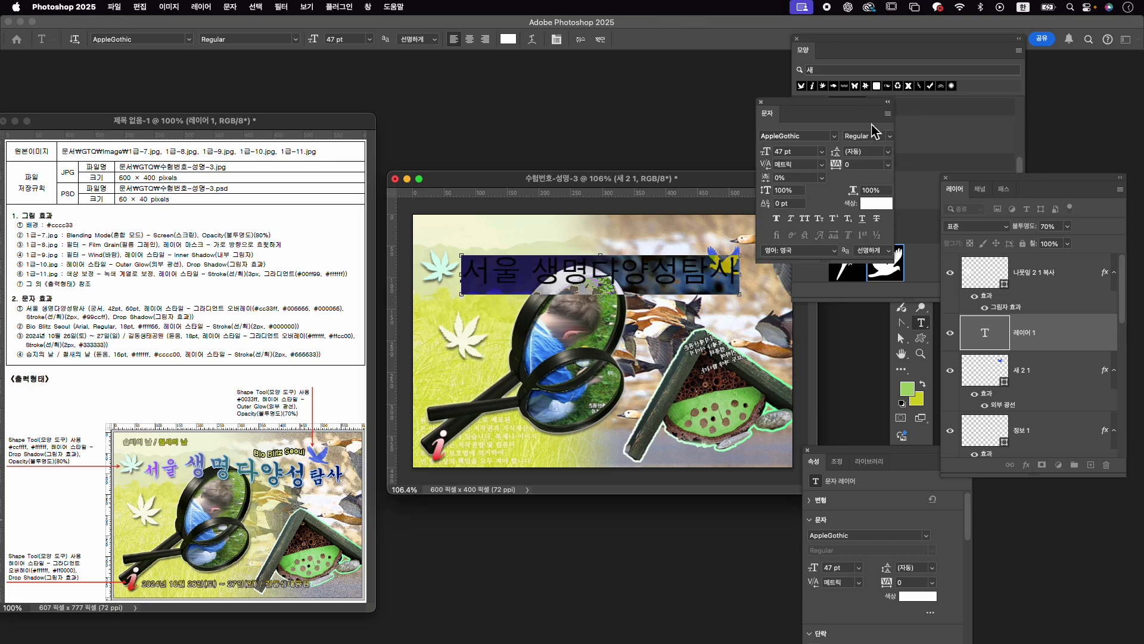
click(797, 38)
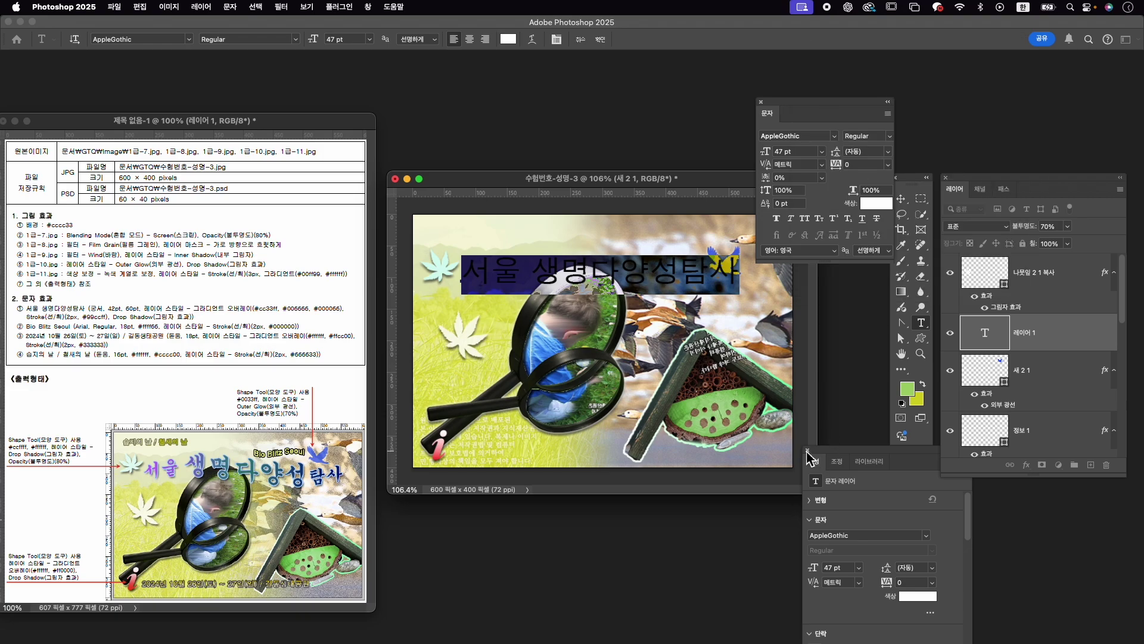
click(807, 450)
click(797, 137)
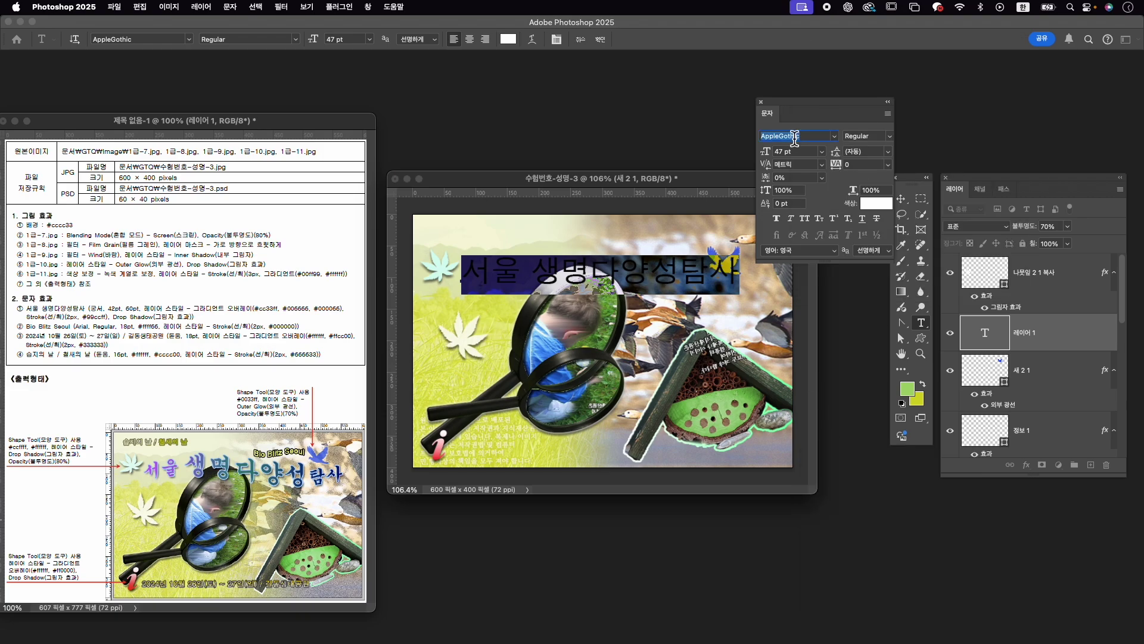
text(gun)
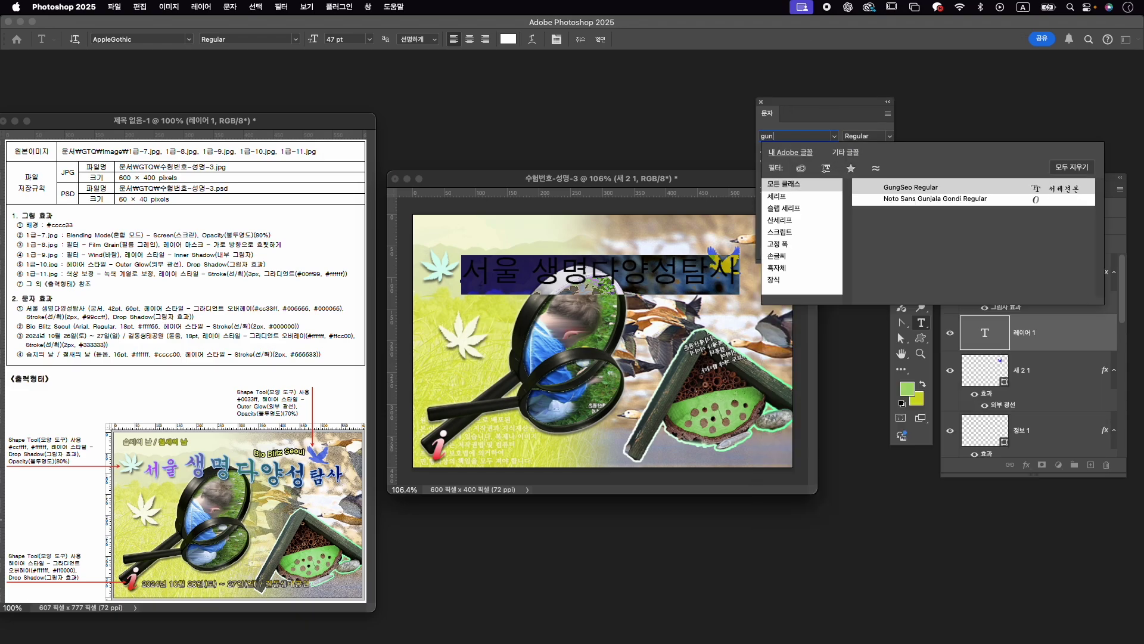
text(GungSeo)
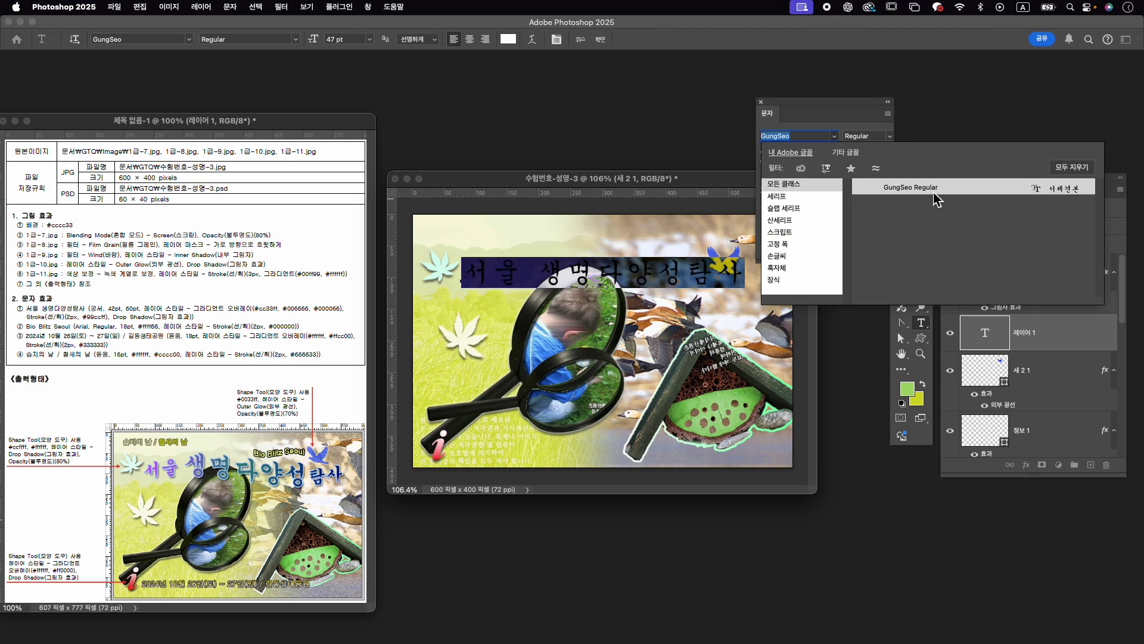
click(938, 189)
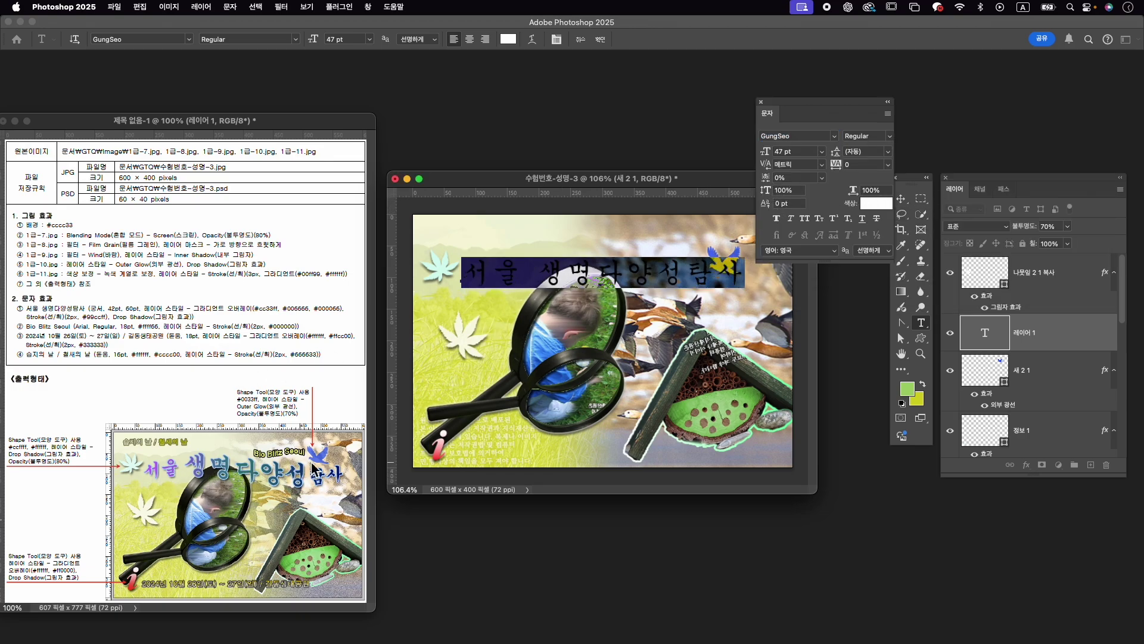
click(779, 152)
text(42)
key(Return)
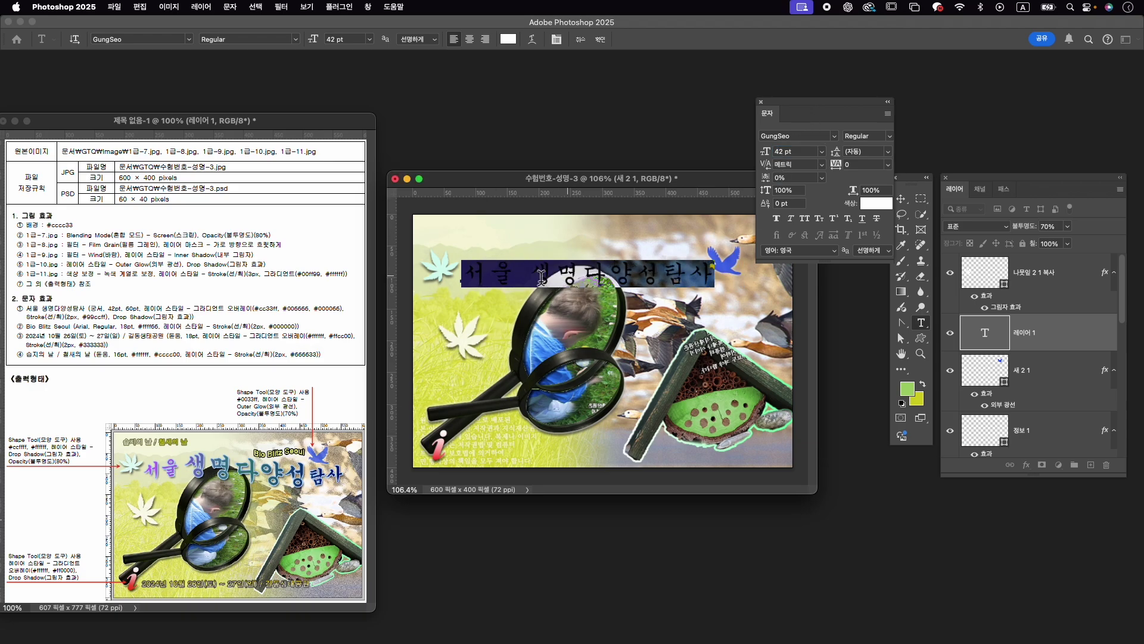
Enlarge 생명다양성 within the title to 60 pt and commit the text.
click(532, 280)
mouse_move(532, 280)
mouse_down()
mouse_move(714, 277)
mouse_move(528, 277)
mouse_up()
click(607, 277)
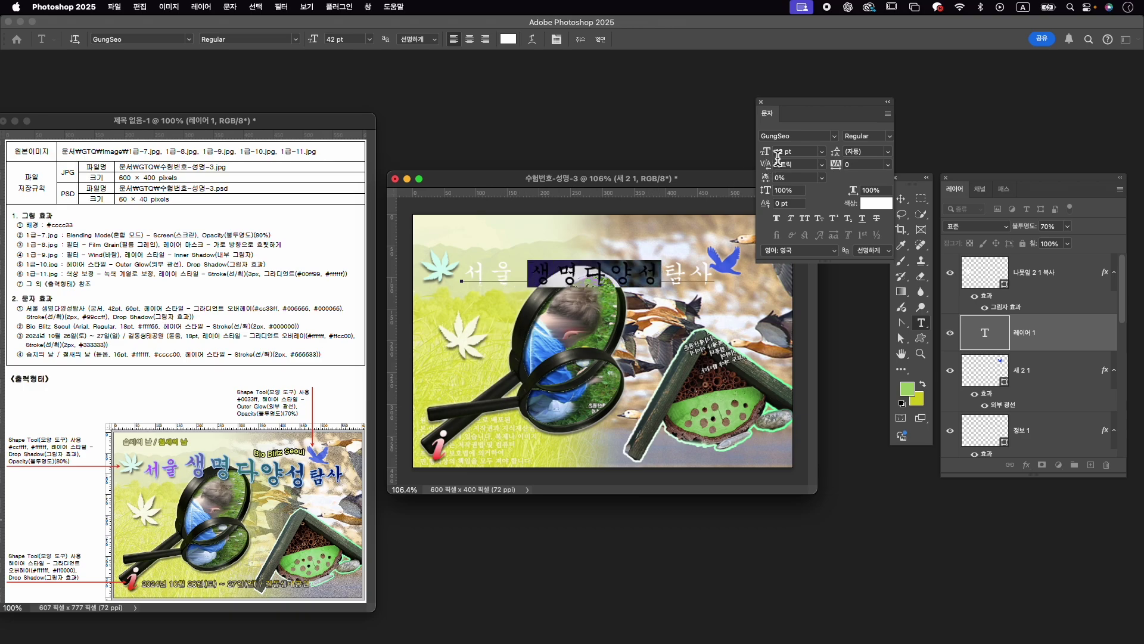
click(779, 152)
text(6)
text(0)
key(Return)
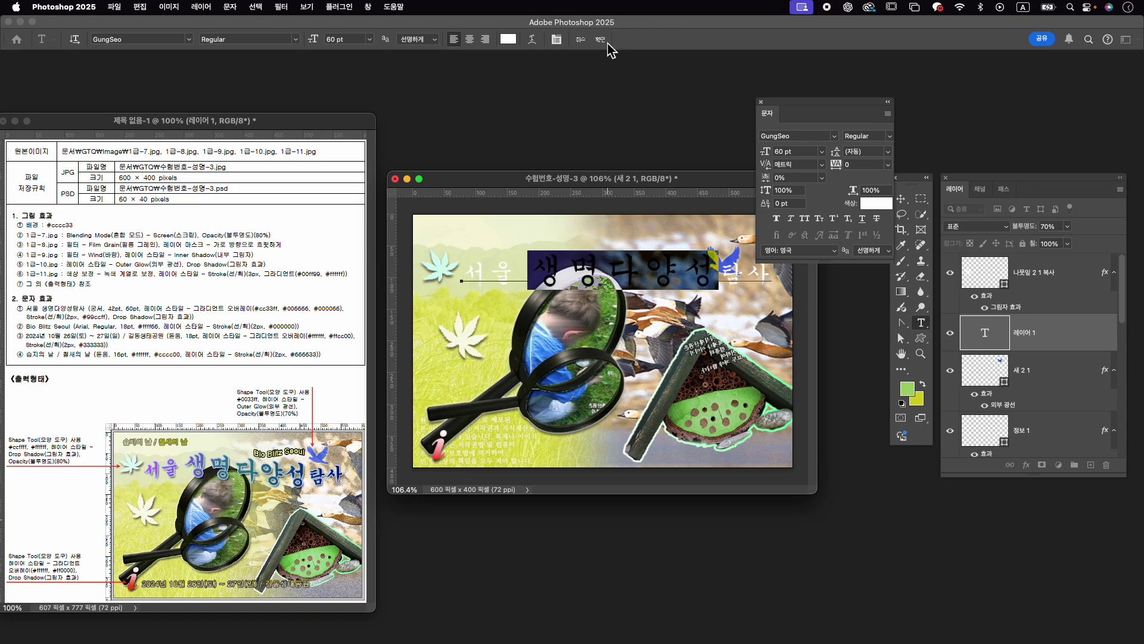
click(600, 40)
click(1026, 465)
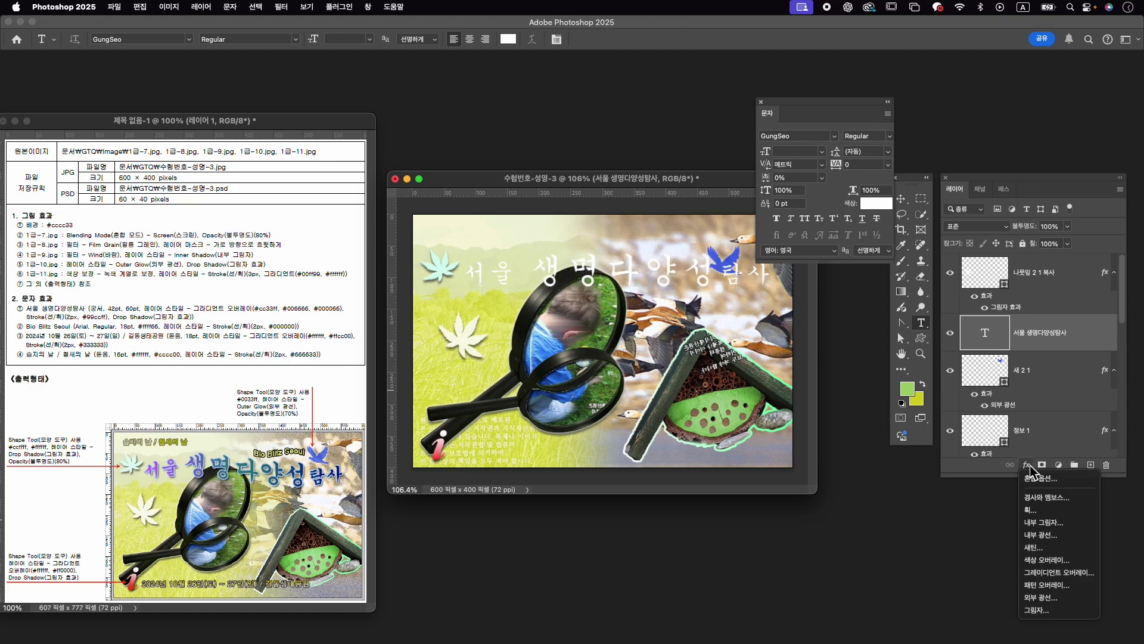
Add a Gradient Overlay with a #cc33ff left stop and #006666 middle stop.
click(1059, 572)
click(843, 382)
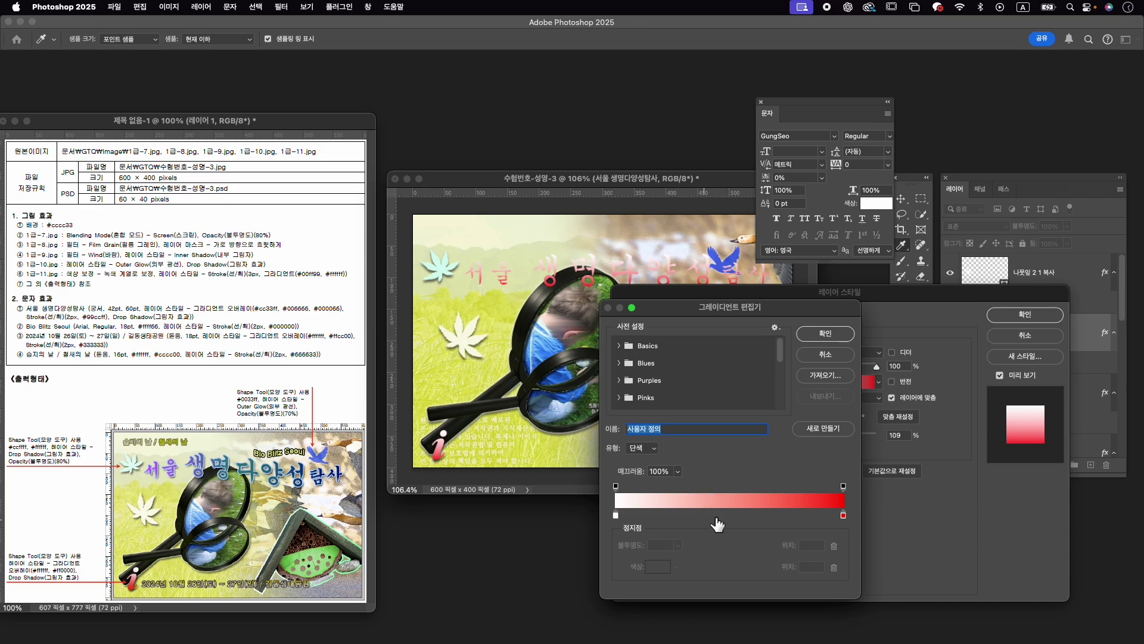
click(731, 515)
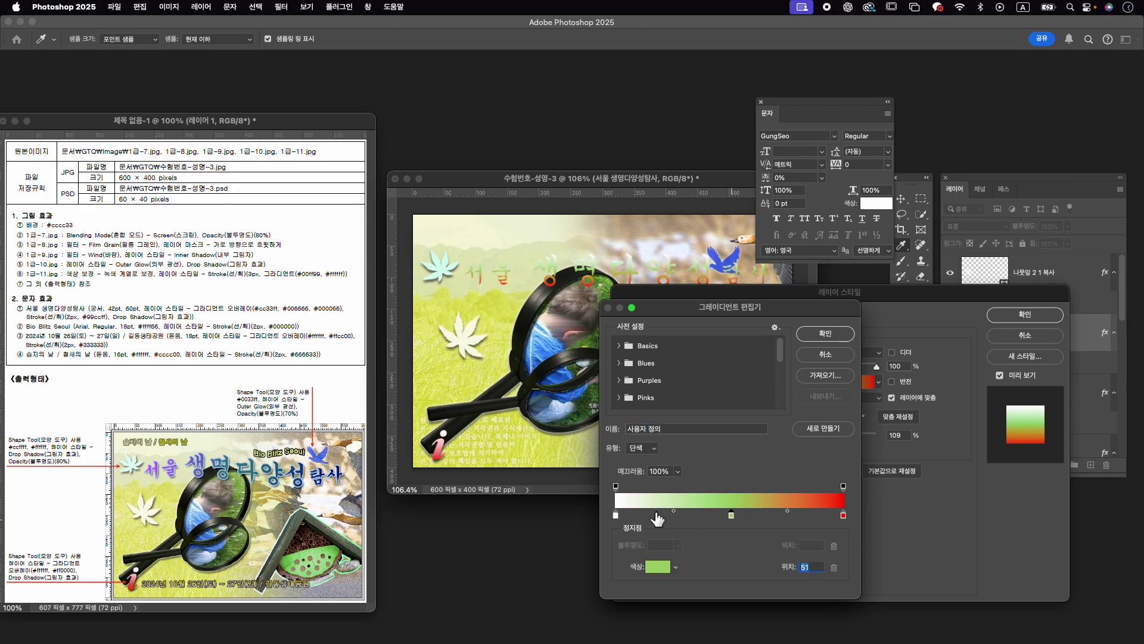
click(616, 515)
double_click(616, 515)
text(00cc33)
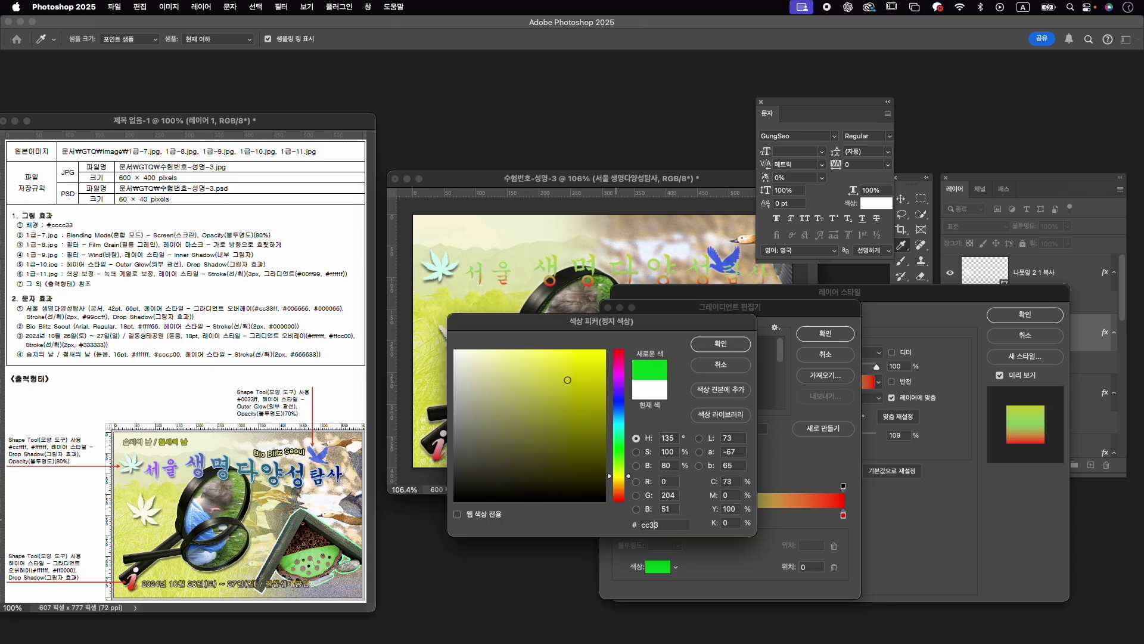
text(ff)
key(Return)
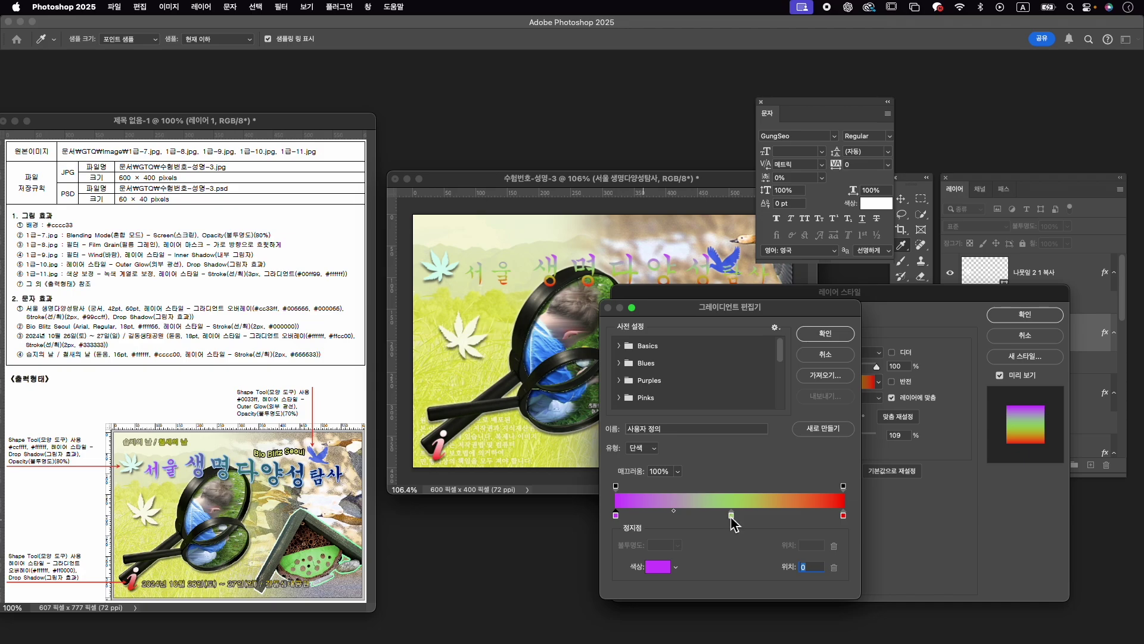
click(731, 515)
double_click(731, 515)
text(00)
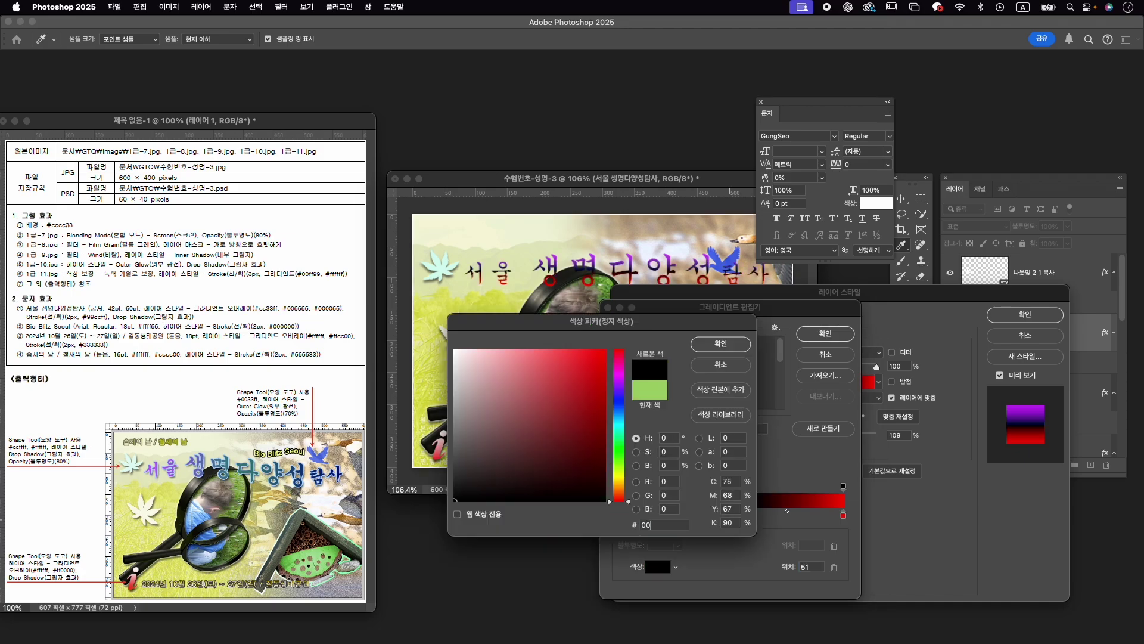
text(6666)
key(Return)
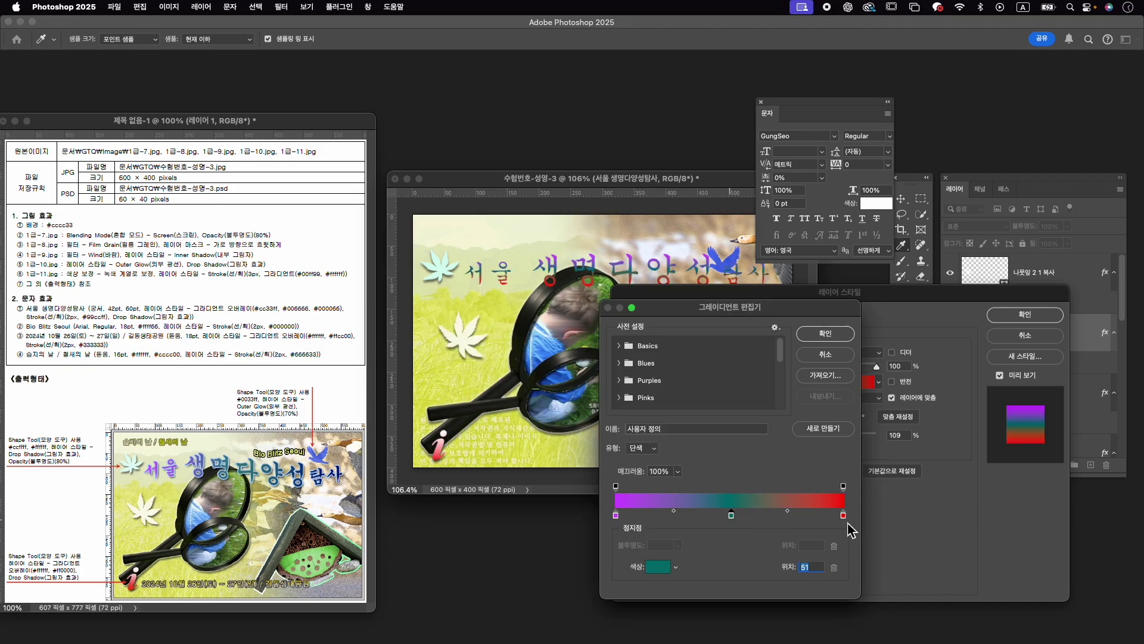
Set the right gradient stop to navy #000066 and angle the gradient at 0°.
double_click(843, 516)
text(0)
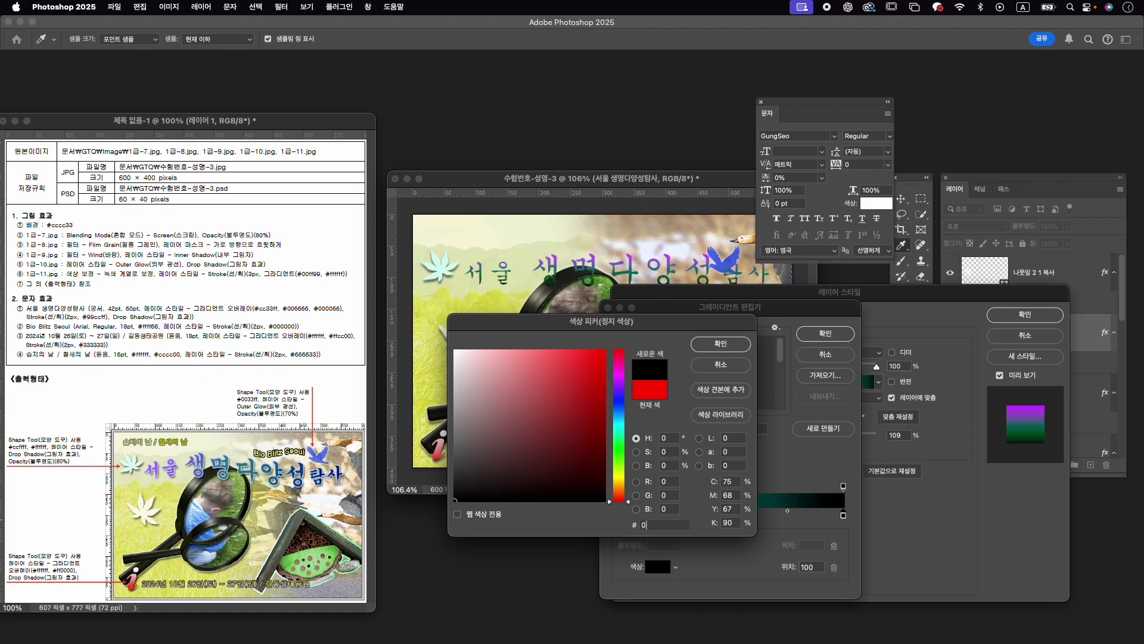
text(66)
key(Return)
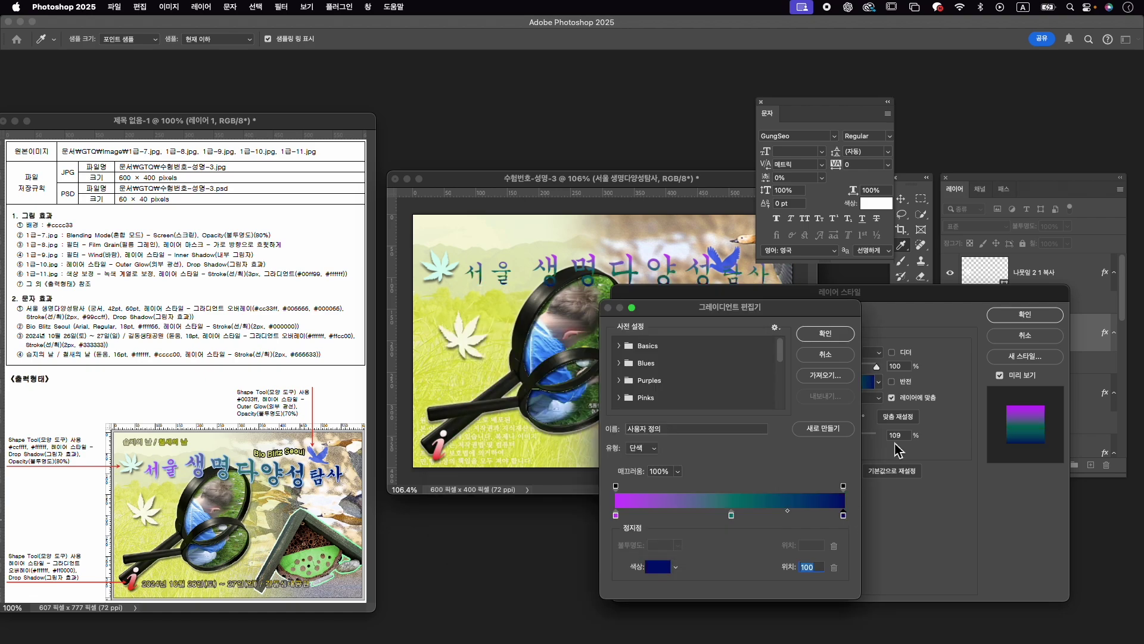
click(848, 341)
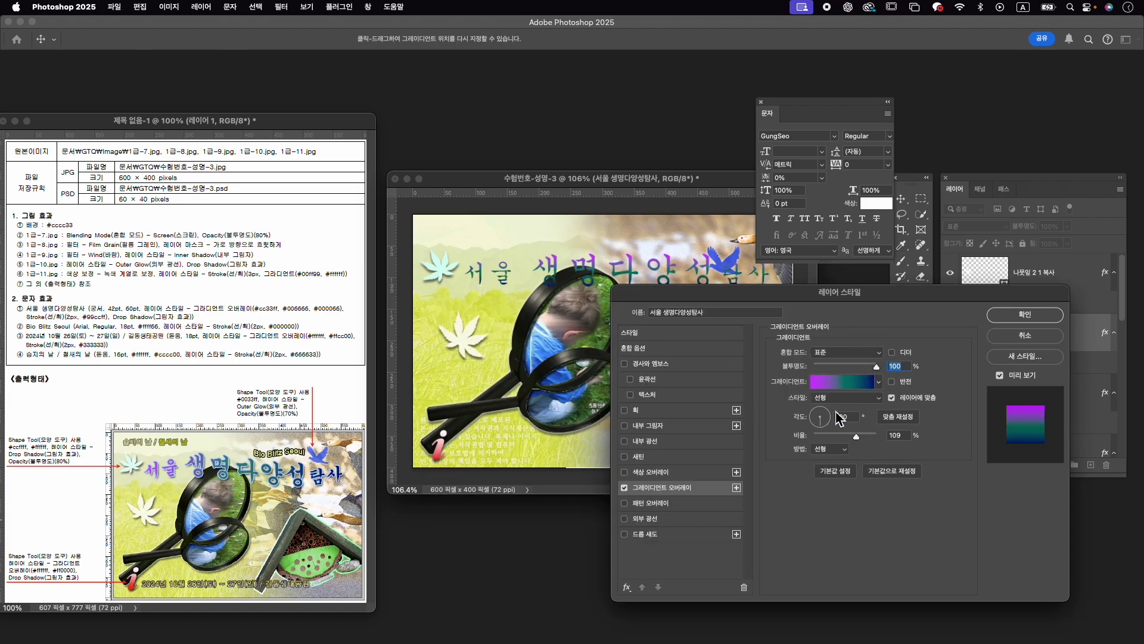
drag(826, 414, 831, 419)
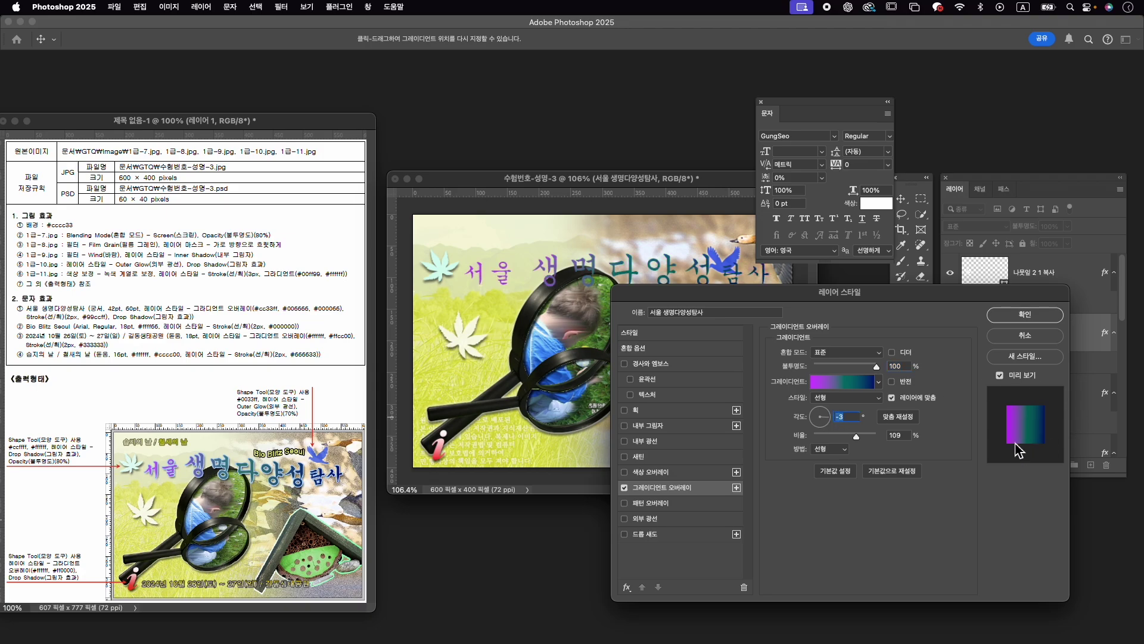
Add a 2 px solid #99ccff Stroke and a Drop Shadow to the title.
click(673, 411)
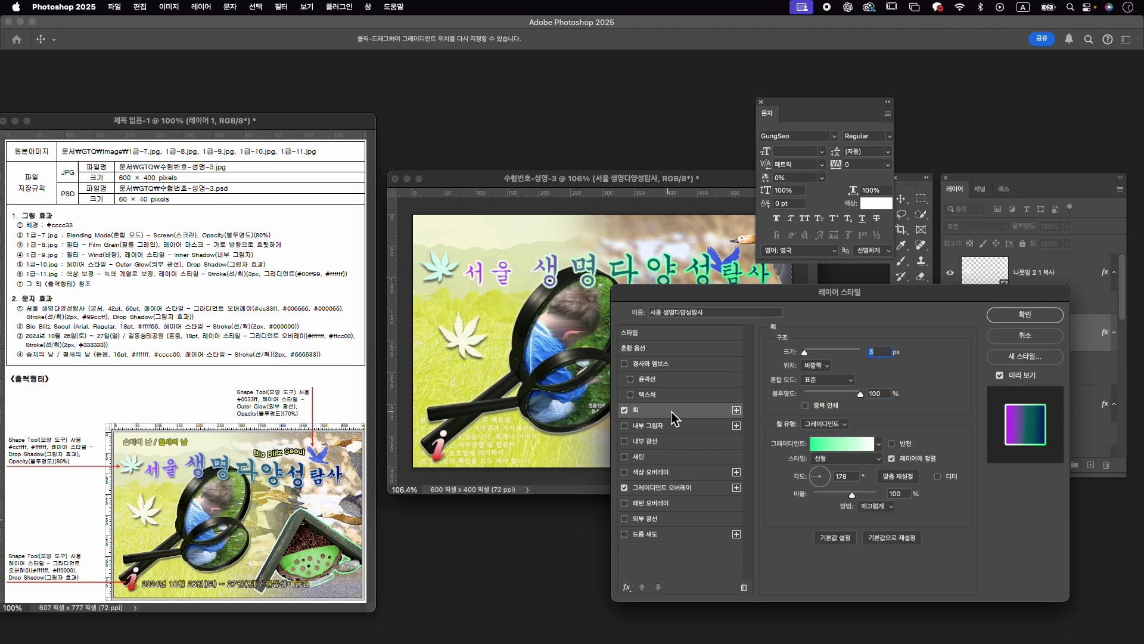
text(2)
click(825, 423)
click(828, 407)
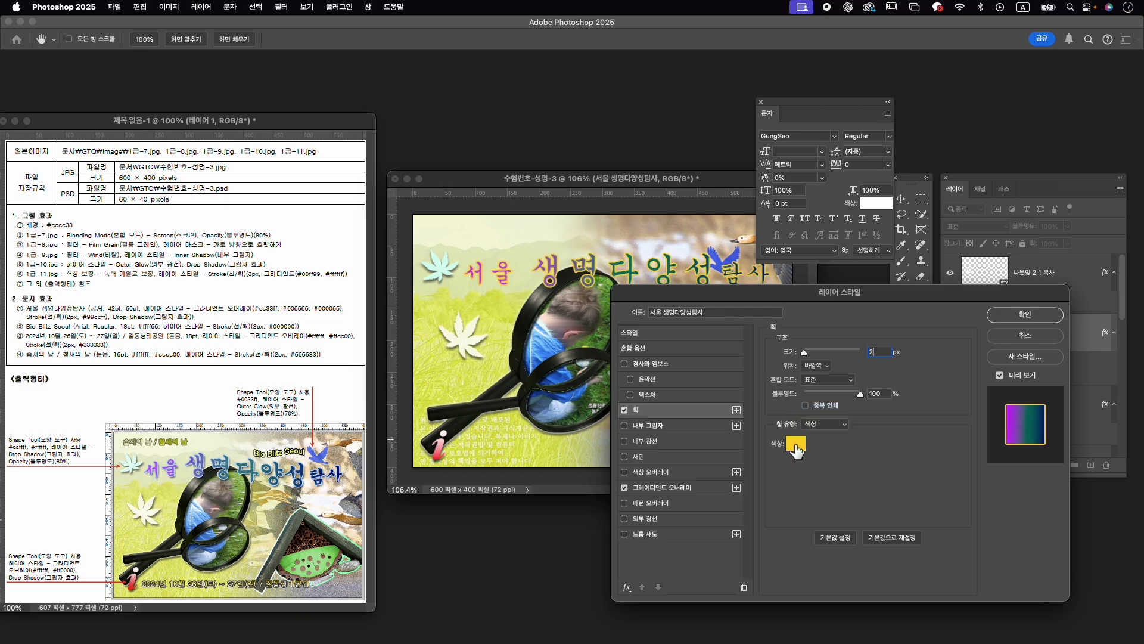
click(796, 448)
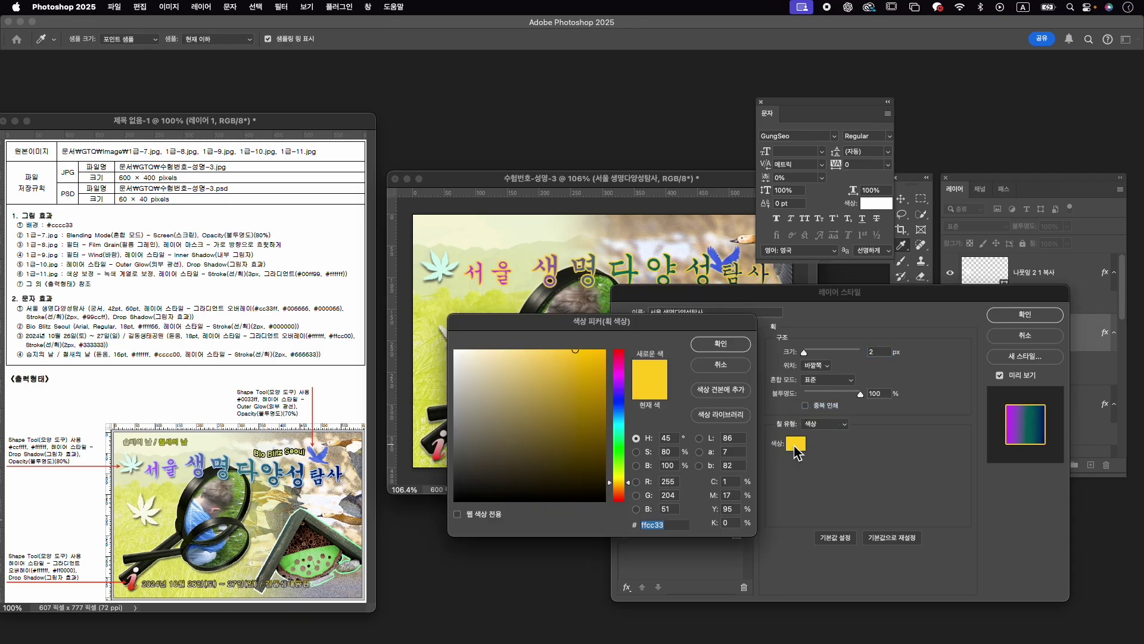
text(99ccff)
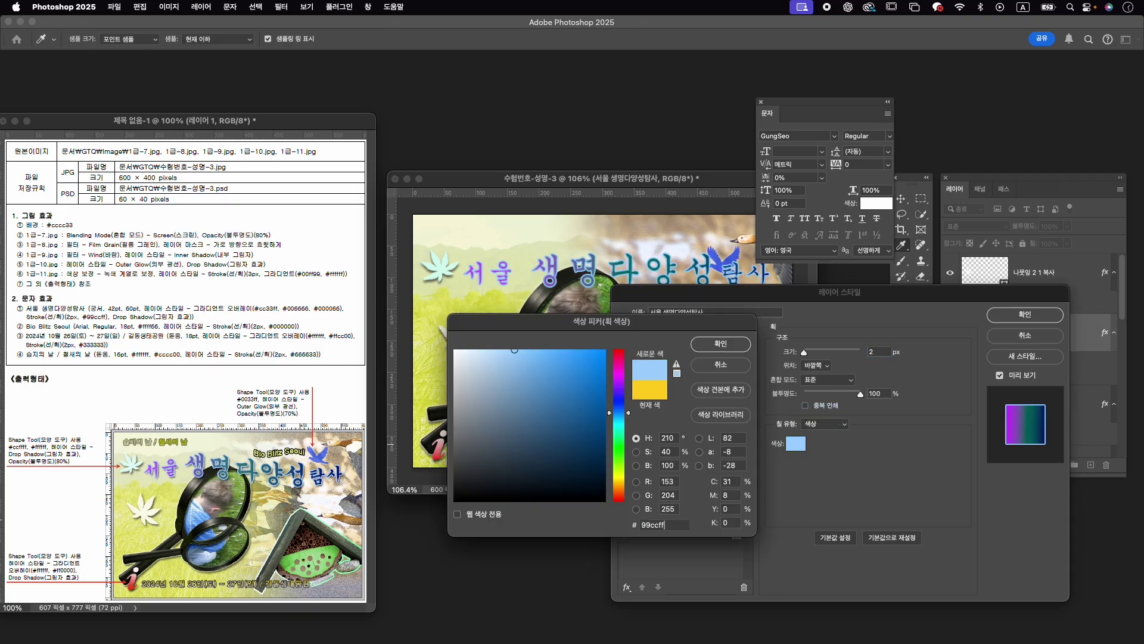
key(Return)
click(670, 535)
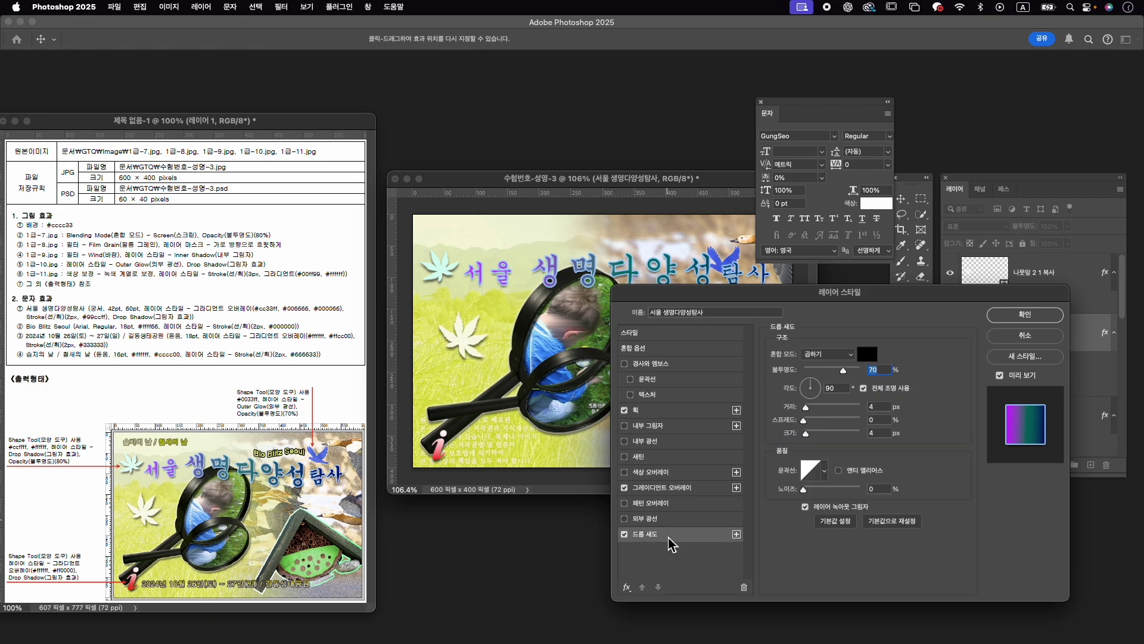
click(1001, 316)
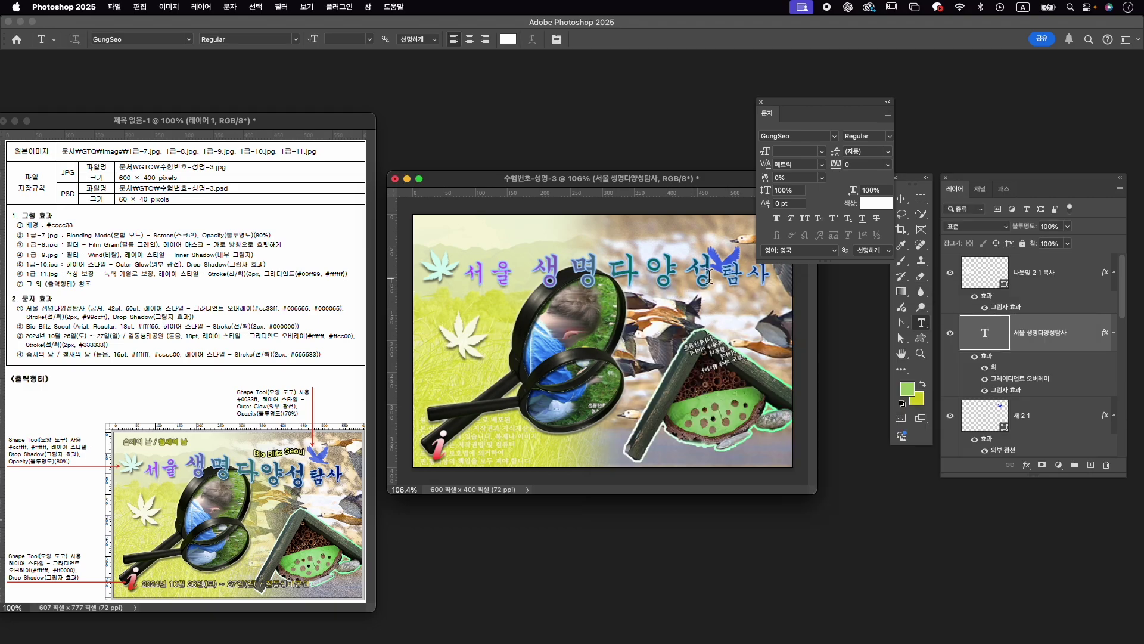
Move the title layer above 나뭇잎 2 1 복사 and warp it with a reduced-bend Flag style.
drag(1034, 338, 1038, 273)
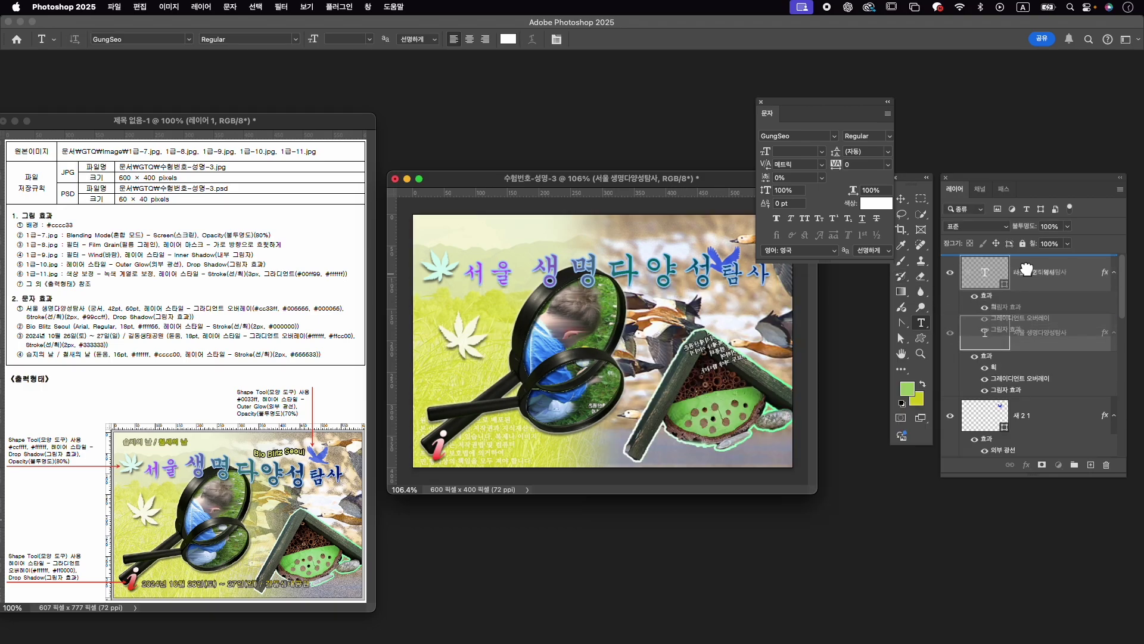
double_click(993, 279)
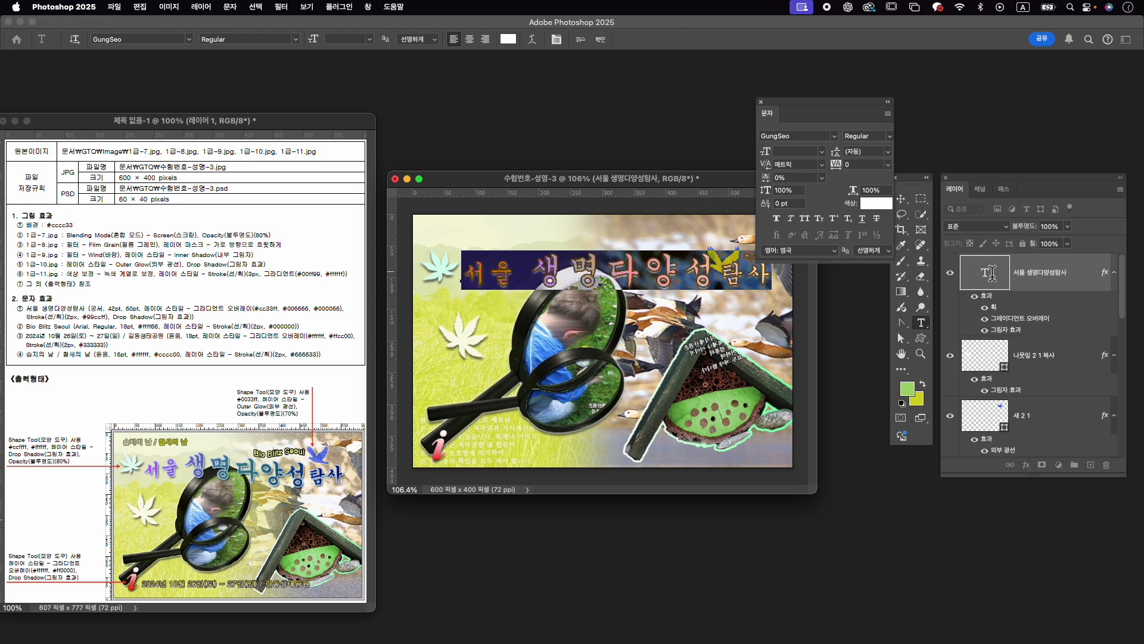
click(539, 40)
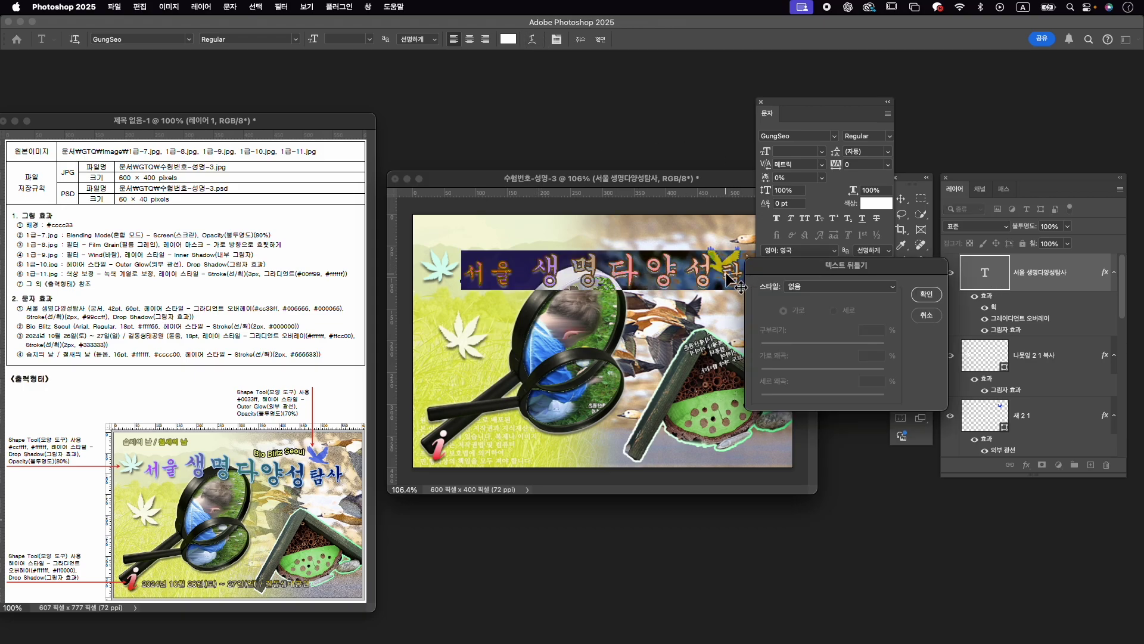
click(840, 286)
click(820, 384)
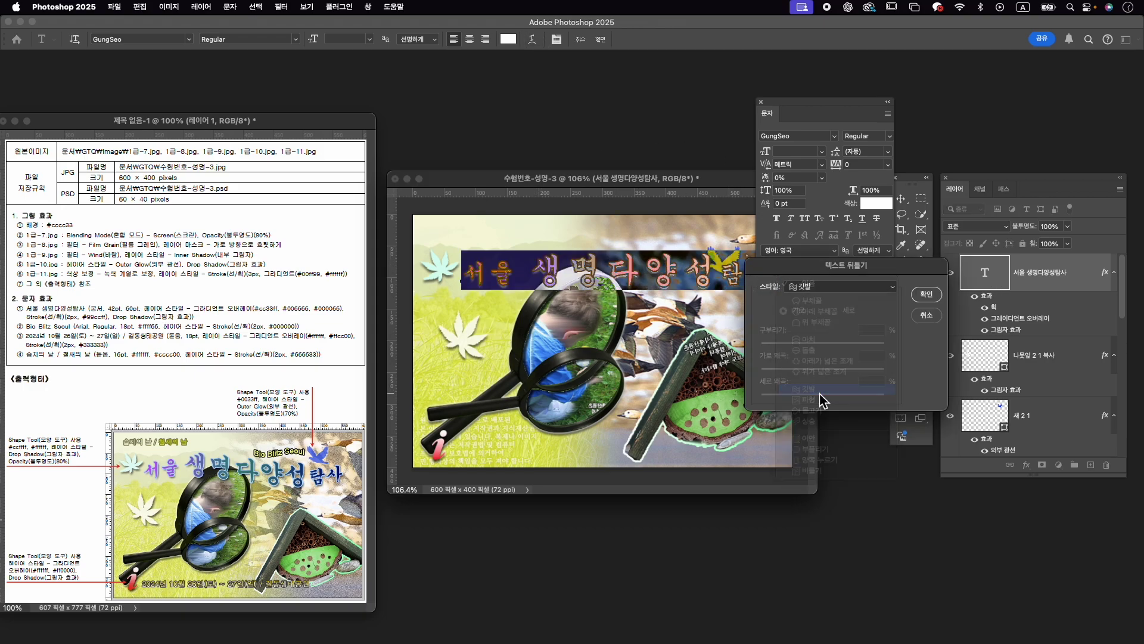
drag(854, 345, 843, 350)
double_click(863, 331)
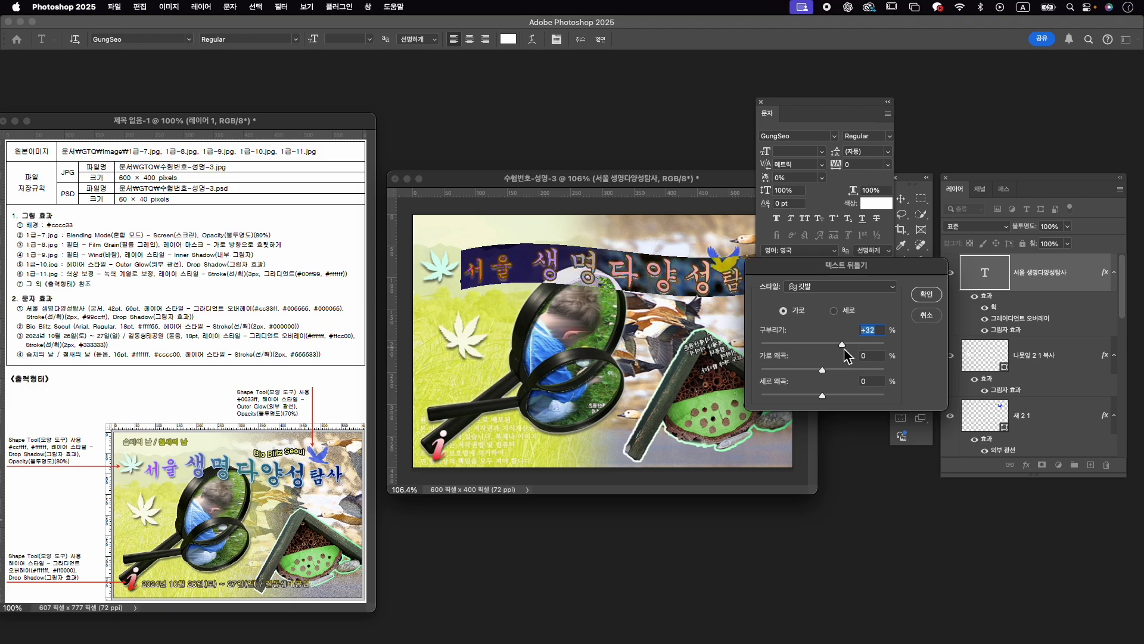
click(926, 293)
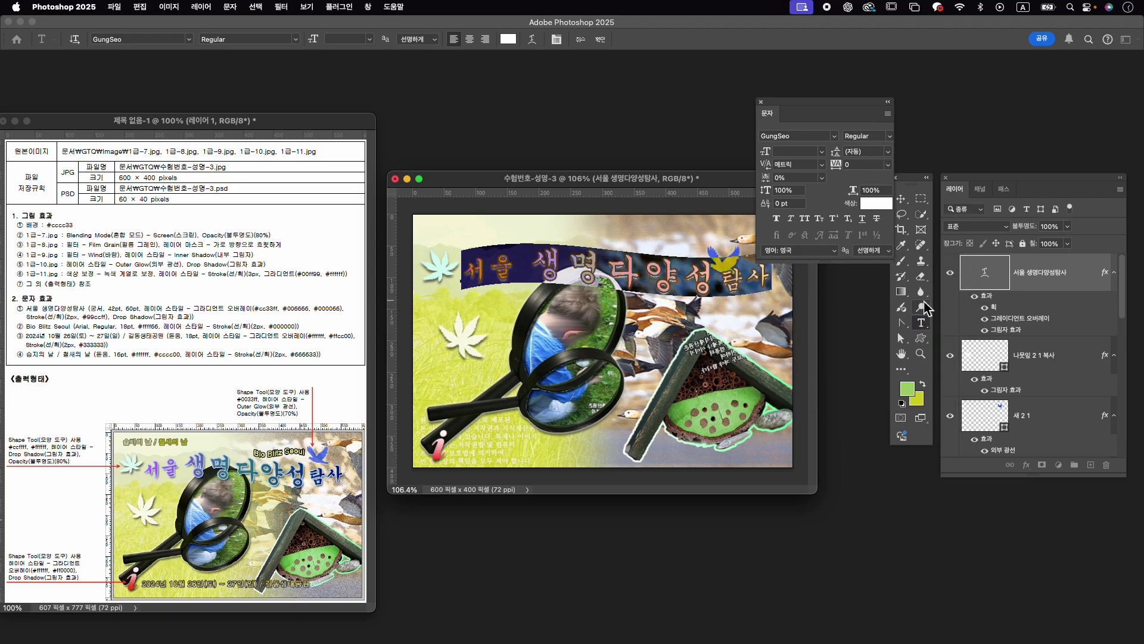
click(601, 40)
key(ctrl+t)
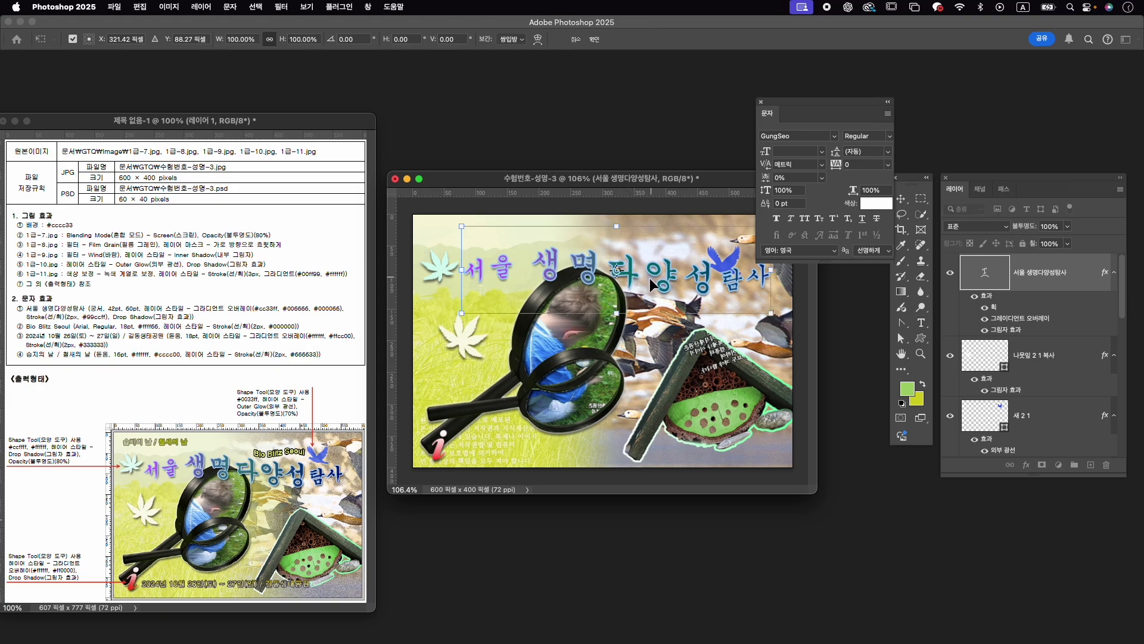
Move the title left and down, then tighten the gap between 서울 and 생명.
drag(643, 275, 646, 285)
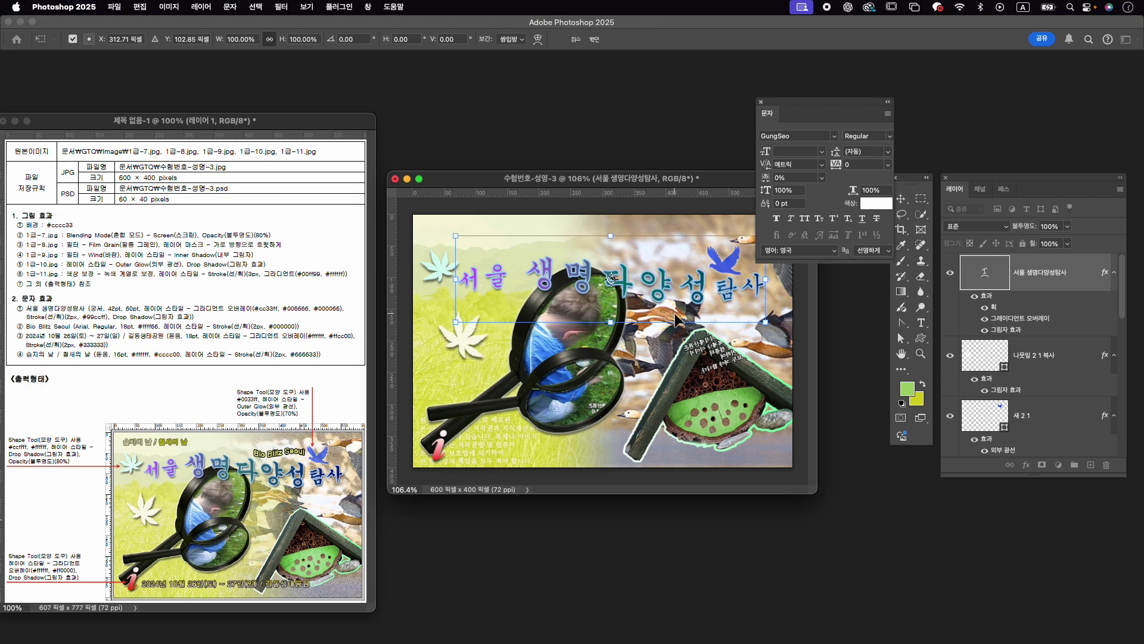
key(Return)
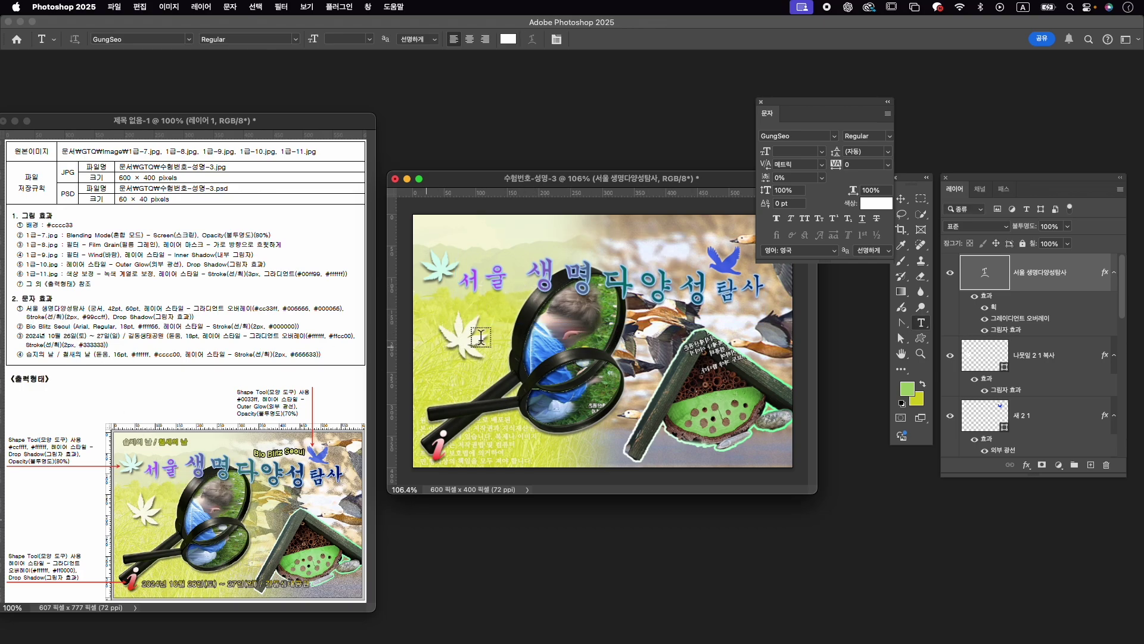
drag(510, 280, 522, 283)
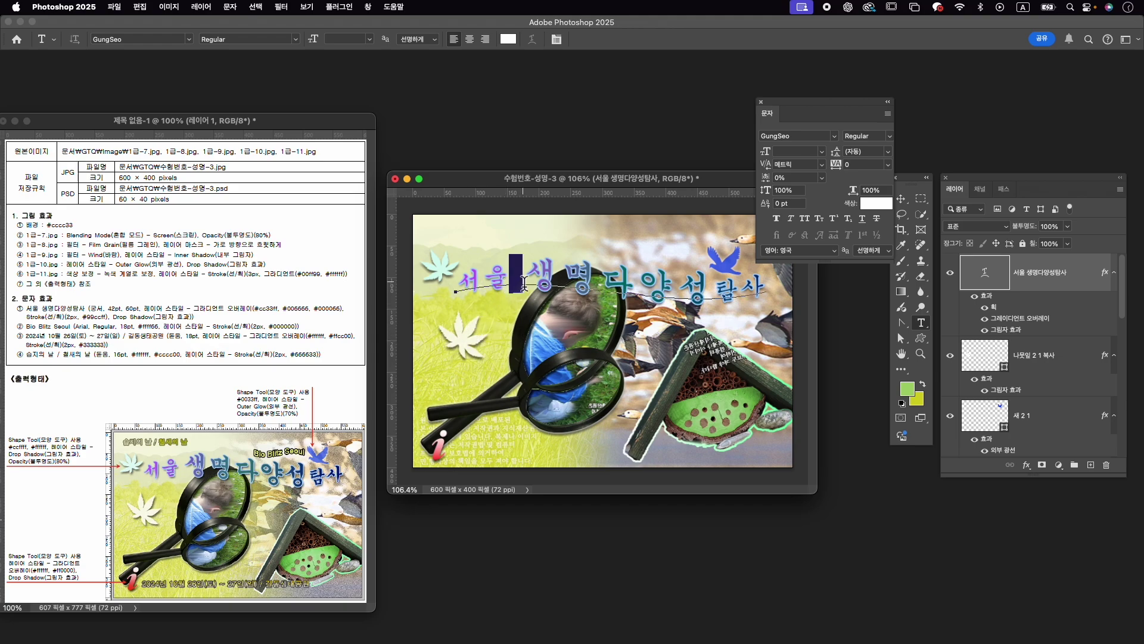
click(514, 276)
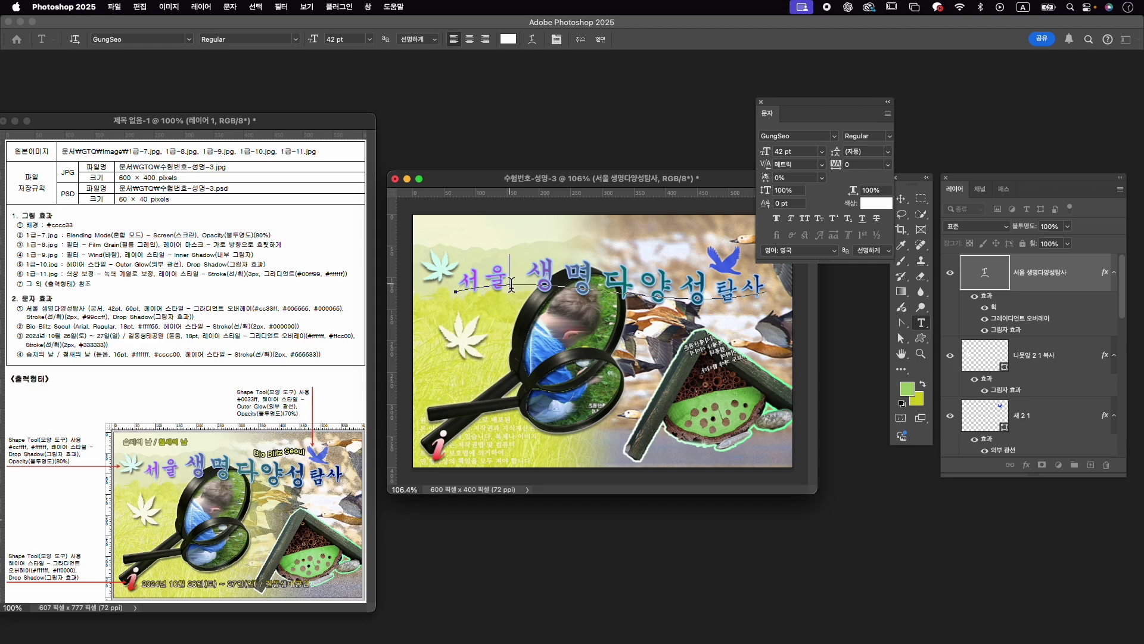
drag(511, 283, 525, 280)
drag(527, 275, 511, 276)
key(alt+Left)
key(alt+Left)
key(alt+Left)
key(alt+Left)
key(alt+Left)
key(alt+Left)
key(alt+Left)
key(alt+Left)
key(alt+Left)
key(alt+Left)
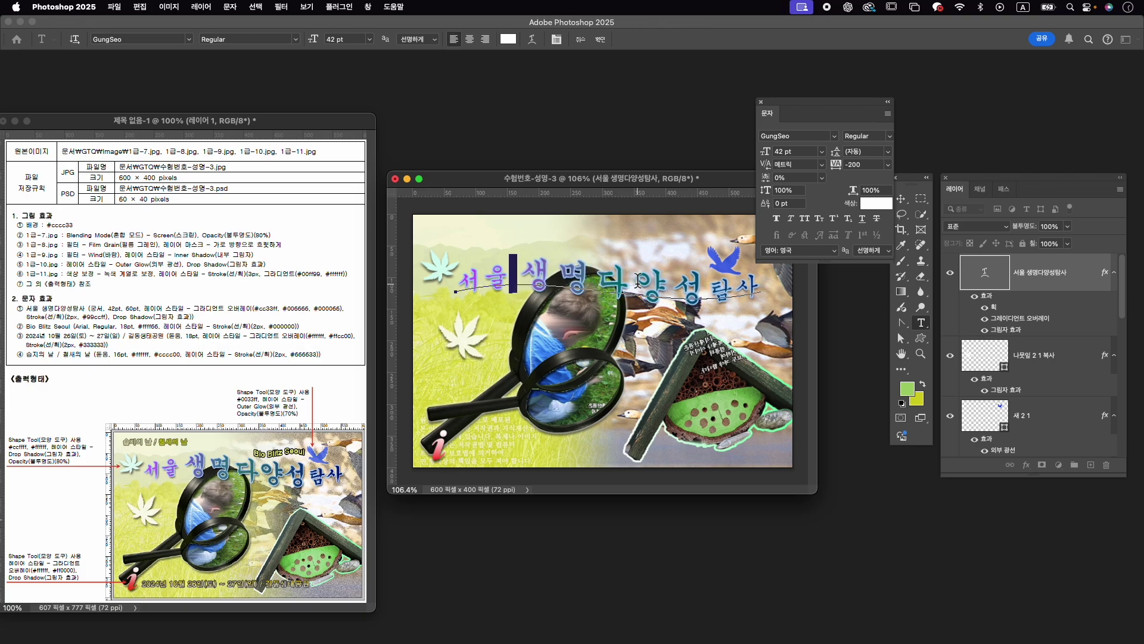
key(alt+Left)
key(alt+Left)
key(alt+Left)
key(alt+Left)
key(alt+Left)
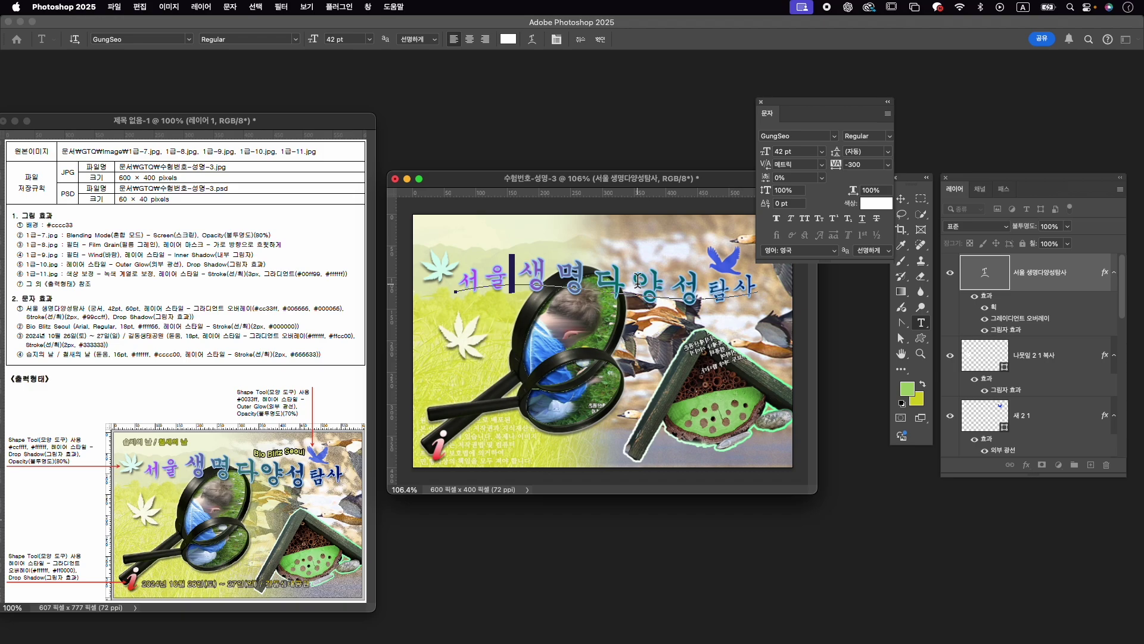
Nudge the title slightly right and commit the text edits.
click(627, 279)
key(super)
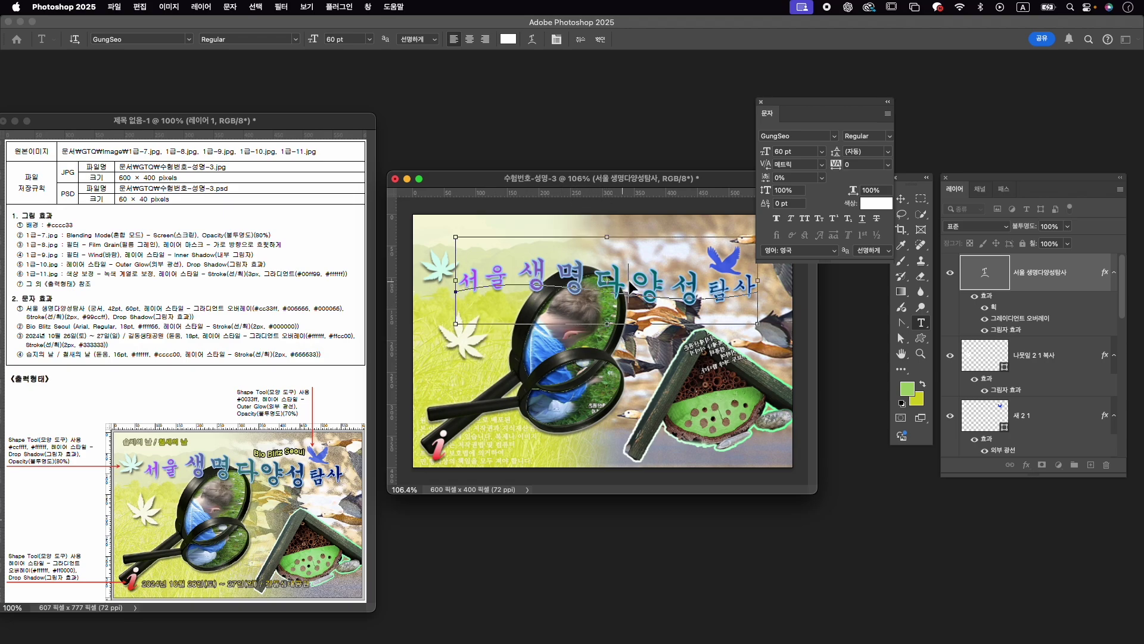
drag(640, 287, 643, 290)
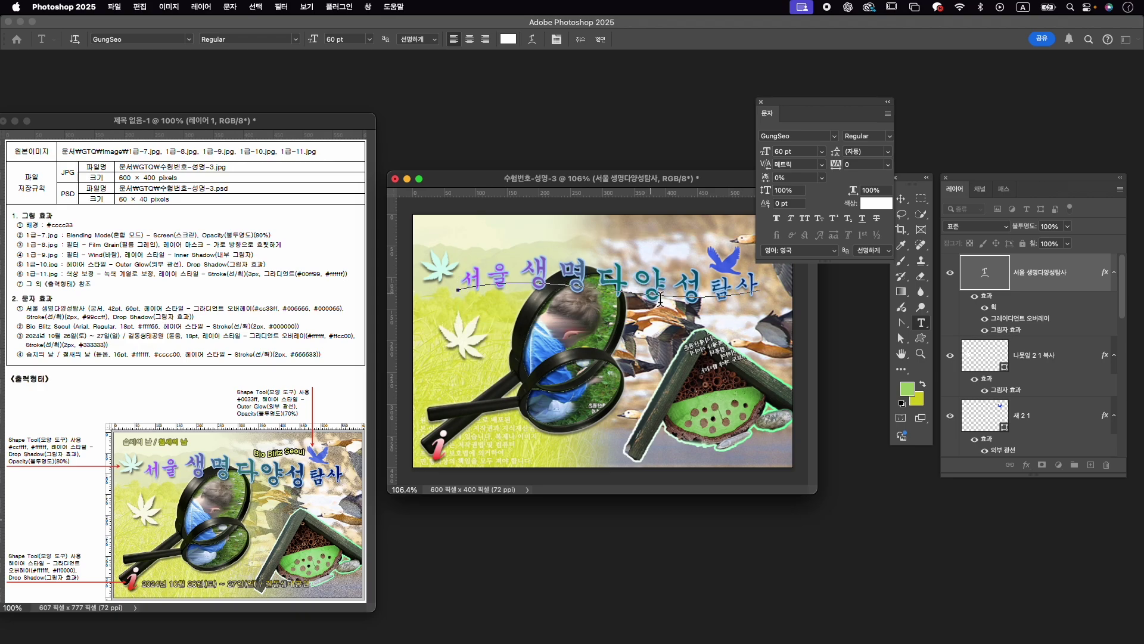
click(600, 39)
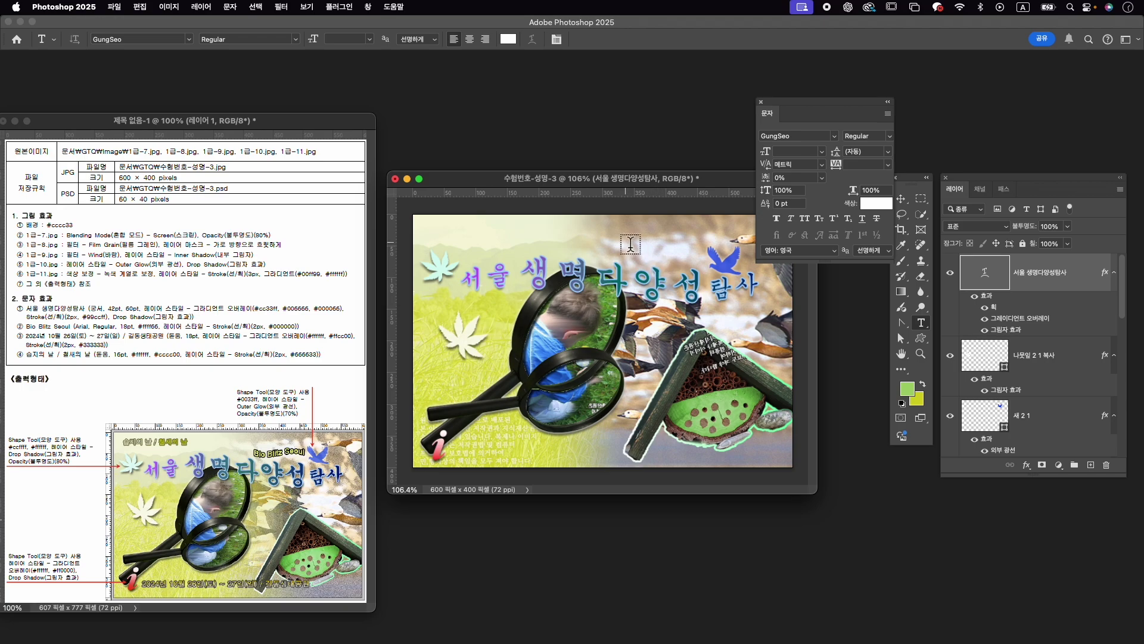
Leave the Korean title and add a 'Bio Blitz' text line near the top right.
click(624, 271)
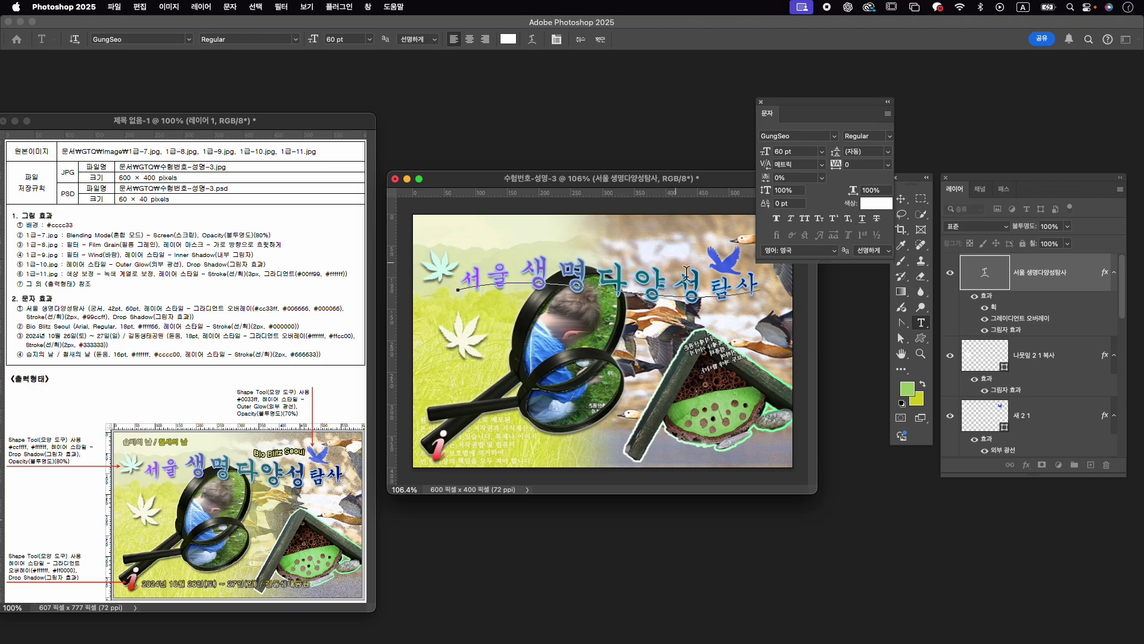
click(1060, 356)
click(1068, 292)
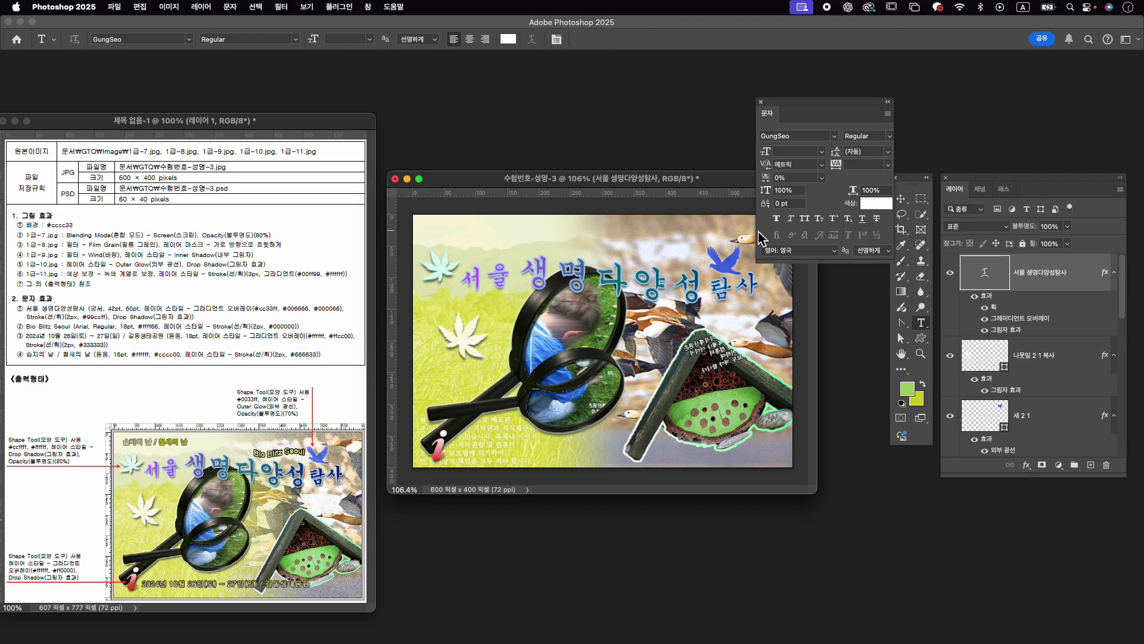
click(621, 245)
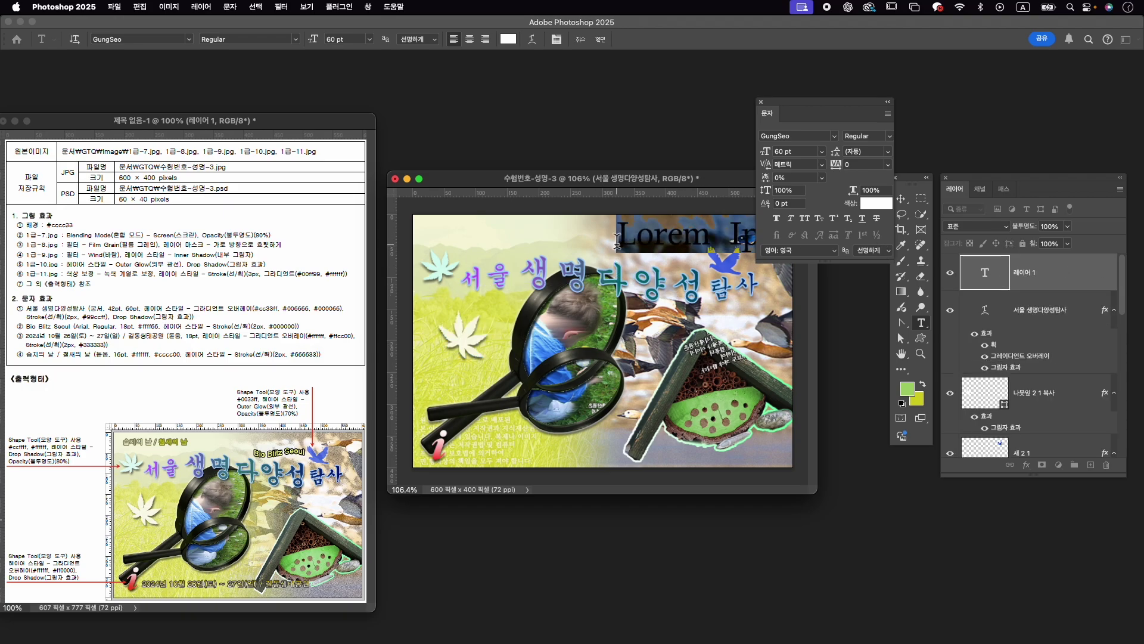
text(B)
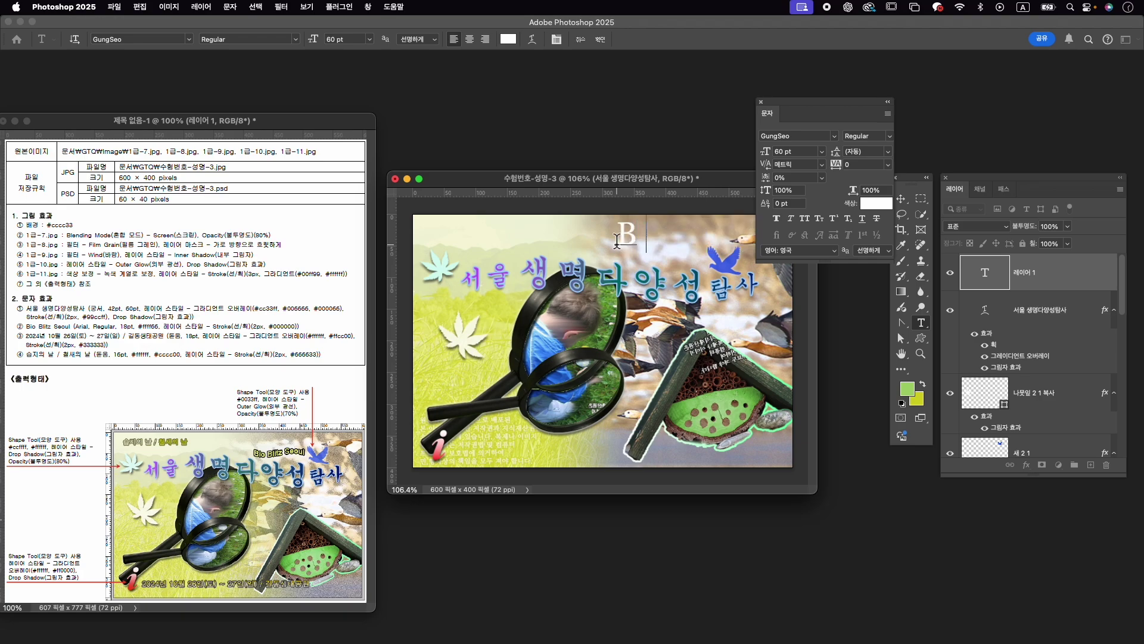
text(io B)
text(l)
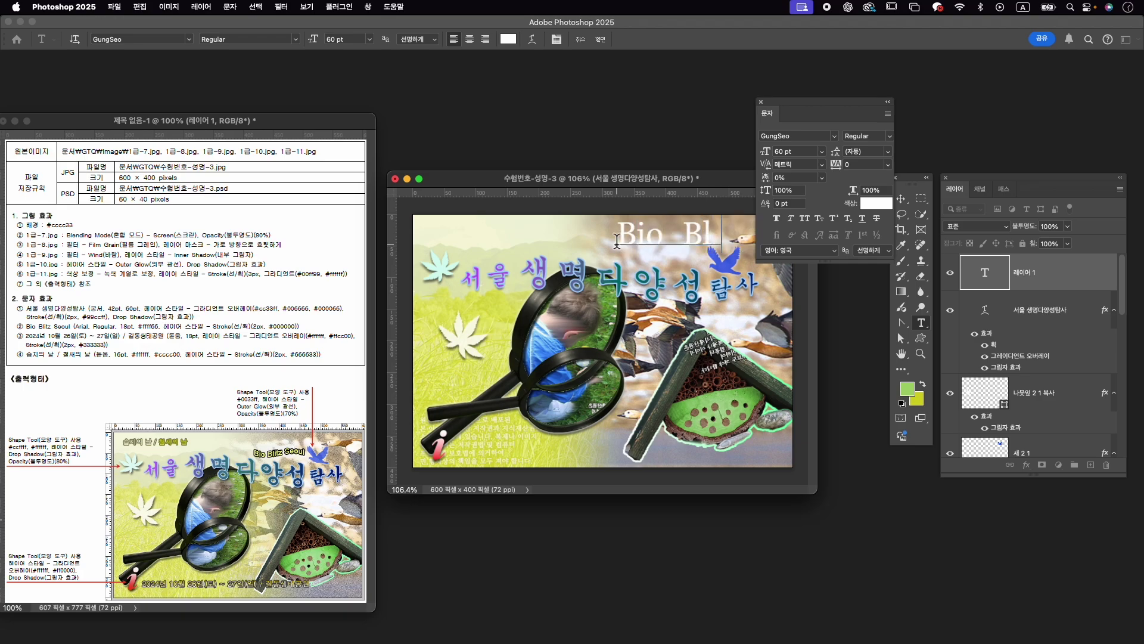
text(itz)
key(super+a)
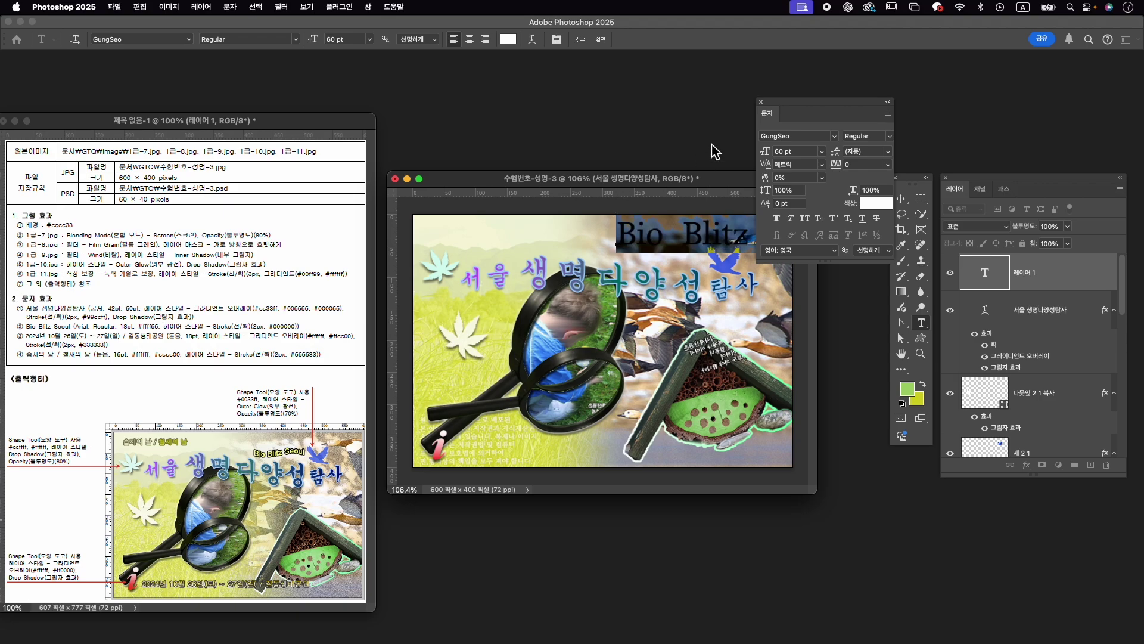
Style the Bio Blitz Seoul text as 18 pt Arial in #ffff66 yellow and commit it.
click(778, 136)
text(ar)
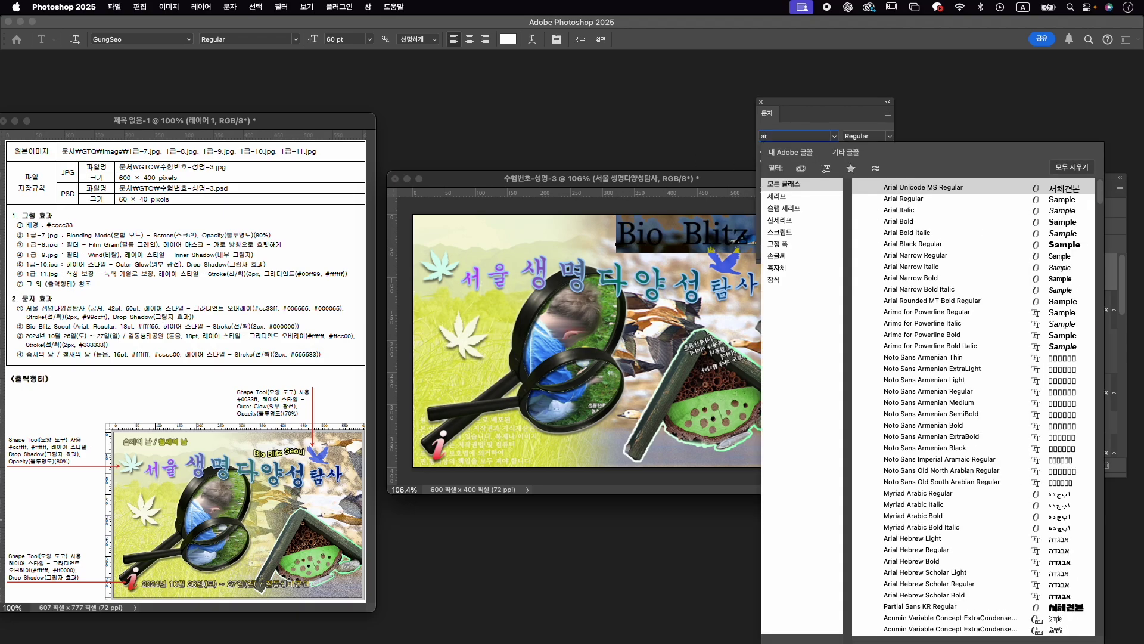
text(ial)
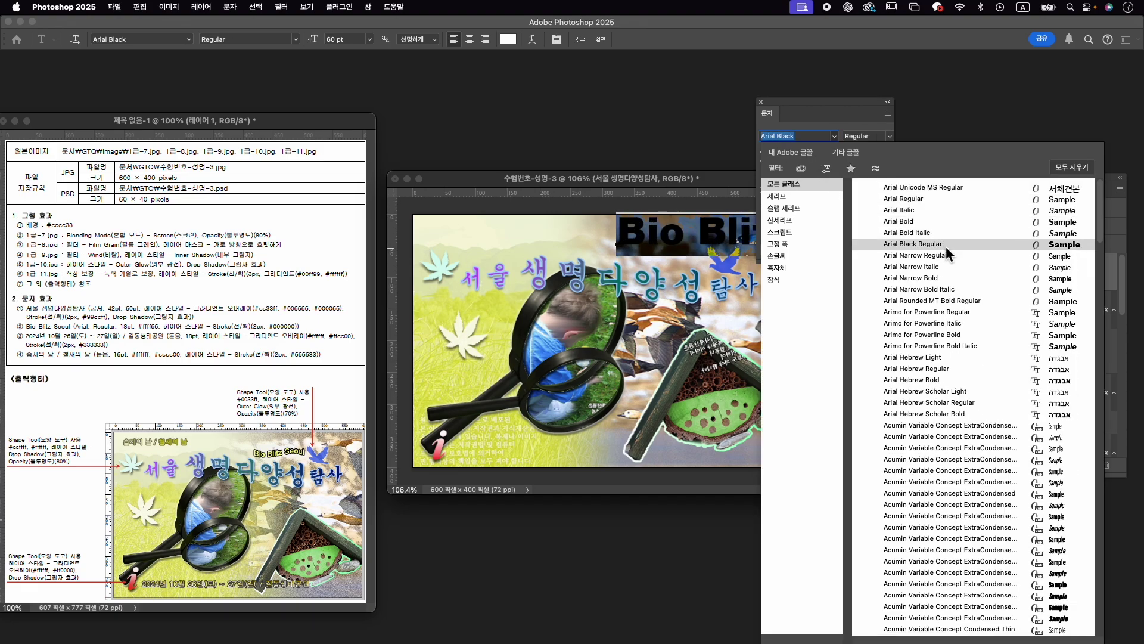
click(945, 202)
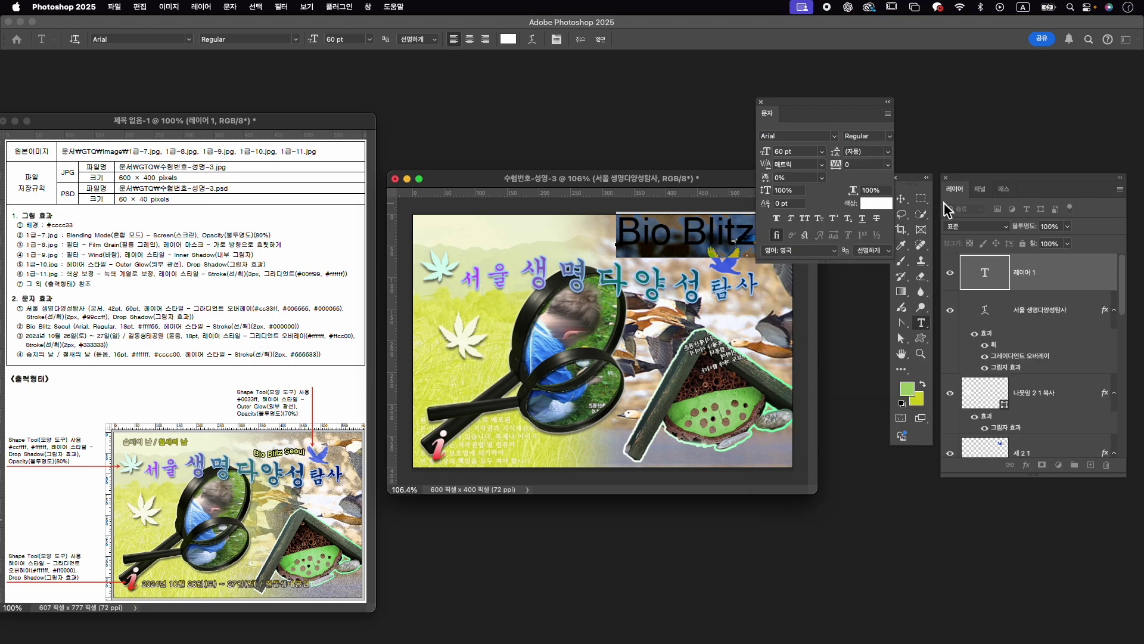
click(798, 153)
text(18)
key(Return)
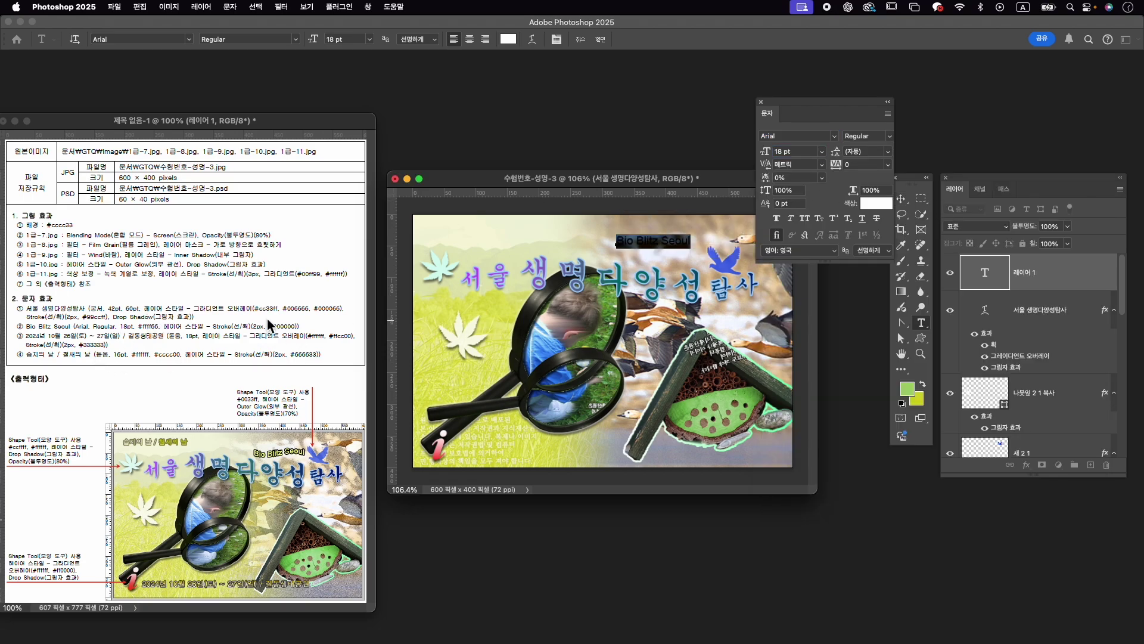
click(873, 206)
text(ff)
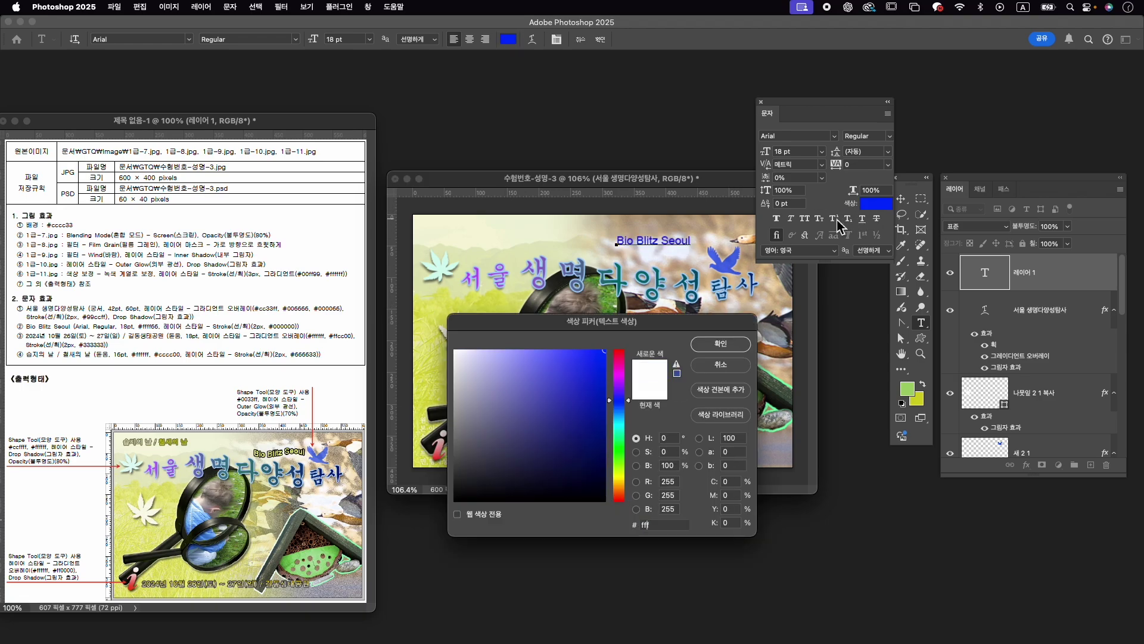
text(ff66)
key(Return)
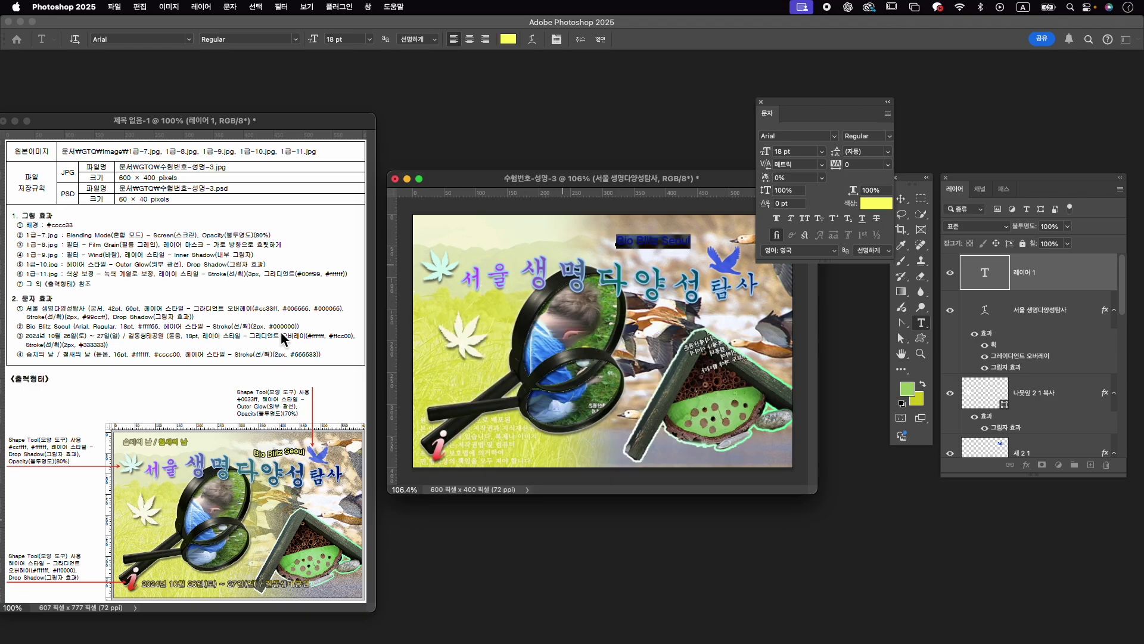
click(601, 39)
click(1026, 465)
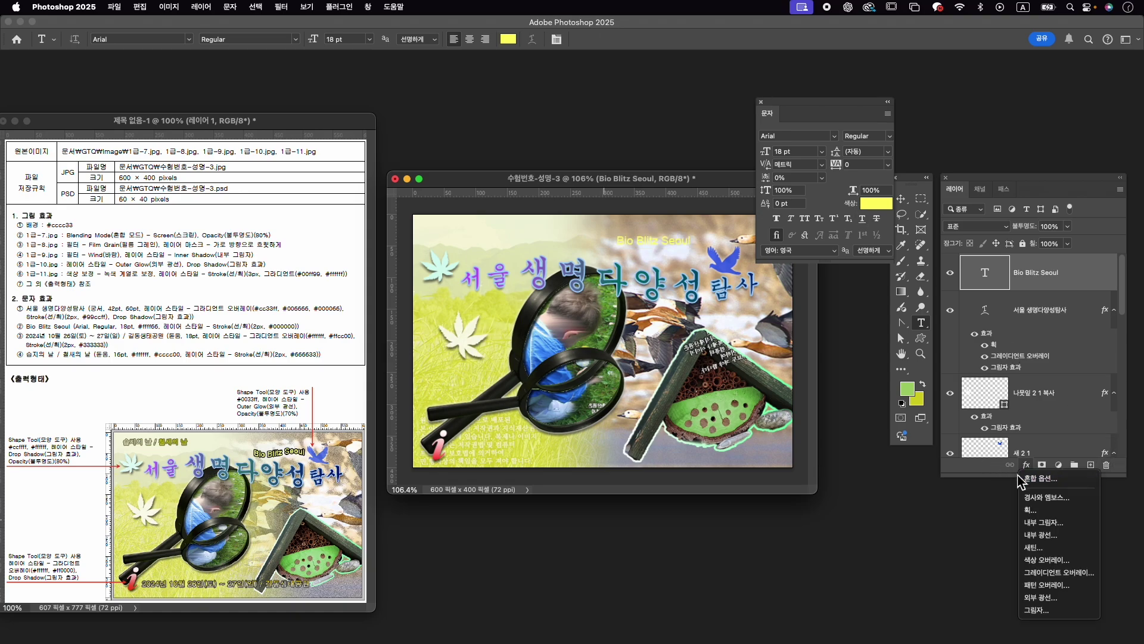
Give the Bio Blitz Seoul layer a 2 px #000000 Stroke effect.
click(1042, 511)
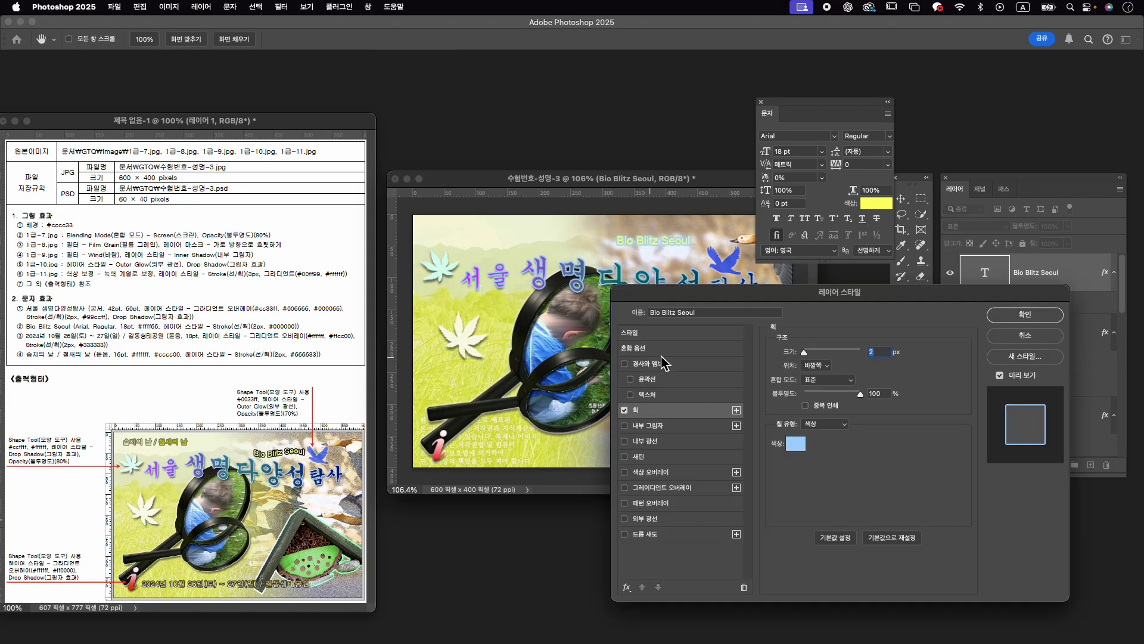
click(796, 444)
text(000000)
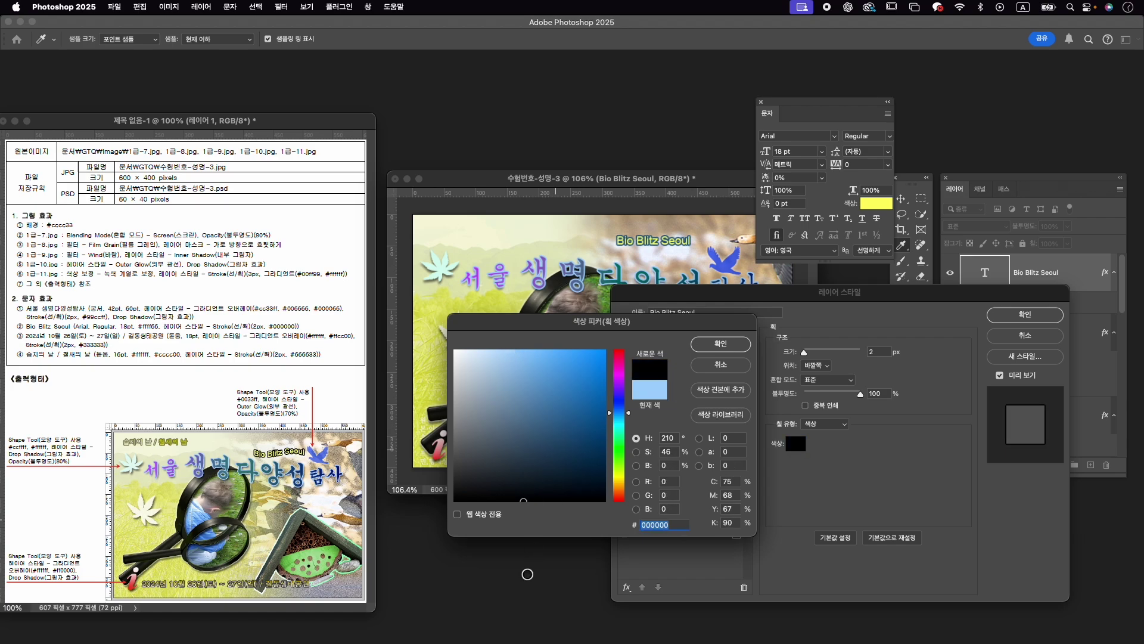
click(719, 344)
click(1058, 316)
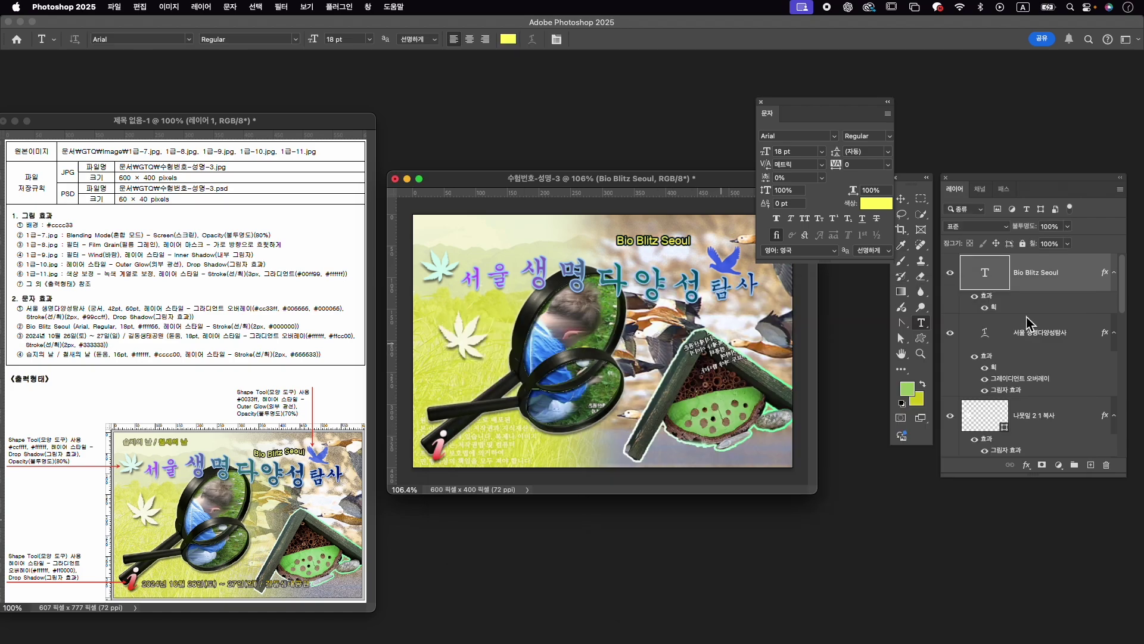
double_click(987, 274)
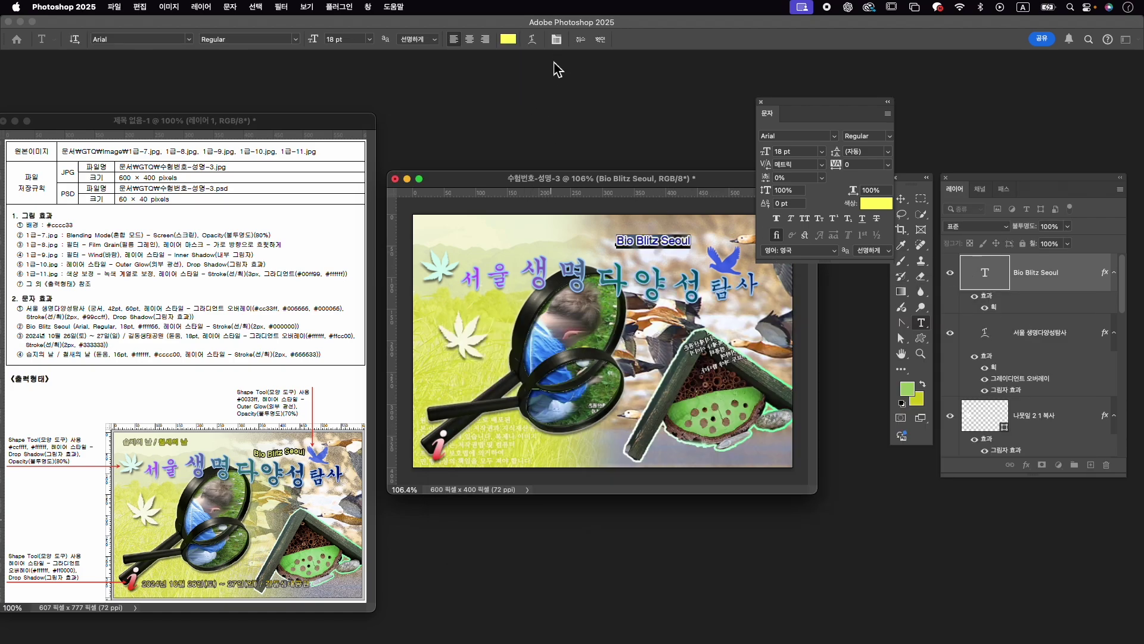
Warp the Bio Blitz Seoul text with the Flag style at a −20% bend.
click(529, 42)
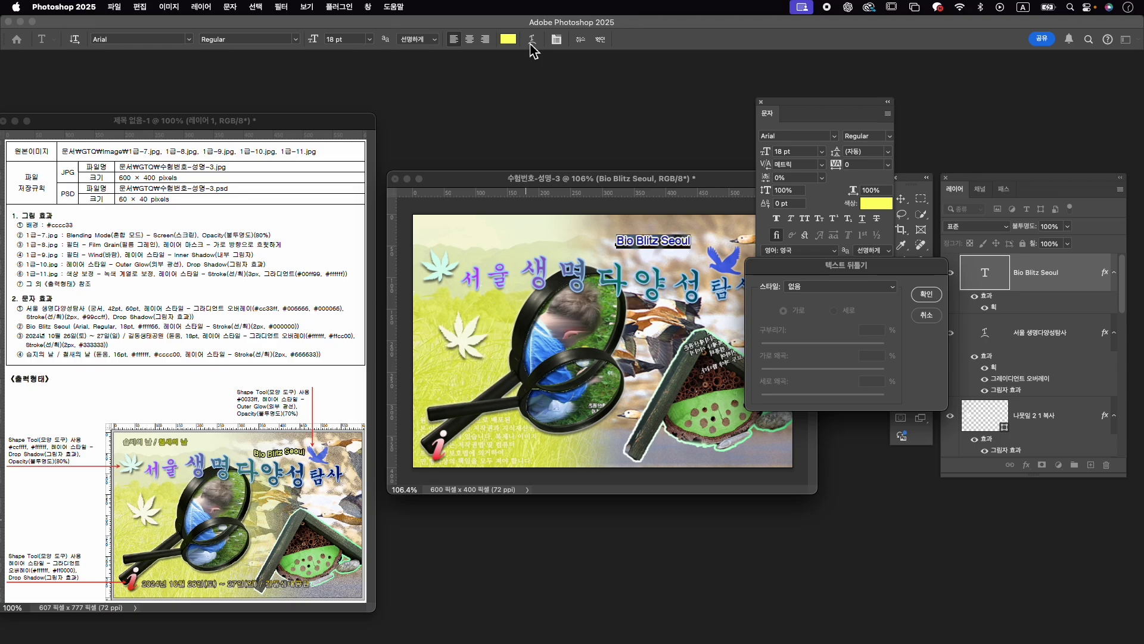
click(812, 288)
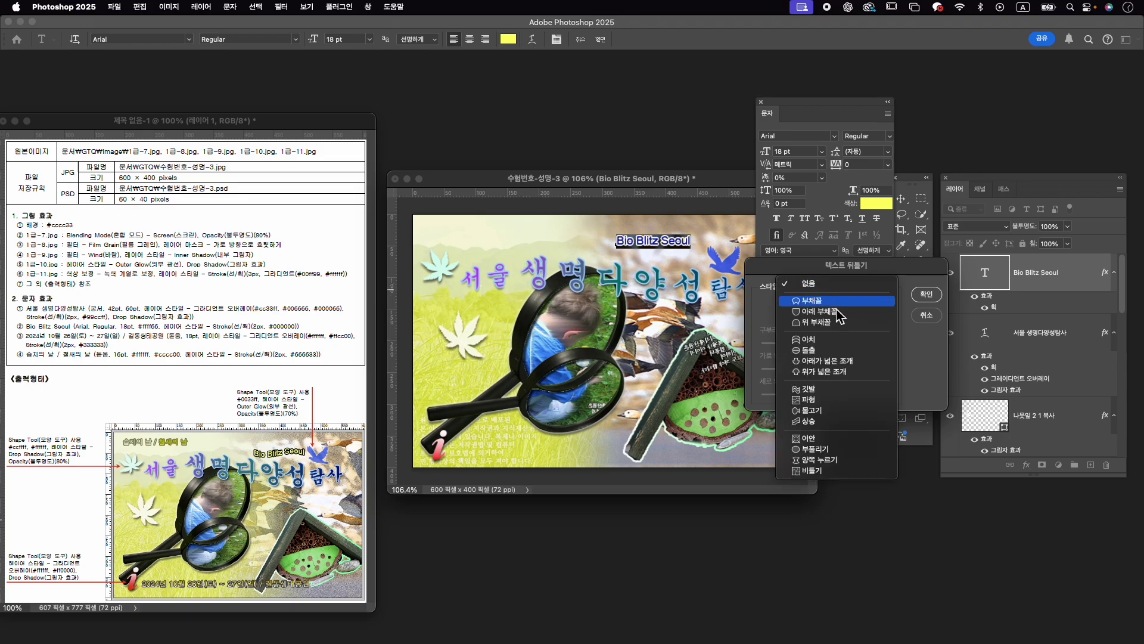
click(833, 390)
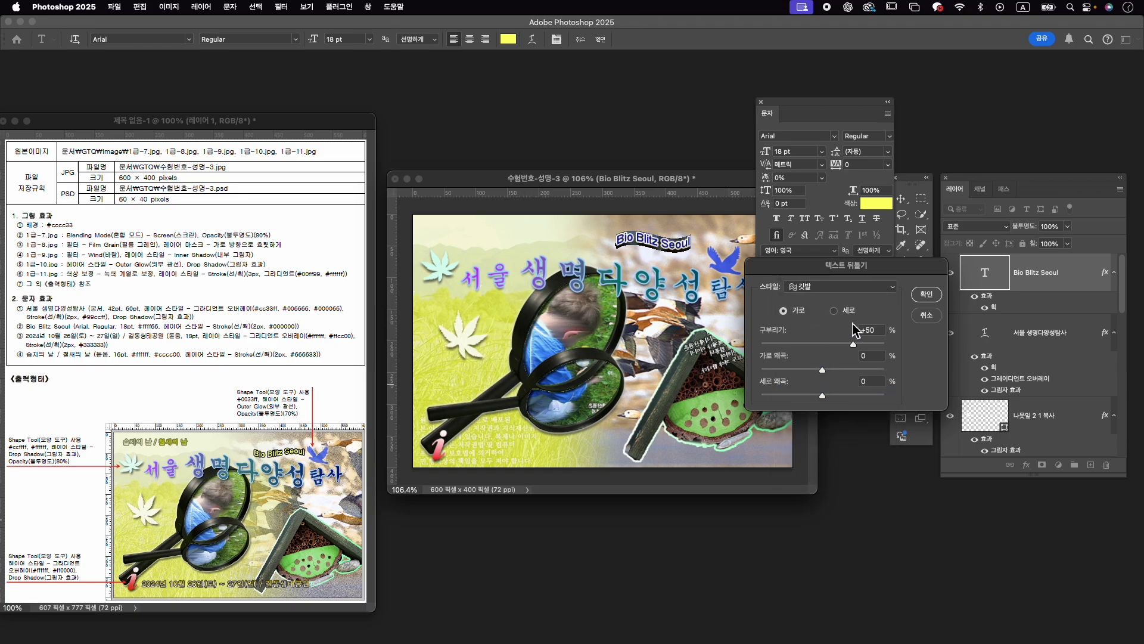
drag(846, 351, 804, 356)
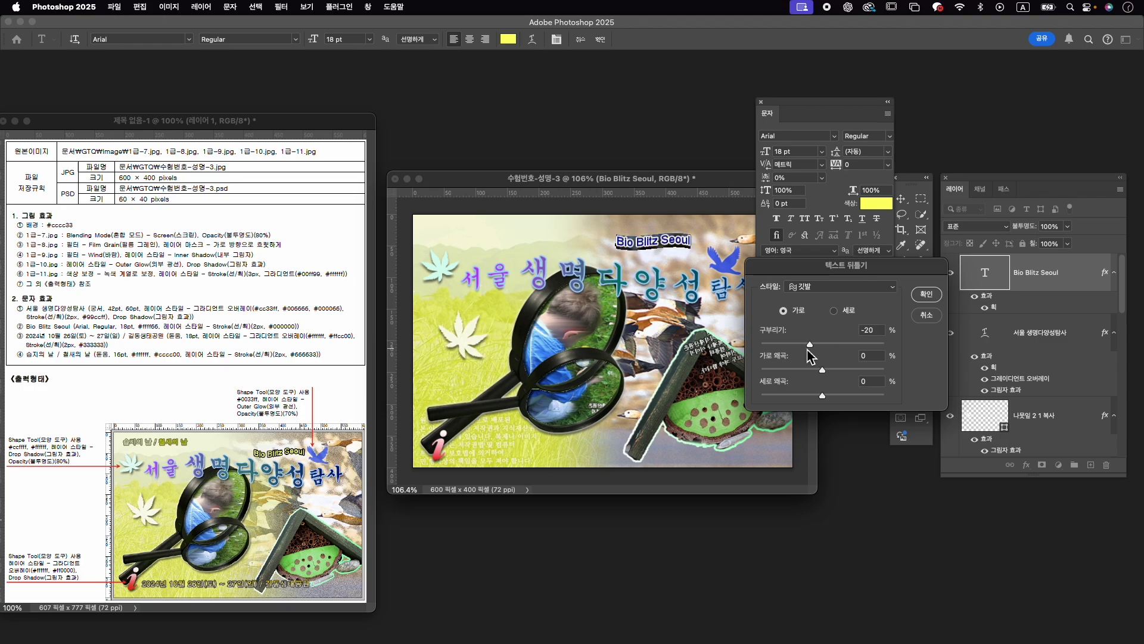
click(925, 294)
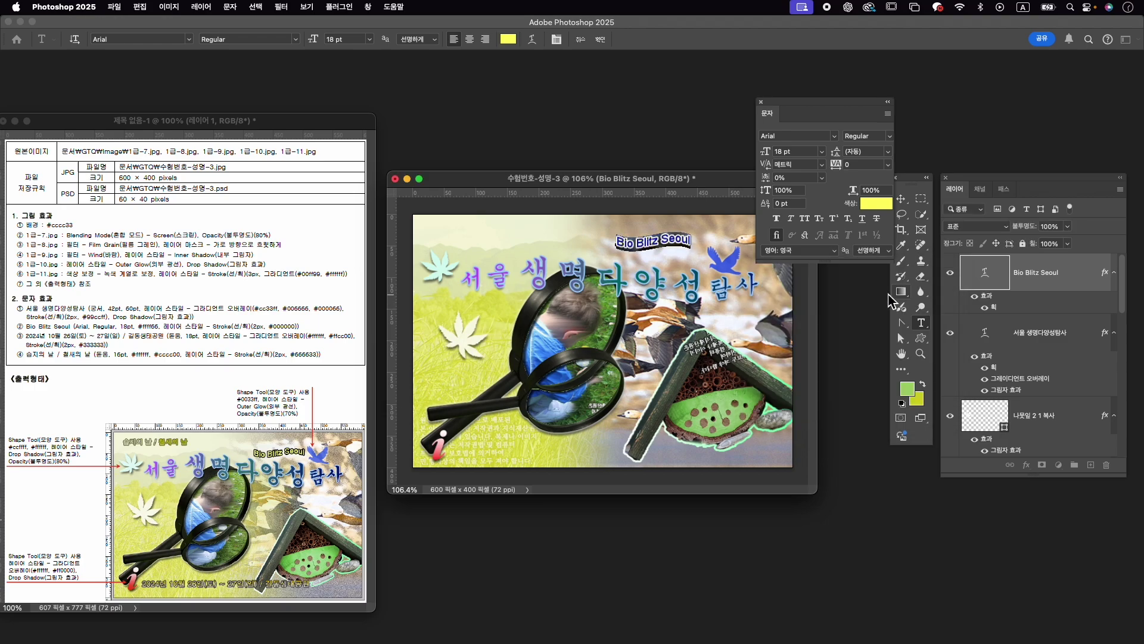
click(600, 40)
Shift the Bio Blitz Seoul text slightly down and right with Free Transform.
key(super+t)
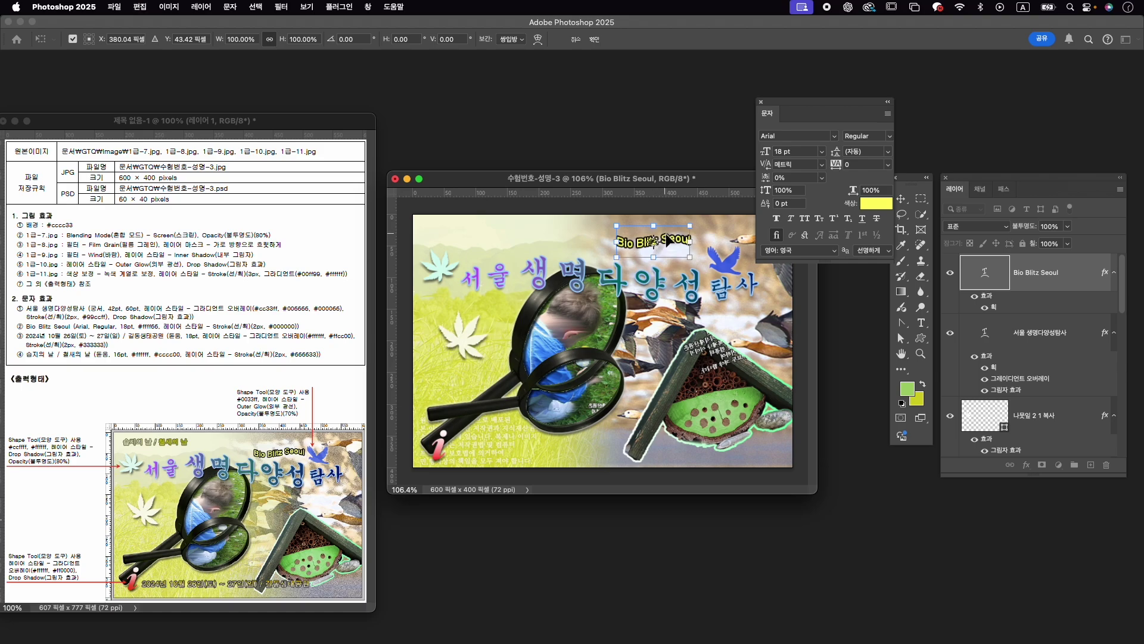
drag(668, 239, 674, 256)
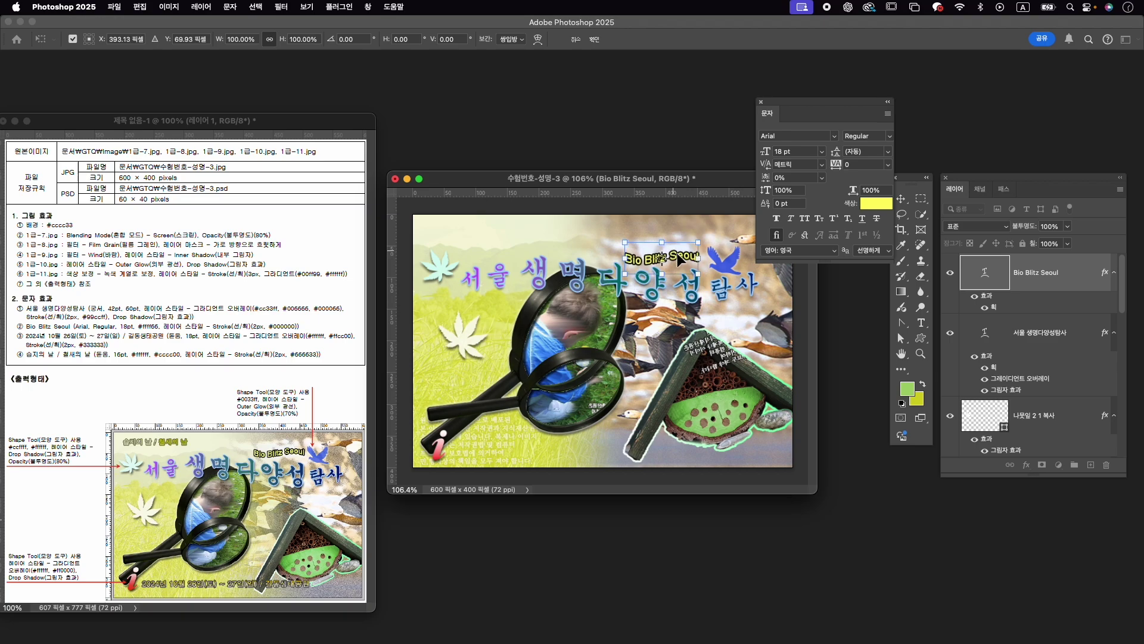
key(Return)
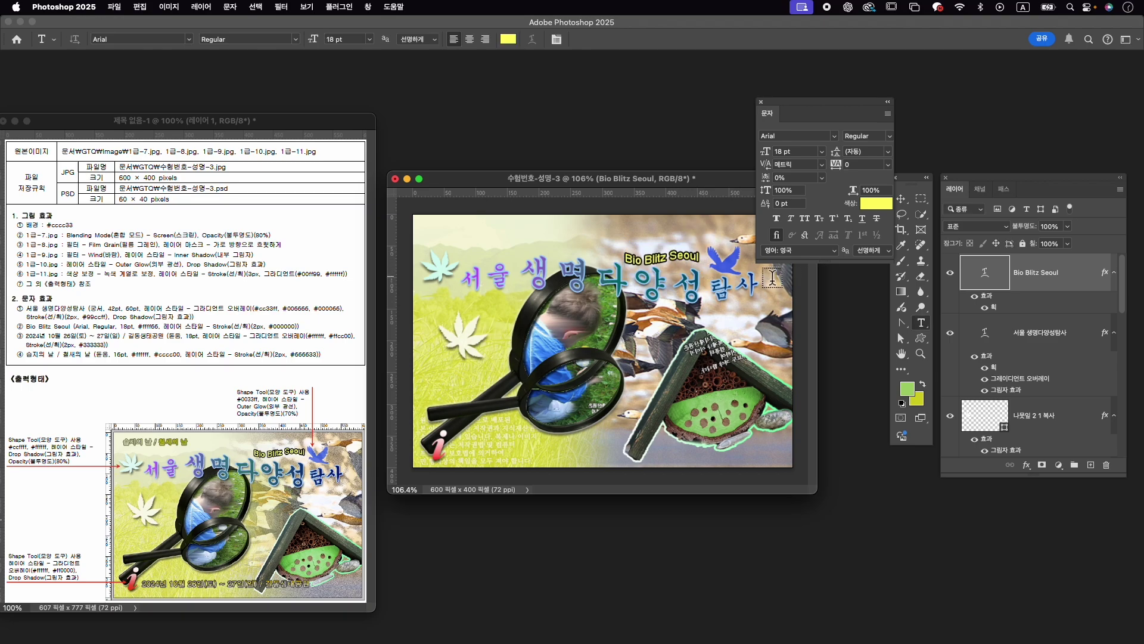
Nudge Bio Blitz Seoul up, then type the Korean date-and-venue line at the bottom left.
key(v)
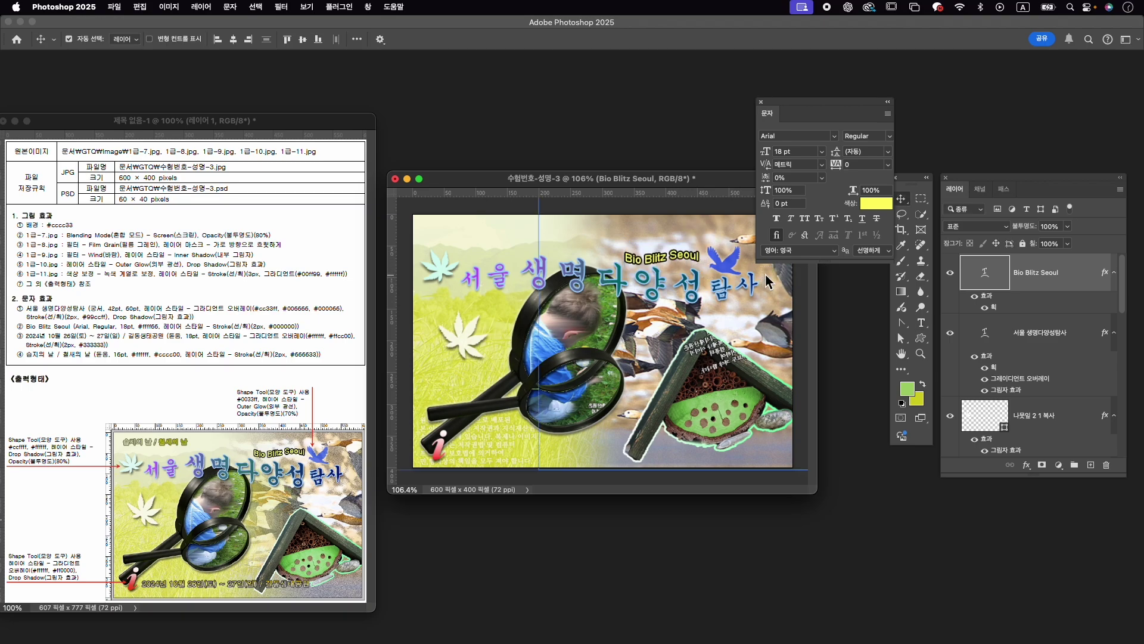
key(Up)
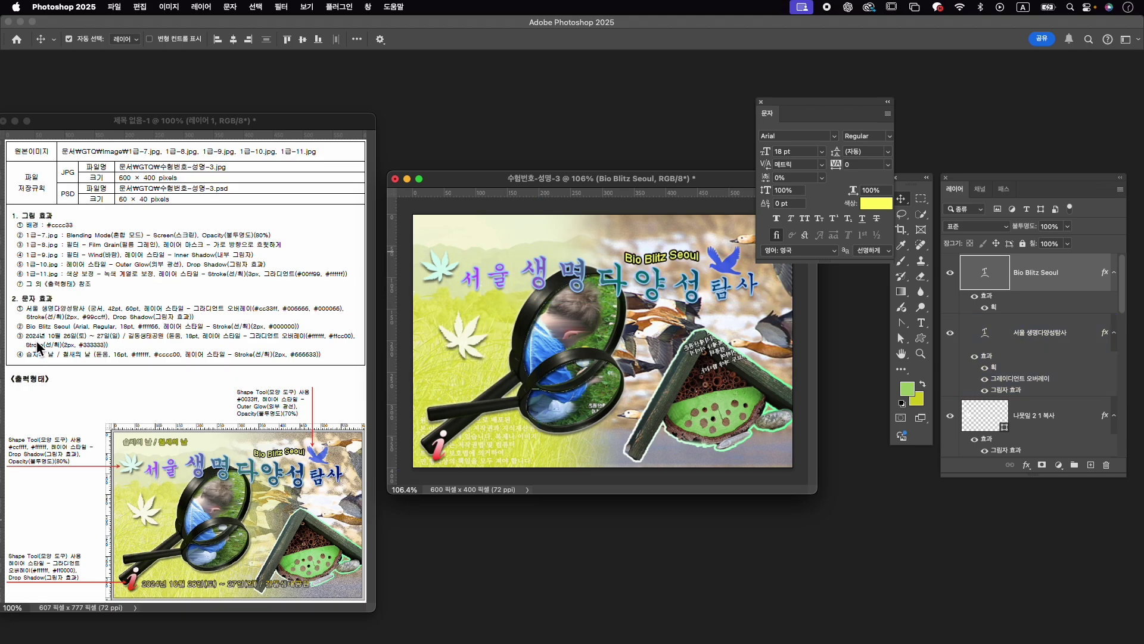
key(t)
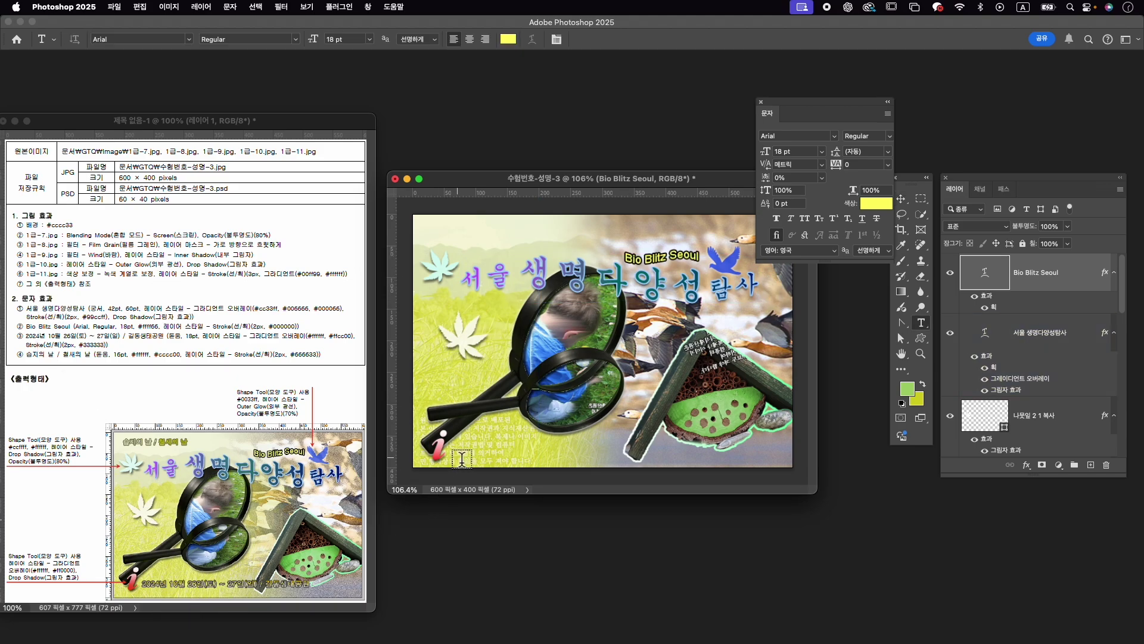
click(461, 453)
key(ctrl+space)
text(2)
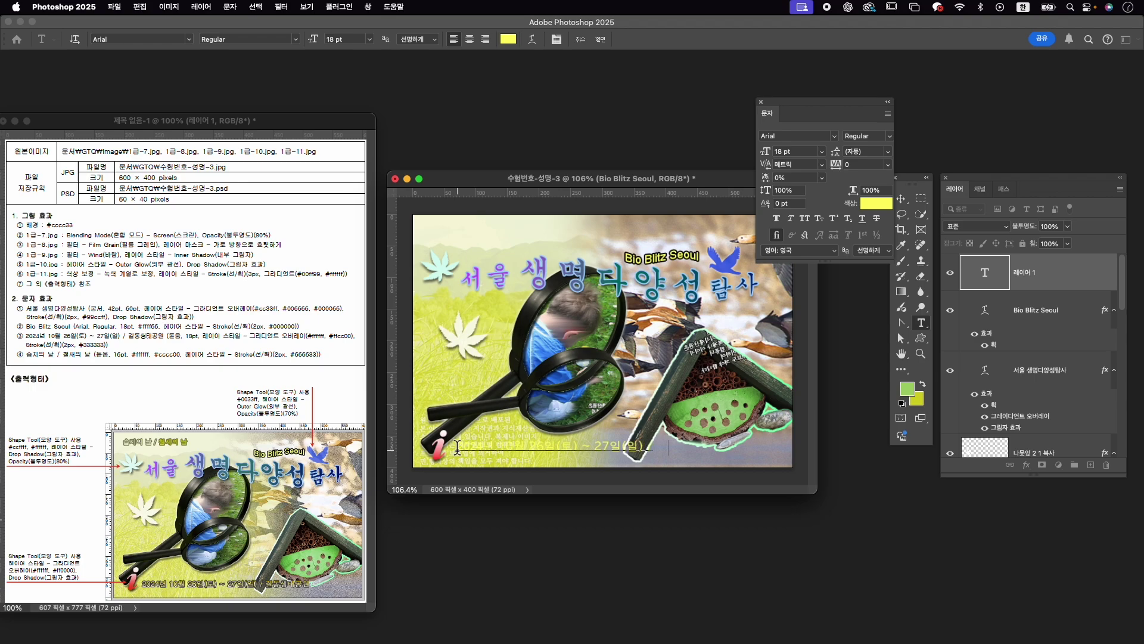
text(ㄹ)
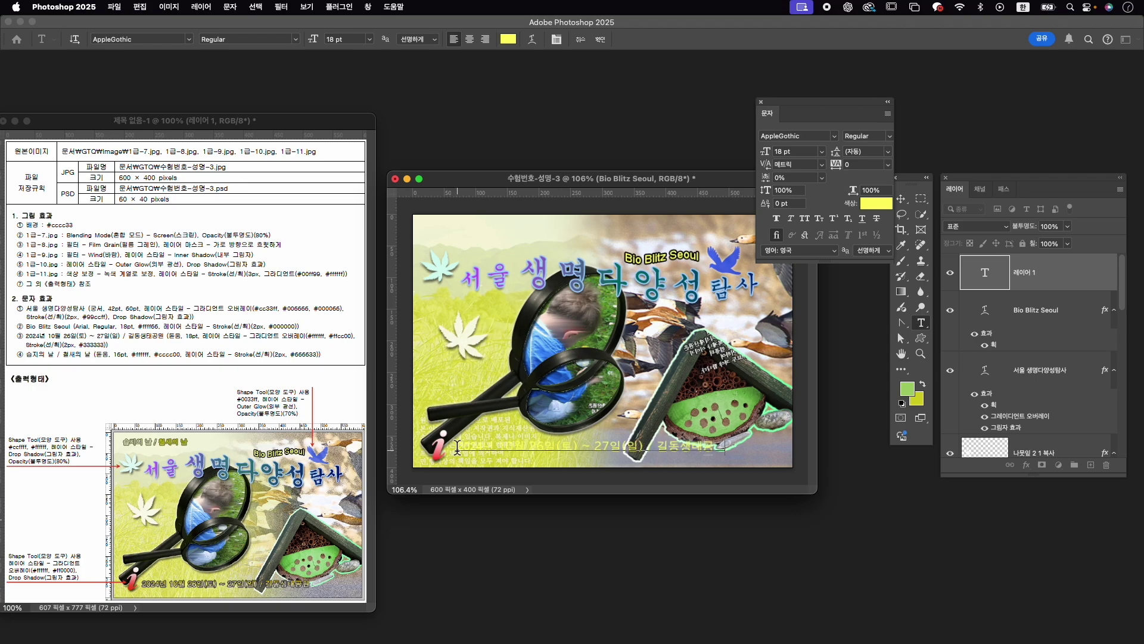
Set the date line's font to KoPubWorldDotum_Pro Medium.
triple_click(457, 446)
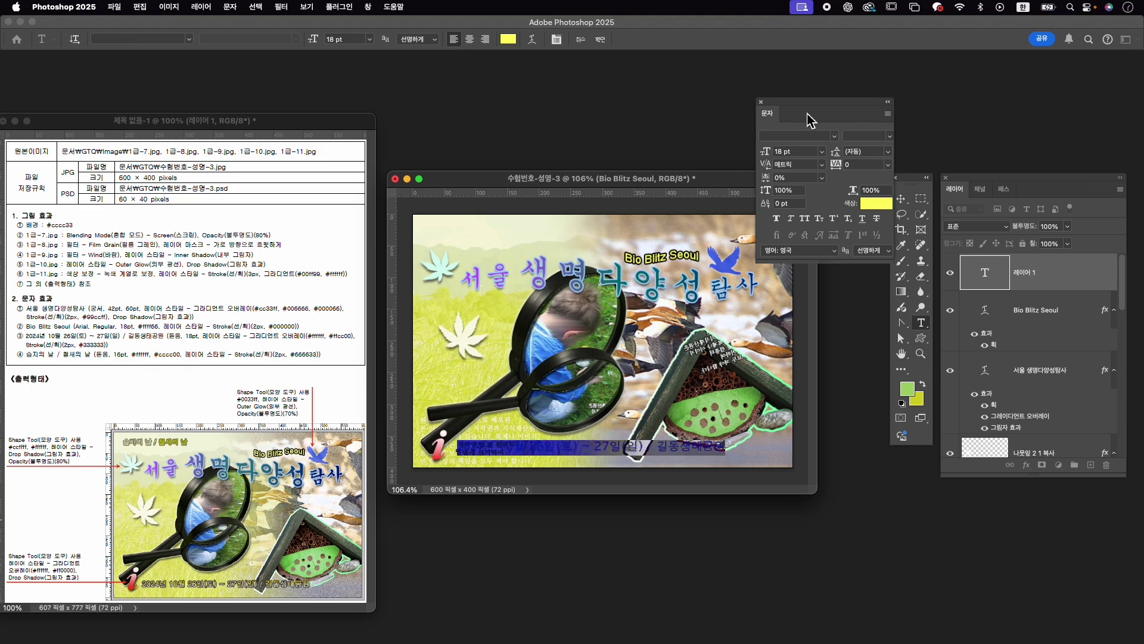
click(814, 136)
key(BackSpace)
text(dot)
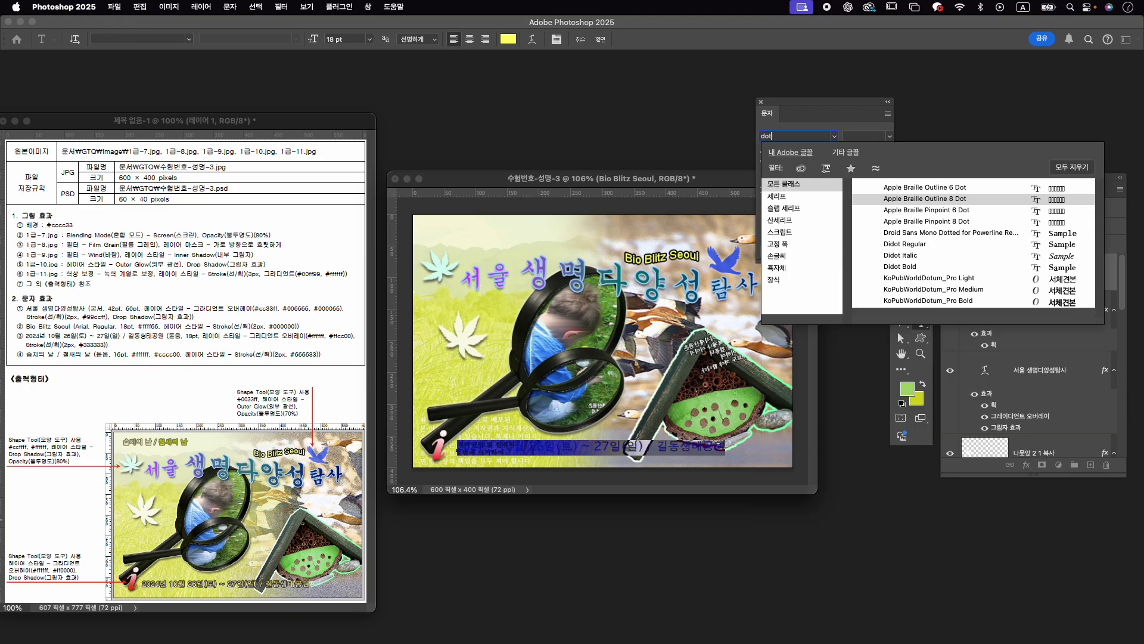
click(977, 290)
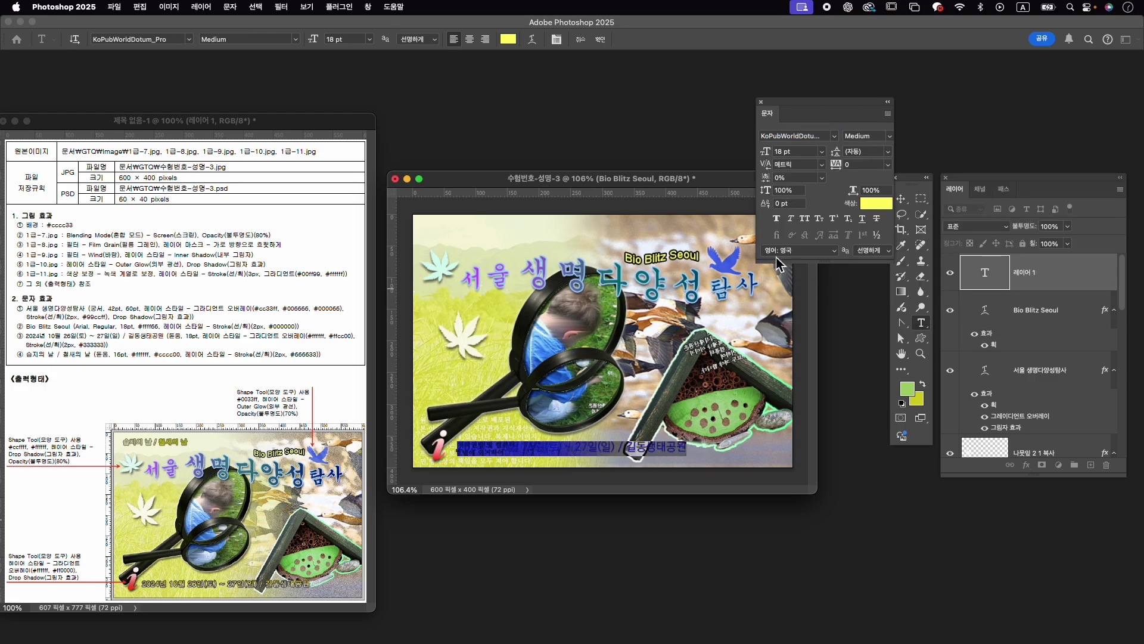
Give the date line a #ffffff-to-#ffcc00 Gradient Overlay angled about 95°.
click(599, 40)
click(1027, 466)
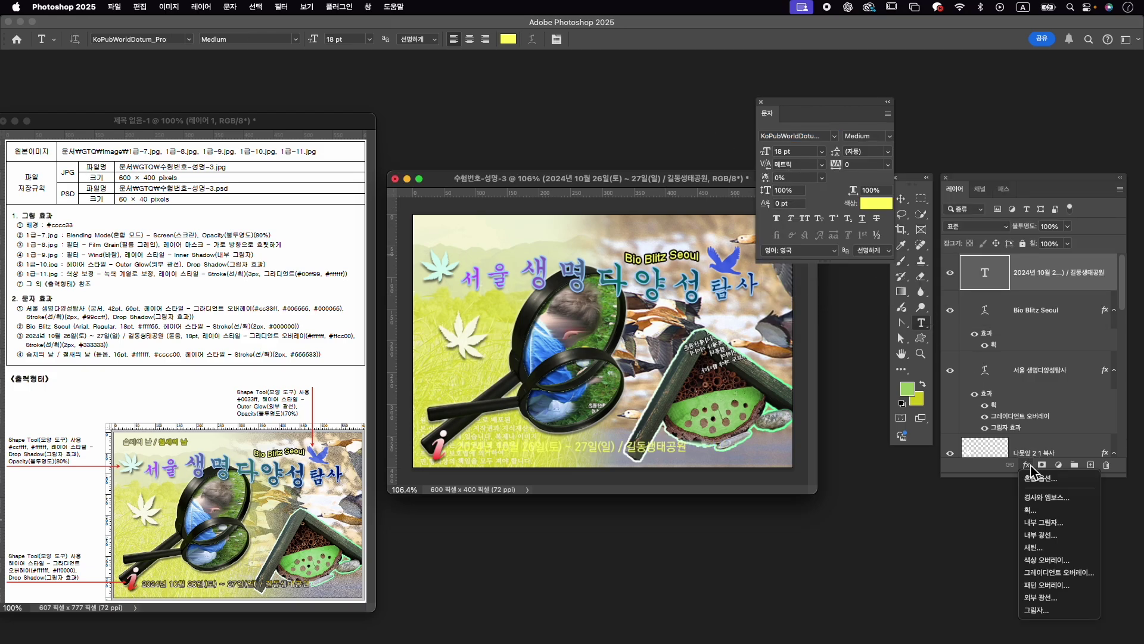
click(1040, 572)
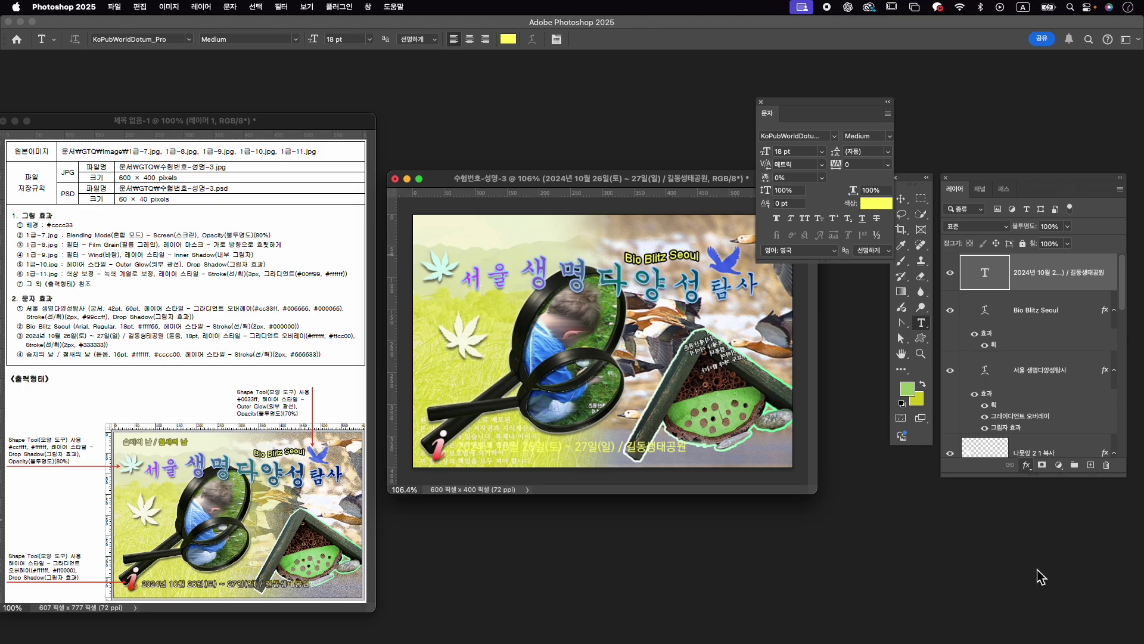
click(858, 382)
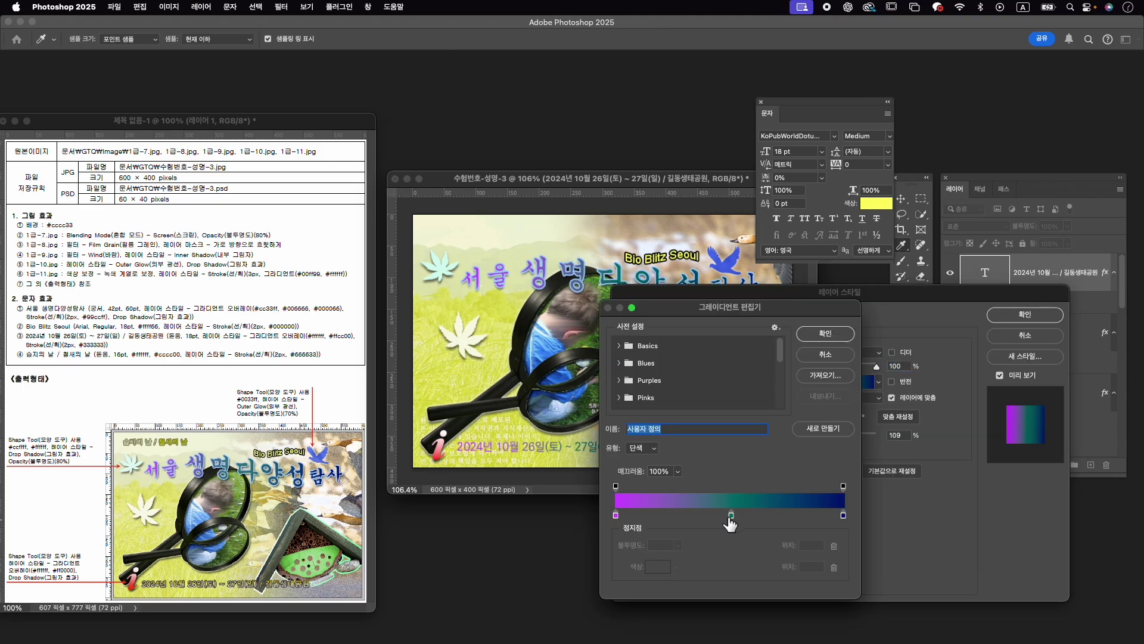
drag(731, 516, 741, 581)
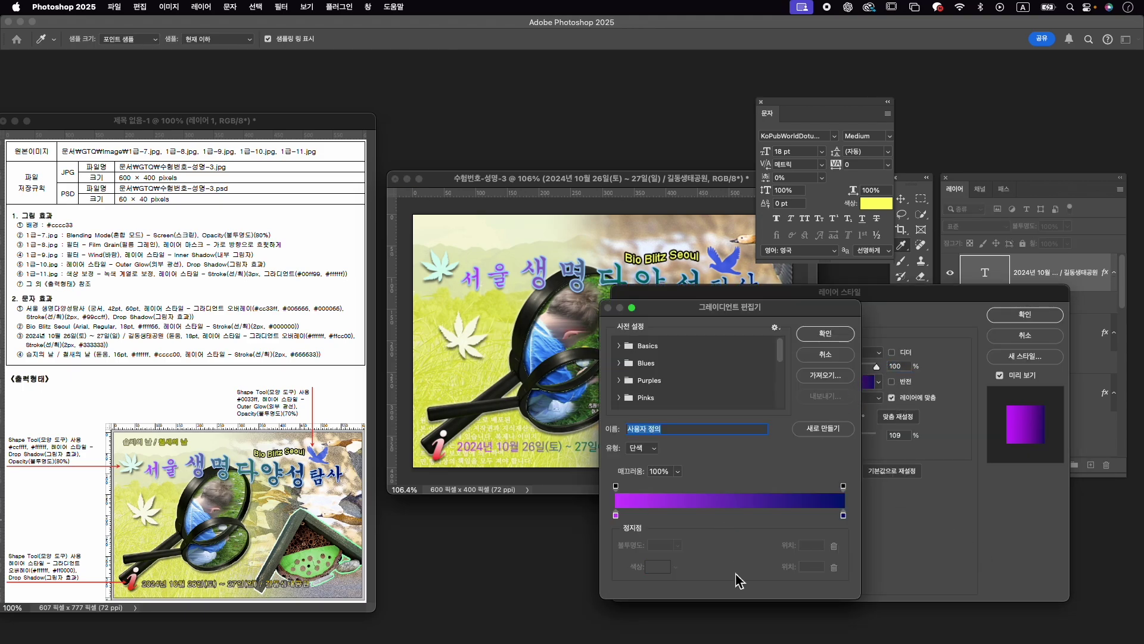
double_click(617, 515)
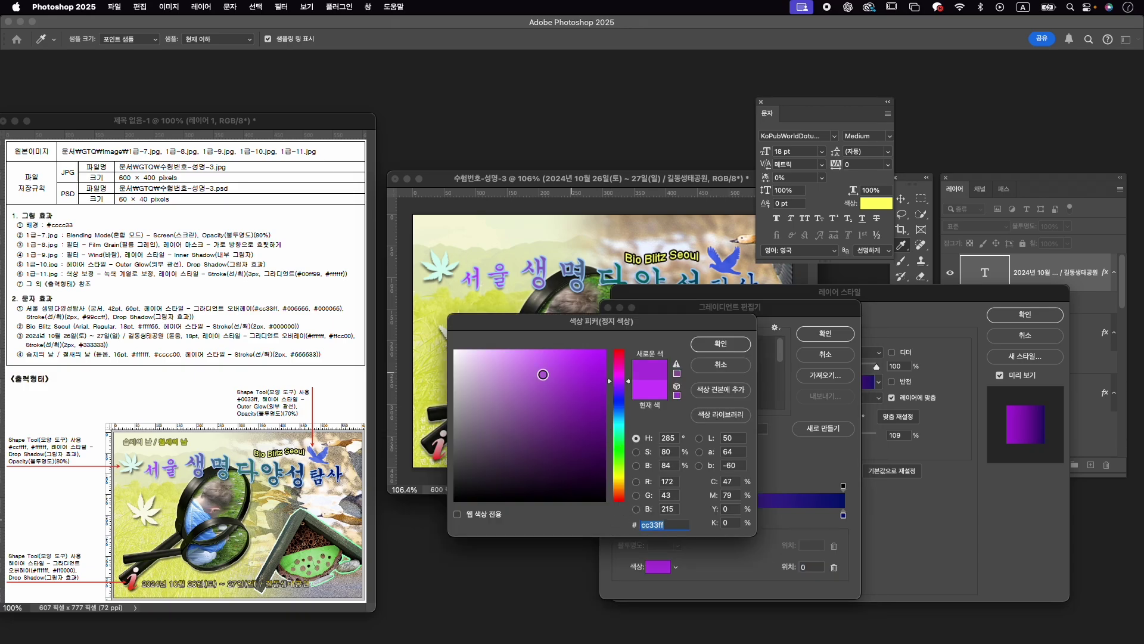
text(ffffff)
click(721, 343)
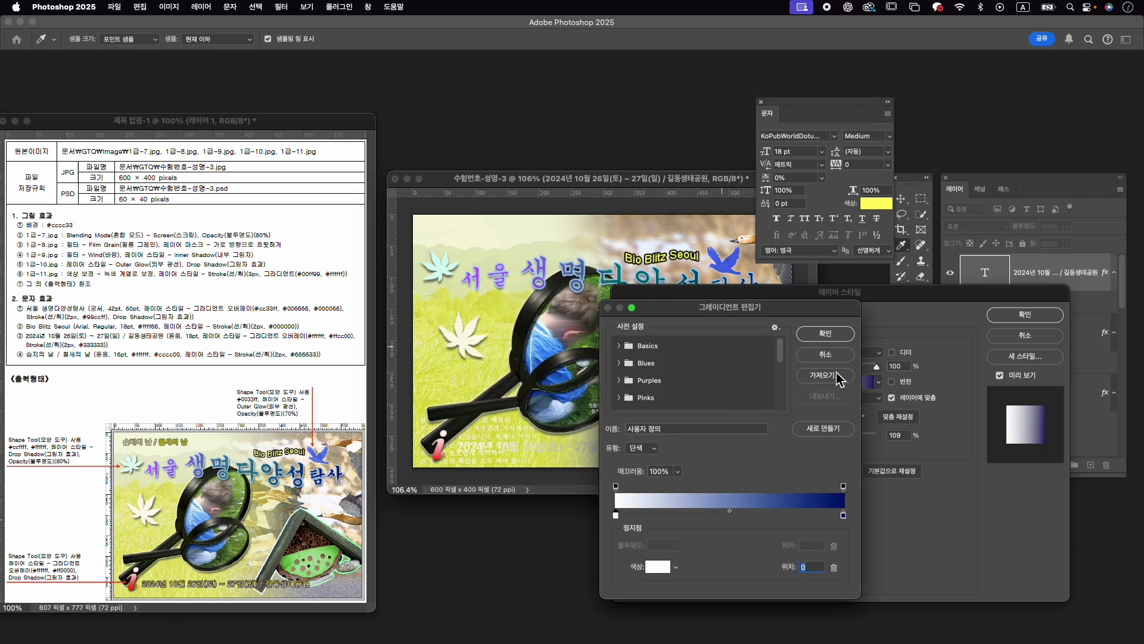
double_click(845, 516)
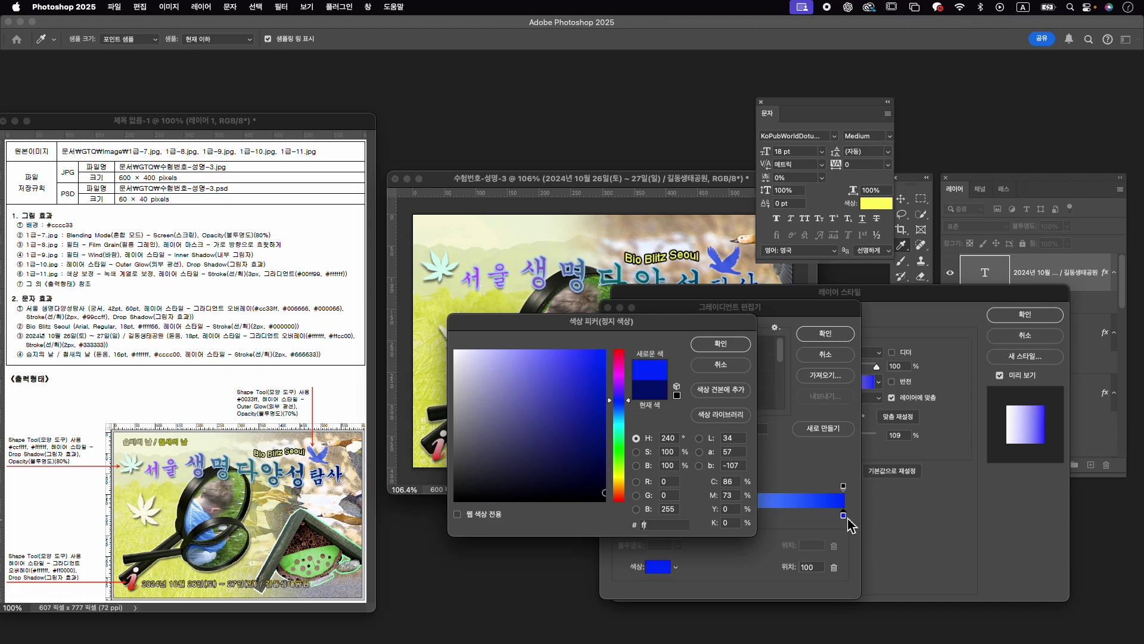
text(ffcc00)
key(Return)
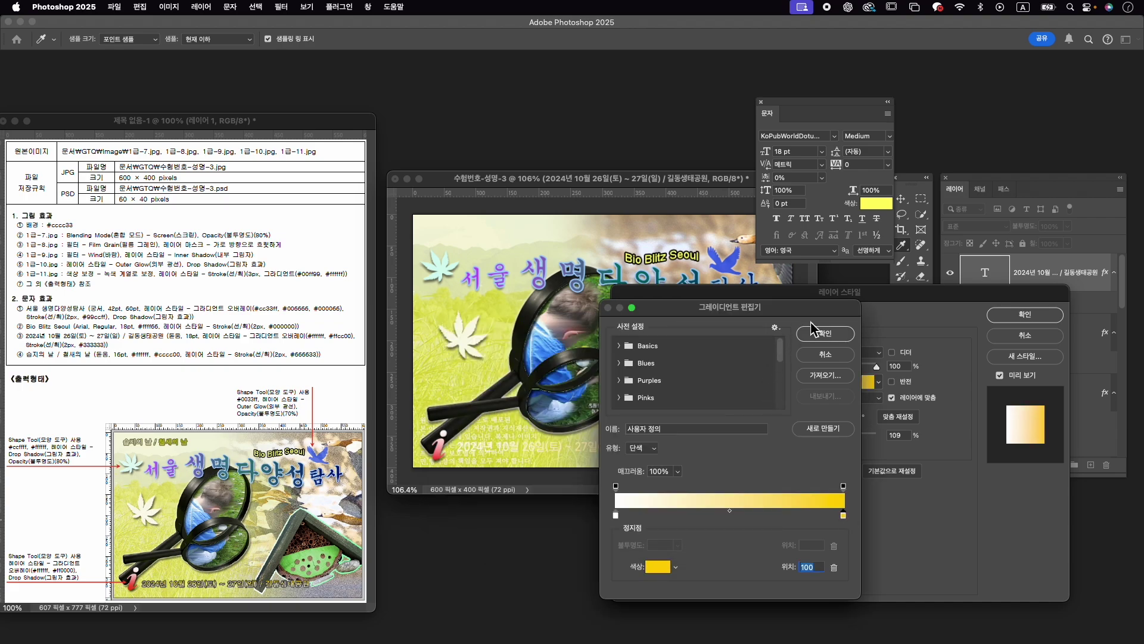
click(828, 337)
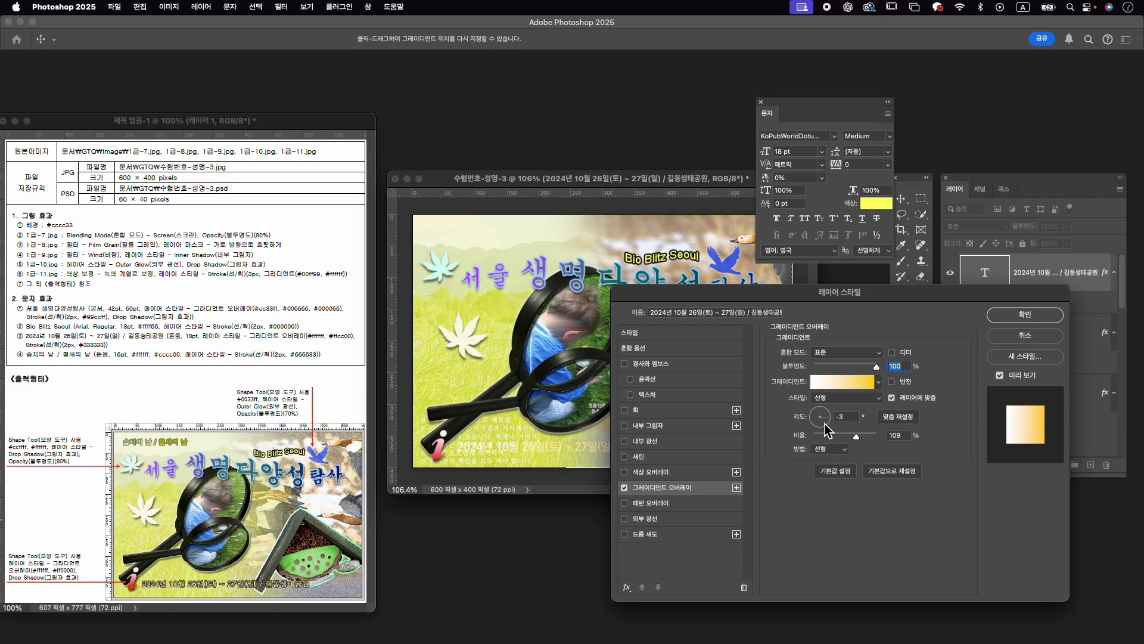
drag(825, 424, 824, 417)
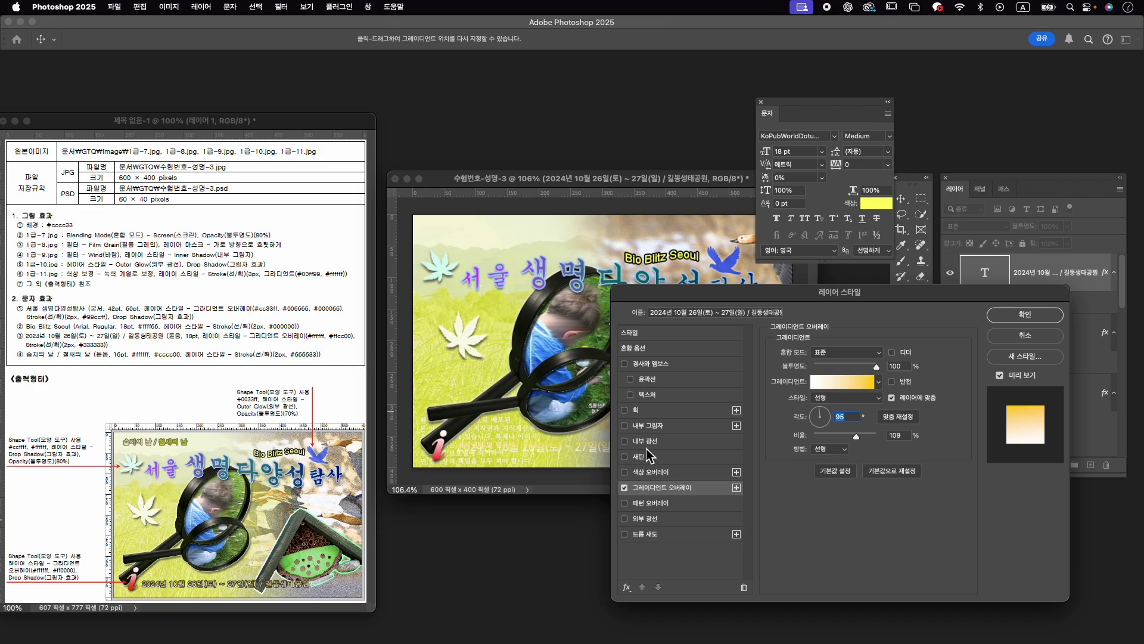
Add a 2 px #333333 dark grey Stroke to the date line and apply the effects.
click(644, 410)
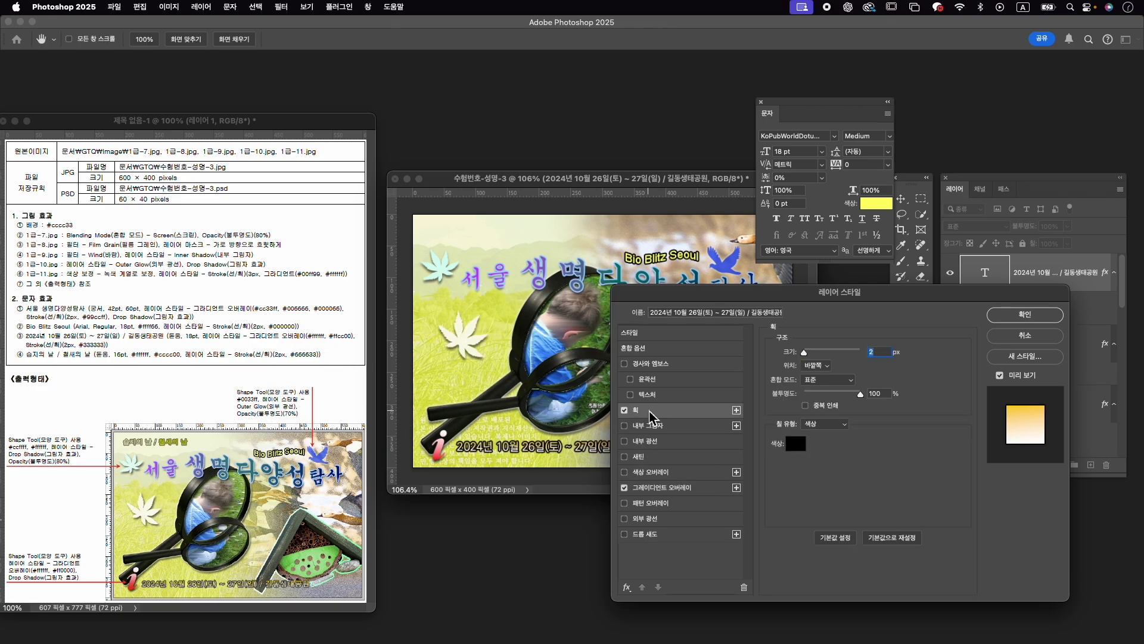
click(796, 446)
text(333333)
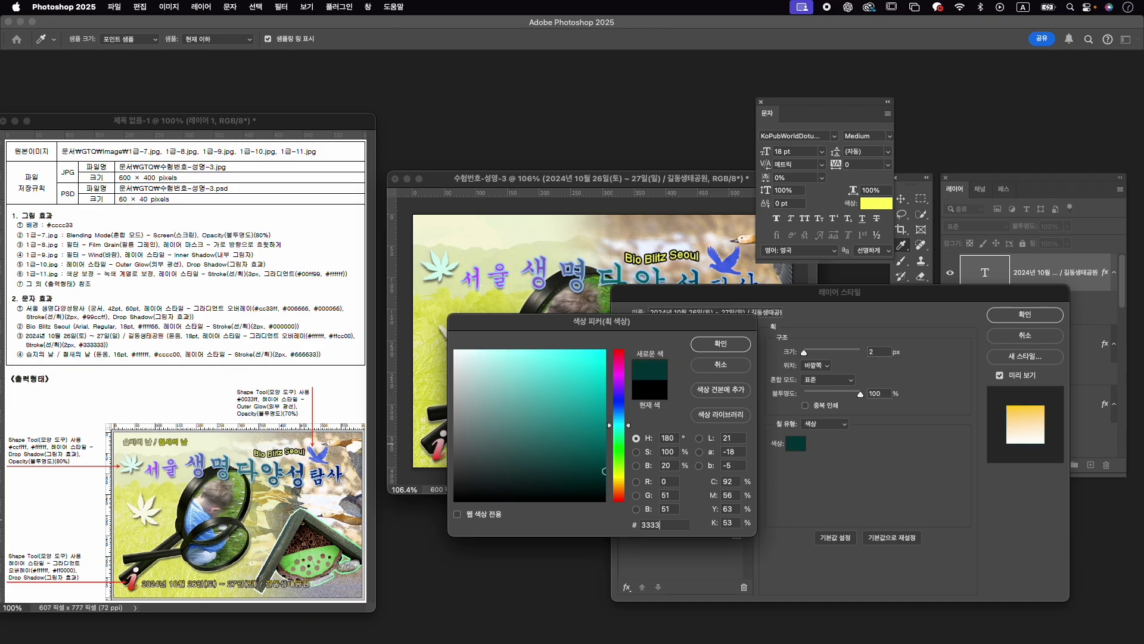
key(Return)
click(1025, 315)
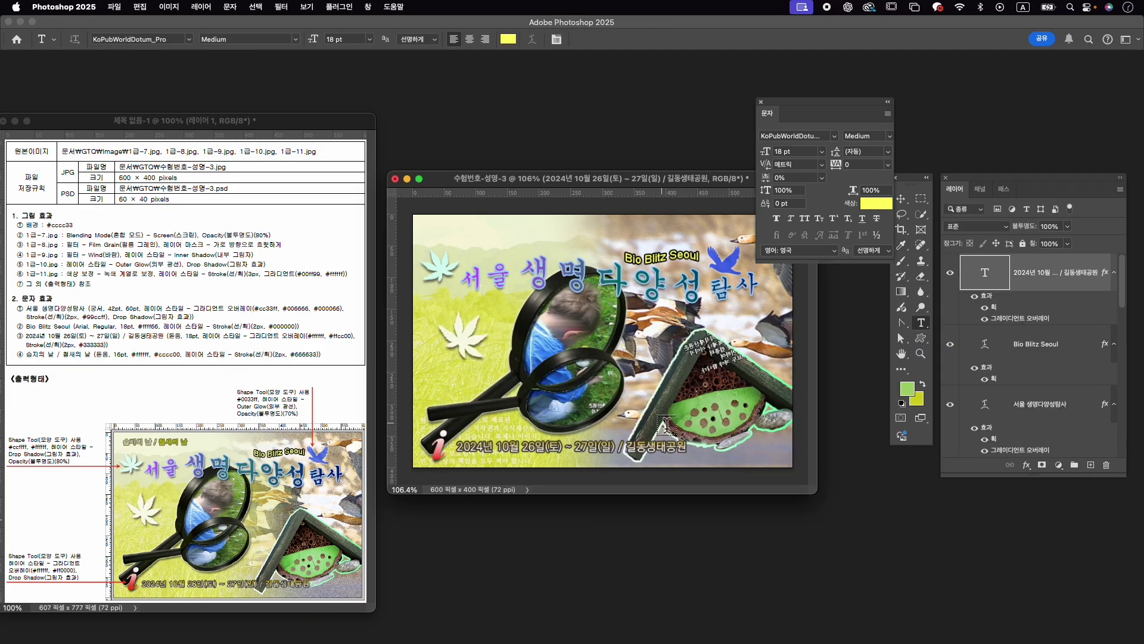
Move the date-and-venue line a few pixels left with Free Transform.
key(ctrl+t)
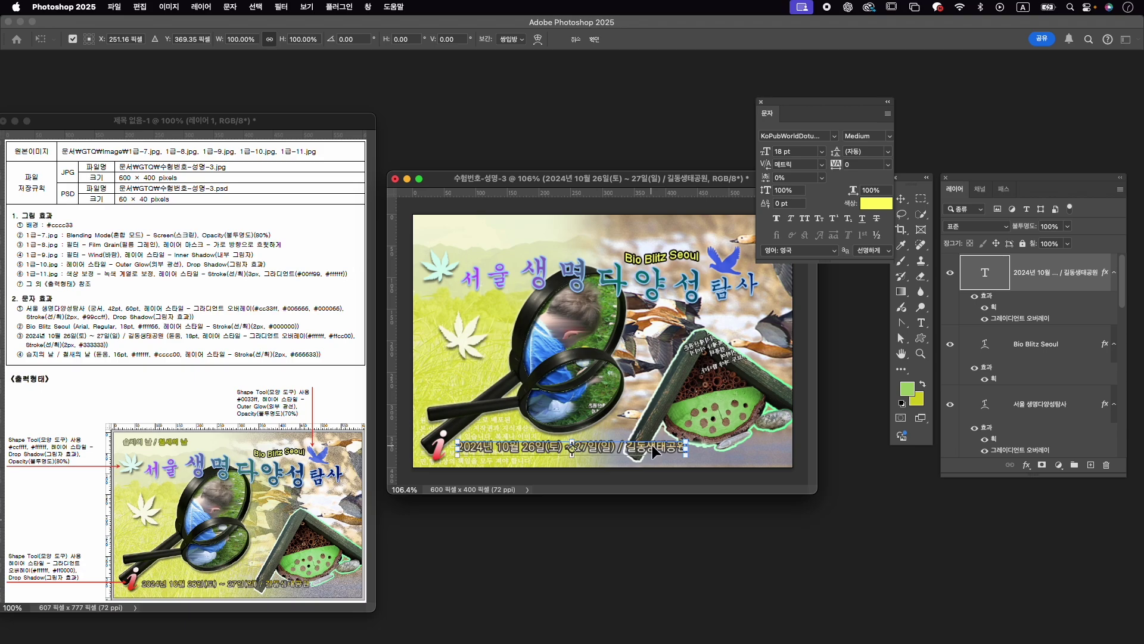
drag(649, 446, 642, 447)
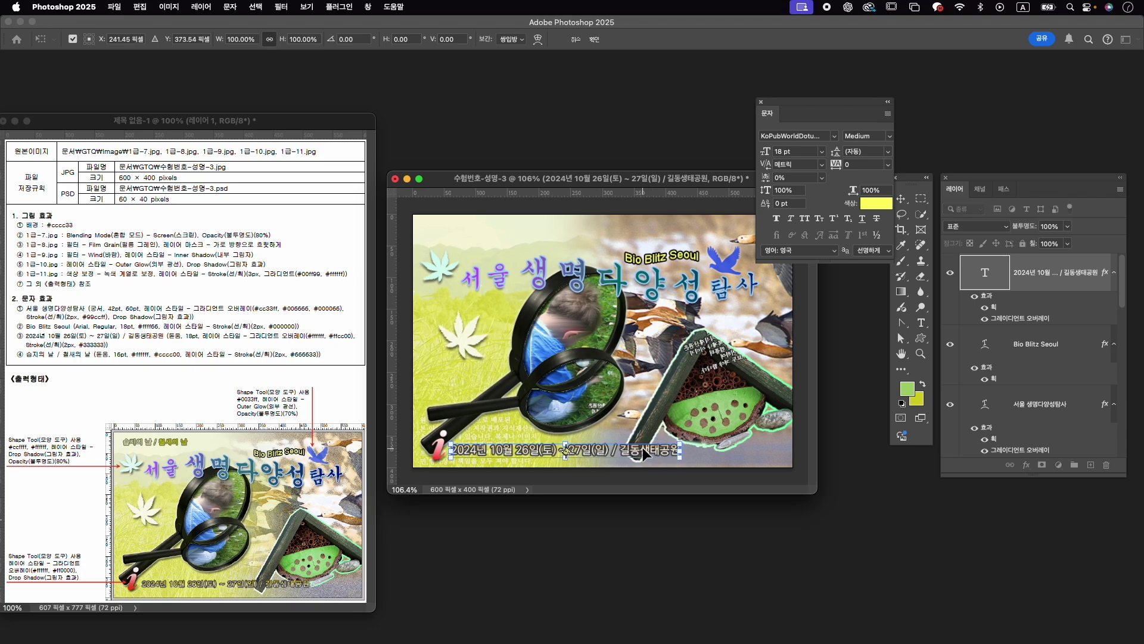
key(Return)
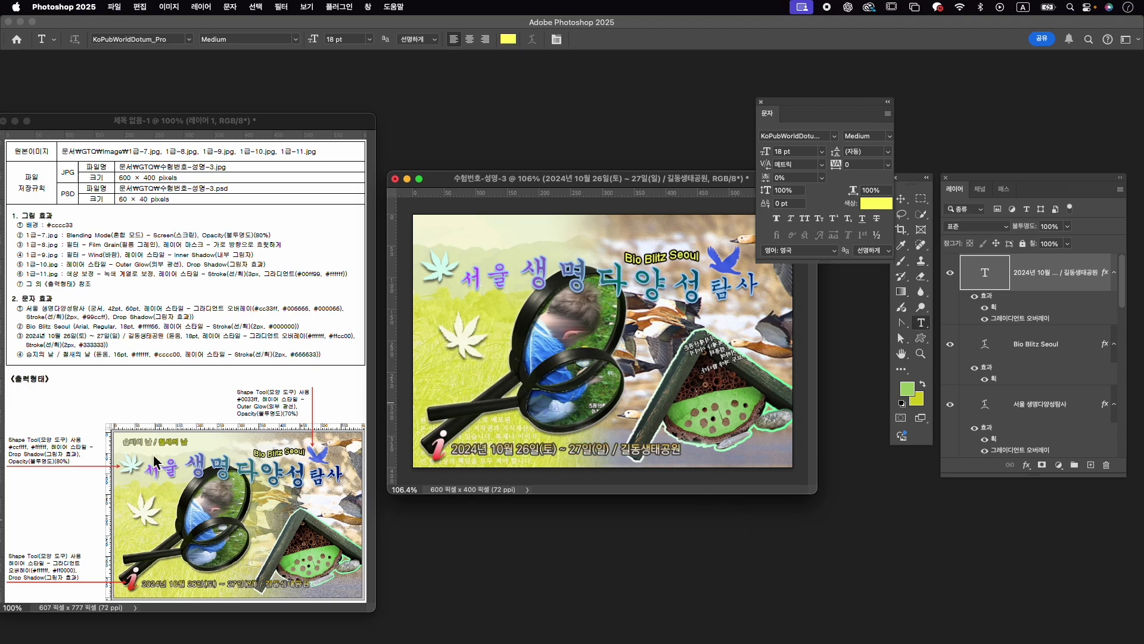
Create the top-left heading 습지의 날 / 철새의 날 and select its first part.
click(432, 239)
key(BackSpace)
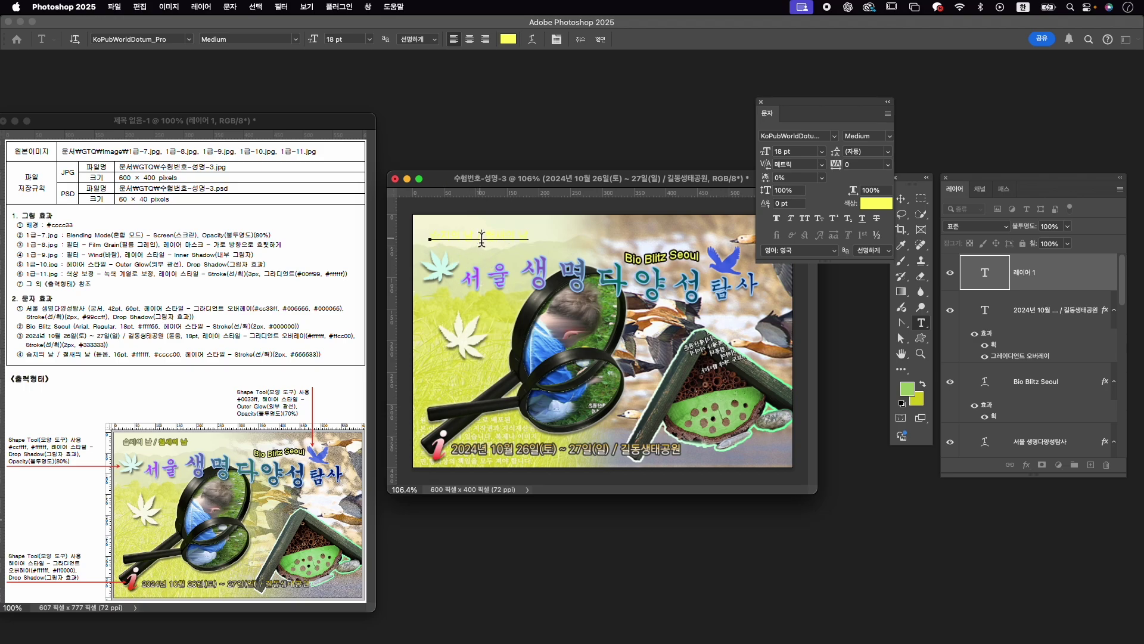
drag(481, 239, 429, 238)
scroll(465, 245, up, 3)
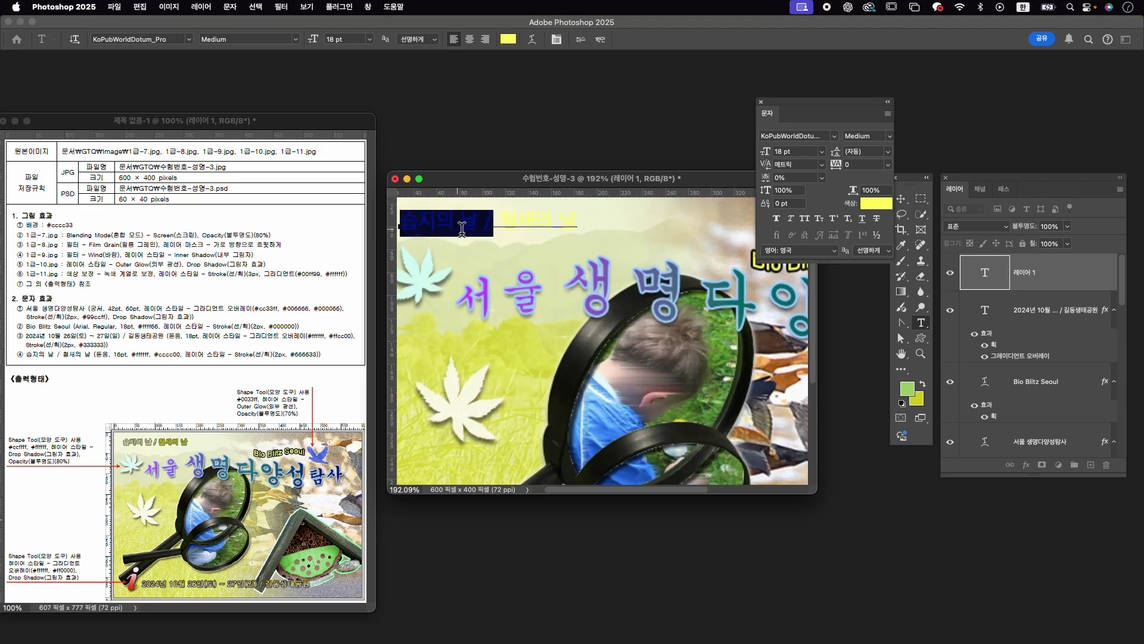
click(462, 228)
drag(494, 224, 400, 224)
click(475, 220)
drag(494, 220, 398, 223)
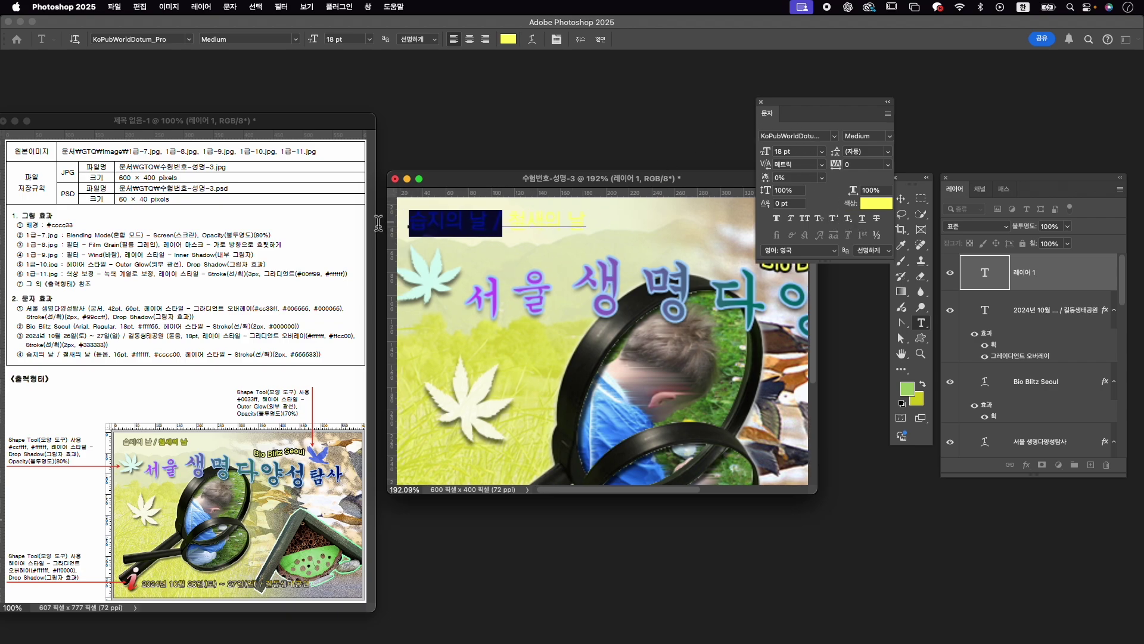
Colour 습지의 날 / white and 철새의 날 #cccc00, then commit the heading.
click(887, 204)
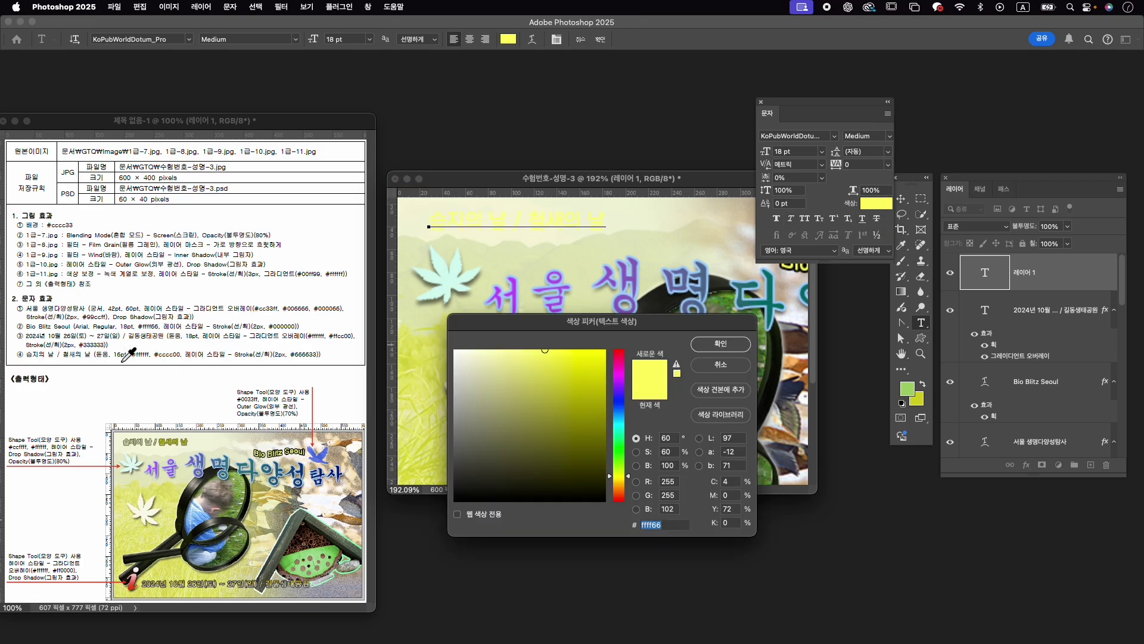
drag(554, 386, 304, 323)
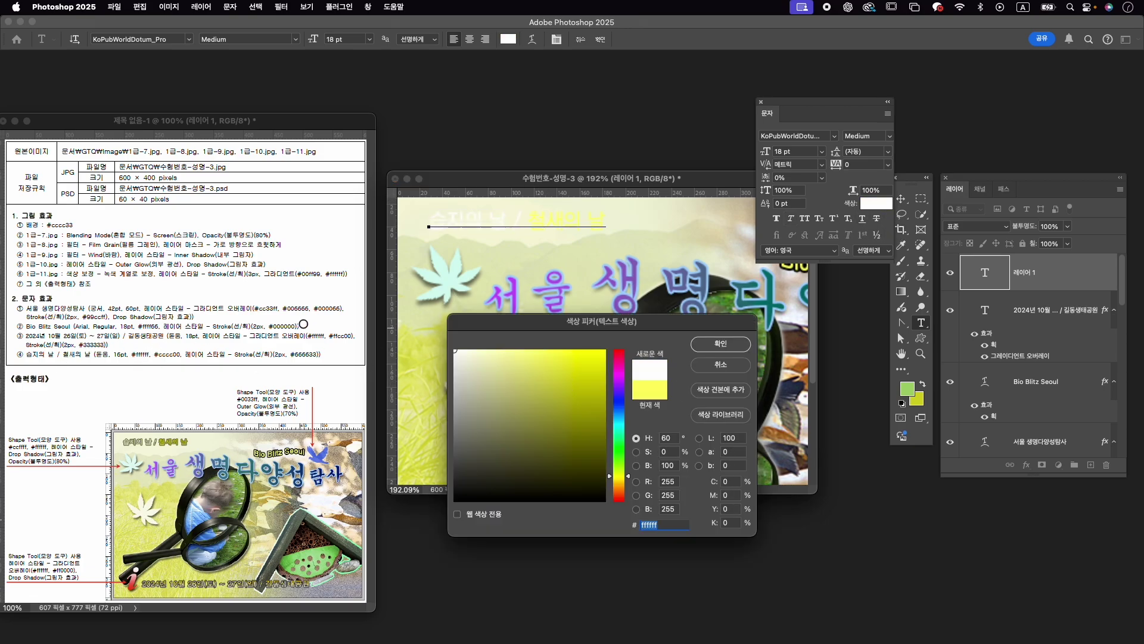
click(739, 344)
drag(529, 223, 613, 224)
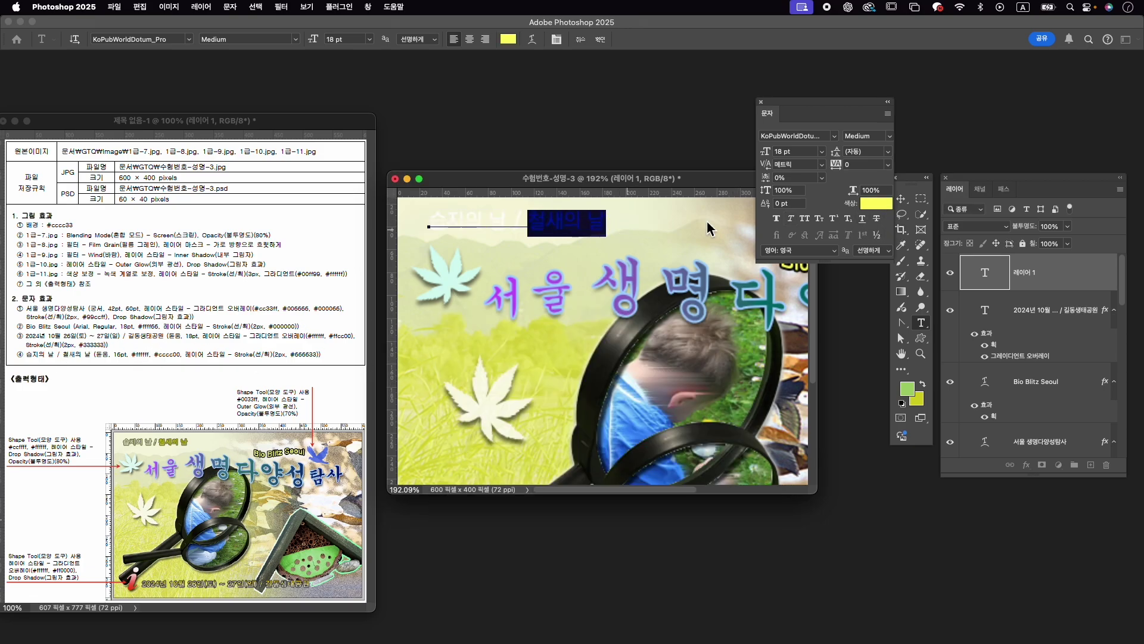
click(876, 204)
text(cc)
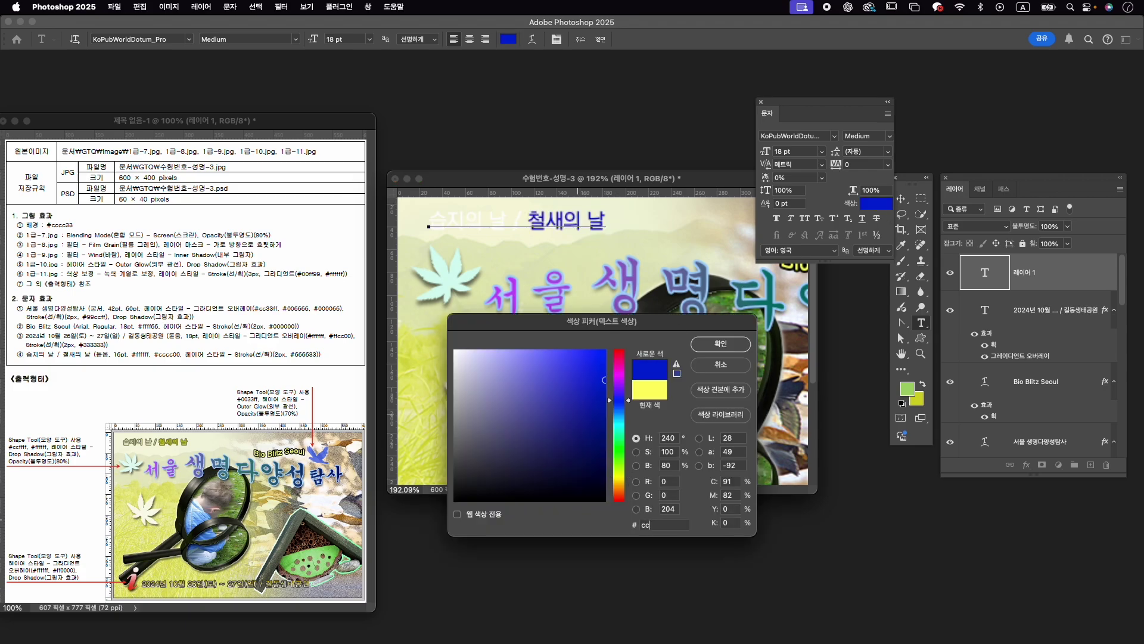
text(cc00)
key(Return)
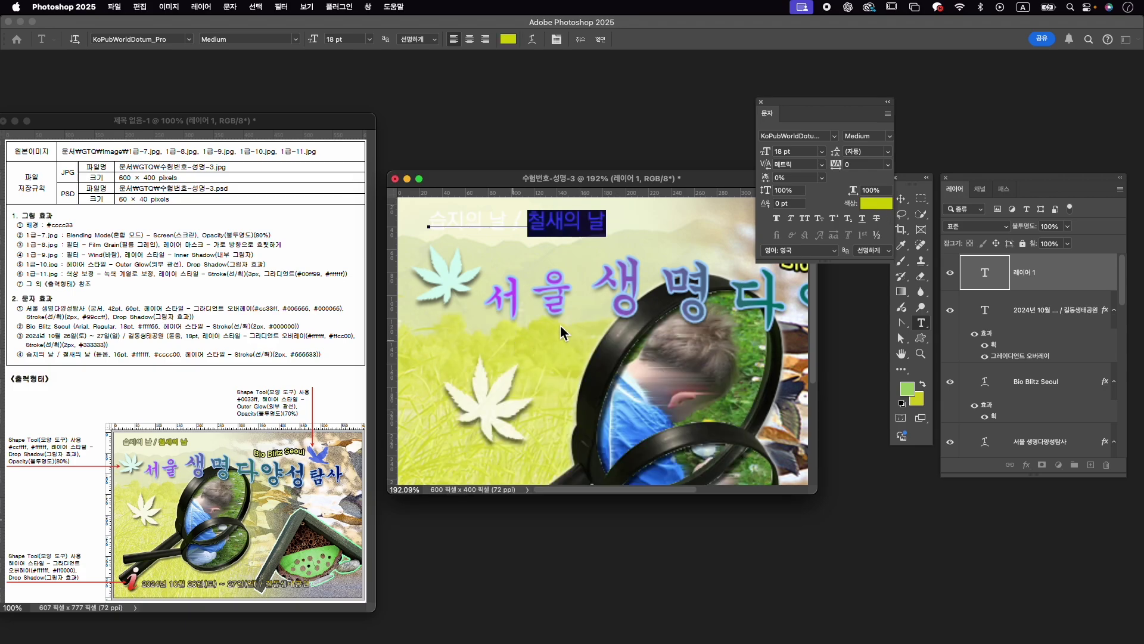
click(599, 39)
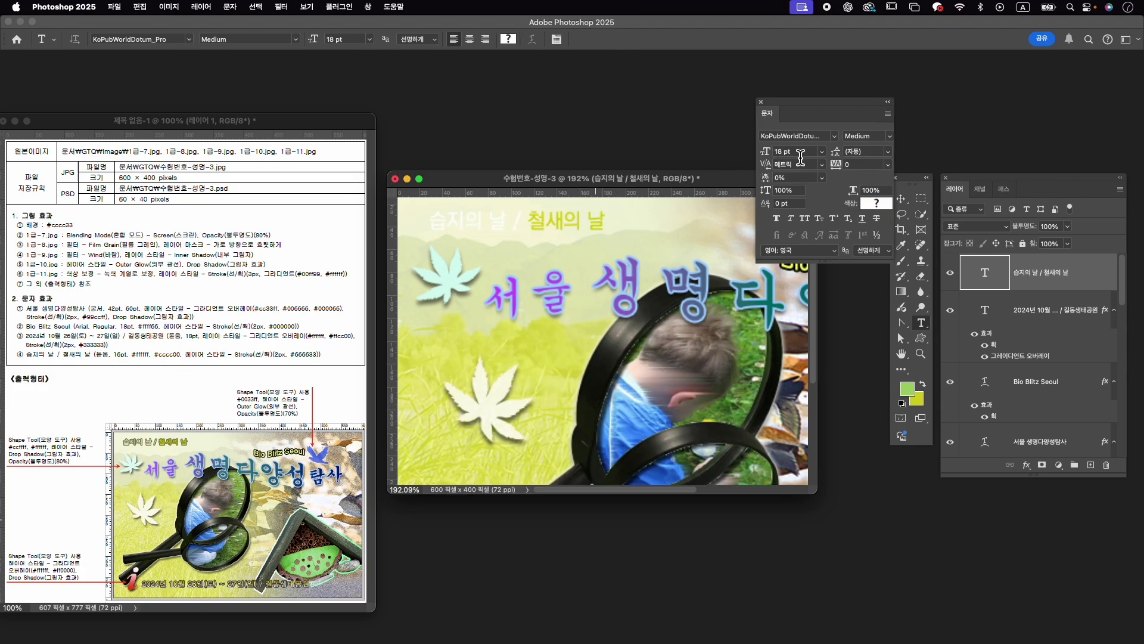
Set the 습지의 날 / 철새의 날 heading to 16 pt.
click(788, 152)
key(Return)
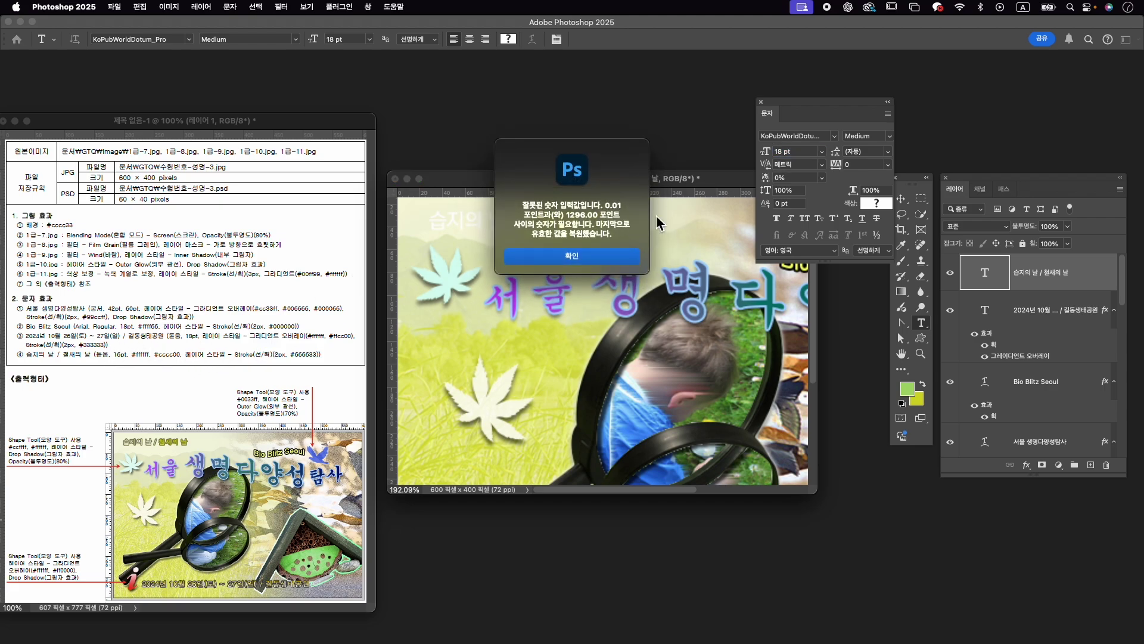
click(623, 256)
click(792, 151)
text(16)
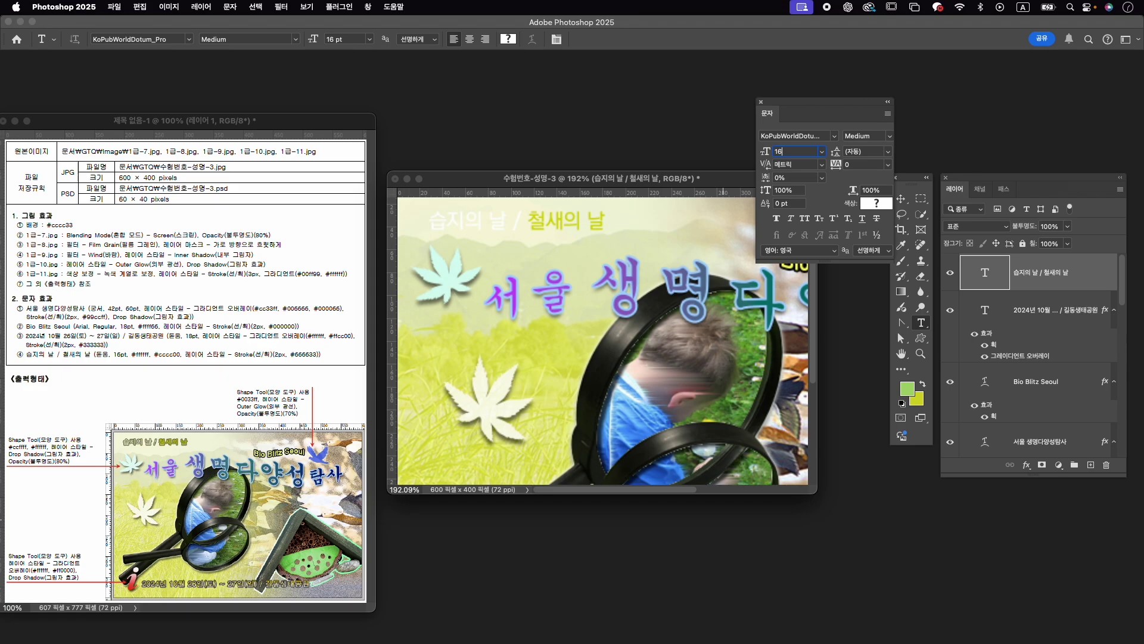
key(Return)
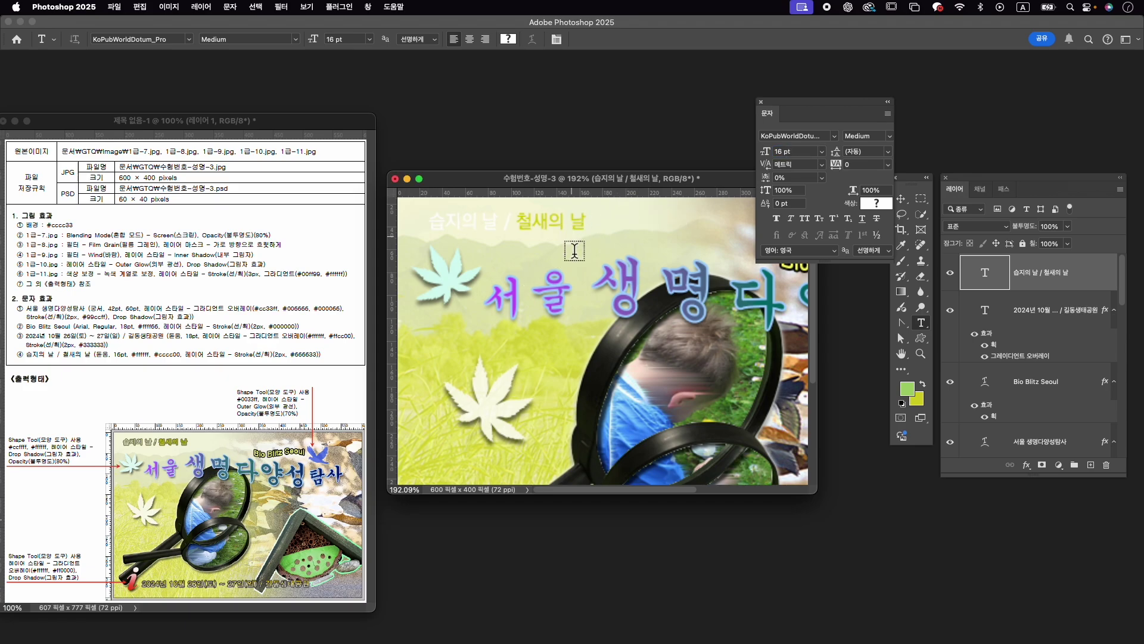
scroll(570, 261, down, 5)
scroll(570, 261, down, 2)
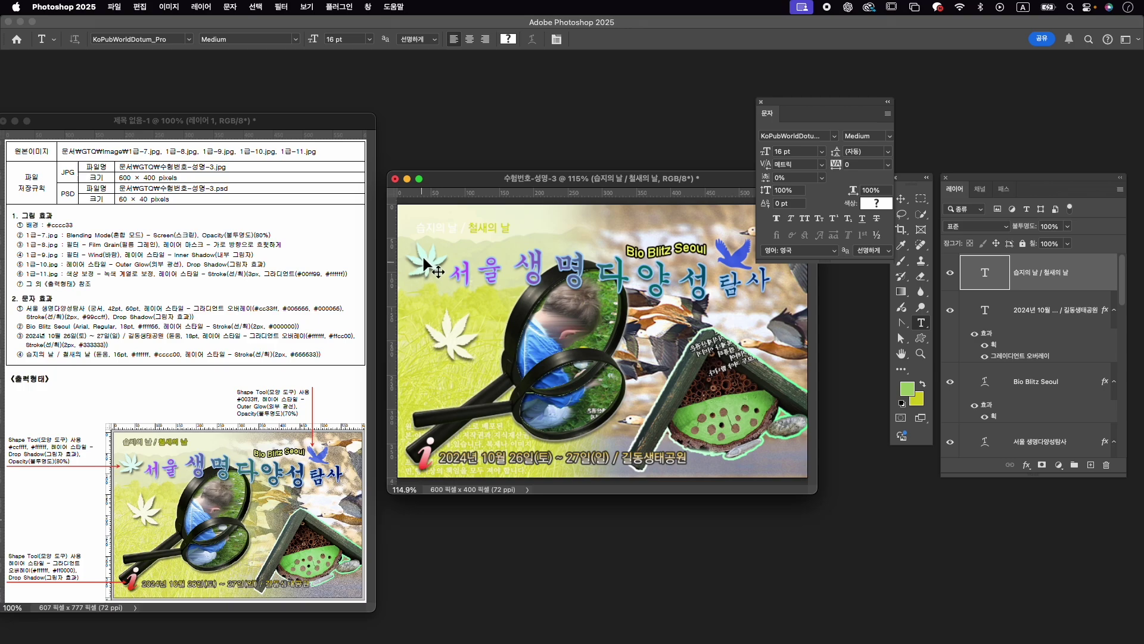
Reposition the heading slightly up-left into the top-left corner with Free Transform.
key(super+t)
drag(484, 224, 480, 222)
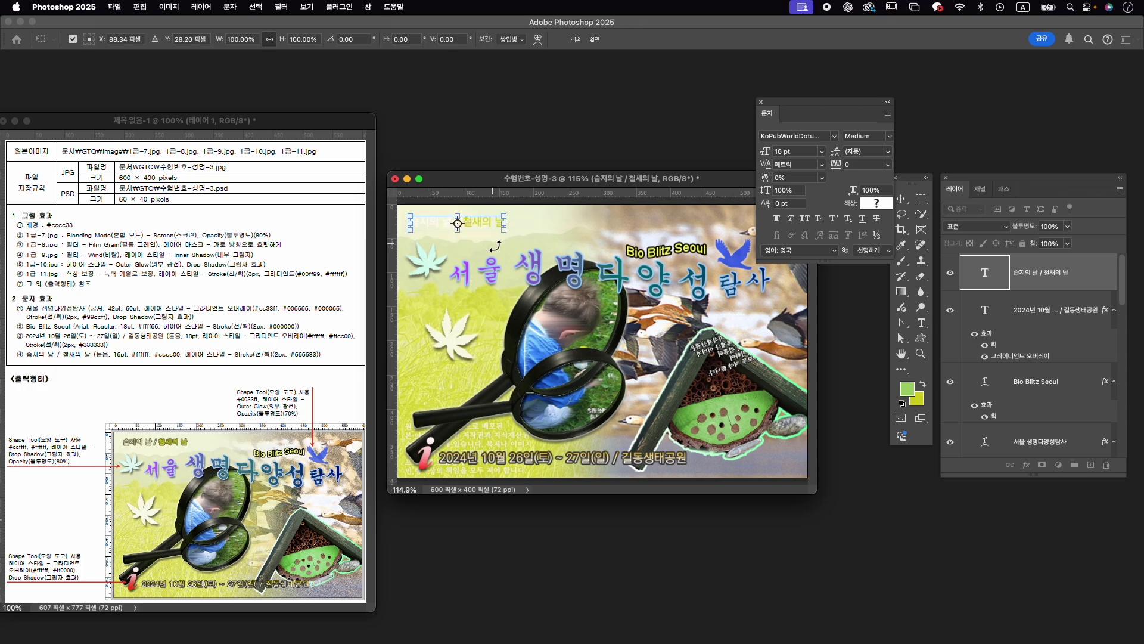
key(Right)
key(Right)
key(Right)
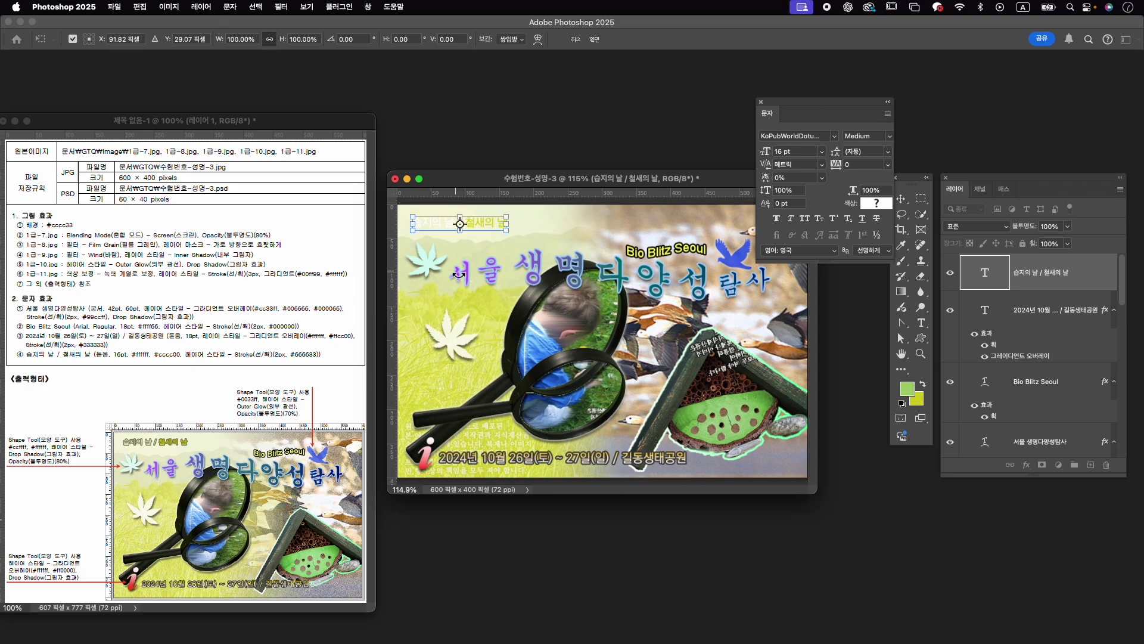
key(Return)
key(t)
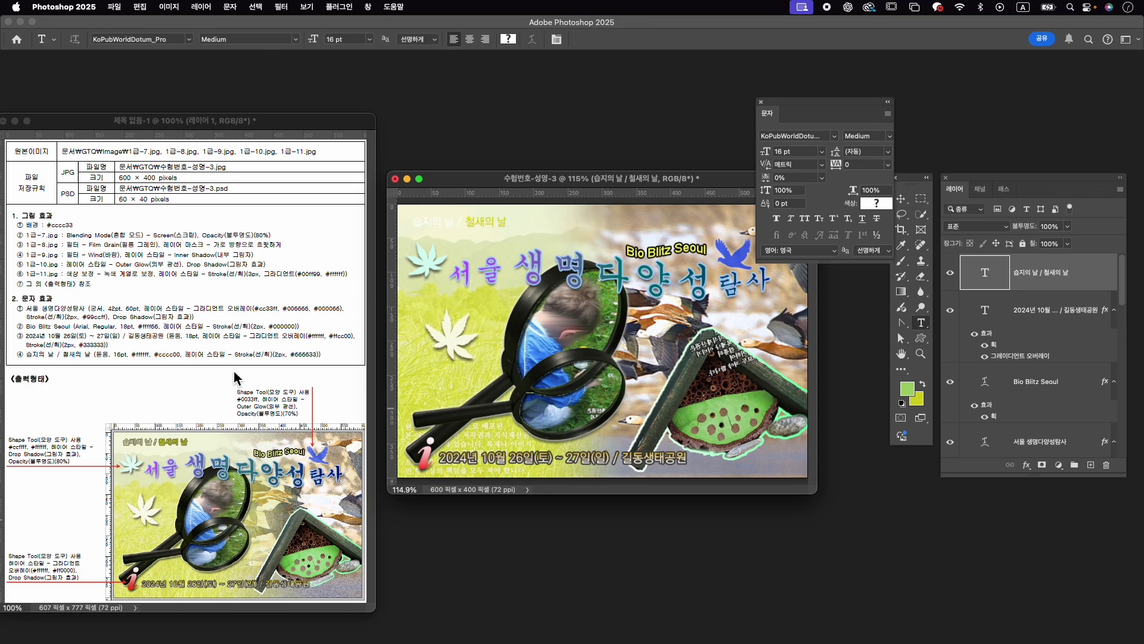
Give the heading a 2 px #666633 olive Stroke, then switch to the Move tool.
click(1034, 468)
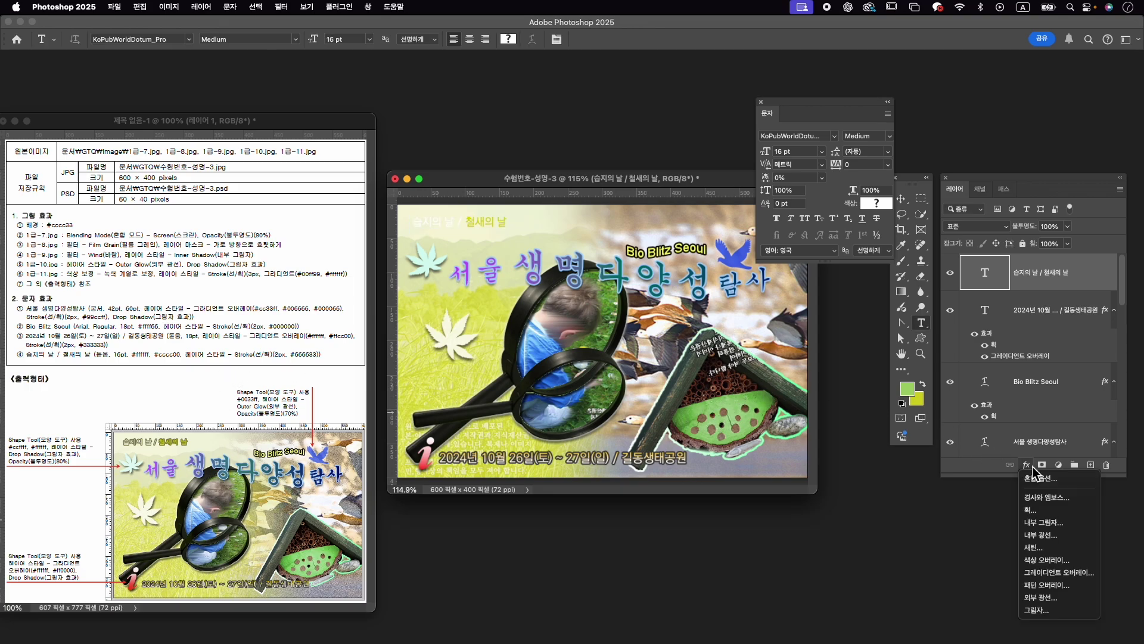
click(1037, 511)
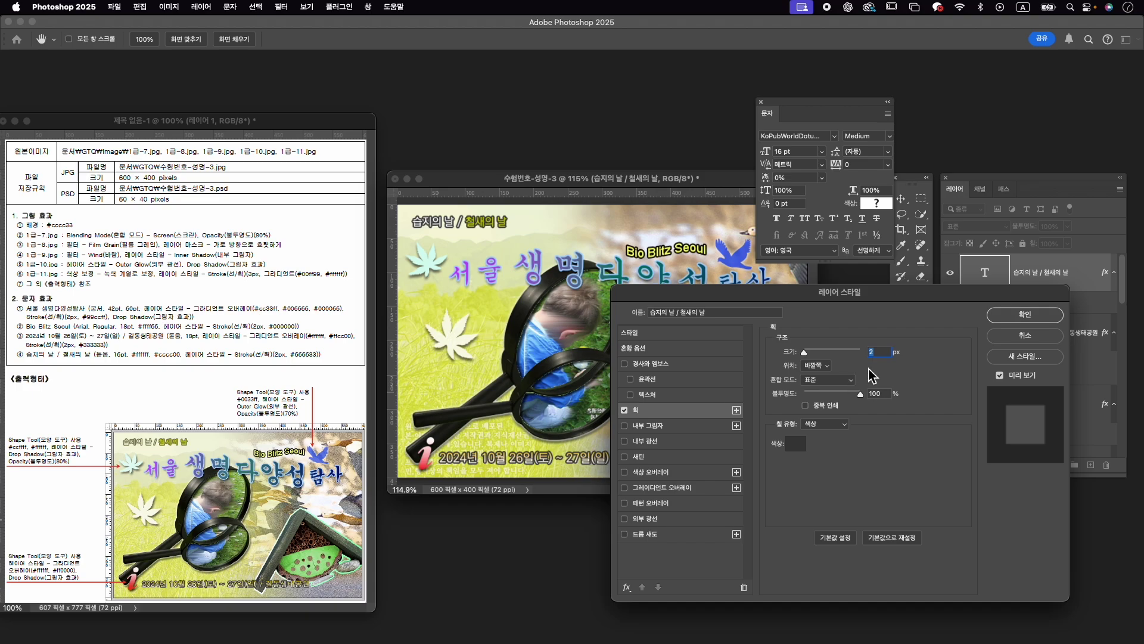
click(799, 447)
text(6)
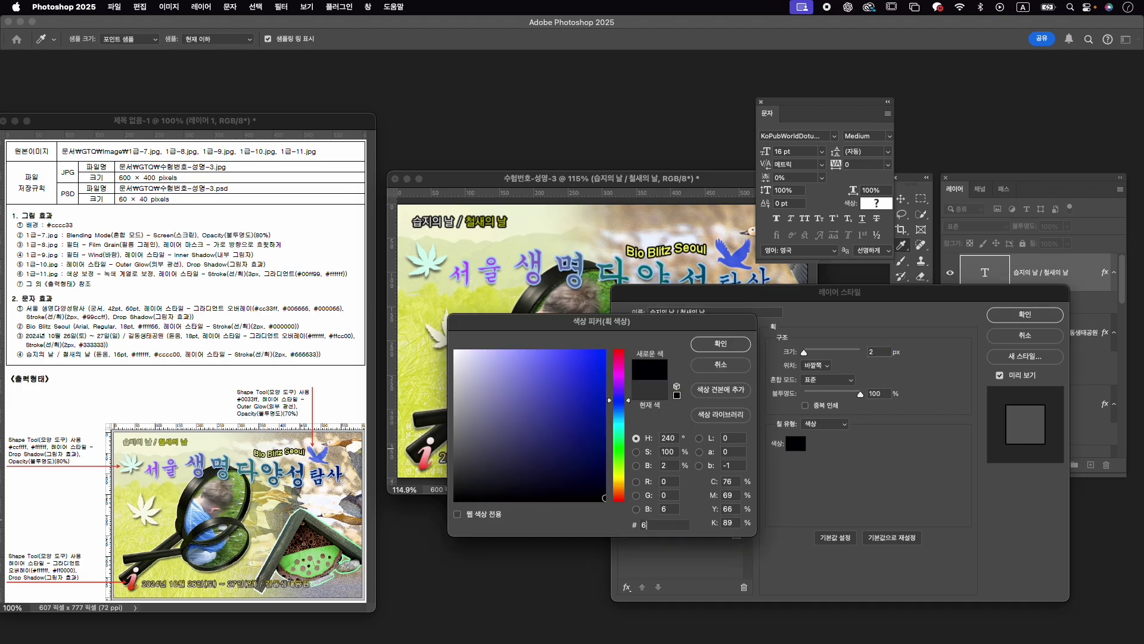
text(66633)
key(Return)
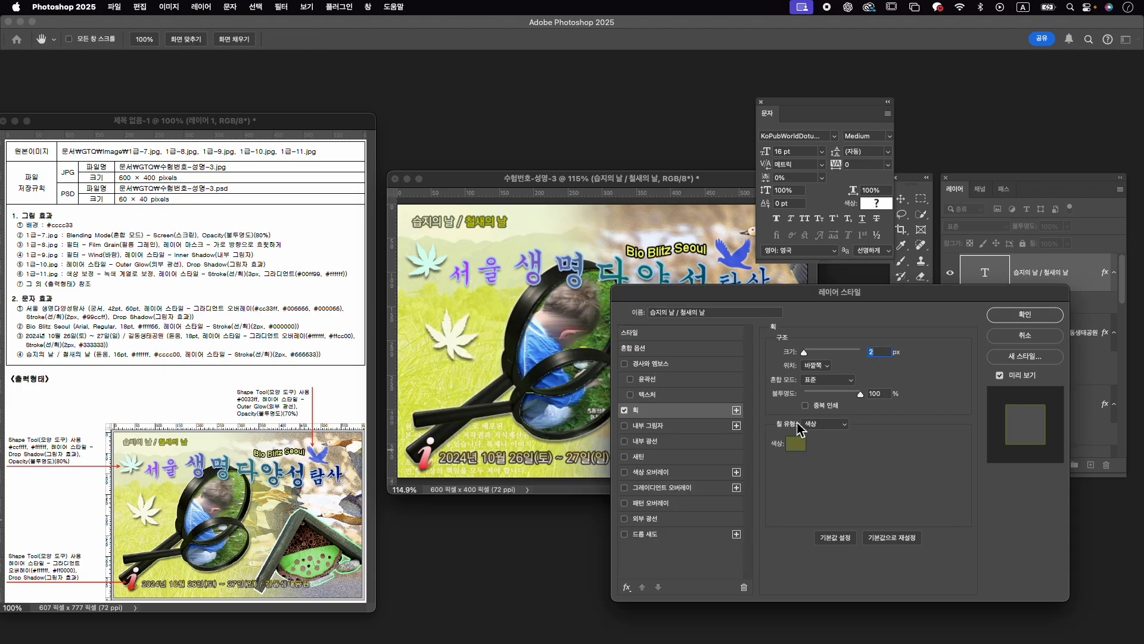
click(1023, 317)
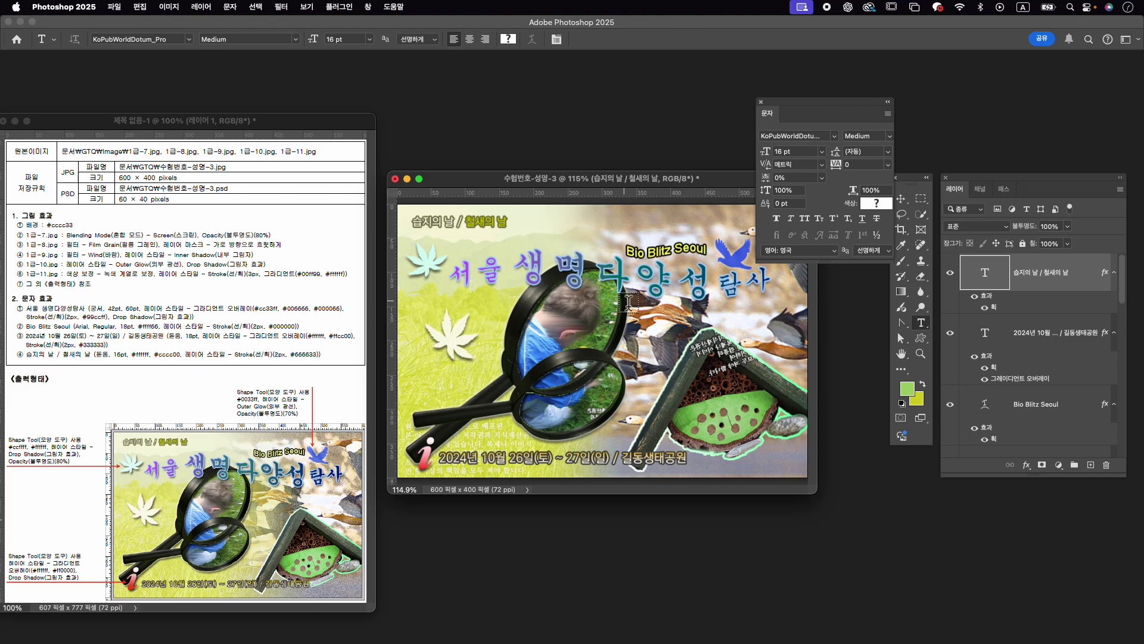
click(762, 103)
key(v)
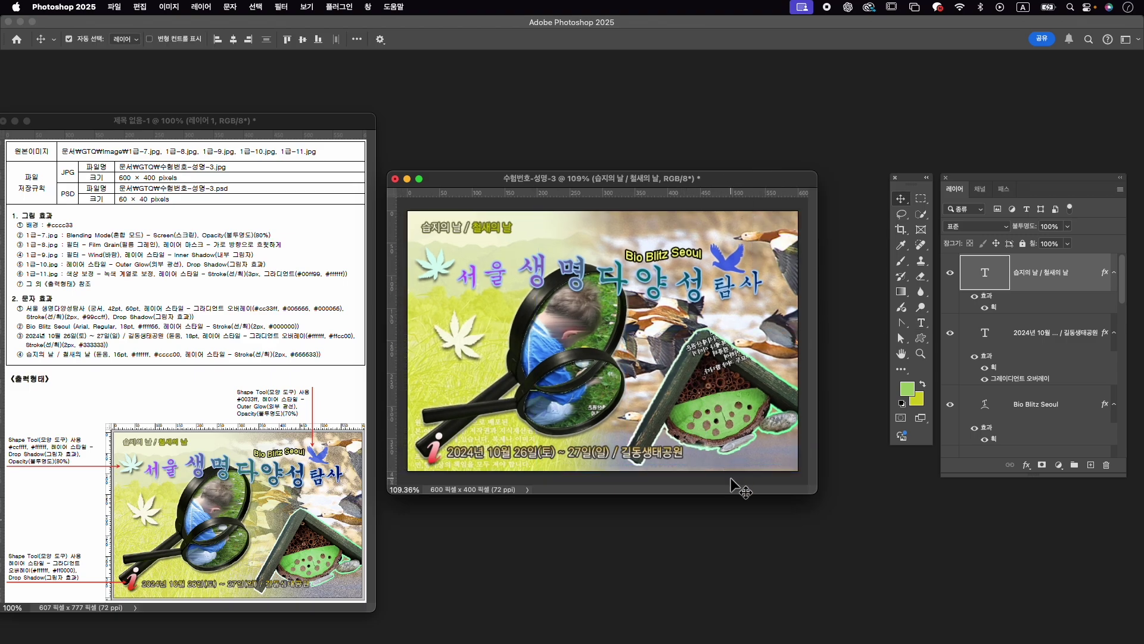
Redraw the gradient on layer 1-8's mask, shifting its horizontal fade right and widening it.
click(769, 310)
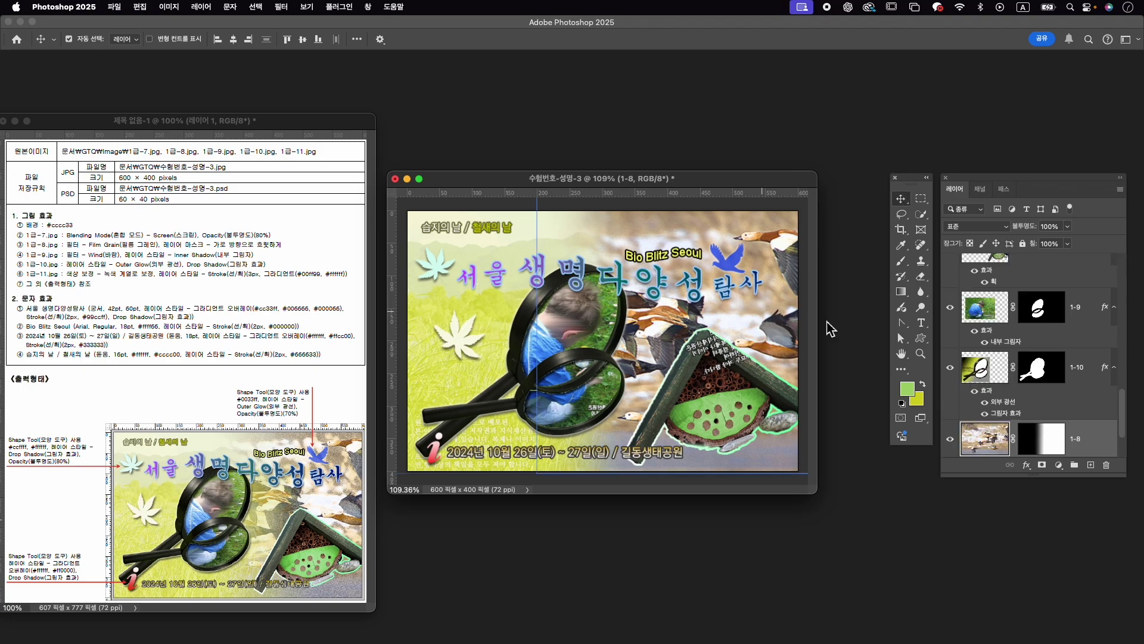
click(1047, 439)
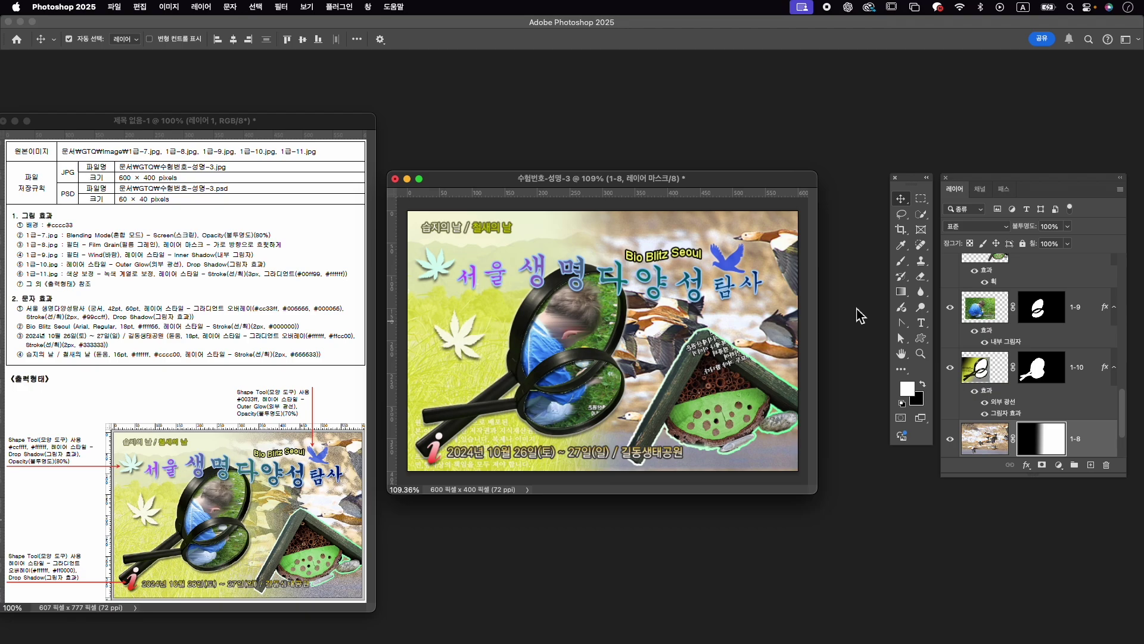
key(g)
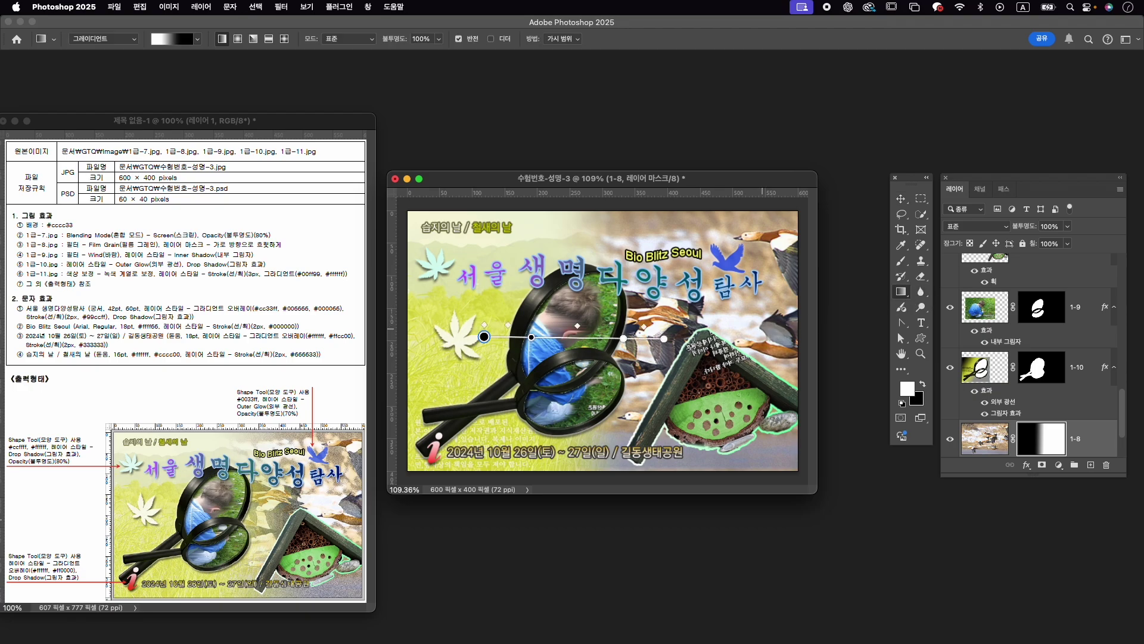
drag(598, 338, 693, 343)
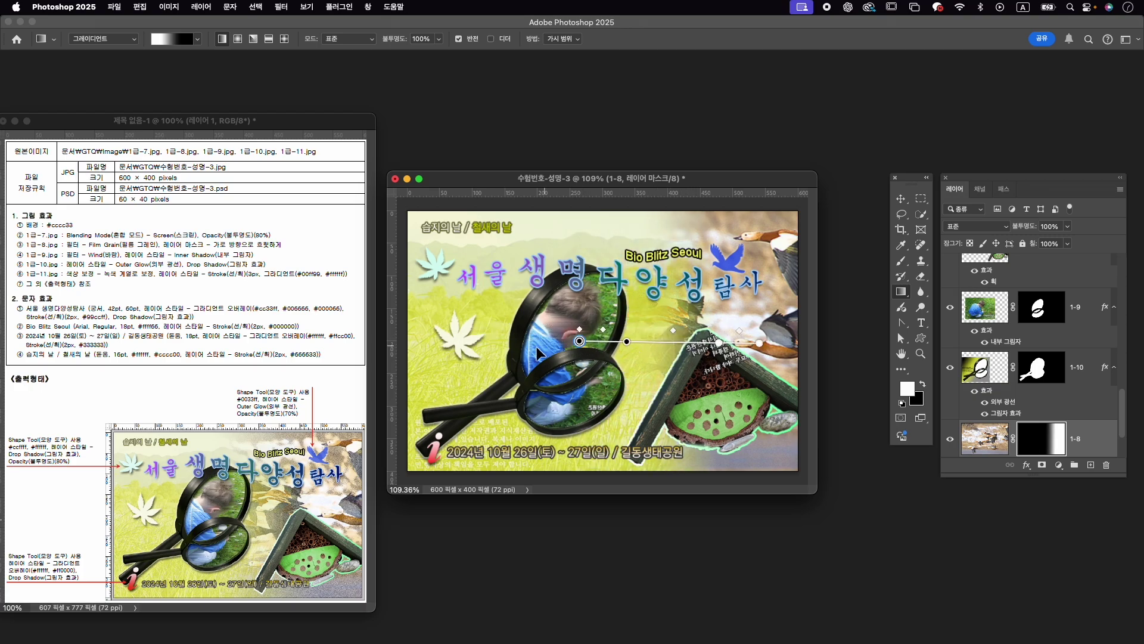
drag(579, 340, 512, 345)
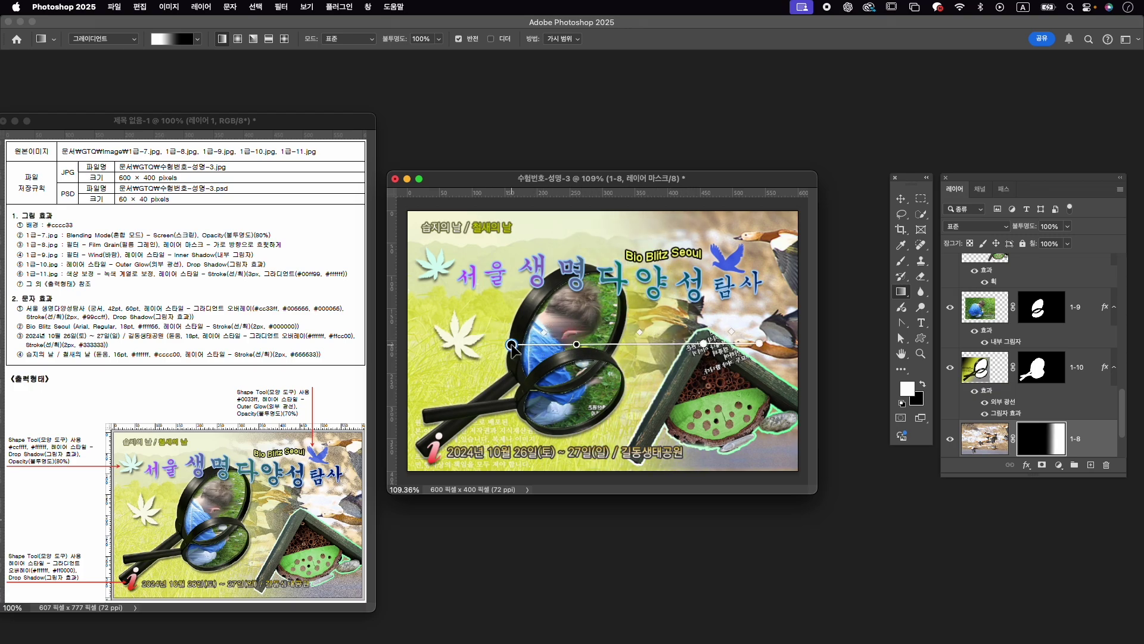
drag(729, 344, 784, 355)
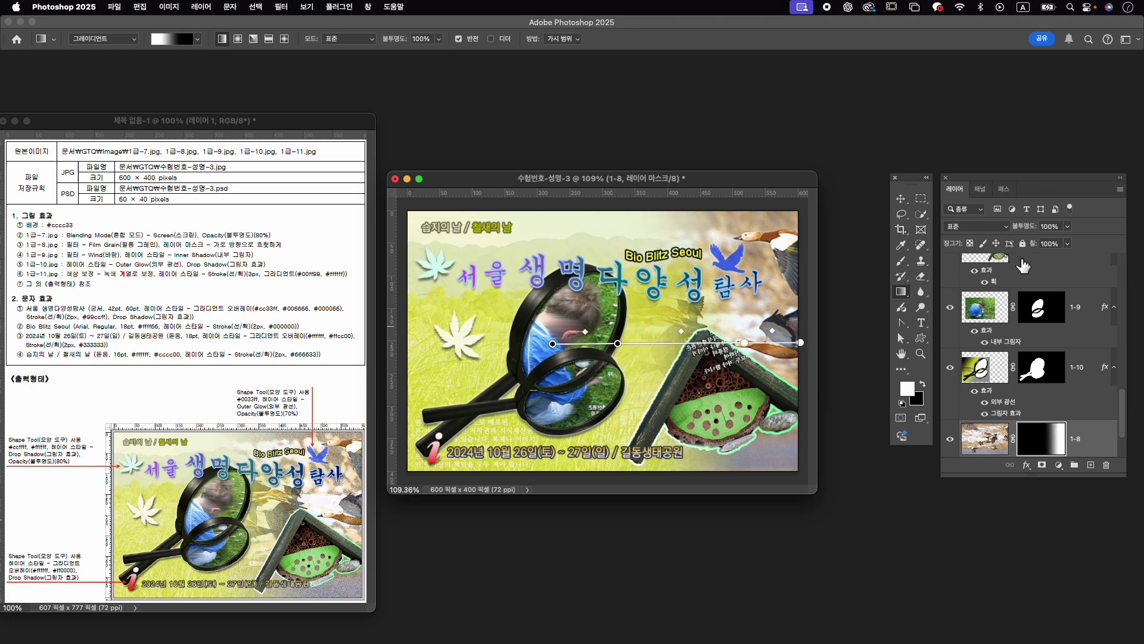
Reset default colours and redraw layer 1-8's mask fade, starting further left with a slightly lowered end.
scroll(1047, 286, up, 3)
scroll(1048, 285, up, 5)
scroll(1049, 283, up, 5)
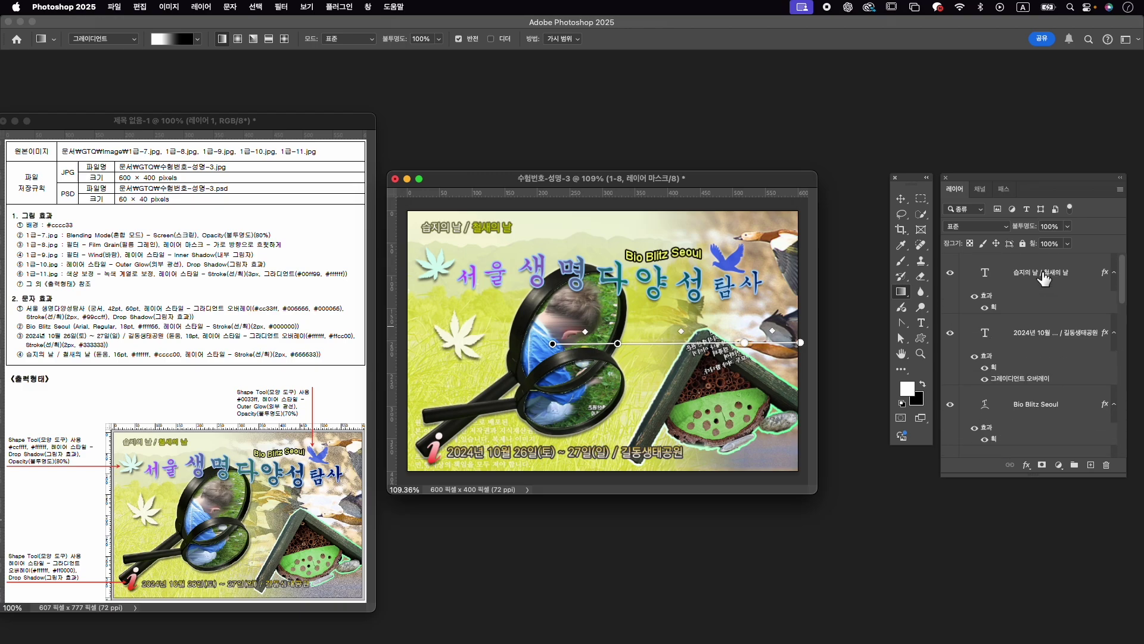
click(977, 278)
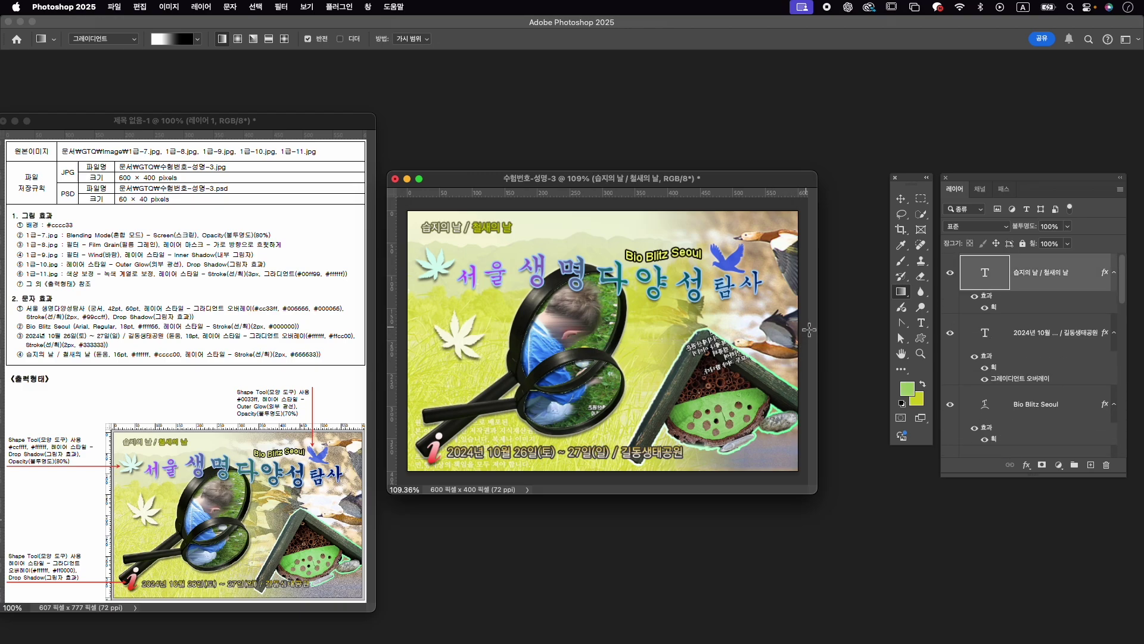
key(v)
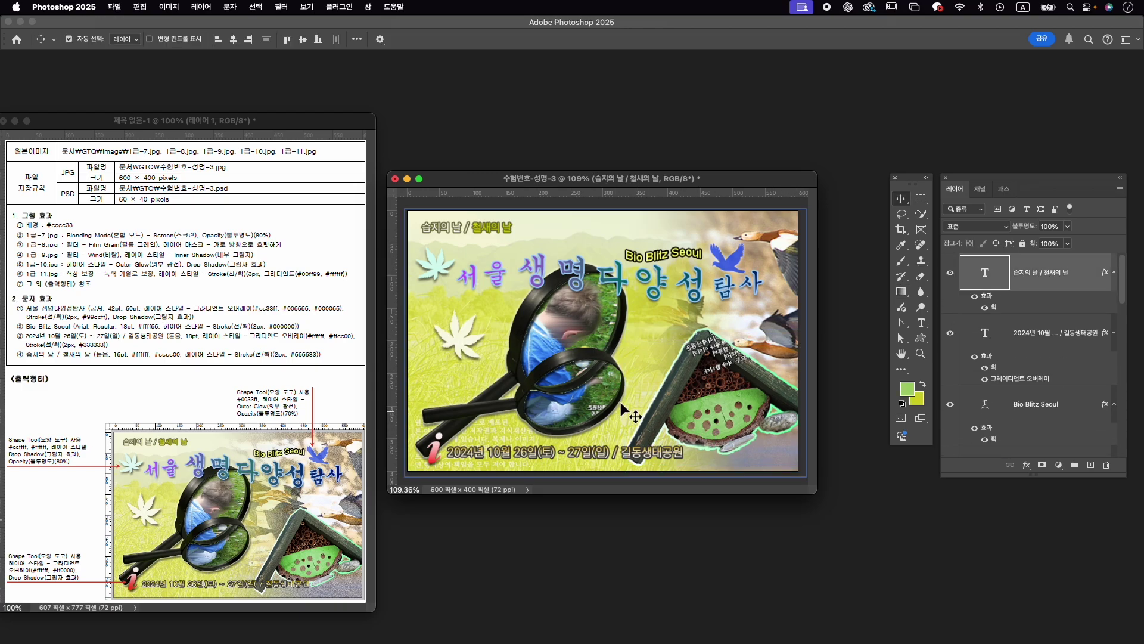
click(769, 316)
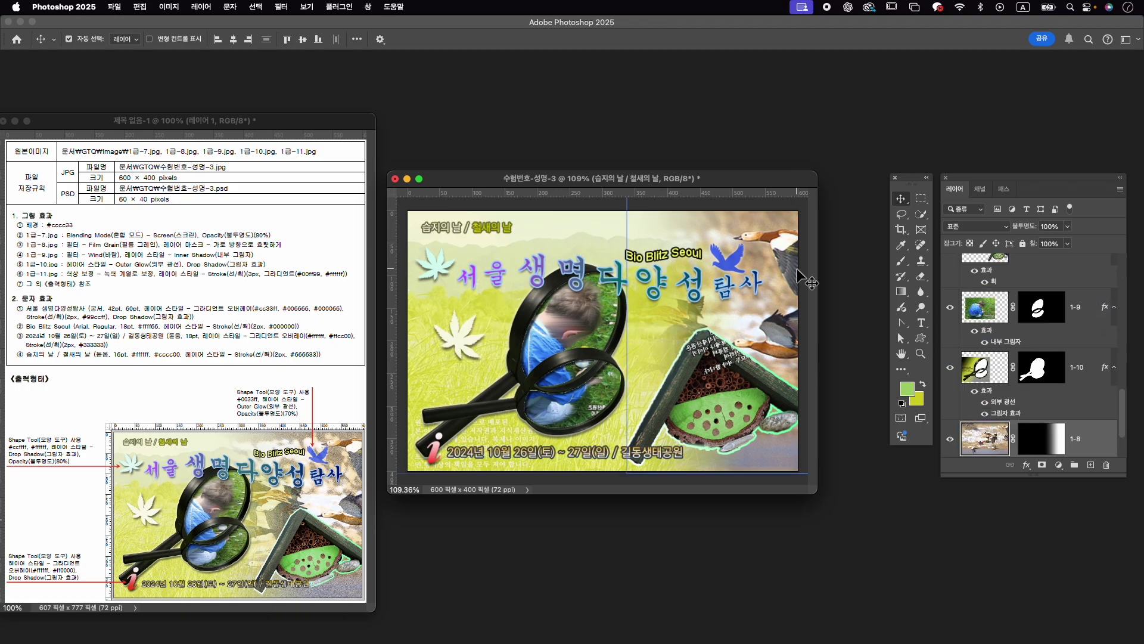
click(1041, 438)
key(d)
key(g)
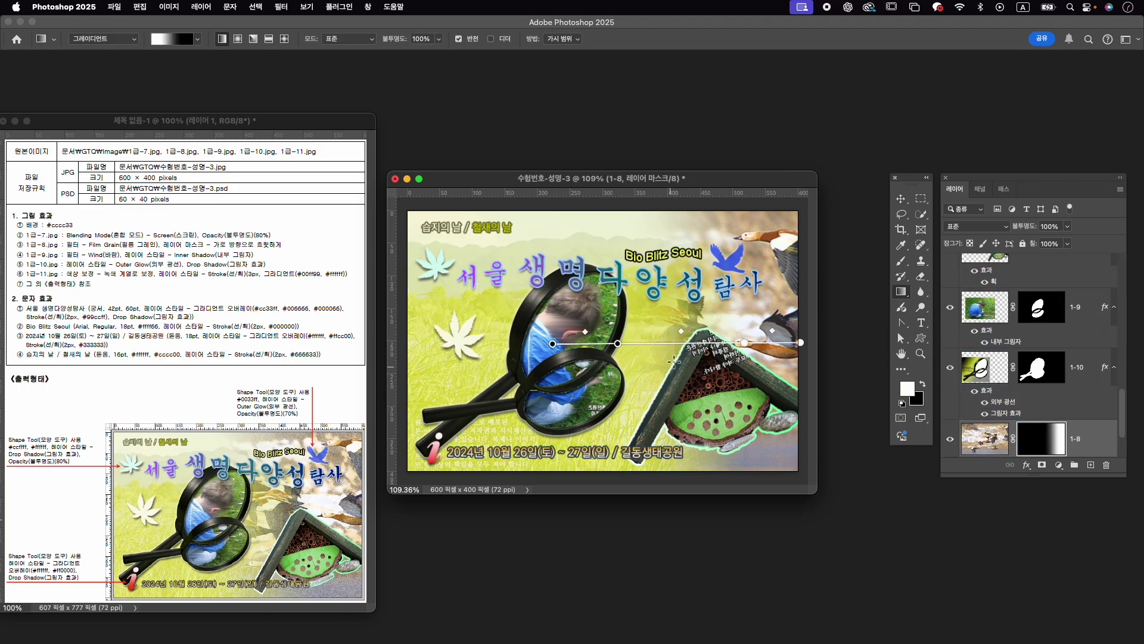
drag(553, 344, 445, 345)
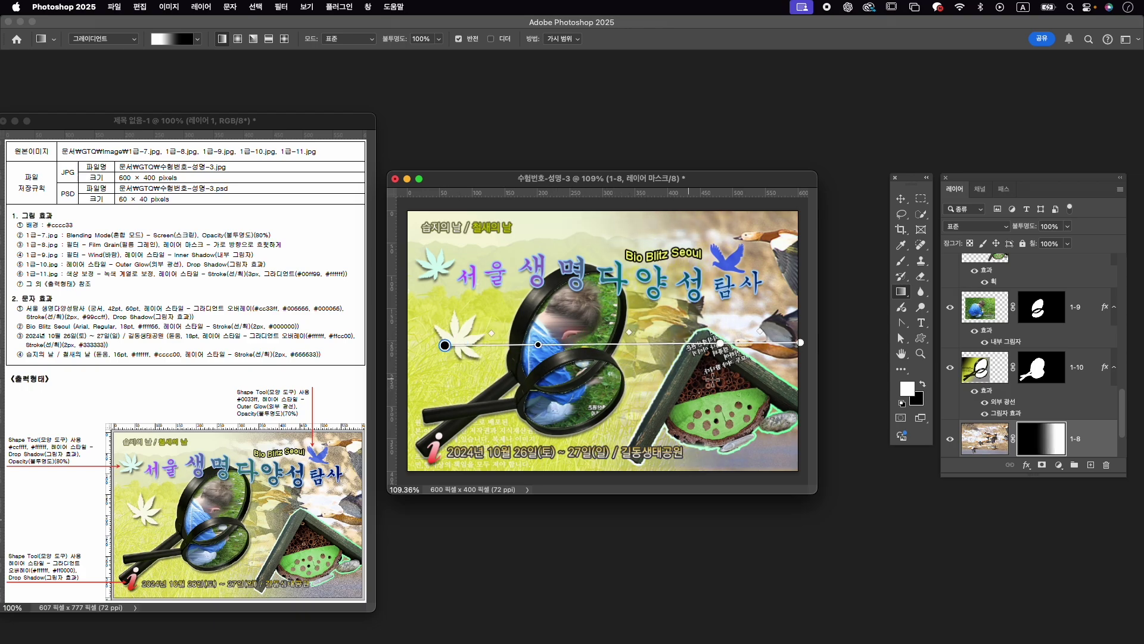
drag(803, 341, 802, 347)
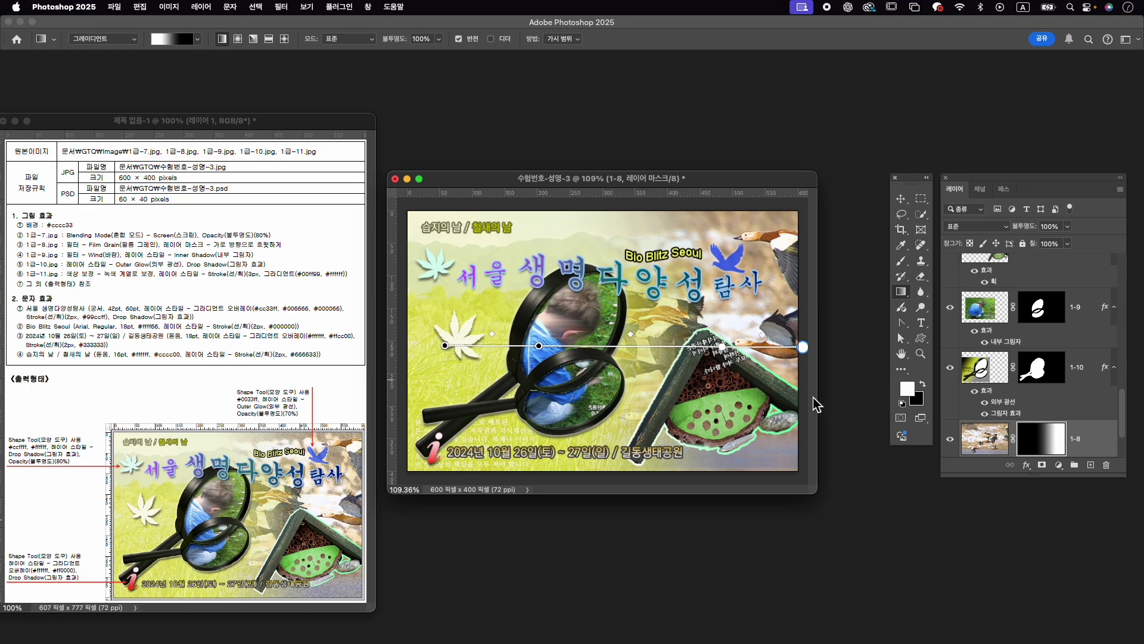
Target the 1-9 layer mask, then select the magnifier layer with the Move tool.
click(1052, 307)
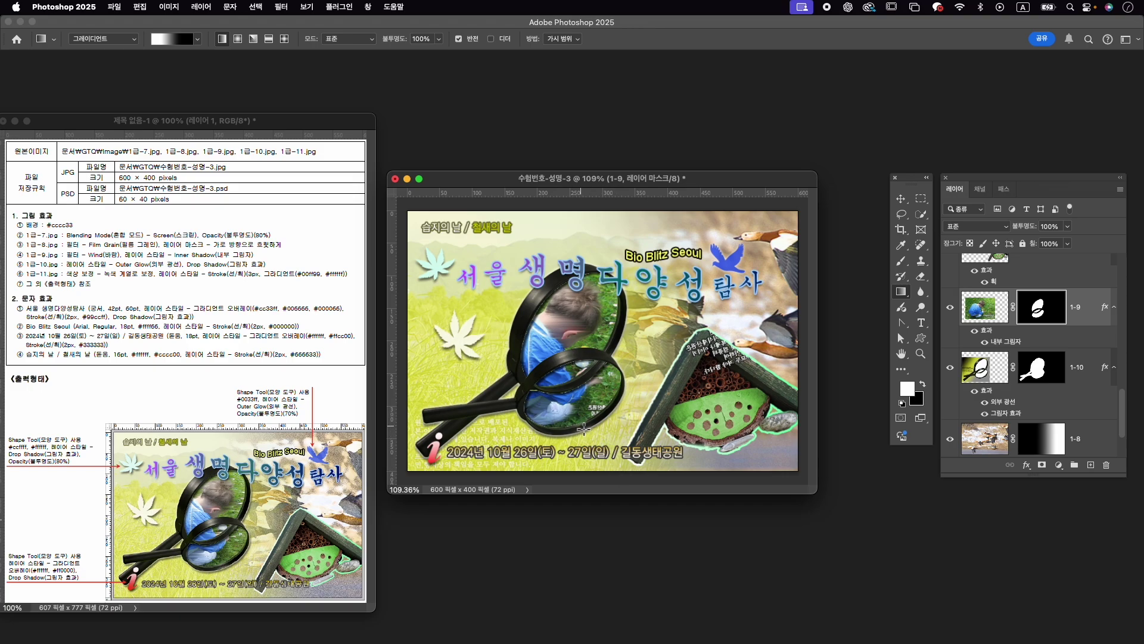
key(v)
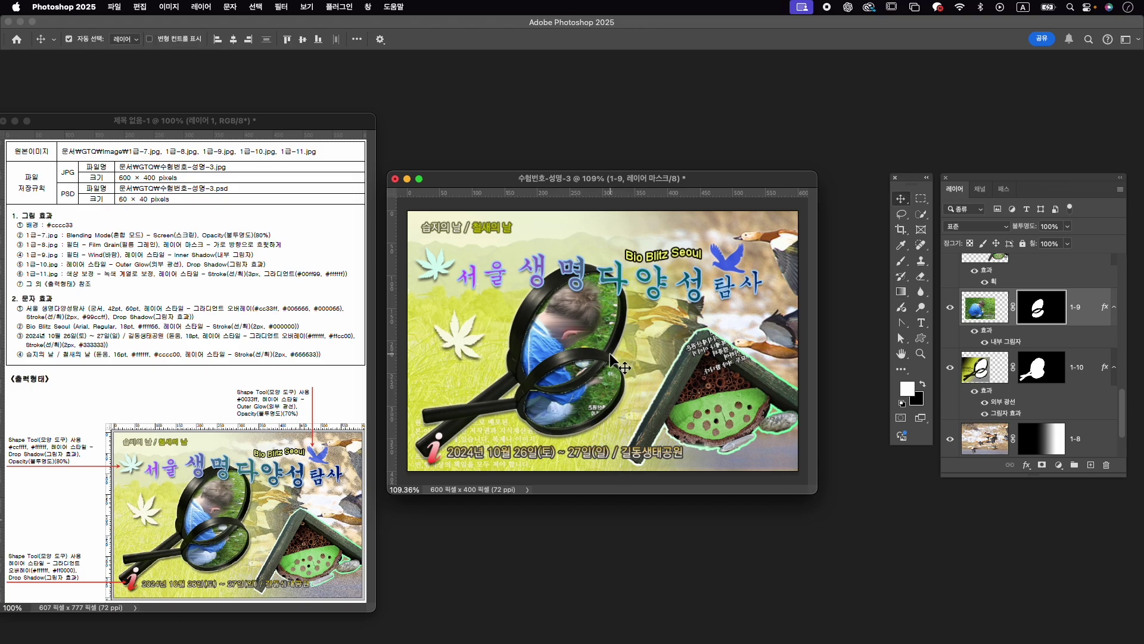
click(607, 420)
Export the poster as 수험번호-성명-3.jpg into the GTQ folder.
click(114, 7)
mouse_move(179, 197)
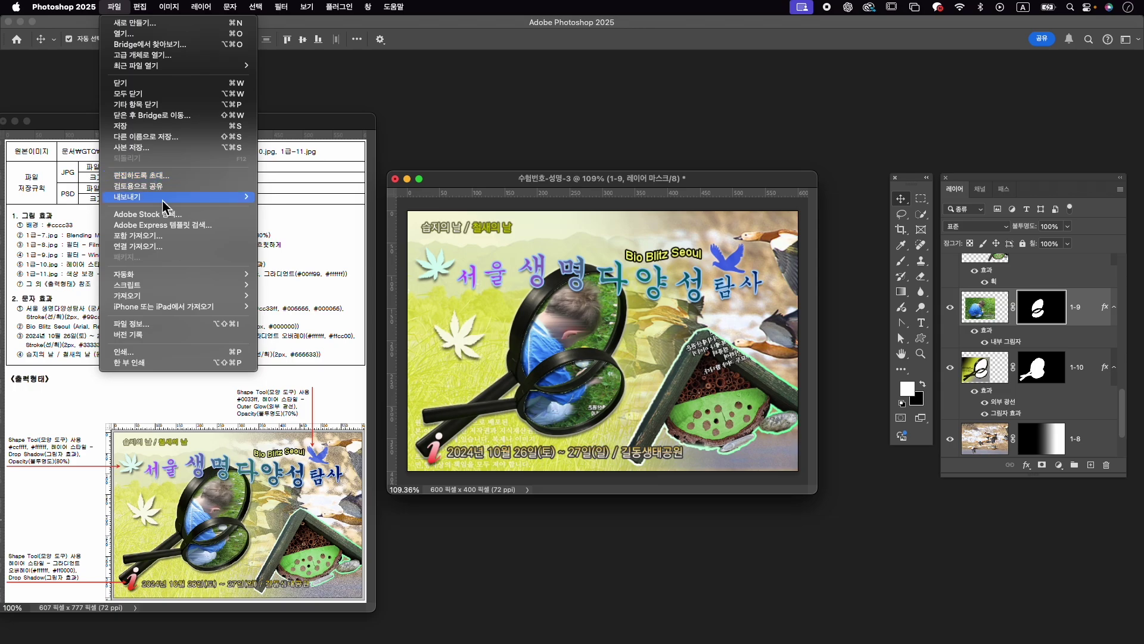
click(277, 198)
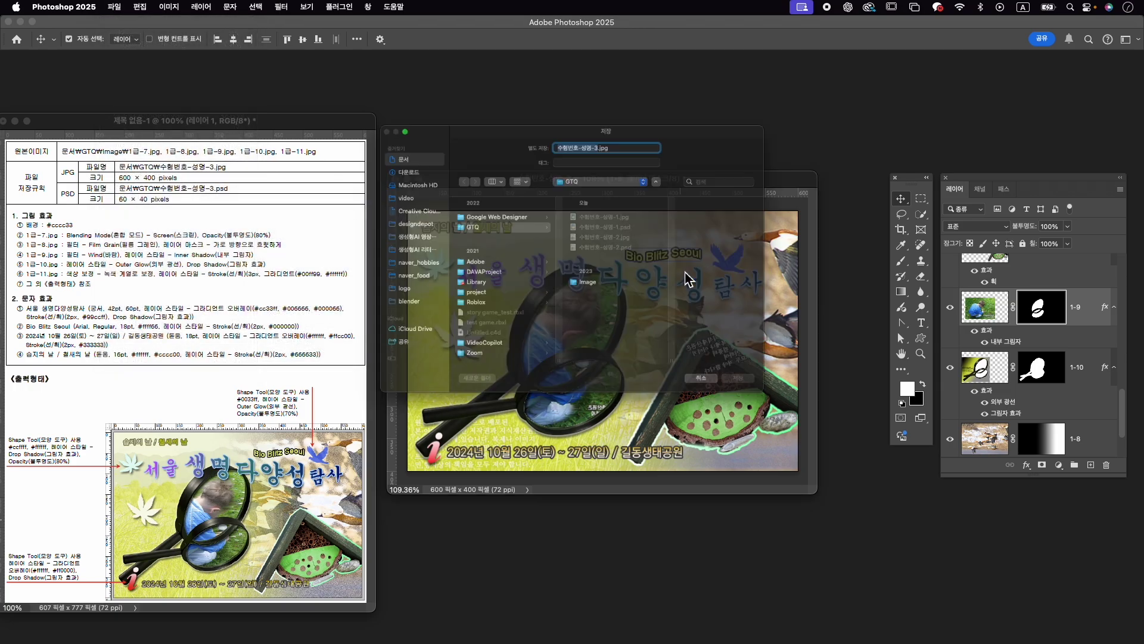
click(511, 219)
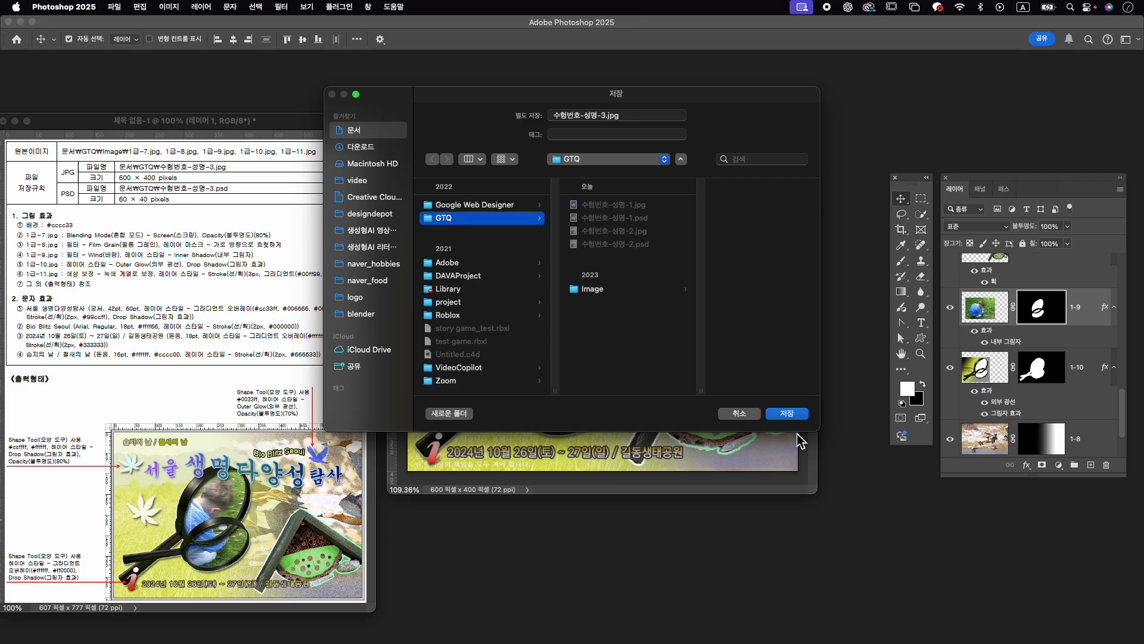
click(790, 415)
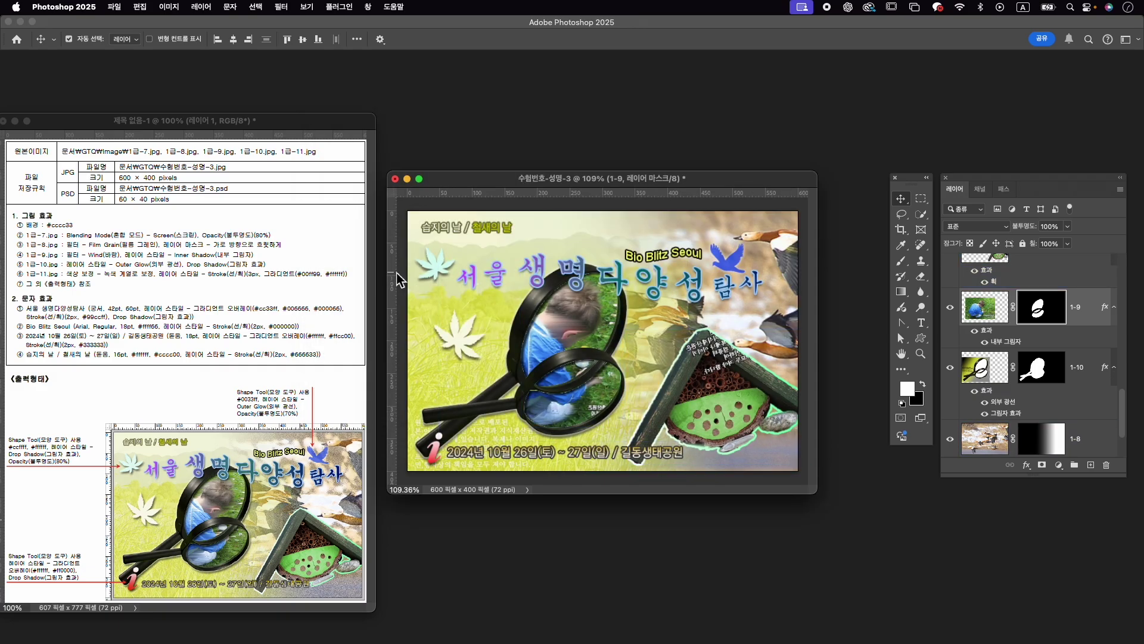
Resize the image to 60×40 px and save it as 수험번호-성명-3.psd in GTQ.
key(ctrl+alt+i)
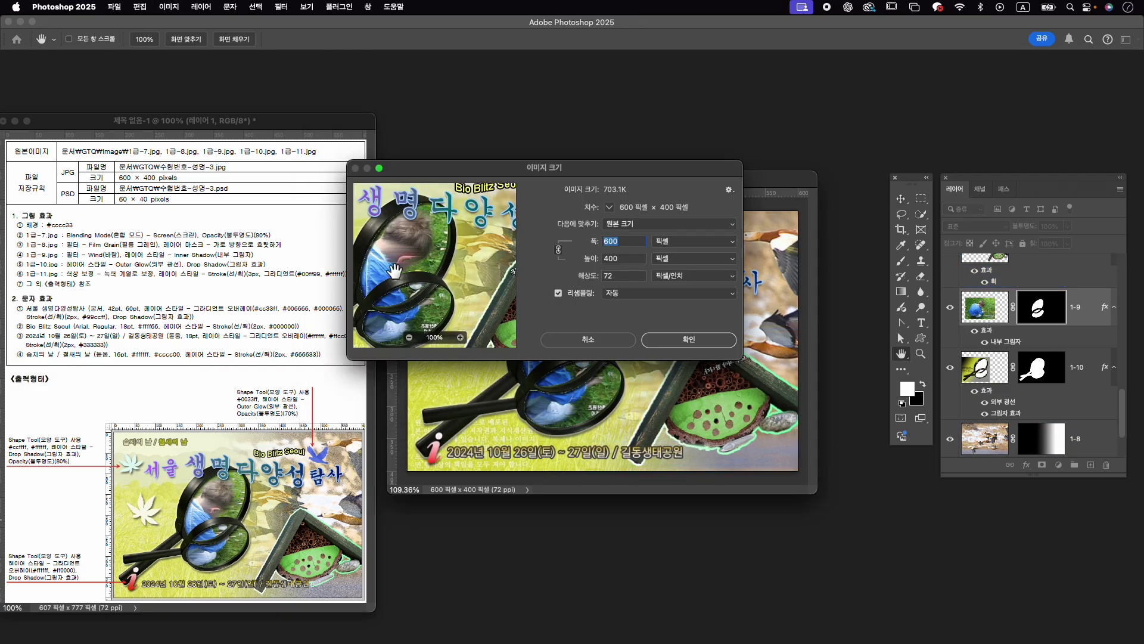
text(60)
key(Return)
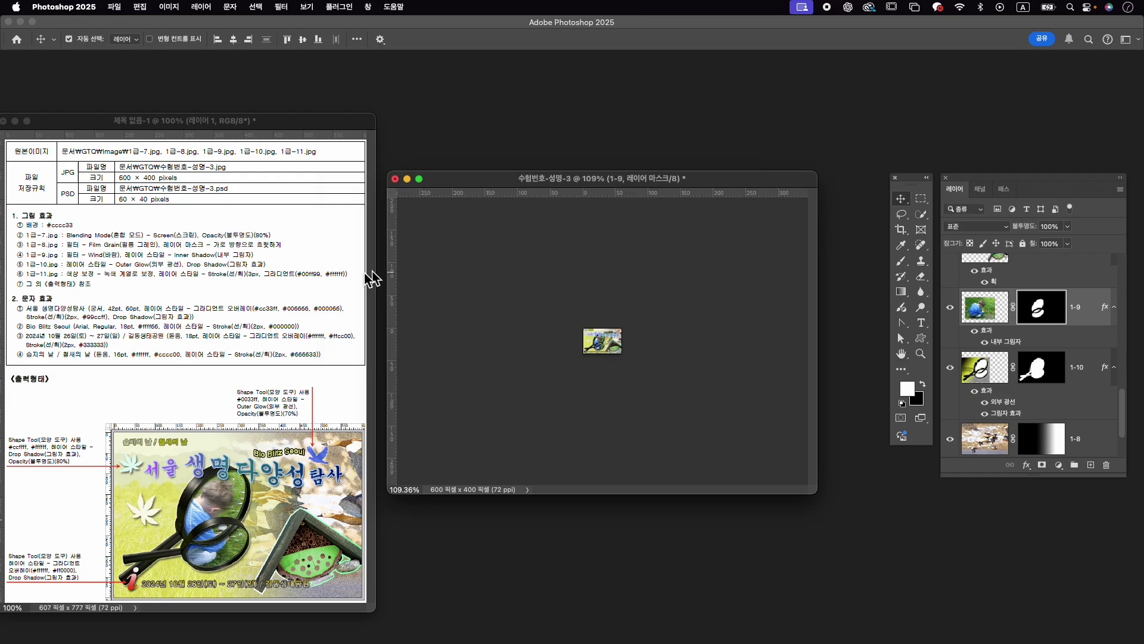
click(114, 6)
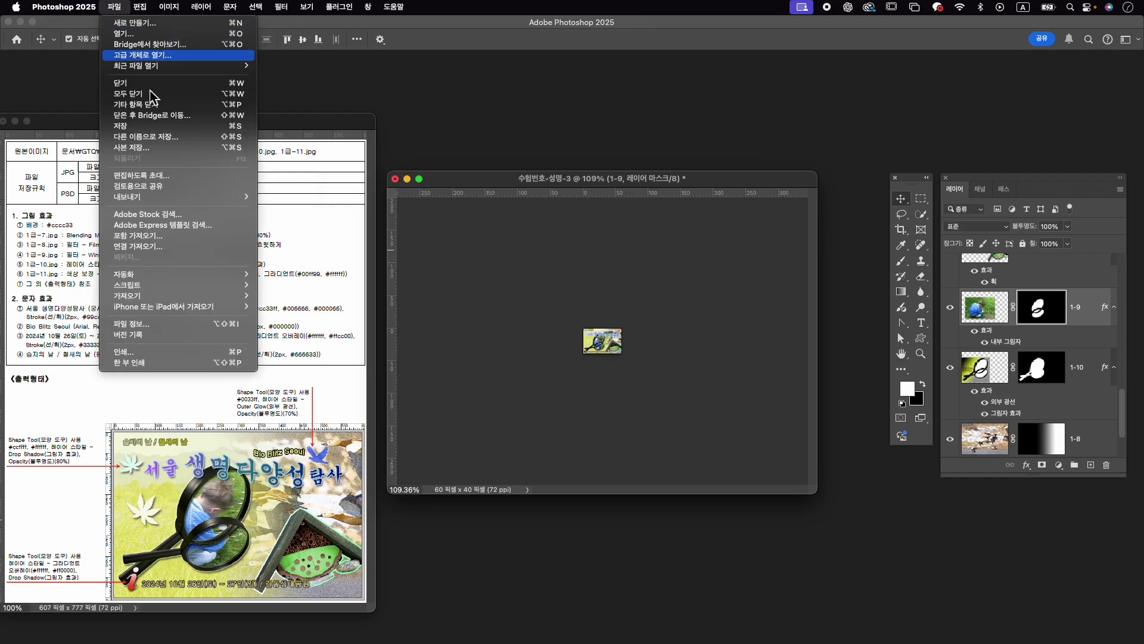
click(167, 142)
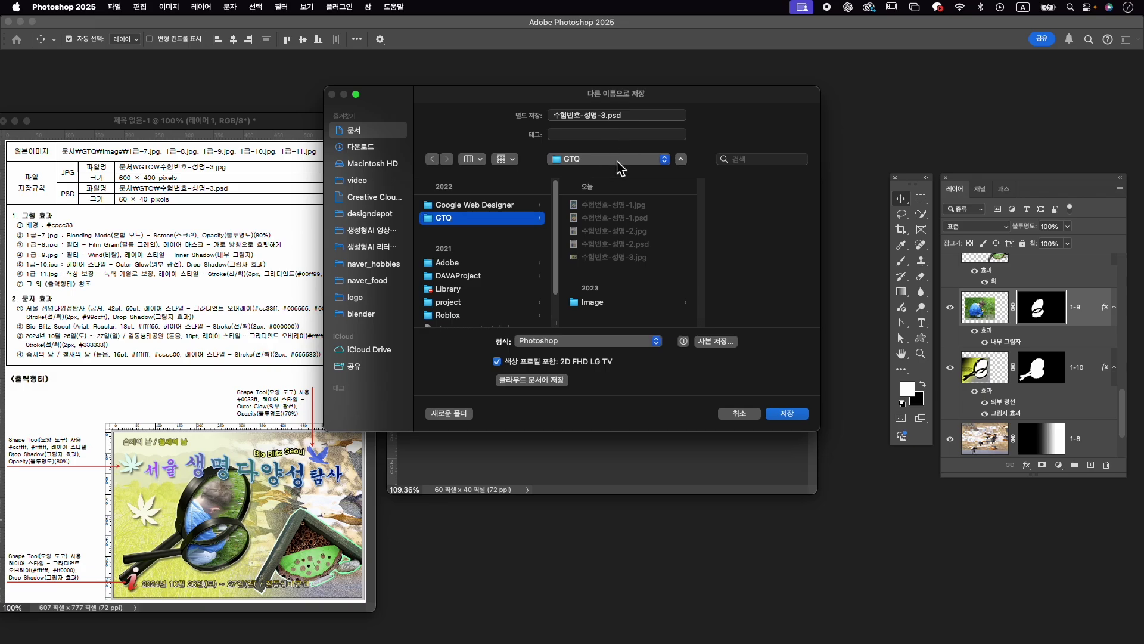
click(798, 422)
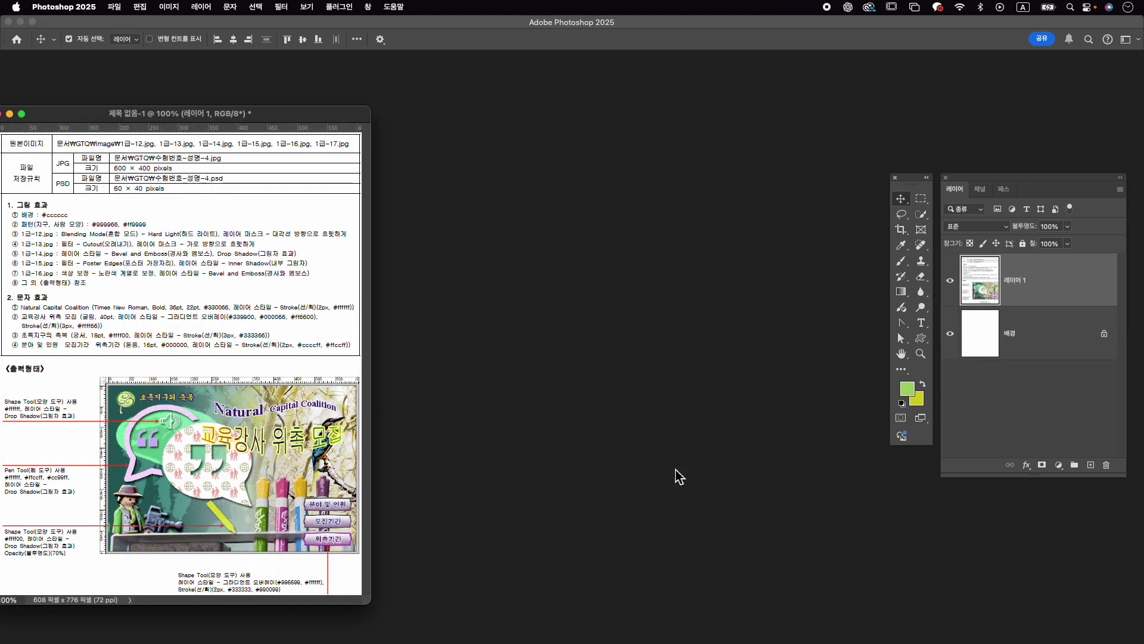
Create a new 600×400 px document named 수험번호-성명-4.
key(super+n)
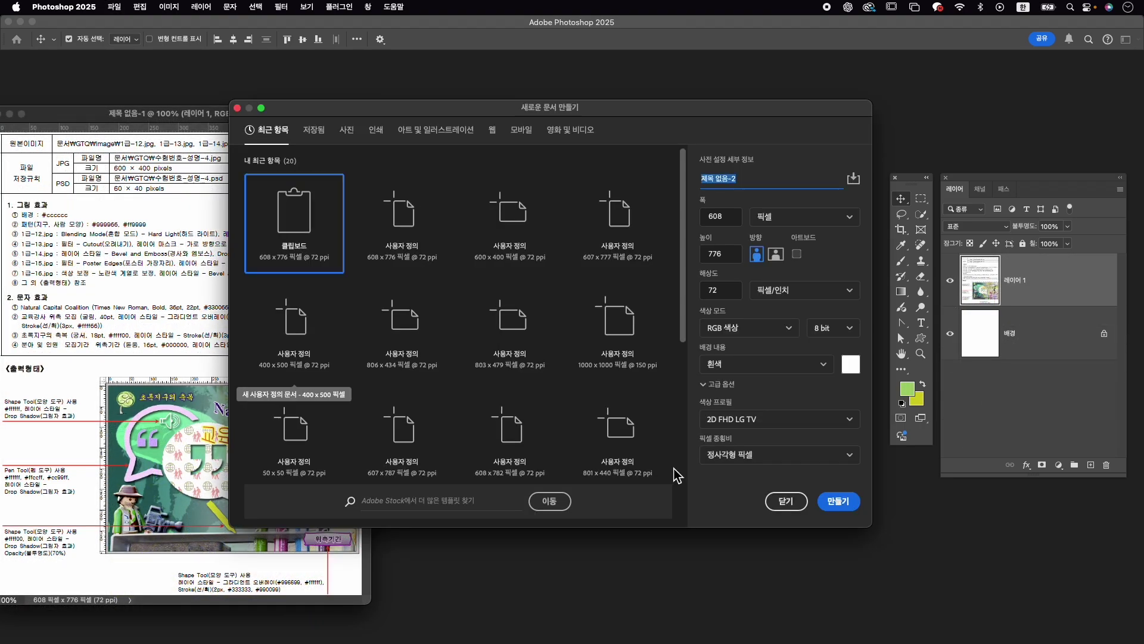
text(숳)
text(성명-4)
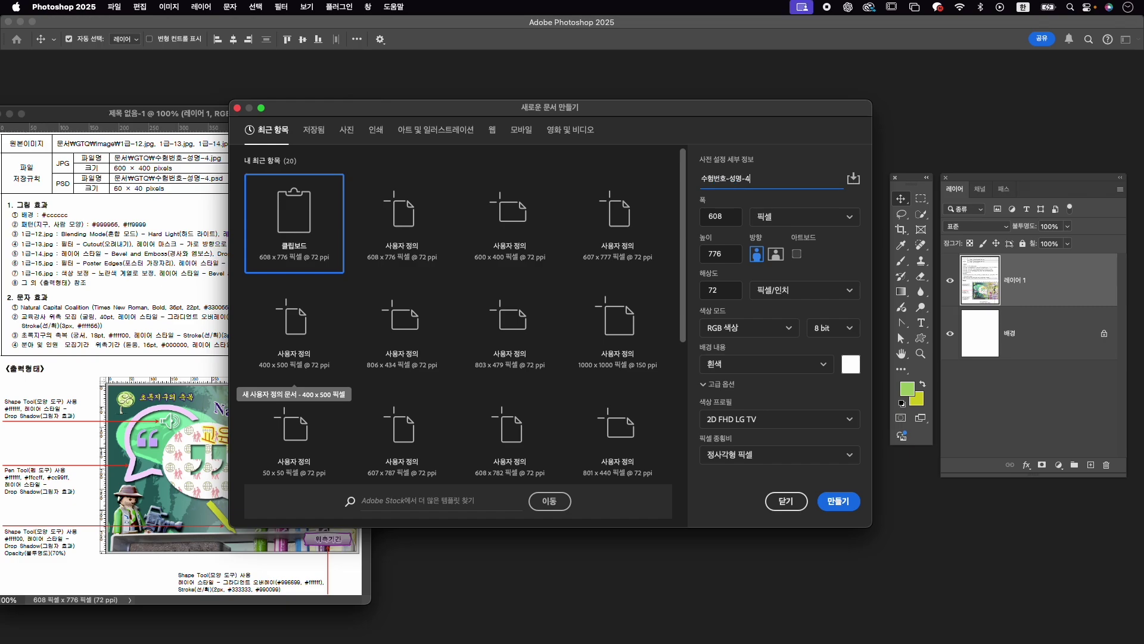
key(Tab)
text(600)
key(Tab)
key(Tab)
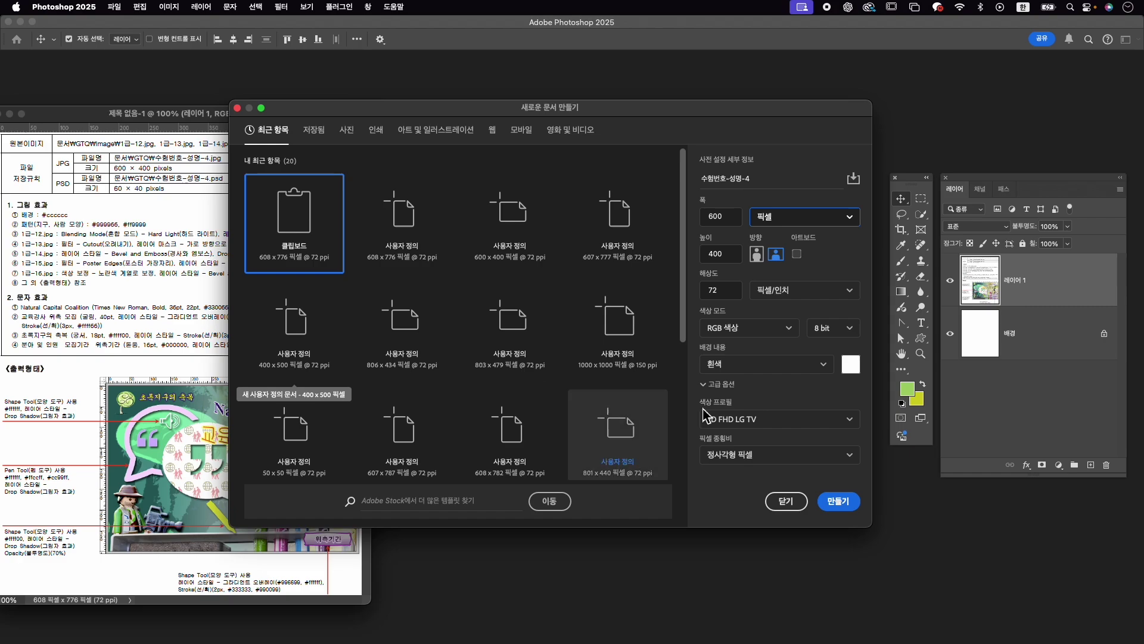
click(839, 501)
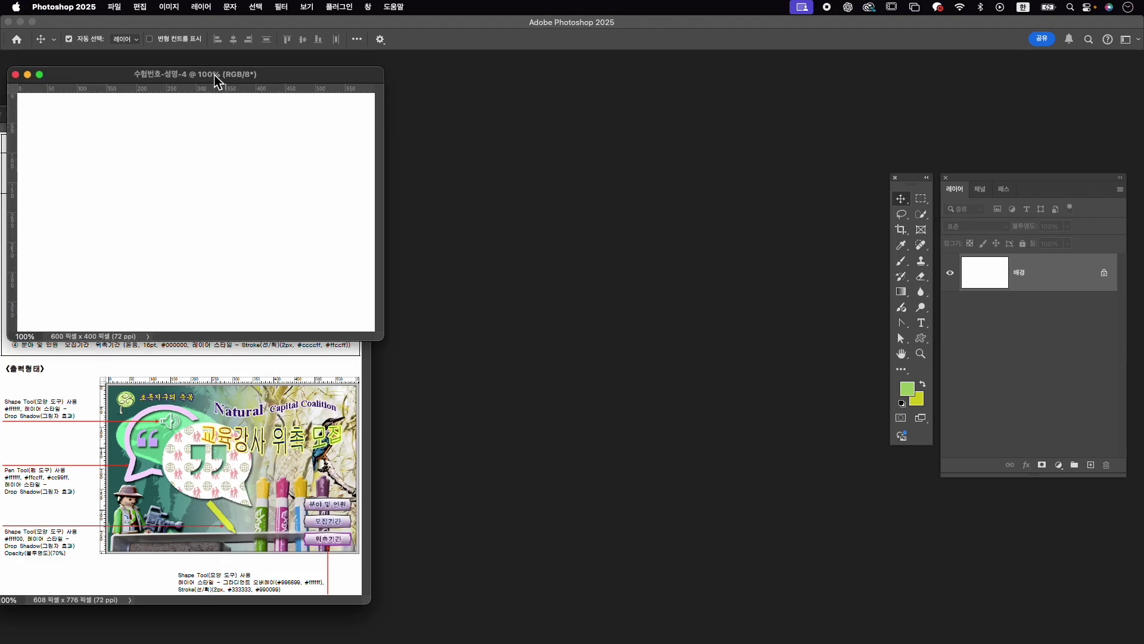
drag(223, 81, 643, 167)
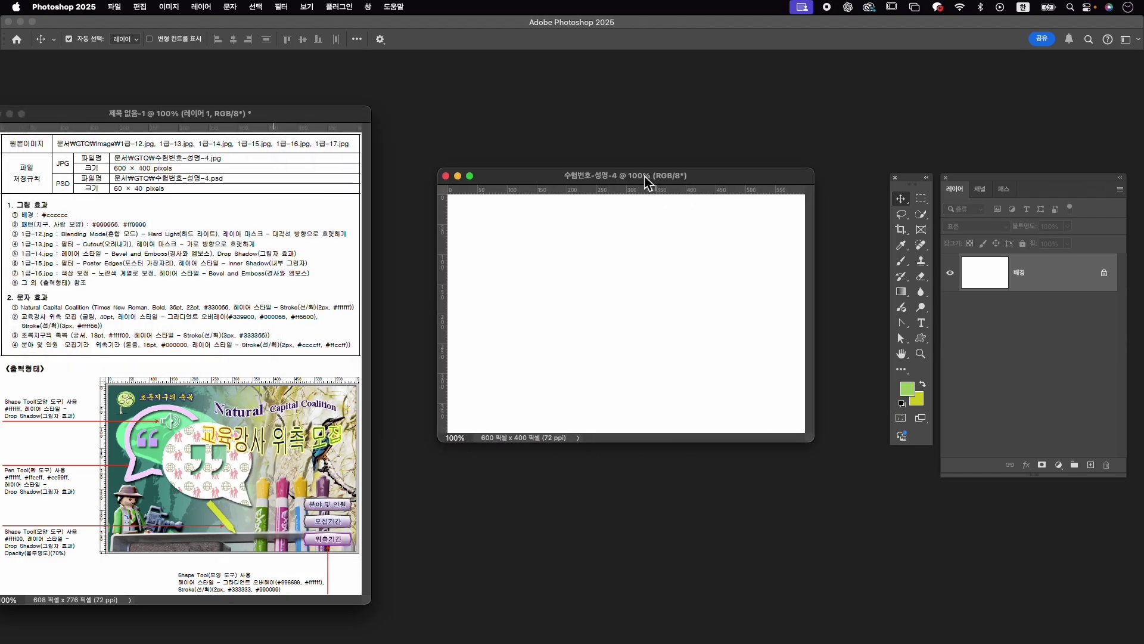
Set the background colour to #cccccc and fill the canvas with it.
click(920, 402)
text(c)
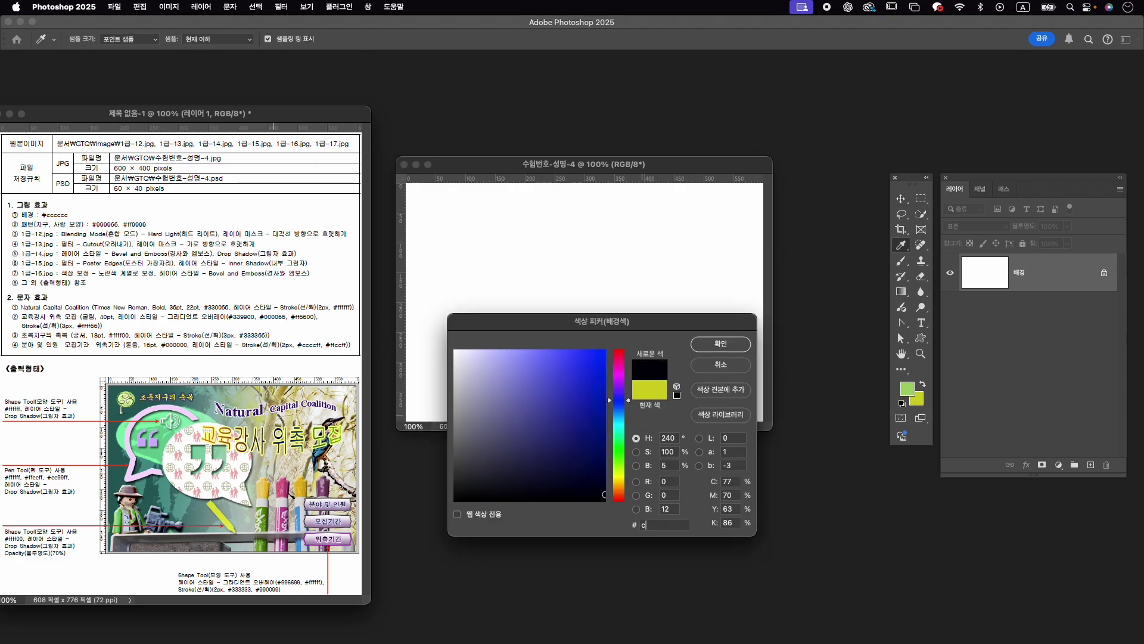
text(ccccc)
key(Return)
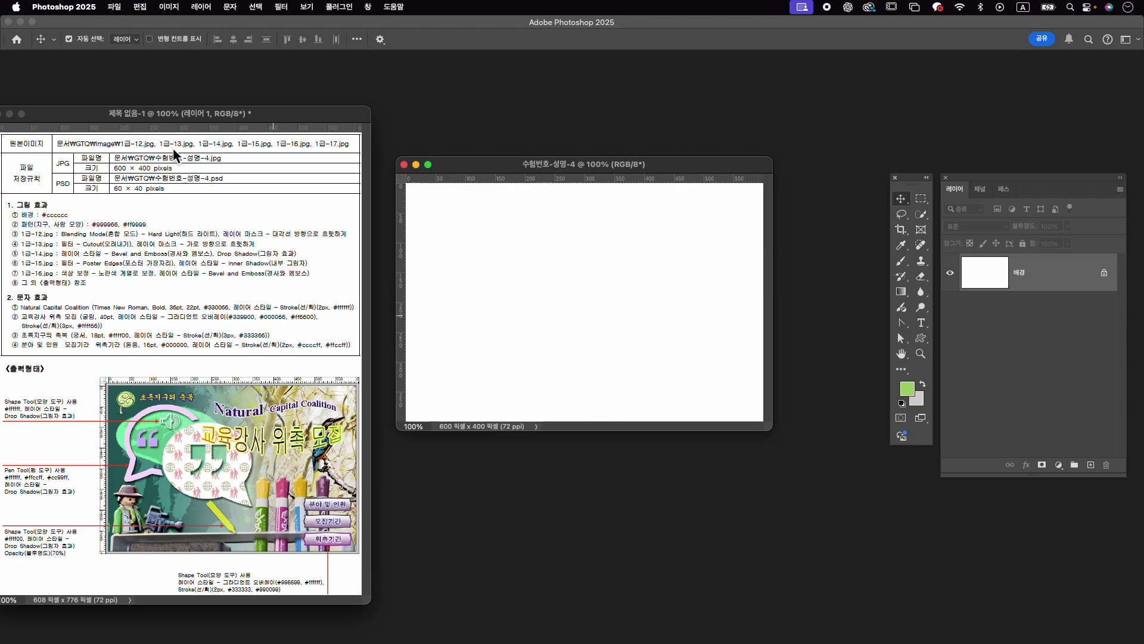
click(140, 6)
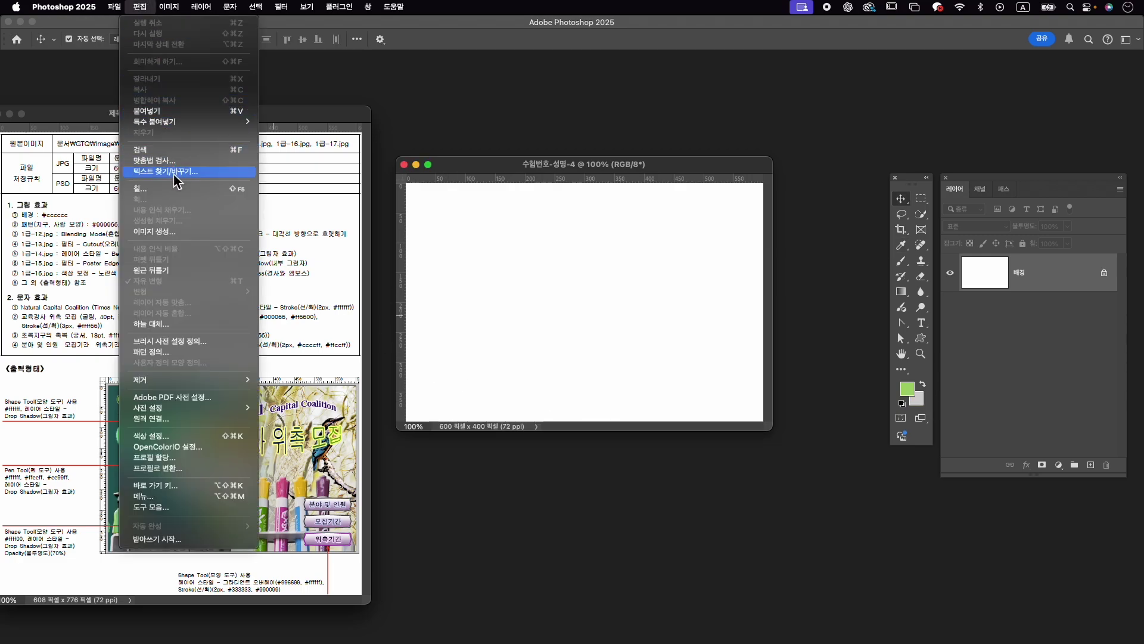
click(176, 191)
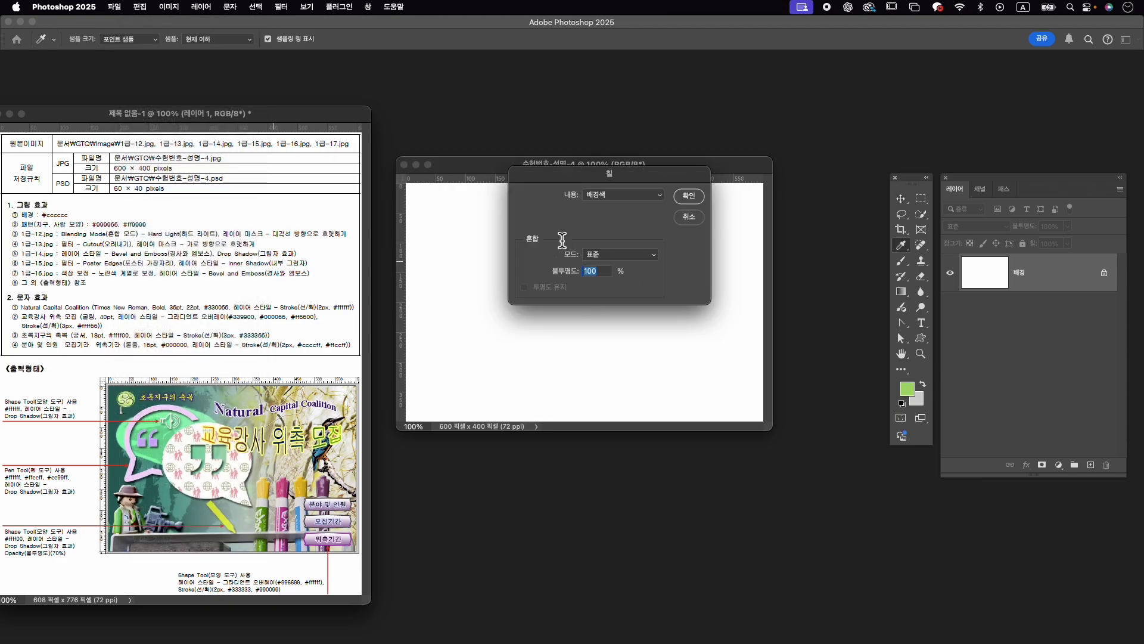
click(690, 198)
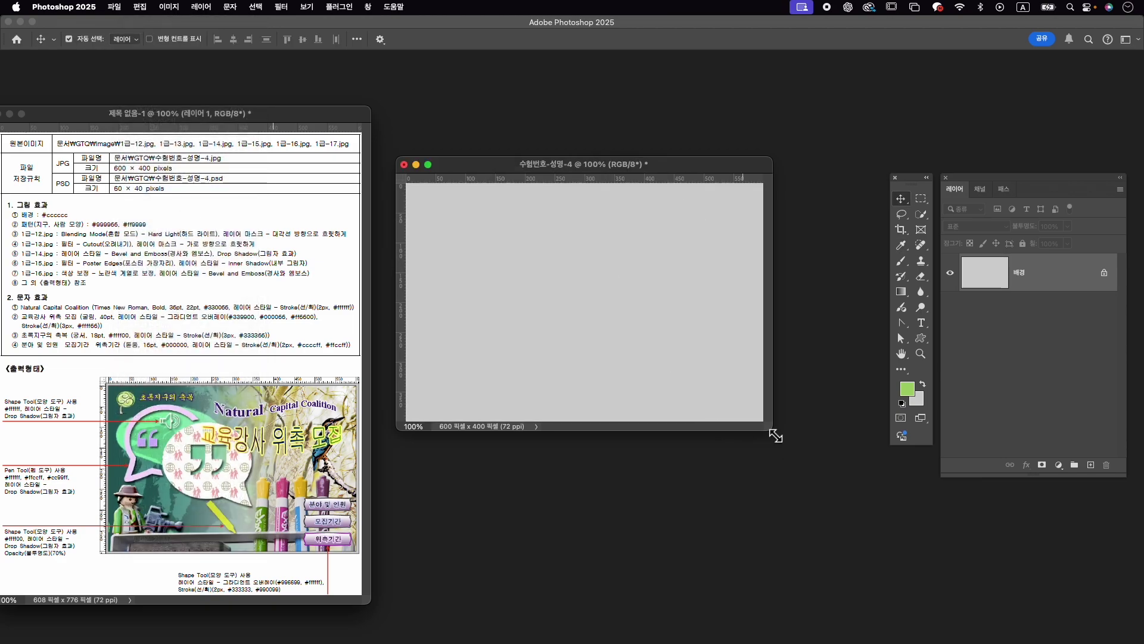
drag(773, 430, 819, 483)
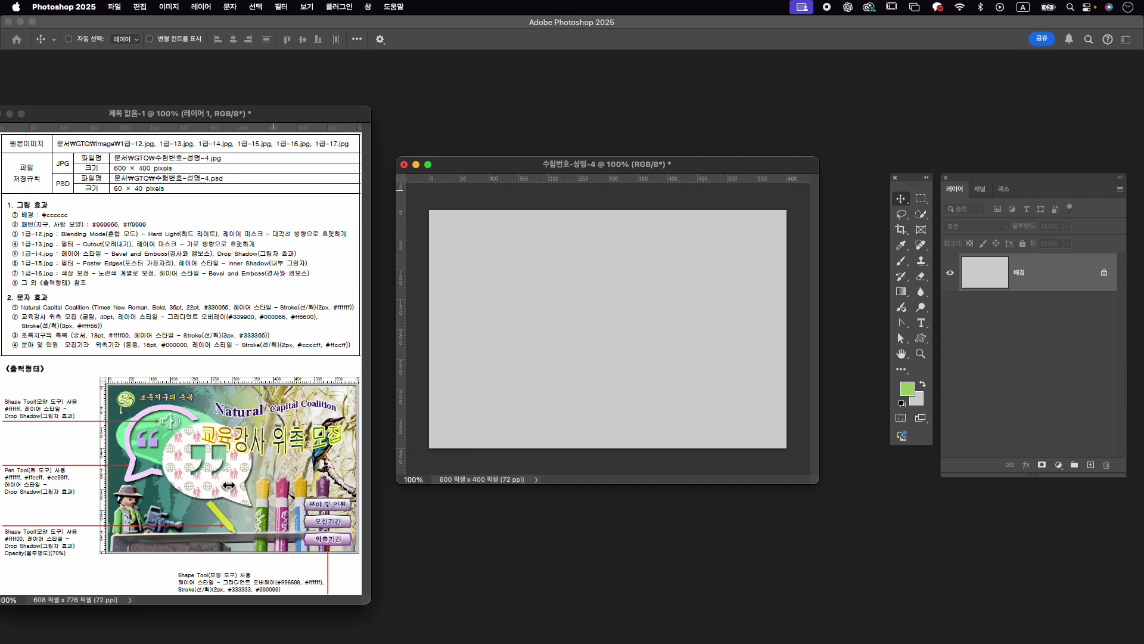
Create a 50×50 px document with Transparent background contents, then enlarge and fit its window.
key(super+n)
text(50)
key(Tab)
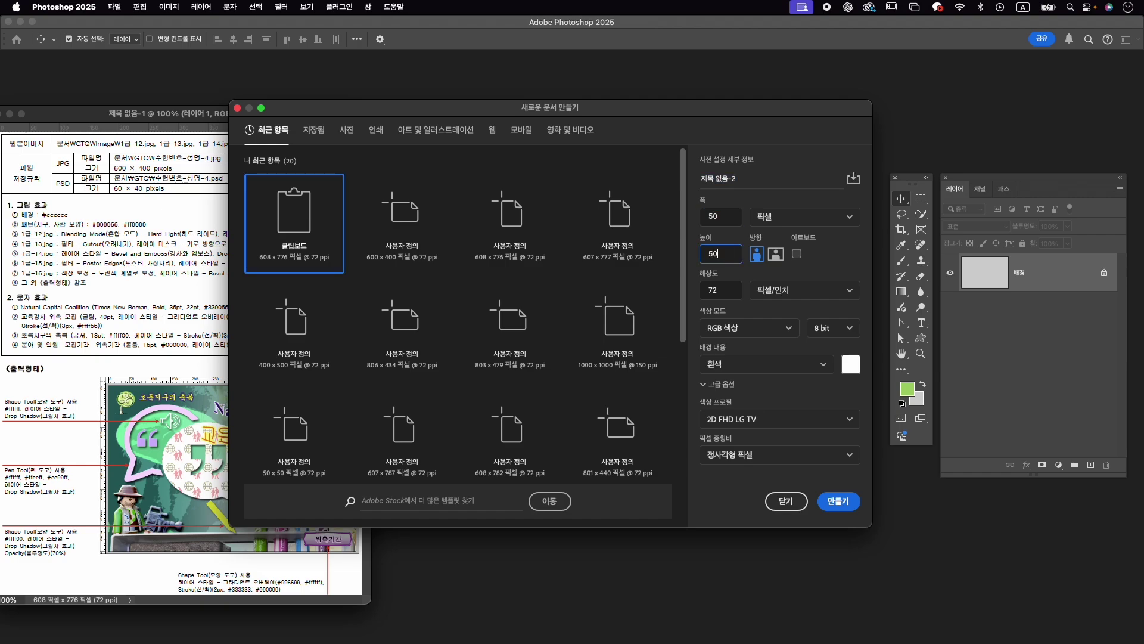
click(727, 365)
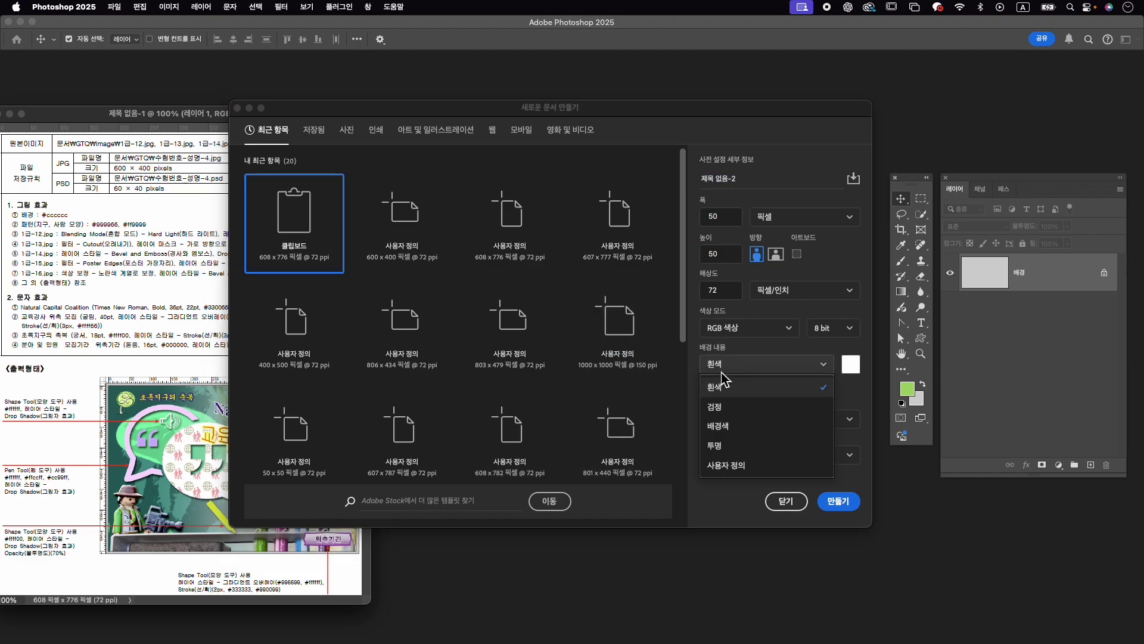
click(772, 463)
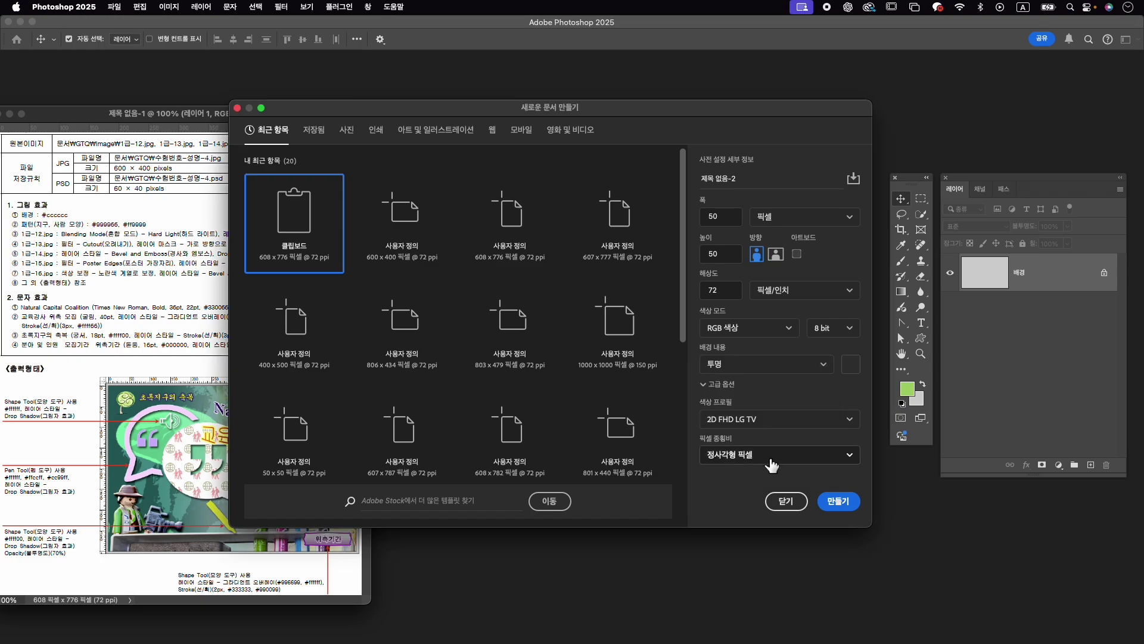
click(839, 502)
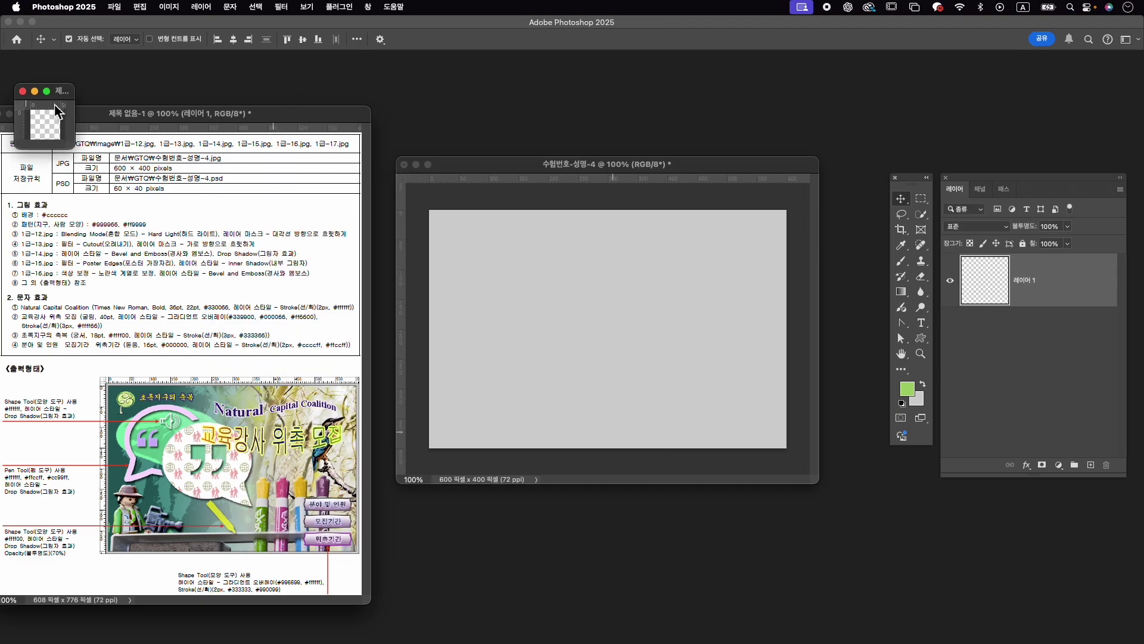
drag(68, 146, 306, 398)
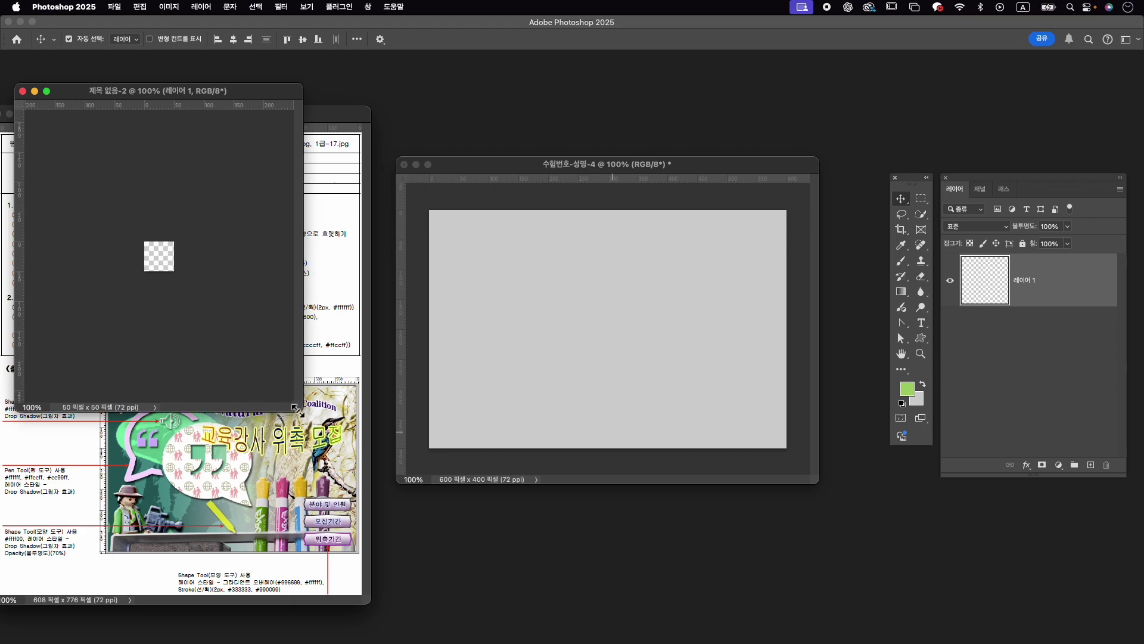
drag(211, 95, 608, 218)
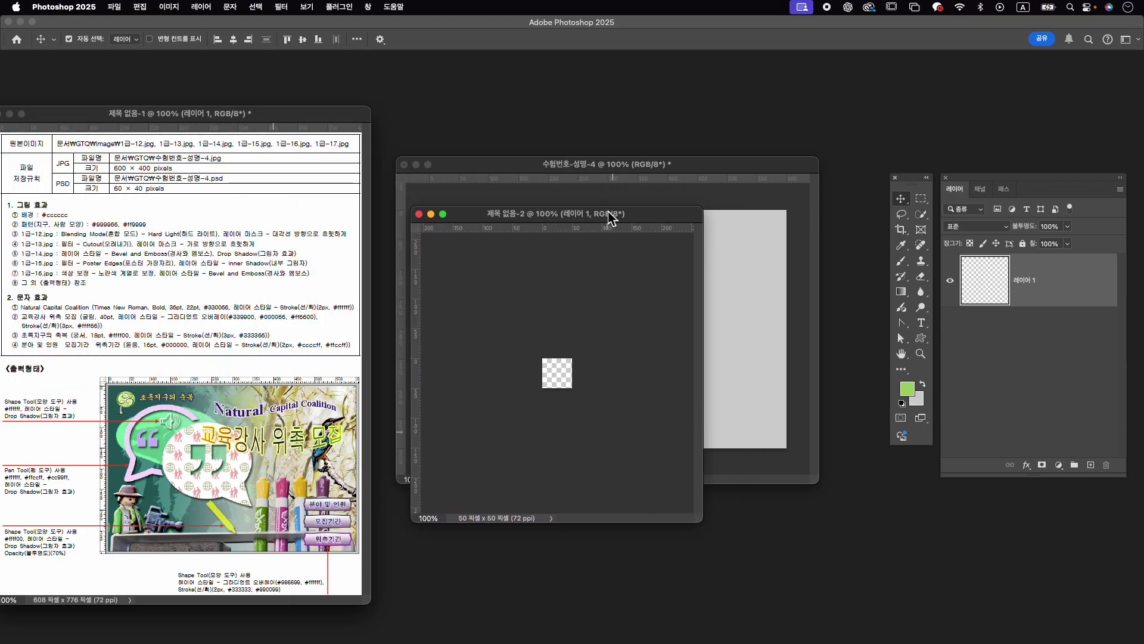
key(ctrl+0)
scroll(585, 374, up, 3)
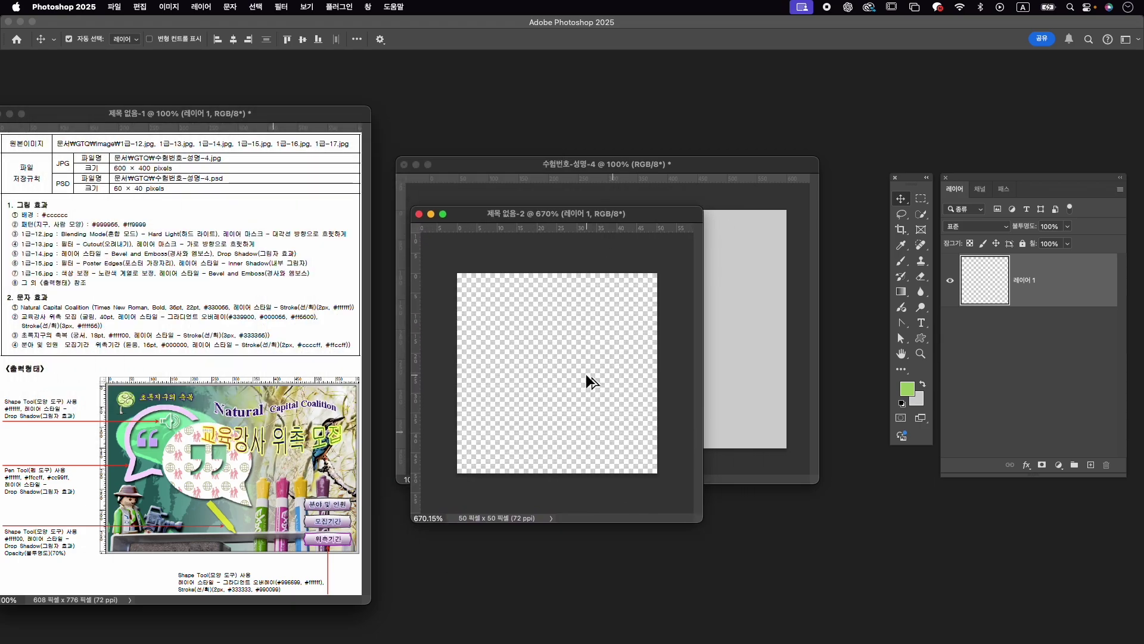
drag(564, 215, 582, 216)
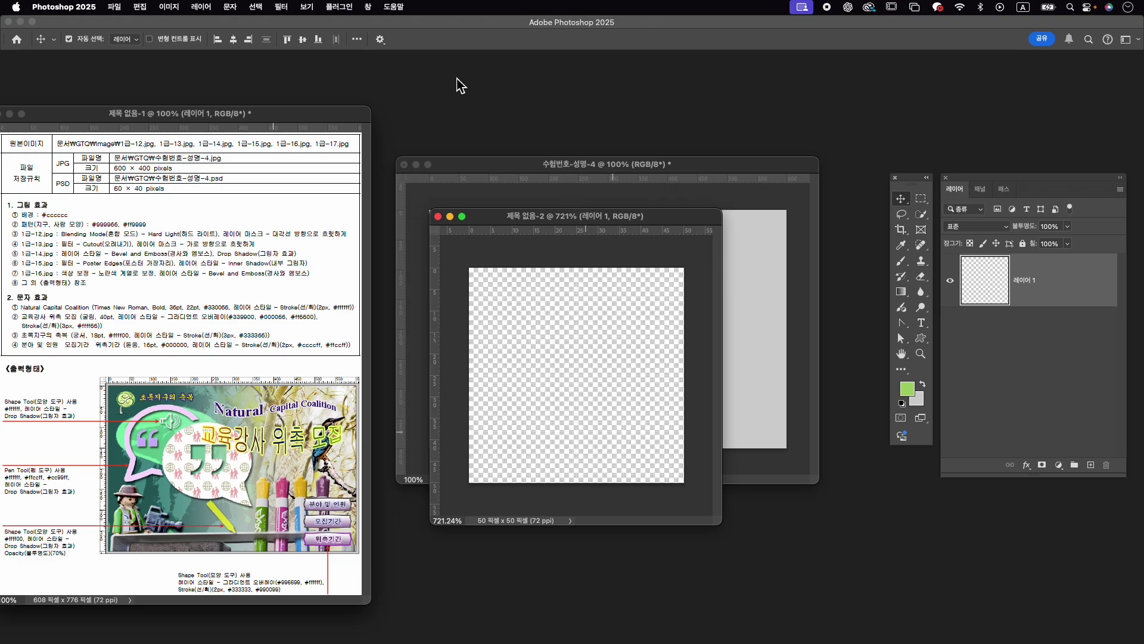
Show the Shapes panel and pick the two-people shape from the Symbols folder.
click(364, 6)
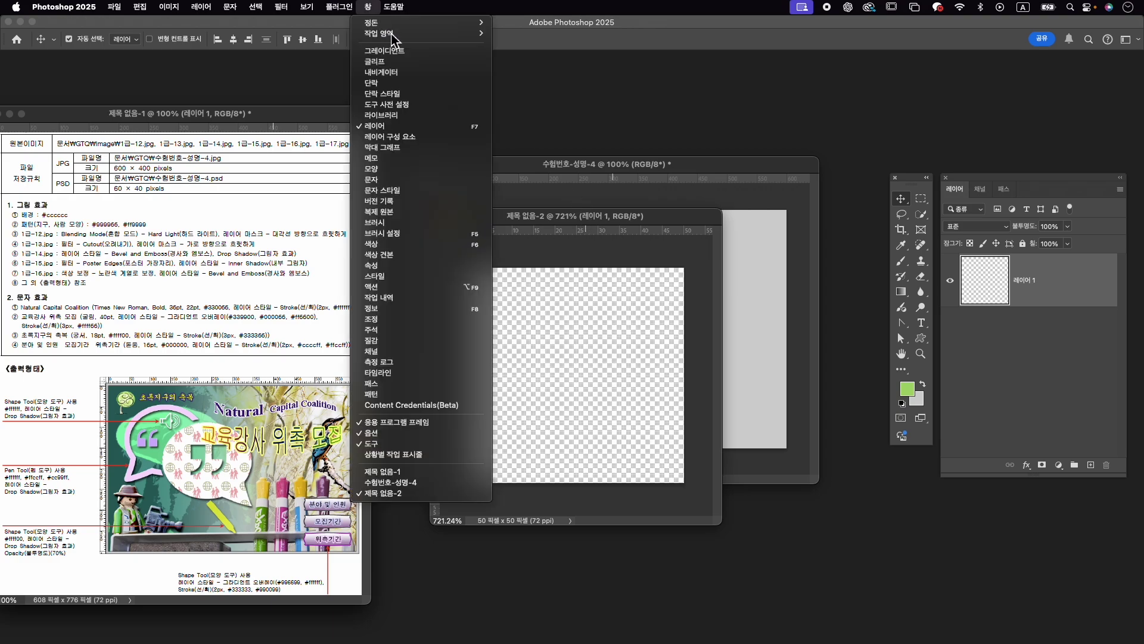
click(402, 169)
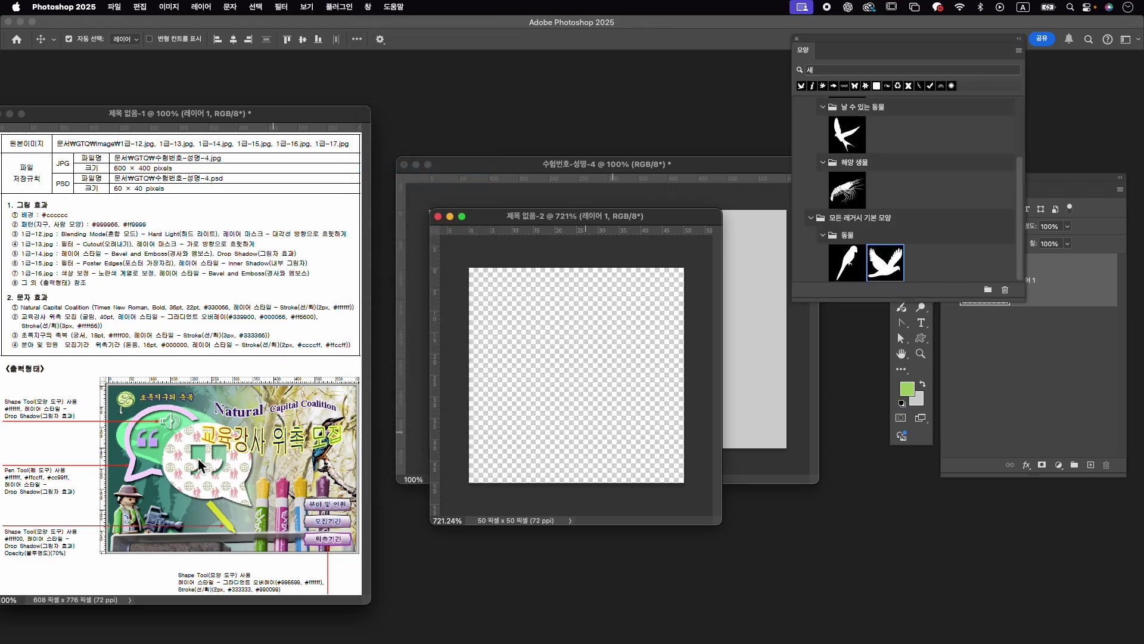
key(BackSpace)
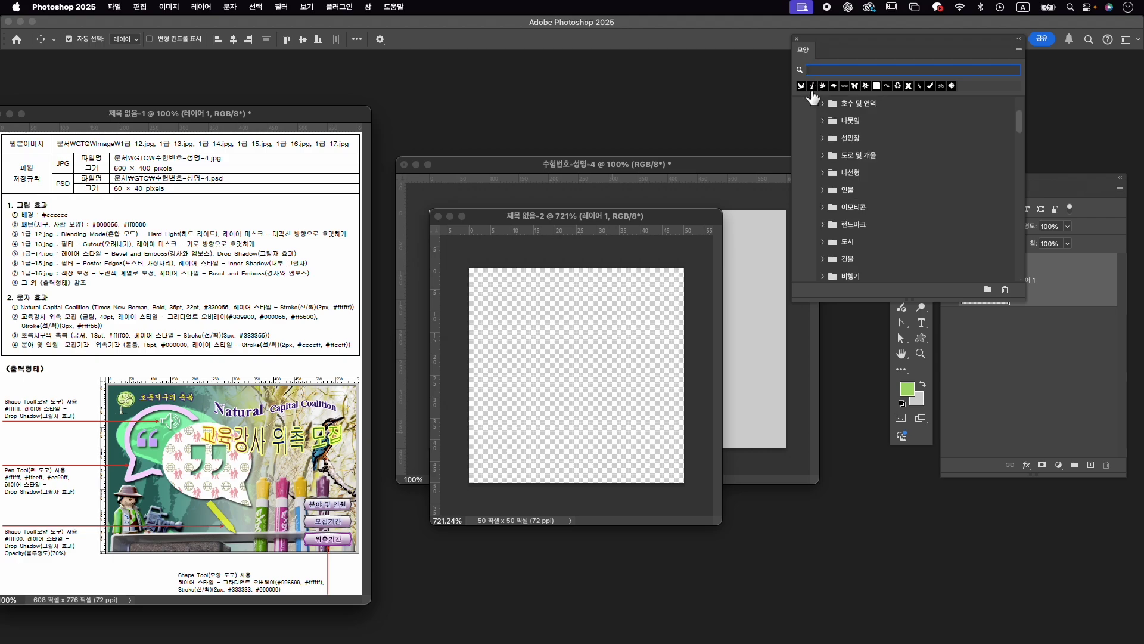
scroll(906, 190, down, 5)
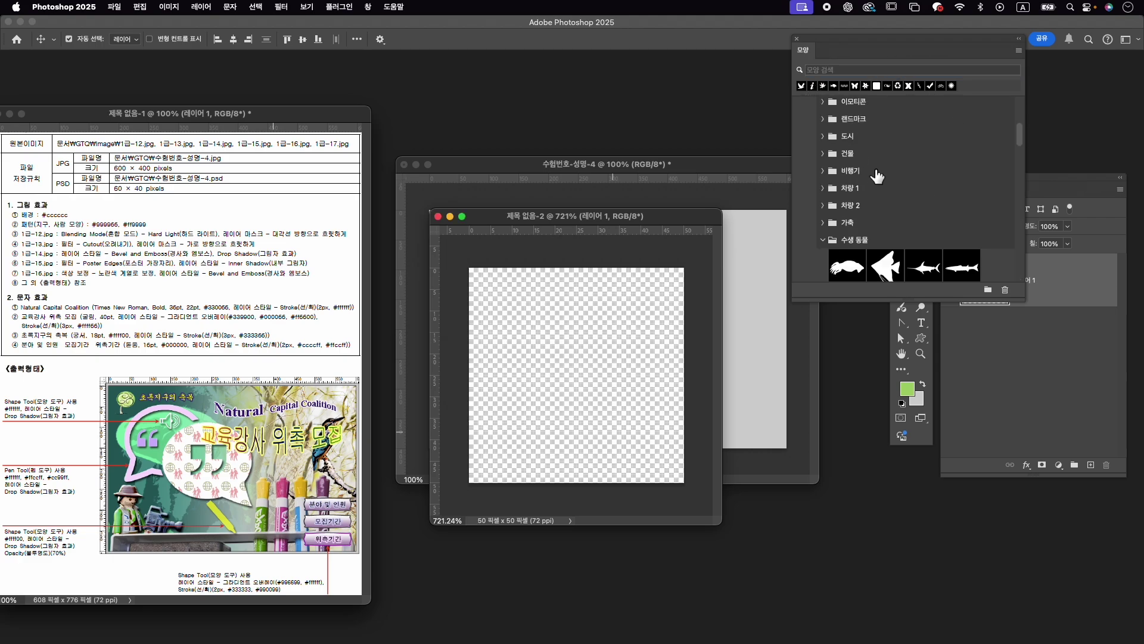
scroll(876, 179, down, 5)
scroll(829, 143, down, 3)
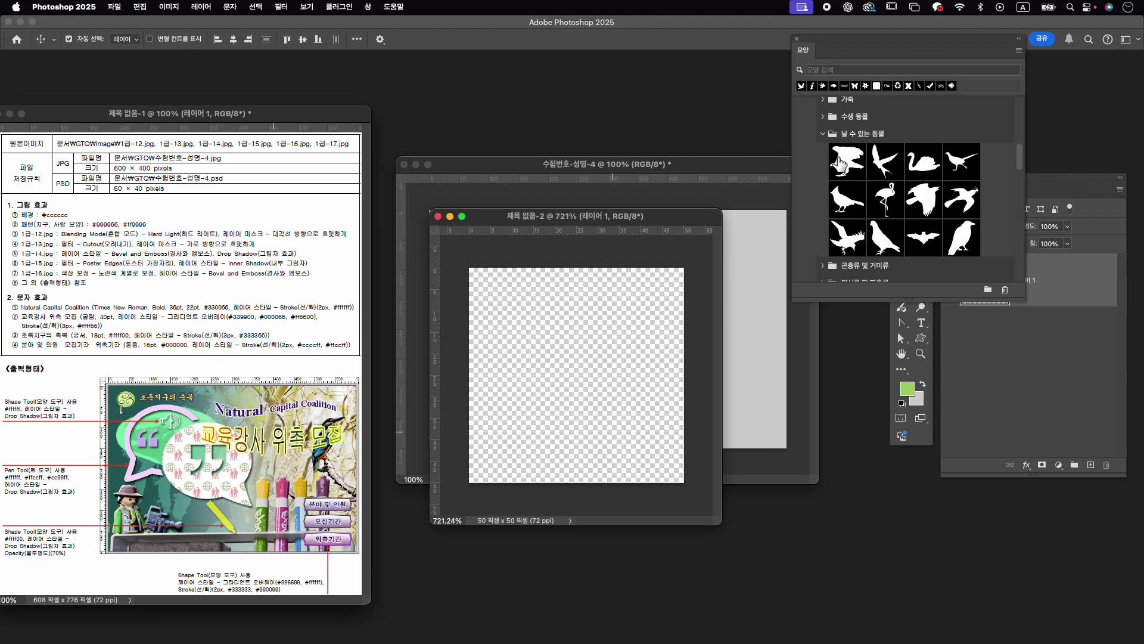
scroll(828, 144, down, 3)
drag(1020, 167, 1026, 261)
scroll(1001, 259, down, 3)
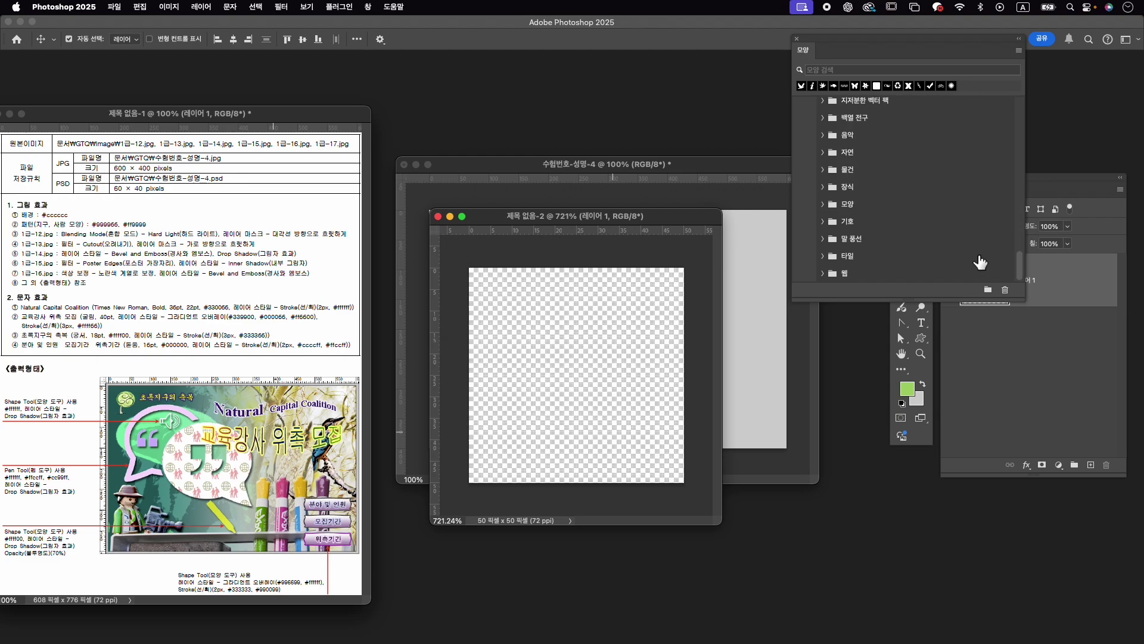
click(824, 221)
scroll(925, 240, down, 1)
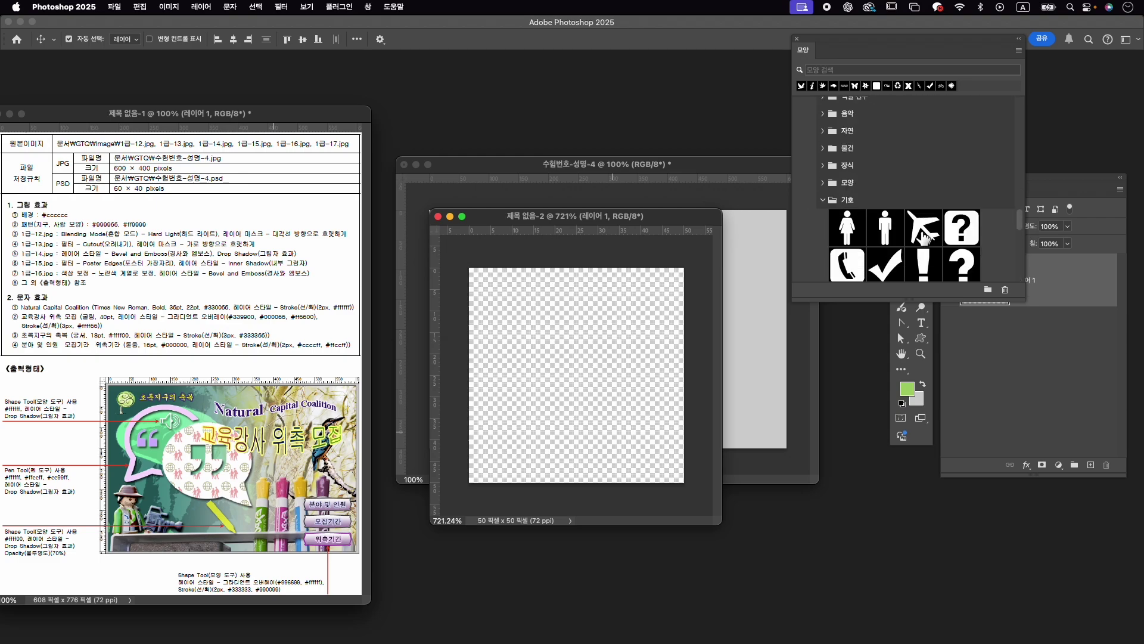
scroll(925, 240, down, 2)
click(954, 217)
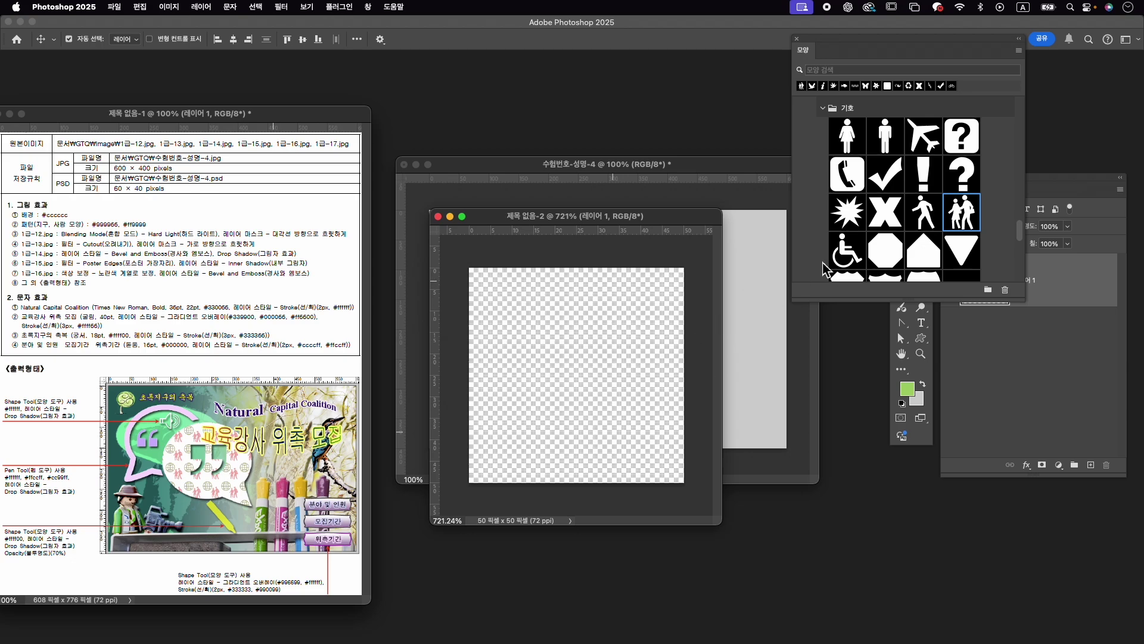
Draw the two-people shape with the Custom Shape Tool, slightly right of centre.
click(921, 340)
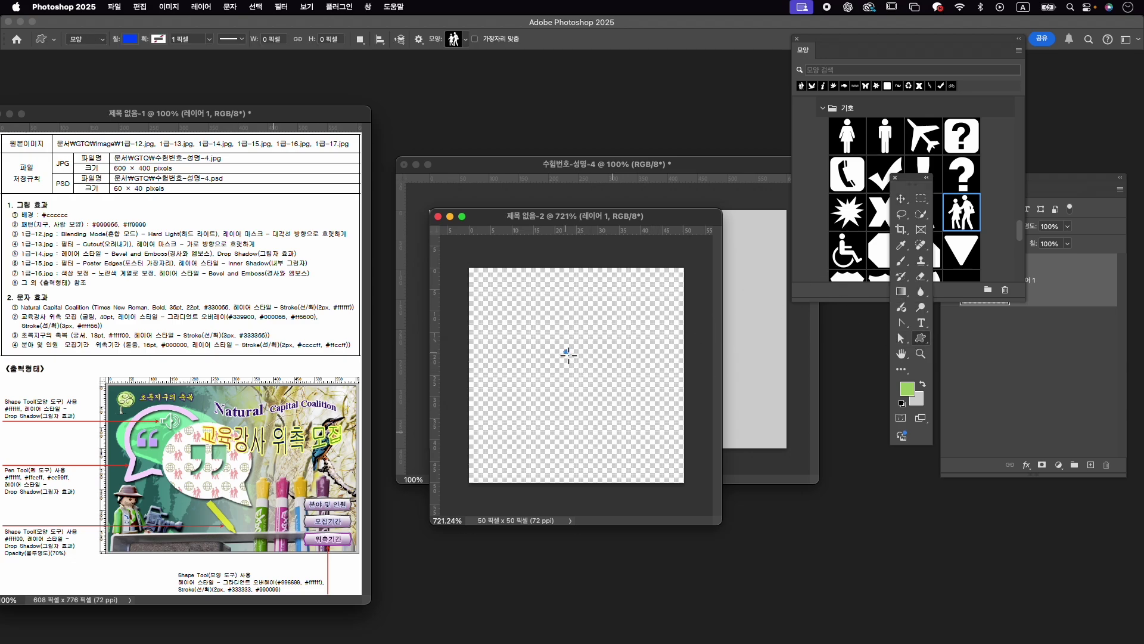
drag(568, 354, 662, 470)
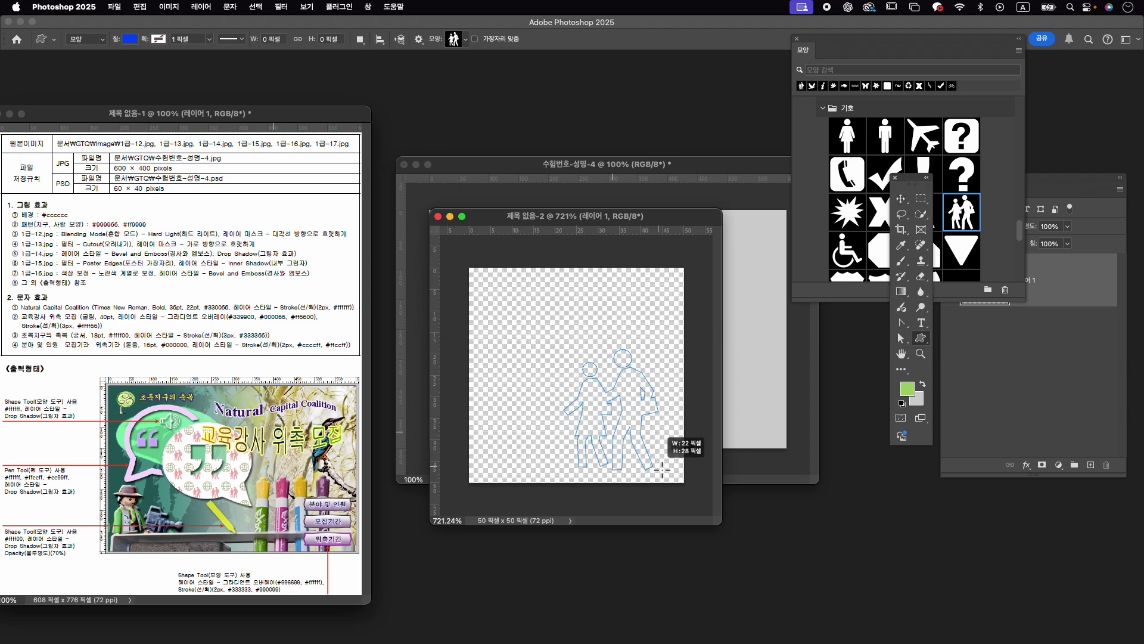
drag(662, 471, 655, 465)
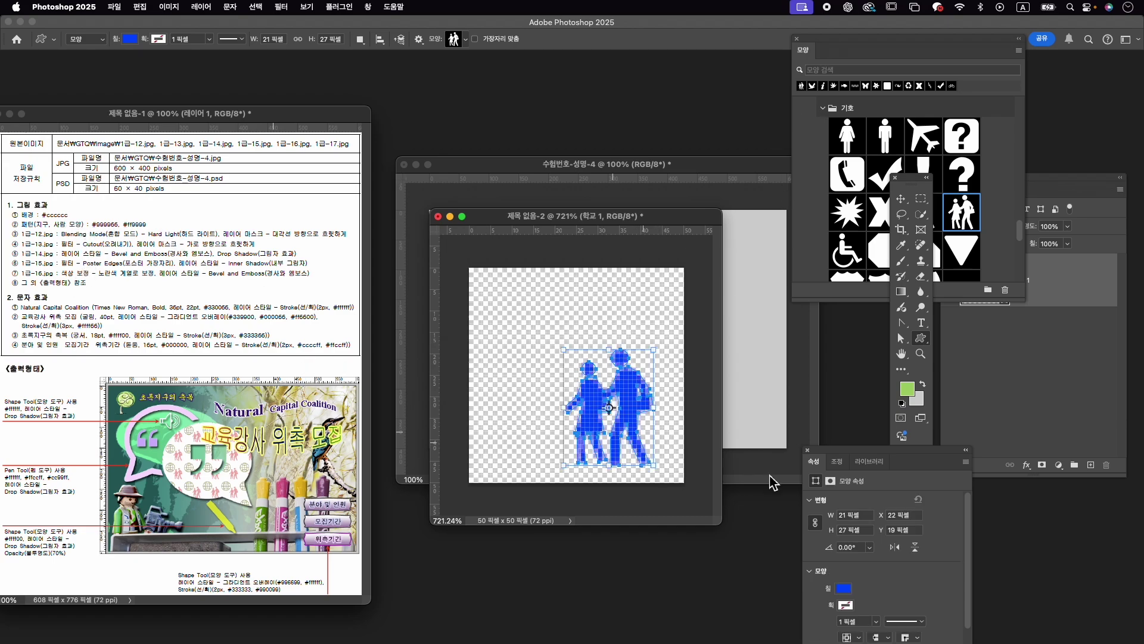
click(844, 588)
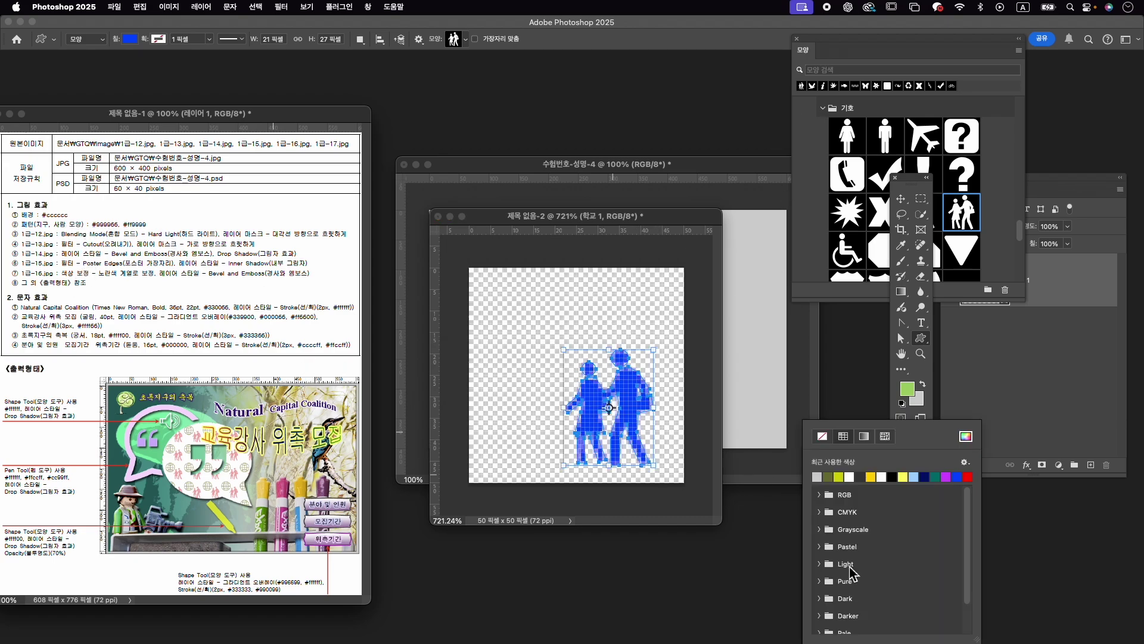
Fill the two-people shape with pink #ff9999.
click(966, 436)
text(ff9)
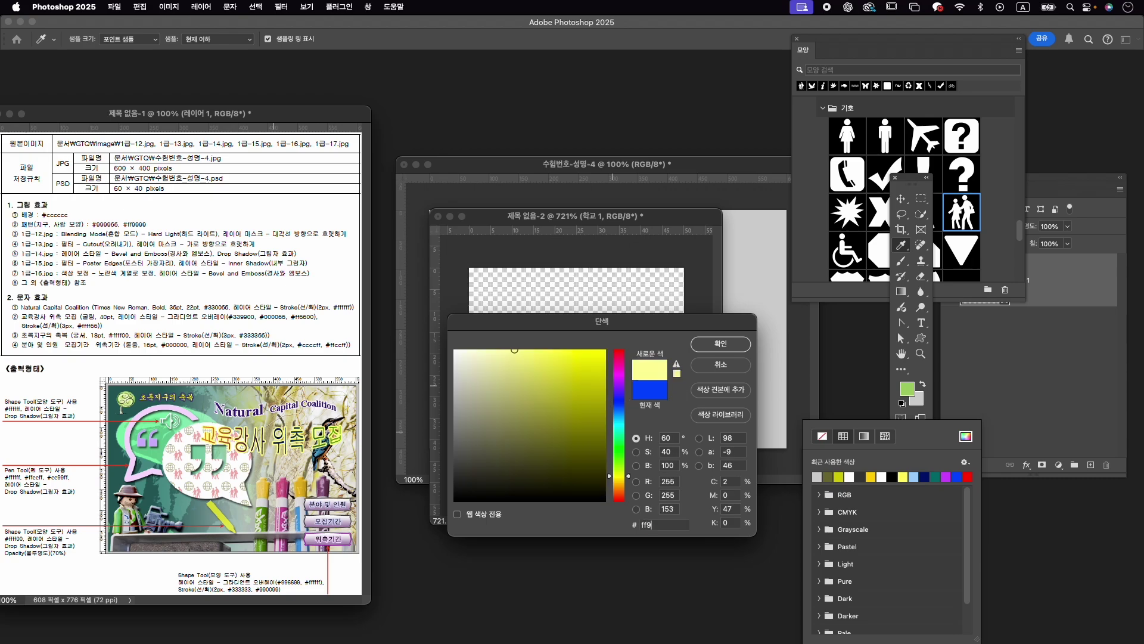
text(999)
key(Return)
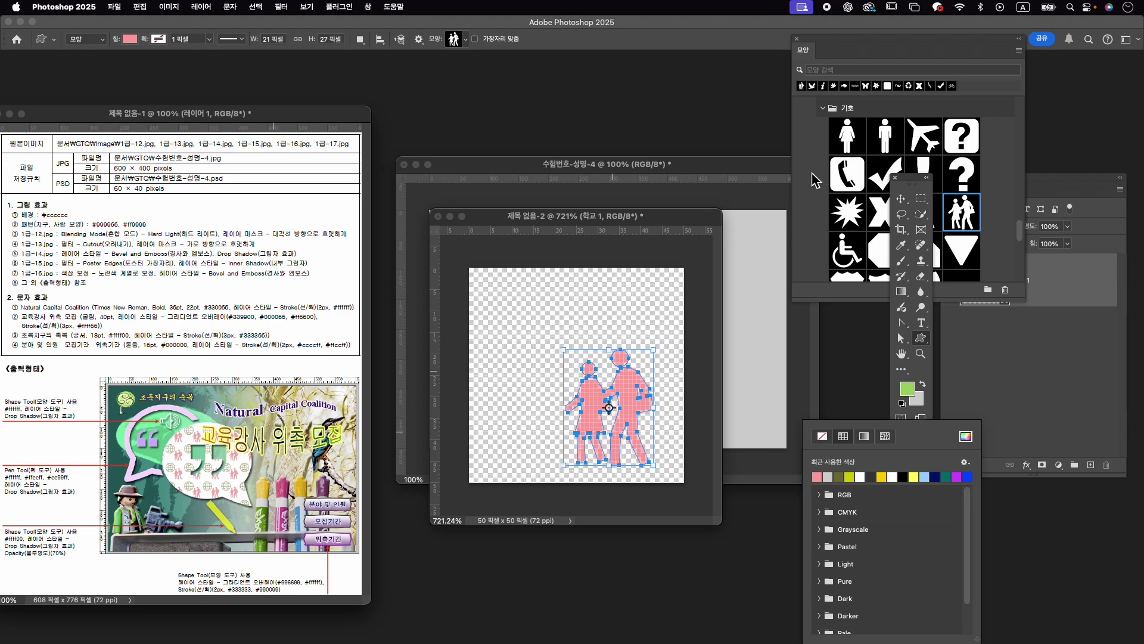
Draw a globe symbol shape in the tile's upper left.
click(1003, 177)
scroll(990, 198, down, 2)
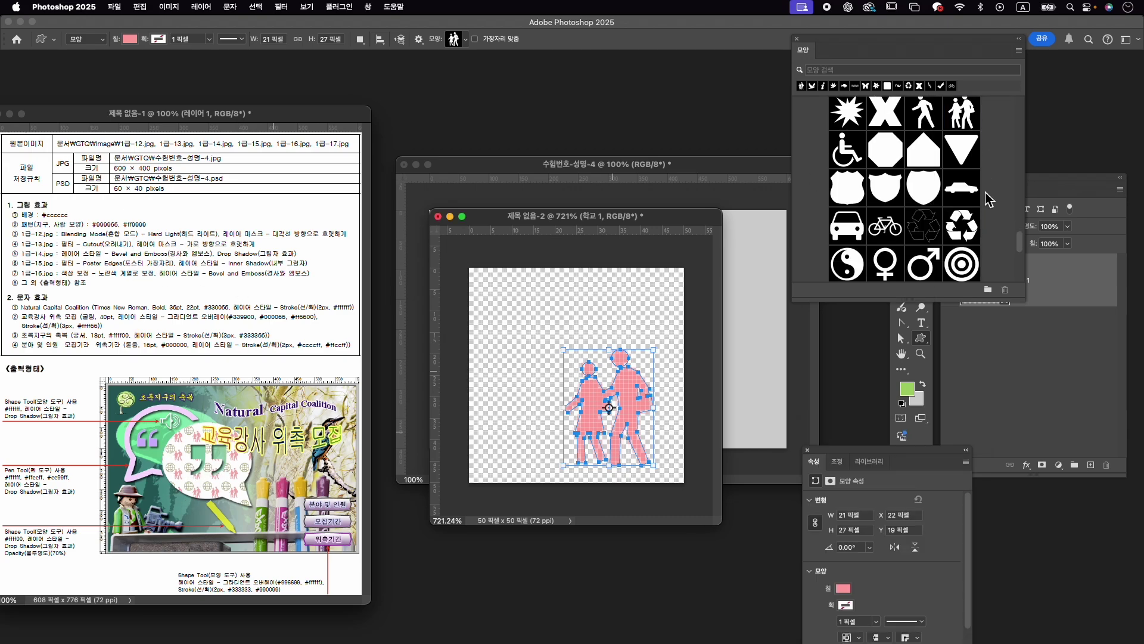
scroll(991, 199, down, 4)
scroll(990, 198, down, 3)
click(924, 213)
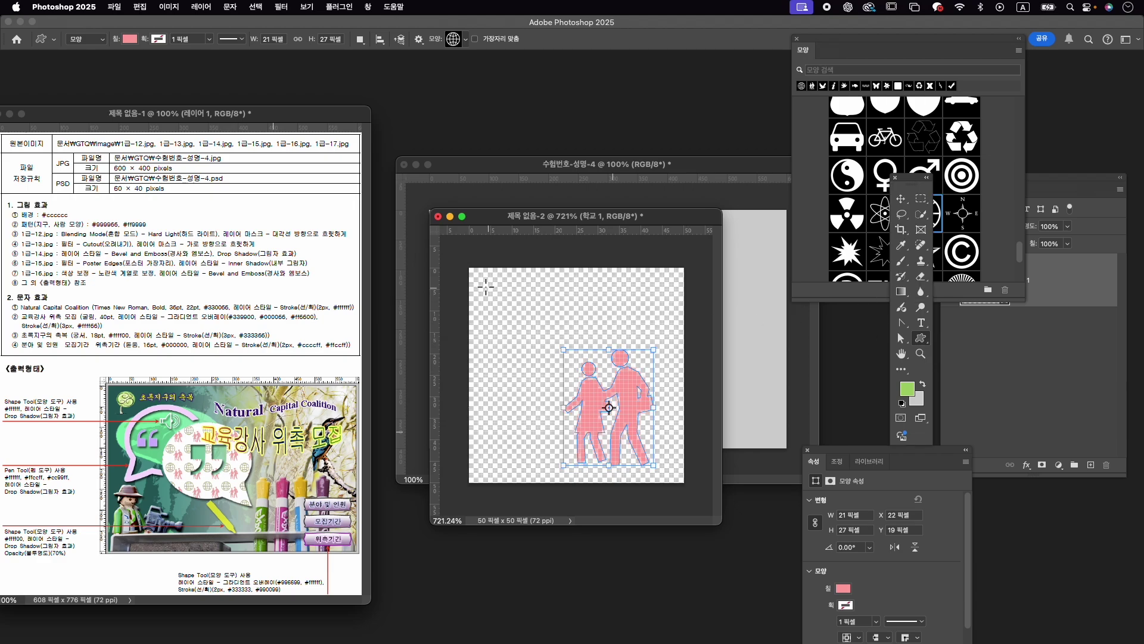
drag(485, 286, 585, 391)
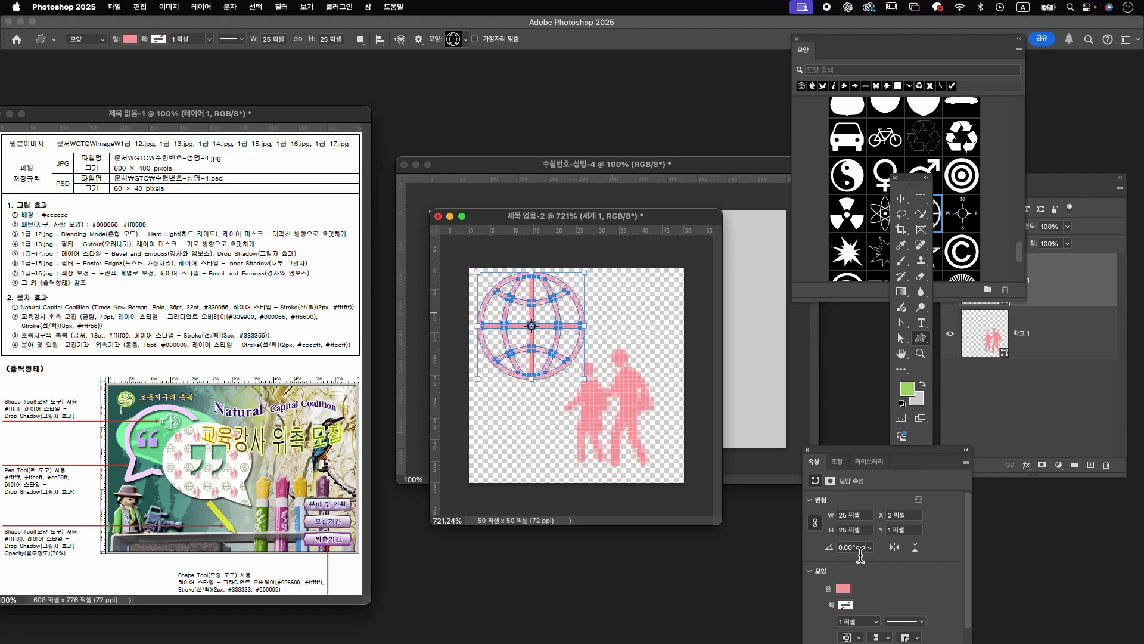
Give the globe an olive #999966 fill and nudge its position slightly with Free Transform.
click(844, 588)
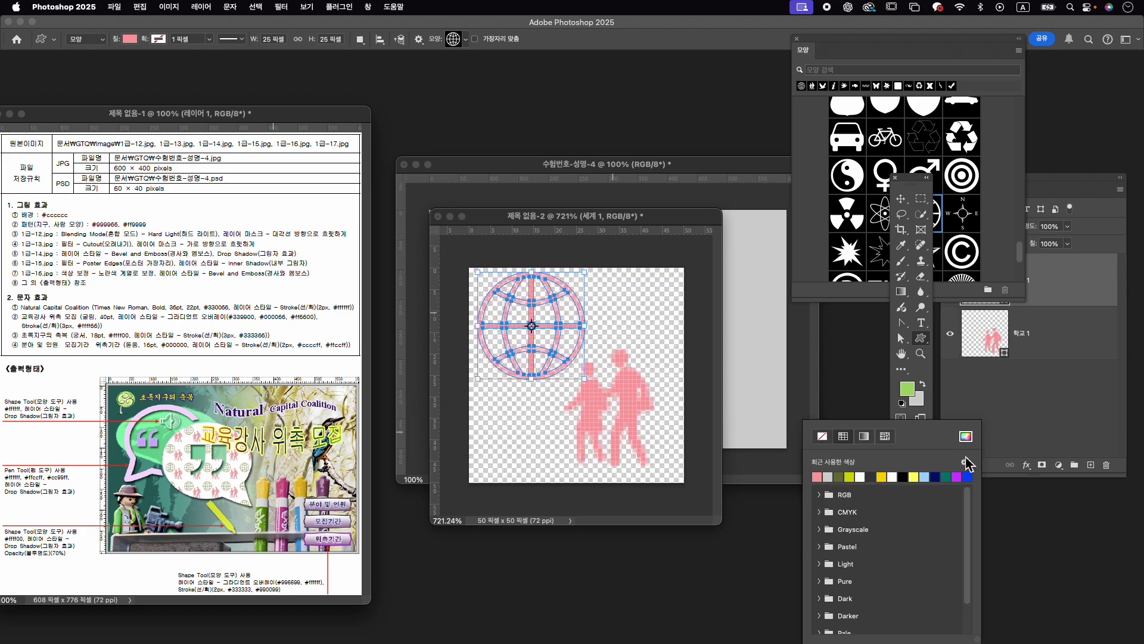
click(971, 438)
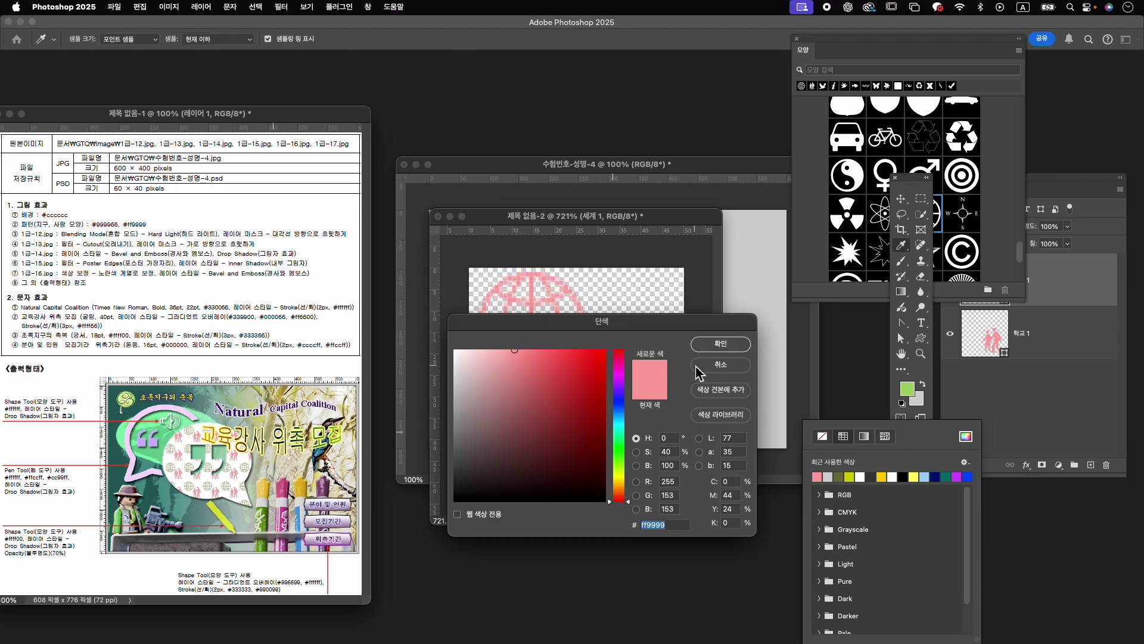
text(999966)
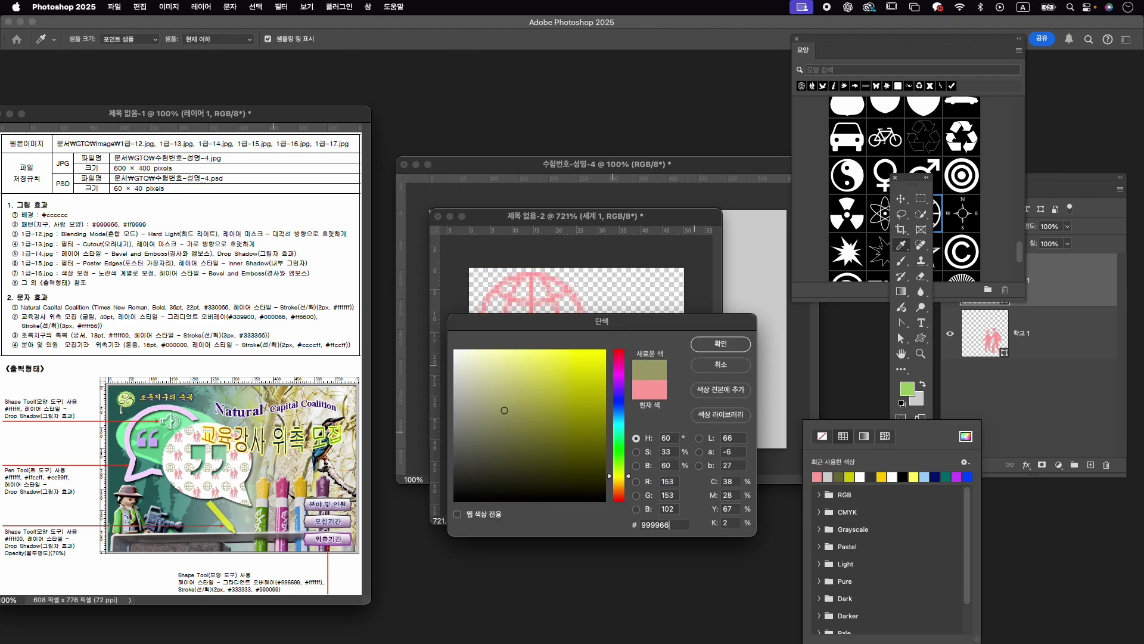
key(Return)
click(630, 319)
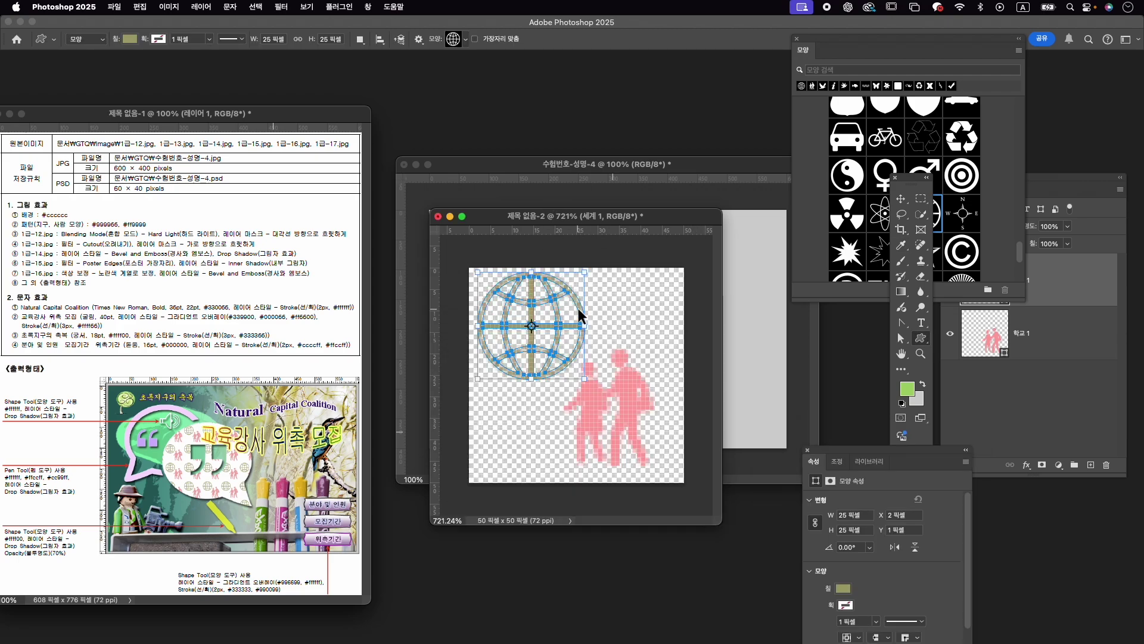
key(ctrl+t)
drag(564, 298, 570, 305)
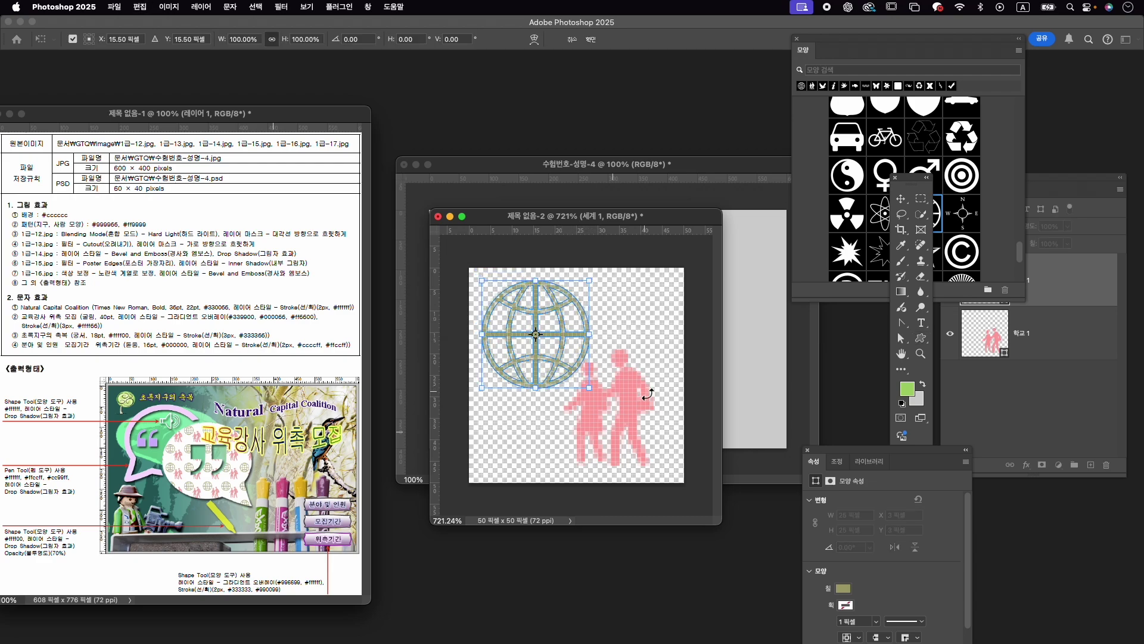
key(Left)
key(Return)
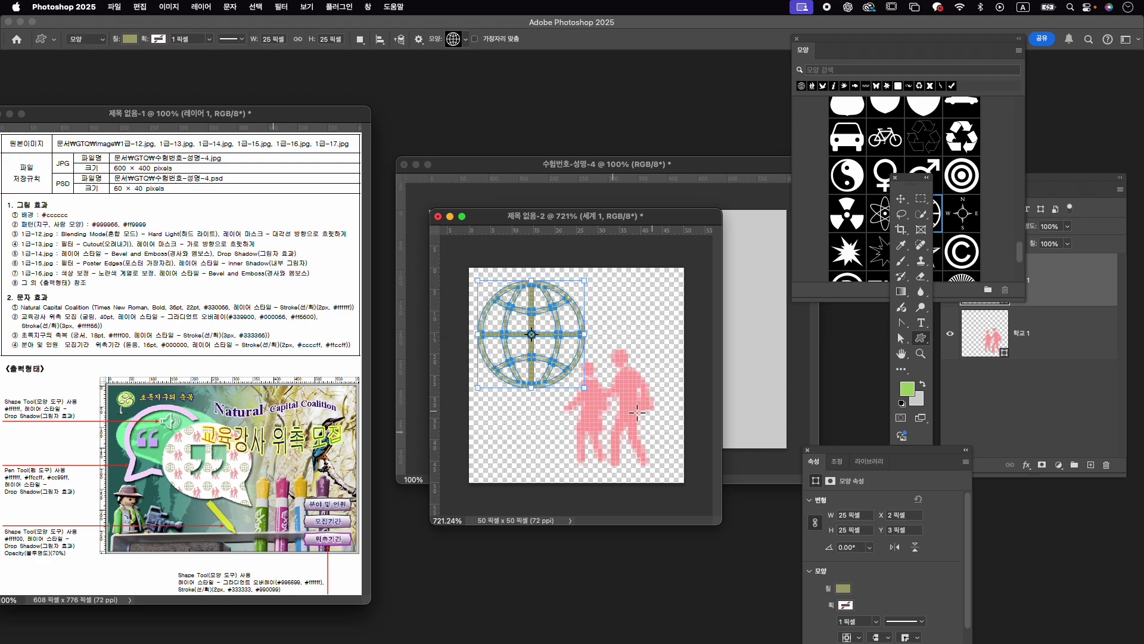
Shift the globe and figures layers together one pixel to the right.
click(1043, 327)
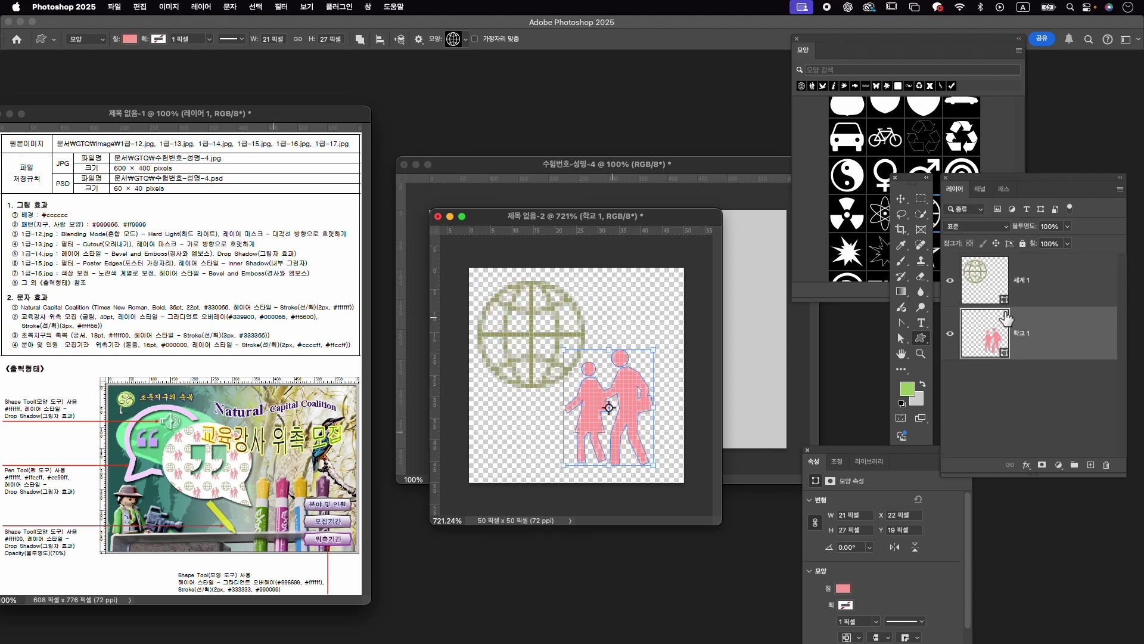
shift+click(1031, 299)
key(ctrl+t)
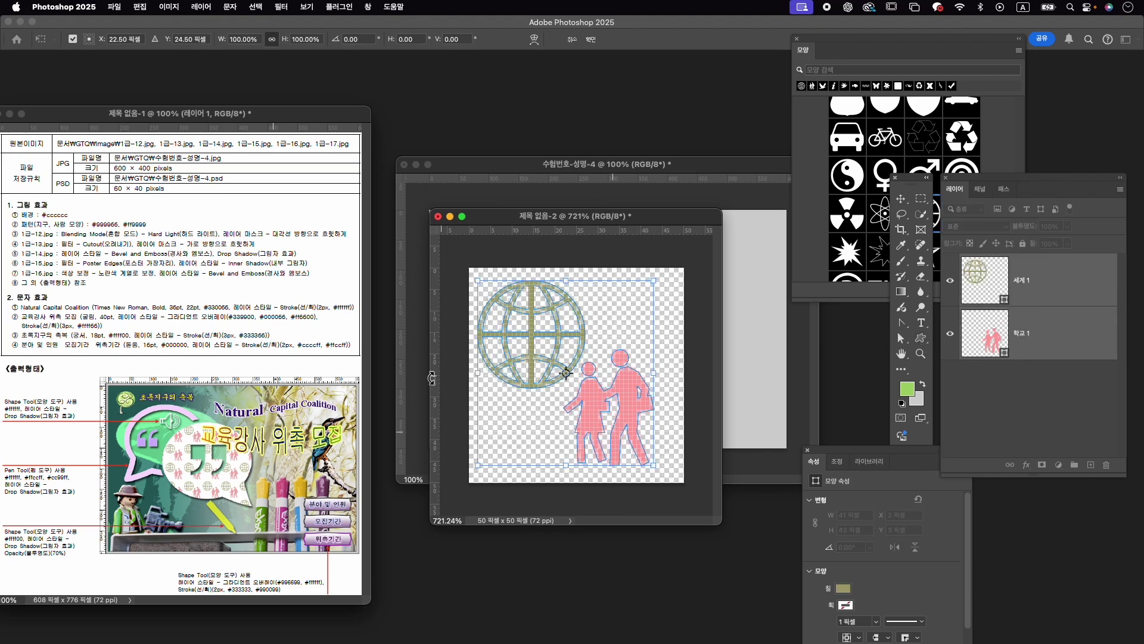
key(Right)
key(Right)
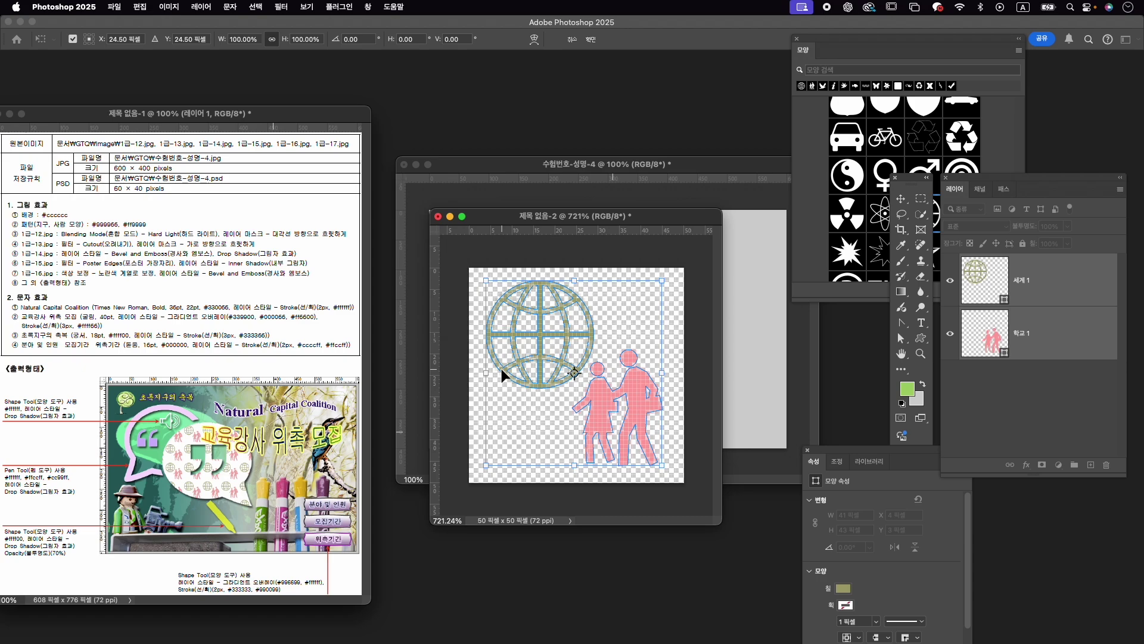
key(Return)
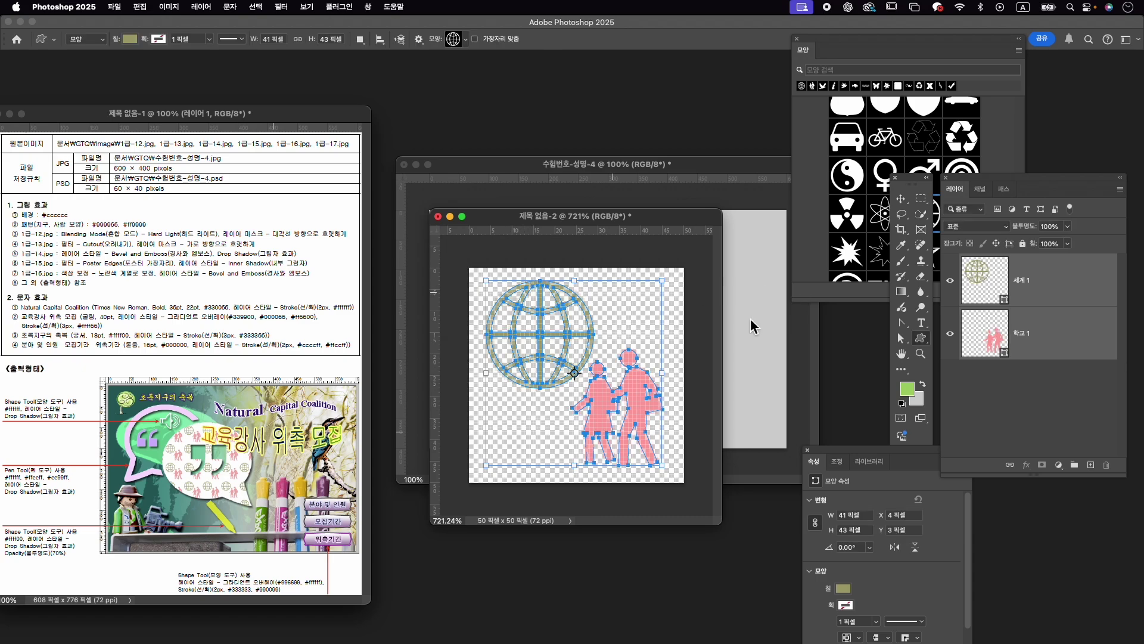
click(1051, 337)
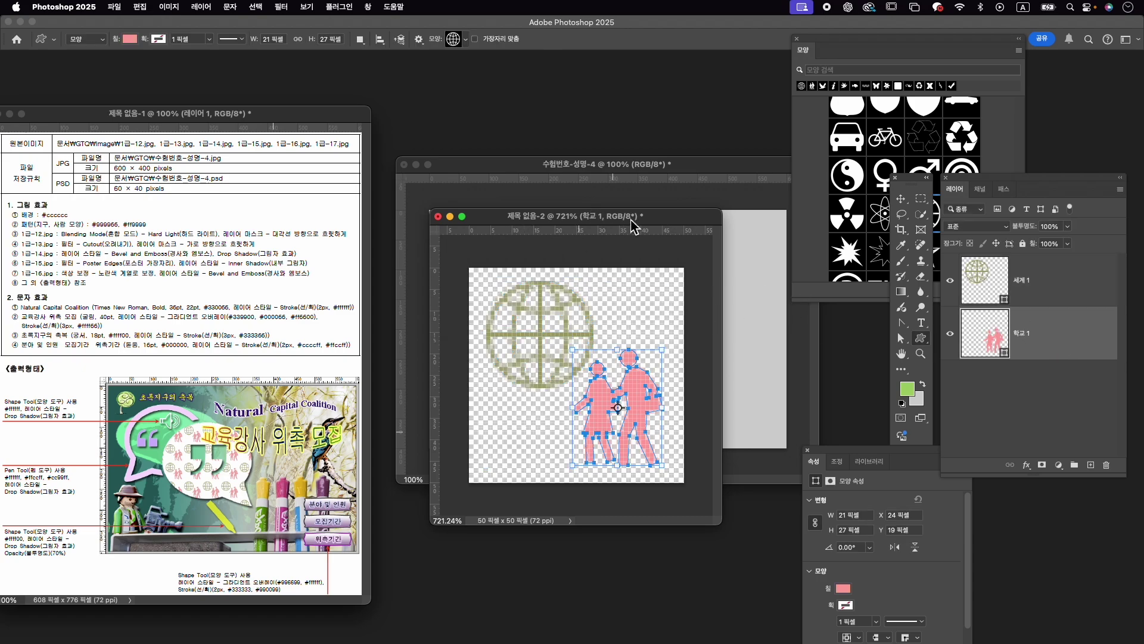
drag(631, 219, 630, 279)
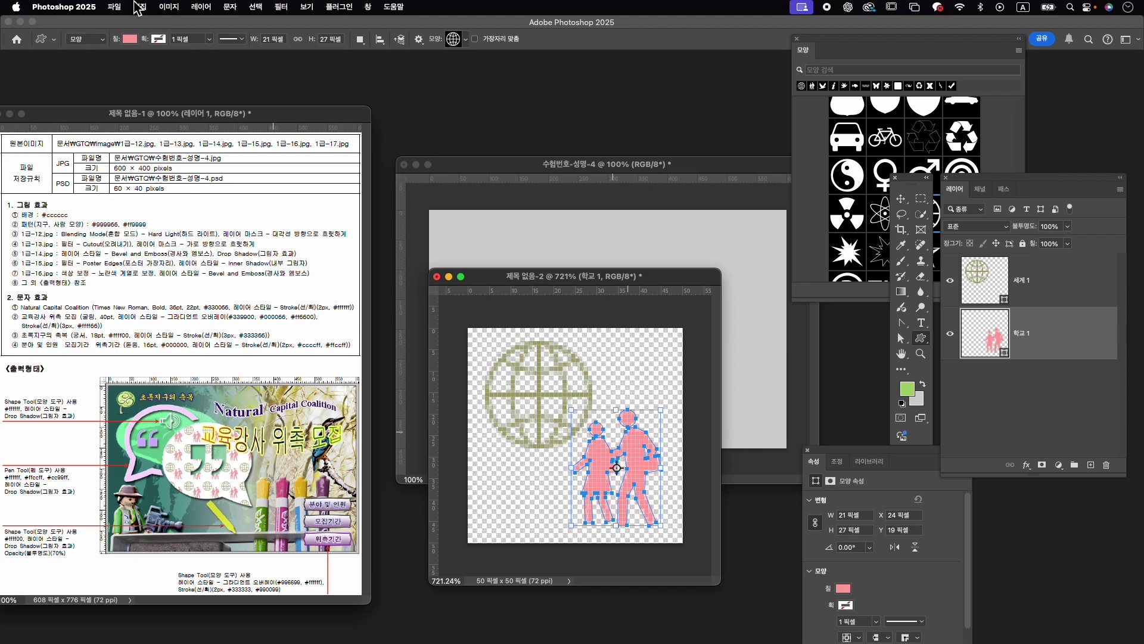
Define the tile as a new pattern named 패턴 3.
click(139, 7)
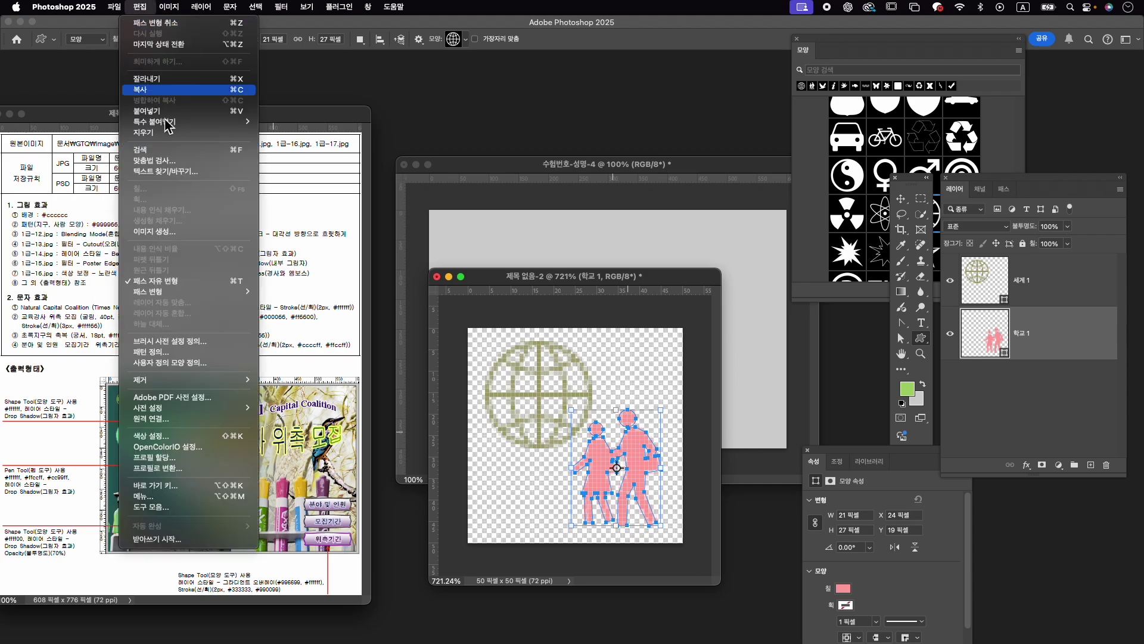
click(198, 352)
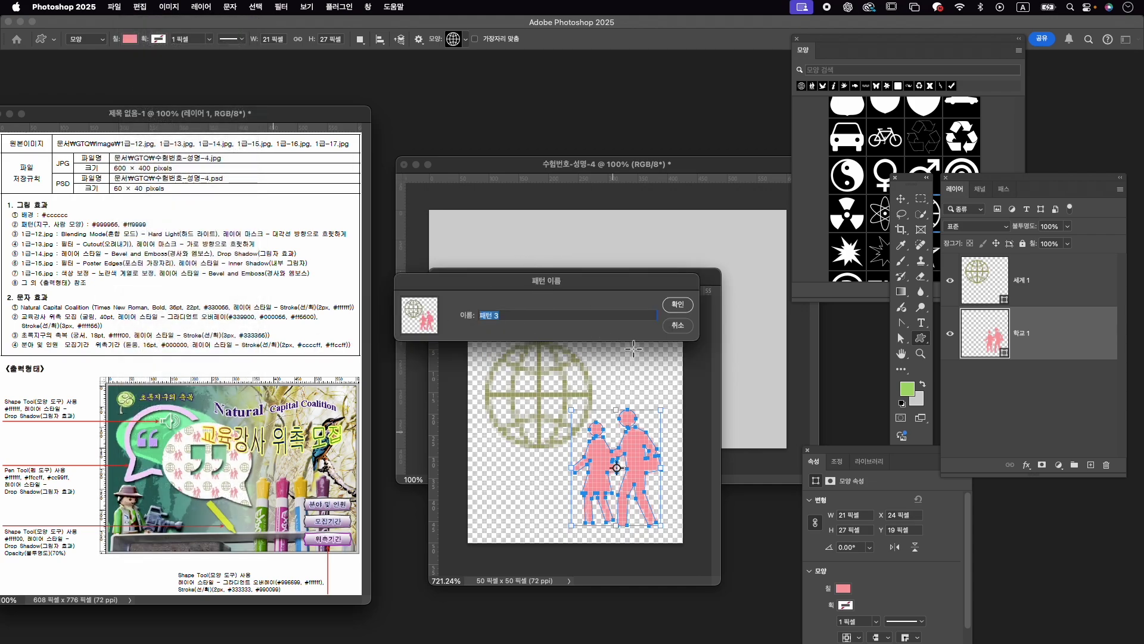
click(677, 304)
mouse_move(608, 279)
mouse_down()
mouse_move(546, 435)
mouse_move(558, 510)
mouse_up()
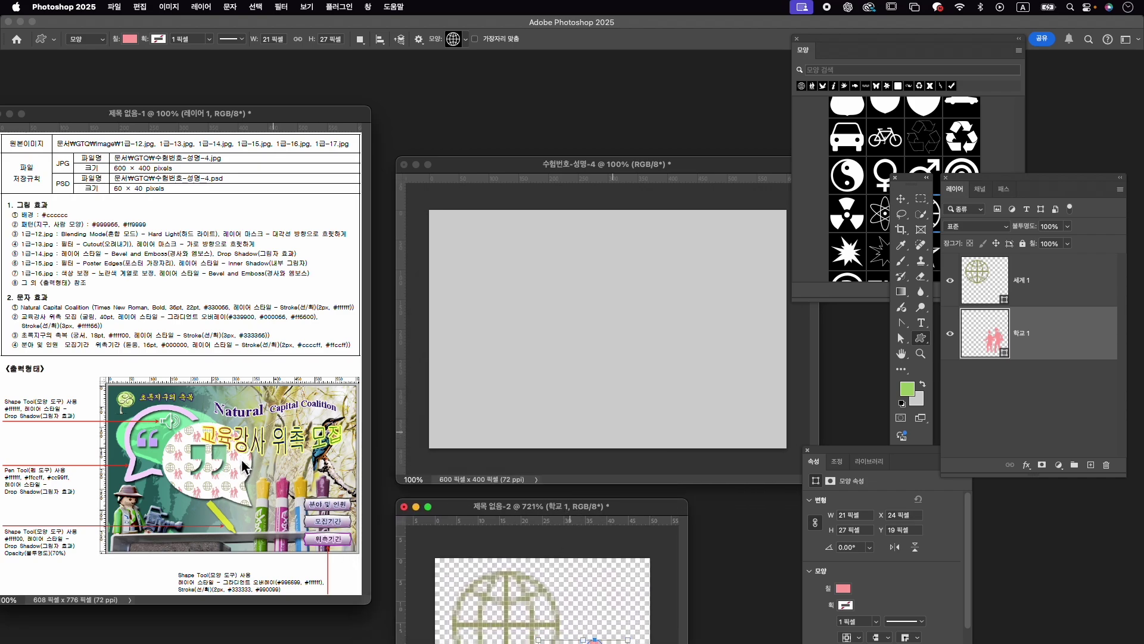
Close the Shapes panel, pick the Move tool, and save the poster as 수험번호-성명-4.psd in GTQ.
click(657, 174)
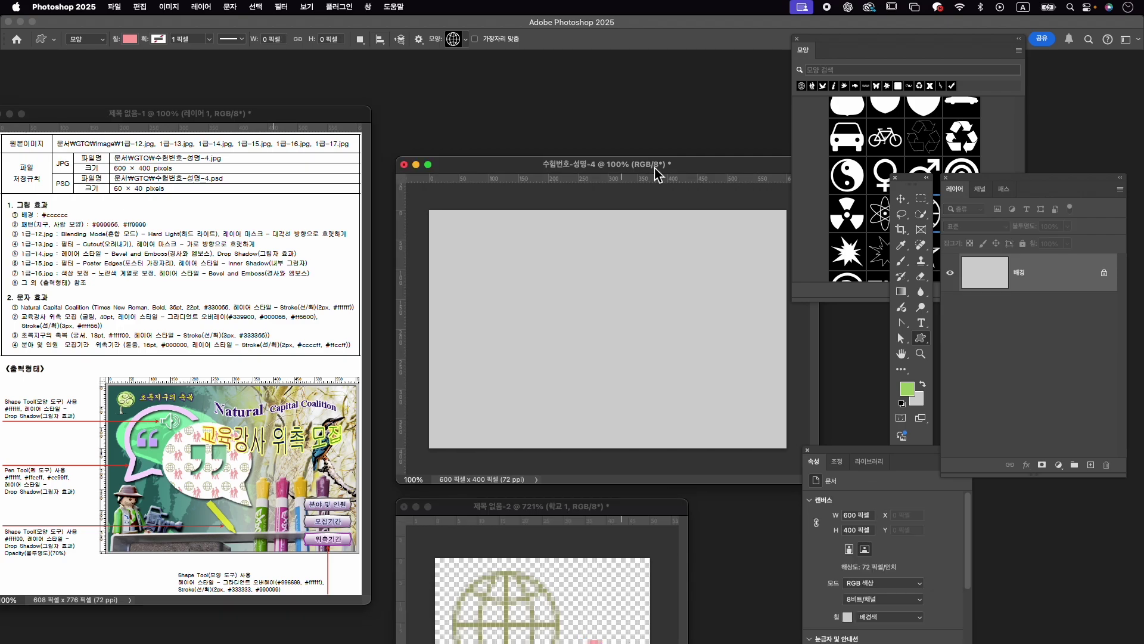
click(796, 39)
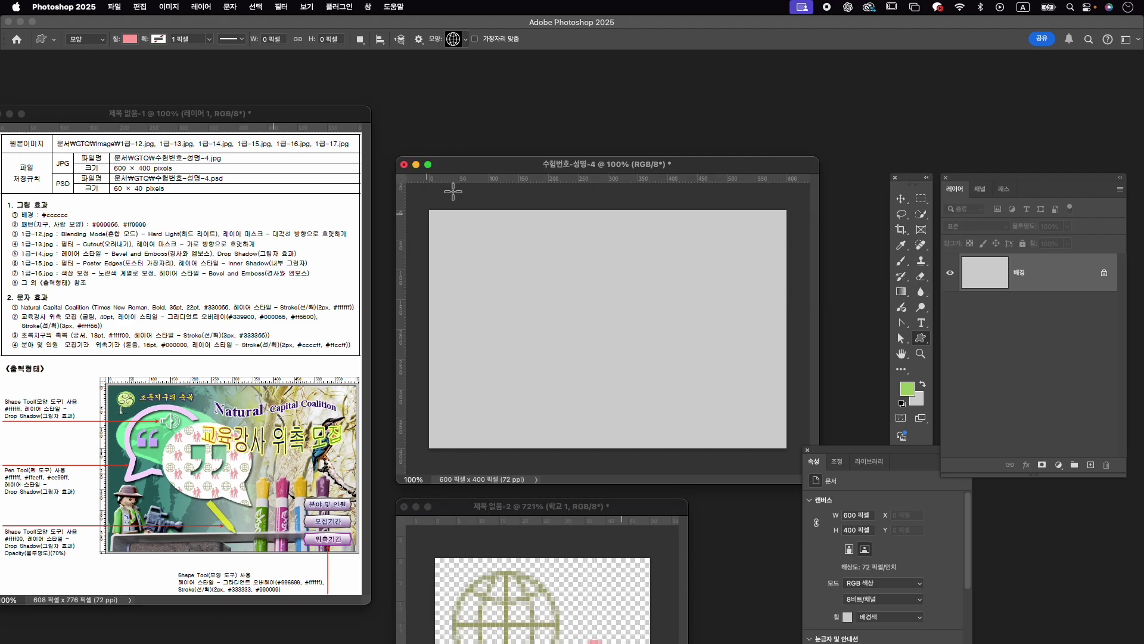
click(901, 199)
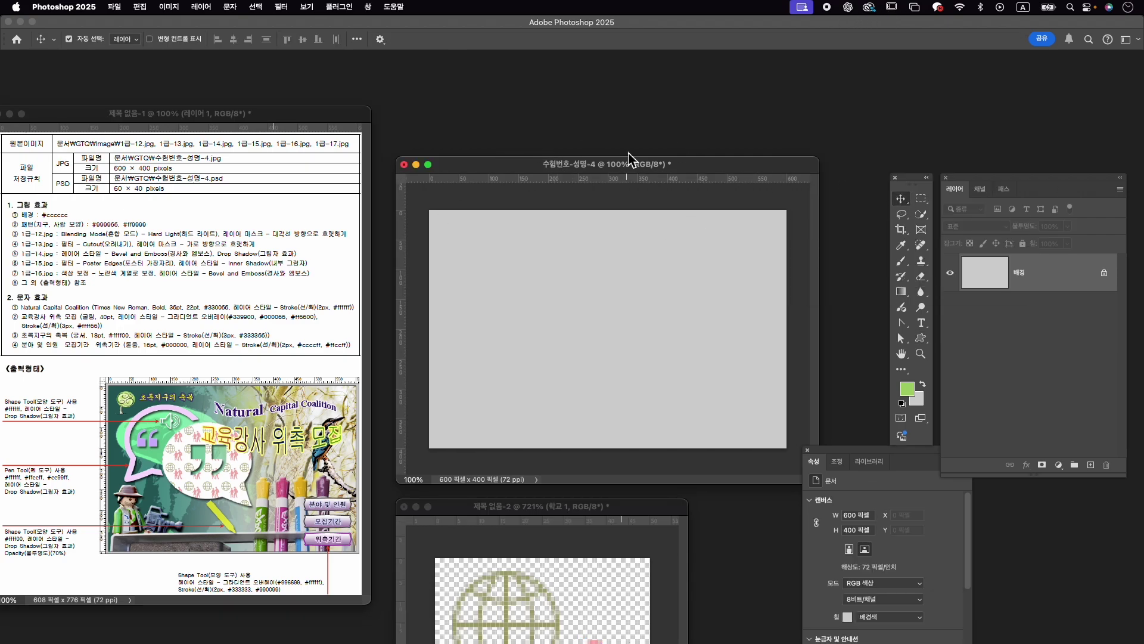
click(111, 7)
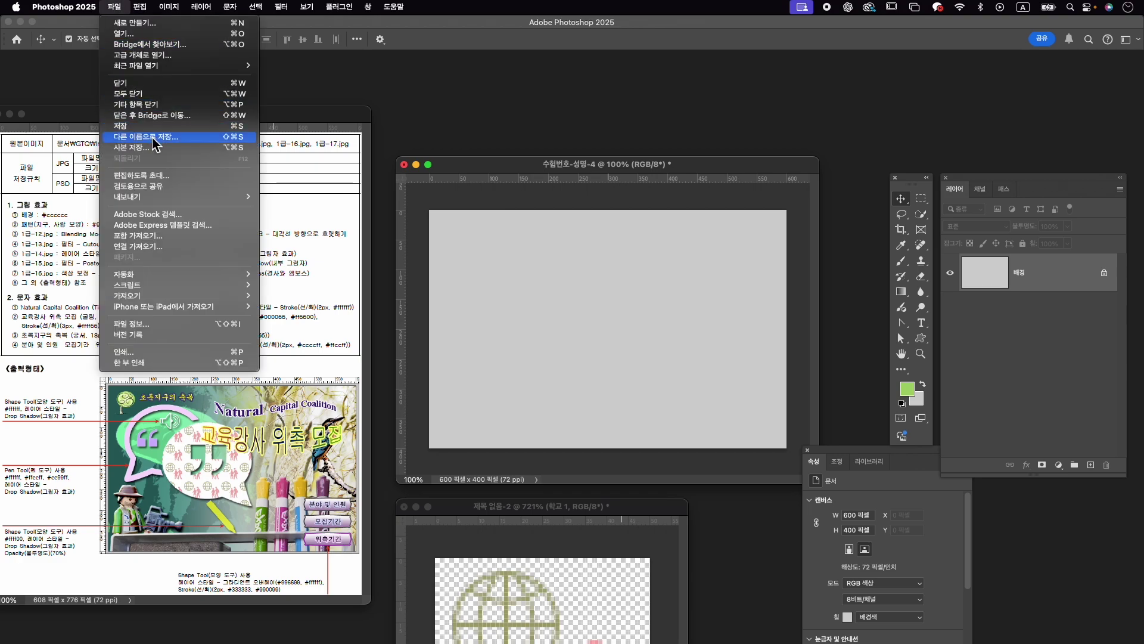
click(155, 143)
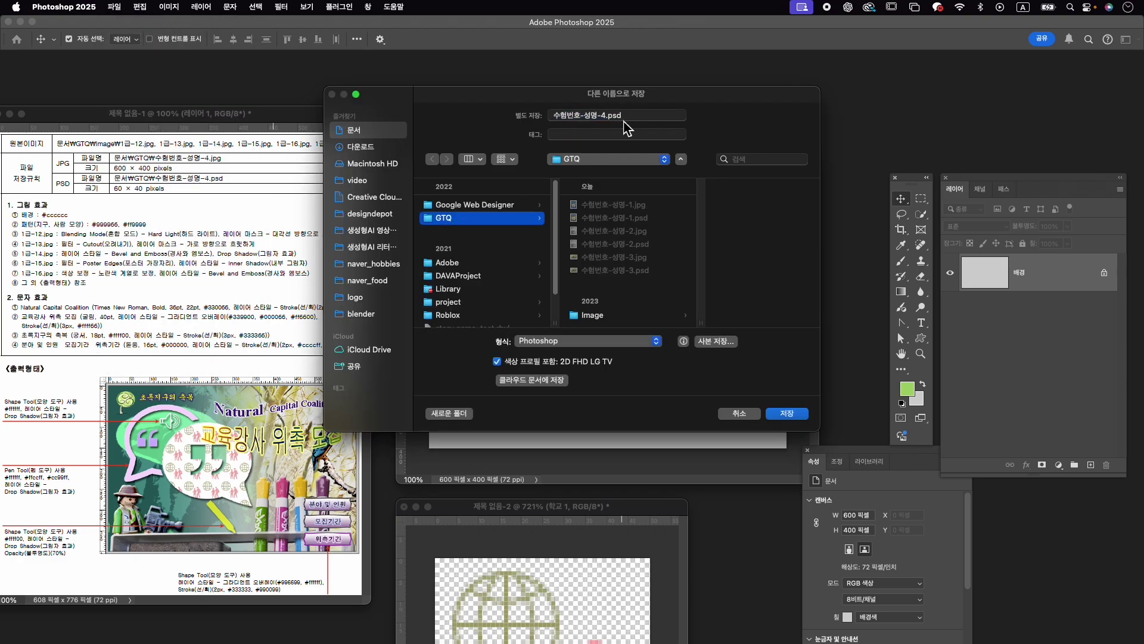
drag(617, 94, 622, 146)
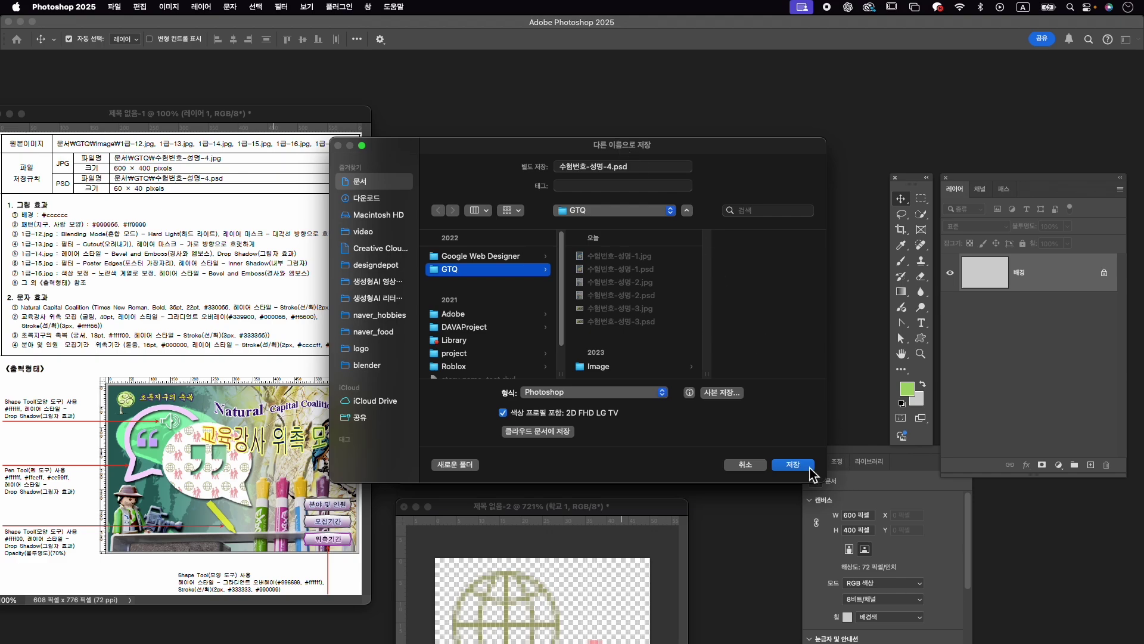
click(793, 464)
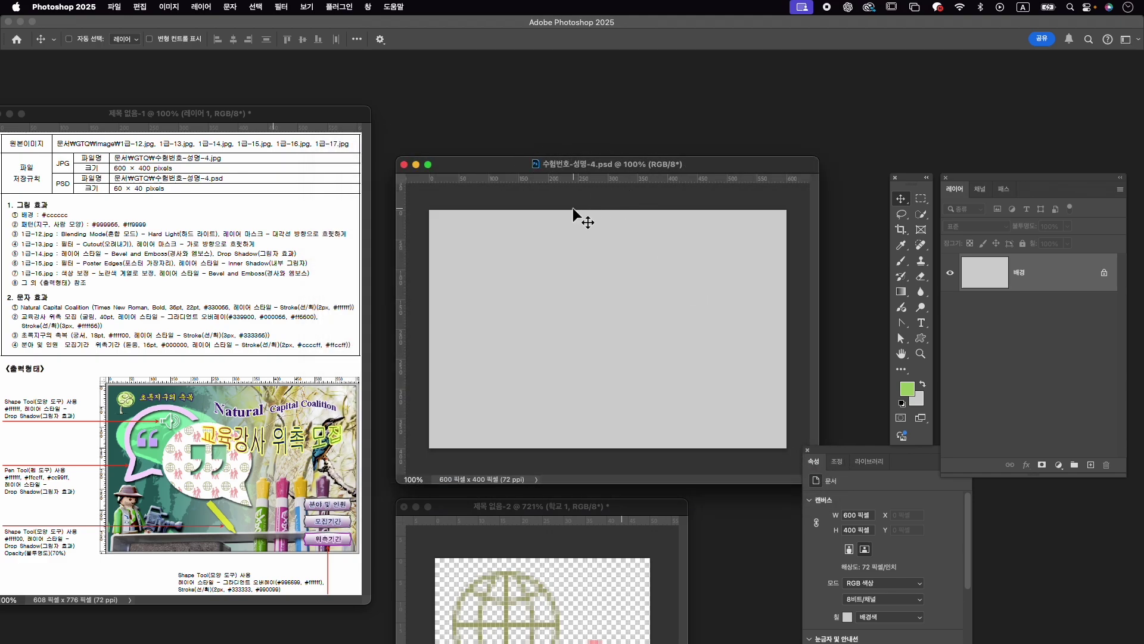
key(super+o)
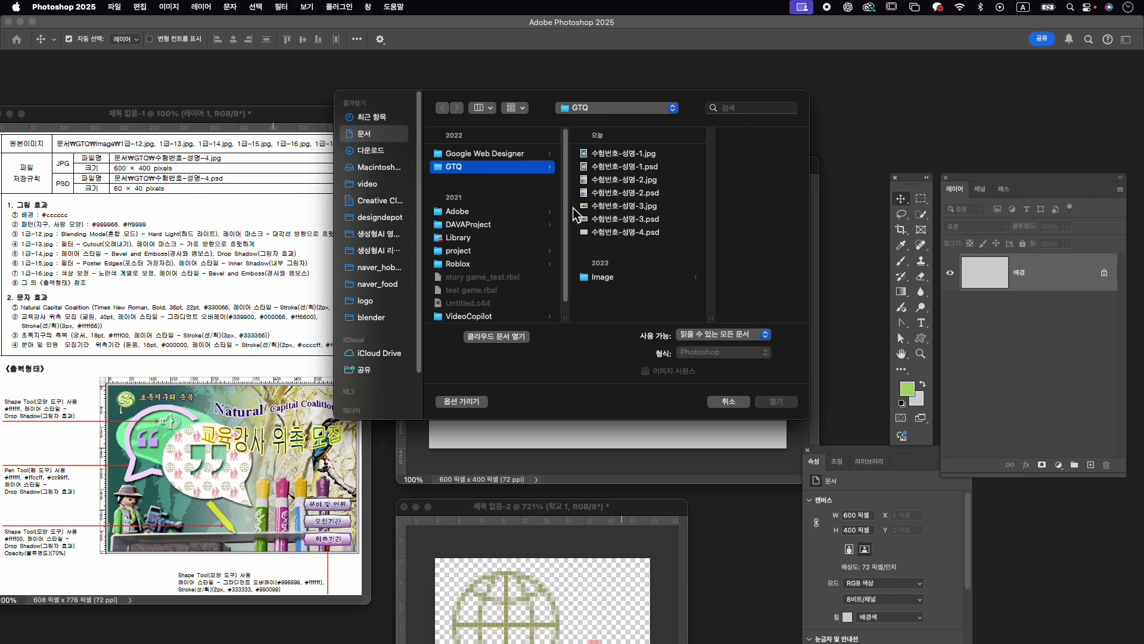
Open 1급-12.jpg from the Image folder and drag the owl photo into the poster.
click(632, 278)
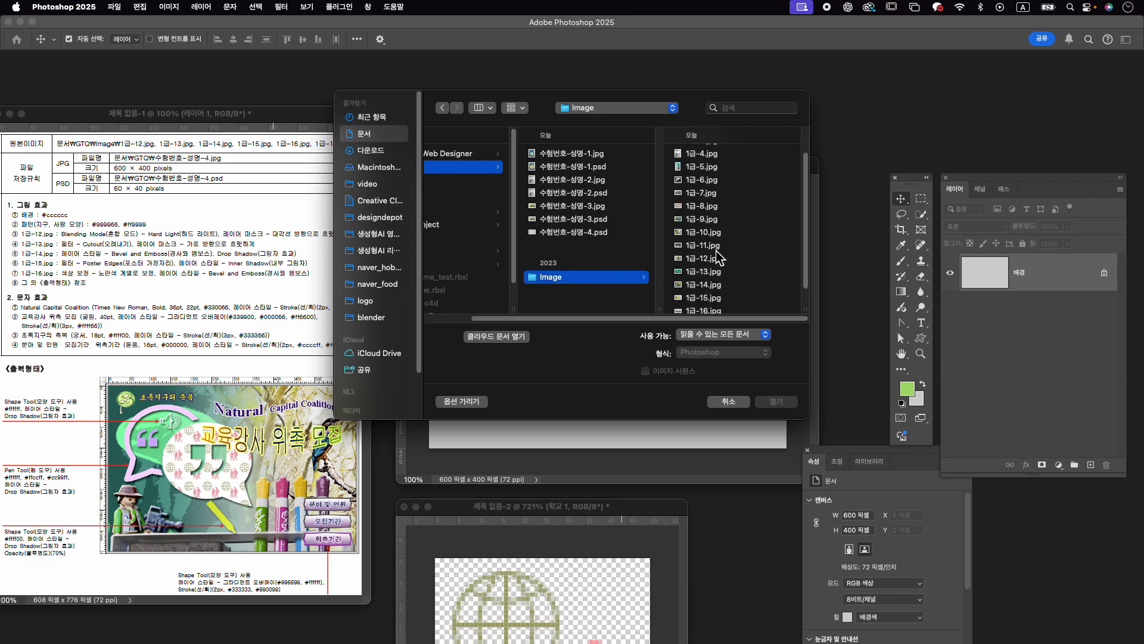
click(710, 258)
click(778, 403)
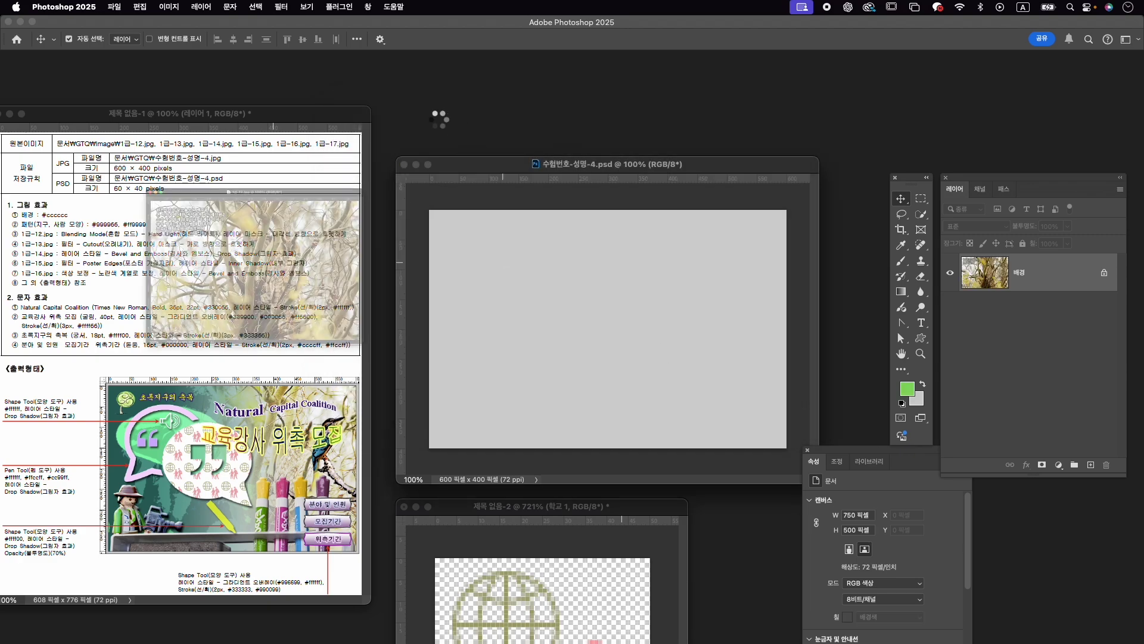
mouse_move(316, 118)
mouse_down()
mouse_move(651, 118)
mouse_move(458, 127)
mouse_up()
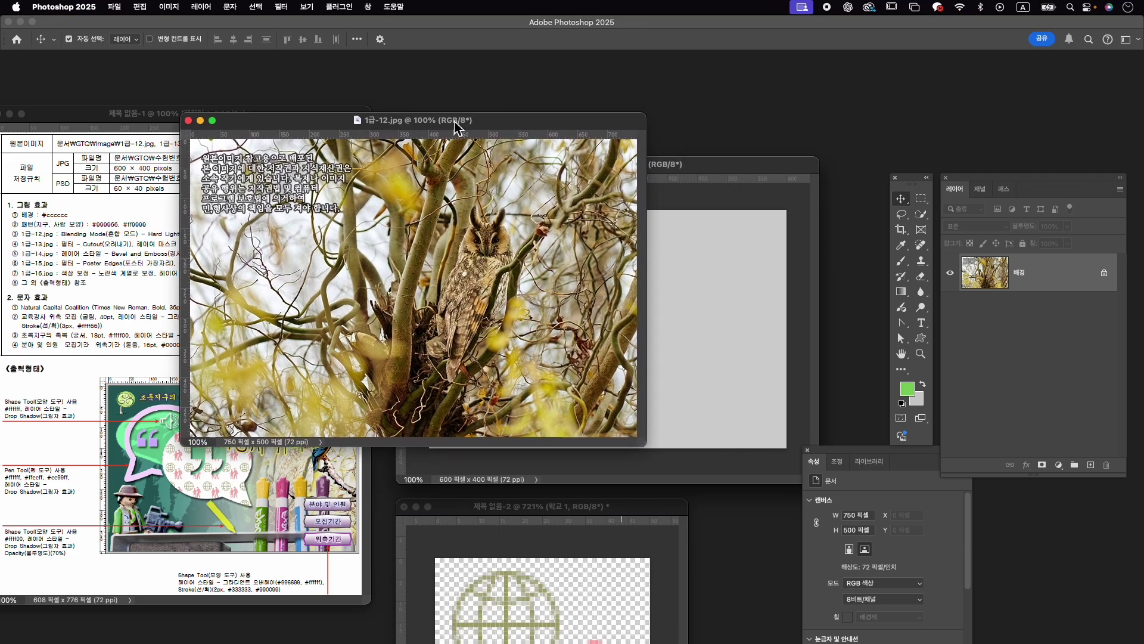
drag(732, 299, 733, 301)
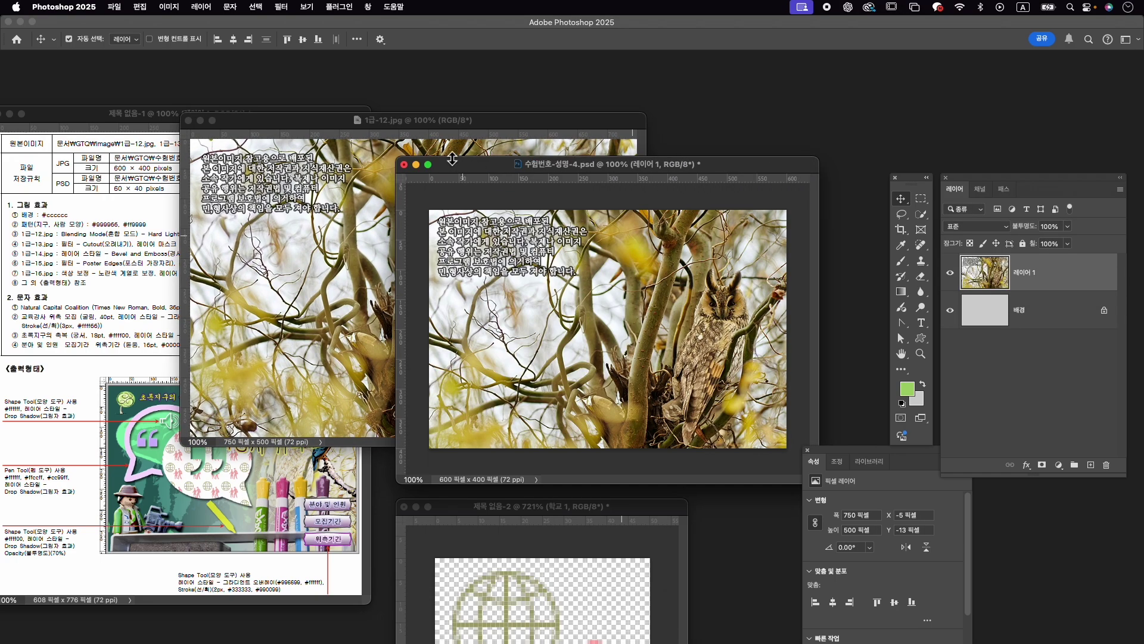
click(188, 120)
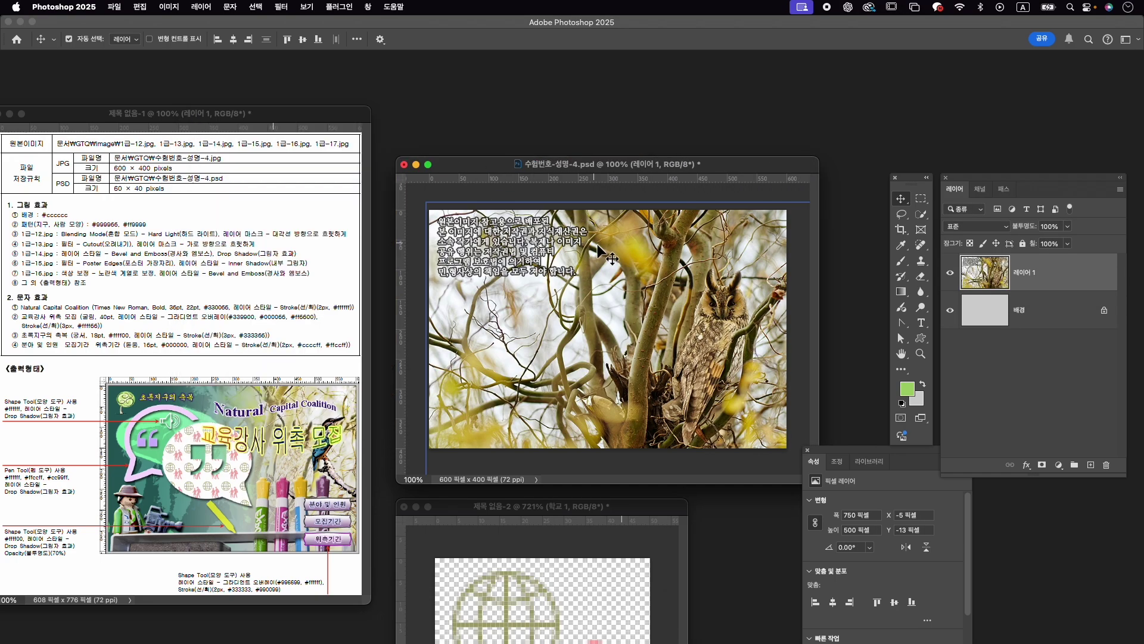
Rename the owl photo layer to 1-12 and begin Free Transform.
double_click(1025, 272)
text(1-12)
key(Return)
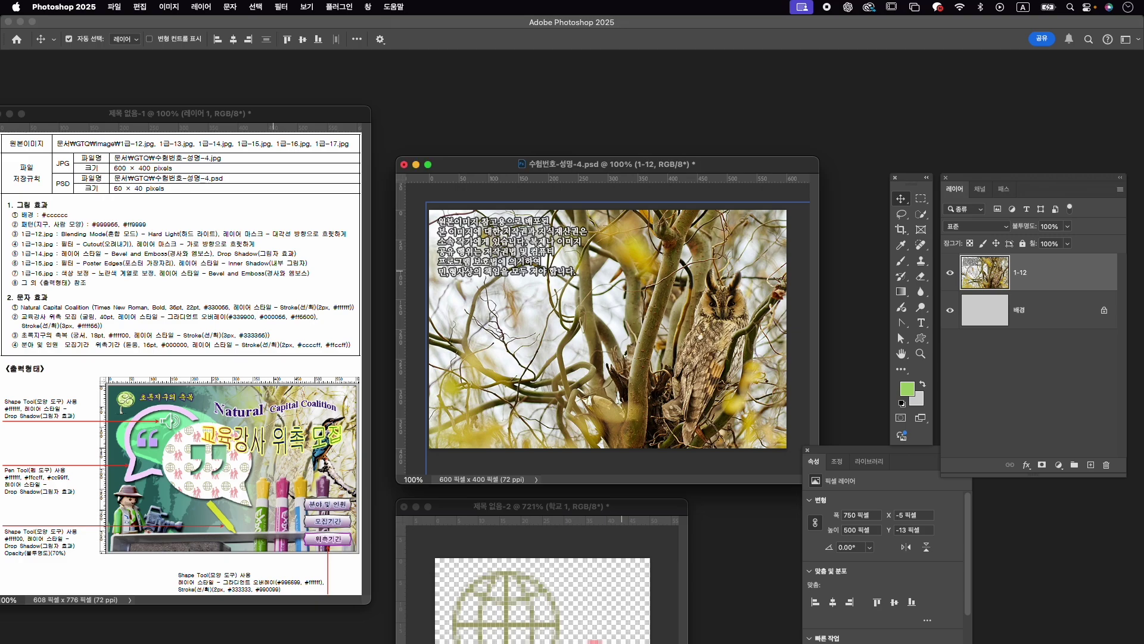
key(ctrl+t)
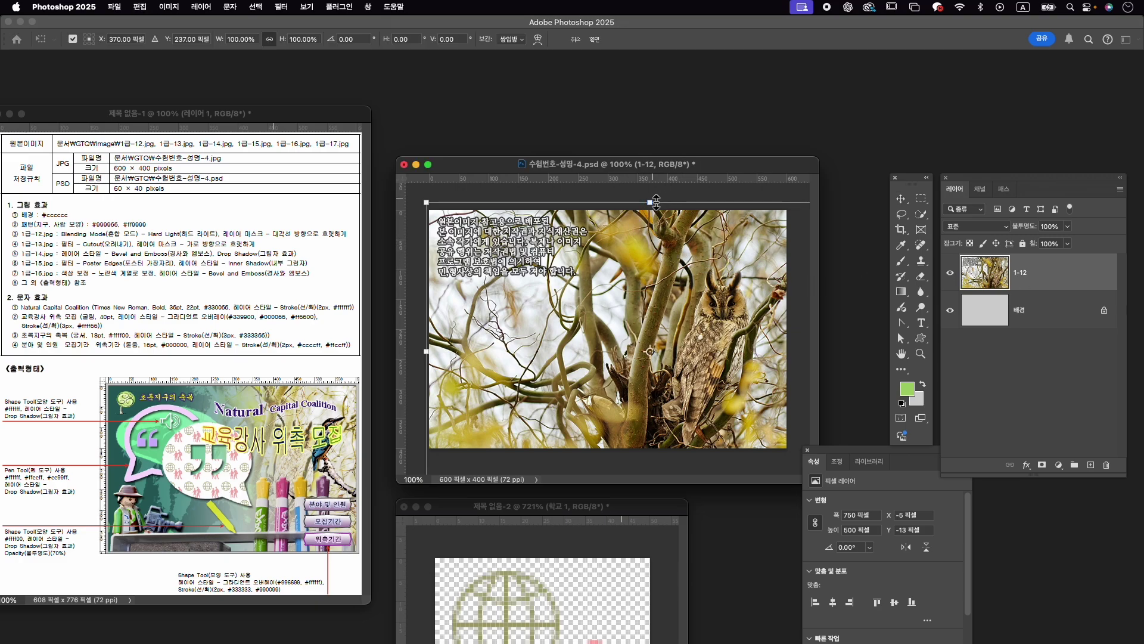
Scale layer 1-12 to about 81%, shift it right over the canvas, and set Hard Light blending.
drag(656, 202, 658, 229)
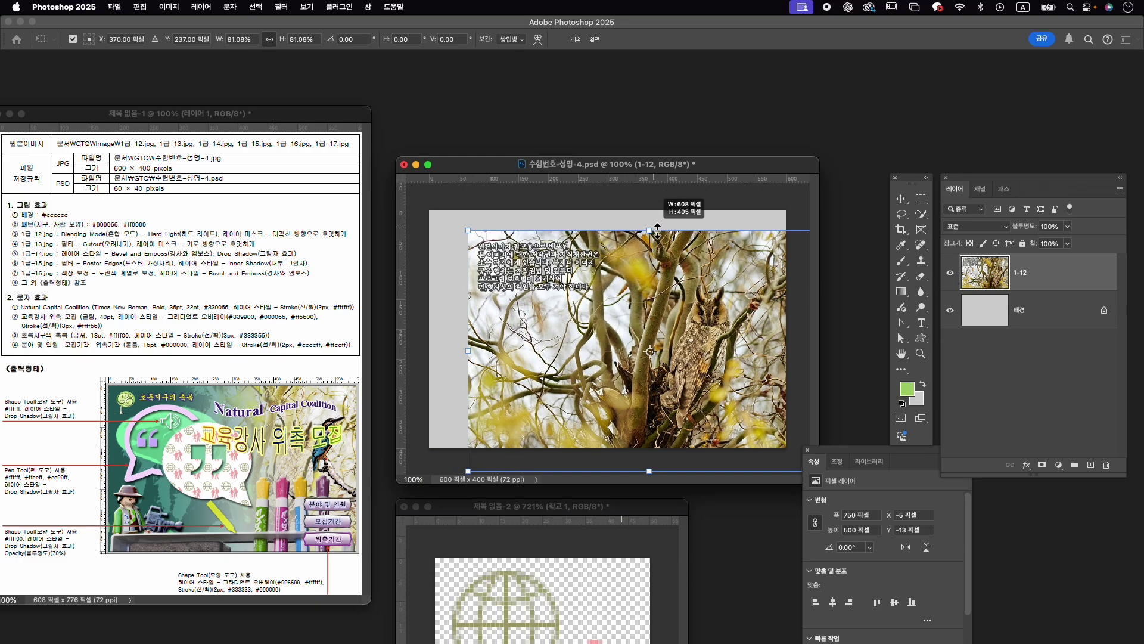
drag(658, 270, 616, 248)
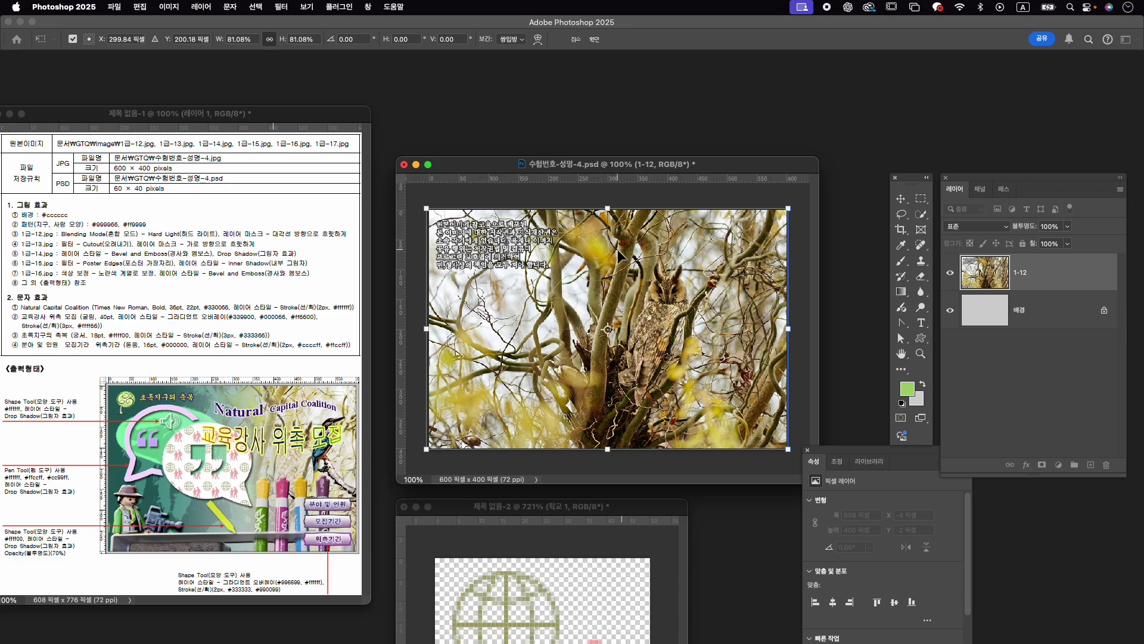
drag(620, 249, 646, 247)
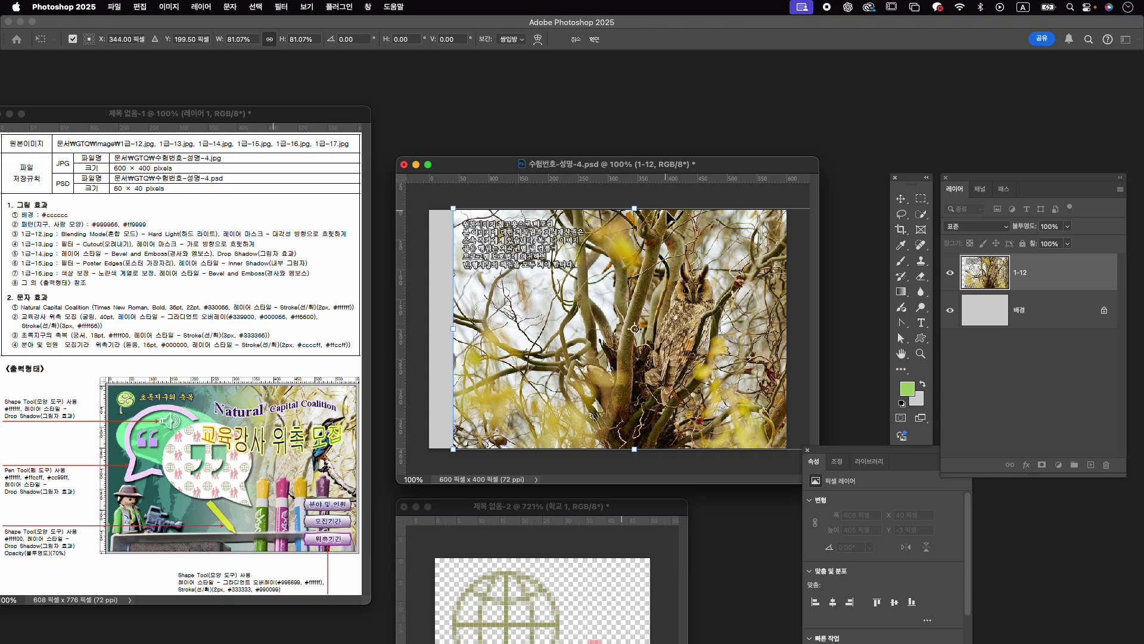
drag(667, 212, 685, 220)
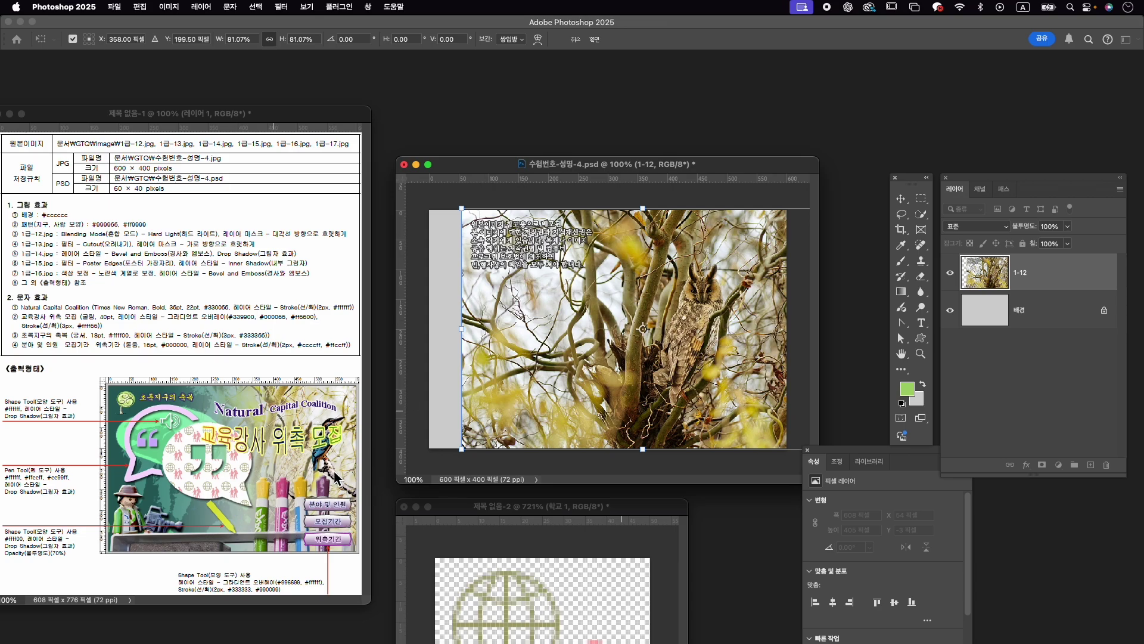
key(Return)
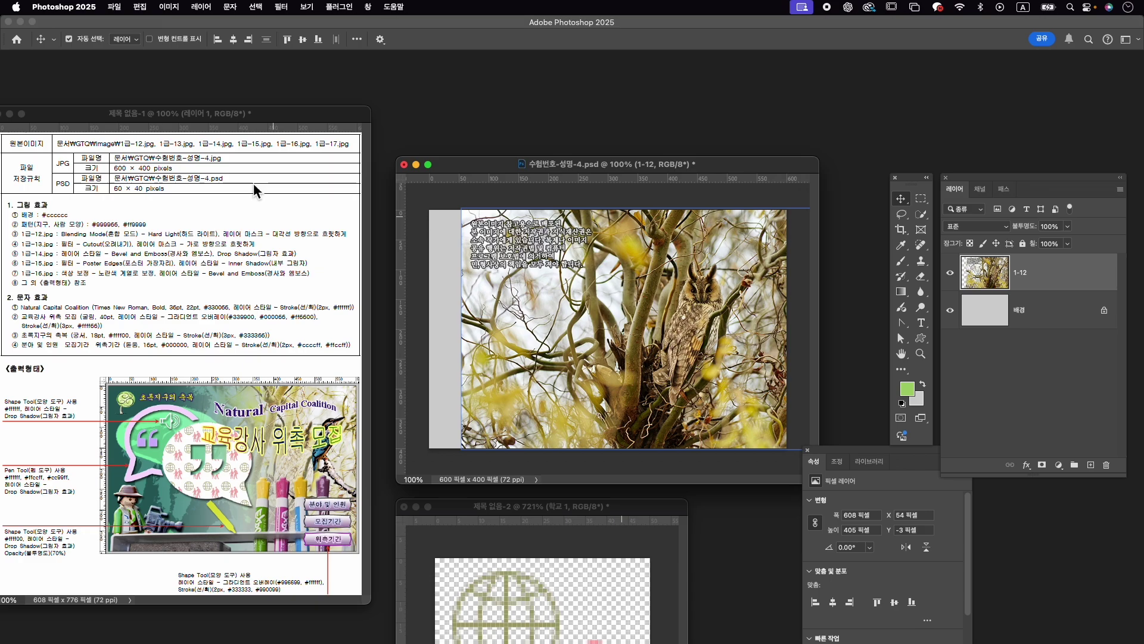
click(985, 227)
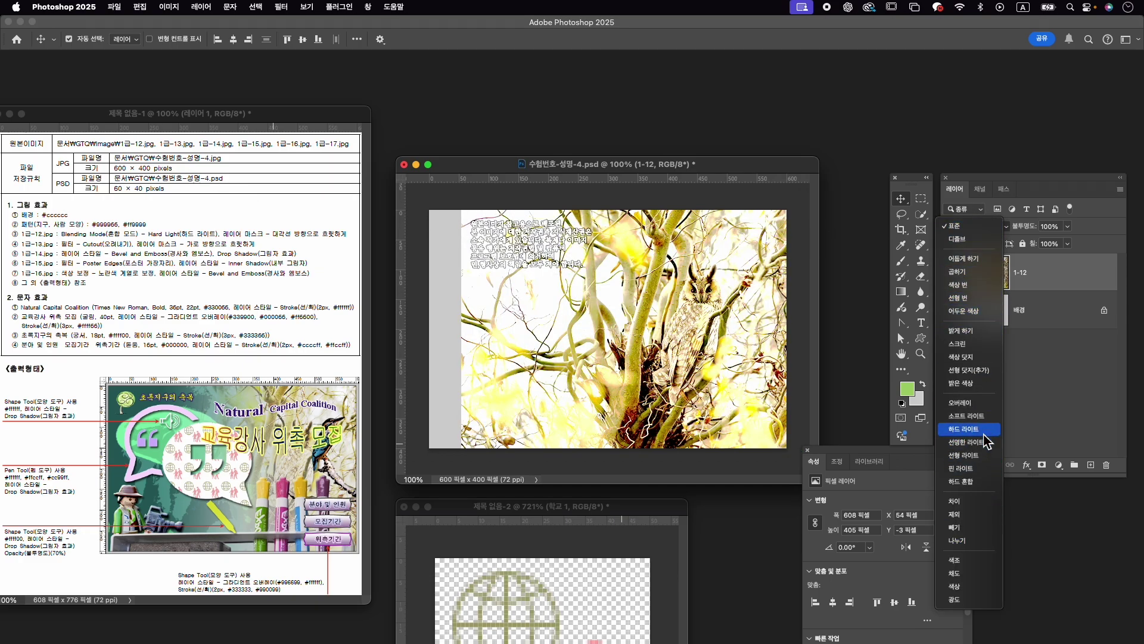
click(984, 429)
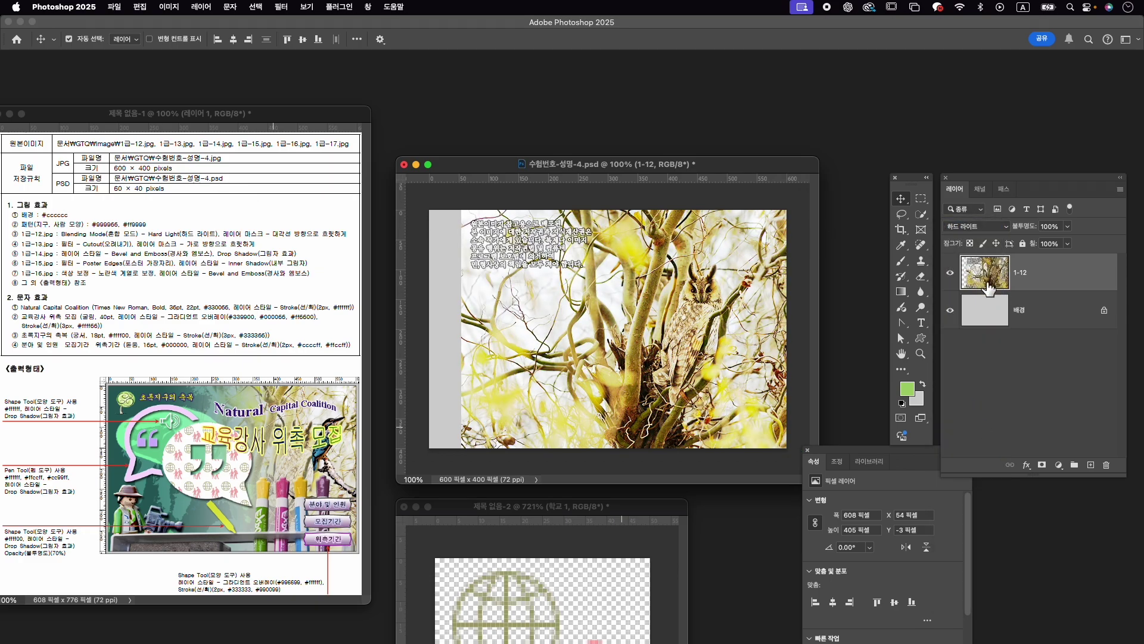
Add a diagonal gradient layer mask that fades the owl photo's lower-left side into grey.
click(1042, 465)
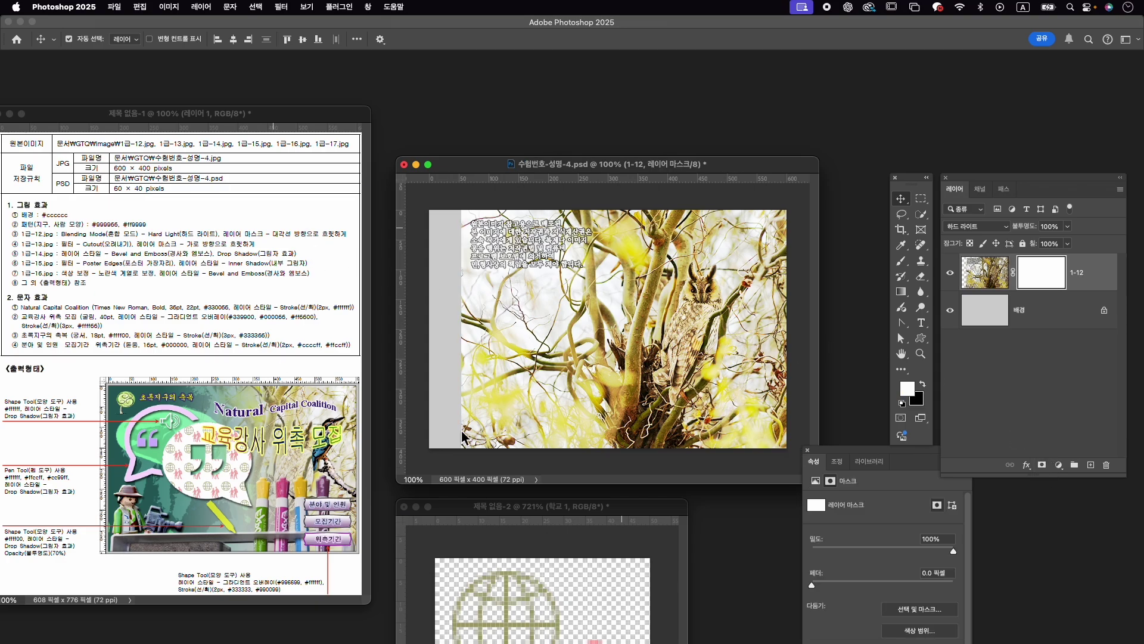
key(g)
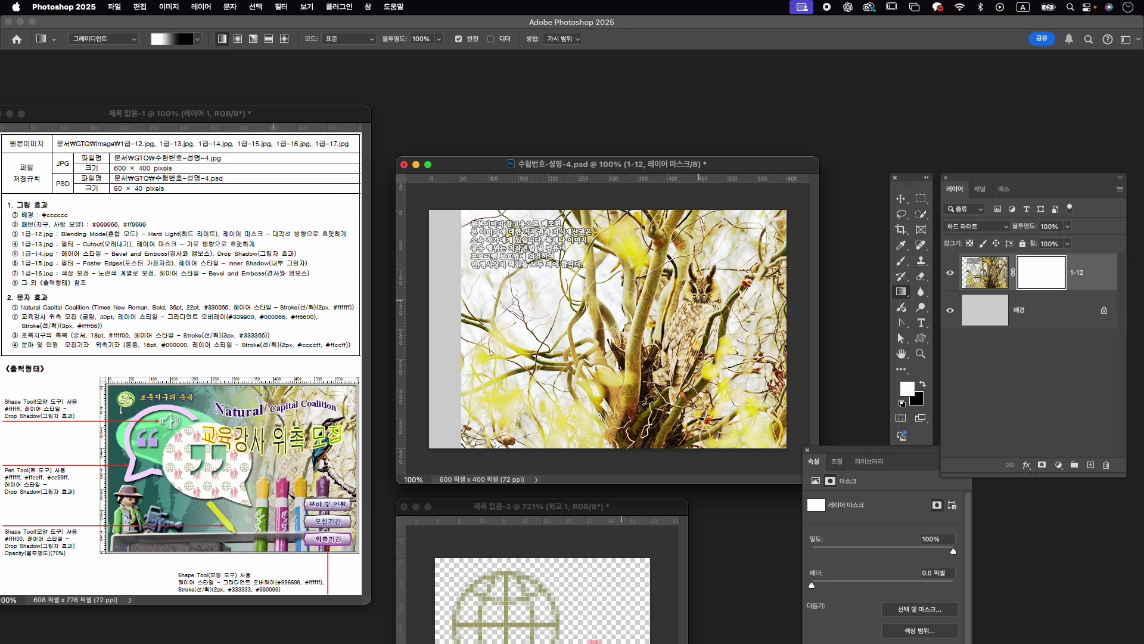
drag(675, 286, 545, 398)
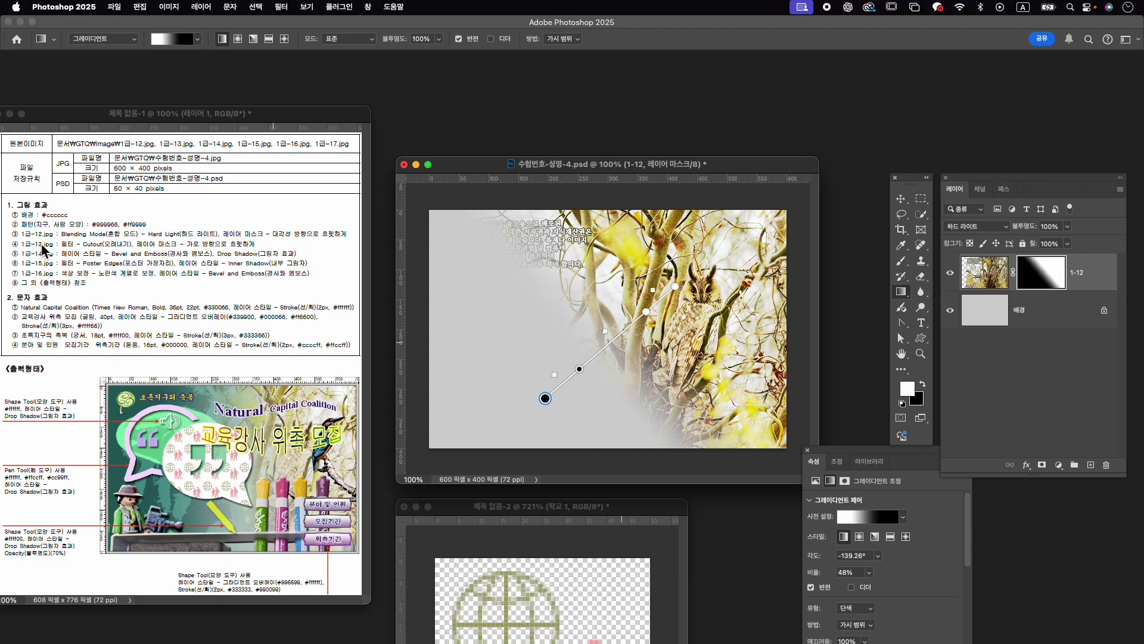
Open the jellyfish image 1급-13.jpg and move its window aside.
key(super+o)
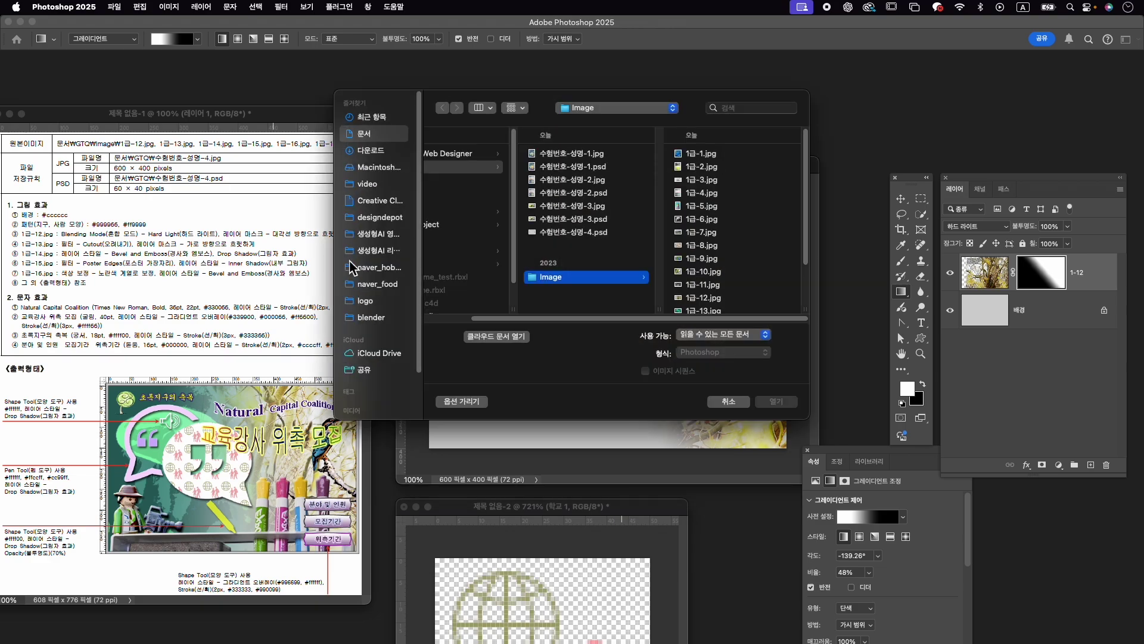
double_click(691, 310)
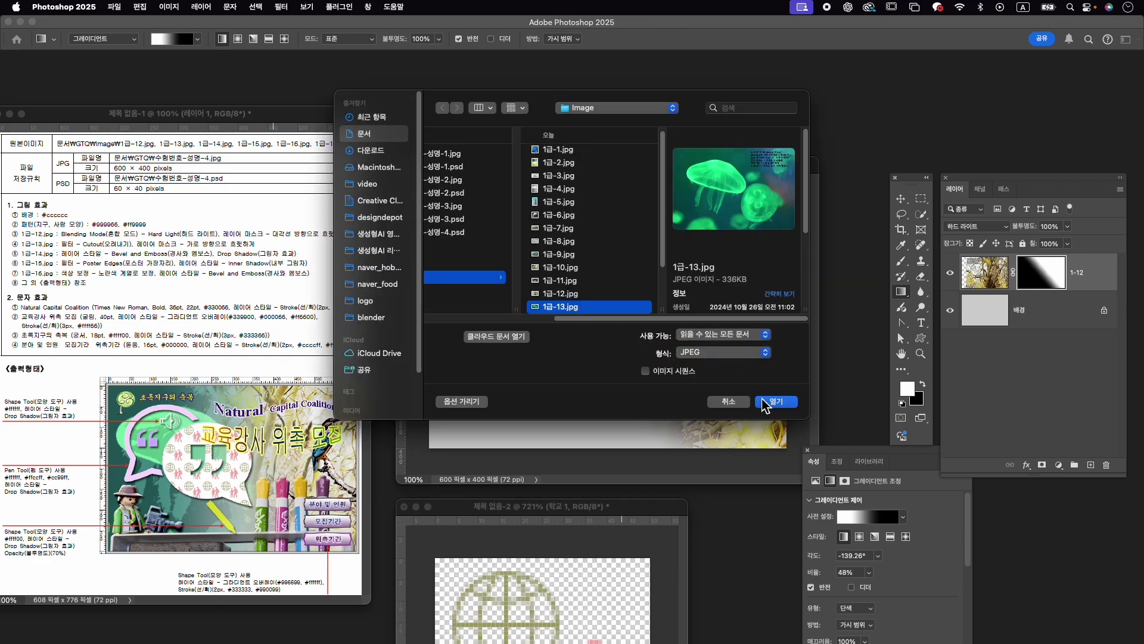
drag(280, 105, 584, 112)
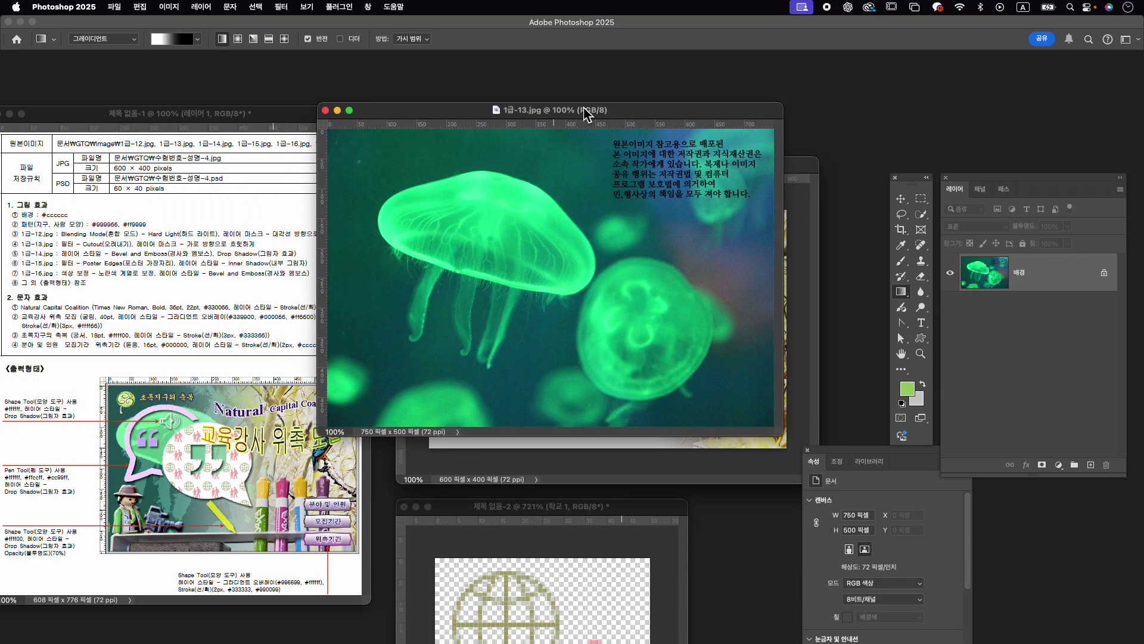
Apply the Artistic Cutout filter to the jellyfish photo and drag it into the poster as a new layer.
key(v)
click(280, 7)
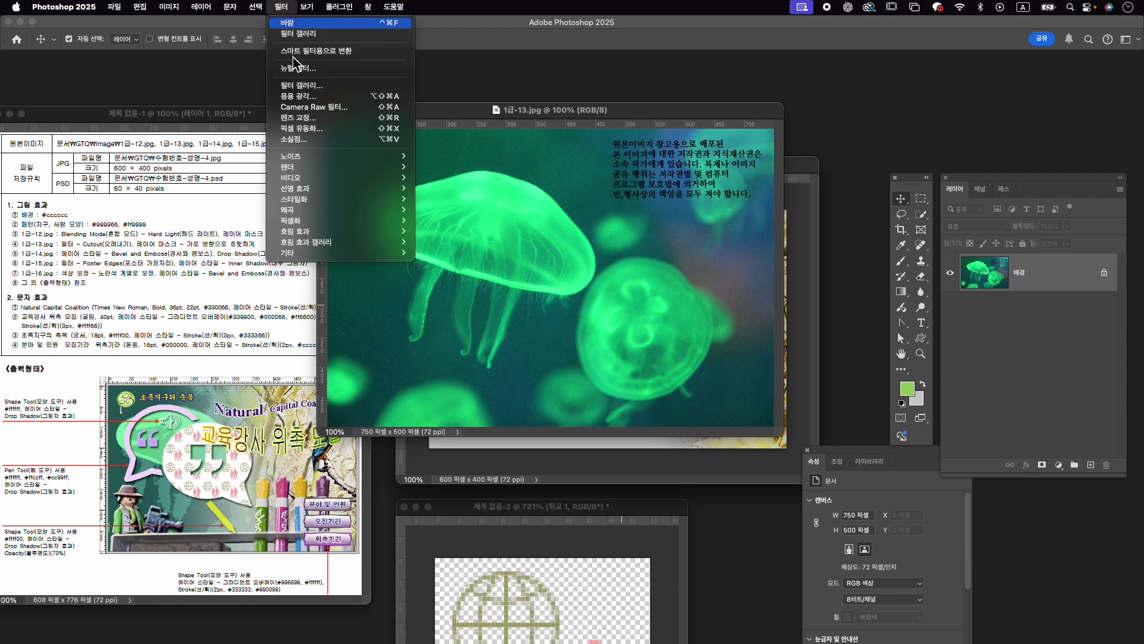
click(313, 89)
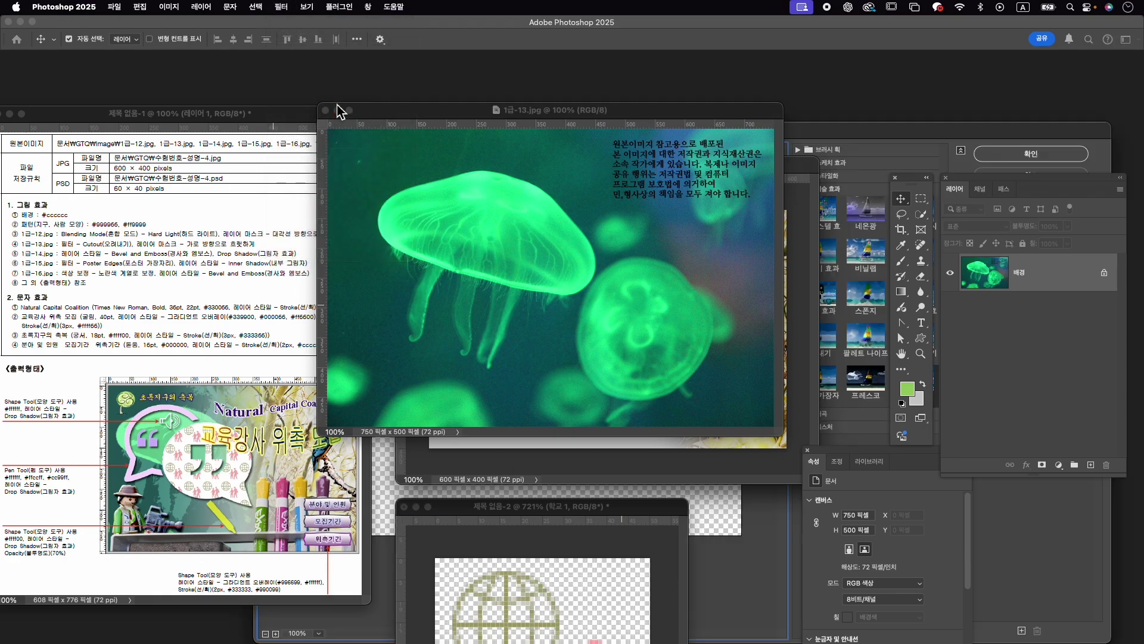
click(813, 352)
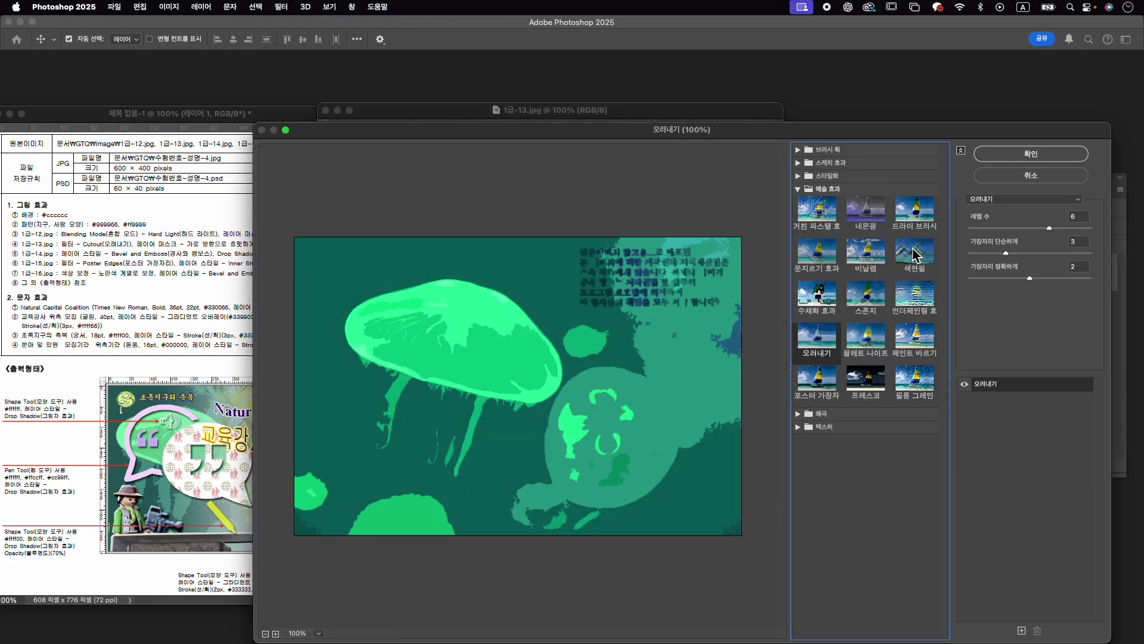
click(1017, 156)
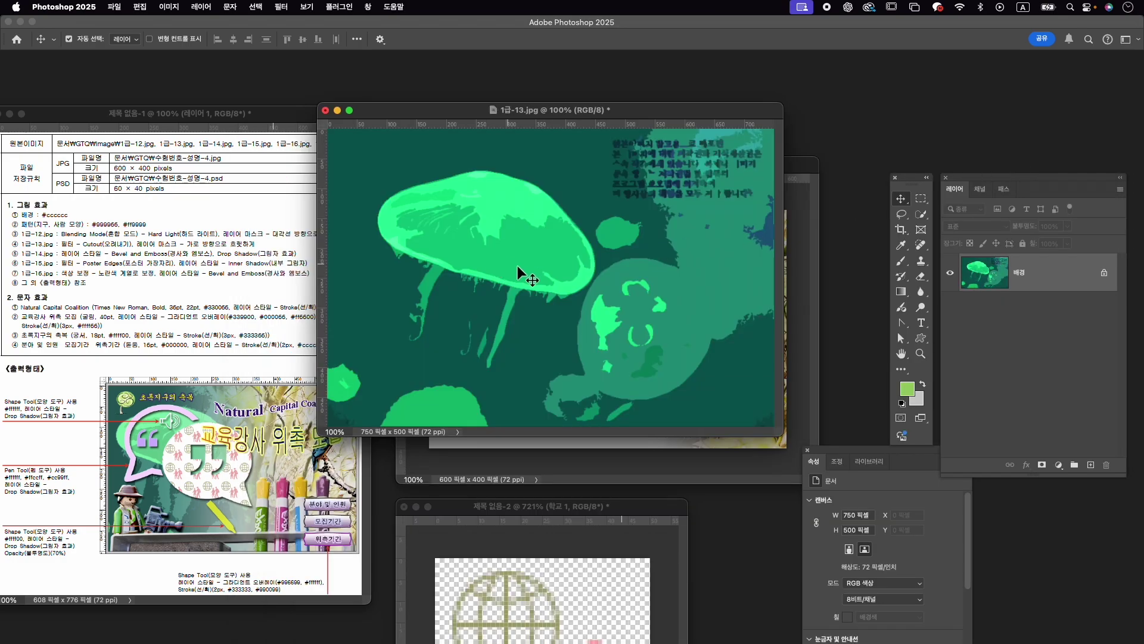
drag(544, 118, 524, 241)
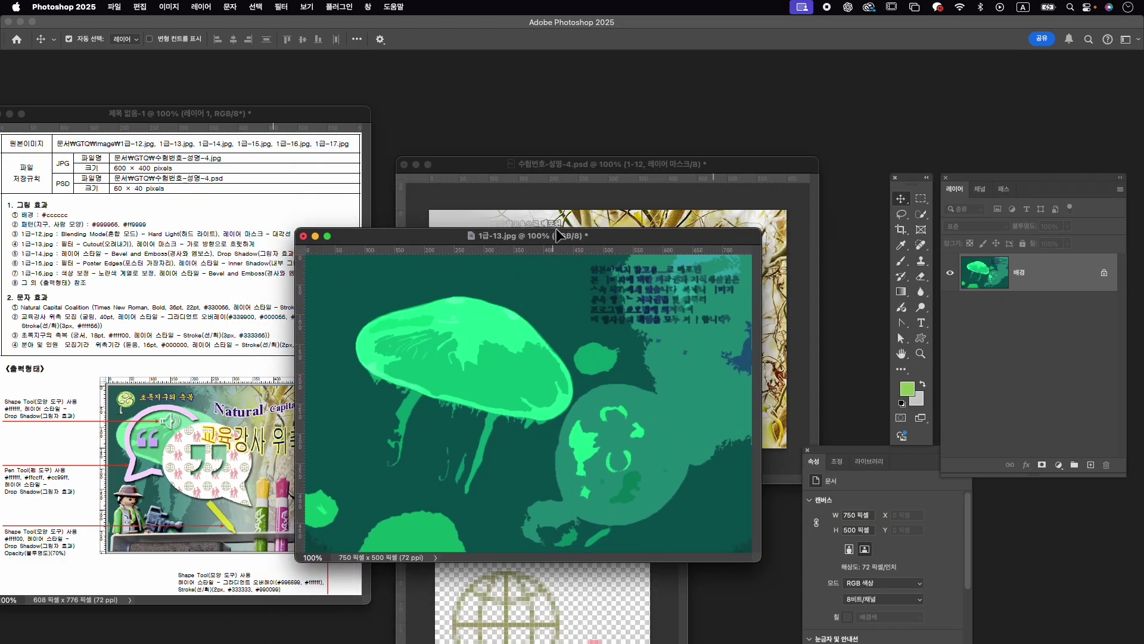
drag(563, 223, 563, 223)
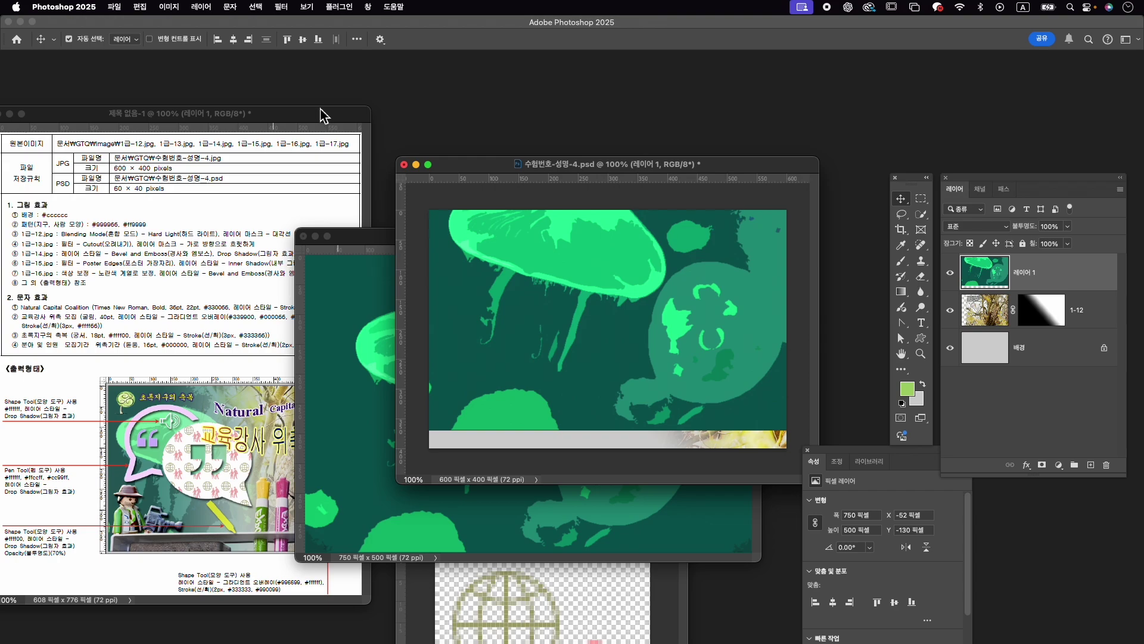
Close 1급-13.jpg without saving and name the new jellyfish layer 1-13.
click(303, 236)
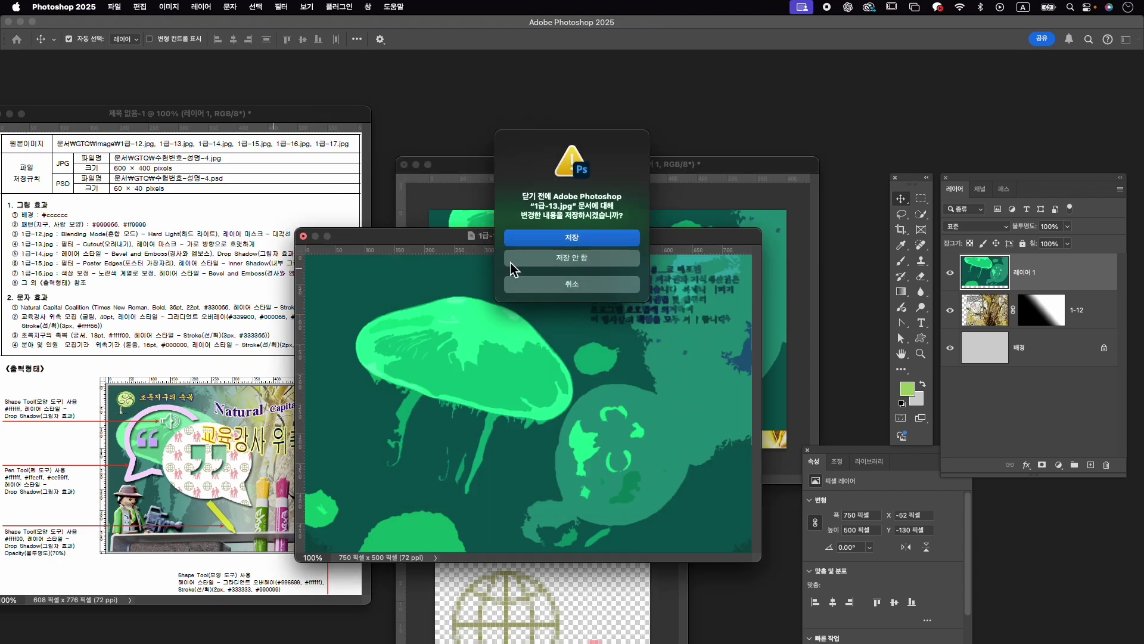
click(509, 260)
double_click(1026, 272)
text(1-13)
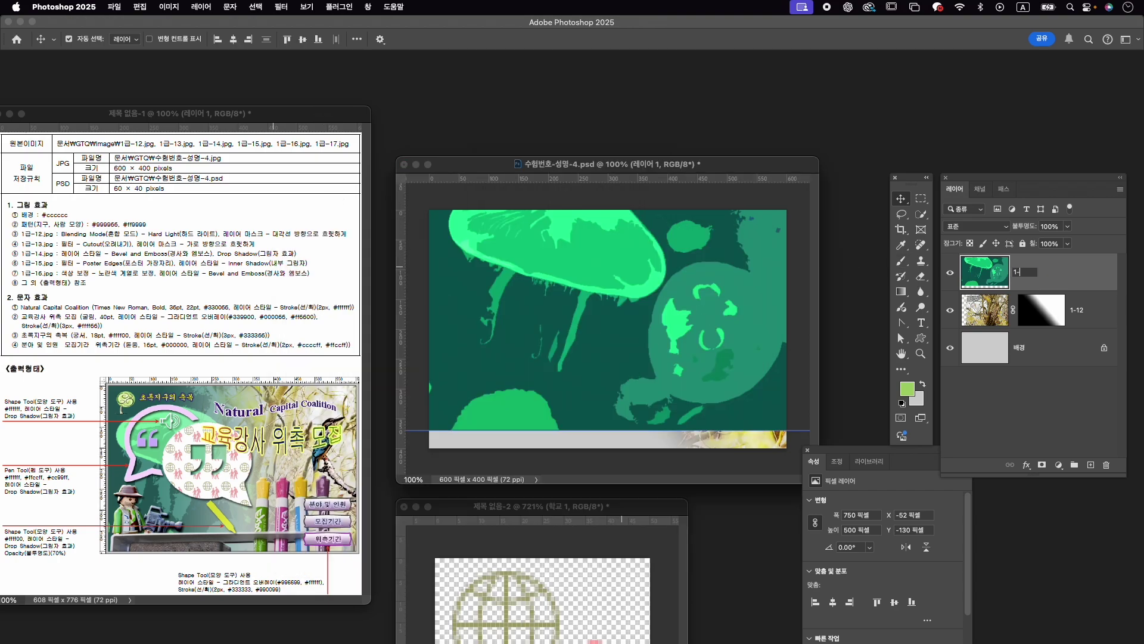
key(Return)
Scale the jellyfish layer to about 81.5% (611×407 px) and shift it left over the owl.
key(ctrl+t)
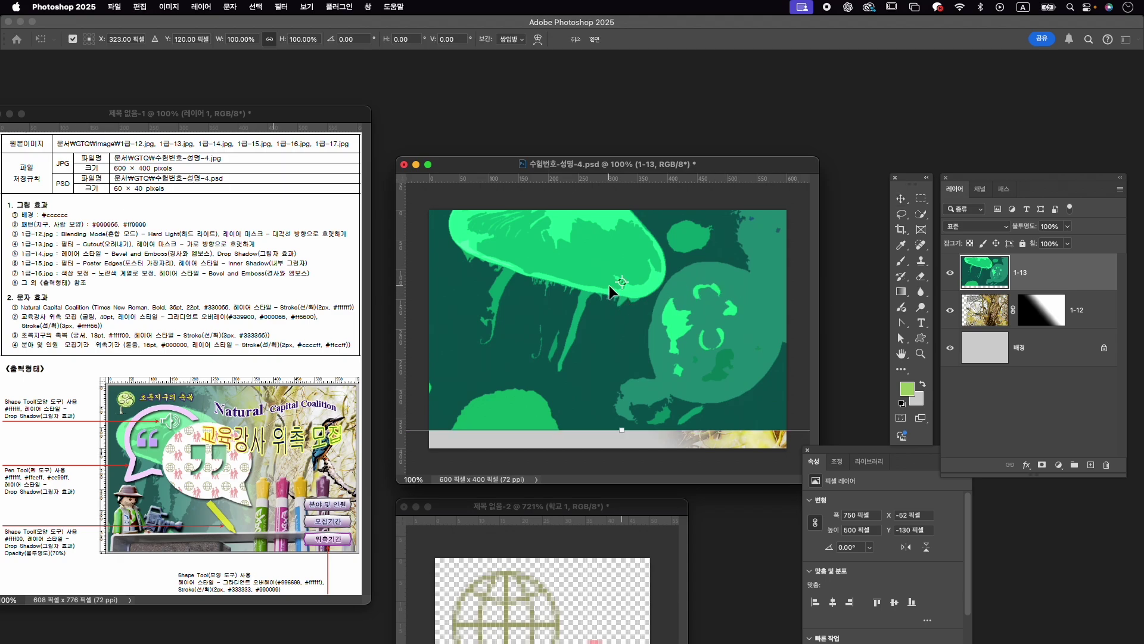
drag(609, 285, 597, 345)
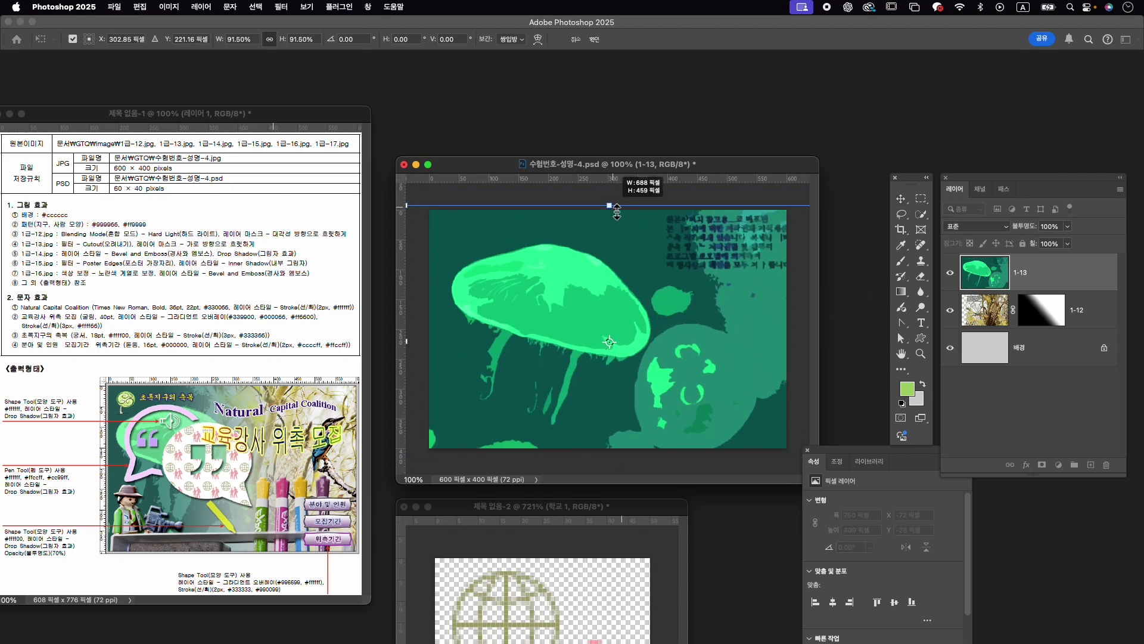
drag(608, 190, 652, 219)
mouse_move(620, 257)
mouse_down()
mouse_move(600, 261)
mouse_move(610, 259)
mouse_up()
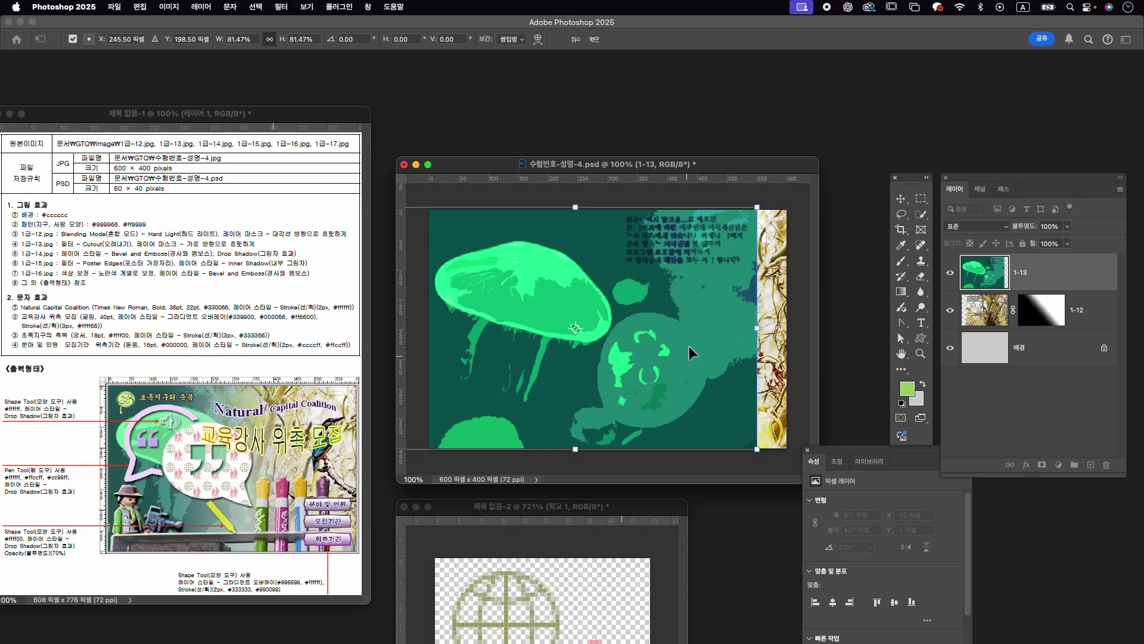
key(Return)
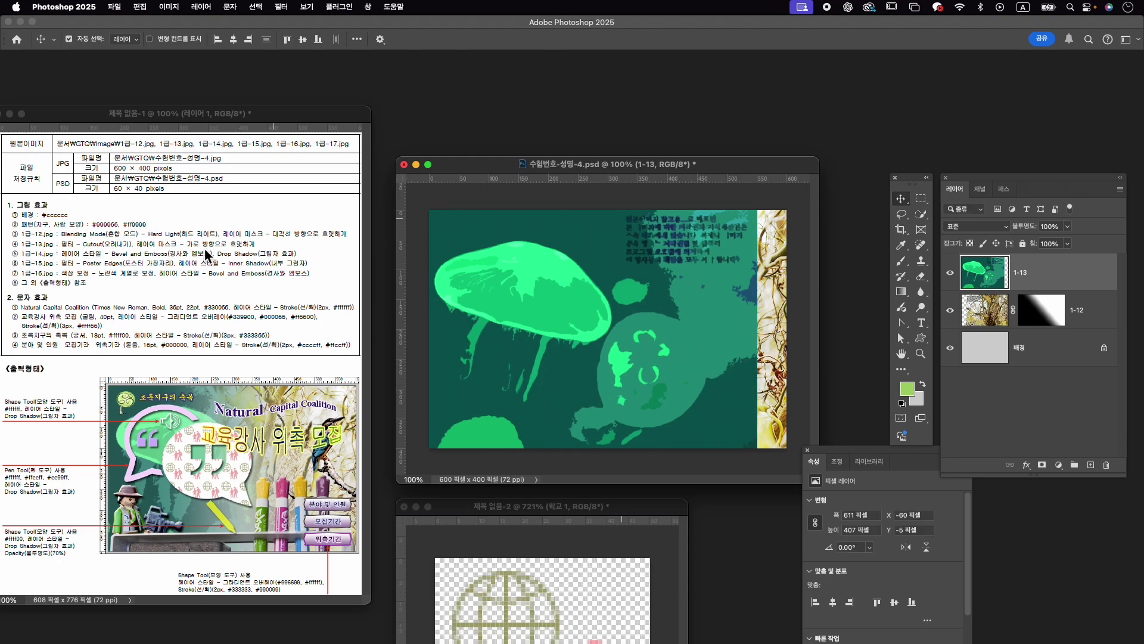
Give layer 1-13 a left-to-right gradient mask so its right side blends into the owl.
click(1042, 465)
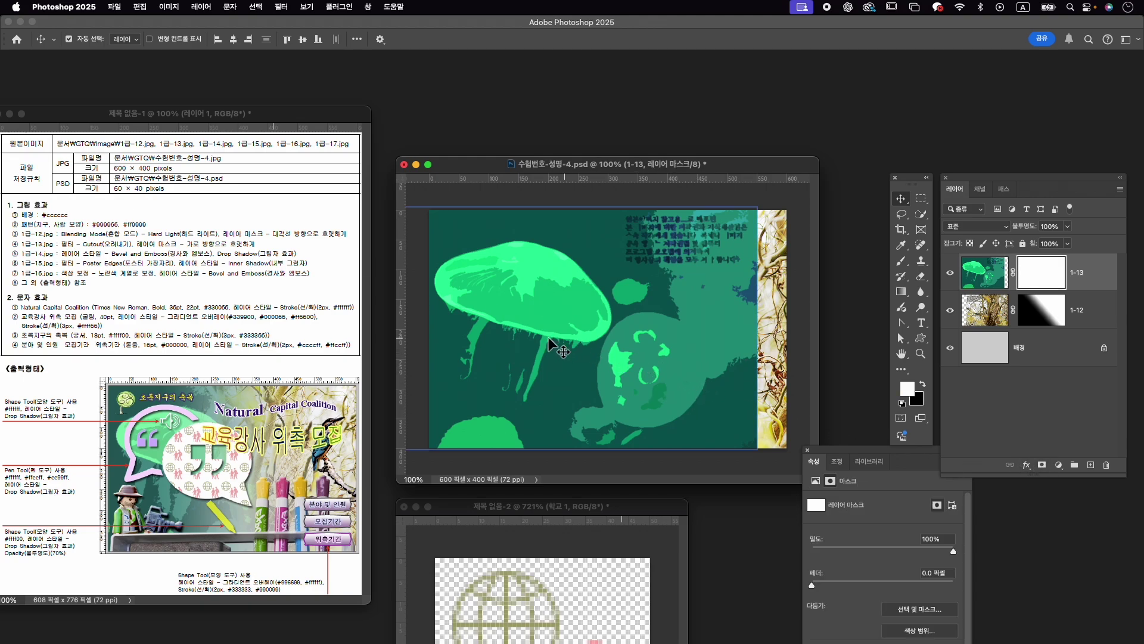
key(g)
drag(540, 337, 732, 333)
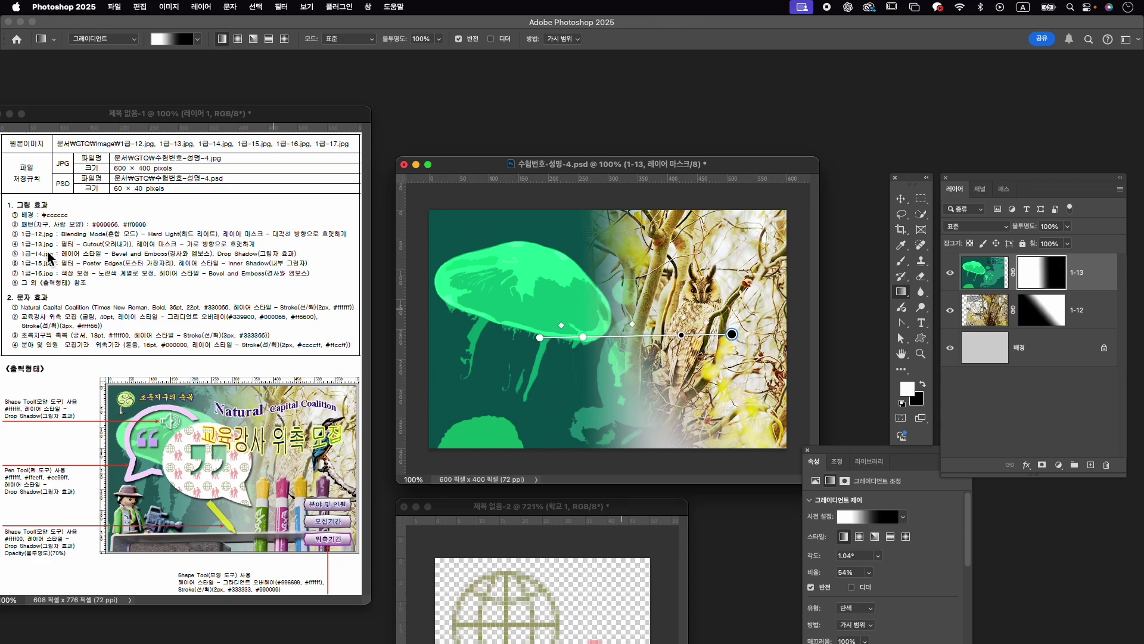
key(super+o)
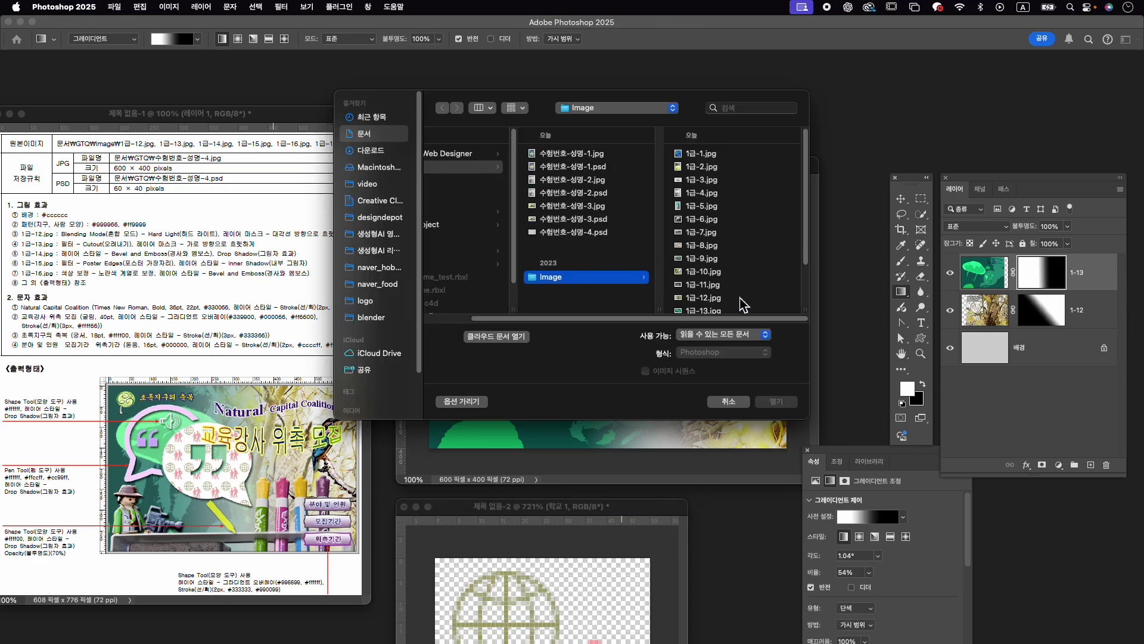
Open the toy cameraman photo 1급-14.jpg and move its window to the right.
click(733, 311)
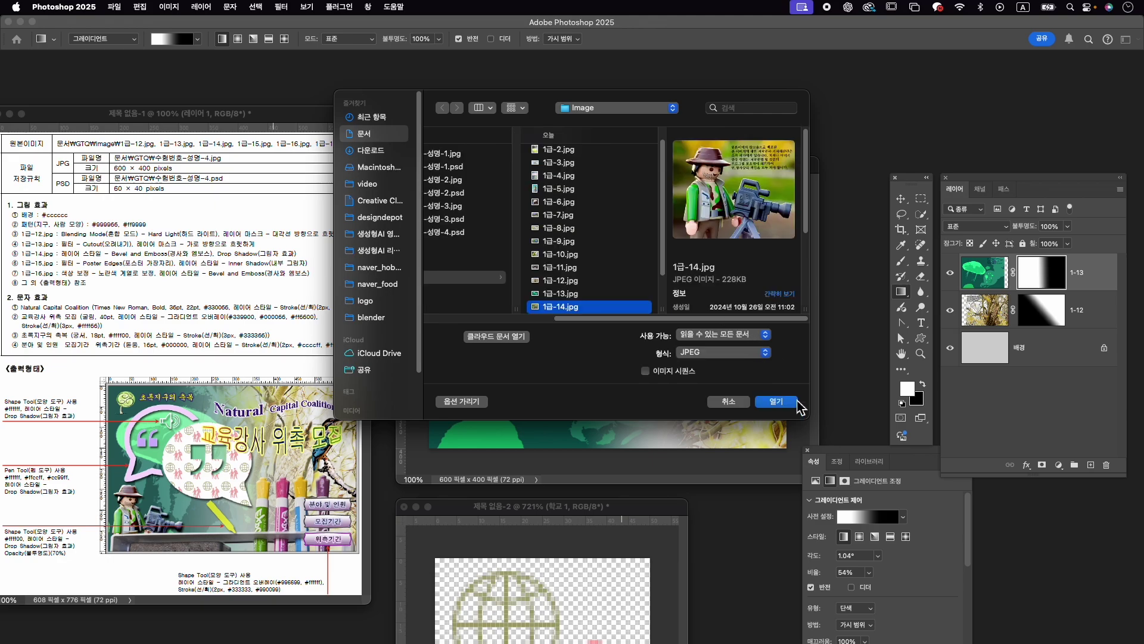
click(788, 403)
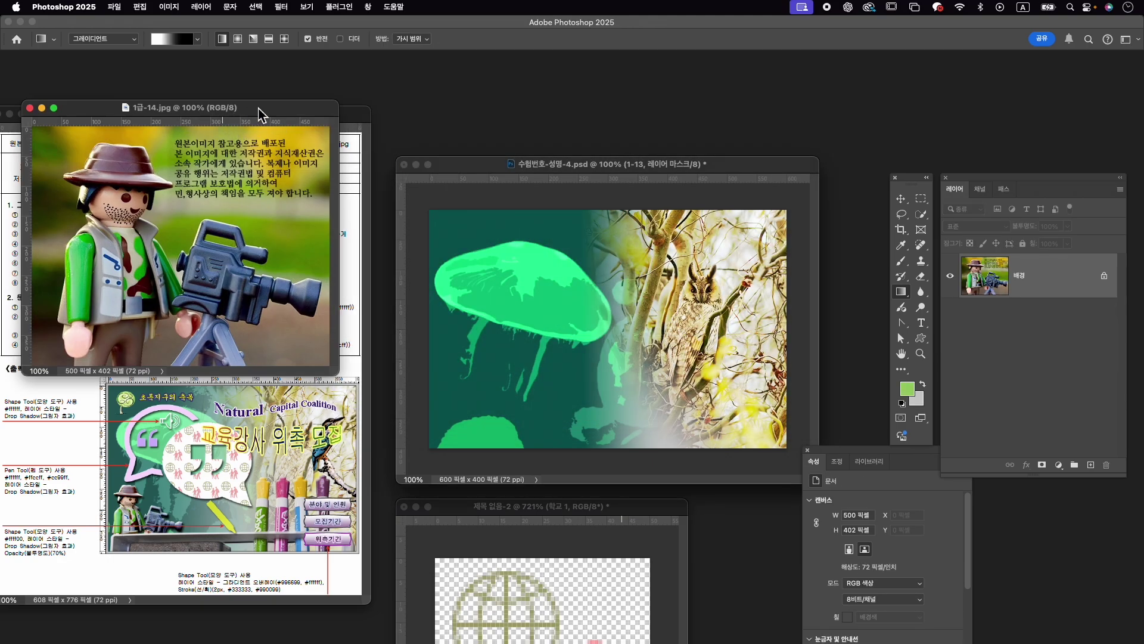
mouse_move(259, 113)
mouse_down()
mouse_move(607, 84)
mouse_move(625, 106)
mouse_up()
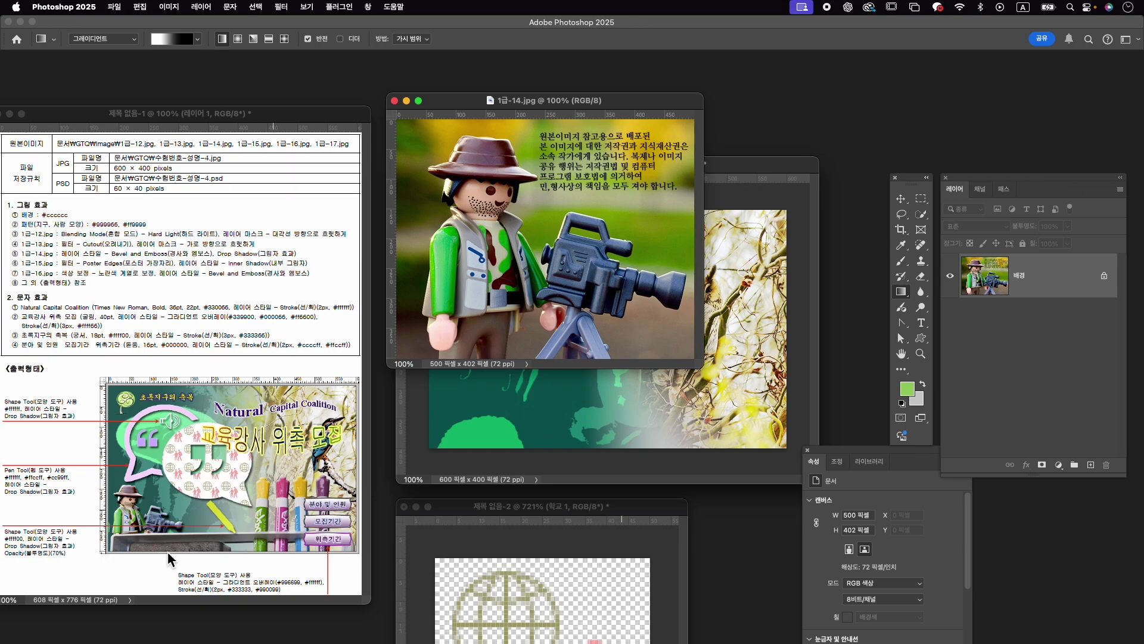
Select the toy cameraman, his camera and hand using Object Selection and Quick Selection.
click(921, 214)
click(968, 212)
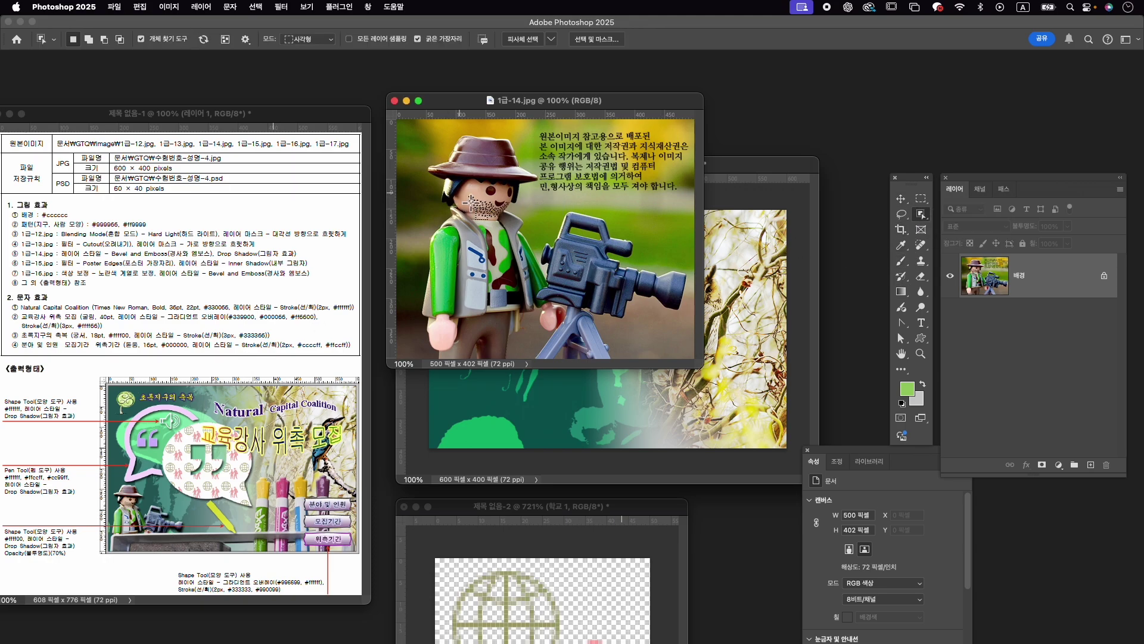
click(489, 219)
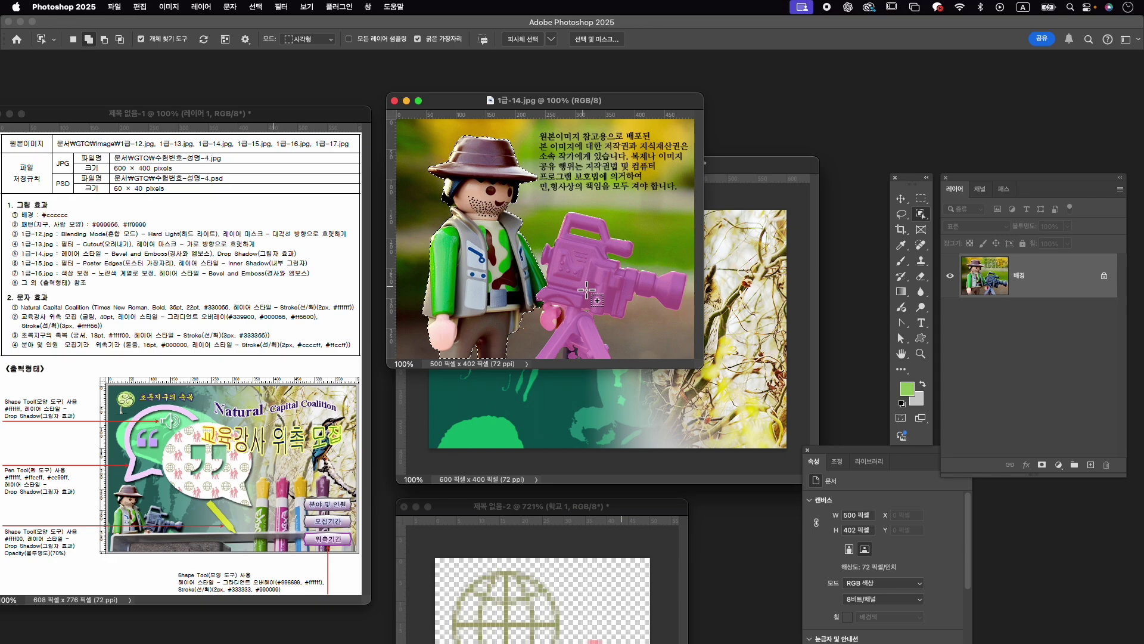
shift+click(584, 281)
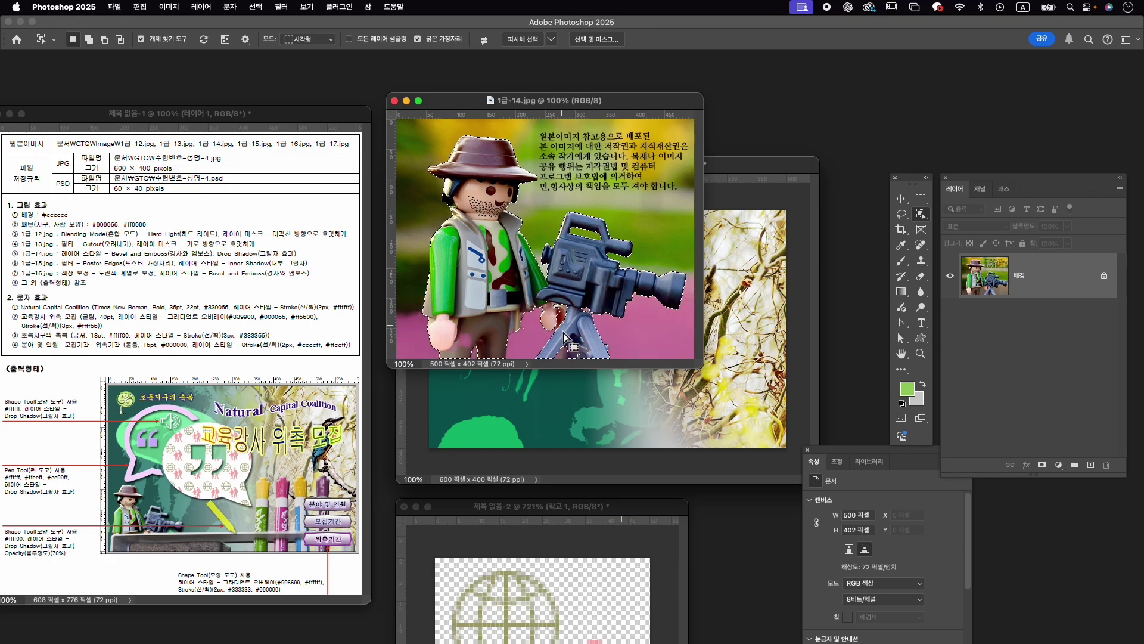
right_click(923, 216)
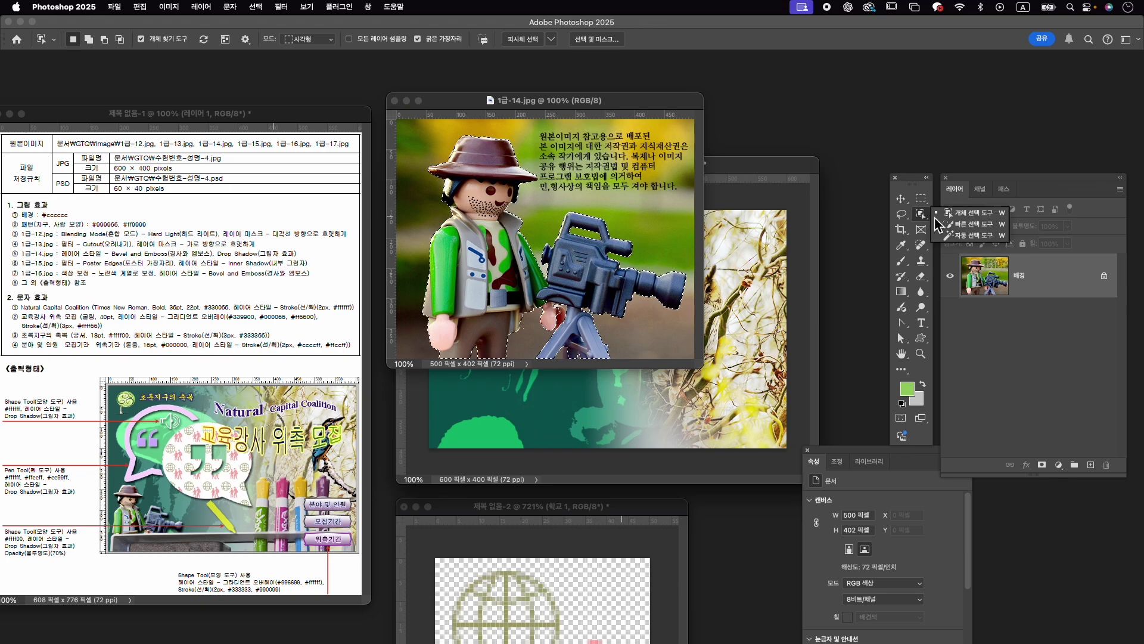
click(939, 224)
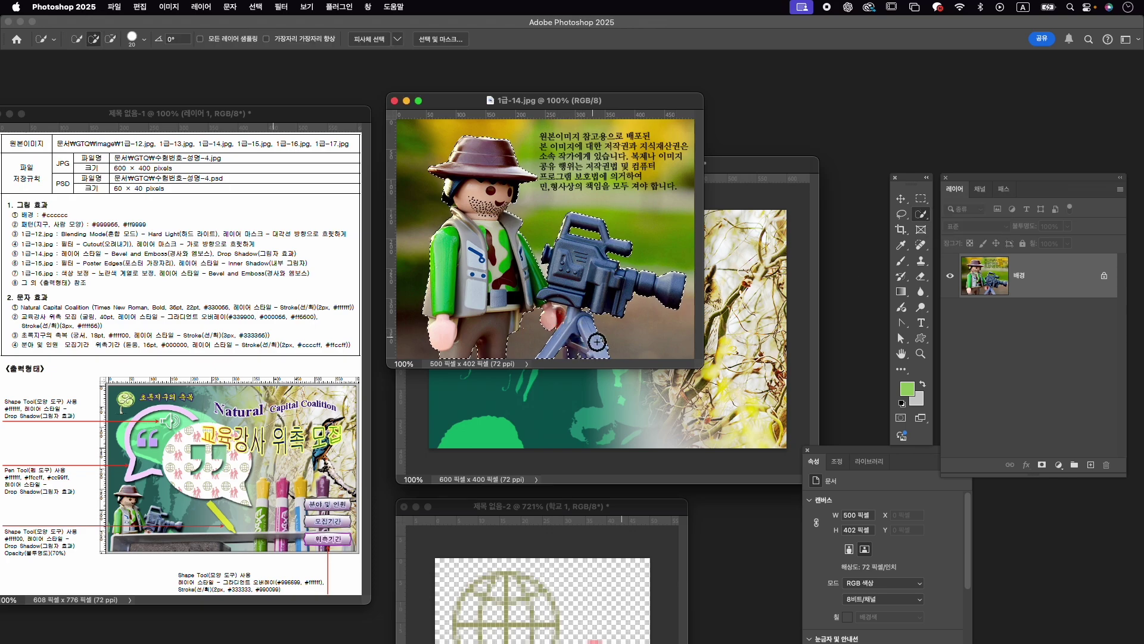
click(517, 320)
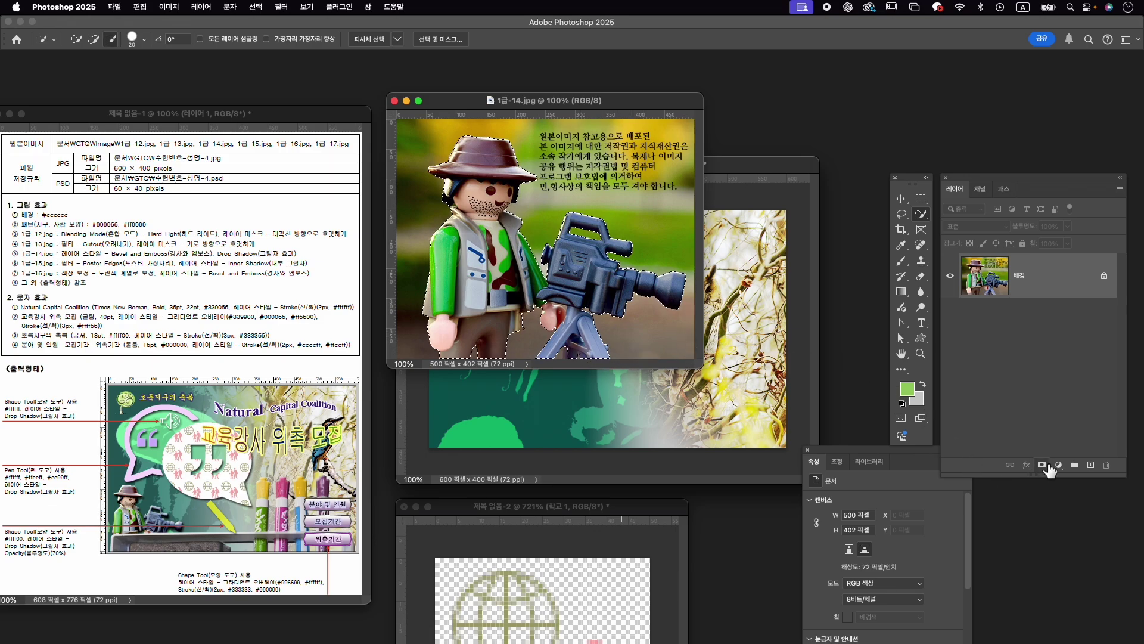
Mask out the background and drag the cutout cameraman into the poster document.
click(1041, 464)
key(v)
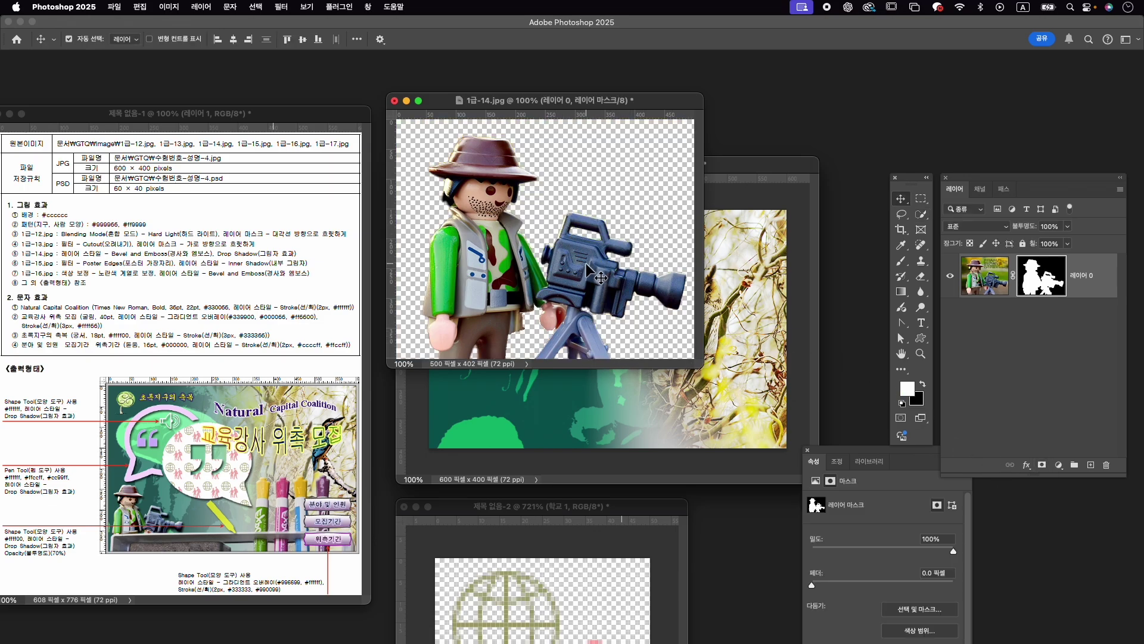
mouse_move(607, 278)
mouse_down()
mouse_move(662, 298)
mouse_move(643, 331)
mouse_up()
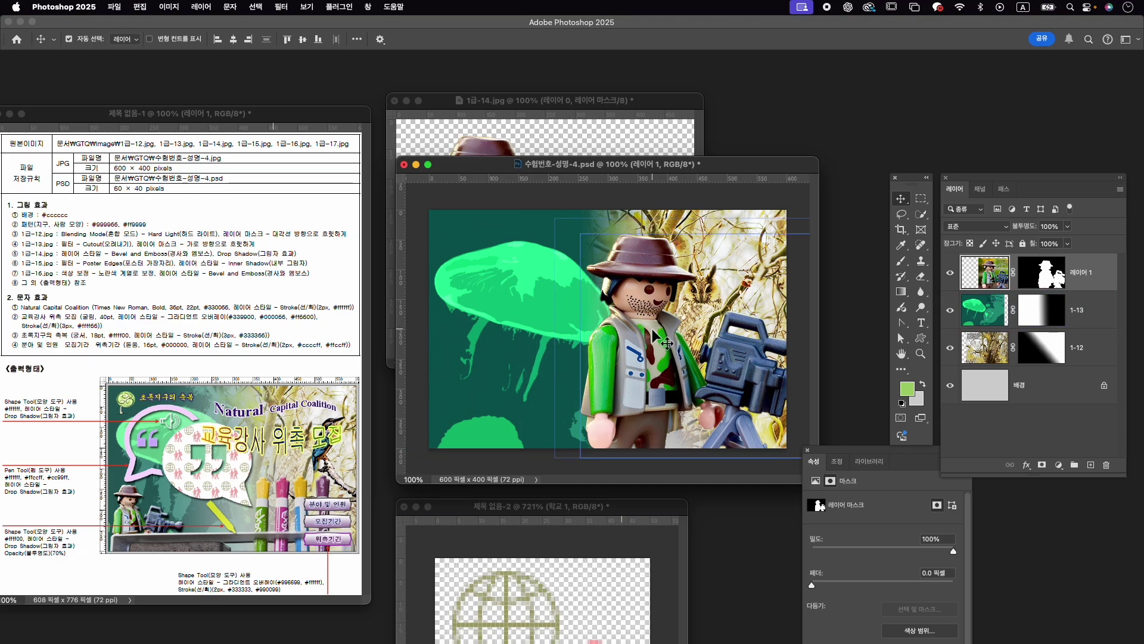
Close 1급-14.jpg without saving and rename the cameraman layer to 1-14.
click(395, 101)
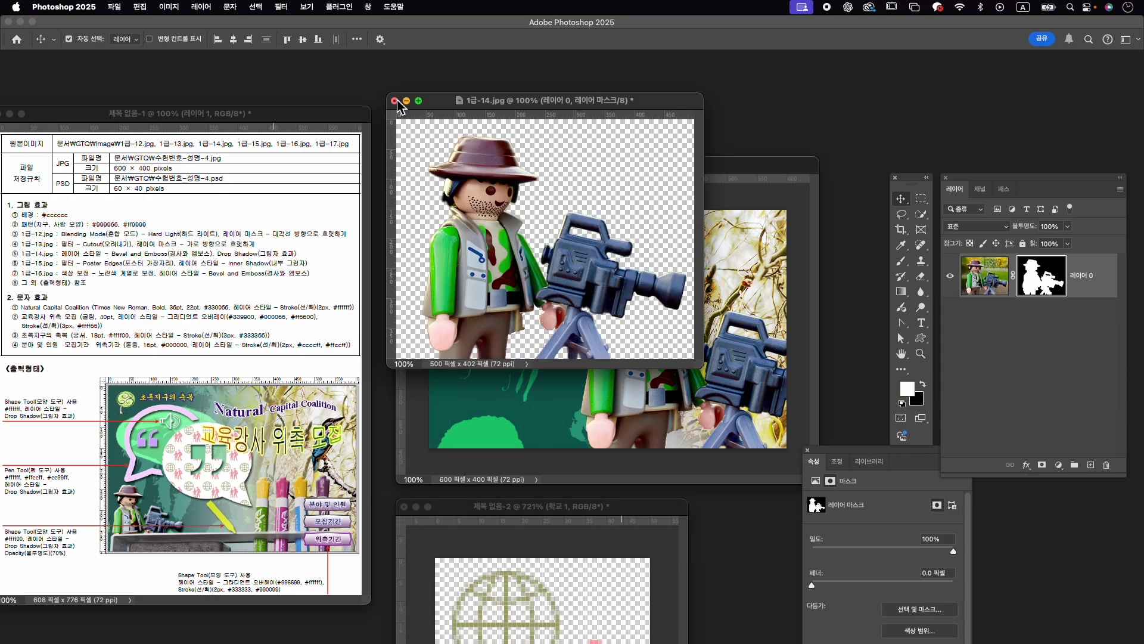
click(616, 264)
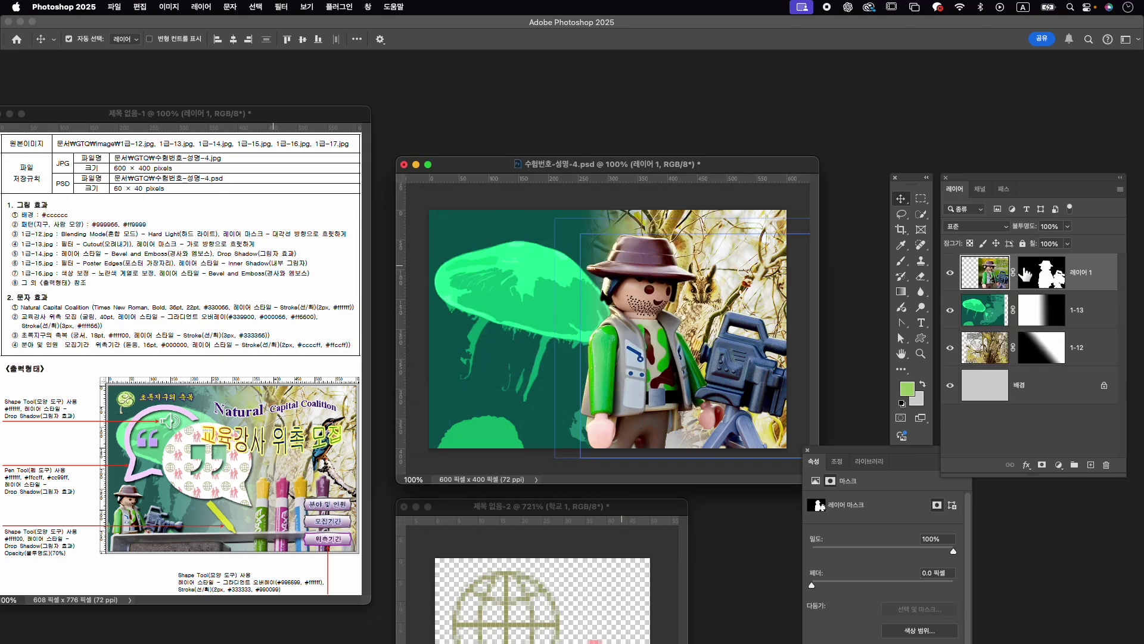
double_click(1093, 280)
text(4)
key(Return)
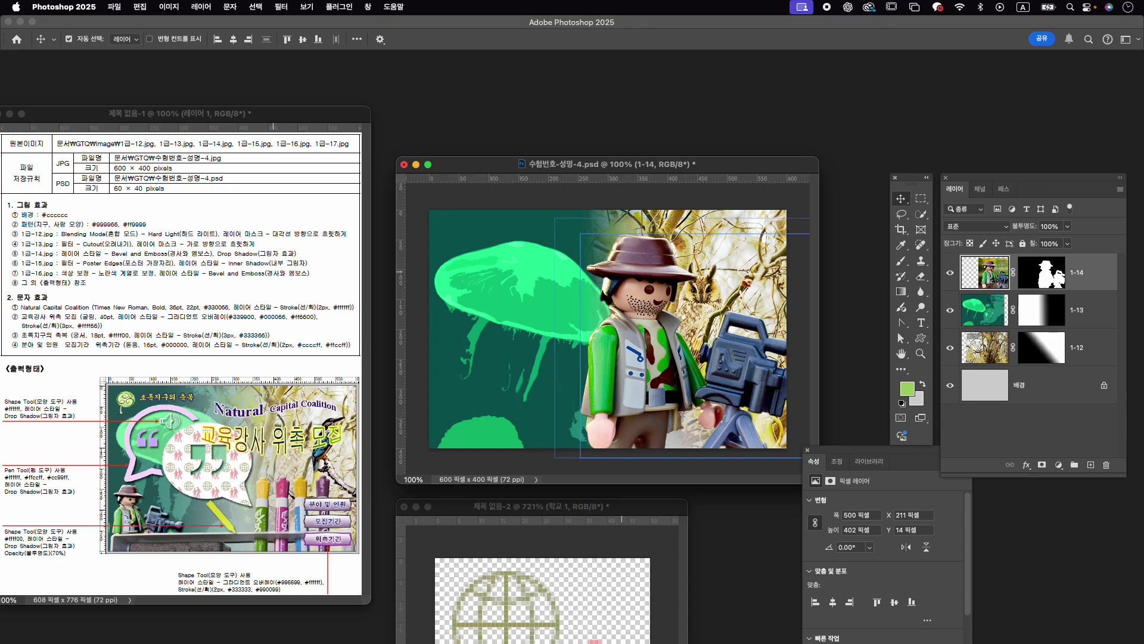
Scale the cameraman to about 44% and position him in the poster's lower-left corner.
key(ctrl+t)
drag(644, 292, 506, 308)
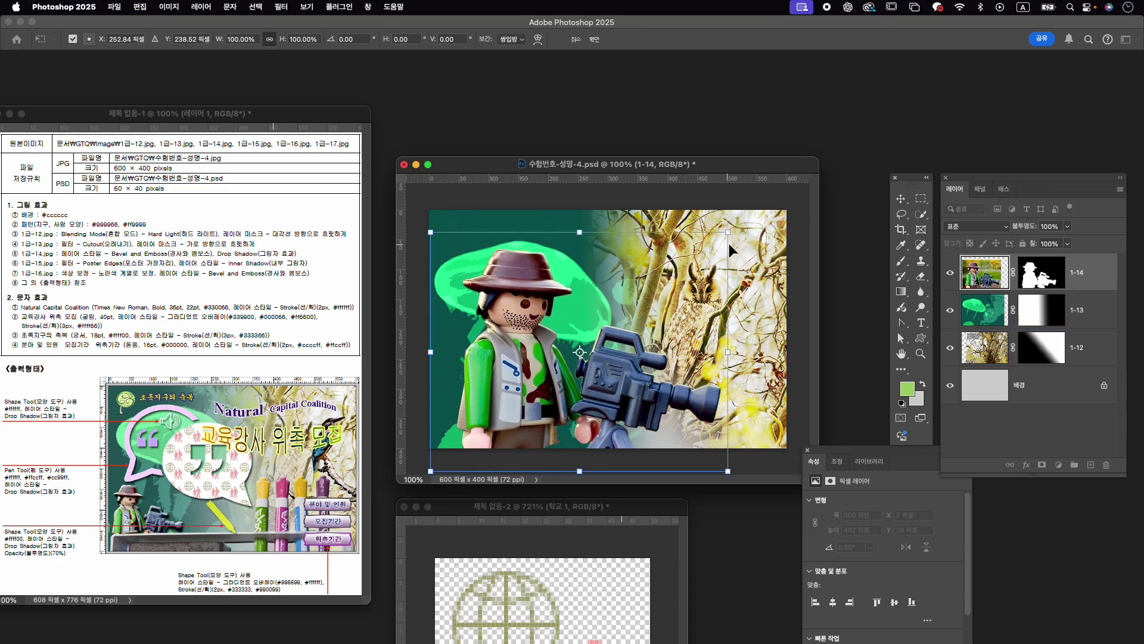
drag(728, 233, 580, 353)
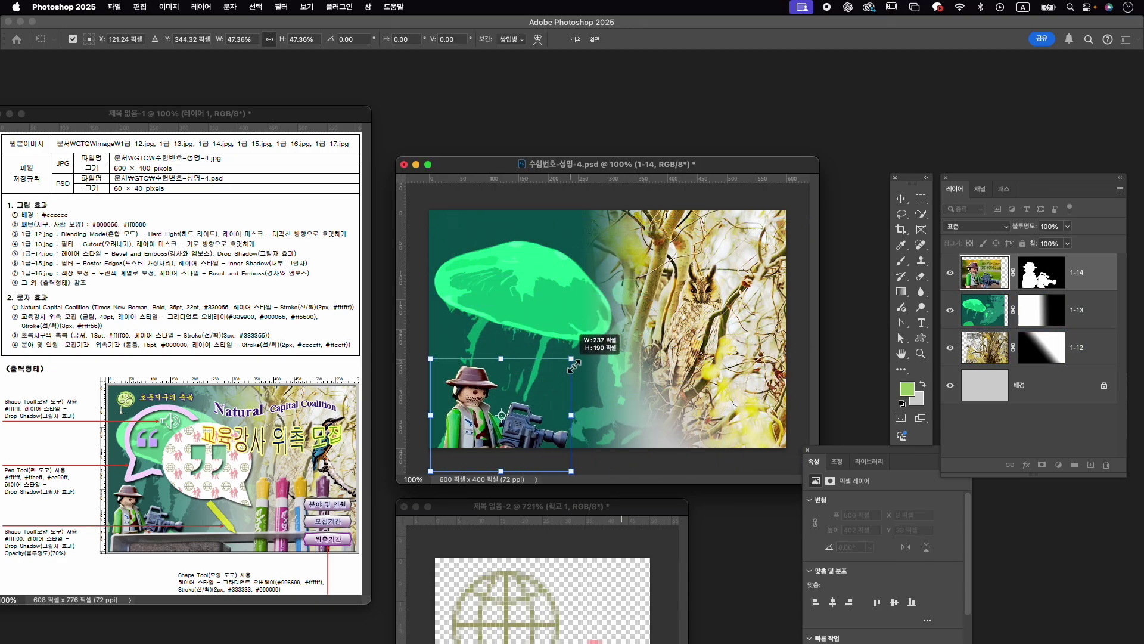
drag(535, 385, 536, 370)
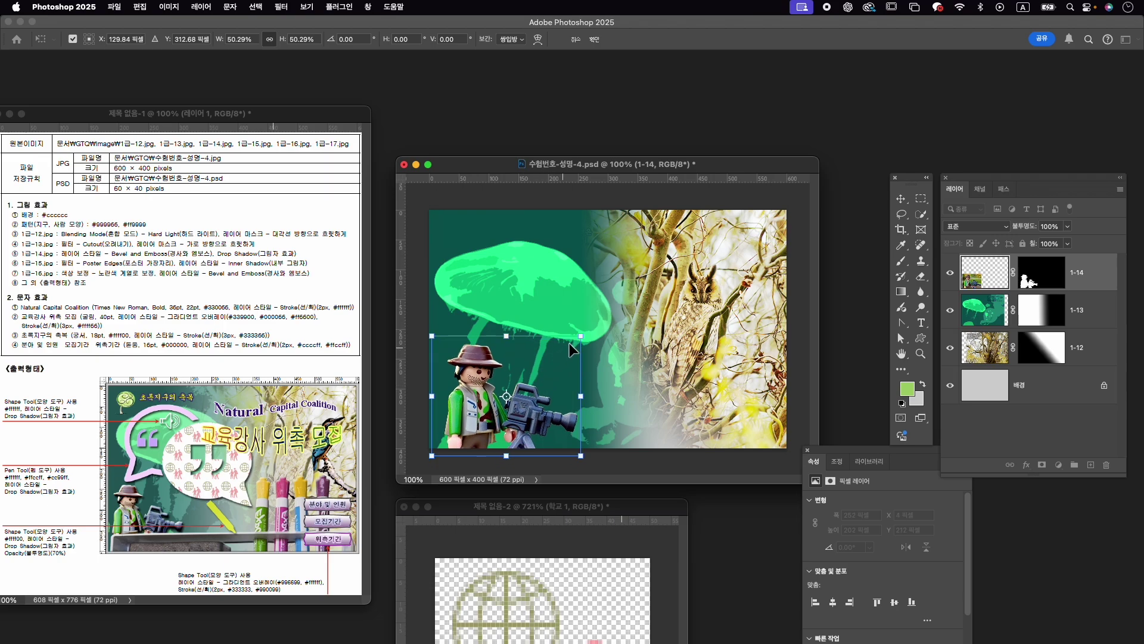
drag(584, 337, 563, 339)
drag(527, 375, 527, 382)
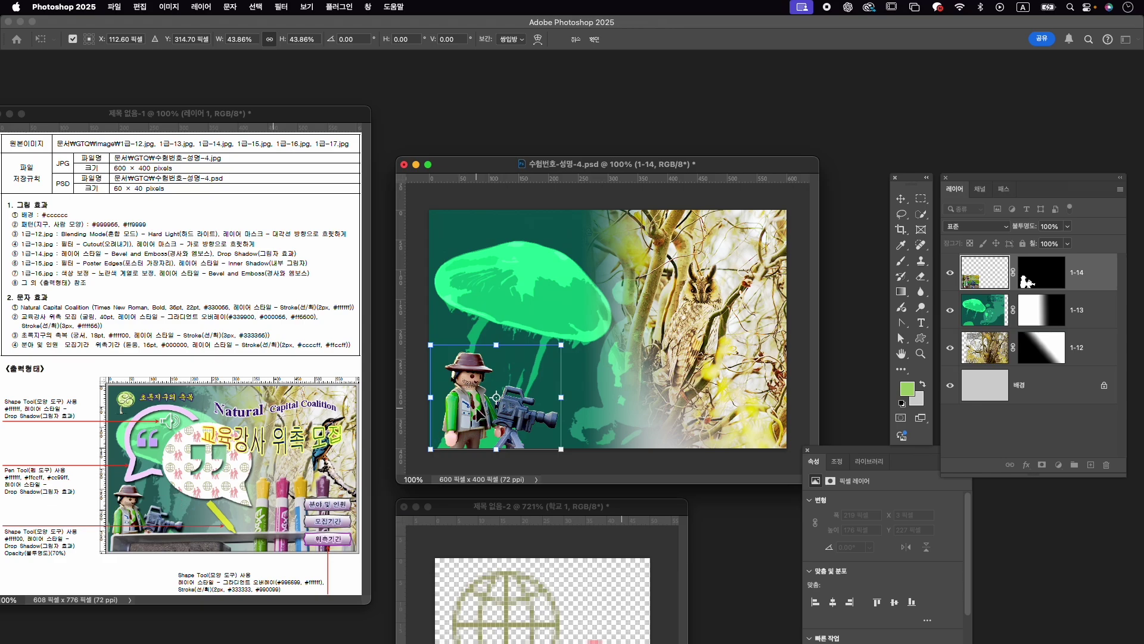
drag(526, 382, 516, 381)
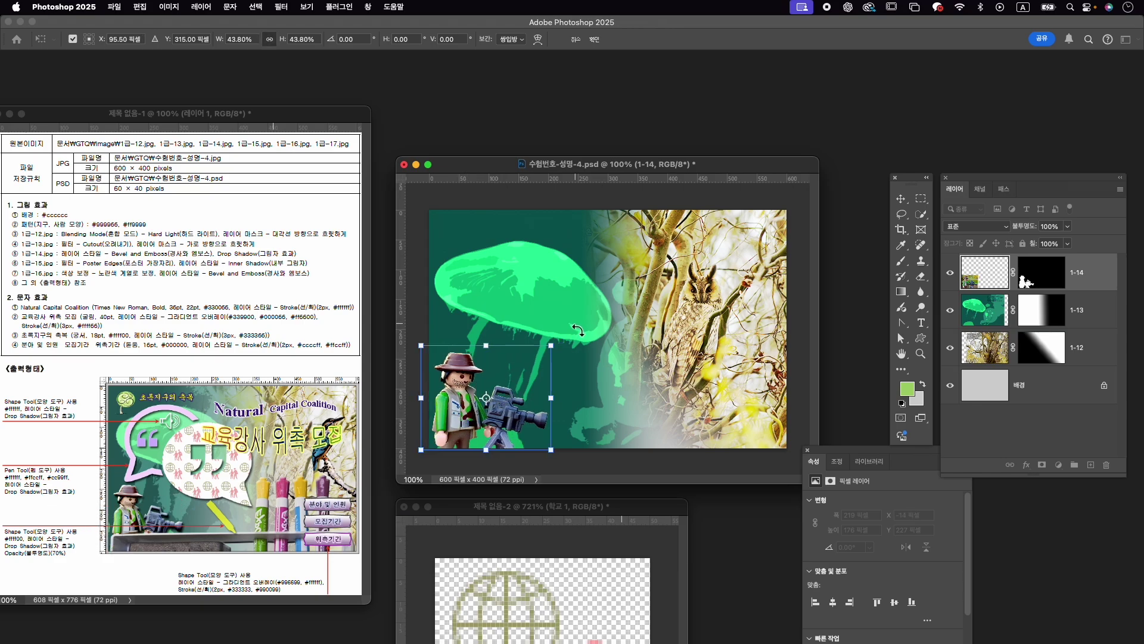
key(Right)
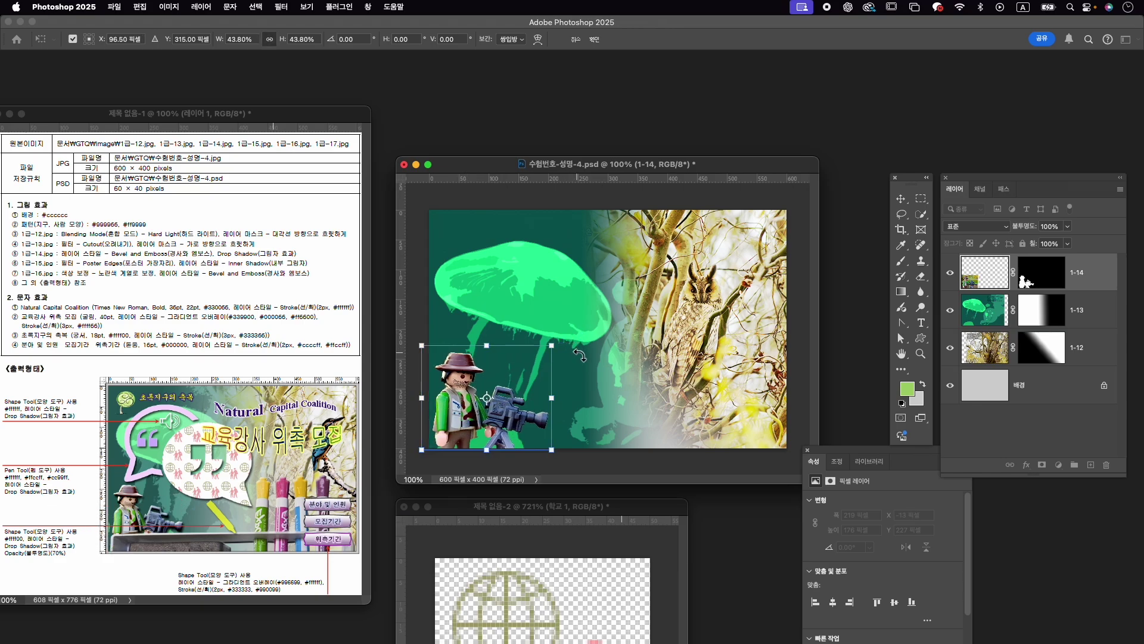
key(Left)
key(Left)
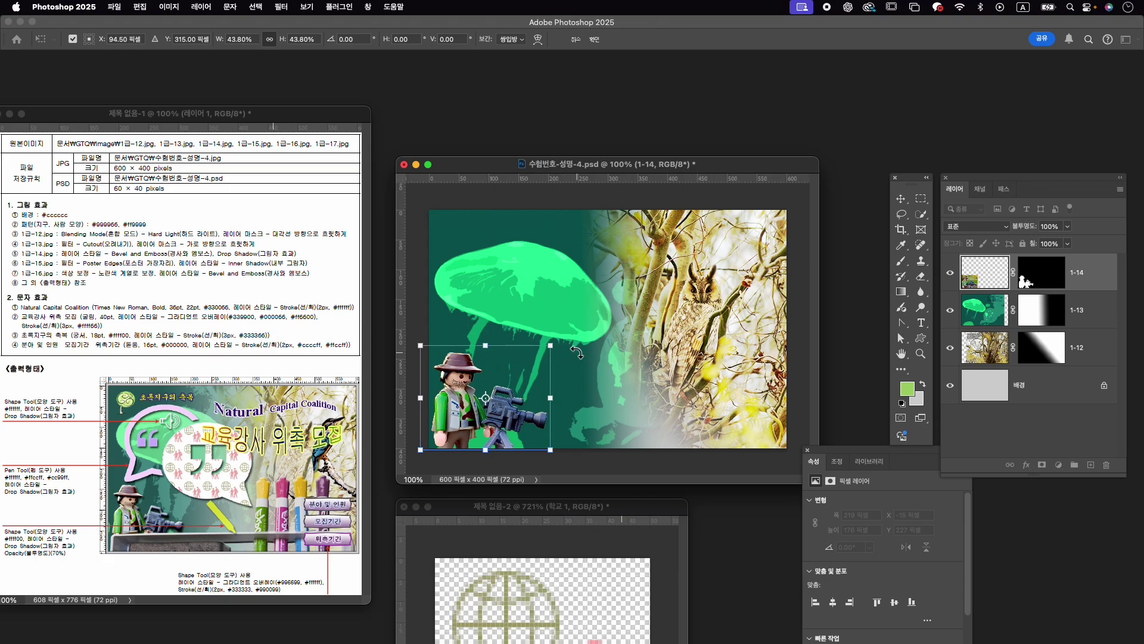
Confirm the cameraman's transform and give layer 1-14 Bevel and Emboss plus Drop Shadow effects.
key(Return)
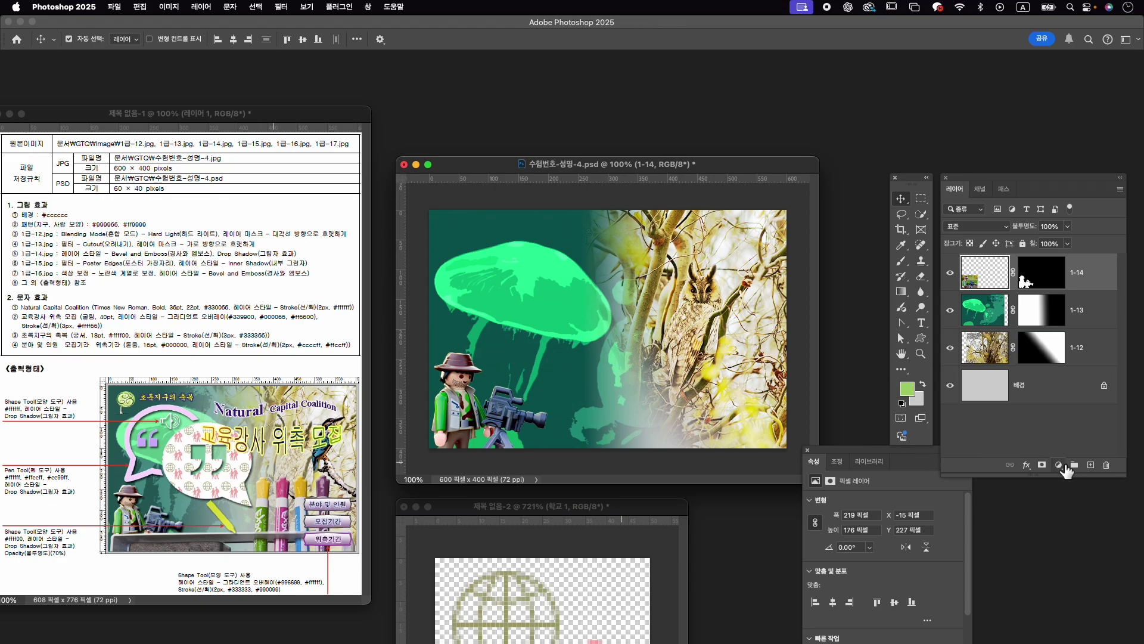
click(1028, 465)
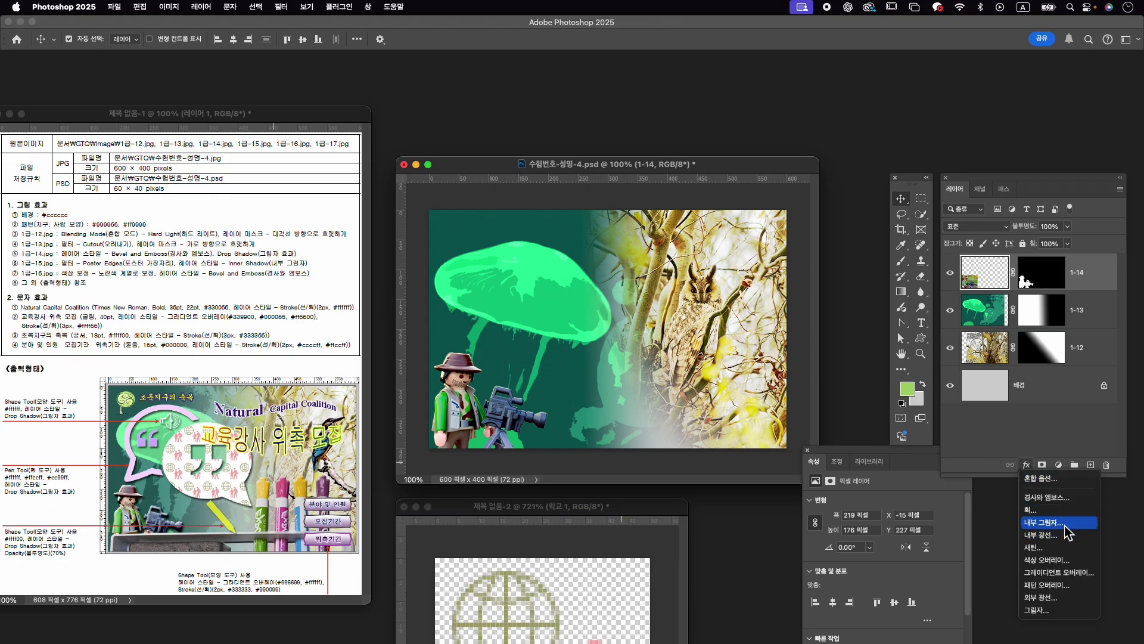
click(1063, 498)
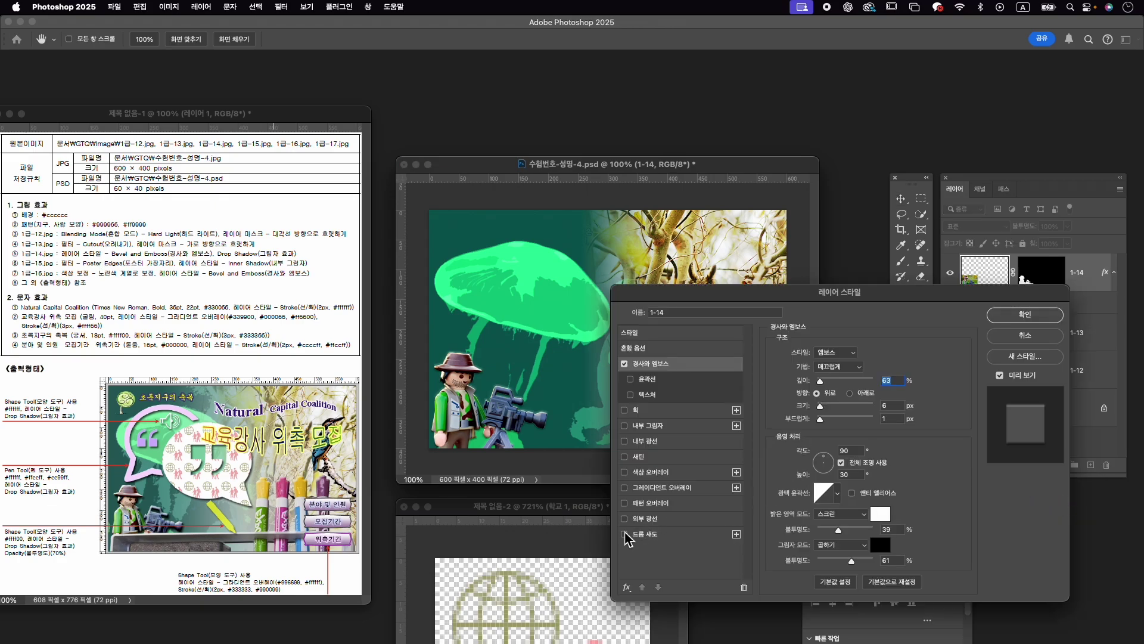
click(624, 534)
click(1025, 314)
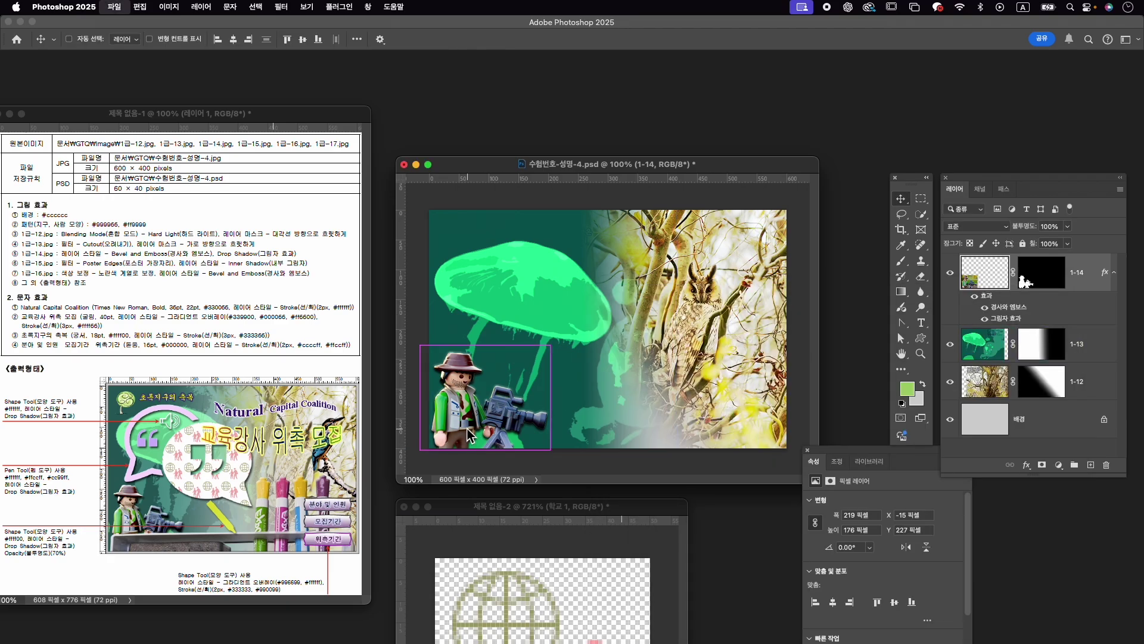
key(super+o)
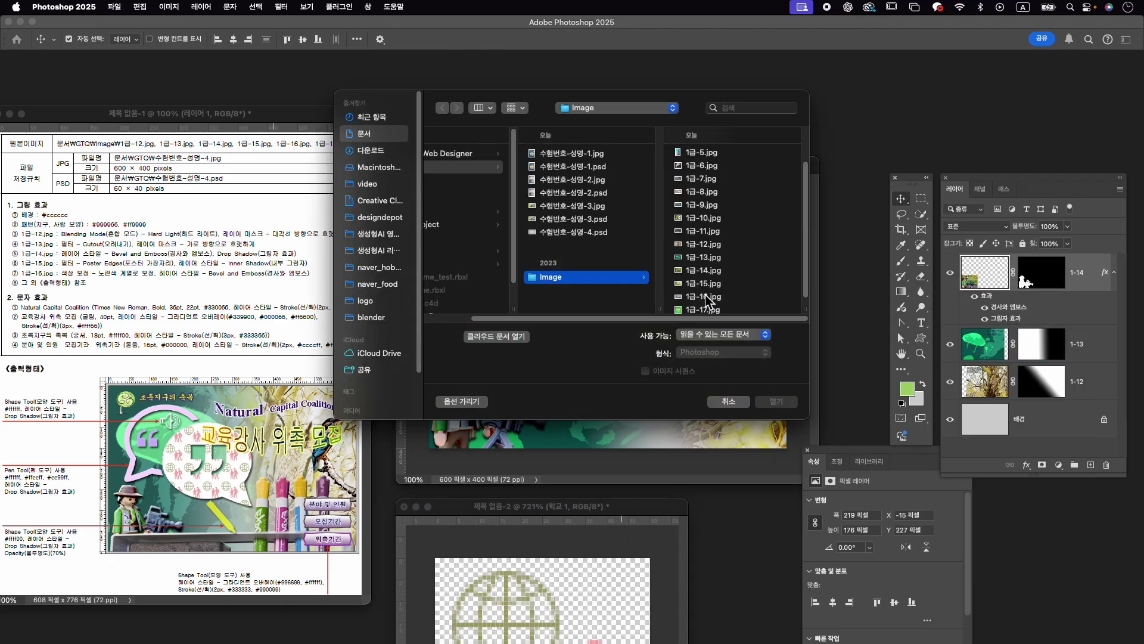
Open the kingfisher photo 1급-15.jpg and move its window to the right.
click(704, 295)
click(780, 403)
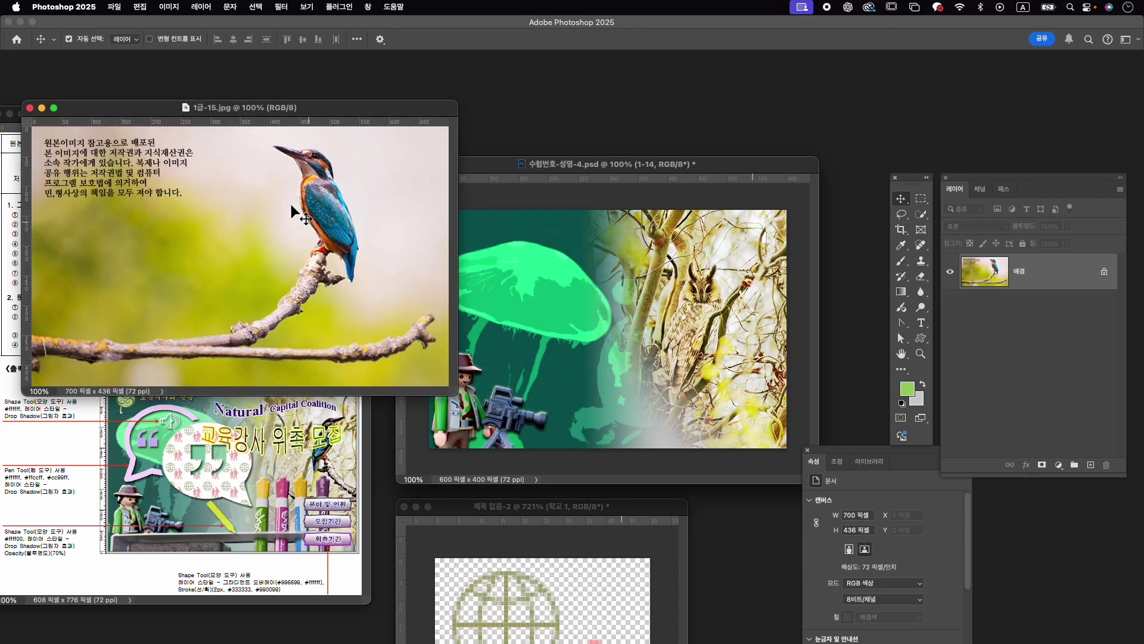
drag(341, 118, 766, 115)
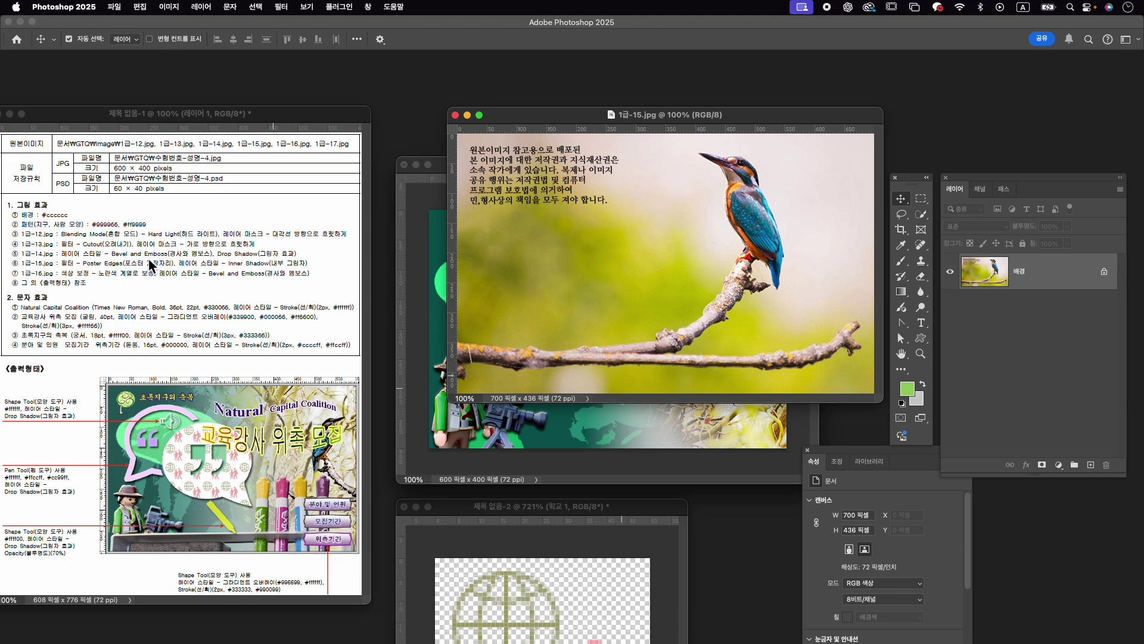
Apply the Artistic Poster Edges filter to the kingfisher photo.
click(281, 7)
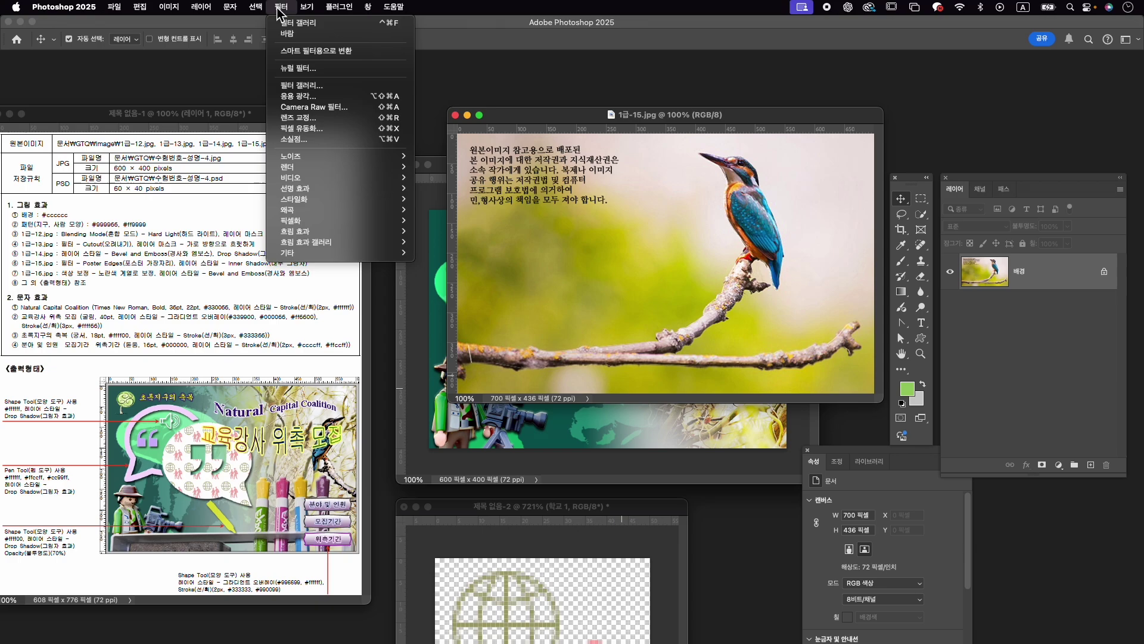
click(298, 86)
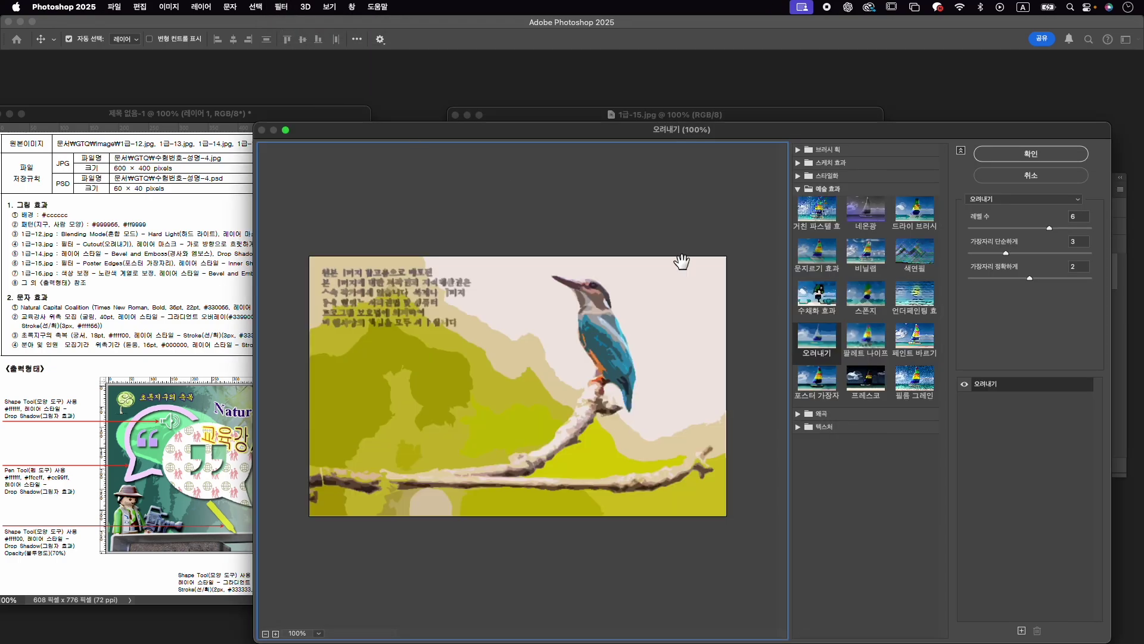
click(816, 382)
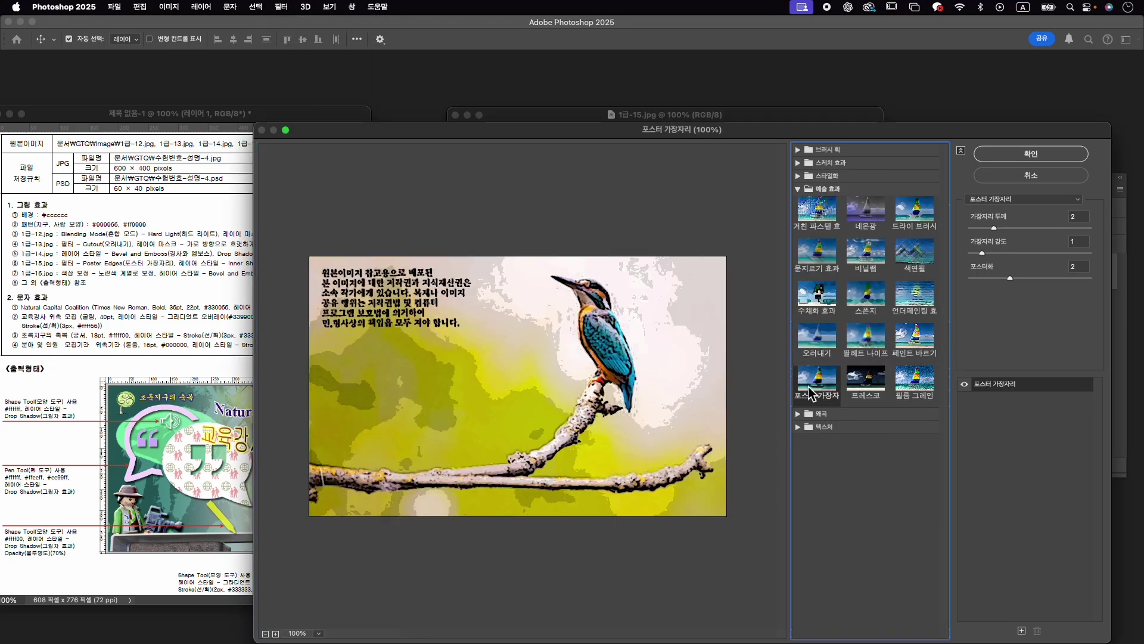
click(1007, 162)
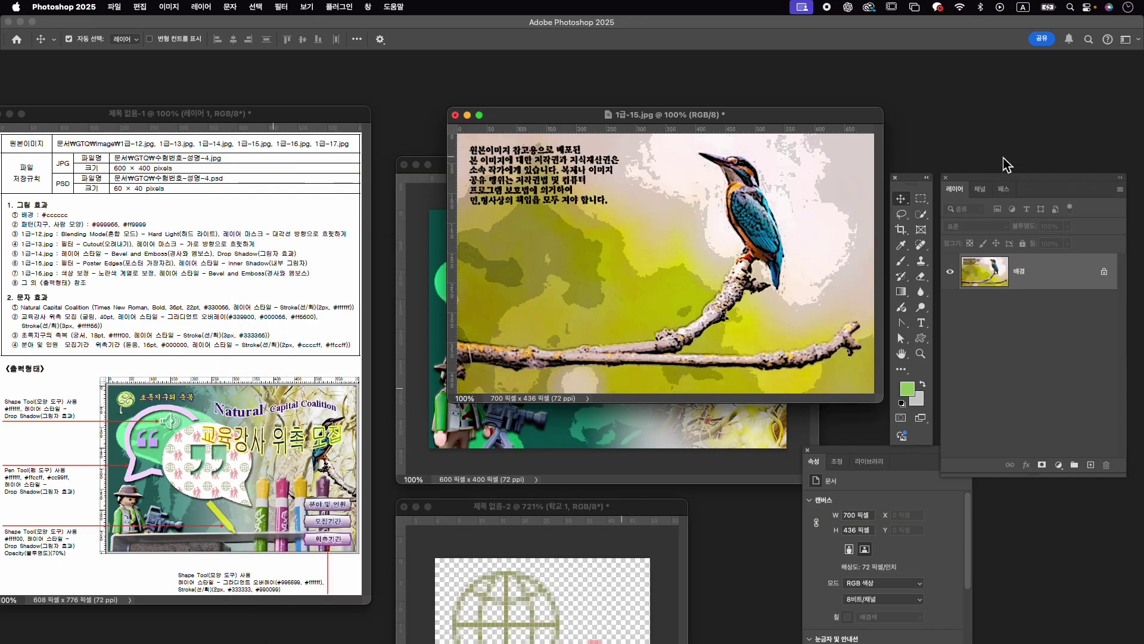
Select the kingfisher and its branch, including the lower branch, with Object Selection.
click(920, 214)
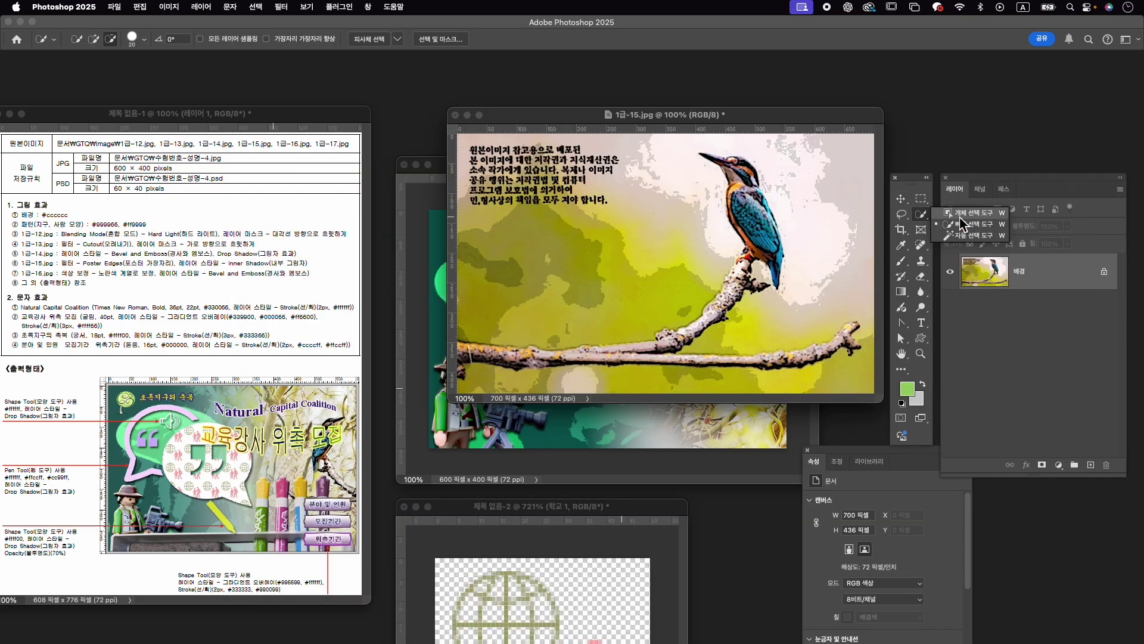
click(969, 213)
drag(818, 206, 590, 360)
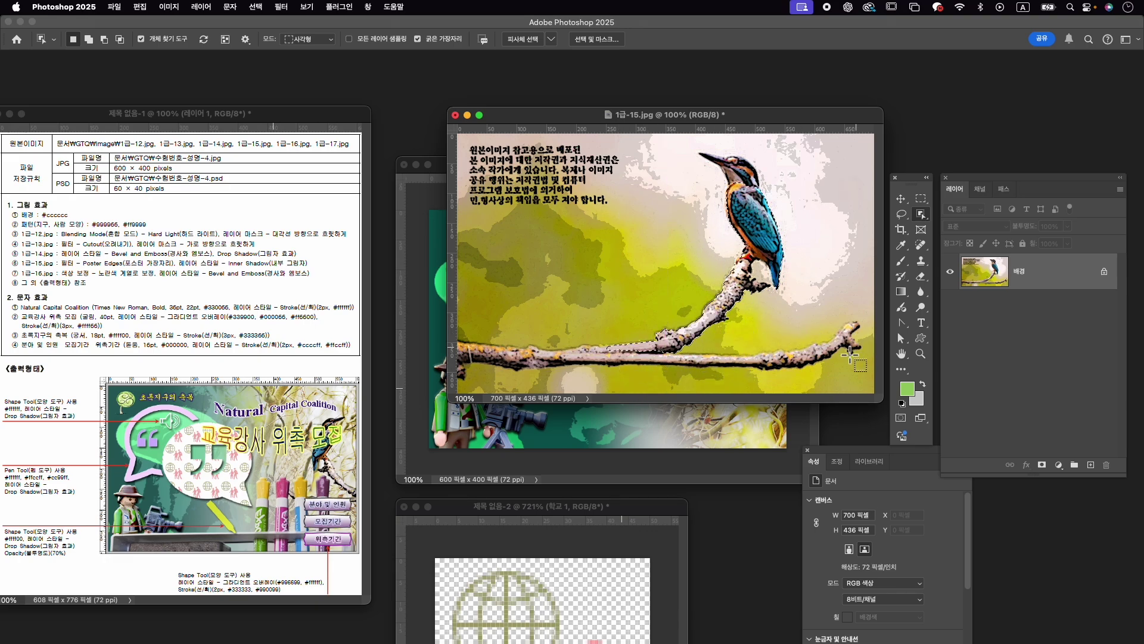
key(shift)
drag(586, 352, 859, 363)
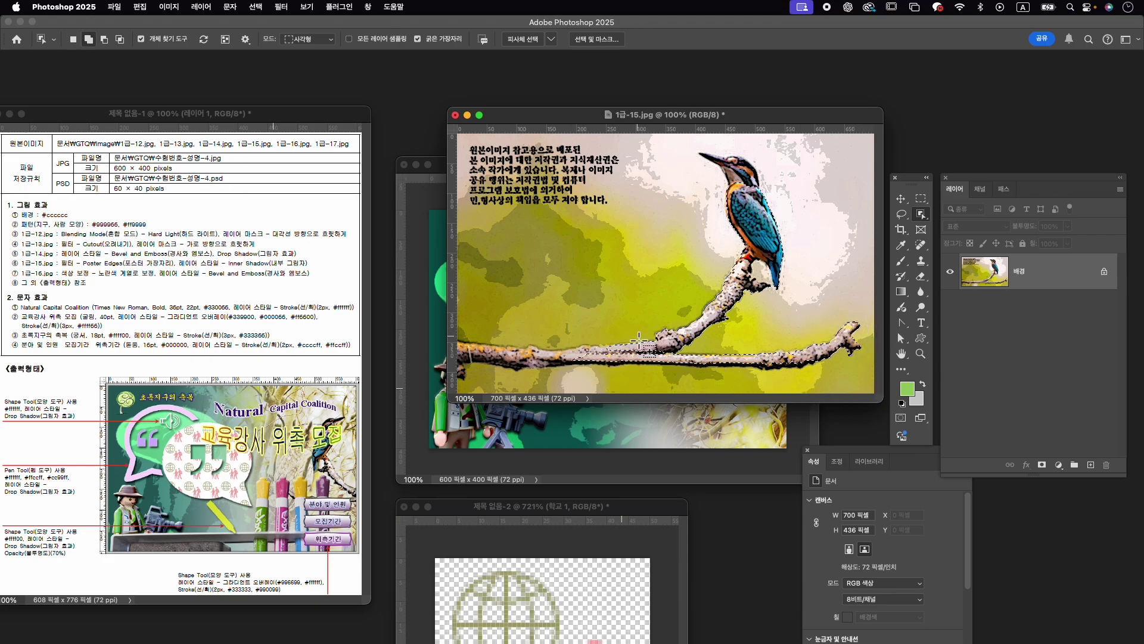
shift+click(770, 240)
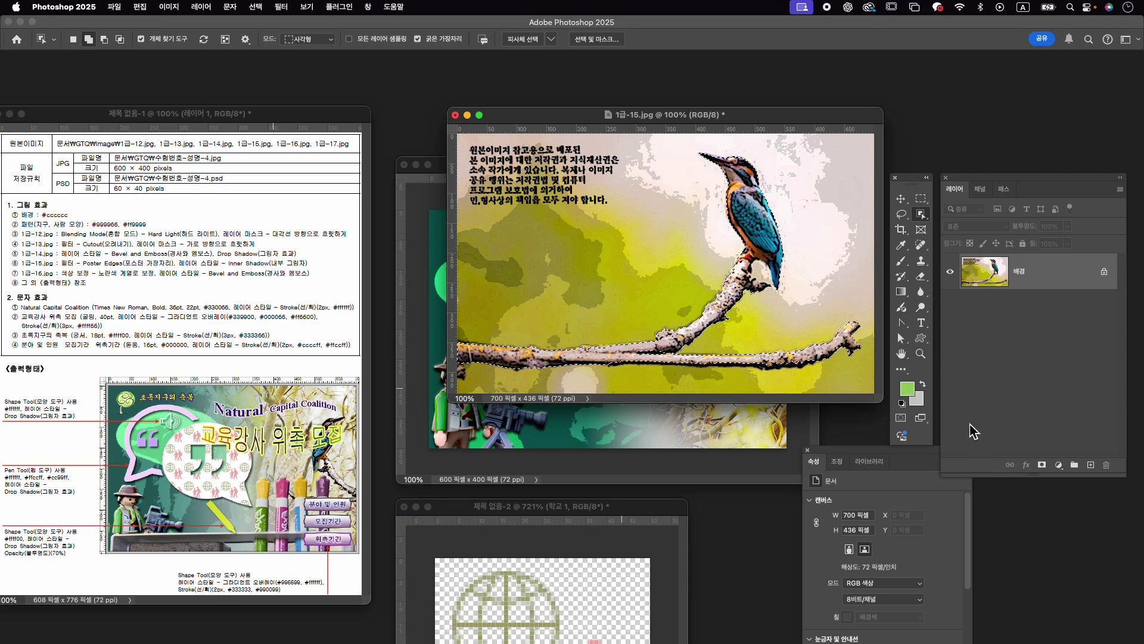
right_click(921, 214)
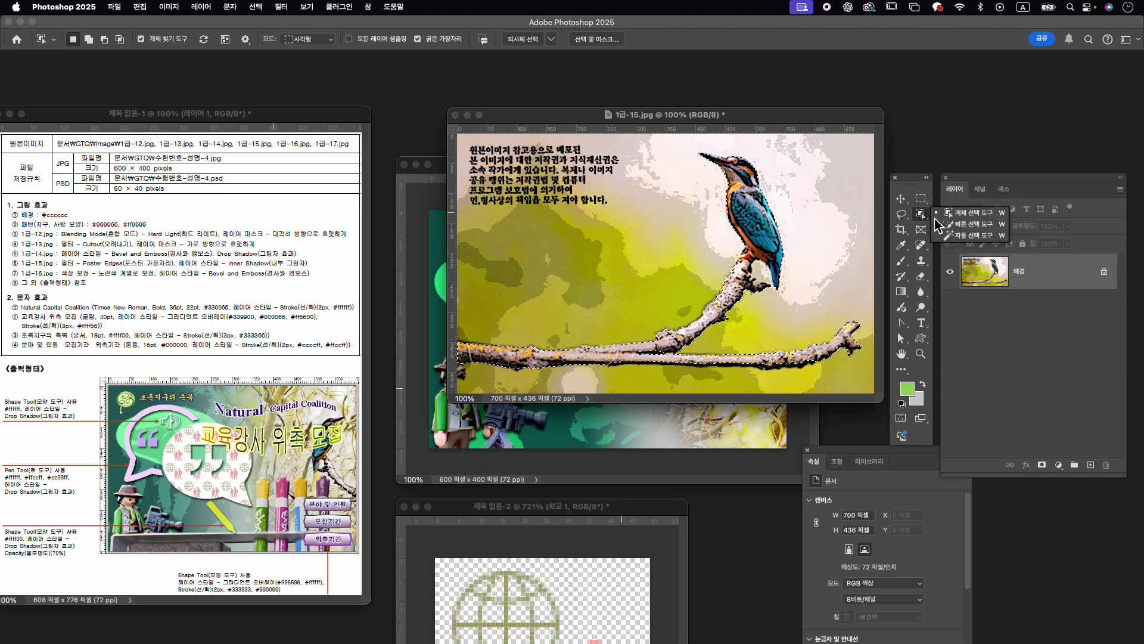
click(962, 227)
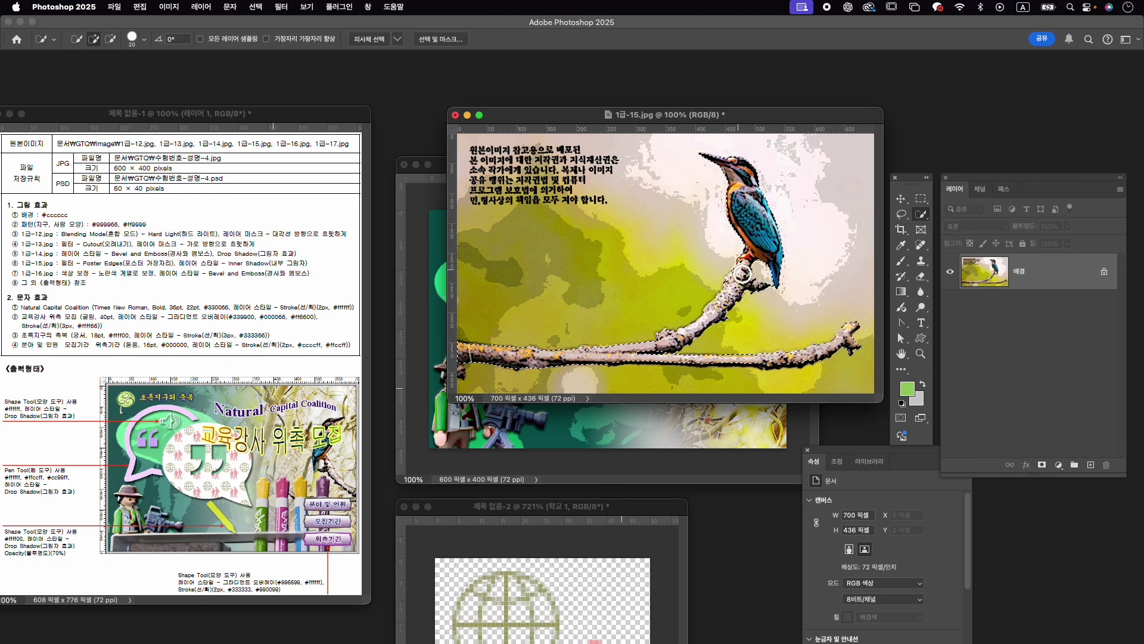
Mask out the kingfisher photo's background and drag the cutout into the poster document.
click(1042, 465)
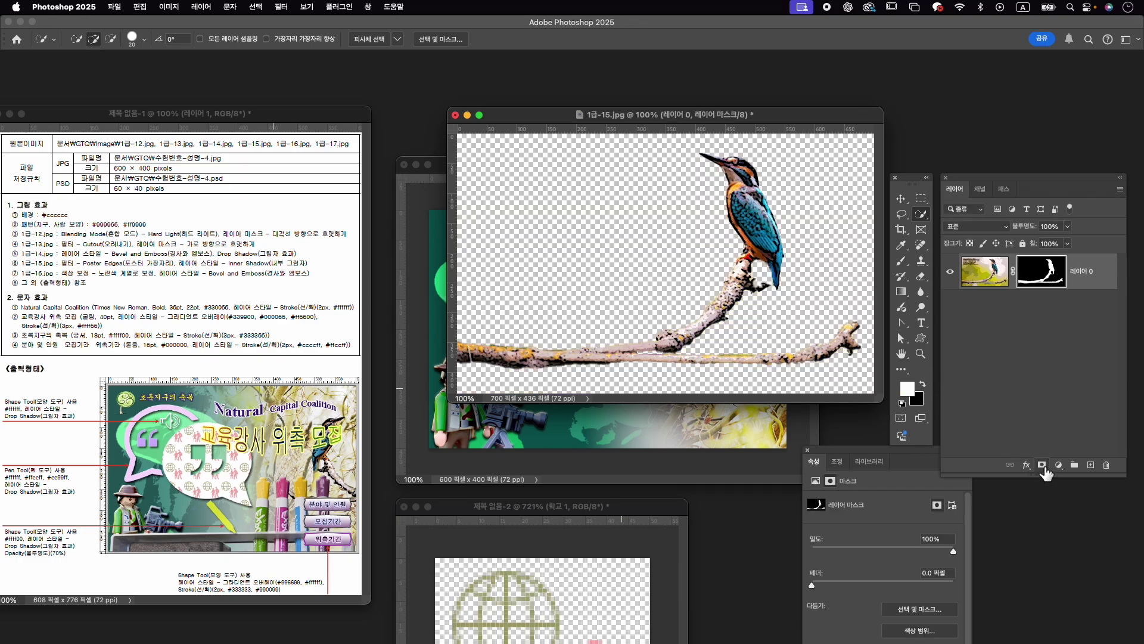
key(v)
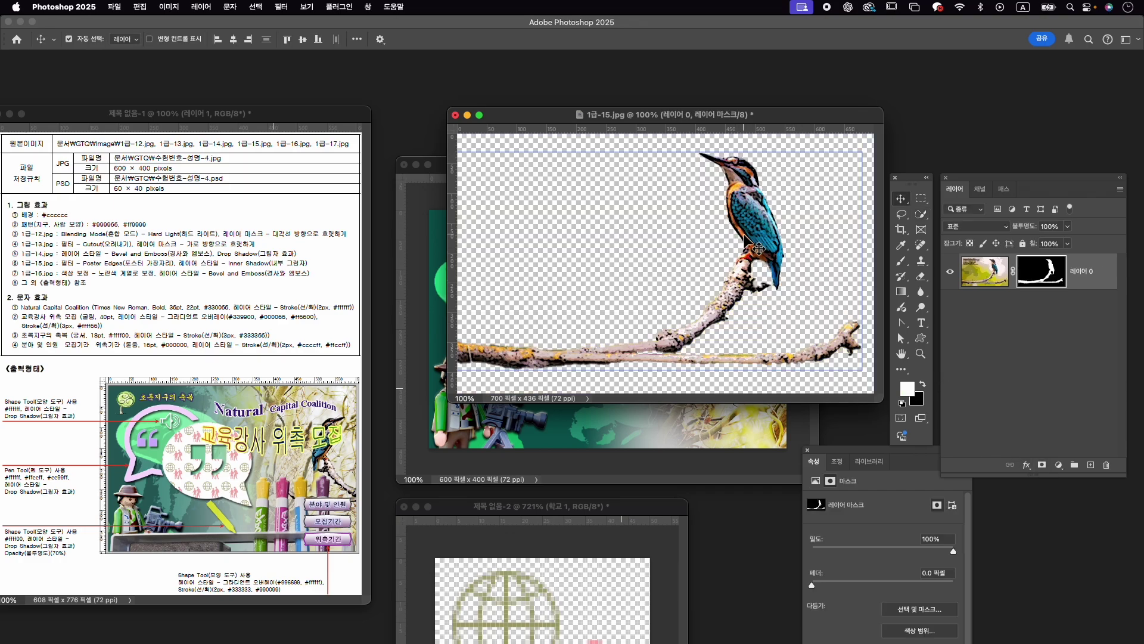
drag(760, 249, 626, 420)
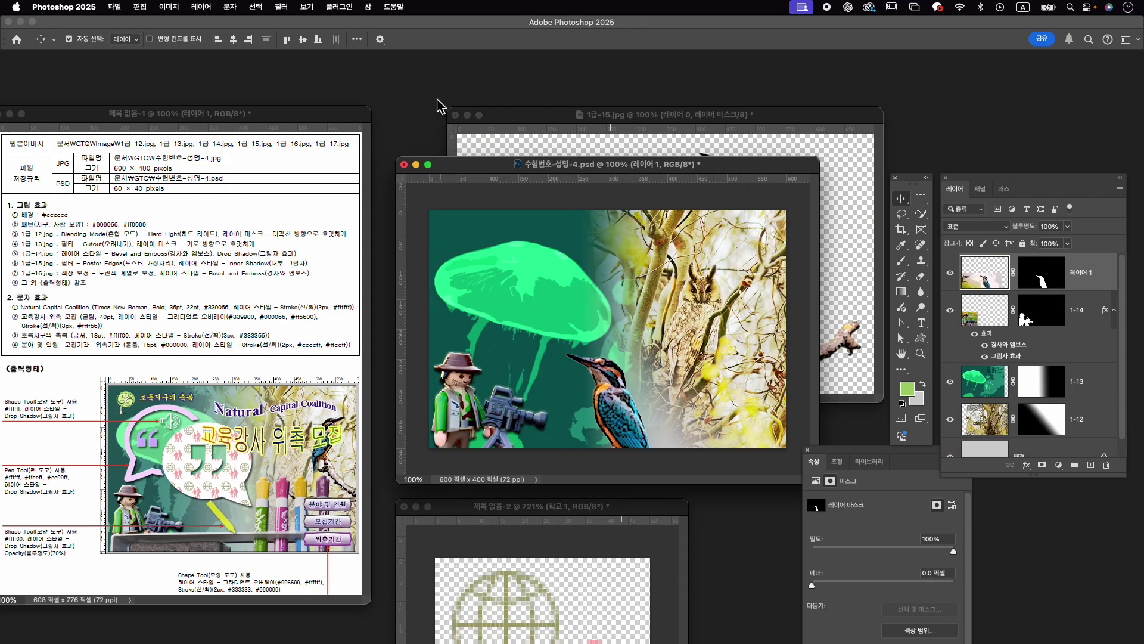
Close the 1급-15.jpg photo and rename the kingfisher layer to 1-15.
click(455, 115)
click(572, 258)
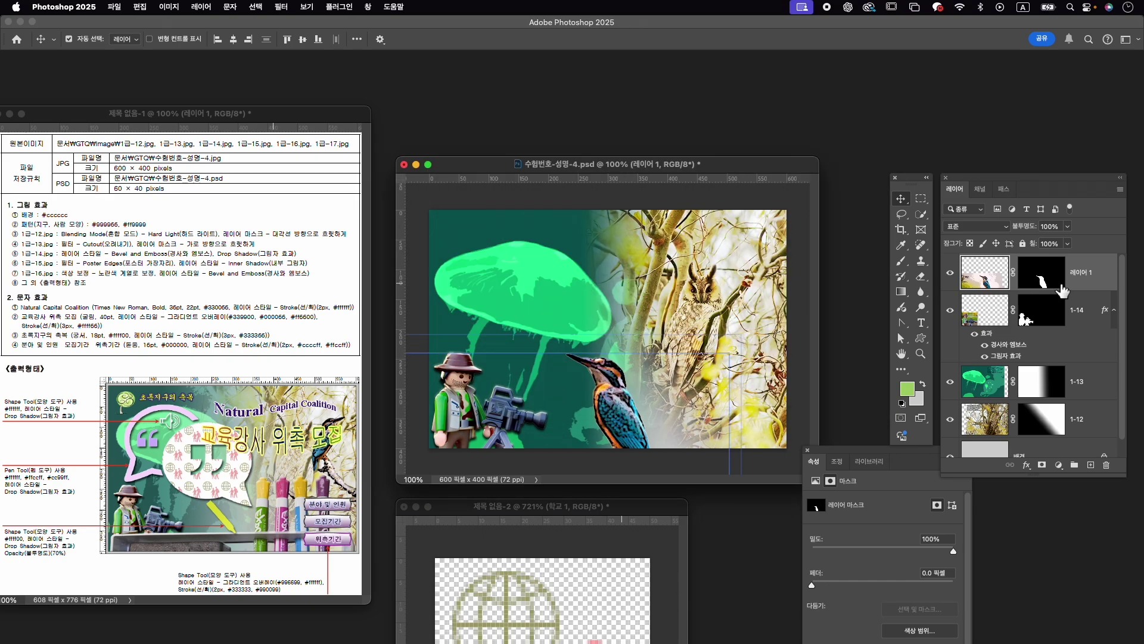
double_click(1083, 276)
text(1-15)
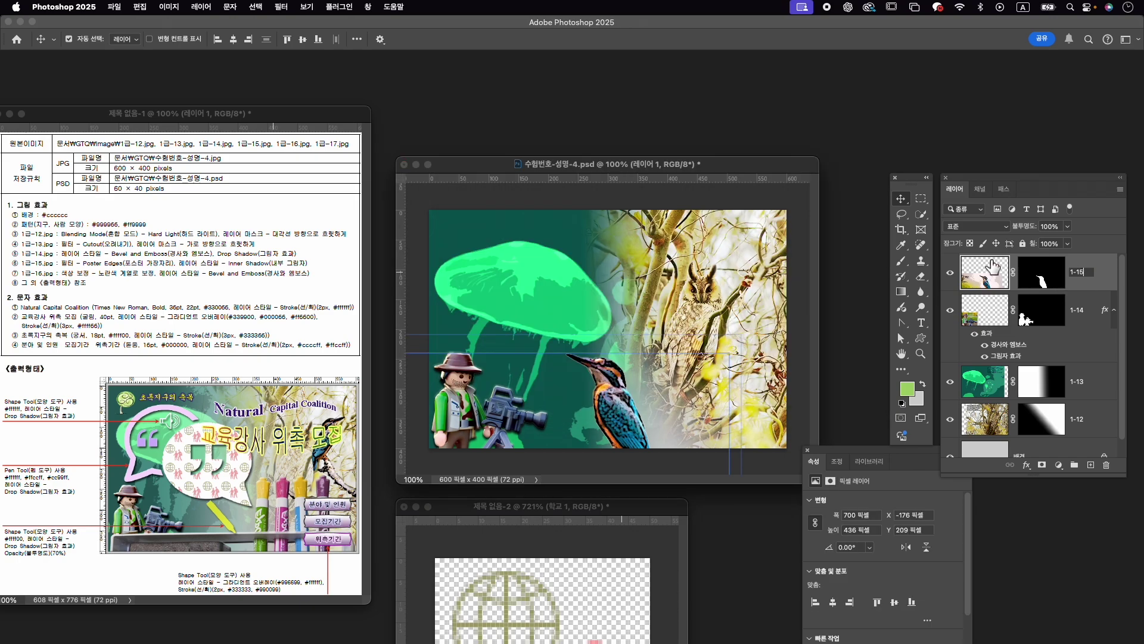
key(Return)
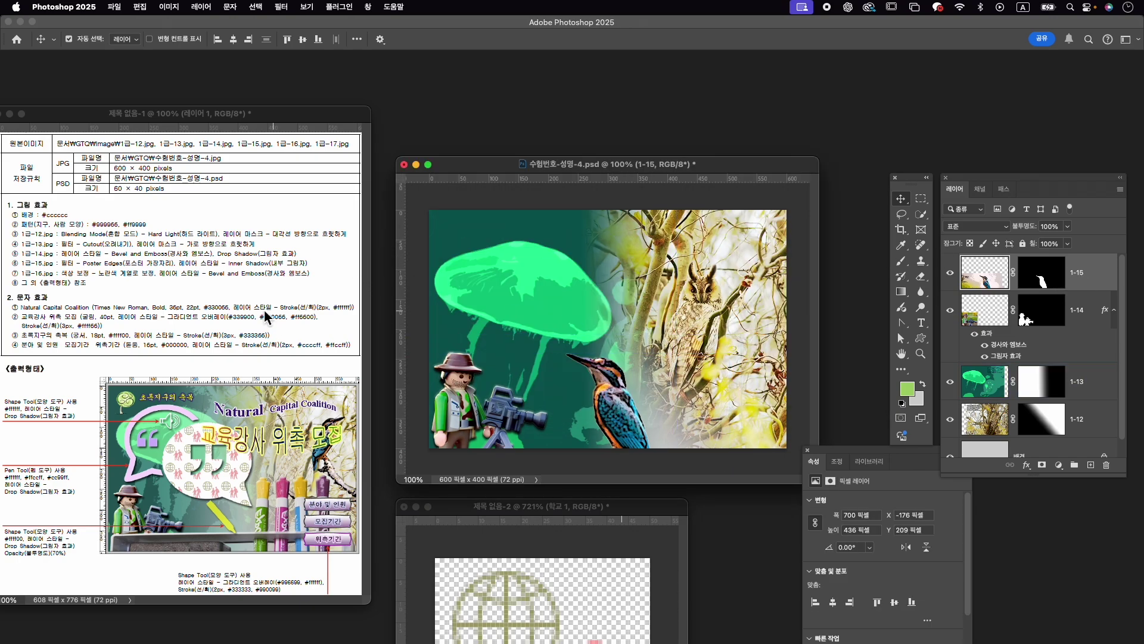
Give layer 1-15 an Inner Shadow effect.
click(1028, 464)
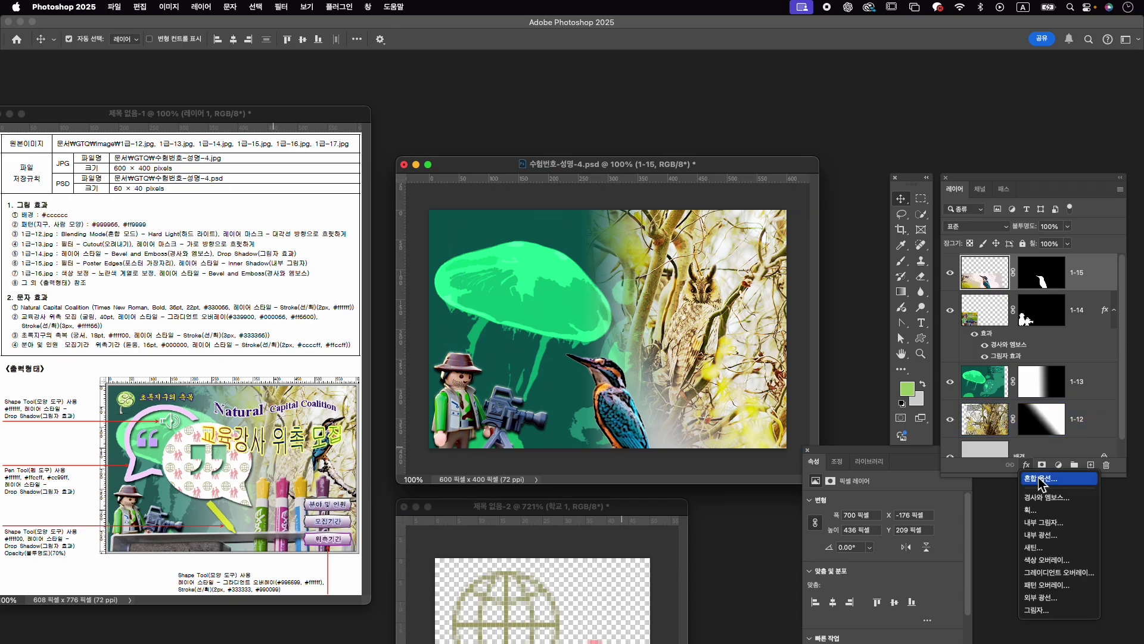
click(1043, 522)
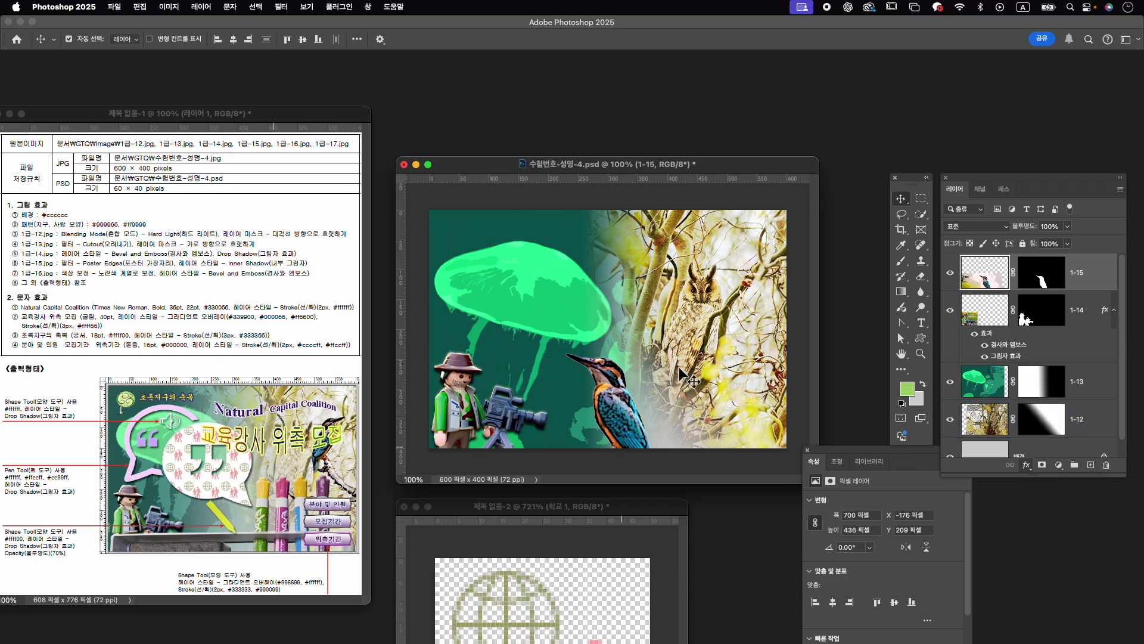
key(Return)
Shrink the kingfisher to about 65% and flip it horizontally.
key(super+t)
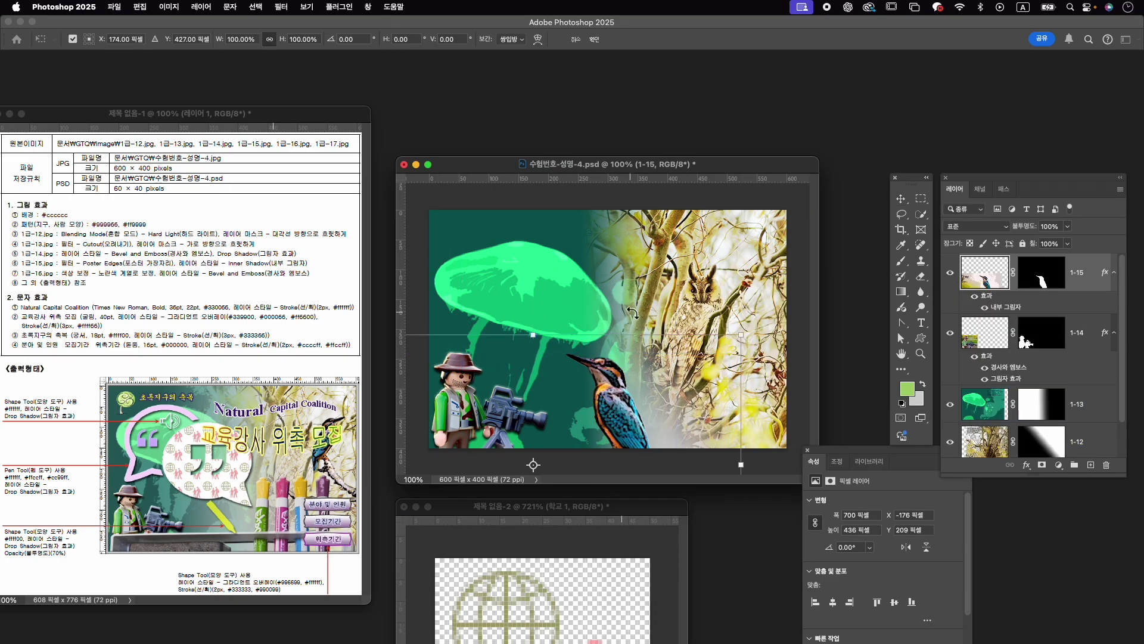
drag(665, 307, 694, 278)
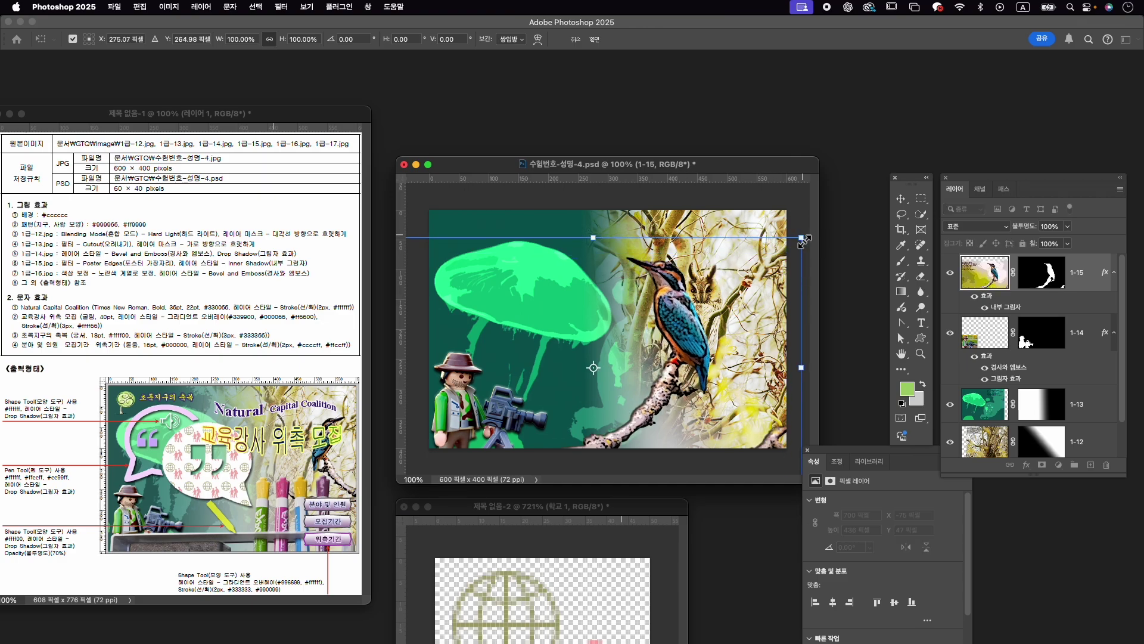
drag(805, 240, 655, 333)
drag(591, 373, 719, 296)
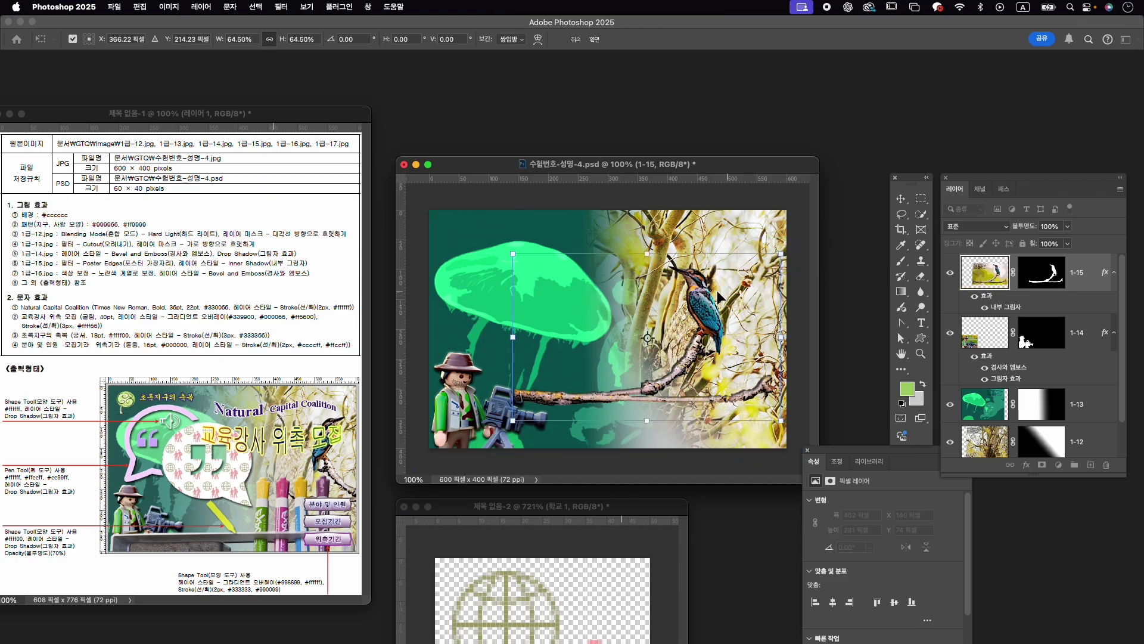
right_click(719, 296)
click(765, 571)
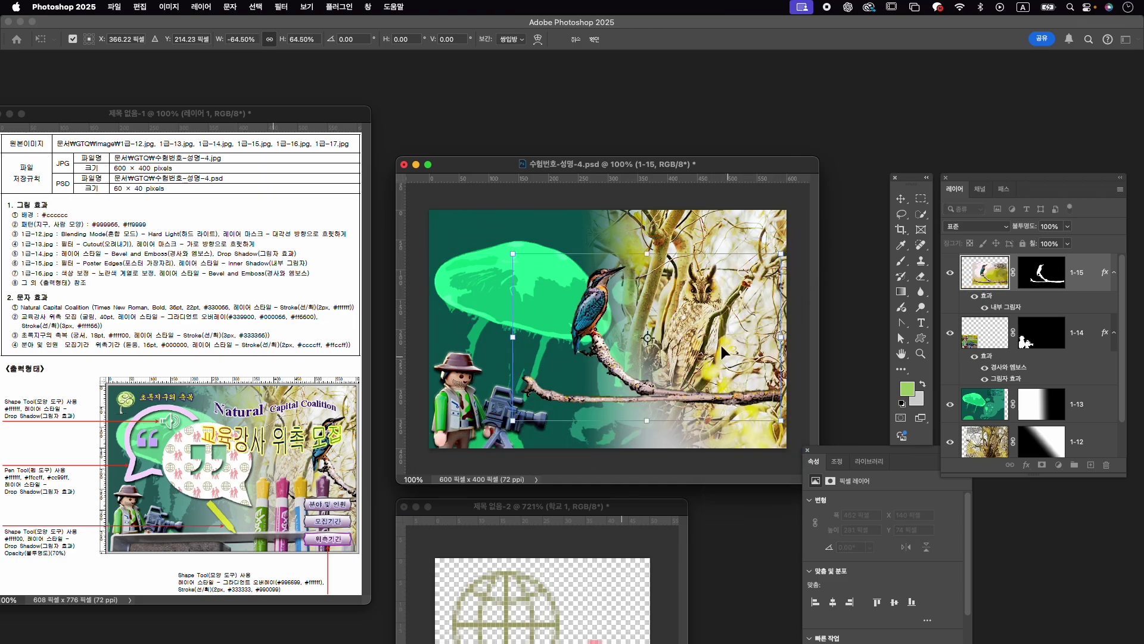
Place the kingfisher upper right at about 60% size, then select the cameraman layer 1-14.
drag(579, 322, 730, 308)
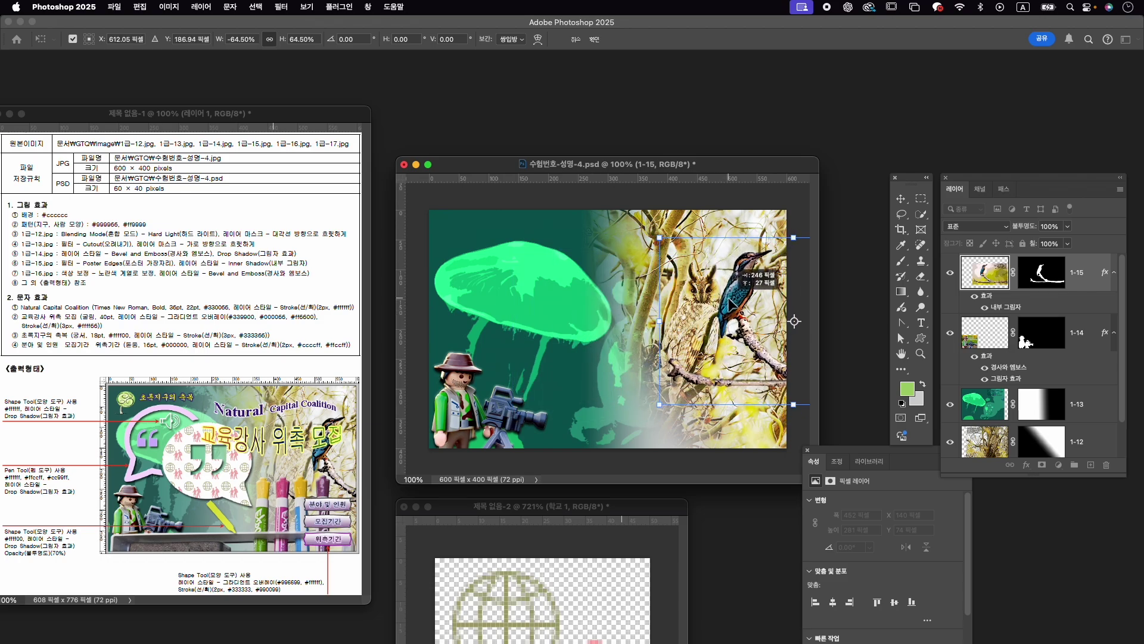
drag(730, 308, 726, 312)
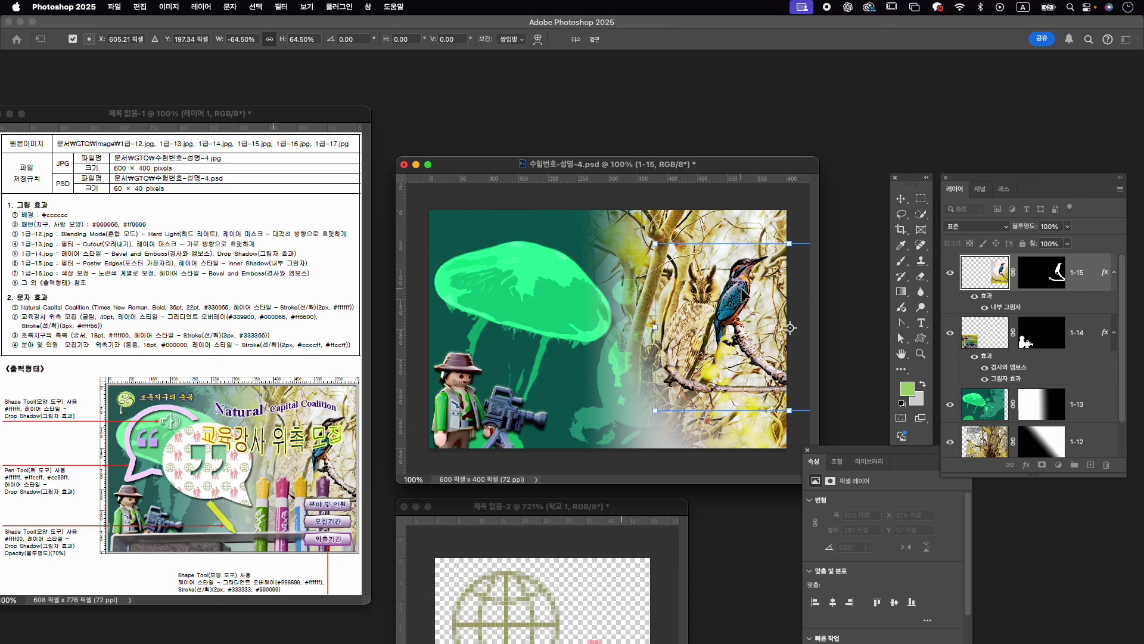
drag(803, 245, 801, 252)
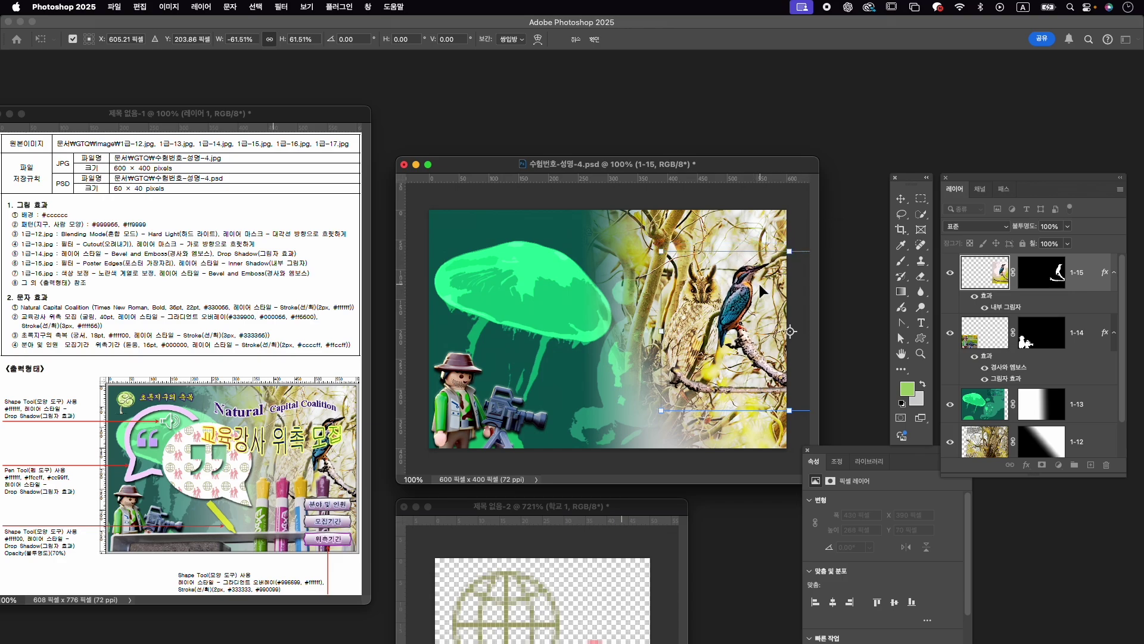
drag(760, 283, 754, 282)
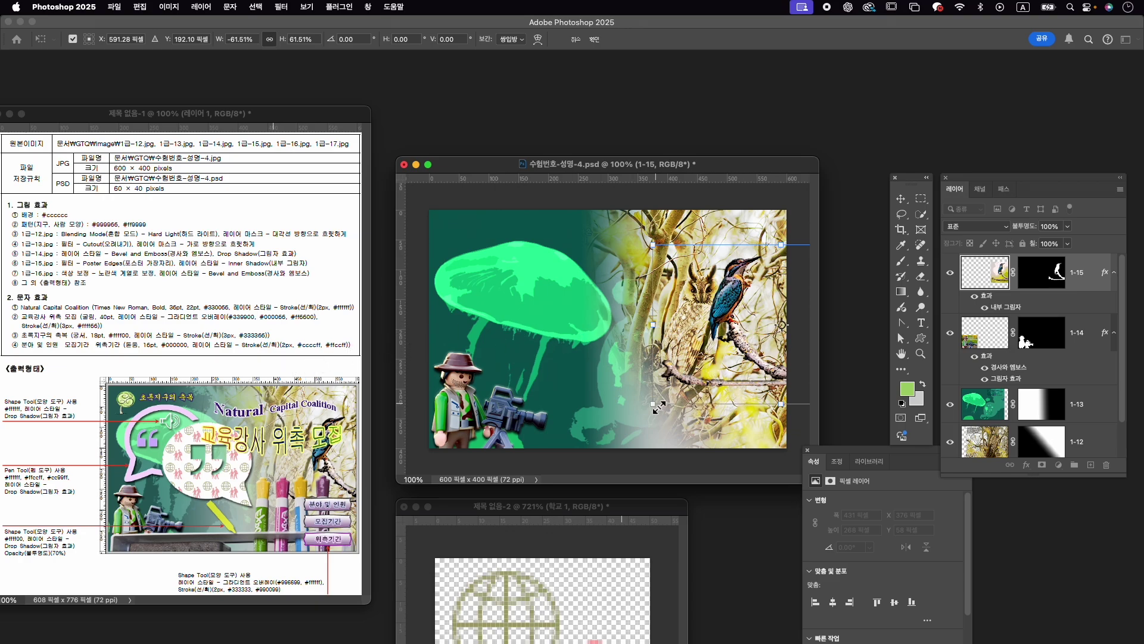
drag(659, 408, 666, 403)
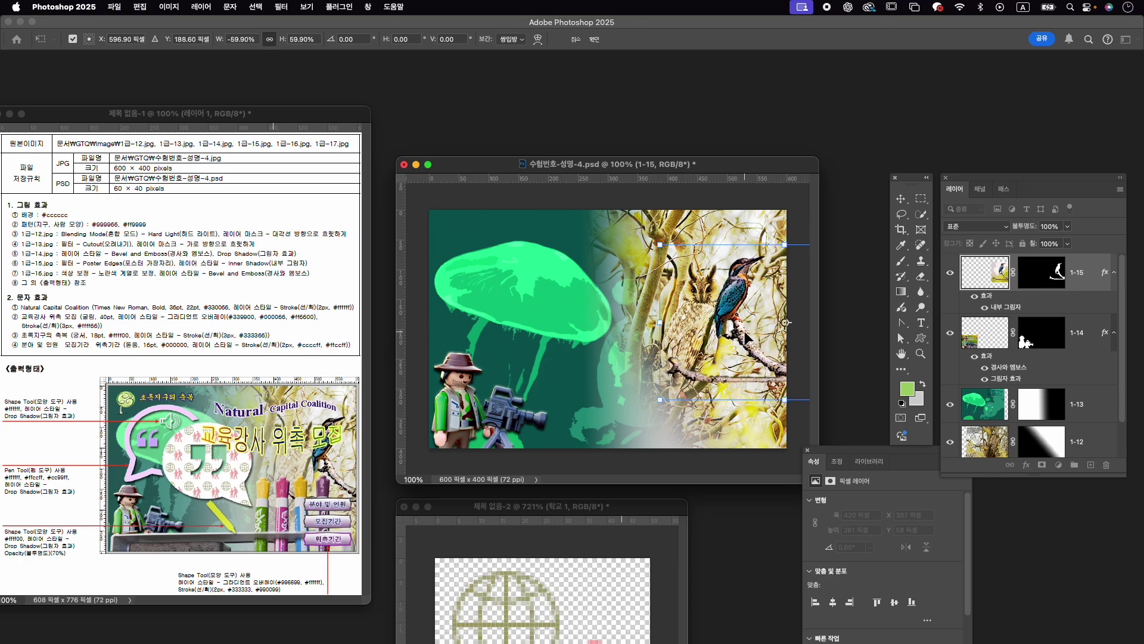
key(Return)
click(721, 336)
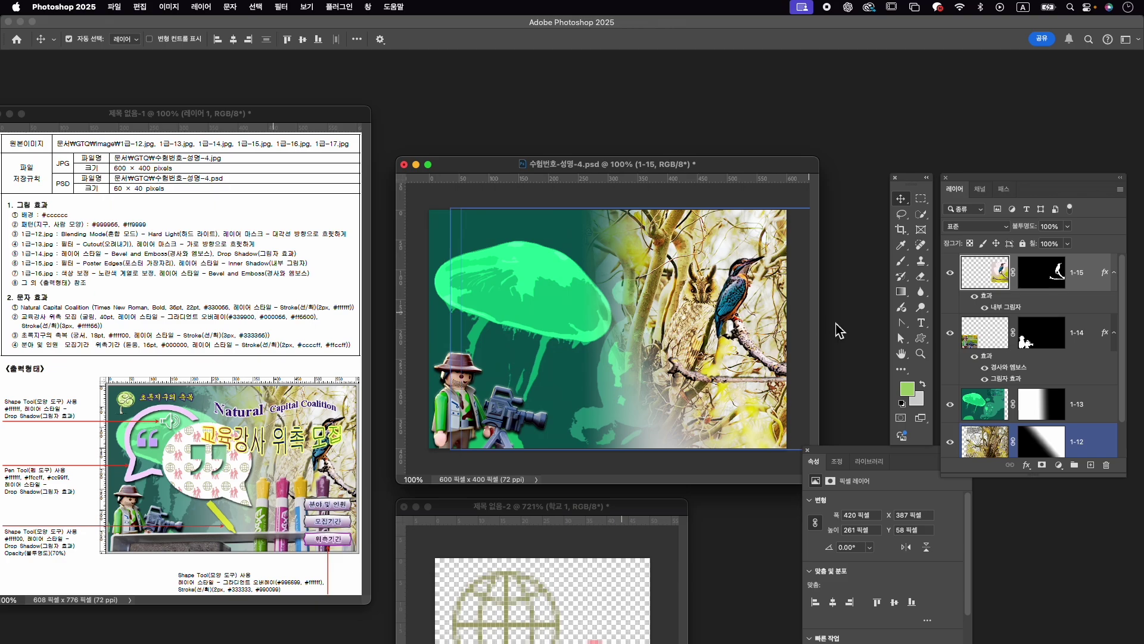
click(1105, 354)
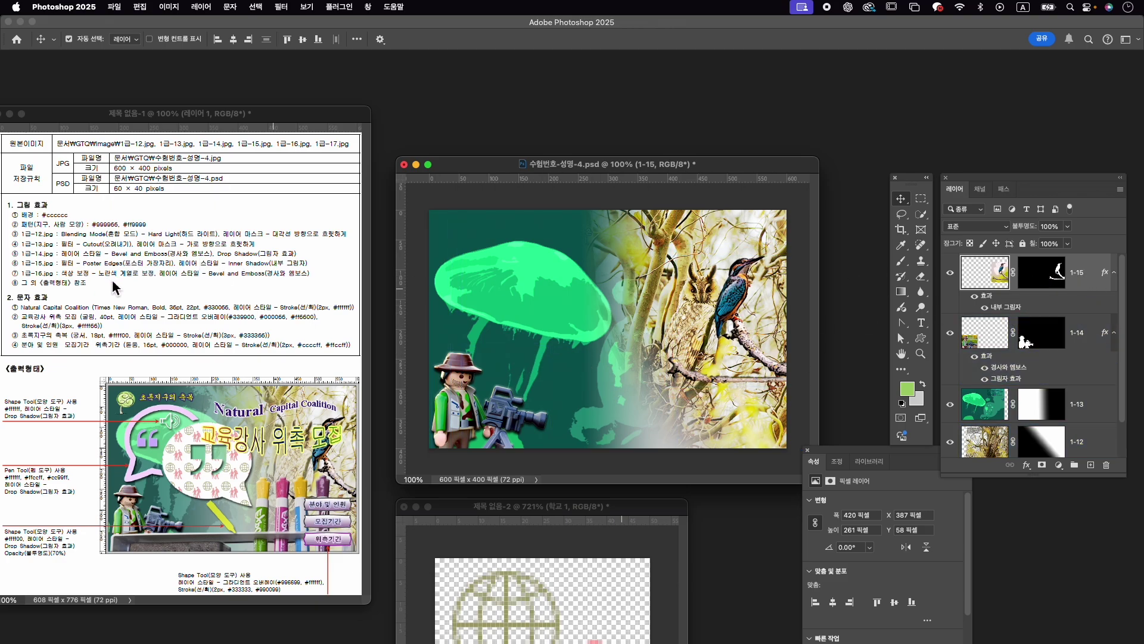
Open 1급-16.jpg from the Image folder and drag its window to the right.
key(ctrl+o)
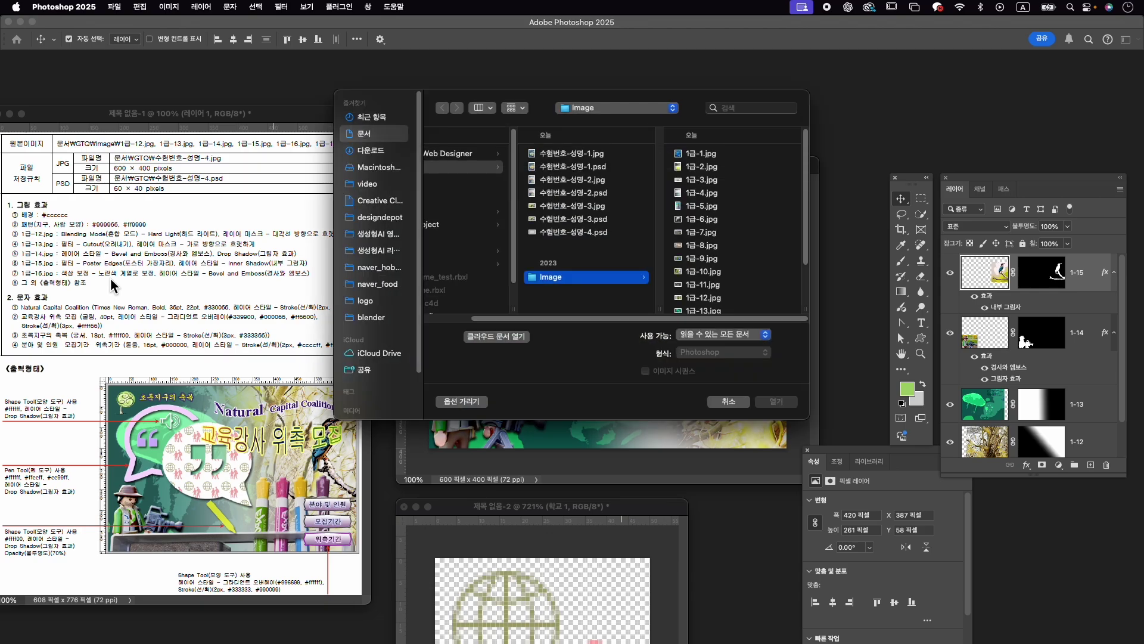
scroll(737, 303, down, 2)
click(724, 289)
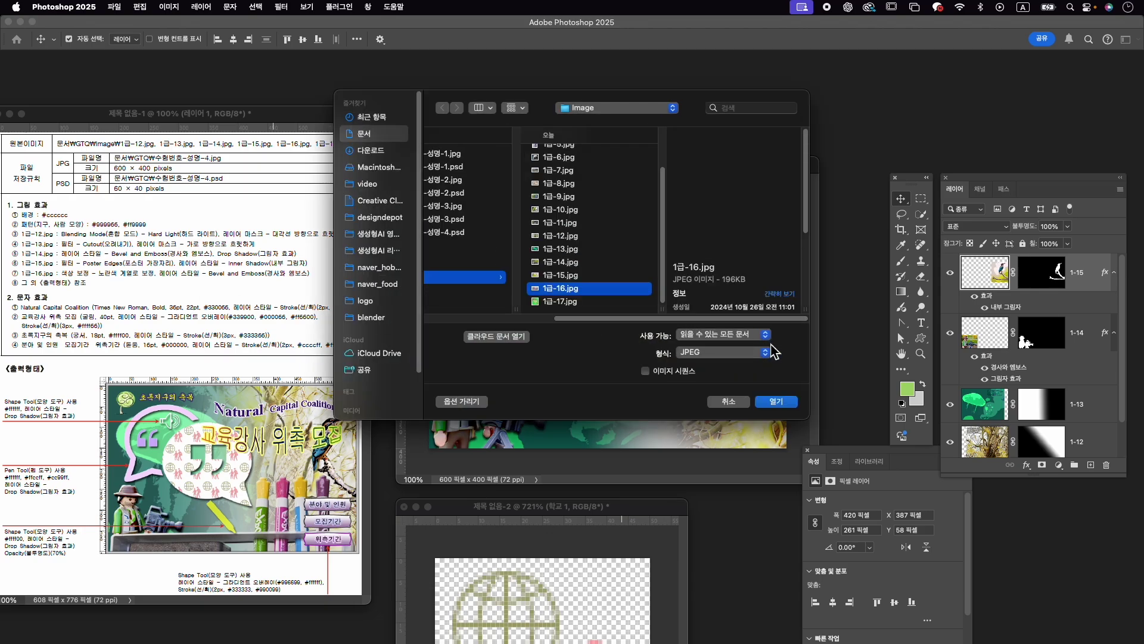
click(785, 401)
drag(348, 109, 682, 138)
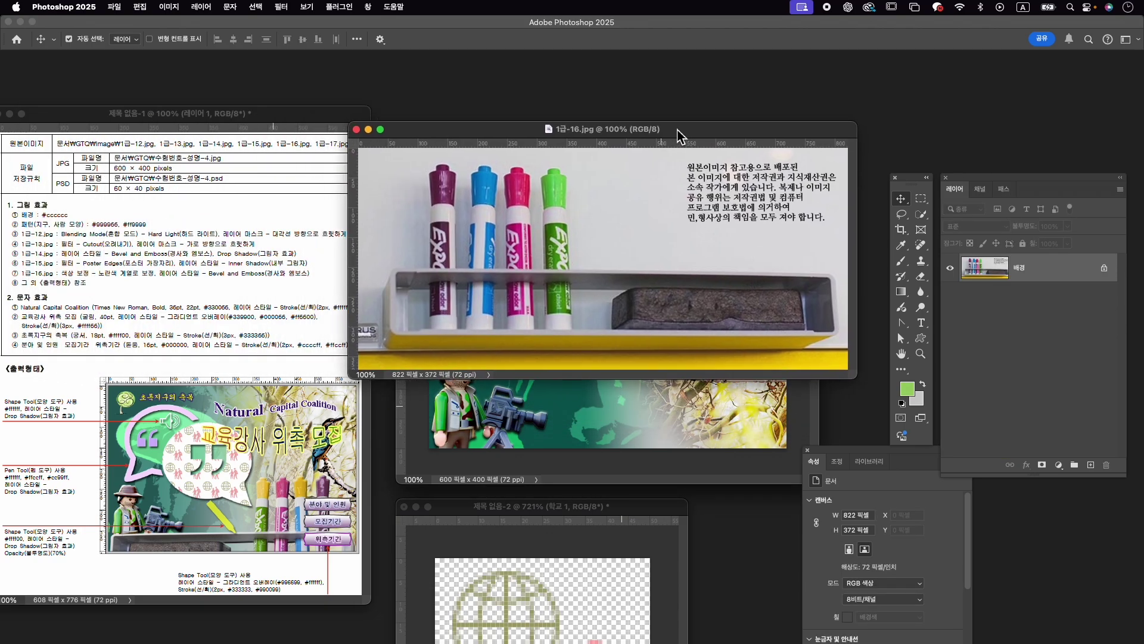
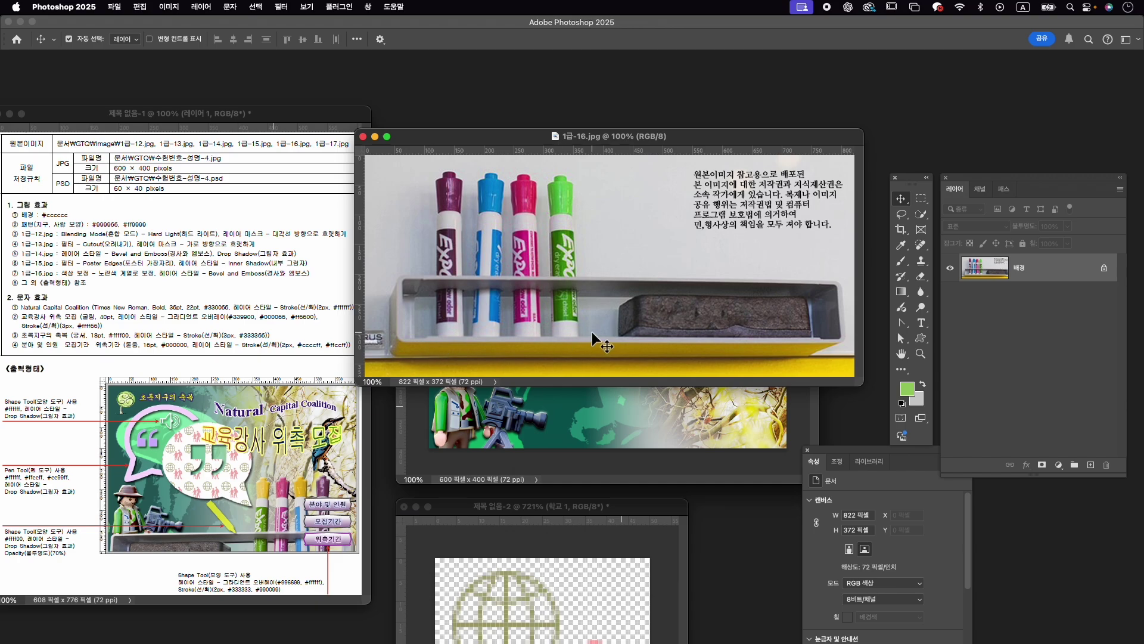
Unlock the Background layer and flip the marker photo horizontally.
click(1105, 270)
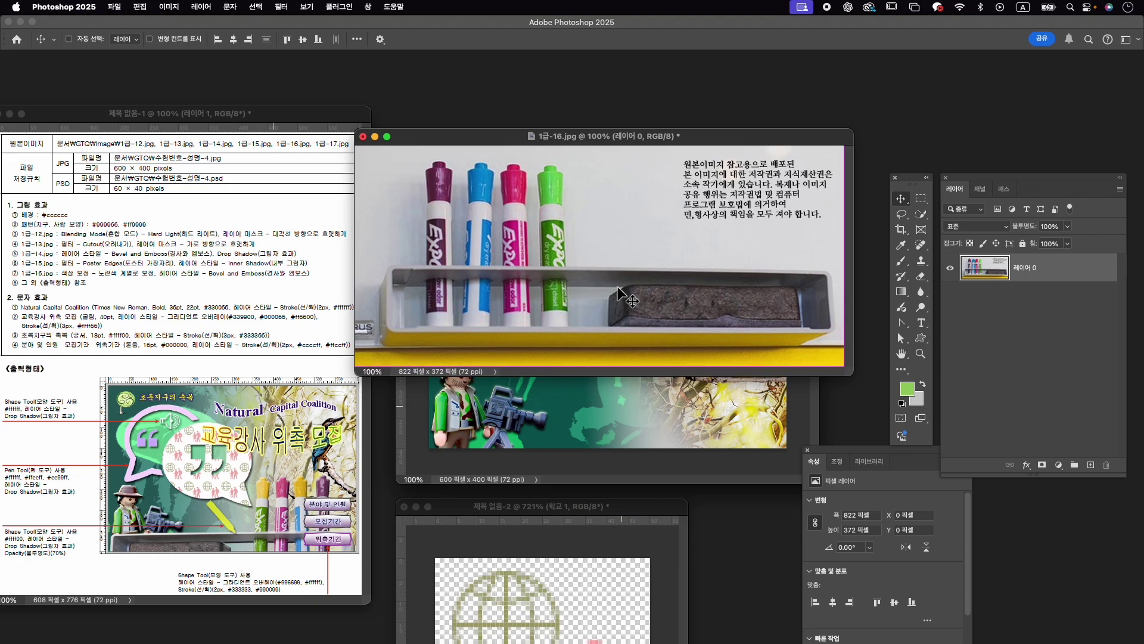
key(super+t)
key(super+0)
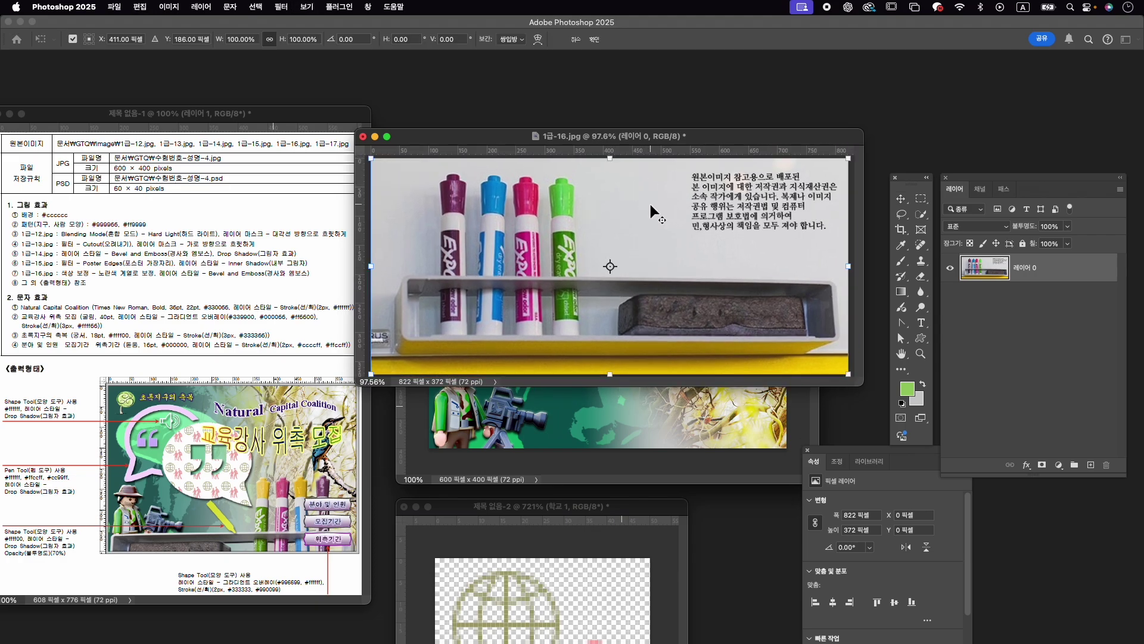
right_click(648, 218)
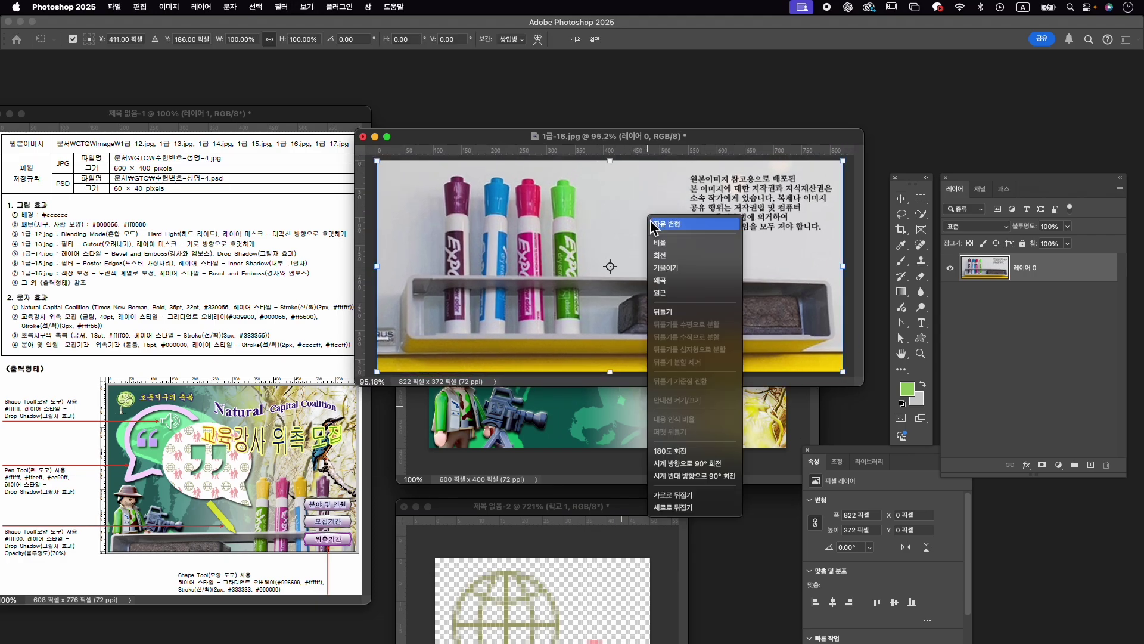
click(702, 499)
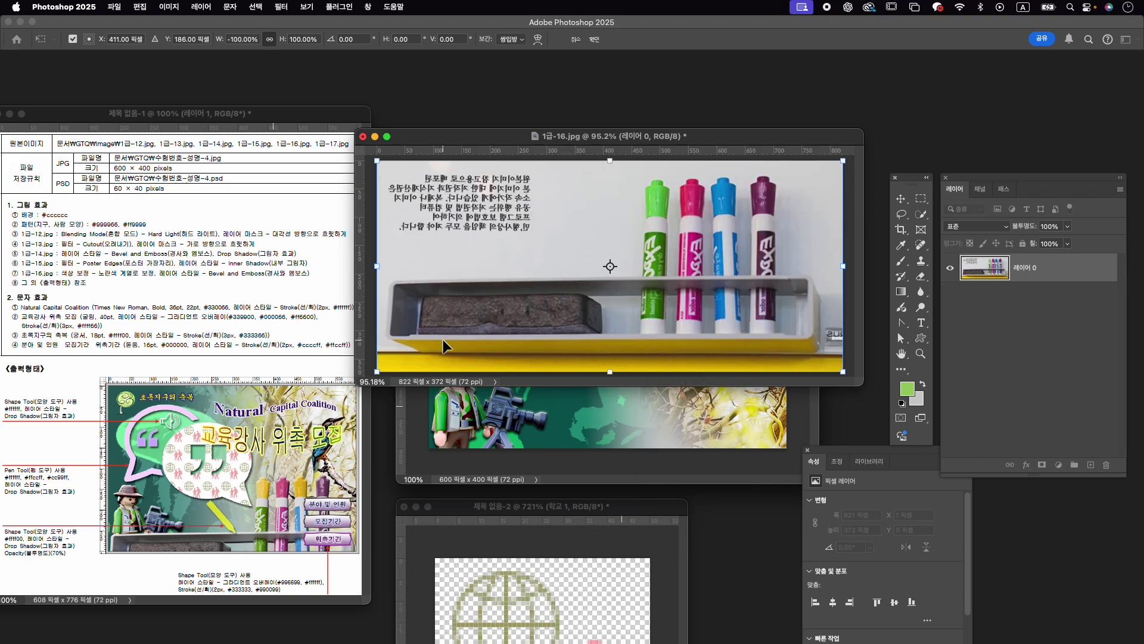
key(Return)
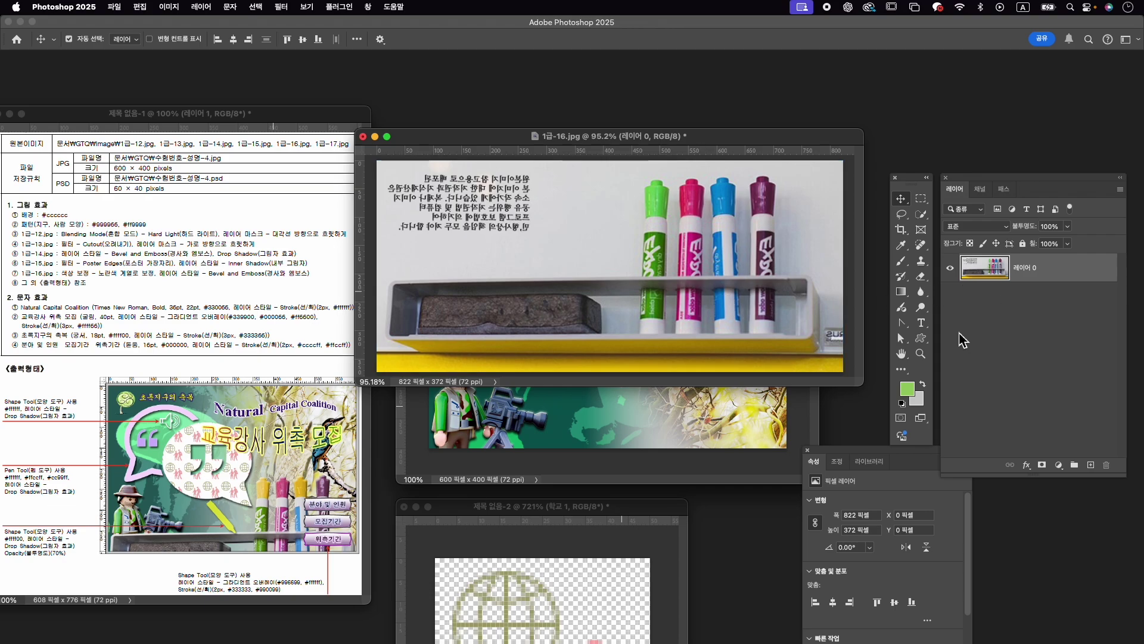
key(w)
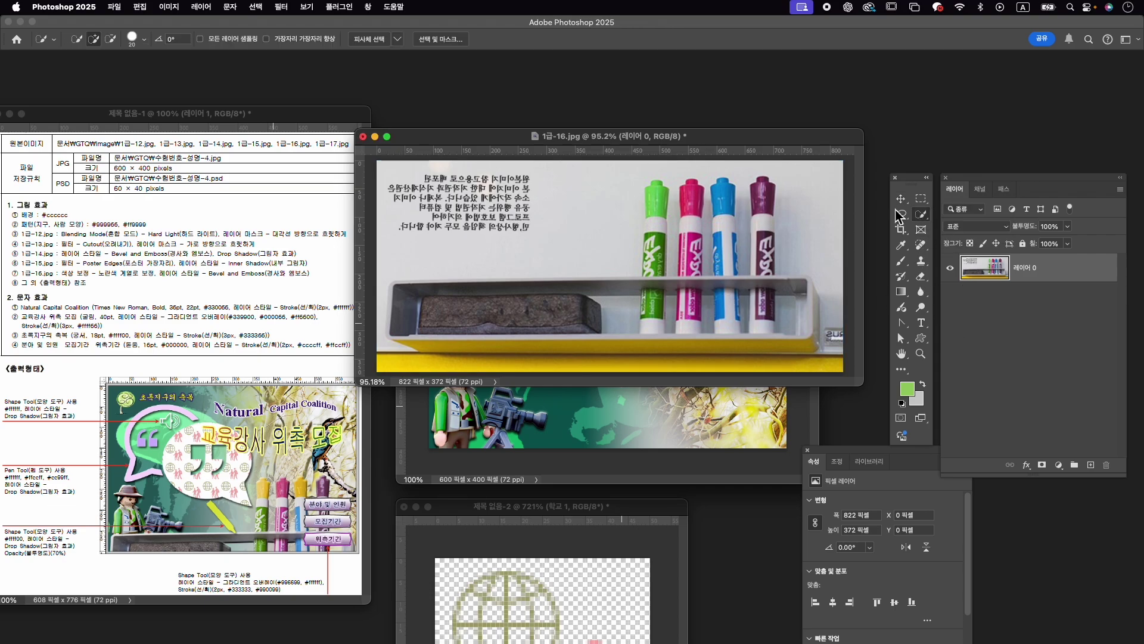
Select the green marker cap and give it a colorized, saturated yellow Hue/Saturation layer.
right_click(931, 217)
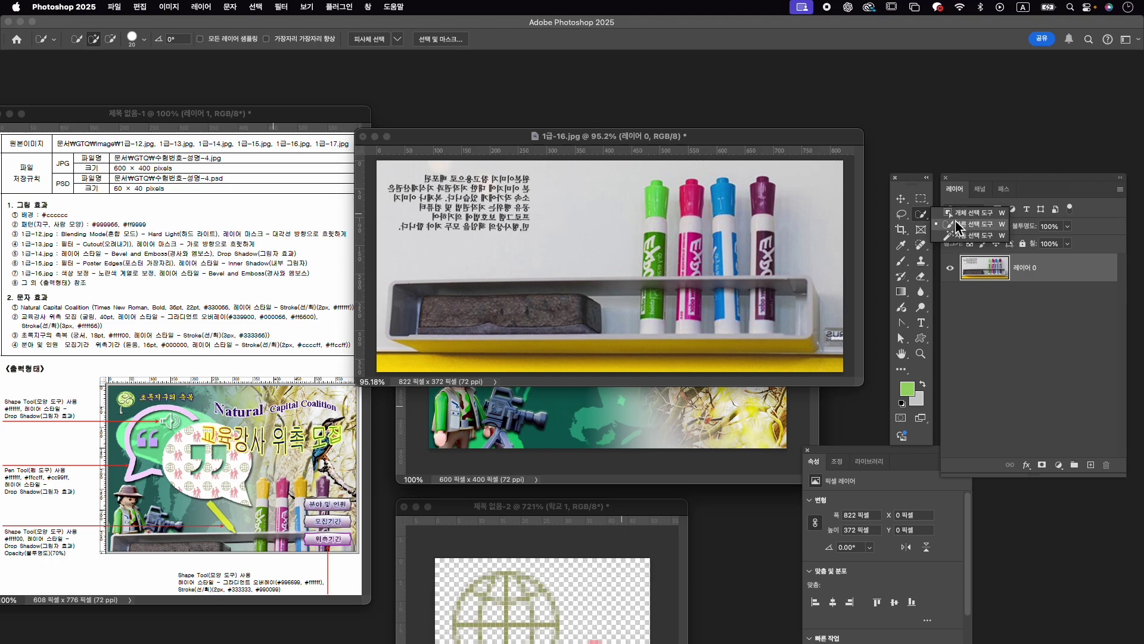
click(961, 224)
click(642, 197)
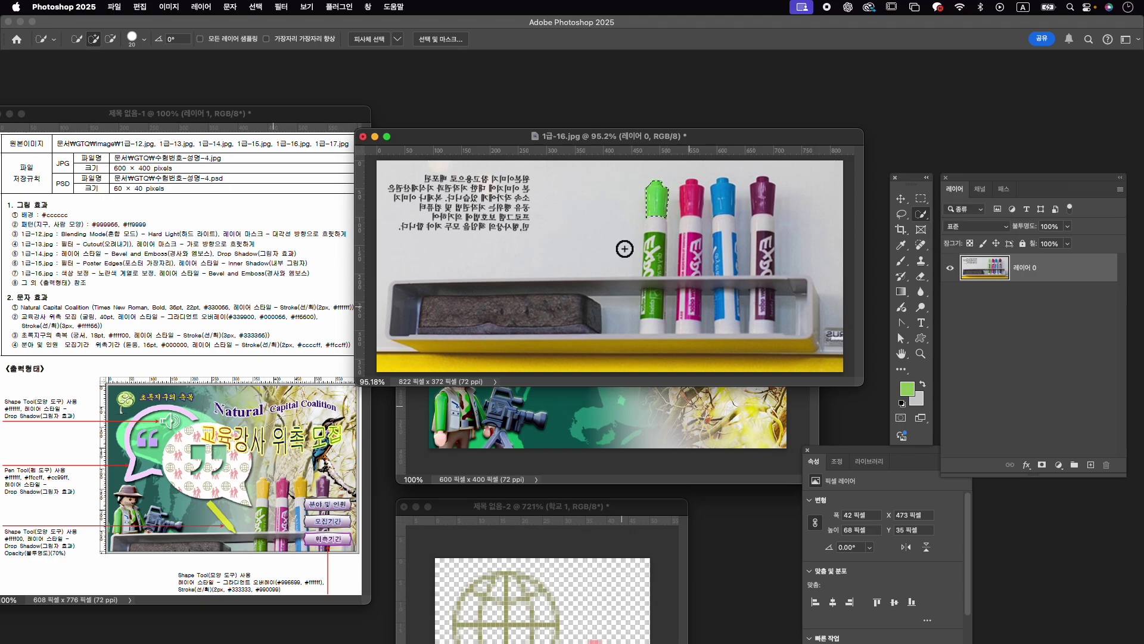
click(1060, 465)
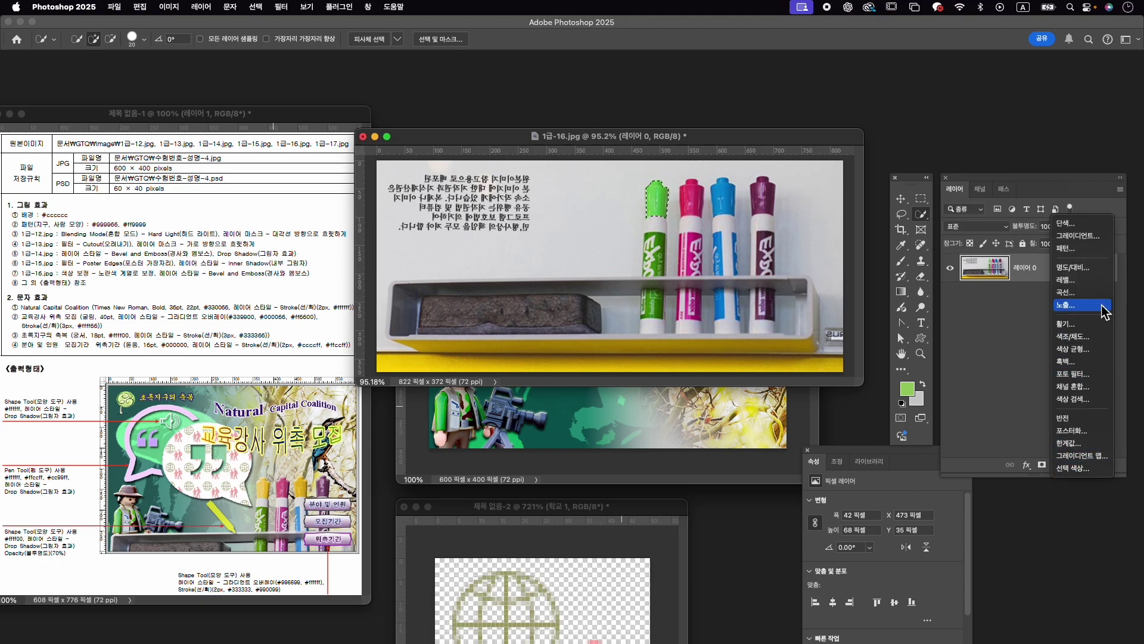
click(1073, 332)
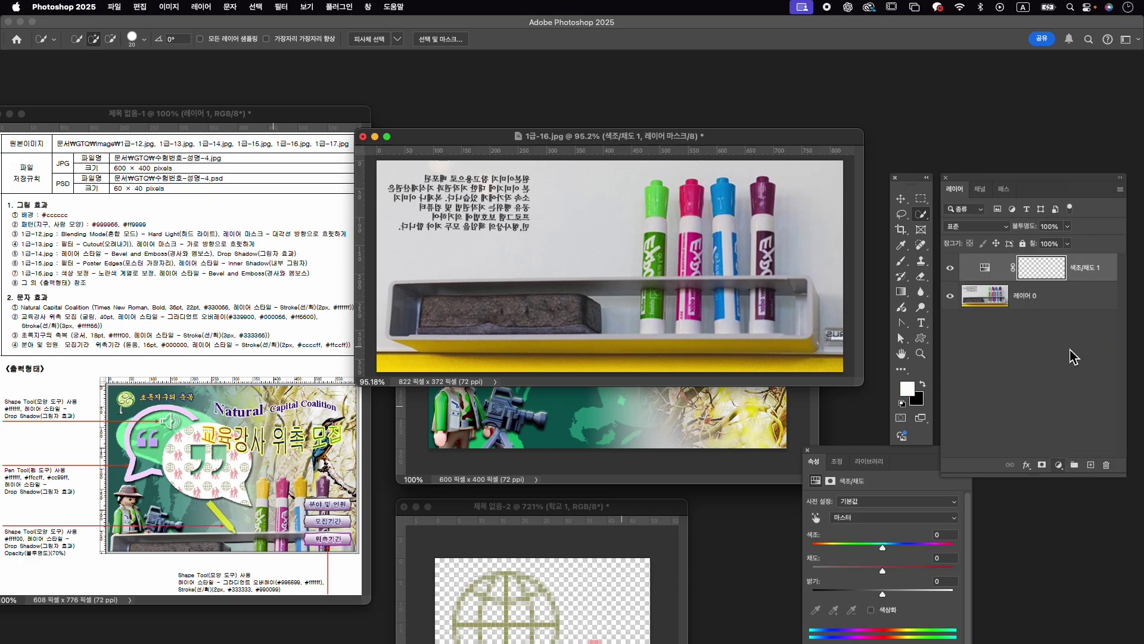
click(892, 610)
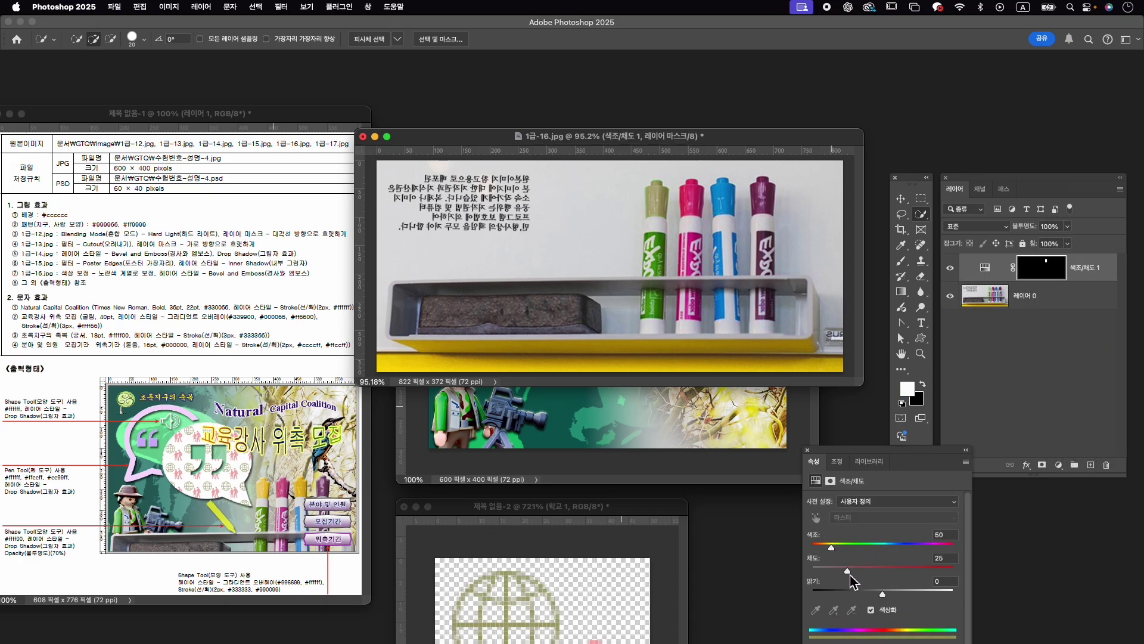
mouse_move(850, 576)
mouse_down()
mouse_move(881, 572)
mouse_move(907, 593)
mouse_up()
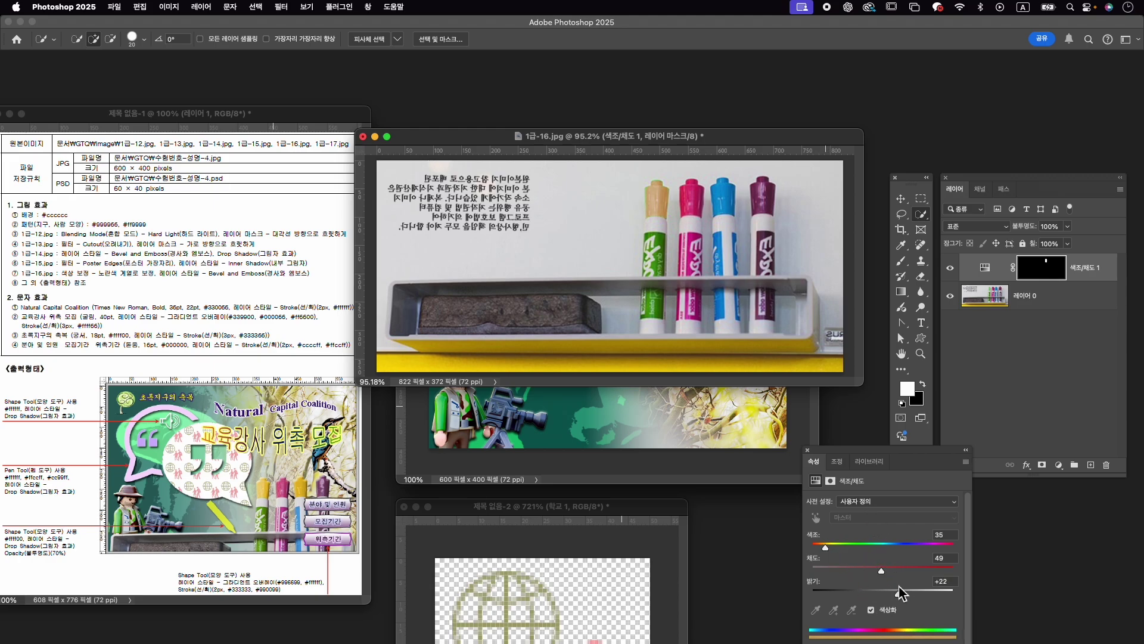
drag(888, 577, 918, 577)
drag(829, 548, 831, 549)
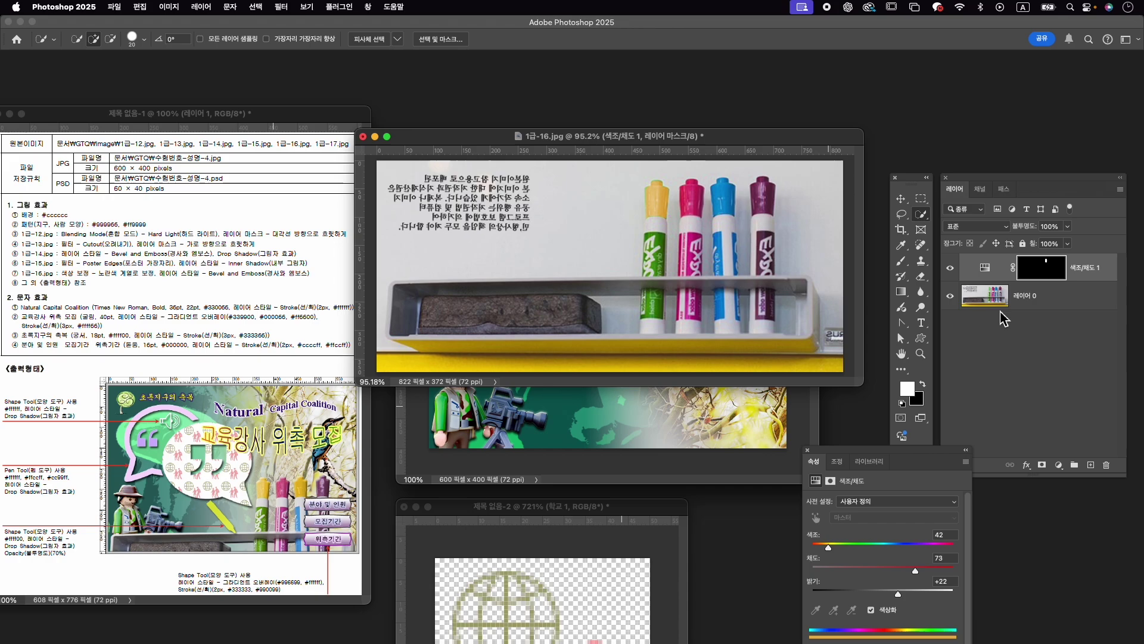
Paint the blue marker cap into the Hue/Saturation mask so it also turns yellow.
click(1059, 305)
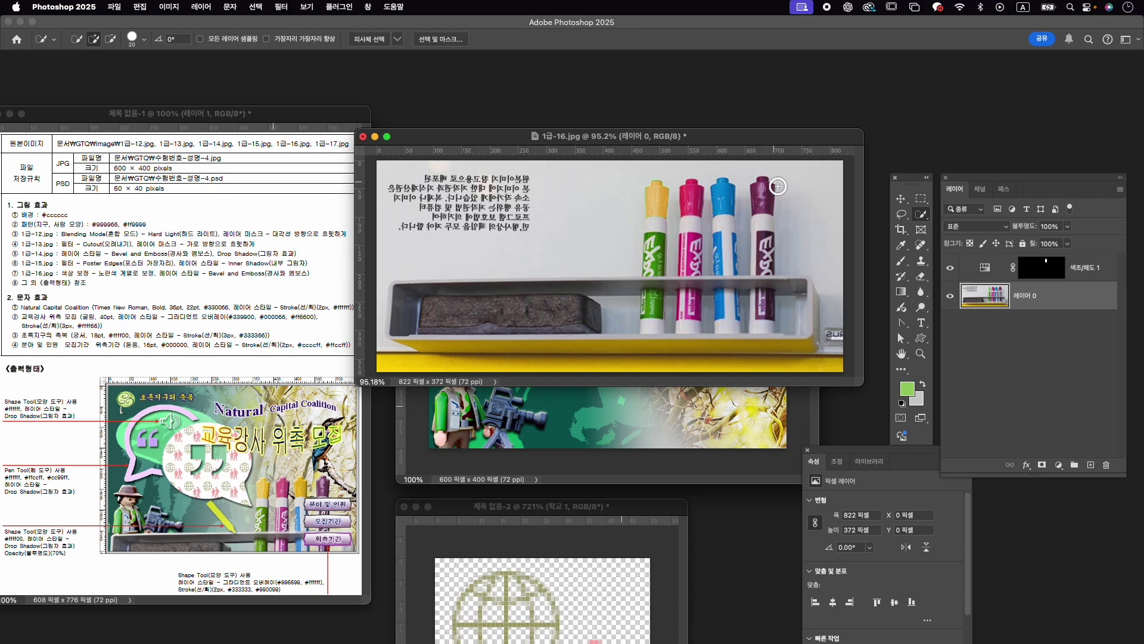
click(725, 202)
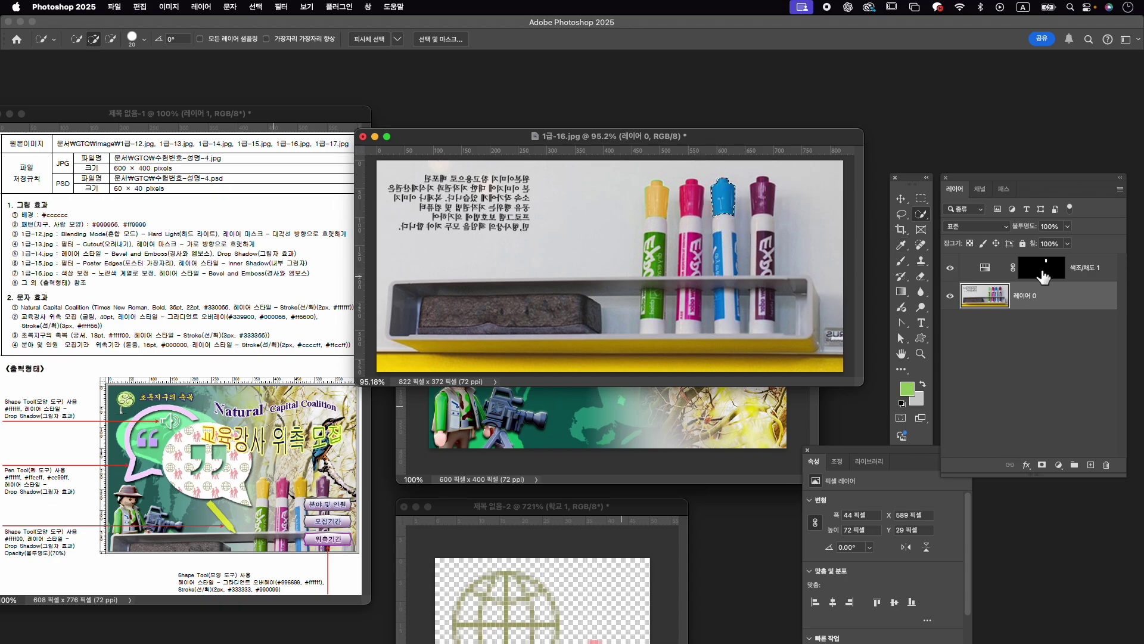
click(1055, 273)
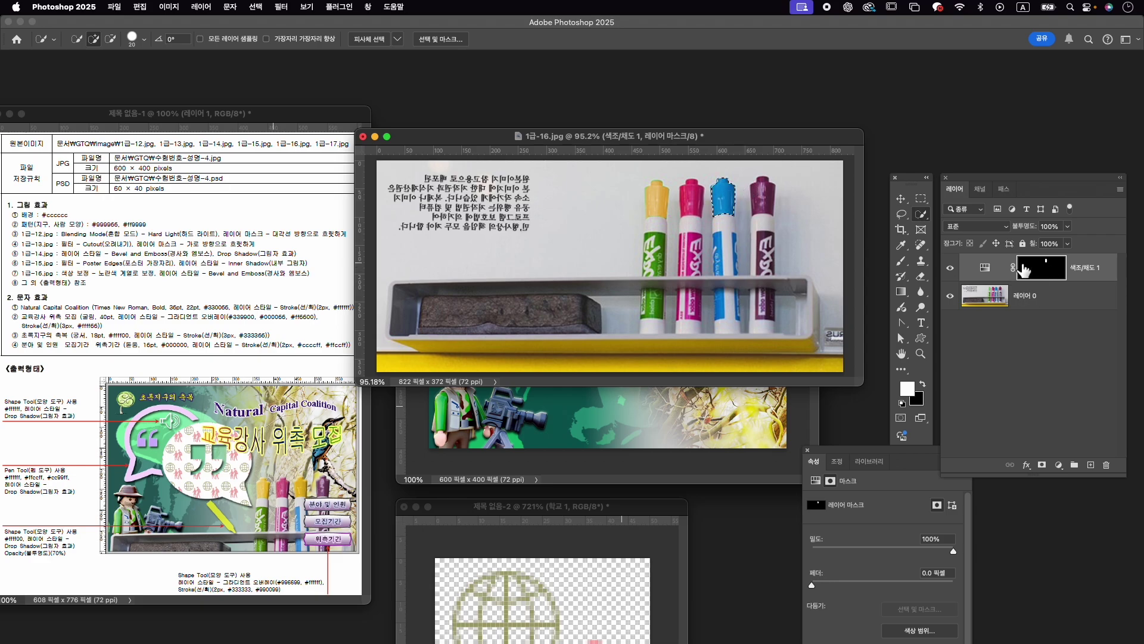
key(b)
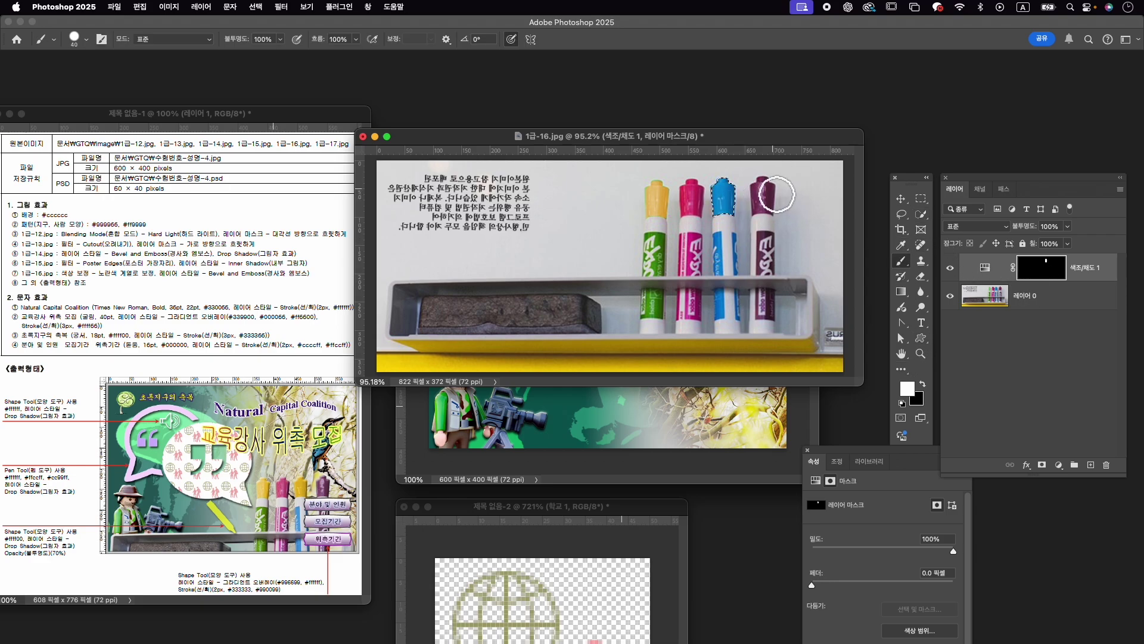
drag(724, 203, 715, 188)
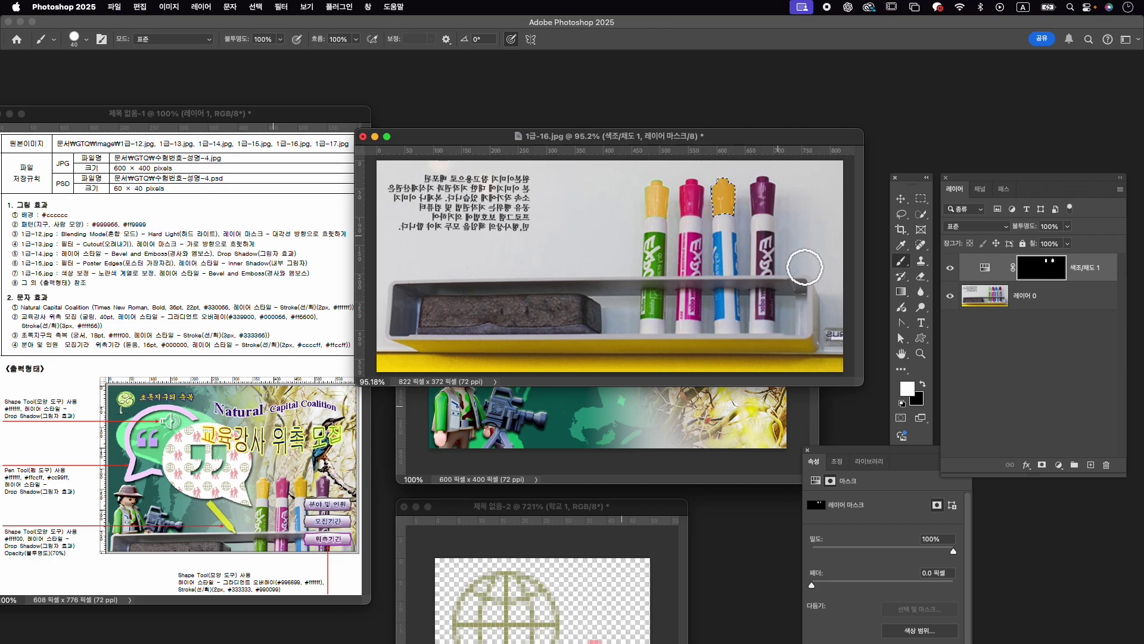
key(super+d)
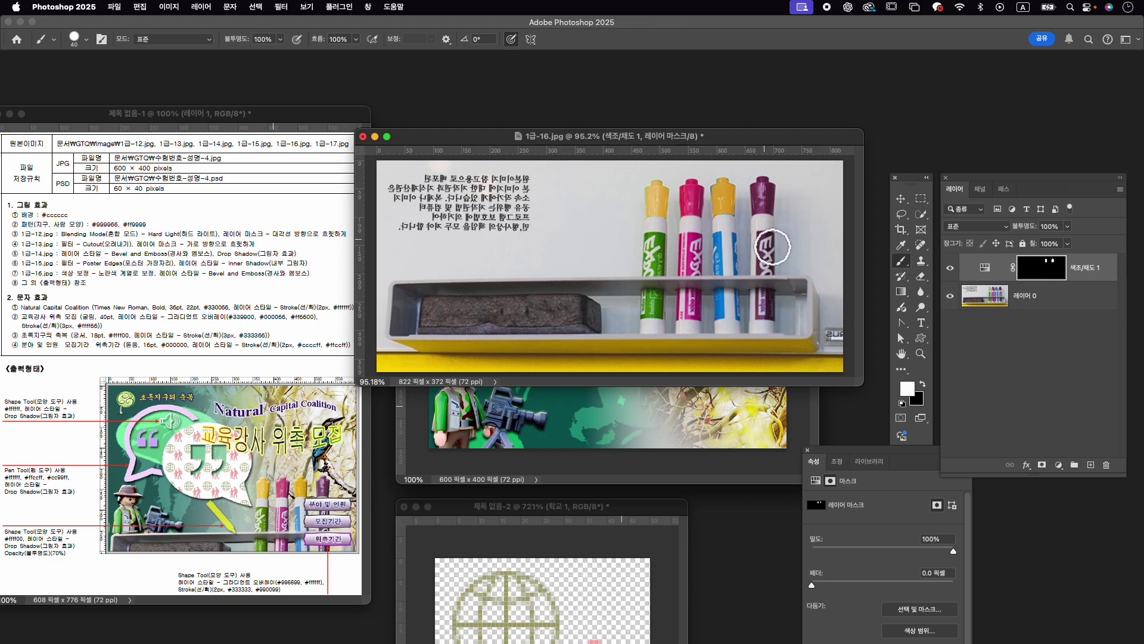
click(1027, 308)
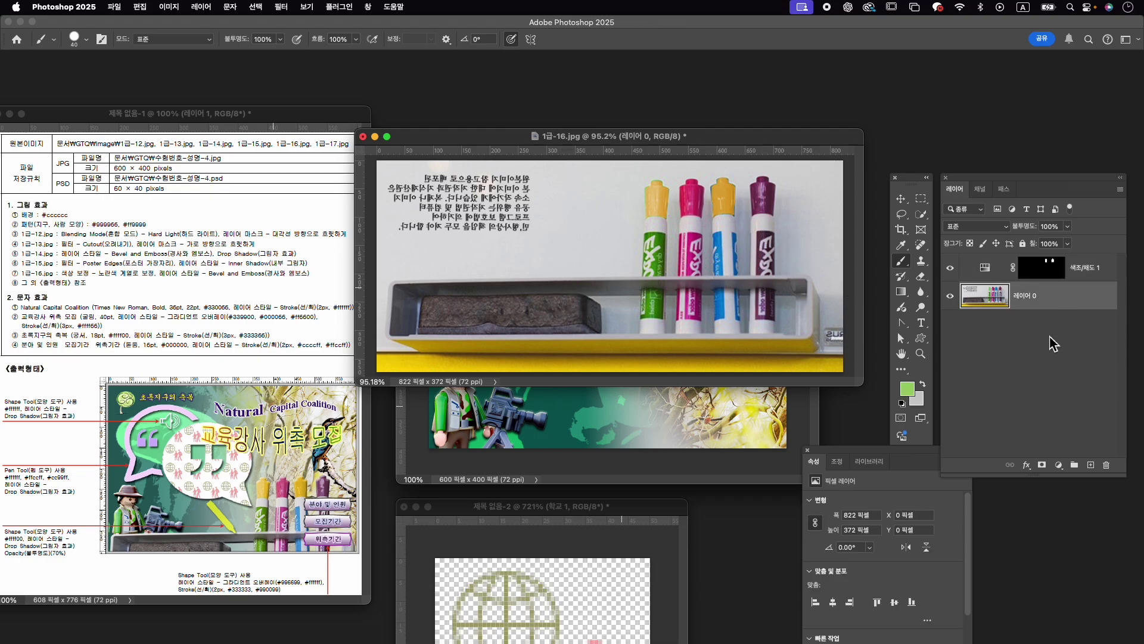
Object-select the tray, marker bodies and caps, including the pink marker's outline.
click(921, 213)
click(966, 213)
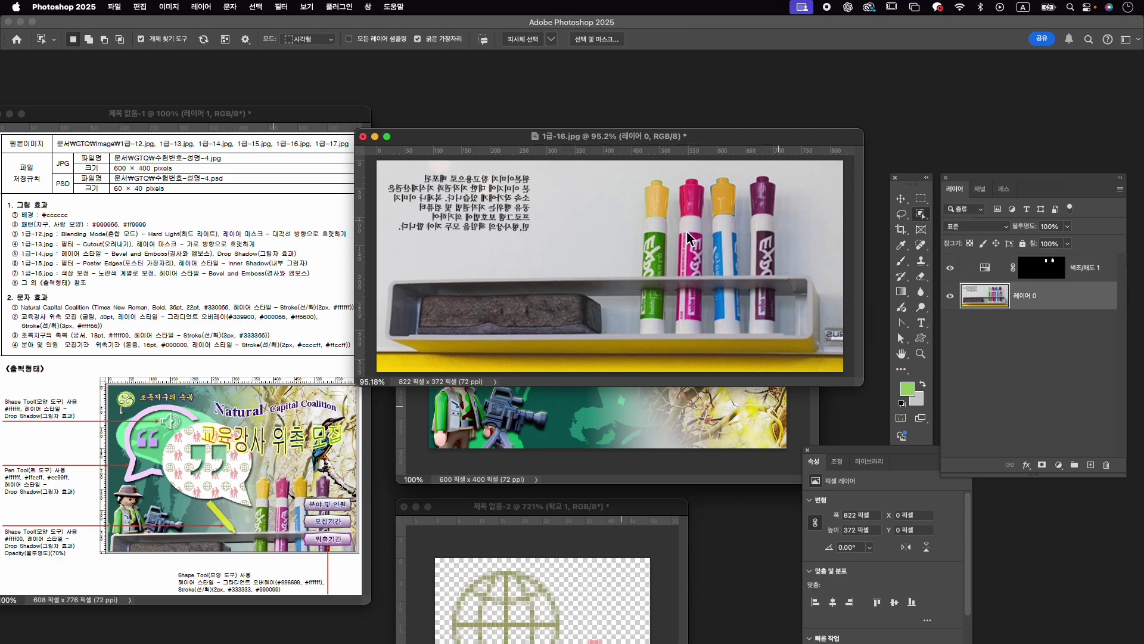
drag(403, 358, 840, 244)
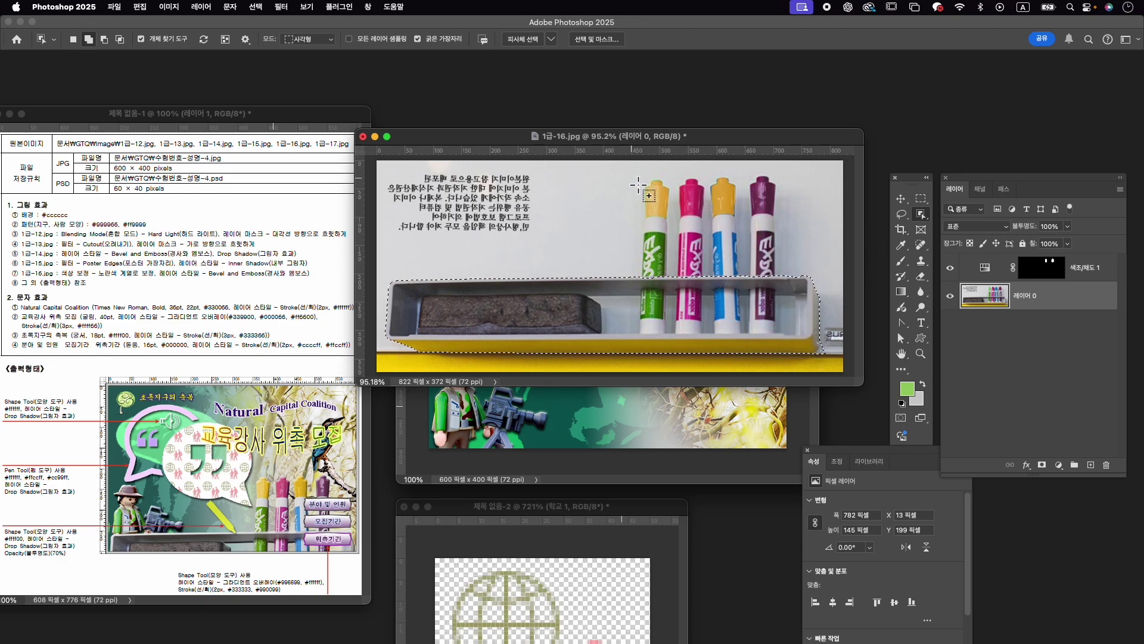
drag(632, 178, 768, 271)
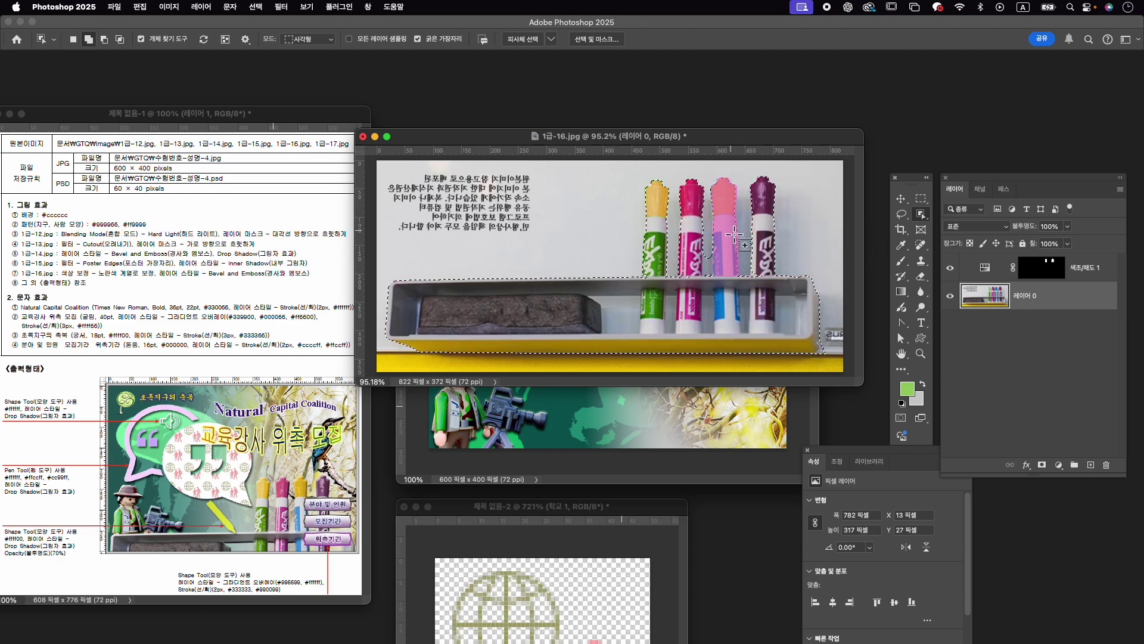
shift+click(769, 268)
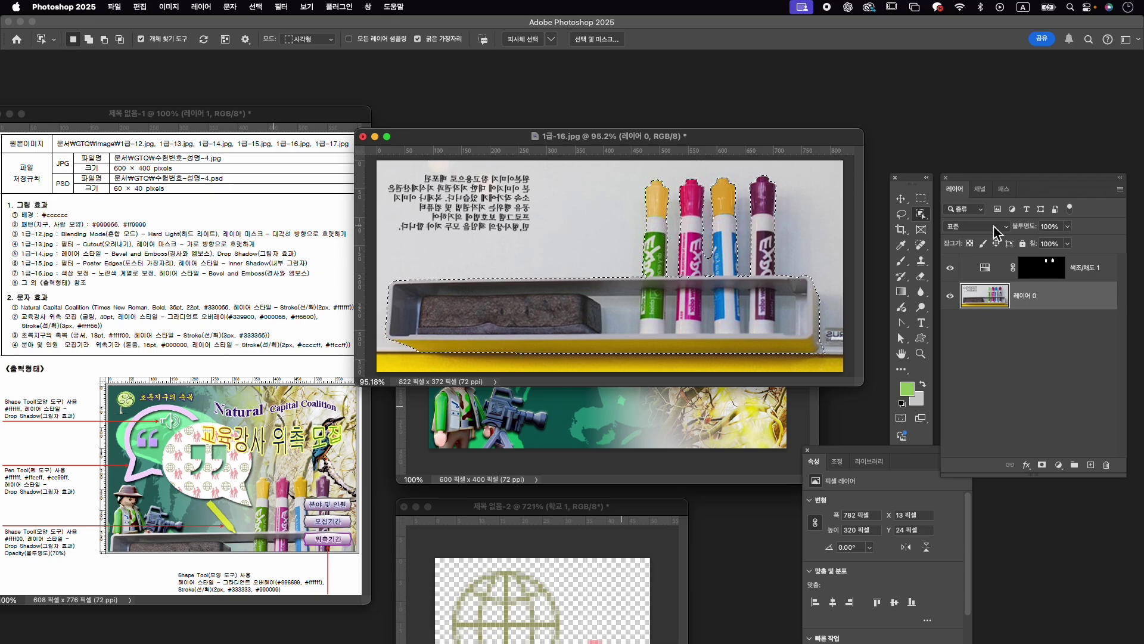
click(922, 228)
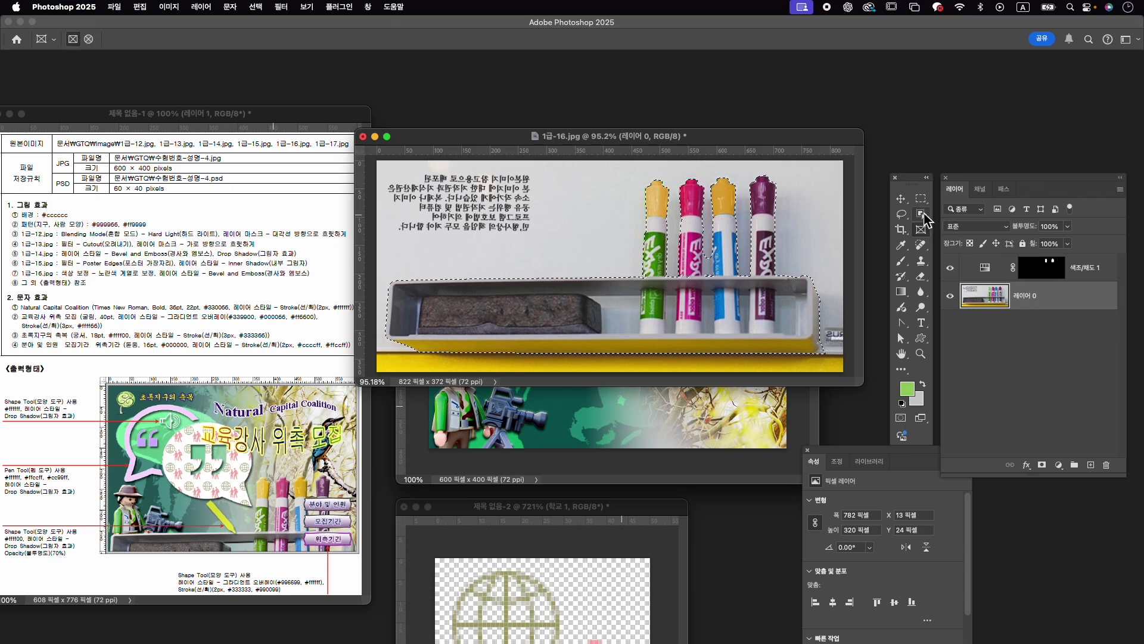
right_click(923, 216)
click(965, 227)
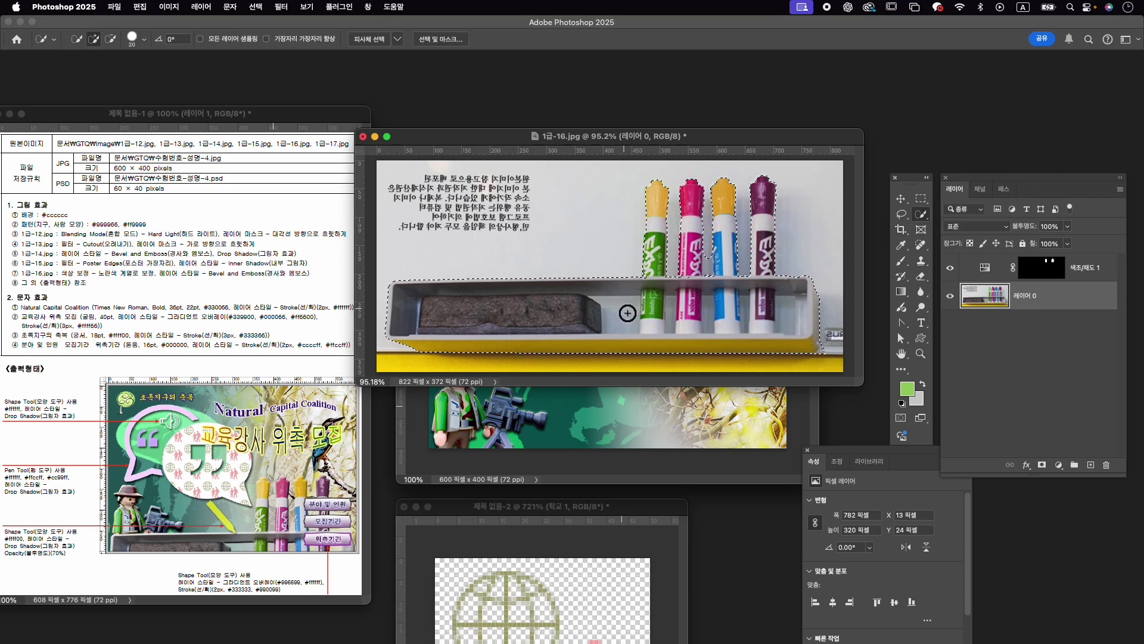
Refine the selection with a smaller quick-selection brush around the marker gaps and edges.
drag(626, 327, 671, 316)
key(bracketleft)
key(bracketleft)
key(bracketleft)
scroll(663, 307, up, 1)
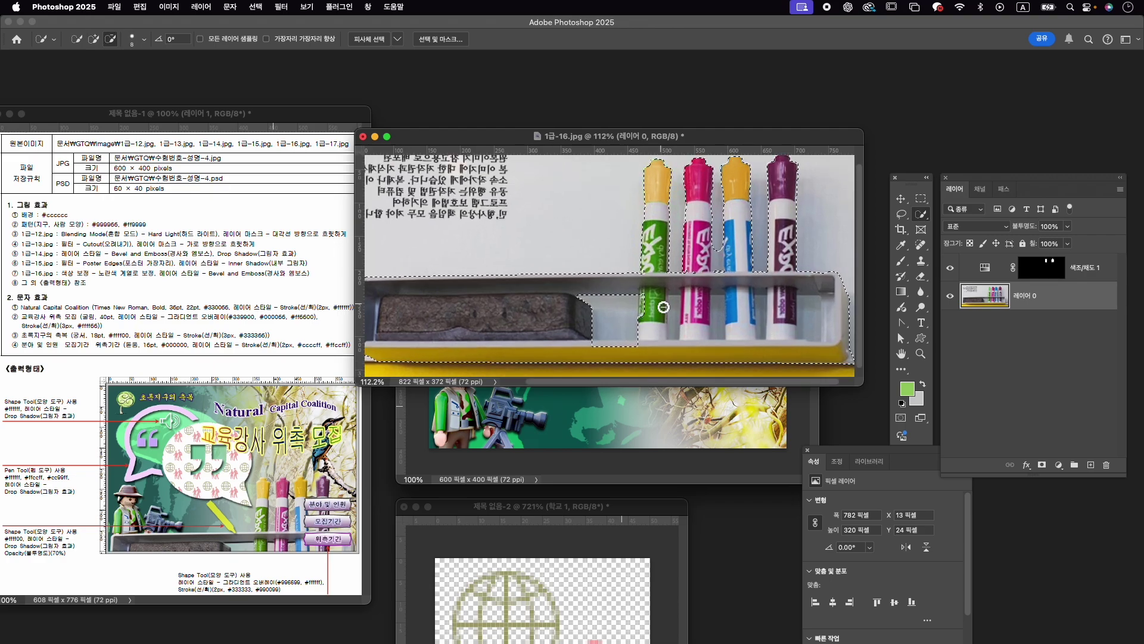
scroll(663, 306, up, 2)
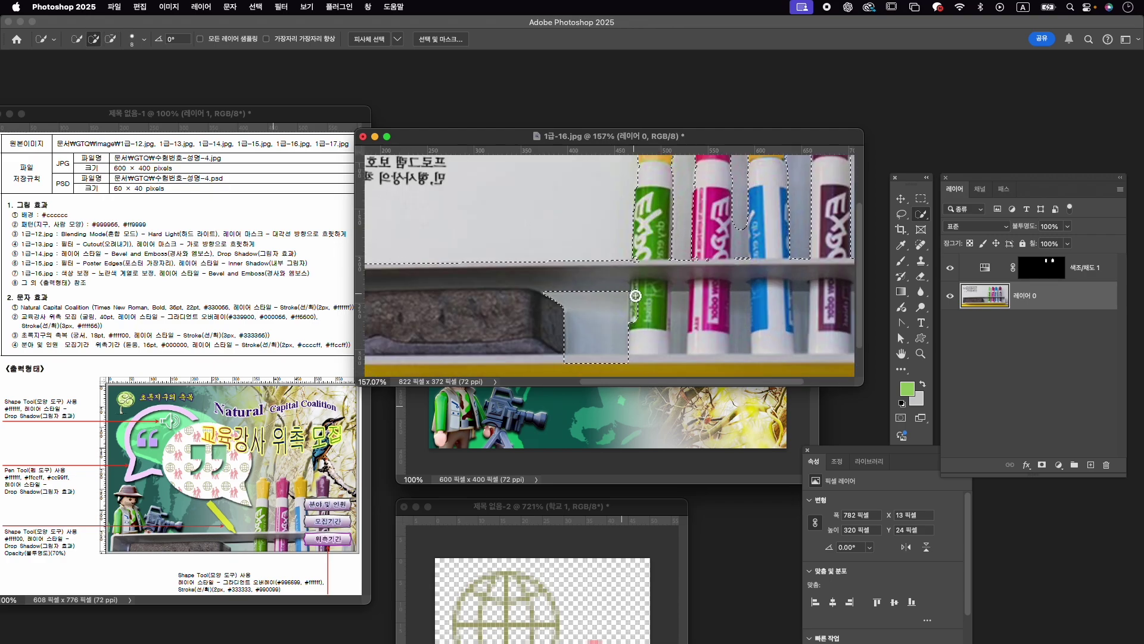
alt+click(678, 304)
click(743, 304)
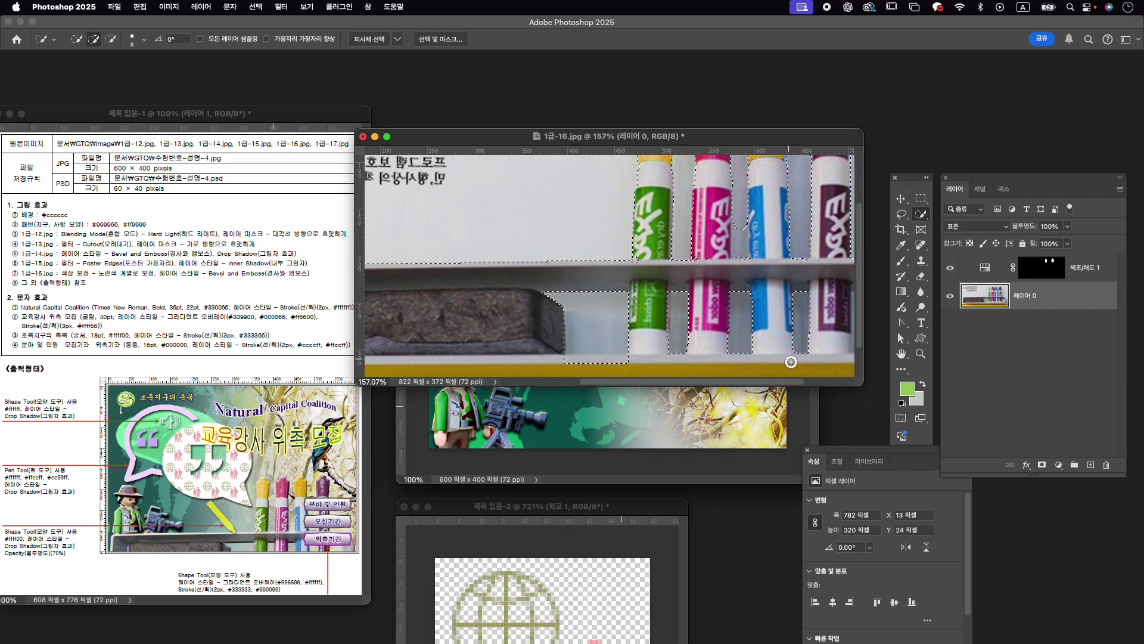
scroll(792, 301, up, 3)
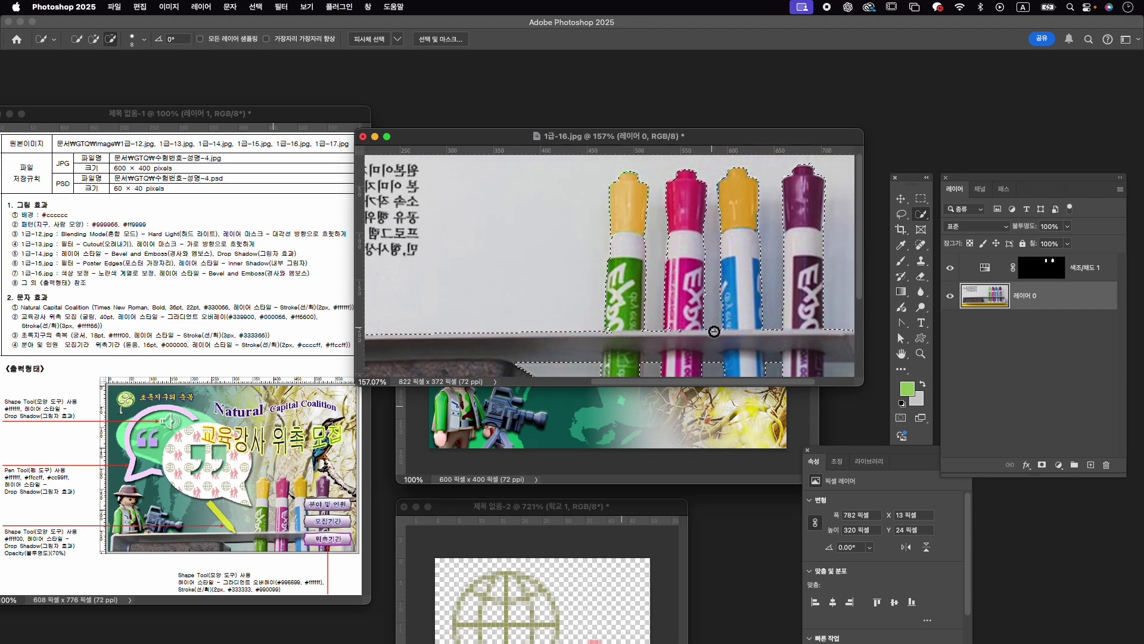
alt+click(715, 307)
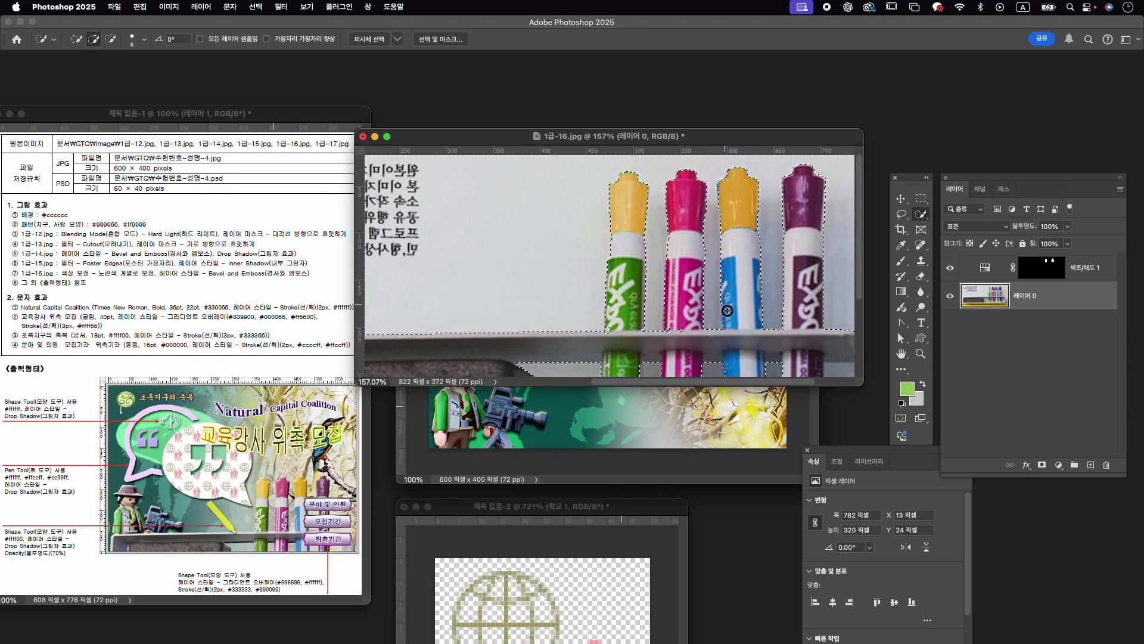
scroll(738, 328, down, 2)
scroll(753, 304, down, 2)
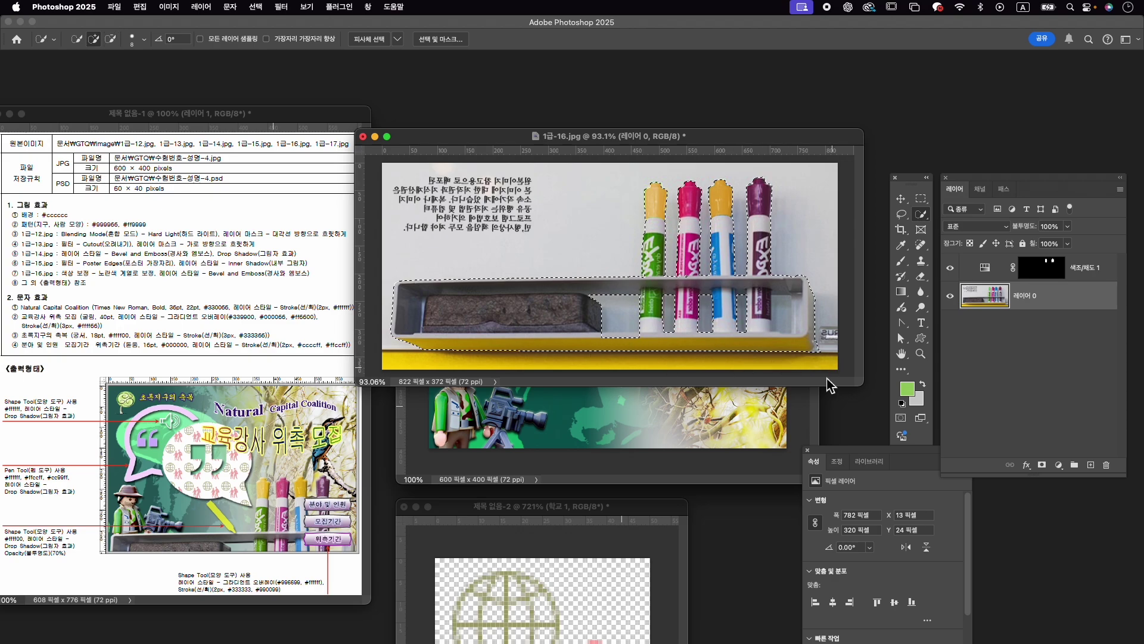
alt+click(820, 349)
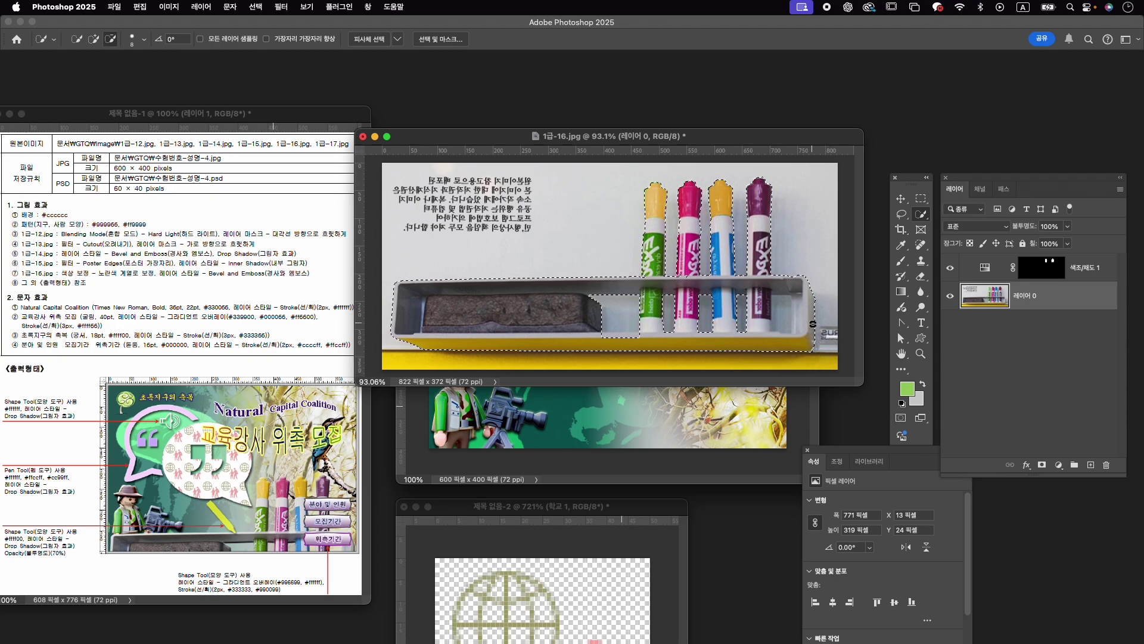
alt+click(785, 316)
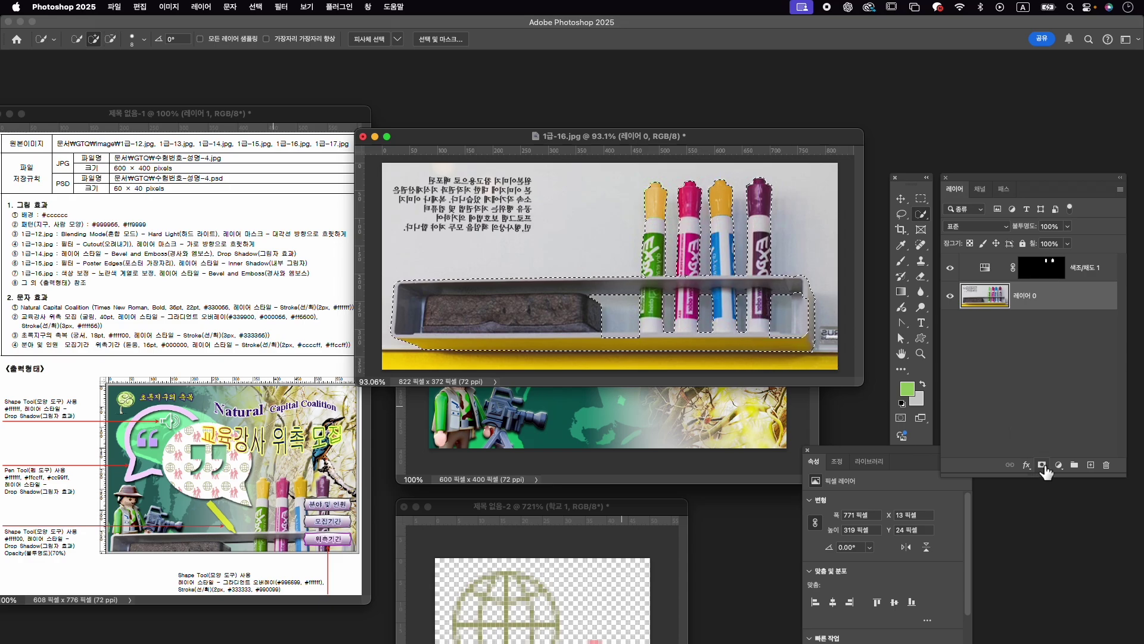
Mask out the photo background and stamp all visible layers into a new layer.
click(1042, 465)
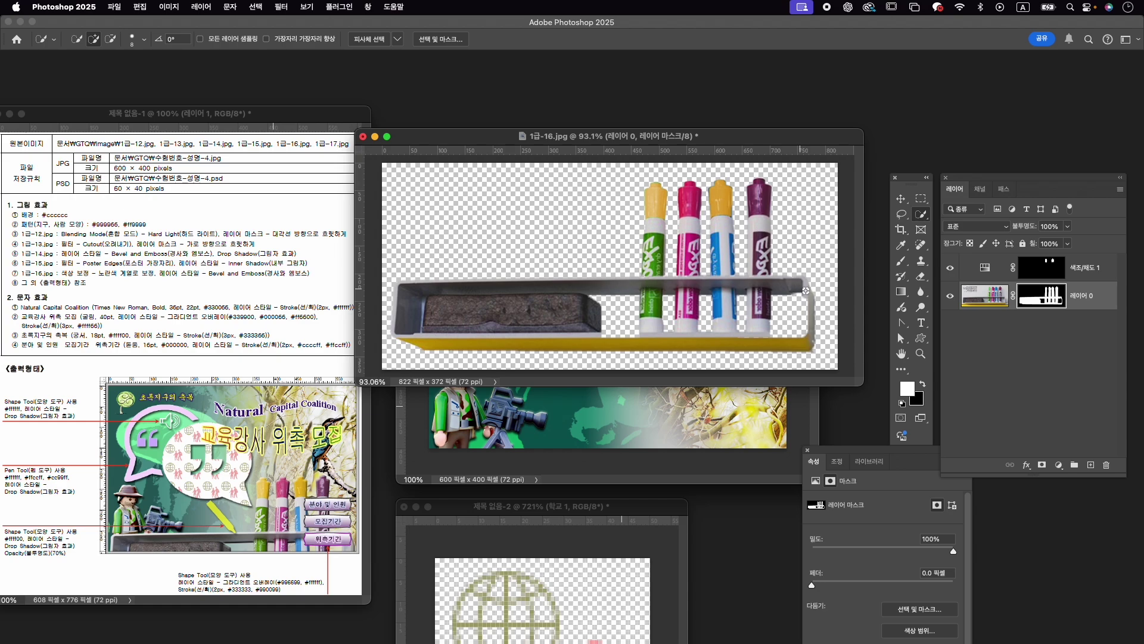
click(1088, 273)
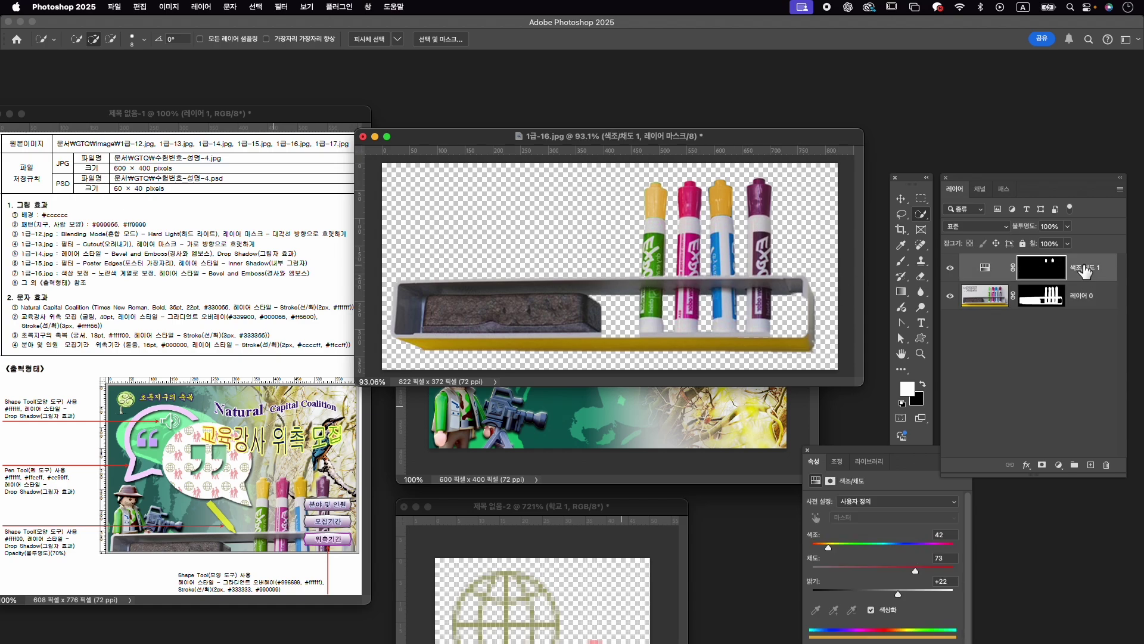
key(ctrl+shift+alt+e)
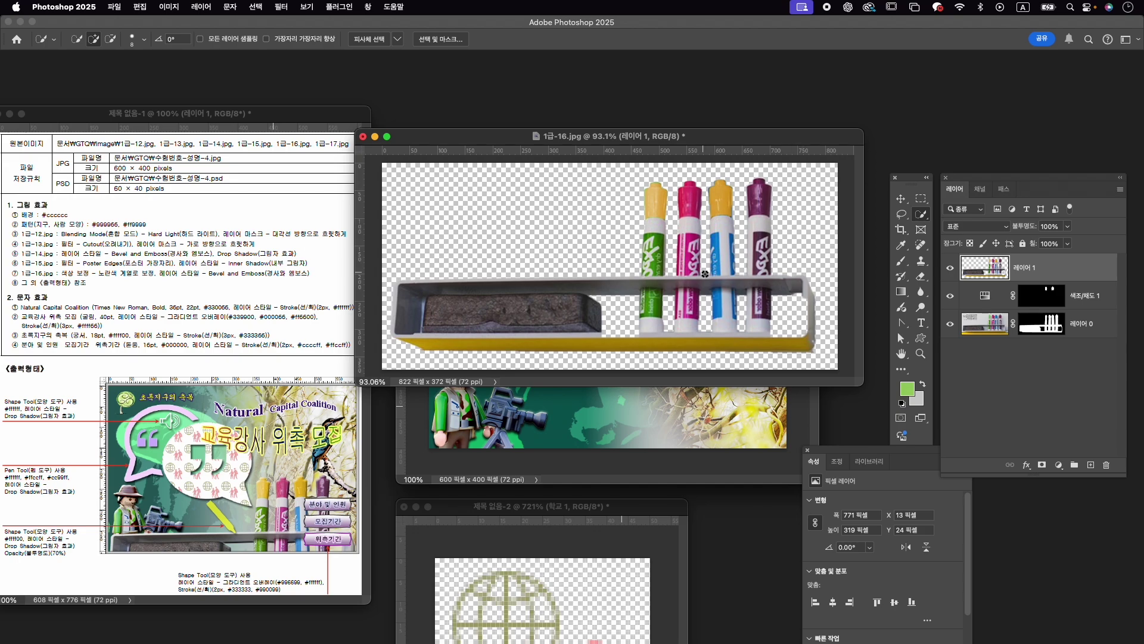
Move the cut-out markers into the poster, close the photo unsaved, and name the layer 1-16.
key(v)
drag(705, 274, 674, 421)
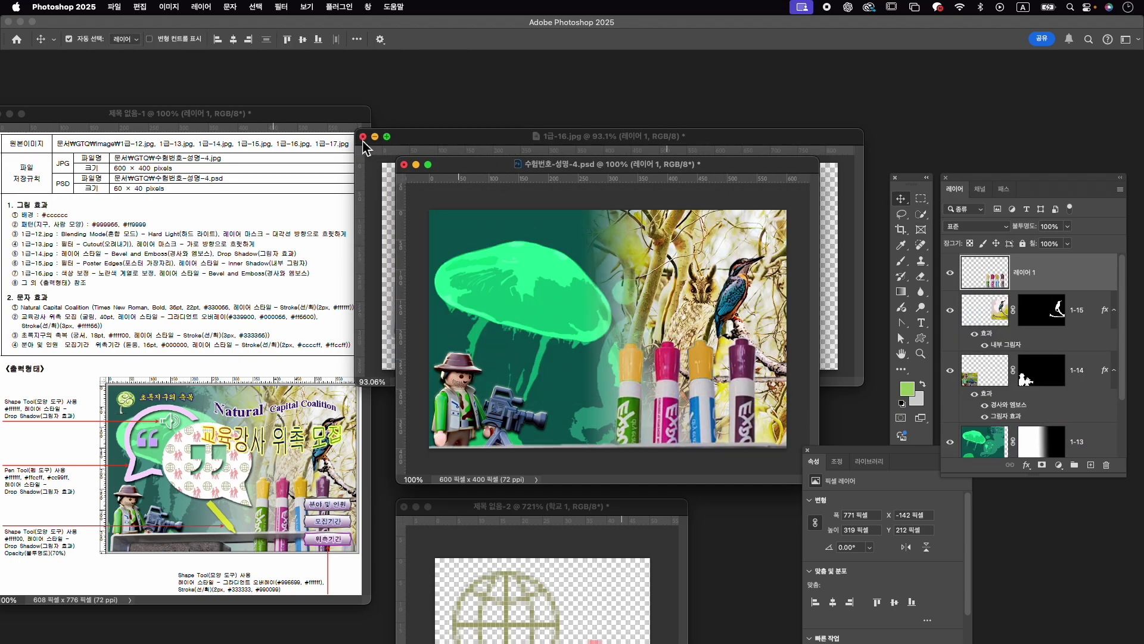
click(363, 136)
click(572, 262)
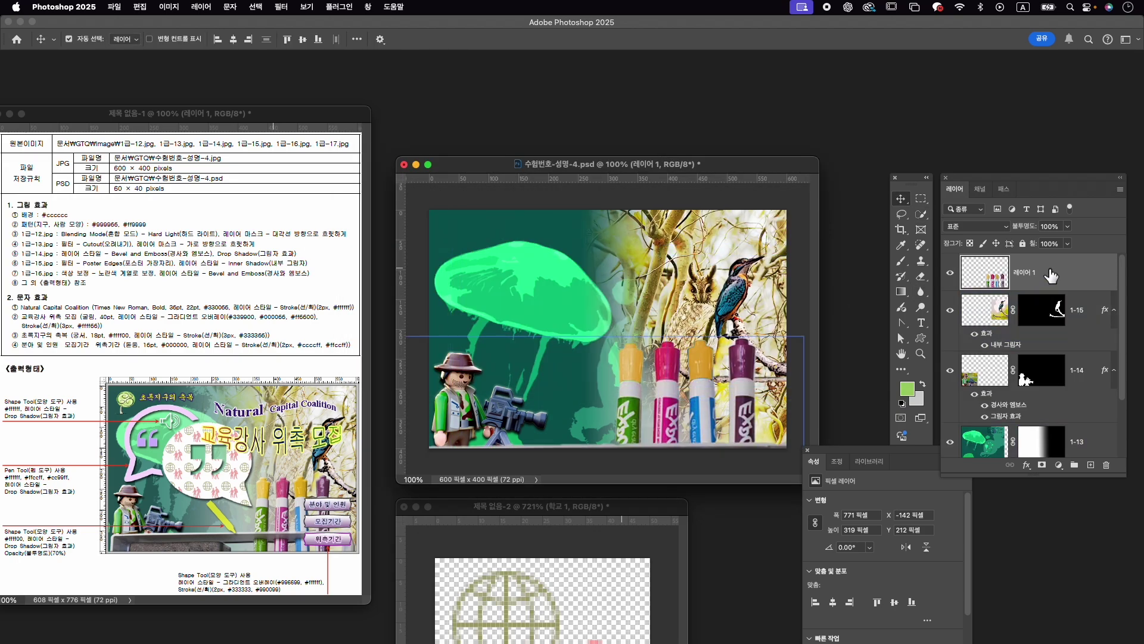
double_click(1022, 273)
text(1-1)
text(6)
key(Return)
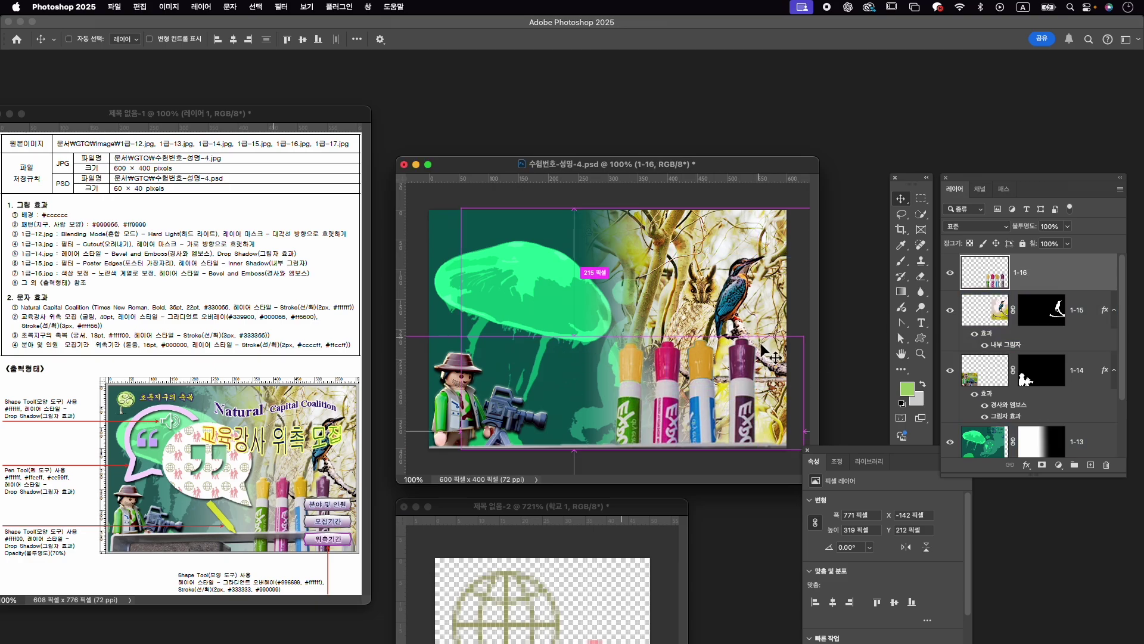
Scale the 1-16 markers to about three quarters size and place them lower right.
drag(720, 382, 708, 319)
key(ctrl+t)
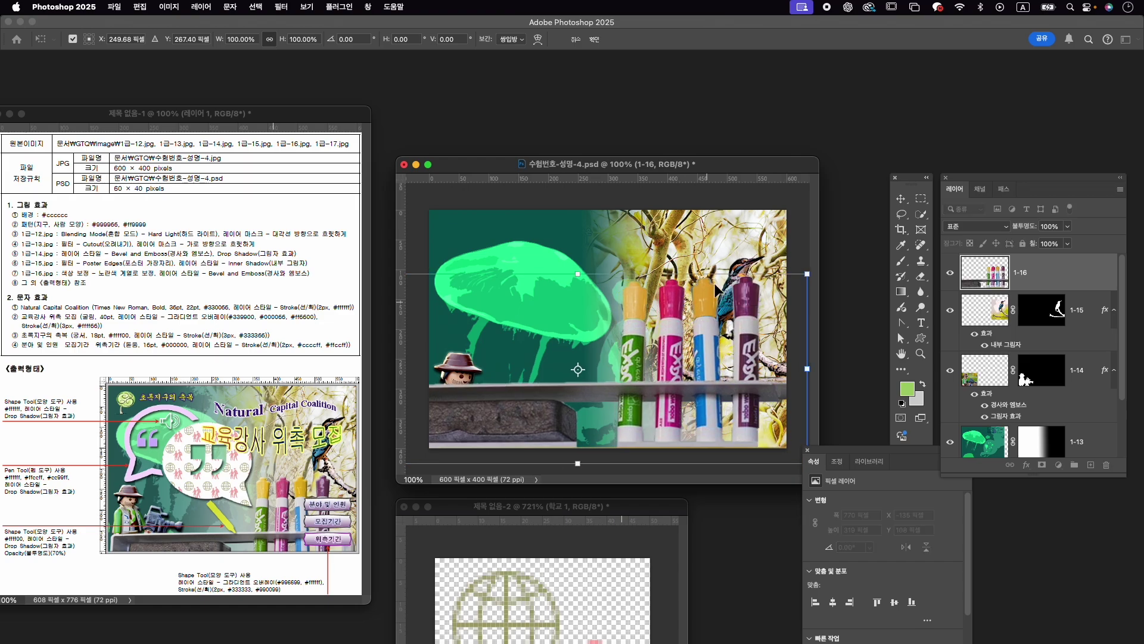
drag(808, 276, 749, 298)
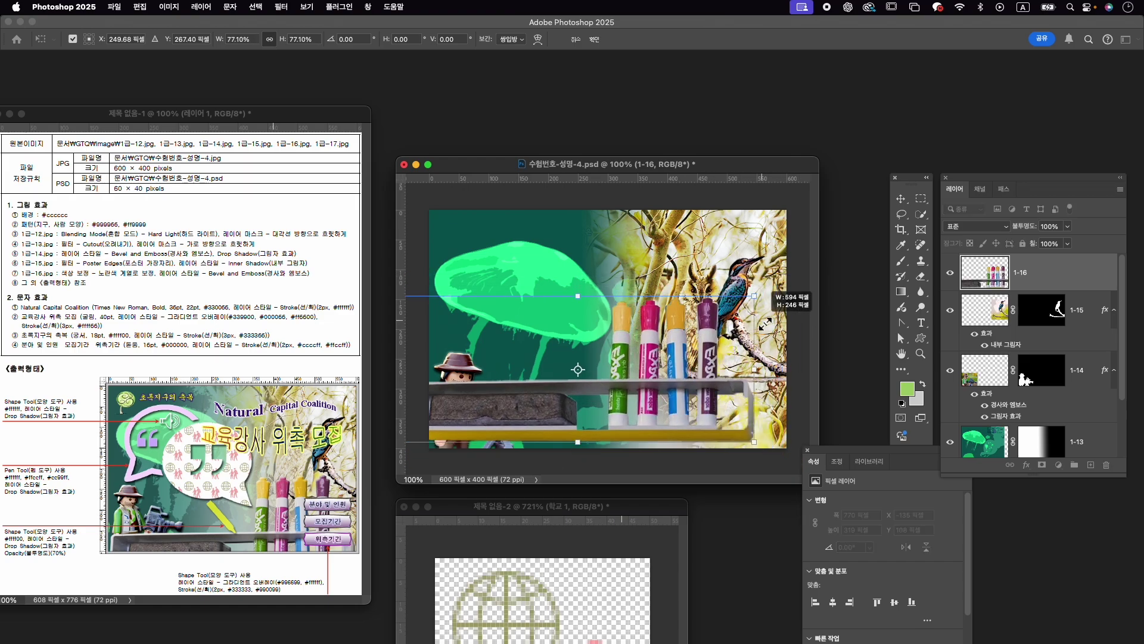
drag(697, 368, 749, 379)
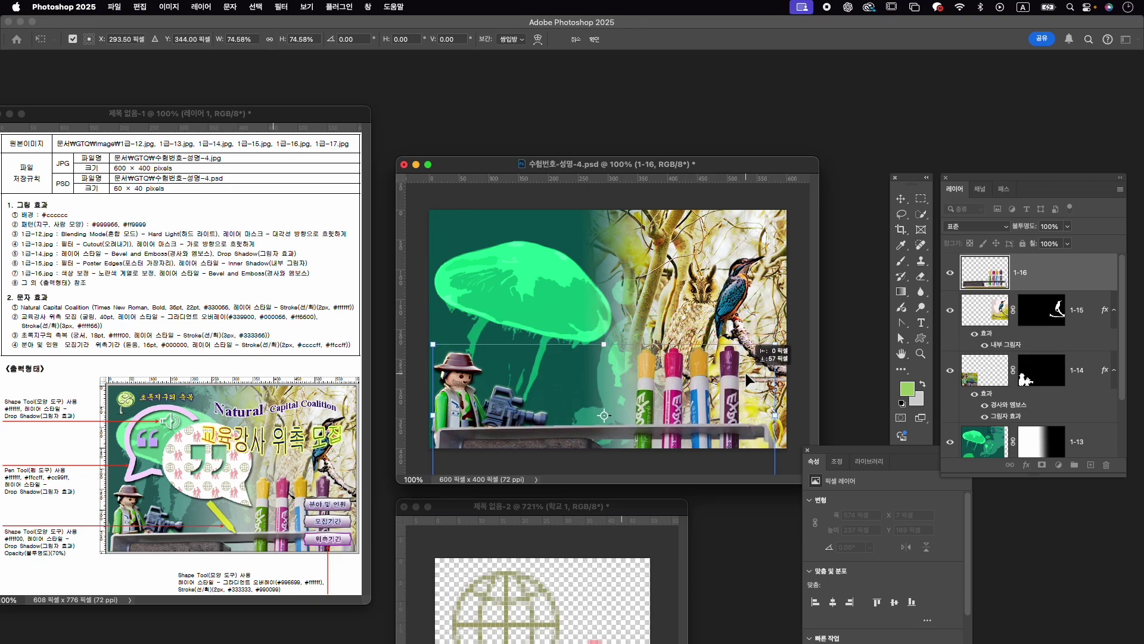
drag(749, 379, 749, 380)
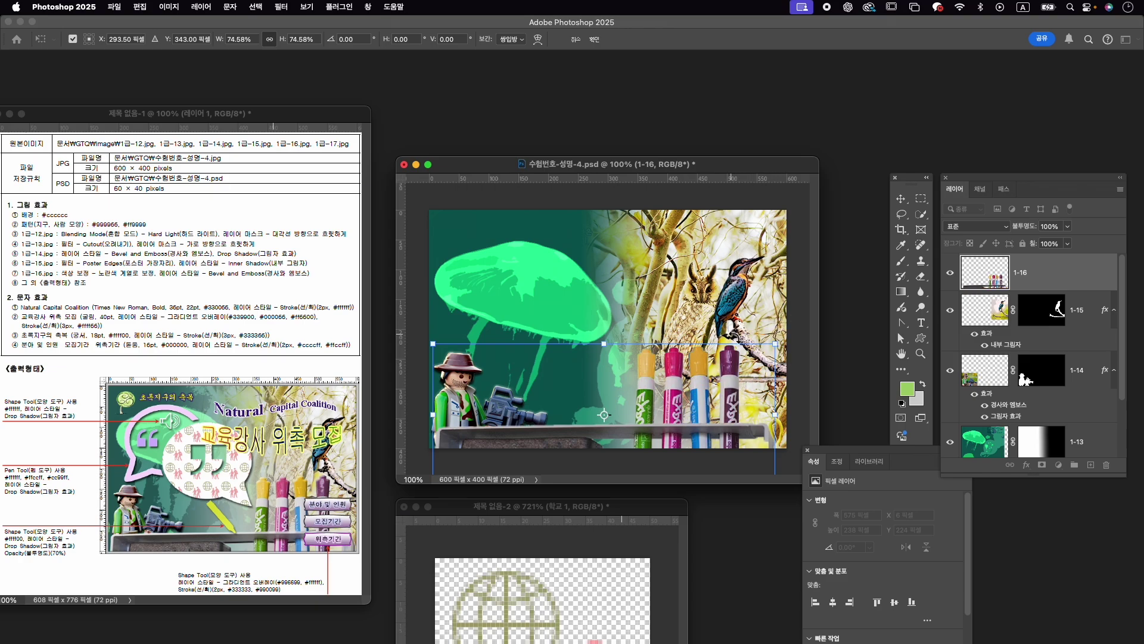
drag(776, 345, 771, 344)
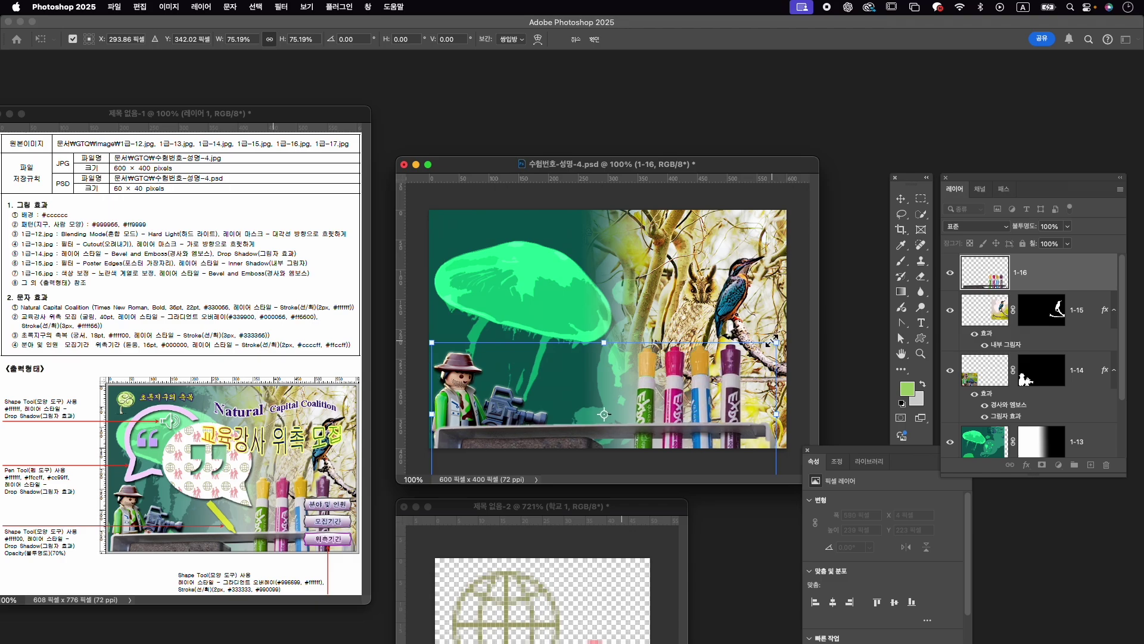
key(Return)
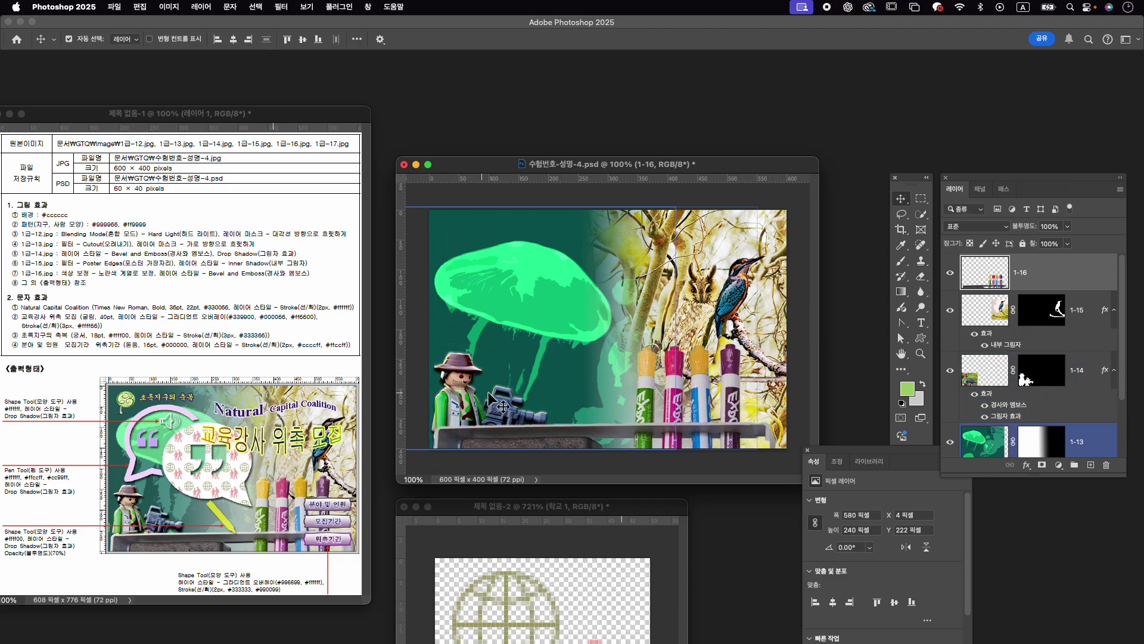
Enlarge the camera figure layer slightly and nudge it up.
click(477, 404)
key(ctrl+t)
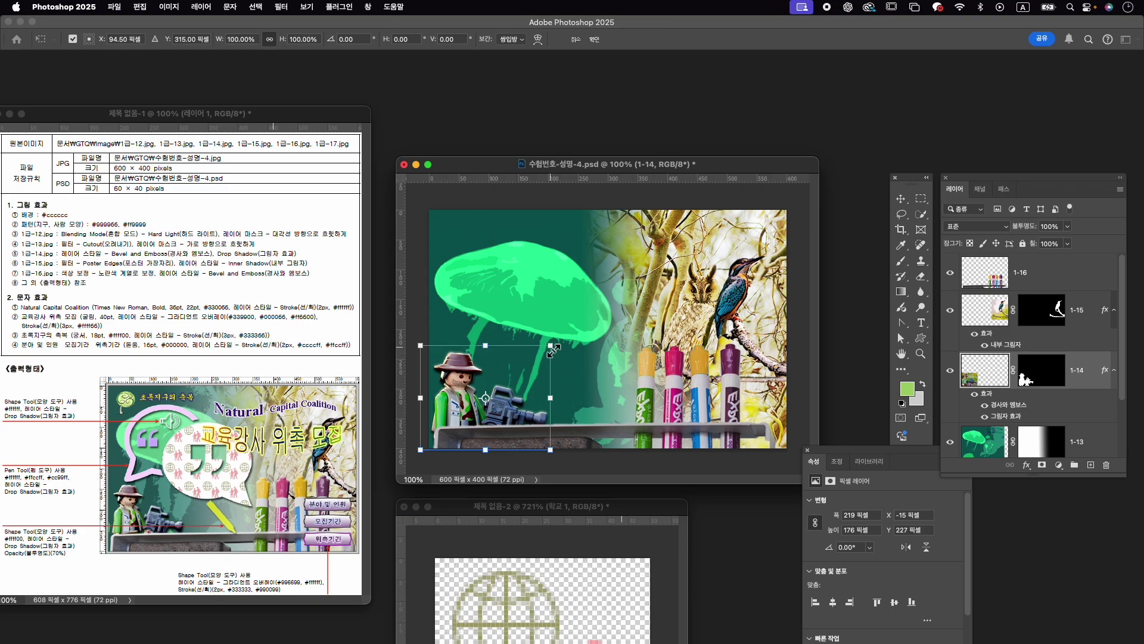
drag(554, 351, 559, 347)
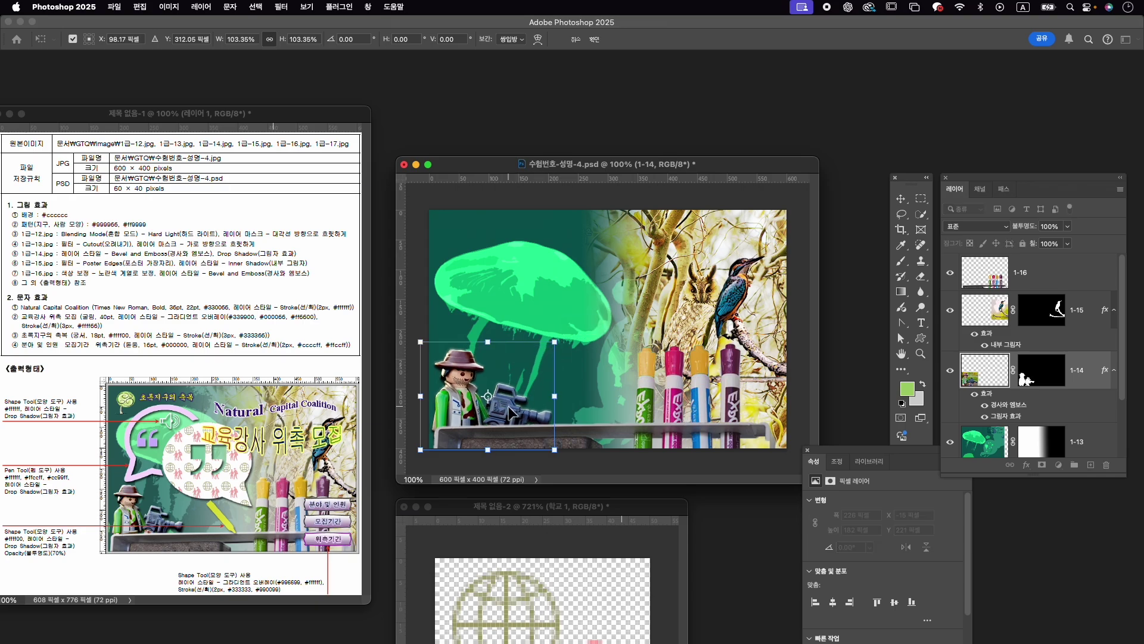
key(Up)
key(Up)
key(Up)
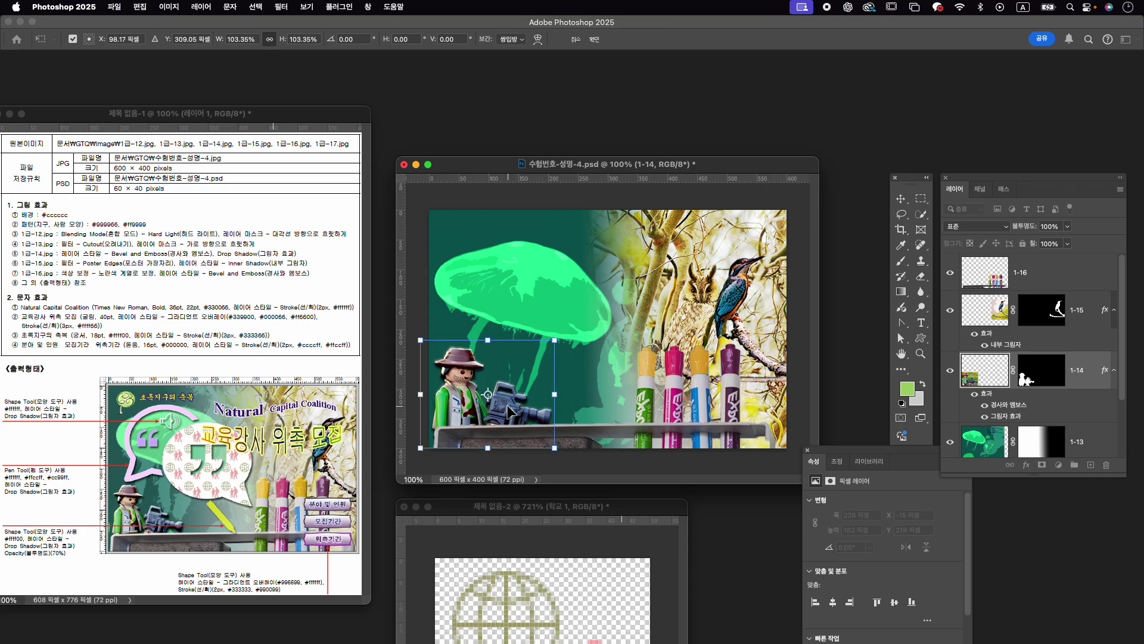
key(Return)
Apply a Bevel and Emboss layer style to layer 1-16.
click(1057, 279)
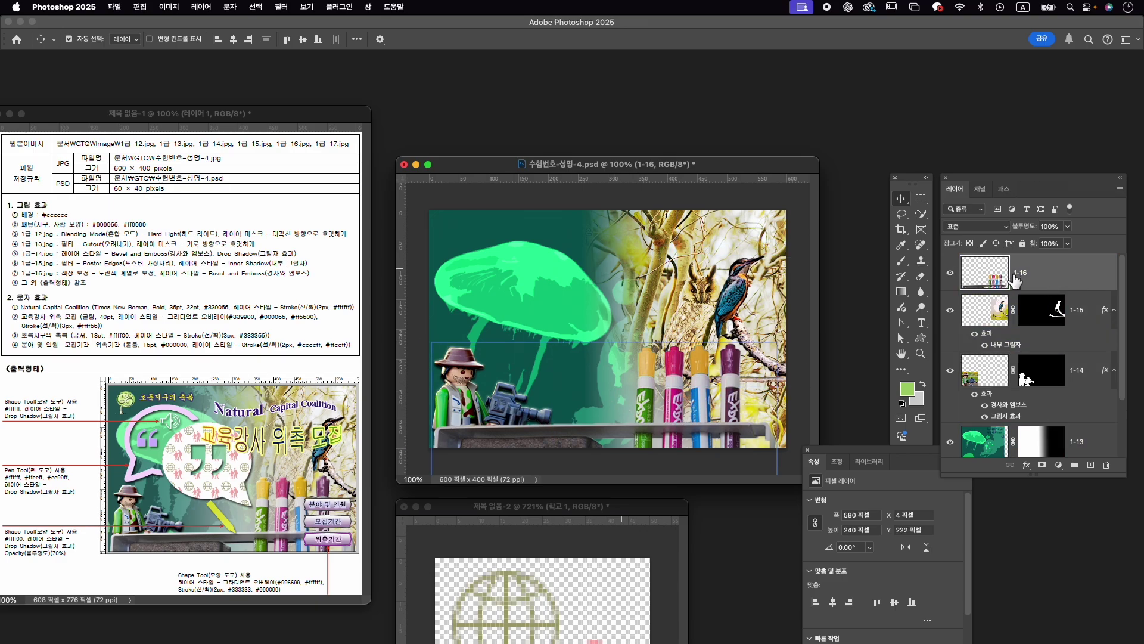
drag(1015, 280, 1024, 471)
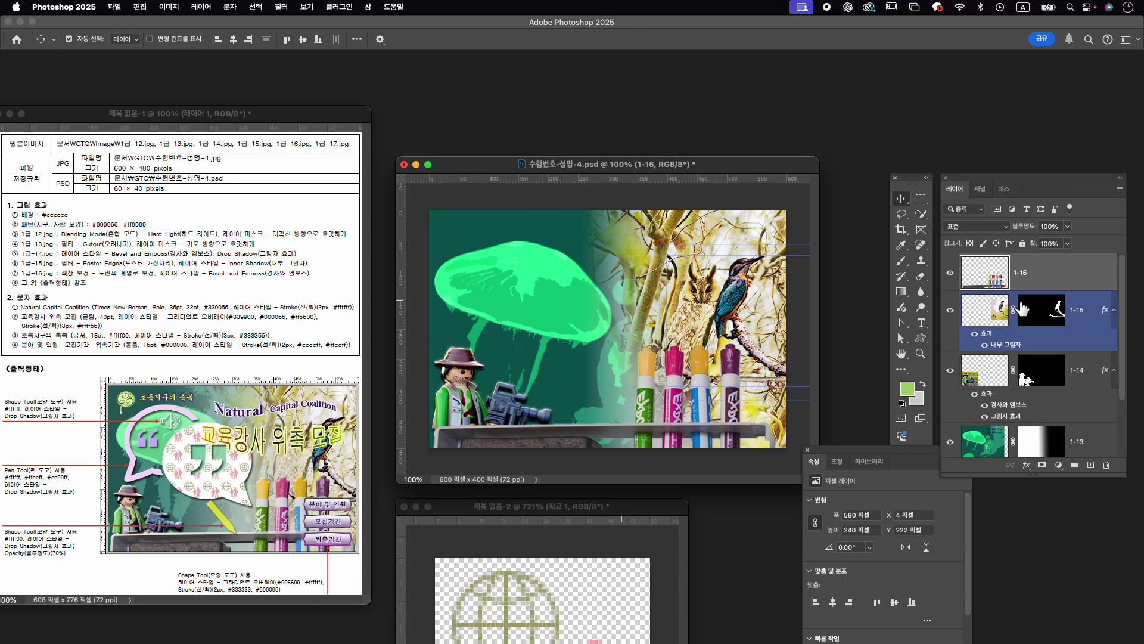
click(1024, 471)
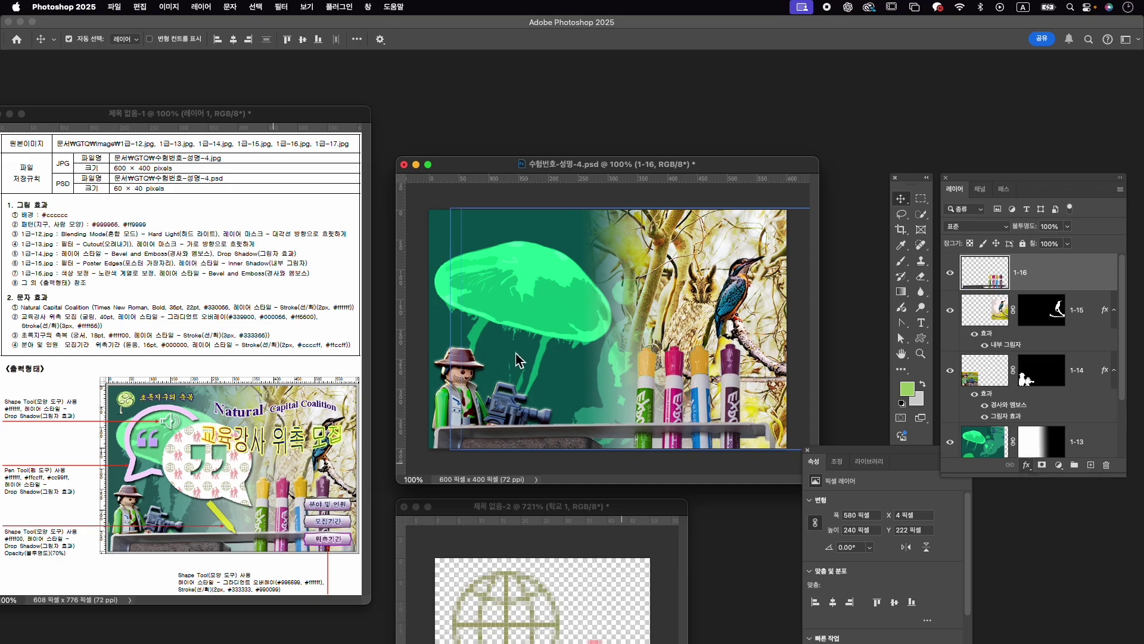
click(1026, 316)
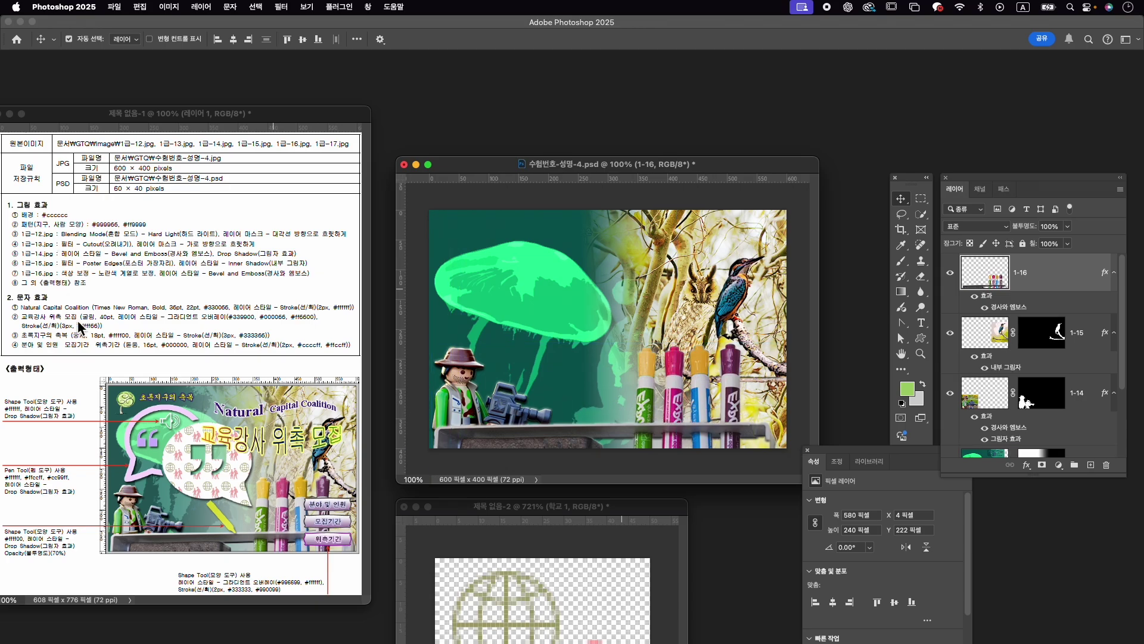
Open 1급-17.jpg from the Image folder and place its window beside the poster.
key(super+o)
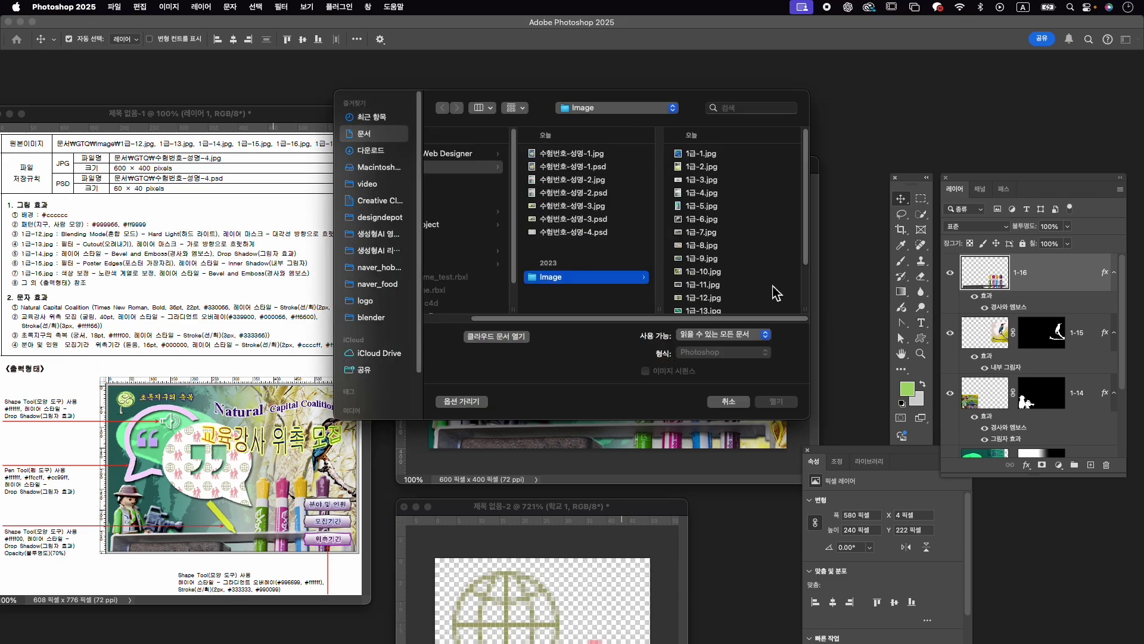
scroll(721, 313, down, 2)
click(715, 302)
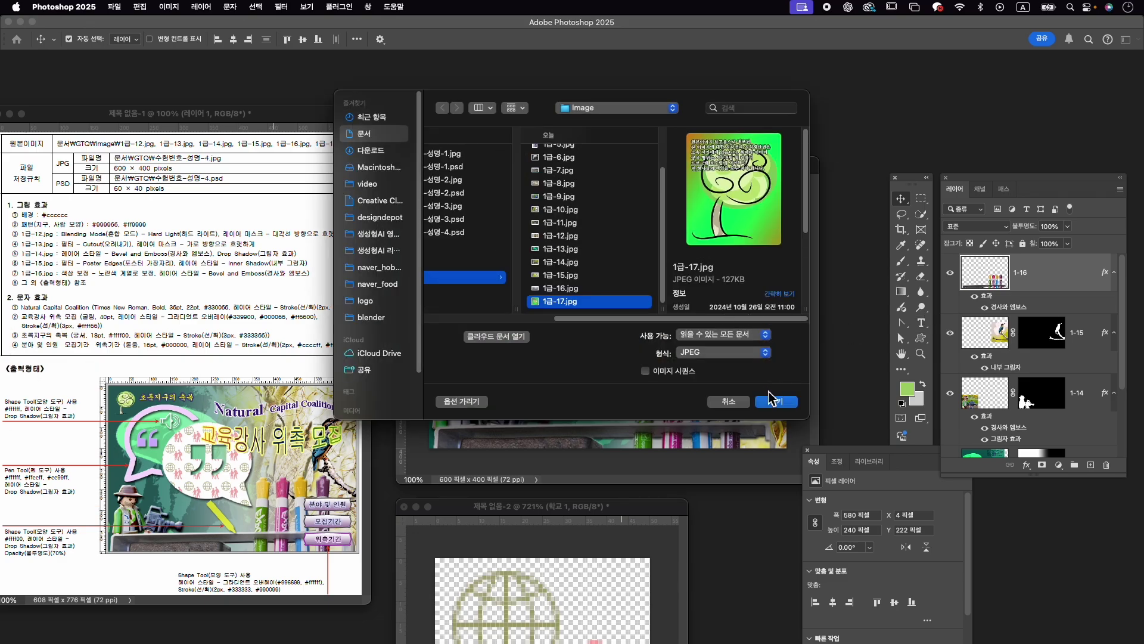
click(785, 405)
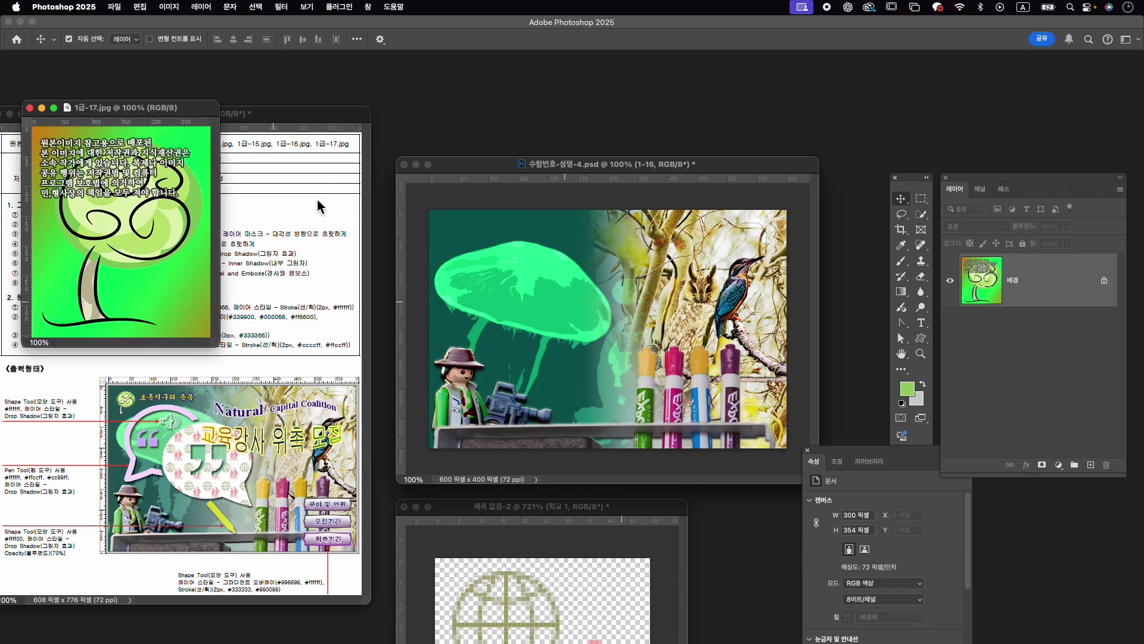
drag(137, 109, 635, 108)
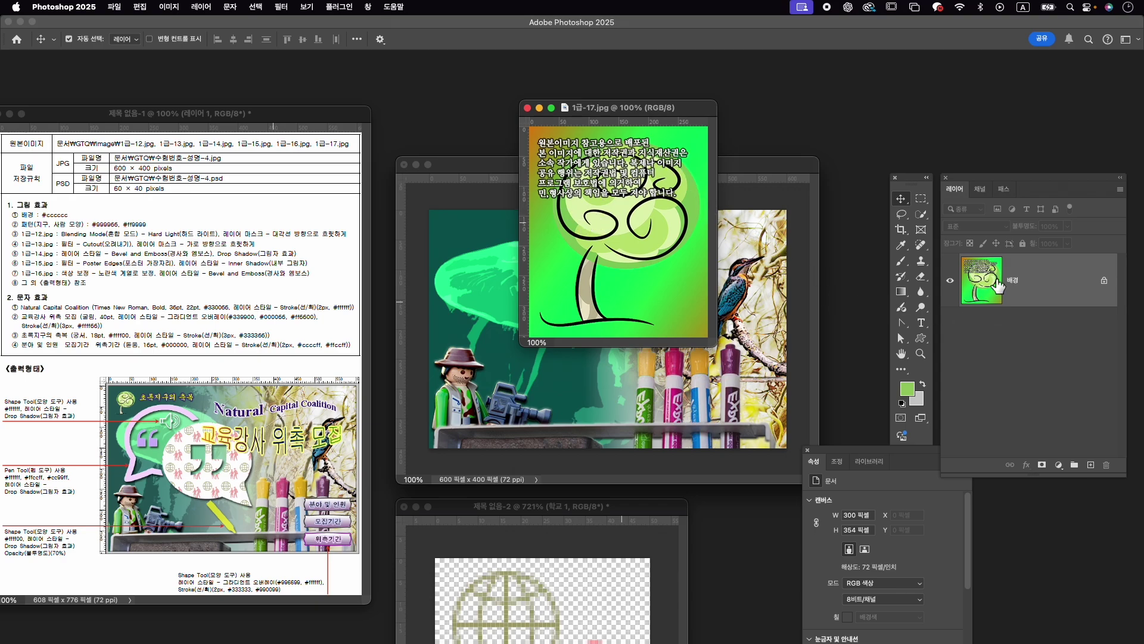
Select the tree with object selection, refine it, and add a layer mask.
click(921, 215)
click(974, 213)
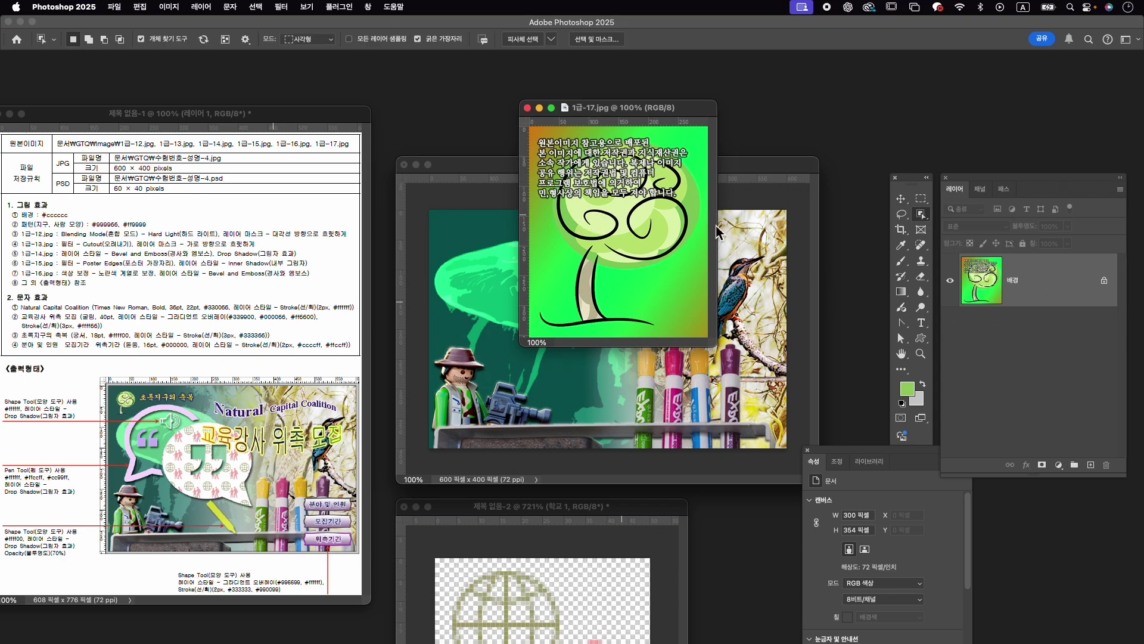
click(637, 280)
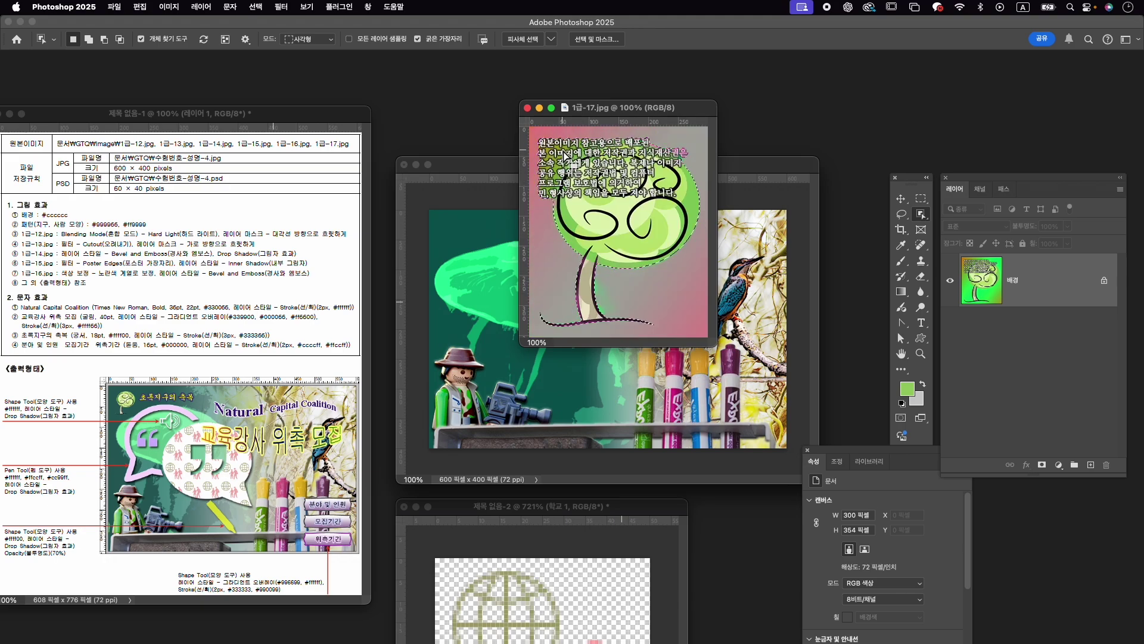
right_click(922, 216)
click(977, 224)
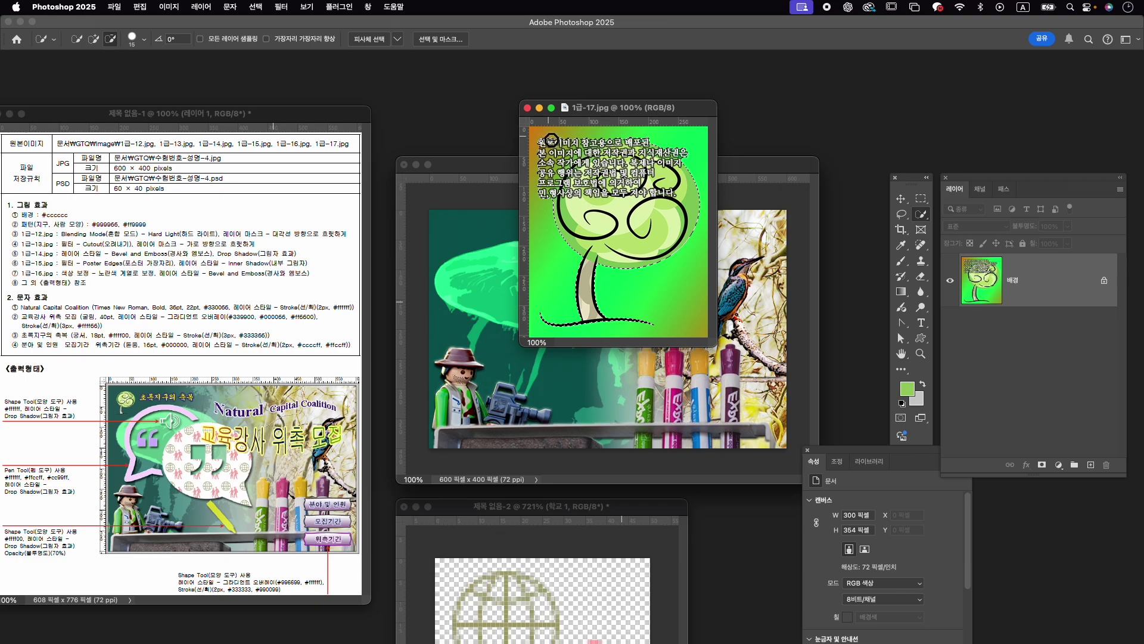
key(alt)
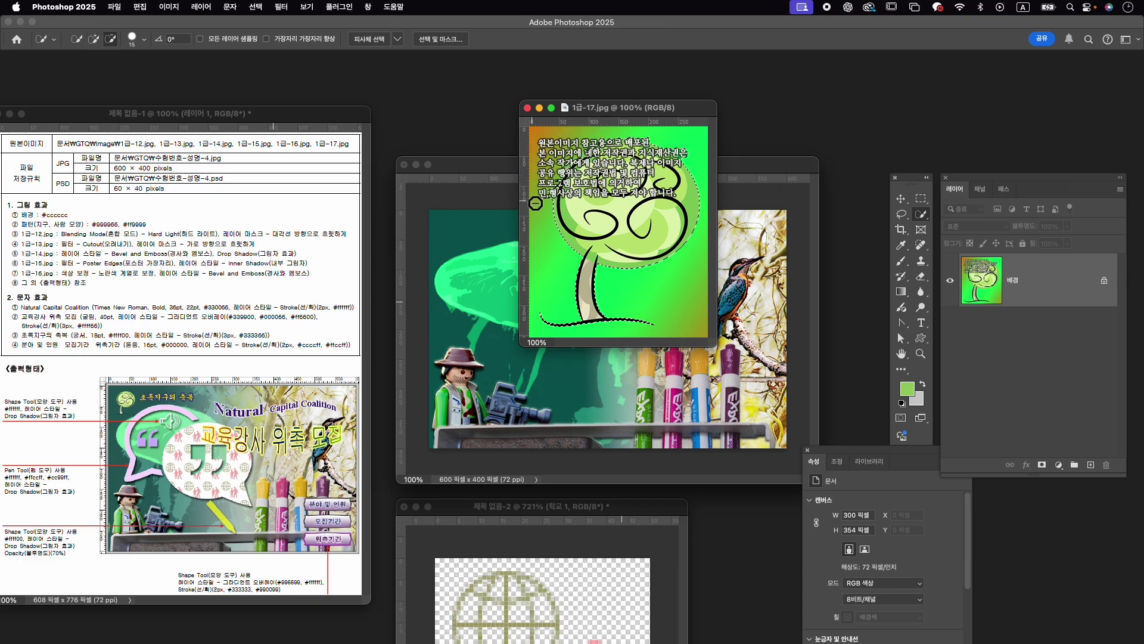
key(alt)
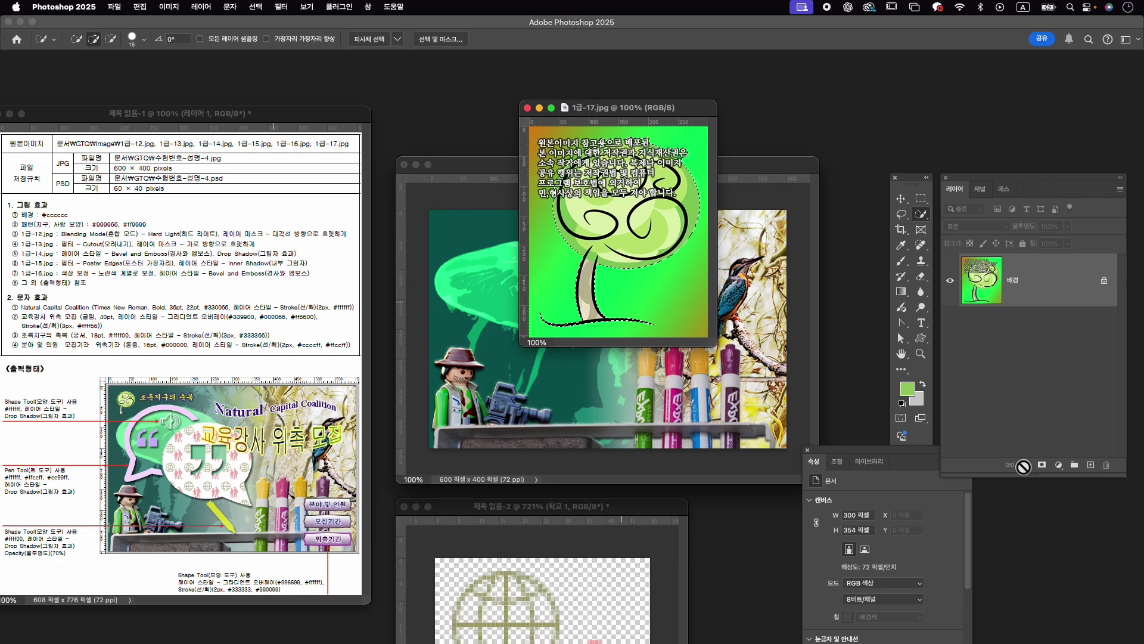
click(1043, 465)
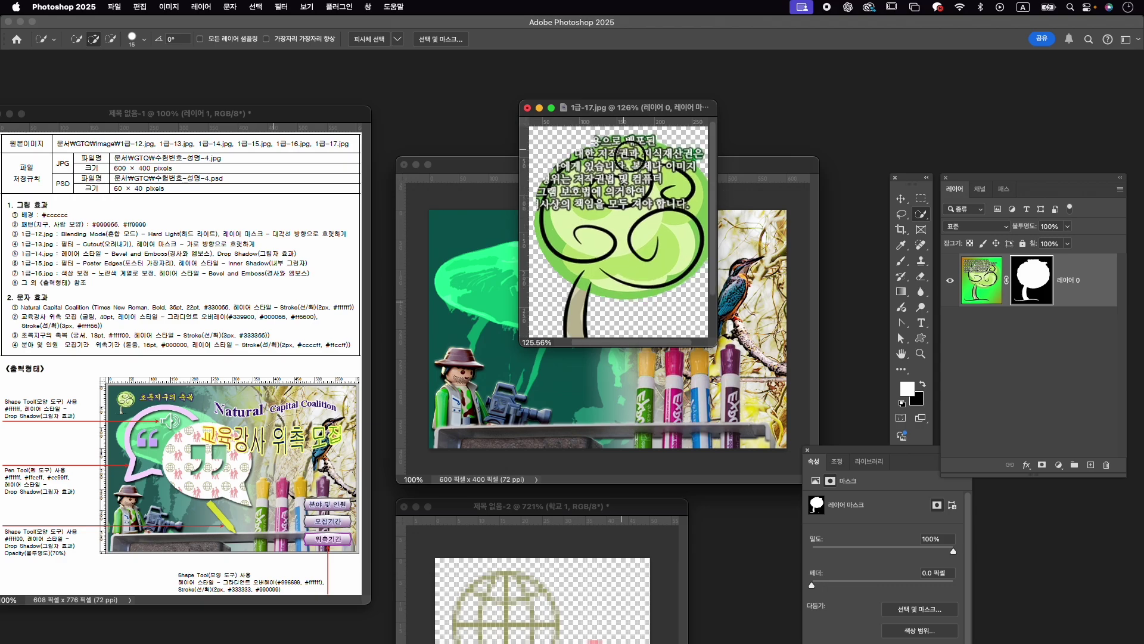
Paint black on the mask with a small brush to hide the text over the tree top.
scroll(627, 157, up, 3)
scroll(627, 156, up, 2)
scroll(627, 157, down, 1)
scroll(627, 156, down, 1)
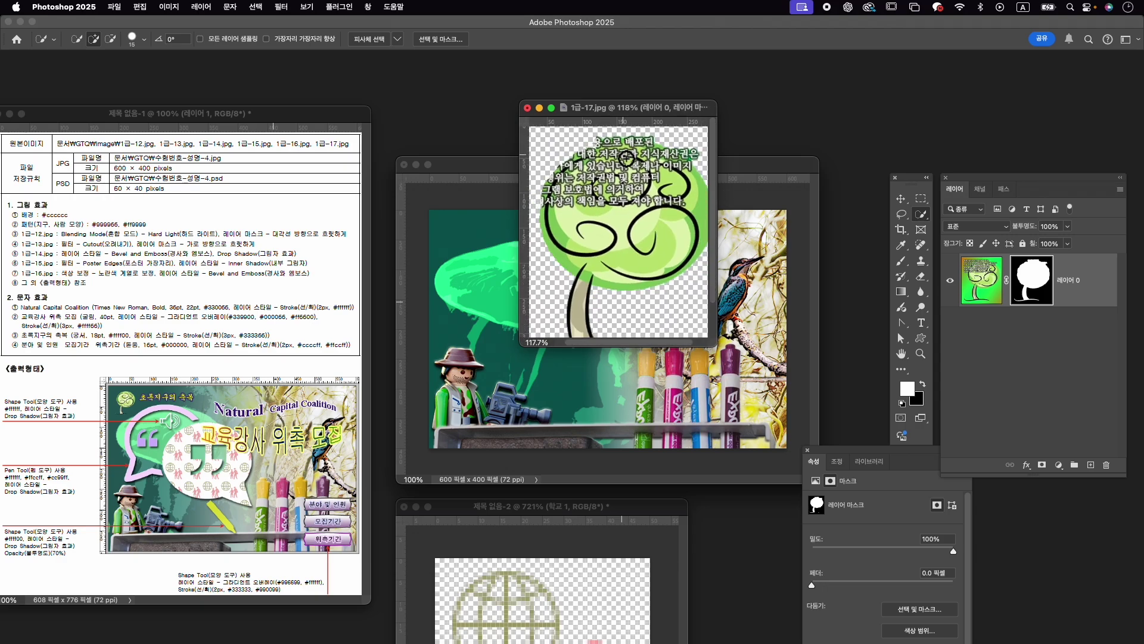
scroll(626, 175, right, 2)
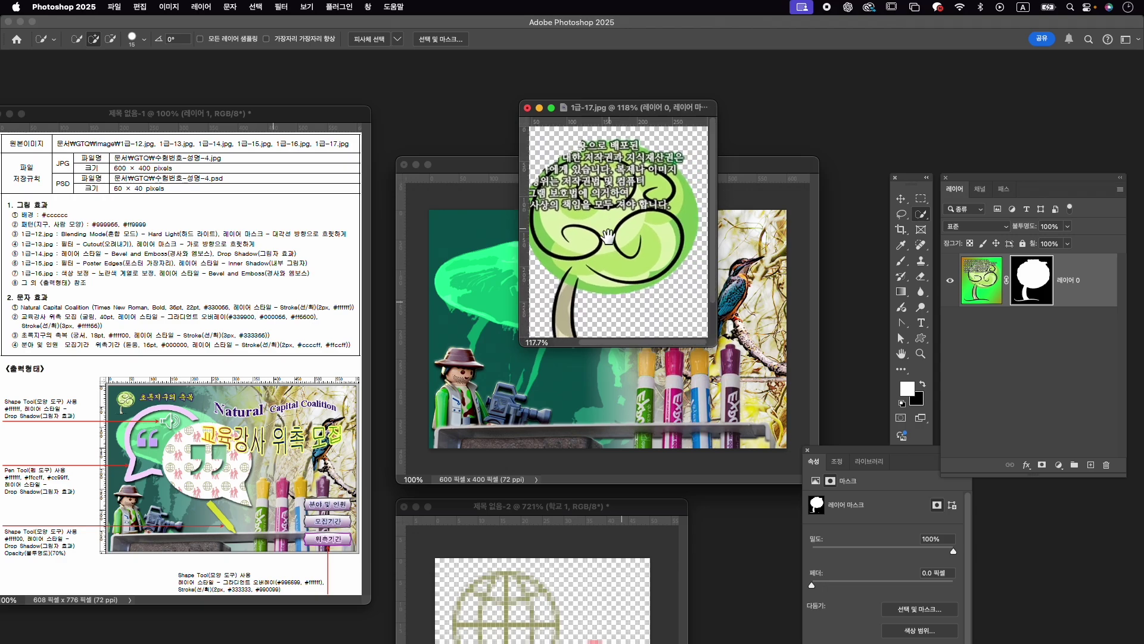
scroll(612, 151, up, 3)
scroll(612, 150, up, 3)
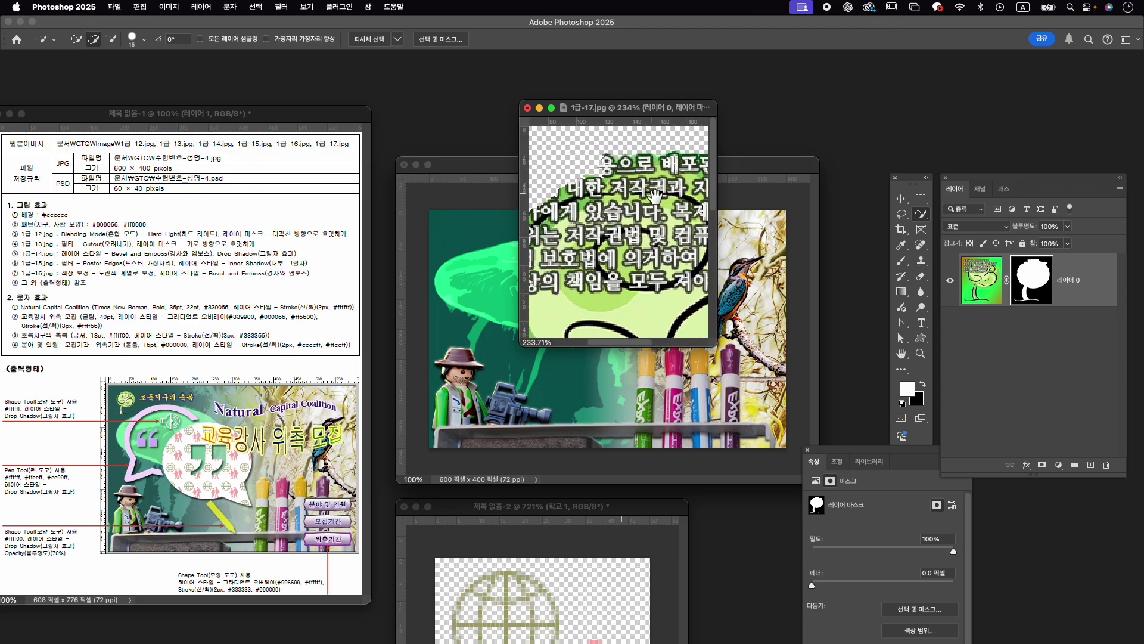
scroll(612, 151, up, 2)
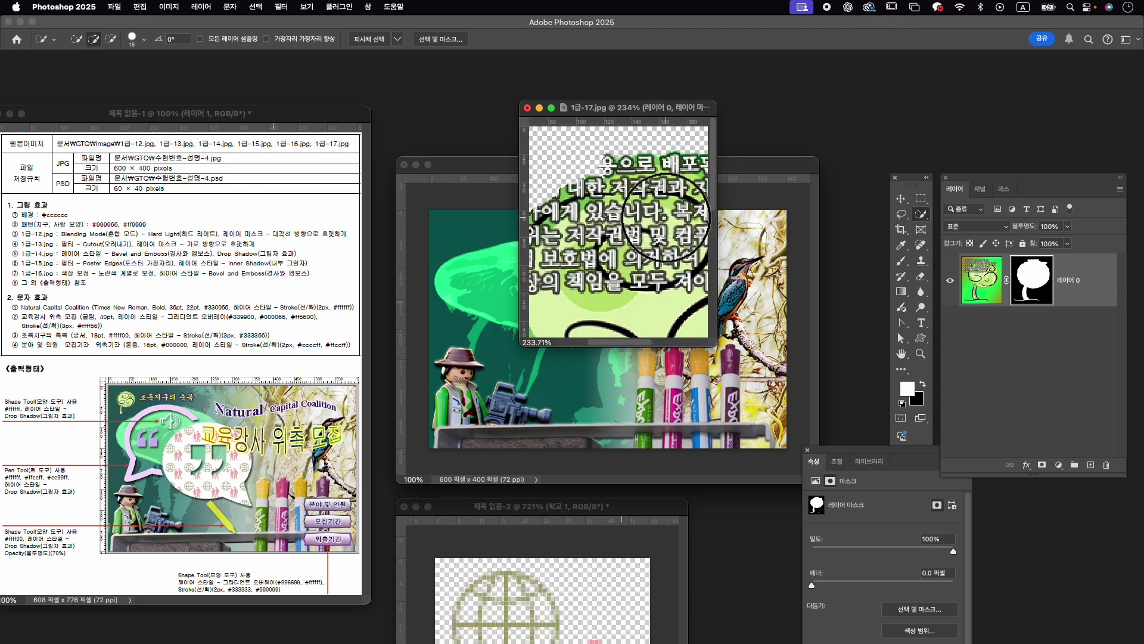
key(b)
right_click(904, 263)
click(919, 261)
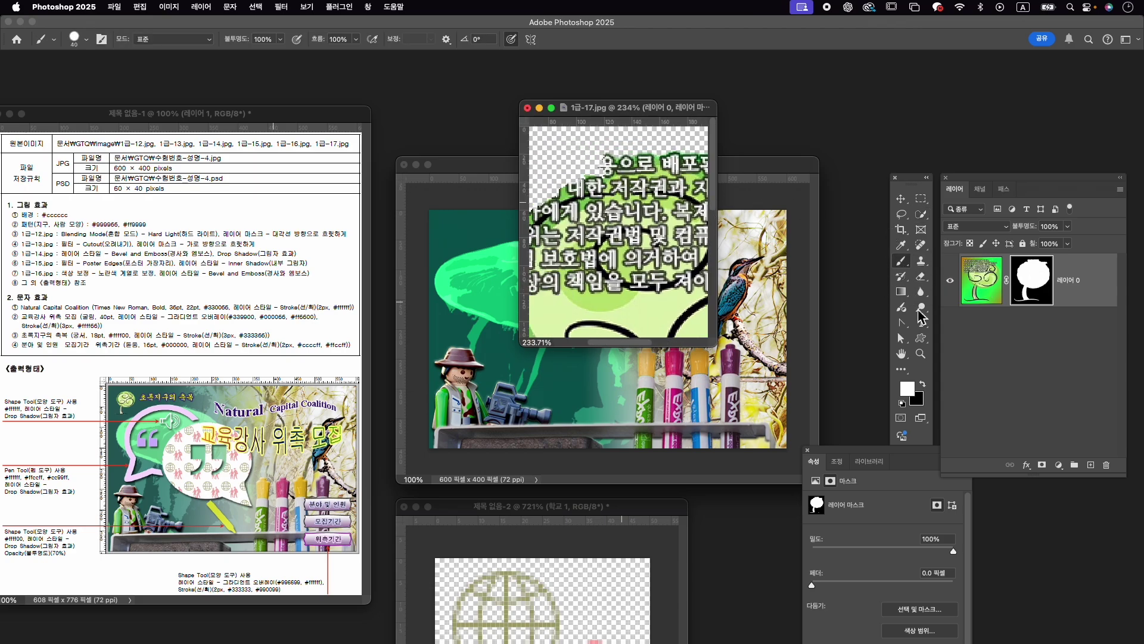
key(bracketleft)
key(bracketleft)
key(bracketleft)
click(923, 384)
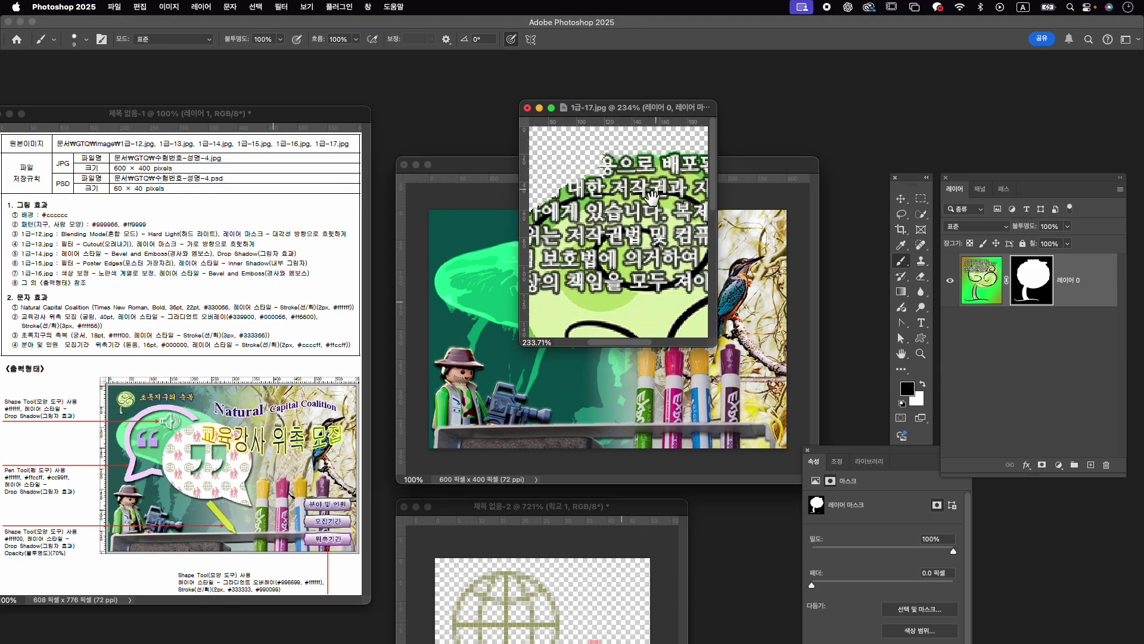
scroll(691, 205, right, 3)
drag(562, 167, 620, 160)
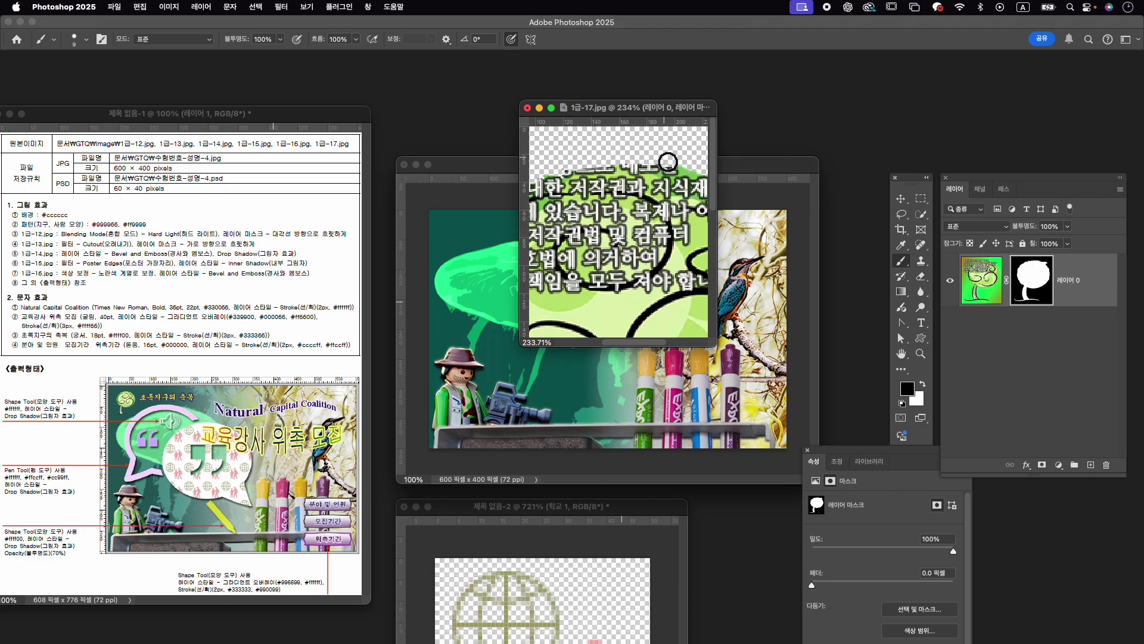
scroll(639, 168, down, 1)
scroll(639, 167, down, 2)
scroll(661, 168, down, 2)
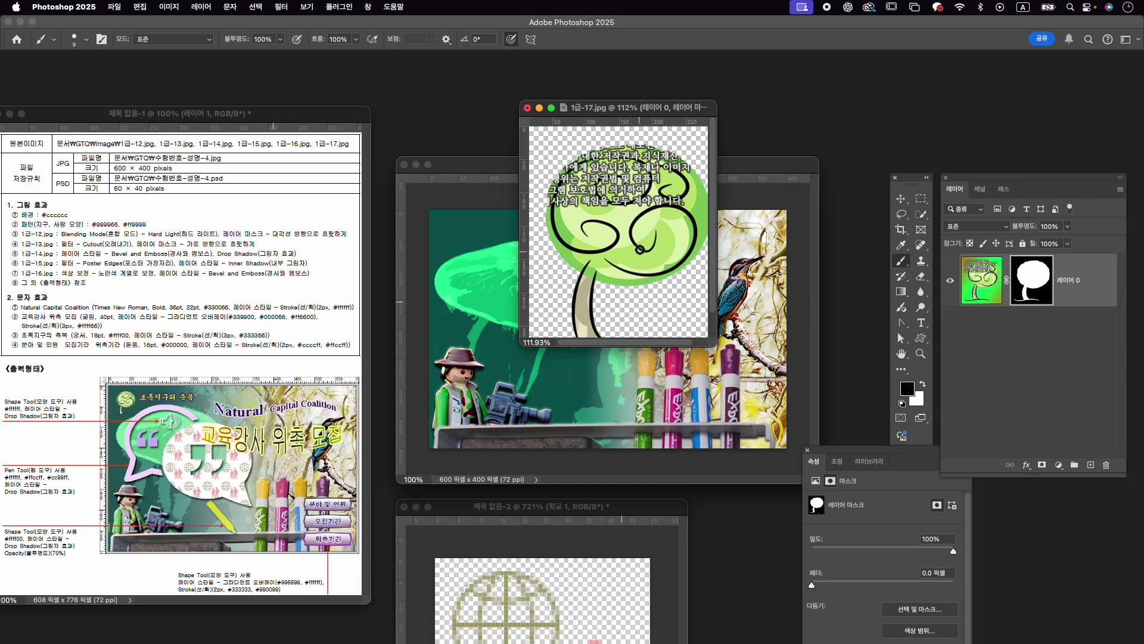
Move the masked tree into the poster, close 1급-17.jpg unsaved, and name the layer 1-17.
key(v)
drag(640, 249, 715, 321)
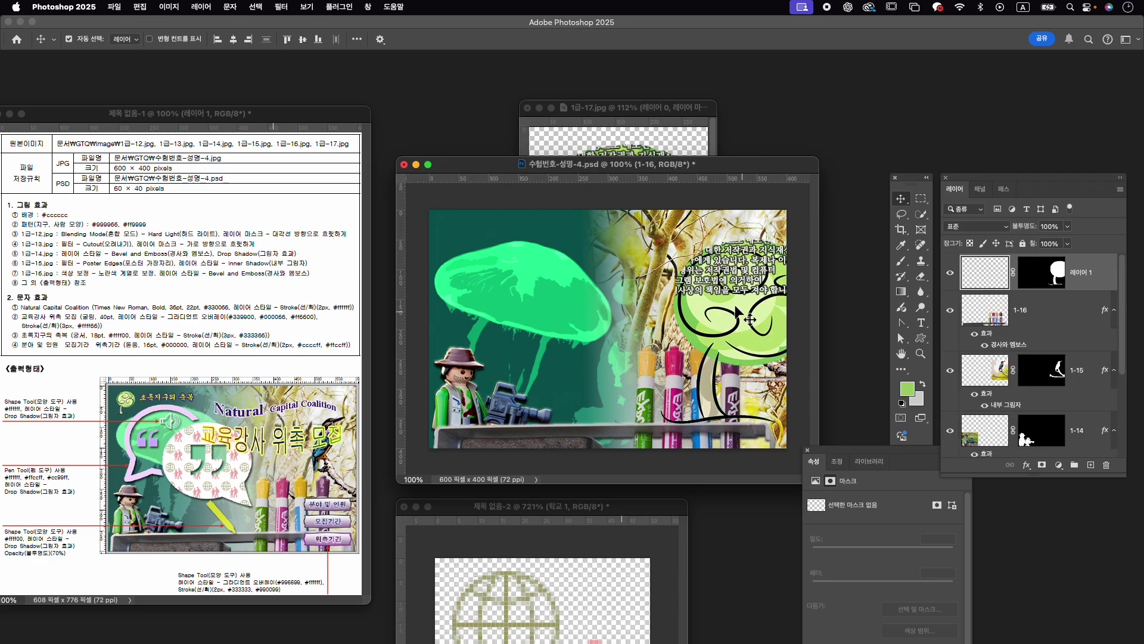
click(527, 108)
click(574, 309)
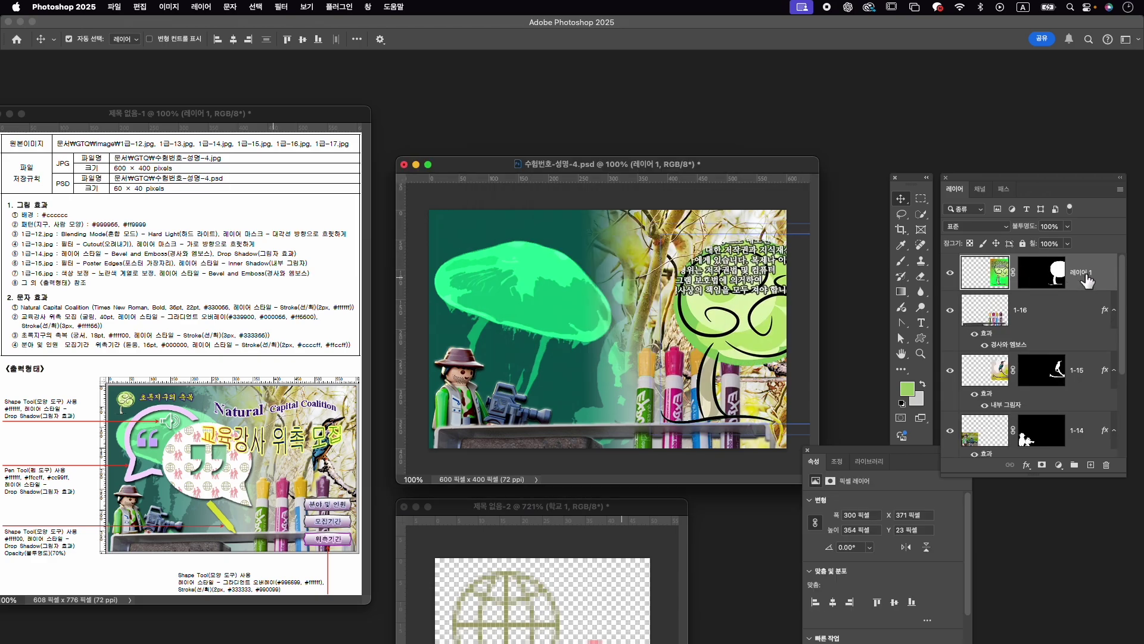
double_click(1085, 273)
text(1-17)
key(Return)
Shrink the 1-17 tree to a small emblem in the poster's top-left corner.
key(ctrl+t)
mouse_move(740, 307)
mouse_down()
mouse_move(637, 318)
mouse_move(543, 308)
mouse_up()
drag(630, 413, 455, 279)
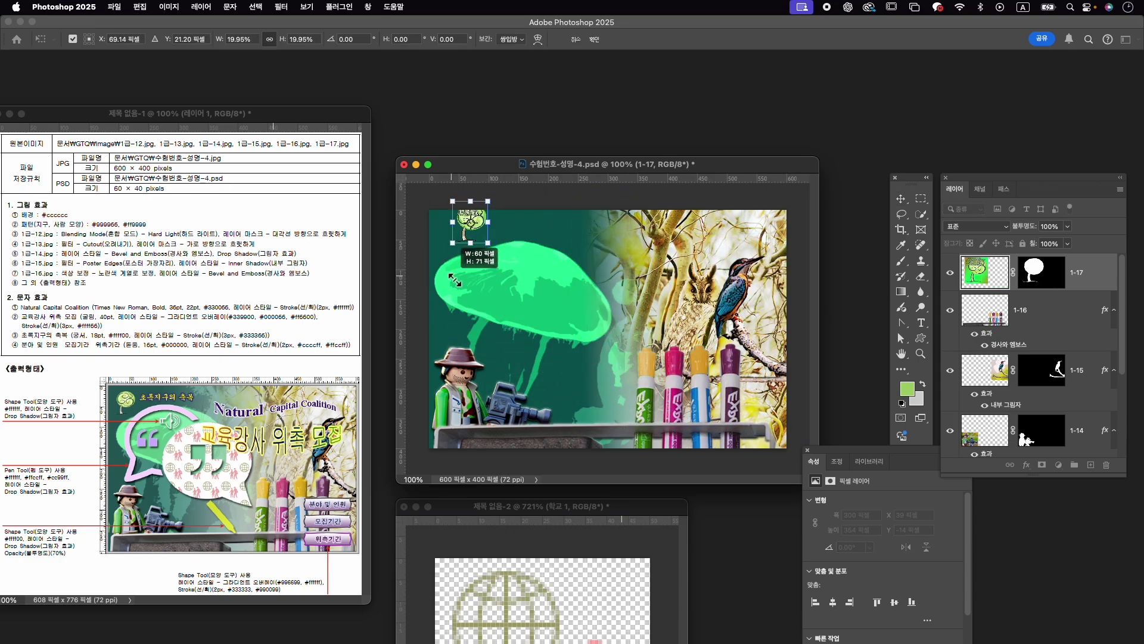
drag(481, 217, 461, 229)
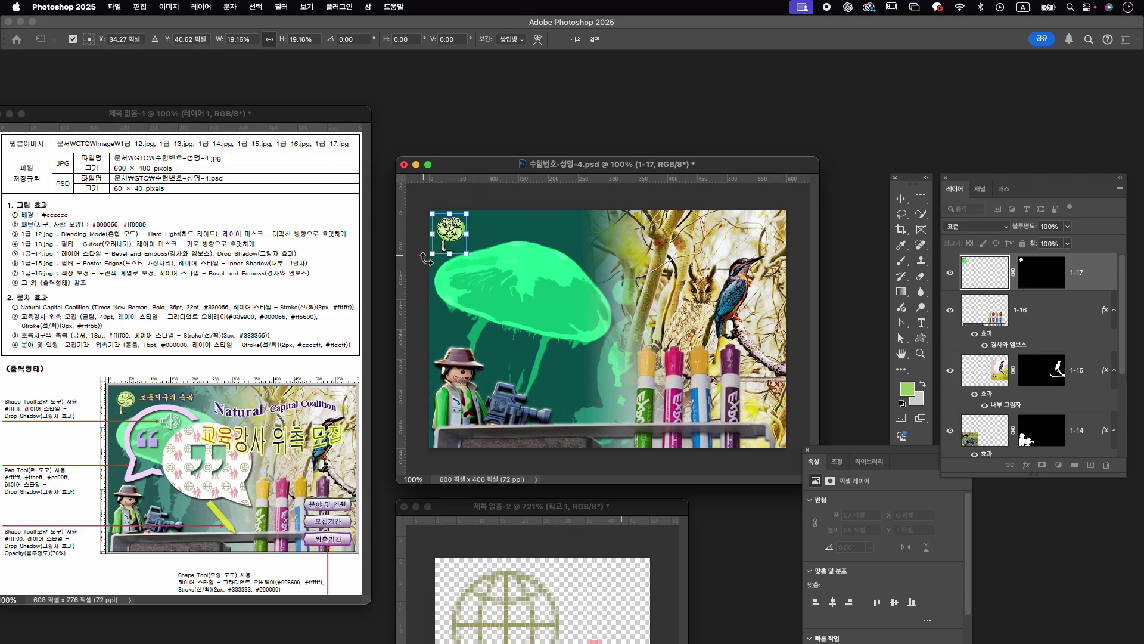
drag(434, 253, 437, 252)
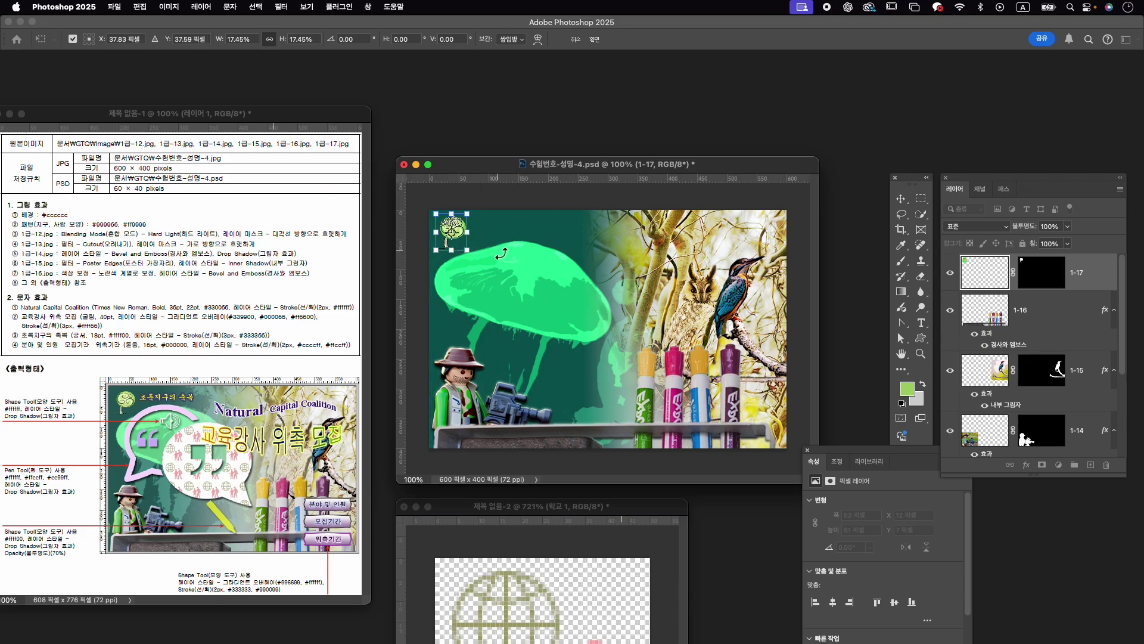
key(Return)
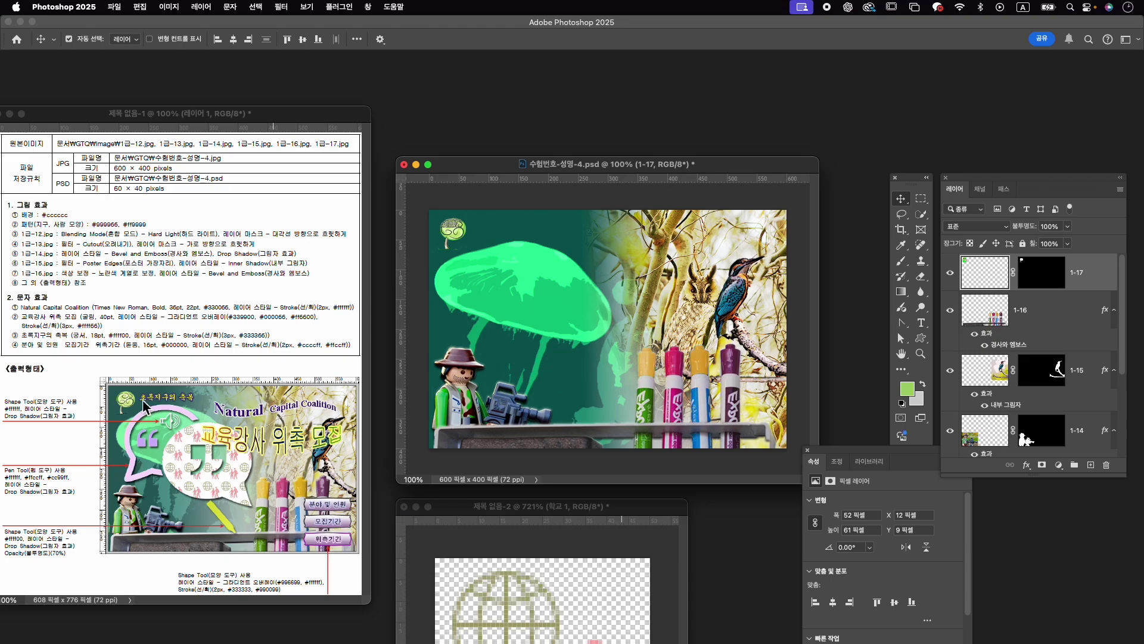
Show the Shapes panel from the Window menu.
click(368, 7)
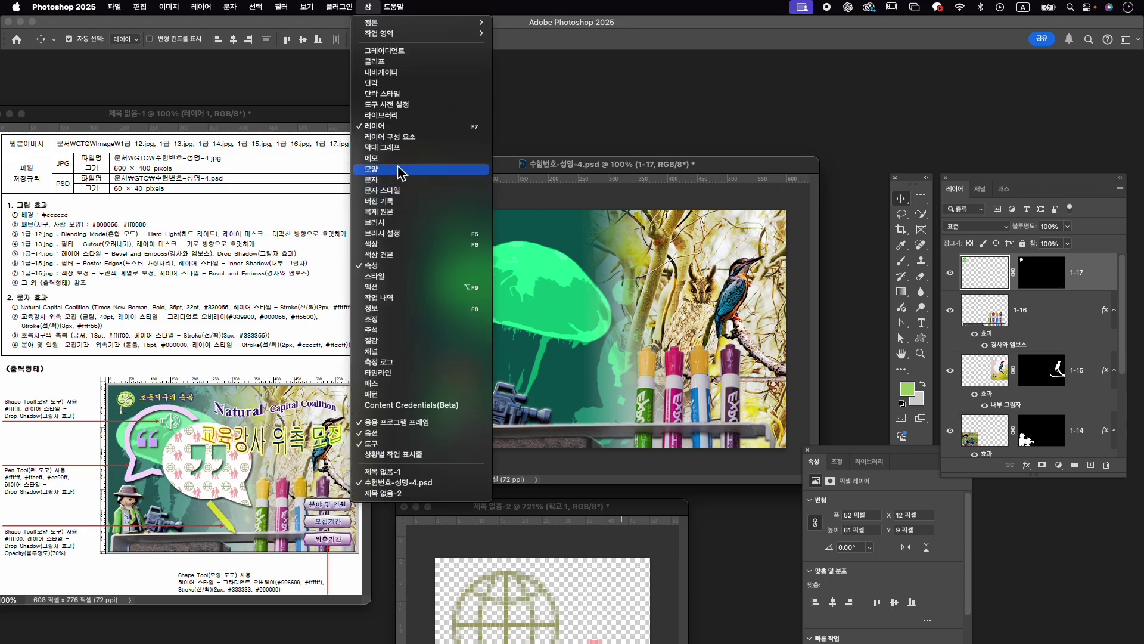
click(400, 179)
scroll(968, 225, down, 2)
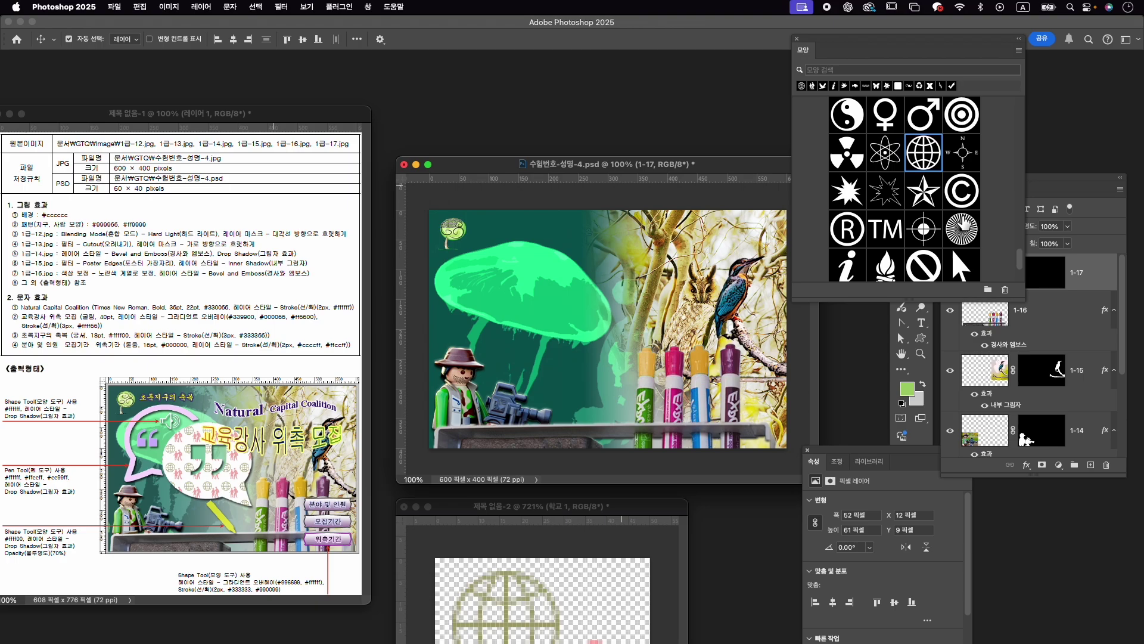
scroll(968, 225, down, 2)
scroll(966, 224, up, 4)
scroll(963, 224, up, 4)
scroll(962, 223, up, 2)
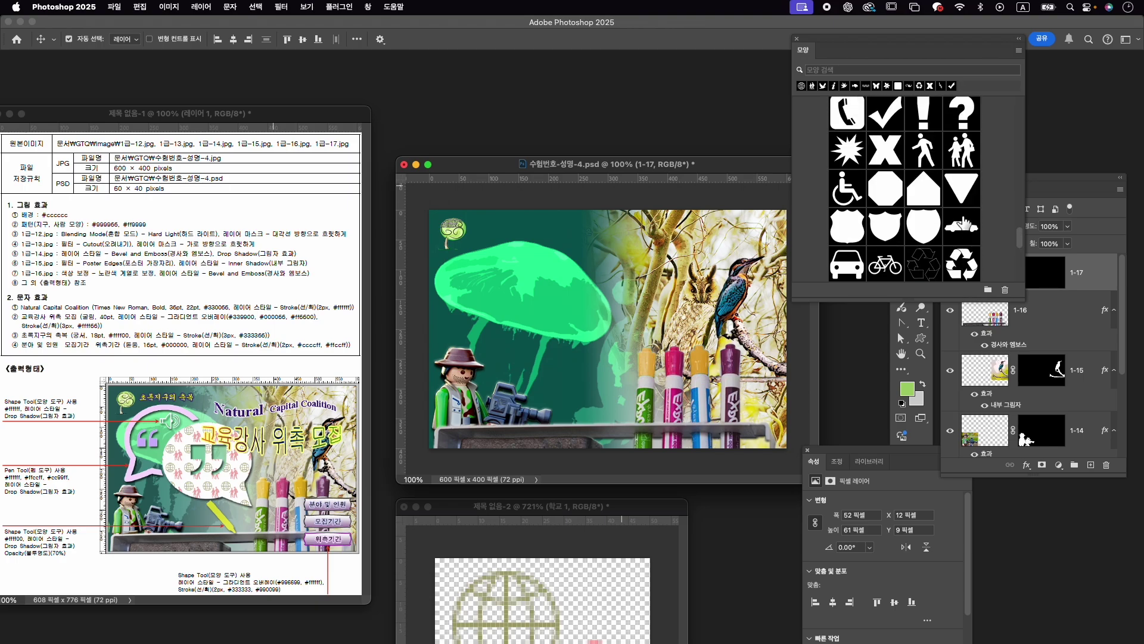
scroll(962, 224, up, 1)
scroll(963, 223, up, 1)
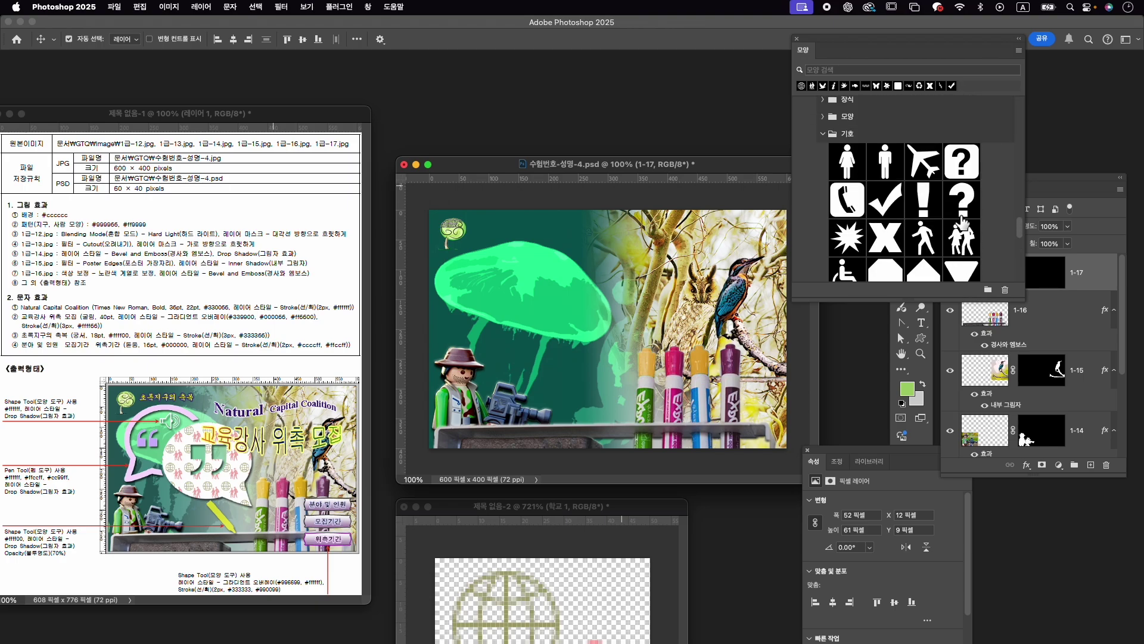
Pick the speaker shape from the 웹 shape set for the Custom Shape tool.
click(826, 135)
click(824, 273)
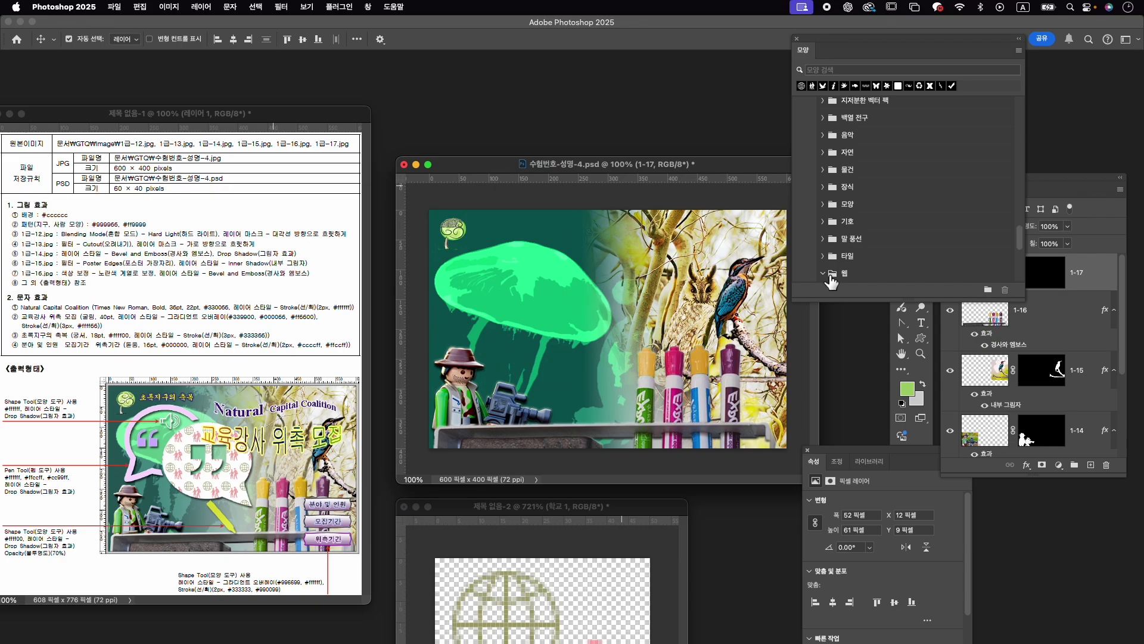
scroll(894, 250, down, 3)
click(912, 237)
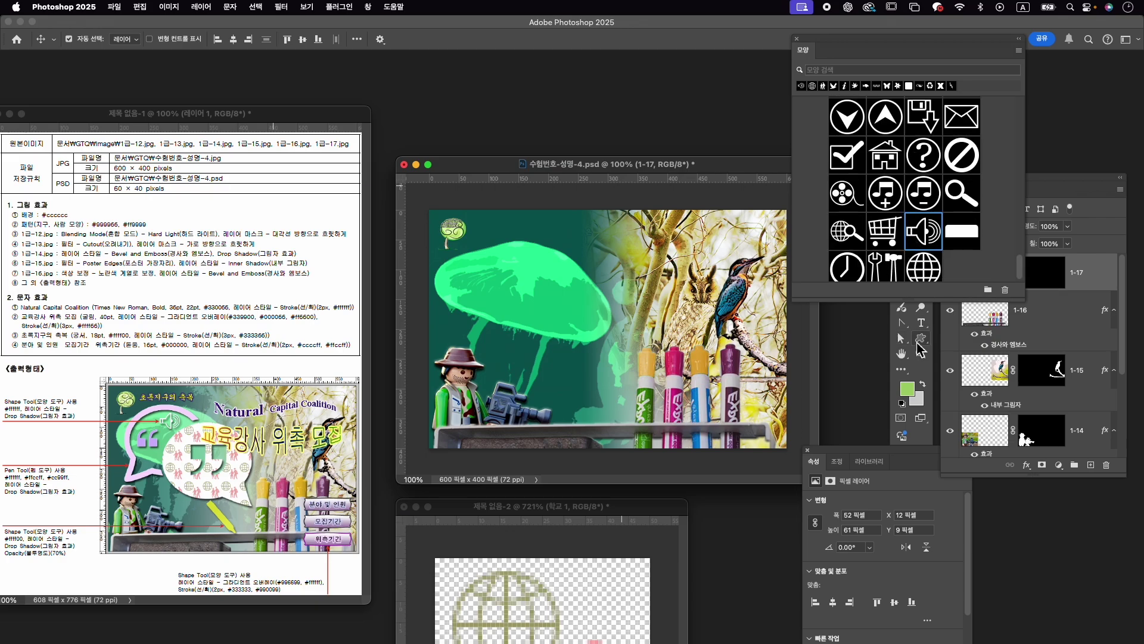
click(921, 338)
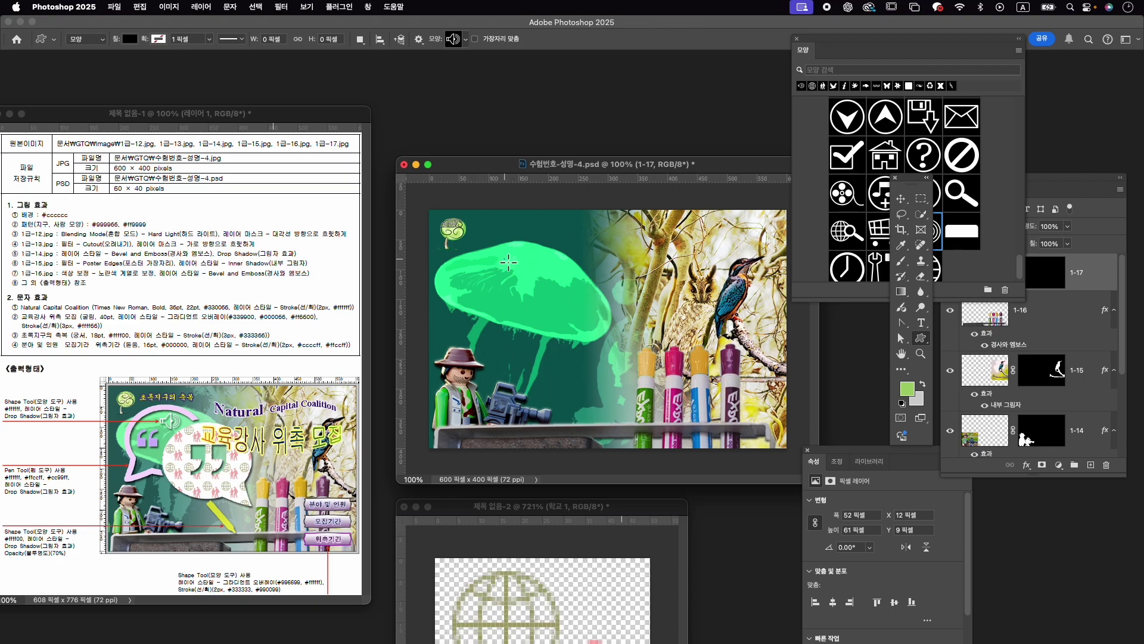
Draw a white (#ffffff) speaker shape on the green cap and add a drop shadow.
drag(509, 262, 546, 293)
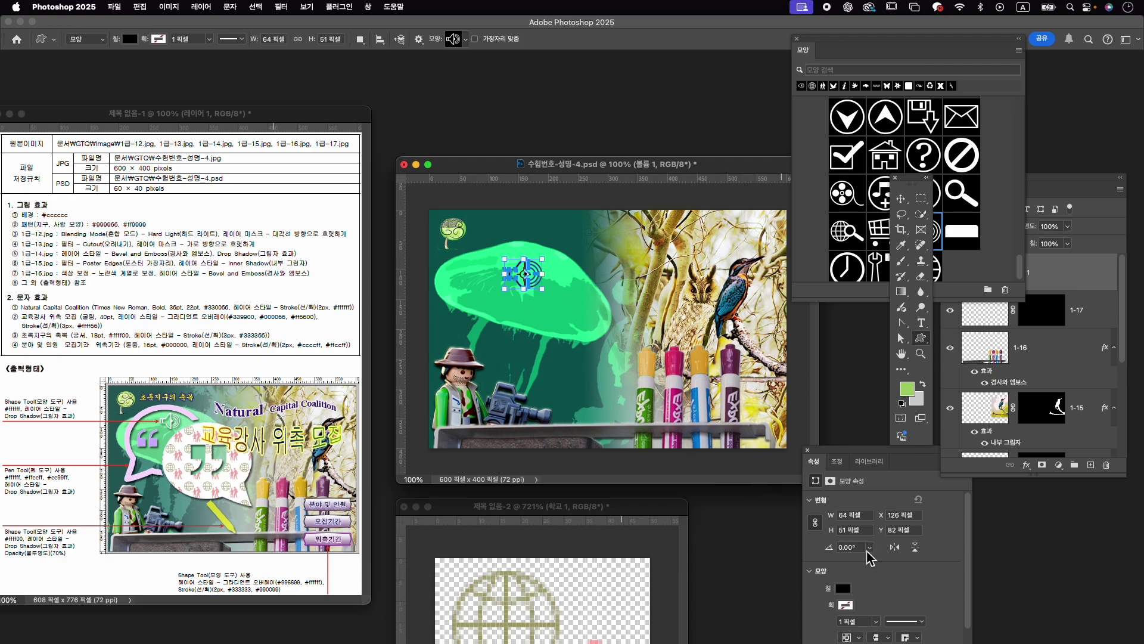
click(843, 588)
click(965, 437)
text(ff)
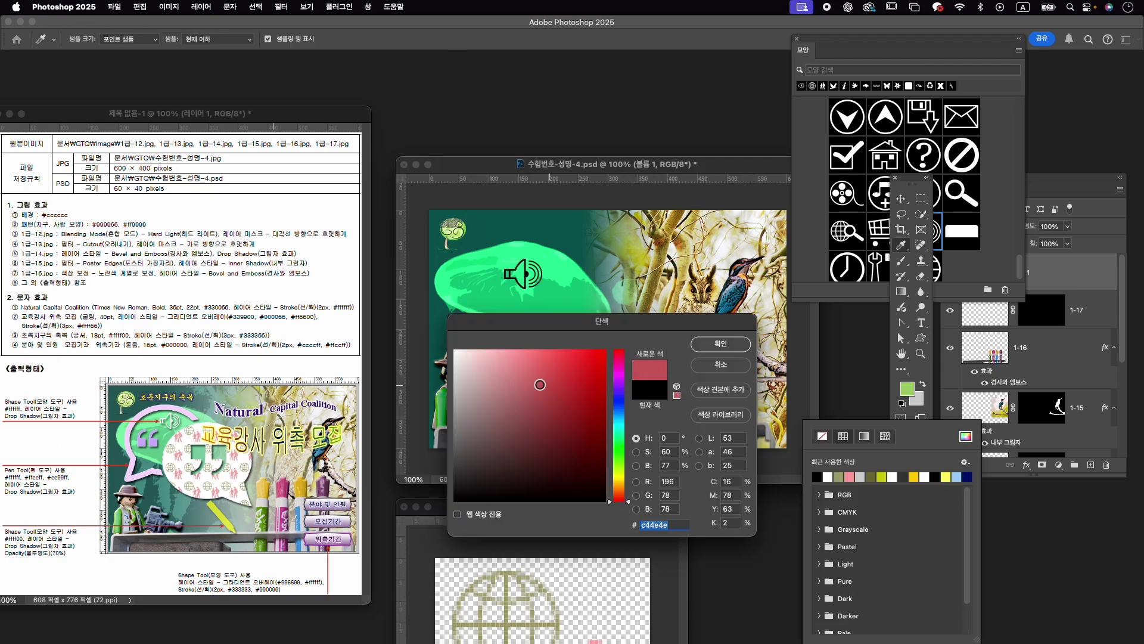
text(ffff)
click(721, 344)
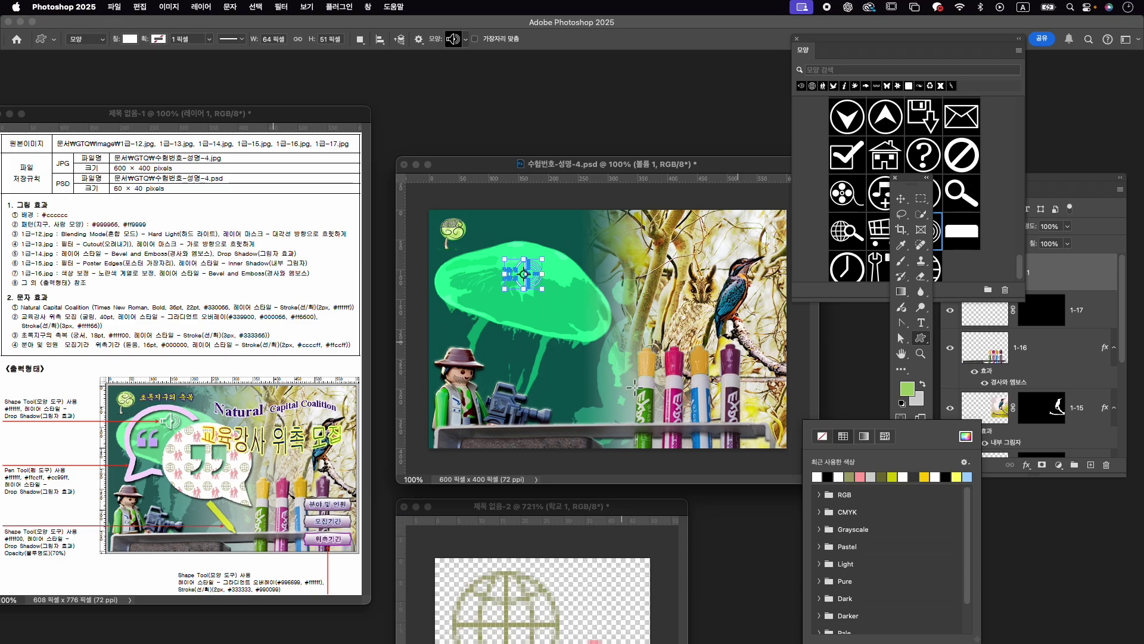
right_click(1024, 462)
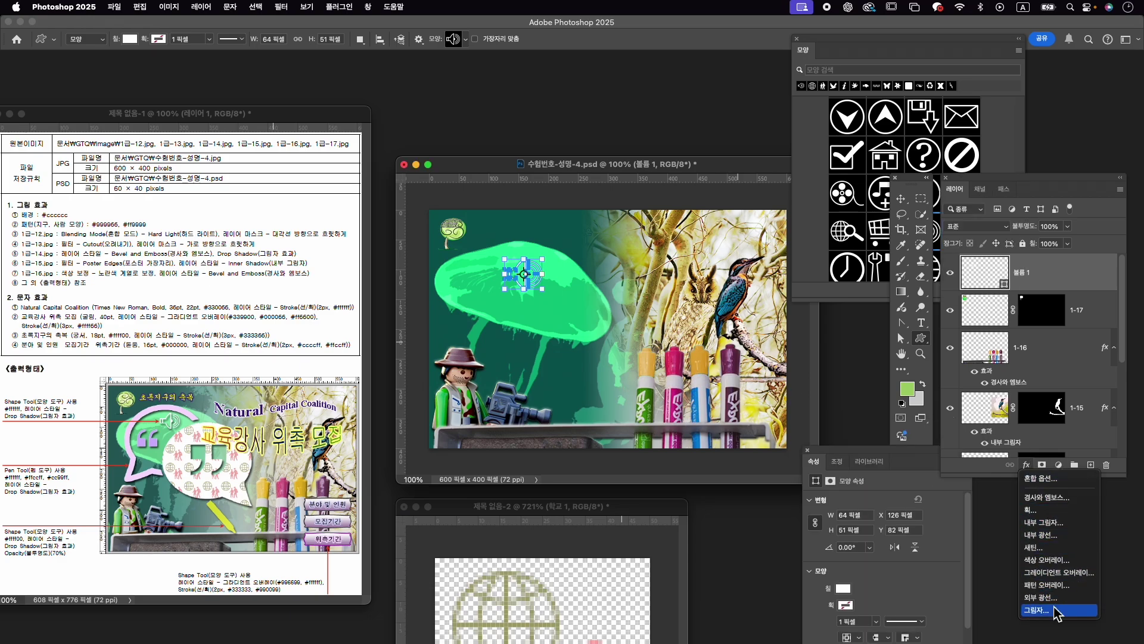
click(1048, 612)
Scale the speaker icon to about 87.88% and nudge it up and to the left.
click(1037, 317)
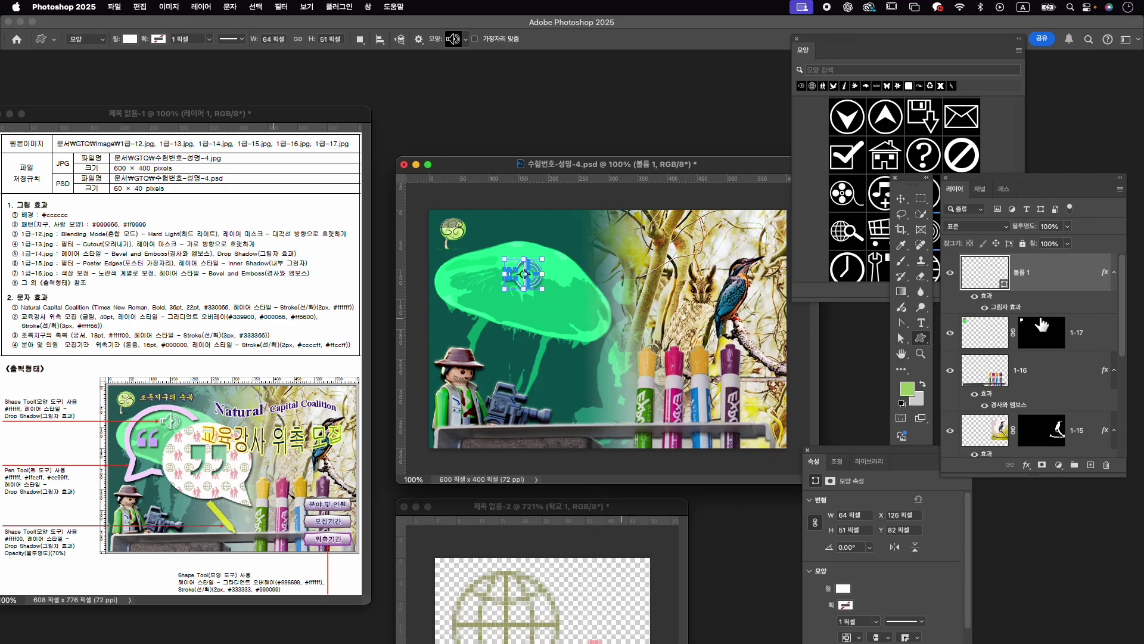
key(Return)
key(ctrl+t)
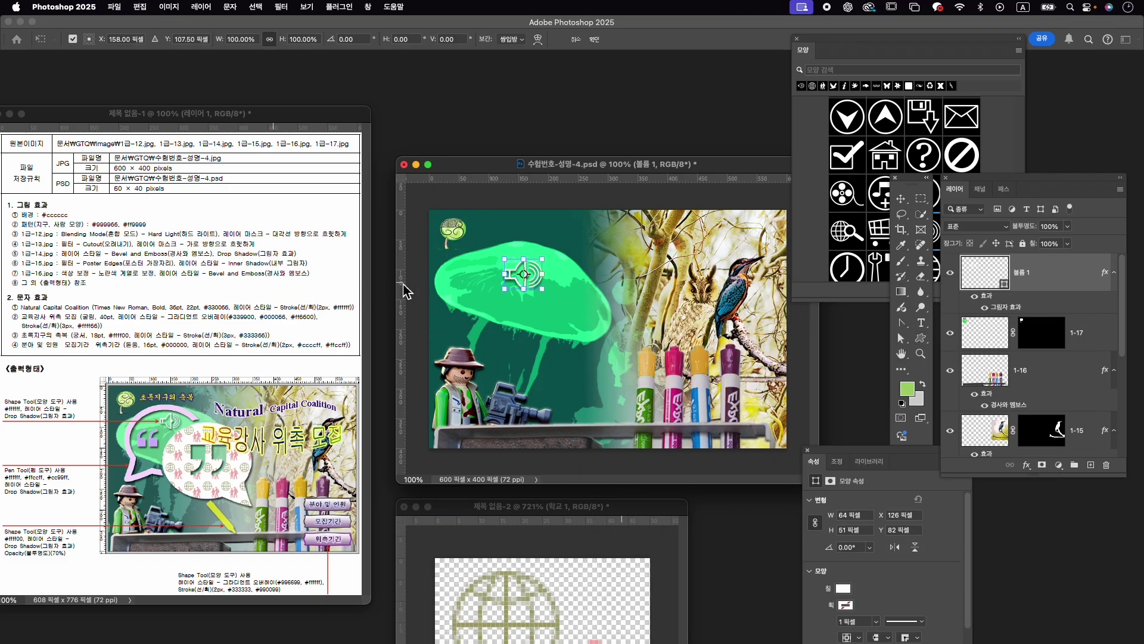
drag(506, 296, 537, 293)
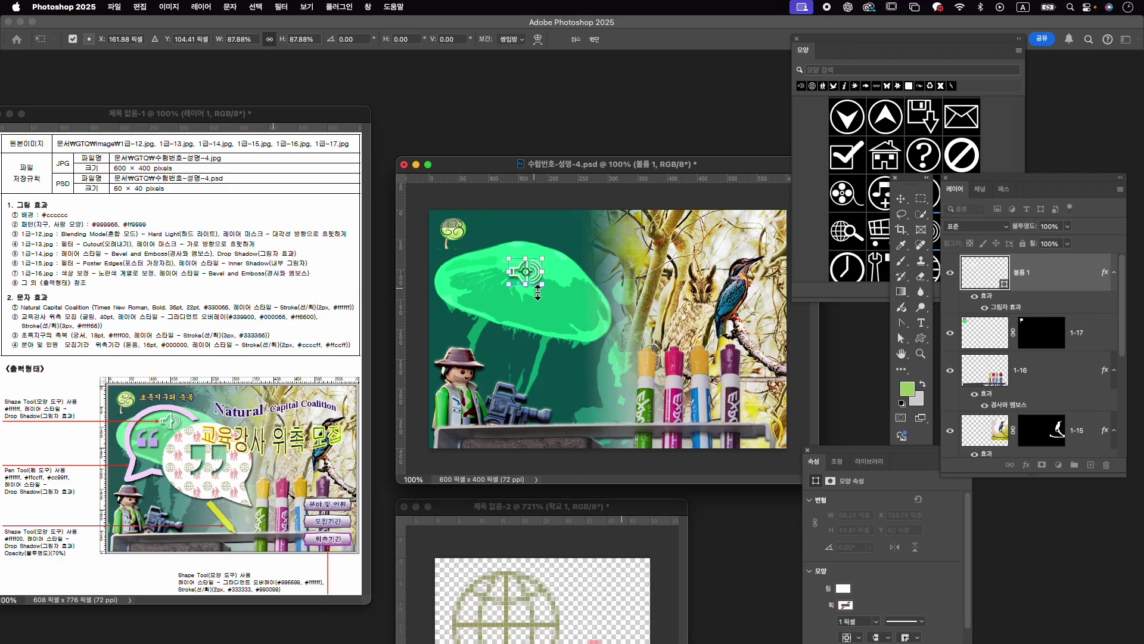
key(Left)
key(Up)
key(Left)
key(Up)
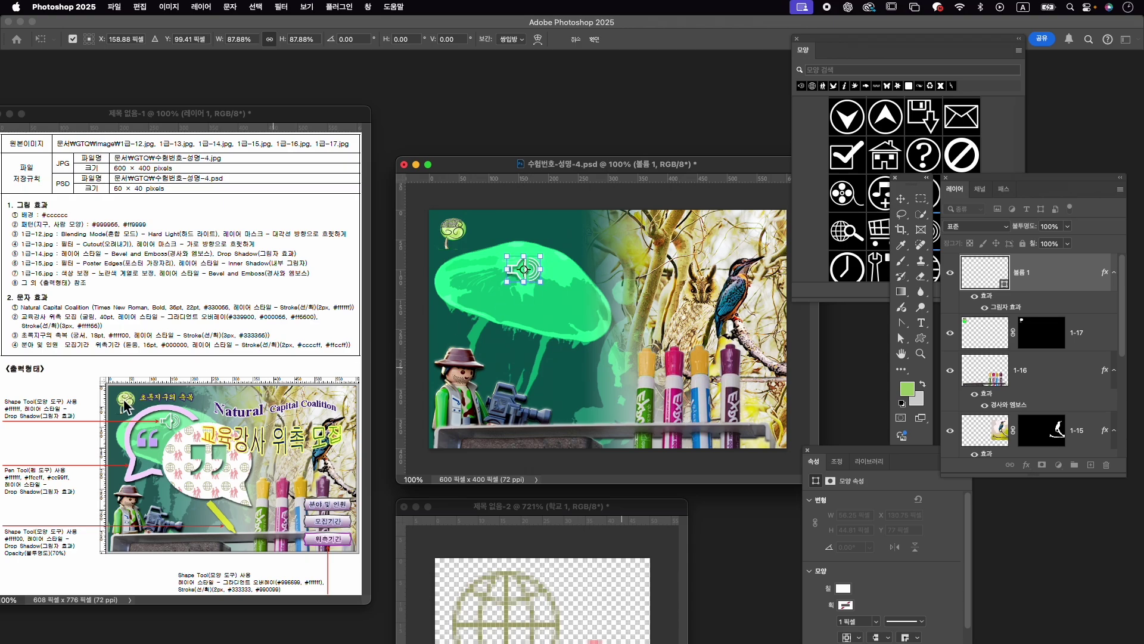
drag(532, 267, 527, 263)
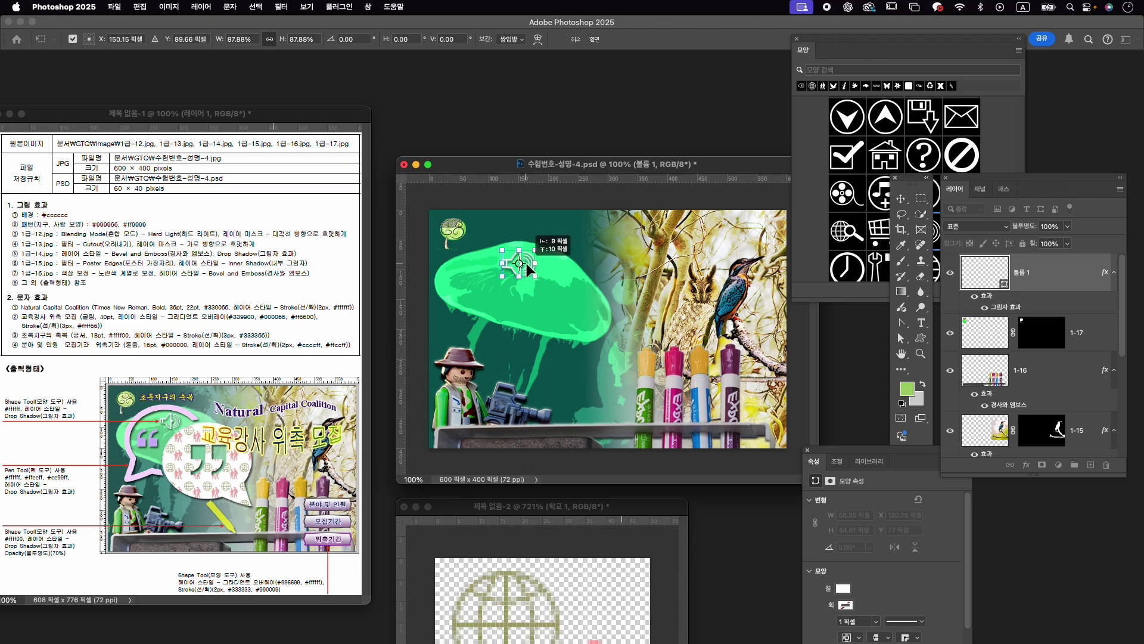
key(Return)
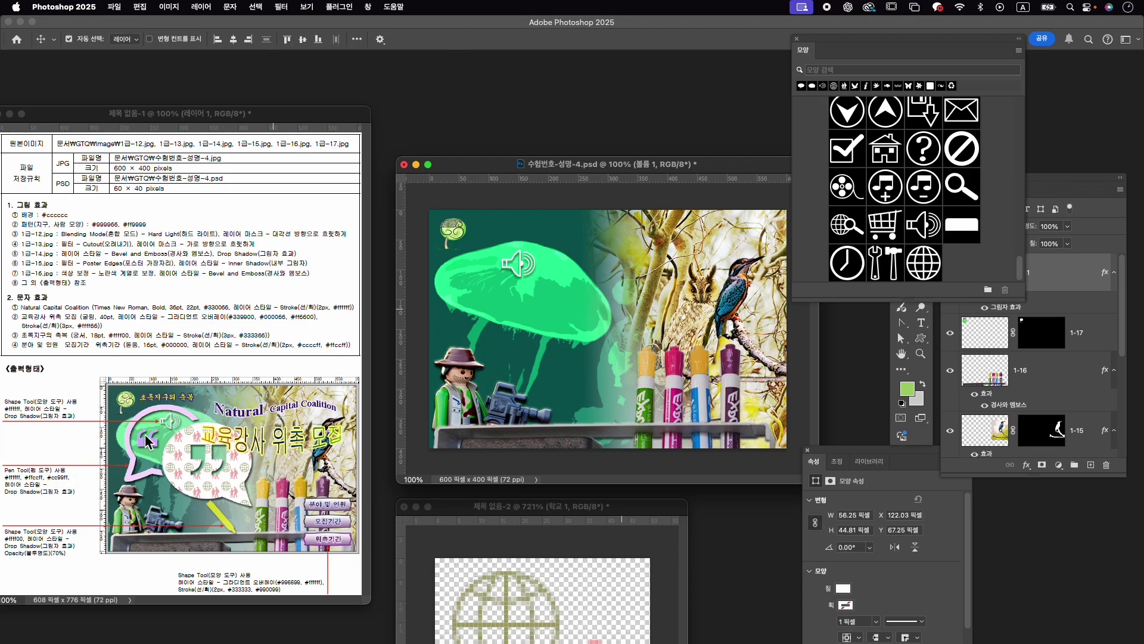
Start a black-filled Pen shape above layer 1-17.
key(p)
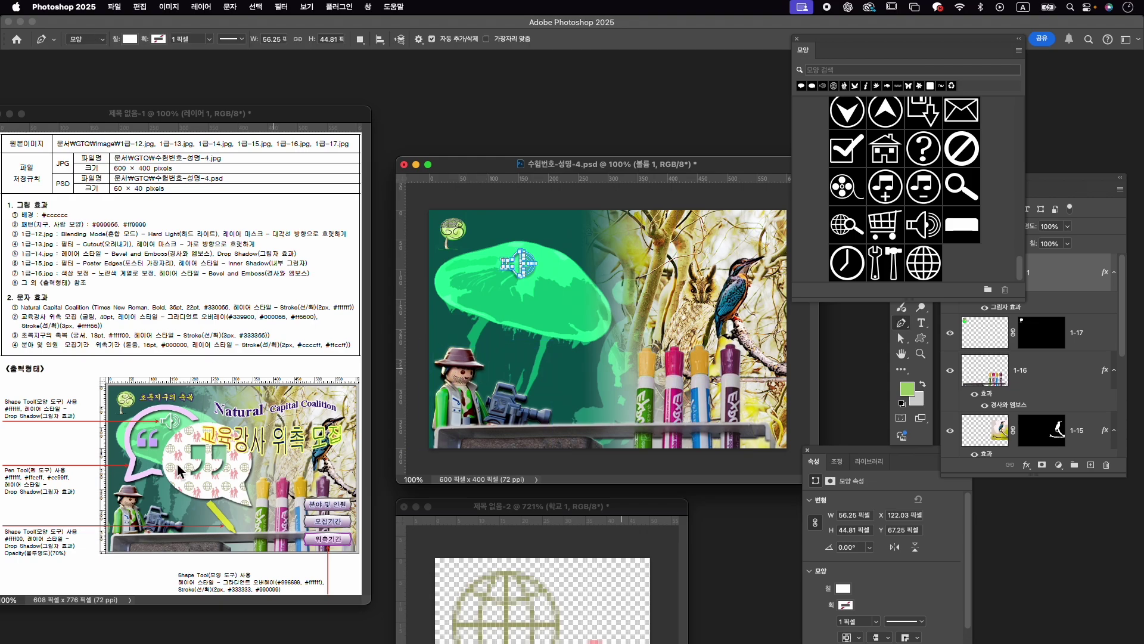
drag(902, 323, 932, 329)
click(130, 41)
click(66, 106)
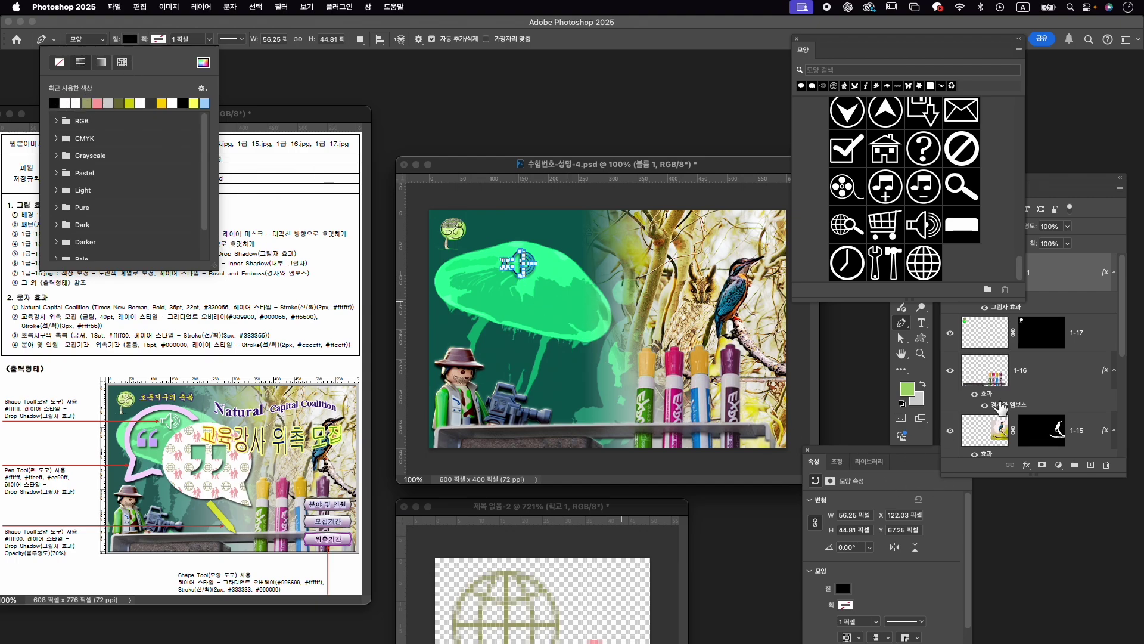
click(1068, 186)
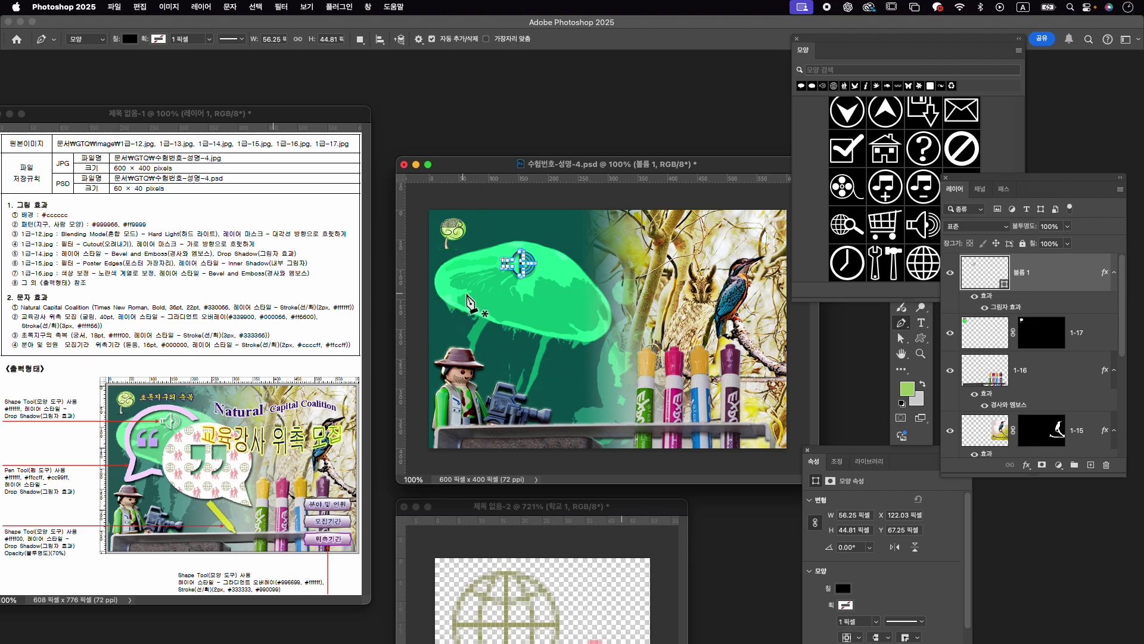
key(super+BackSpace)
click(1079, 333)
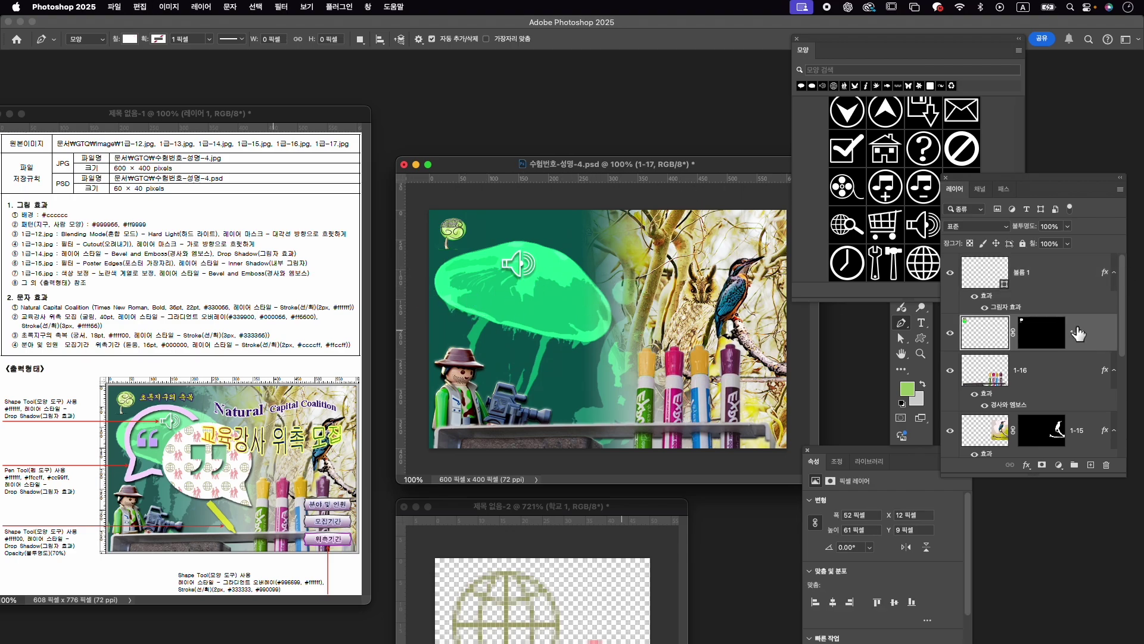
click(129, 40)
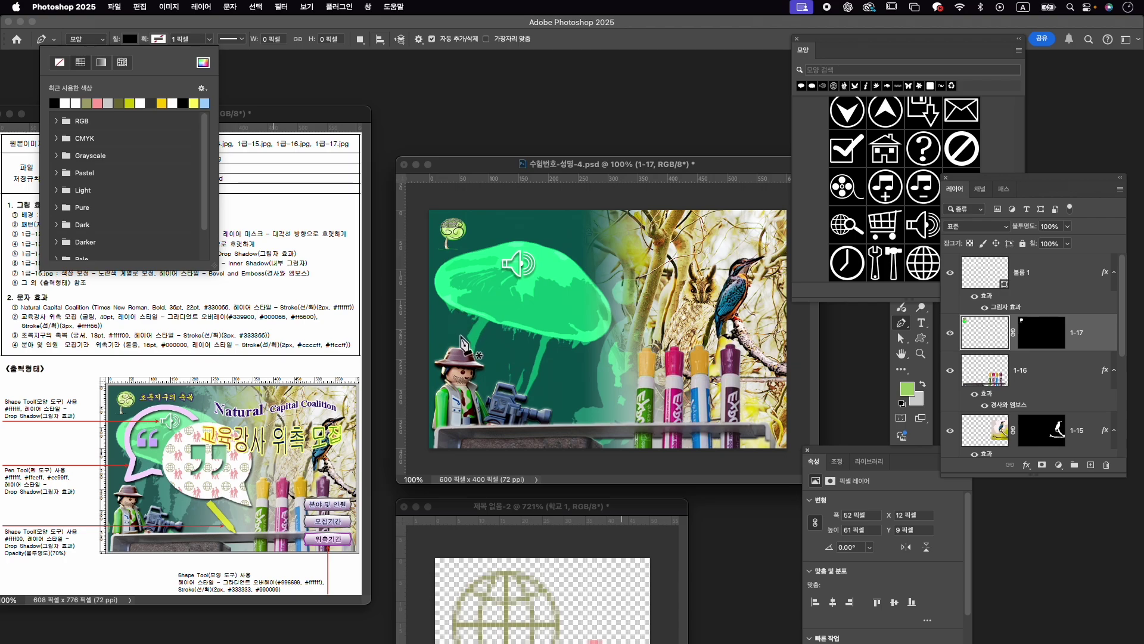
click(456, 344)
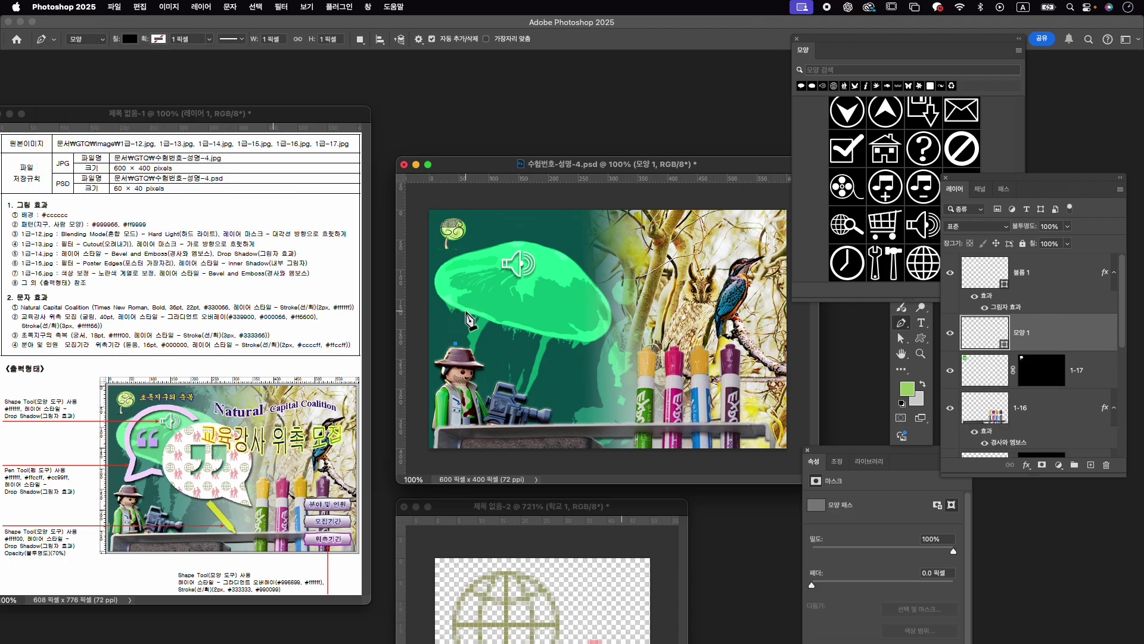
Place the bubble's first anchors, curving over and right of the speaker icon.
click(467, 311)
mouse_move(521, 239)
mouse_down()
mouse_move(636, 246)
mouse_move(605, 230)
mouse_up()
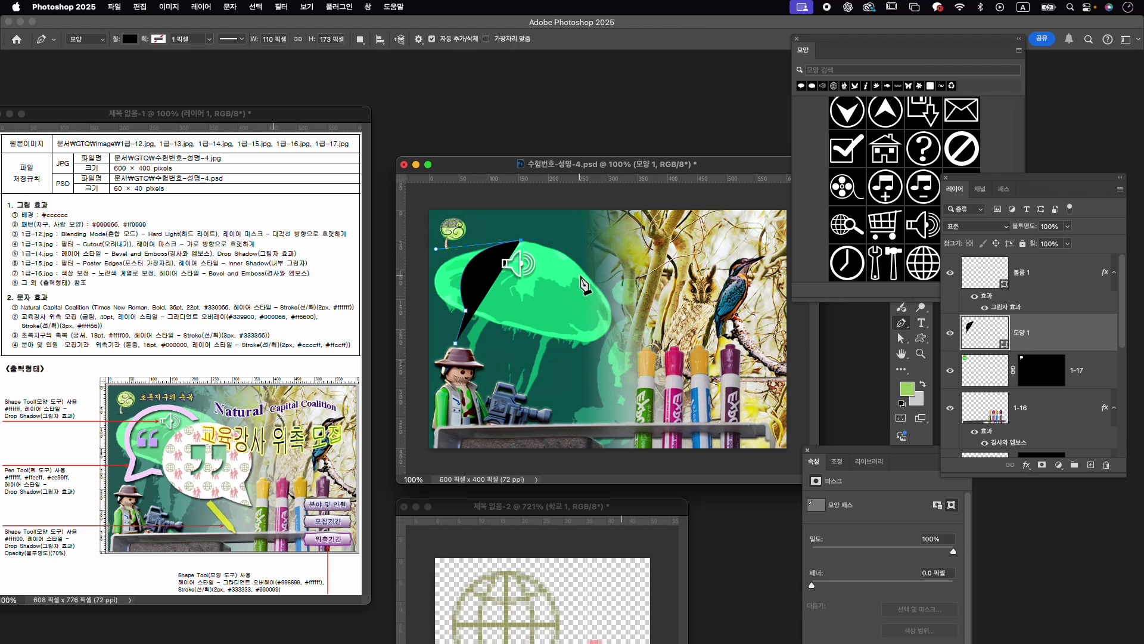
drag(570, 264, 575, 273)
drag(583, 287, 582, 286)
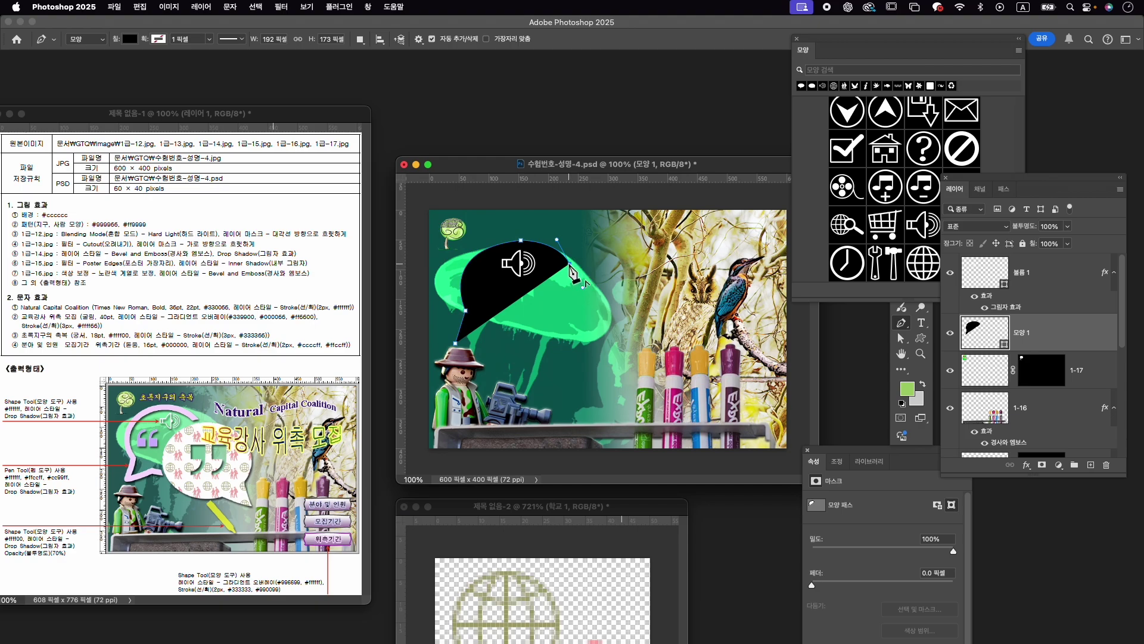
click(559, 272)
scroll(564, 276, up, 3)
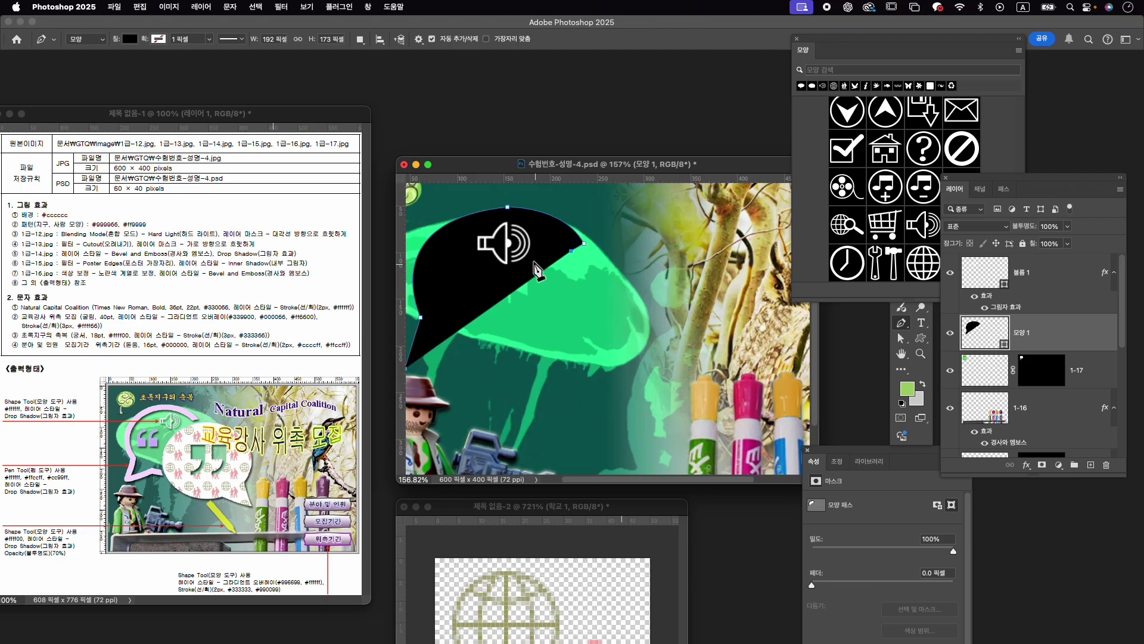
scroll(570, 262, up, 2)
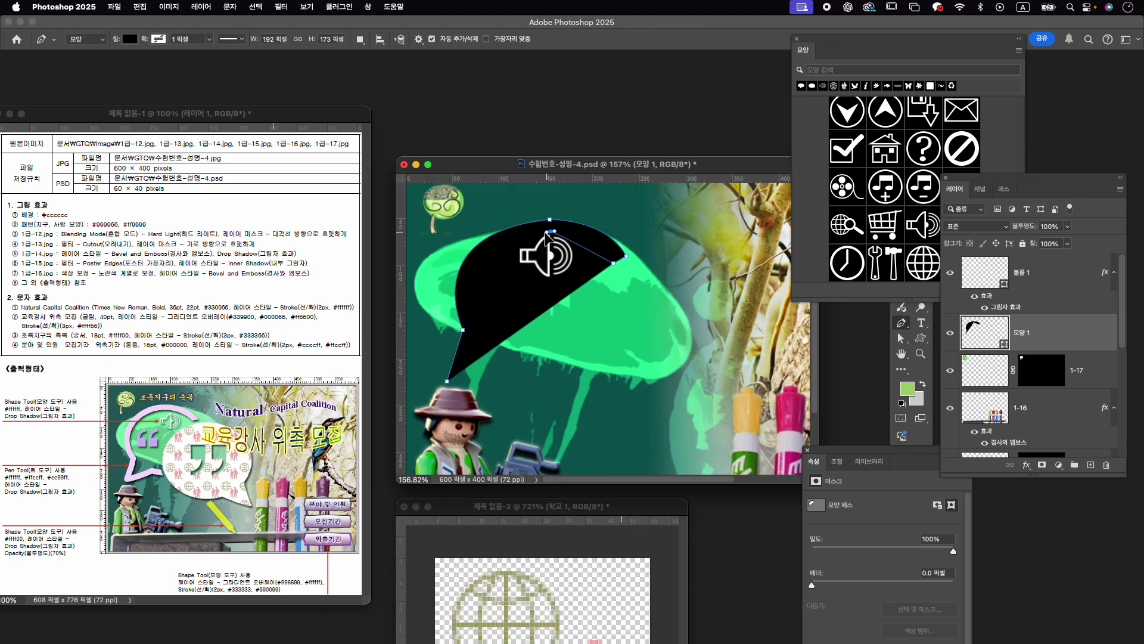
Draw the bubble's top and left curves plus a downward tail, then close the outline.
drag(551, 232, 501, 234)
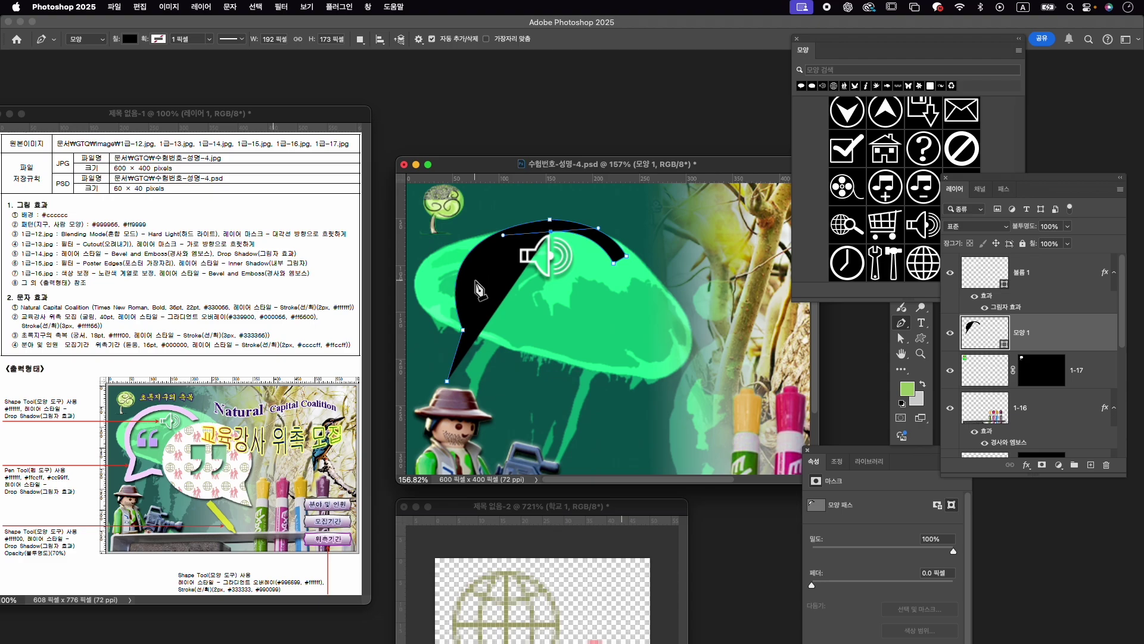
drag(504, 283, 457, 290)
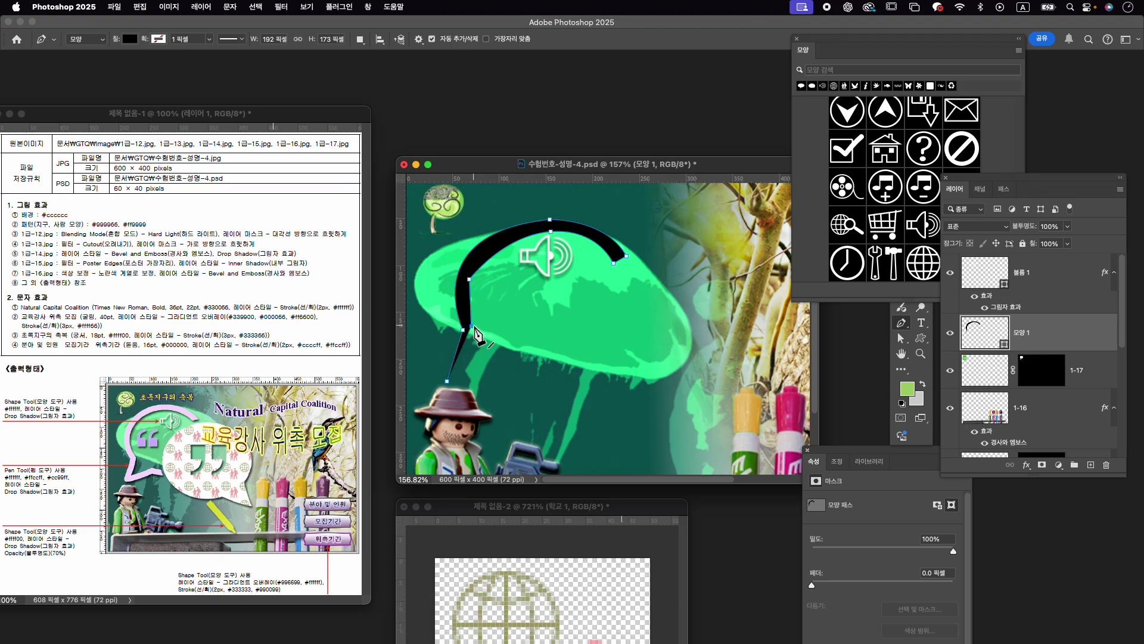
drag(469, 330, 475, 343)
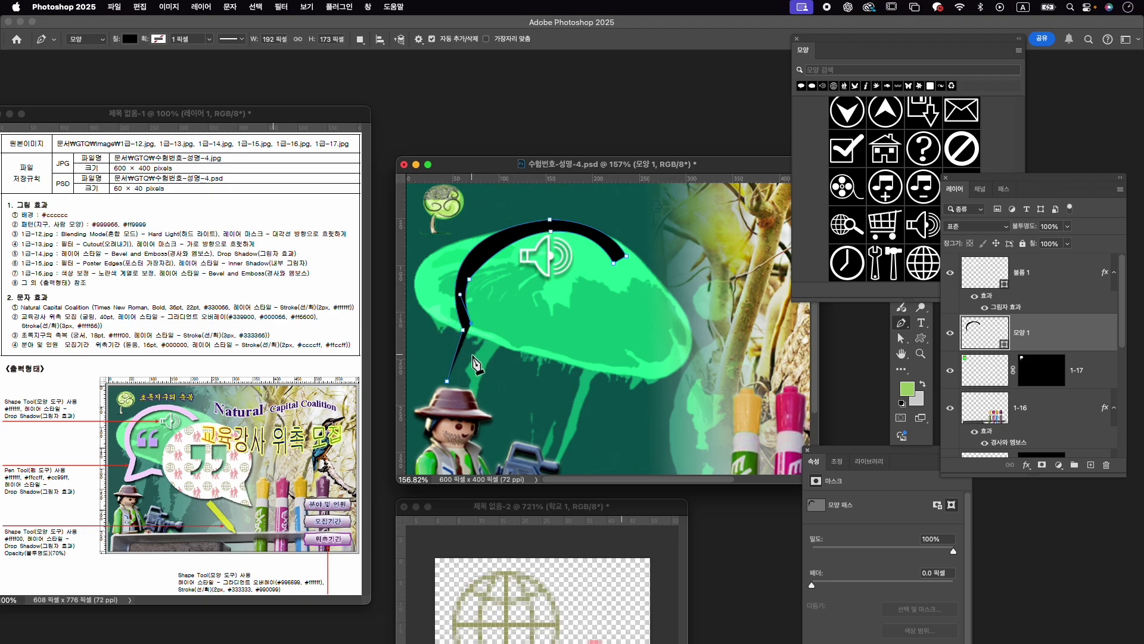
drag(482, 352, 465, 364)
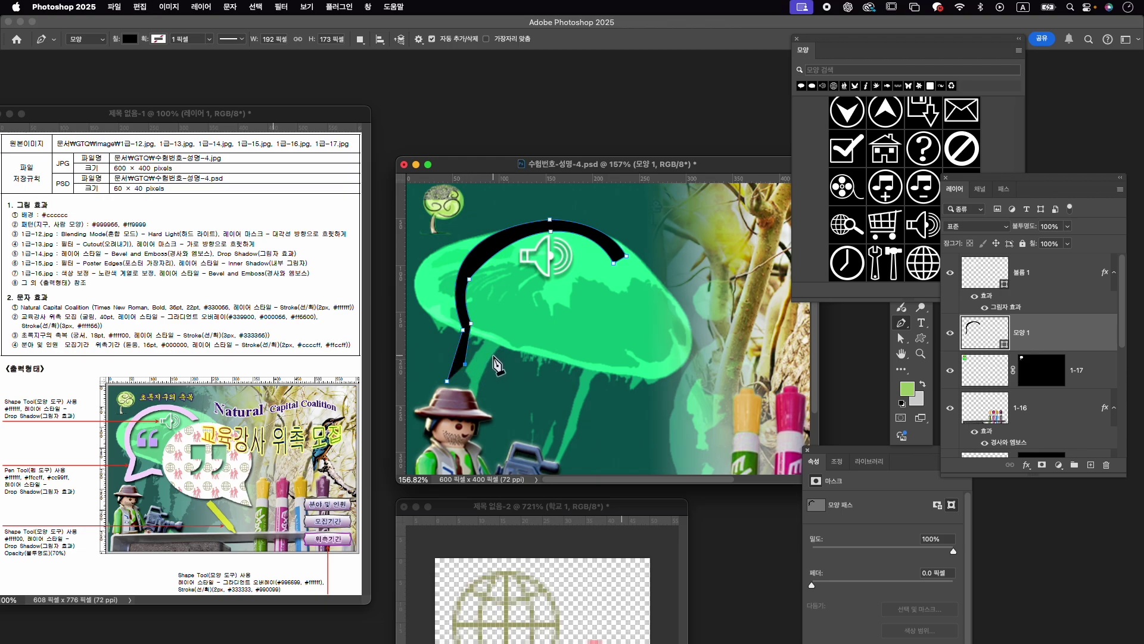
click(495, 357)
click(515, 362)
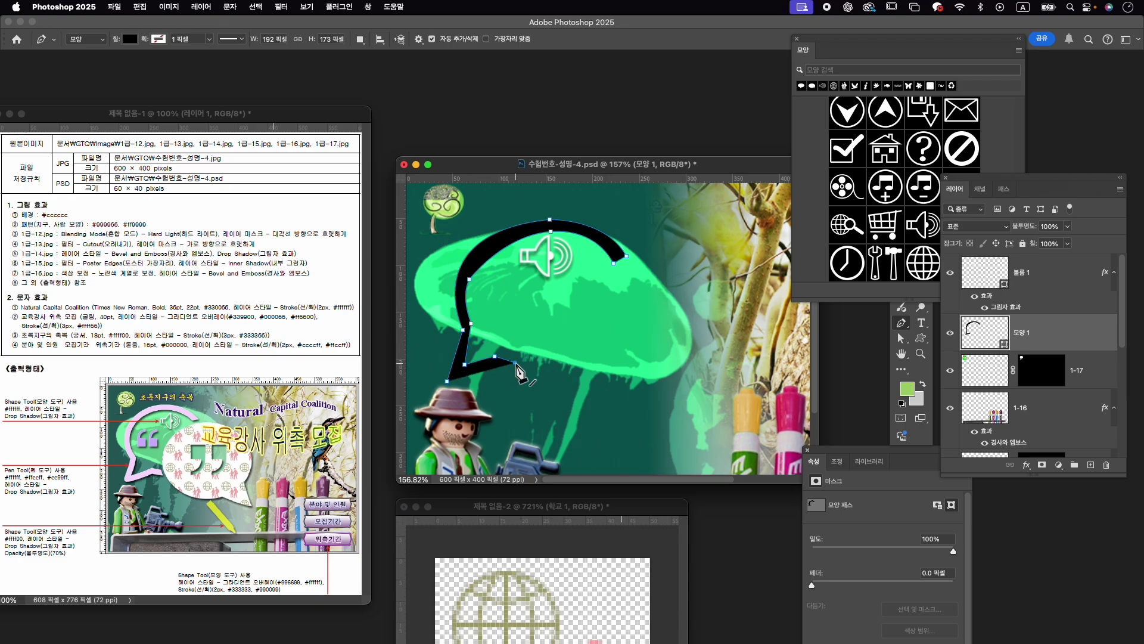
click(516, 371)
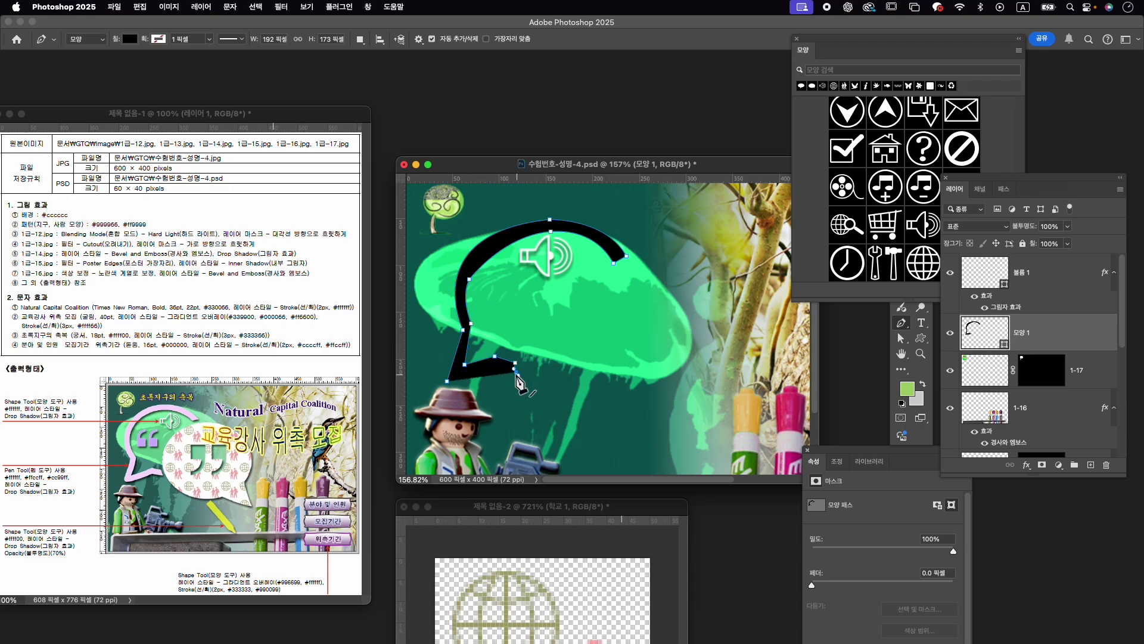
click(494, 368)
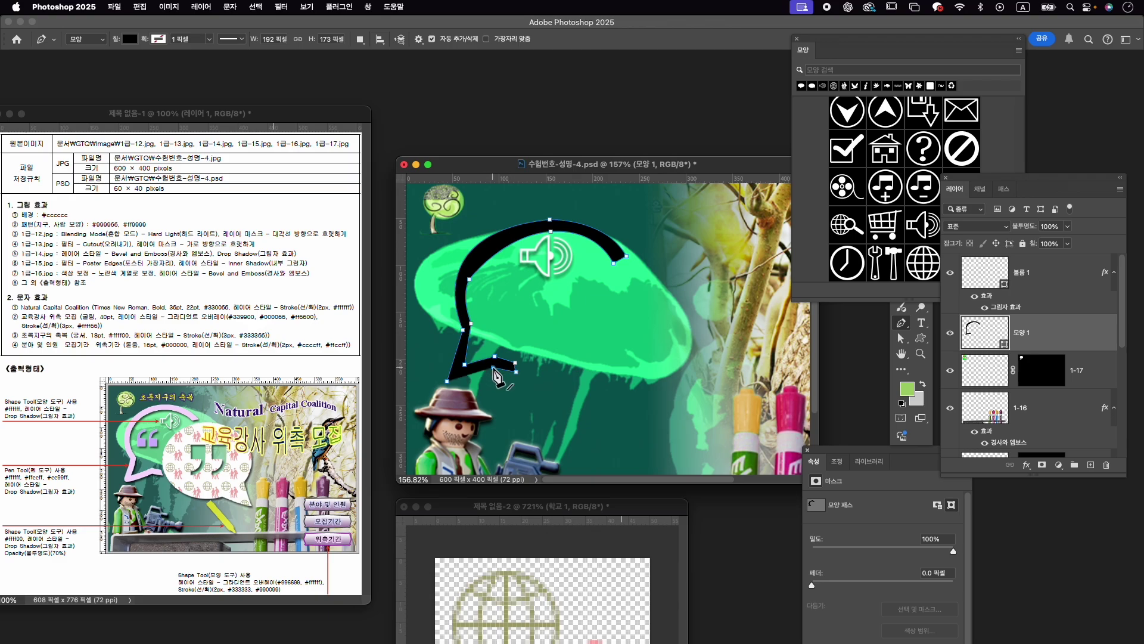
click(447, 381)
Smooth the outline's upper-left and left curves by dragging its direction handles.
key(a)
click(912, 341)
click(598, 286)
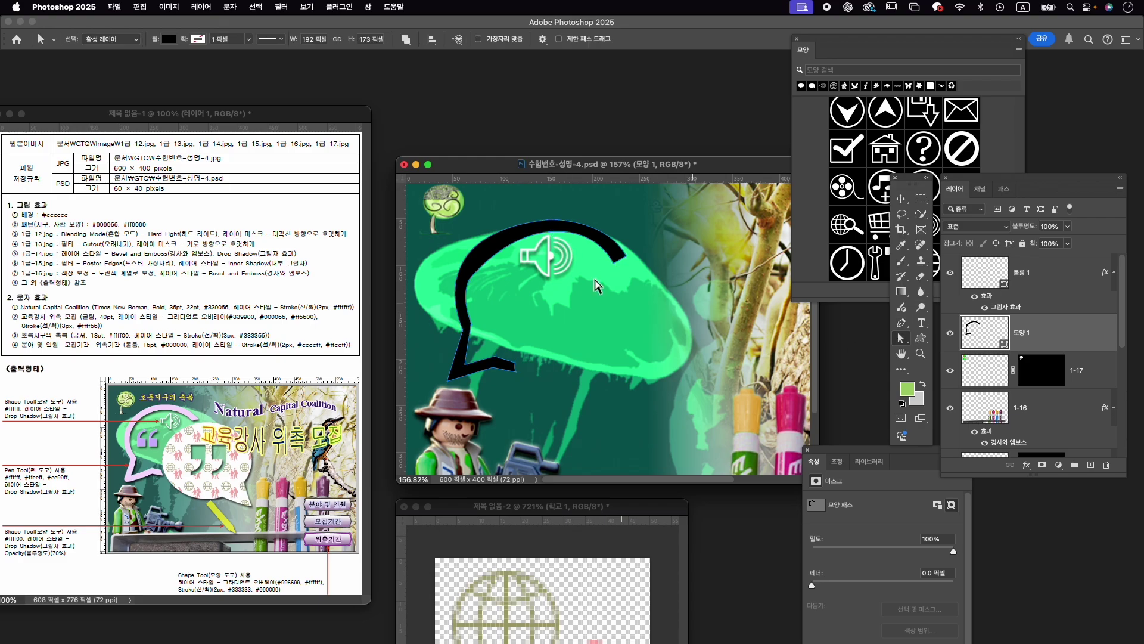
click(553, 236)
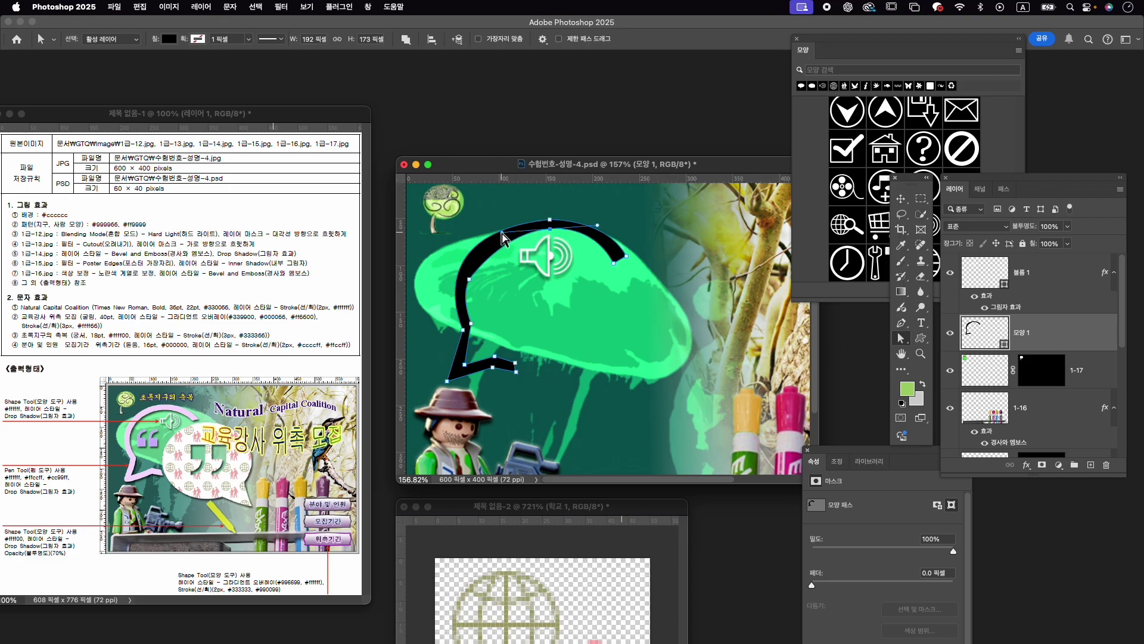
drag(503, 238, 477, 236)
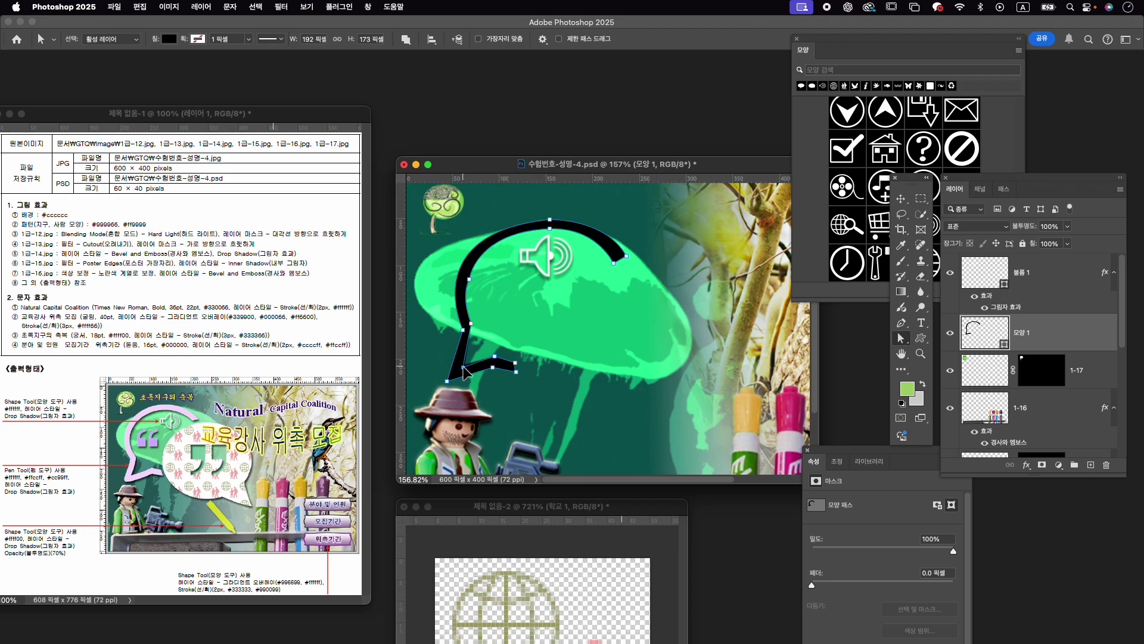
mouse_move(475, 329)
mouse_down()
mouse_move(490, 357)
mouse_move(518, 369)
mouse_up()
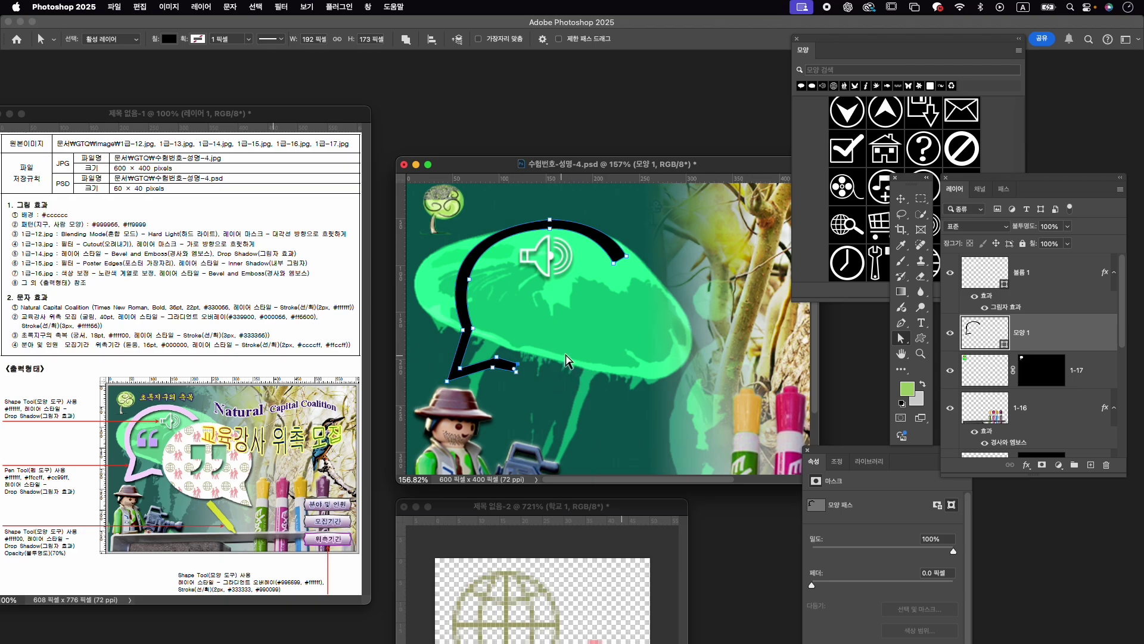
Deselect the outline and place the first anchor of a second black shape.
click(1057, 283)
click(1060, 329)
key(p)
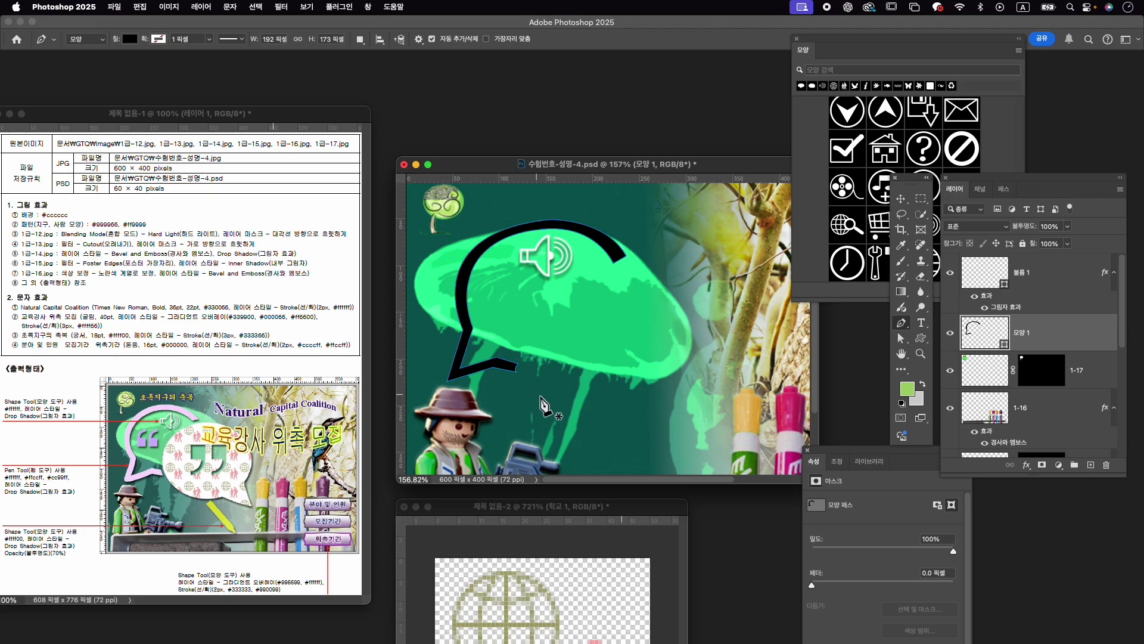
click(635, 407)
Draw and close the black bubble's rounded sides with a sharp lower-right tail.
drag(522, 364, 510, 317)
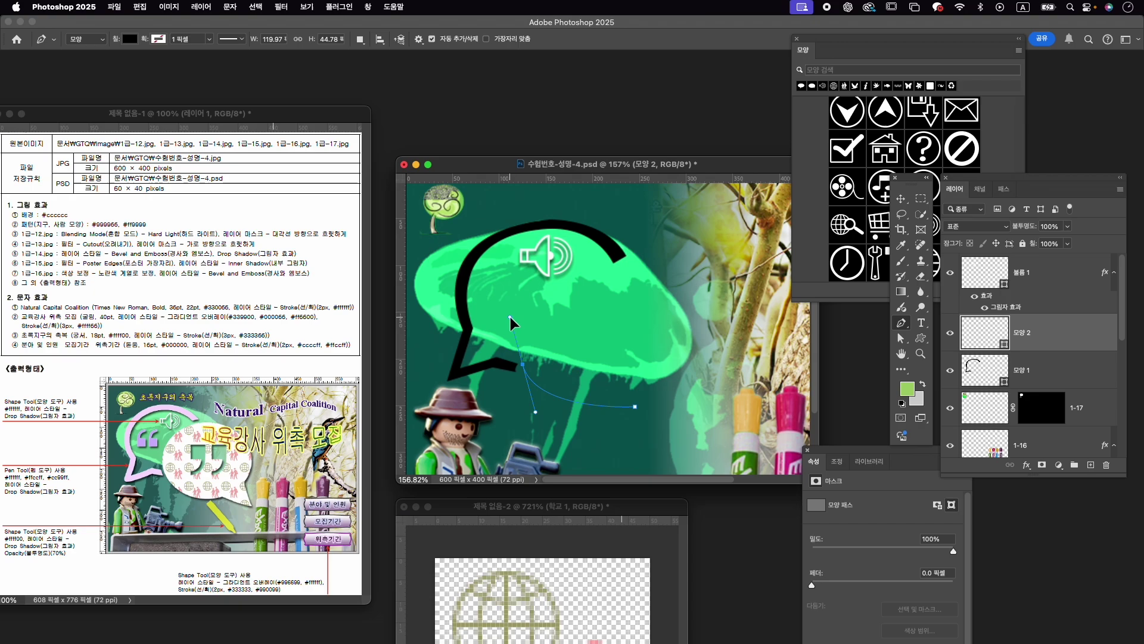
click(524, 365)
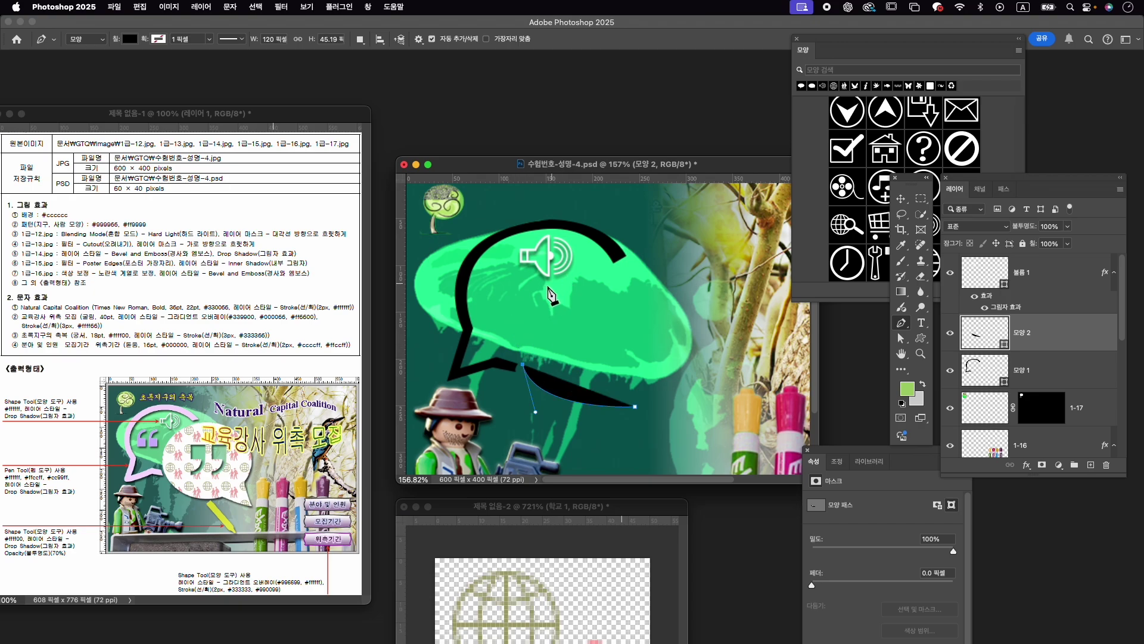
drag(587, 269, 663, 265)
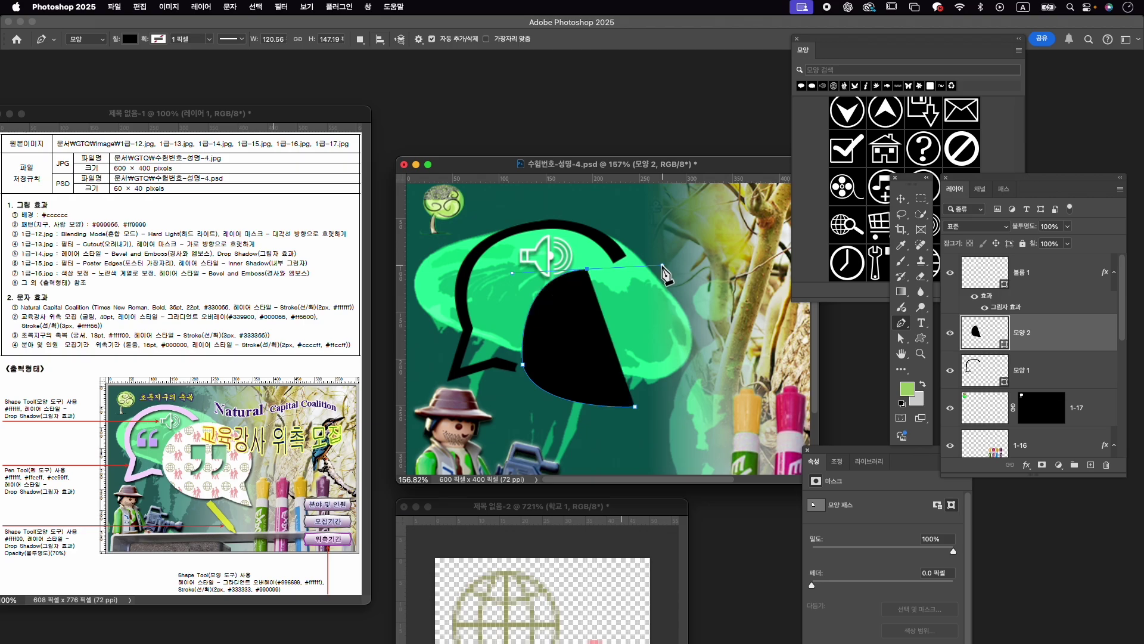
click(702, 334)
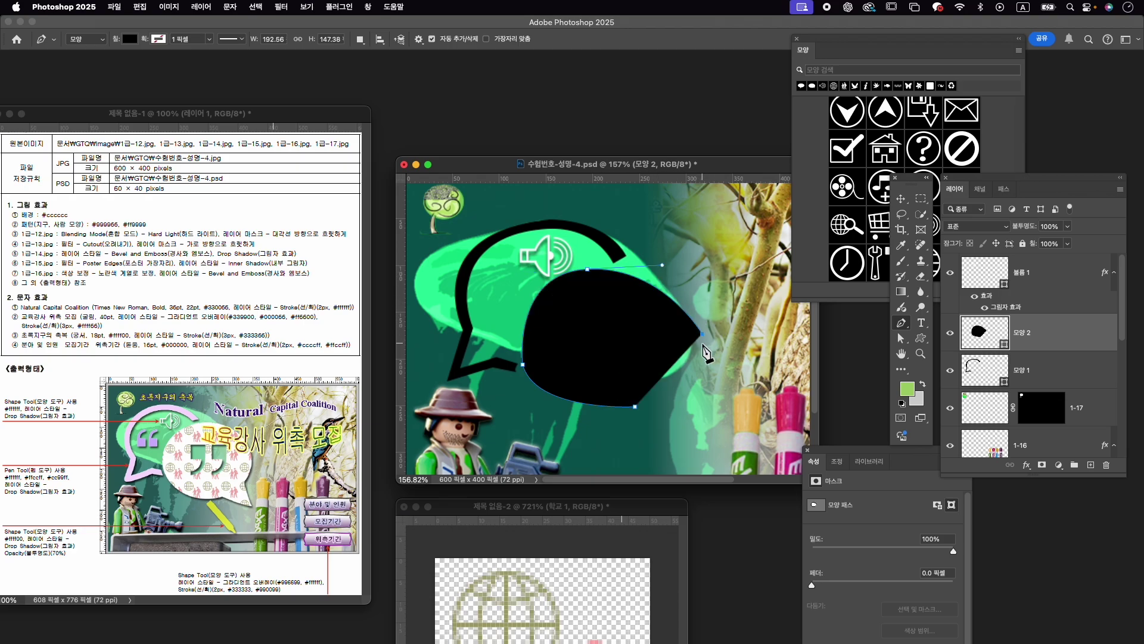
click(680, 380)
drag(671, 387, 670, 387)
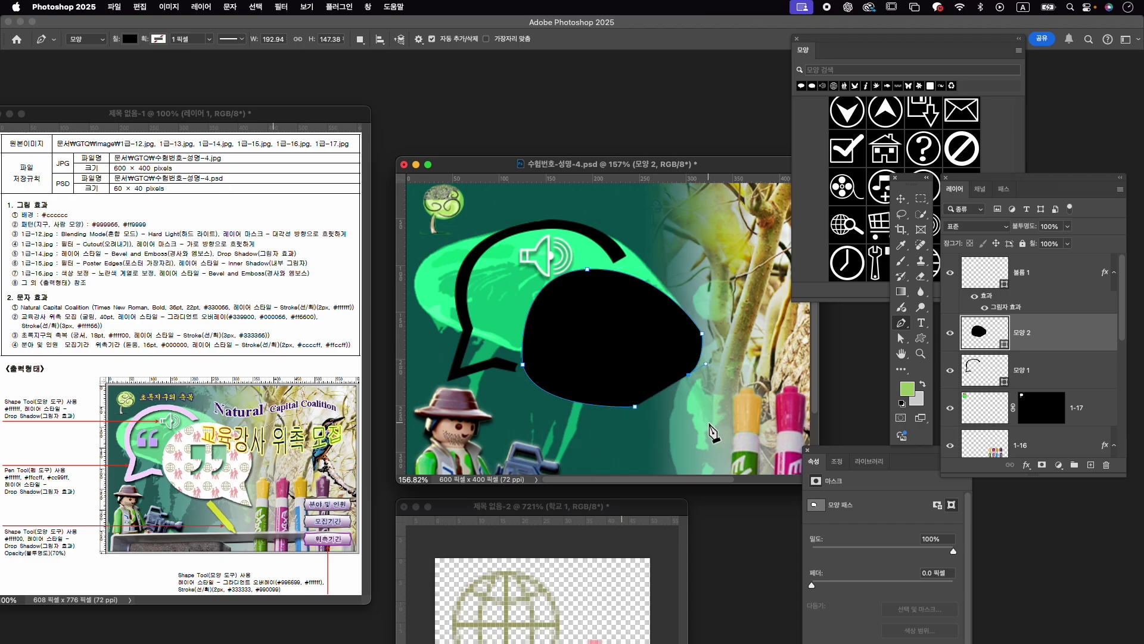
click(704, 421)
click(704, 422)
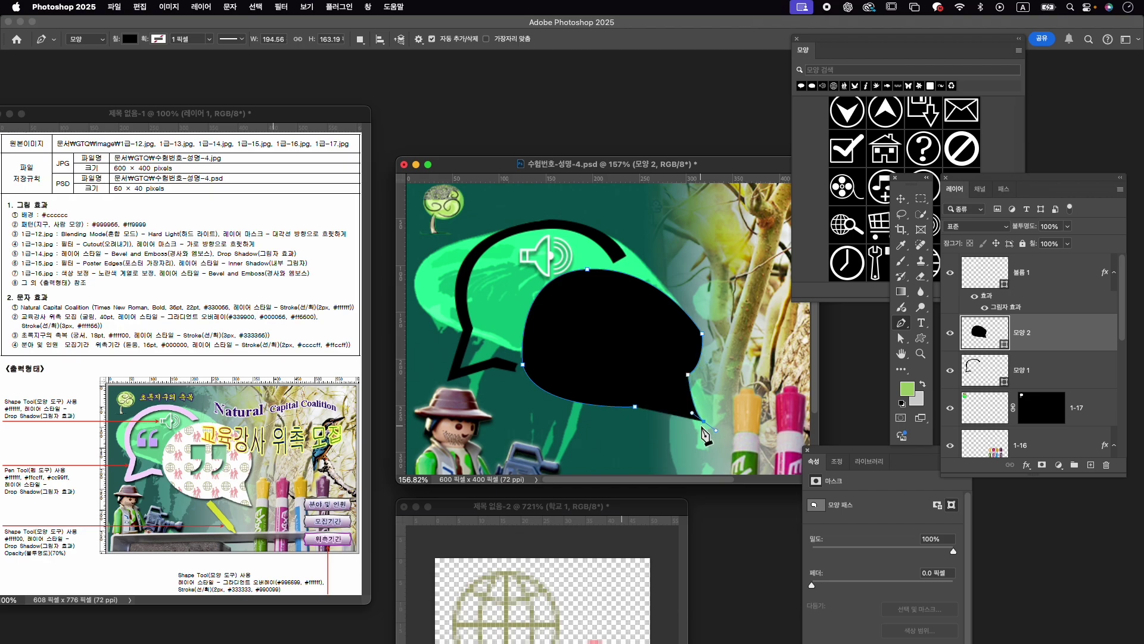
click(635, 407)
drag(564, 382, 566, 375)
Drag the top anchor's handle to bulge the bubble's upper-right curve outward.
key(a)
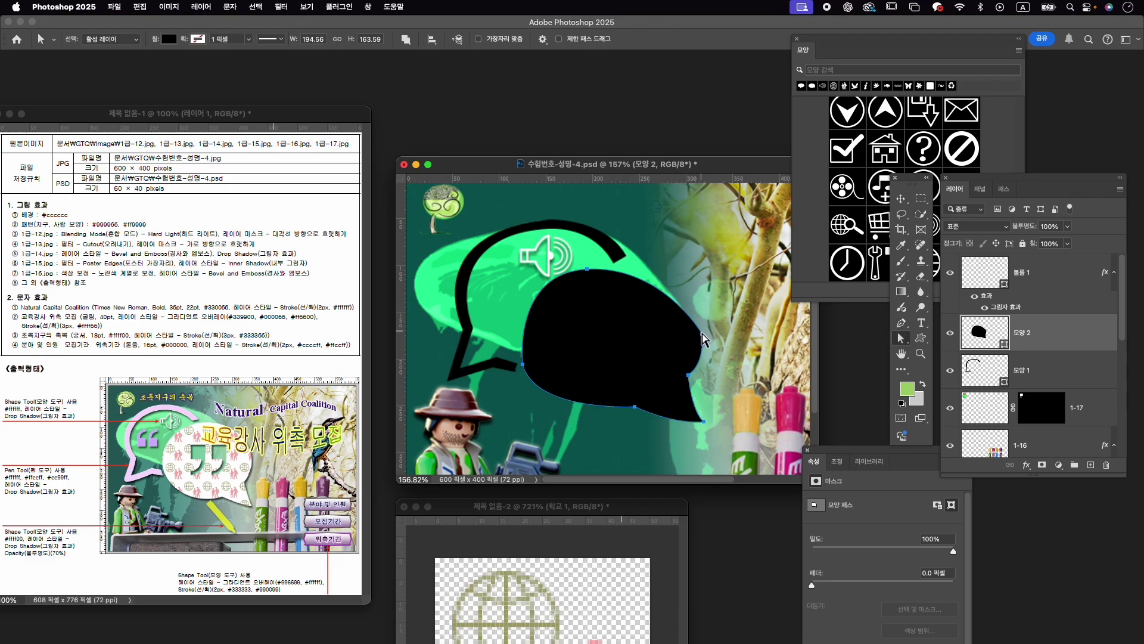
click(587, 270)
drag(662, 265, 703, 247)
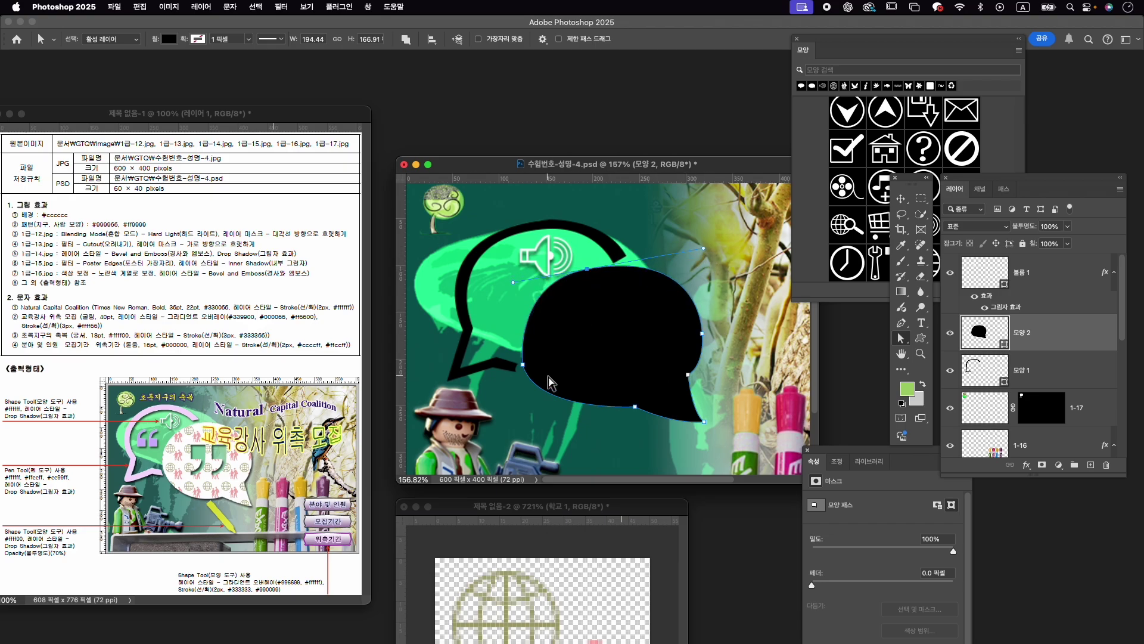
scroll(543, 388, down, 3)
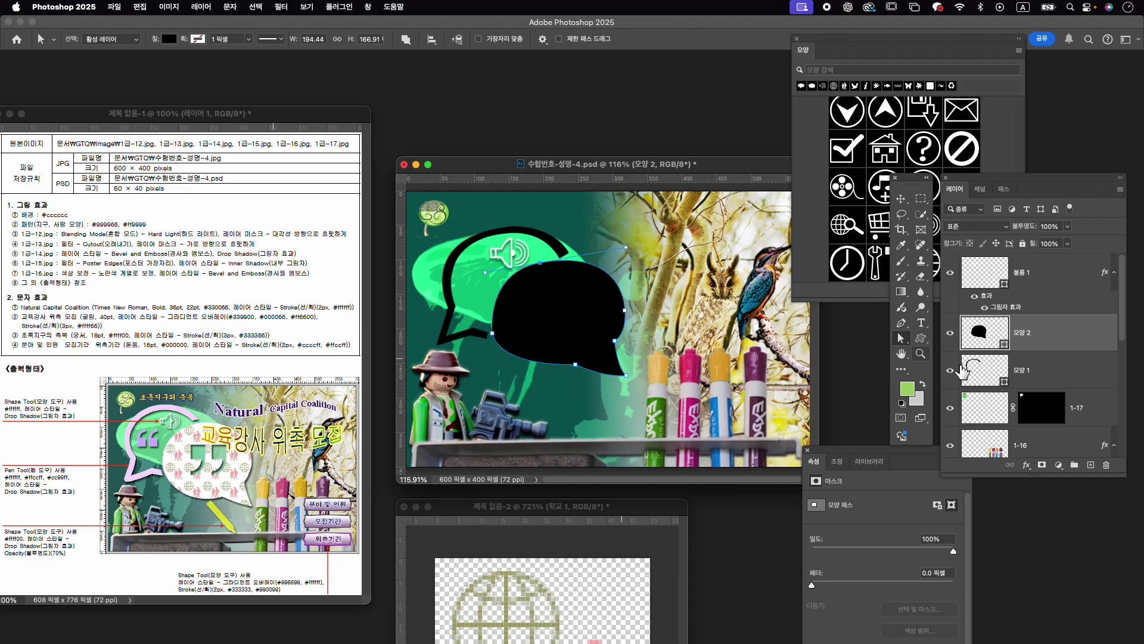
Select layer 모양 2 and set the Pen path operation to Subtract Front Shape.
click(1075, 367)
click(1043, 338)
key(p)
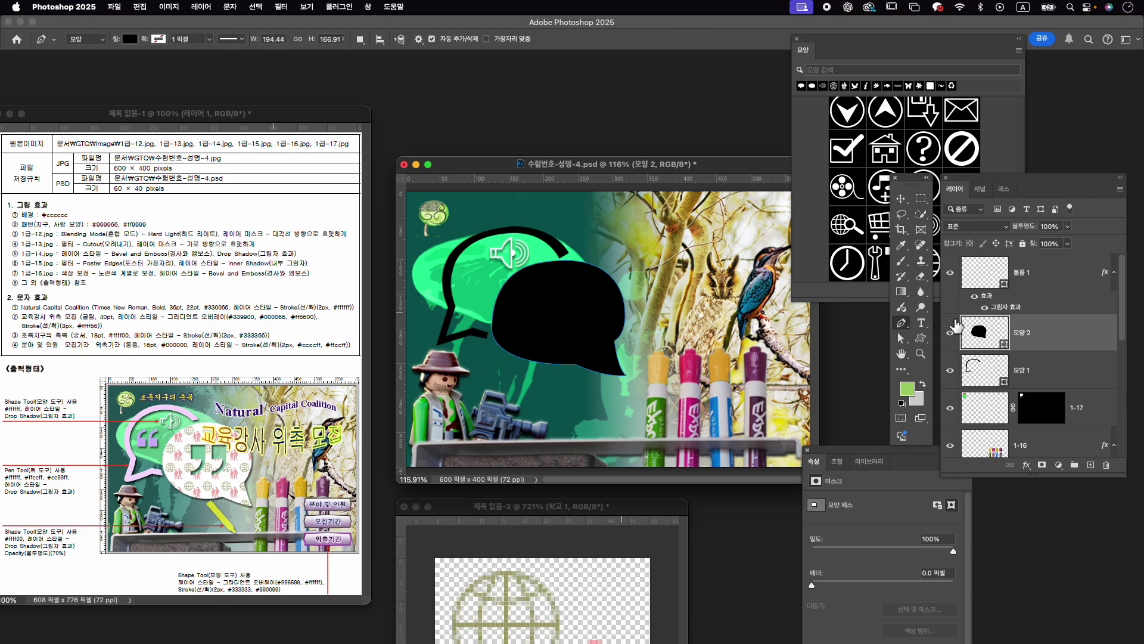
click(360, 40)
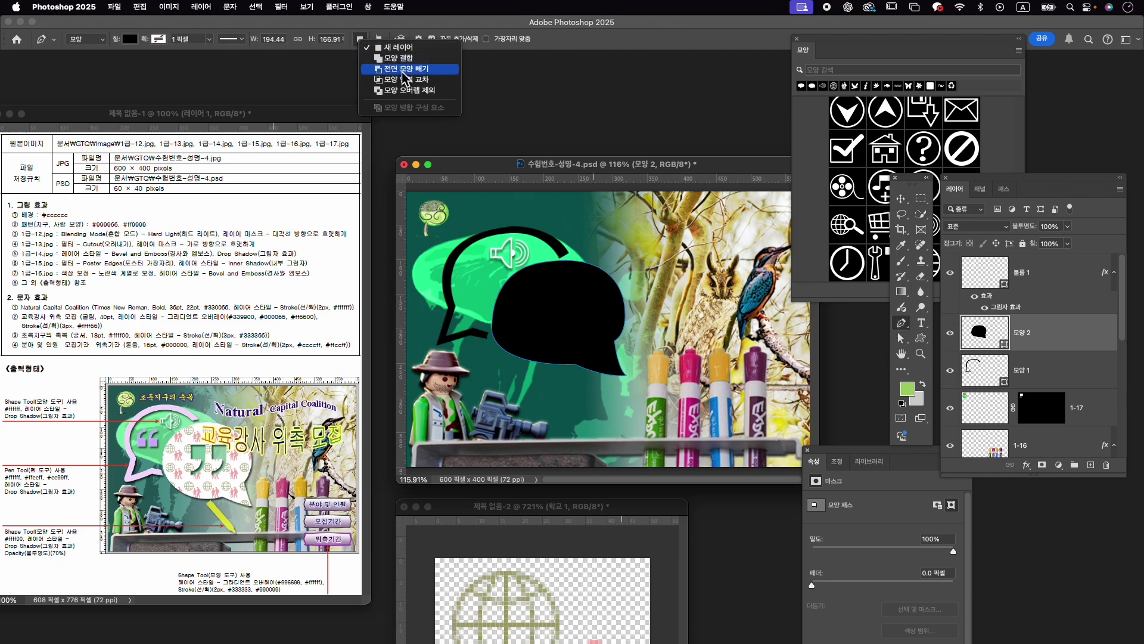
click(402, 70)
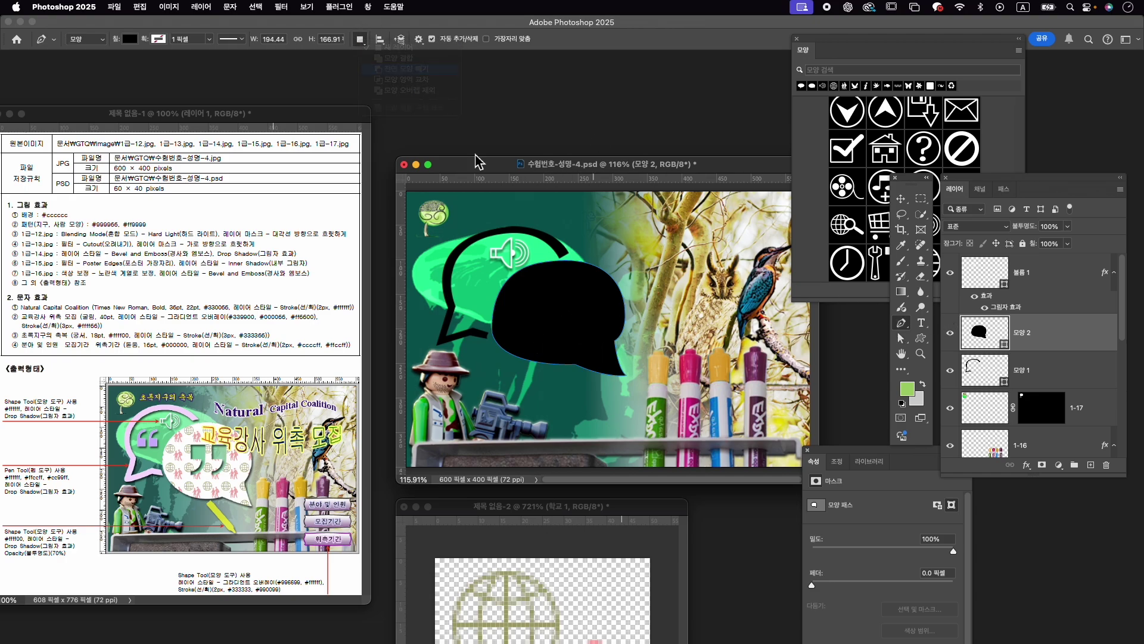
Cut a comma-shaped quote mark out of the black bubble, shaping its curved tail.
click(533, 289)
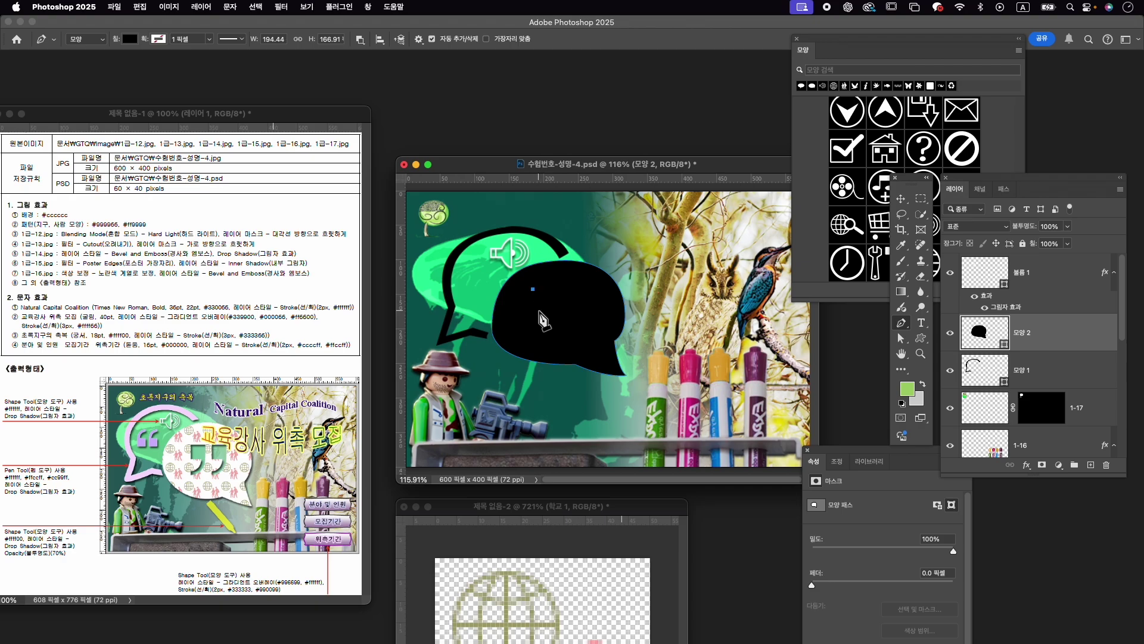
click(532, 289)
click(549, 288)
click(563, 309)
click(549, 330)
drag(550, 331, 529, 327)
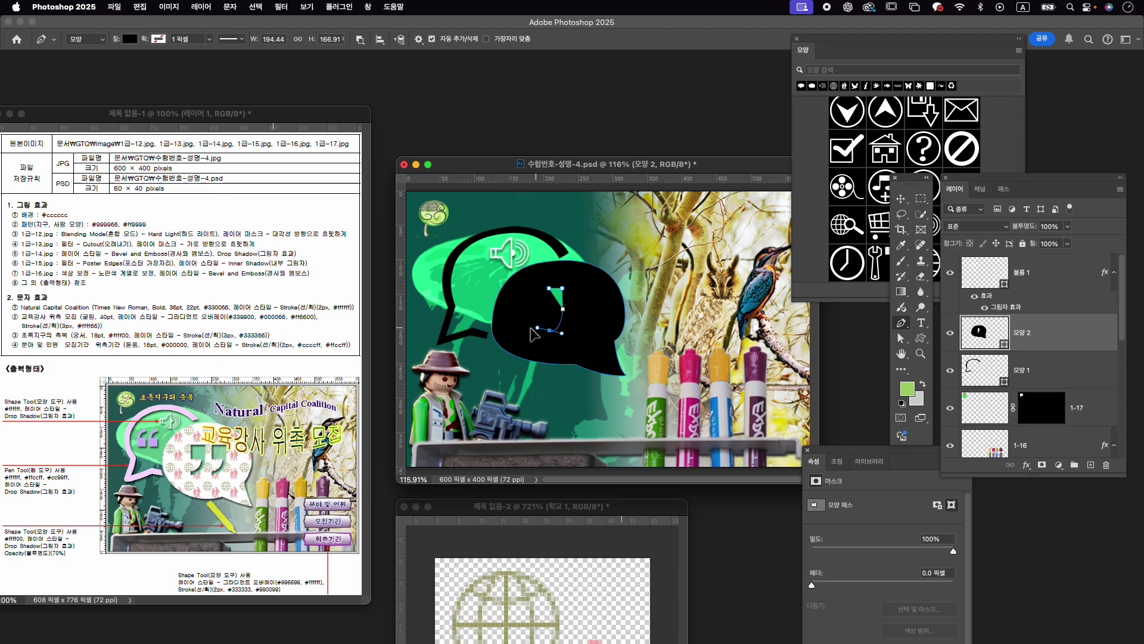
scroll(550, 332, up, 3)
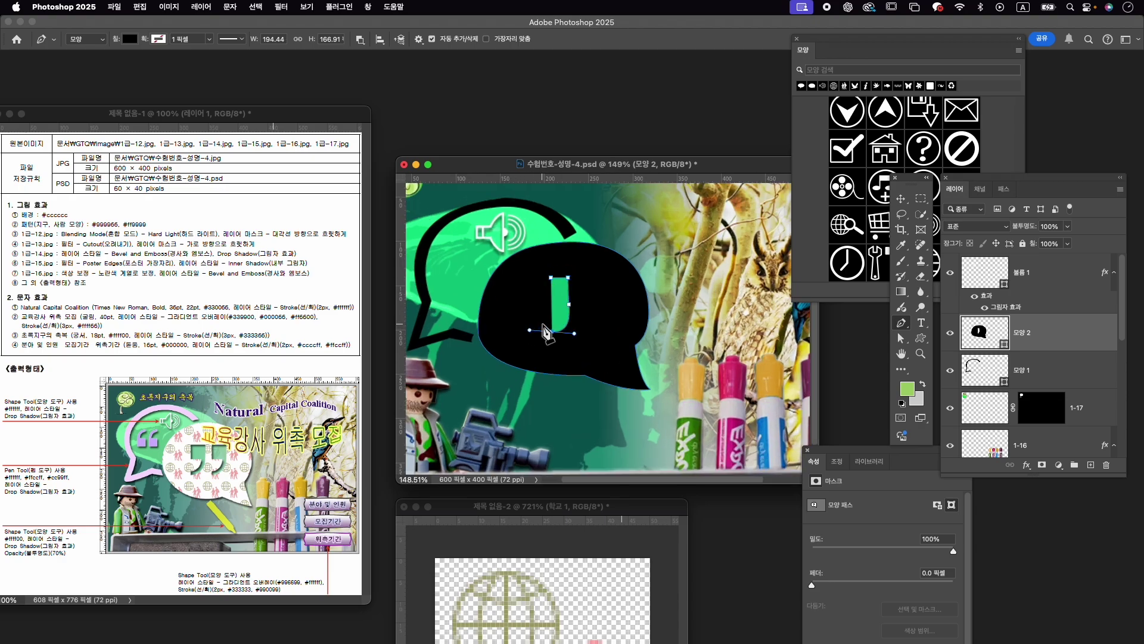
scroll(550, 332, up, 3)
click(567, 346)
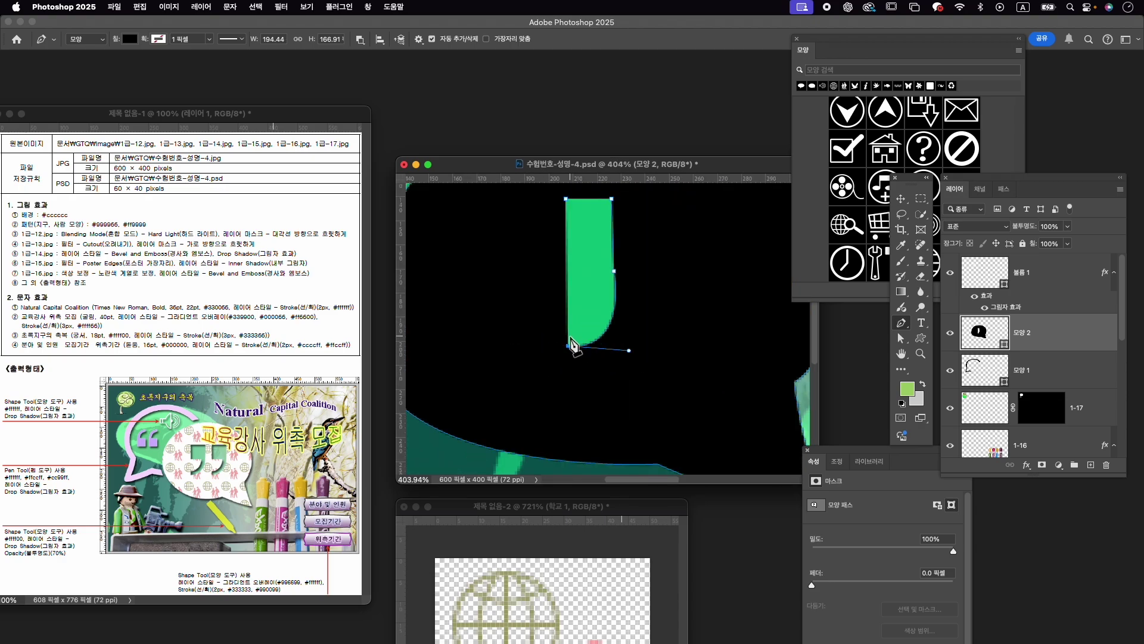
click(569, 346)
mouse_move(609, 272)
mouse_down()
mouse_move(607, 188)
mouse_move(614, 199)
mouse_up()
key(ctrl+z)
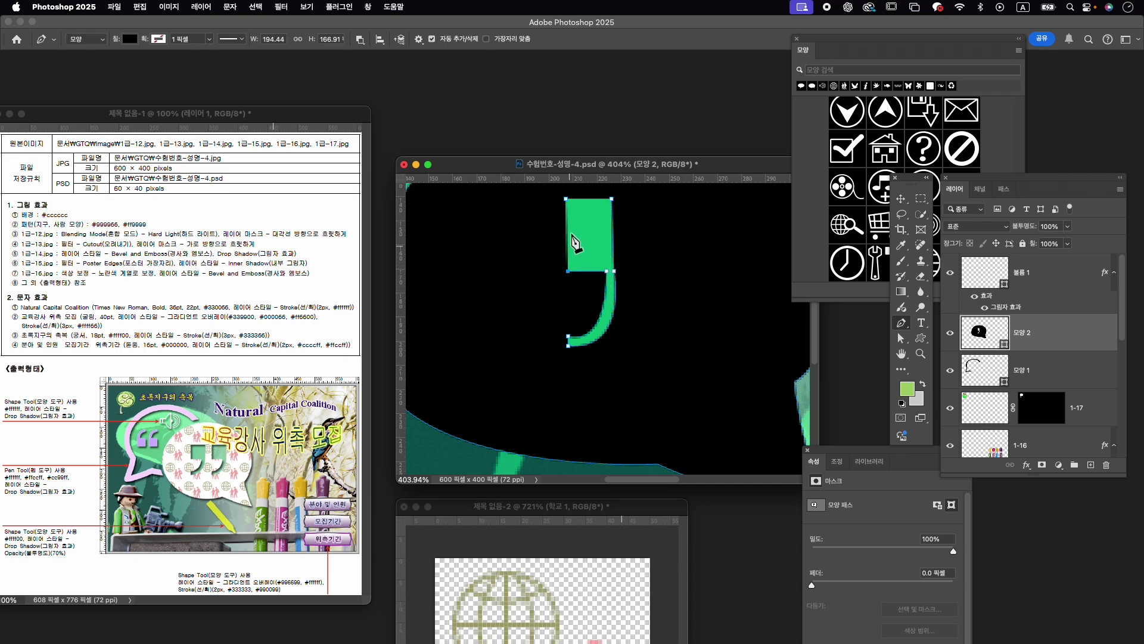
scroll(612, 278, down, 3)
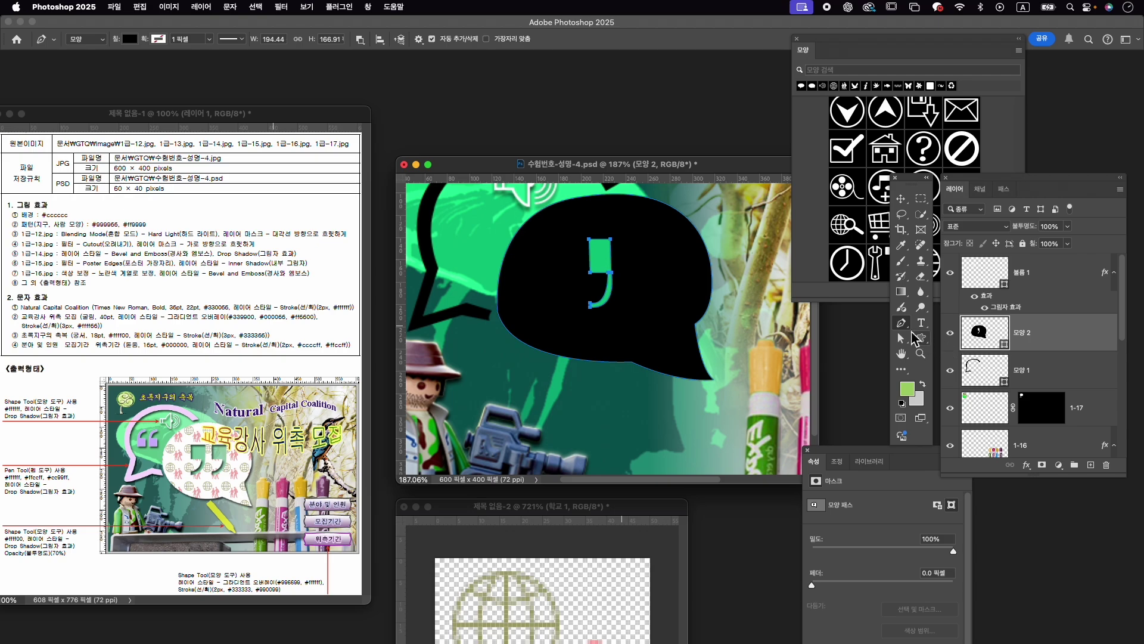
drag(901, 337, 940, 343)
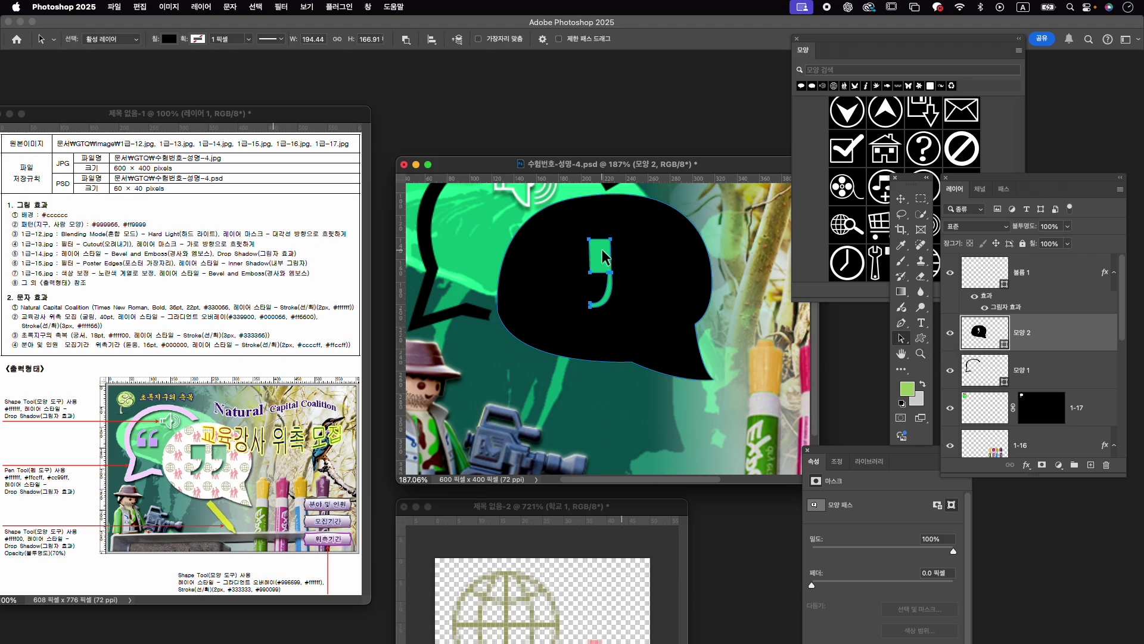
Copy the comma cutout to its right, nudge the pair left, and deselect.
drag(601, 253, 599, 253)
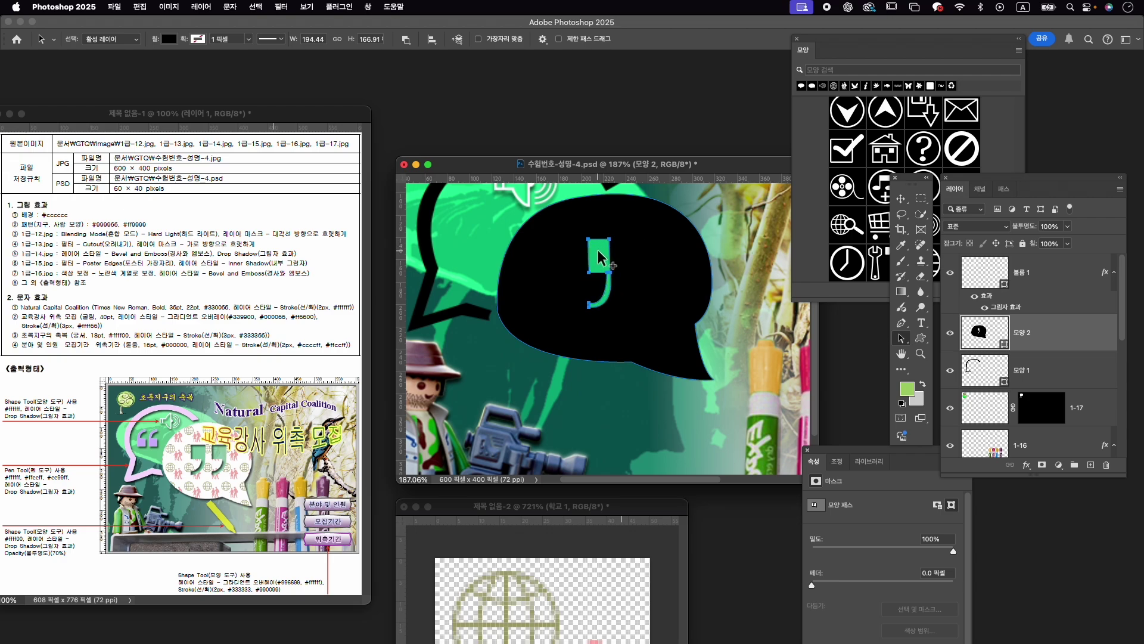
drag(600, 254, 625, 250)
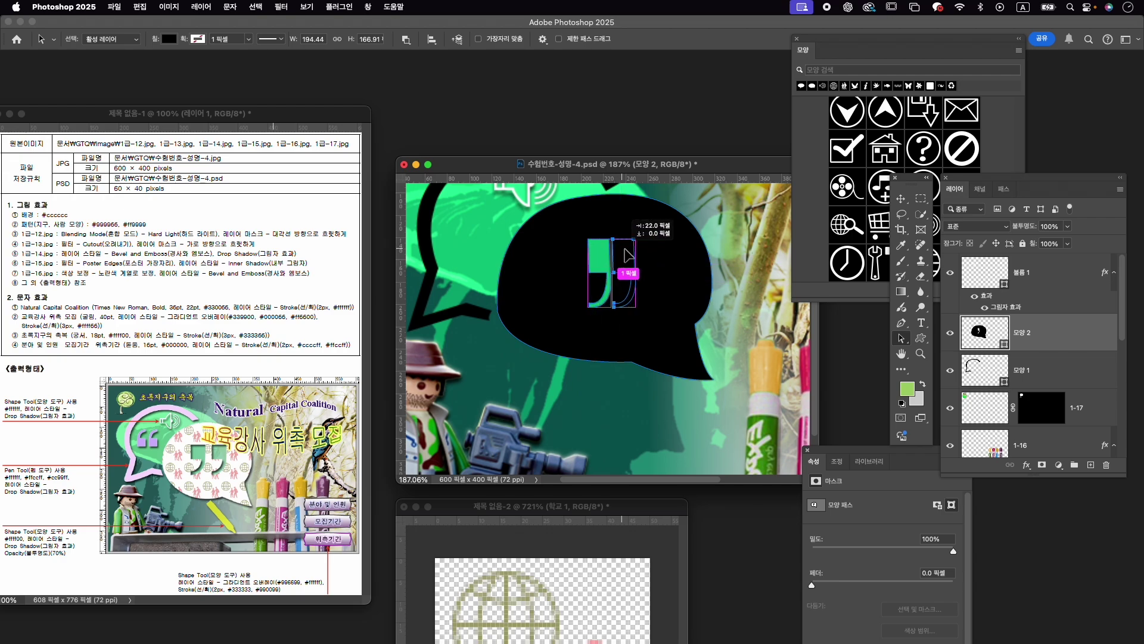
drag(624, 251, 636, 250)
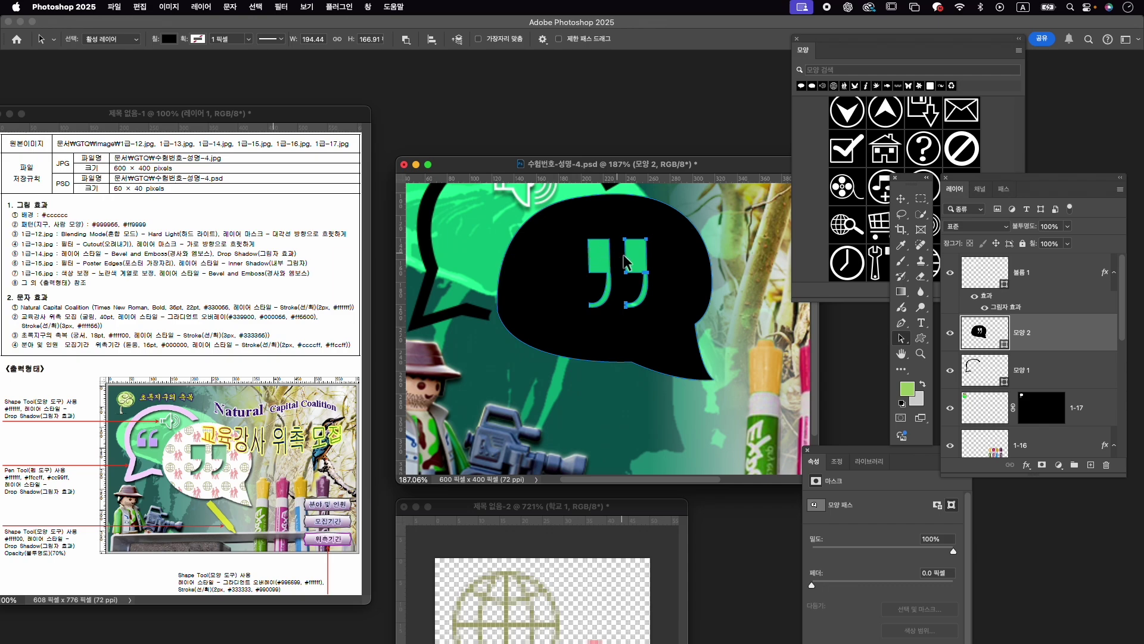
right_click(901, 338)
click(941, 351)
key(Left)
key(Left)
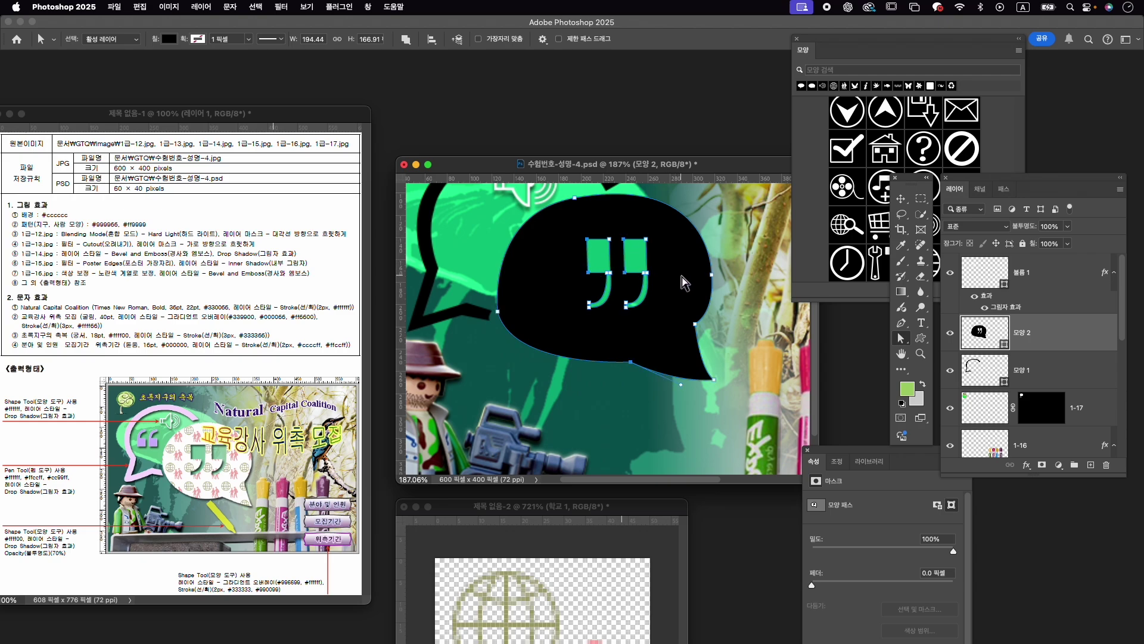
key(Left)
key(Left)
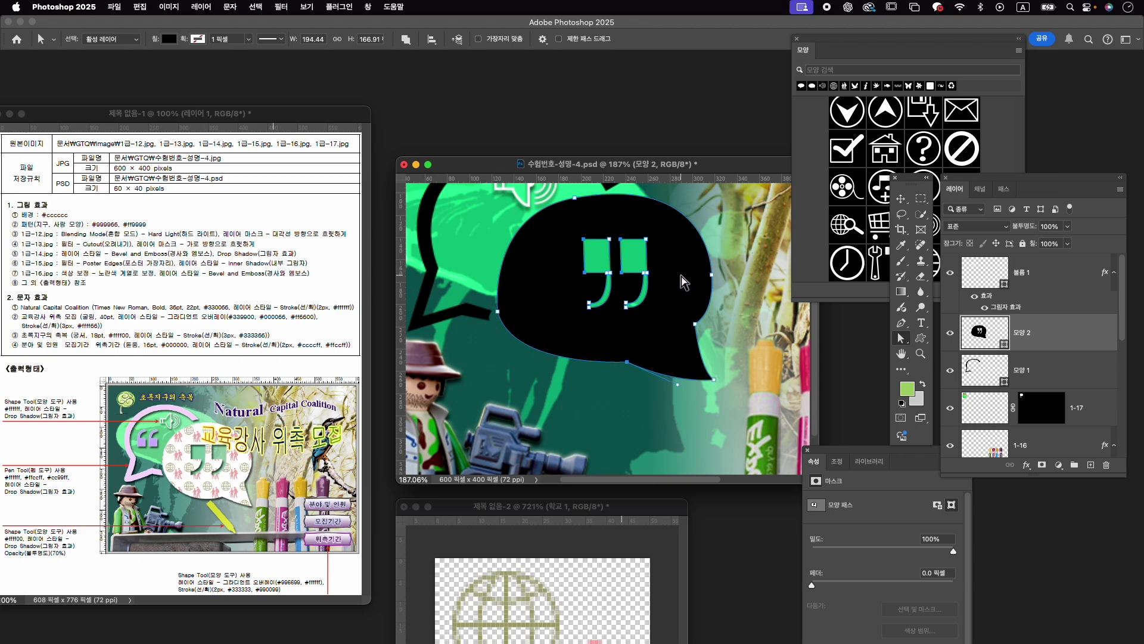
click(744, 344)
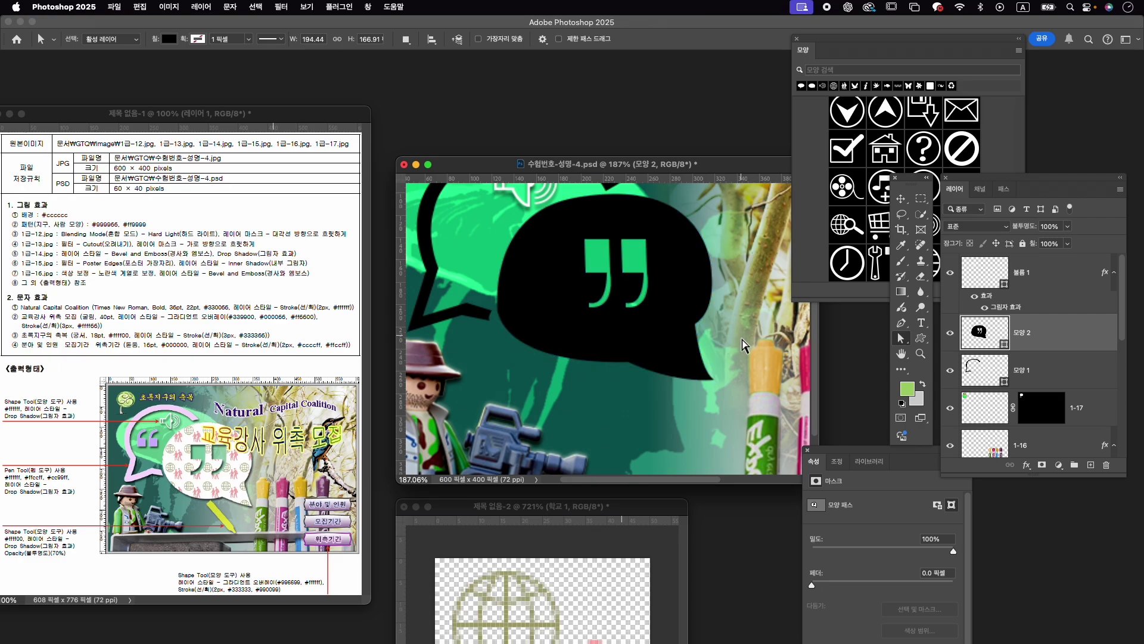
Fit the whole poster on screen and adjust the view.
key(super+0)
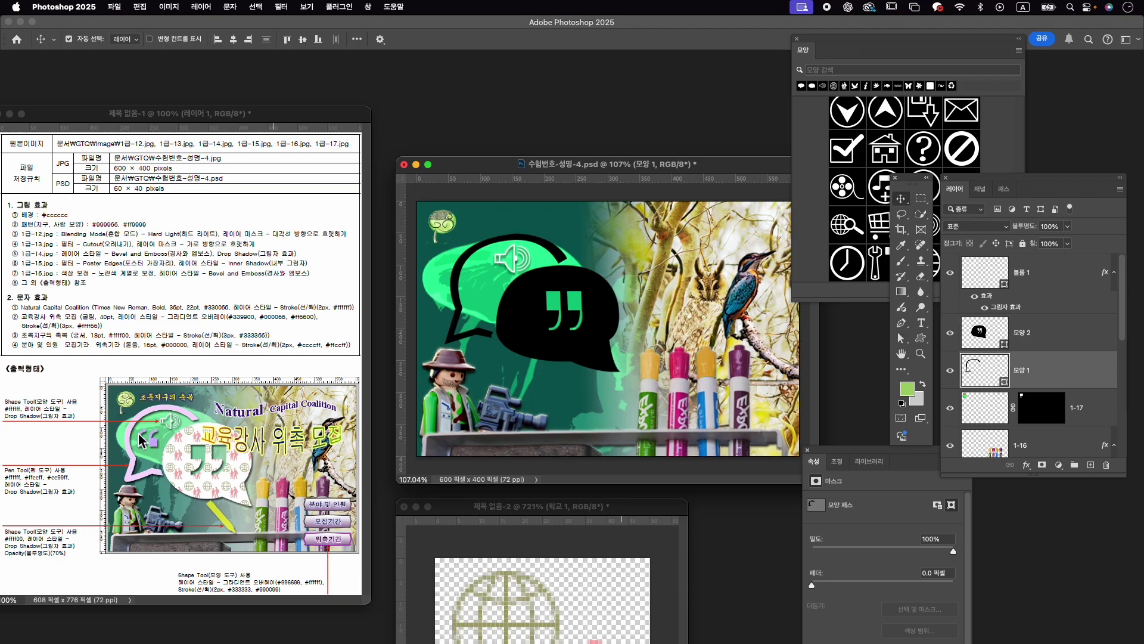
scroll(487, 277, up, 3)
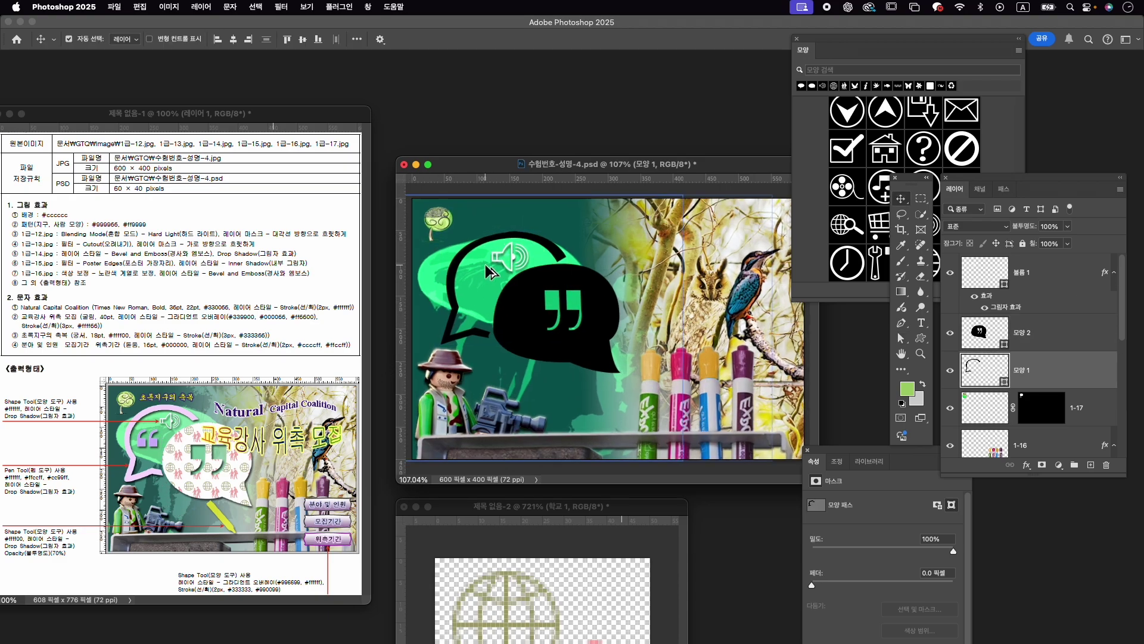
scroll(480, 279, up, 2)
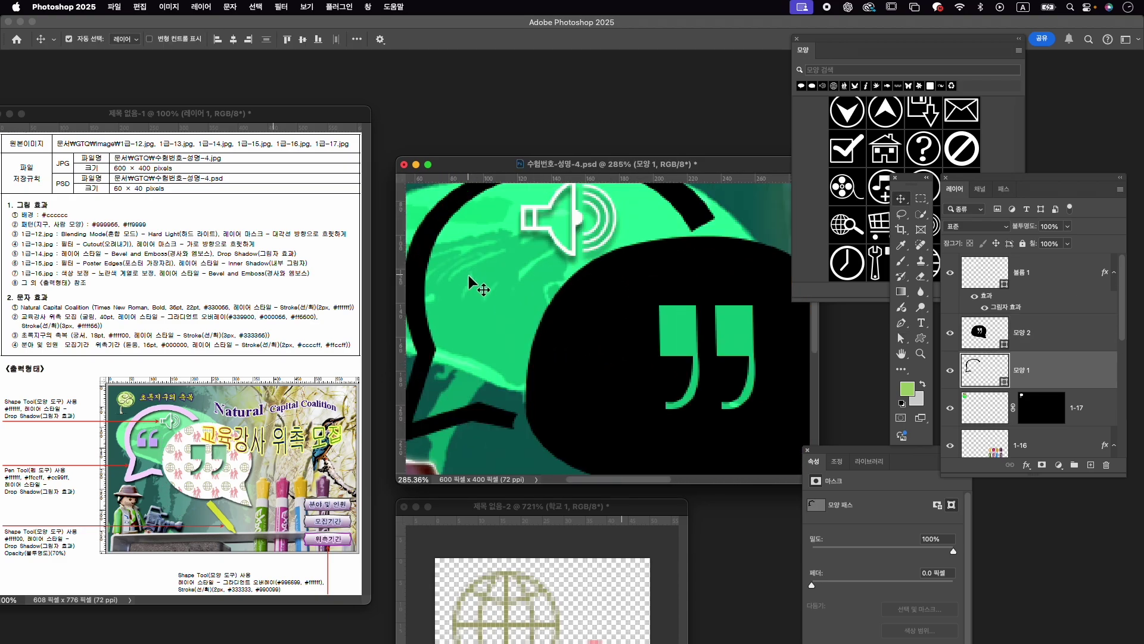
scroll(513, 284, up, 3)
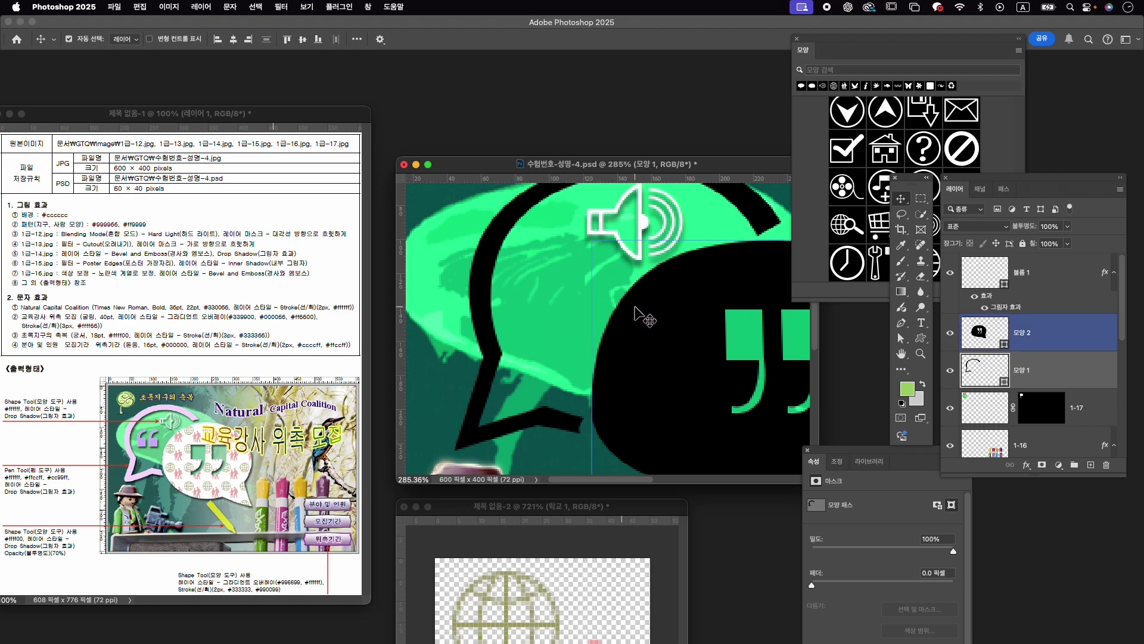
click(905, 322)
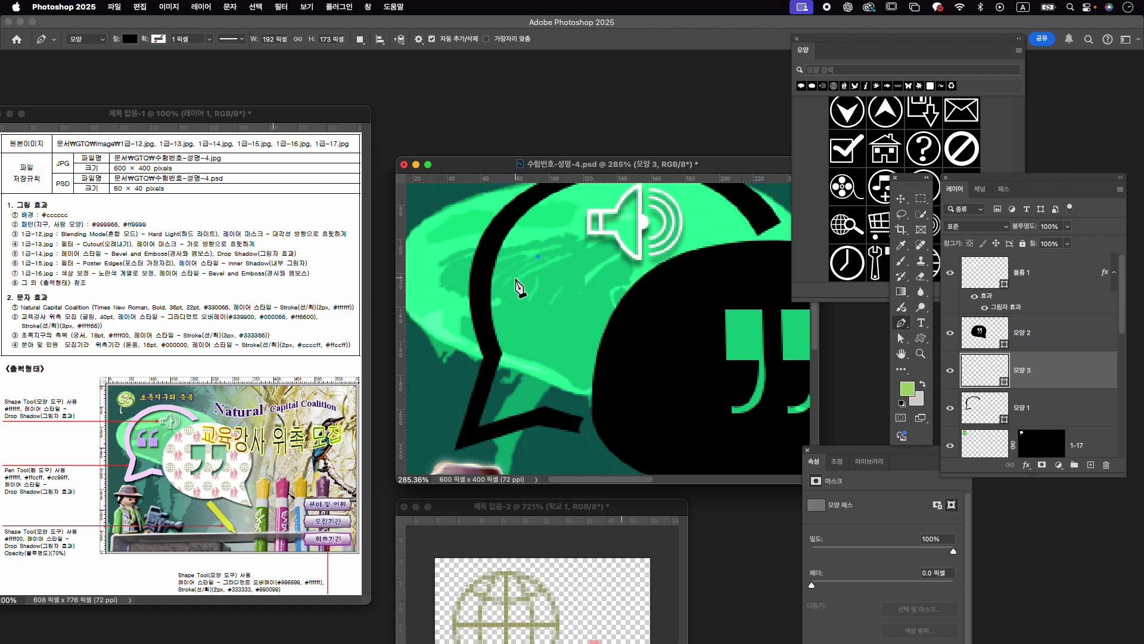
Draw a black opening quote mark with a hooked top in the green bubble.
click(514, 286)
key(Return)
click(515, 308)
click(547, 309)
click(546, 281)
drag(526, 284, 543, 275)
click(540, 260)
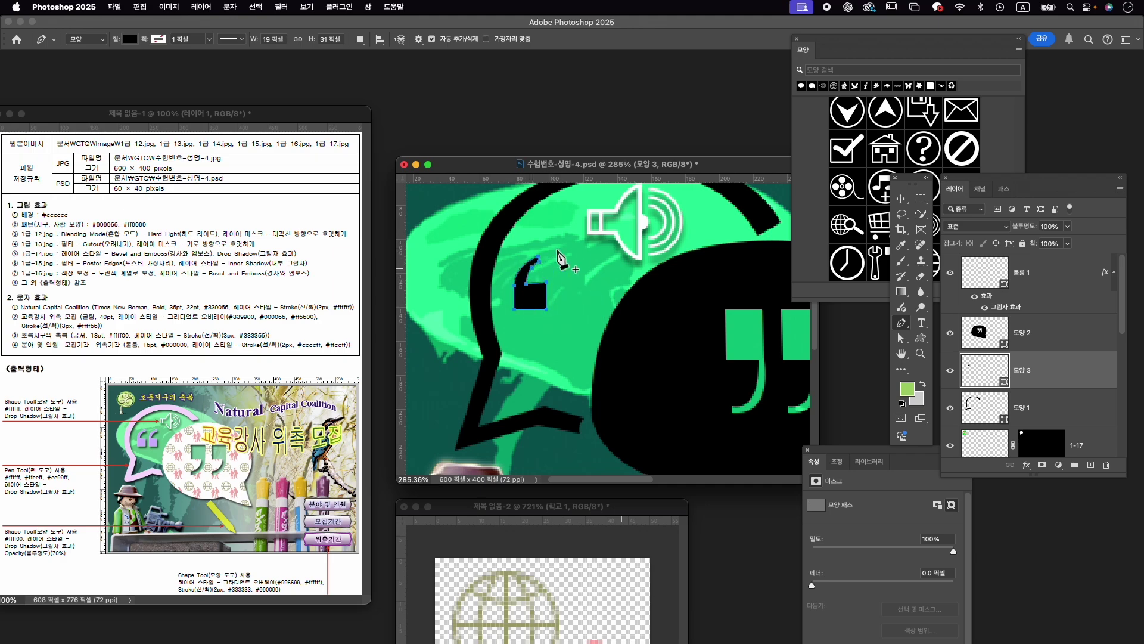
scroll(572, 274, down, 3)
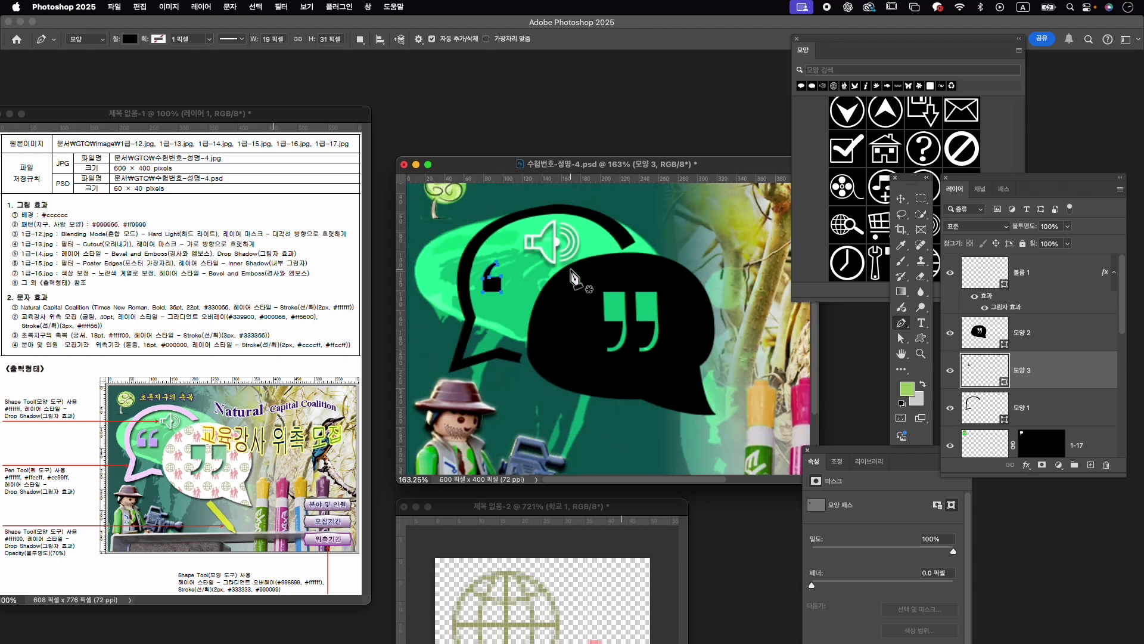
click(1065, 408)
Duplicate the quote mark to its right with the Move tool.
click(1064, 364)
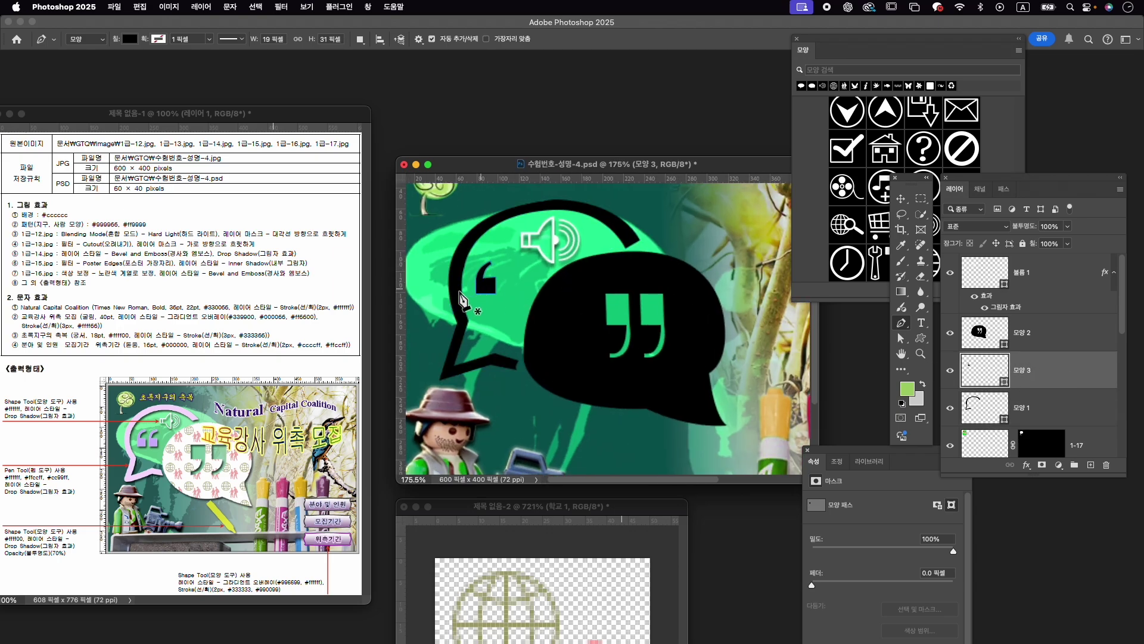
key(v)
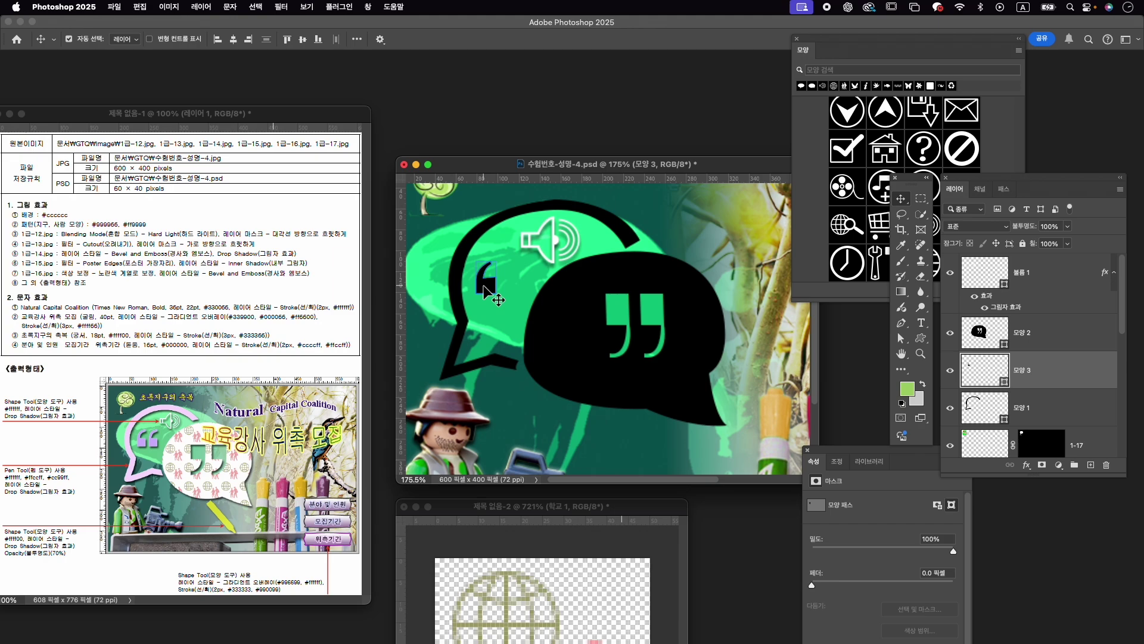
drag(489, 291, 511, 289)
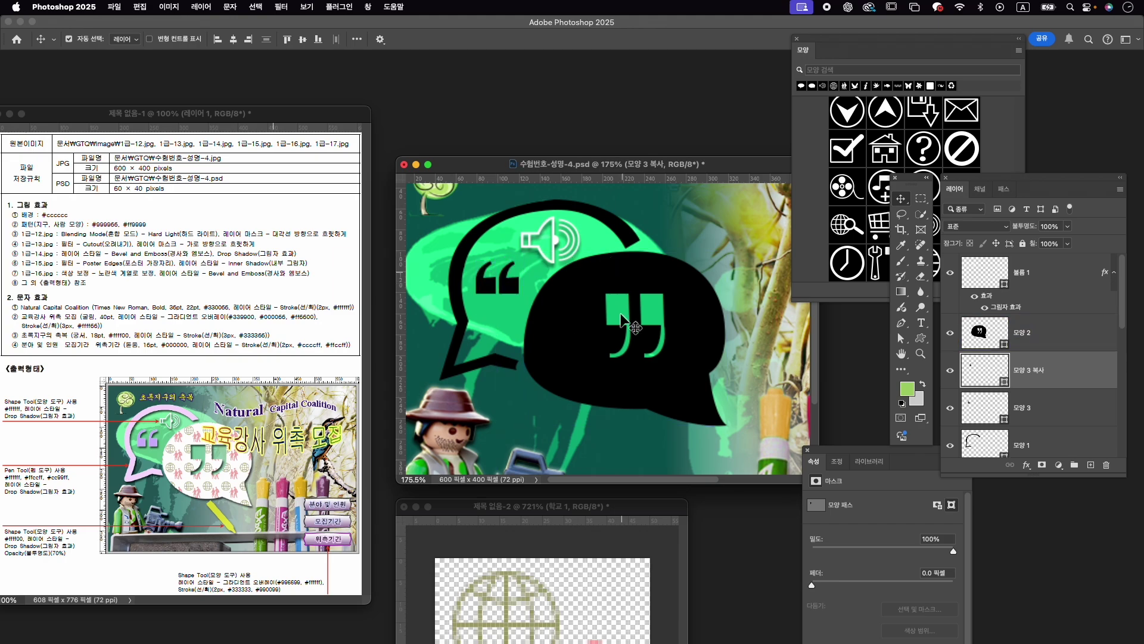
click(1058, 417)
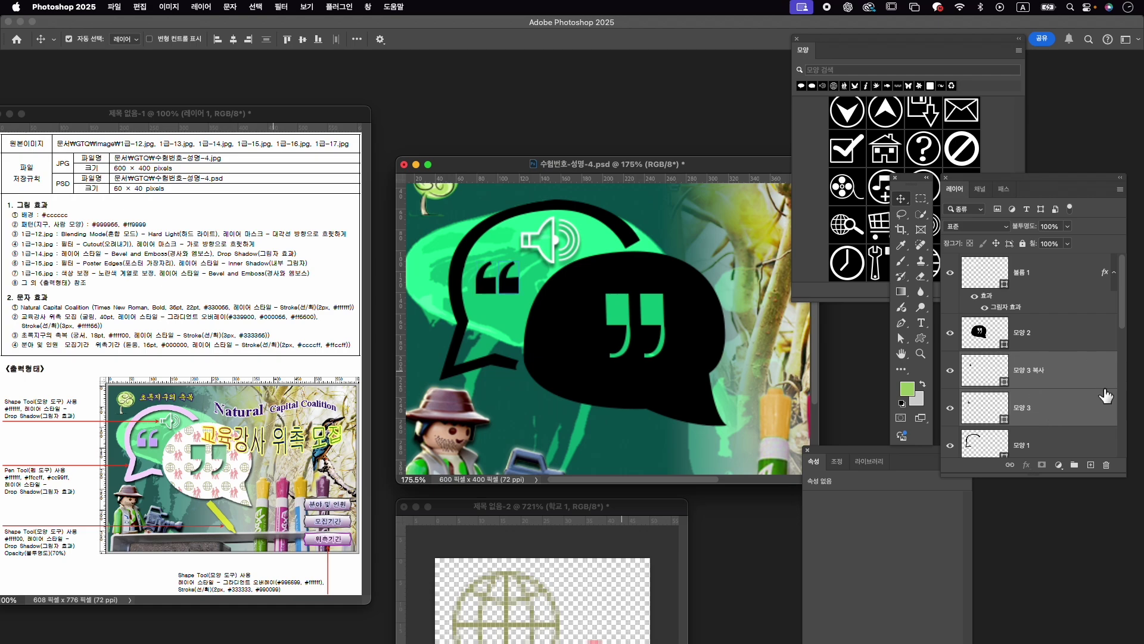
Merge the two quote-mark layers into 모양 3 복사 and toggle its visibility to check.
right_click(1058, 384)
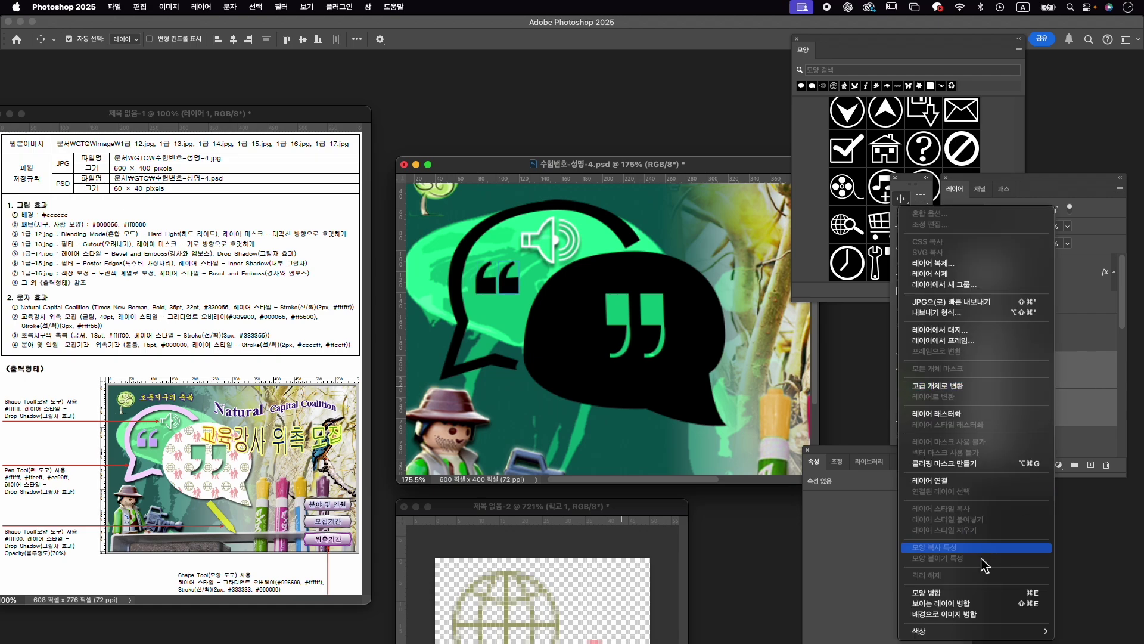
click(938, 593)
click(954, 373)
click(953, 373)
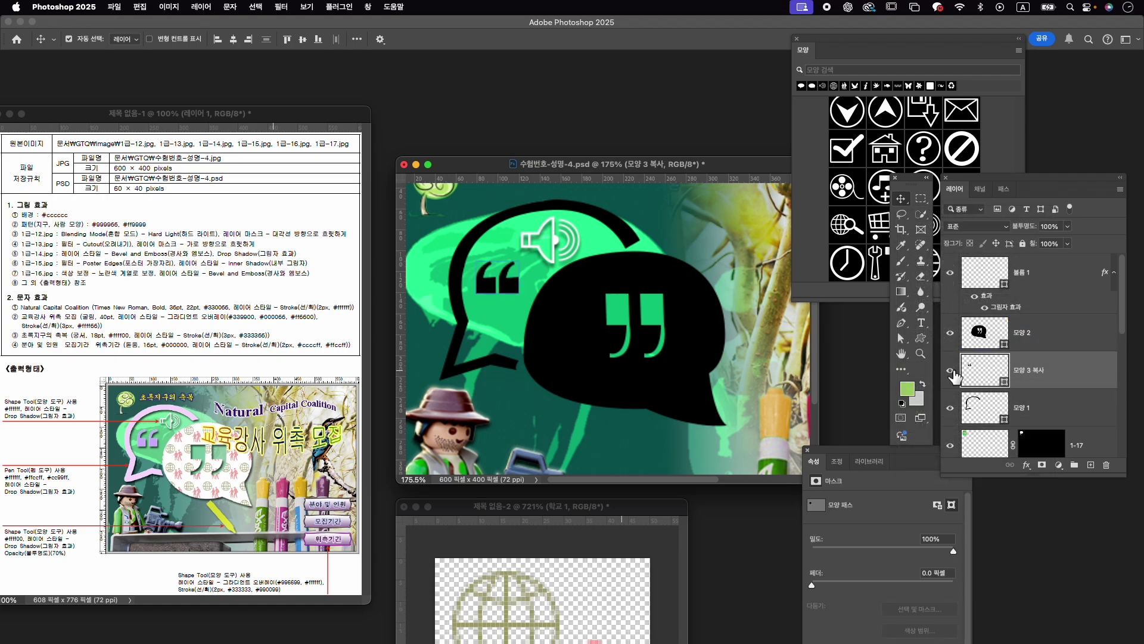
click(954, 373)
click(951, 370)
Change layer 모양 2's bubble fill from black to white.
click(1066, 336)
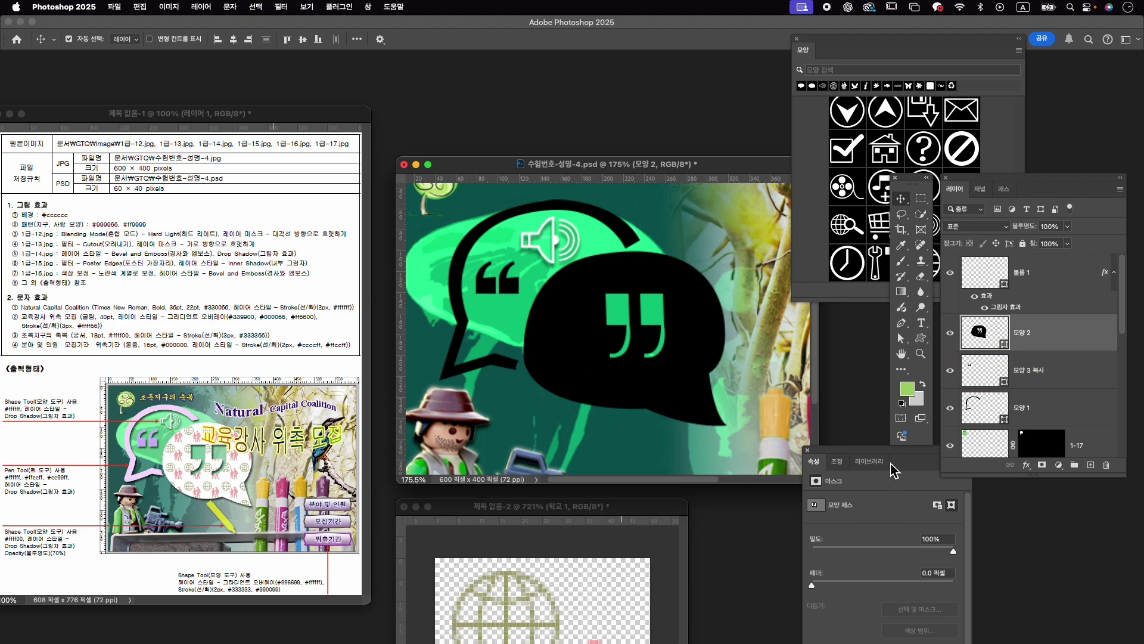
key(p)
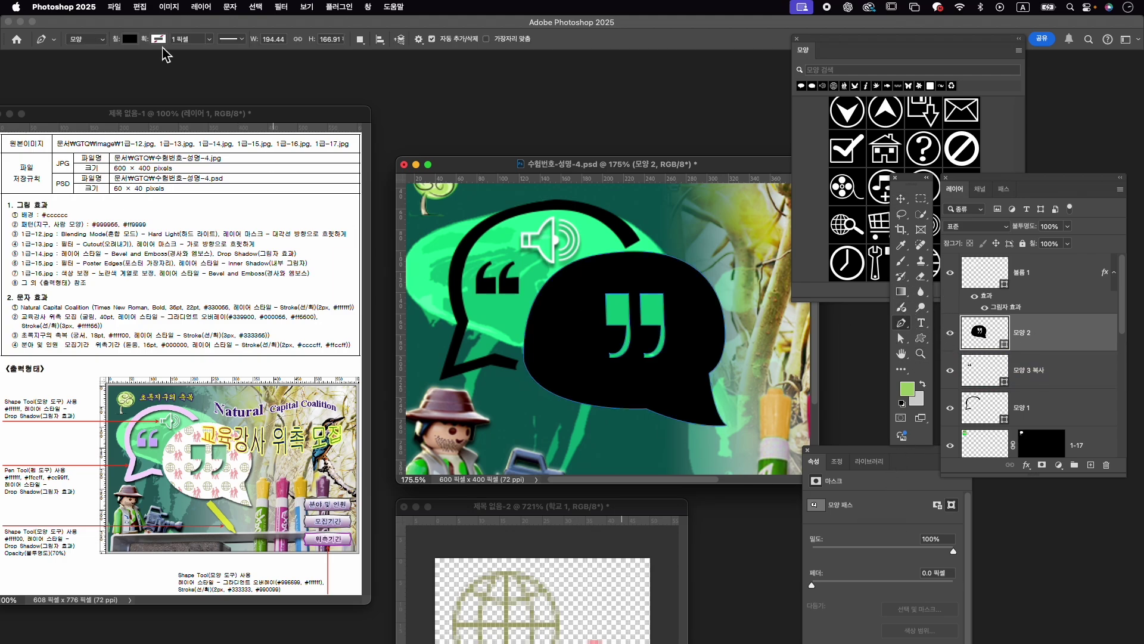
click(132, 45)
click(65, 103)
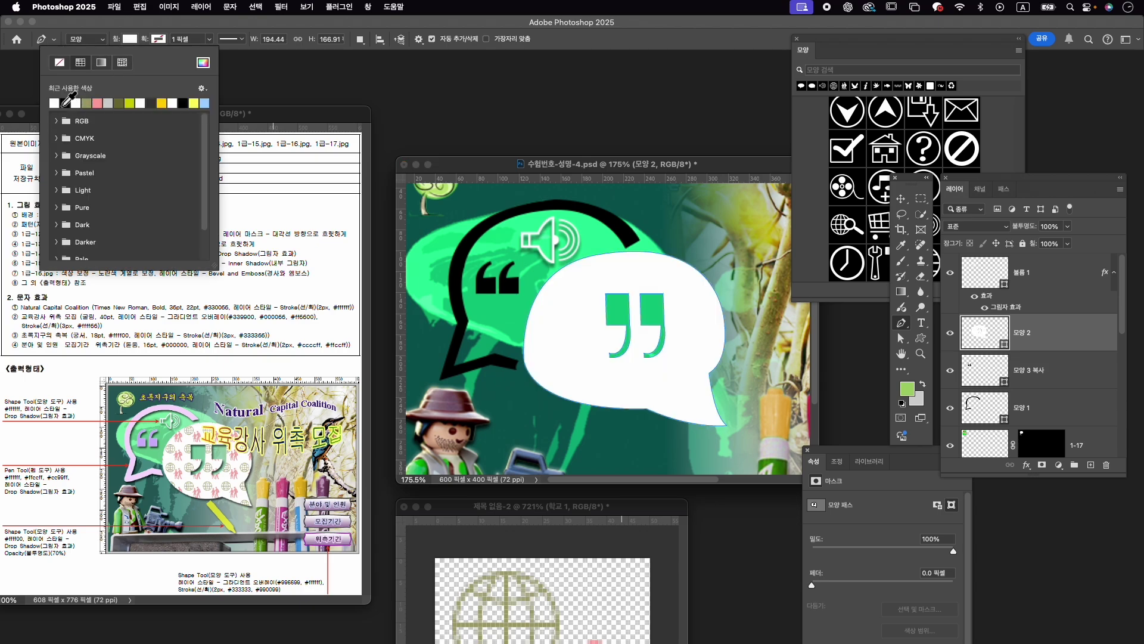
click(204, 70)
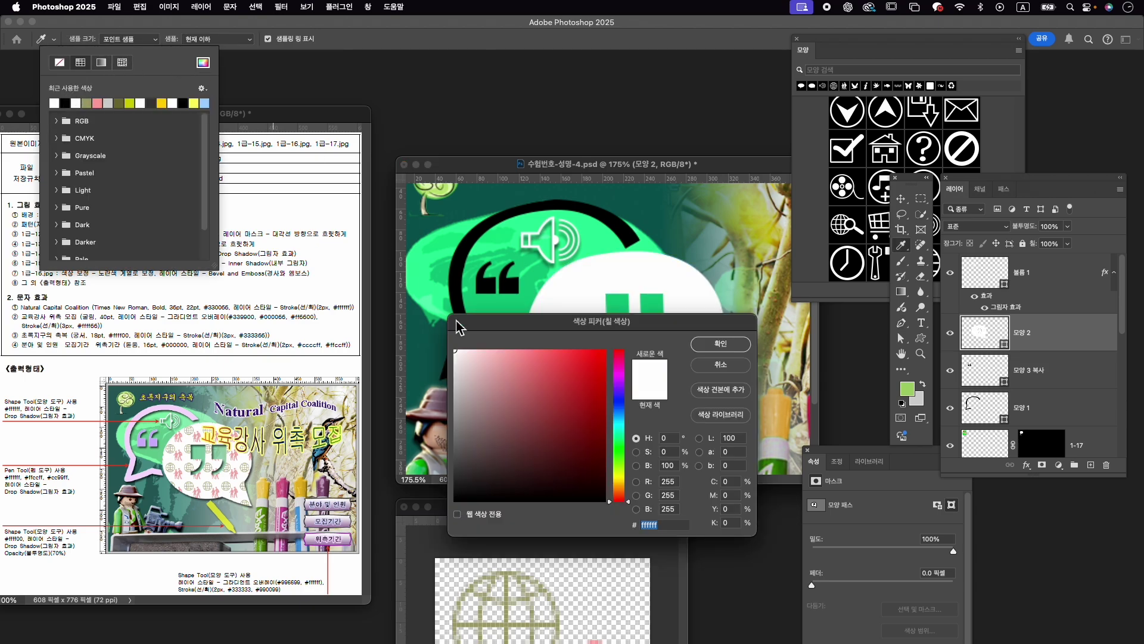
click(732, 358)
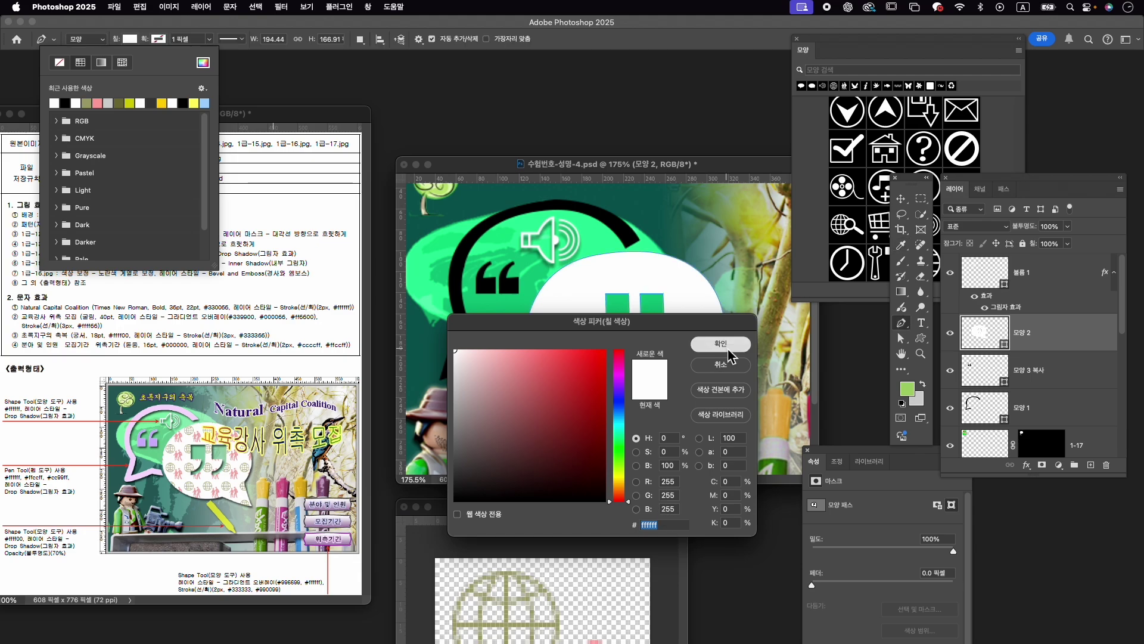
click(1043, 339)
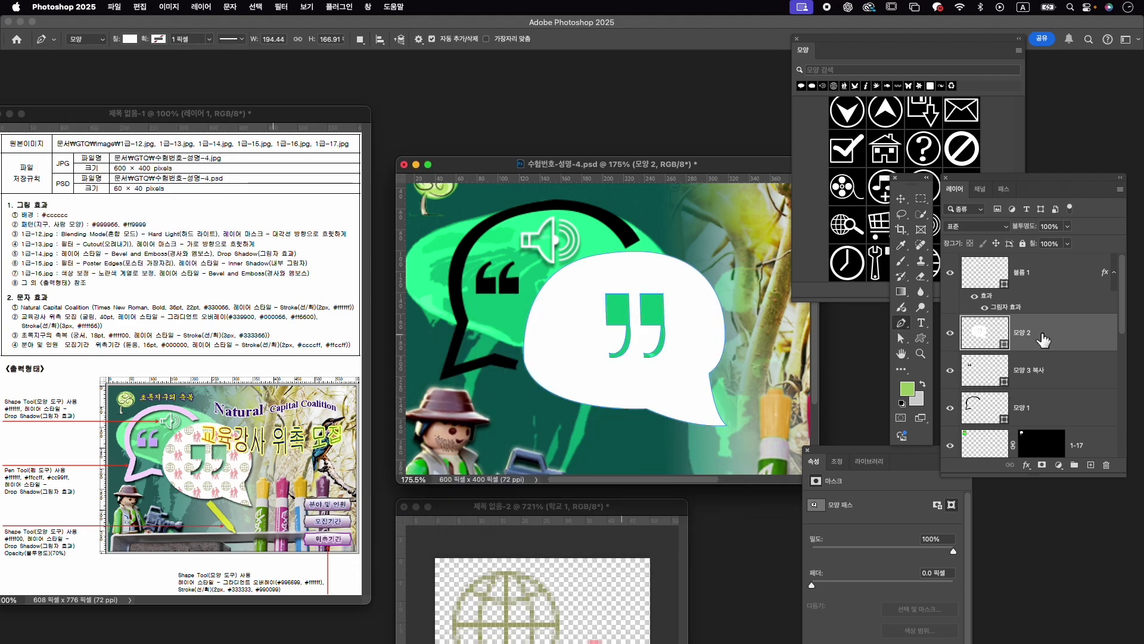
key(ctrl+j)
key(ctrl+z)
Add a Pattern Overlay of pink figures and globes at about 57% scale to 모양 2.
click(1027, 466)
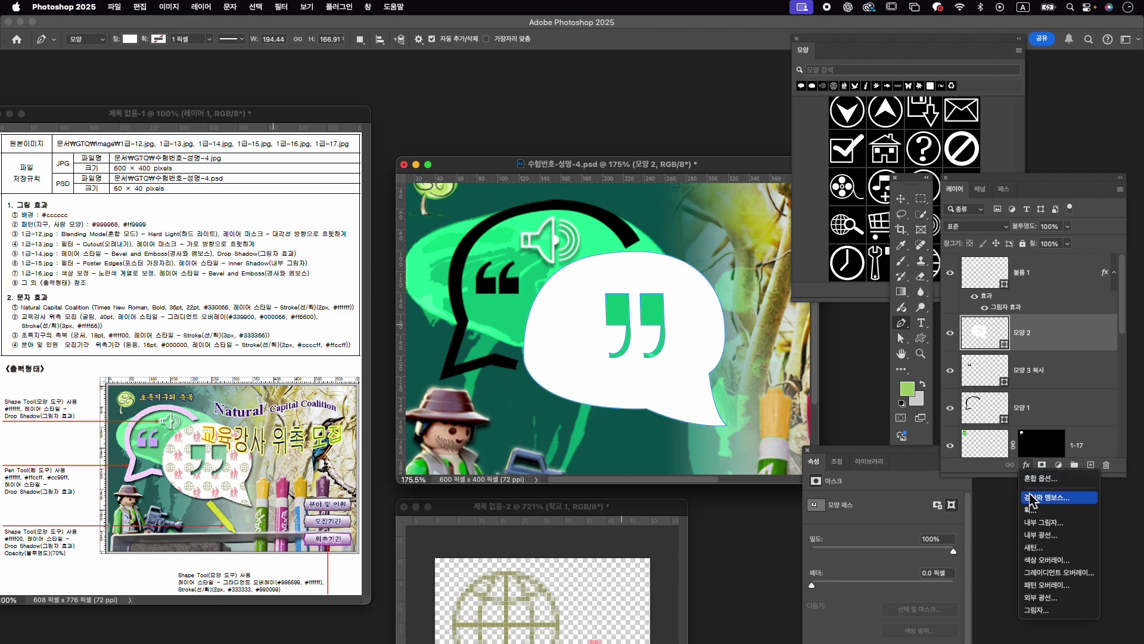
click(1044, 585)
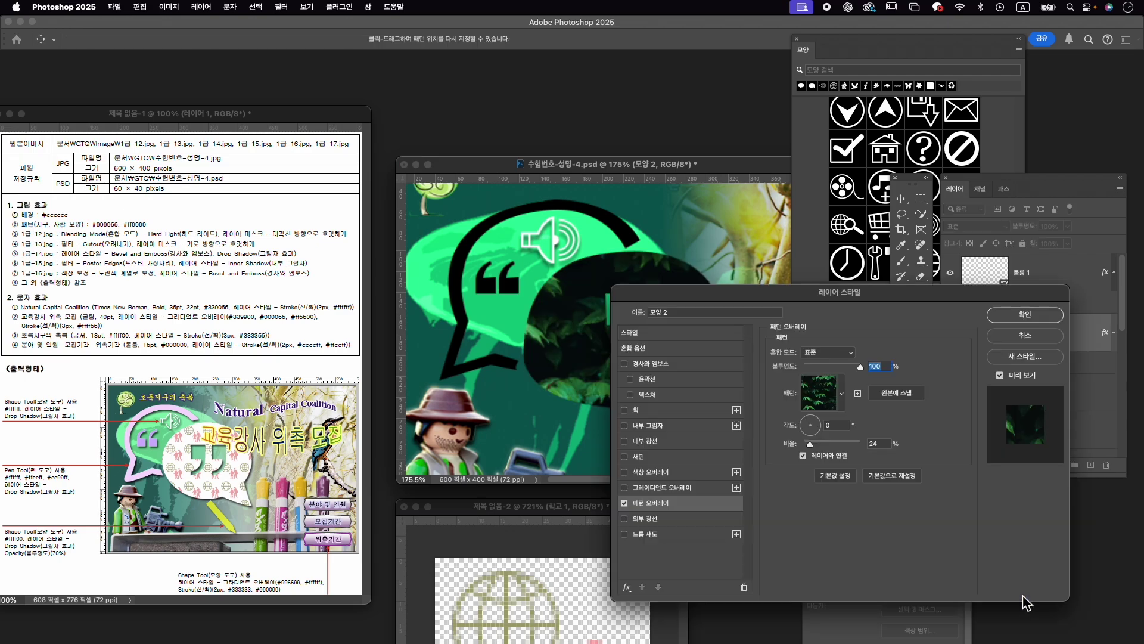
click(841, 394)
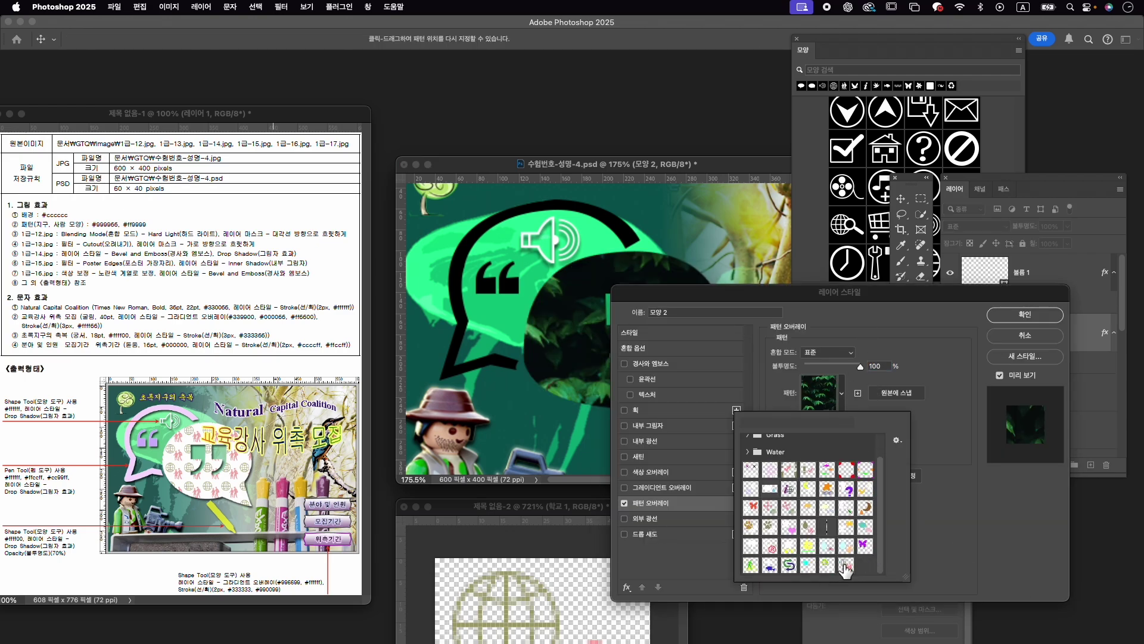
click(847, 565)
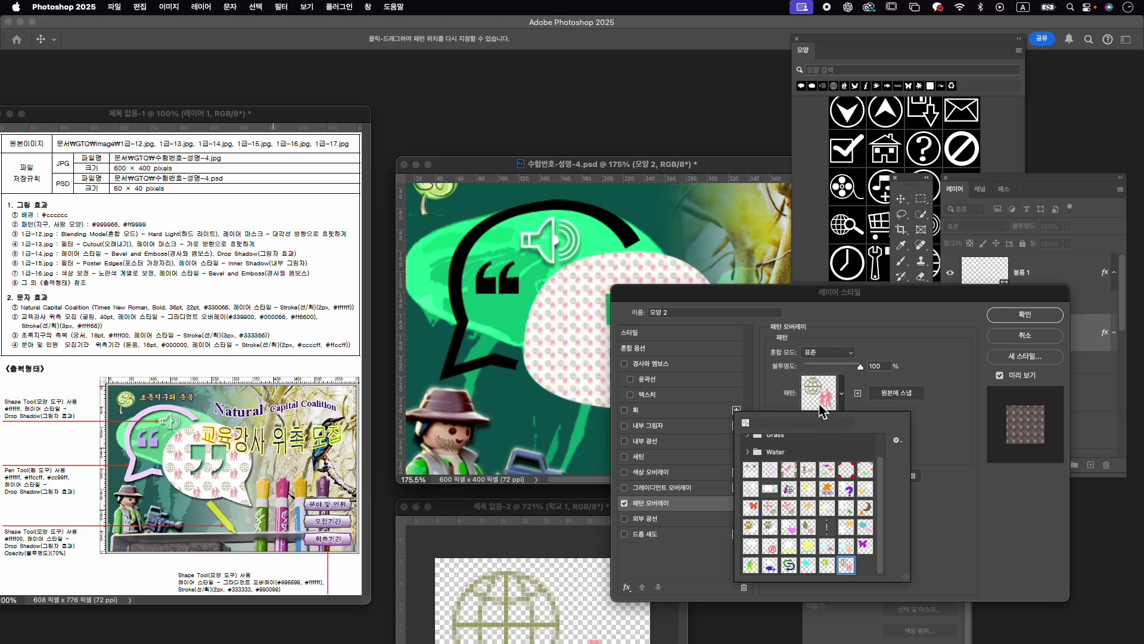
click(868, 406)
drag(810, 448, 823, 453)
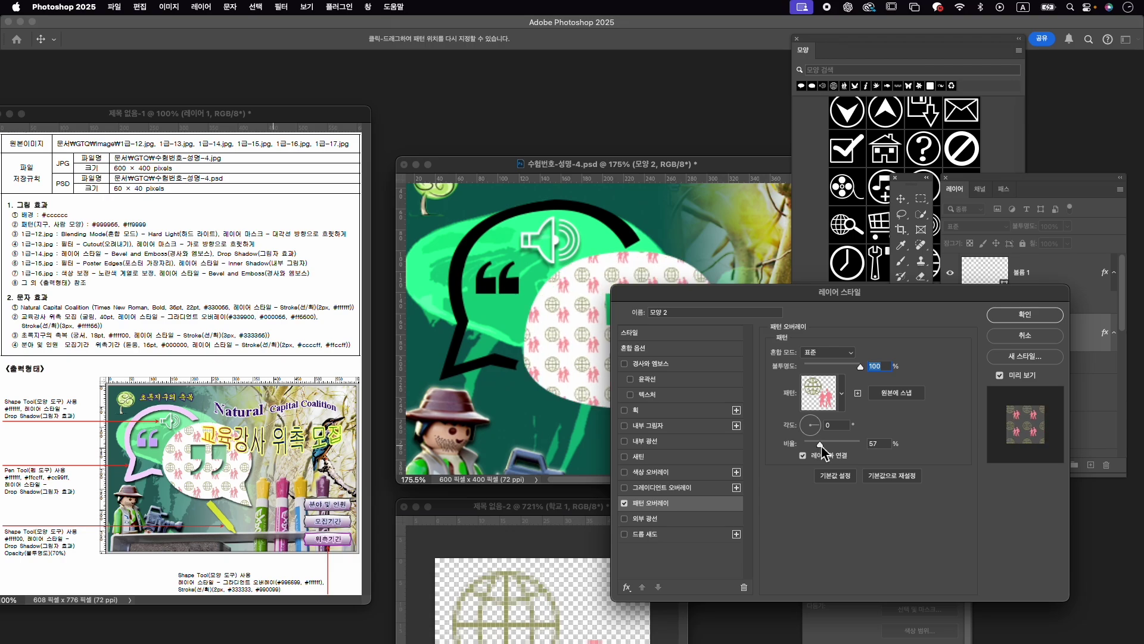
click(1025, 314)
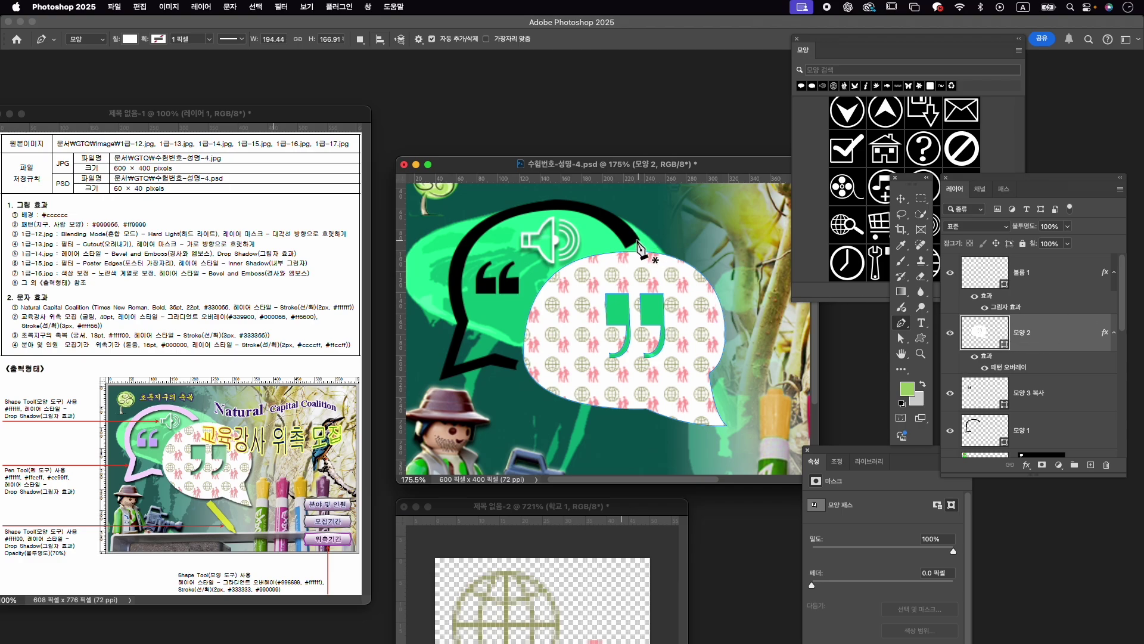
click(1048, 437)
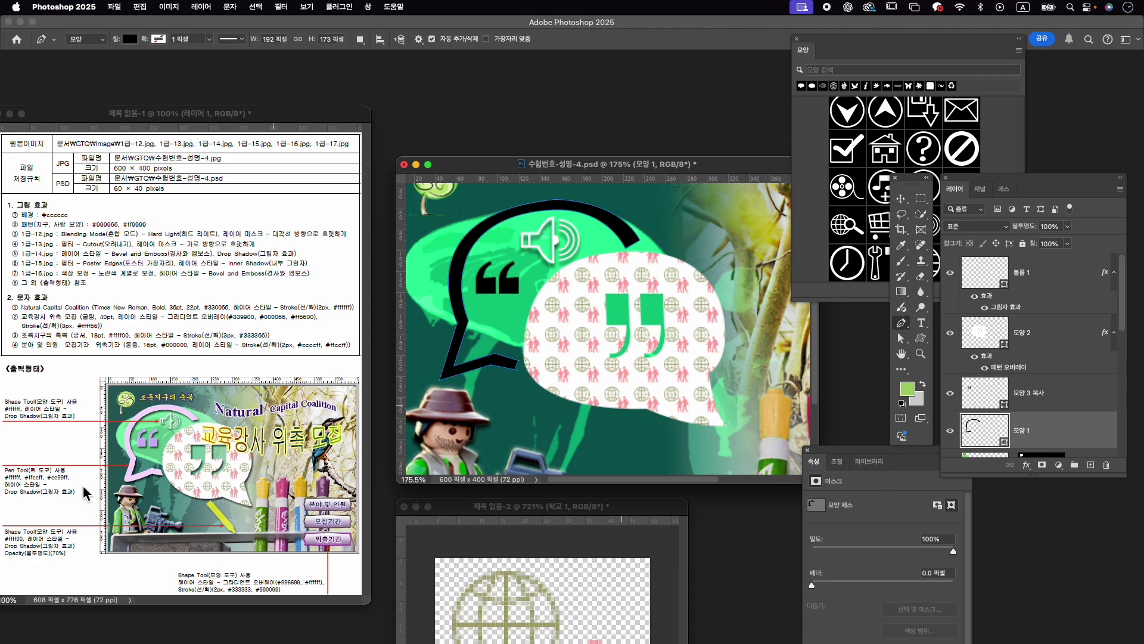
Set the 모양 1 outline's fill to light pink #ffccff.
click(134, 40)
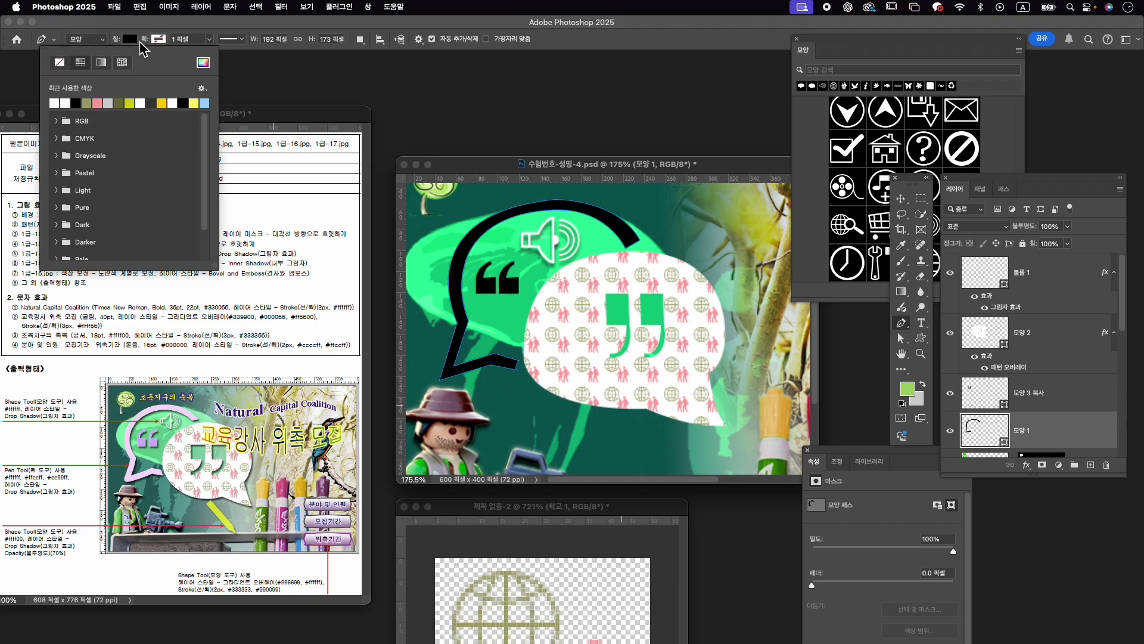
click(203, 63)
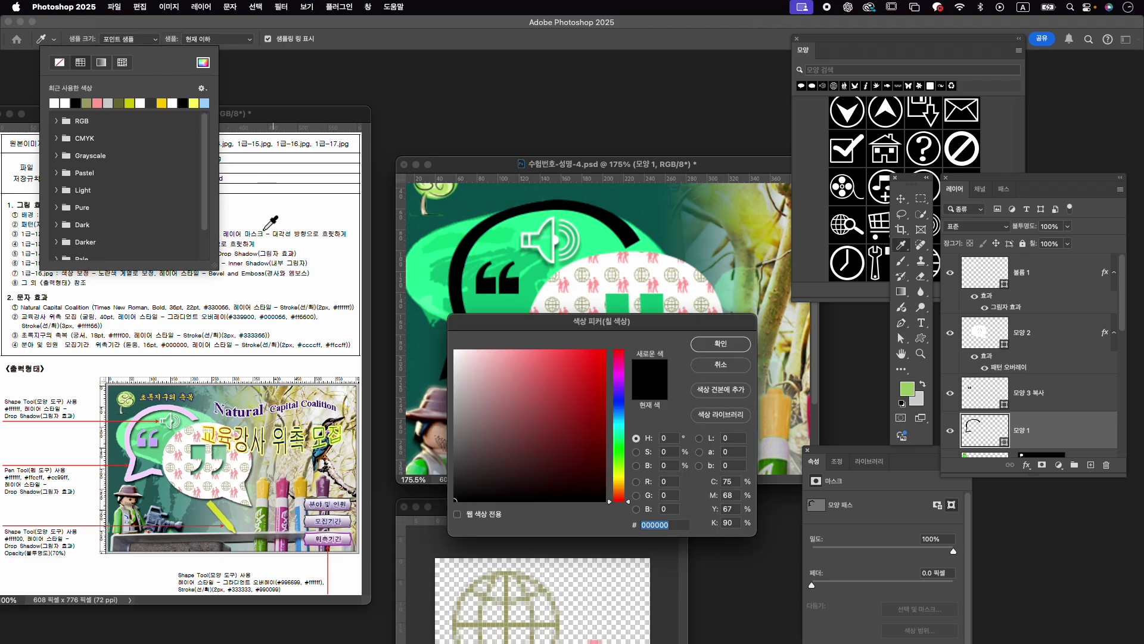
text(ffccff)
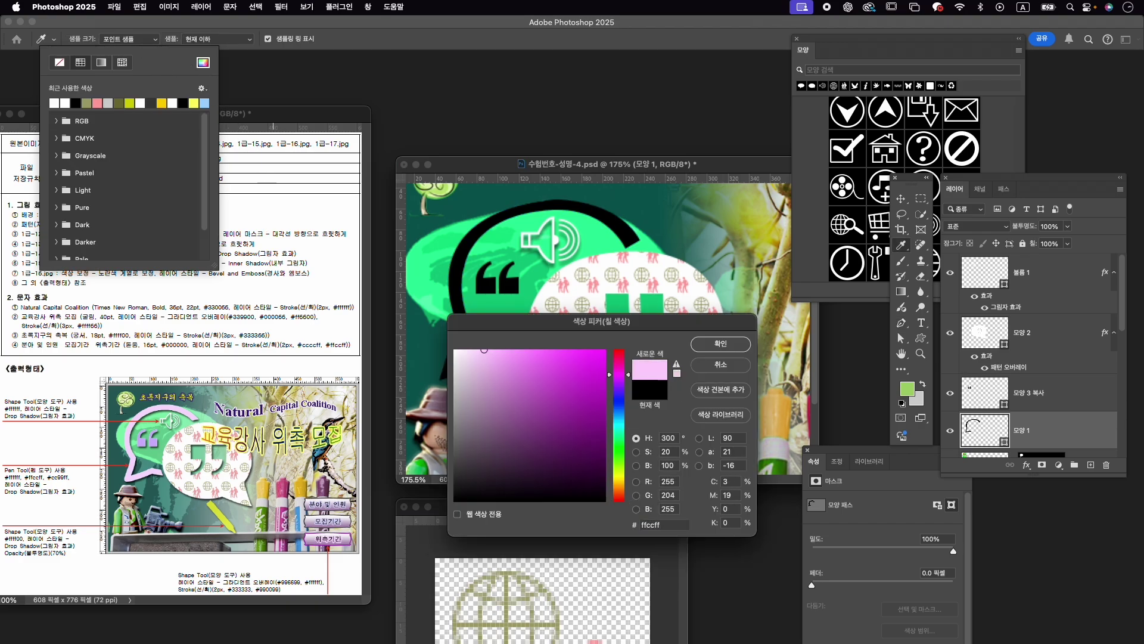
key(Return)
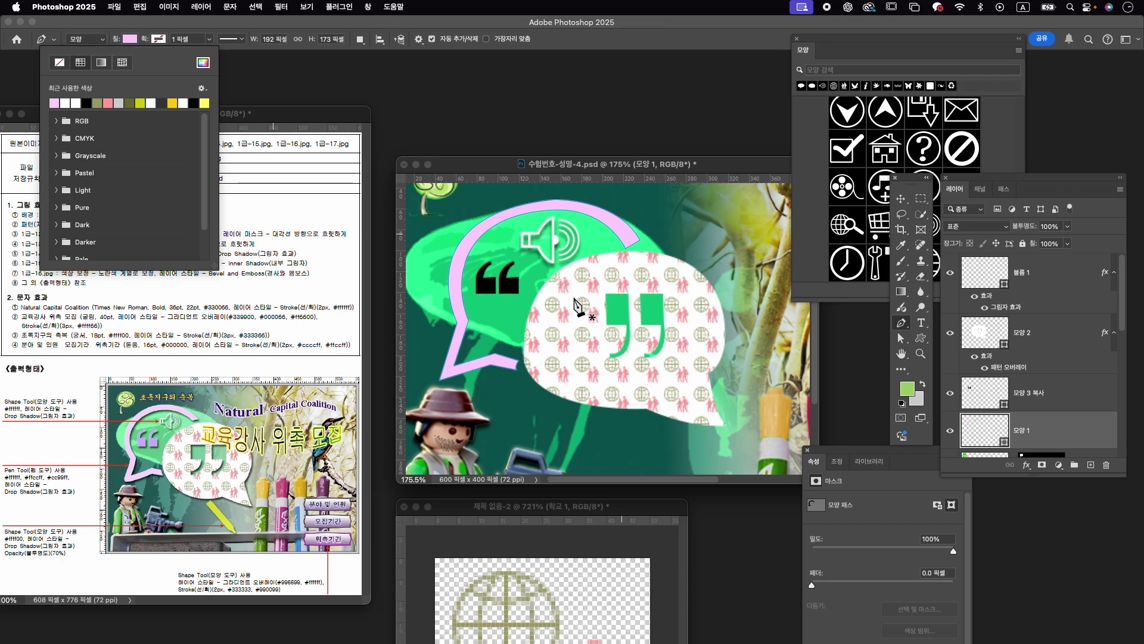
click(966, 399)
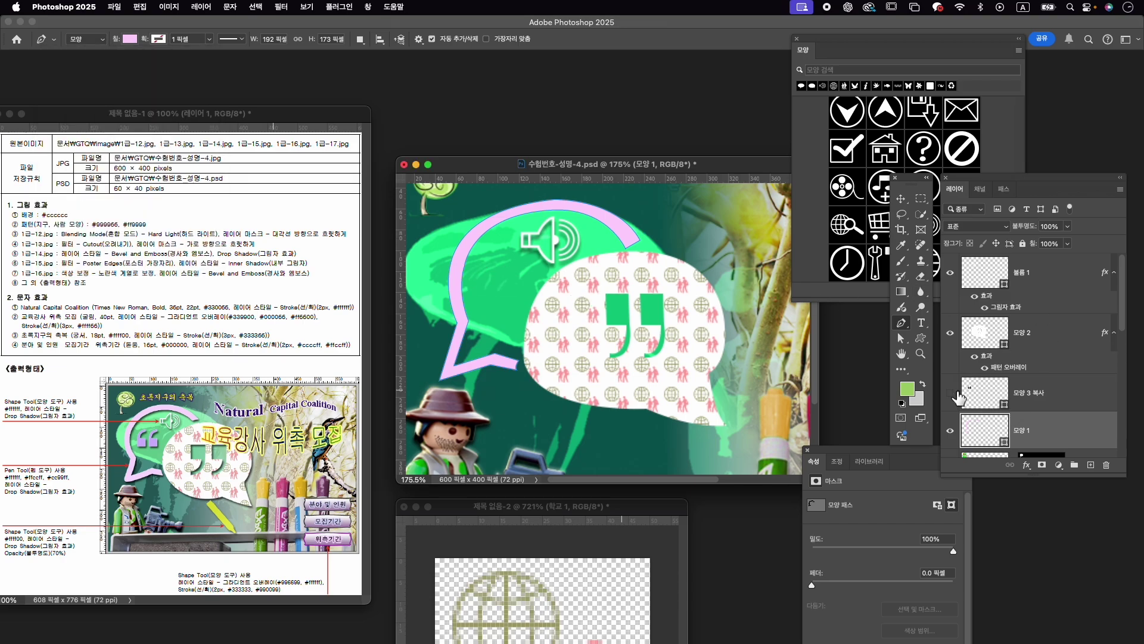
Set the 모양 3 복사 quote marks' fill to lilac #cc99ff.
click(1075, 400)
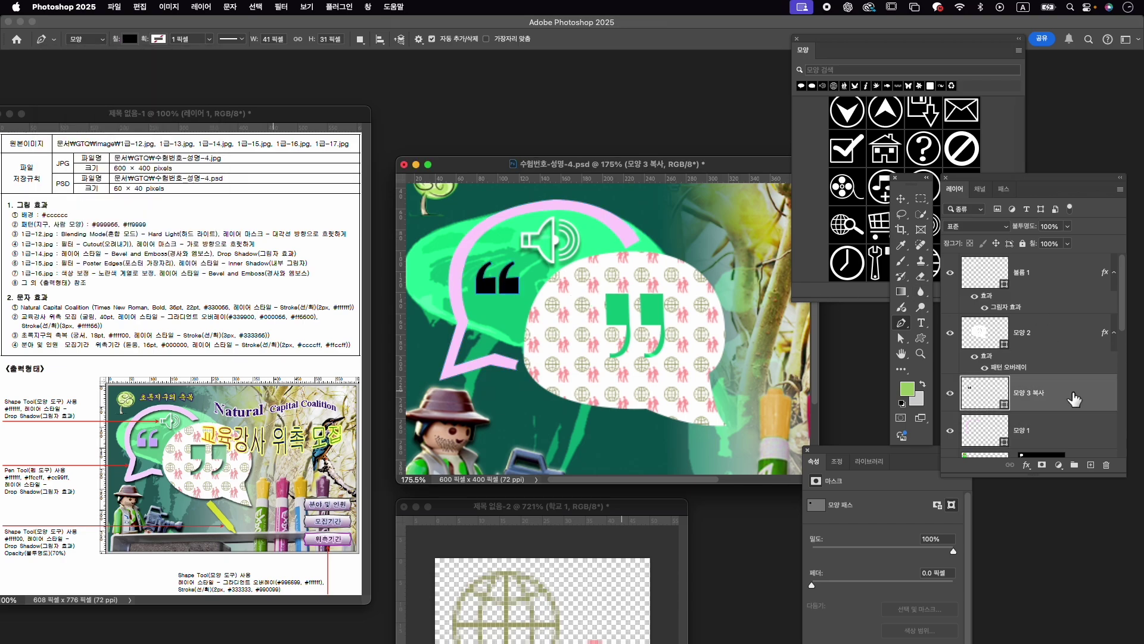
click(134, 40)
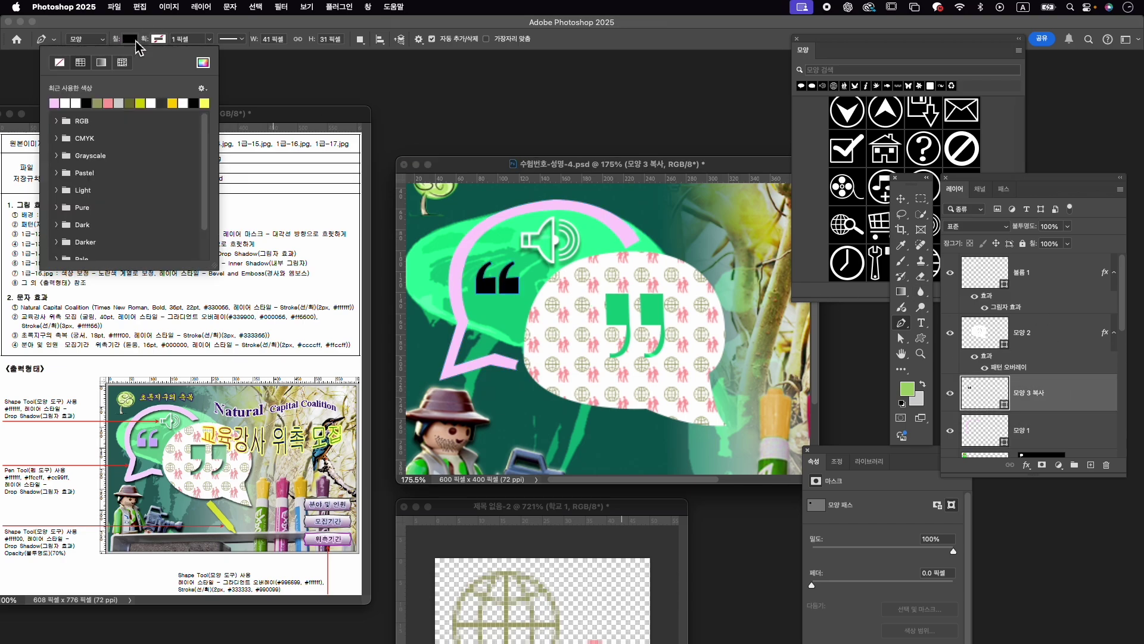
click(203, 63)
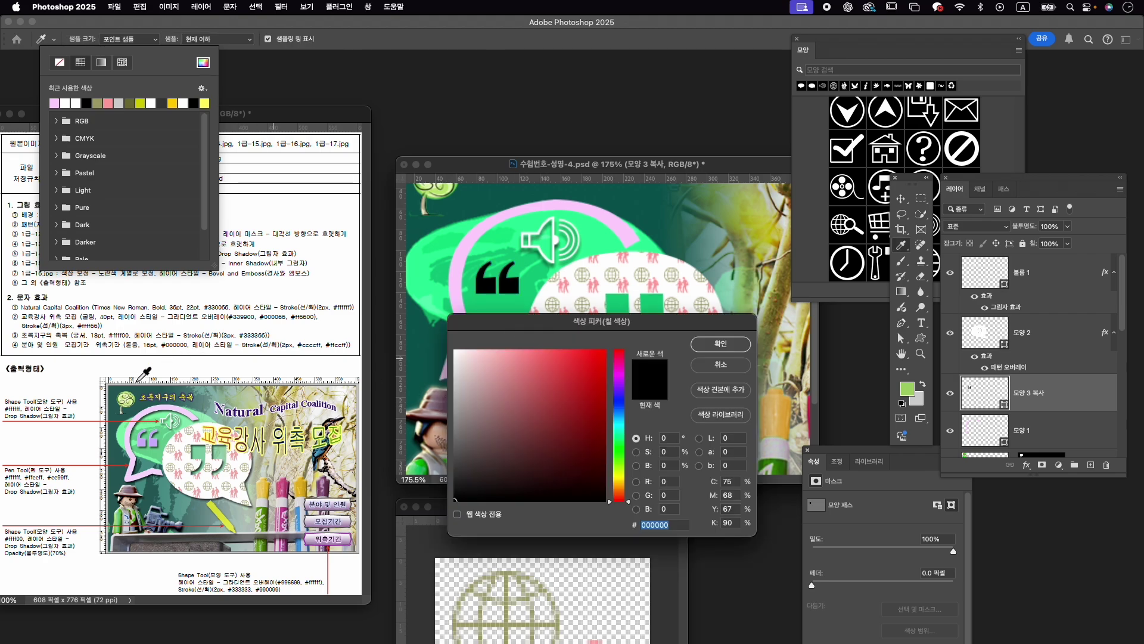
text(cc)
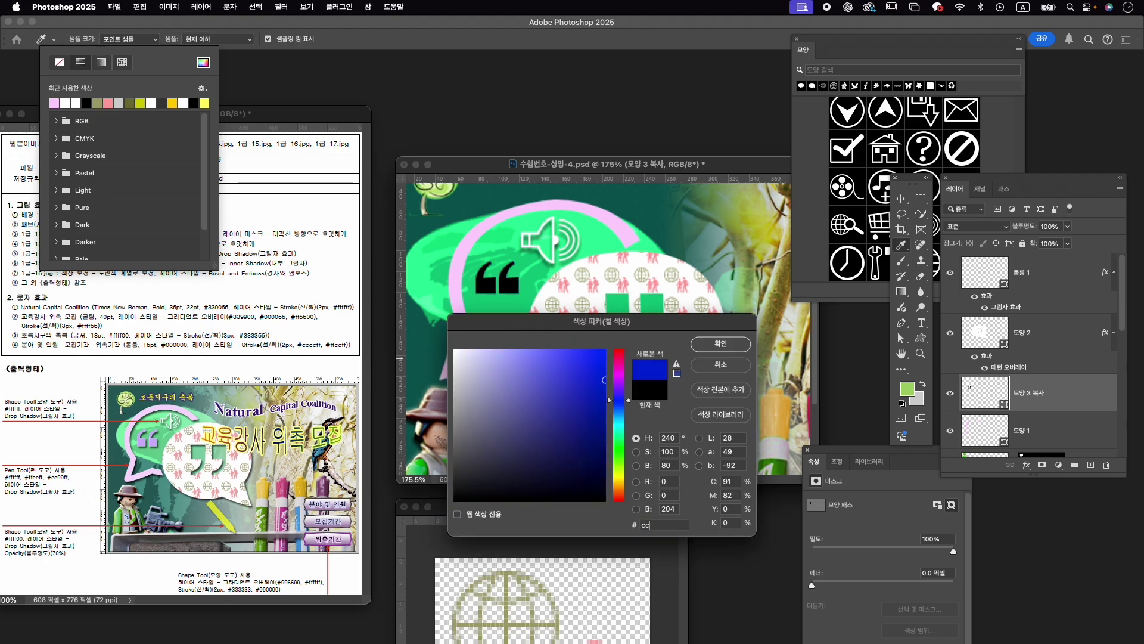
text(99ff)
key(Return)
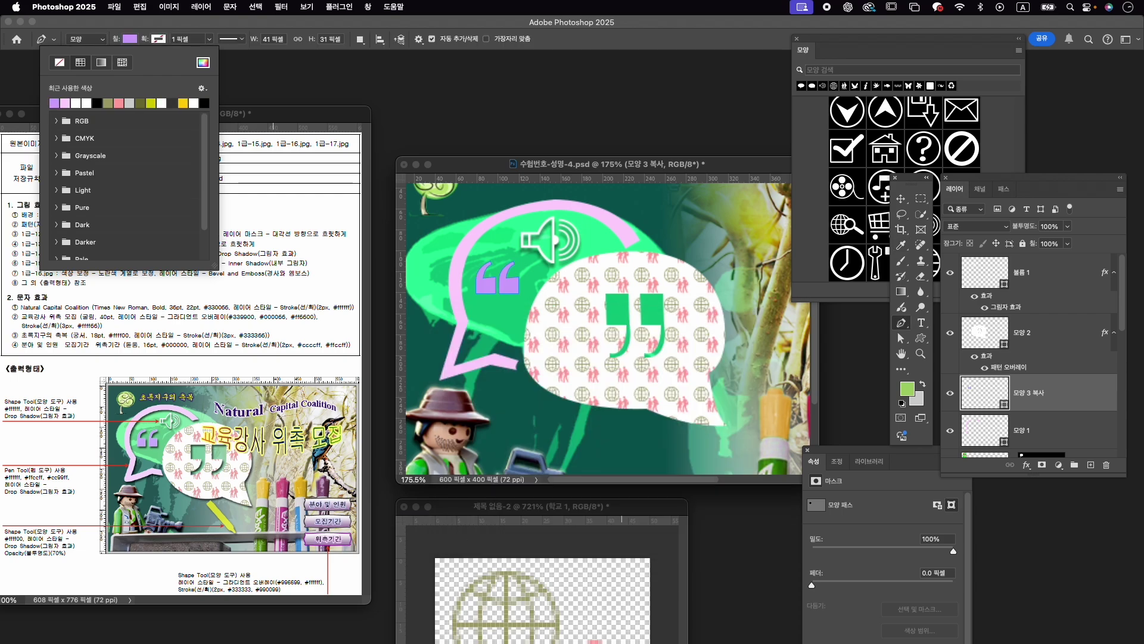
click(554, 39)
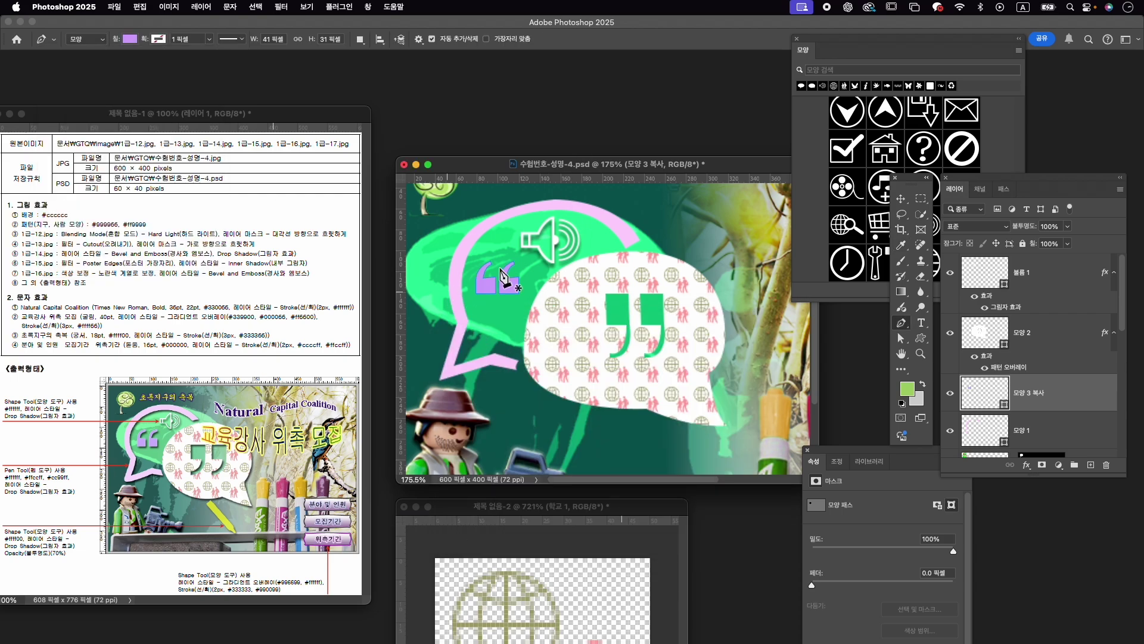
click(1058, 345)
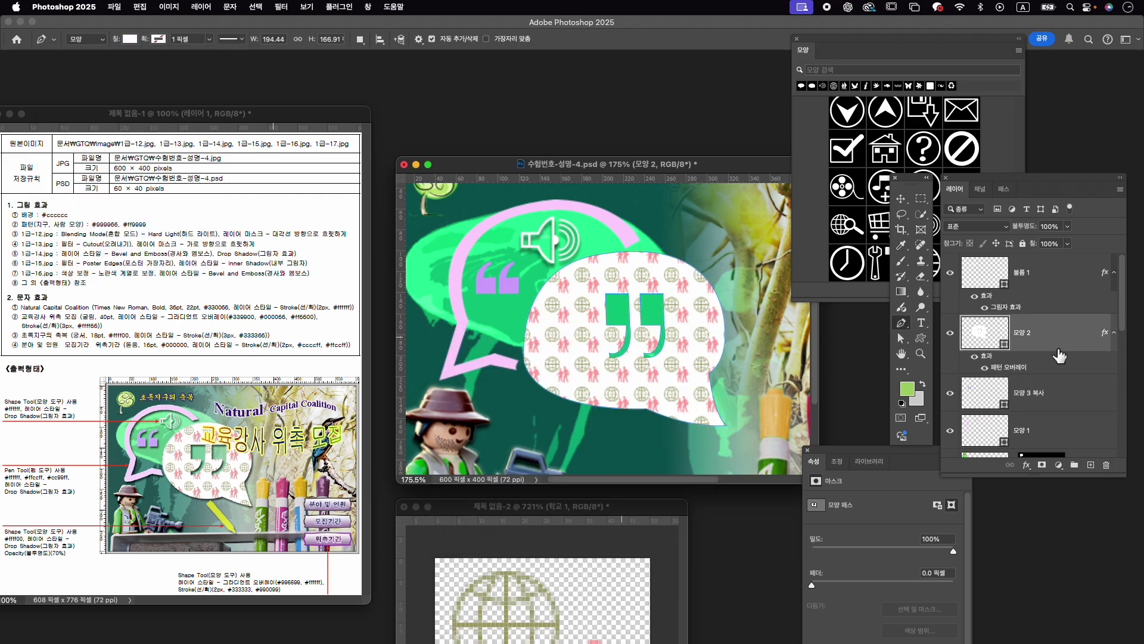
scroll(1058, 352, down, 2)
shift+click(1045, 423)
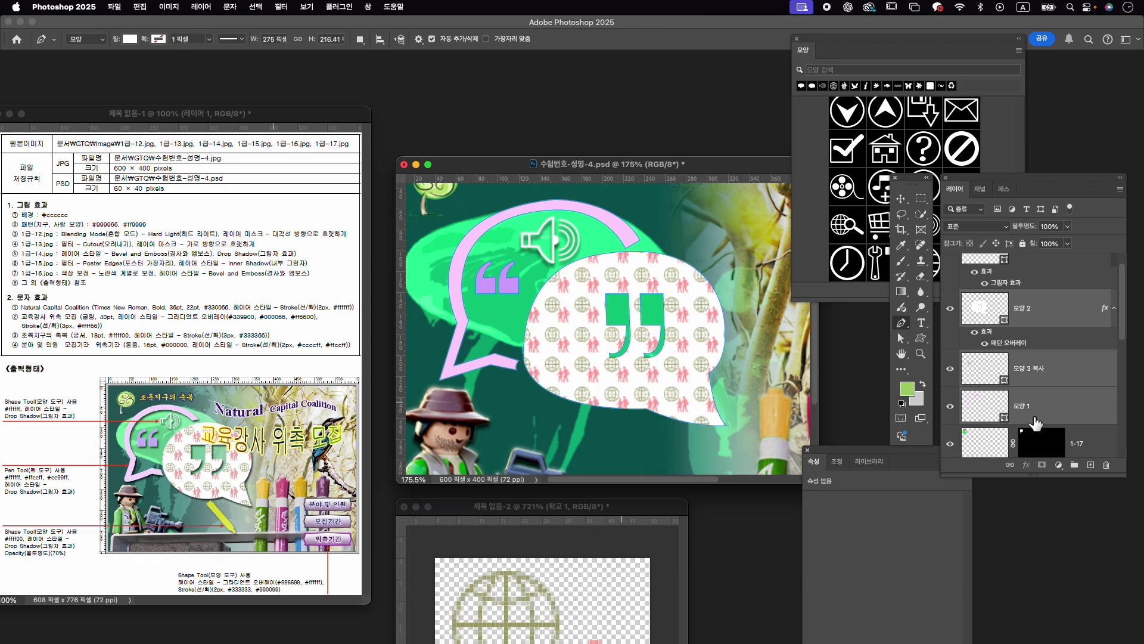
key(ctrl+g)
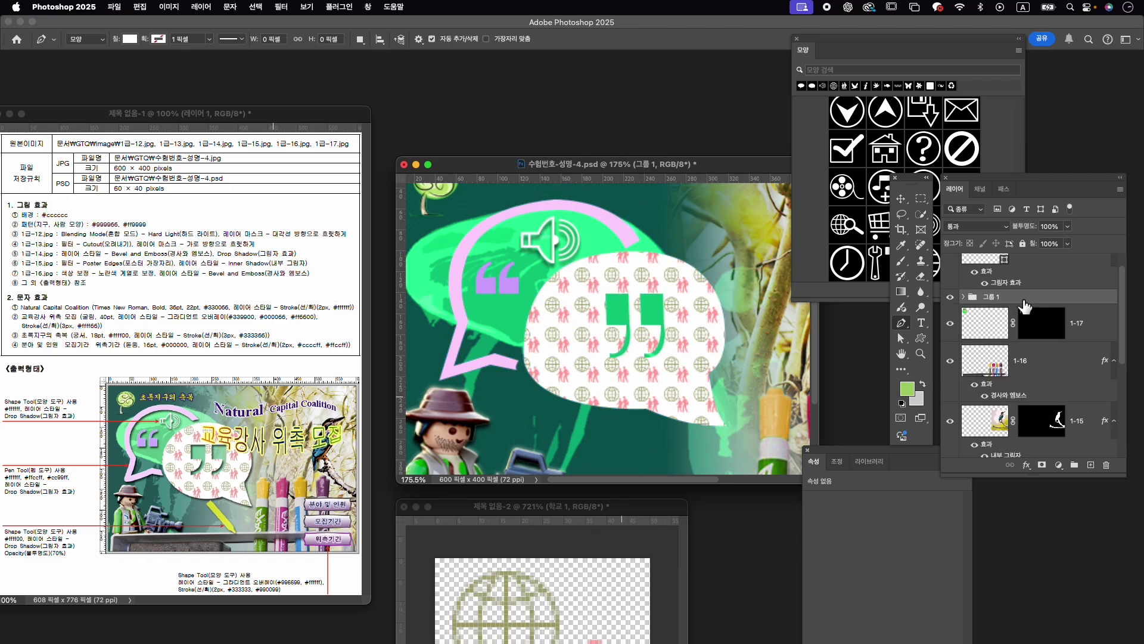
click(1026, 465)
click(1057, 611)
click(1025, 315)
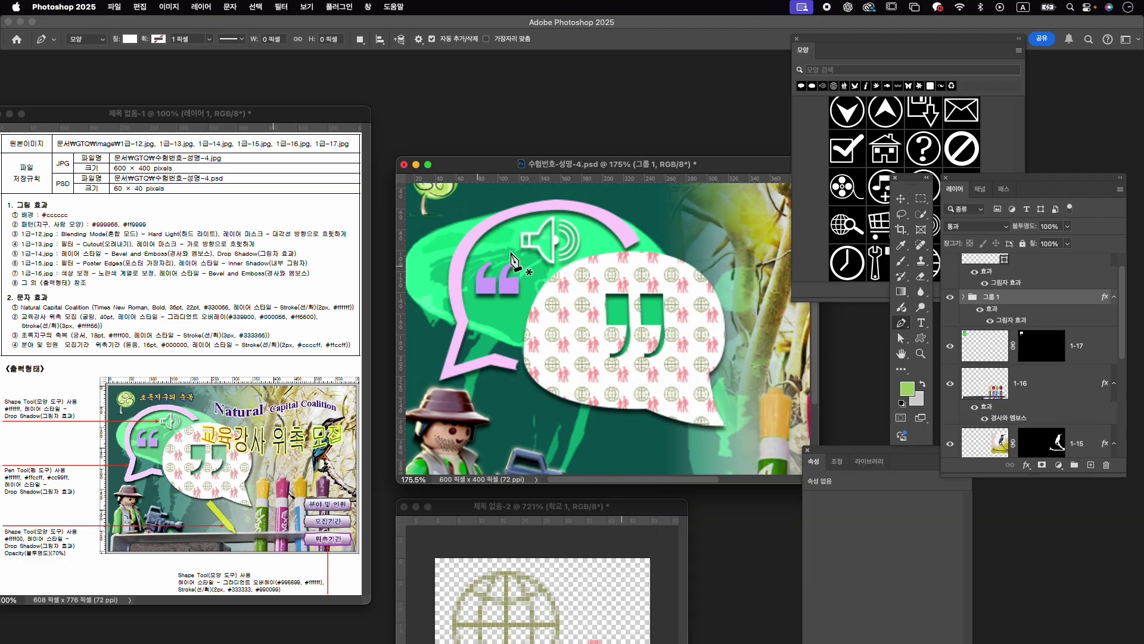
scroll(614, 321, down, 3)
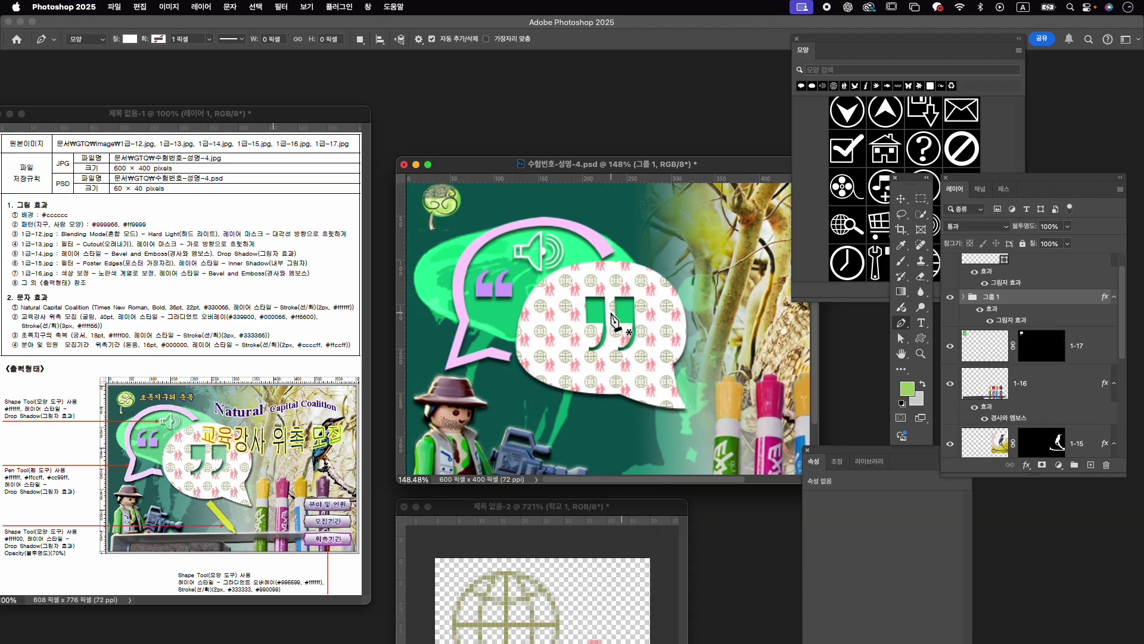
scroll(614, 322, down, 3)
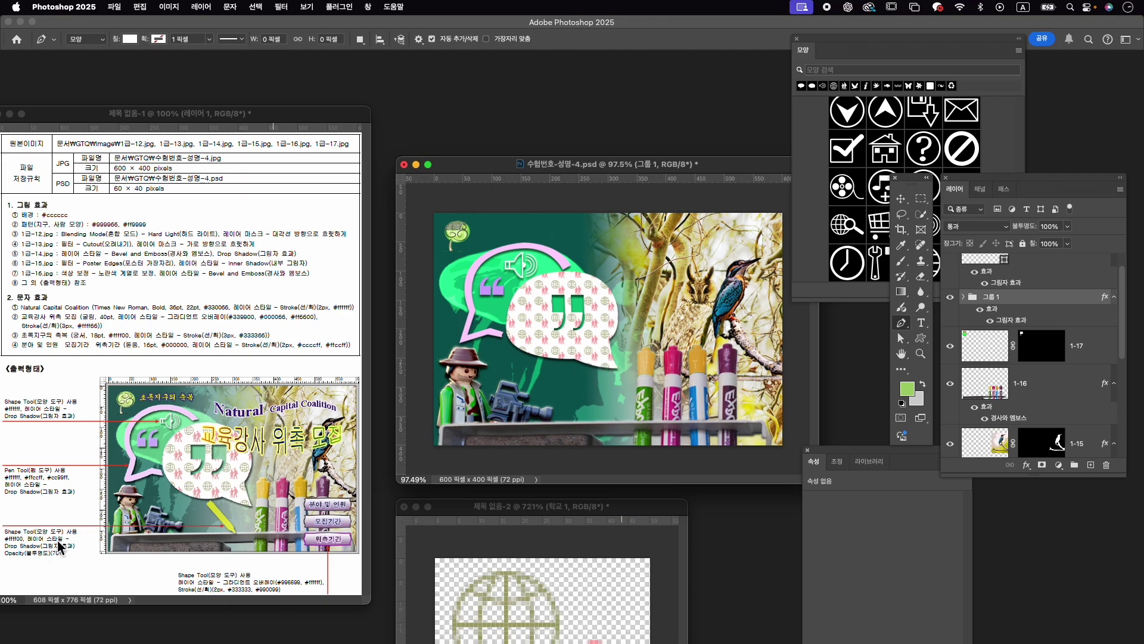
Find the '펜레' pencil shape and drag a diagonal 93×93 px crayon shape below the speech bubble.
click(912, 71)
text(펜)
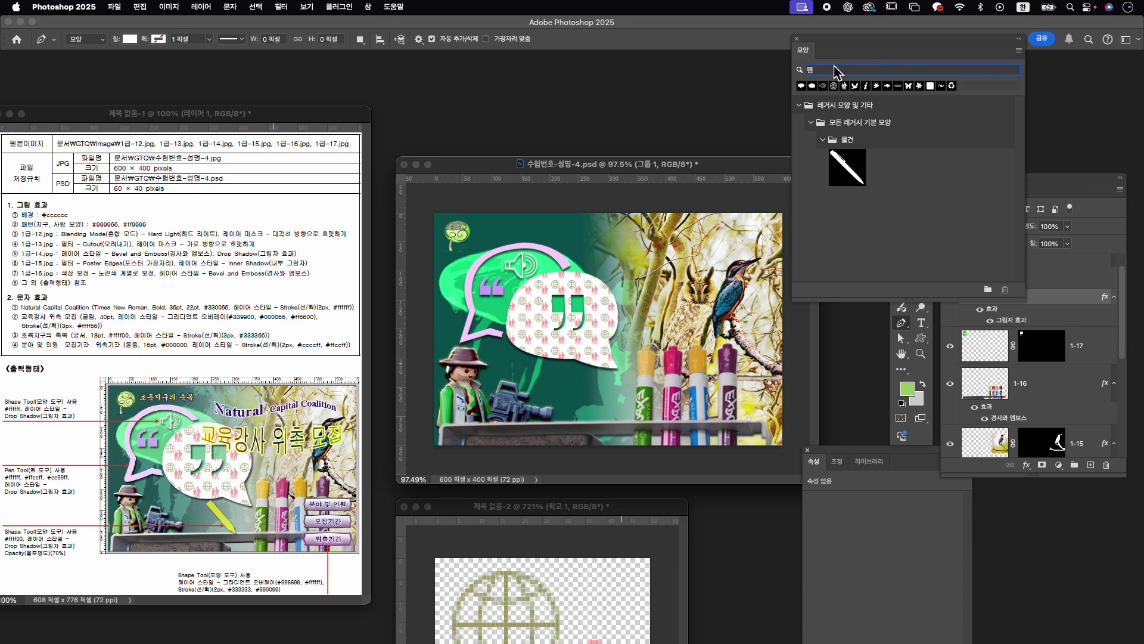
key(BackSpace)
key(ctrl+z)
text(펜)
text(레)
click(852, 179)
click(921, 338)
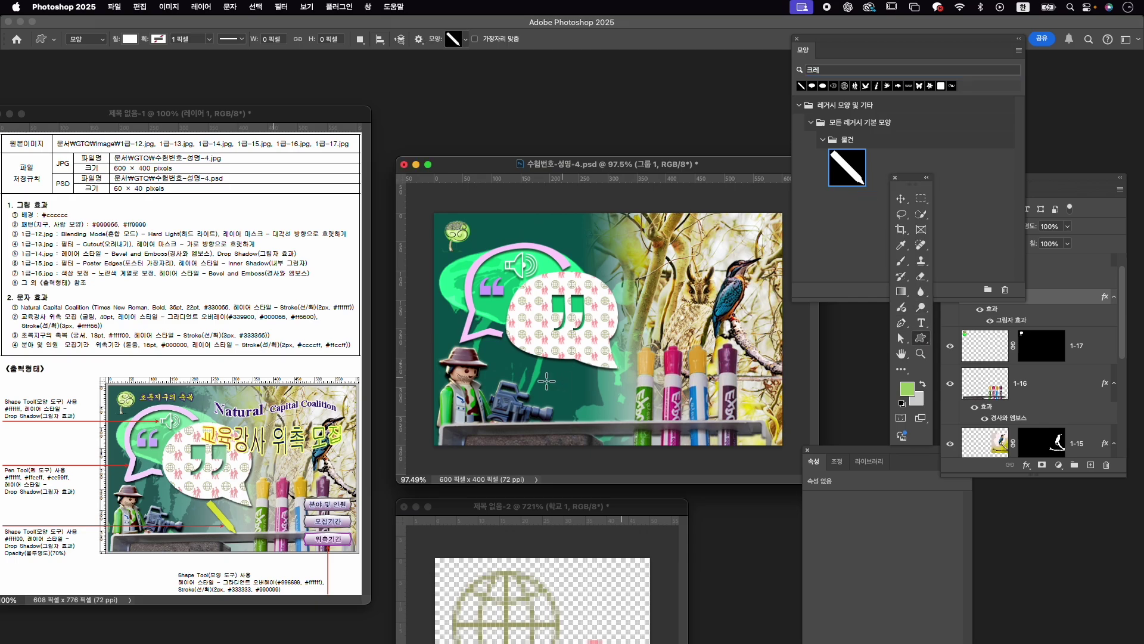
drag(562, 374, 614, 431)
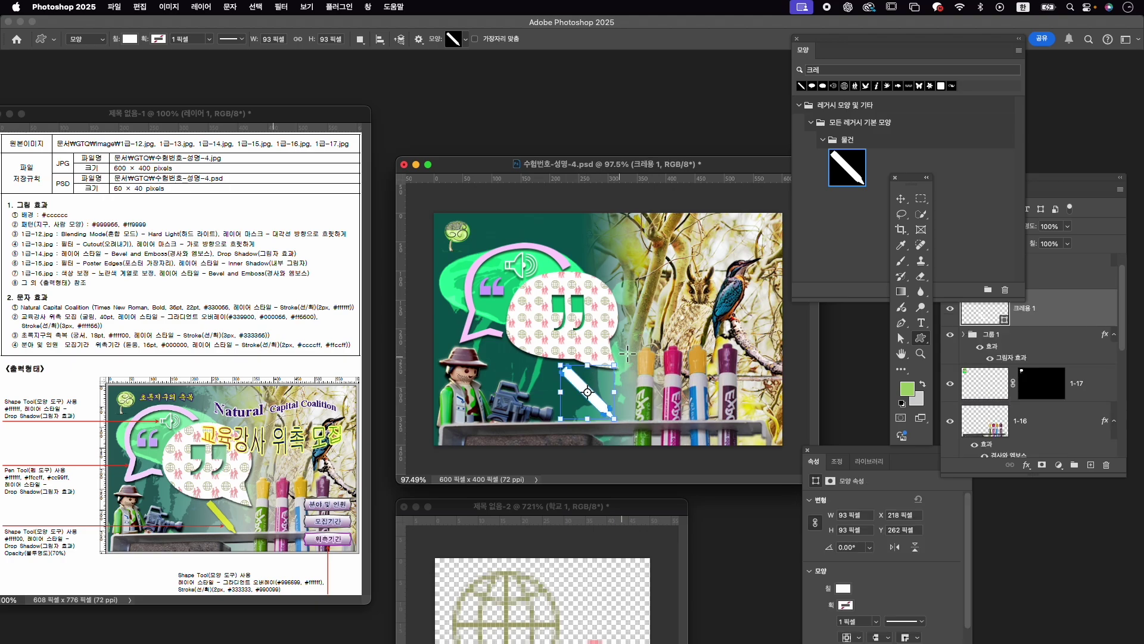
Fill the crayon shape with yellow #ffff00.
click(843, 590)
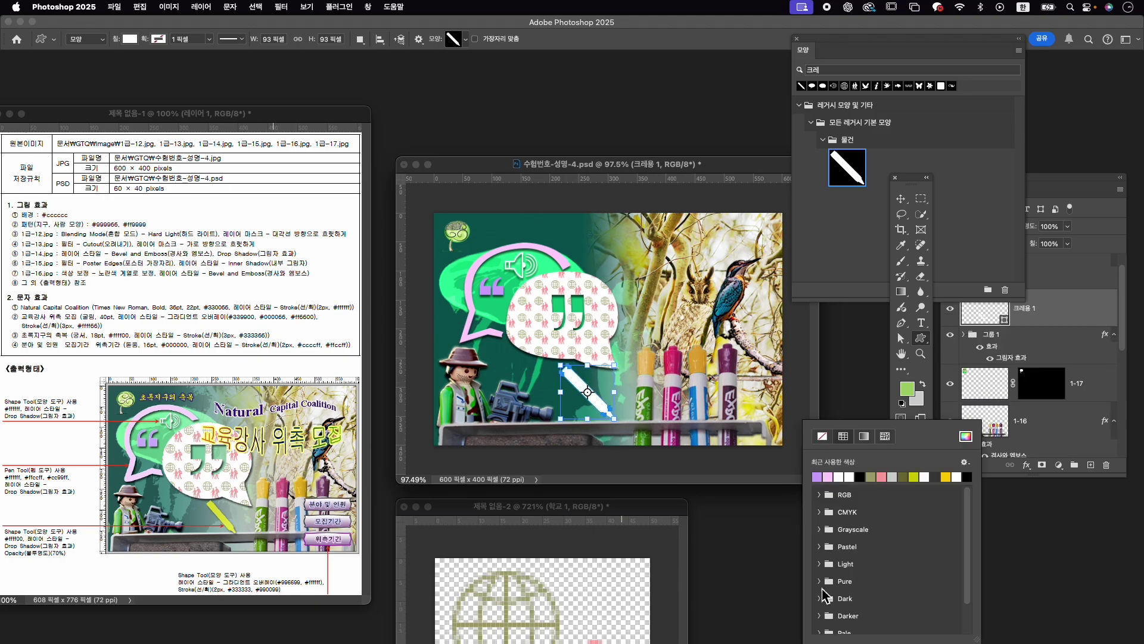
click(977, 440)
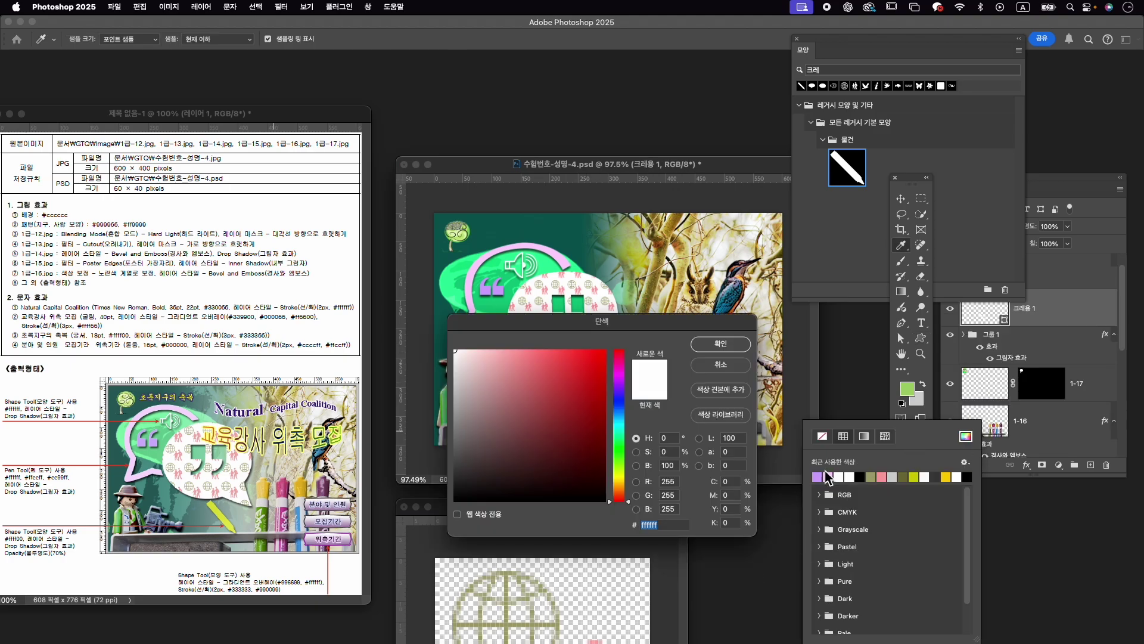
text(ffff0)
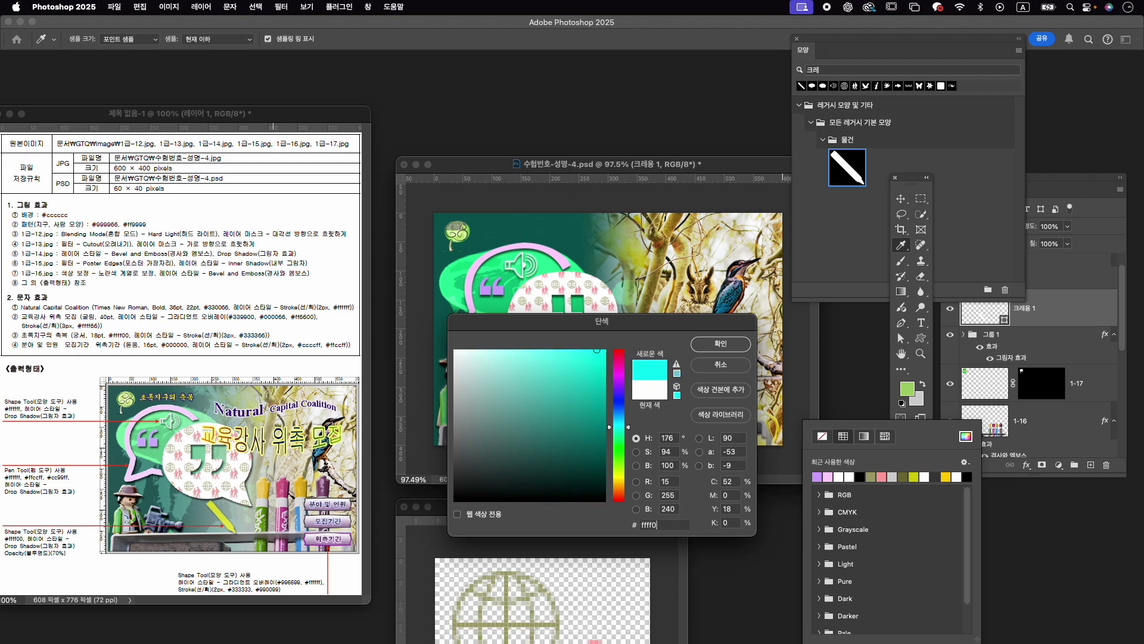
text(0)
key(Return)
Add a drop shadow to the crayon shape and set its layer opacity to 70%.
click(1026, 465)
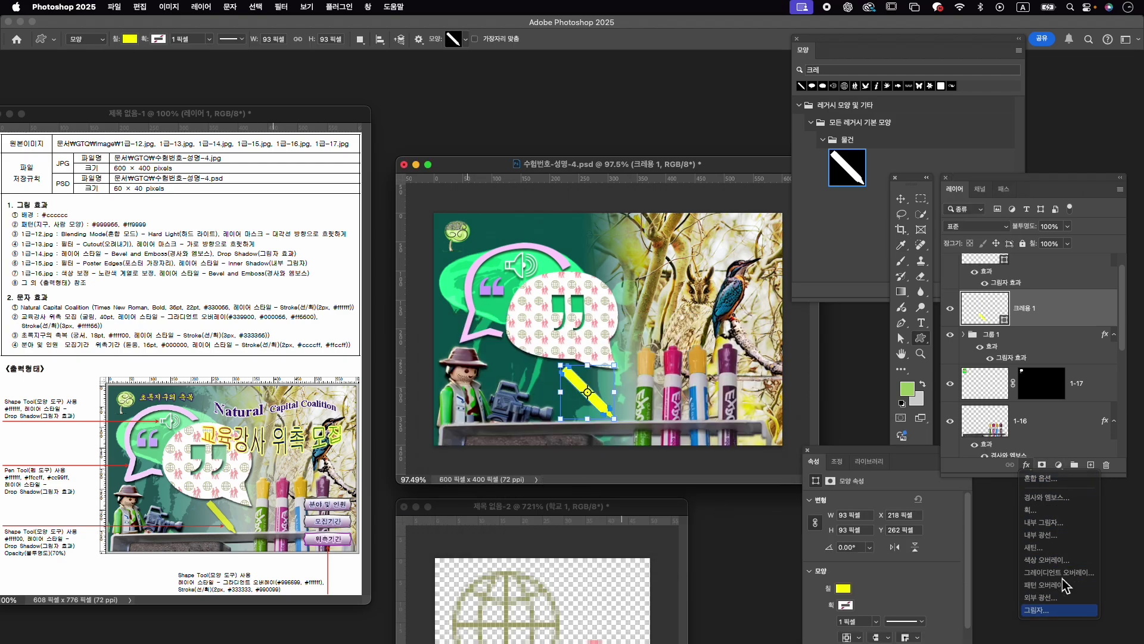
click(1040, 609)
click(1025, 314)
click(1049, 227)
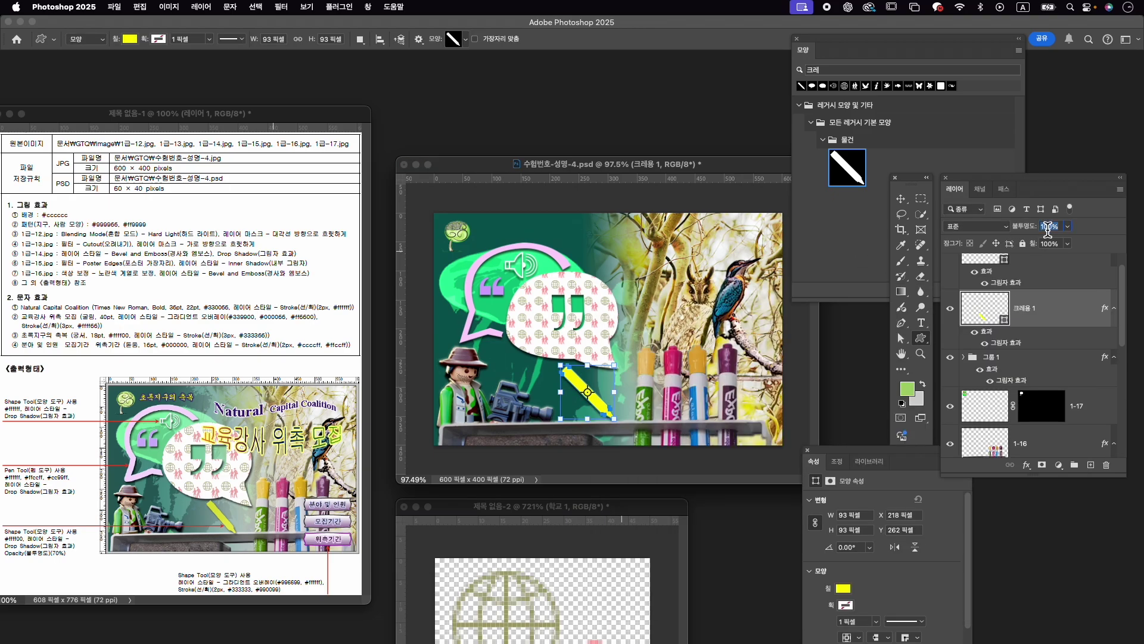
text(70)
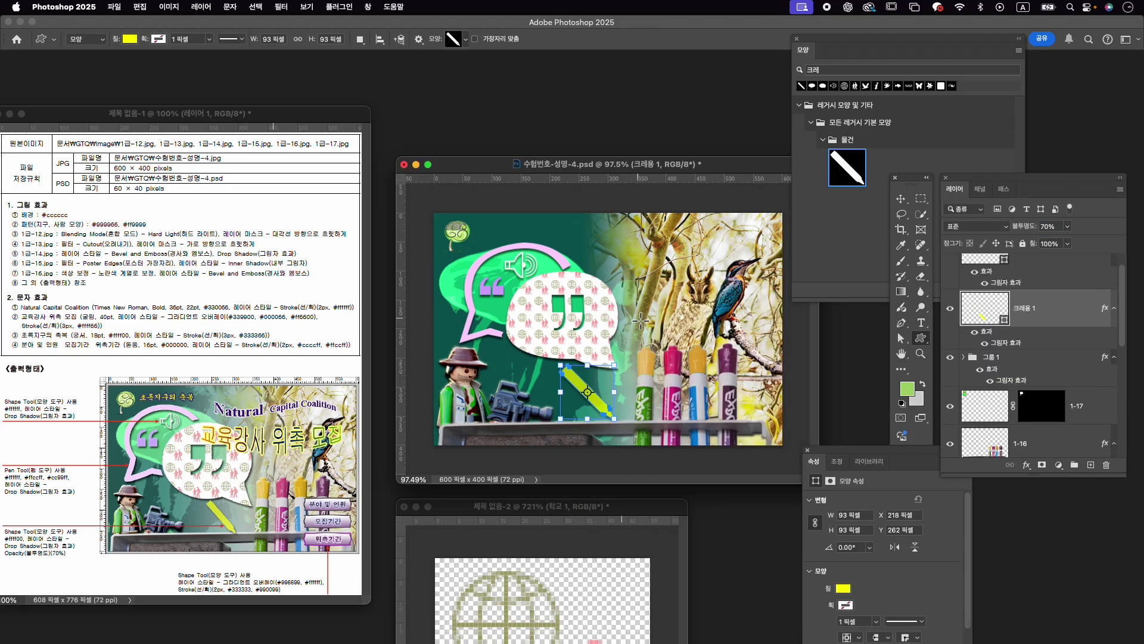
Rotate the crayon shape about 7.42° and nudge it slightly right and down.
key(super+t)
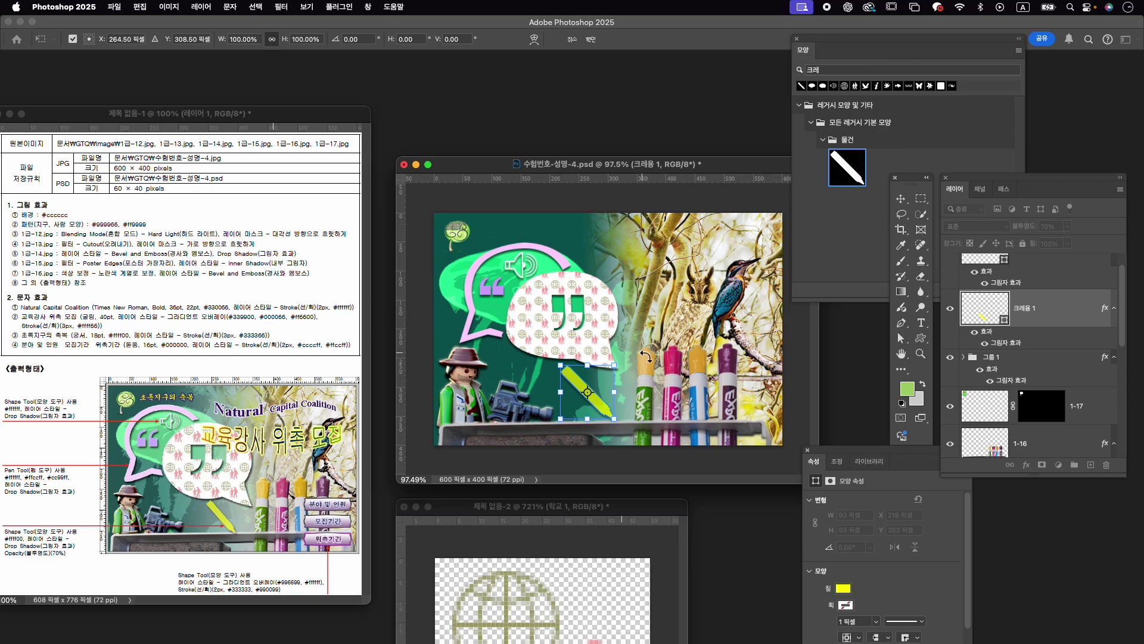
drag(645, 357, 638, 369)
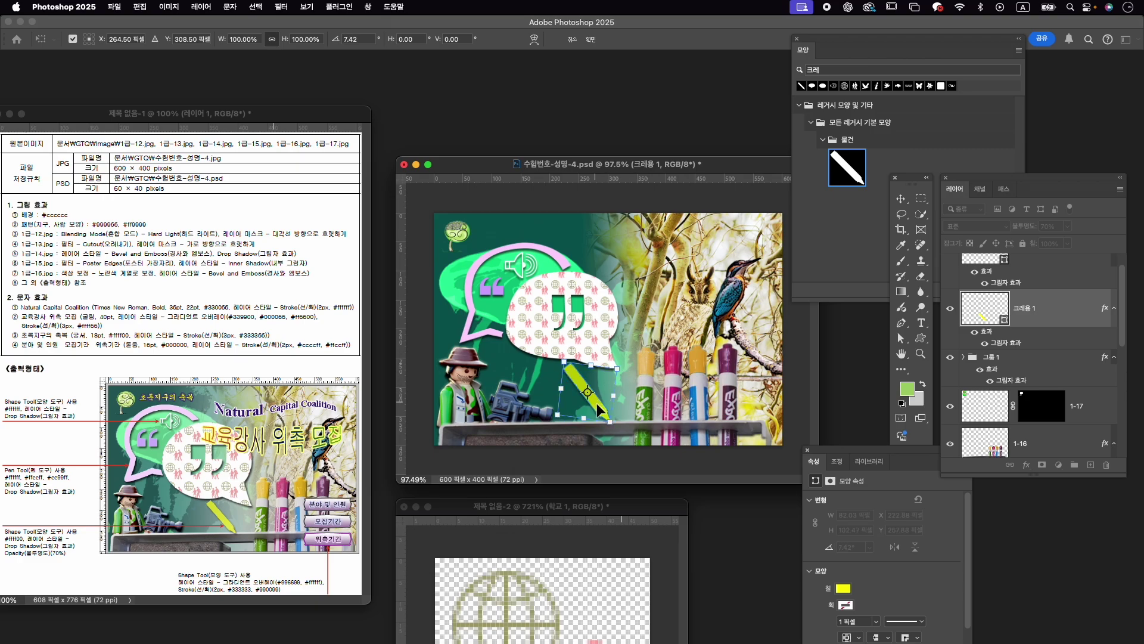
drag(597, 405, 621, 406)
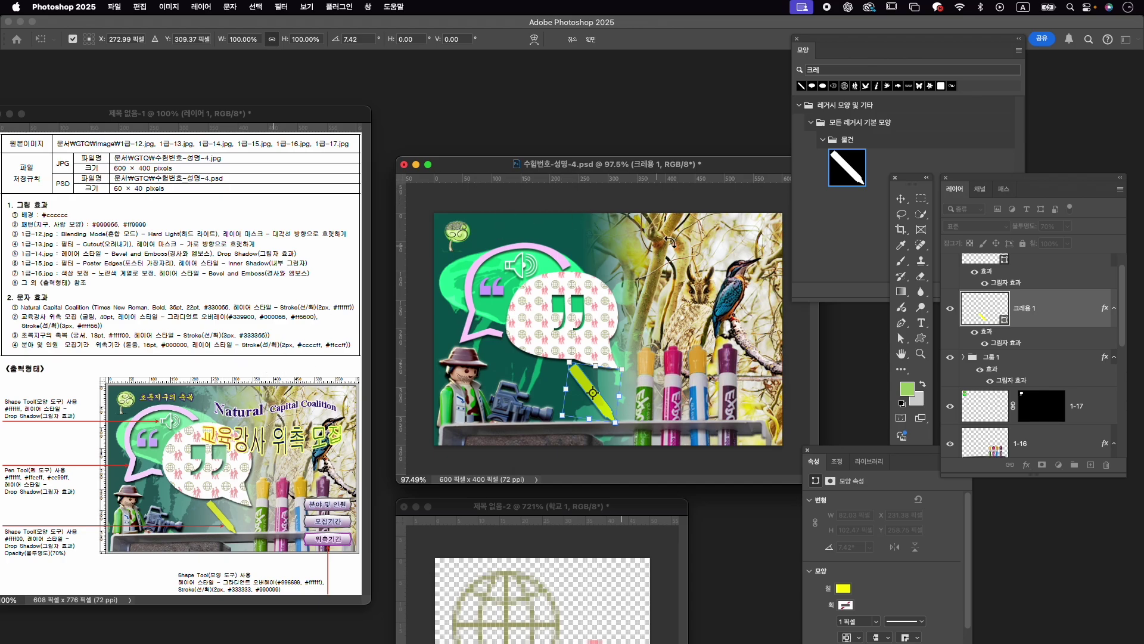
key(Right)
key(Right)
key(Return)
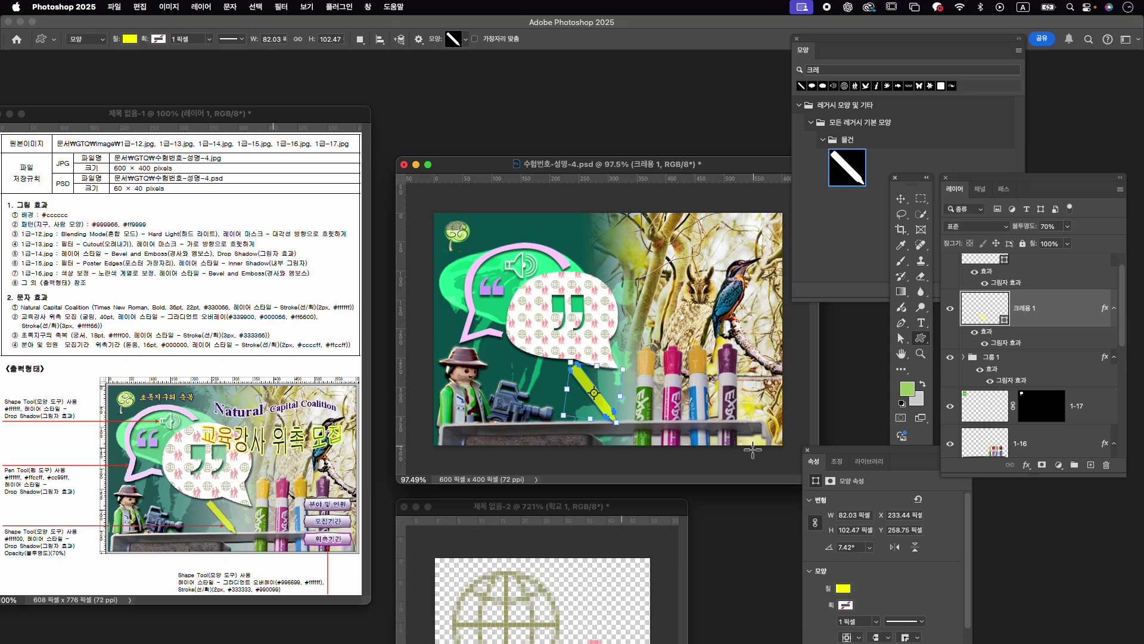
Reshape the top-left curve of the speech bubble layer 모양 2 with Direct Selection.
key(a)
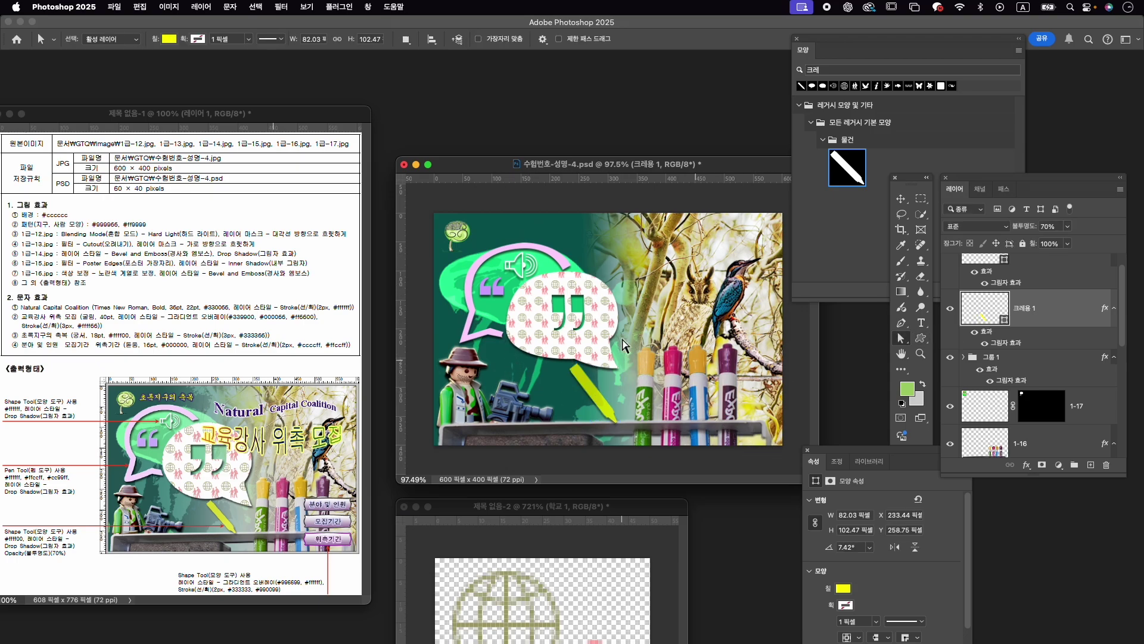
scroll(1049, 315, up, 1)
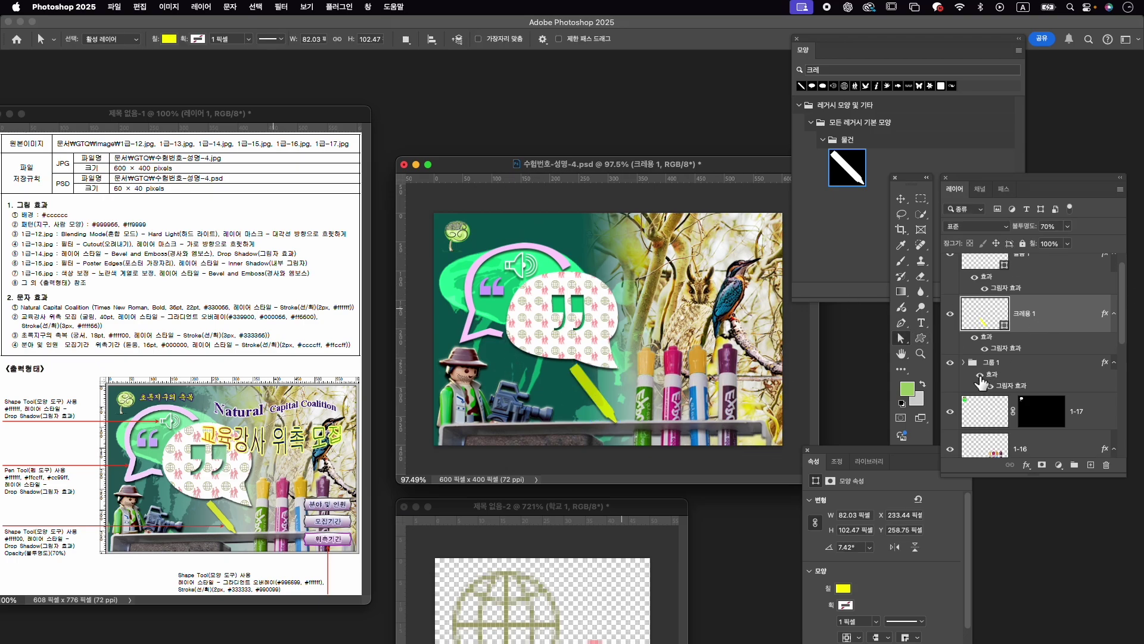
click(963, 361)
scroll(986, 373, down, 2)
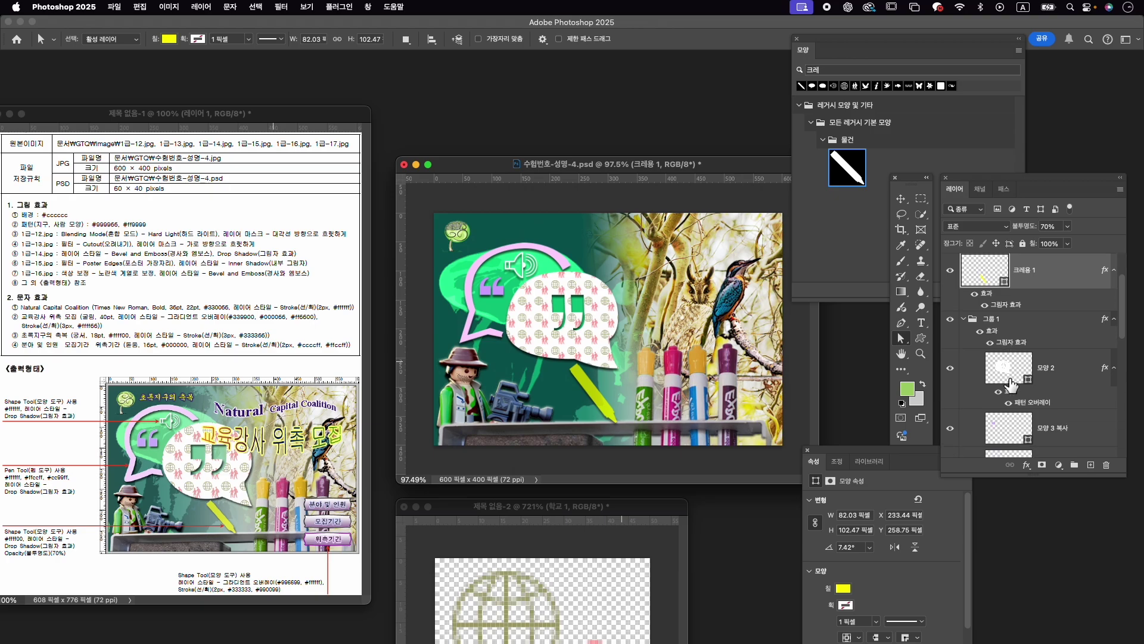
click(1016, 376)
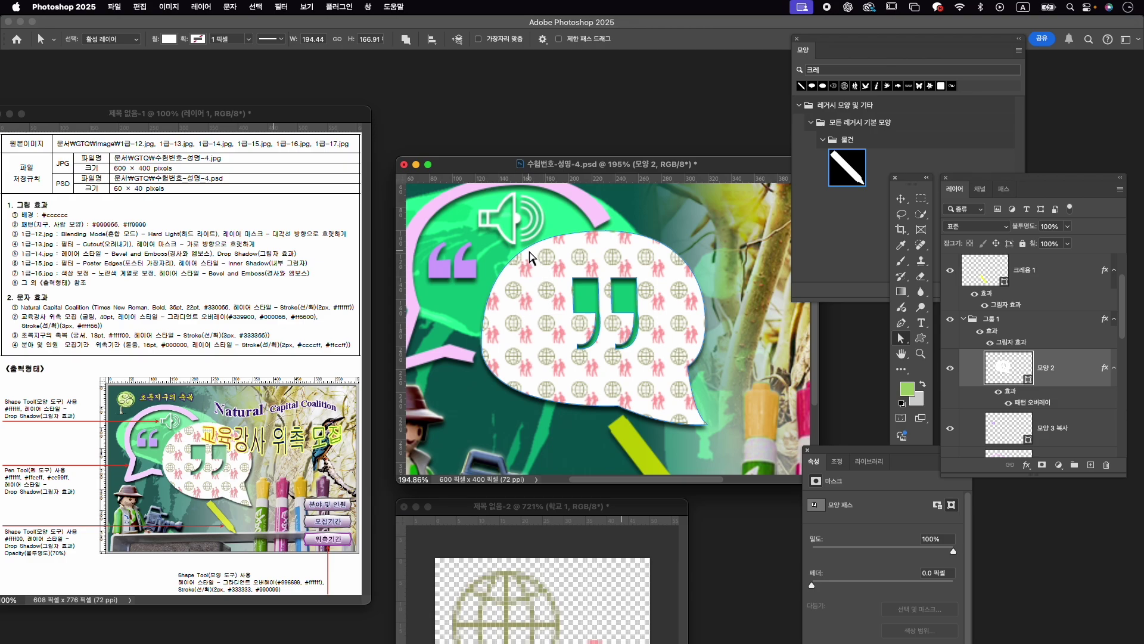
drag(470, 258, 442, 256)
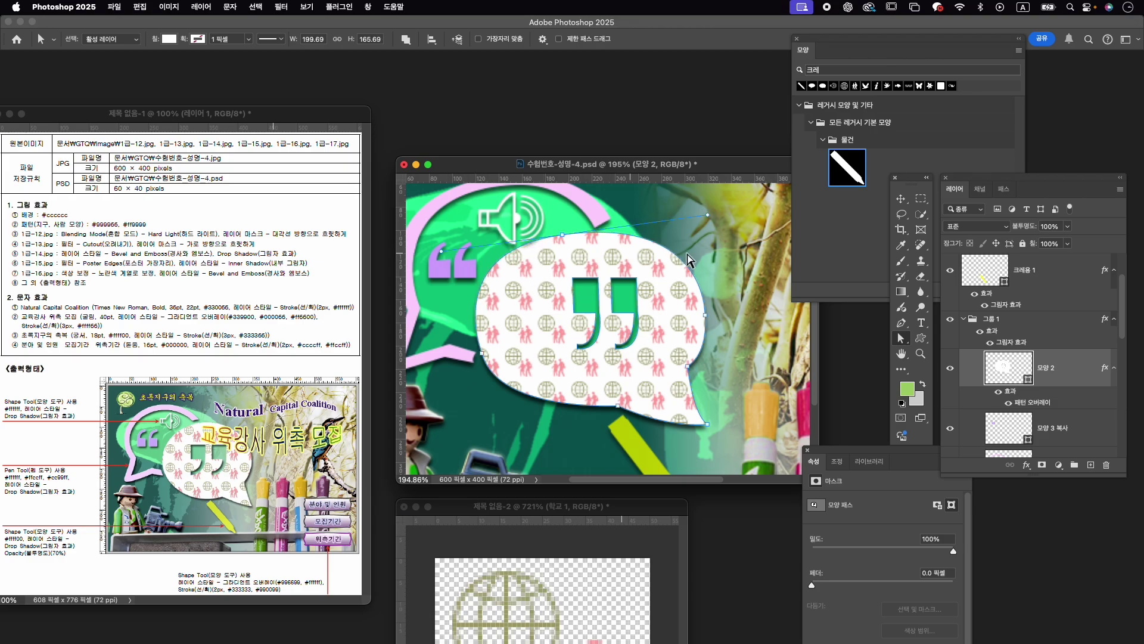
scroll(507, 370, down, 3)
scroll(508, 369, down, 2)
key(v)
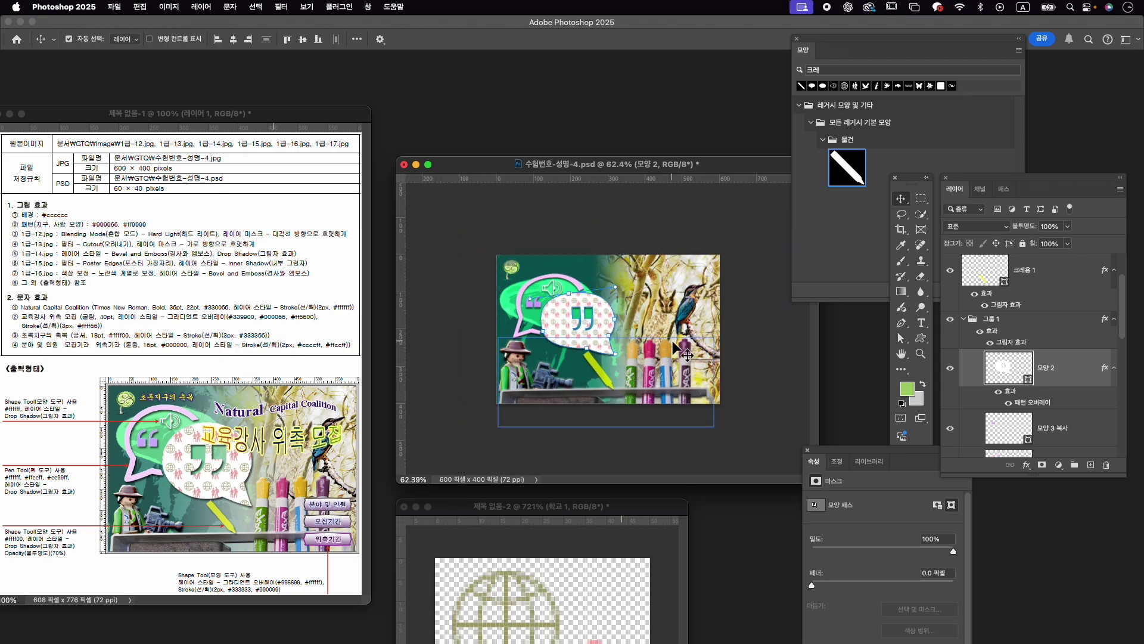
scroll(686, 357, up, 1)
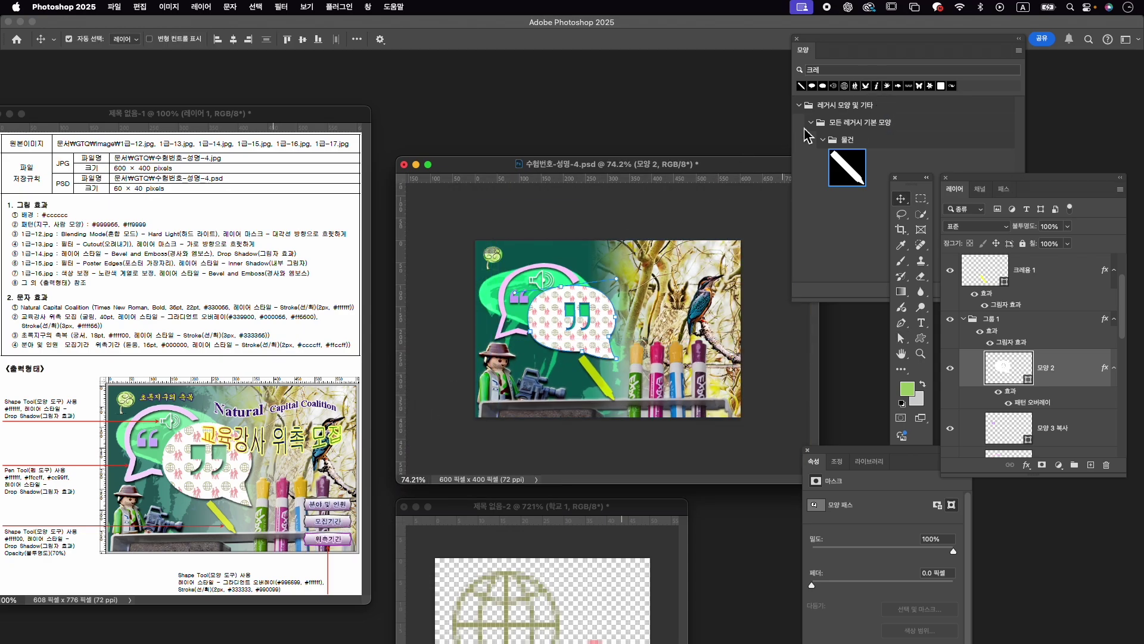
Find the '너' banner shapes and draw the third banner over the markers at lower right.
click(840, 70)
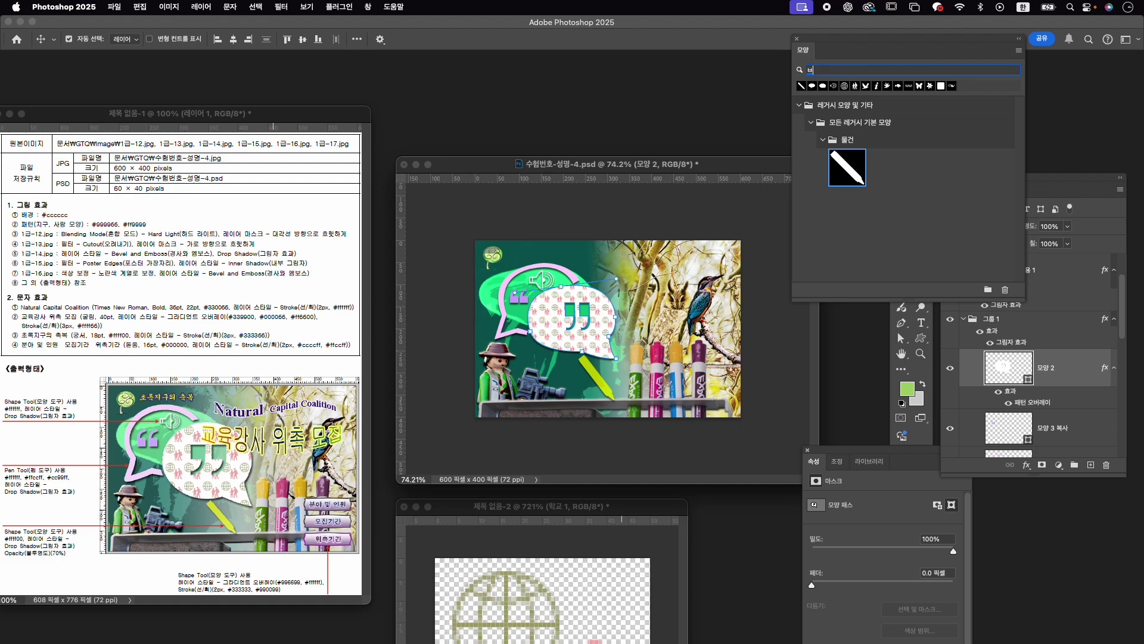
text(너)
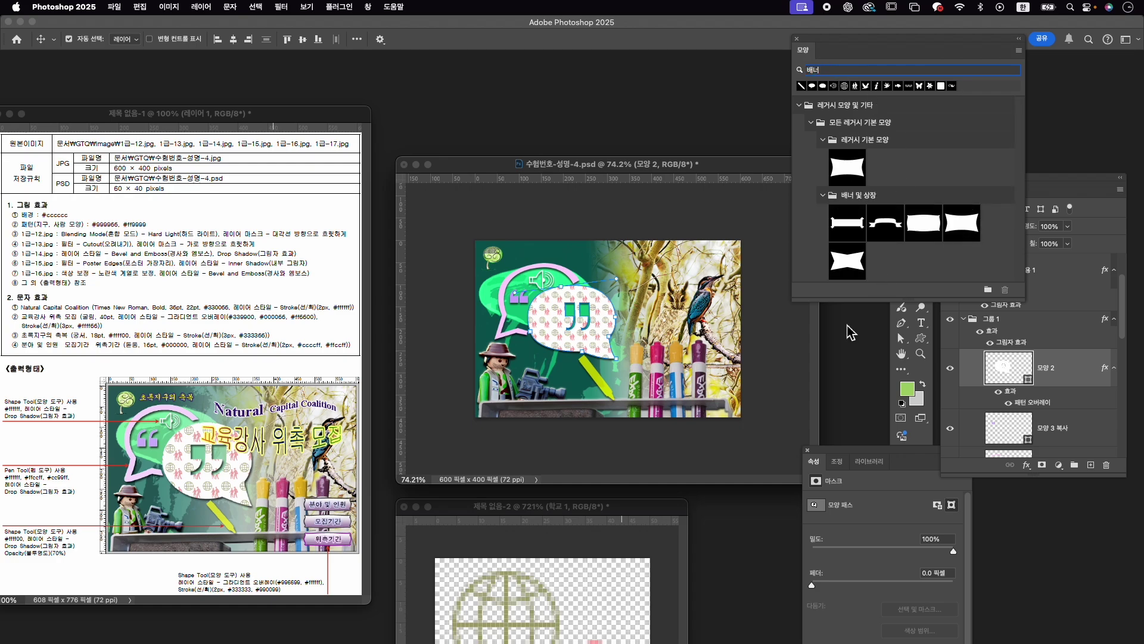
click(916, 232)
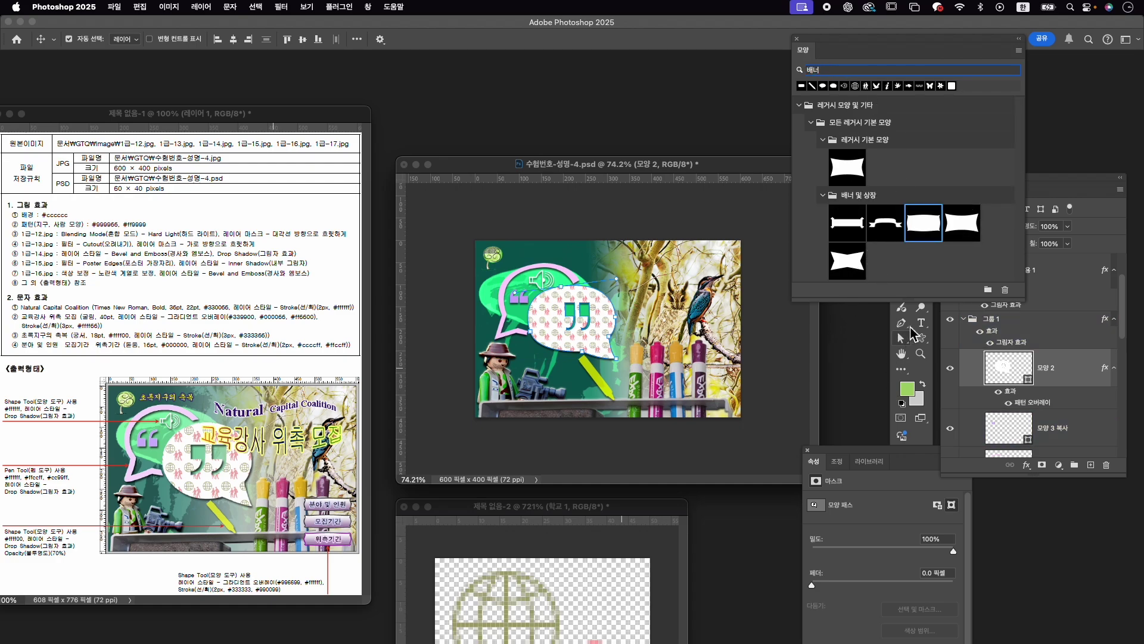
click(925, 339)
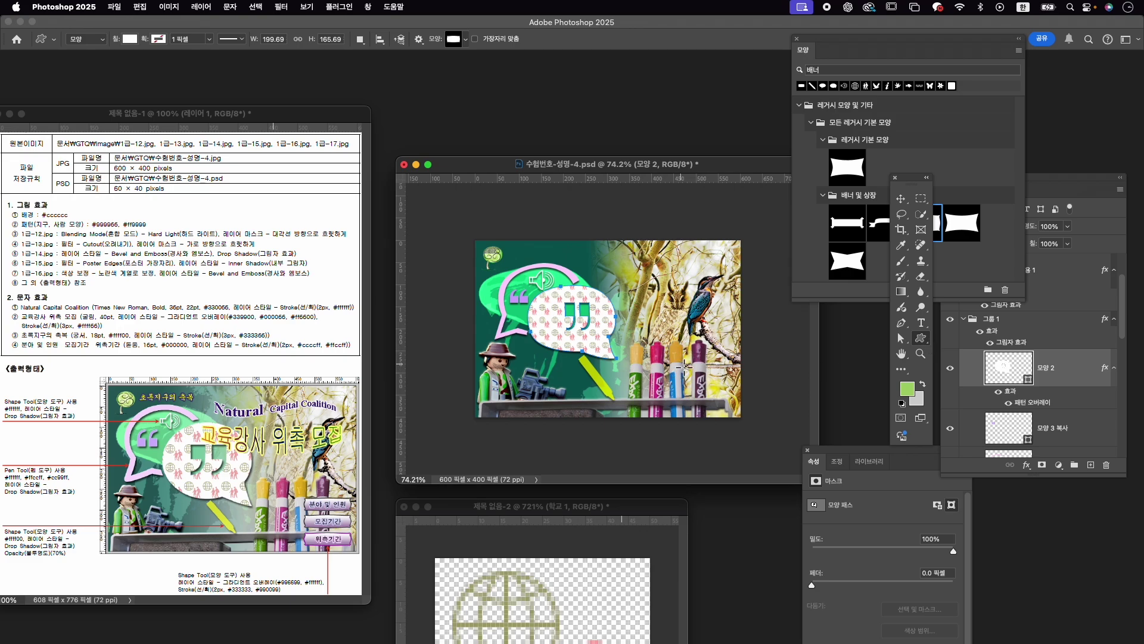
drag(684, 367, 736, 377)
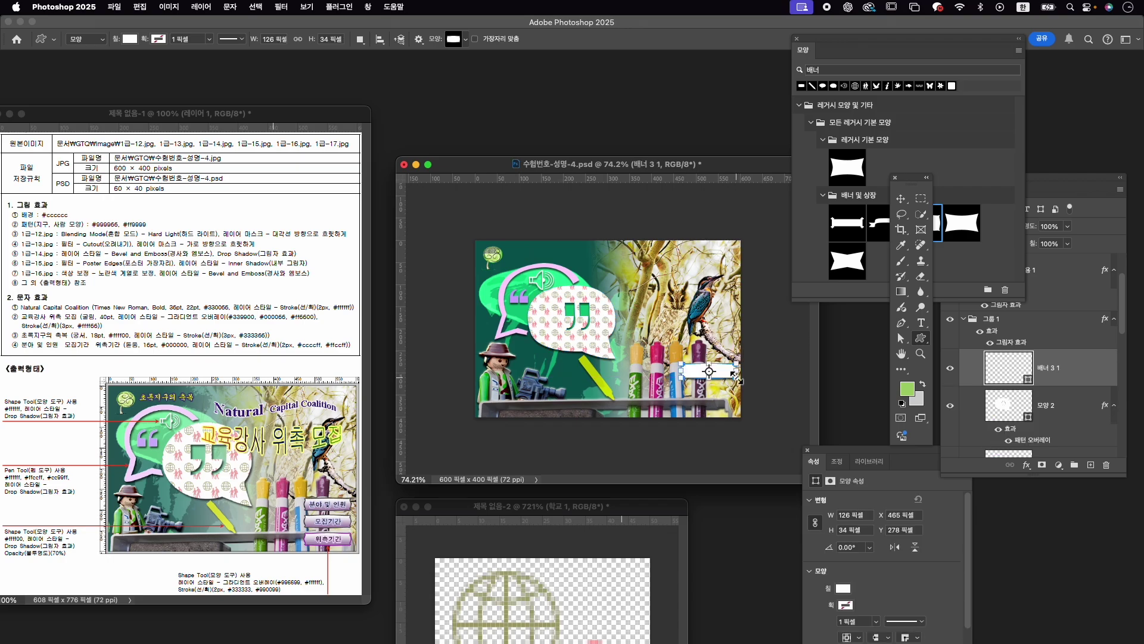
Shorten the new banner to about 30 px tall with Free Transform.
scroll(662, 343, up, 3)
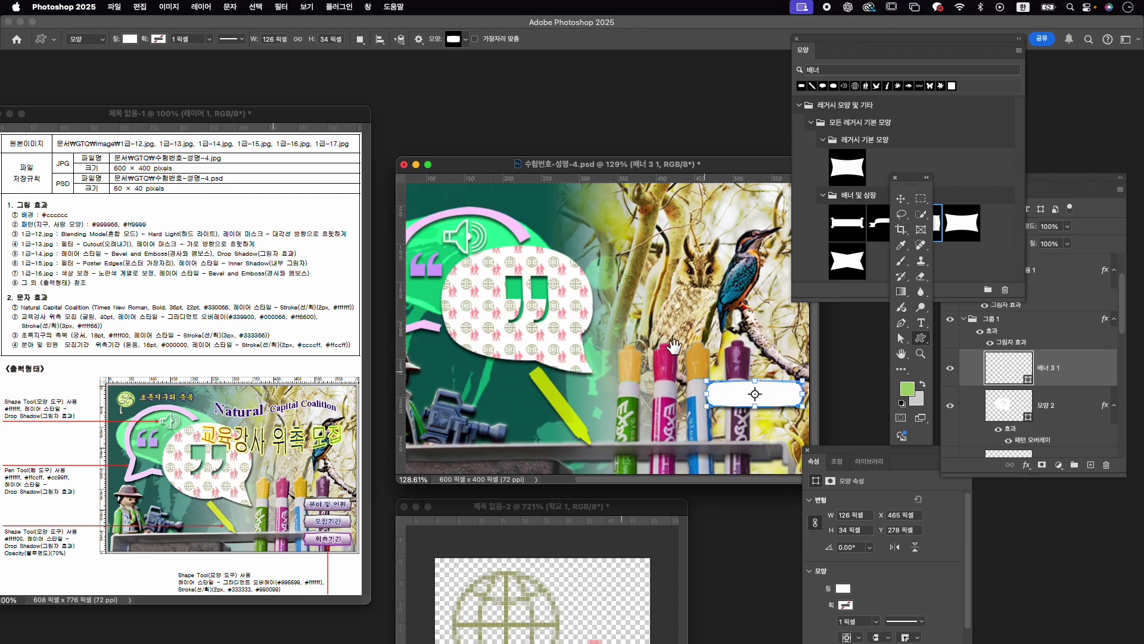
scroll(706, 343, down, 1)
scroll(712, 348, down, 1)
scroll(730, 361, down, 1)
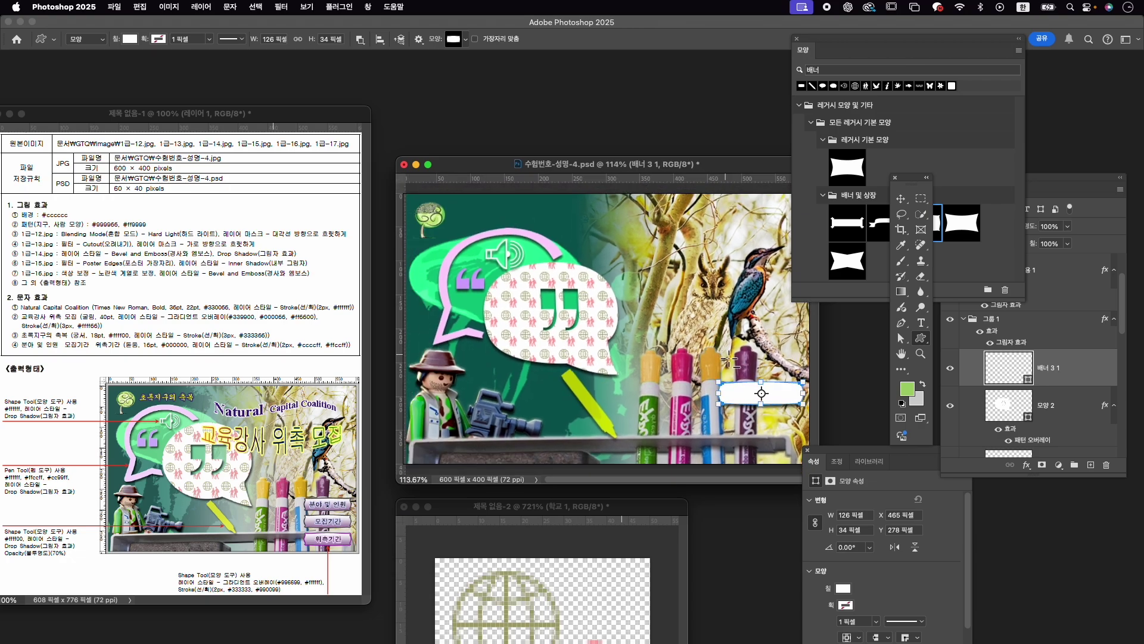
scroll(730, 361, down, 1)
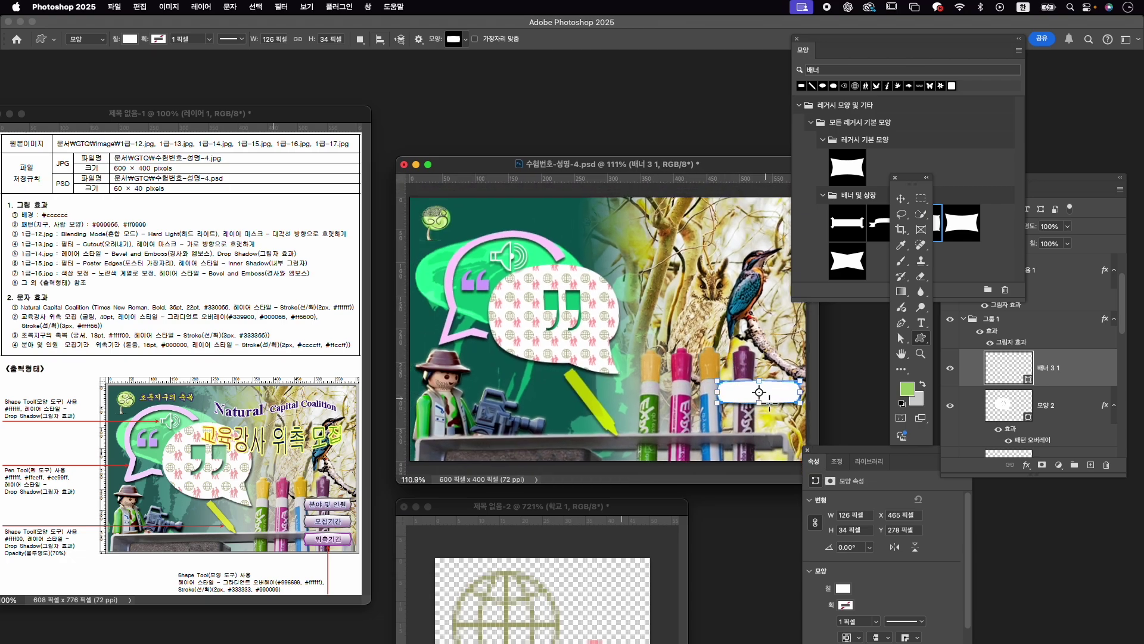
key(ctrl+t)
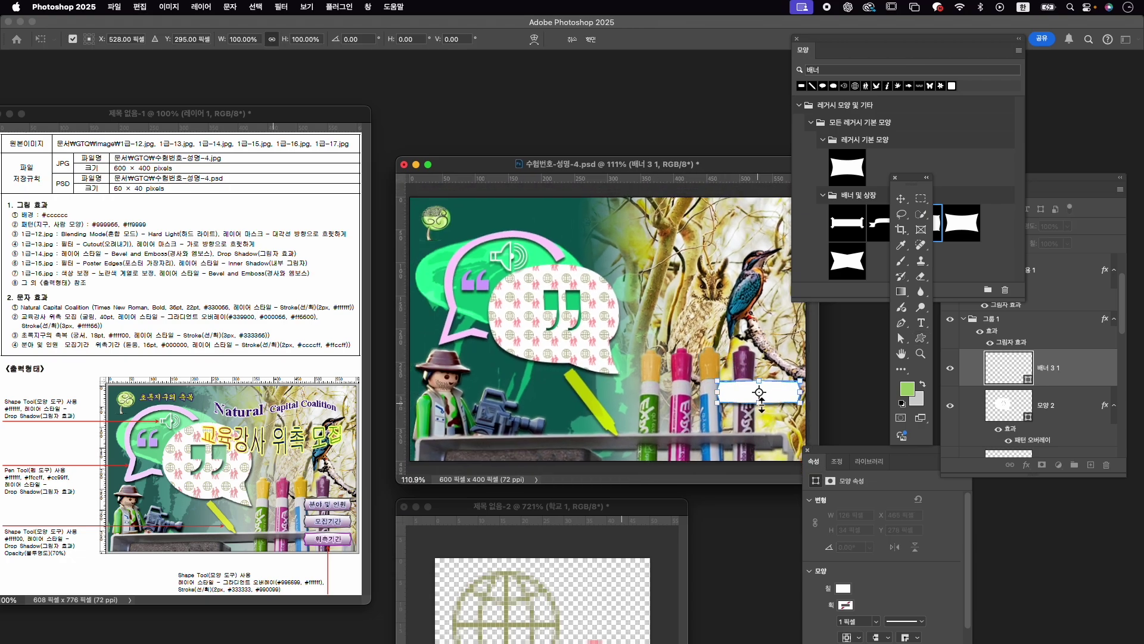
drag(761, 402, 762, 399)
key(Return)
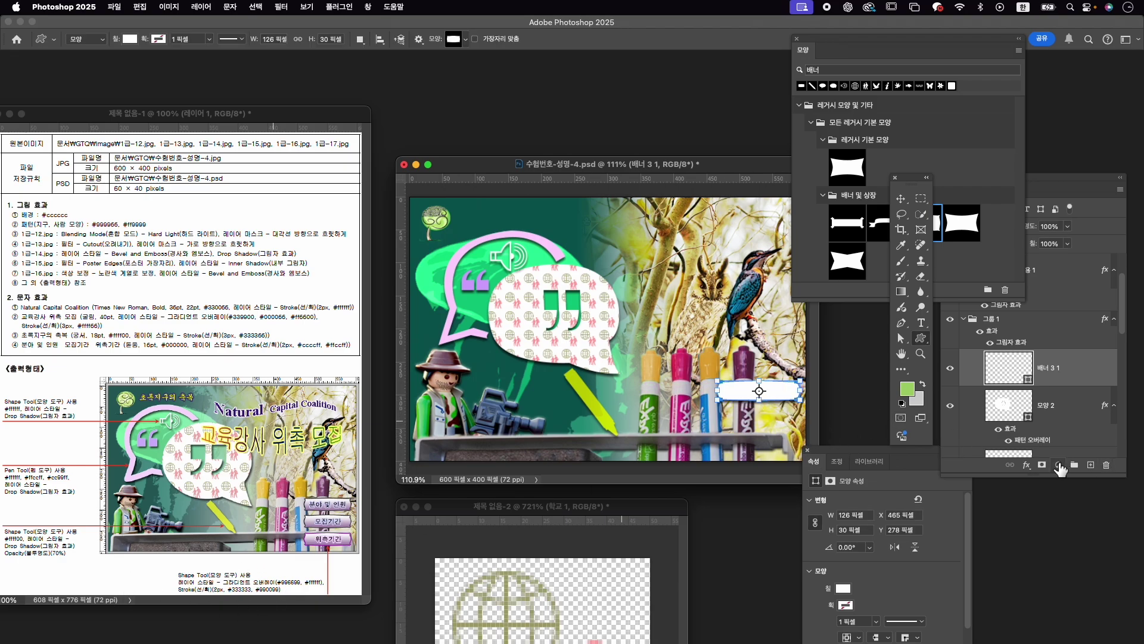
Add a gradient overlay to the banner running from purple #996699 to a pale colour.
click(1026, 465)
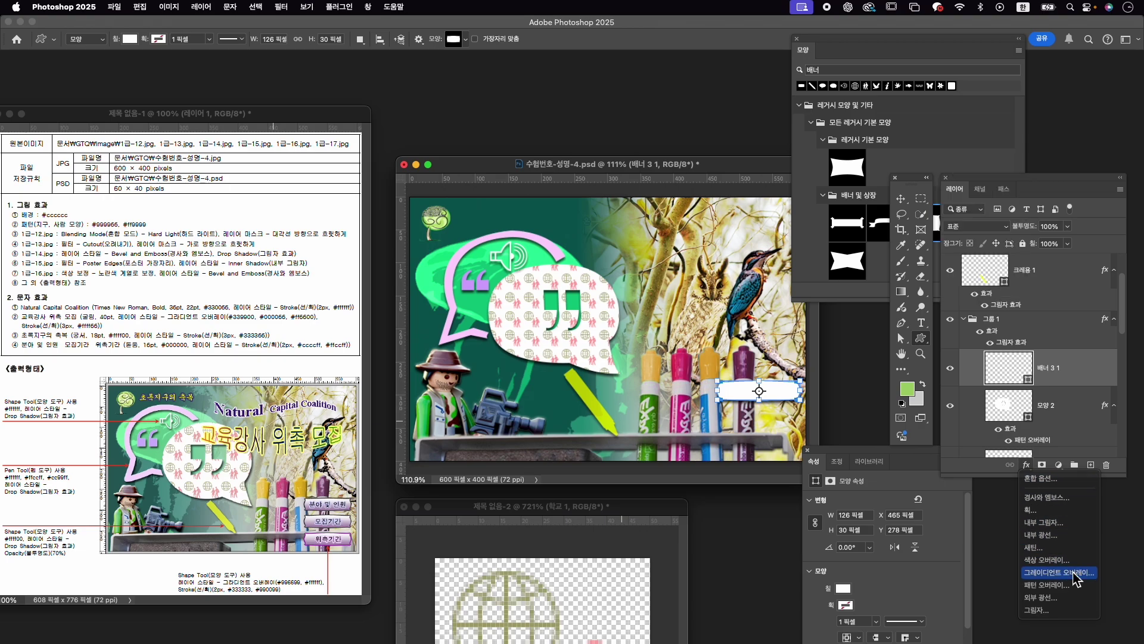
click(1076, 574)
click(845, 388)
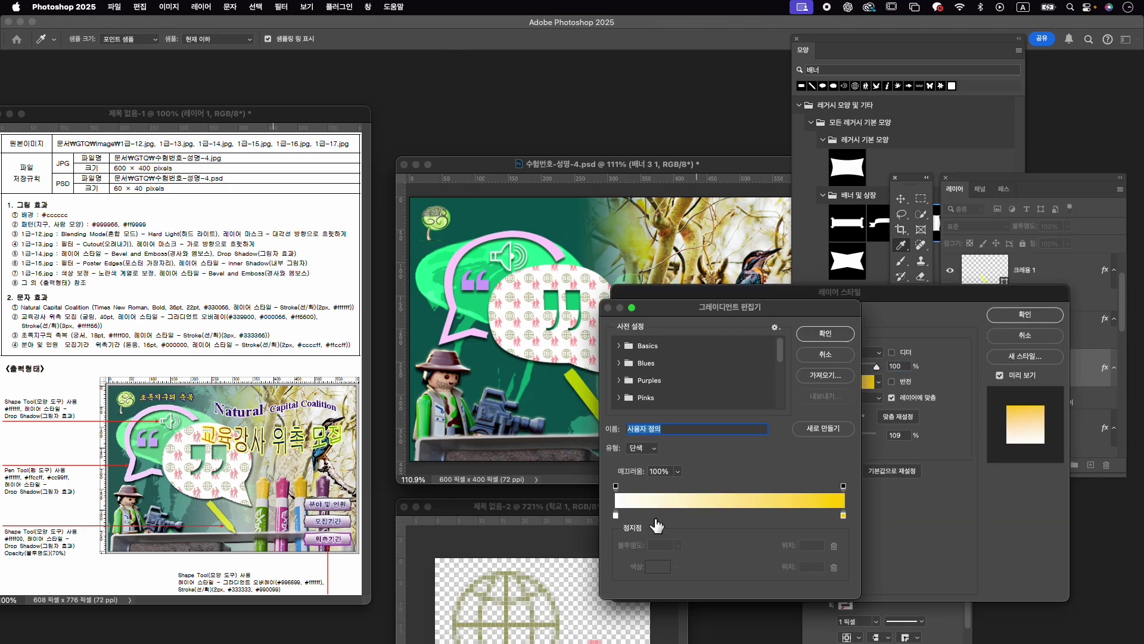
double_click(616, 518)
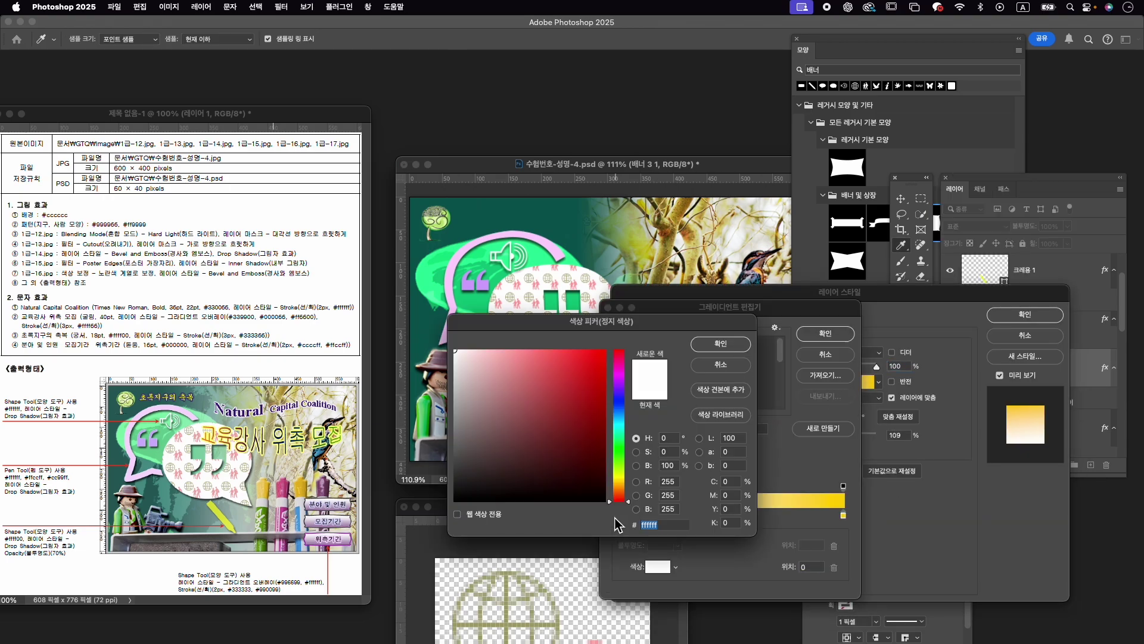
text(996699)
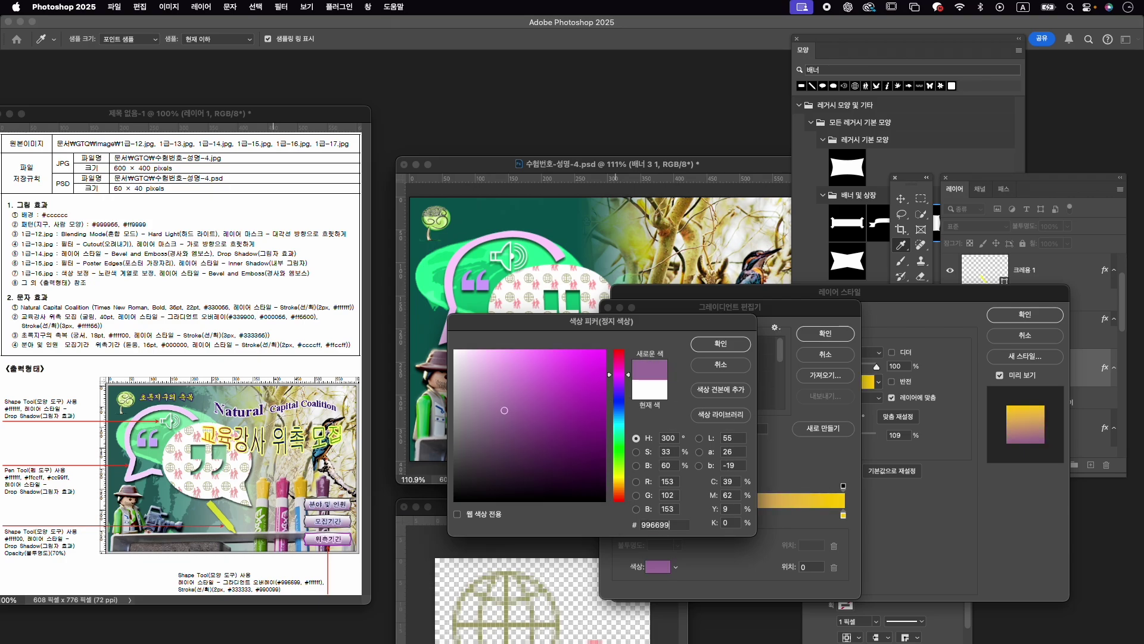
key(Return)
click(844, 515)
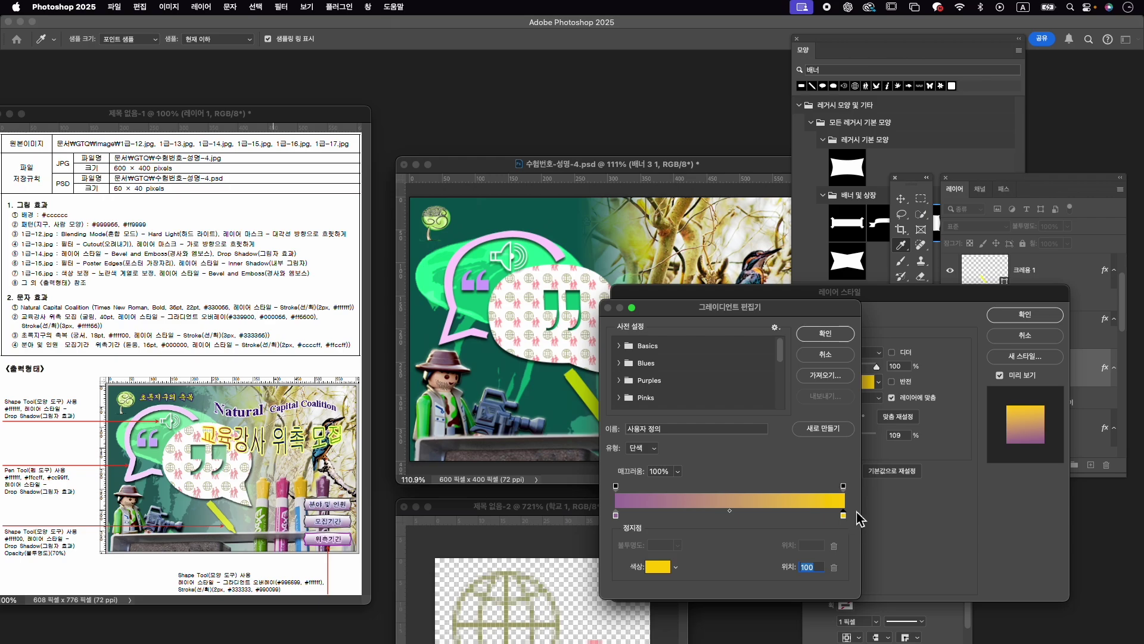
click(659, 566)
click(456, 351)
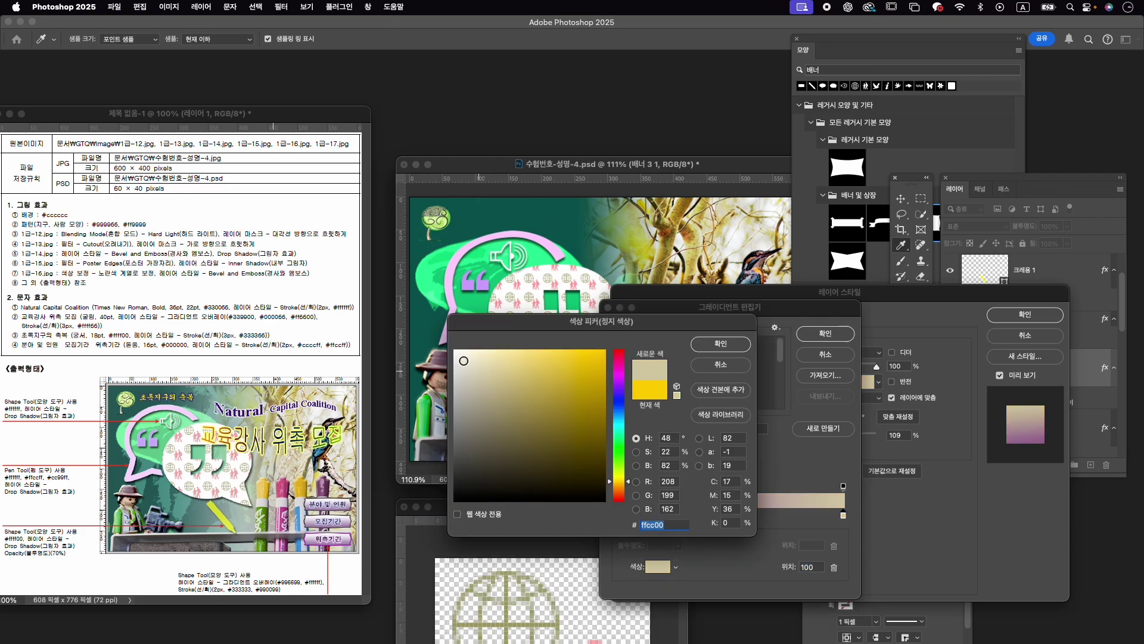
click(731, 345)
click(831, 329)
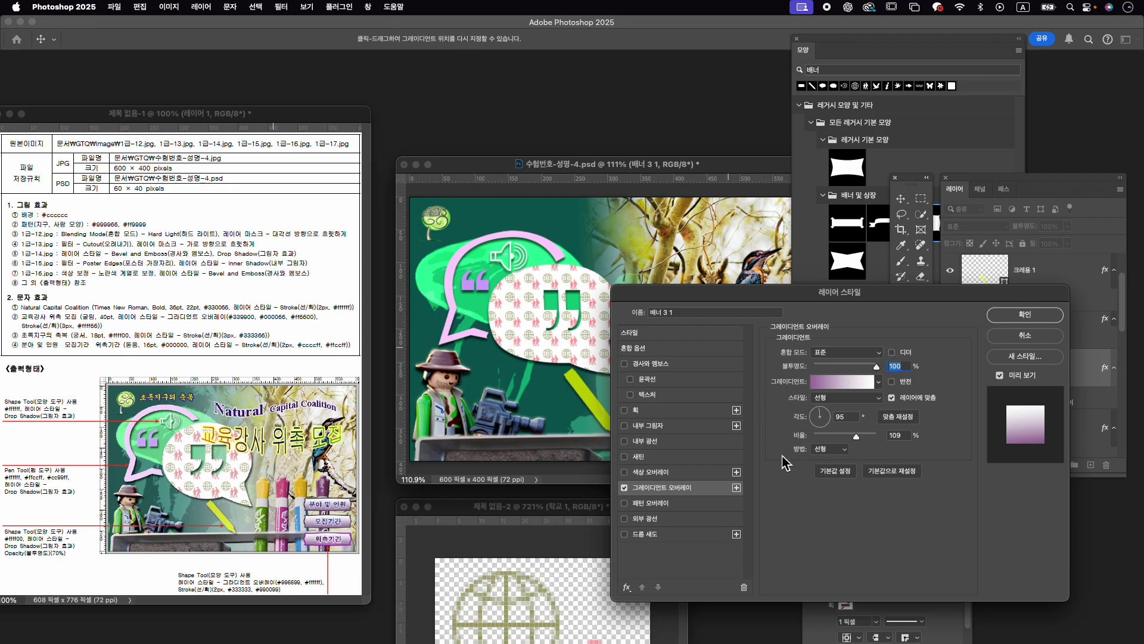
Add a 2 px #333333 dark grey stroke to the banner and apply the effects.
click(646, 411)
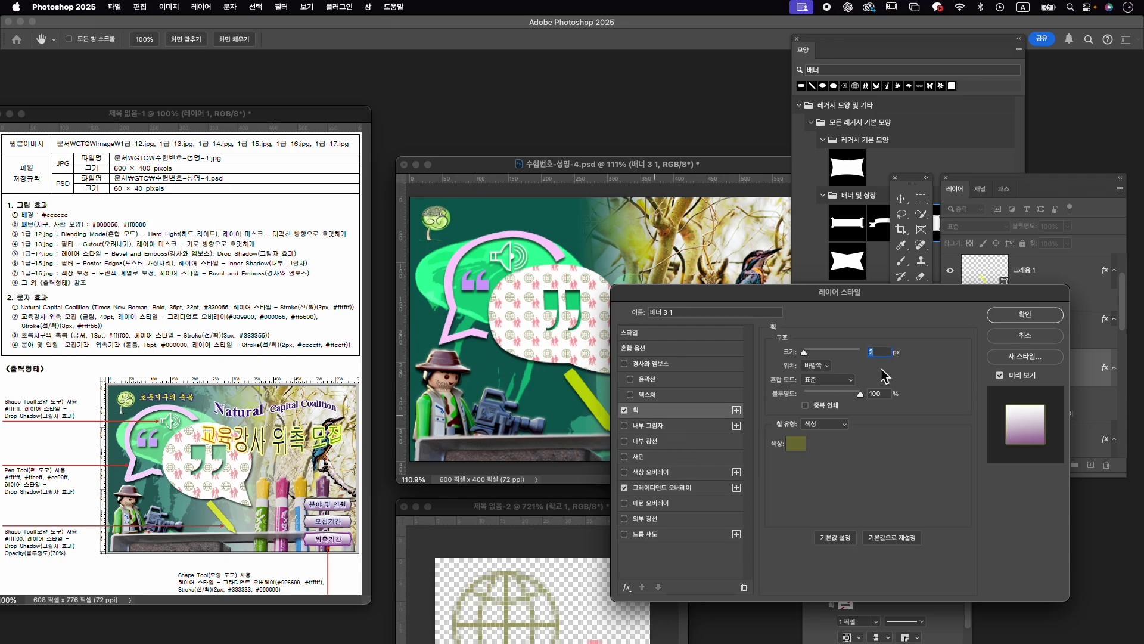
click(796, 444)
text(3)
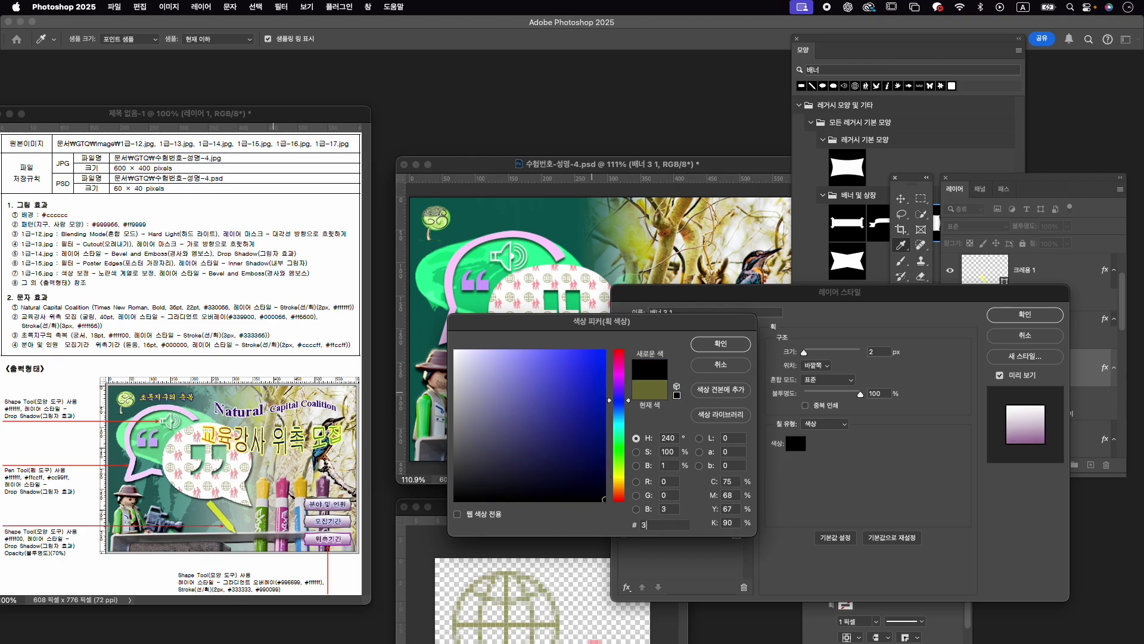
text(33333)
key(Return)
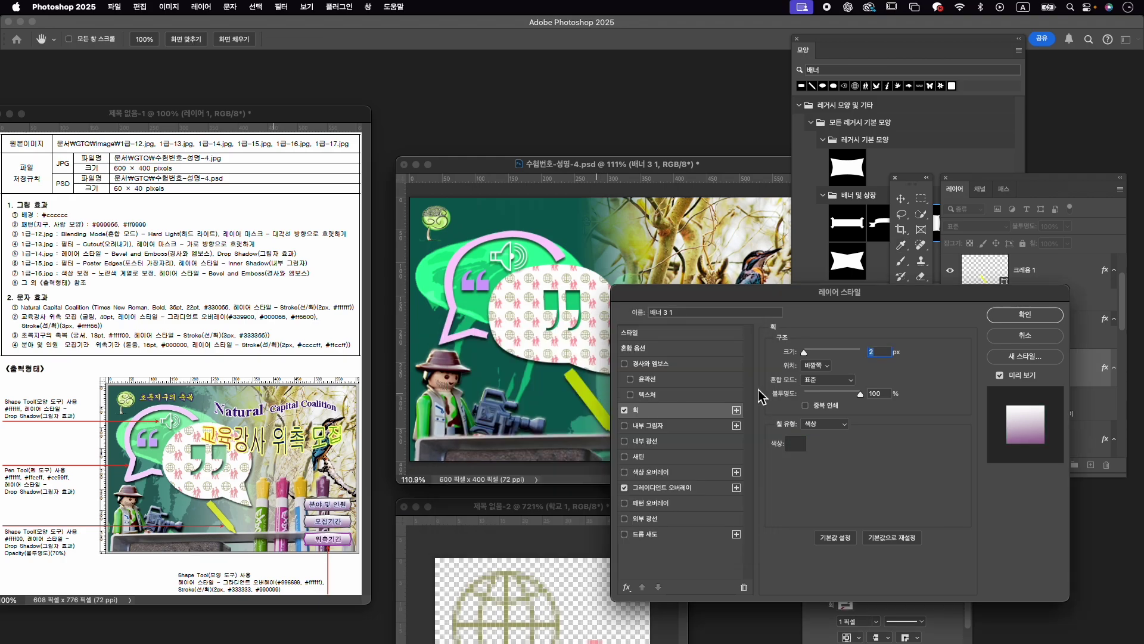
click(1031, 319)
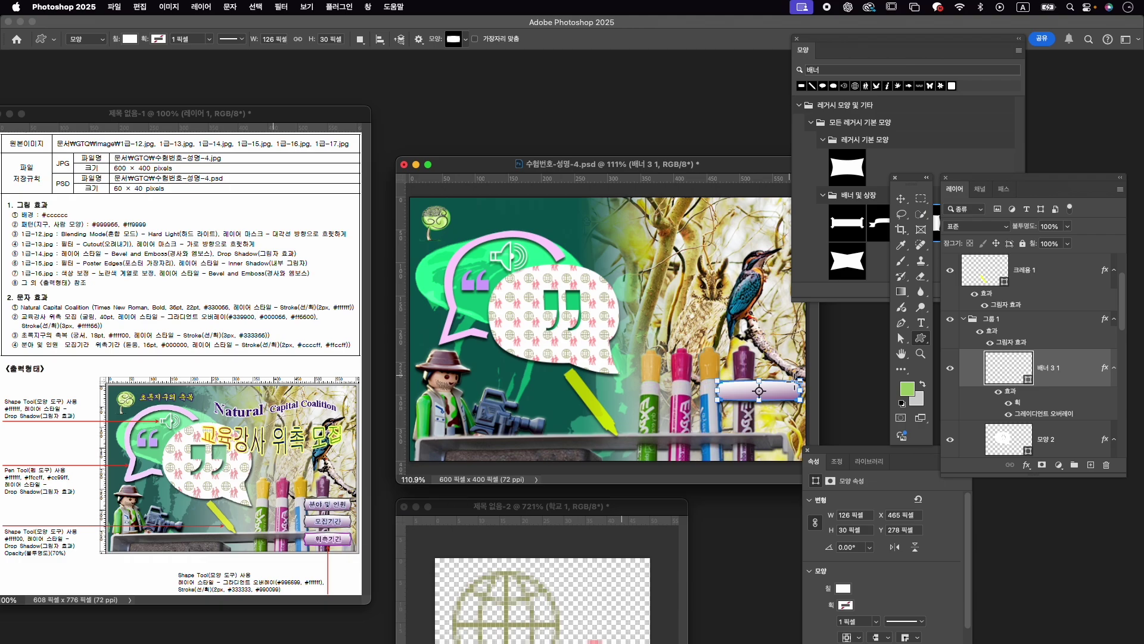
click(1016, 352)
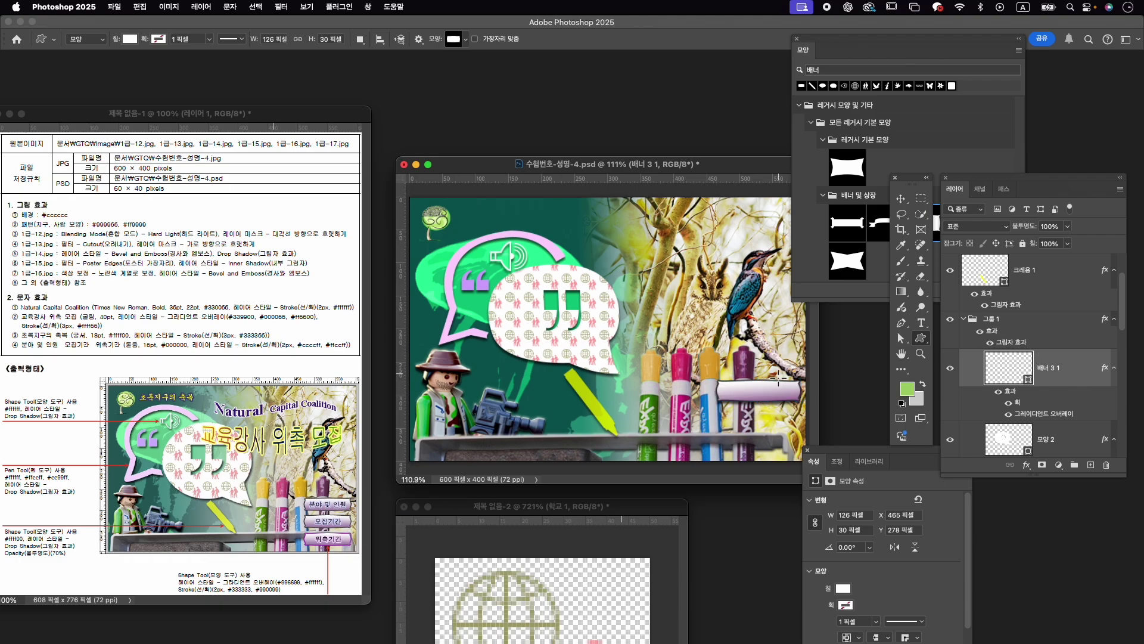
key(v)
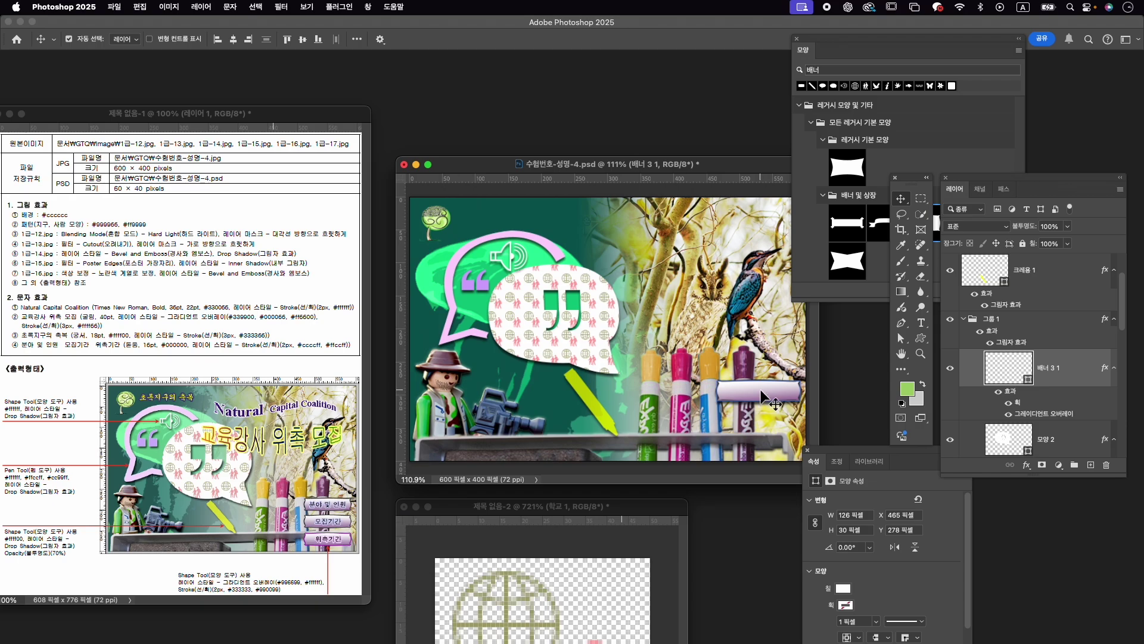
Duplicate the banner downward, select all three banner layers, and set alignment to Selection.
drag(761, 389, 759, 443)
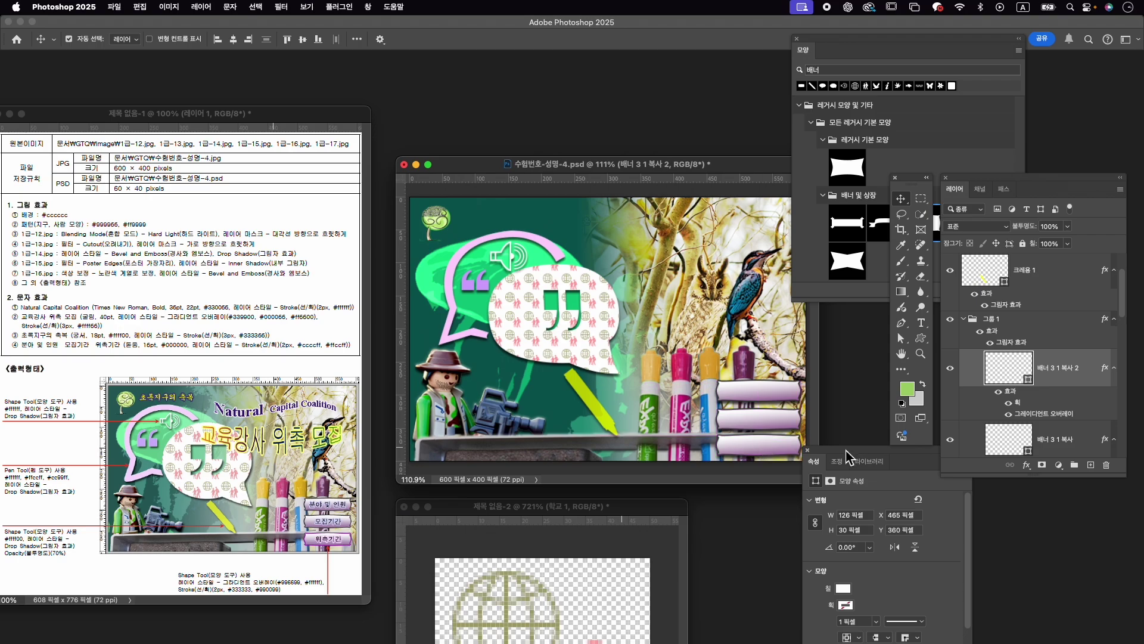
scroll(1049, 357, down, 2)
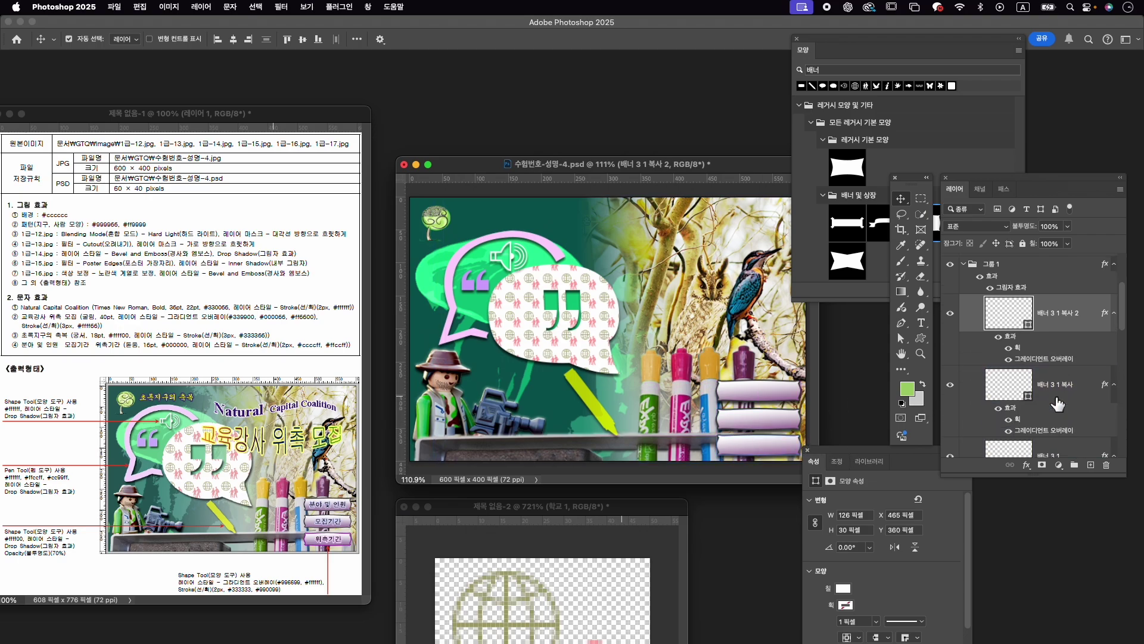
drag(1074, 323, 1064, 426)
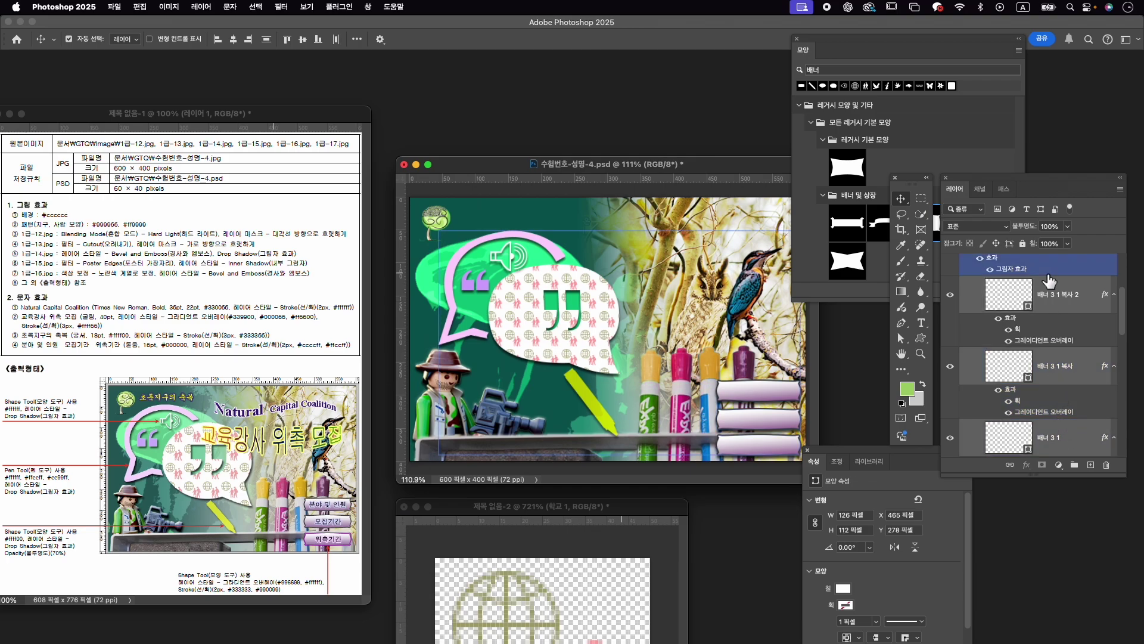
mouse_move(1065, 427)
mouse_down()
mouse_move(1055, 298)
mouse_move(1034, 266)
mouse_up()
shift+click(1063, 456)
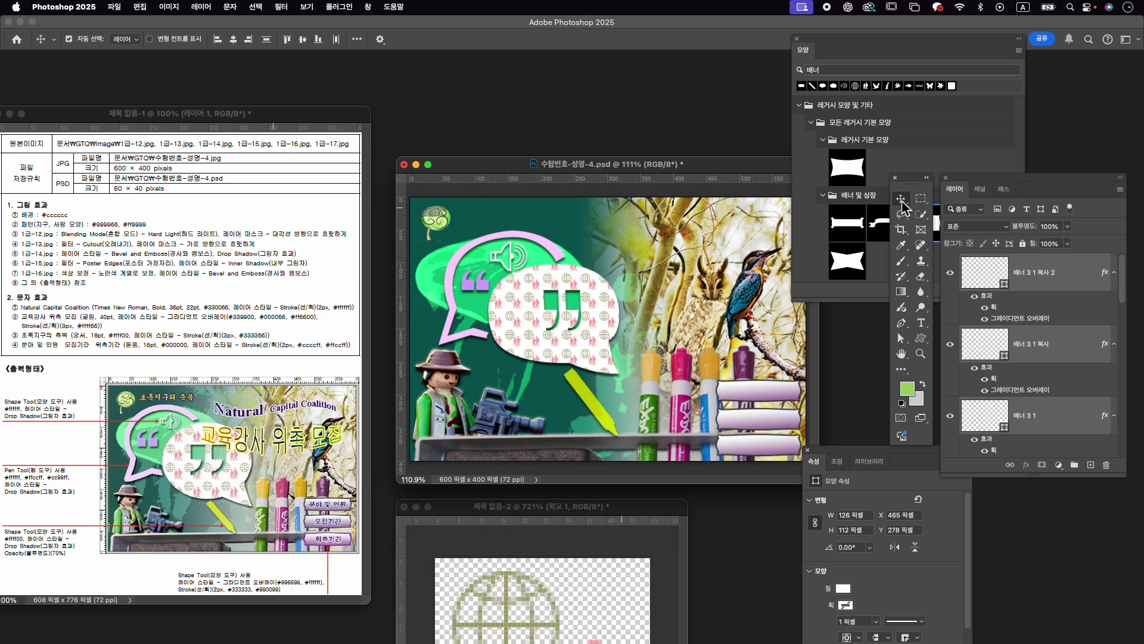
click(357, 39)
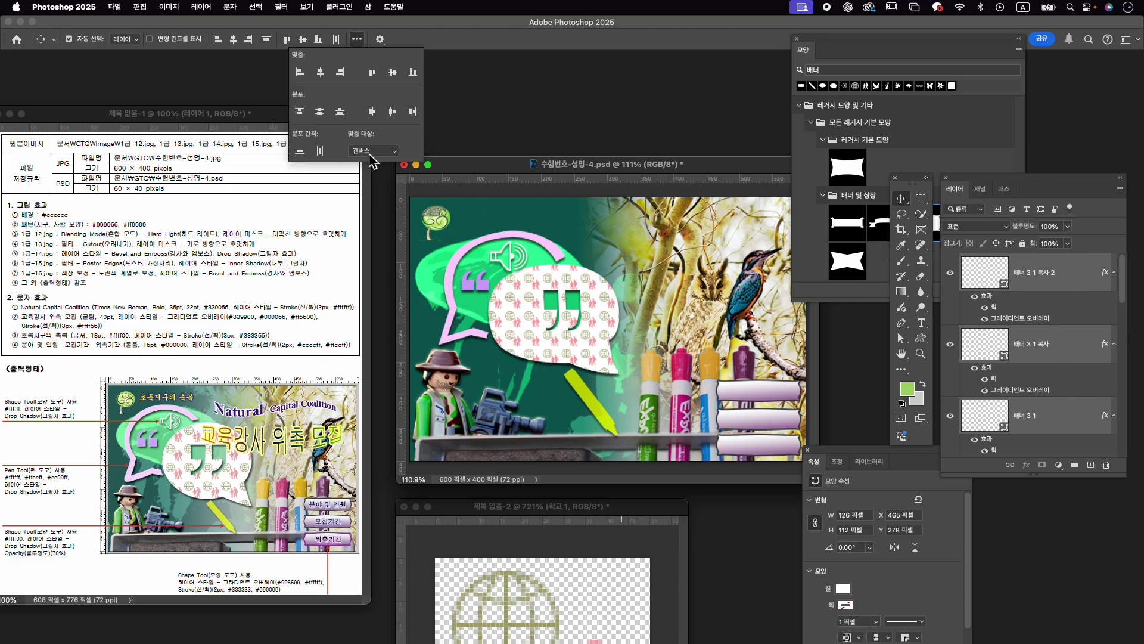
click(372, 151)
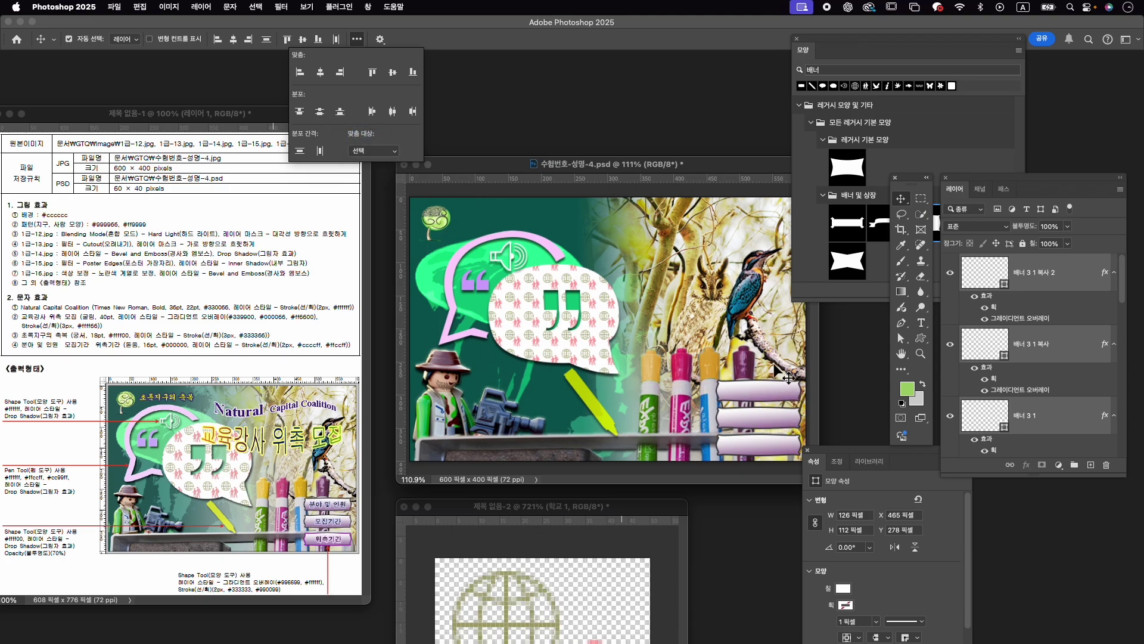
Show the third banner copy and change its stroke colour to purple #990099.
click(1043, 417)
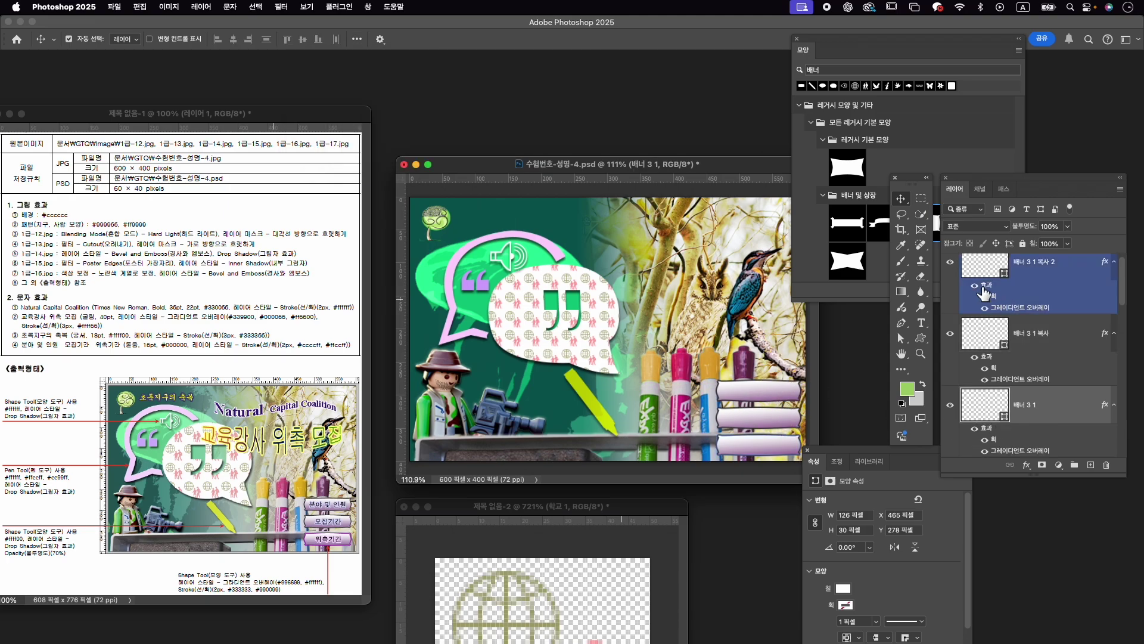
click(951, 262)
click(1035, 321)
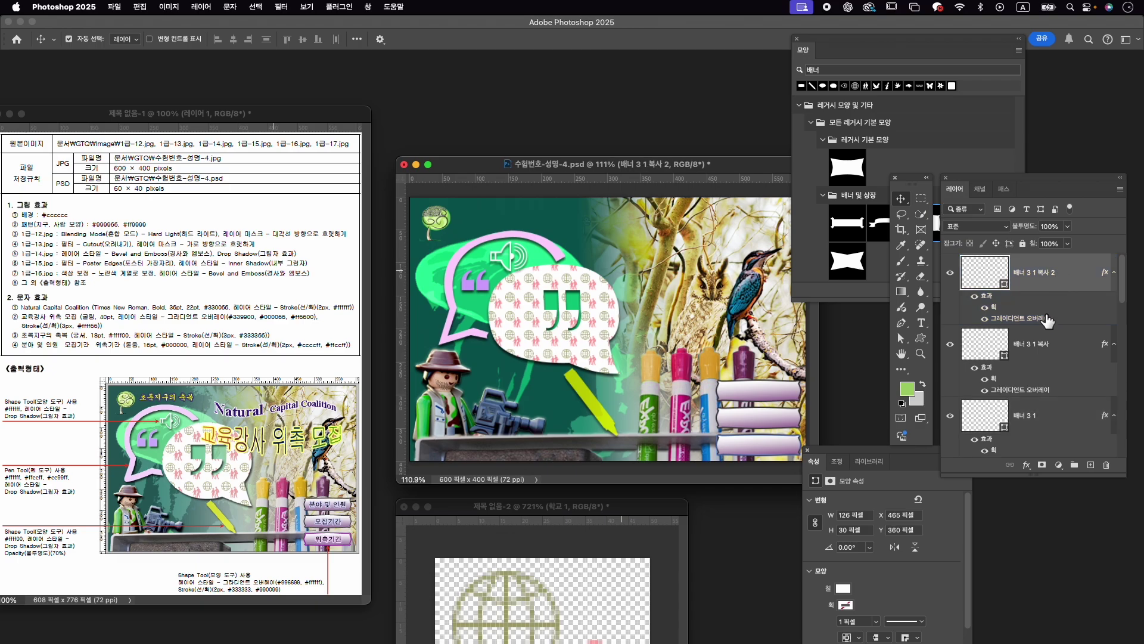
double_click(1035, 319)
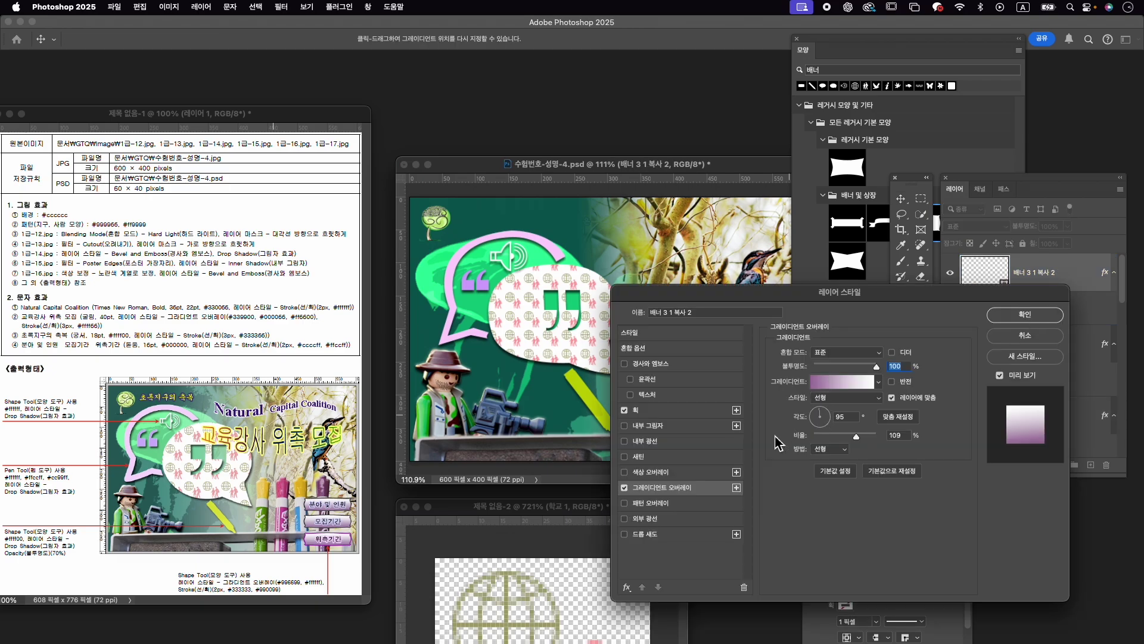
click(673, 411)
click(795, 443)
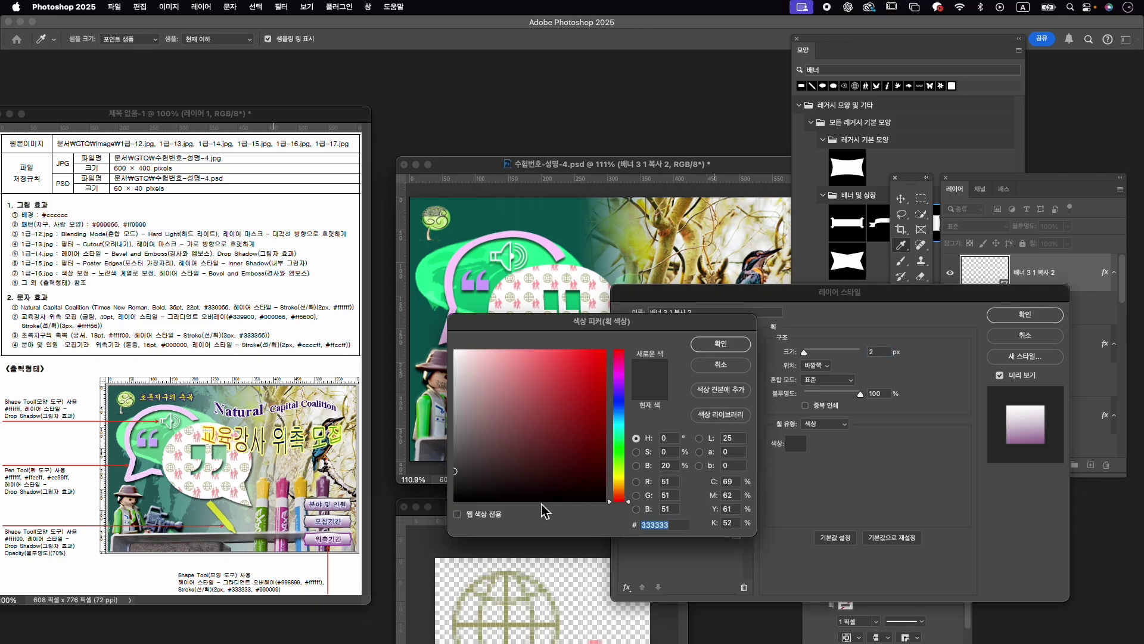
text(9)
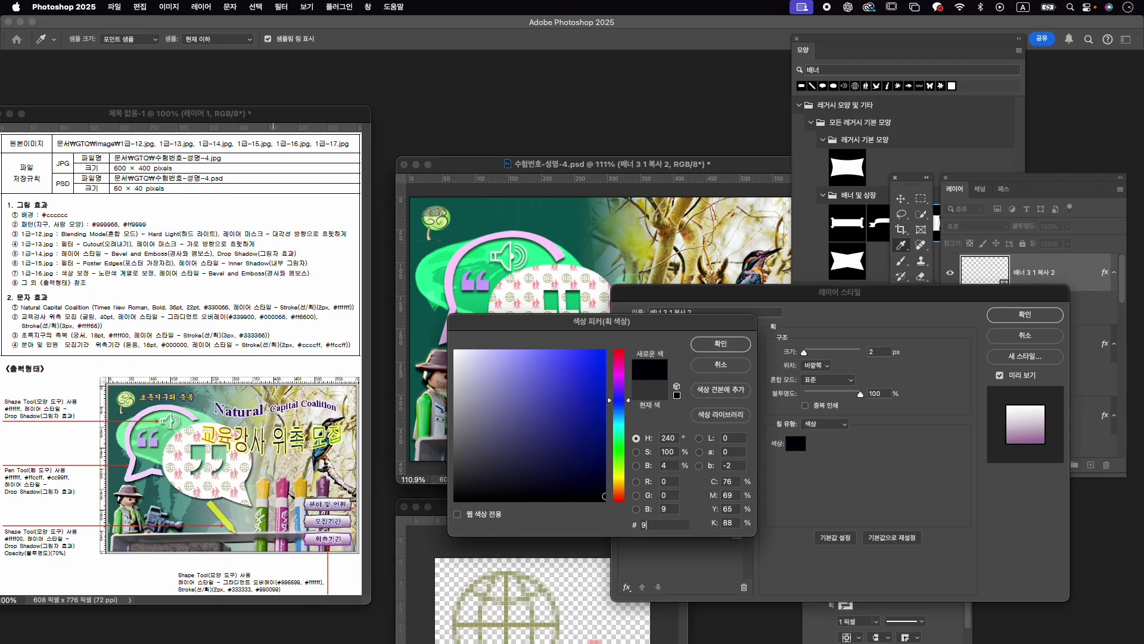
text(90099)
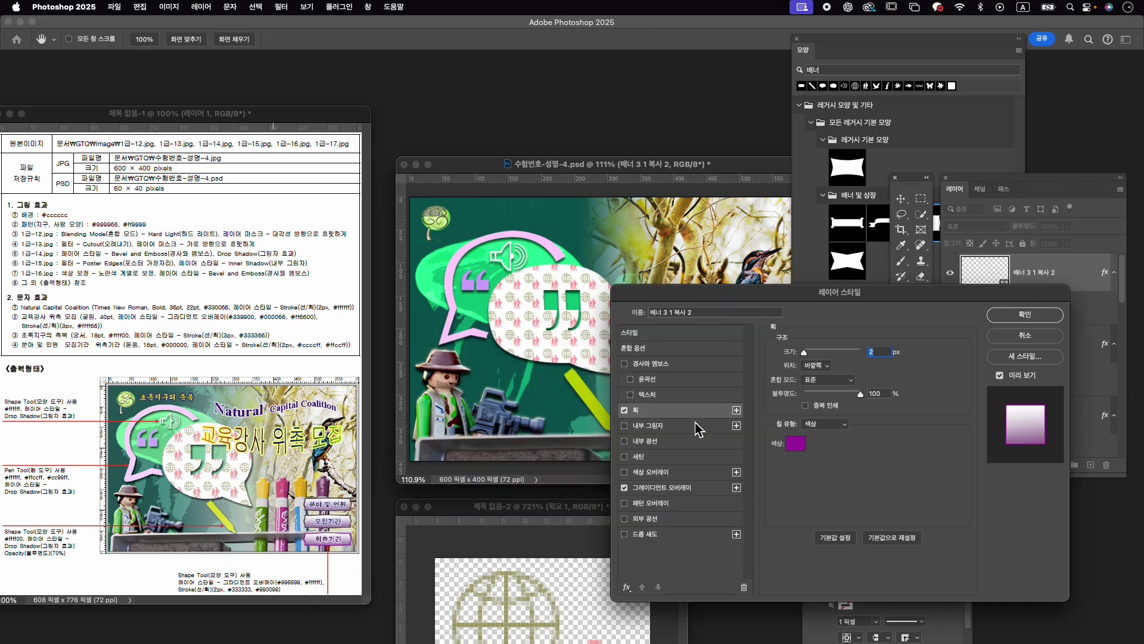
key(Return)
click(1023, 315)
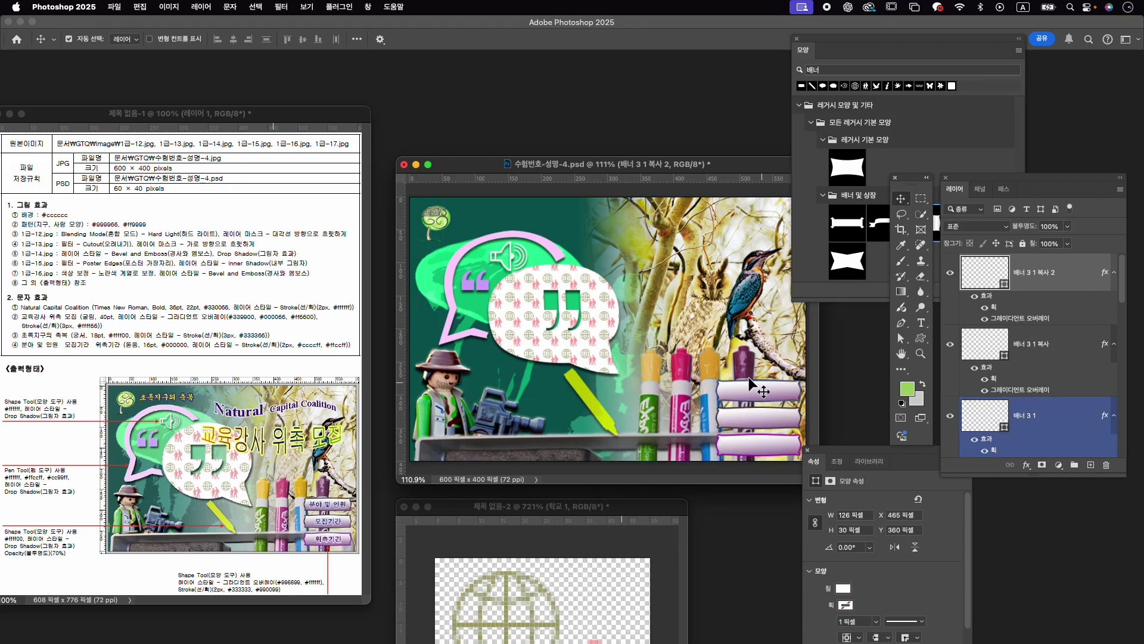
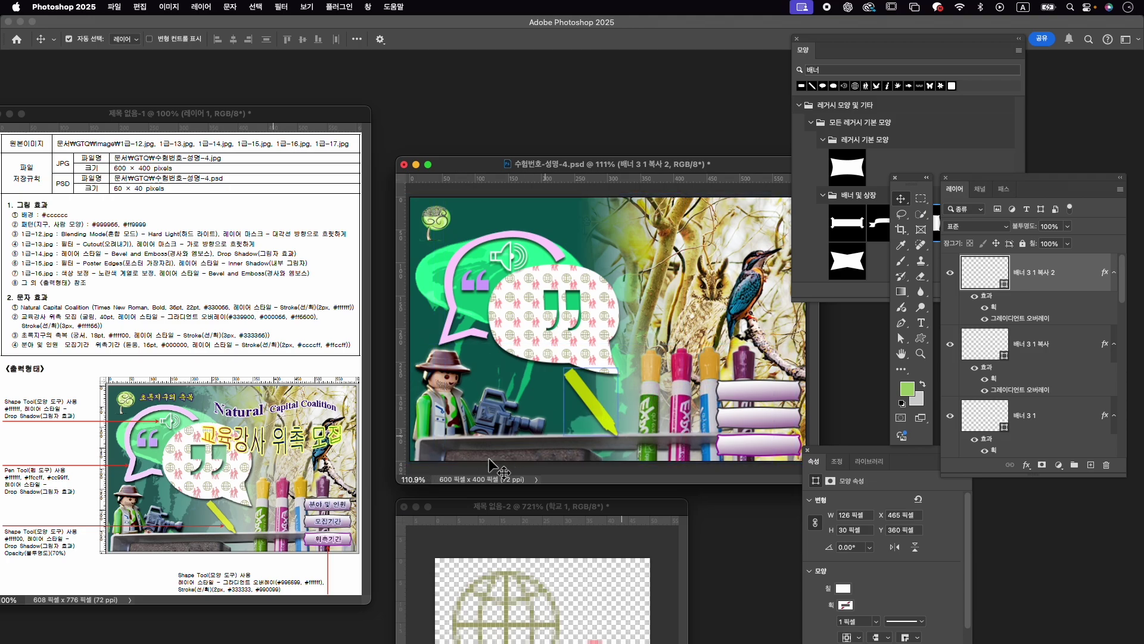
Close 제목 없음-2 without saving, save the banner PSD, and close the Shapes panel.
click(404, 506)
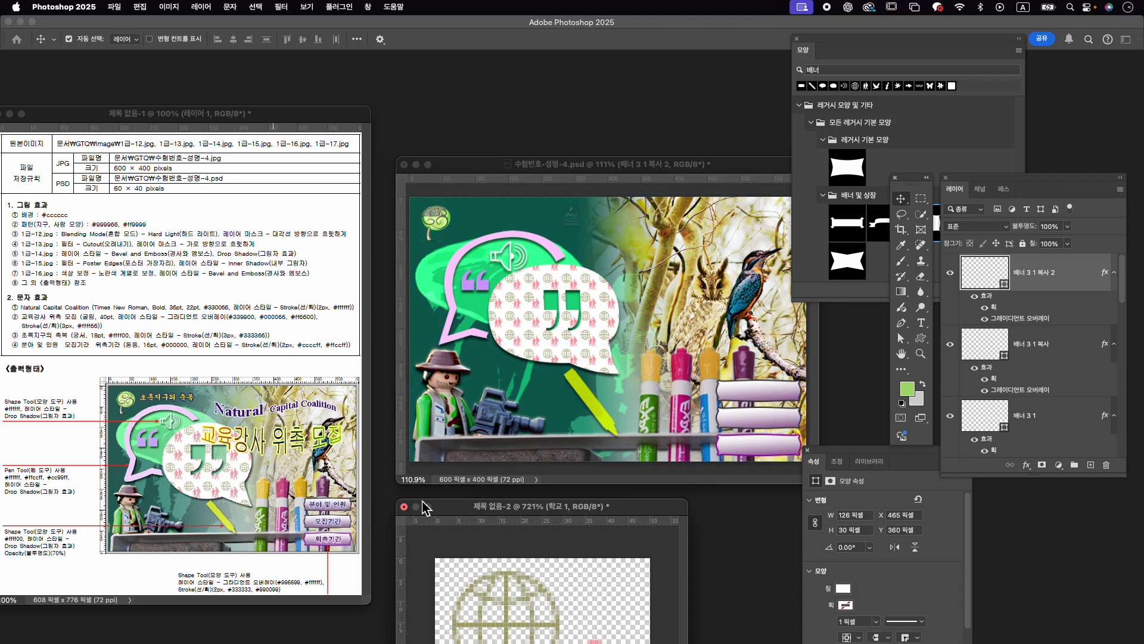
click(572, 258)
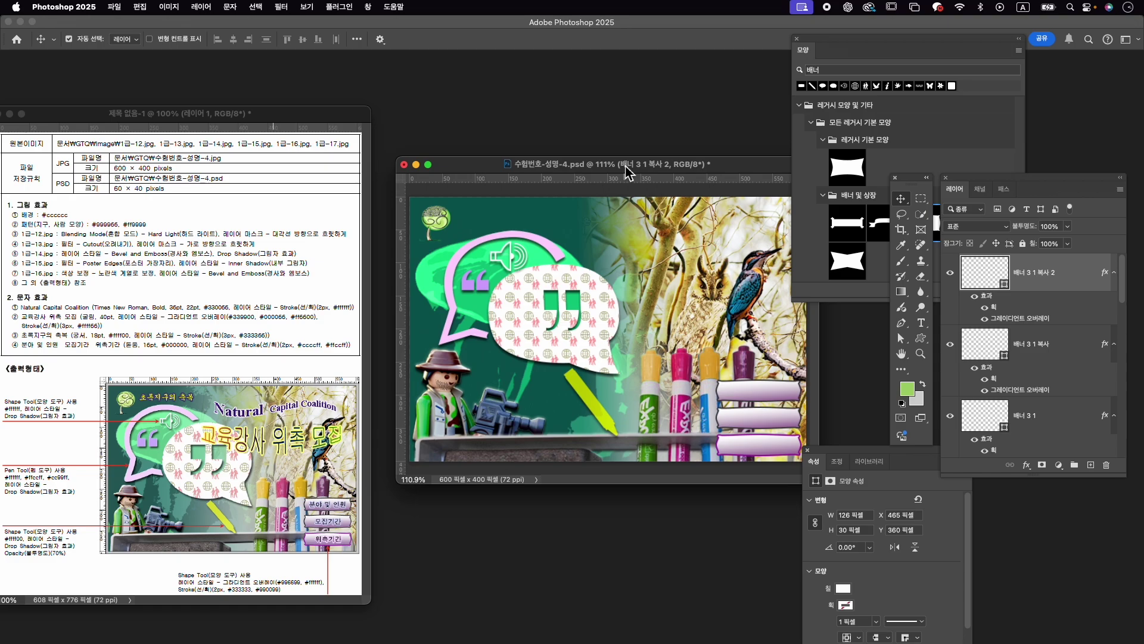
key(cmd+s)
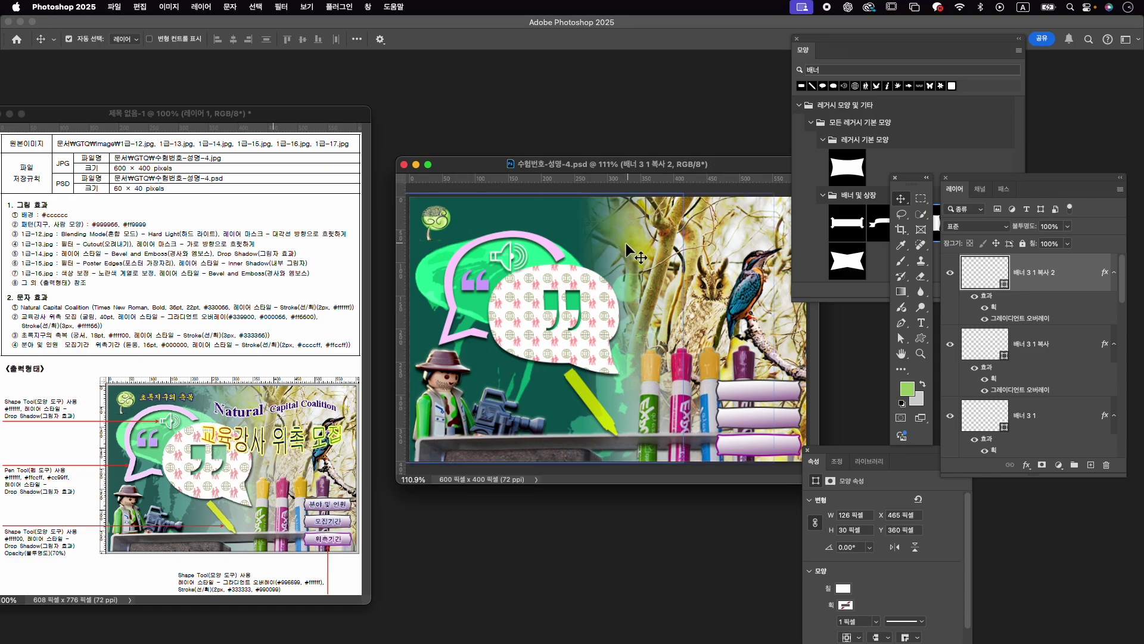
click(796, 39)
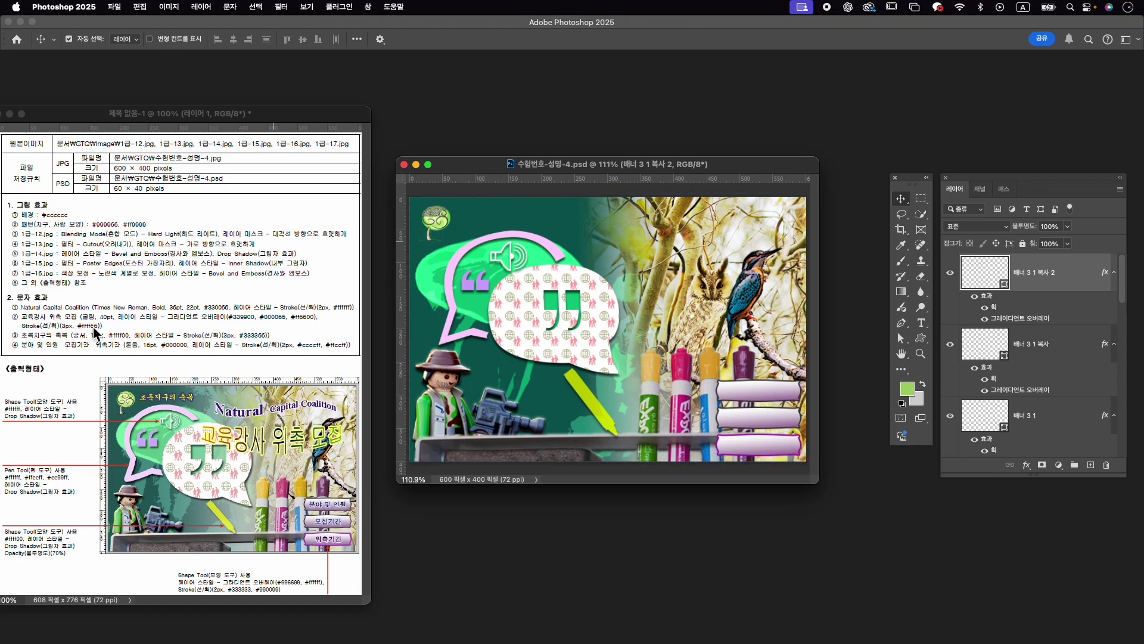
key(t)
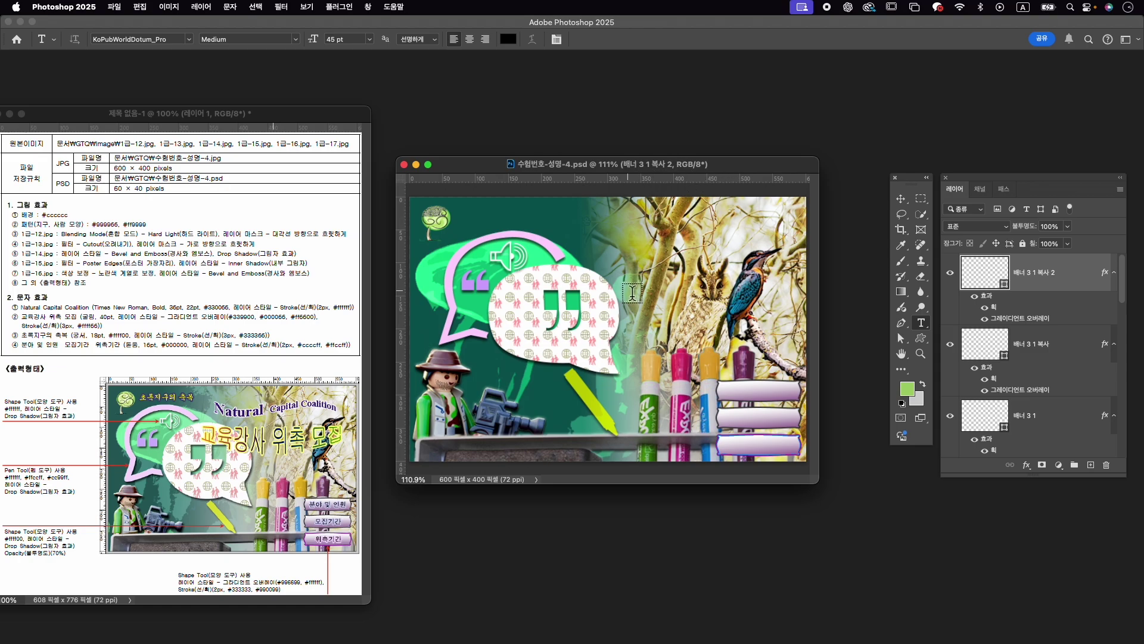
Start a text layer above the speech bubble and type the Natural Capital title.
click(577, 246)
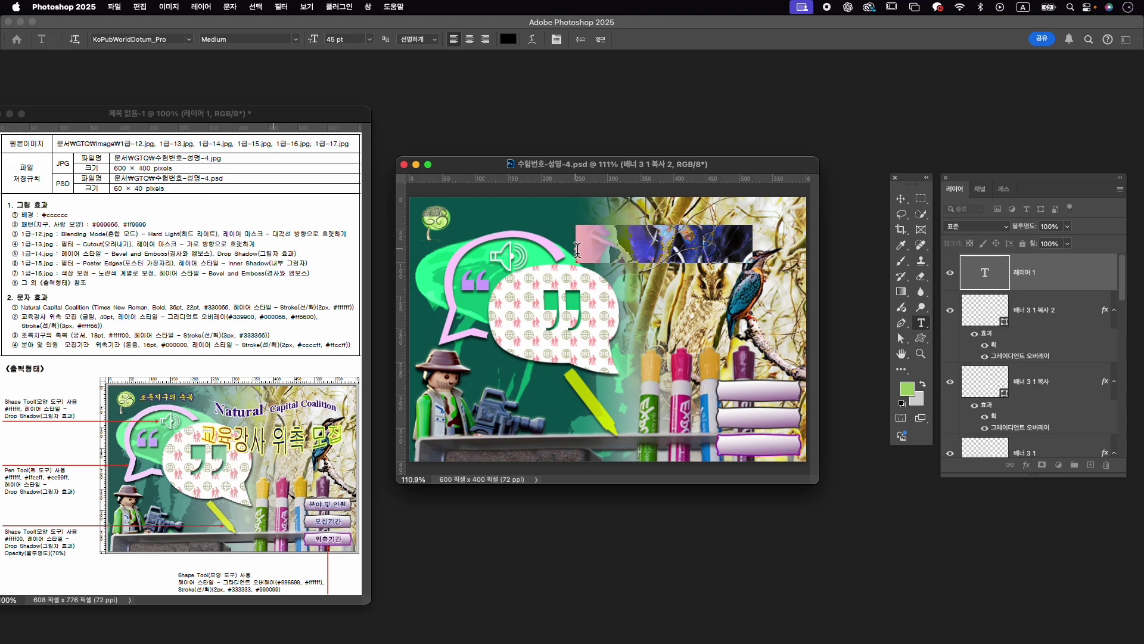
text(Natural)
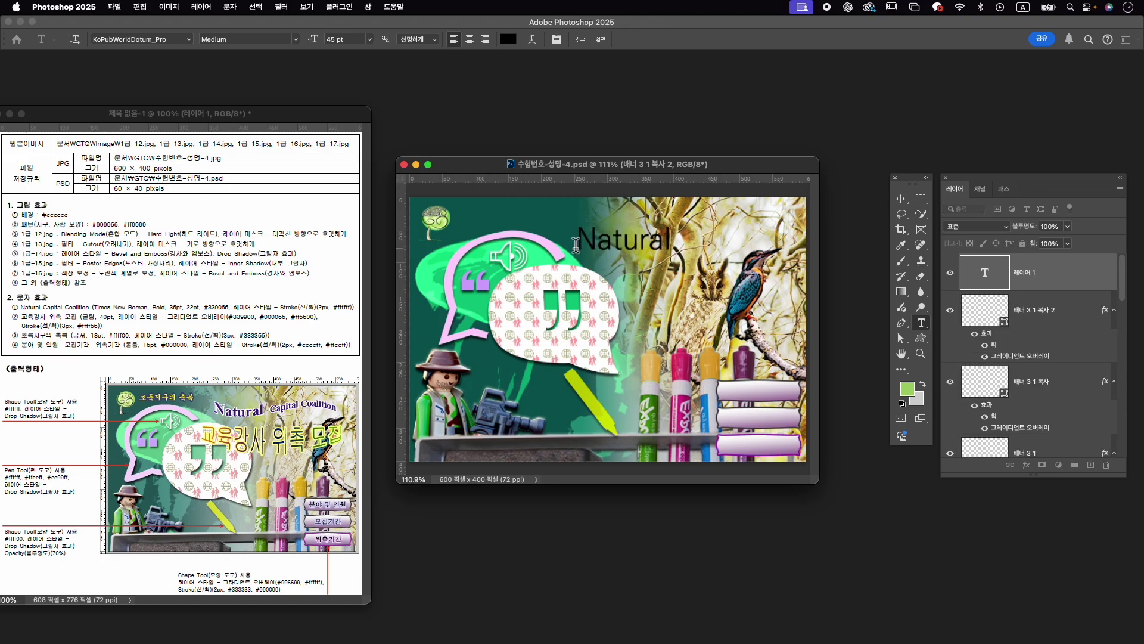
text( Capita)
key(BackSpace)
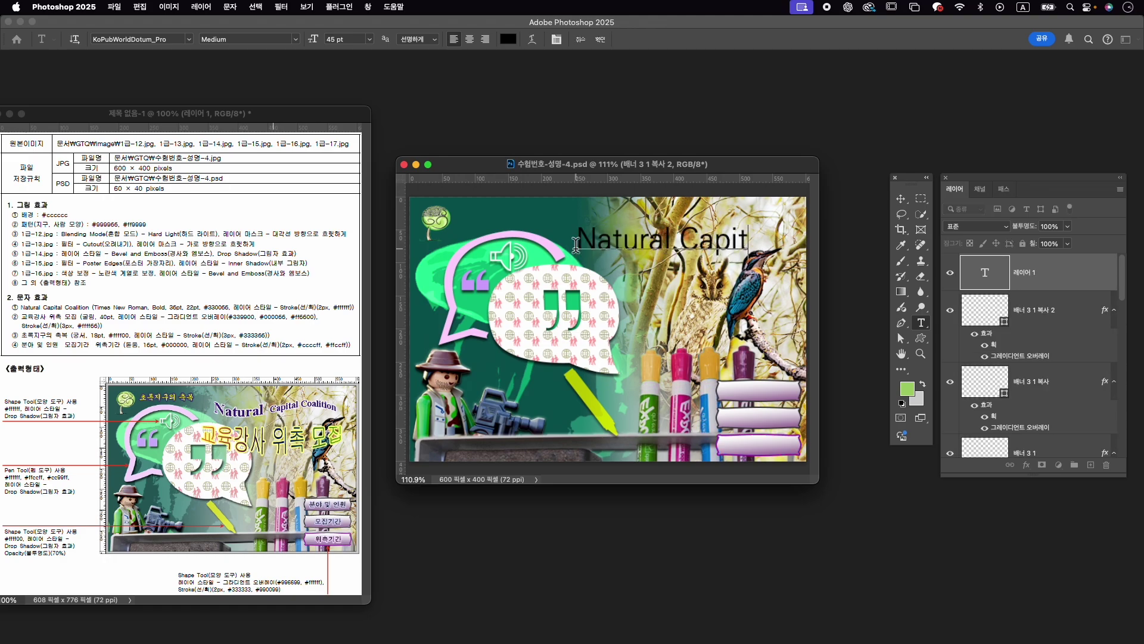
text(al Co)
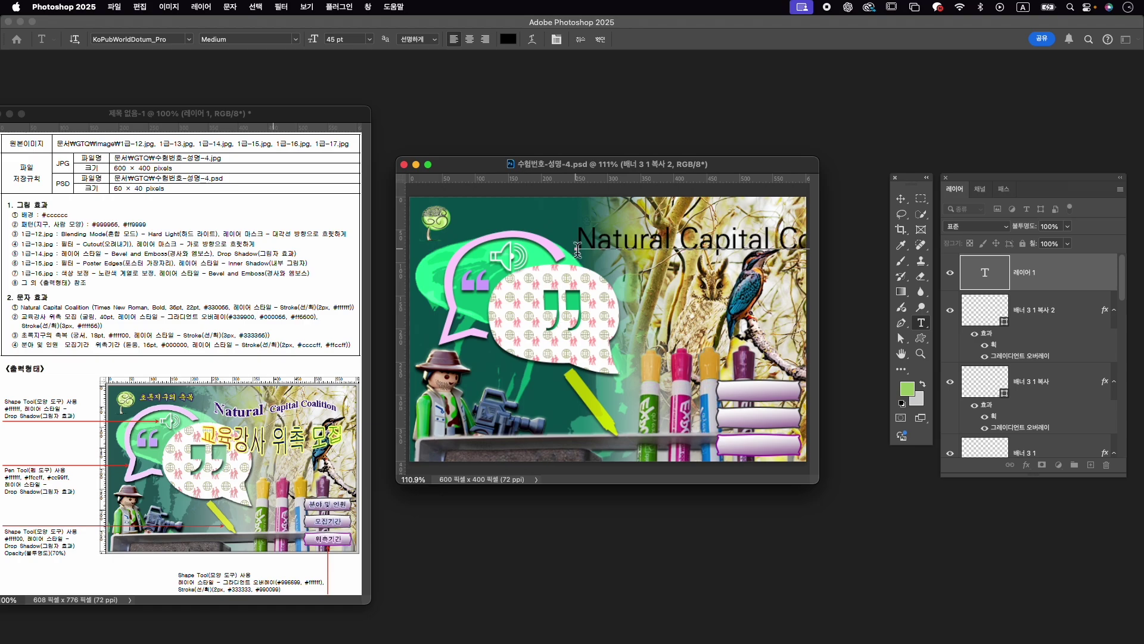
Set the whole title in Times New Roman Bold.
key(super+a)
key(super+t)
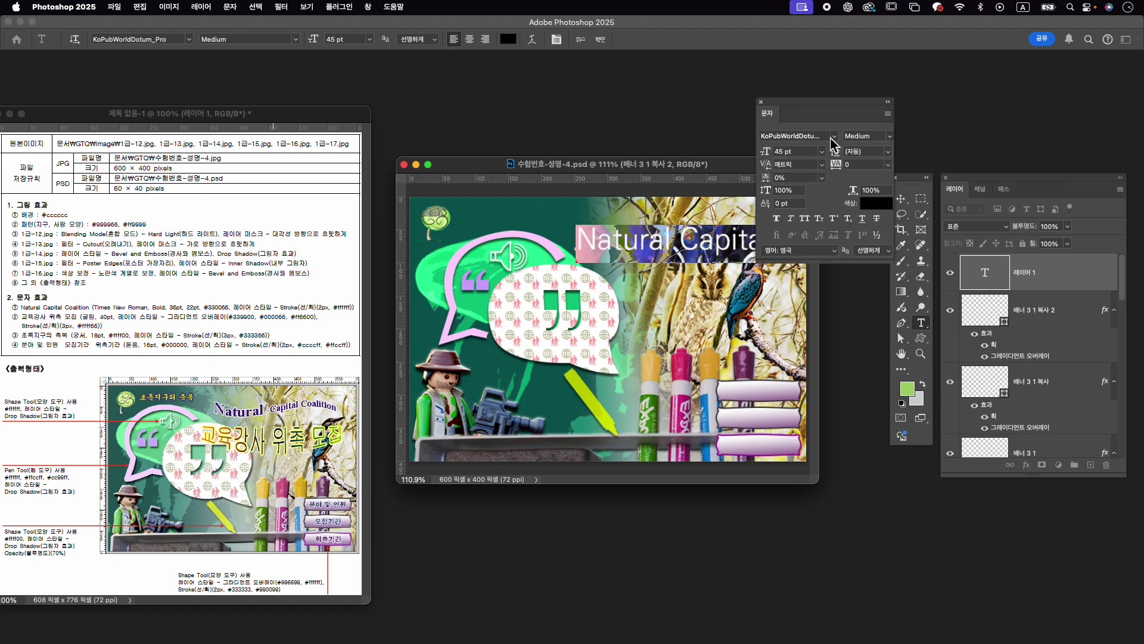
click(834, 138)
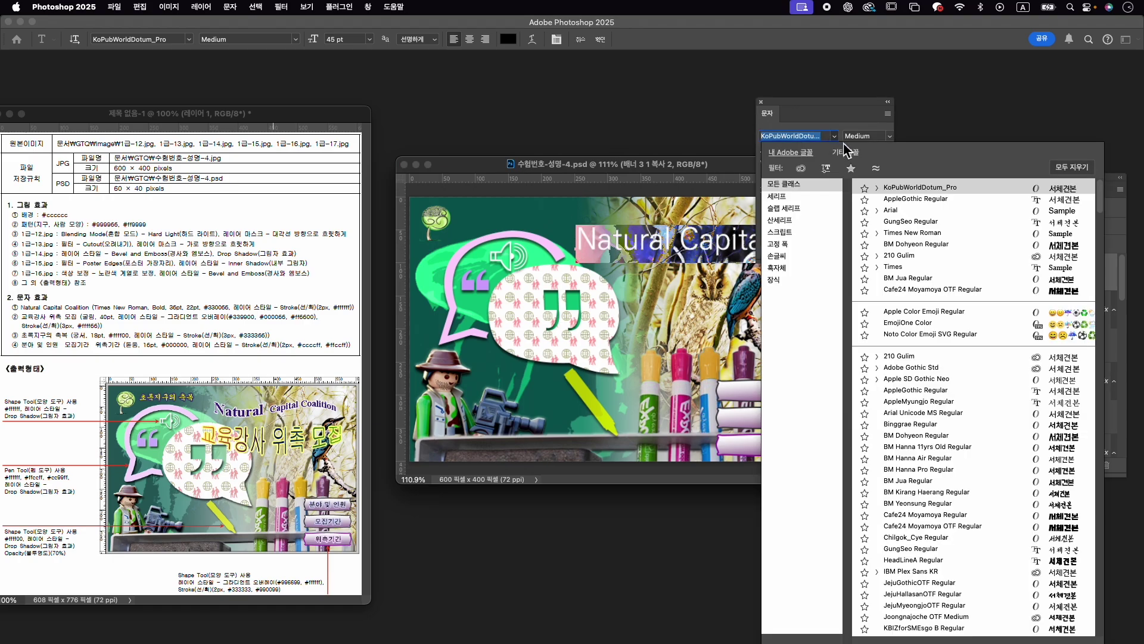
click(931, 233)
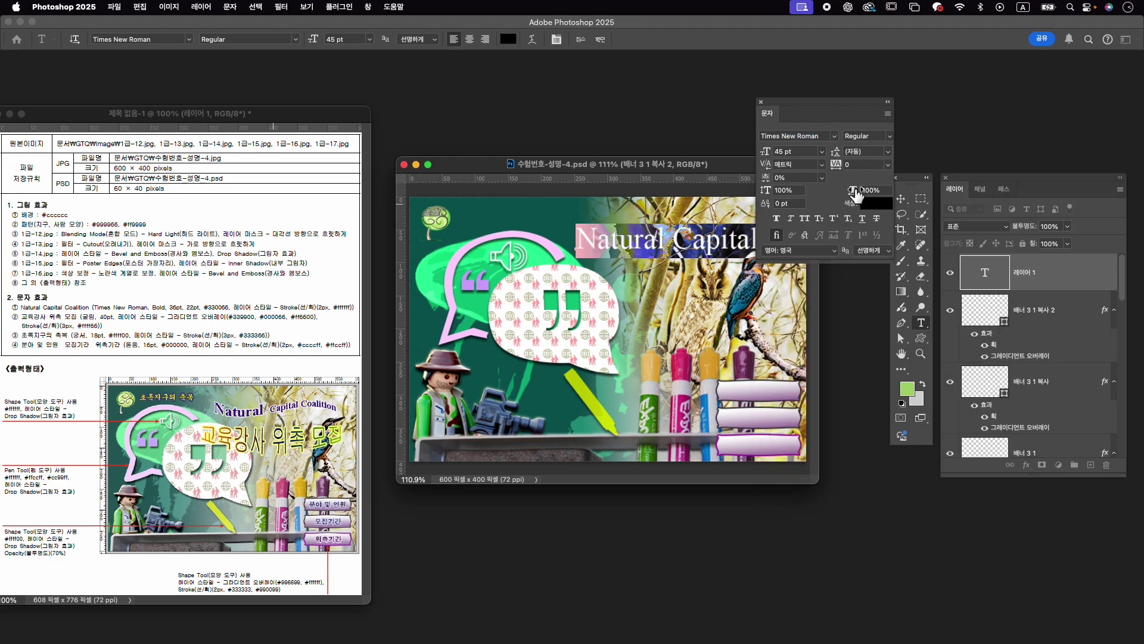
click(885, 136)
click(892, 152)
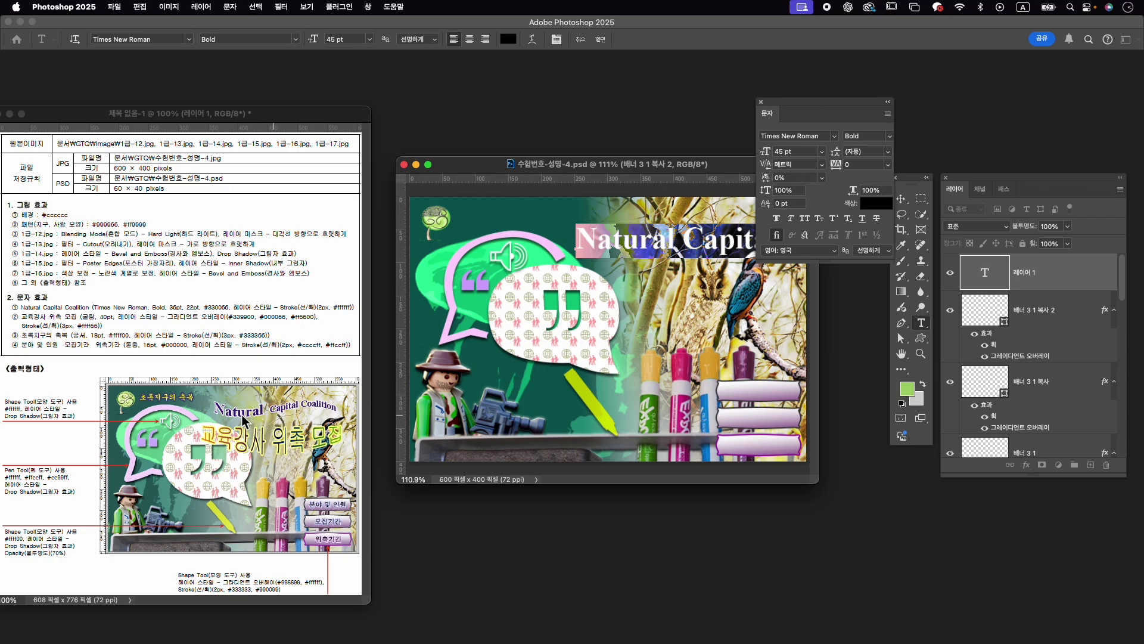
Size the title at 22 pt, with the word Natural enlarged to 36 pt.
click(656, 246)
key(super+a)
click(782, 152)
text(22)
key(Return)
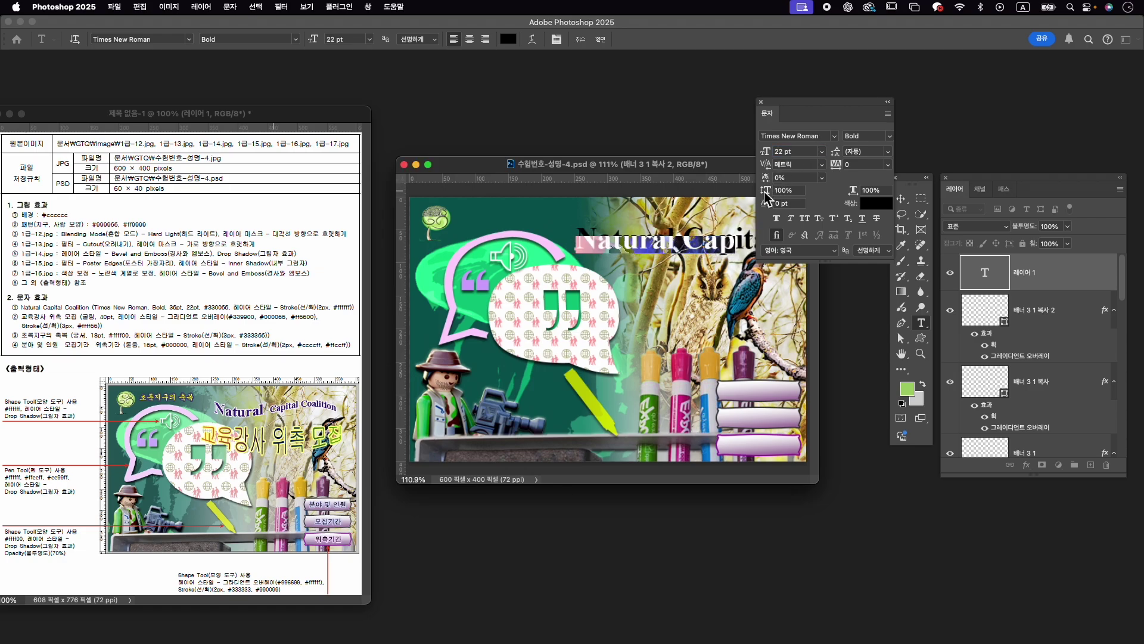
click(626, 239)
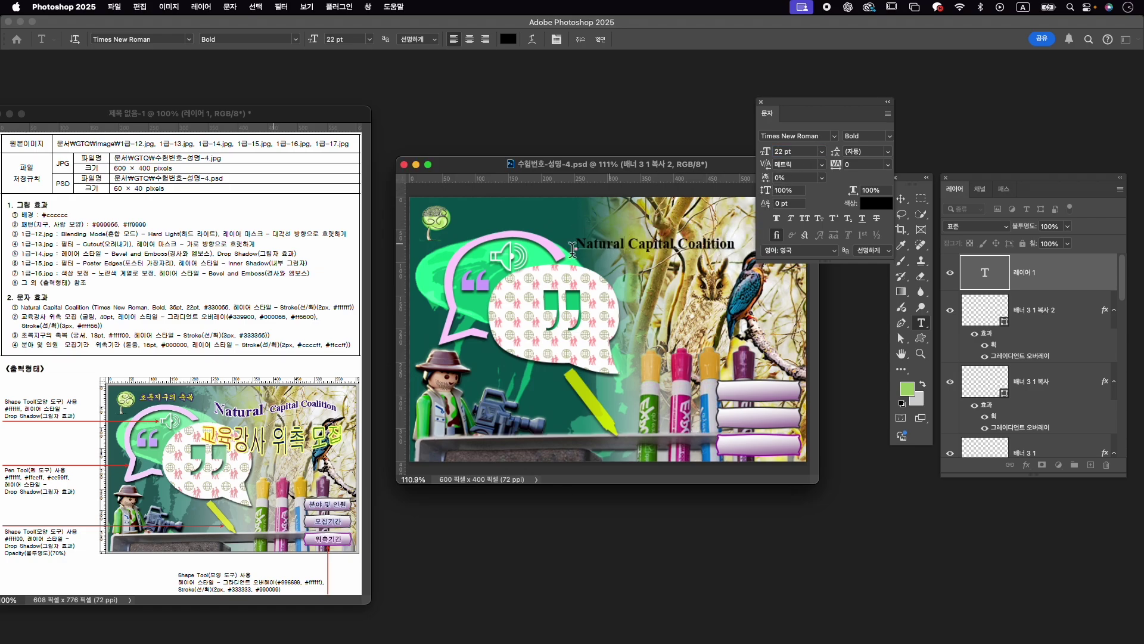
click(794, 152)
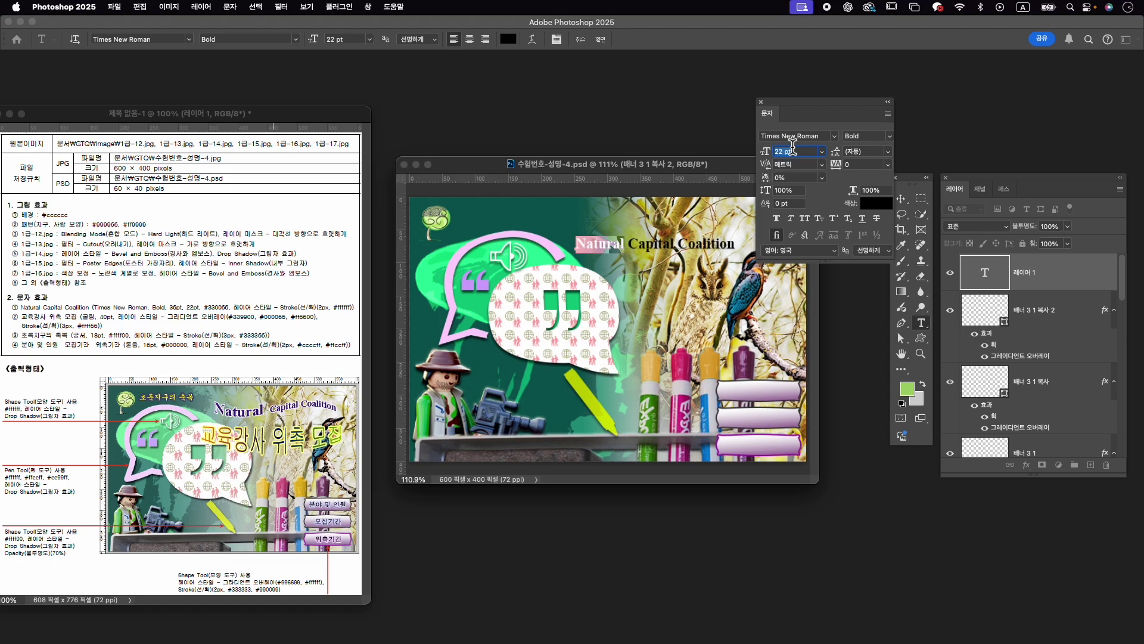
text(36)
key(Return)
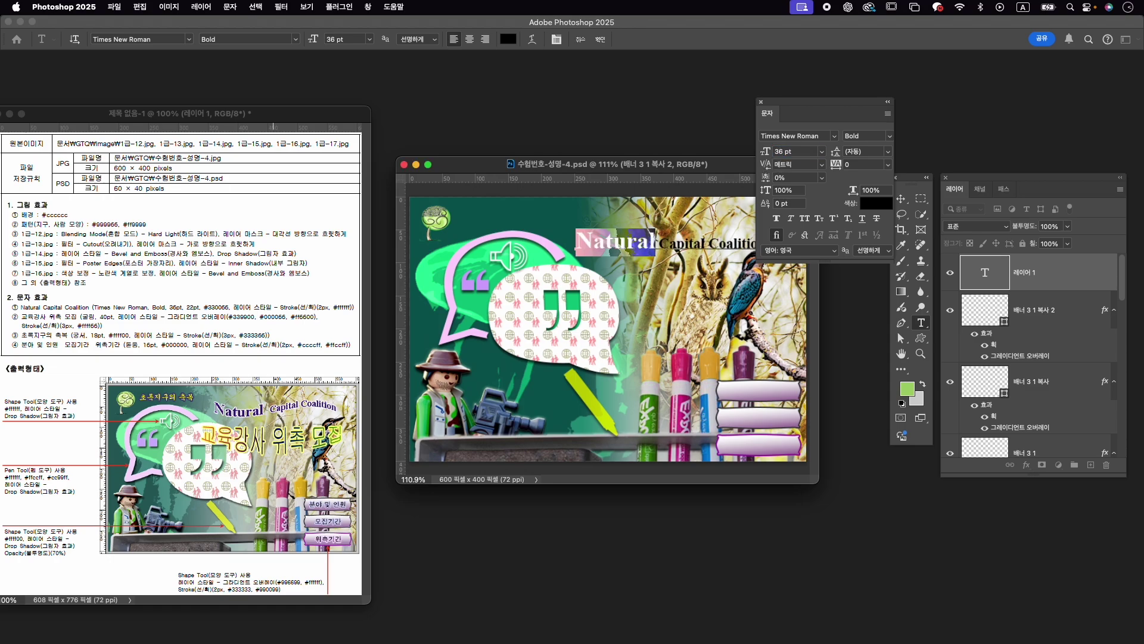
Colour the whole title purple #330066.
click(682, 245)
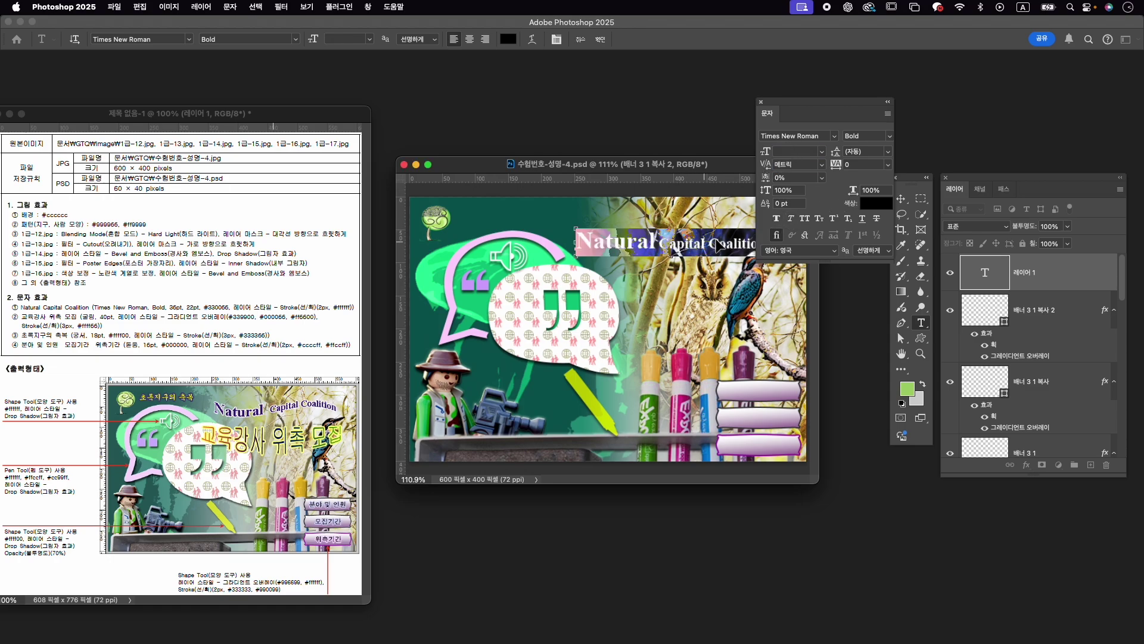
key(super+a)
click(876, 204)
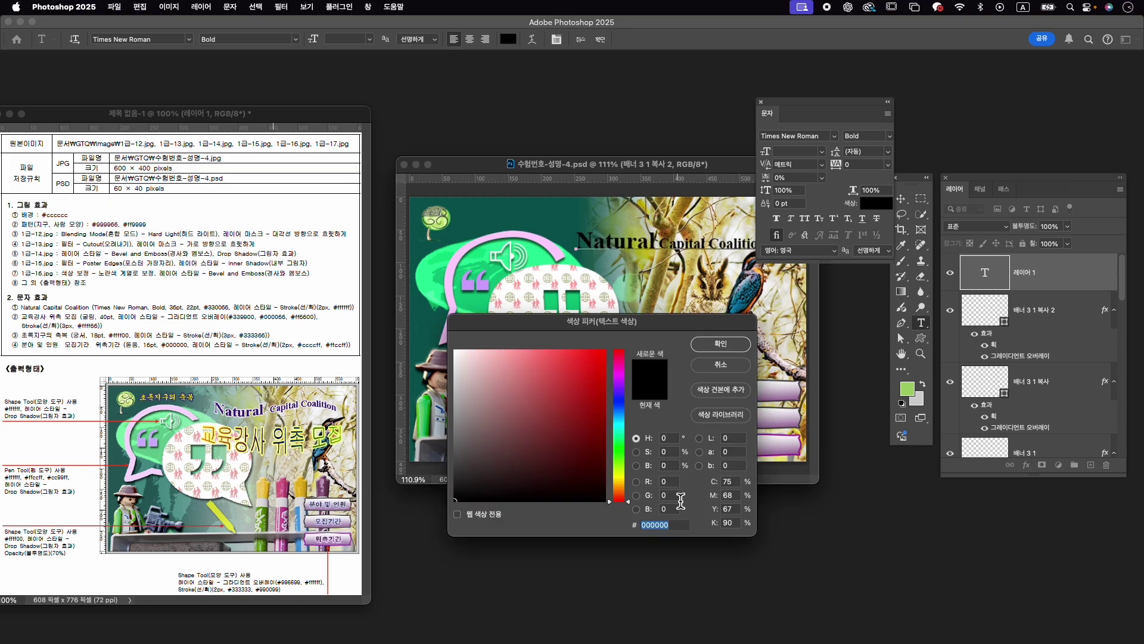
text(33006)
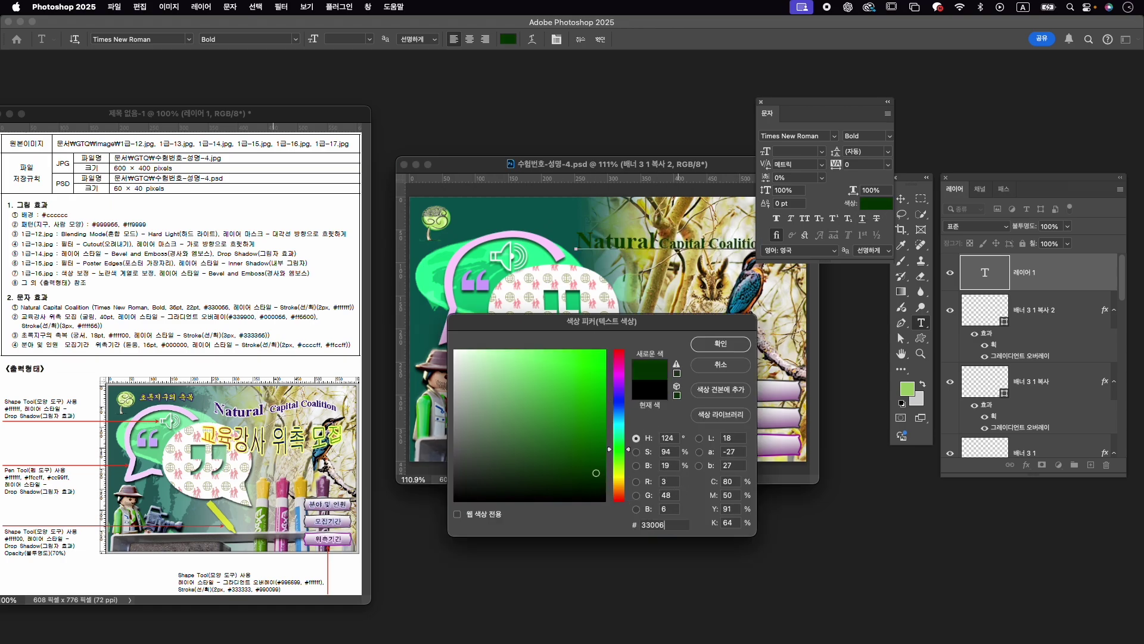
text(6)
key(Return)
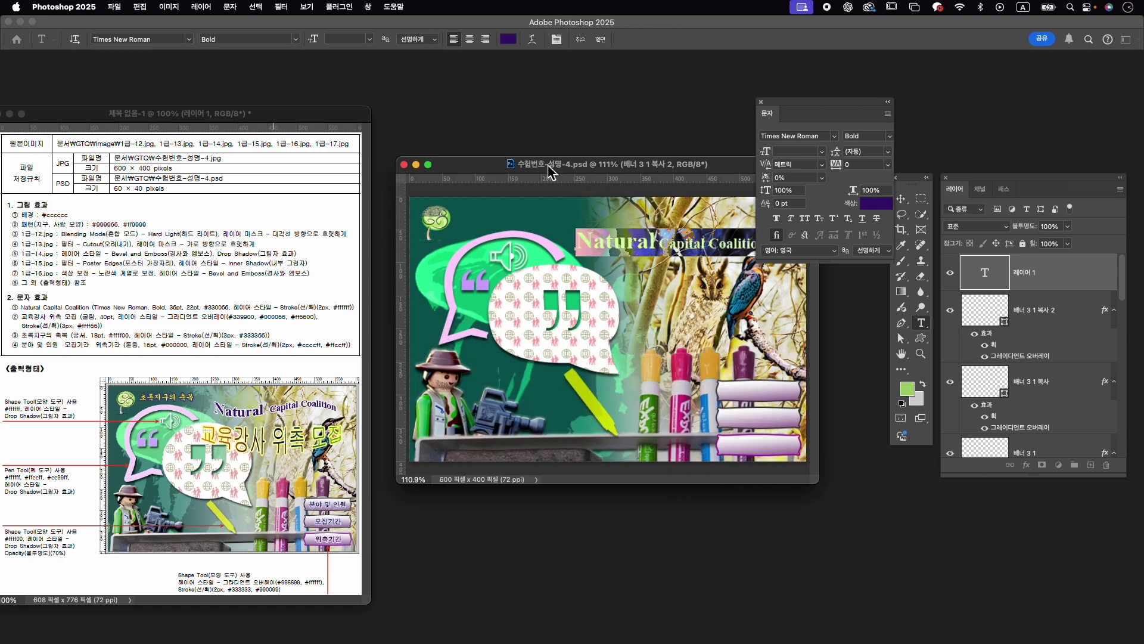
Warp the title with the Flag style bent the opposite way, and commit it.
click(533, 39)
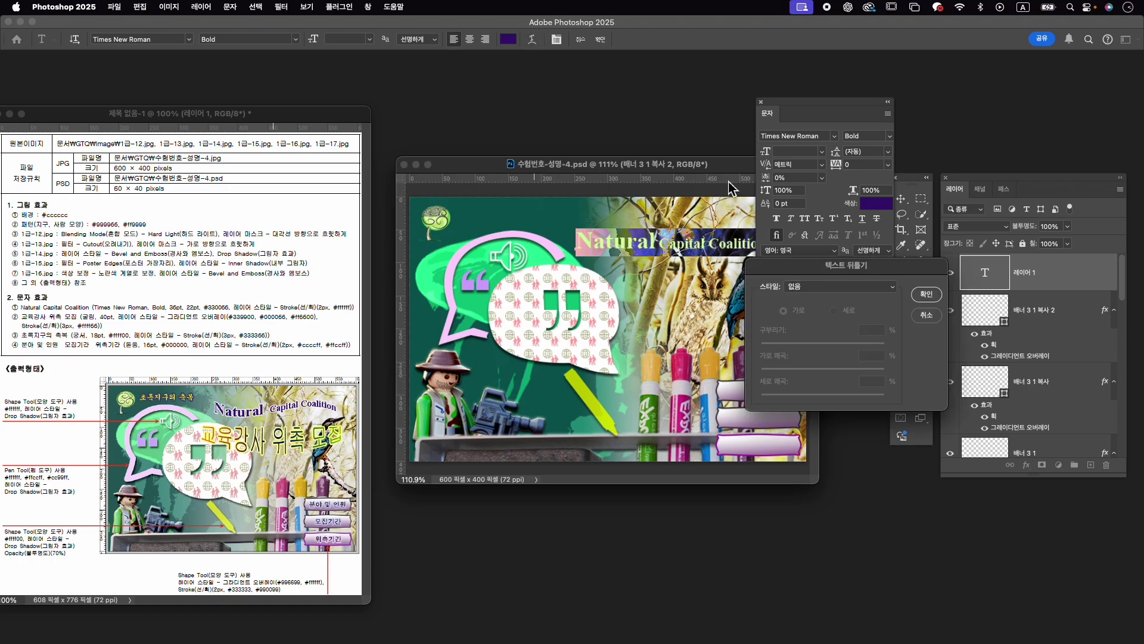
click(849, 288)
click(873, 395)
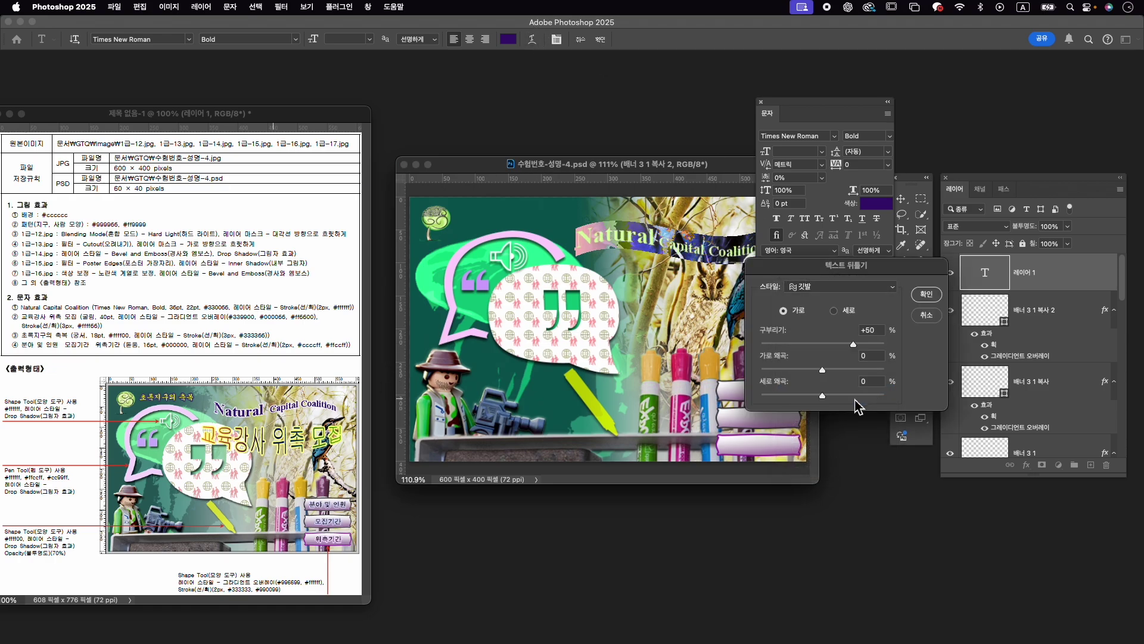
drag(835, 344, 803, 345)
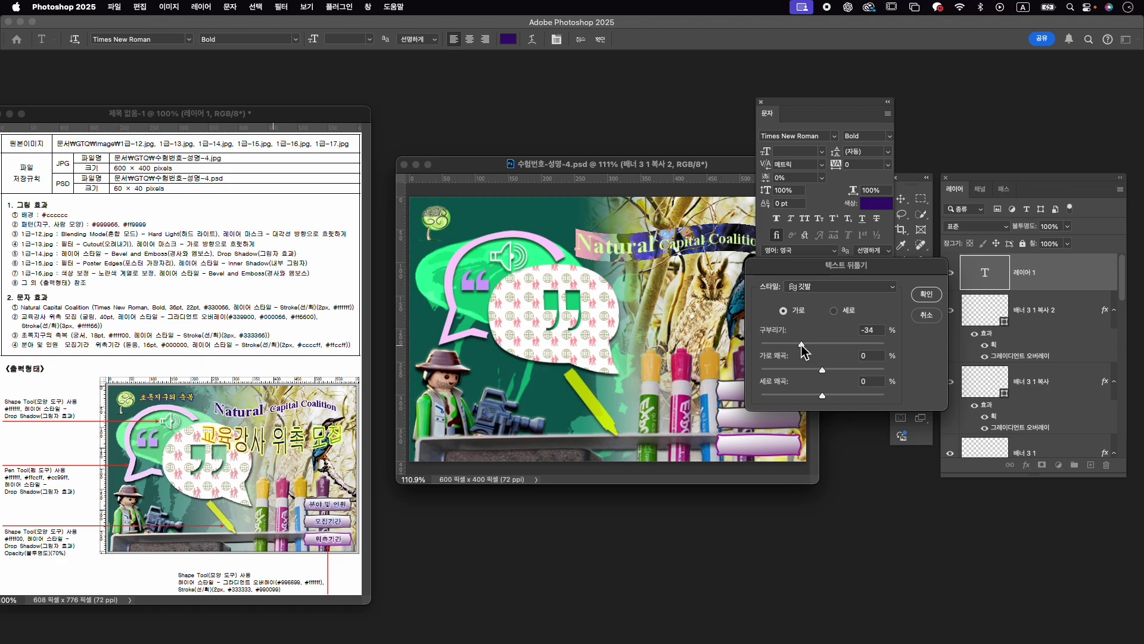
click(925, 295)
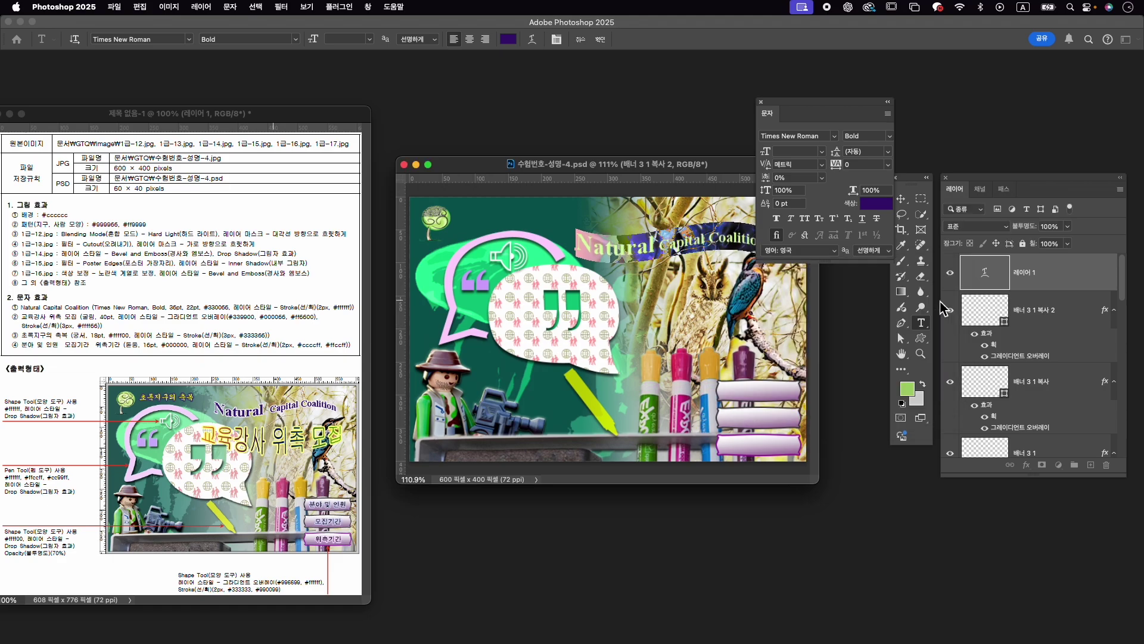
click(600, 38)
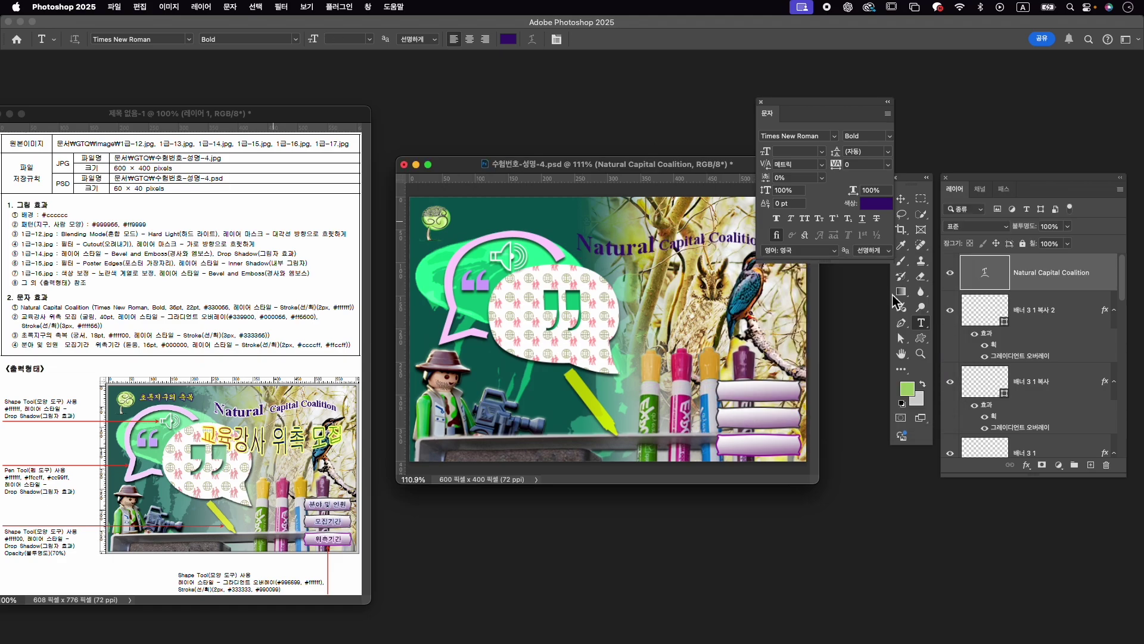
Add a white stroke layer effect to the title.
click(1026, 466)
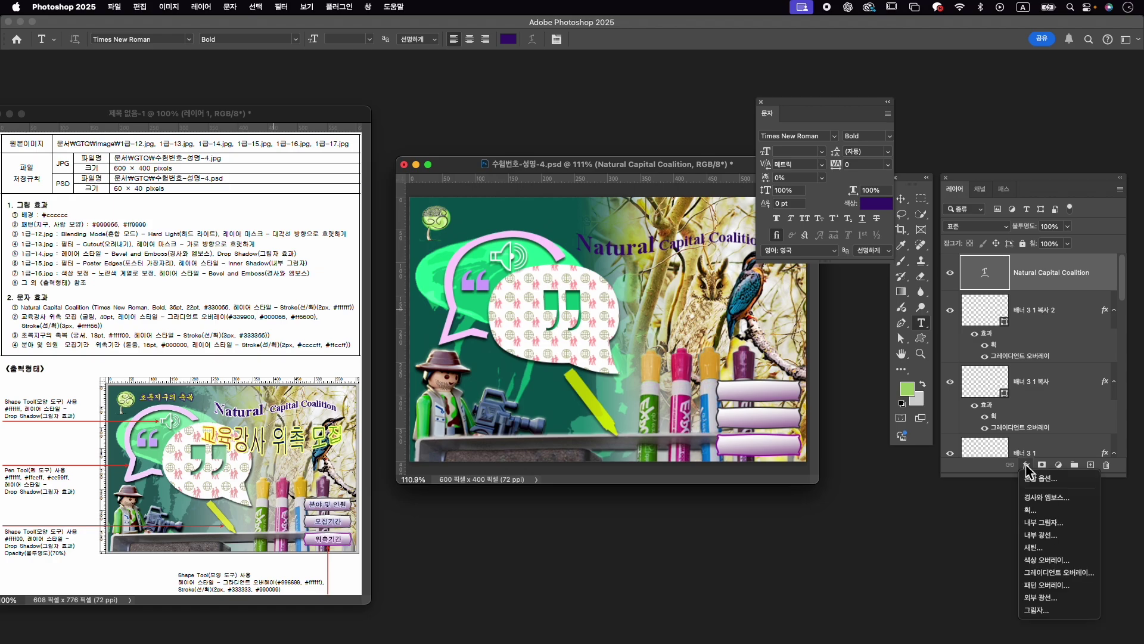
click(1030, 509)
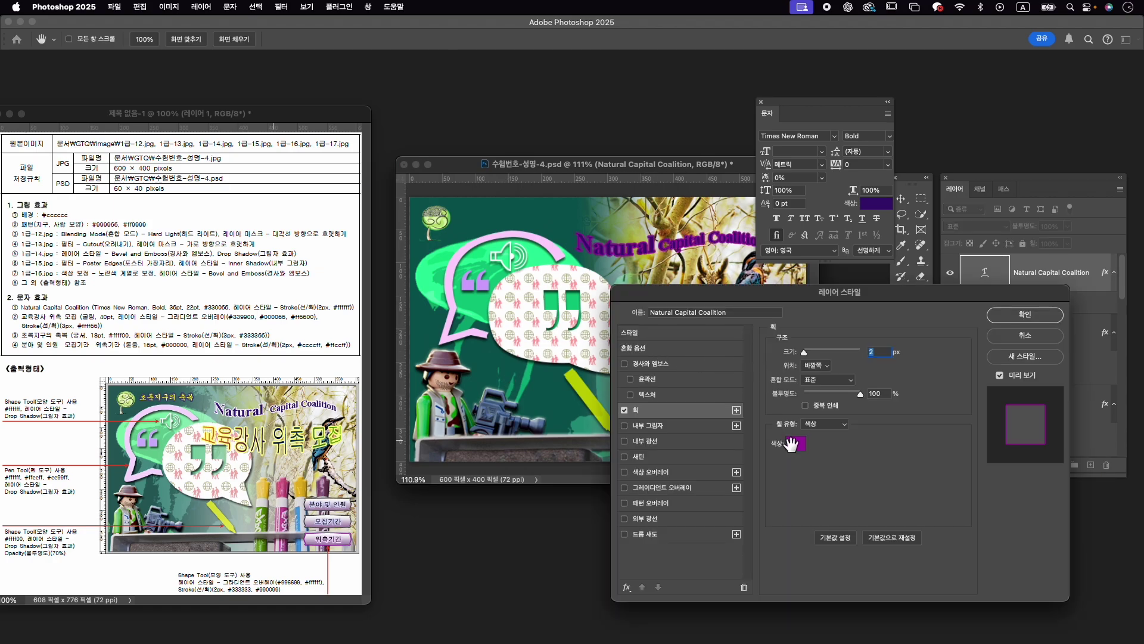
click(796, 443)
click(304, 290)
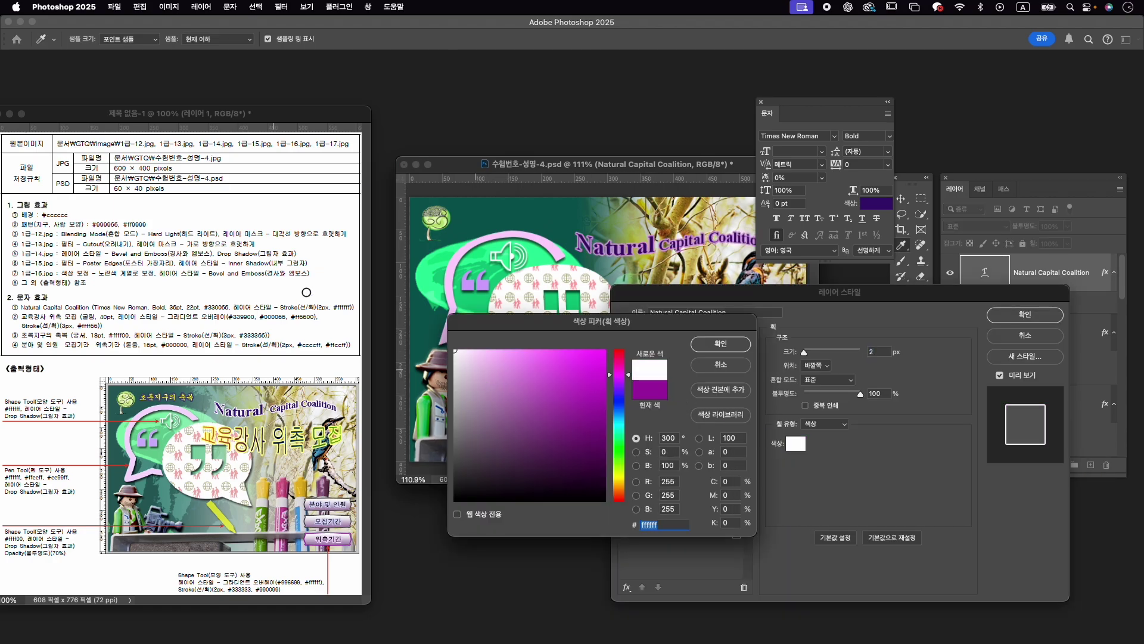
click(728, 346)
click(1048, 316)
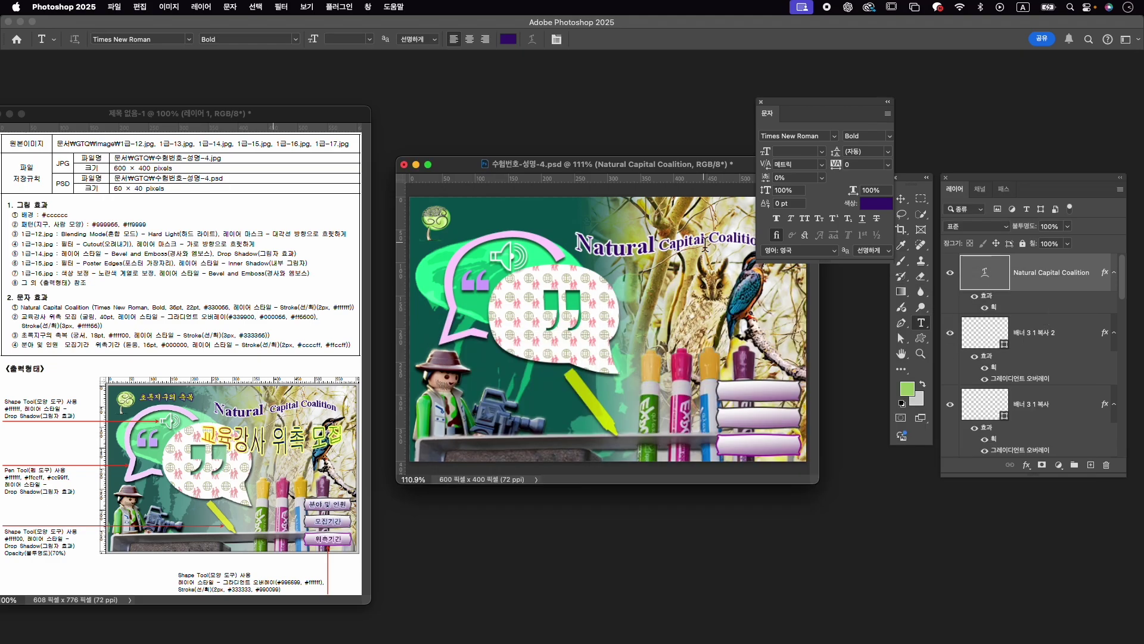
Nudge the title slightly up and to the left.
key(ctrl+t)
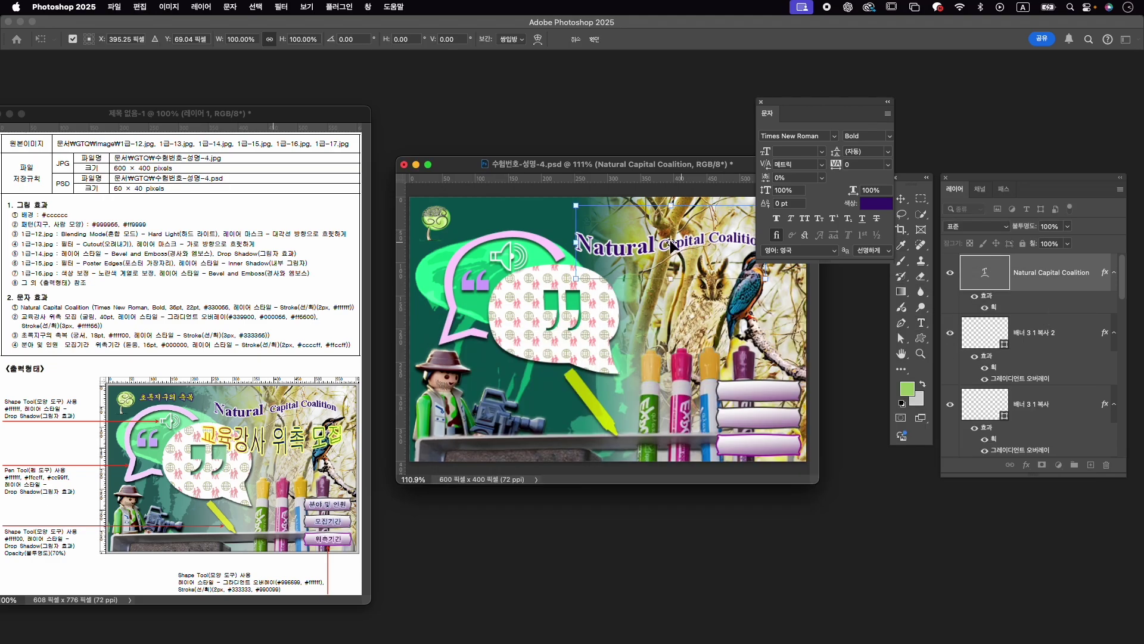
drag(672, 244, 654, 241)
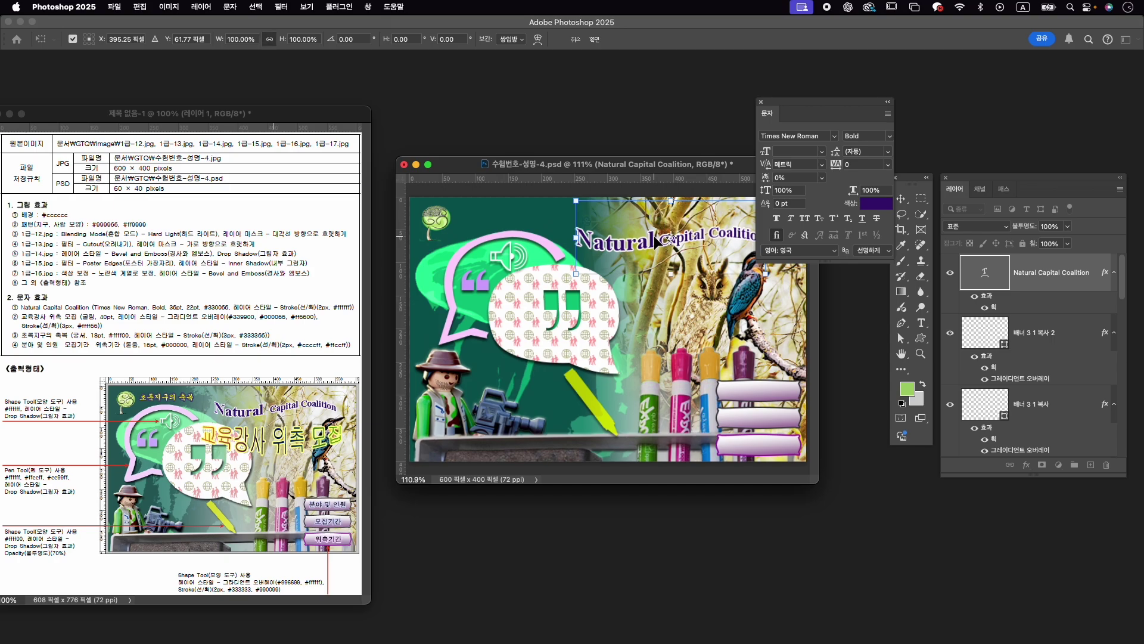
key(Return)
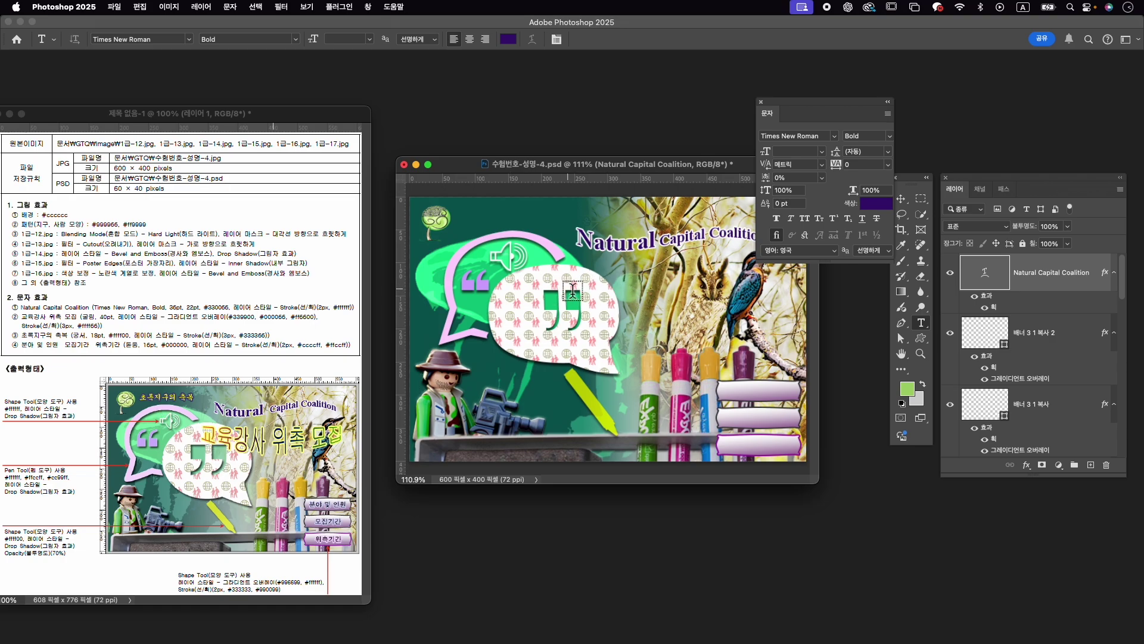
Start a text line beside the speech bubble and type 교육강사 위촉 모집 in Korean.
click(572, 291)
key(ctrl+space)
key(BackSpace)
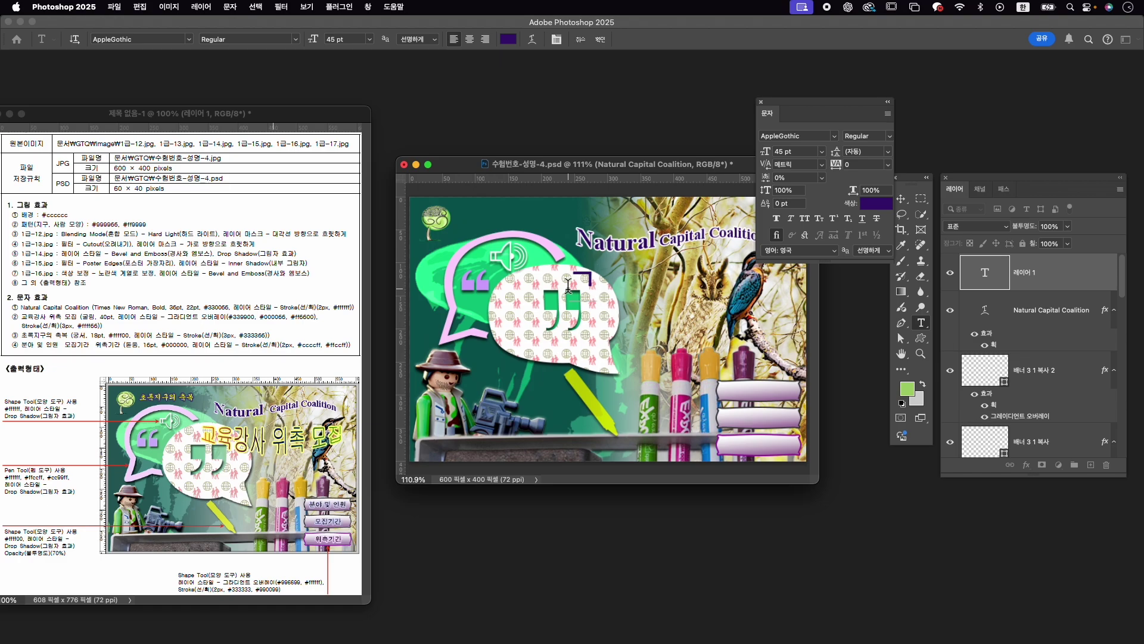
text(교육강사 위촉)
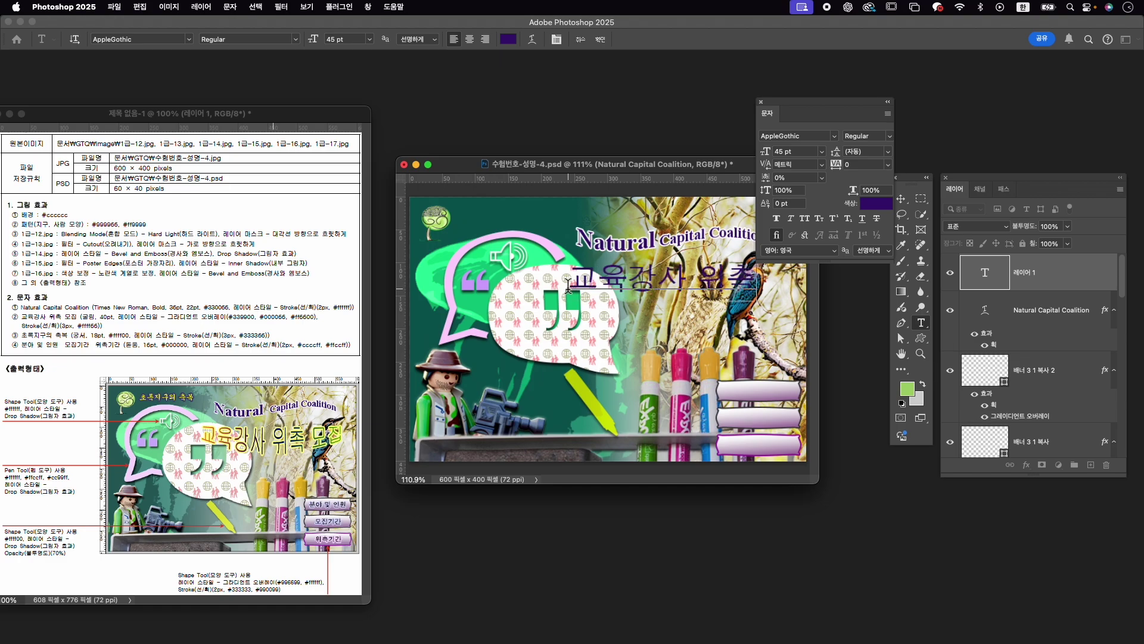
text( 모집)
Set the headline in 210 Gulim 050 at 40 pt.
key(ctrl+a)
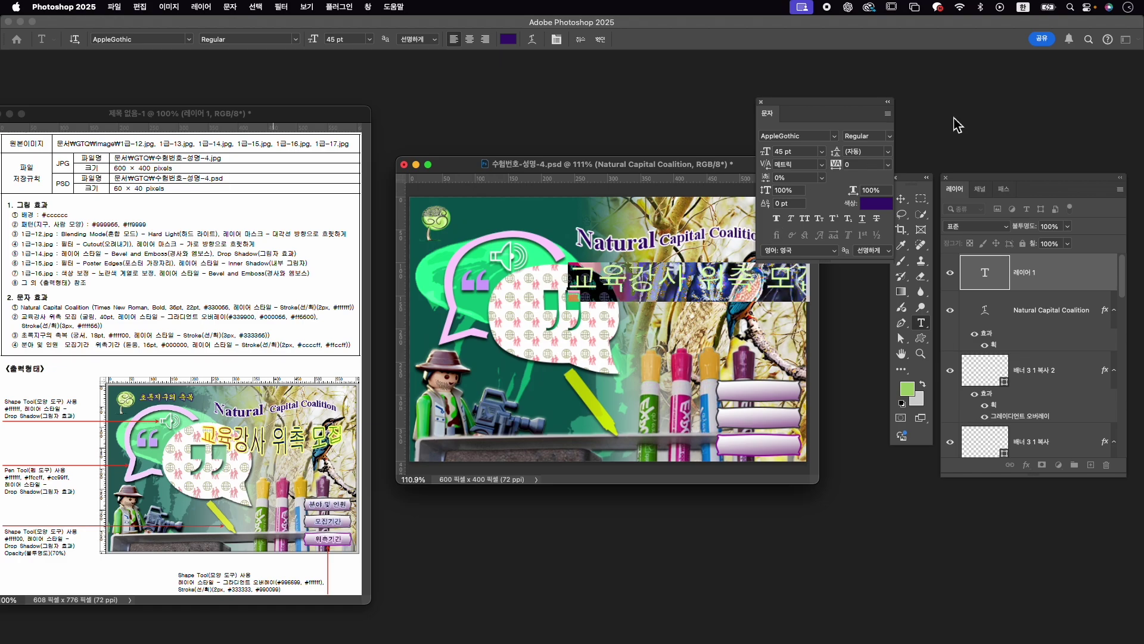
drag(824, 110, 848, 101)
click(848, 127)
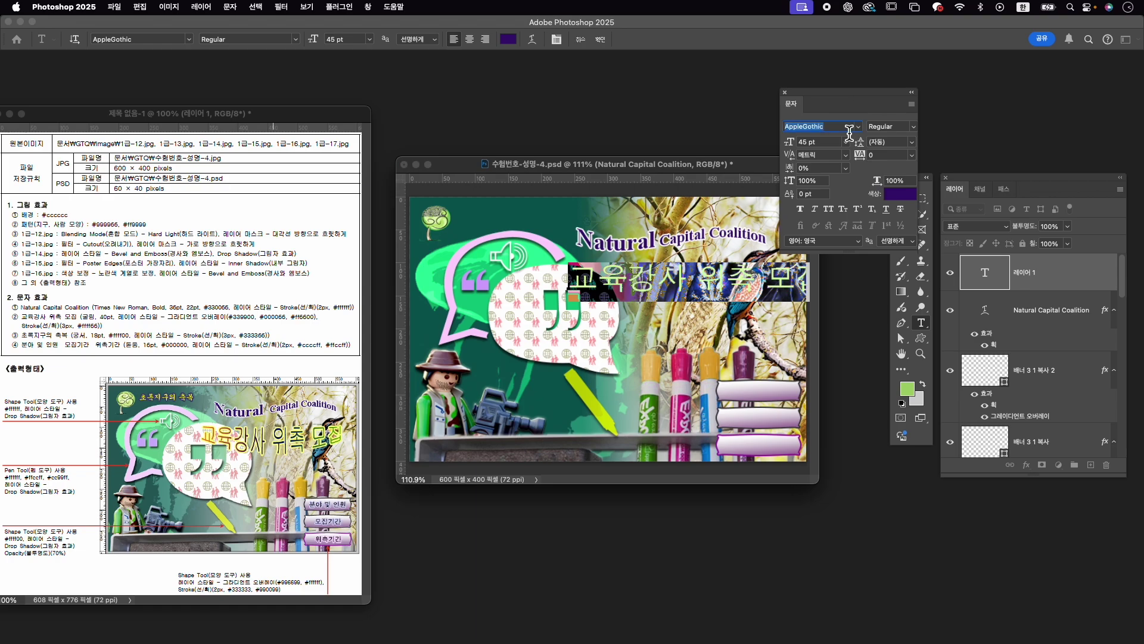
text(gulmi)
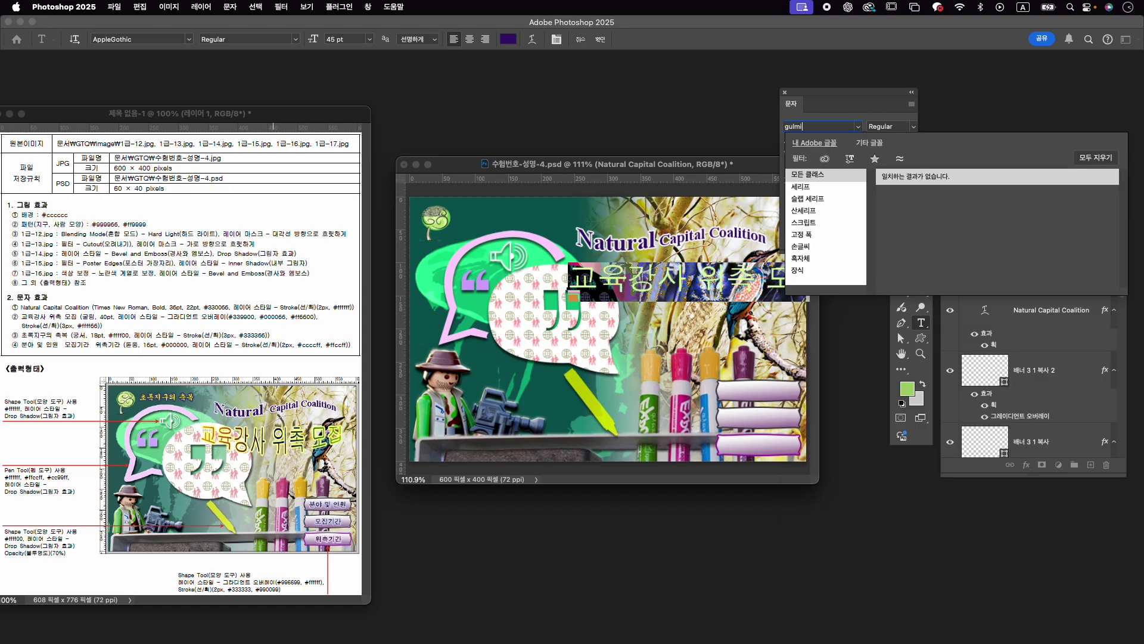
key(BackSpace)
key(BackSpace)
key(BackSpace)
text(li)
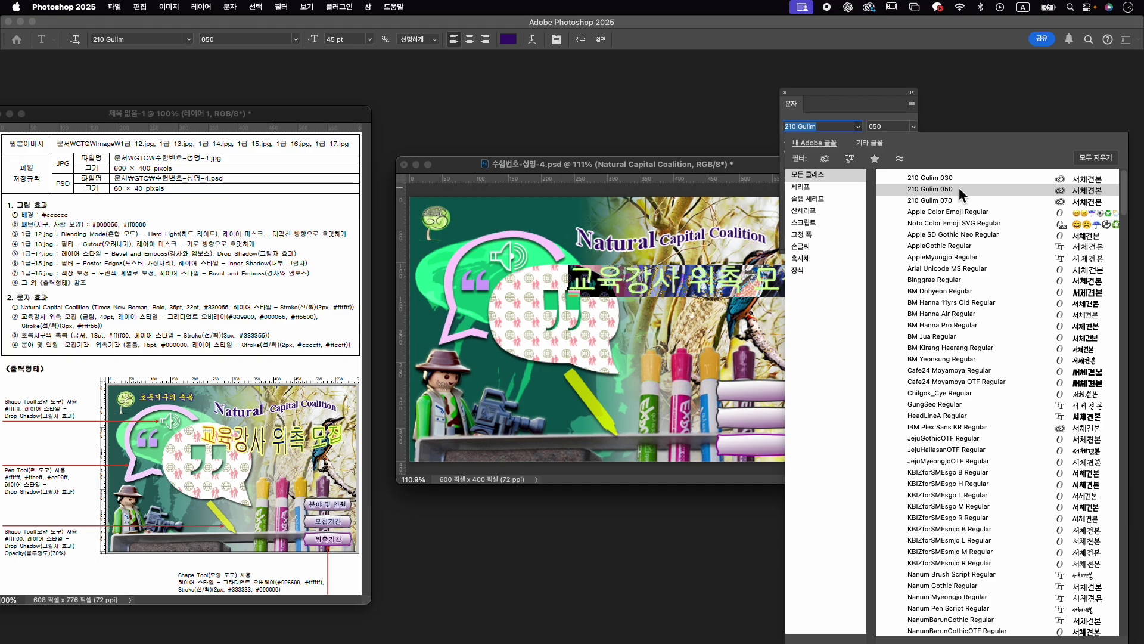
click(959, 189)
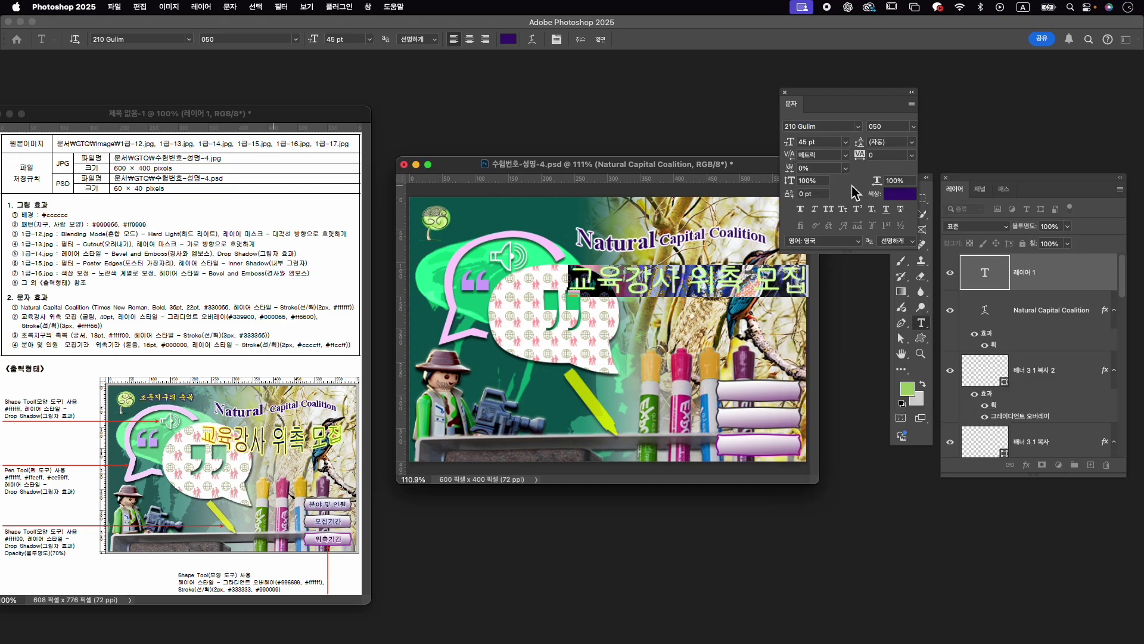
click(805, 143)
text(40)
key(Return)
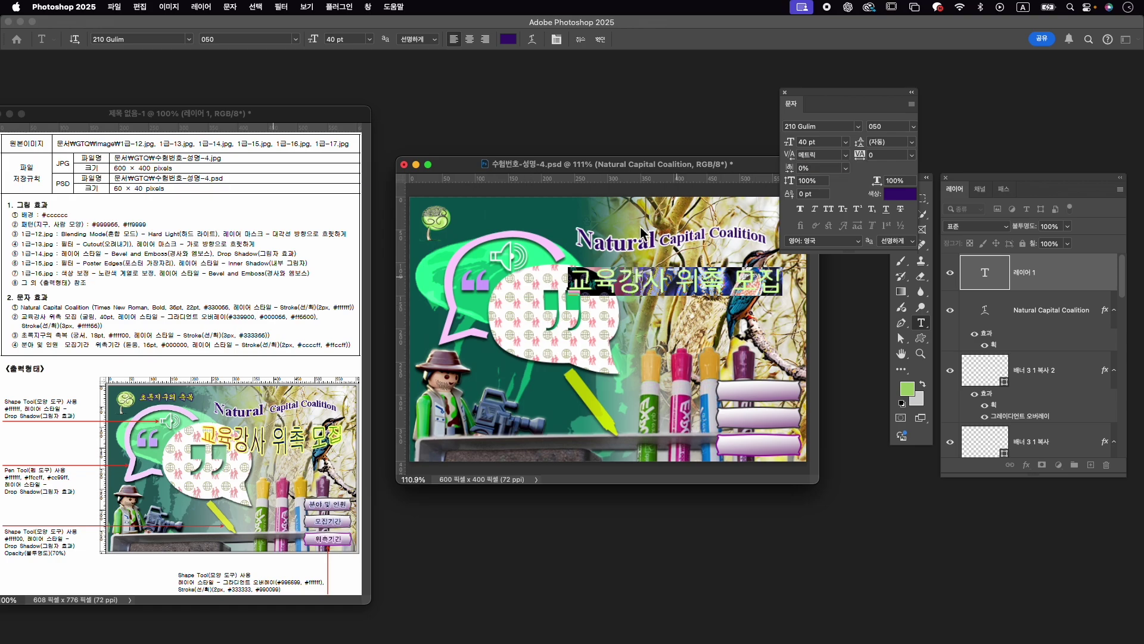
Warp the headline with the Arc Lower style at +30 bend and commit it.
click(532, 39)
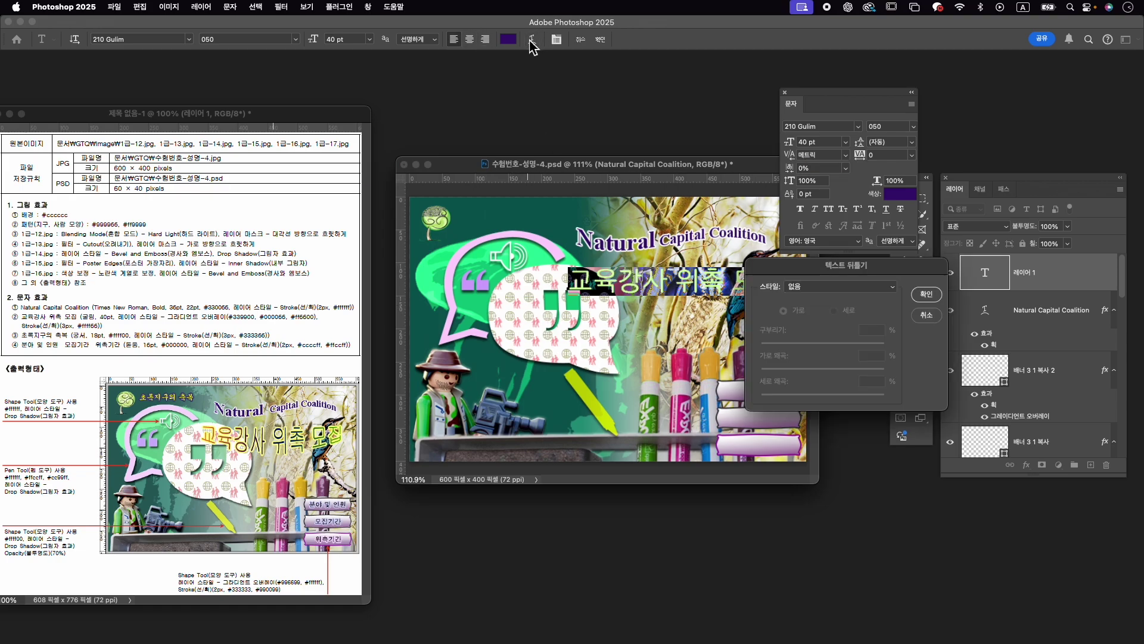
click(853, 290)
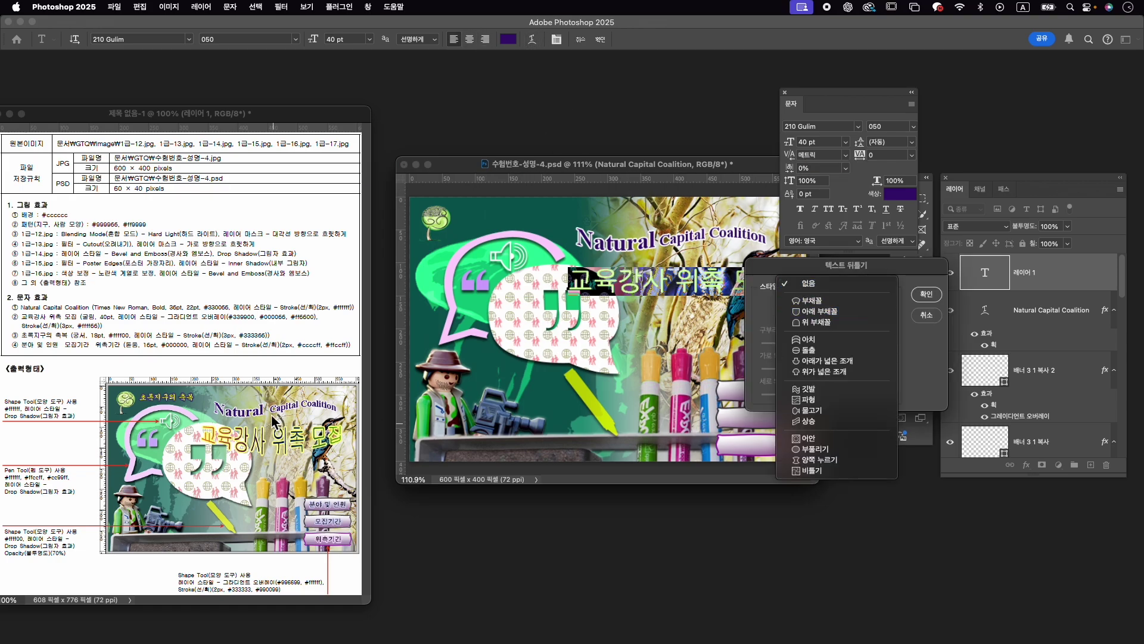
click(849, 312)
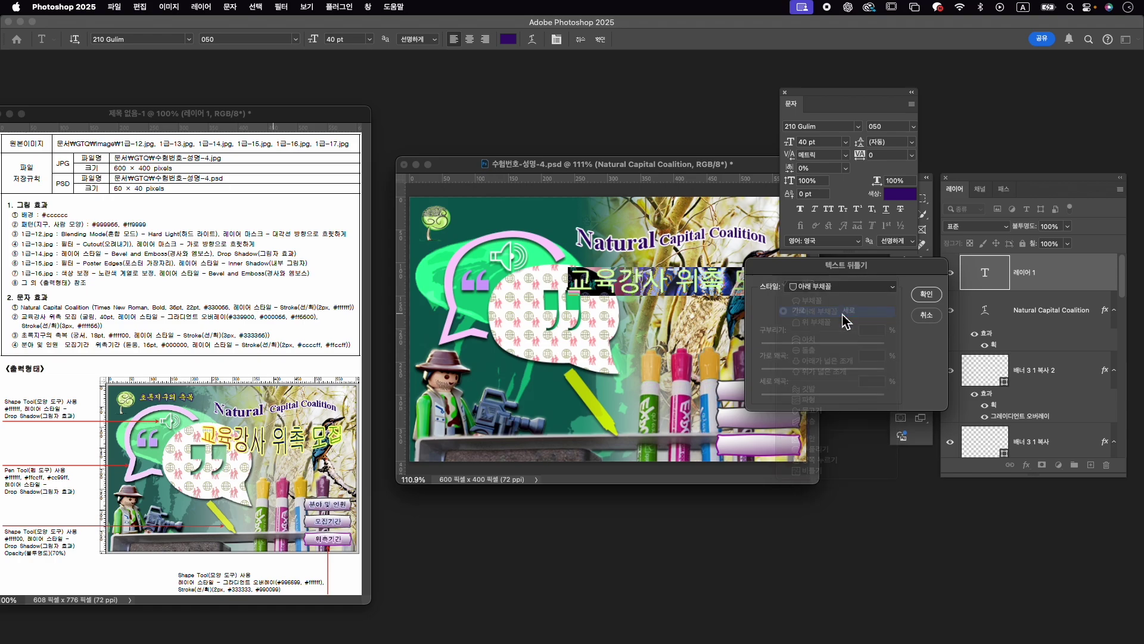
drag(853, 347, 843, 348)
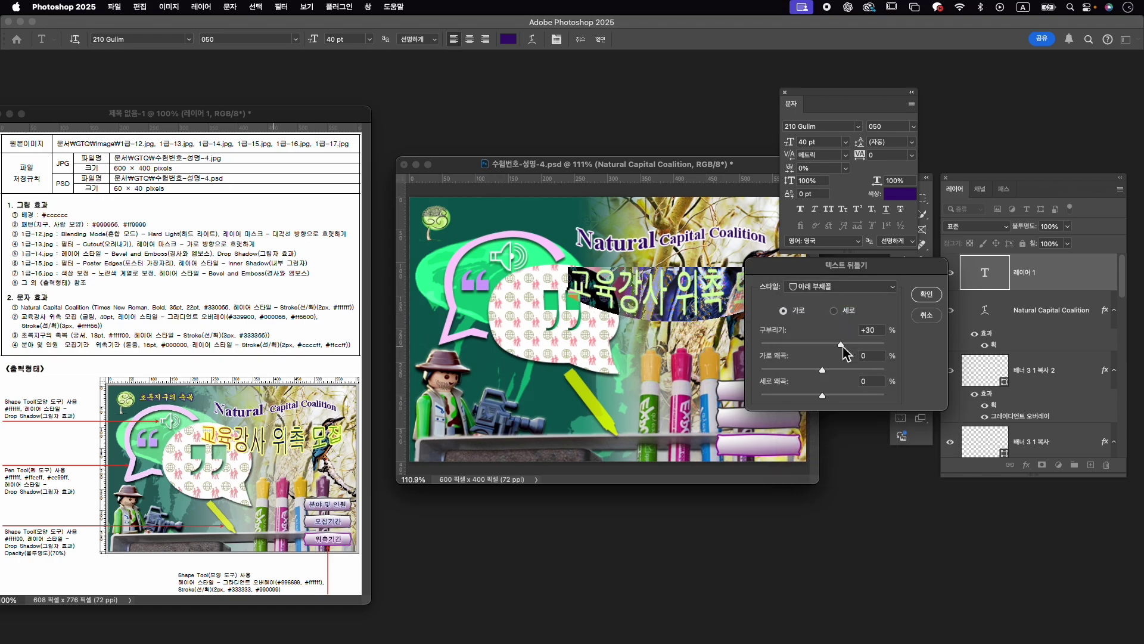
click(926, 294)
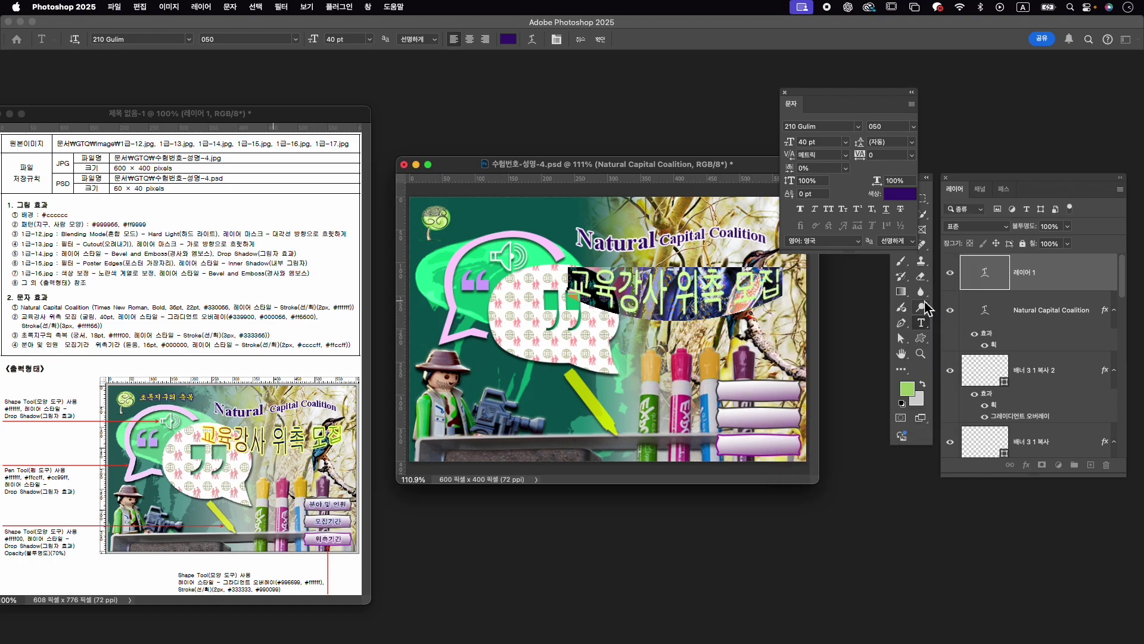
click(600, 40)
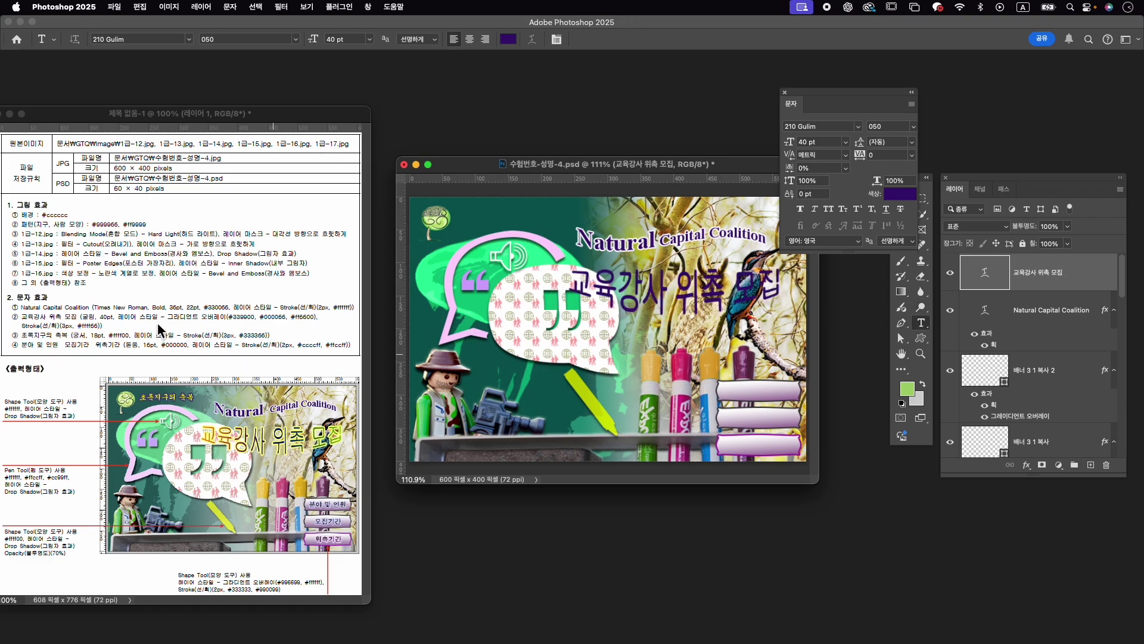
Add a gradient overlay with a middle stop at 48 and a green #339900 first stop.
click(1027, 465)
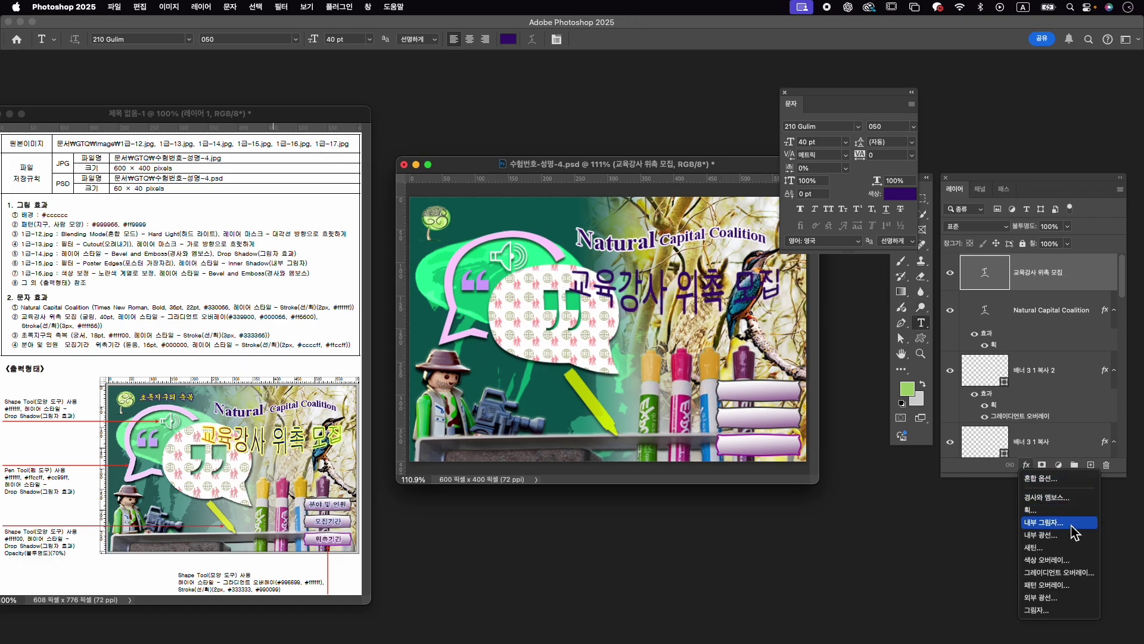
click(1090, 573)
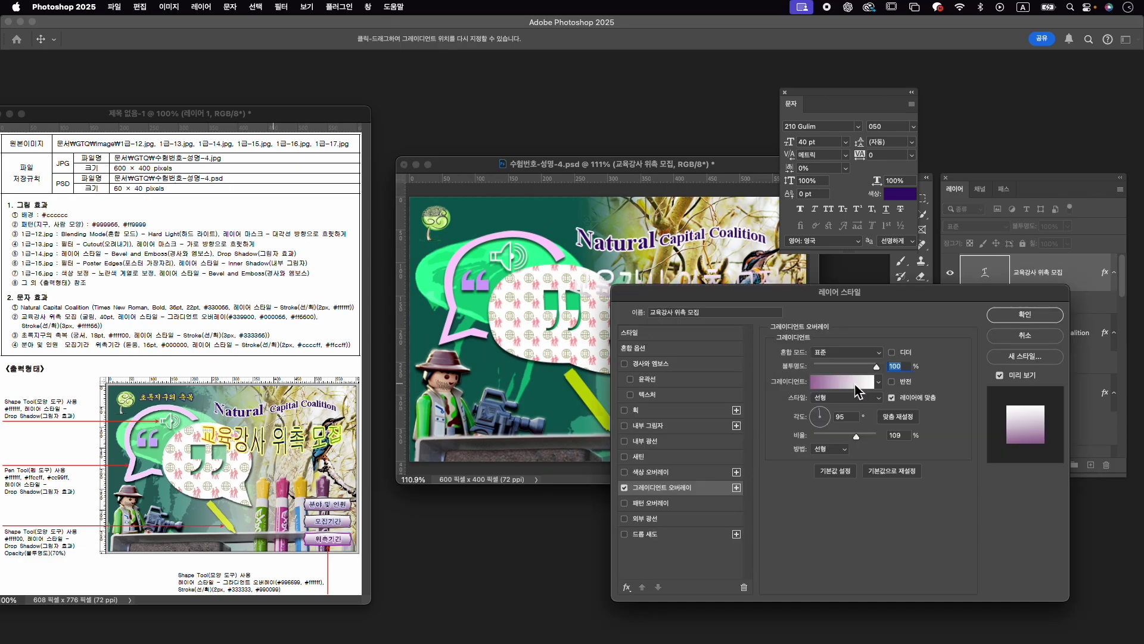
click(856, 391)
click(726, 514)
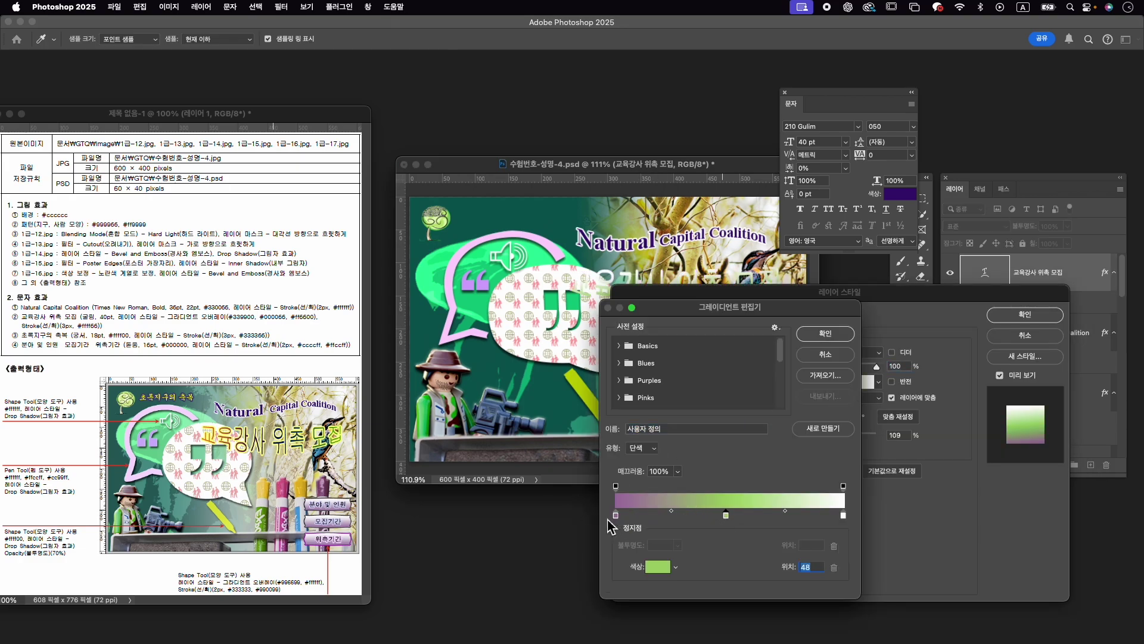
double_click(616, 515)
text(33)
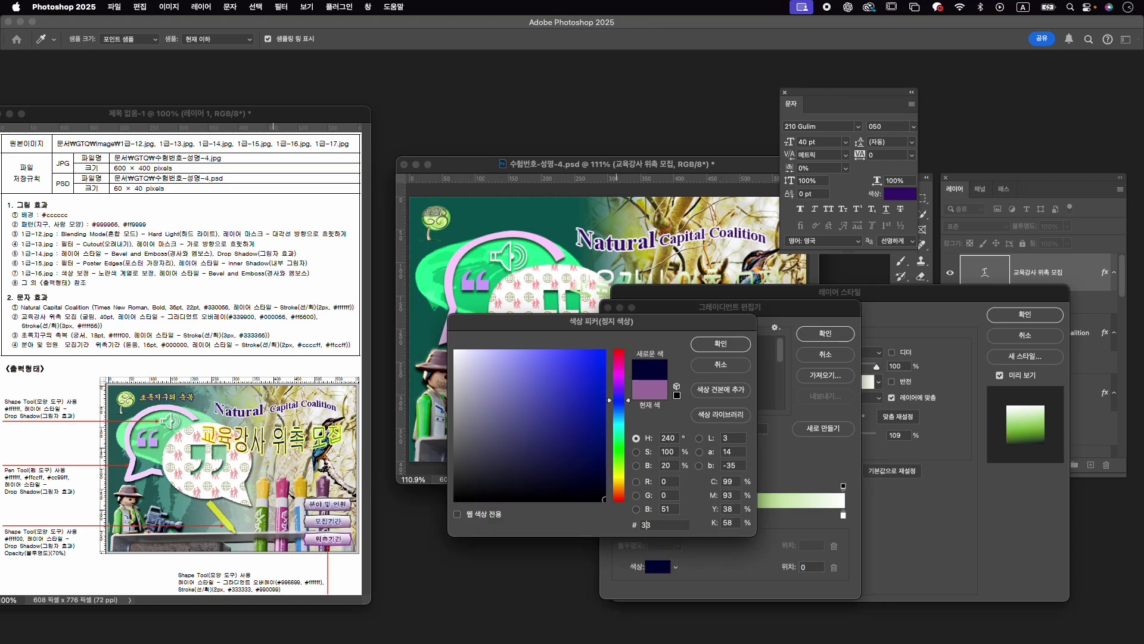
text(9900)
key(Return)
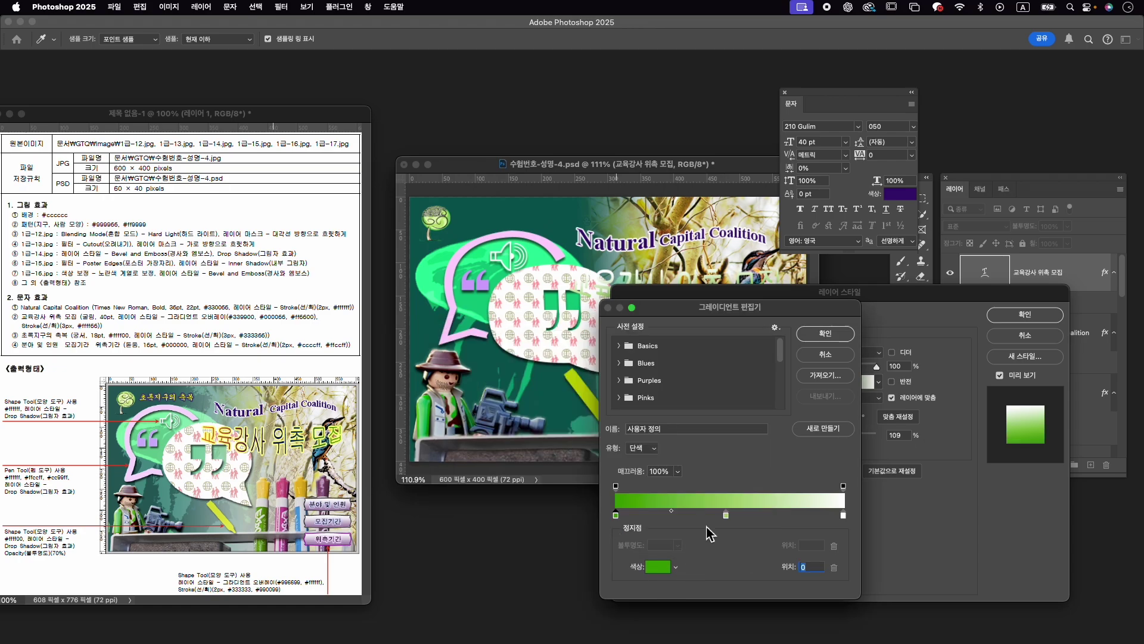
Make the middle stop navy #000066 and the last orange #ff6600, running horizontally.
double_click(726, 516)
text(0)
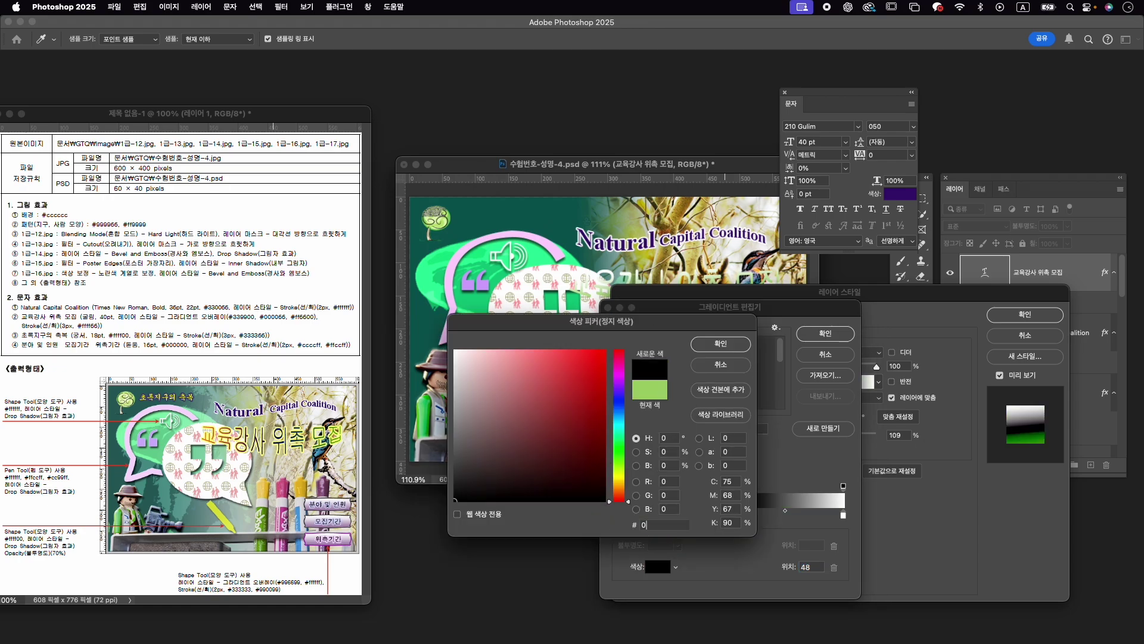
text(00066)
key(Return)
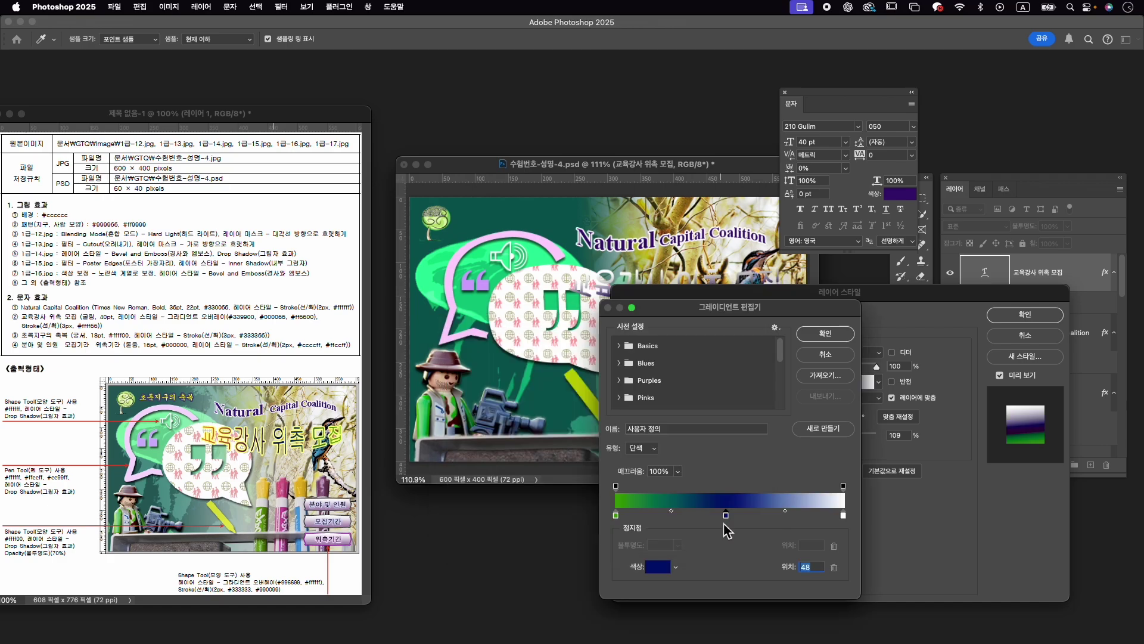
double_click(843, 515)
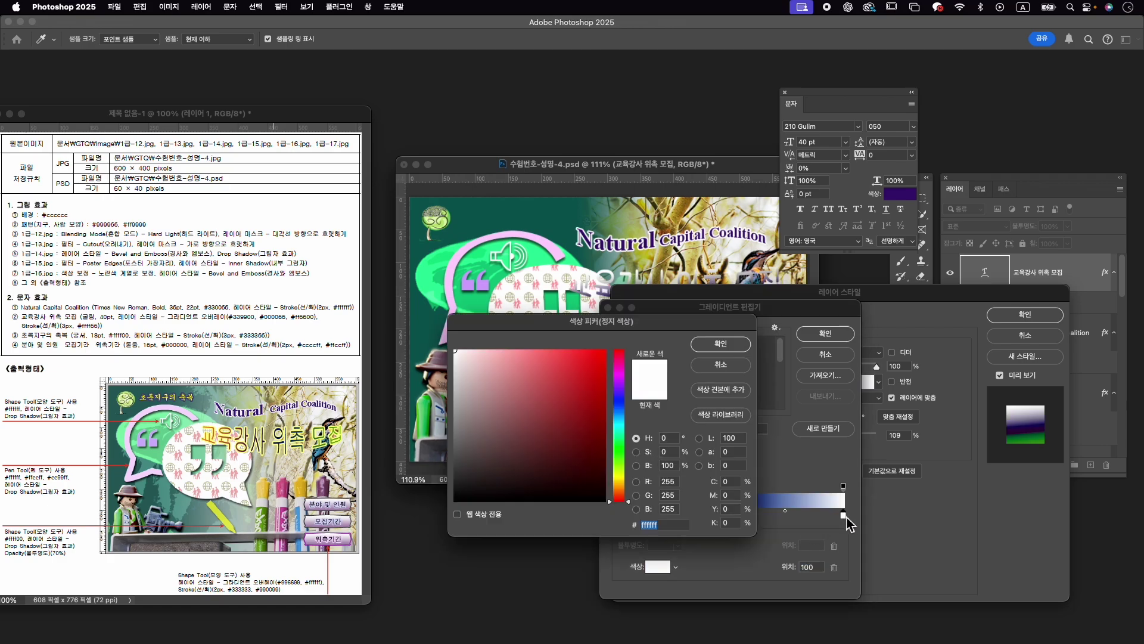
text(ff6600)
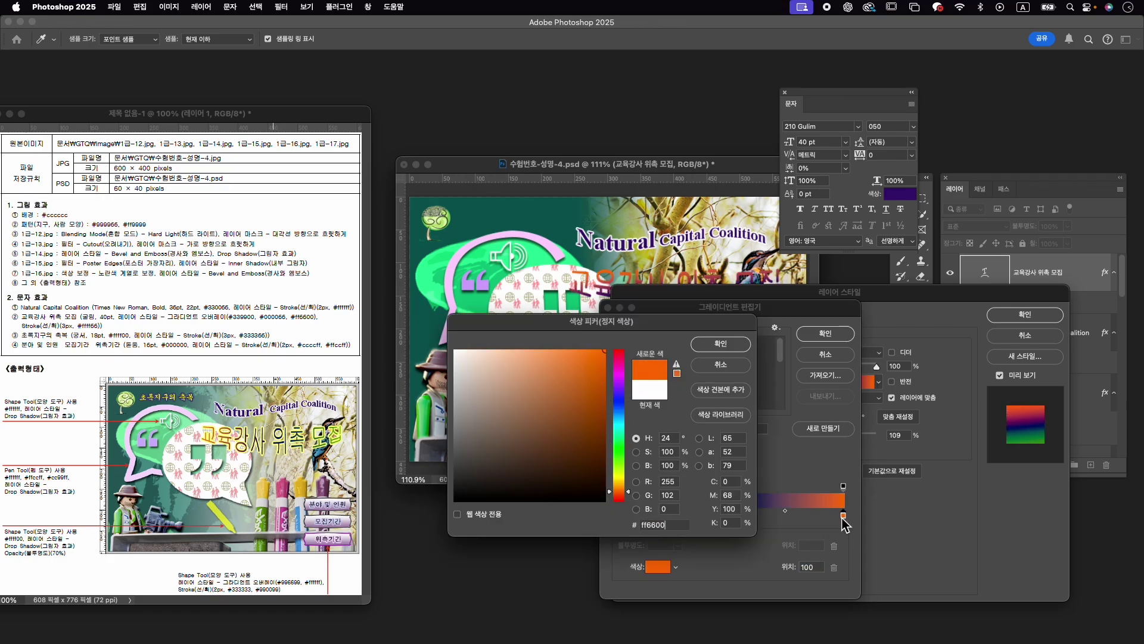
key(Return)
click(823, 333)
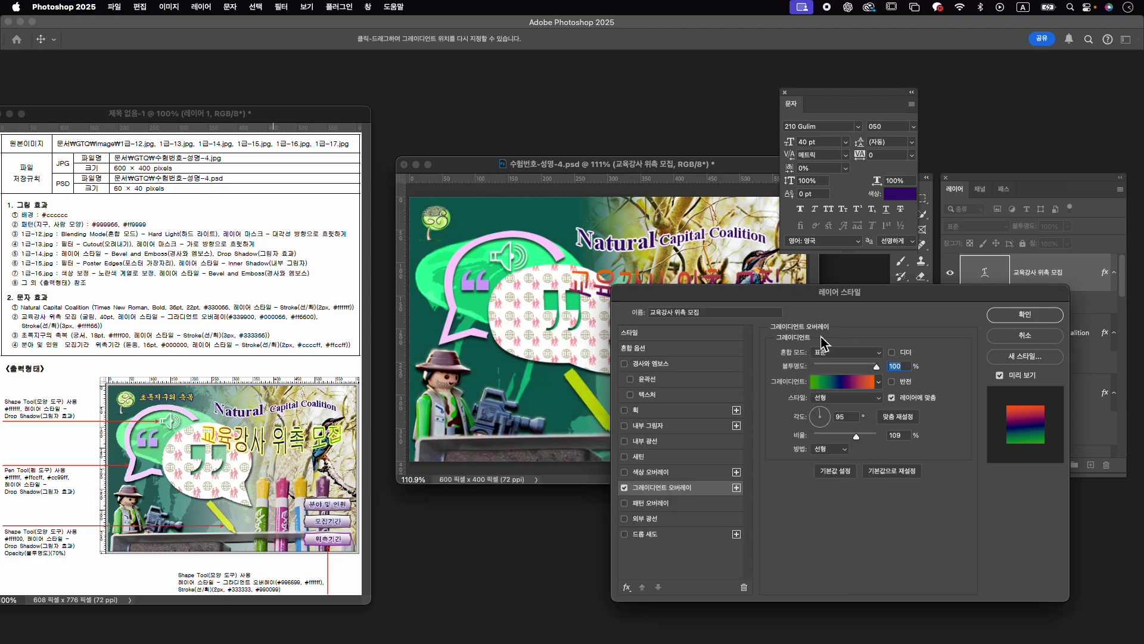
drag(781, 299, 810, 341)
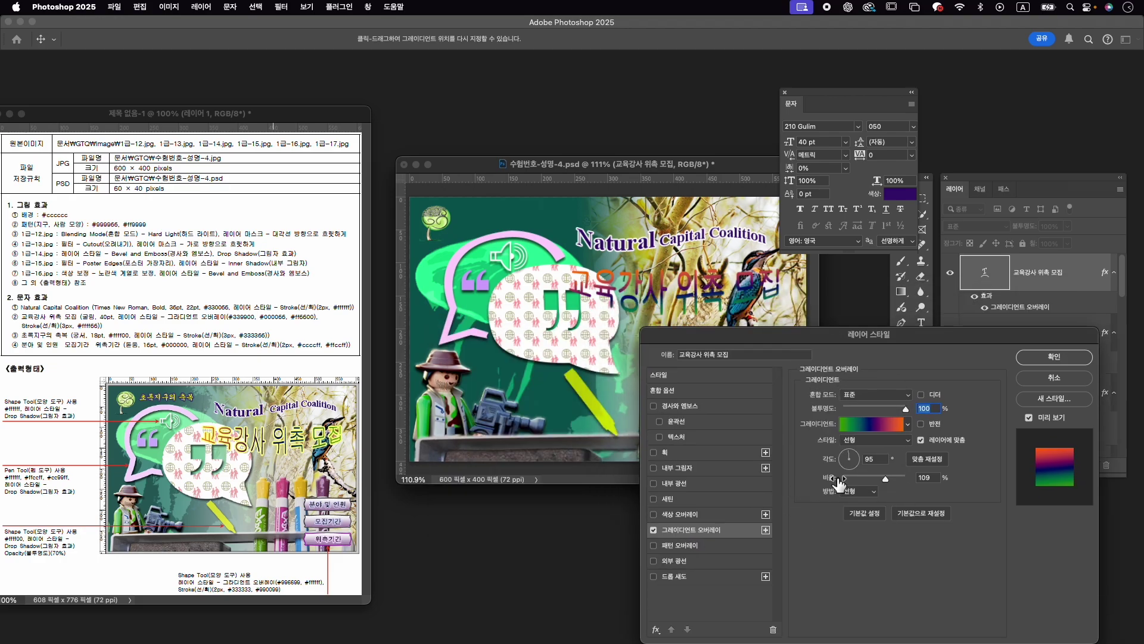
drag(860, 458, 842, 460)
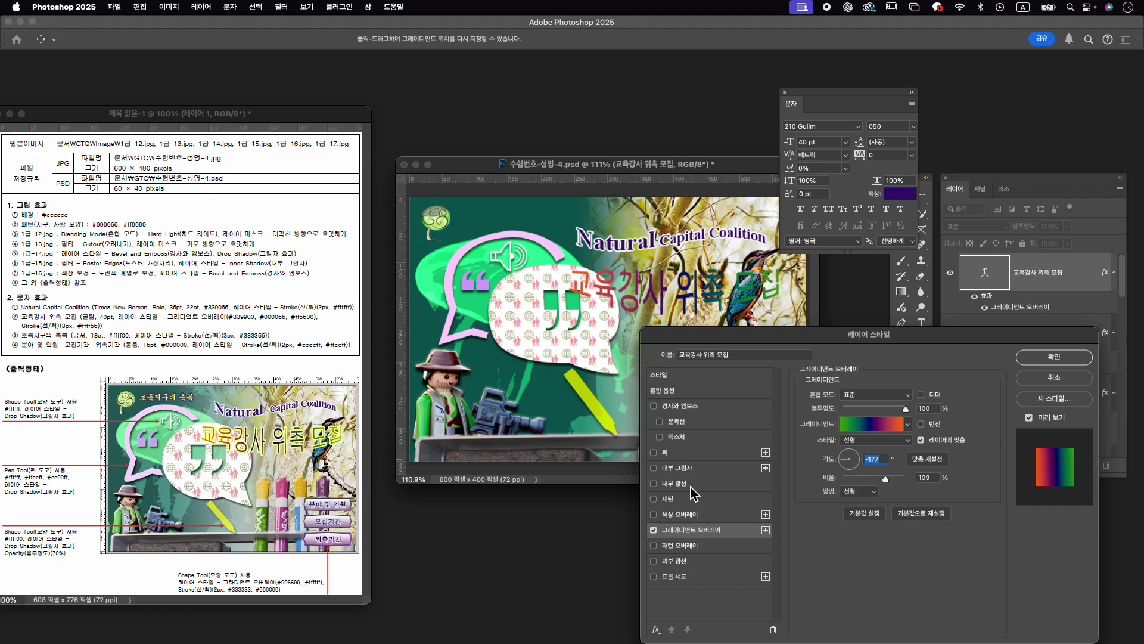
Add a 3 px pale yellow #ffff66 stroke and accept the layer style.
click(673, 456)
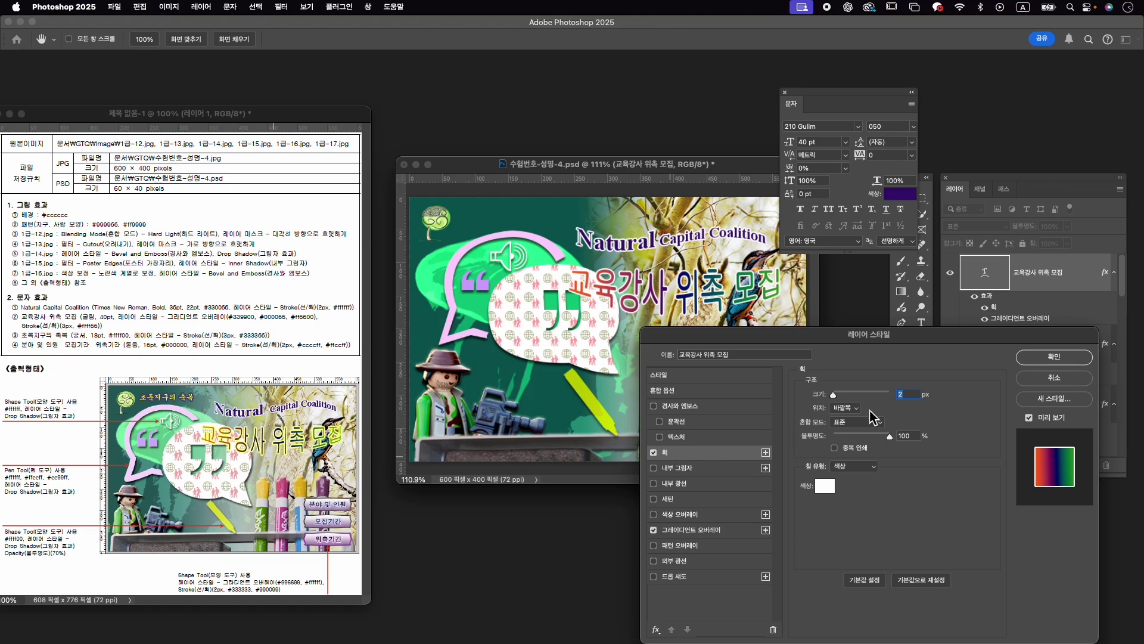
text(3)
click(825, 486)
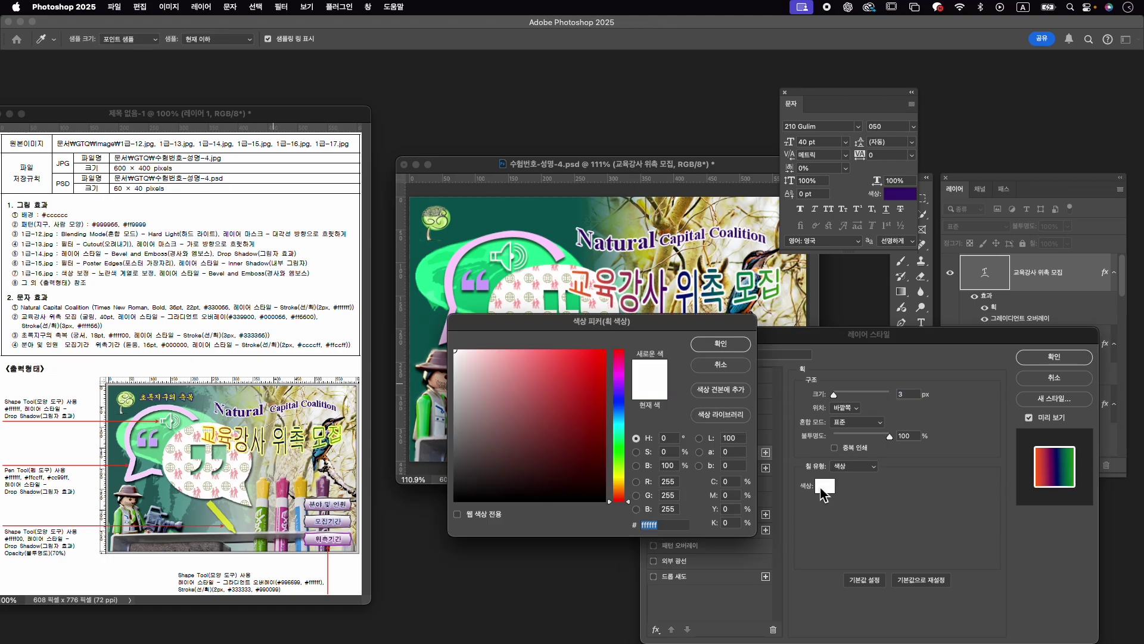
text(ffff66)
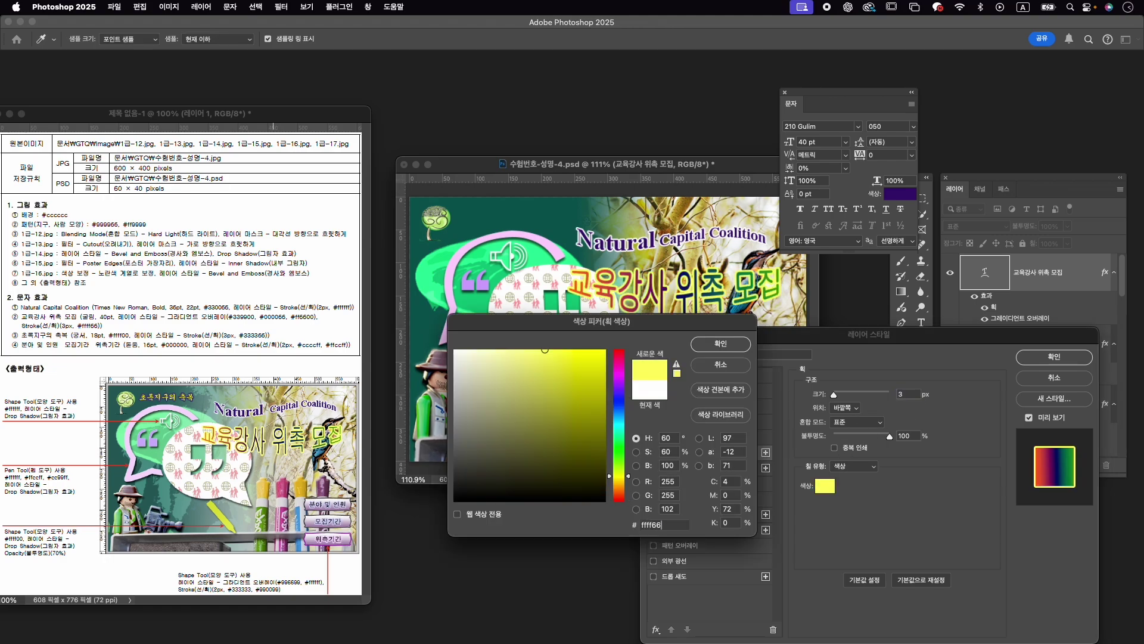
key(Return)
click(1053, 356)
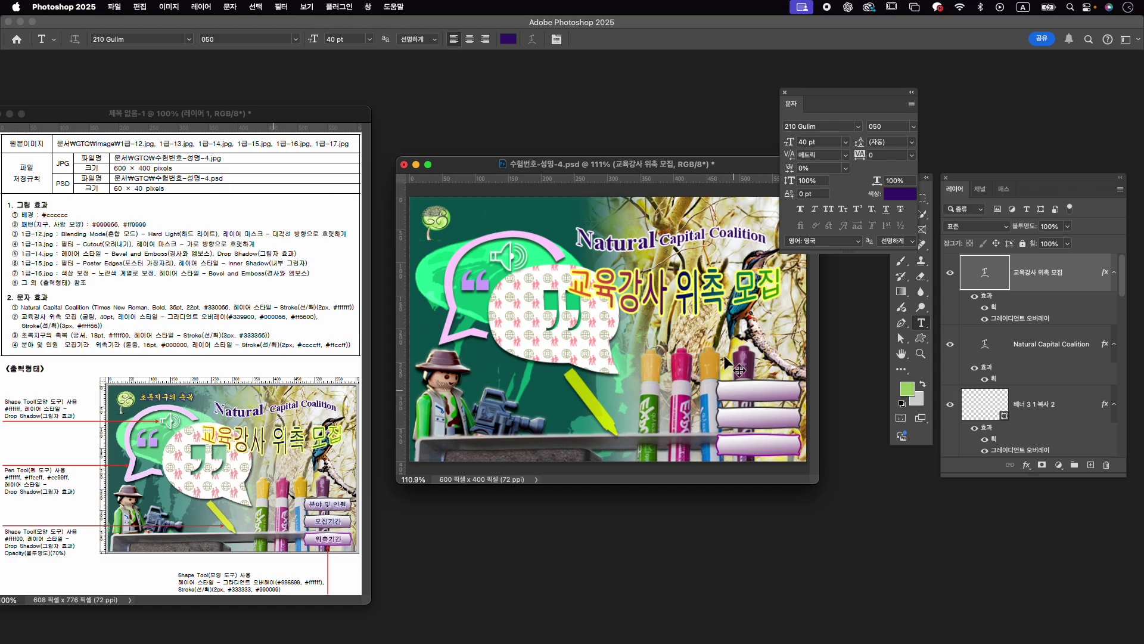
Nudge the headline slightly up-left and start a new text layer near the top-left.
key(ctrl+t)
drag(736, 281, 736, 280)
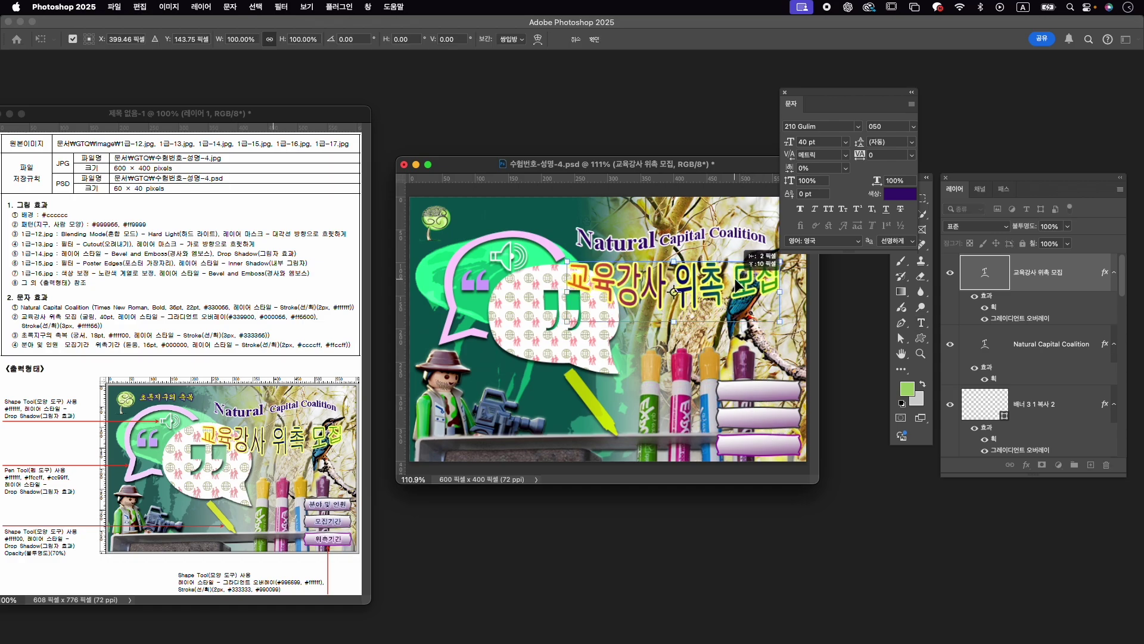
drag(735, 280, 734, 280)
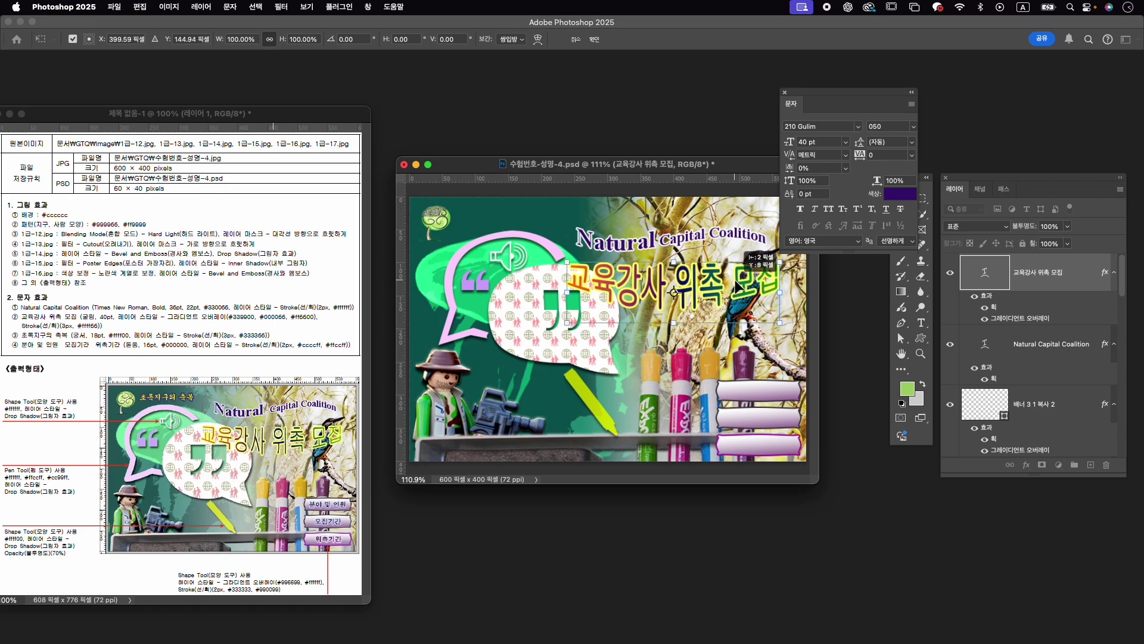
key(Return)
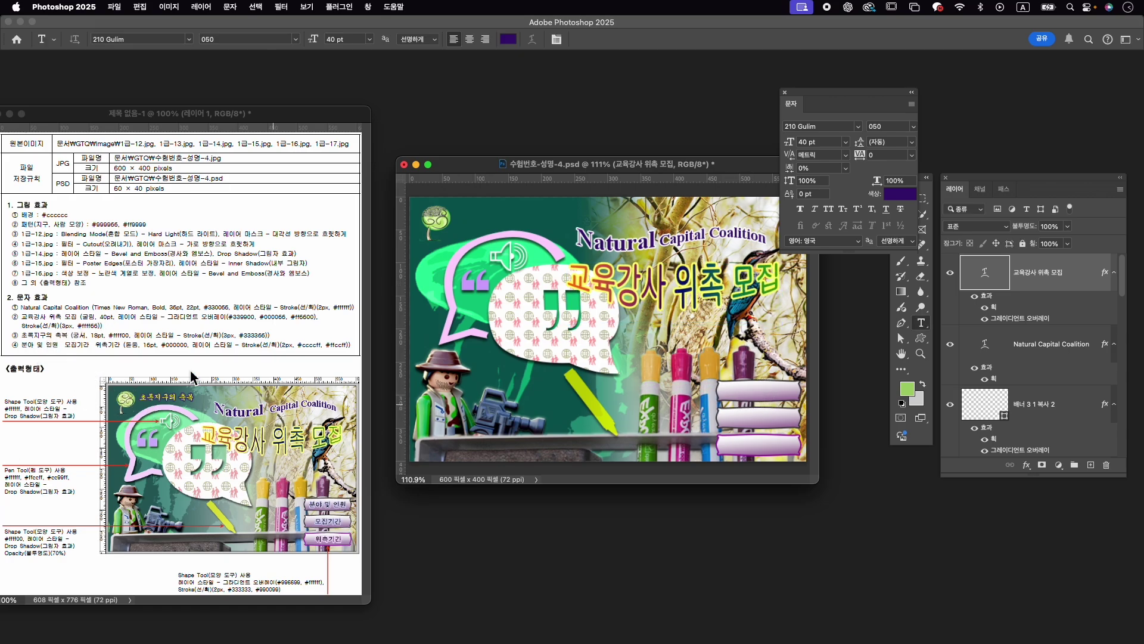
click(463, 223)
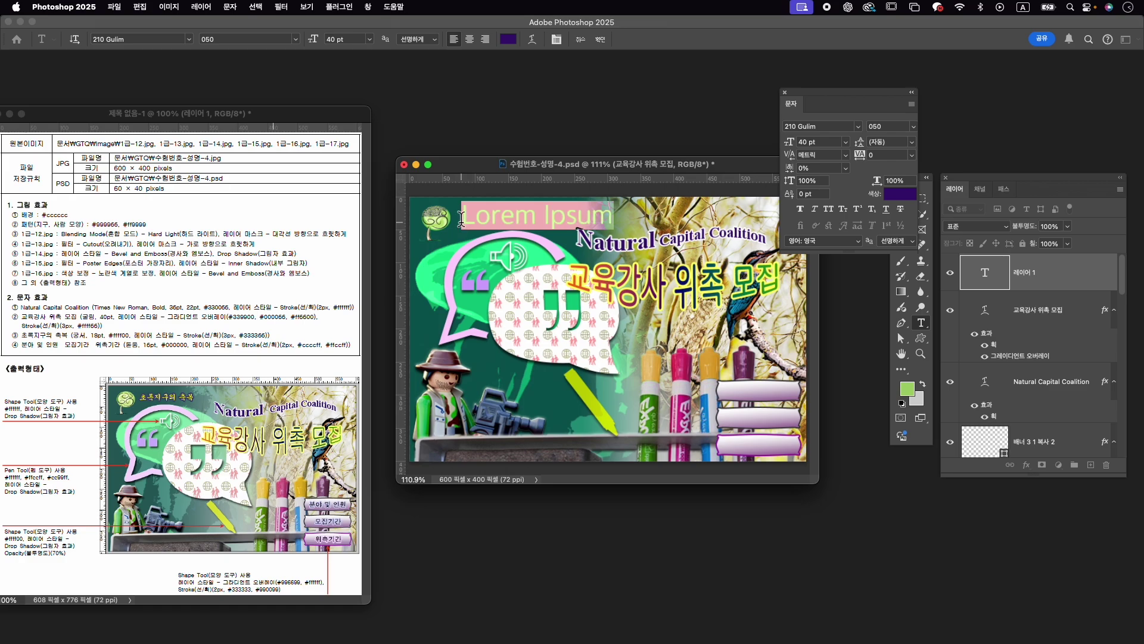
Type 초록지구의 축복 beside the logo, set in GungSeo at 18 pt, and commit it.
text(초록지구)
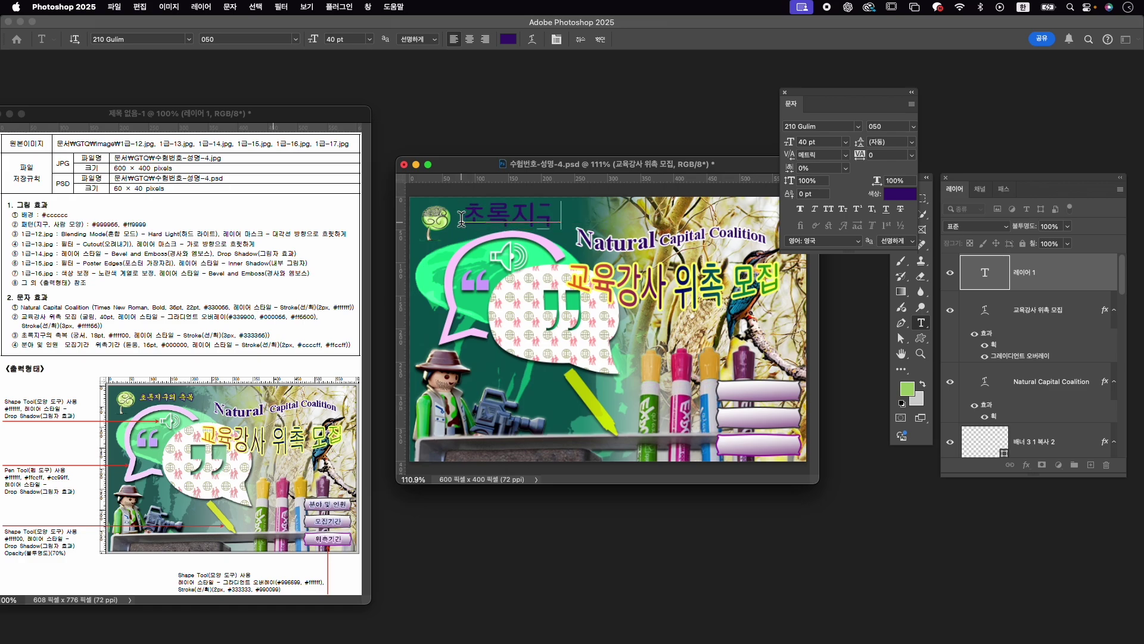
text(의 ㅊ축복)
key(super+a)
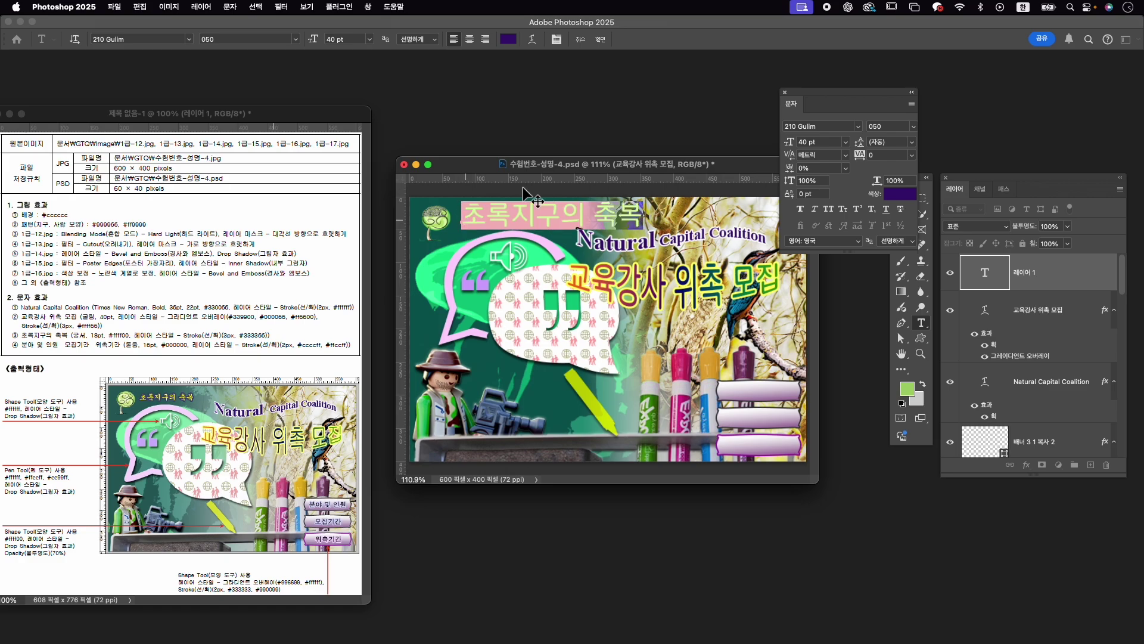
click(815, 128)
text(gung)
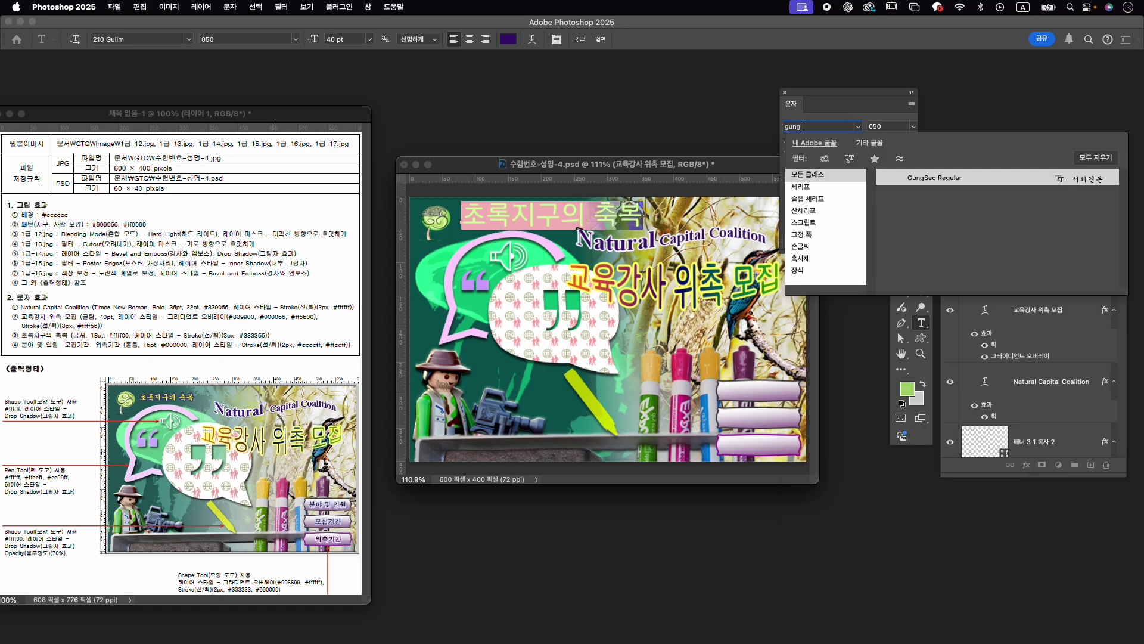
click(948, 176)
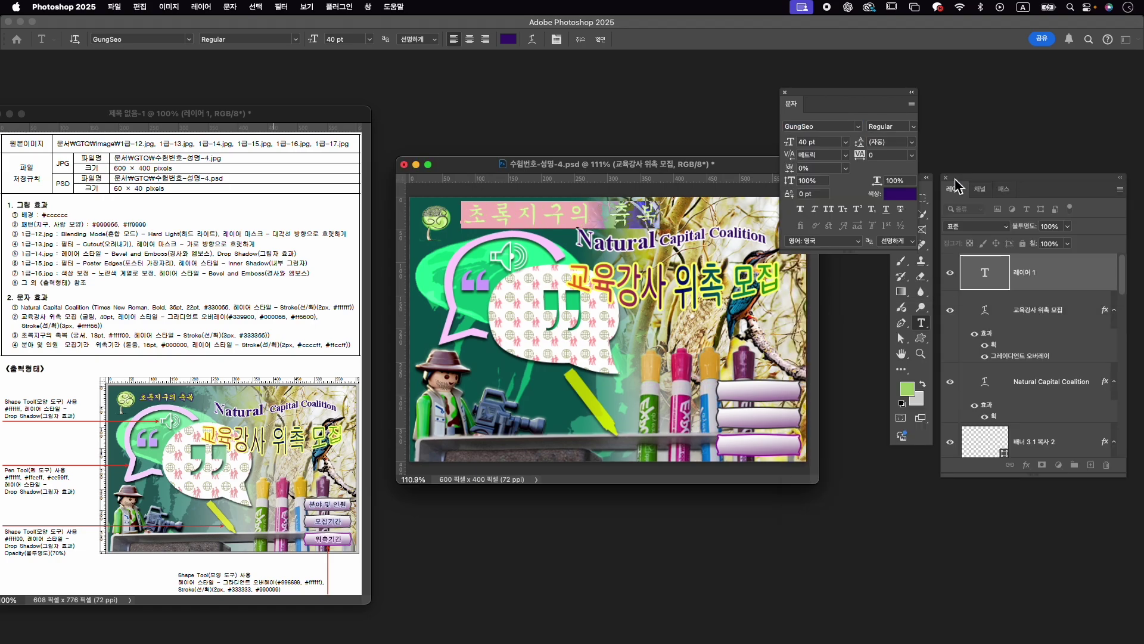
click(816, 142)
text(18)
key(Return)
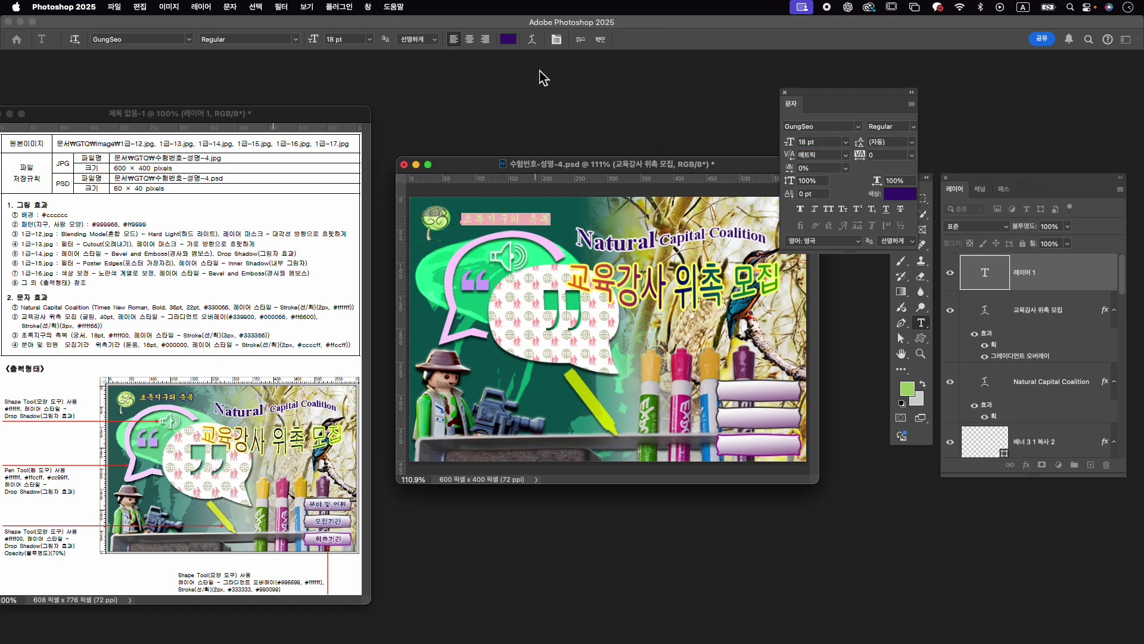
click(600, 40)
Add a dark blue #333366 stroke effect to the heading and confirm it.
click(1026, 466)
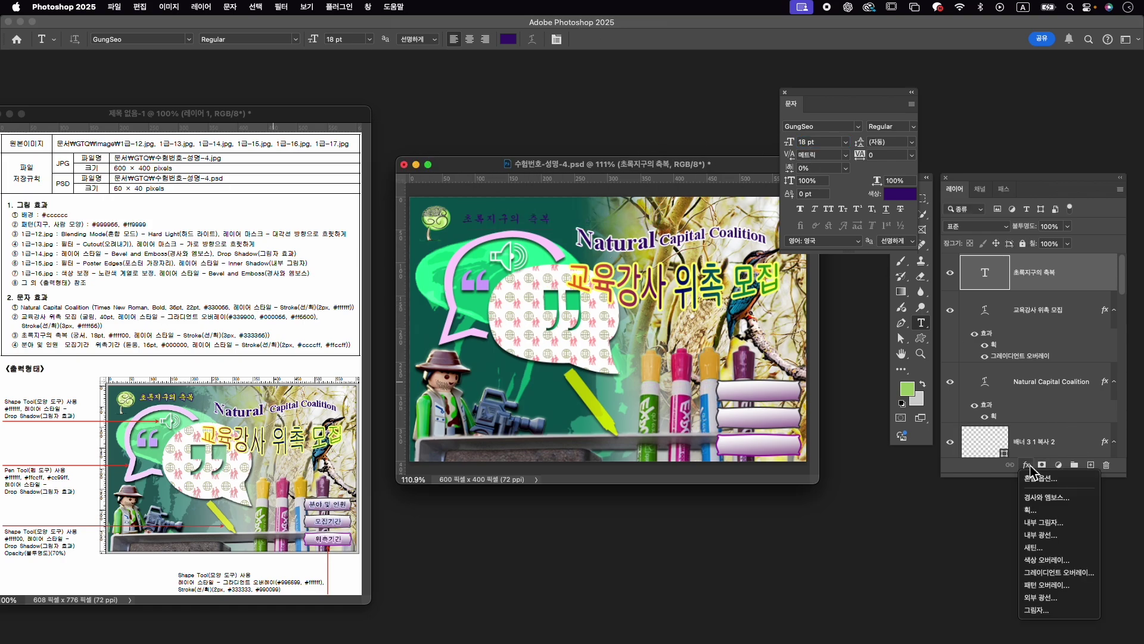
click(1029, 511)
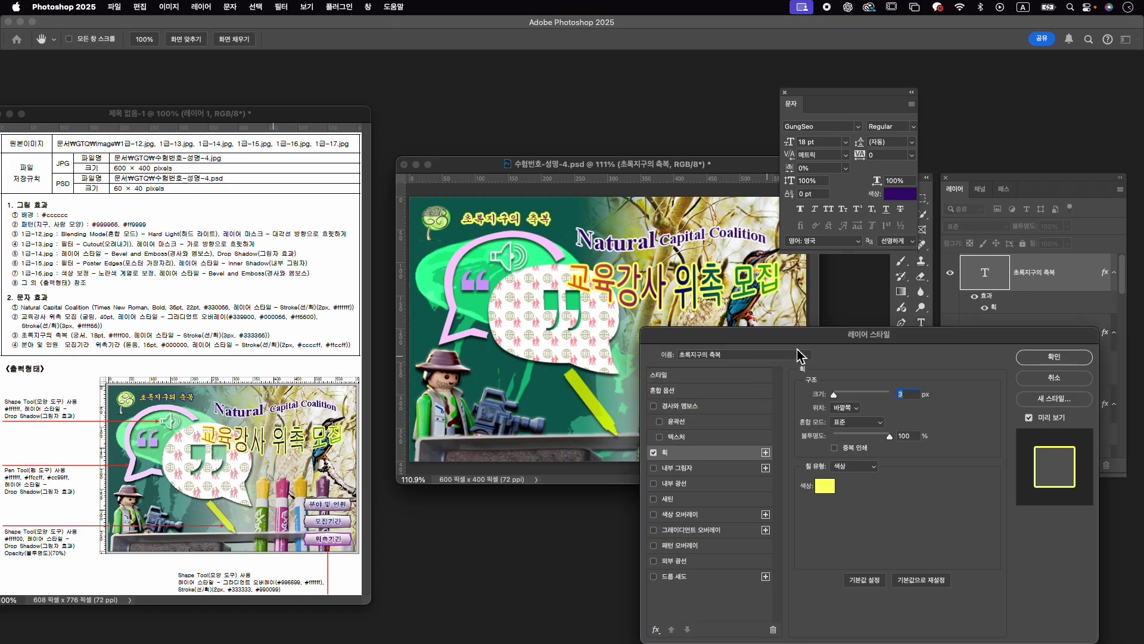
click(825, 486)
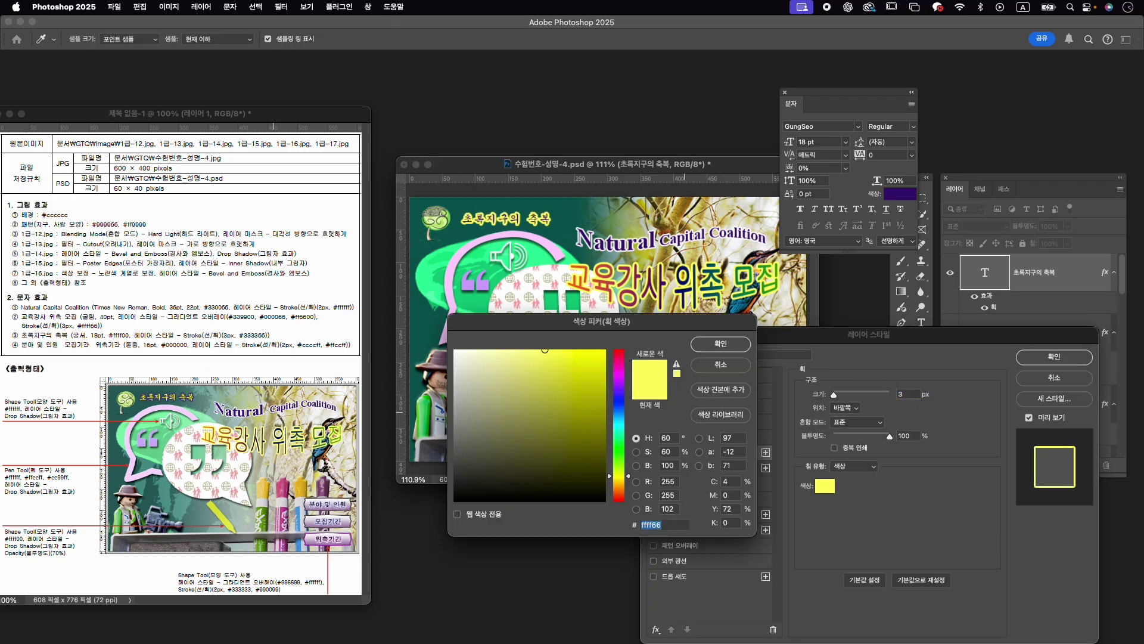
text(333366)
key(Return)
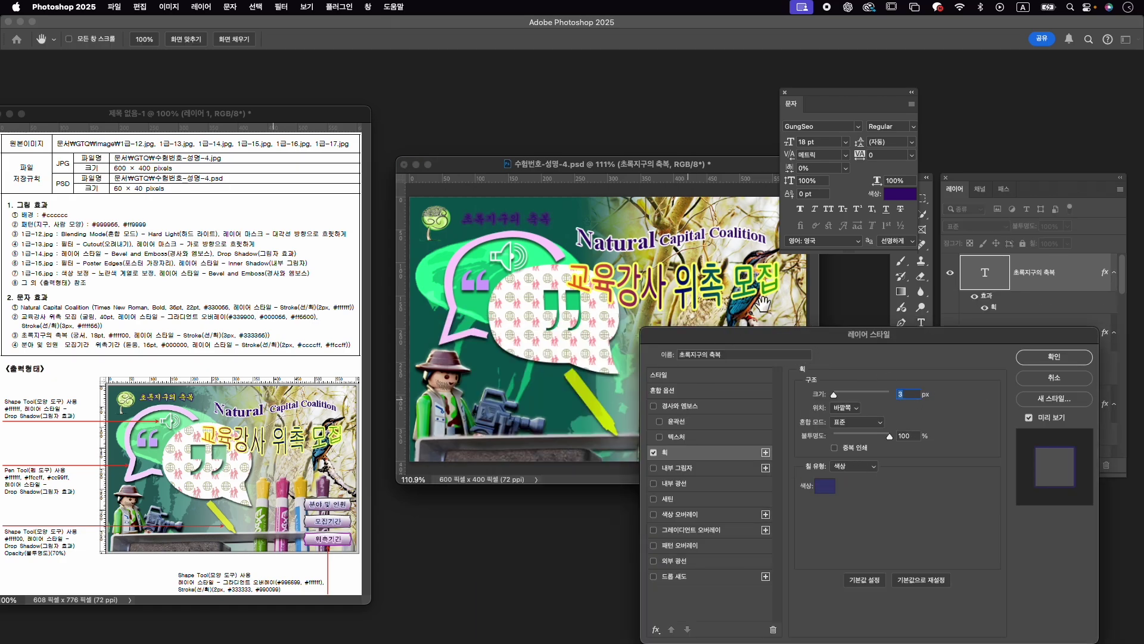
click(1067, 357)
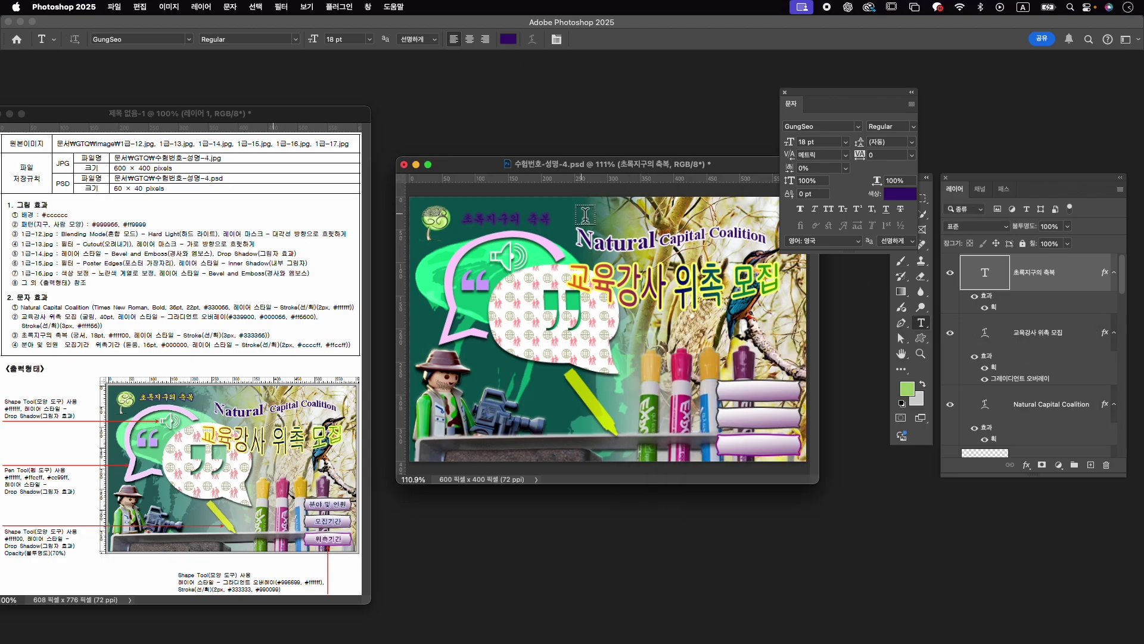
double_click(996, 311)
click(826, 485)
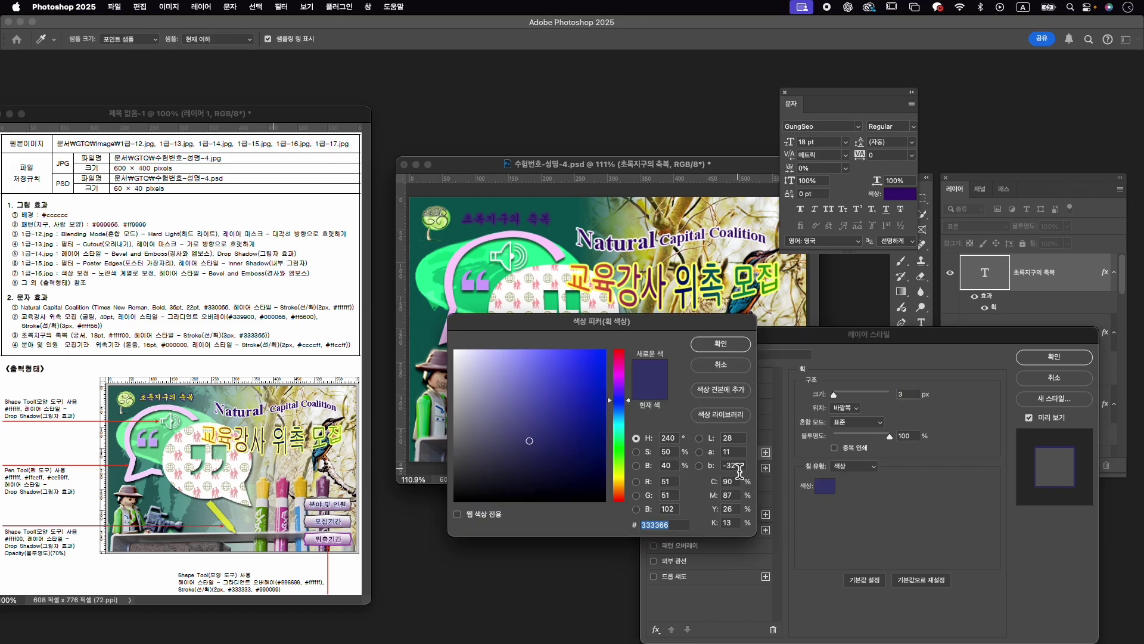
click(722, 344)
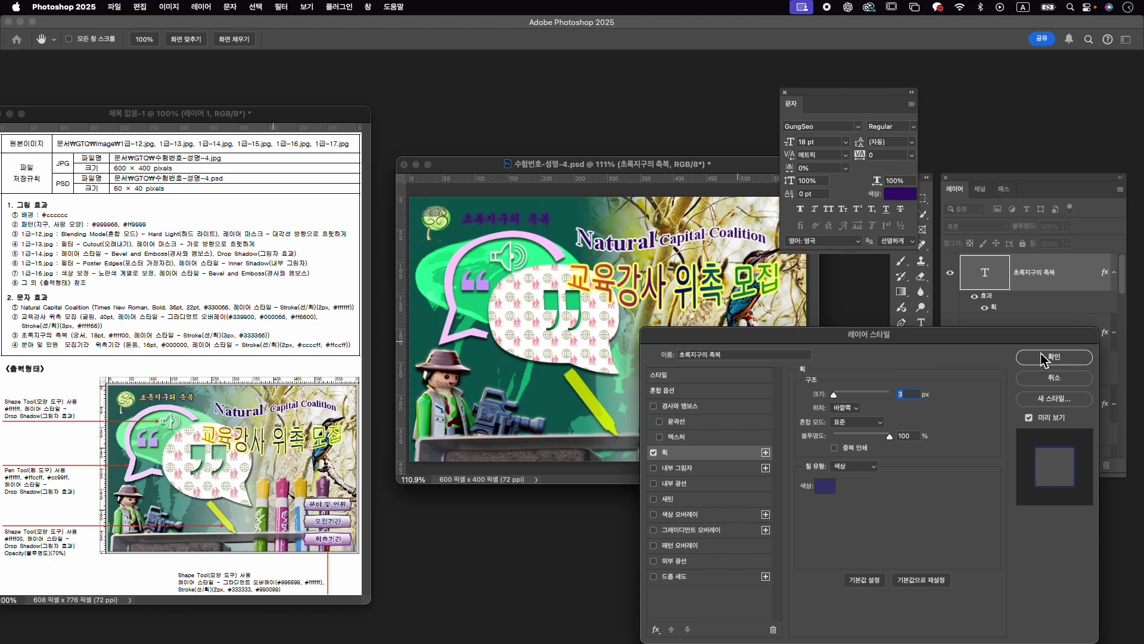
click(1052, 356)
Colour the heading yellow #ffff00 and shift it slightly left.
click(903, 194)
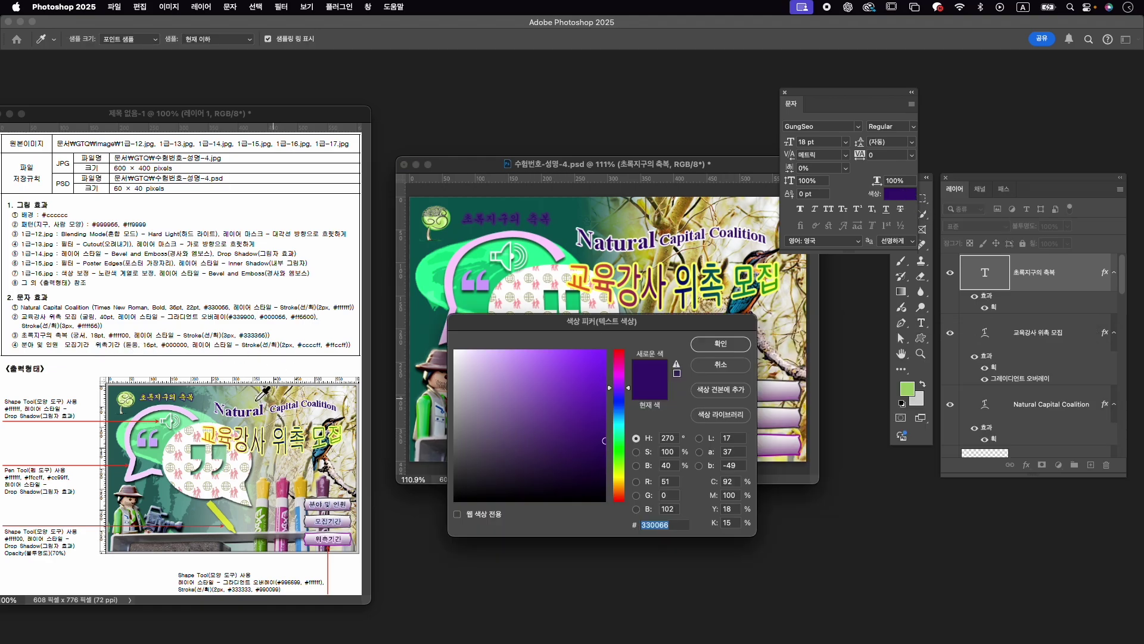
text(ff)
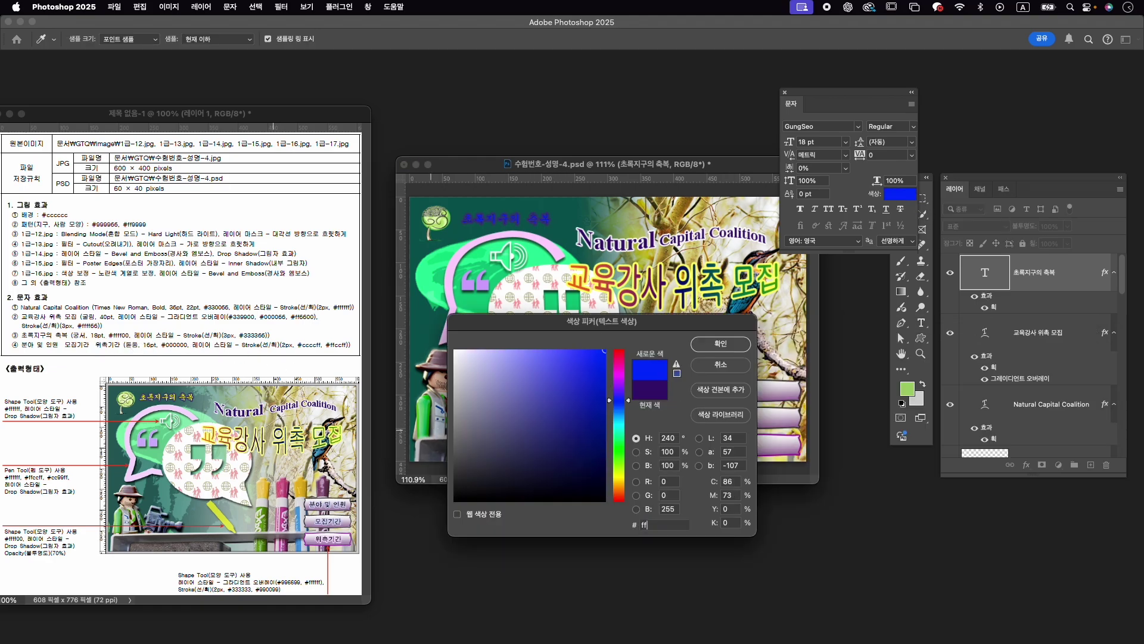
text(ff00)
key(Return)
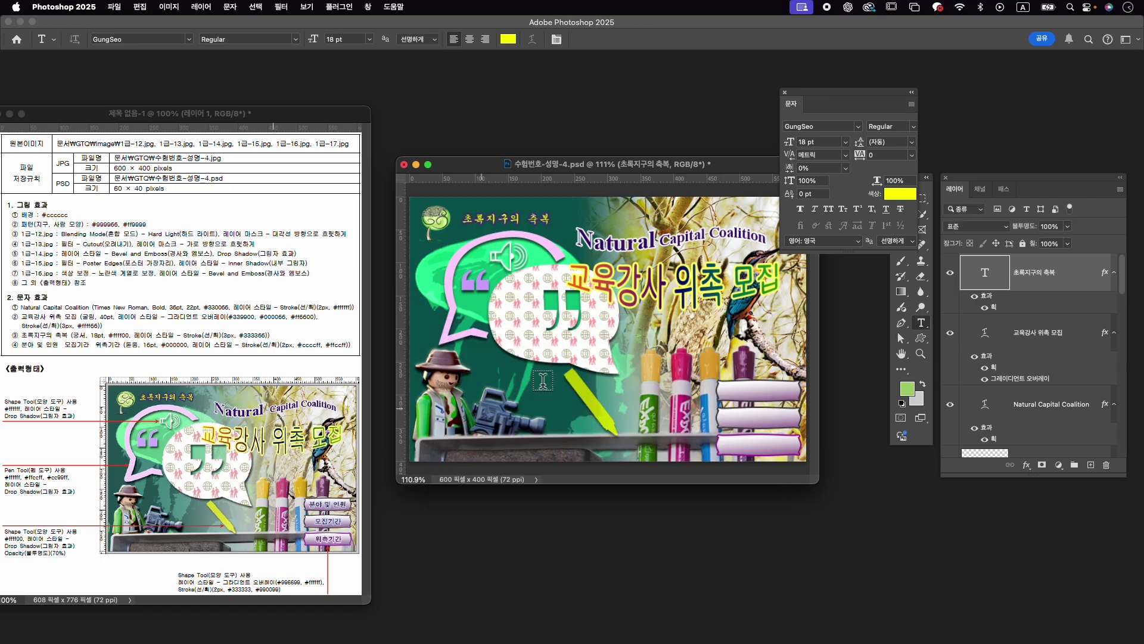
key(ctrl+t)
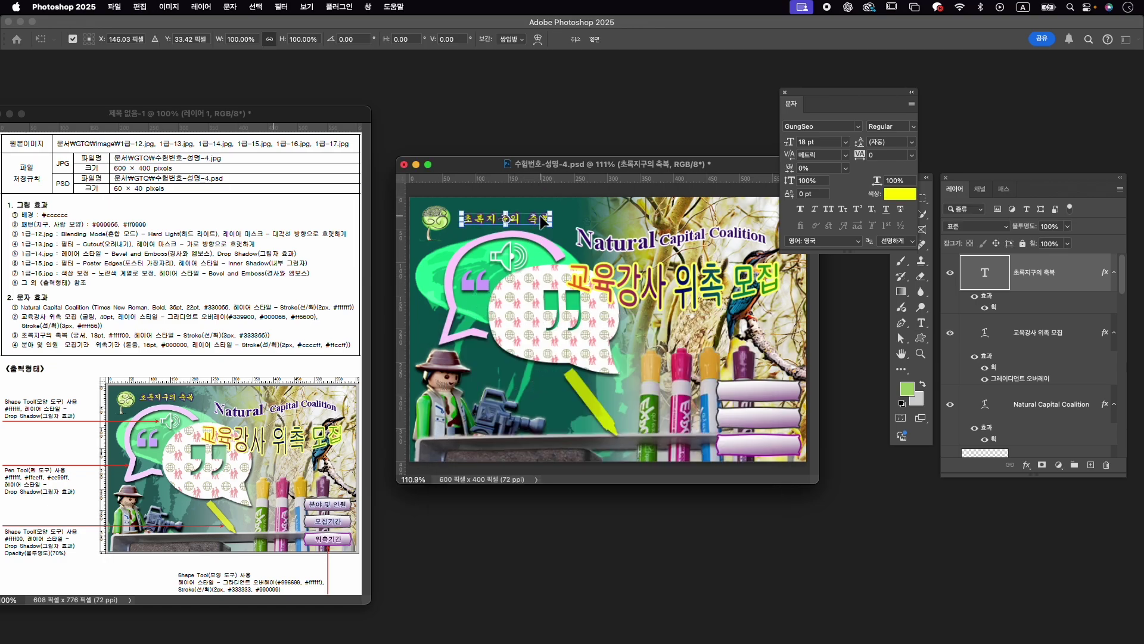
drag(537, 218, 536, 219)
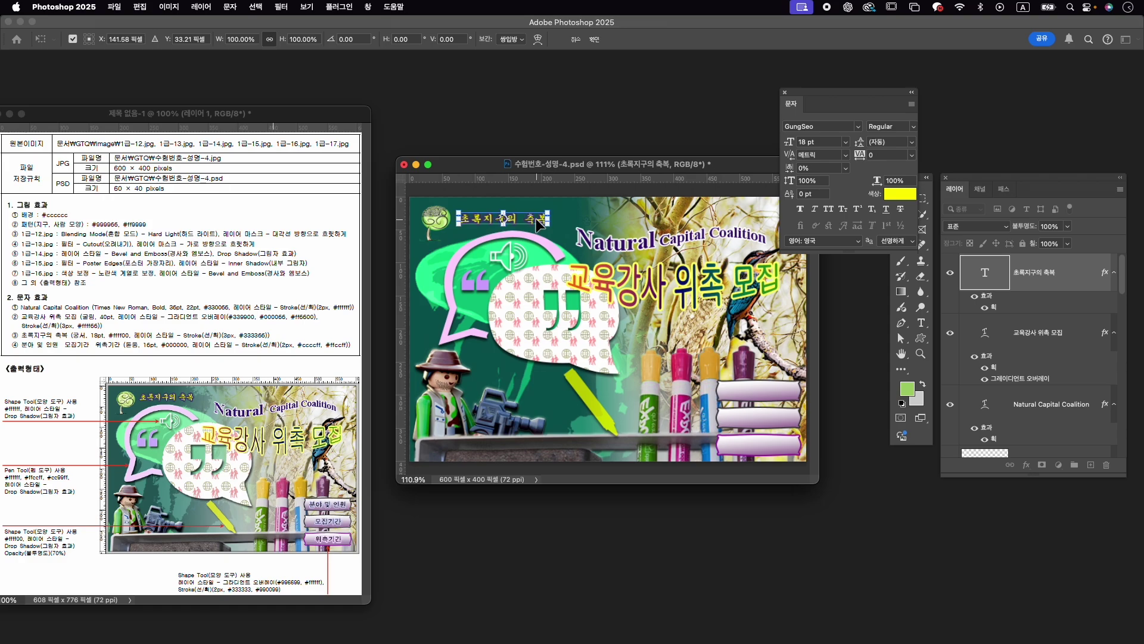
key(Return)
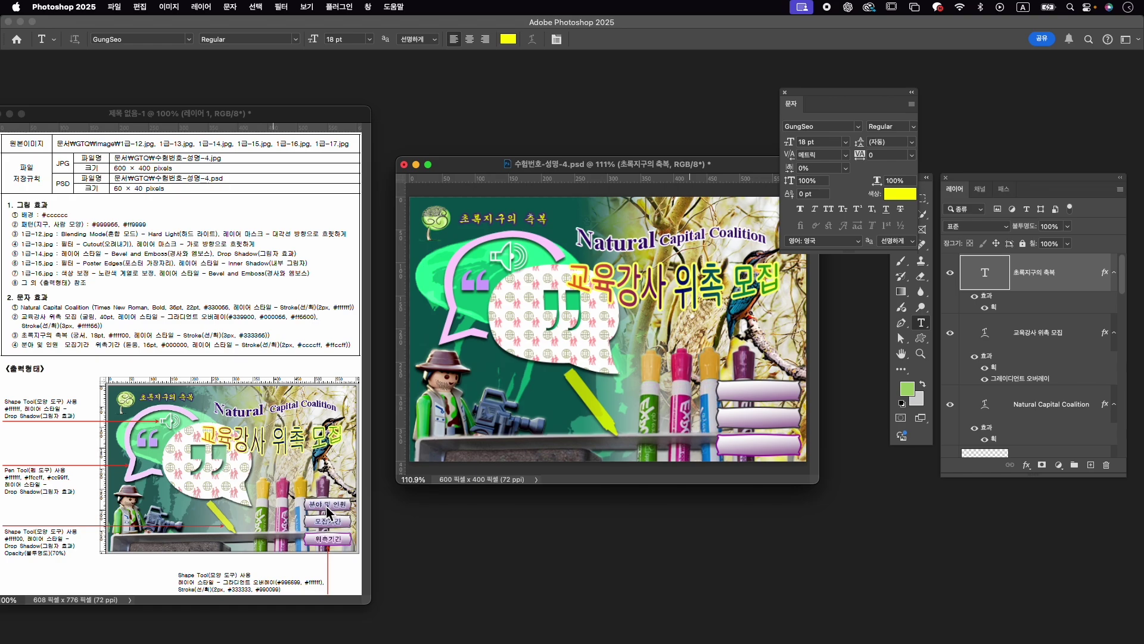
Start a text layer in the top pink button and set its font to KoPubWorldDotum_Pro.
click(731, 393)
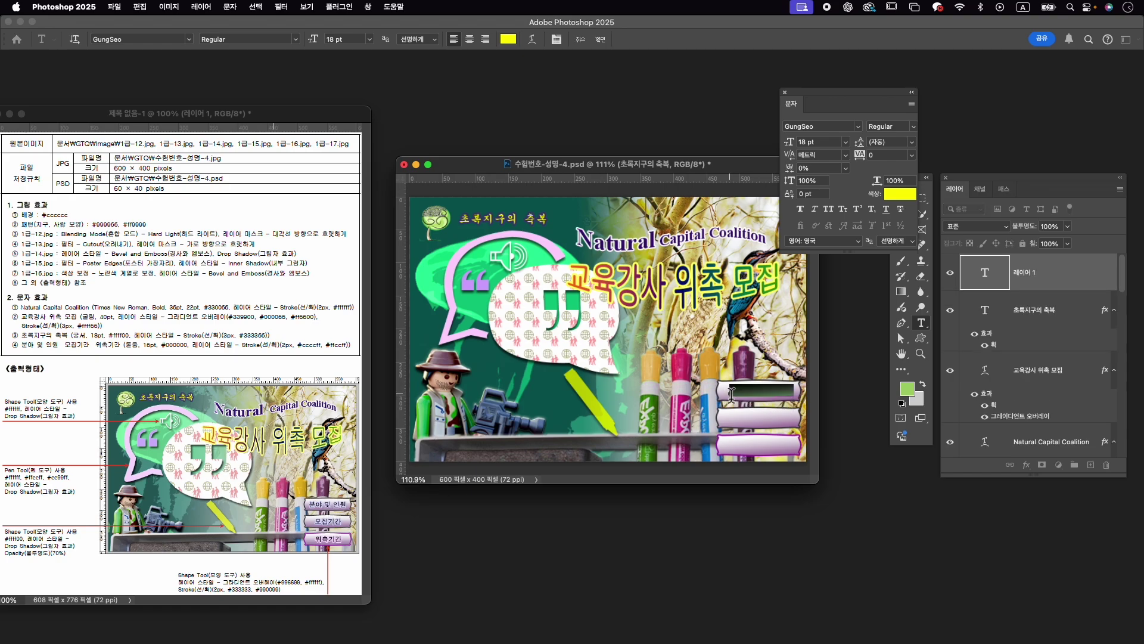
text(ㅂ)
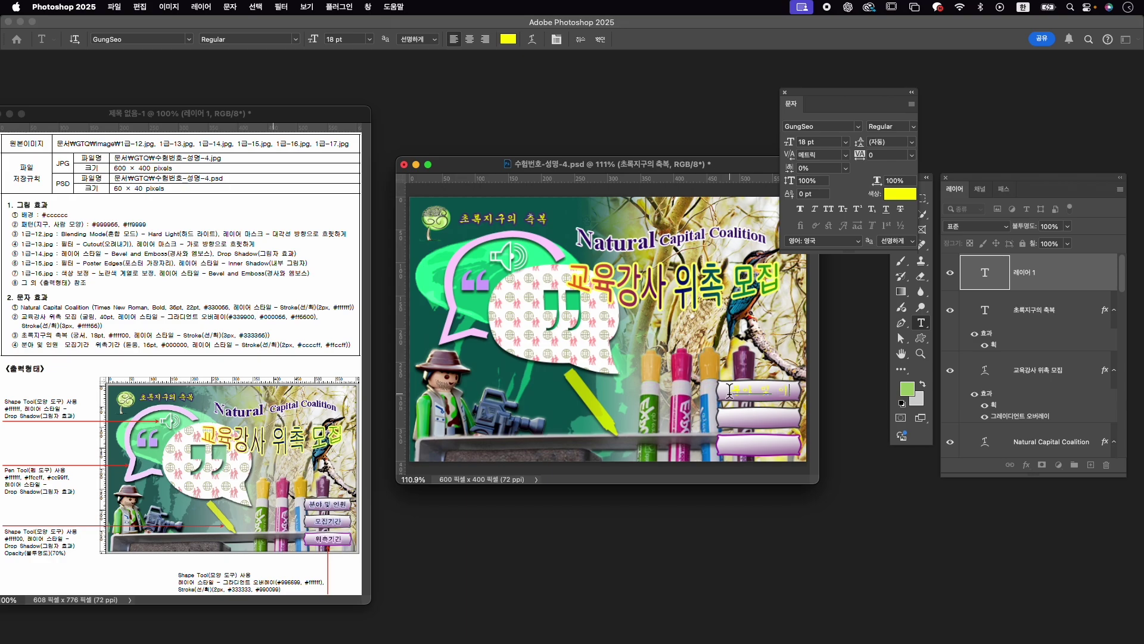
key(super+a)
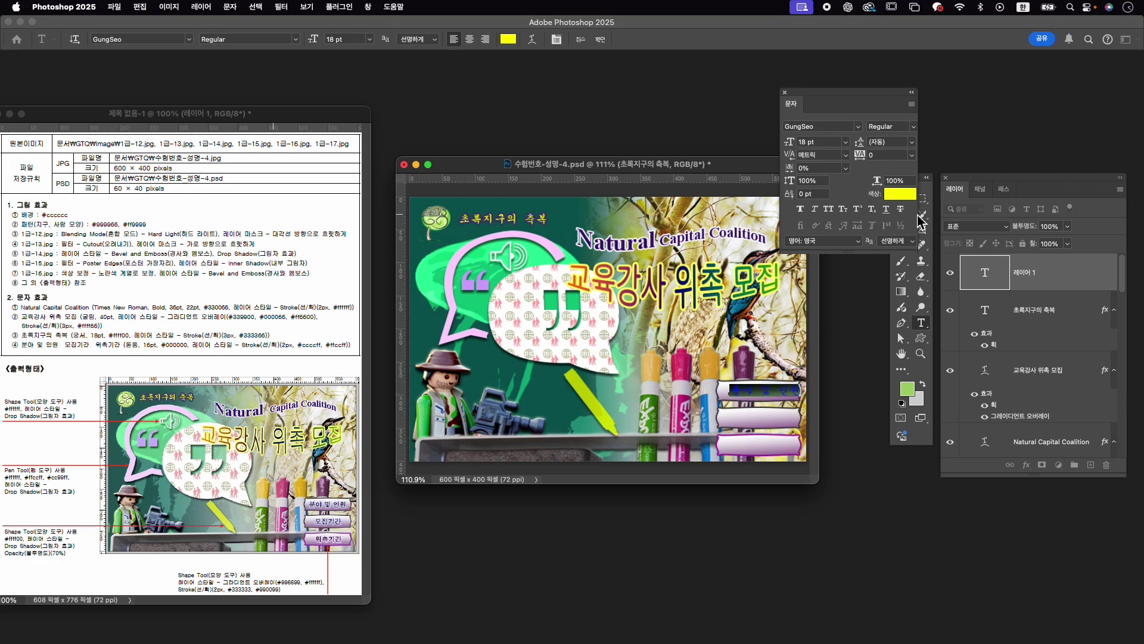
click(825, 127)
text(do)
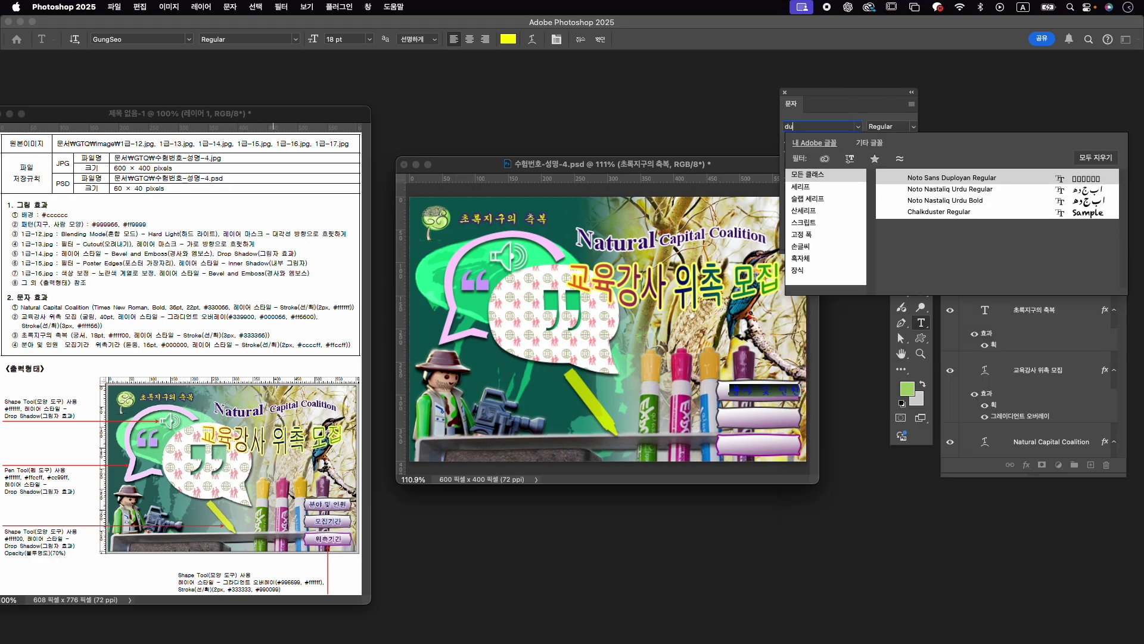
text(tu...)
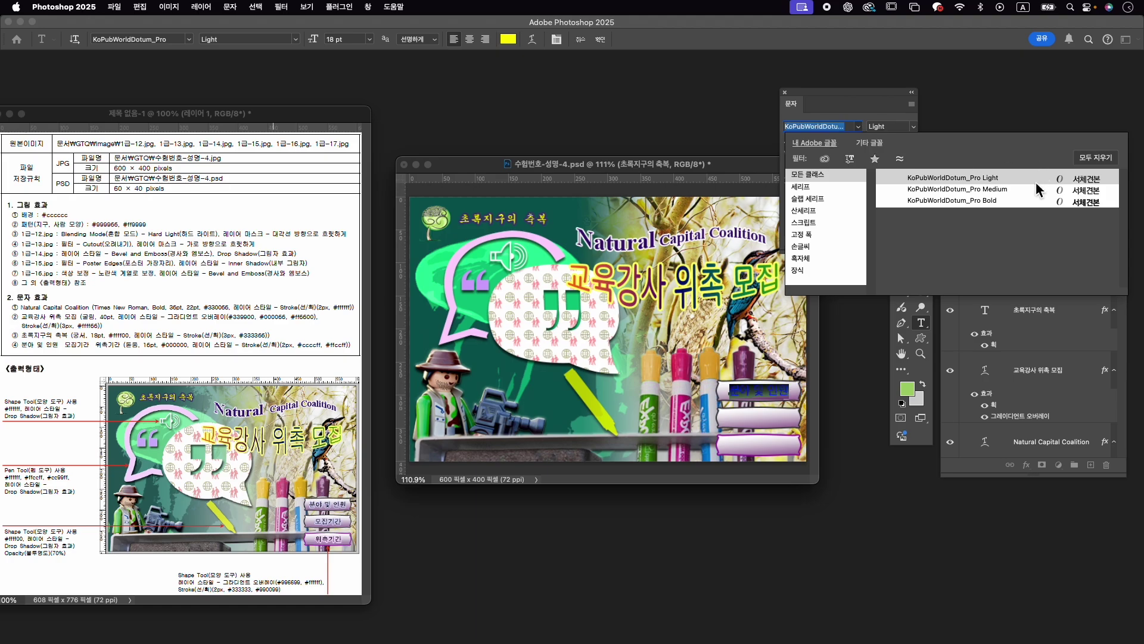
click(1035, 179)
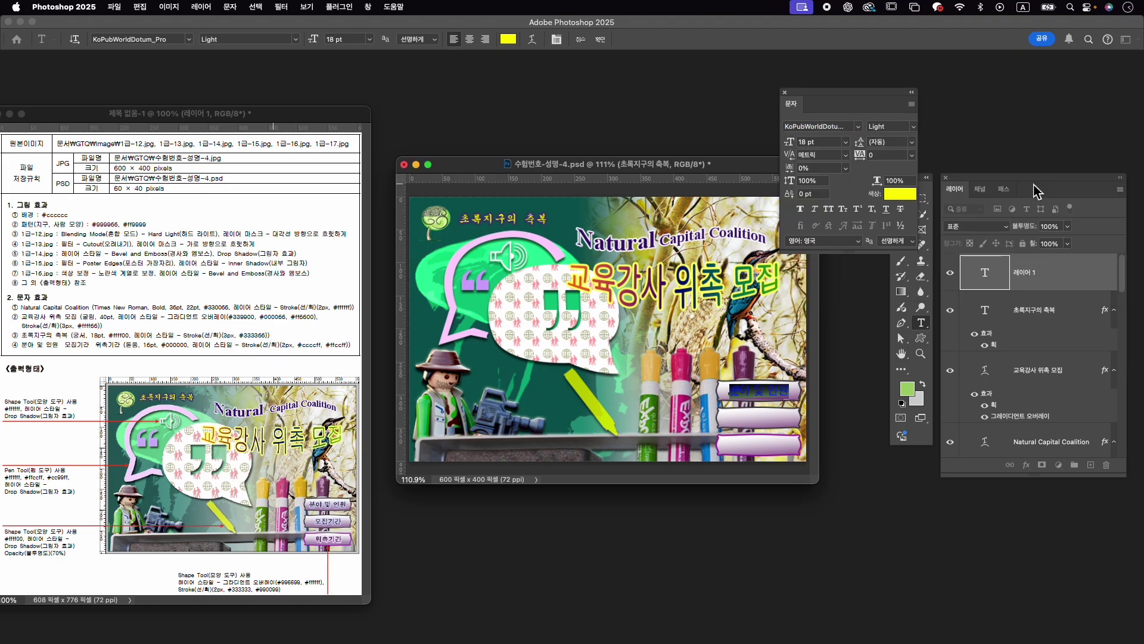
Make the label Medium weight, 16 pt and black, and commit it.
click(915, 127)
click(816, 143)
text(16)
key(Return)
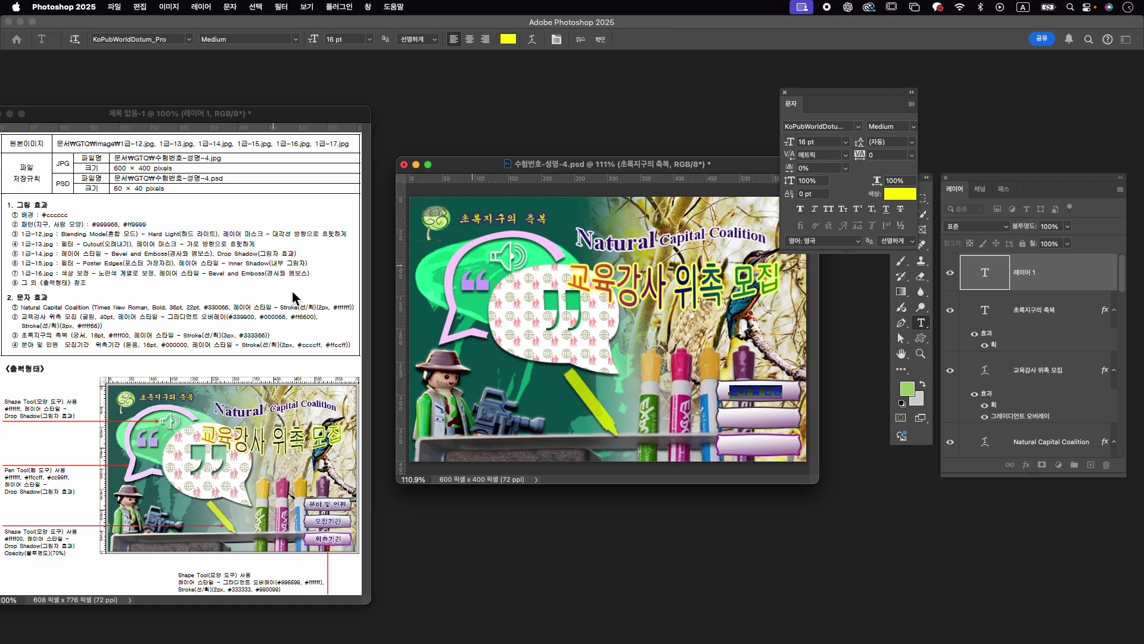
click(900, 194)
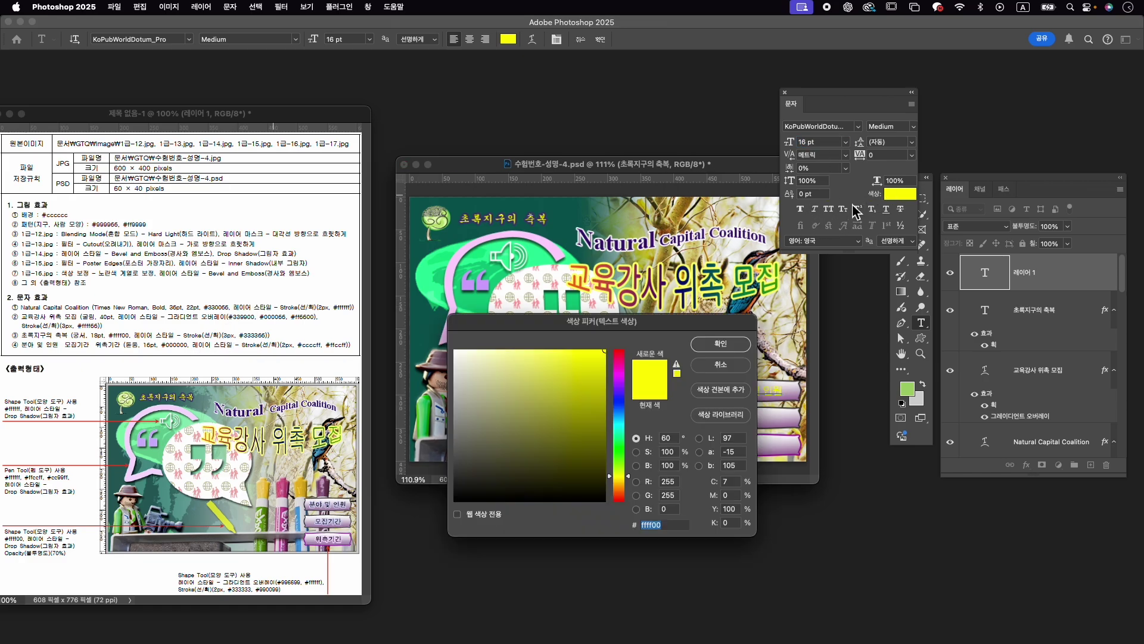
drag(522, 464, 527, 543)
click(721, 345)
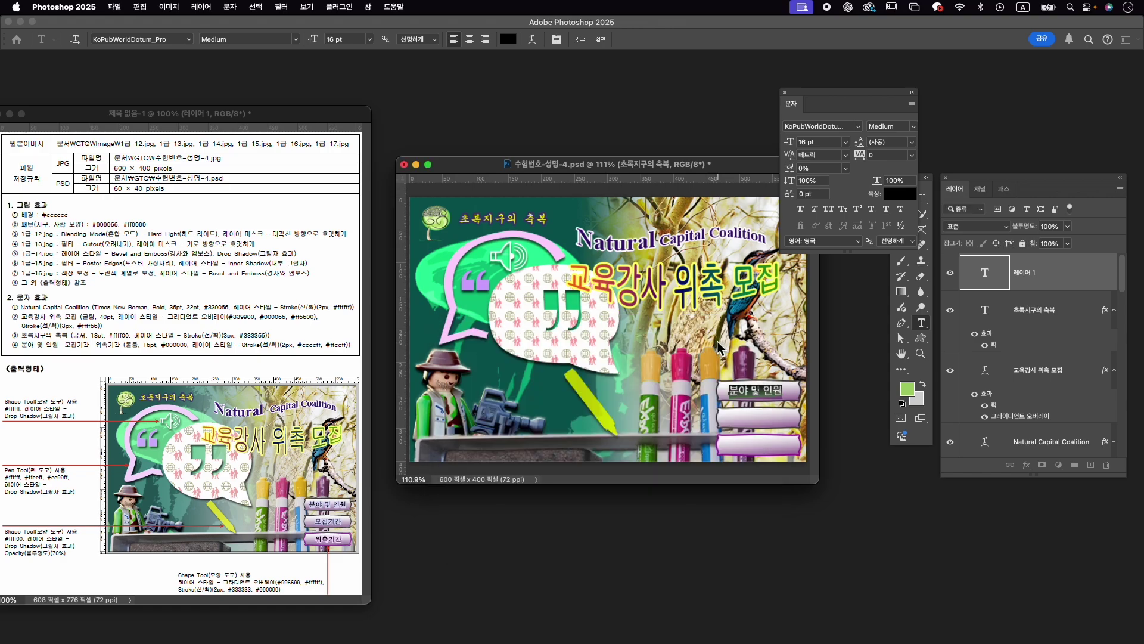
click(600, 39)
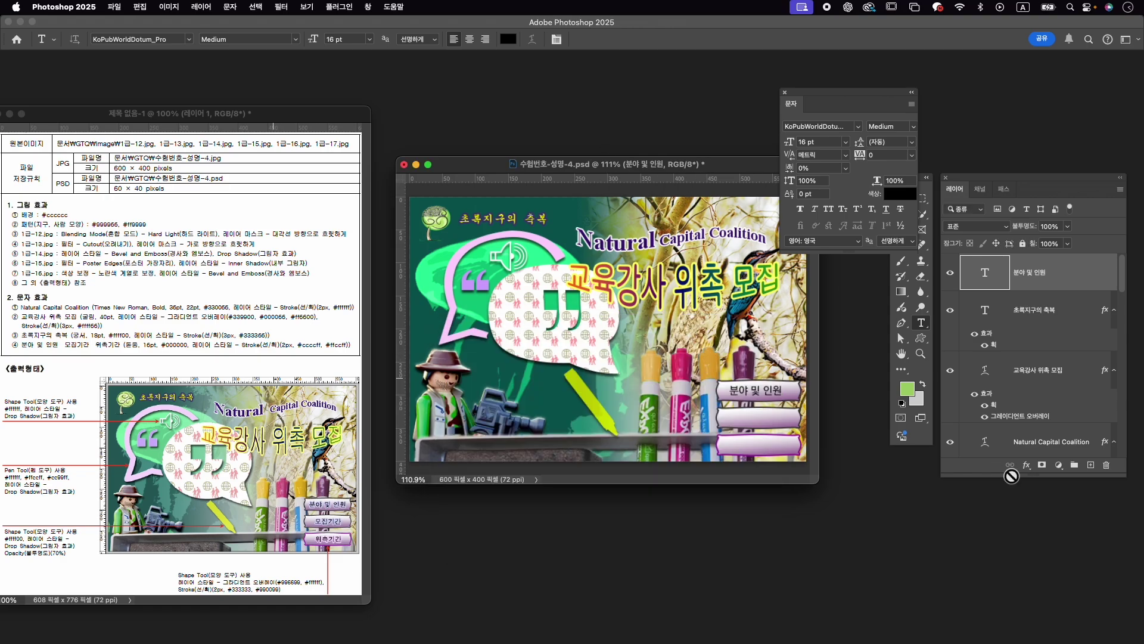
Add a 2 px light lavender #ccccff stroke to the 분야 및 인원 label.
click(1025, 464)
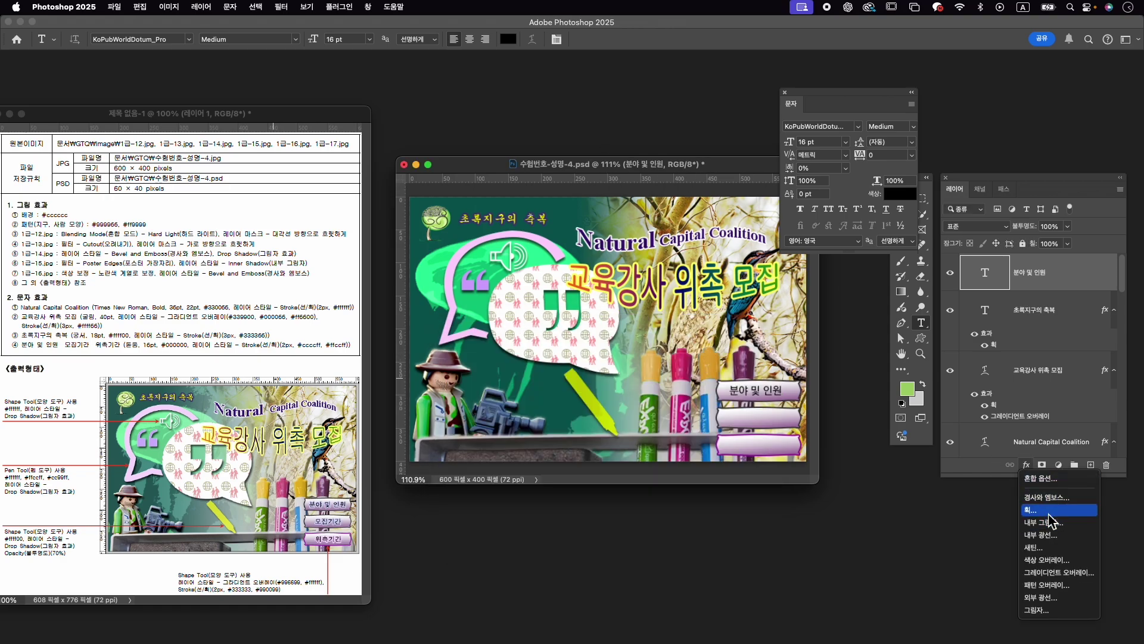
click(1037, 510)
text(2)
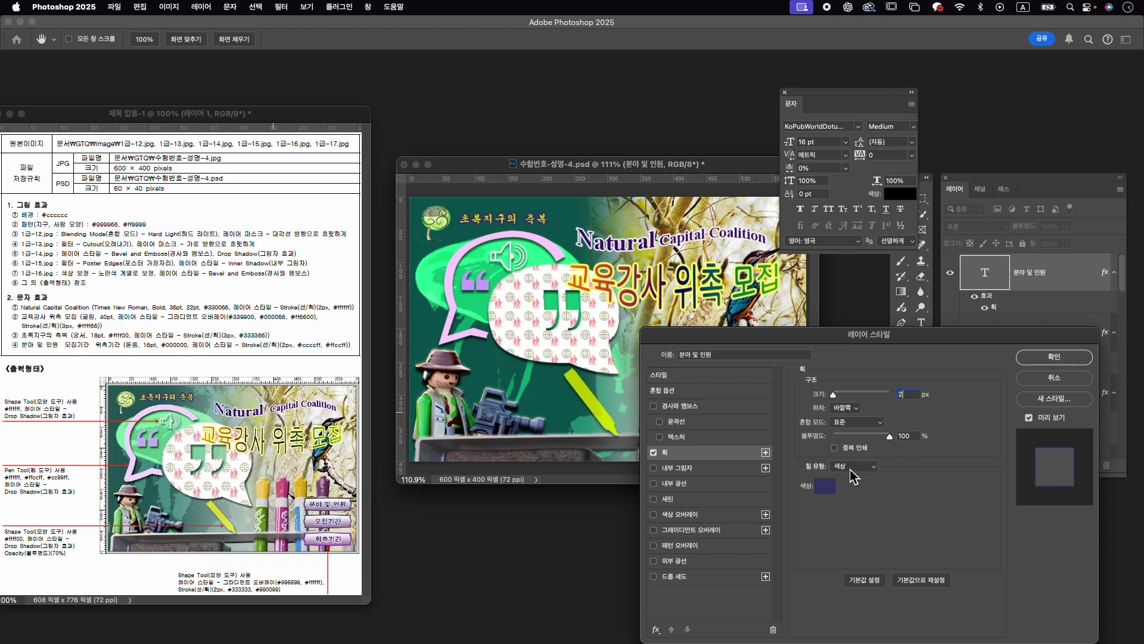
click(824, 487)
text(ccc)
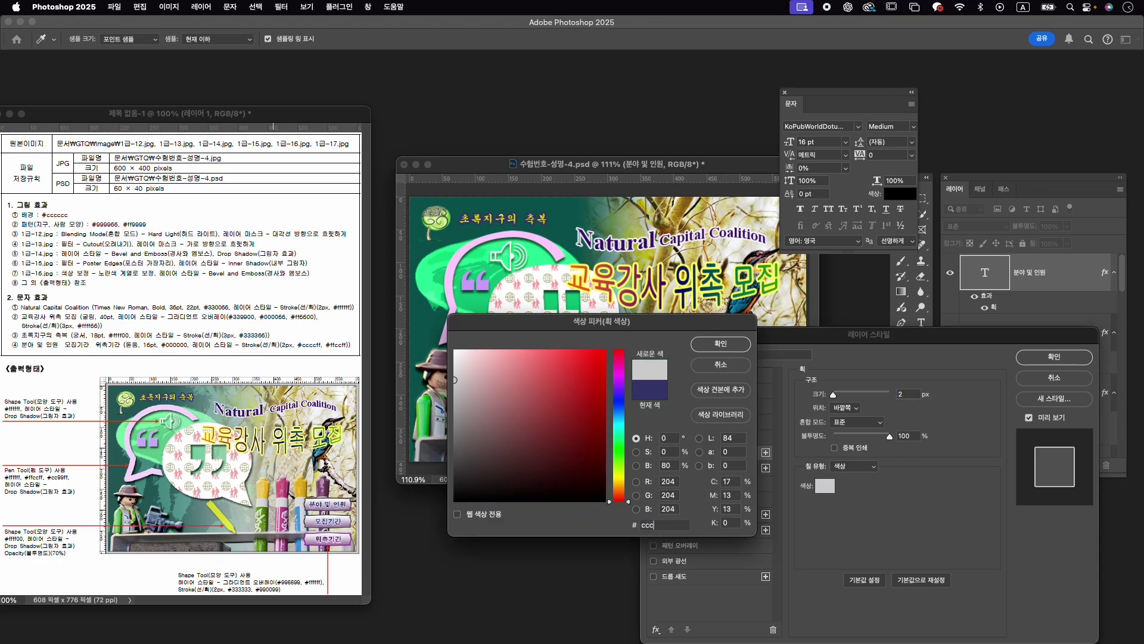
text(ff)
key(Return)
click(1054, 356)
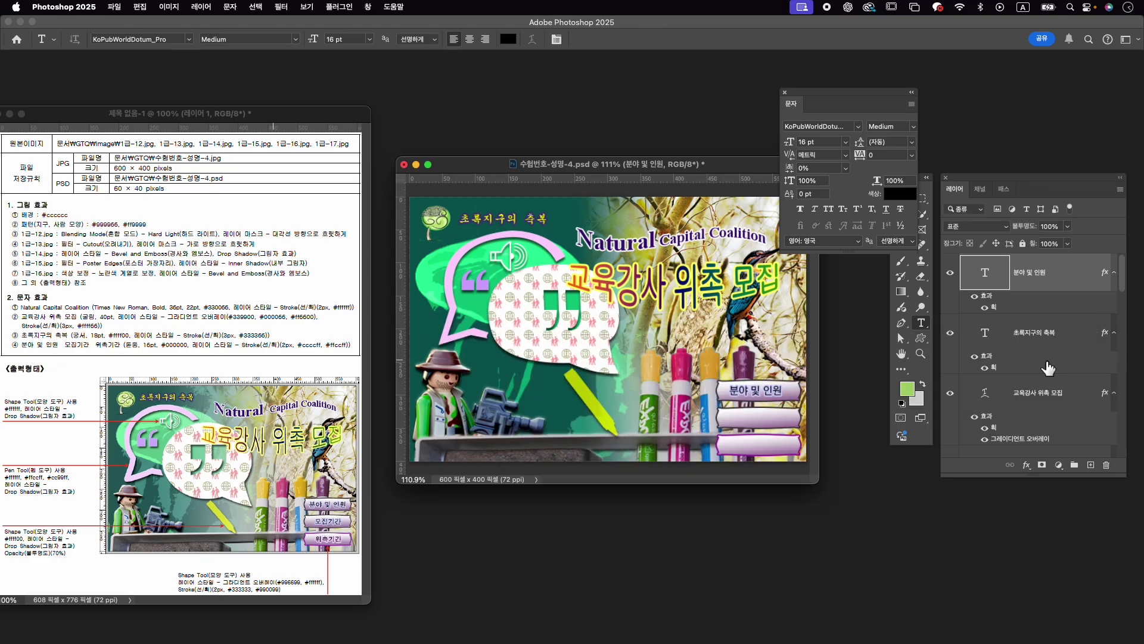
key(super+t)
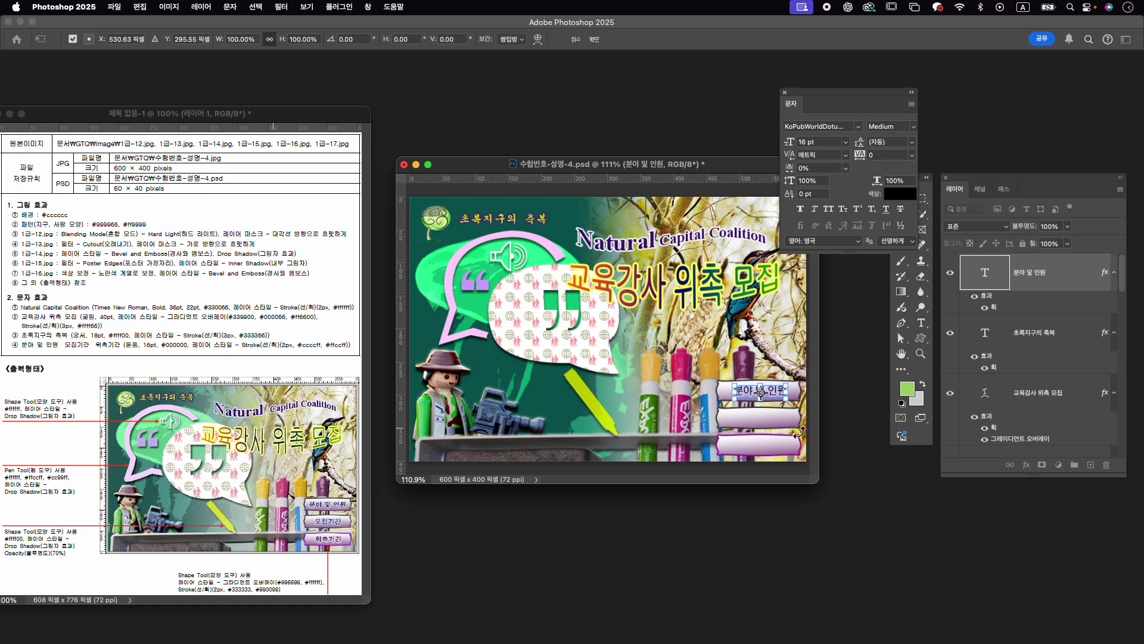
Commit the label and Alt-drag copies of it into the second and third buttons.
key(Return)
key(v)
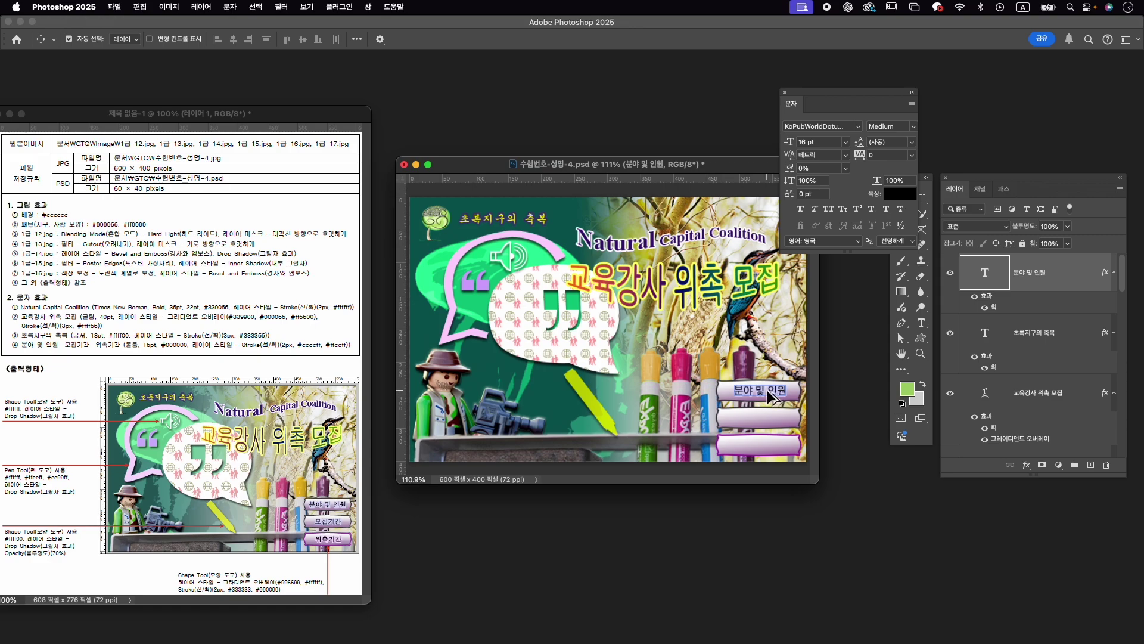
drag(767, 390, 769, 422)
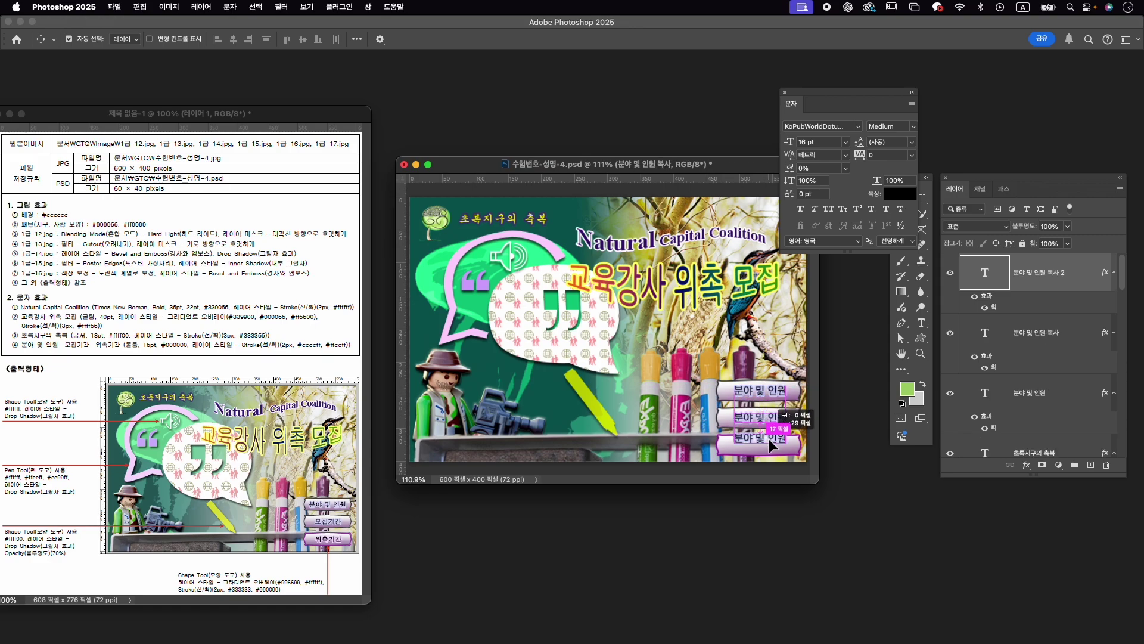
drag(768, 422, 772, 453)
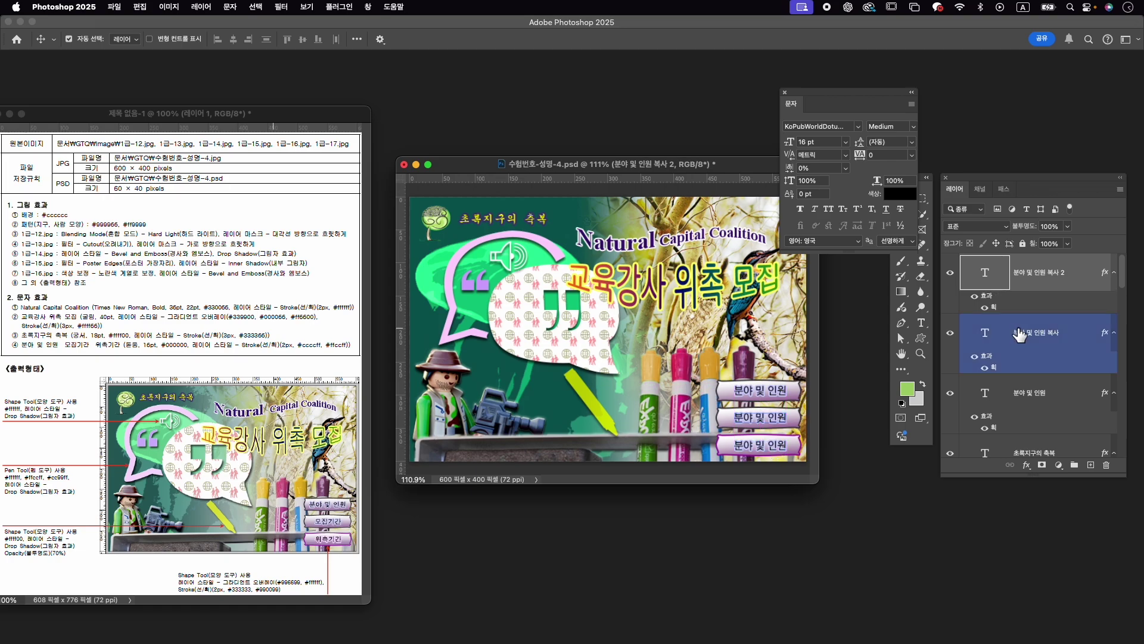
Retype the second button's label as 모집기간 and centre it in its button.
click(982, 337)
double_click(985, 332)
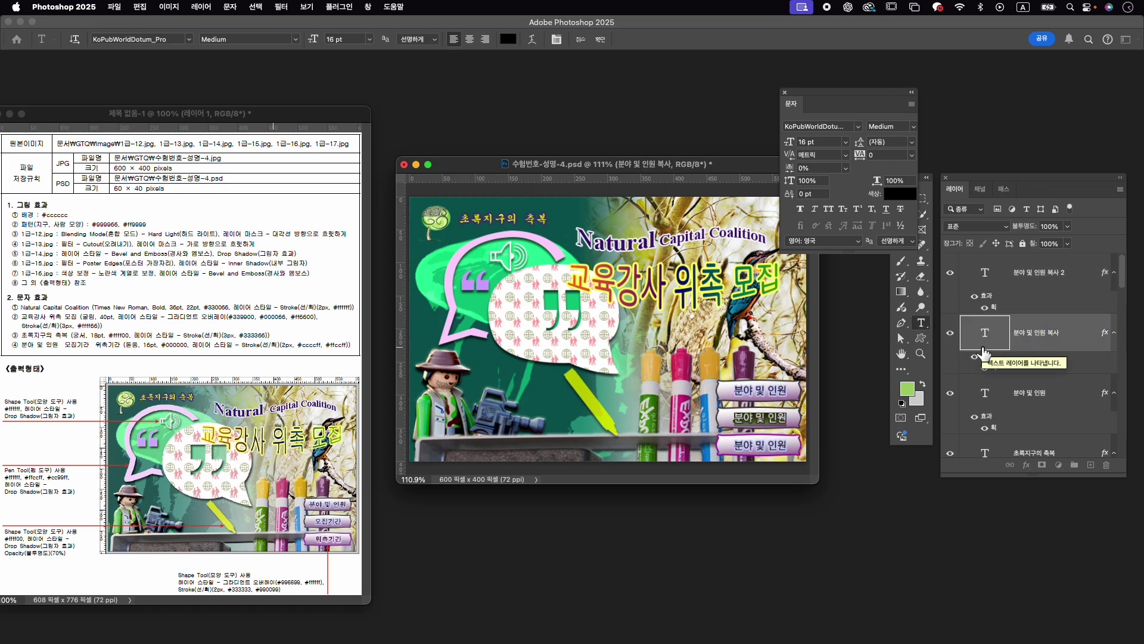
text(ab)
key(BackSpace)
key(Caps_Lock)
text(모)
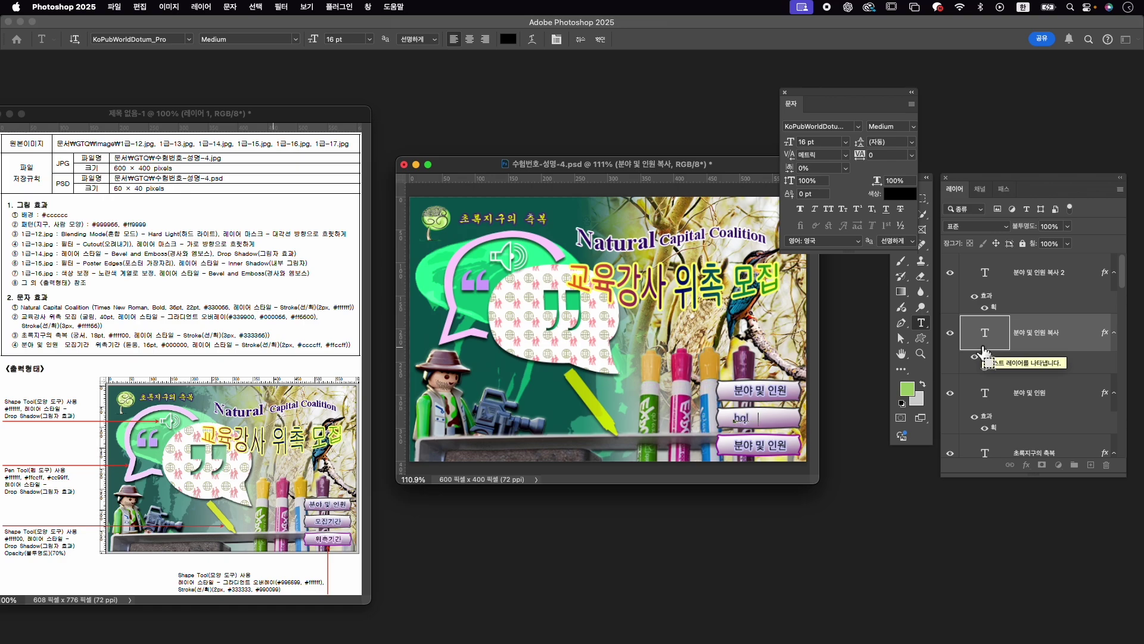
key(BackSpace)
key(Caps_Lock)
text(b)
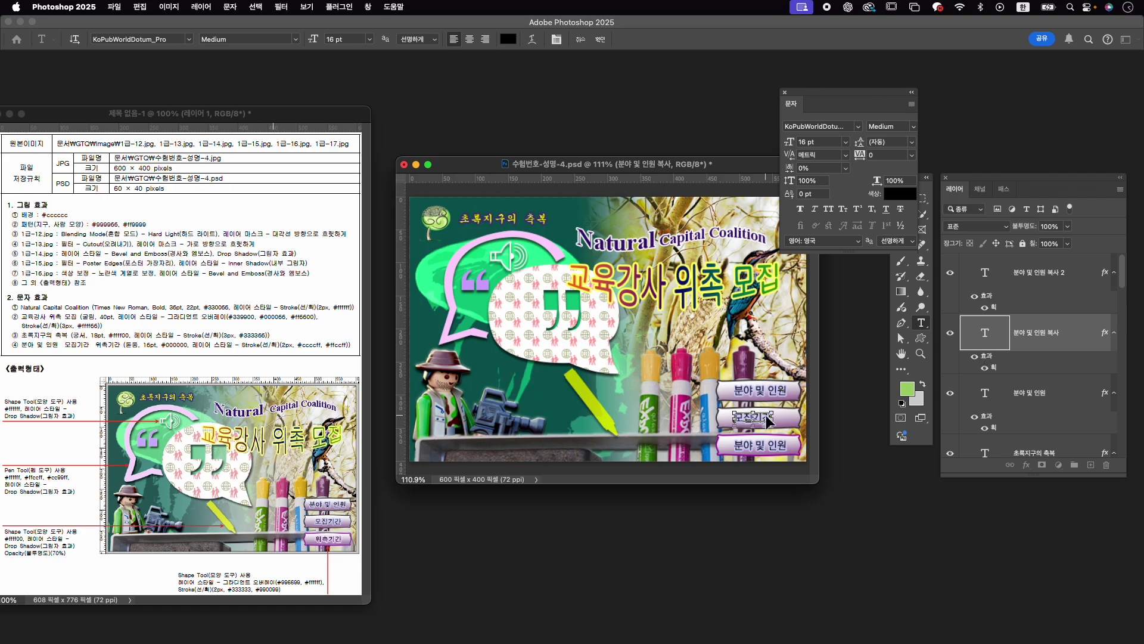
drag(758, 419, 764, 420)
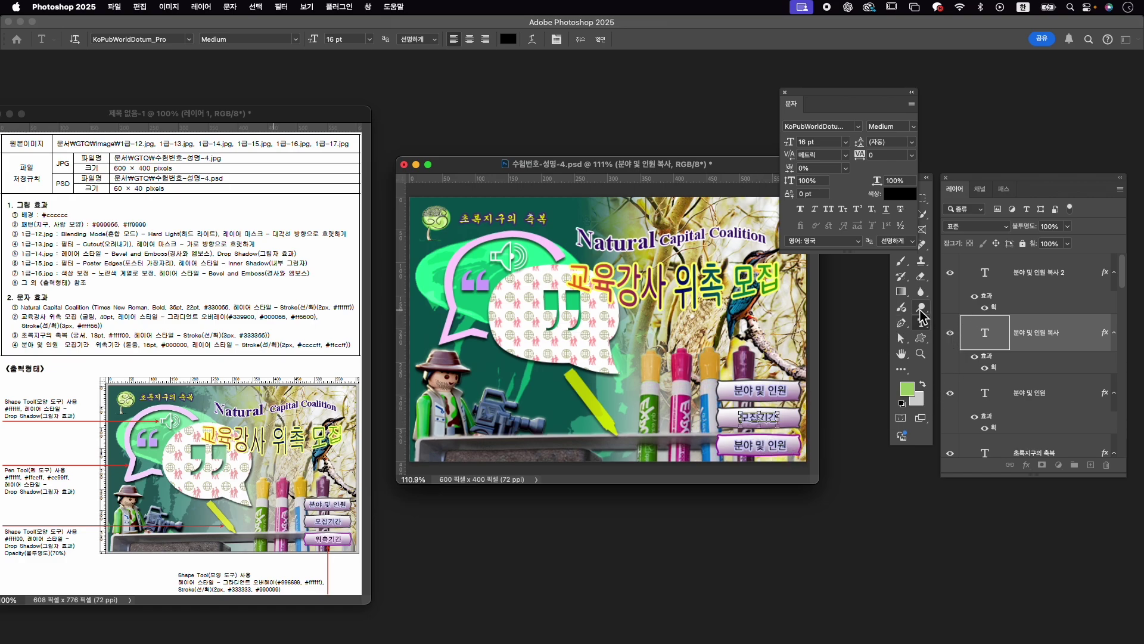
key(v)
Retype the third button's label as 위촉기간 and centre it in its button.
click(1076, 291)
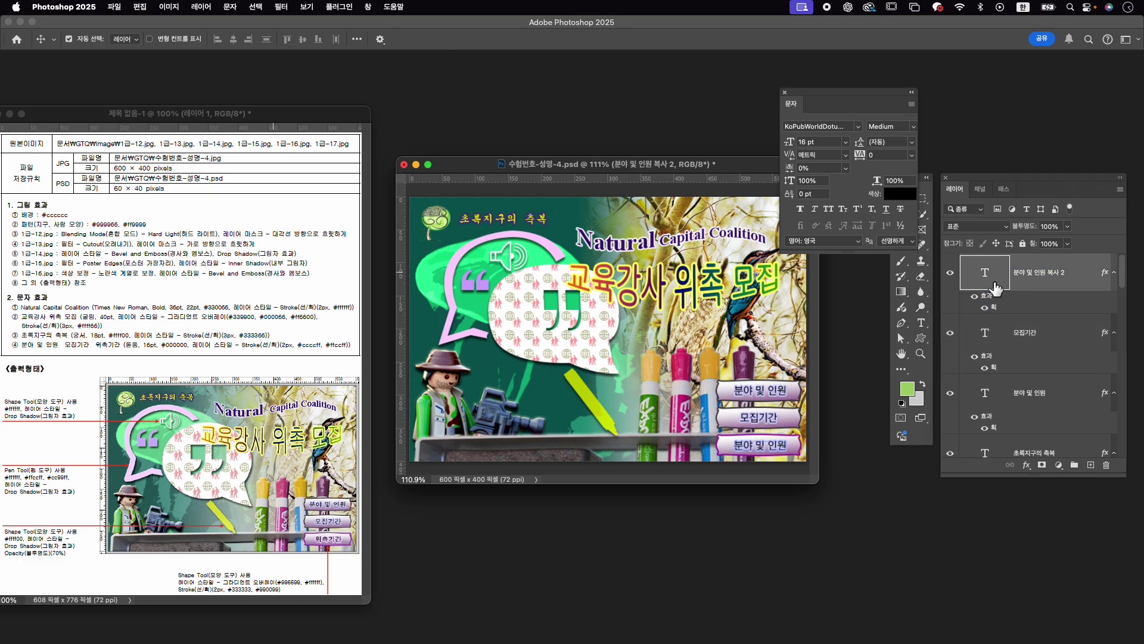
key(t)
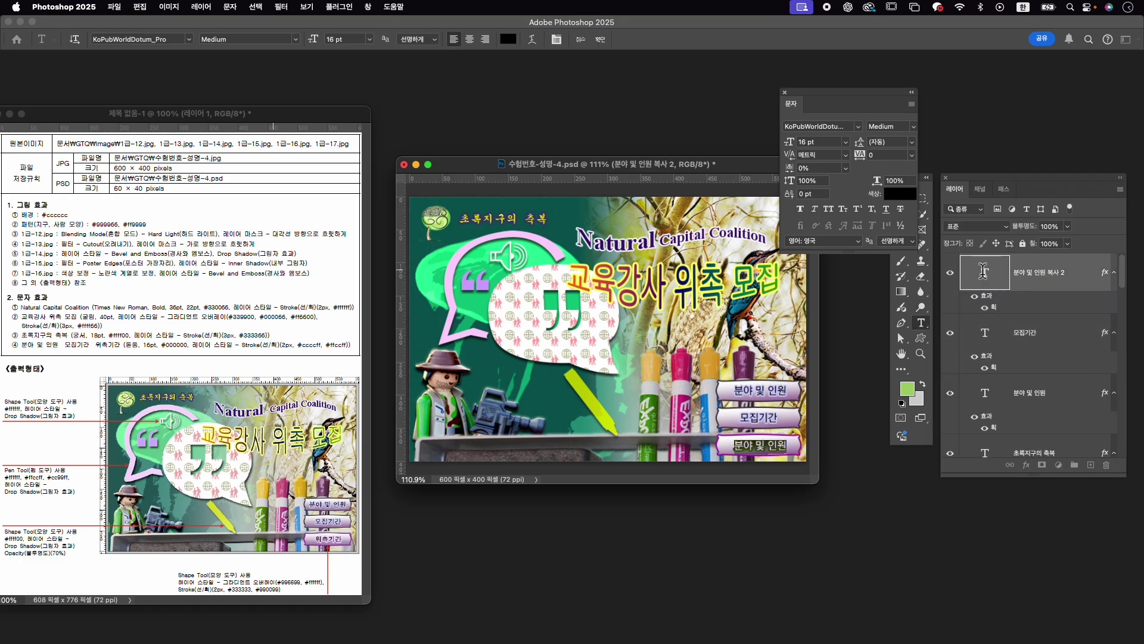
key(Return)
text(으)
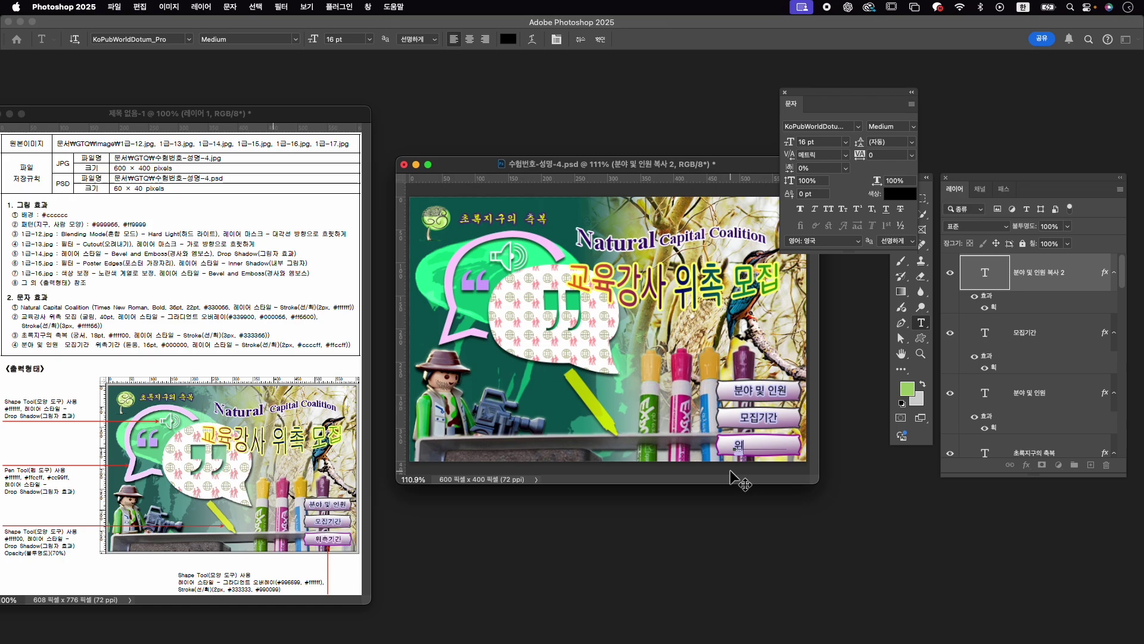
text(촉기간)
key(super)
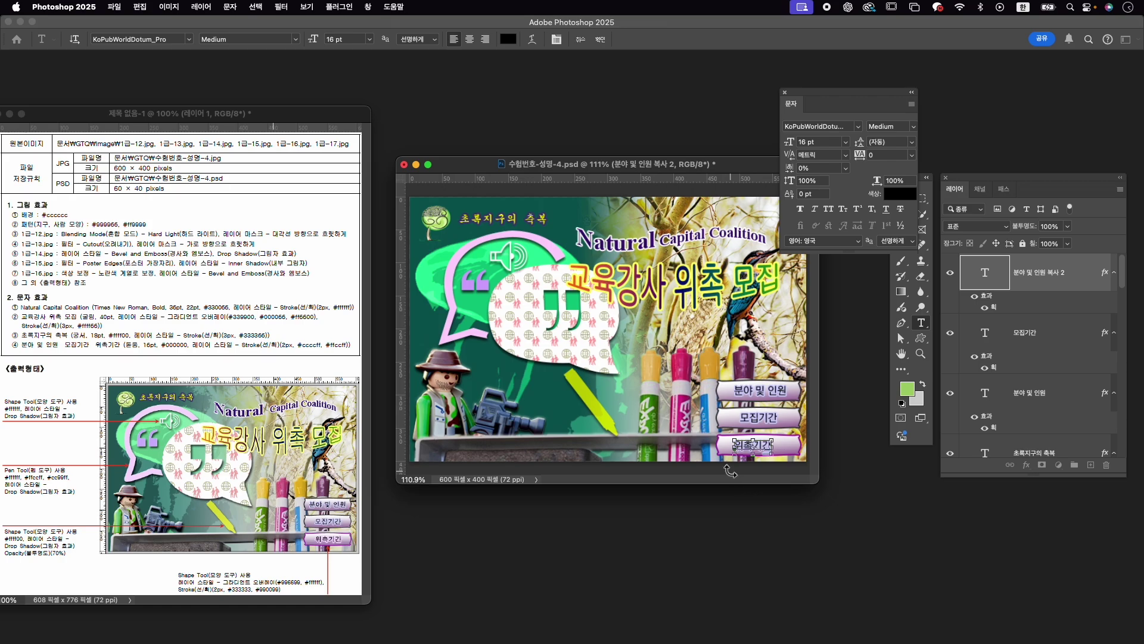
drag(765, 448, 772, 443)
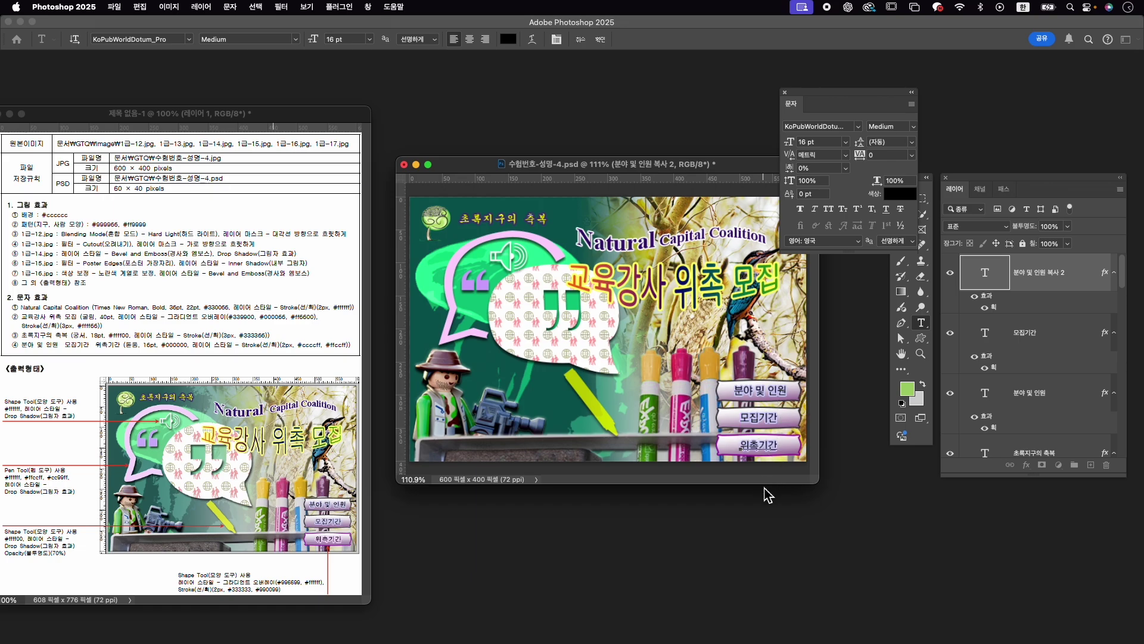
Set the 위촉기간 layer's stroke colour to #ffccff in its layer style.
double_click(989, 310)
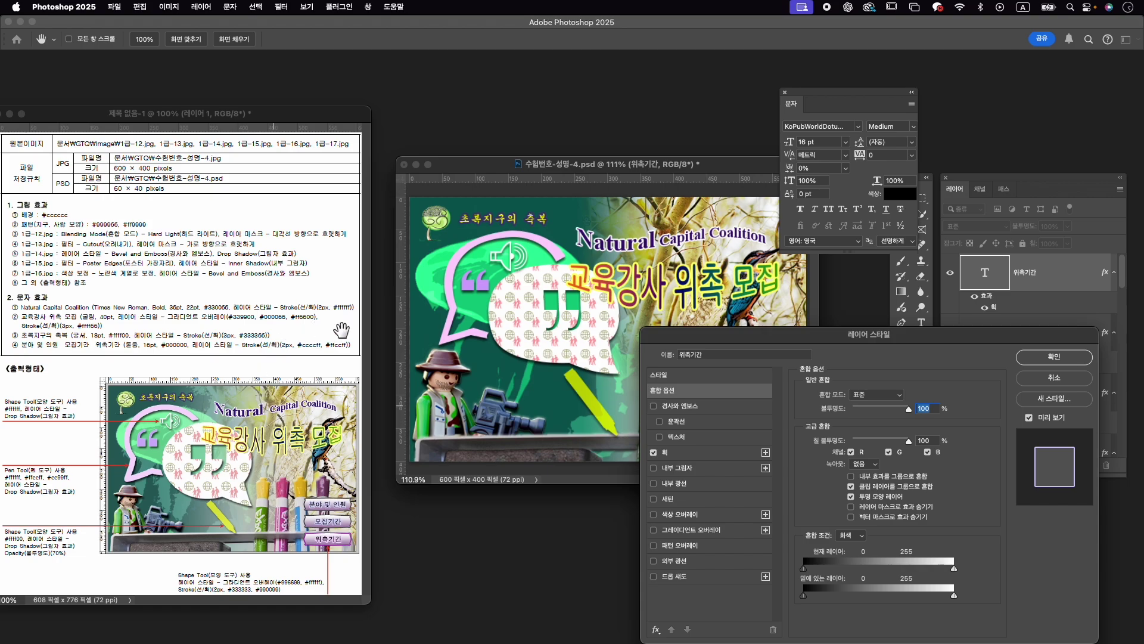
click(673, 452)
click(829, 490)
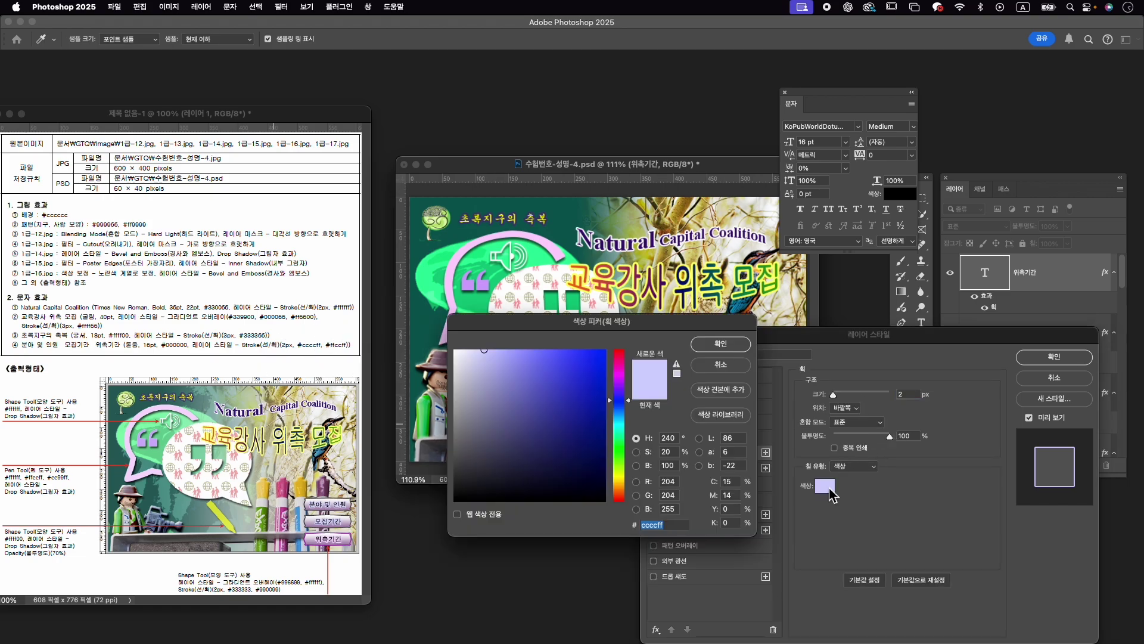
text(ff)
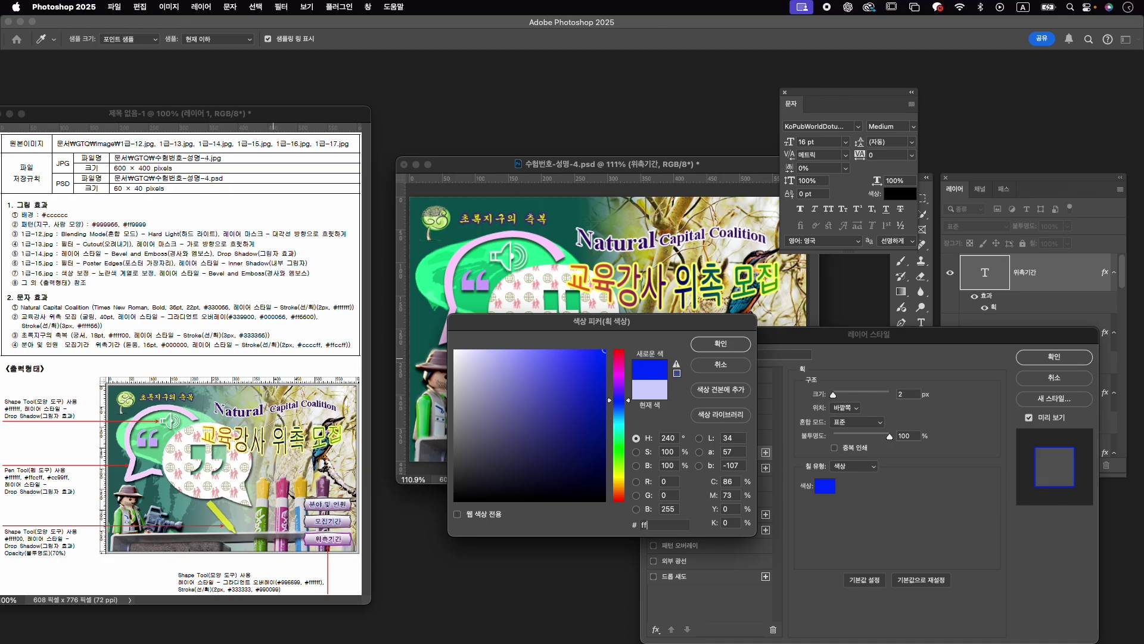
text(ccff)
key(Return)
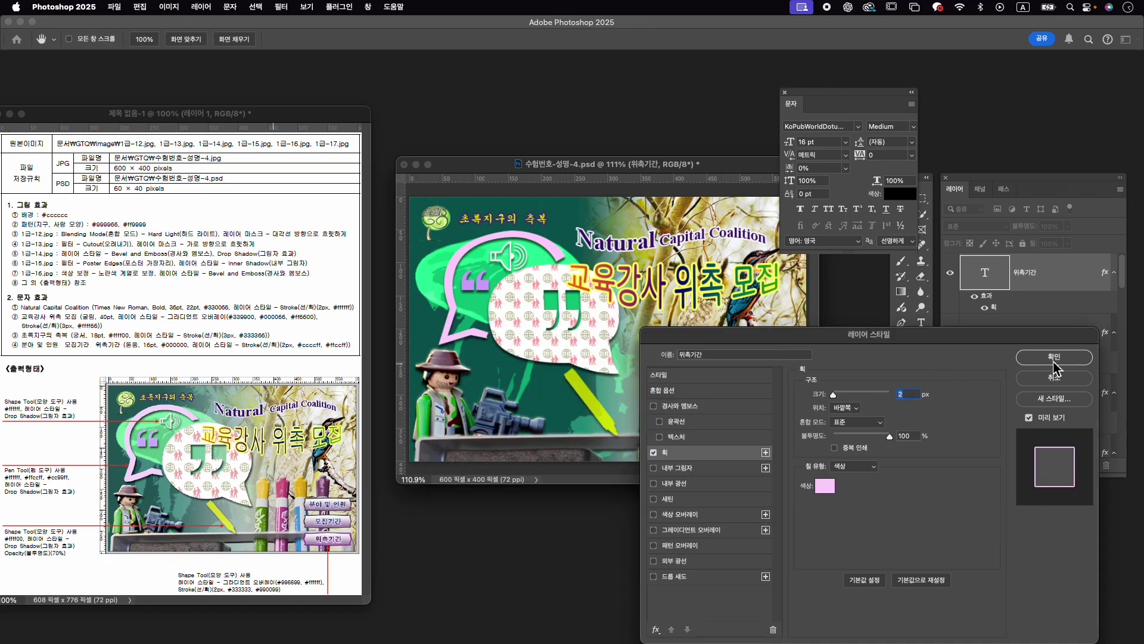
click(1054, 357)
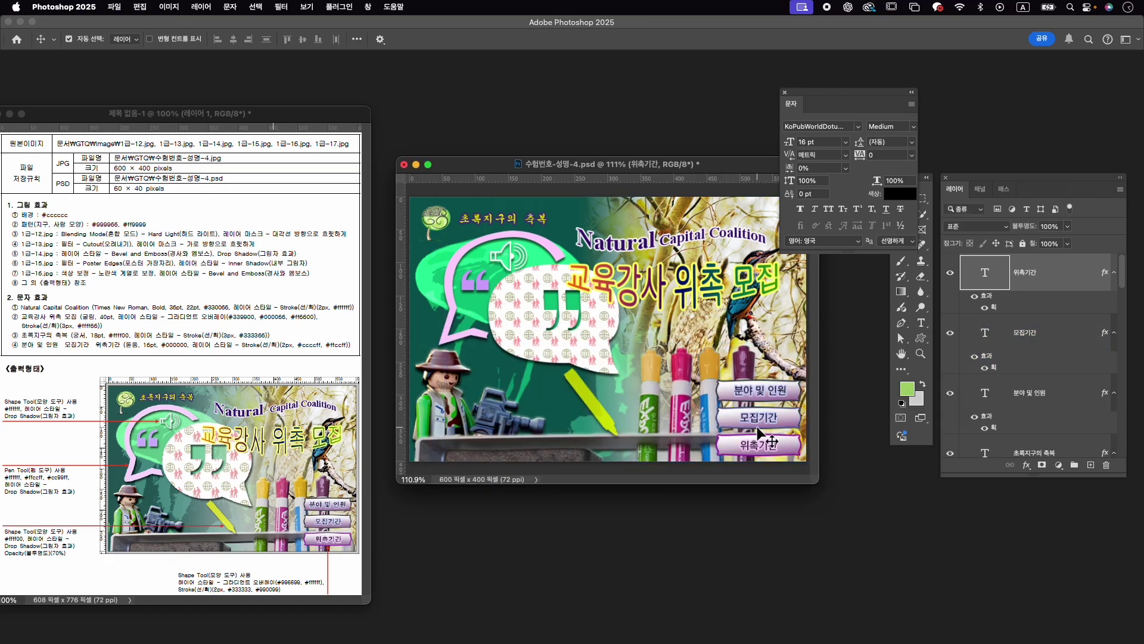
drag(1069, 335, 1048, 274)
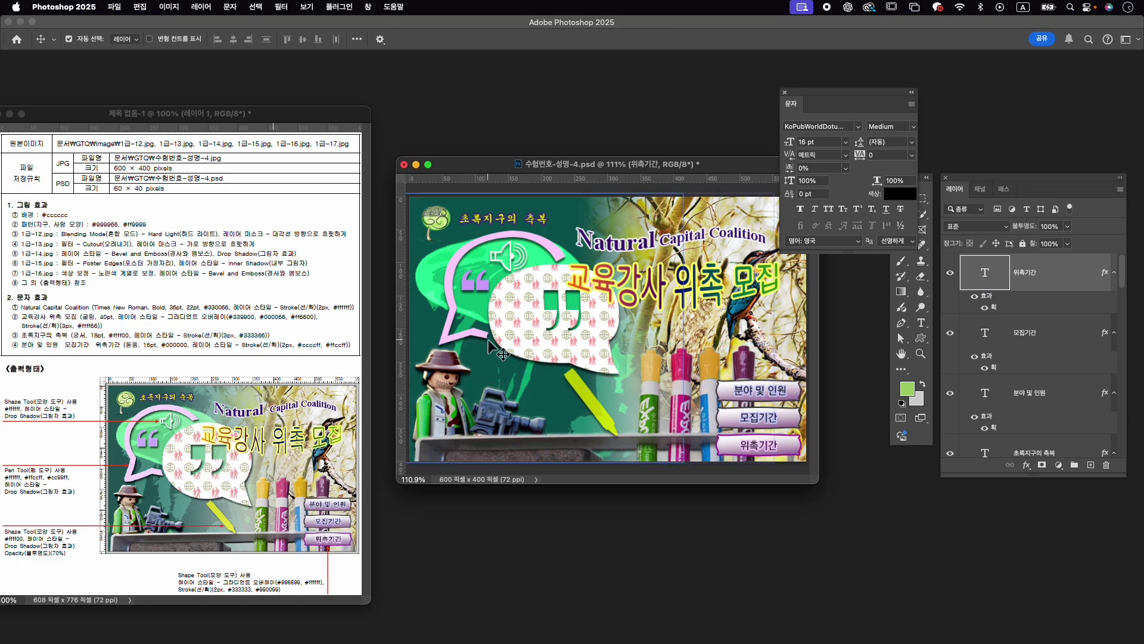
alt+scroll(495, 340, up, 5)
Zoom in on the speech bubble and select the pink arc shape.
click(480, 358)
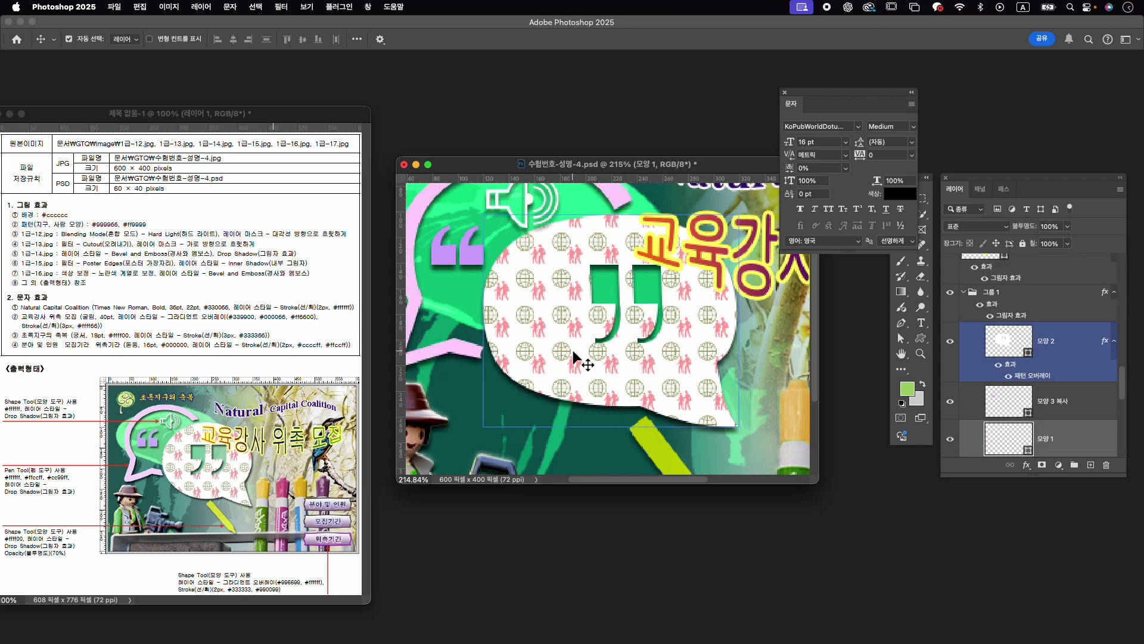
key(a)
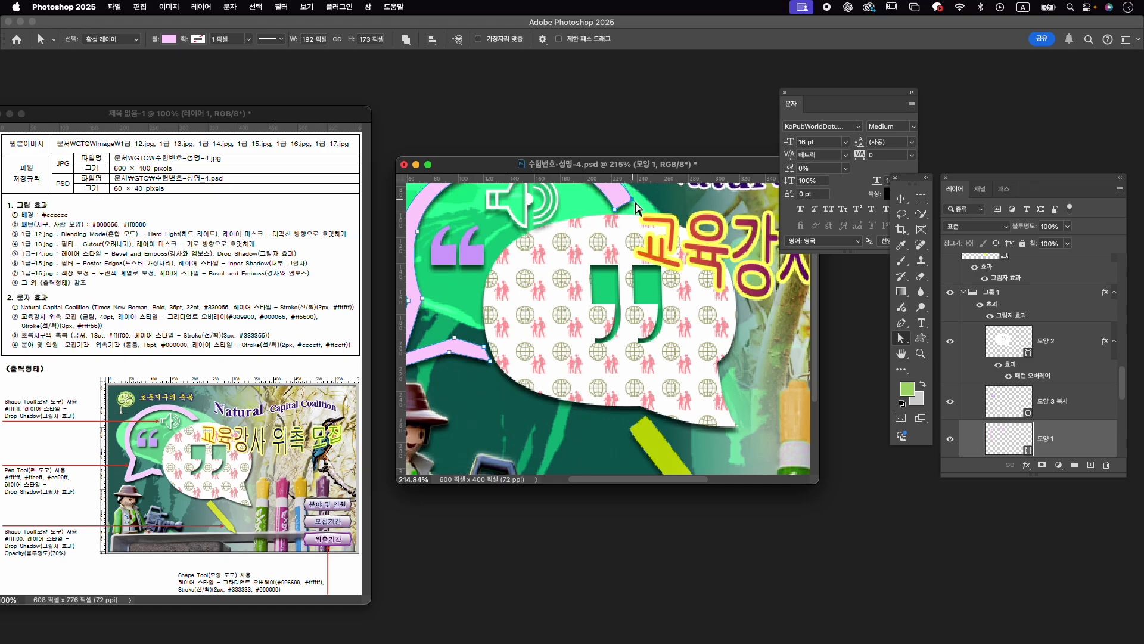
scroll(636, 205, down, 3)
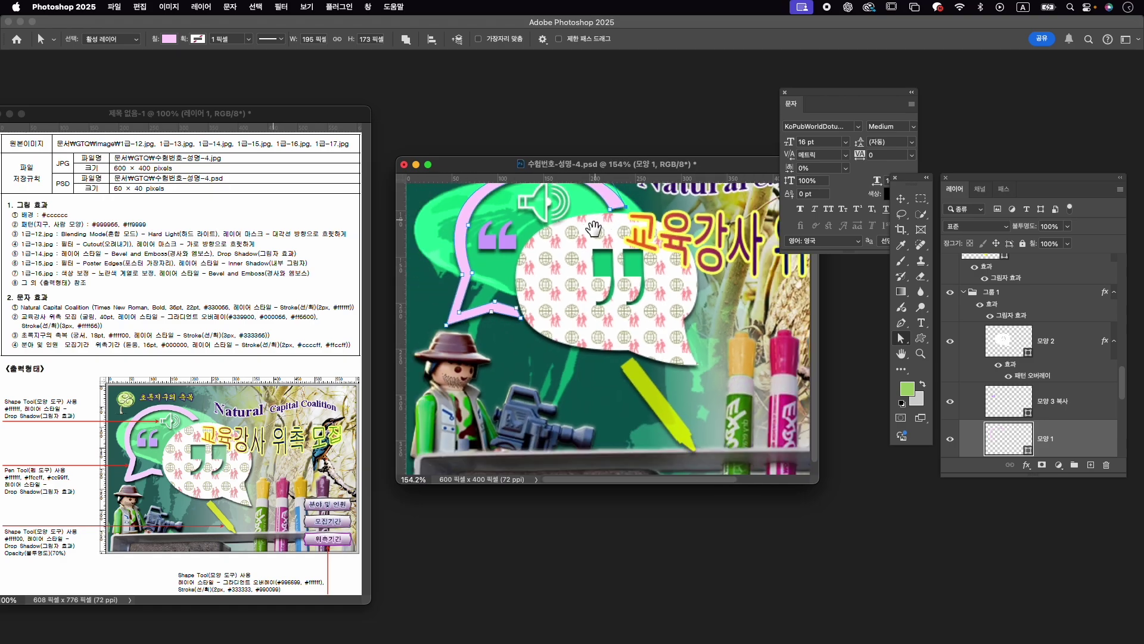
drag(606, 237, 606, 301)
scroll(605, 301, down, 3)
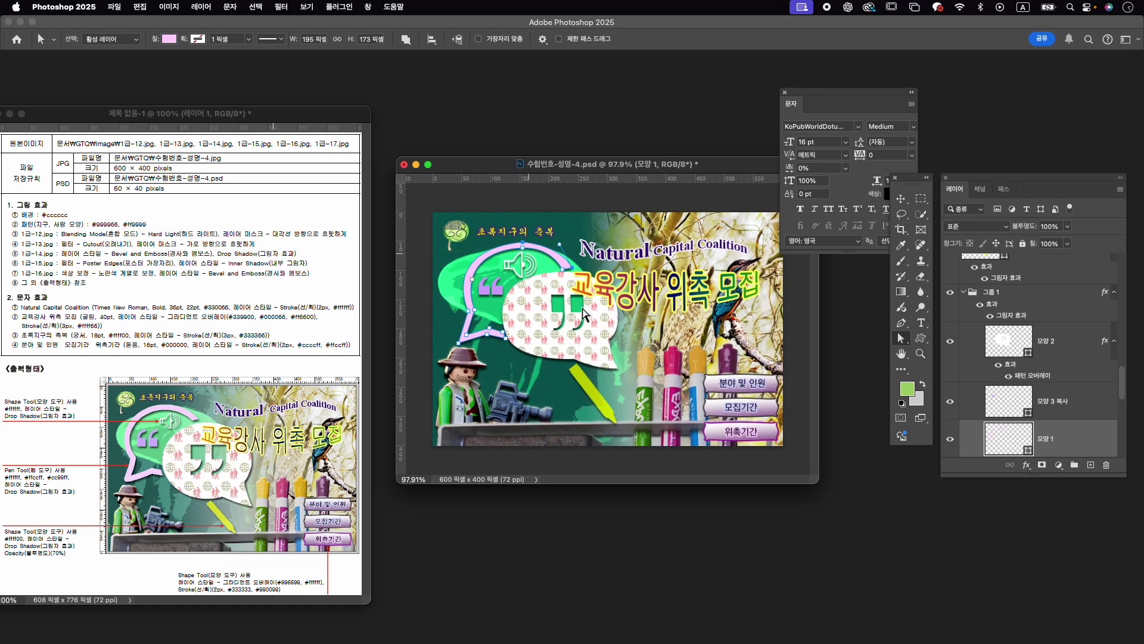
key(v)
click(730, 205)
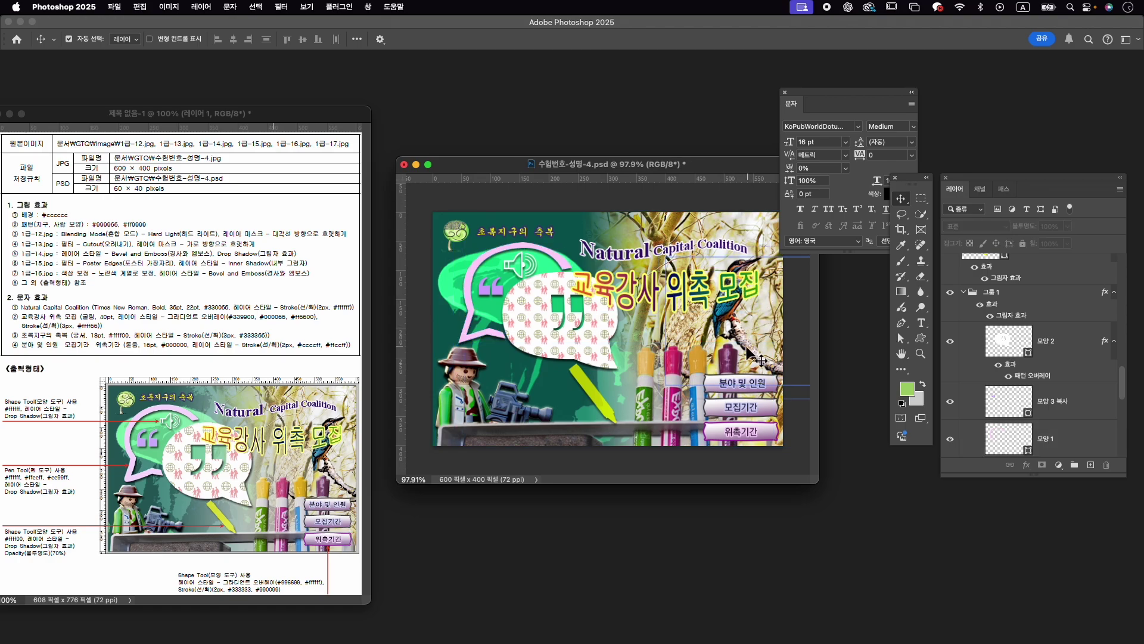
scroll(514, 272, up, 5)
scroll(578, 263, down, 1)
key(a)
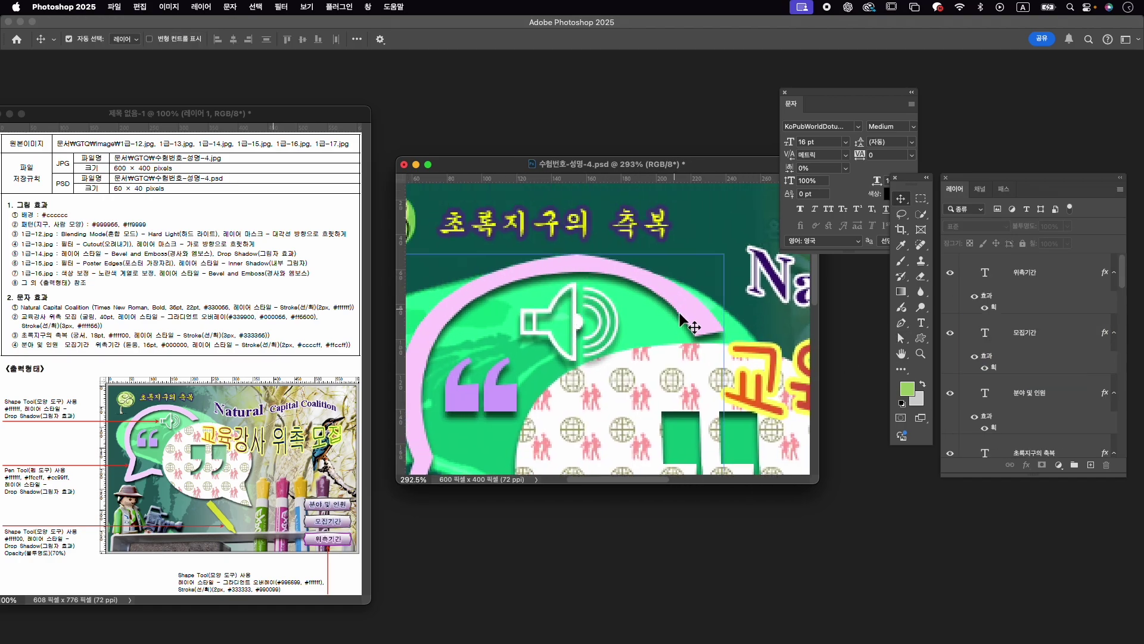
click(629, 274)
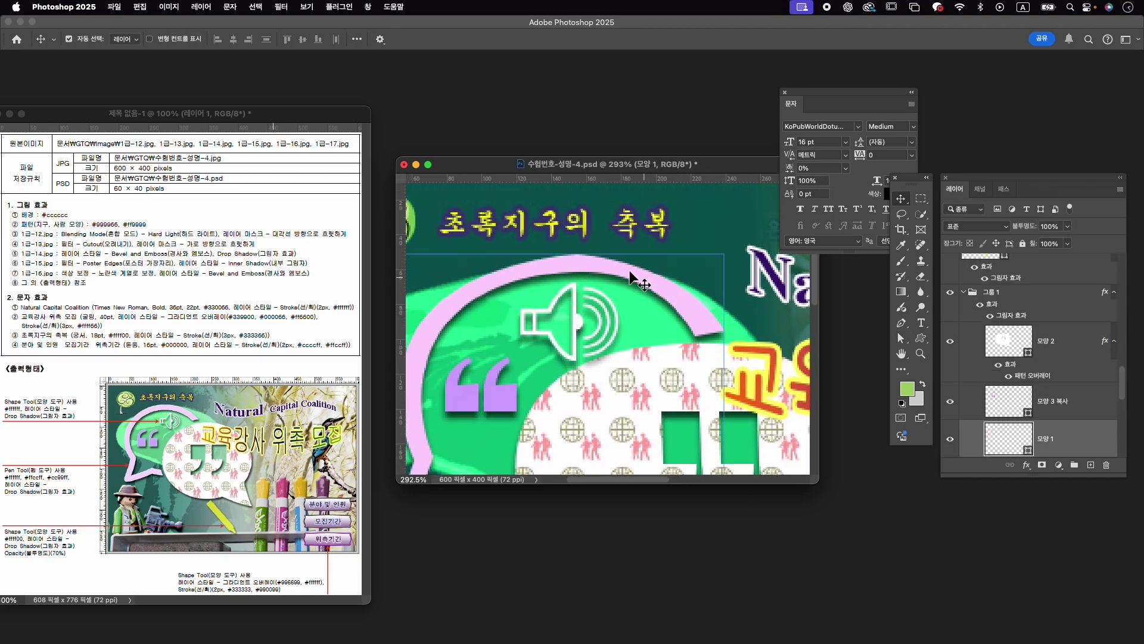
Convert the pink arc's top anchor to smooth and widen its curve toward the left.
click(683, 296)
click(576, 254)
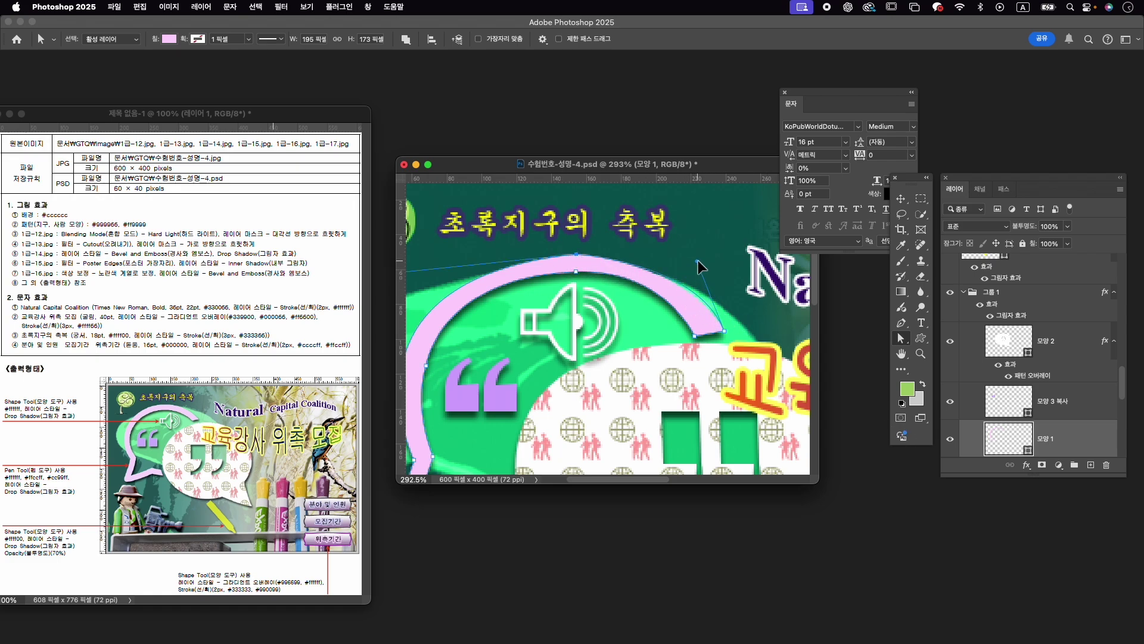
drag(699, 265, 706, 263)
click(901, 322)
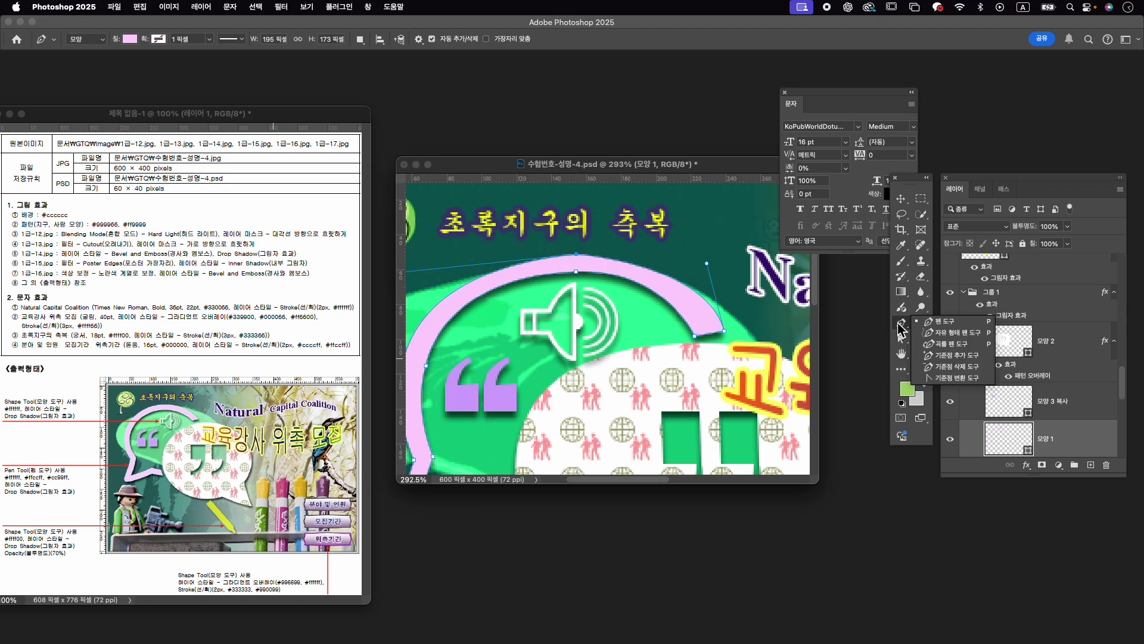
click(954, 378)
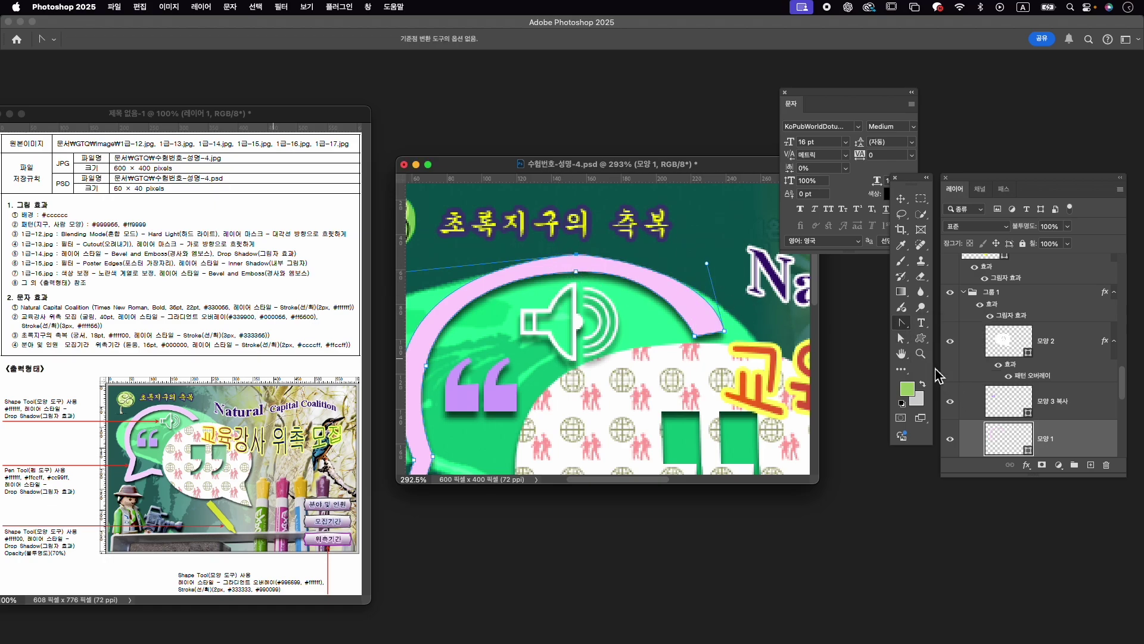
mouse_move(576, 255)
mouse_down()
mouse_move(683, 255)
mouse_move(600, 259)
mouse_up()
scroll(614, 289, down, 3)
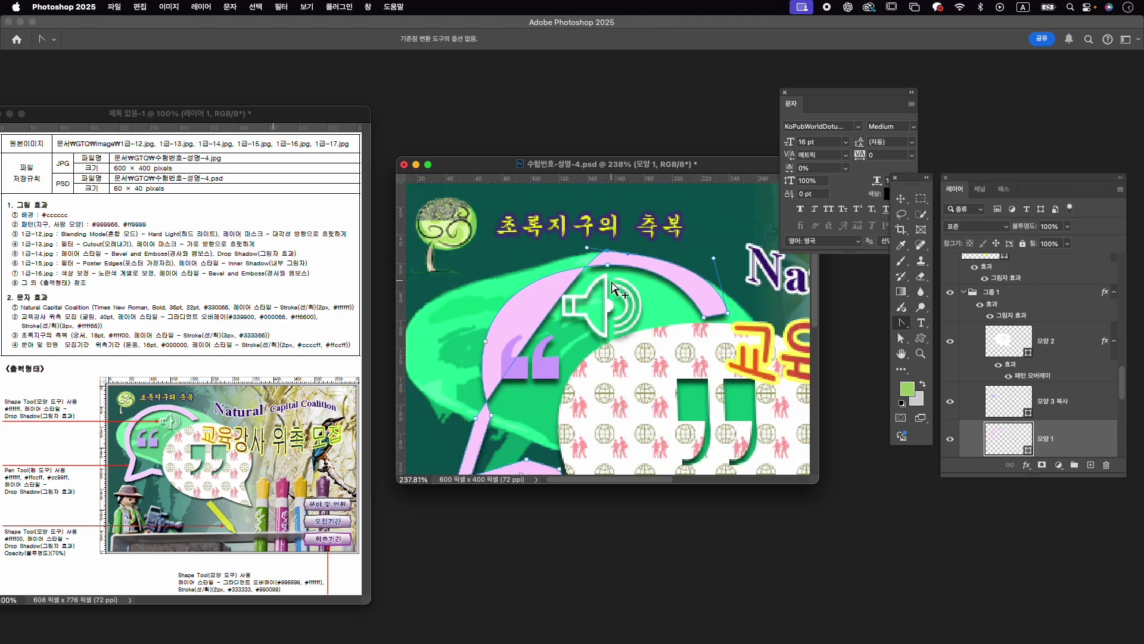
scroll(614, 289, down, 1)
key(a)
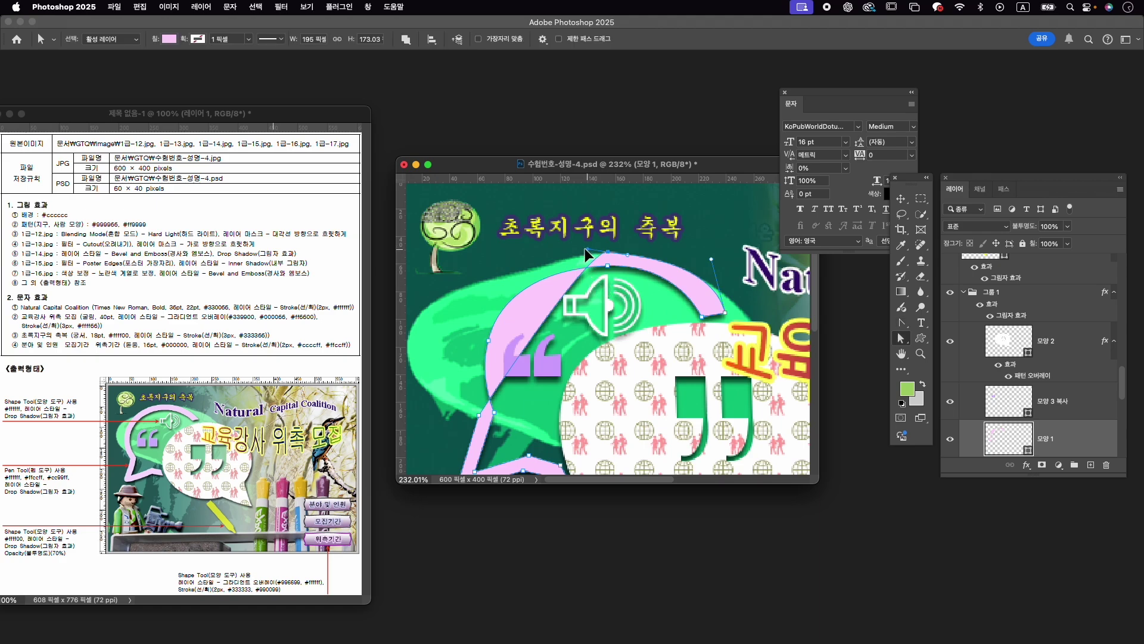
drag(585, 248, 420, 265)
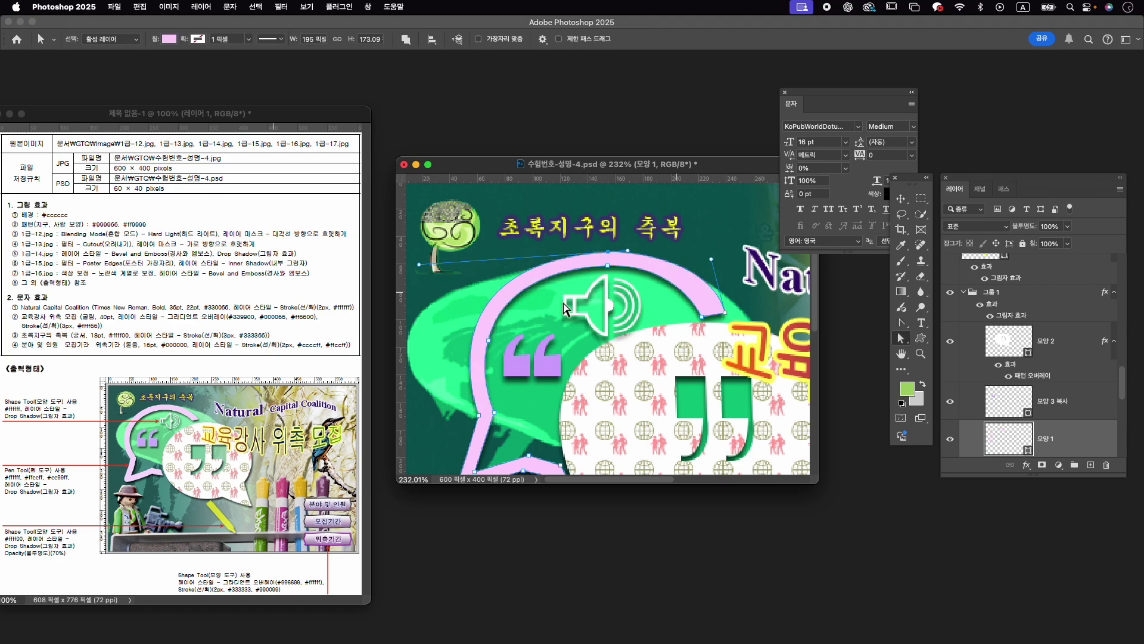
scroll(658, 305, down, 4)
Deselect the arc and save the banner.
key(v)
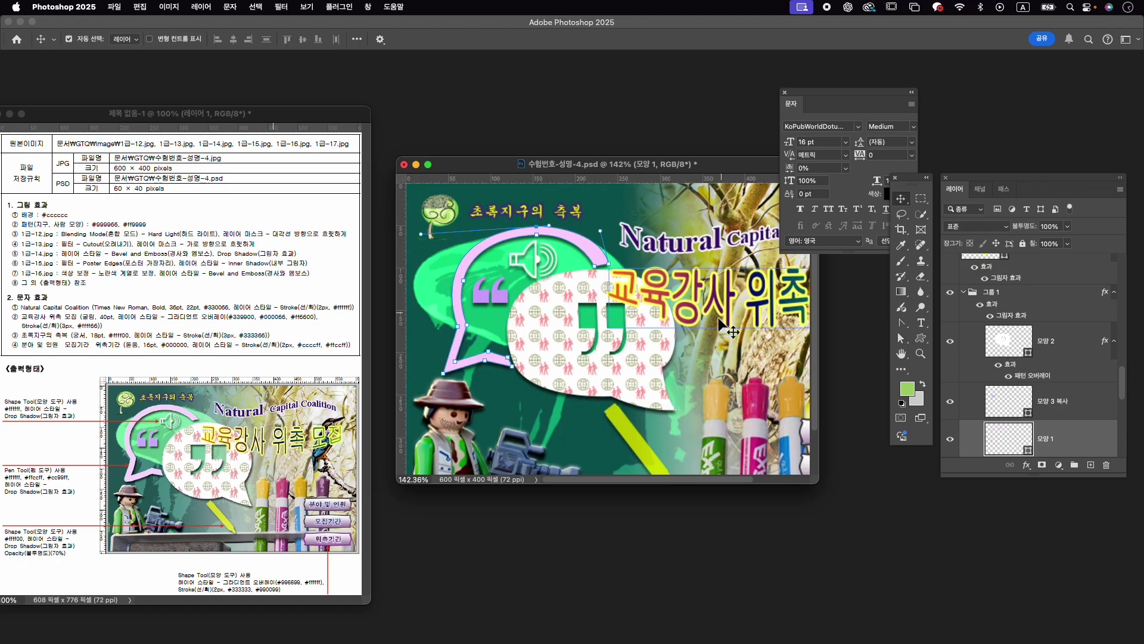
scroll(720, 320, down, 3)
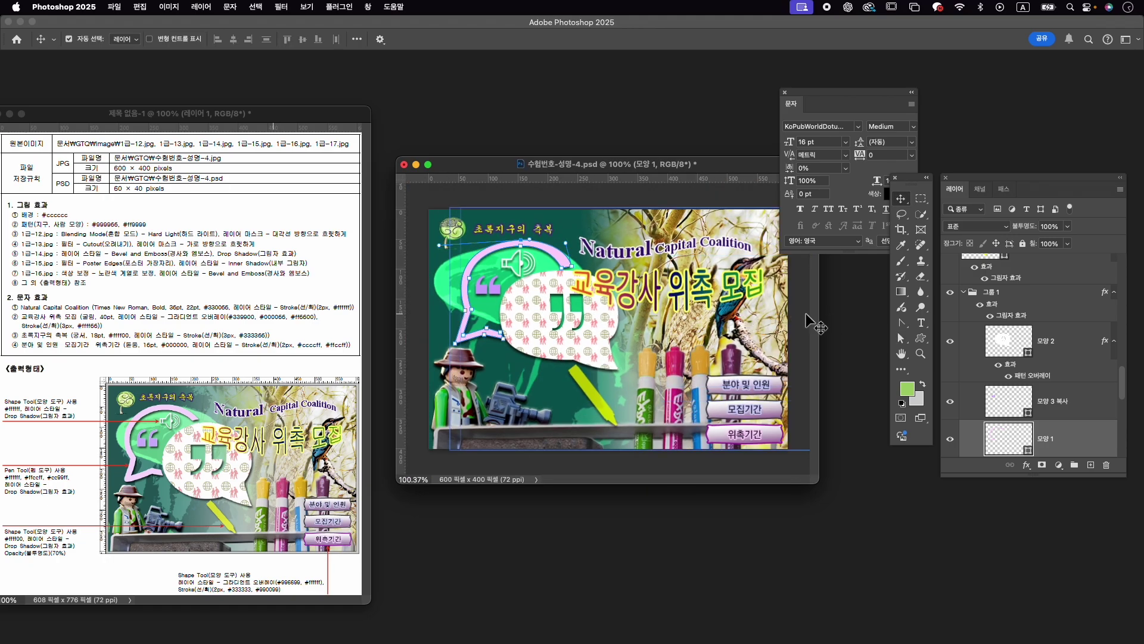
click(806, 313)
click(786, 93)
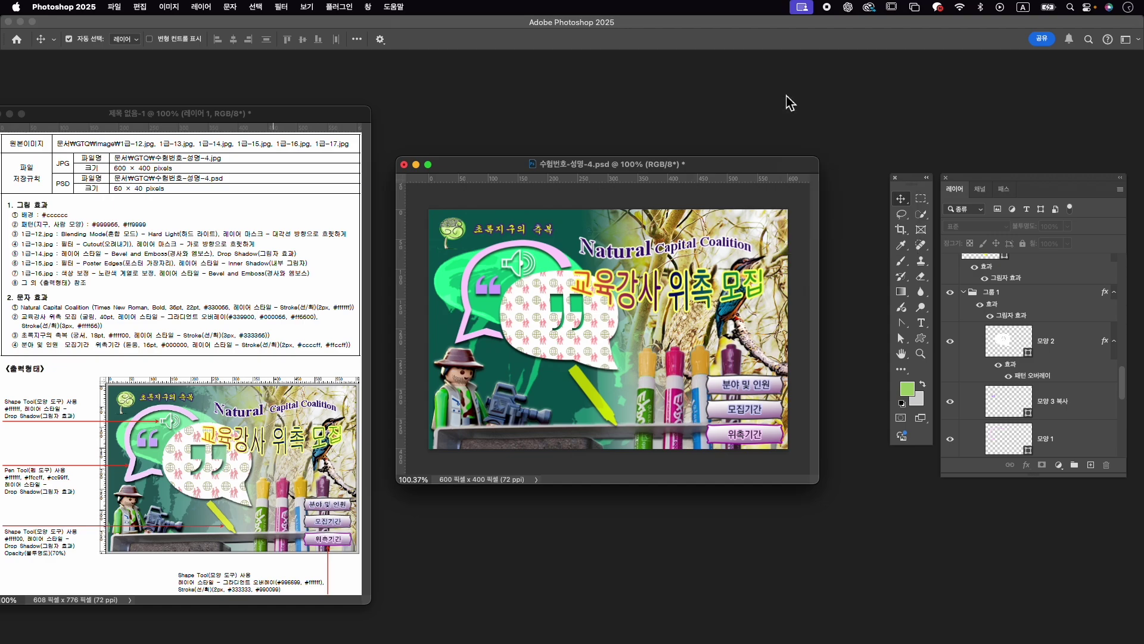
key(super+s)
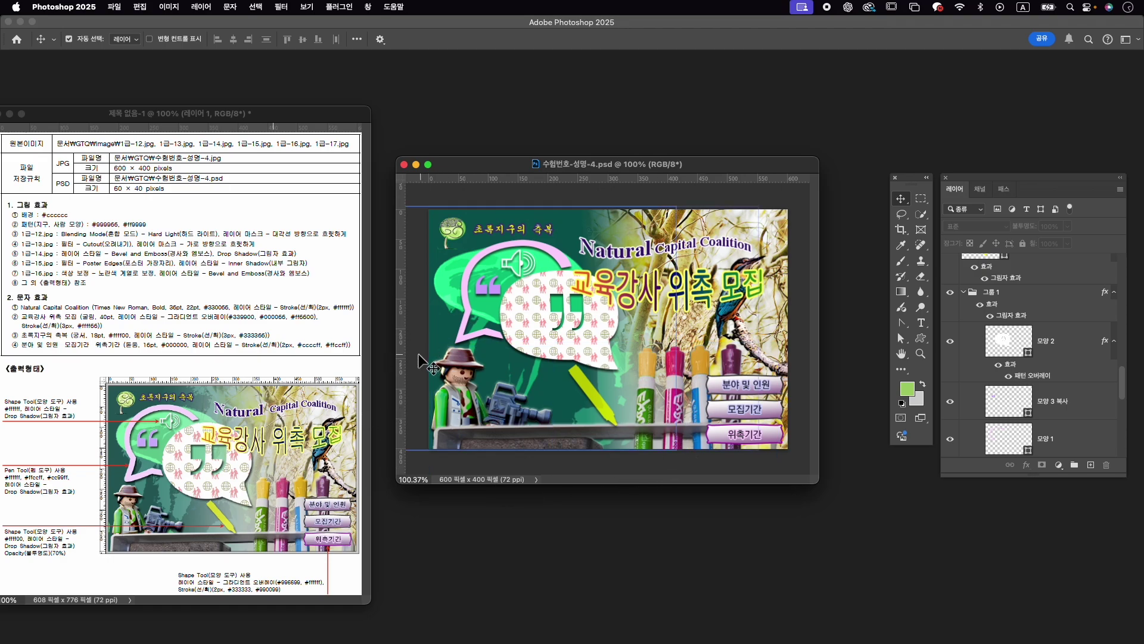
Raise the lavender quote marks' top anchors two nudges to make them taller.
click(494, 292)
scroll(494, 292, up, 5)
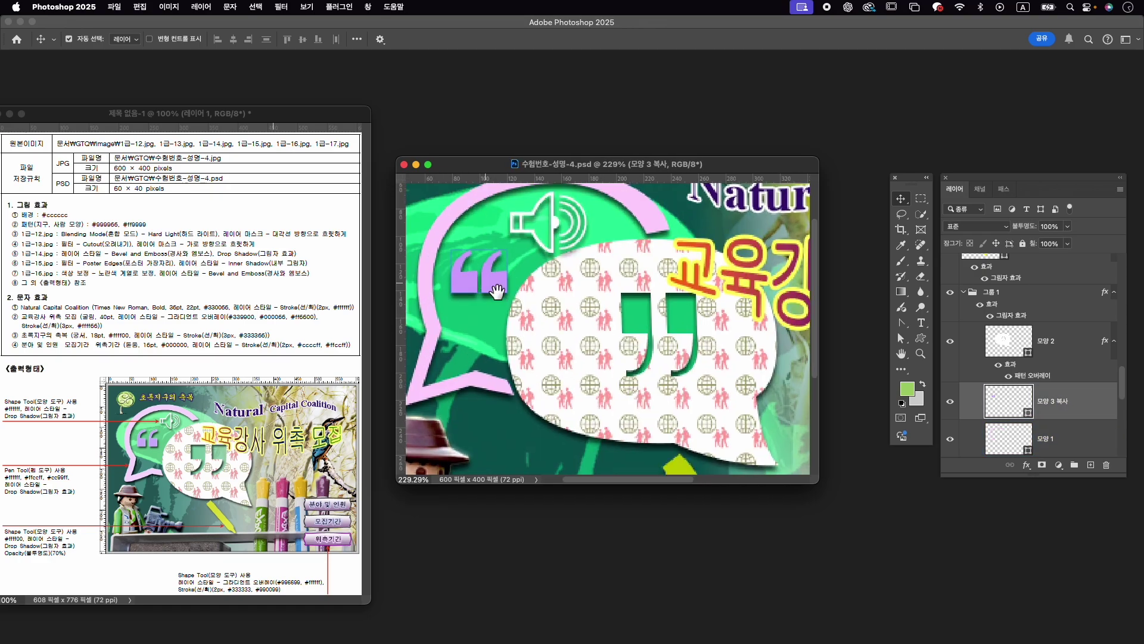
key(a)
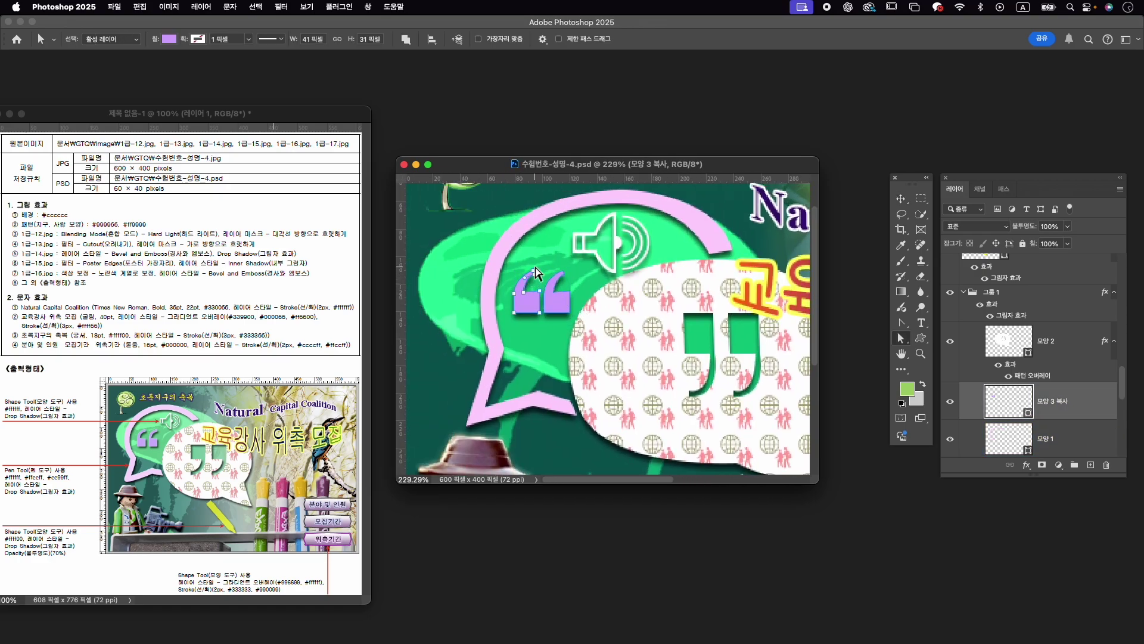
click(526, 274)
key(Up)
key(Up)
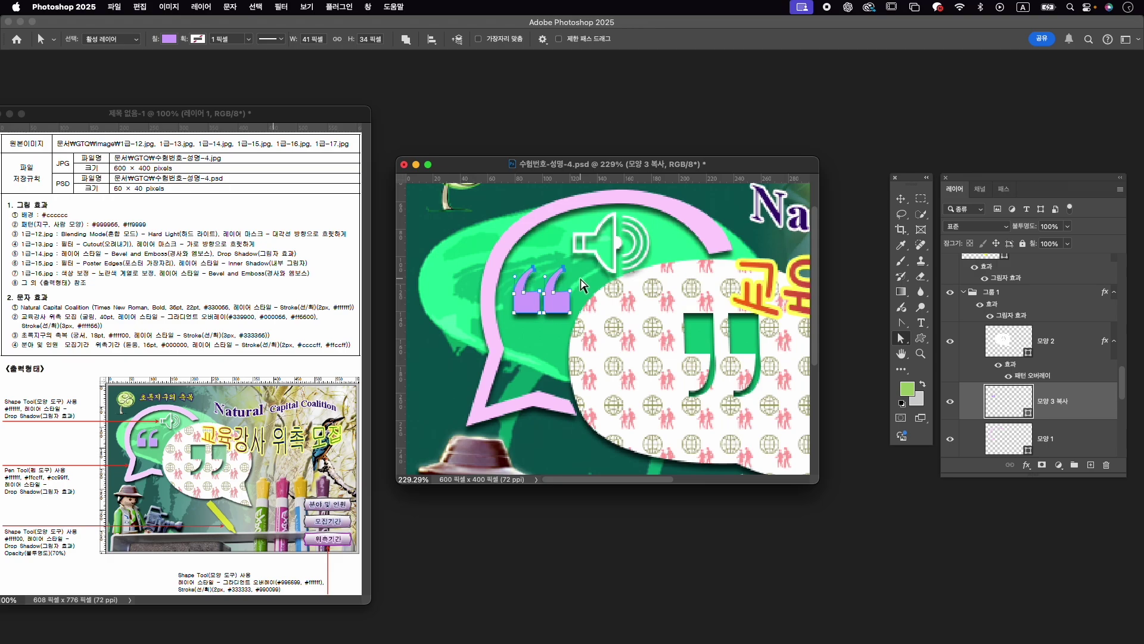
key(Up)
key(Up)
key(Up)
key(v)
key(super+0)
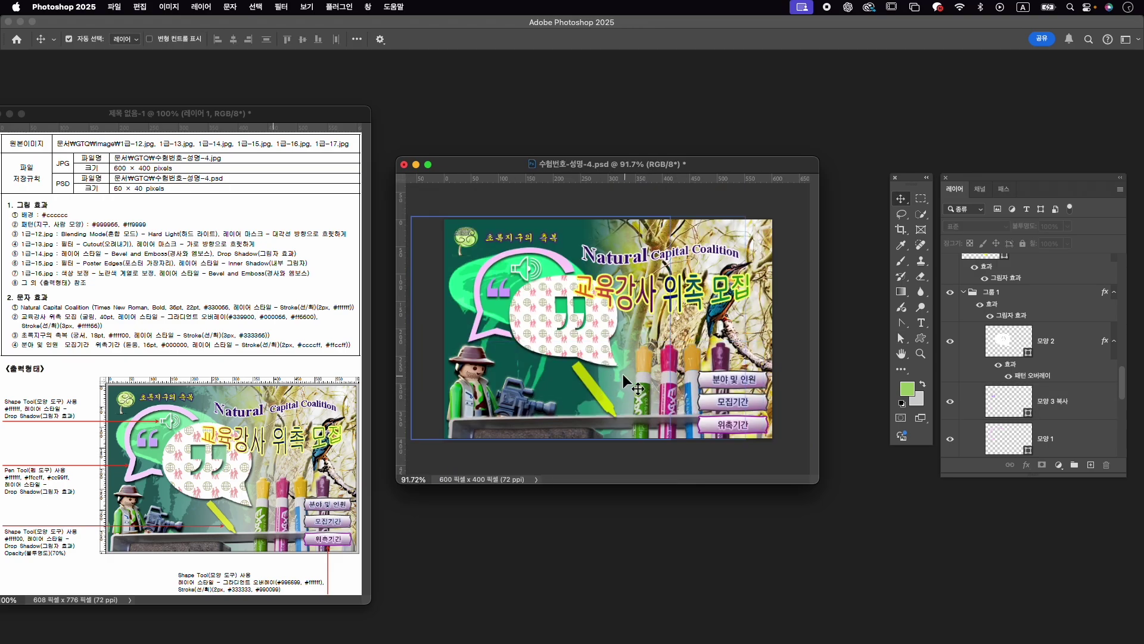
Drag the patterned speech bubble's lower-right anchor outward to widen it.
key(a)
click(610, 359)
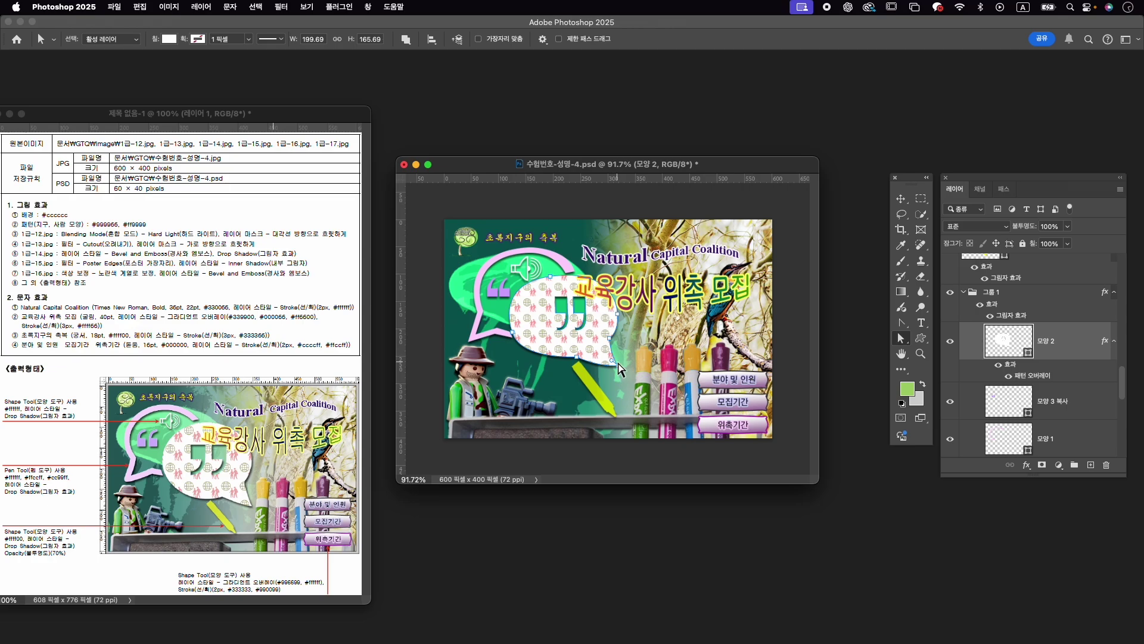
mouse_move(618, 367)
mouse_down()
mouse_move(628, 369)
mouse_move(626, 309)
mouse_up()
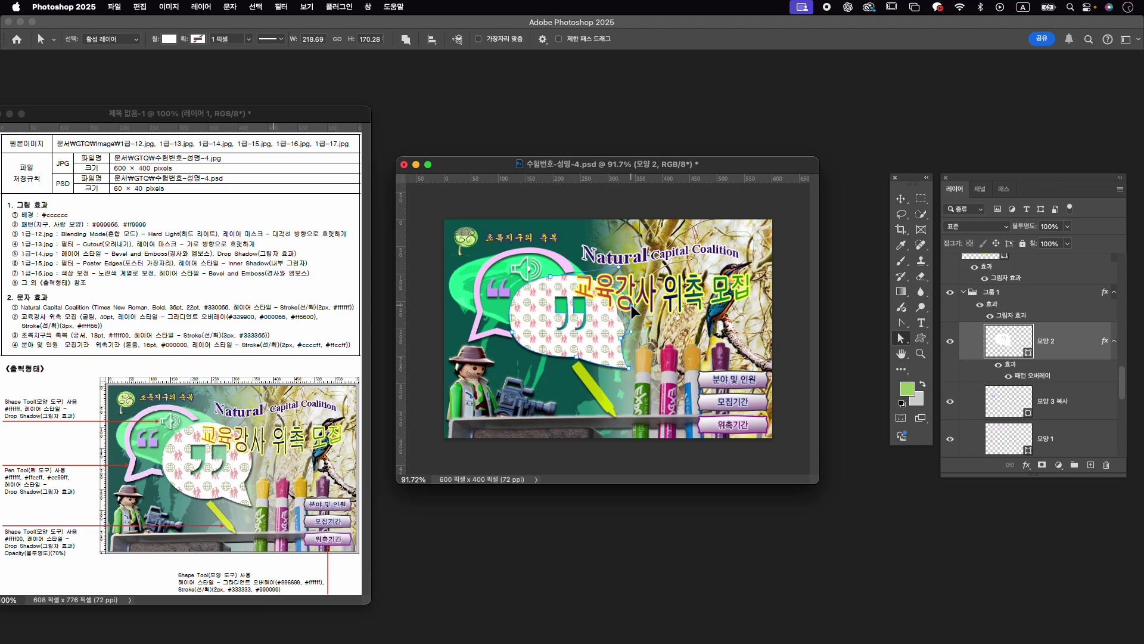
drag(628, 309, 627, 305)
scroll(593, 390, down, 3)
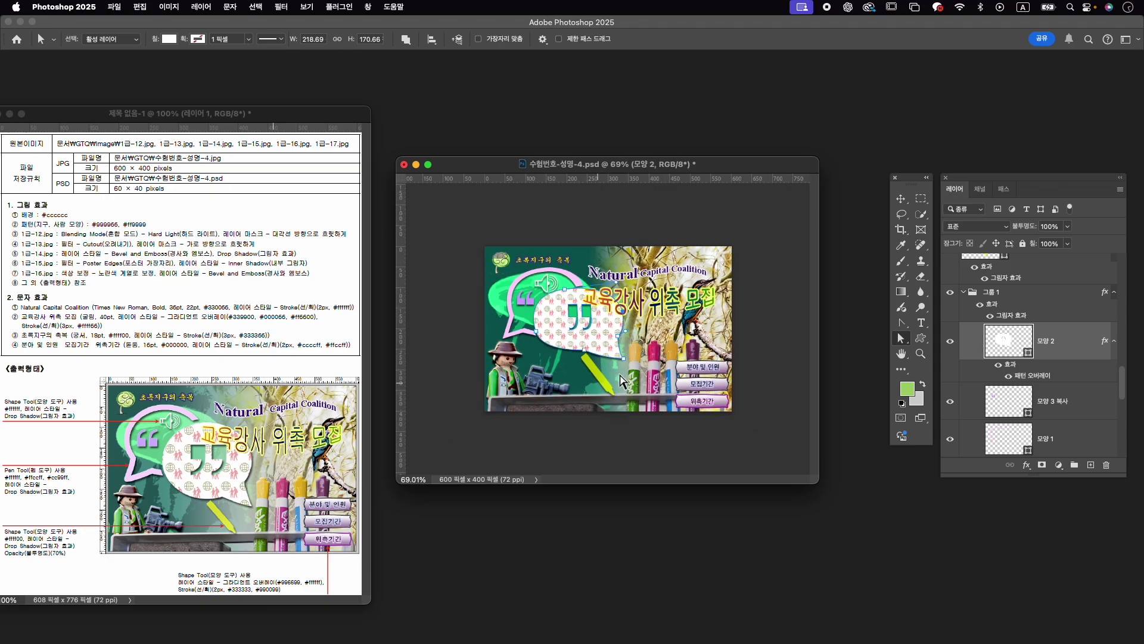
key(v)
click(779, 337)
scroll(668, 390, up, 3)
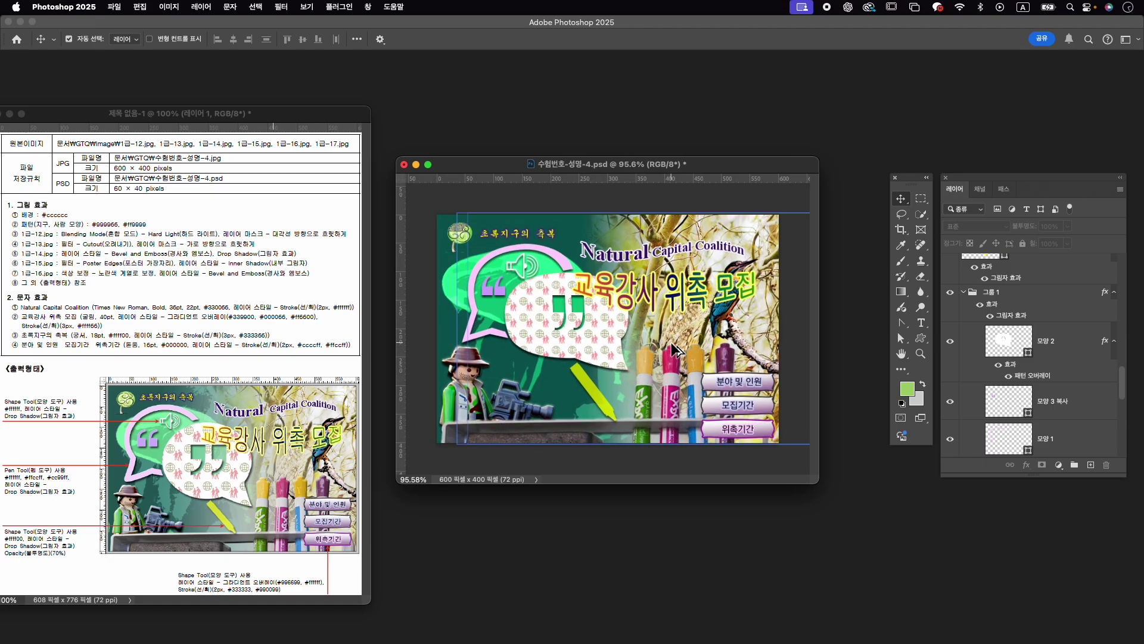
click(117, 7)
mouse_move(134, 197)
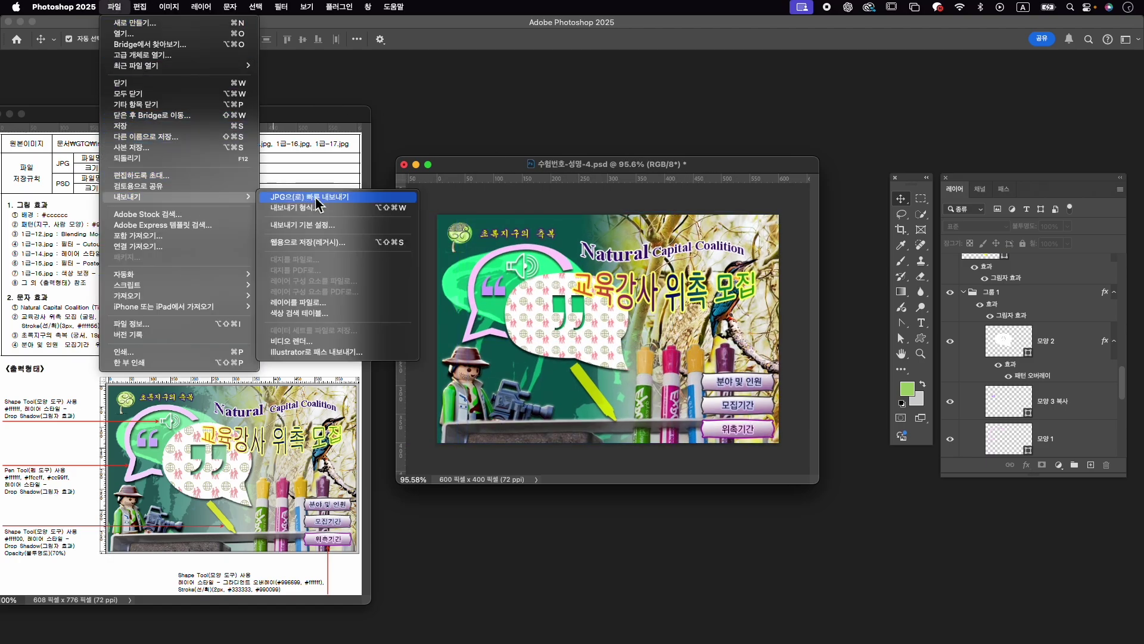
Quick Export as JPG, saving 수험번호-성명-4.jpg in the GTQ folder.
click(319, 200)
click(476, 223)
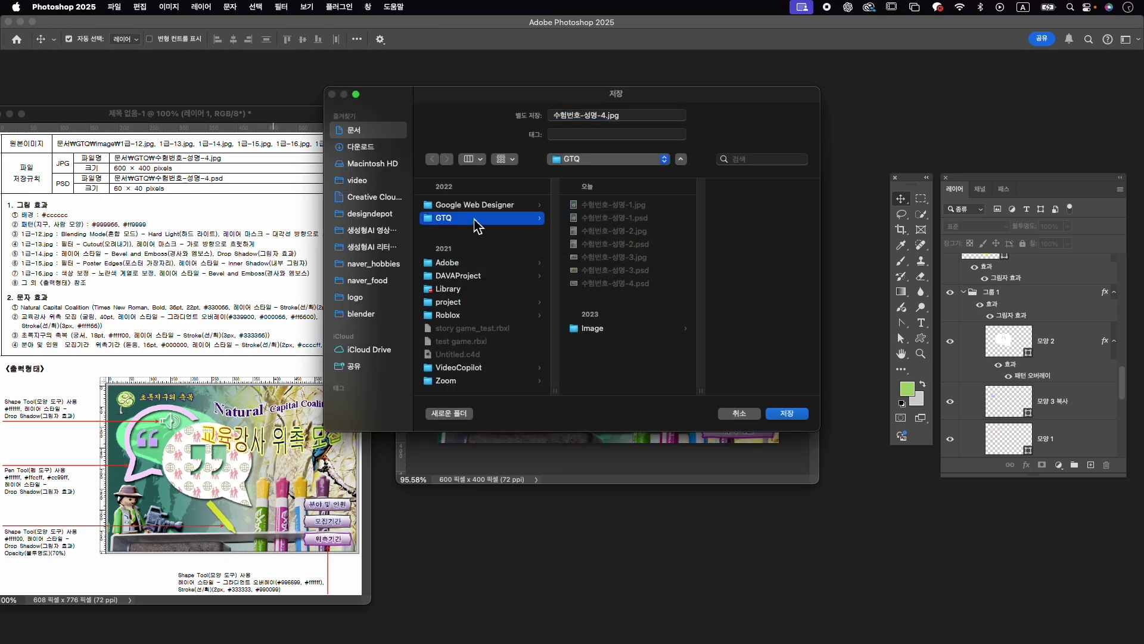
click(792, 413)
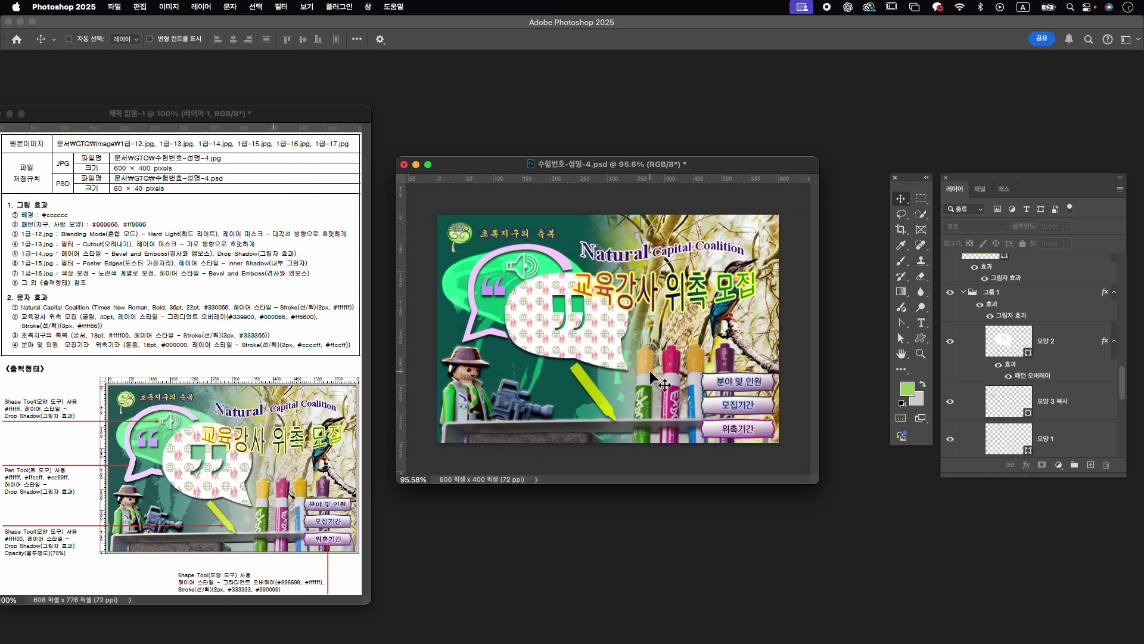
Resize the image to 60 px wide (60 × 40) and save the PSD.
key(super+alt+i)
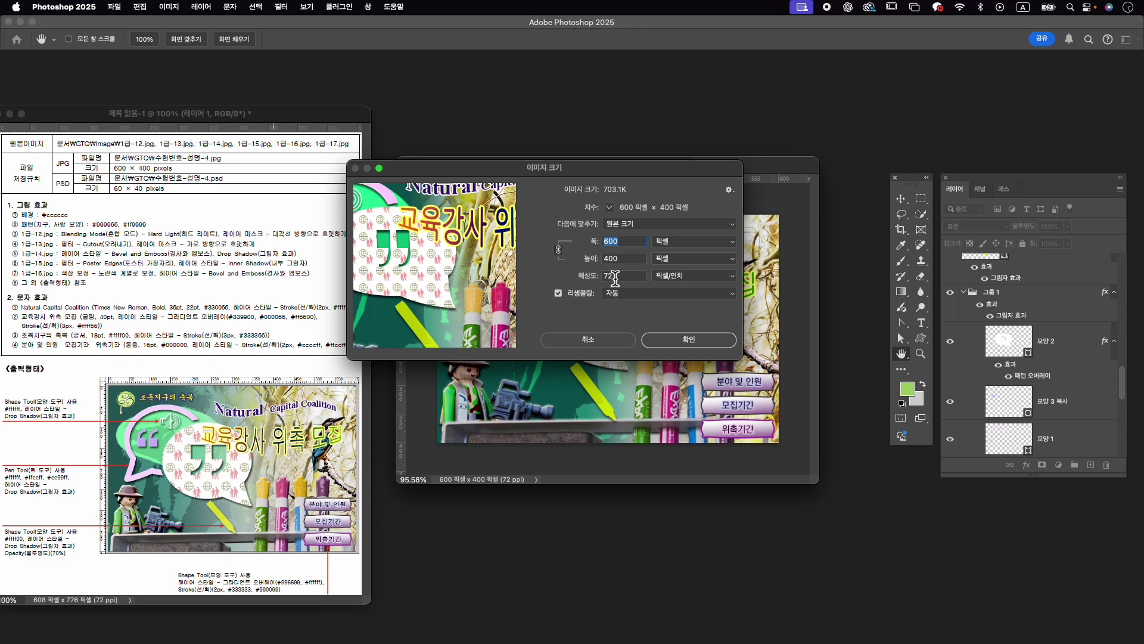
text(60)
click(679, 343)
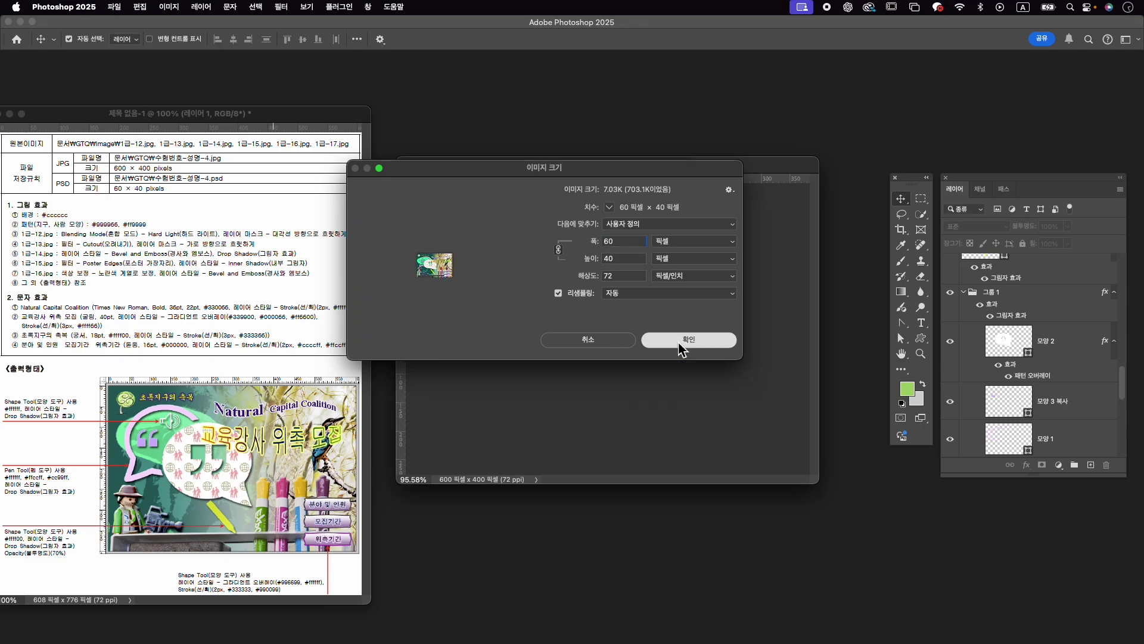
key(super+s)
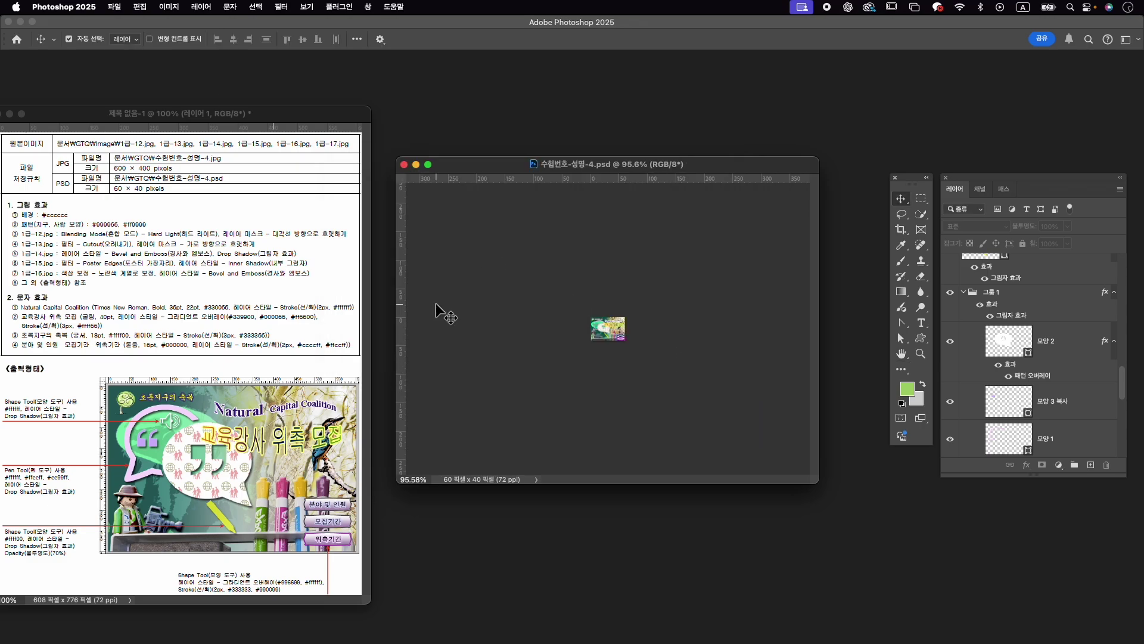